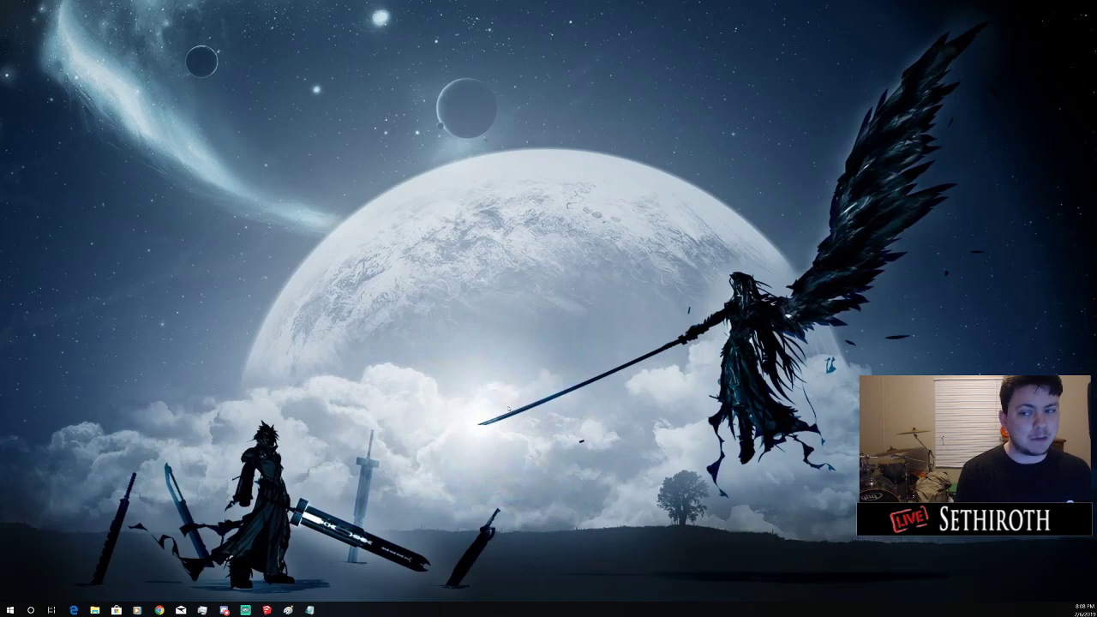
Open a blank Notepad document
{"action": "left_click", "coordinate": [317, 609]}
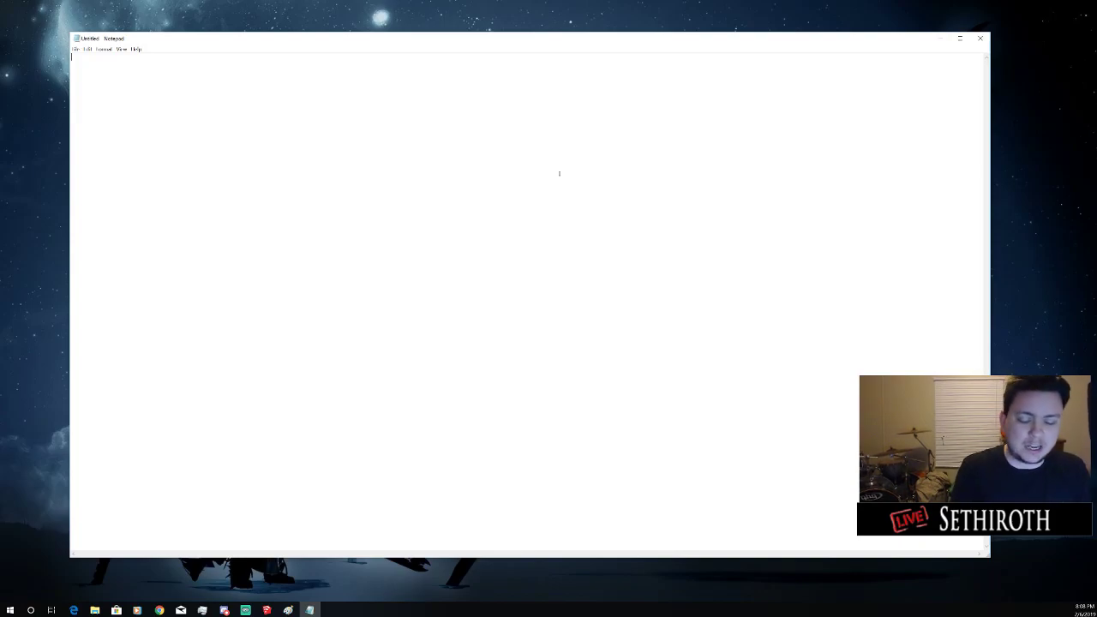
{"action": "type", "text": "forerunner"}
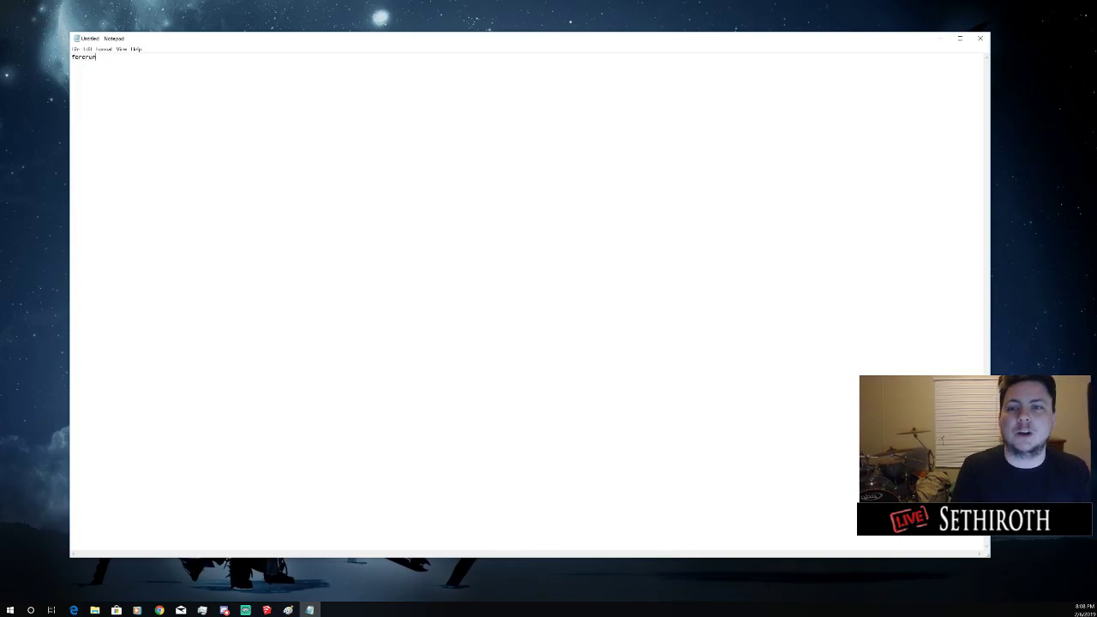
{"action": "key", "text": "BackSpace"}
{"action": "key", "text": "BackSpace"}
{"action": "key", "text": "BackSpace"}
{"action": "key", "text": "BackSpace"}
{"action": "key", "text": "BackSpace"}
{"action": "key", "text": "BackSpace"}
{"action": "key", "text": "BackSpace"}
{"action": "key", "text": "BackSpace"}
{"action": "key", "text": "BackSpace"}
{"action": "key", "text": "BackSpace"}
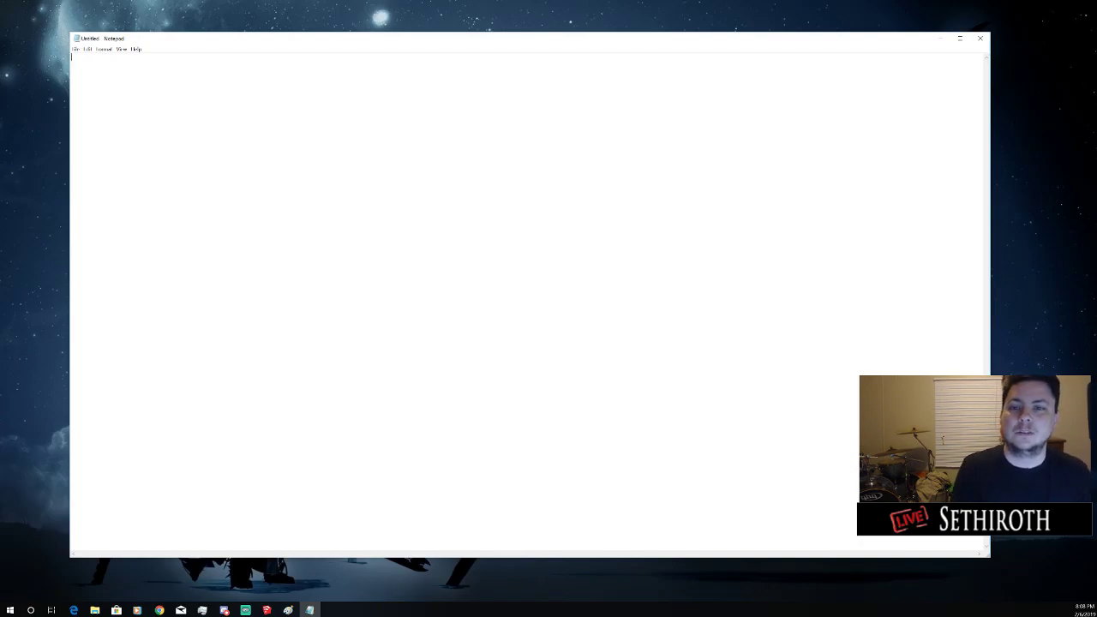
{"action": "right_click", "coordinate": [283, 85]}
{"action": "left_click", "coordinate": [225, 101]}
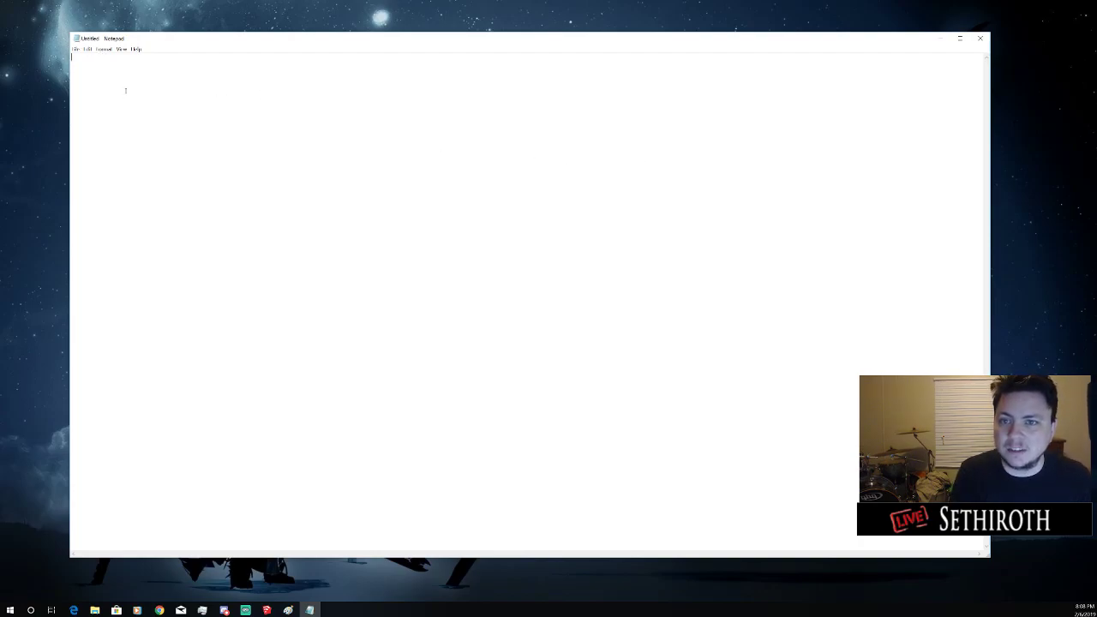
Maximize the Notepad window and write the spaced lines "Afterhours", "1v1 map for contest" and "For example"
{"action": "left_click", "coordinate": [959, 38]}
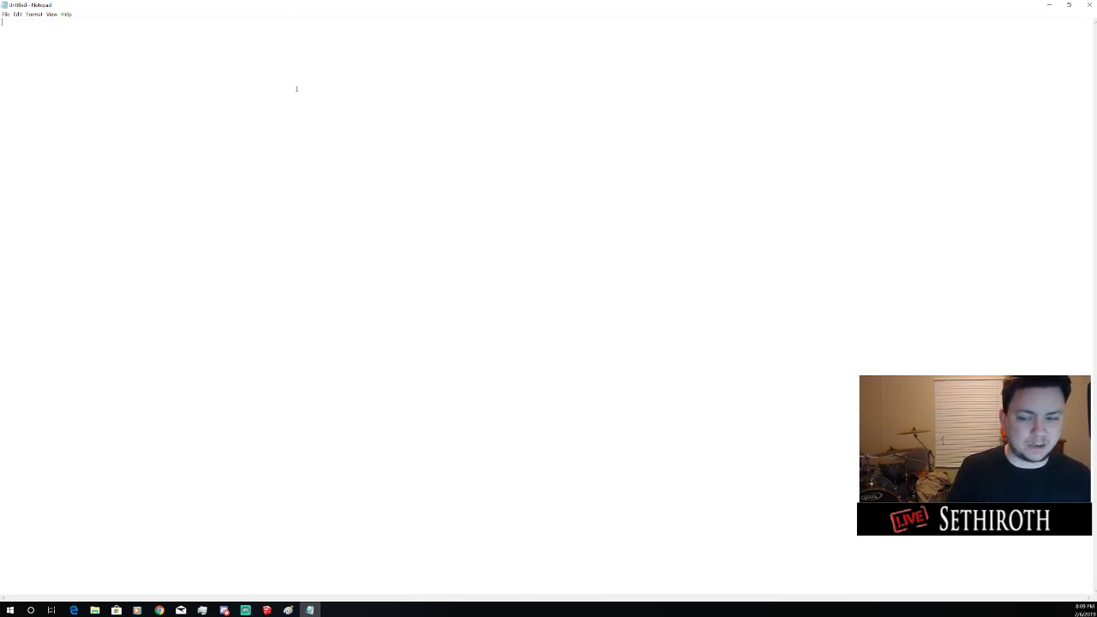
{"action": "type", "text": "Aft"}
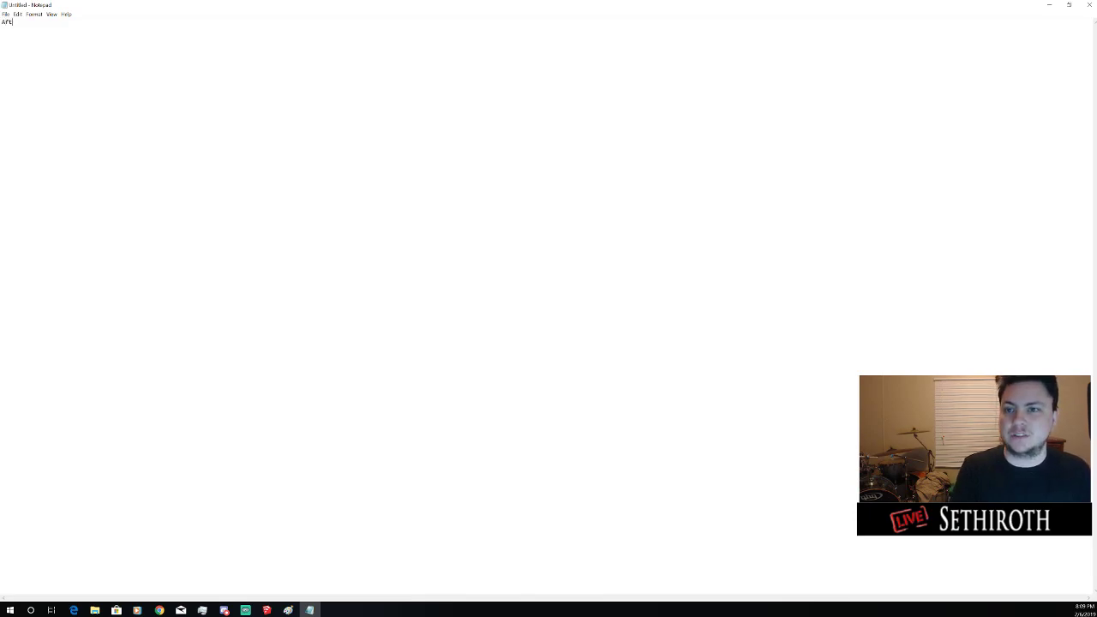
{"action": "type", "text": "erhours"}
{"action": "key", "text": "Return"}
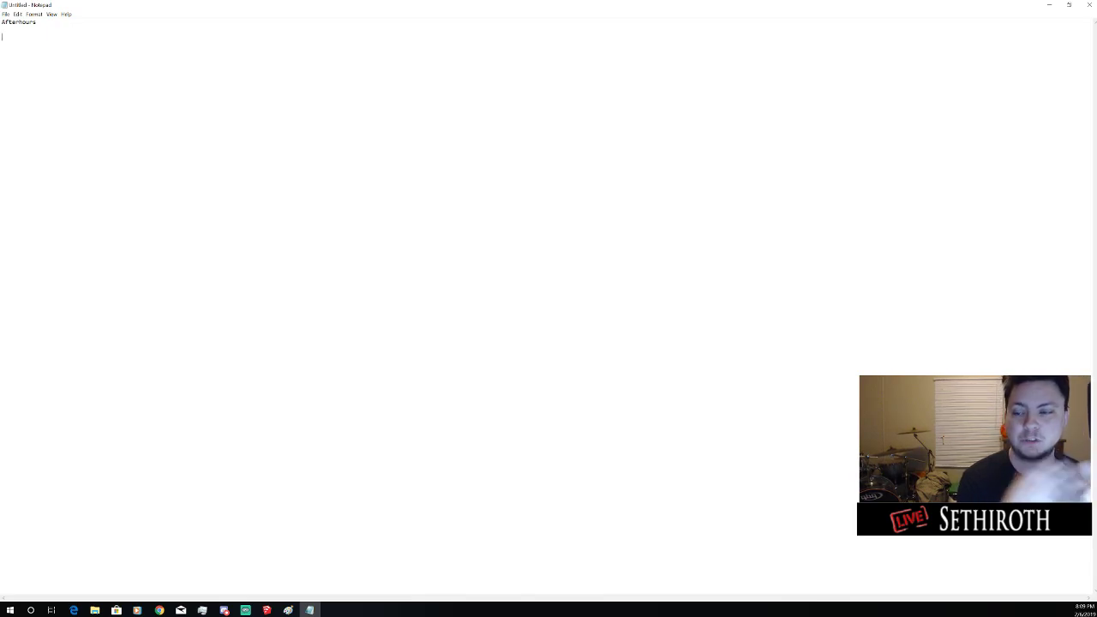
{"action": "type", "text": "3v3 "}
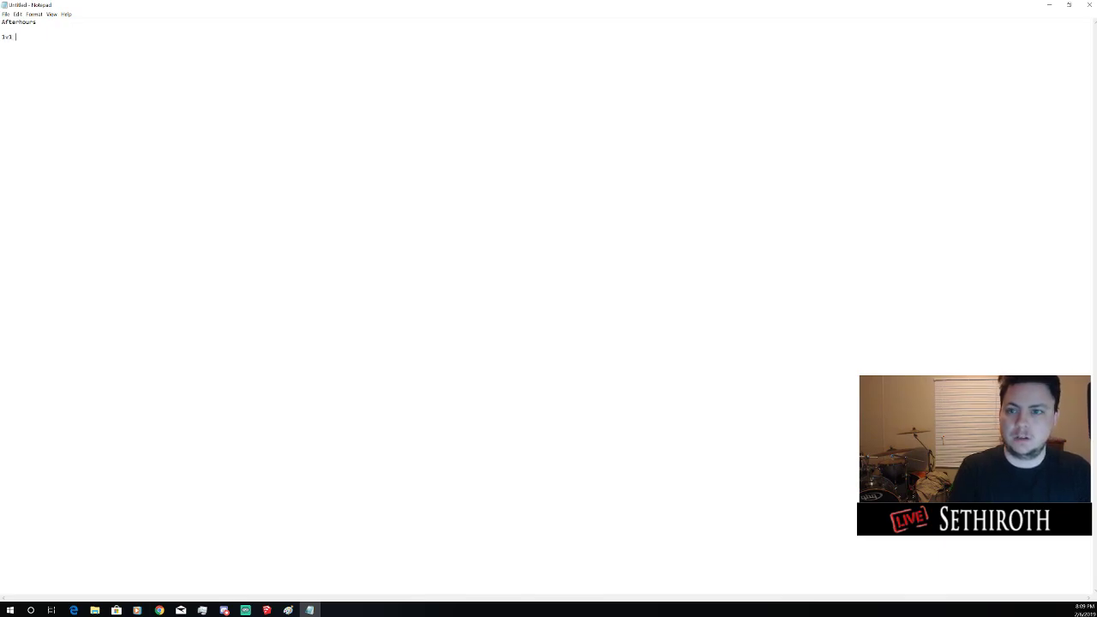
{"action": "type", "text": "map for contest"}
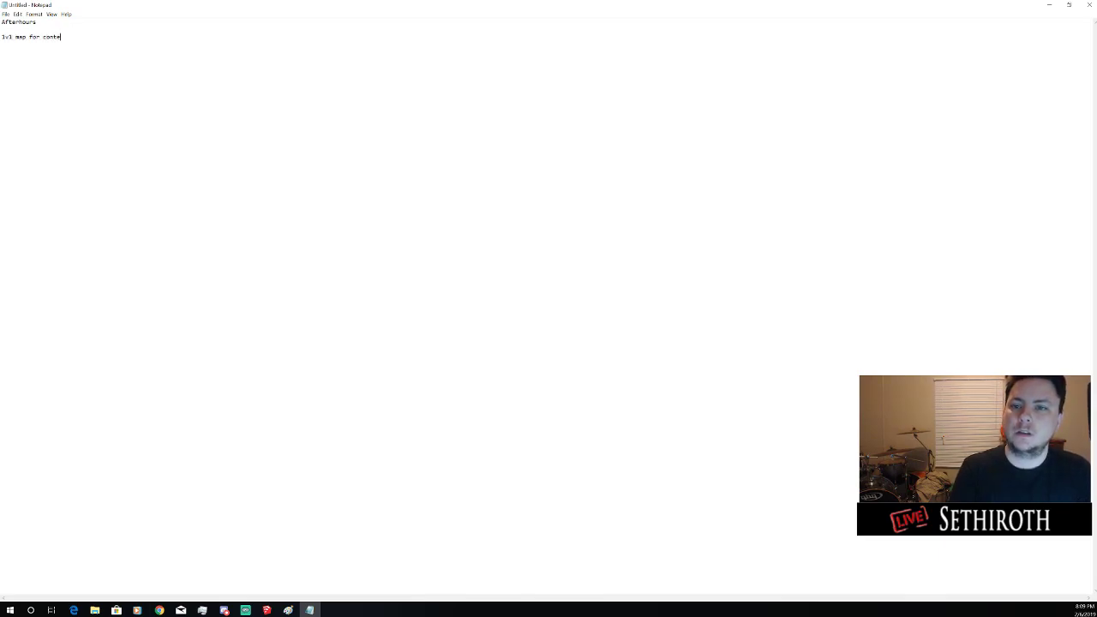
{"action": "key", "text": "Return"}
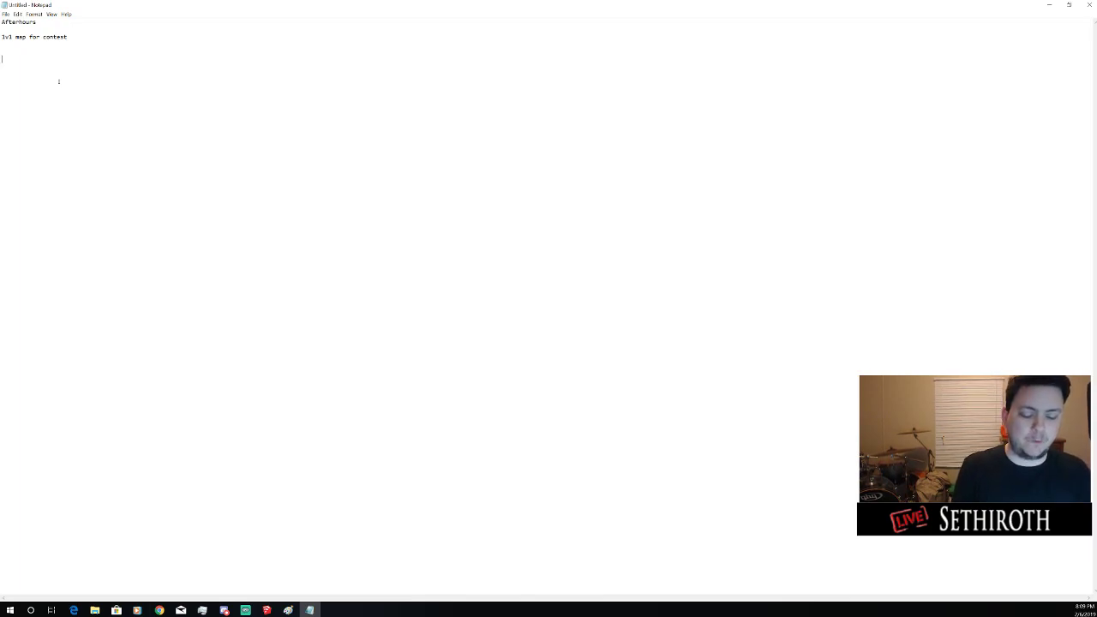
{"action": "type", "text": "example"}
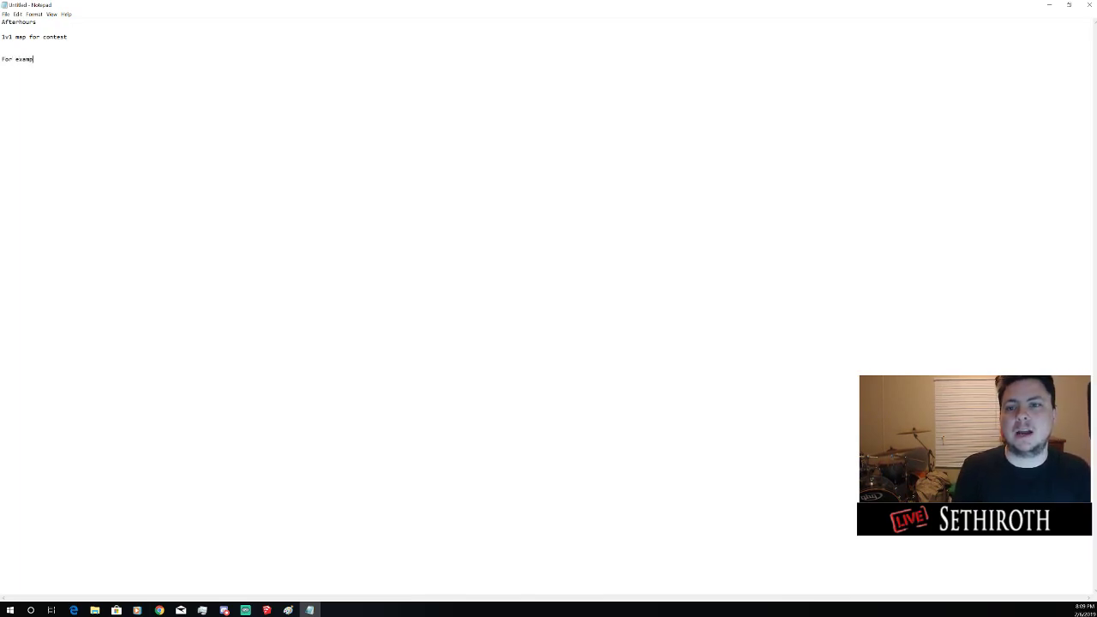
{"action": "key", "text": "Return"}
{"action": "type", "text": "To "}
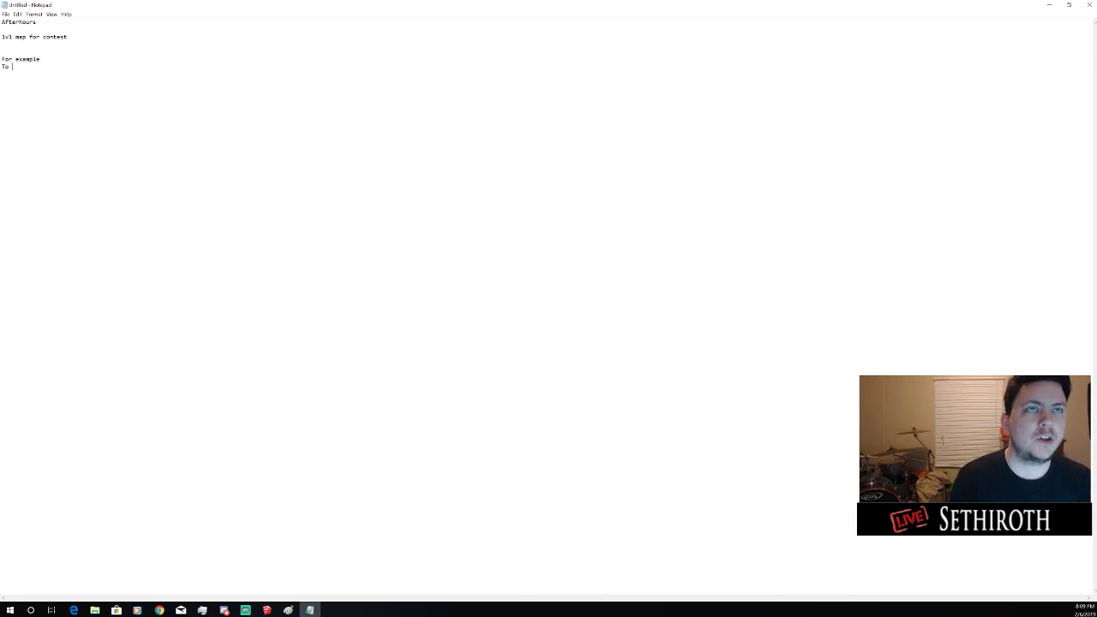
{"action": "type", "text": "doub"}
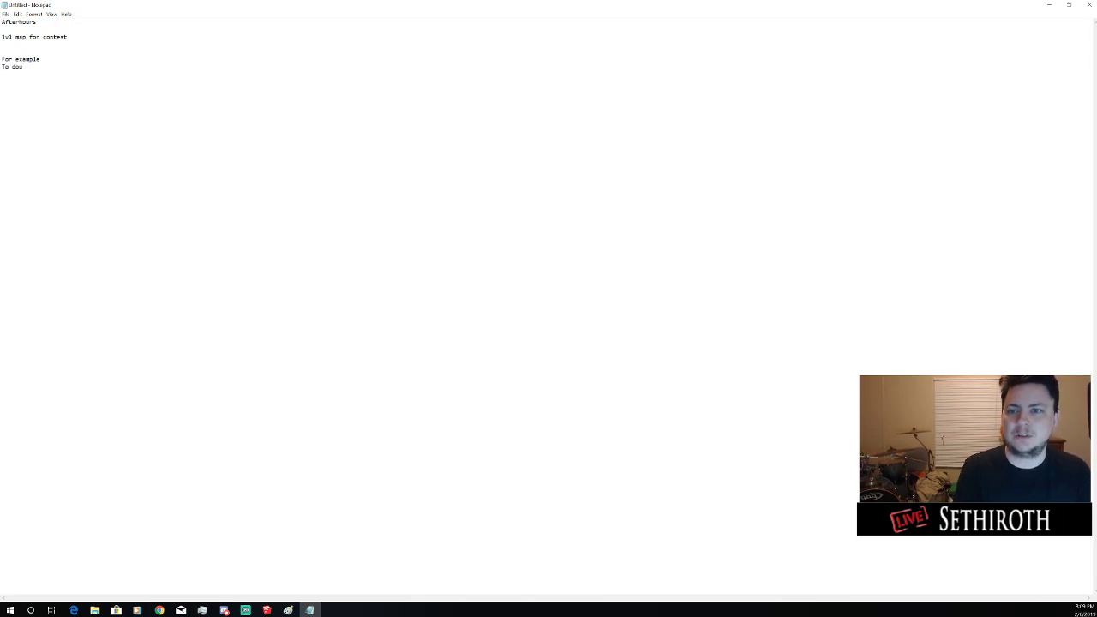
{"action": "type", "text": "b"}
{"action": "key", "text": "BackSpace"}
{"action": "key", "text": "BackSpace"}
{"action": "key", "text": "BackSpace"}
{"action": "key", "text": "BackSpace"}
{"action": "key", "text": "BackSpace"}
{"action": "key", "text": "BackSpace"}
{"action": "key", "text": "BackSpace"}
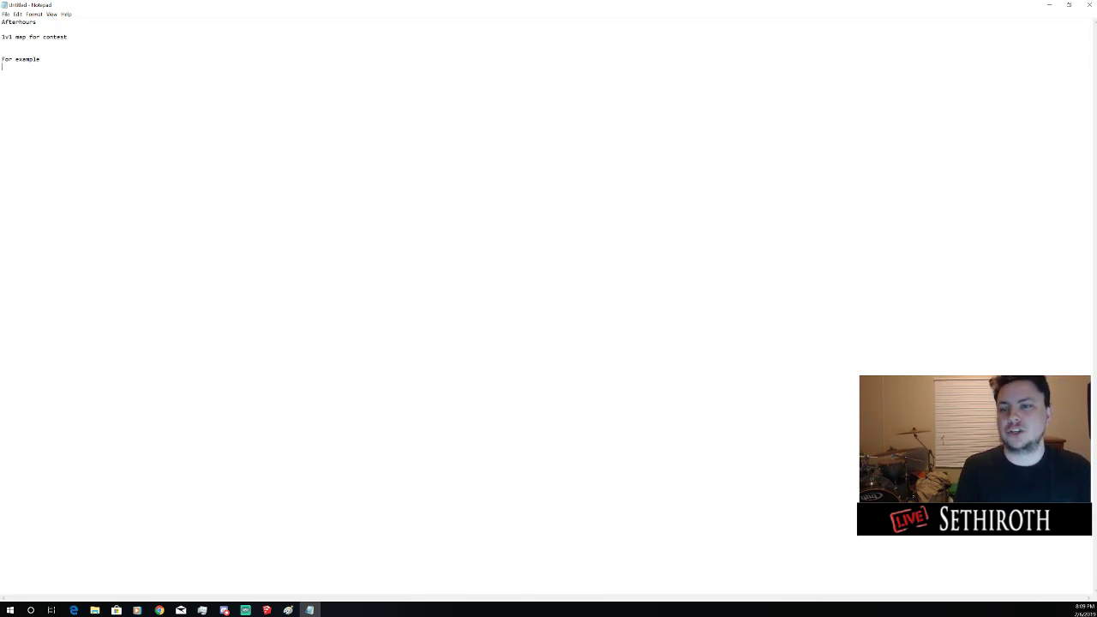
Leave a blank line under "For example" and write "Circlur shape at its base" as the first point
{"action": "key", "text": "Return"}
{"action": "type", "text": "Circle"}
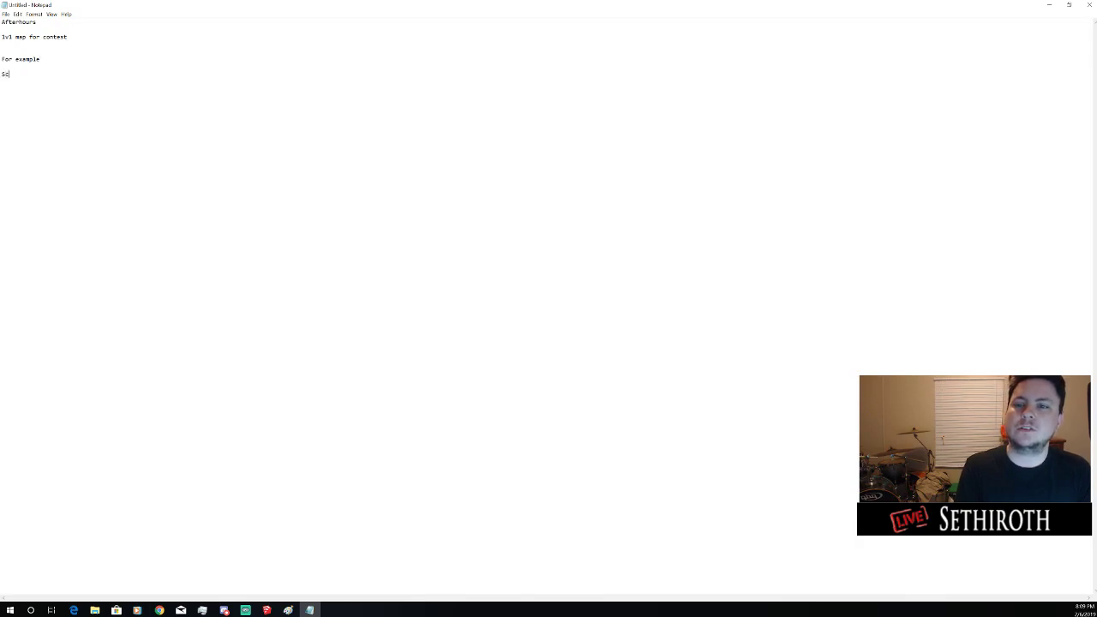
{"action": "key", "text": "BackSpace"}
{"action": "key", "text": "BackSpace"}
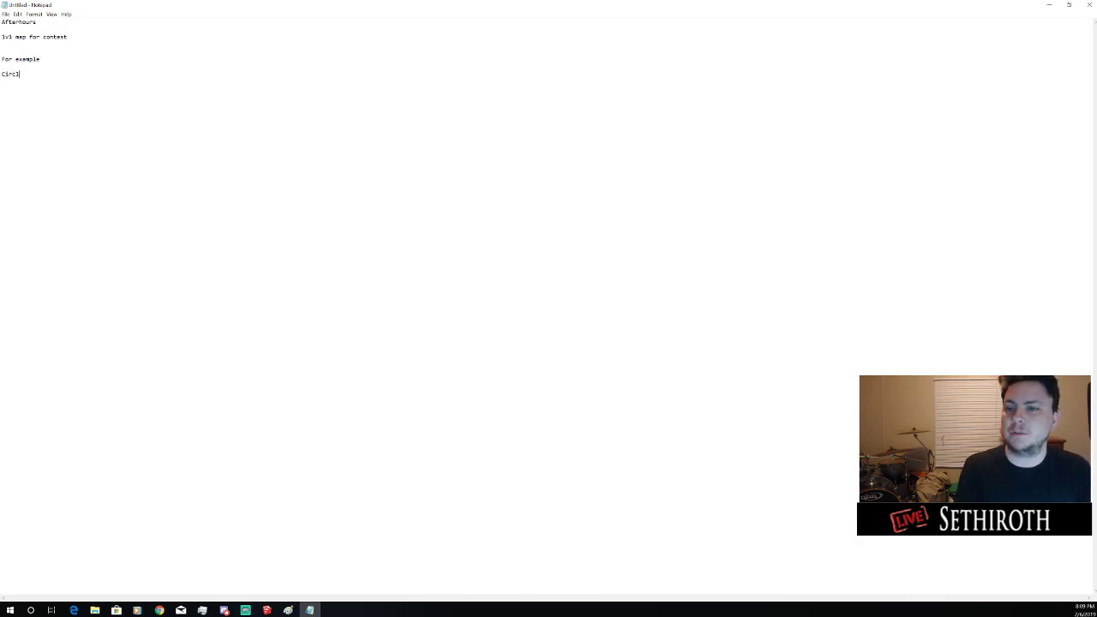
{"action": "type", "text": "lur shpae"}
{"action": "key", "text": "BackSpace"}
{"action": "key", "text": "BackSpace"}
{"action": "key", "text": "BackSpace"}
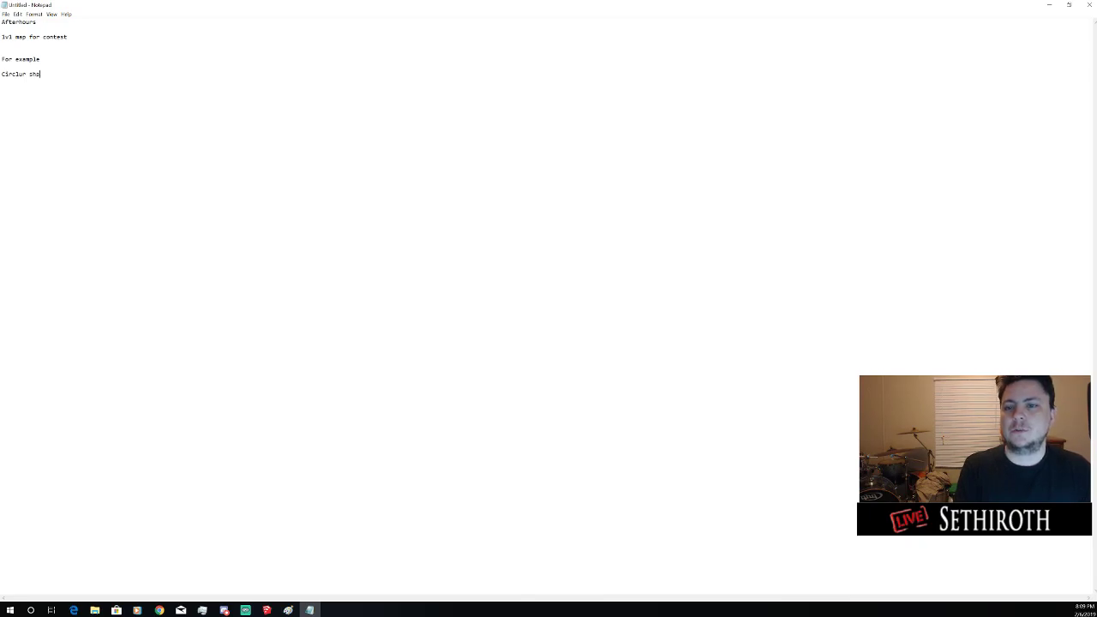
{"action": "type", "text": "ape"}
{"action": "key", "text": "Return"}
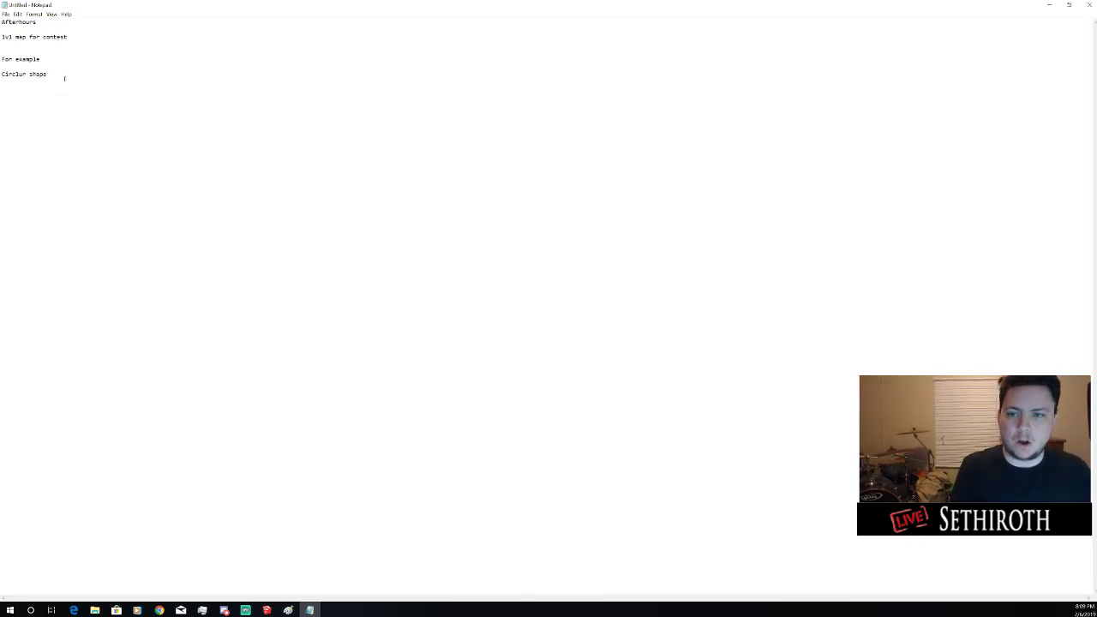
{"action": "key", "text": "BackSpace"}
{"action": "type", "text": "at its ba"}
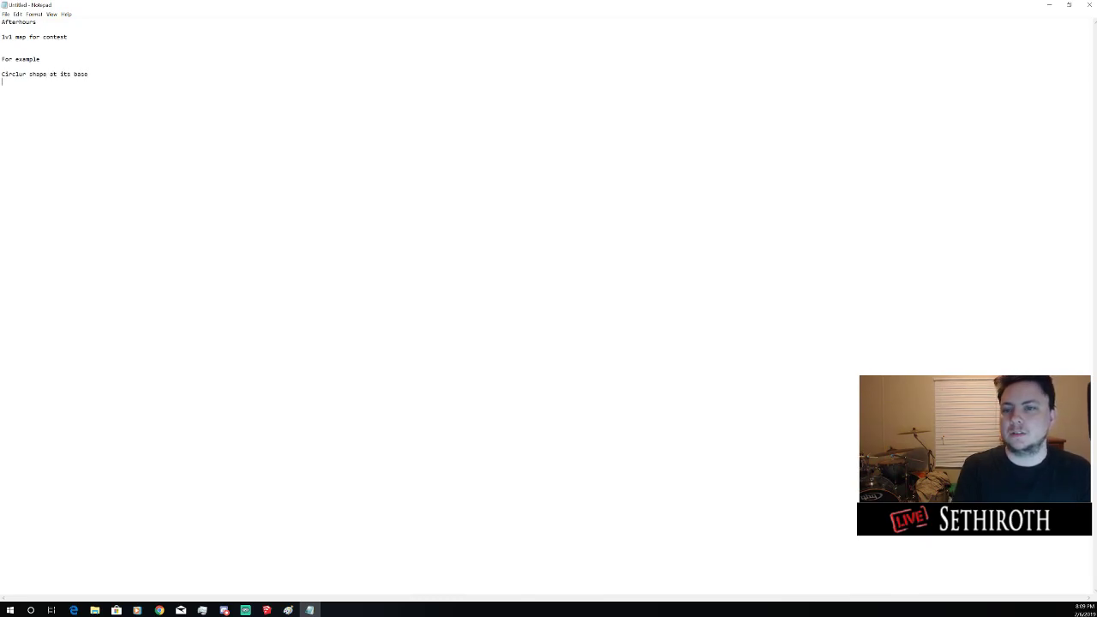
{"action": "type", "text": "se"}
{"action": "key", "text": "Return"}
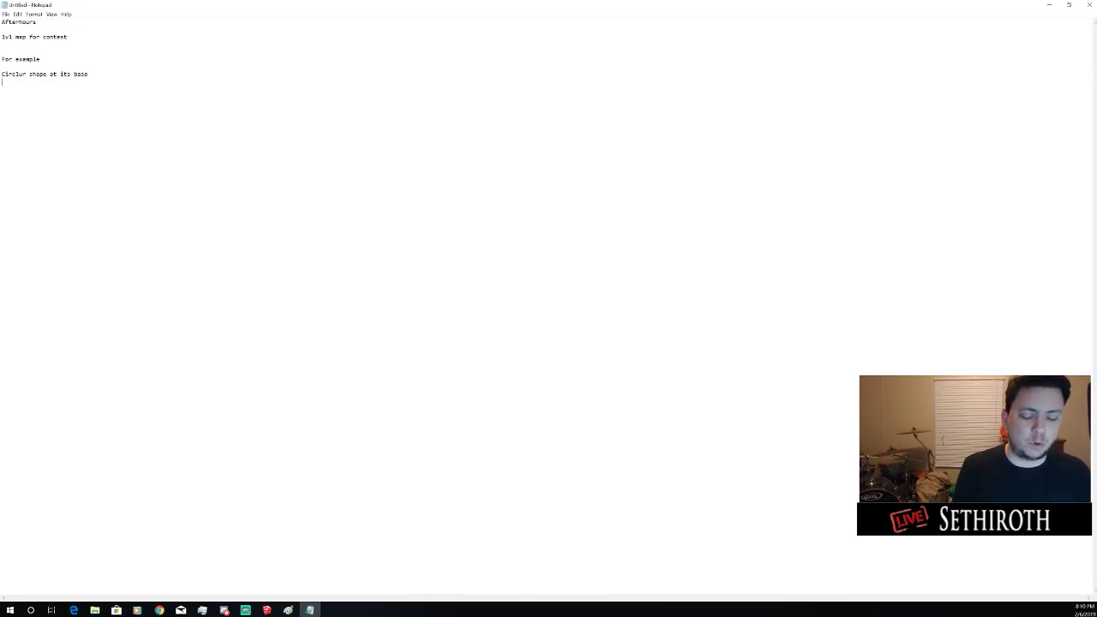
Write "Checks and balances" as the second point of the example list
{"action": "type", "text": "Che"}
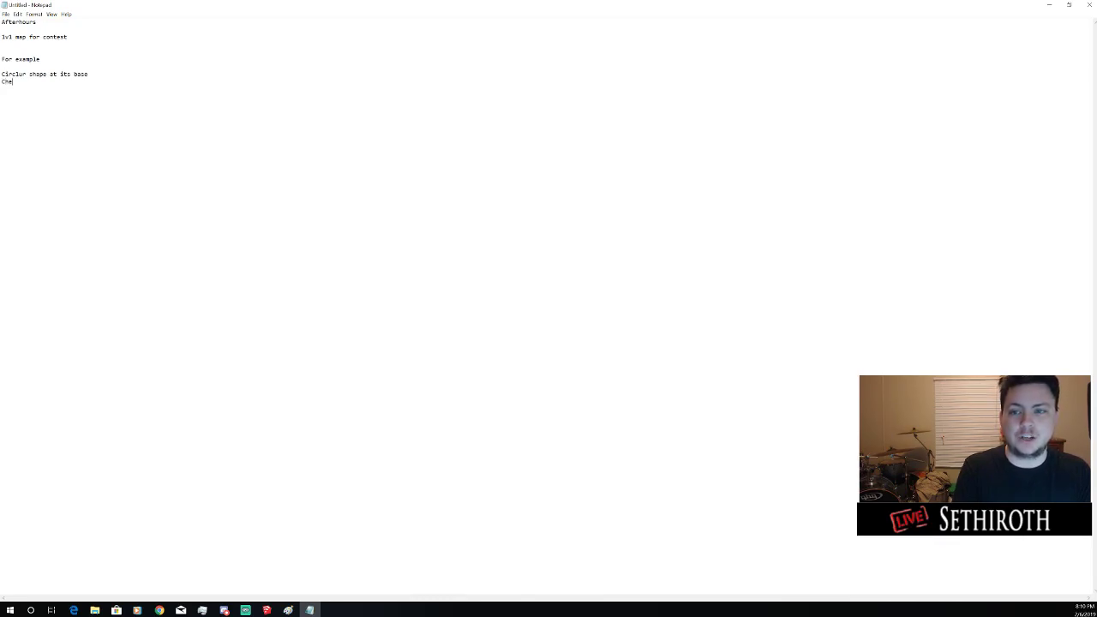
{"action": "type", "text": "cks and bala"}
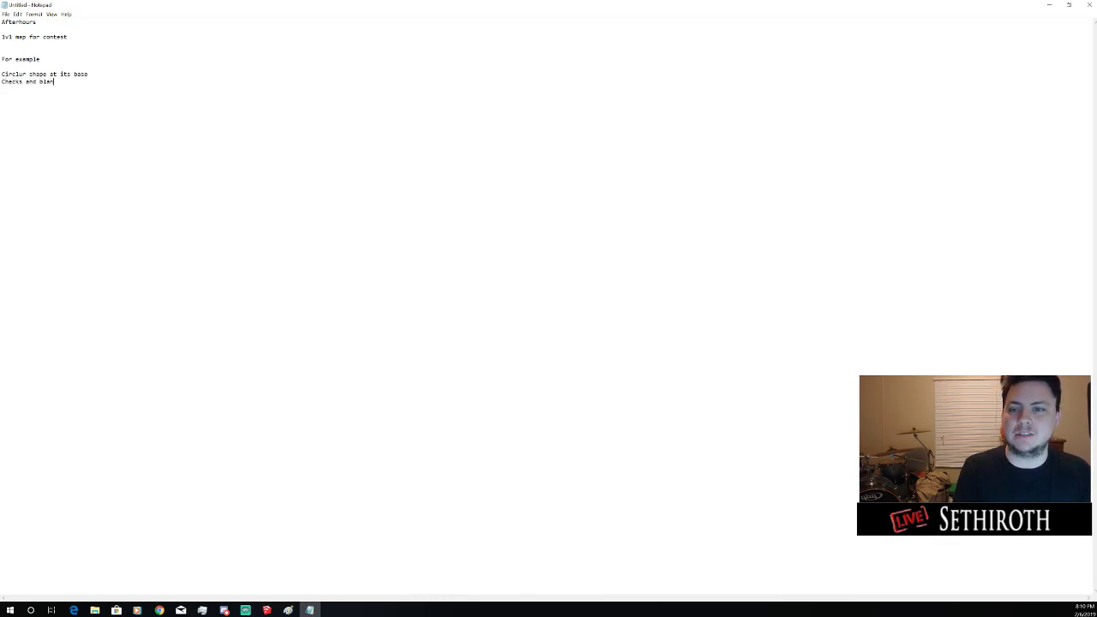
{"action": "type", "text": "nces"}
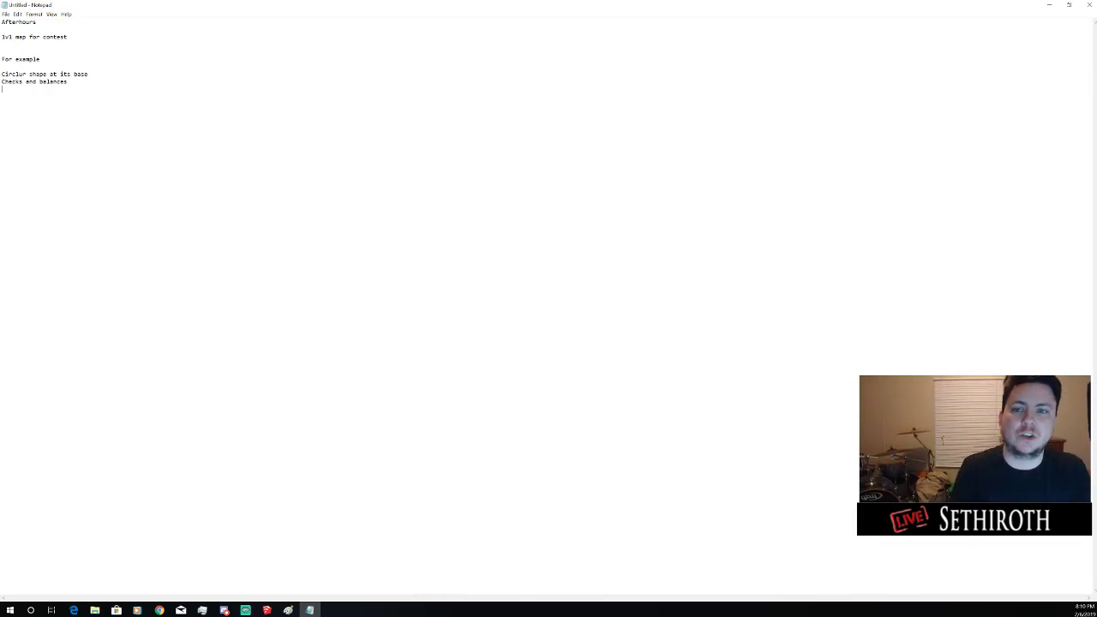
Write "Lots of asym cat walks" as the third point of the example list
{"action": "type", "text": "Lots of ash"}
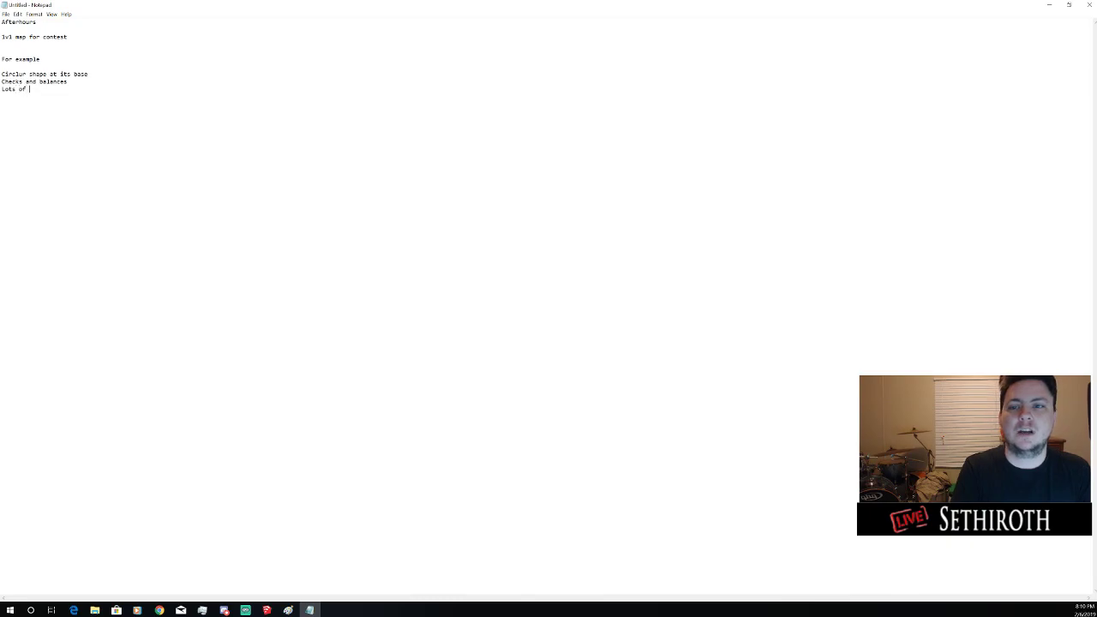
{"action": "key", "text": "BackSpace"}
{"action": "key", "text": "BackSpace"}
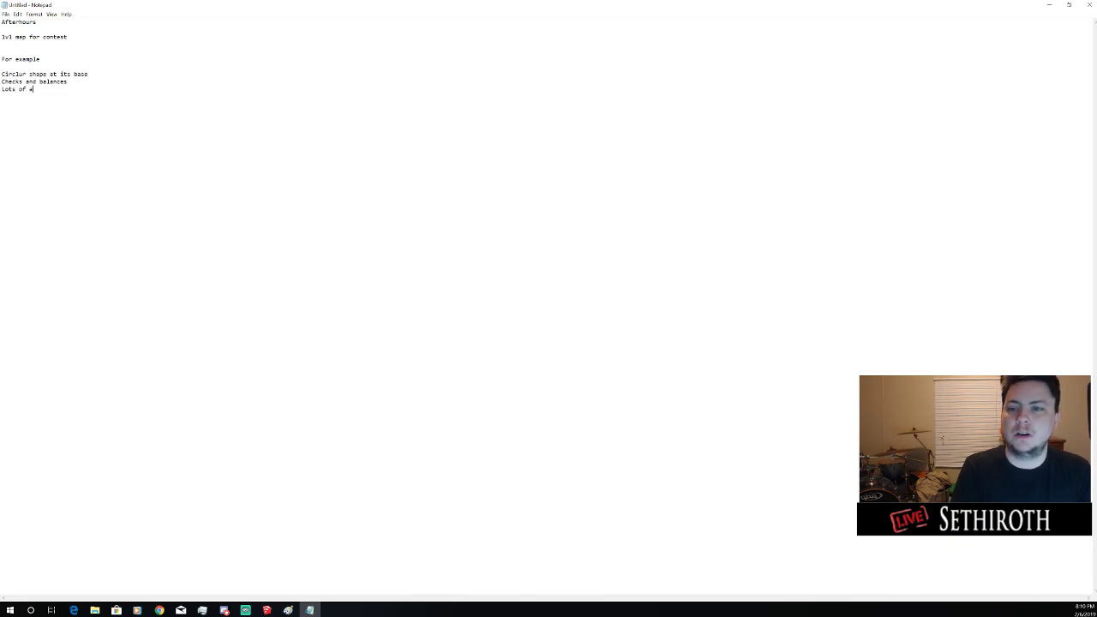
{"action": "type", "text": "sym"}
{"action": "type", "text": " cat wel"}
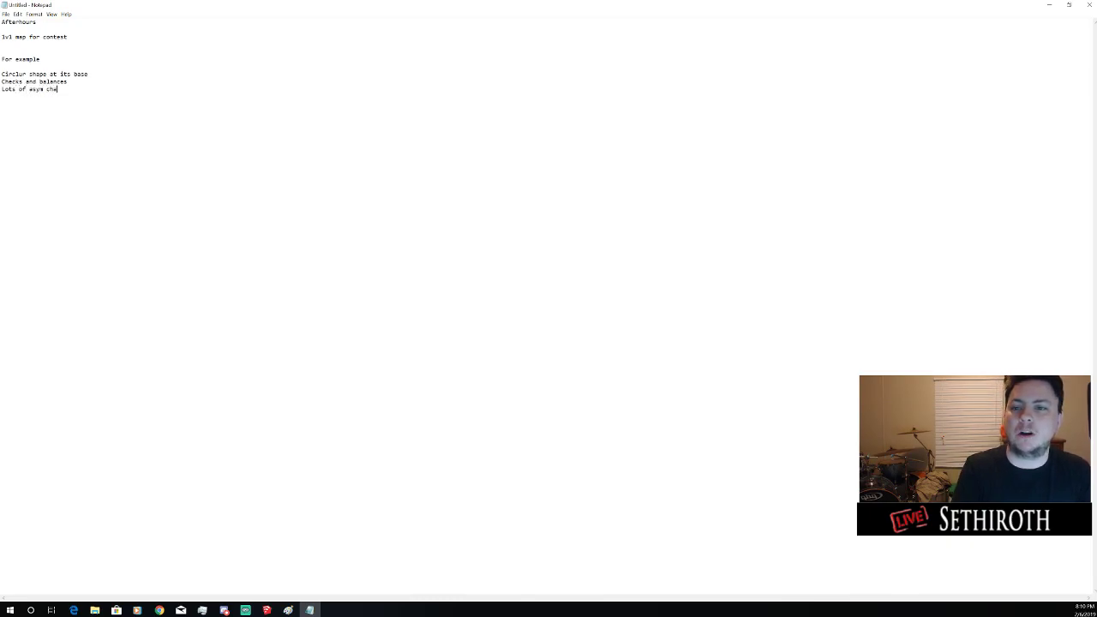
{"action": "key", "text": "BackSpace"}
{"action": "key", "text": "BackSpace"}
{"action": "type", "text": "alks"}
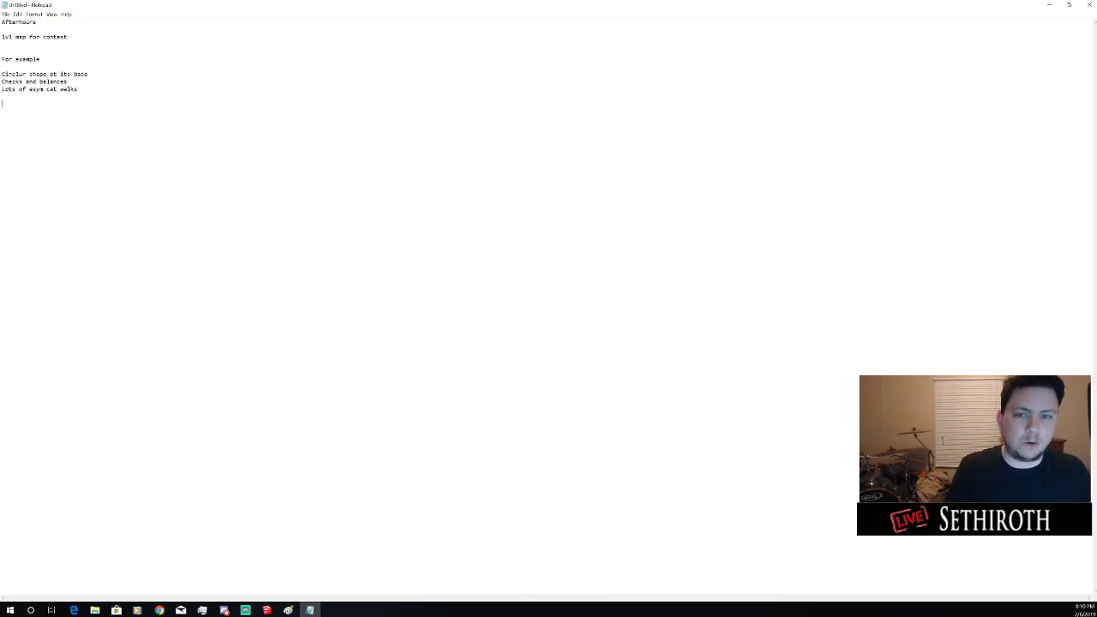
Write "city map 1v1" below the example list, set apart from it by two blank lines
{"action": "type", "text": "cit"}
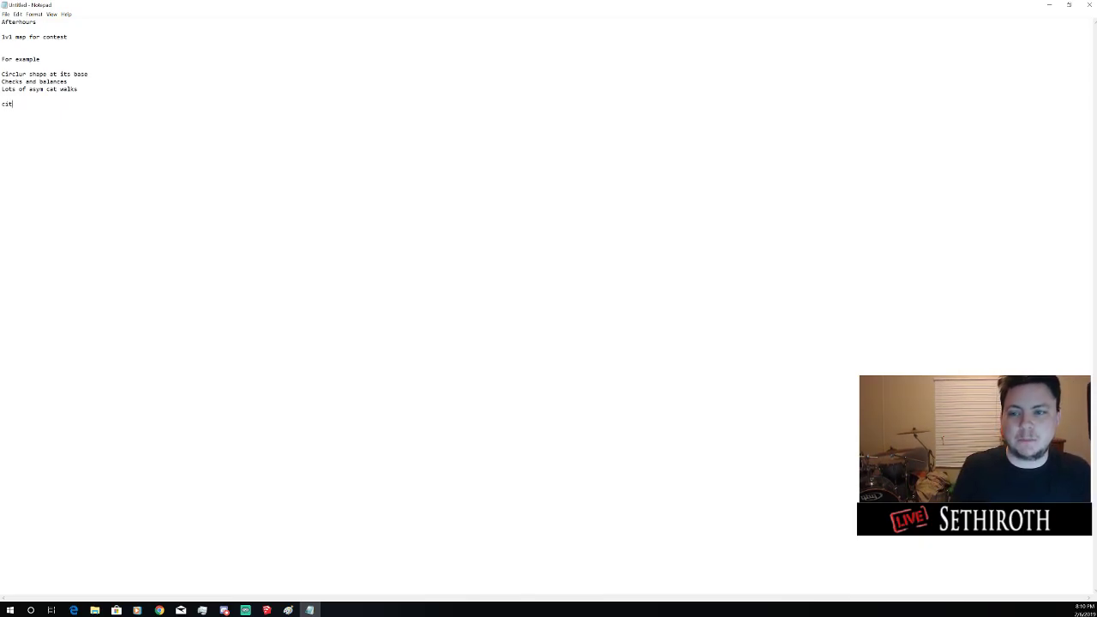
{"action": "type", "text": "y map"}
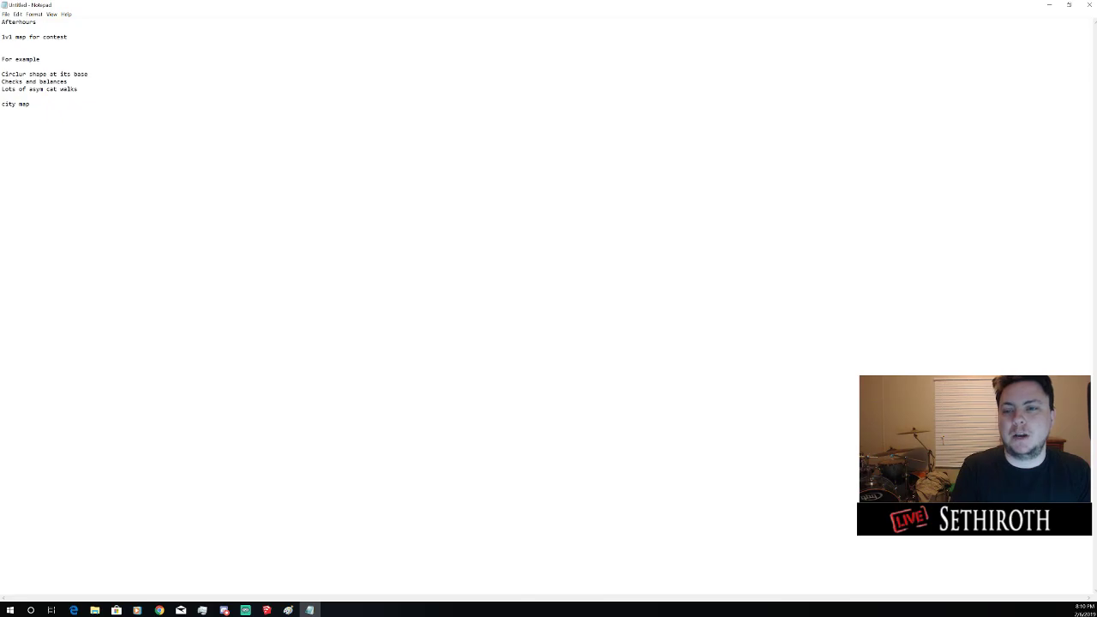
{"action": "type", "text": "ide"}
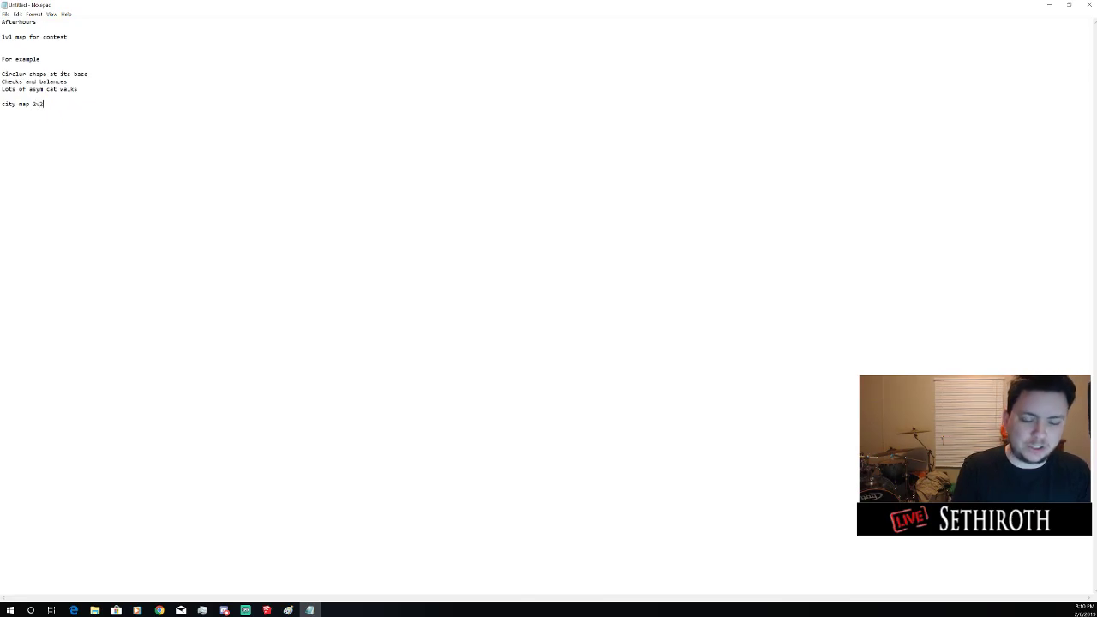
{"action": "key", "text": "BackSpace"}
{"action": "key", "text": "BackSpace"}
{"action": "key", "text": "BackSpace"}
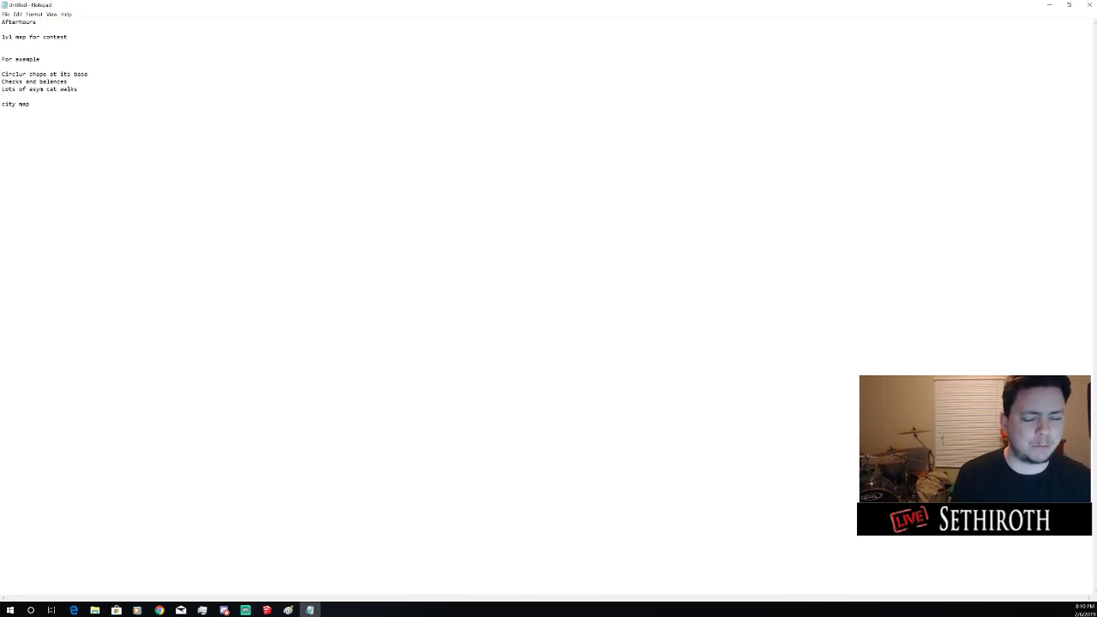
{"action": "type", "text": "1v1"}
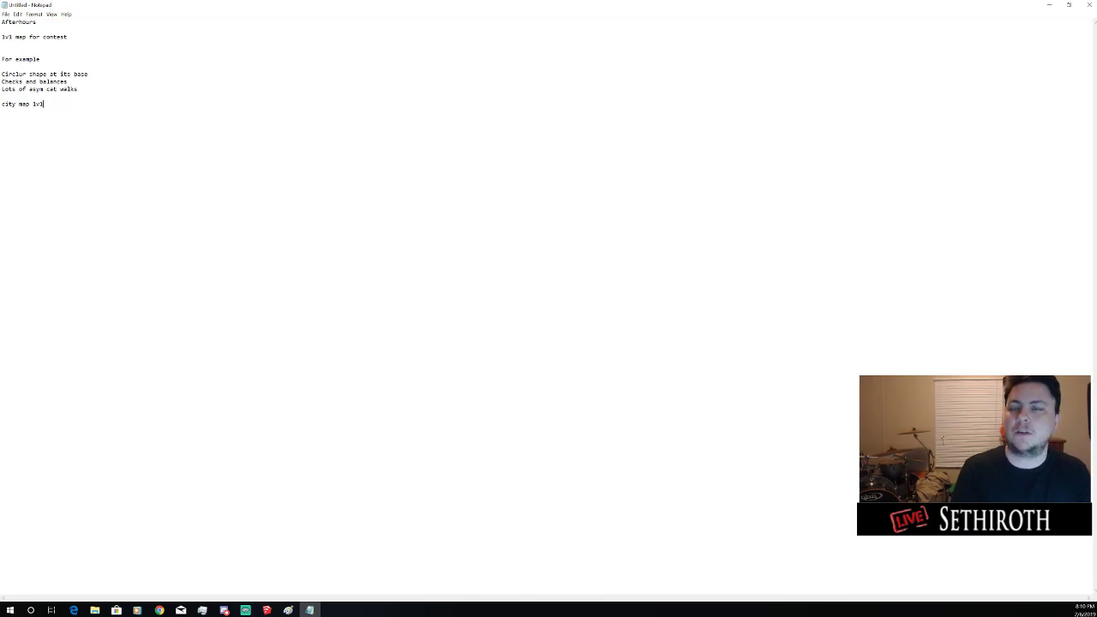
{"action": "key", "text": "Return"}
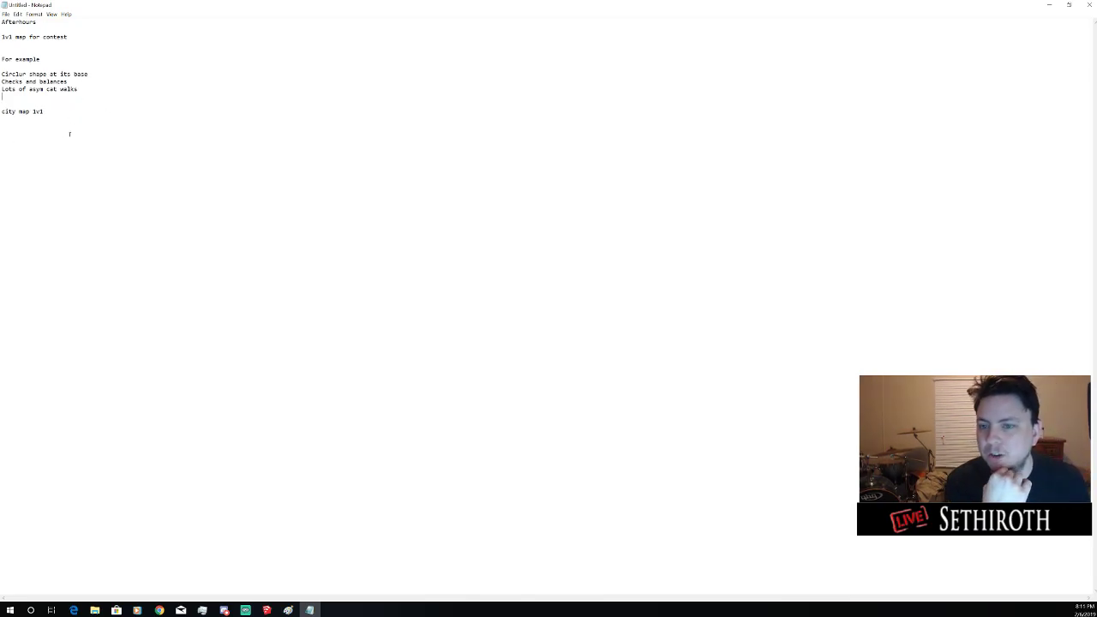
Enlarge the notes' font to size 36, keeping the Consolas font and regular style
{"action": "left_click_drag", "start_coordinate": [69, 133], "coordinate": [8, 22]}
{"action": "left_click_drag", "start_coordinate": [80, 107], "coordinate": [1, 21]}
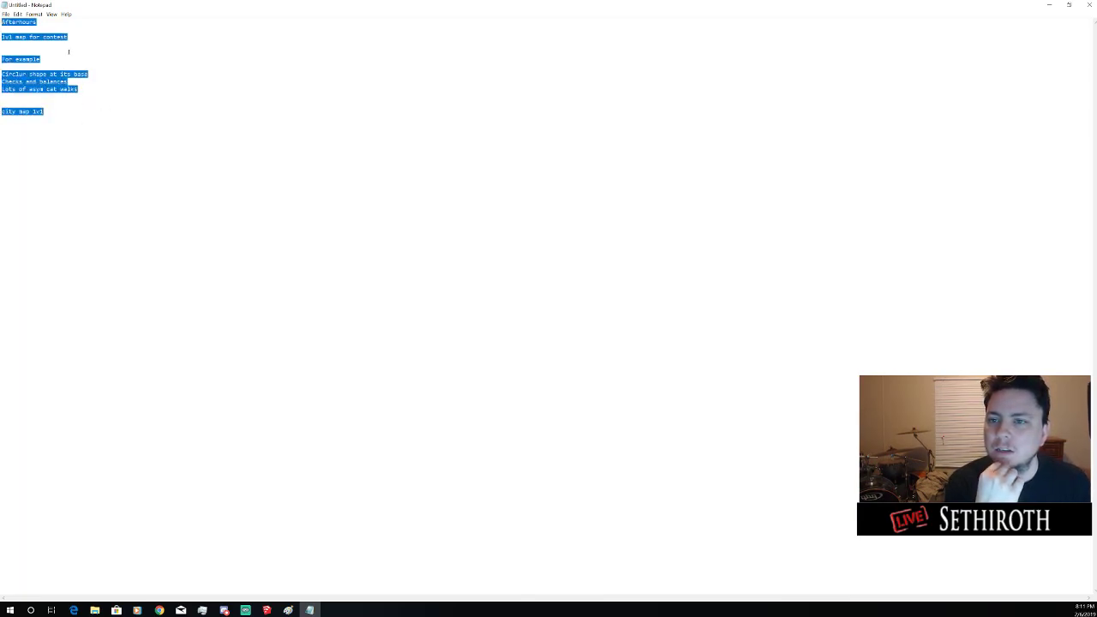
{"action": "left_click", "coordinate": [17, 15]}
{"action": "mouse_move", "coordinate": [34, 14]}
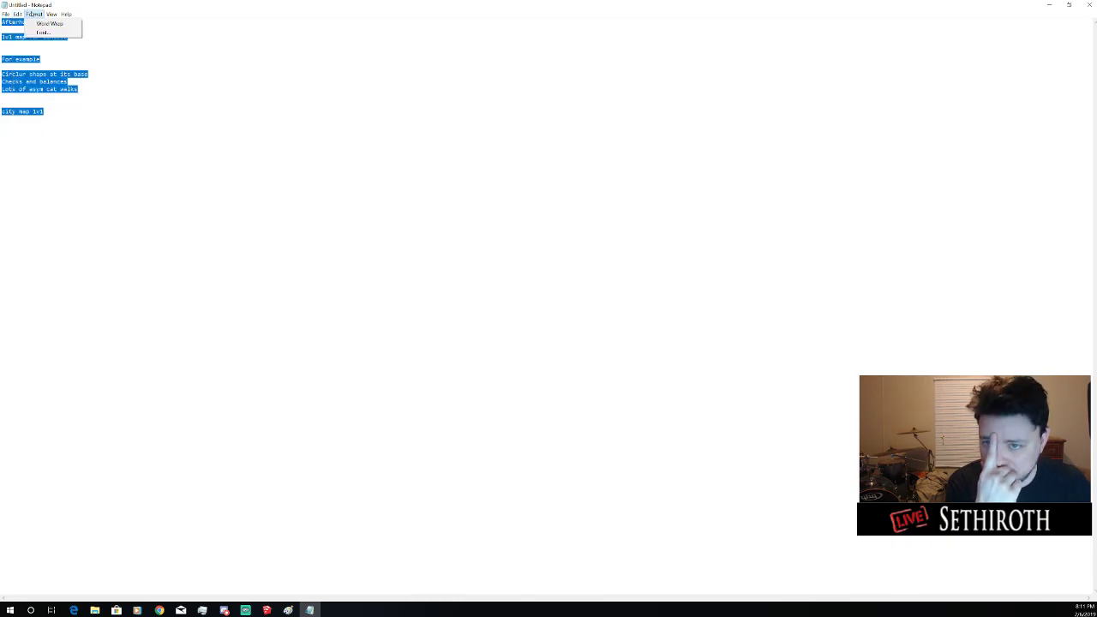
{"action": "left_click", "coordinate": [43, 33]}
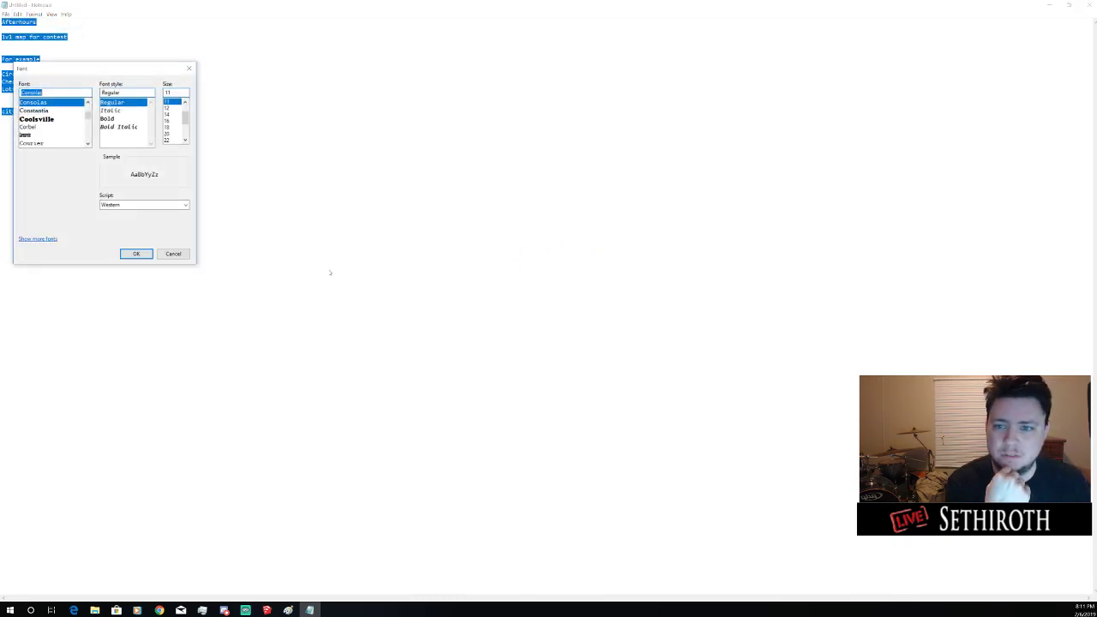
{"action": "scroll", "coordinate": [177, 133], "scroll_direction": "down", "scroll_amount": 6}
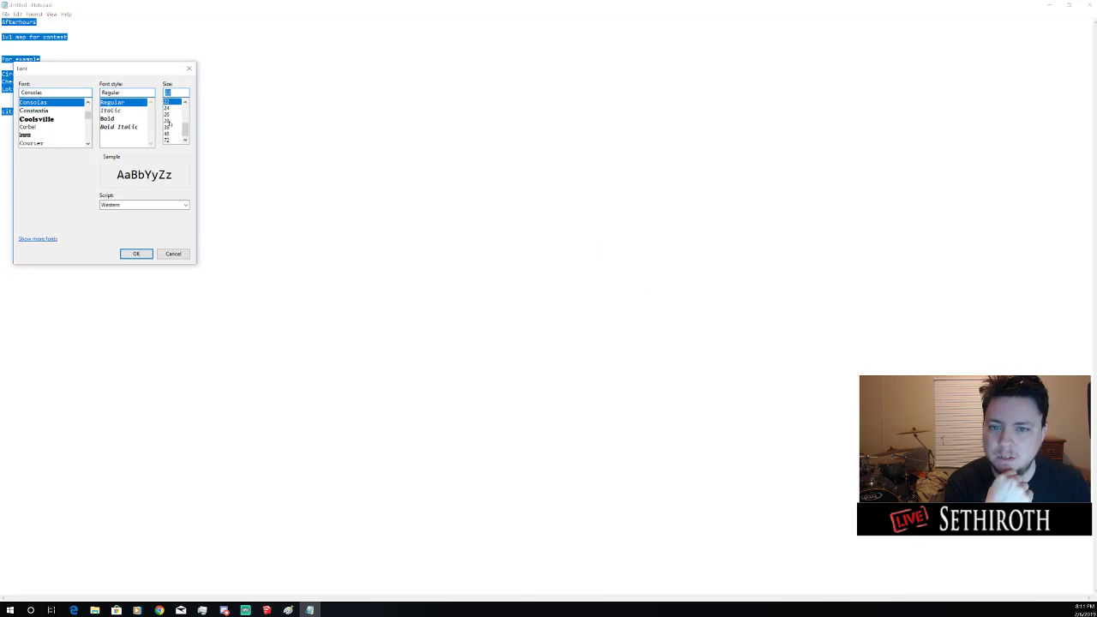
{"action": "left_click", "coordinate": [169, 127]}
{"action": "left_click", "coordinate": [143, 253]}
{"action": "left_click", "coordinate": [539, 197]}
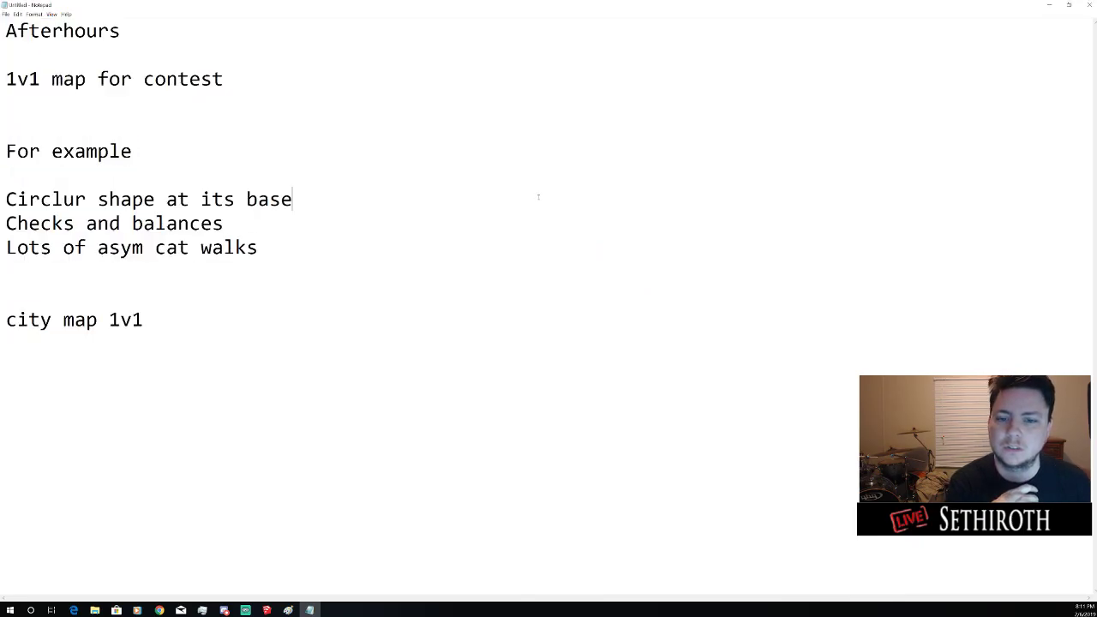
{"action": "left_click", "coordinate": [253, 99]}
{"action": "left_click", "coordinate": [259, 83]}
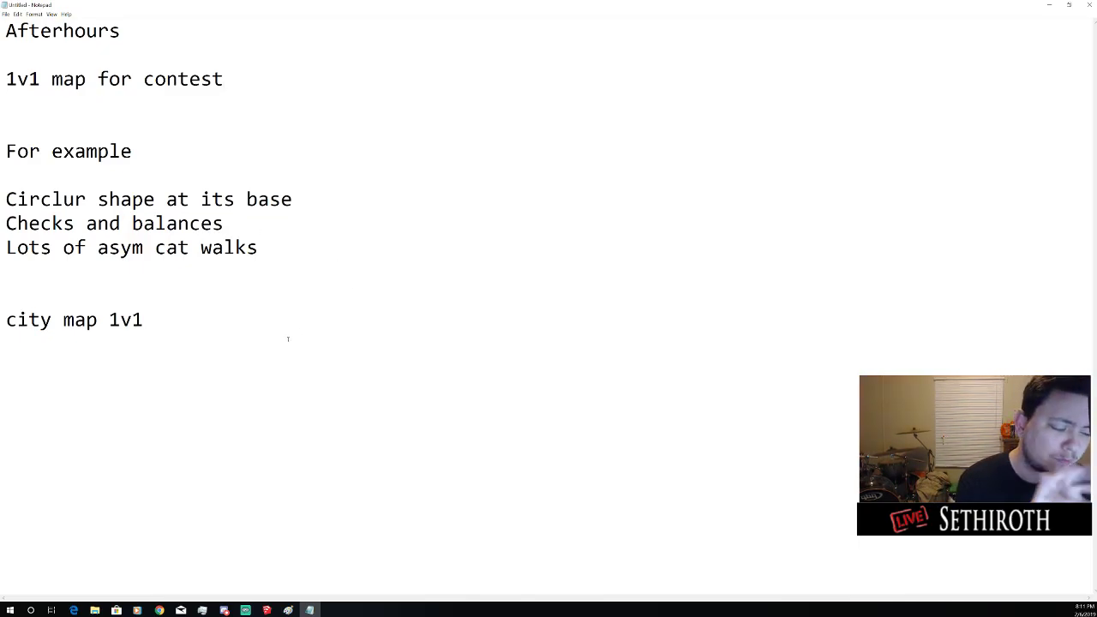
{"action": "left_click_drag", "start_coordinate": [145, 319], "coordinate": [3, 30]}
{"action": "left_click", "coordinate": [338, 339]}
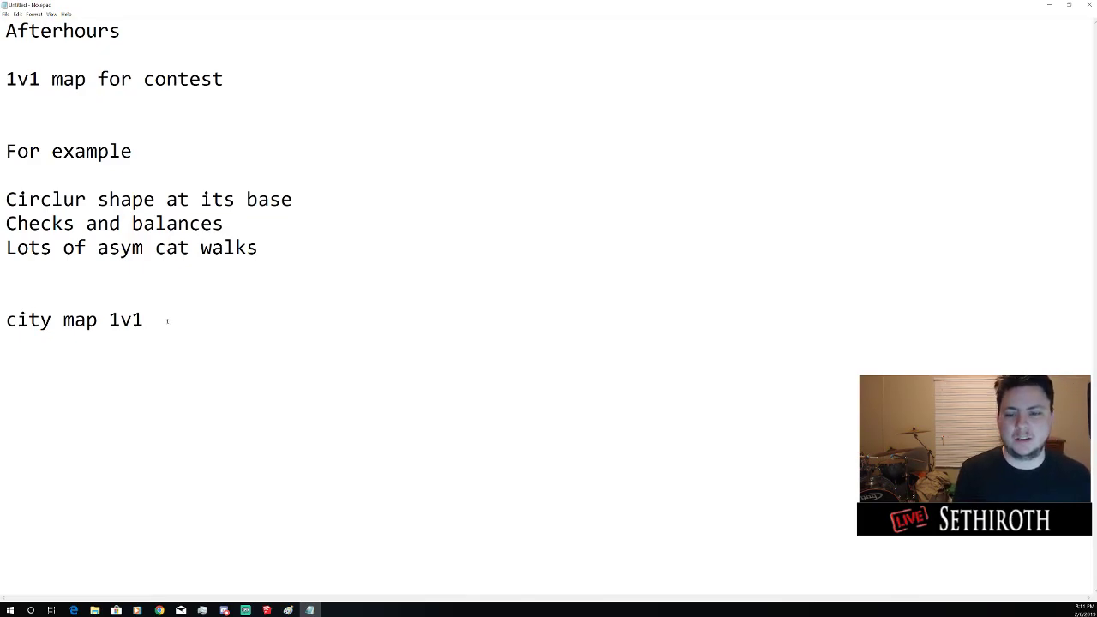
{"action": "left_click_drag", "start_coordinate": [39, 197], "coordinate": [293, 200]}
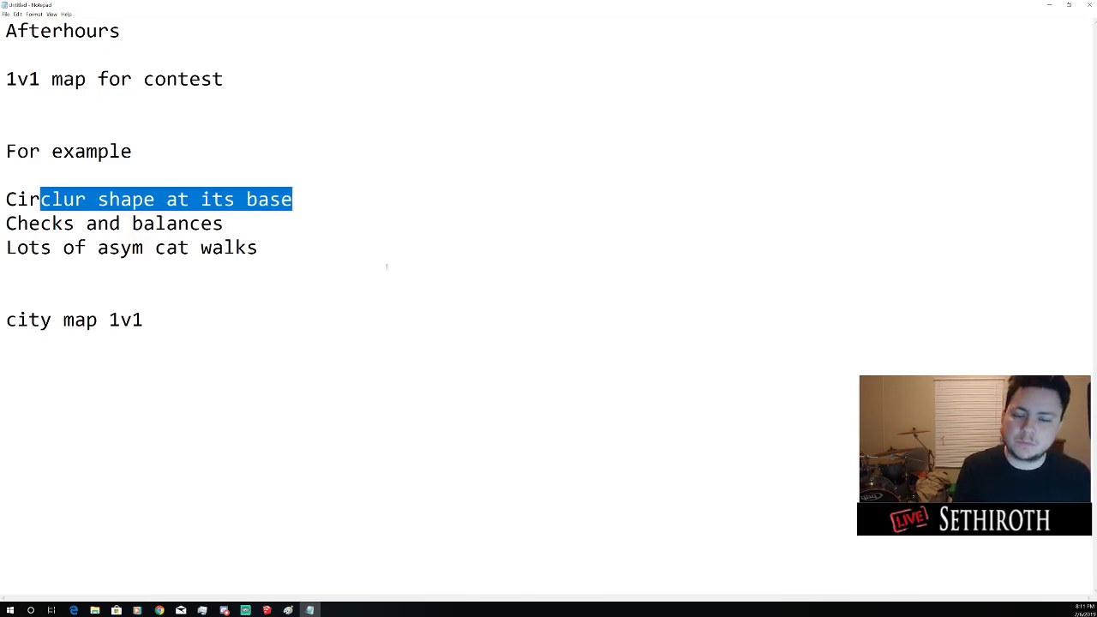
{"action": "left_click", "coordinate": [366, 295]}
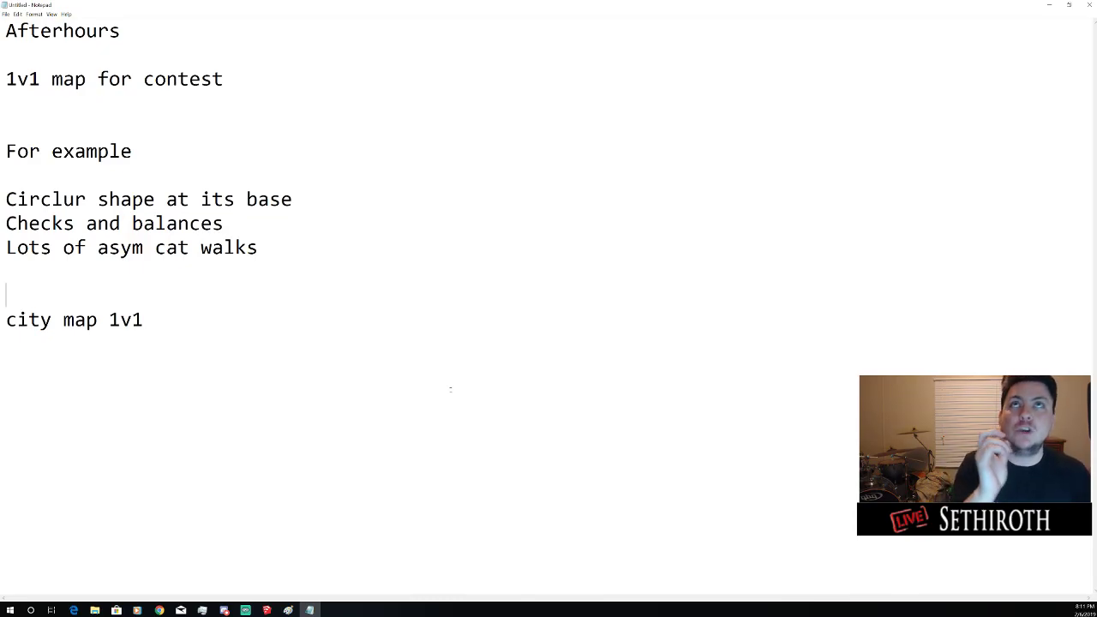
{"action": "left_click_drag", "start_coordinate": [40, 199], "coordinate": [299, 191]}
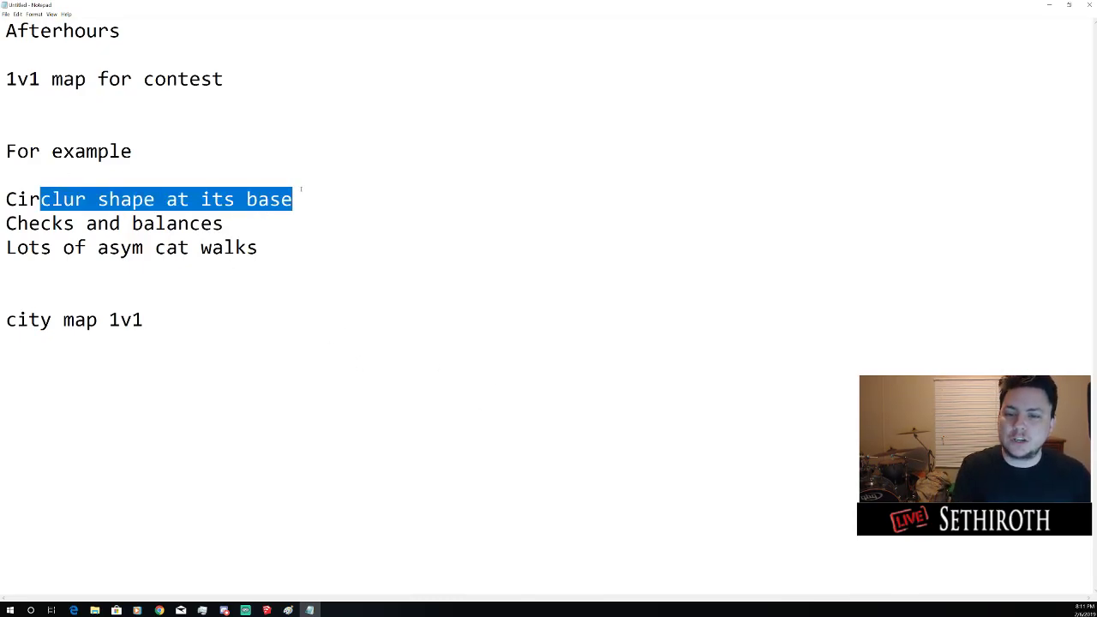
{"action": "left_click", "coordinate": [299, 192]}
{"action": "left_click_drag", "start_coordinate": [261, 225], "coordinate": [17, 225]}
{"action": "left_click", "coordinate": [397, 233]}
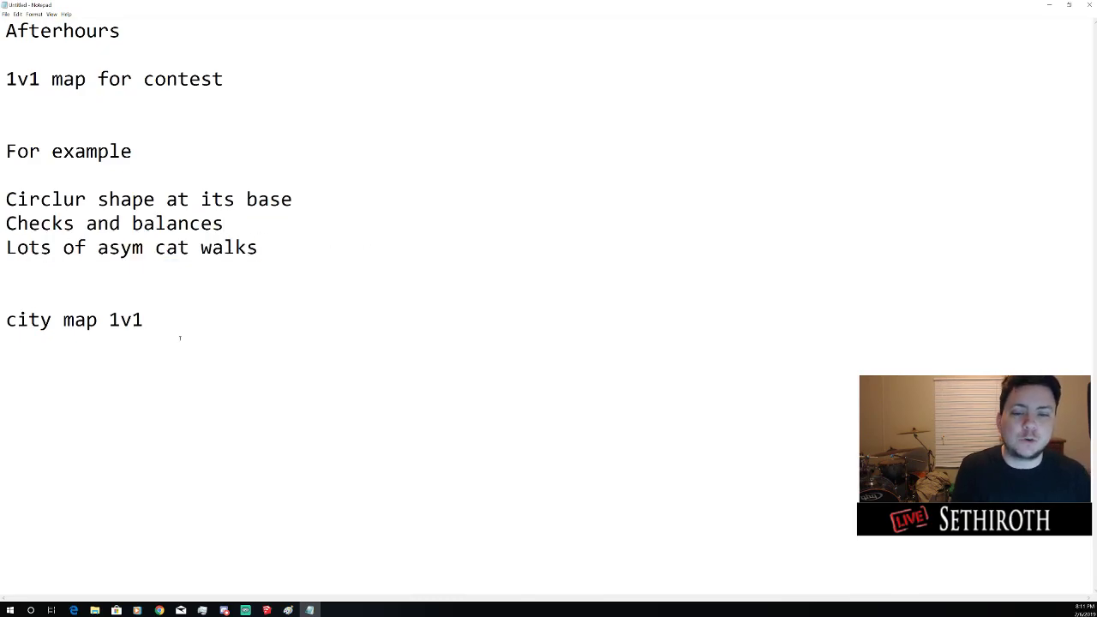
{"action": "left_click_drag", "start_coordinate": [7, 320], "coordinate": [186, 314]}
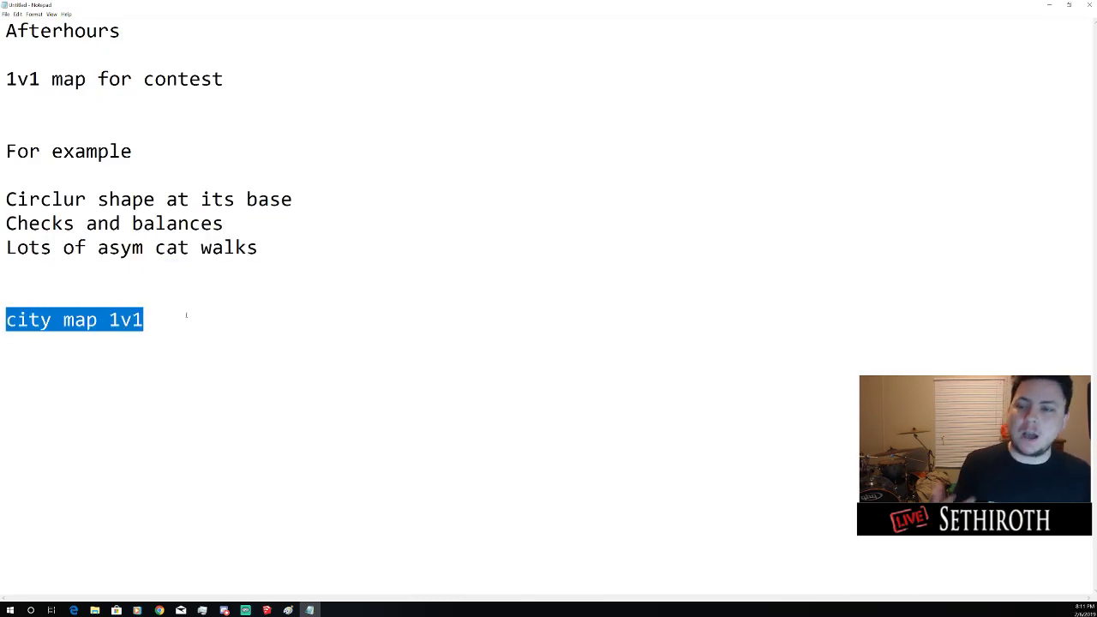
{"action": "left_click", "coordinate": [186, 315]}
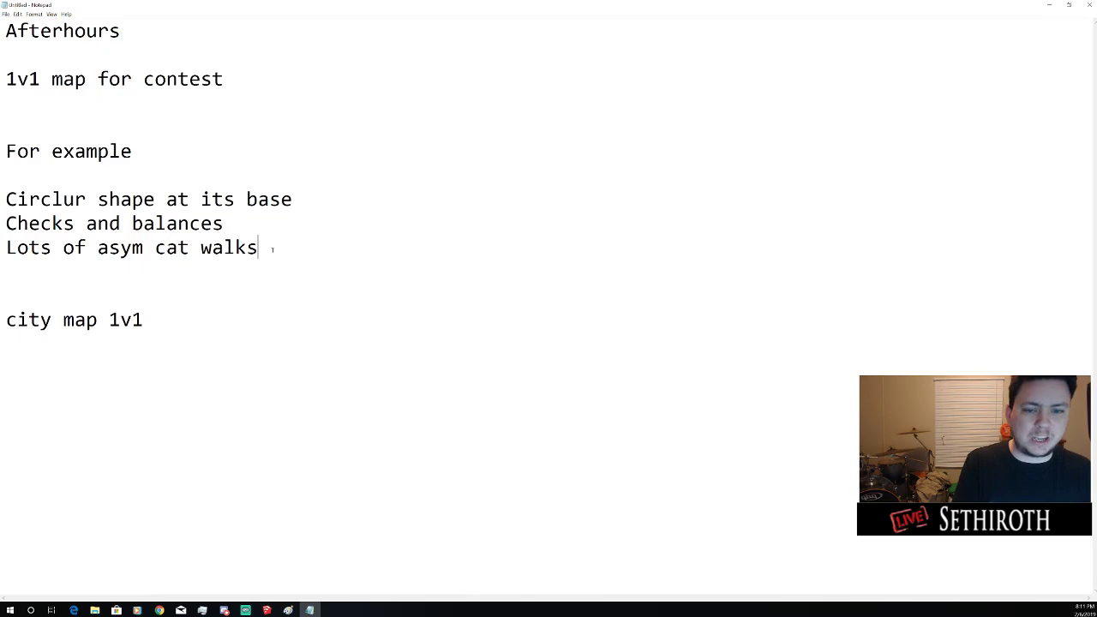
Add "rooftops" and "balconys" as two separate lines directly below "Lots of asym cat walks"
{"action": "key", "text": "Down"}
{"action": "key", "text": "Up"}
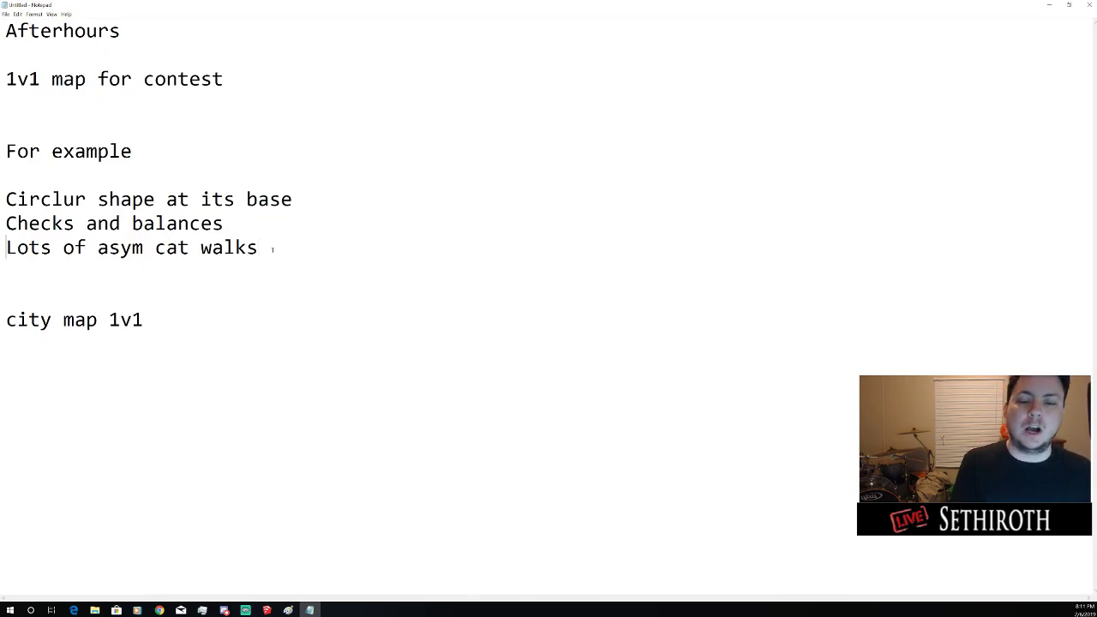
{"action": "type", "text": "r"}
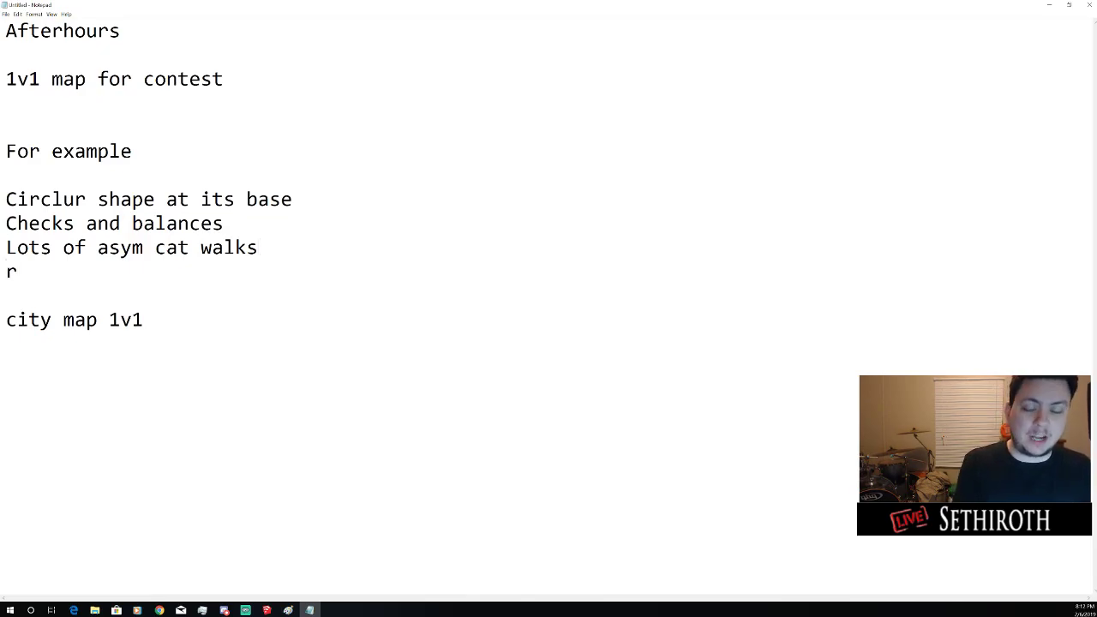
{"action": "type", "text": "ooftops"}
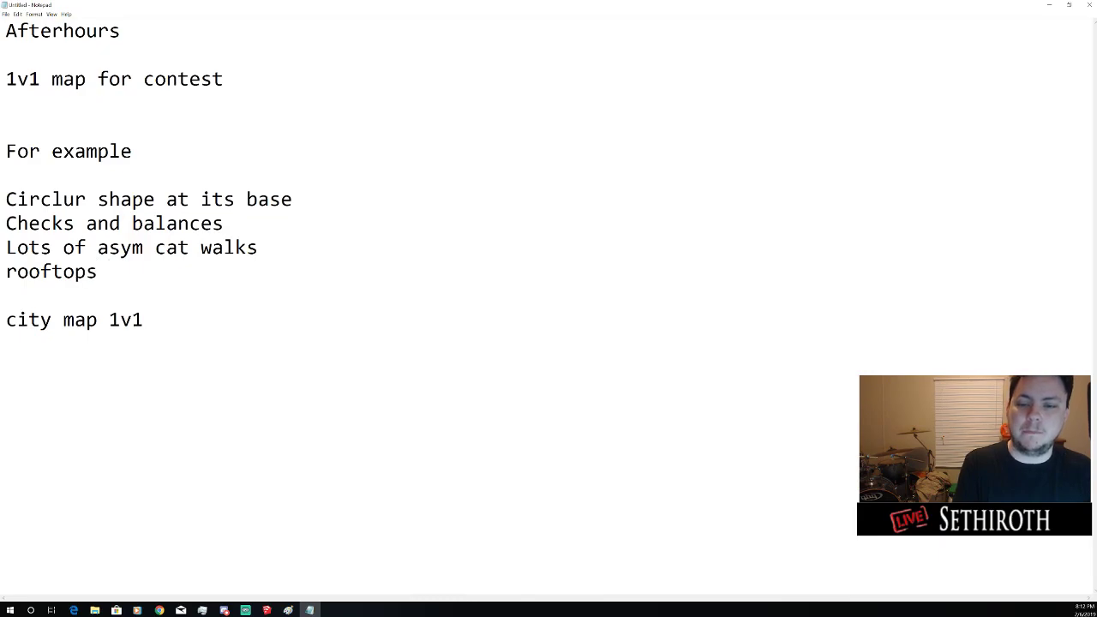
{"action": "key", "text": "Return"}
{"action": "type", "text": "balcon"}
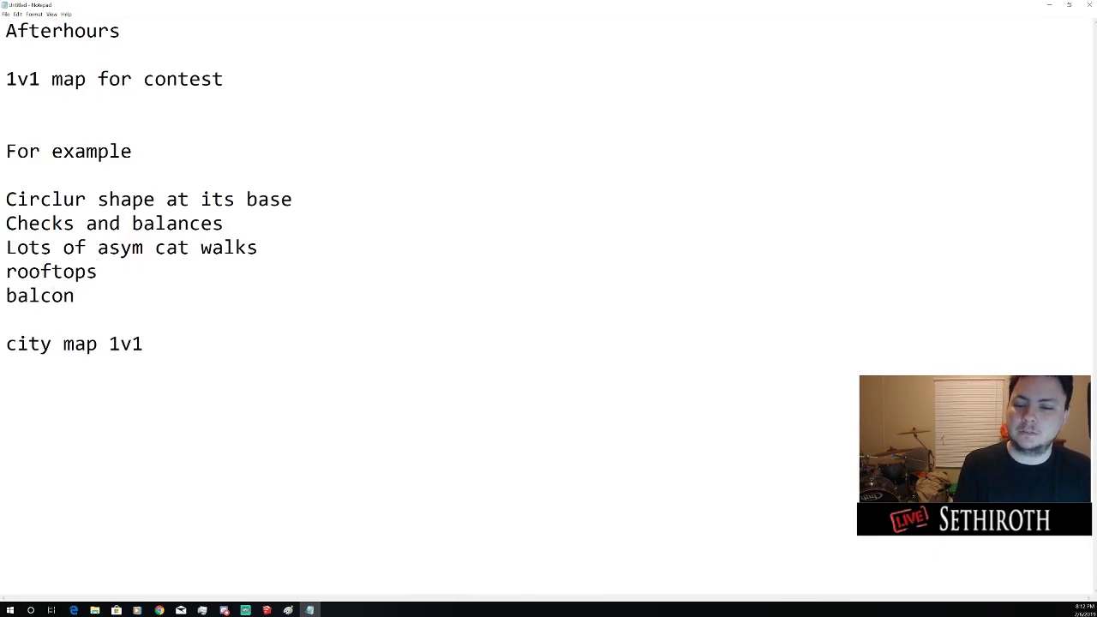
{"action": "type", "text": "ys"}
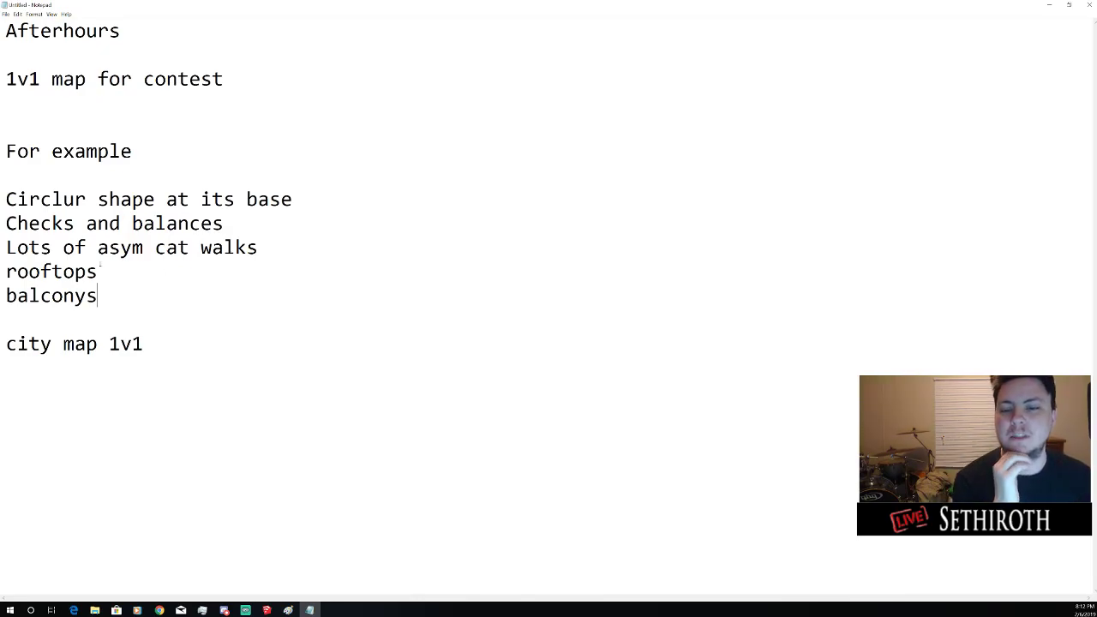
Insert "gameplay" as a heading line directly above "Circlur shape at its base", keeping the blank line under "For example"
{"action": "left_click", "coordinate": [37, 180]}
{"action": "key", "text": "Return"}
{"action": "type", "text": "gameplay"}
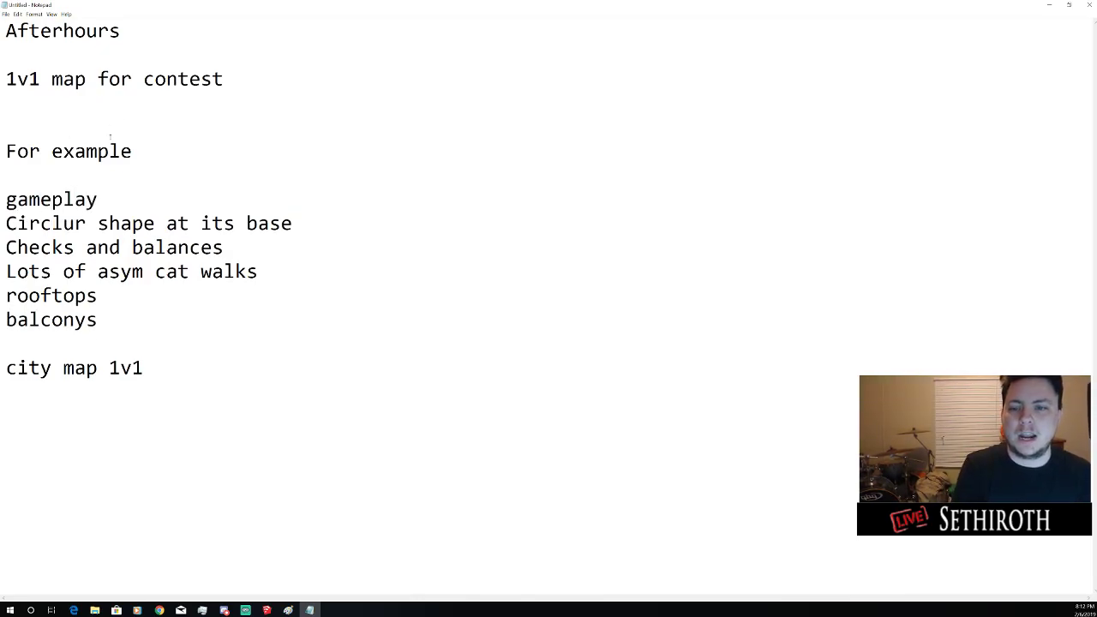
Remove both blank lines between "1v1 map for contest" and "For example"
{"action": "left_click", "coordinate": [34, 105]}
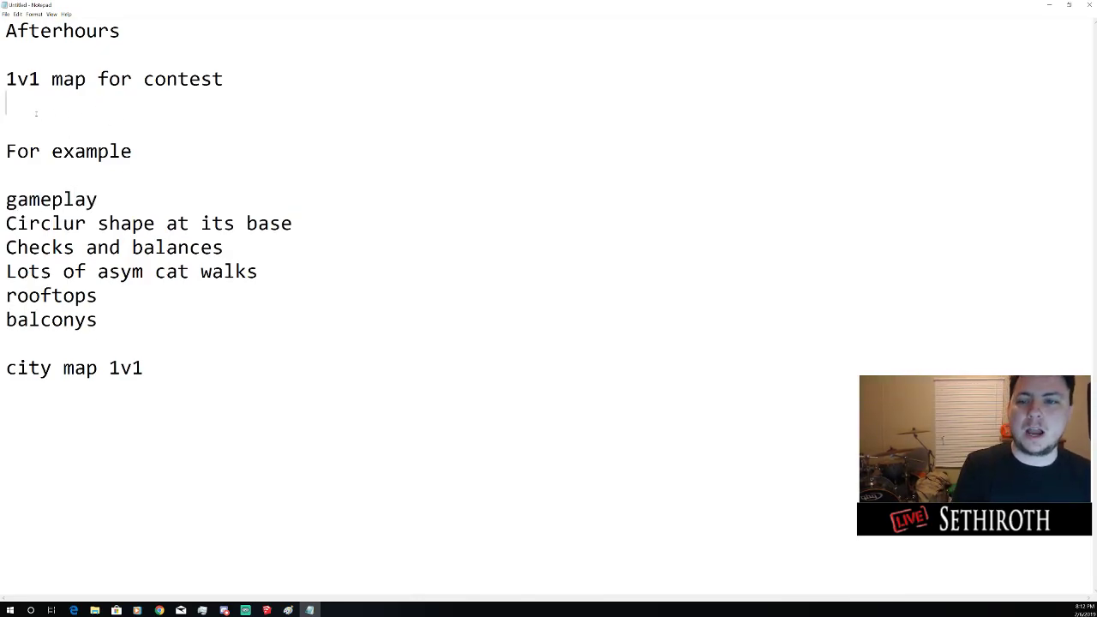
{"action": "left_click", "coordinate": [27, 136]}
{"action": "key", "text": "BackSpace"}
{"action": "key", "text": "BackSpace"}
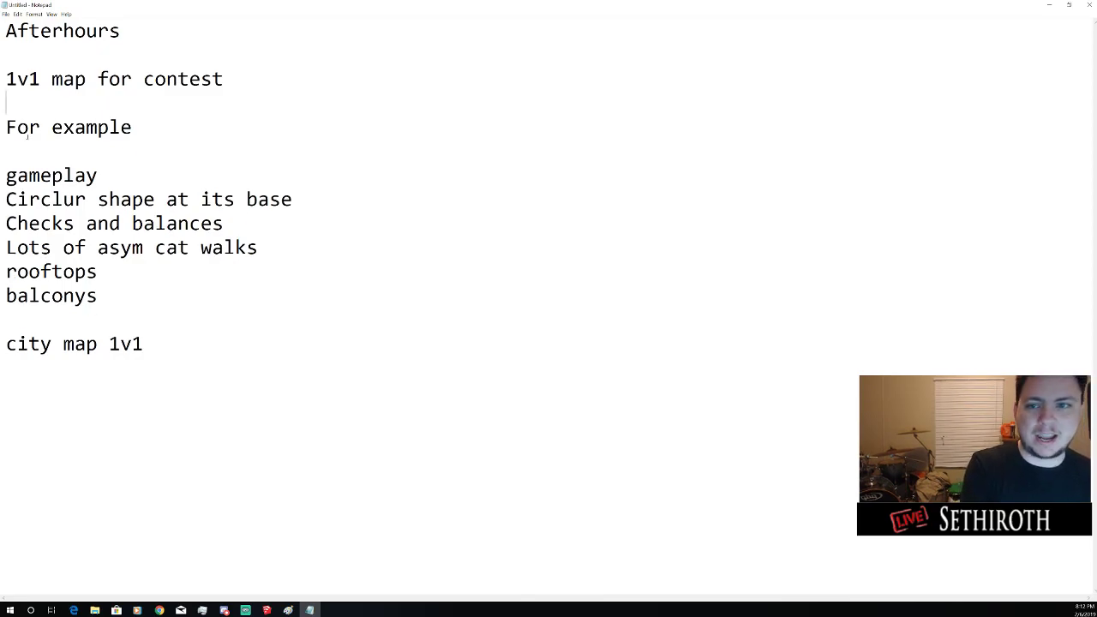
{"action": "left_click", "coordinate": [169, 274]}
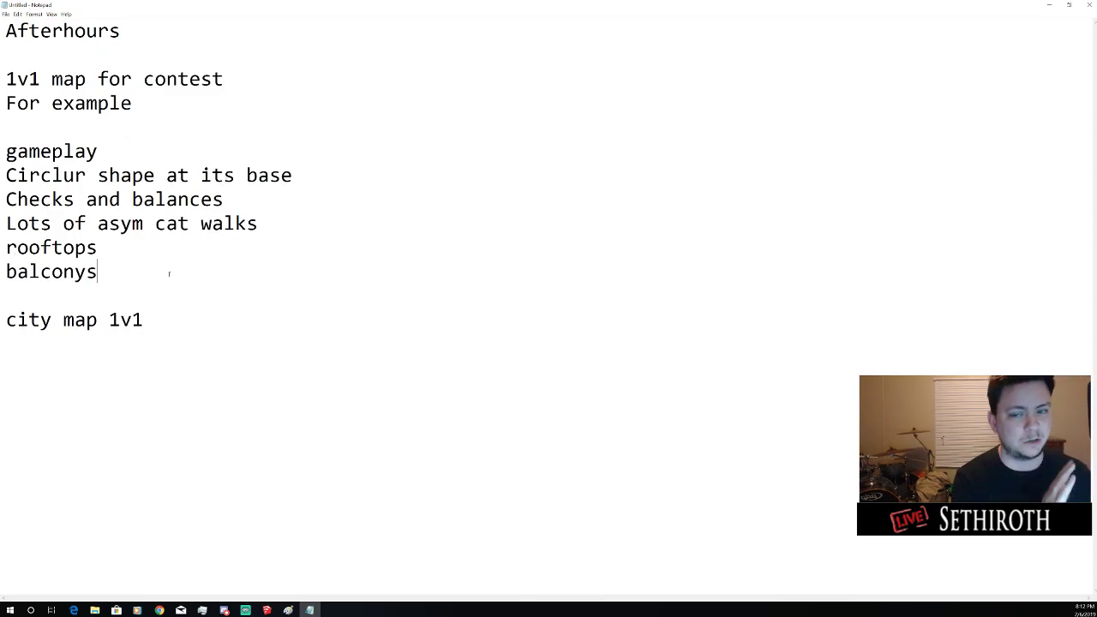
{"action": "key", "text": "Down"}
{"action": "key", "text": "Down"}
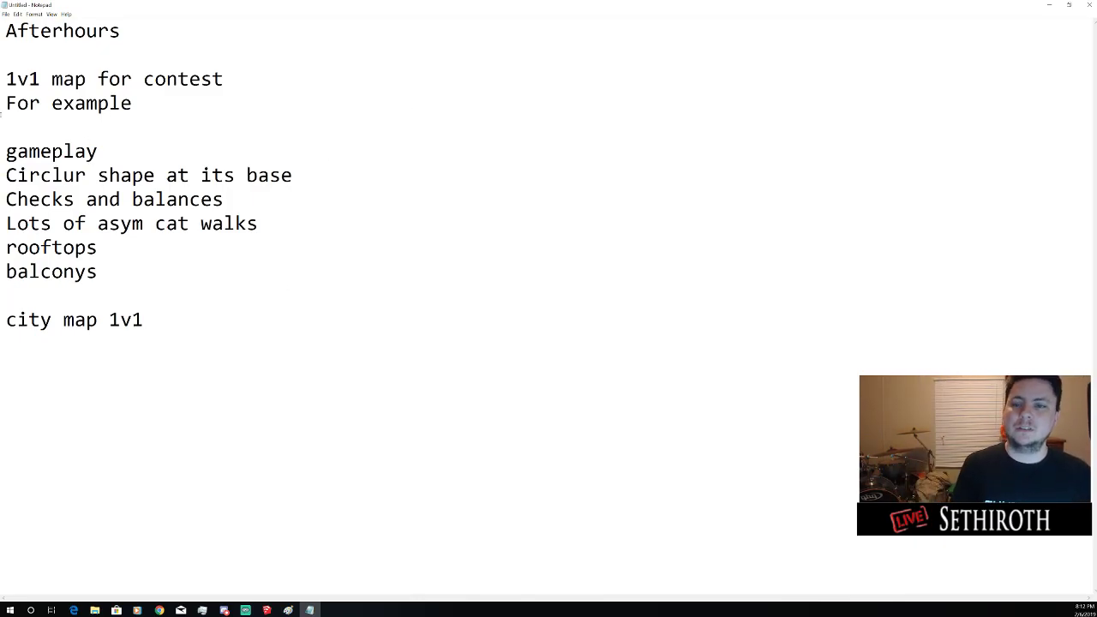
{"action": "left_click_drag", "start_coordinate": [4, 171], "coordinate": [260, 306]}
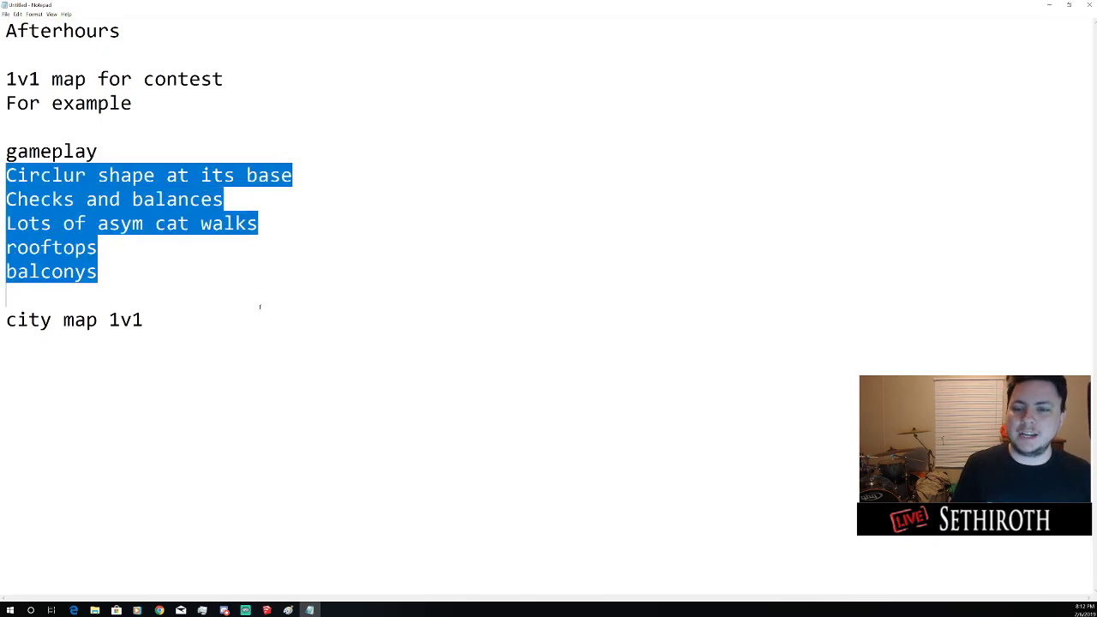
{"action": "left_click", "coordinate": [119, 249]}
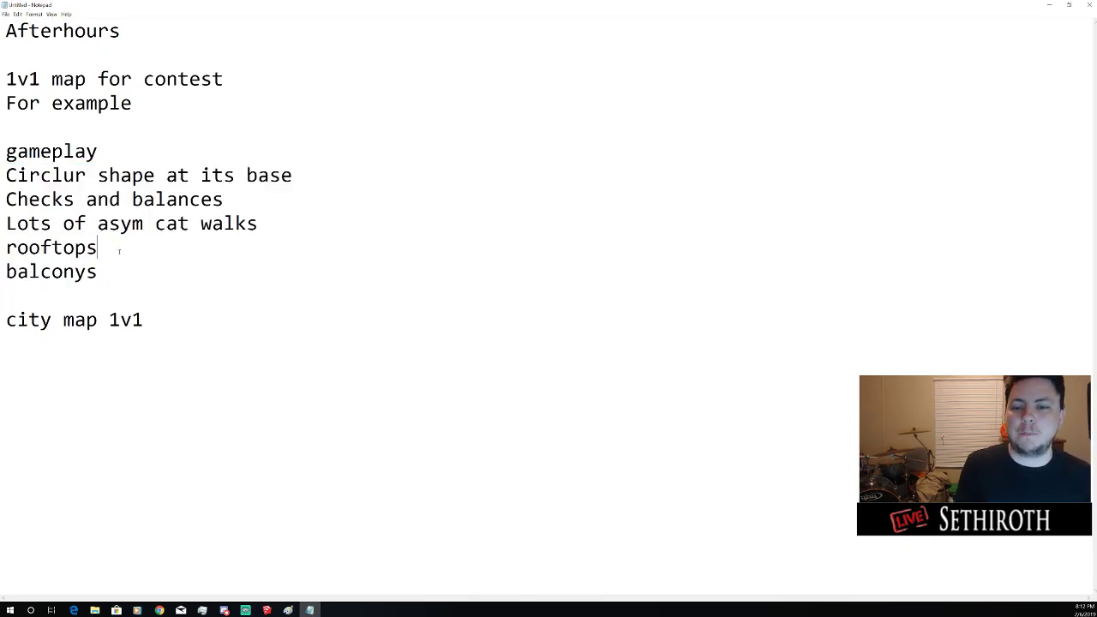
{"action": "left_click", "coordinate": [111, 272]}
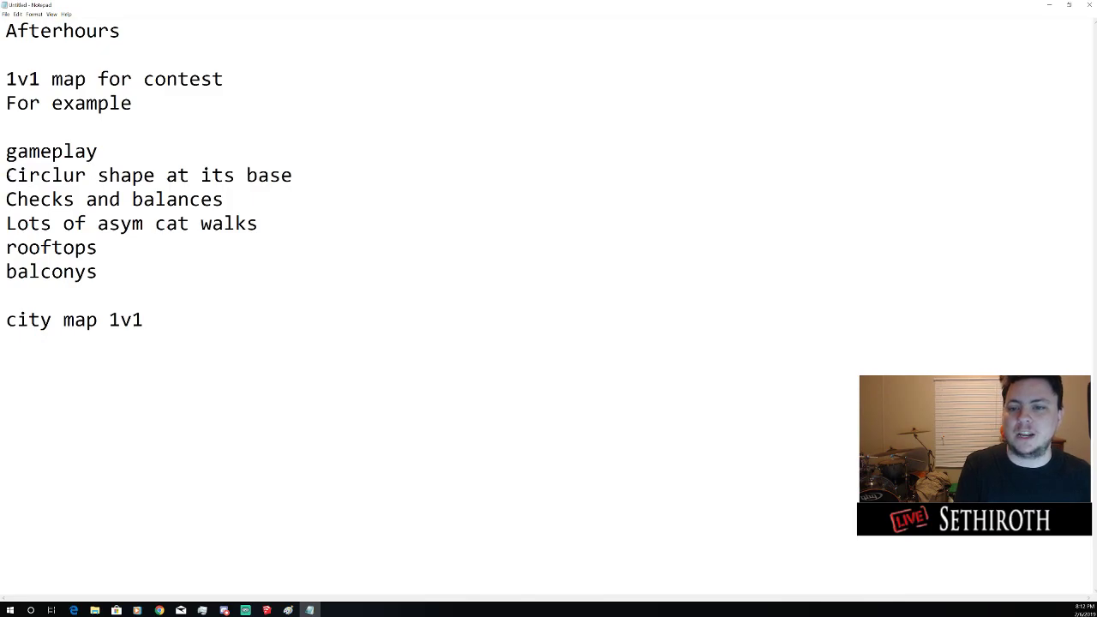
{"action": "left_click_drag", "start_coordinate": [6, 175], "coordinate": [466, 191]}
{"action": "left_click_drag", "start_coordinate": [89, 175], "coordinate": [17, 199]}
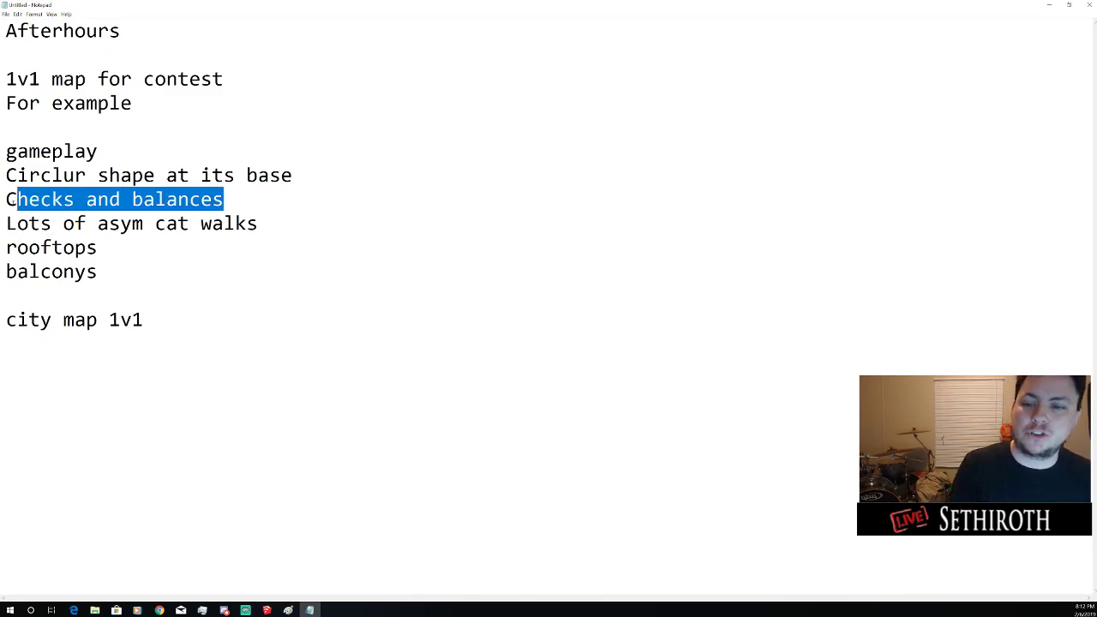
{"action": "left_click", "coordinate": [28, 223]}
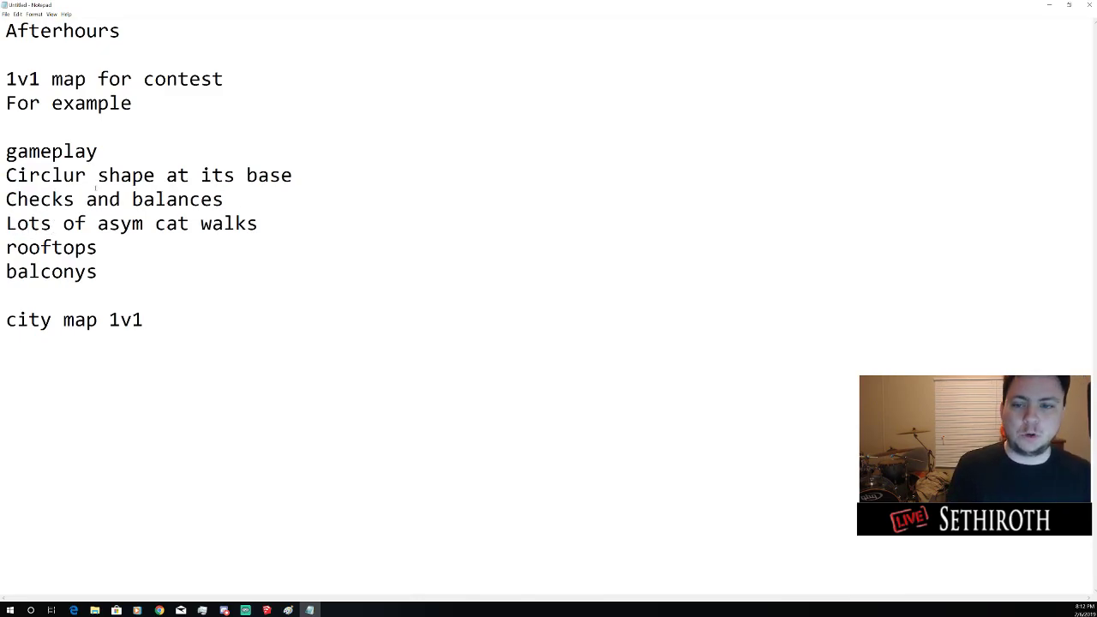
{"action": "left_click", "coordinate": [242, 202]}
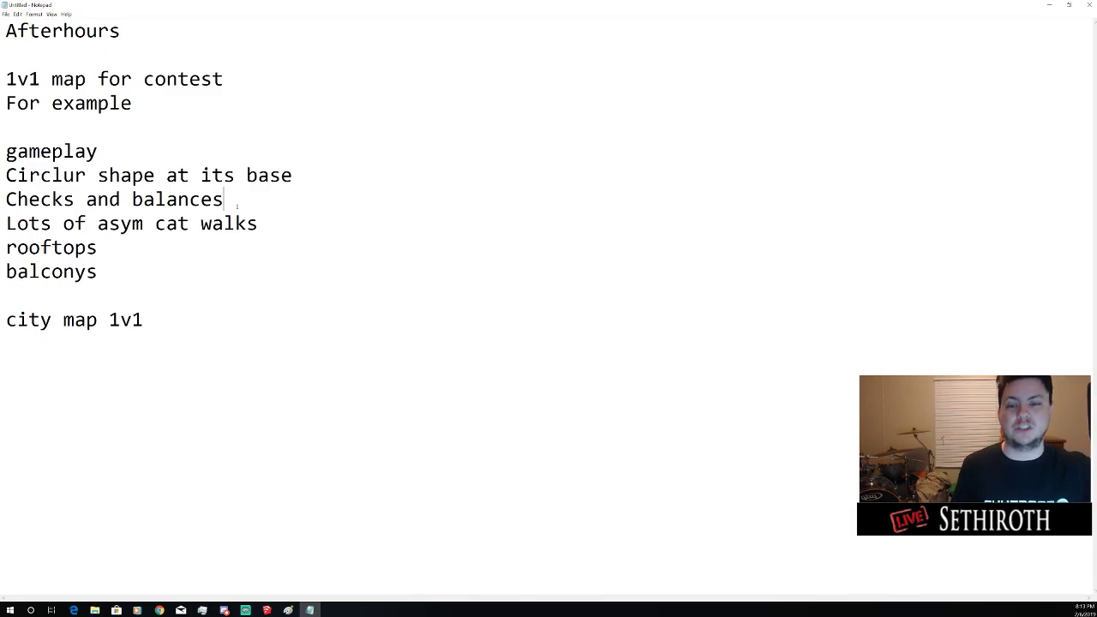
{"action": "key", "text": "shift+Home"}
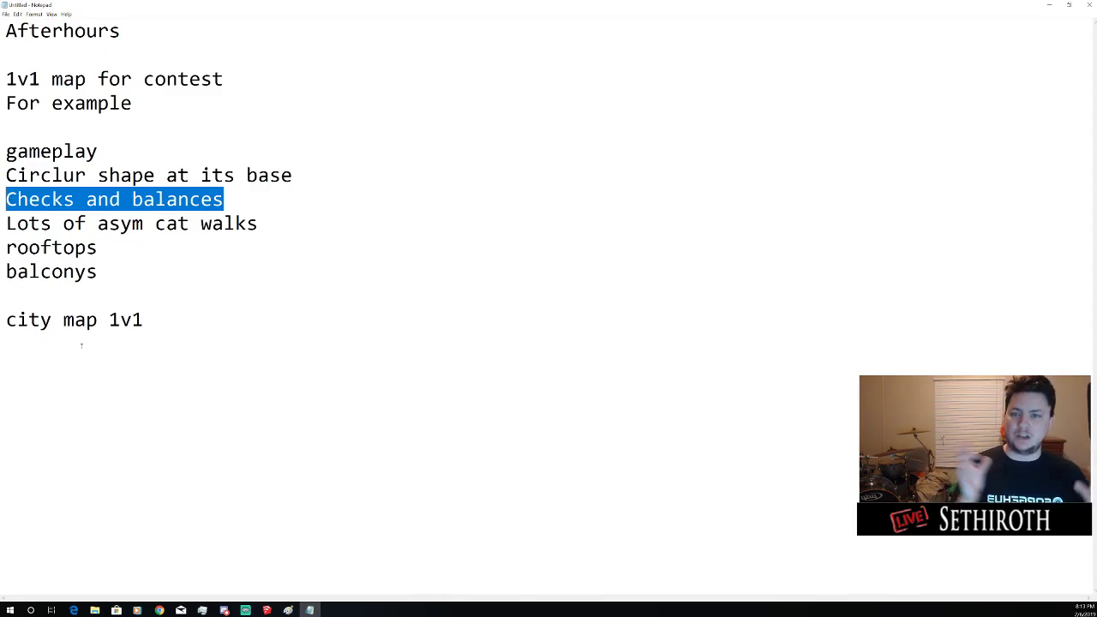
{"action": "left_click", "coordinate": [262, 206]}
{"action": "left_click", "coordinate": [148, 300]}
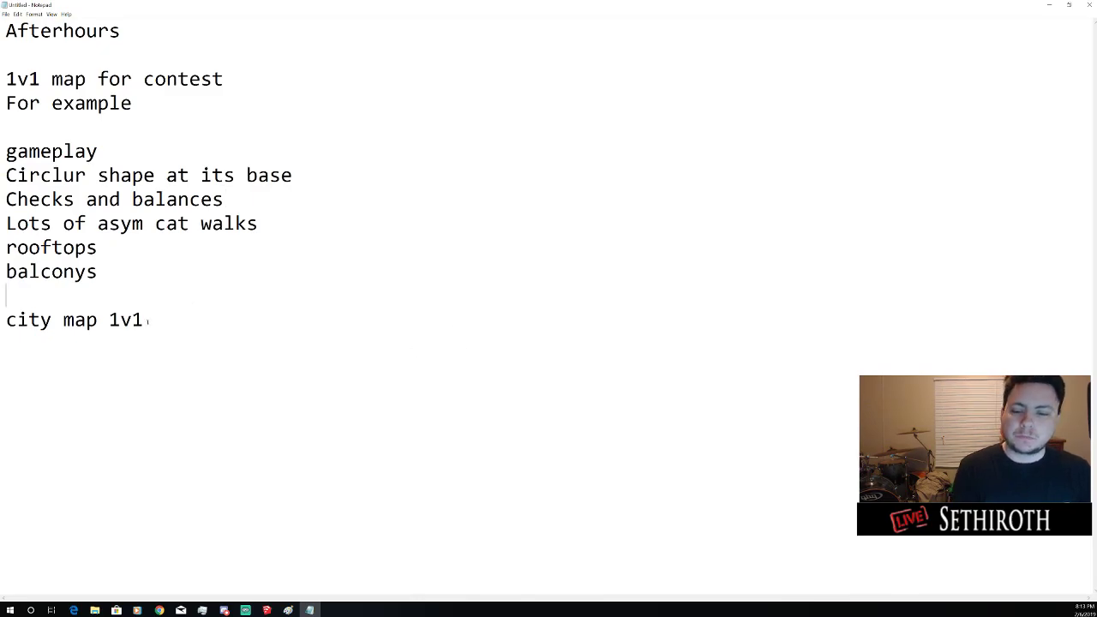
{"action": "left_click_drag", "start_coordinate": [147, 320], "coordinate": [37, 299]}
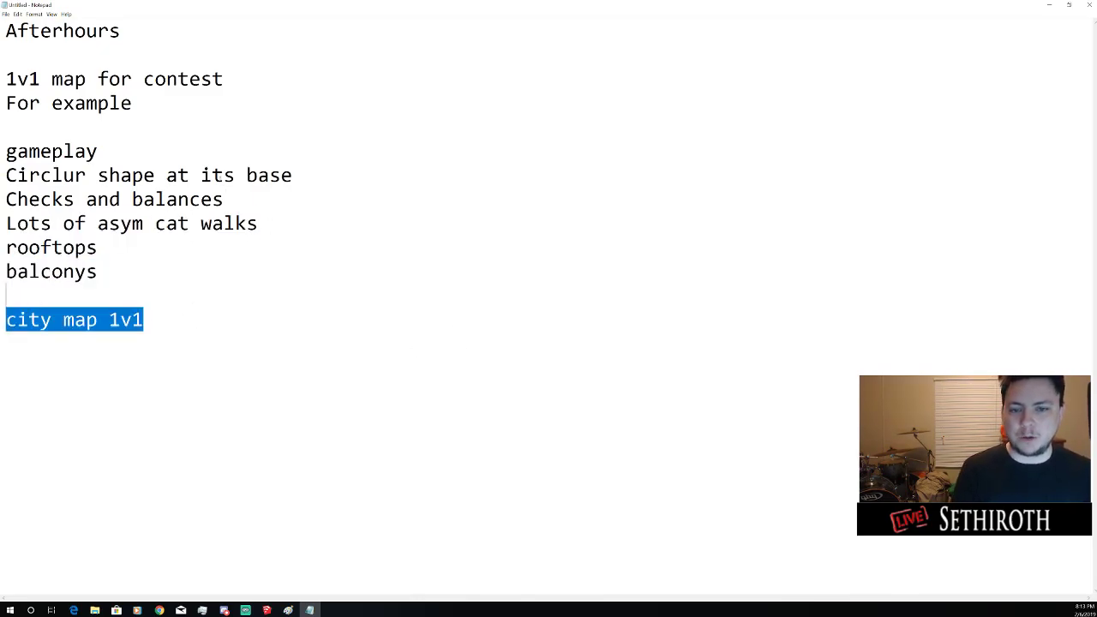
{"action": "left_click_drag", "start_coordinate": [225, 199], "coordinate": [5, 199]}
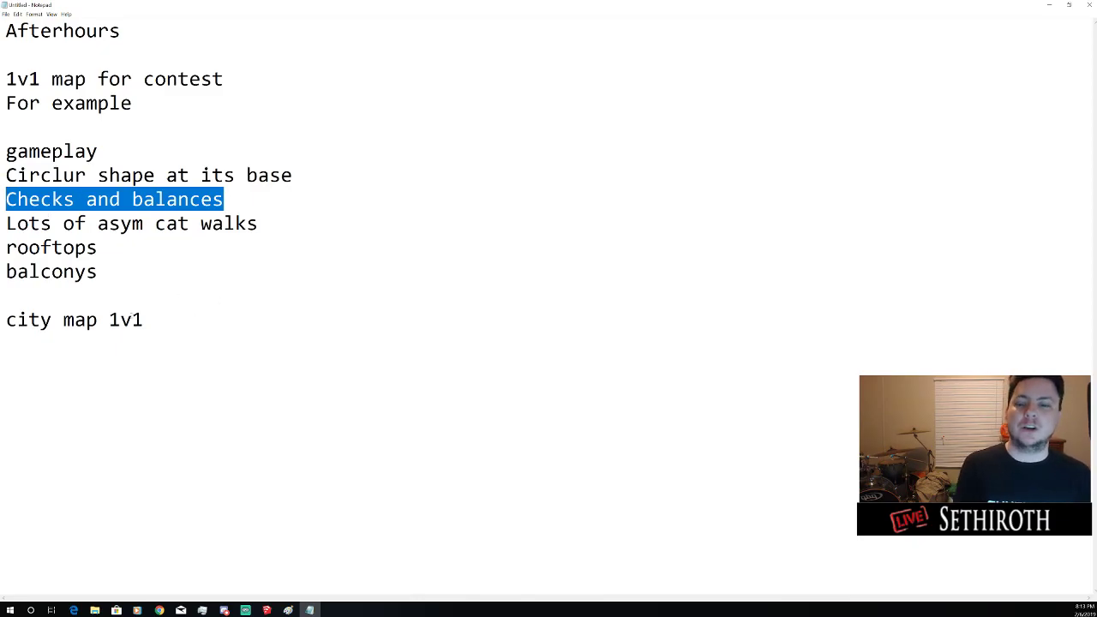
{"action": "left_click_drag", "start_coordinate": [144, 319], "coordinate": [6, 320]}
{"action": "left_click", "coordinate": [387, 316]}
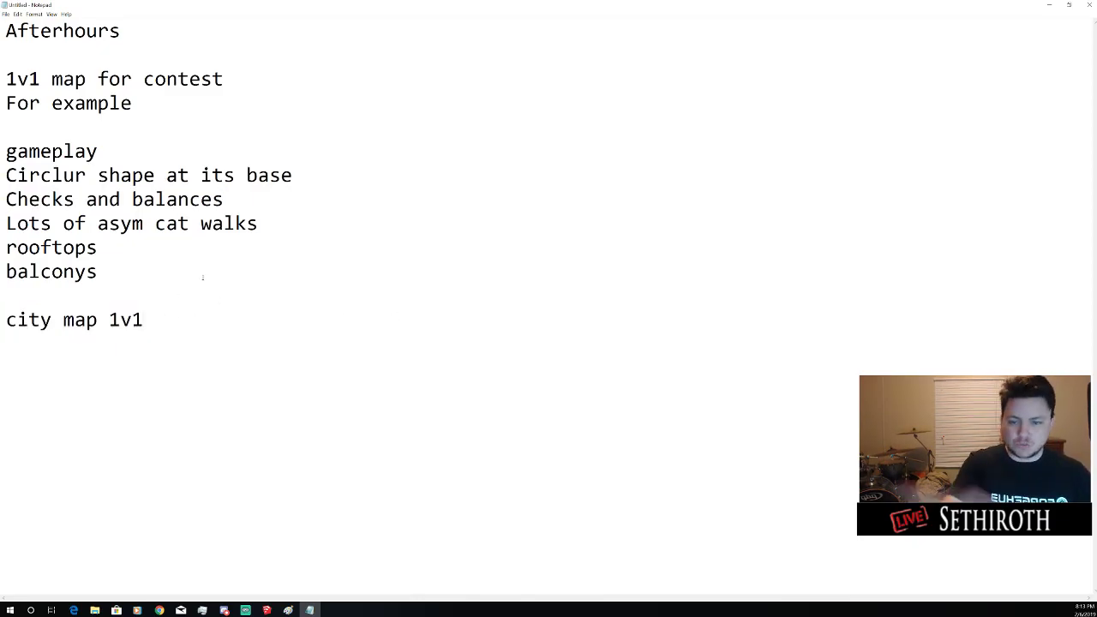
{"action": "left_click_drag", "start_coordinate": [143, 319], "coordinate": [6, 31]}
{"action": "left_click", "coordinate": [316, 151]}
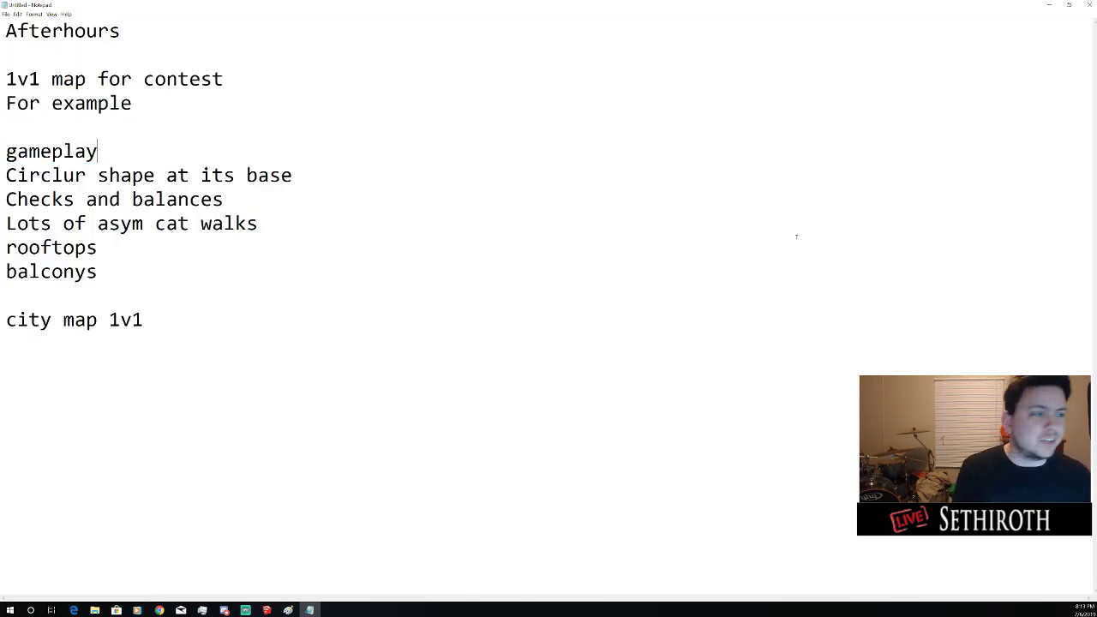
Restore the maximized notes window to a smaller floating window on the desktop
{"action": "left_click", "coordinate": [1069, 5]}
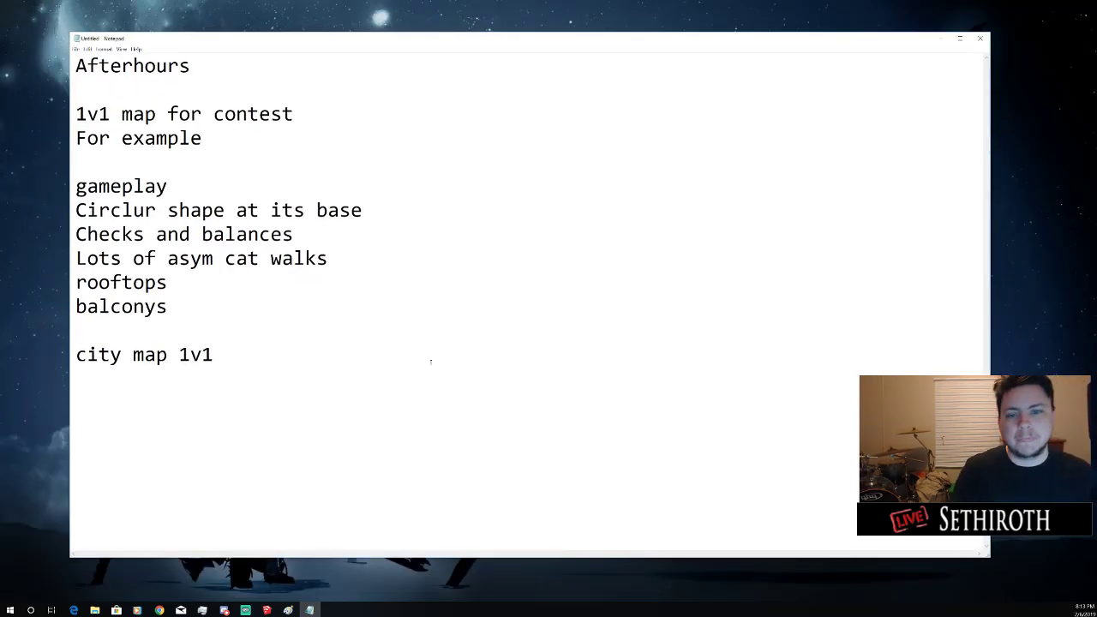
{"action": "left_click_drag", "start_coordinate": [237, 355], "coordinate": [110, 307]}
{"action": "left_click_drag", "start_coordinate": [73, 240], "coordinate": [76, 68]}
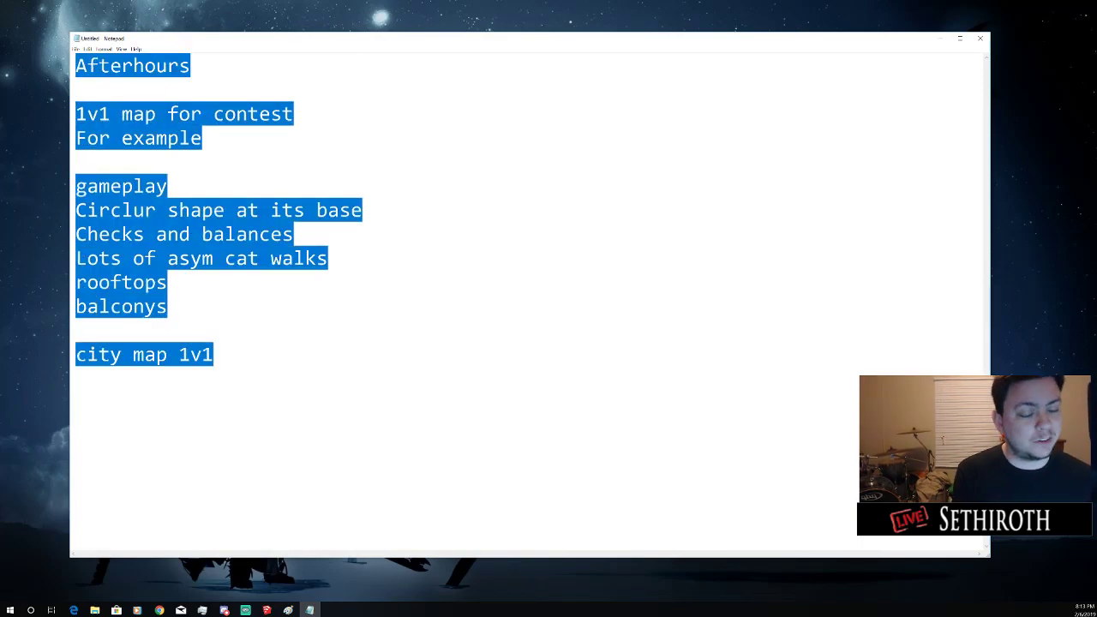
{"action": "left_click", "coordinate": [231, 369]}
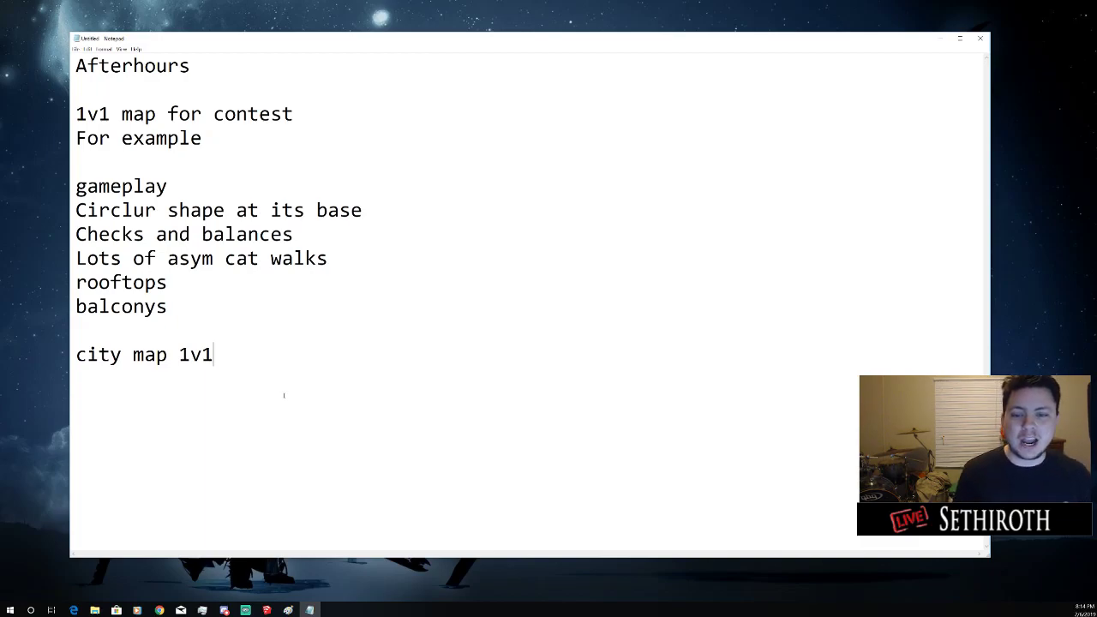
{"action": "left_click_drag", "start_coordinate": [170, 307], "coordinate": [77, 210]}
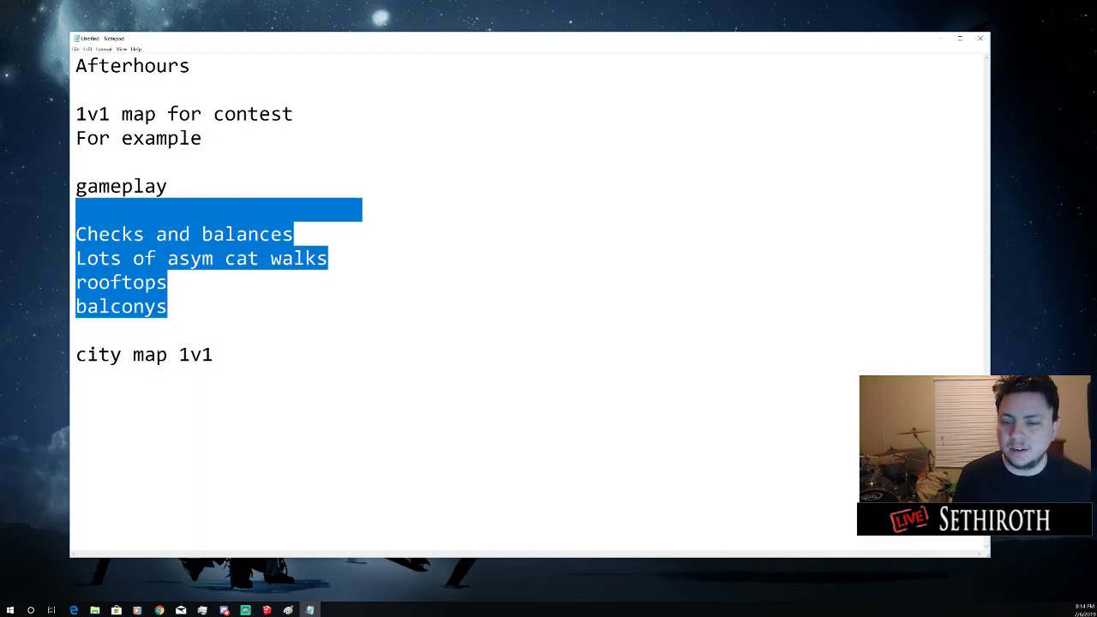
Add "buildings", "streets" and "allyways" as three separate lines directly below "city map 1v1"
{"action": "left_click", "coordinate": [277, 355]}
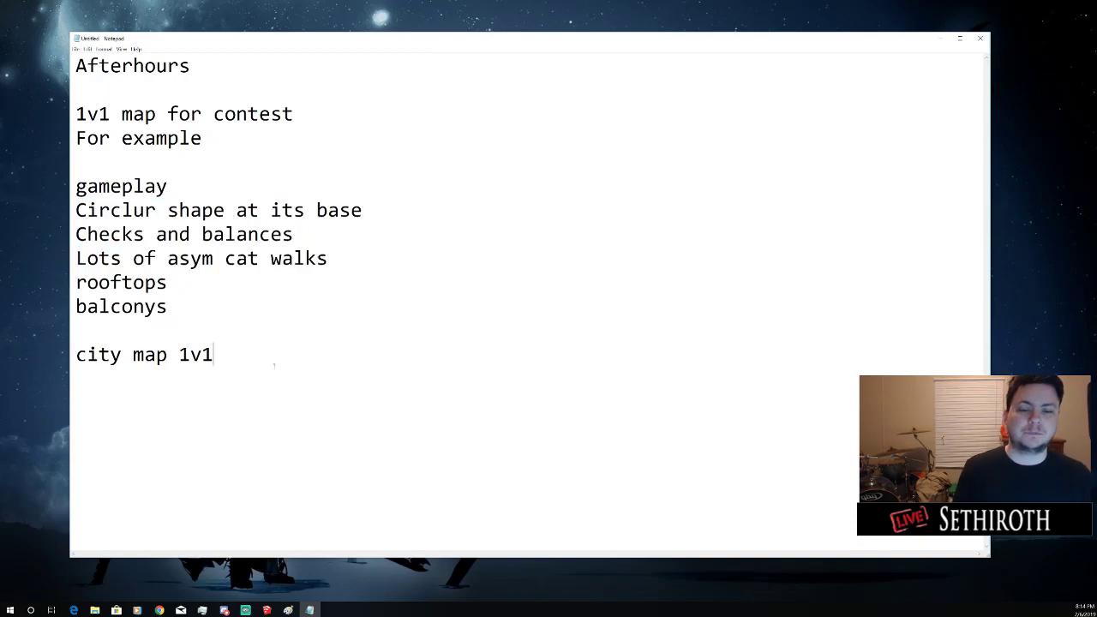
{"action": "key", "text": "Return"}
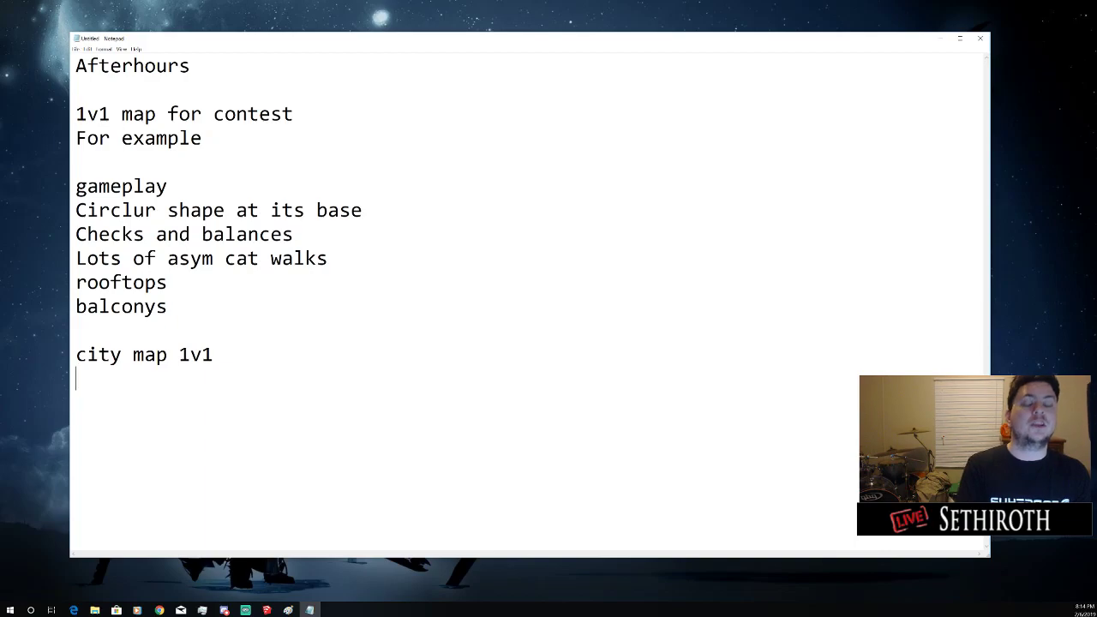
{"action": "type", "text": "b"}
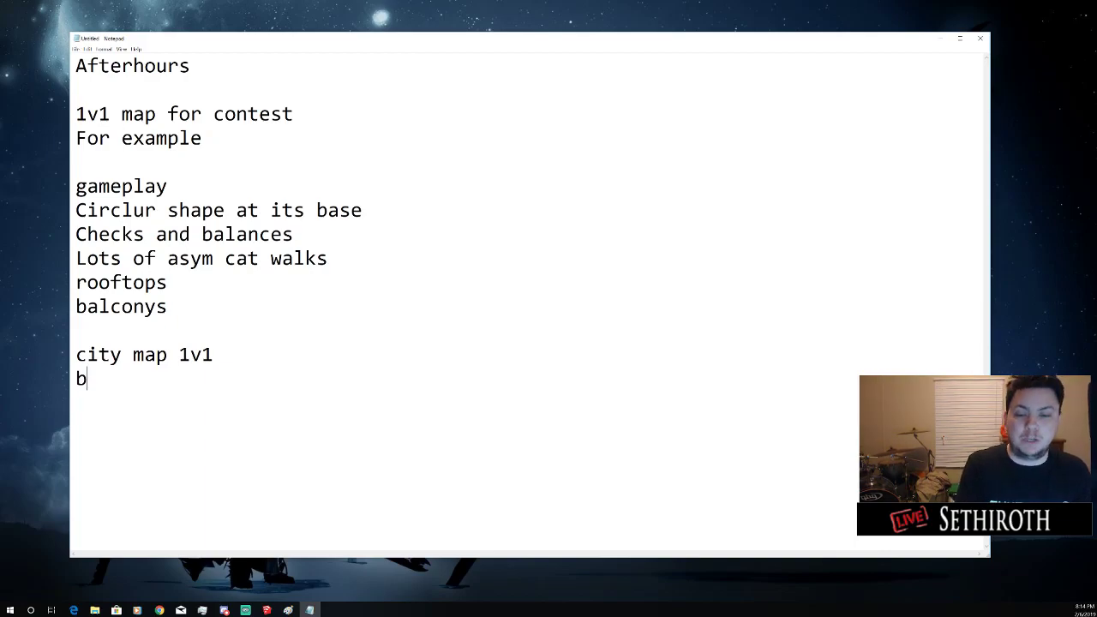
{"action": "type", "text": "uildings"}
{"action": "key", "text": "Return"}
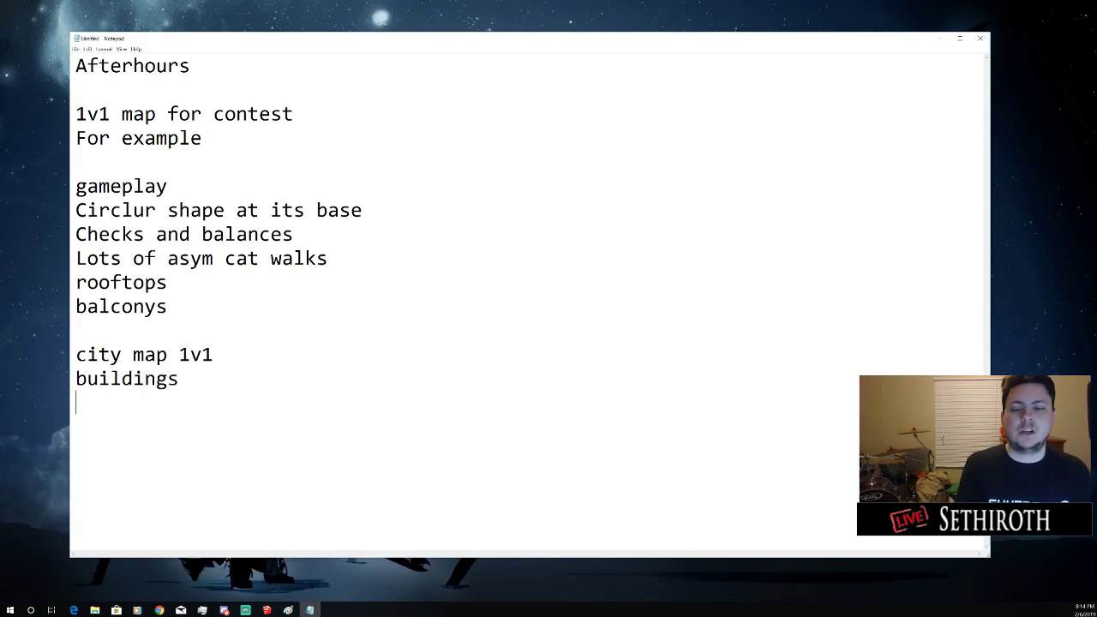
{"action": "type", "text": "streets"}
{"action": "key", "text": "Return"}
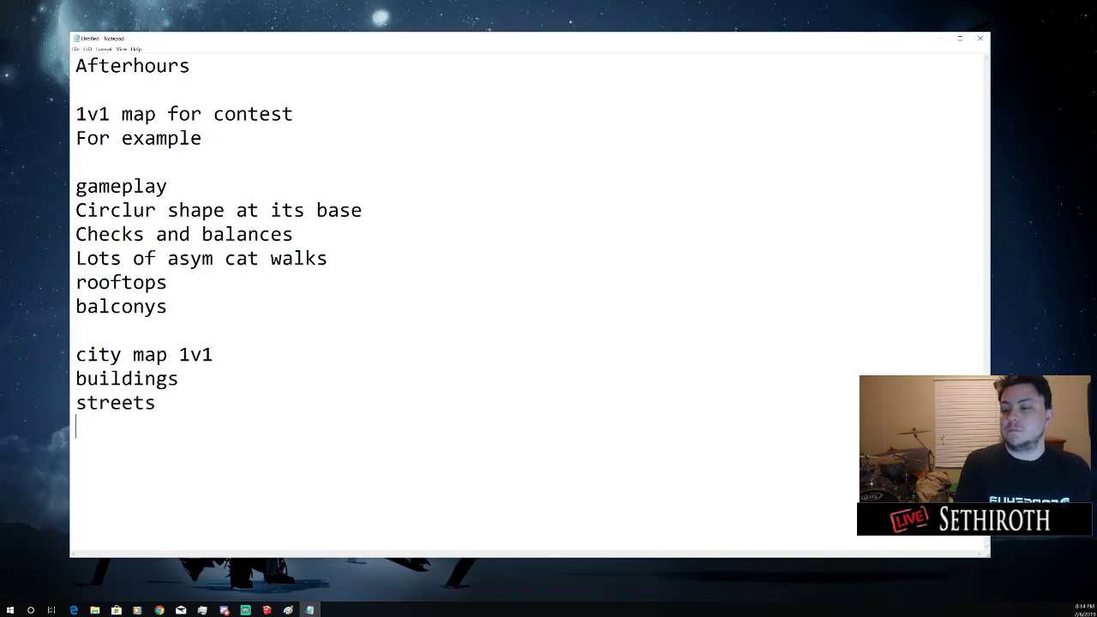
{"action": "type", "text": "allyways"}
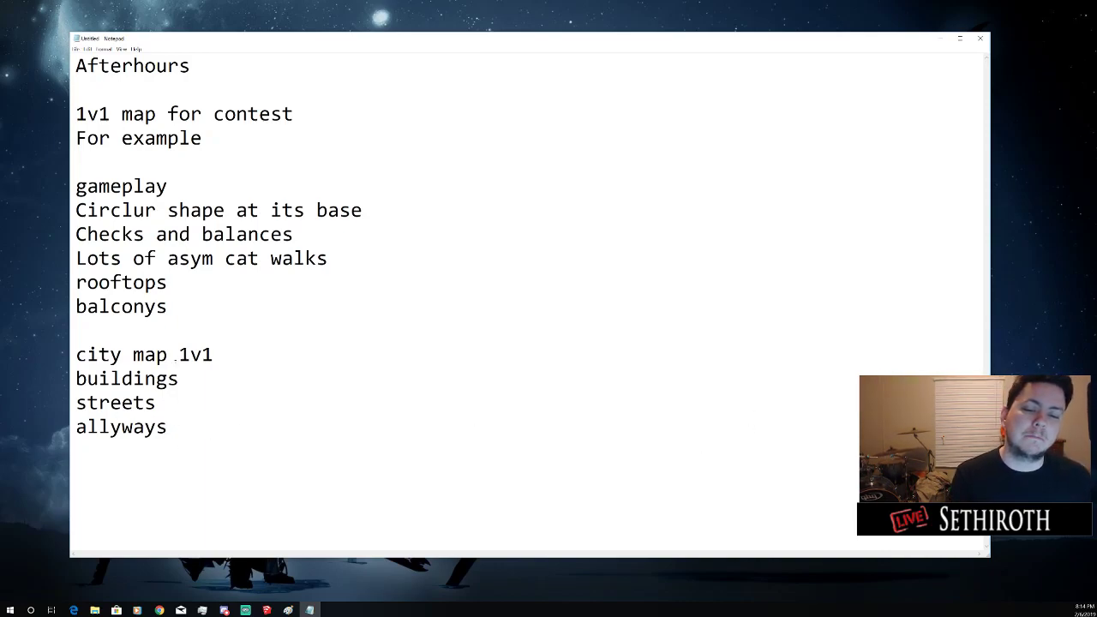
{"action": "left_click_drag", "start_coordinate": [173, 422], "coordinate": [121, 426]}
{"action": "key", "text": "ctrl+a"}
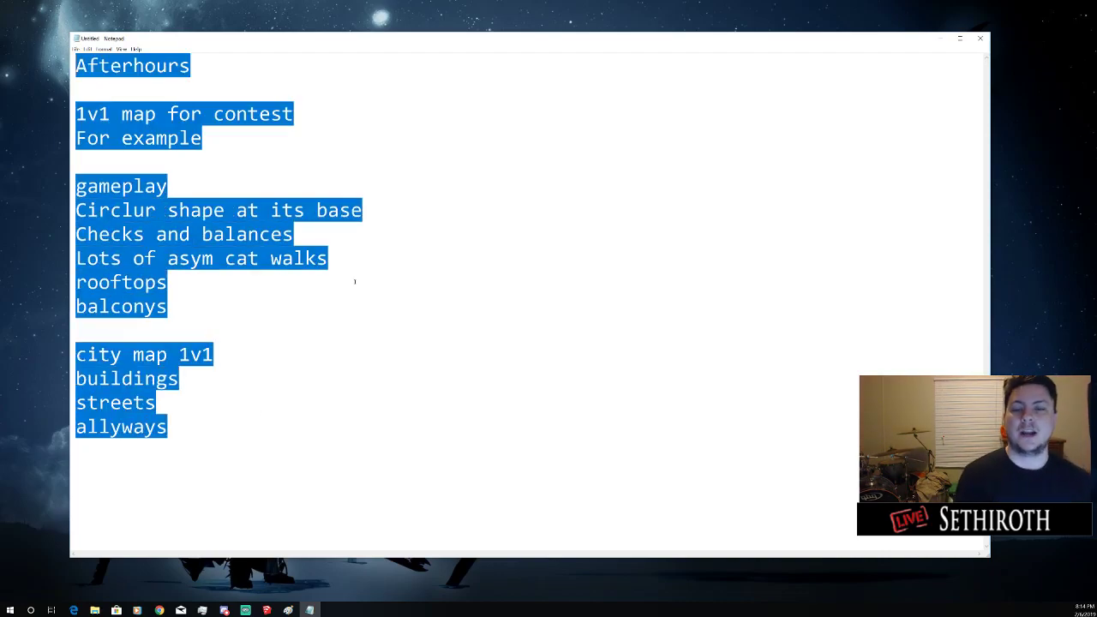
{"action": "left_click_drag", "start_coordinate": [241, 422], "coordinate": [76, 60]}
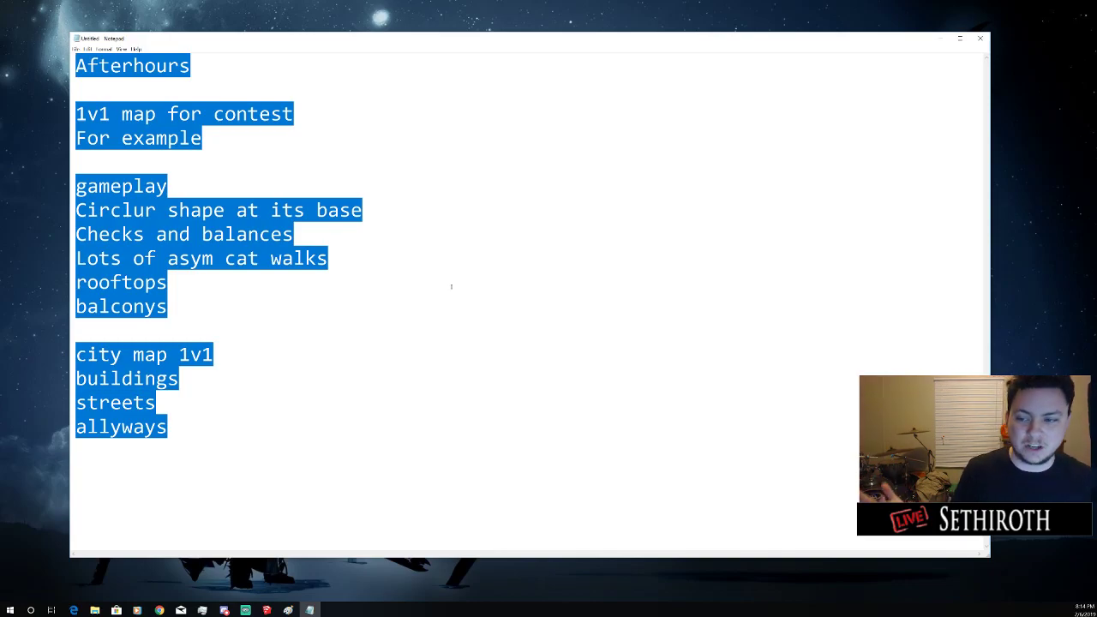
{"action": "left_click", "coordinate": [217, 443]}
{"action": "left_click_drag", "start_coordinate": [217, 444], "coordinate": [76, 62]}
{"action": "left_click", "coordinate": [353, 322]}
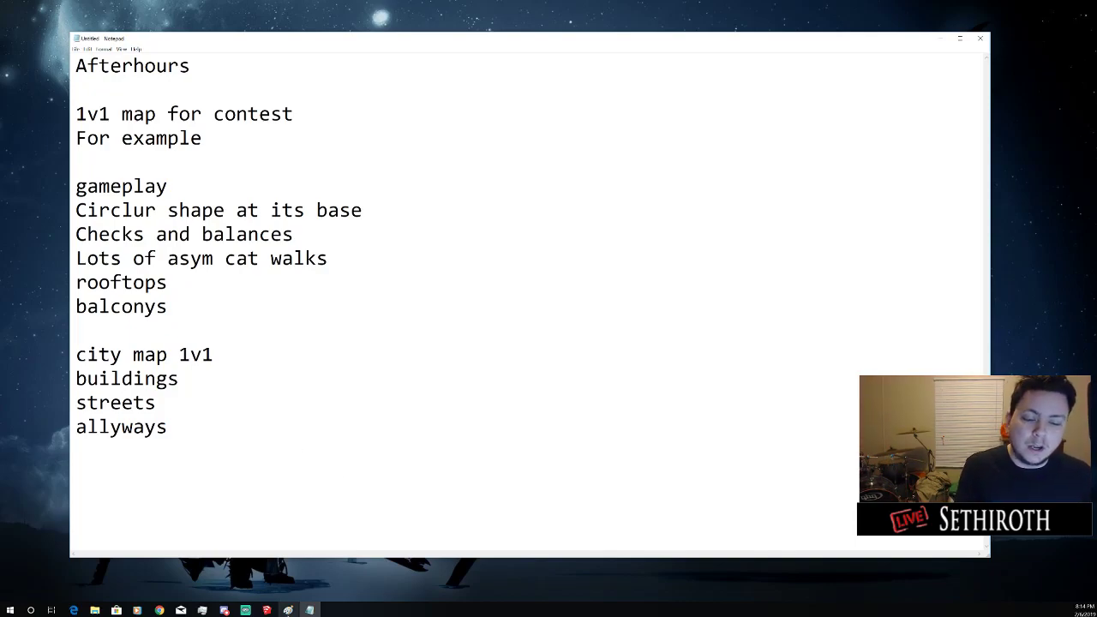
Switch to Paint and turn its maximized window into a large floating one that leaves the start of the notes visible
{"action": "left_click", "coordinate": [288, 610]}
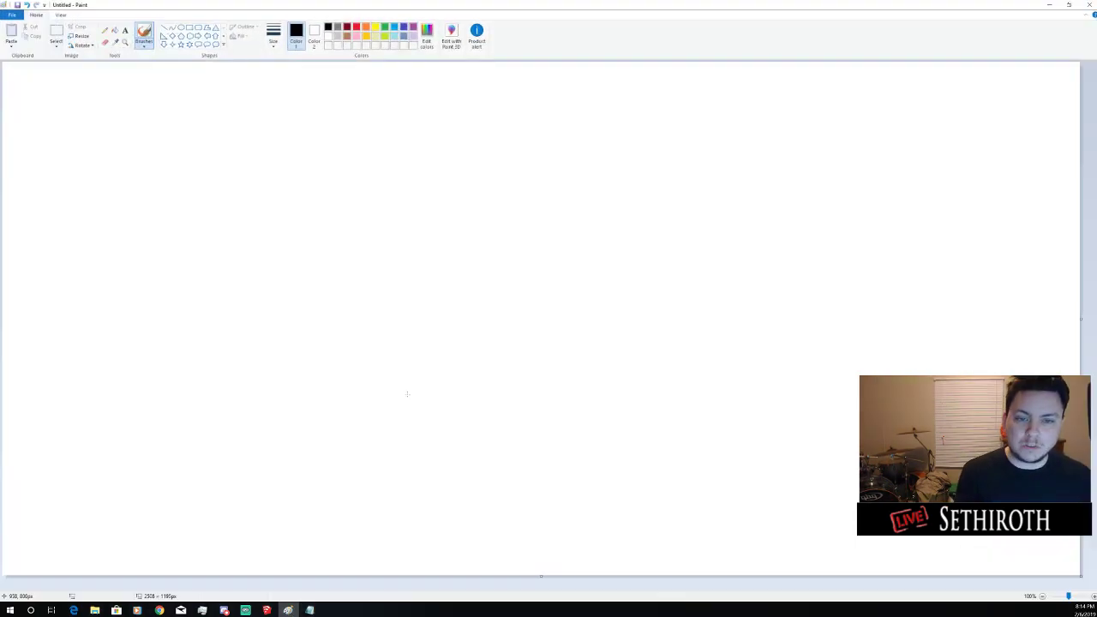
{"action": "left_click", "coordinate": [1069, 5]}
{"action": "left_click_drag", "start_coordinate": [639, 141], "coordinate": [690, 51]}
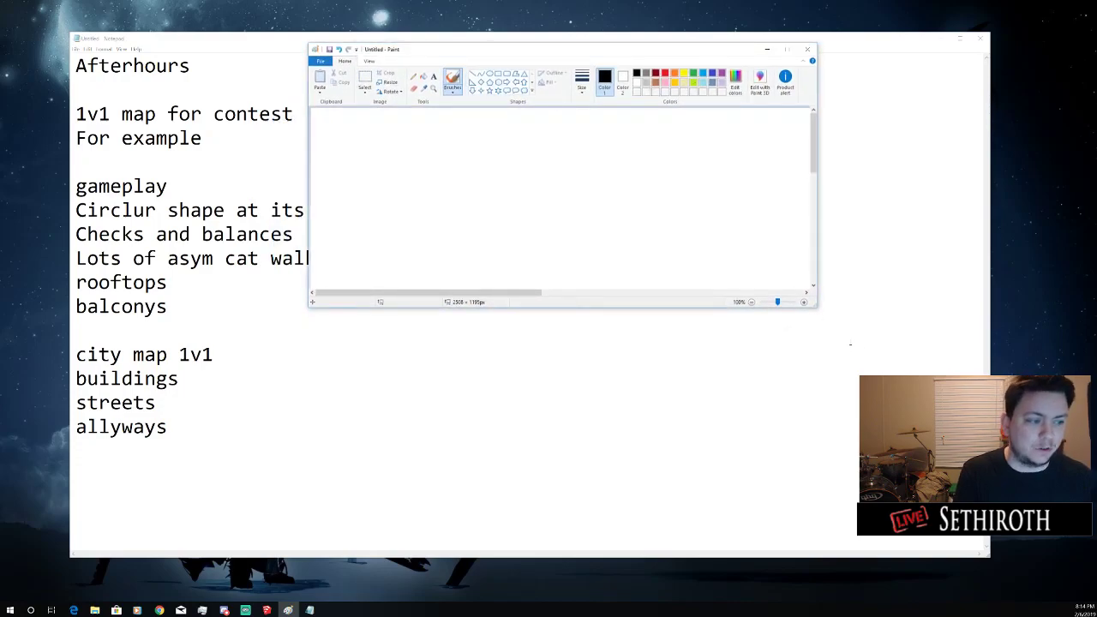
{"action": "mouse_move", "coordinate": [818, 310]}
{"action": "left_mouse_down"}
{"action": "mouse_move", "coordinate": [1041, 587]}
{"action": "mouse_move", "coordinate": [1072, 580]}
{"action": "left_mouse_up"}
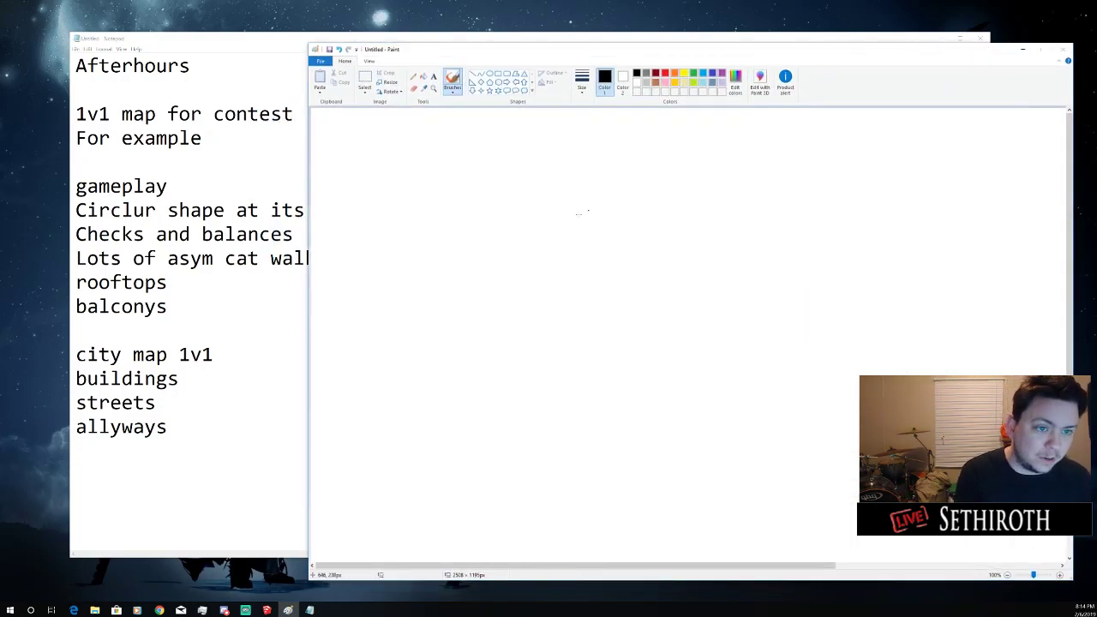
{"action": "mouse_move", "coordinate": [559, 208]}
{"action": "left_mouse_down"}
{"action": "mouse_move", "coordinate": [640, 255]}
{"action": "mouse_move", "coordinate": [647, 198]}
{"action": "left_mouse_up"}
{"action": "key", "text": "ctrl+z"}
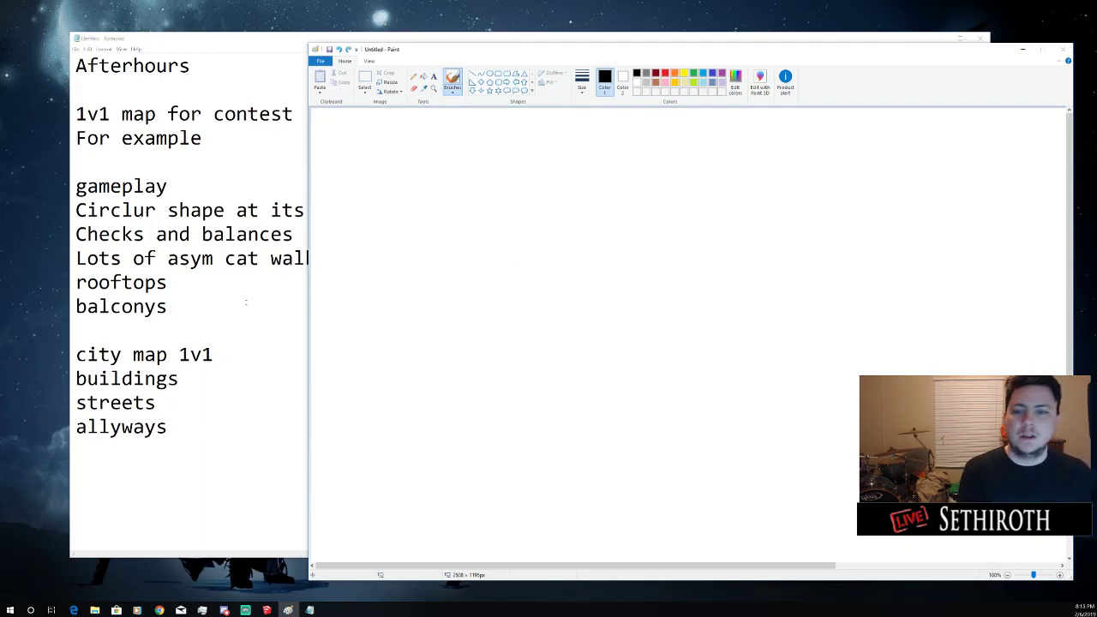
Arrange the Paint and Notepad windows side by side so the note lines stay readable beside the blank canvas, with Paint in front
{"action": "left_click_drag", "start_coordinate": [472, 55], "coordinate": [508, 46]}
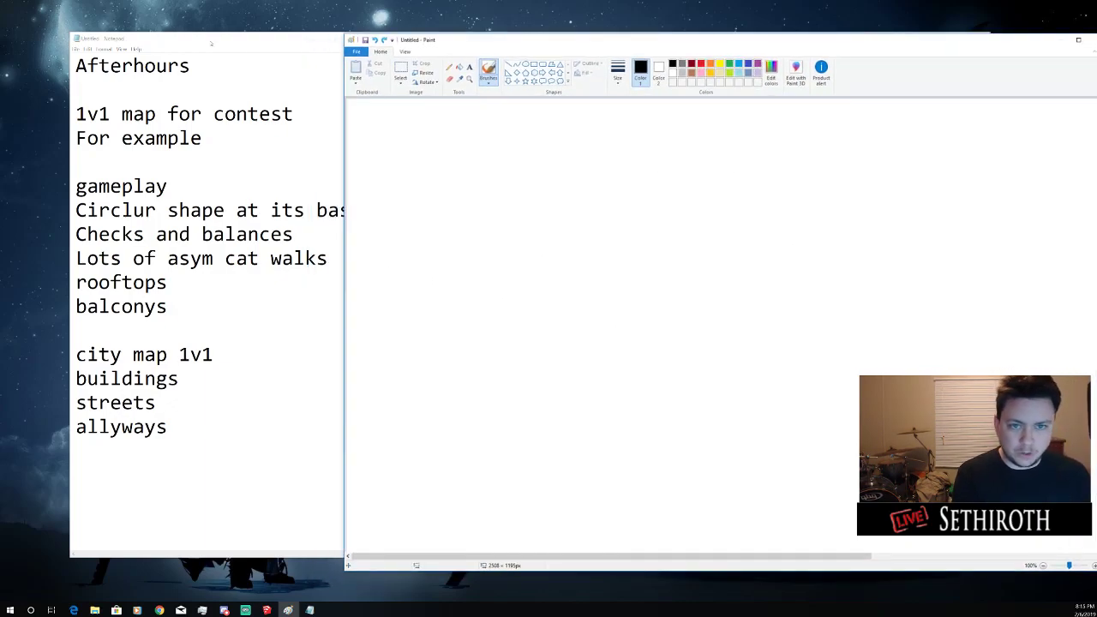
{"action": "left_click_drag", "start_coordinate": [282, 42], "coordinate": [246, 39]}
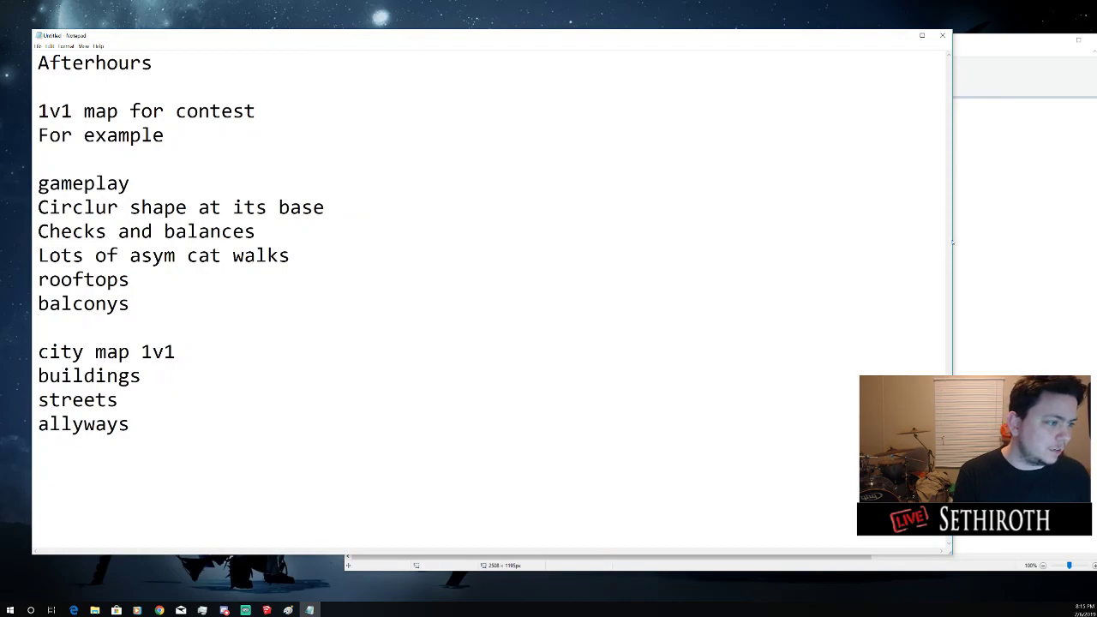
{"action": "left_click_drag", "start_coordinate": [954, 241], "coordinate": [819, 237]}
{"action": "left_click", "coordinate": [889, 240]}
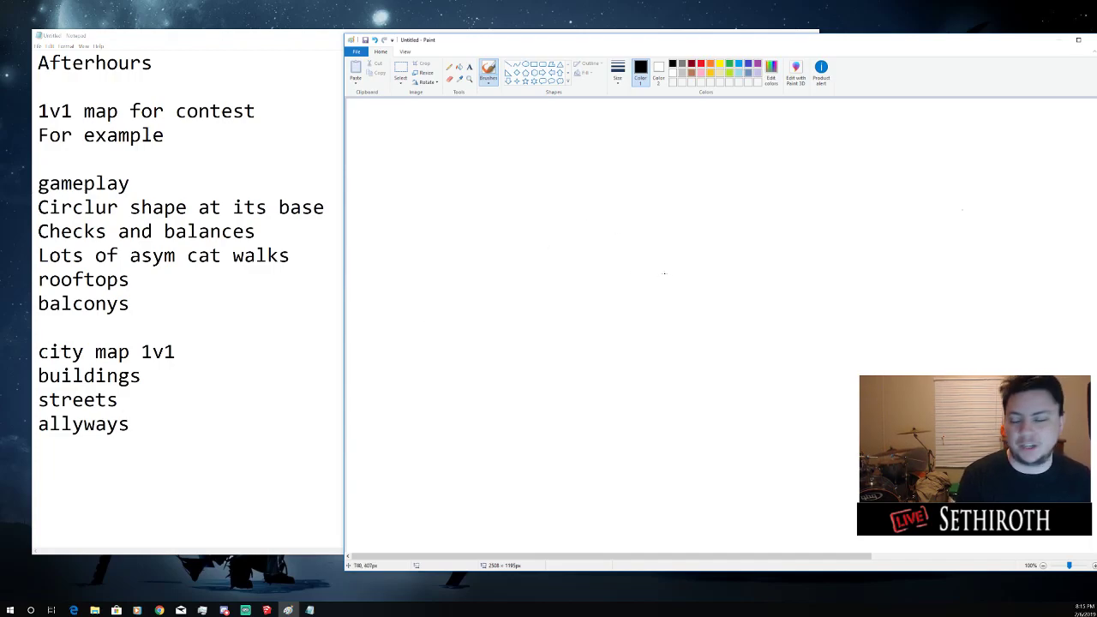
Brush a black building rectangle near the middle of the visible canvas and two long horizontal street lines above it
{"action": "mouse_move", "coordinate": [661, 267]}
{"action": "left_mouse_down"}
{"action": "mouse_move", "coordinate": [730, 313]}
{"action": "mouse_move", "coordinate": [734, 265]}
{"action": "mouse_move", "coordinate": [646, 262]}
{"action": "left_mouse_up"}
{"action": "key", "text": "ctrl+z"}
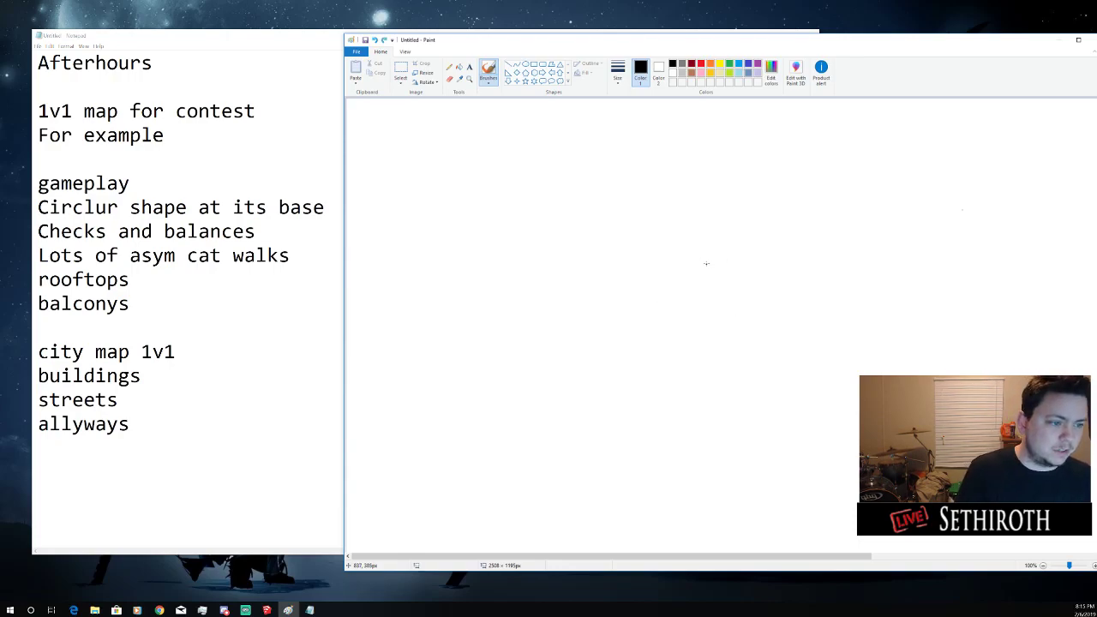
{"action": "mouse_move", "coordinate": [739, 252]}
{"action": "left_mouse_down"}
{"action": "mouse_move", "coordinate": [648, 252]}
{"action": "mouse_move", "coordinate": [651, 314]}
{"action": "mouse_move", "coordinate": [736, 318]}
{"action": "mouse_move", "coordinate": [735, 249]}
{"action": "left_mouse_up"}
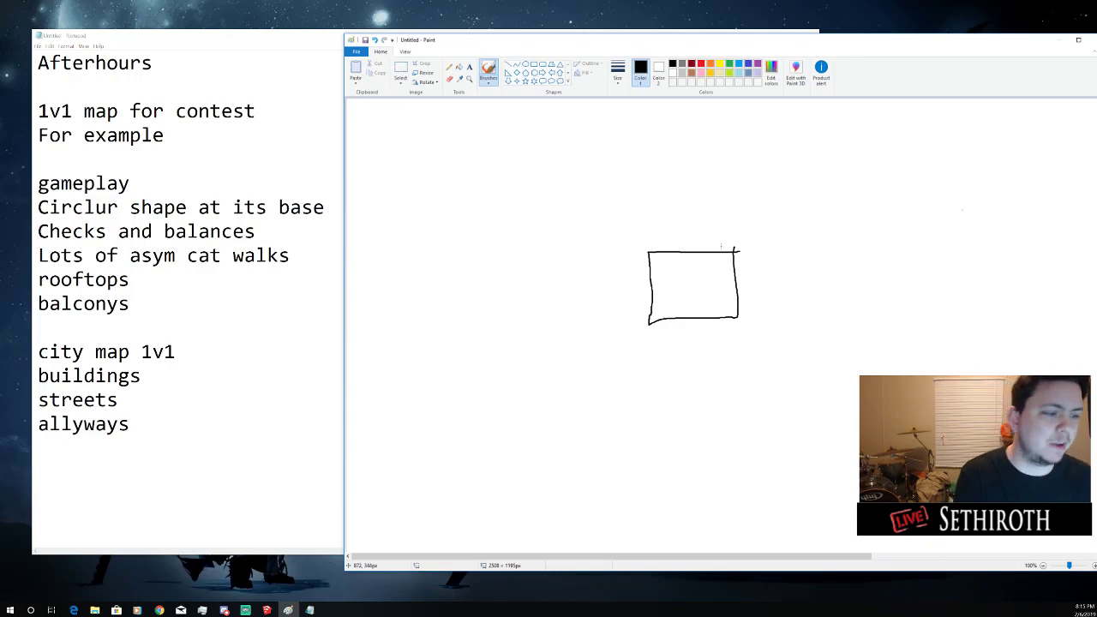
{"action": "left_click_drag", "start_coordinate": [766, 247], "coordinate": [576, 243]}
{"action": "left_click_drag", "start_coordinate": [786, 218], "coordinate": [562, 217]}
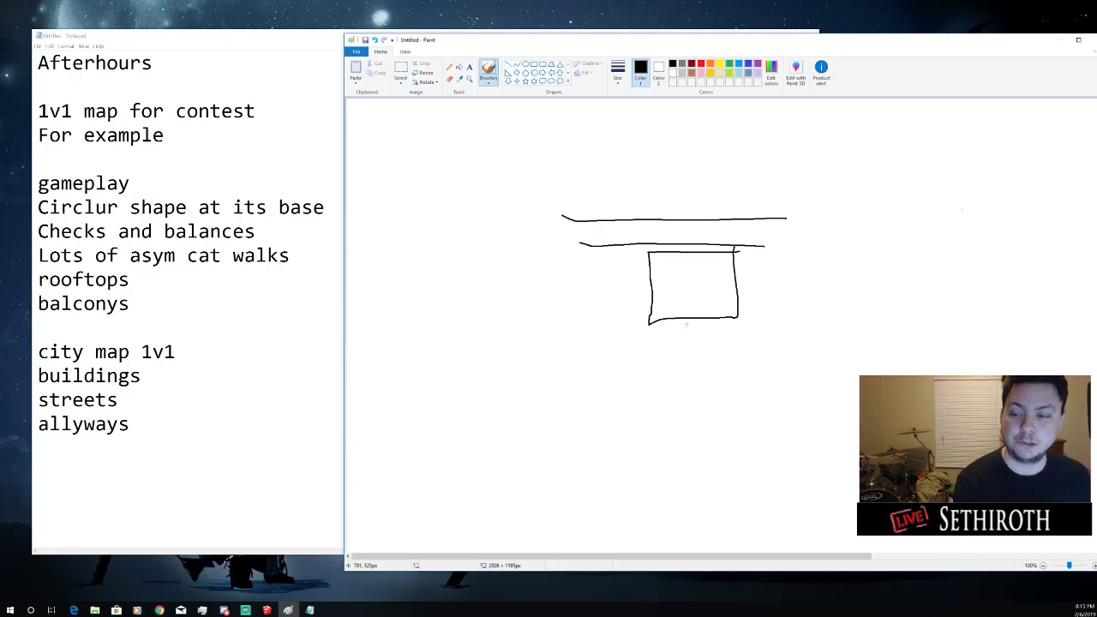
{"action": "left_click_drag", "start_coordinate": [583, 337], "coordinate": [836, 326]}
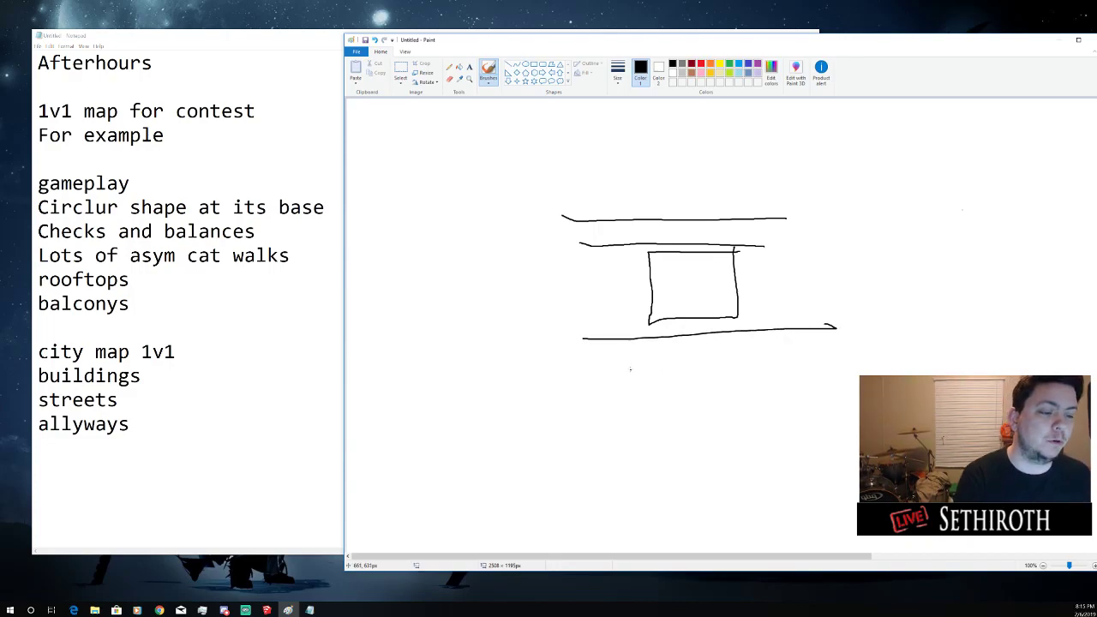
{"action": "left_click_drag", "start_coordinate": [591, 367], "coordinate": [904, 366]}
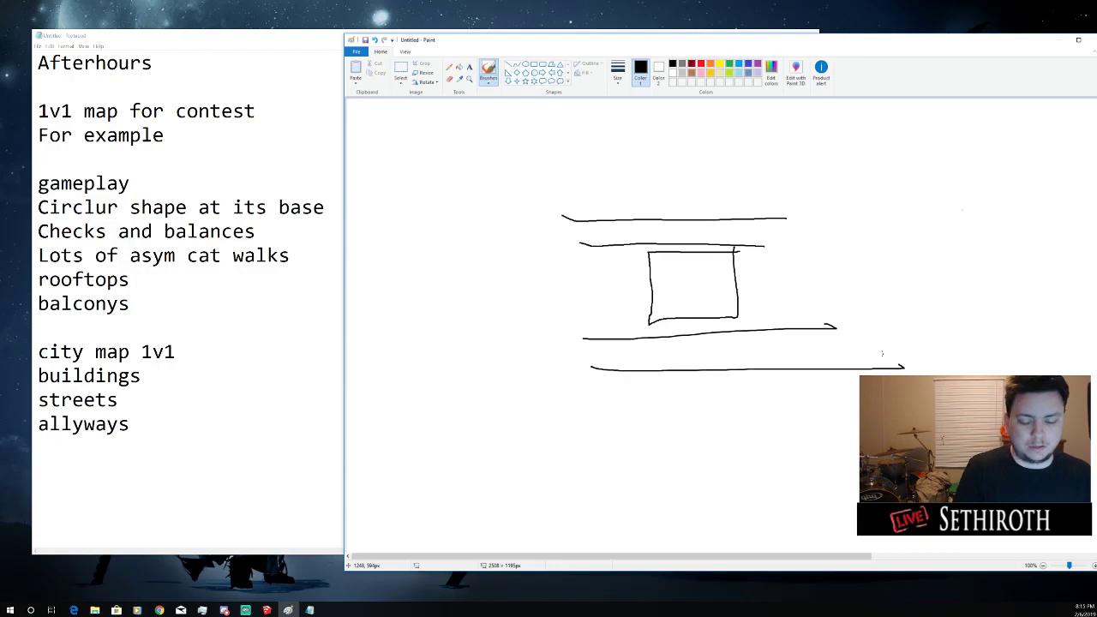
{"action": "key", "text": "ctrl+z"}
{"action": "key", "text": "ctrl+z"}
{"action": "left_click_drag", "start_coordinate": [641, 240], "coordinate": [633, 434]}
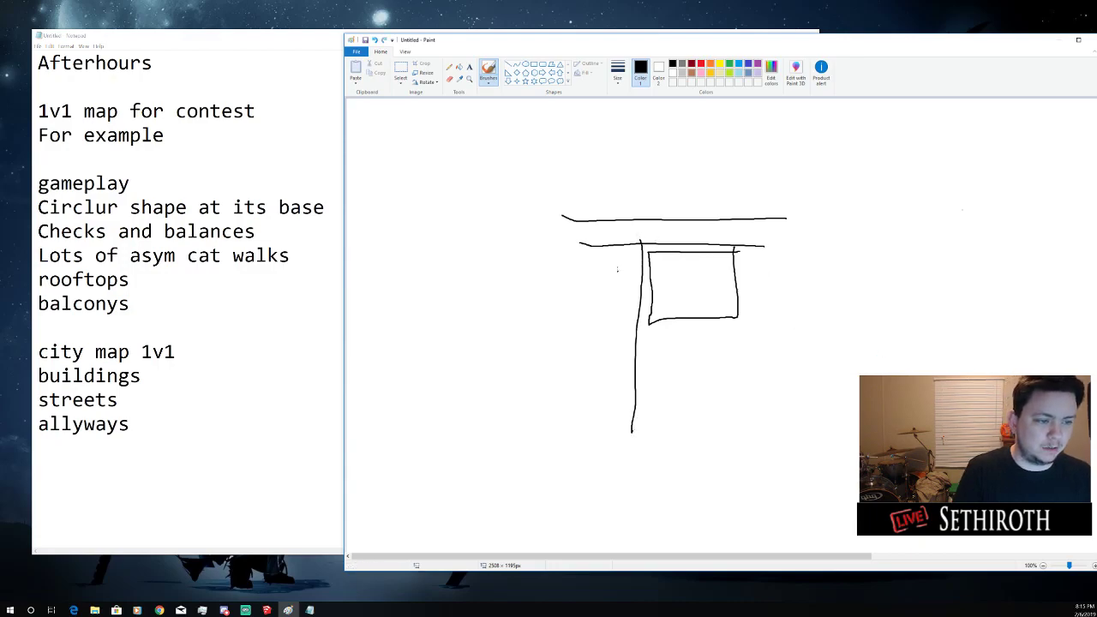
{"action": "left_click_drag", "start_coordinate": [609, 248], "coordinate": [610, 443]}
{"action": "key", "text": "ctrl+z"}
{"action": "key", "text": "ctrl+z"}
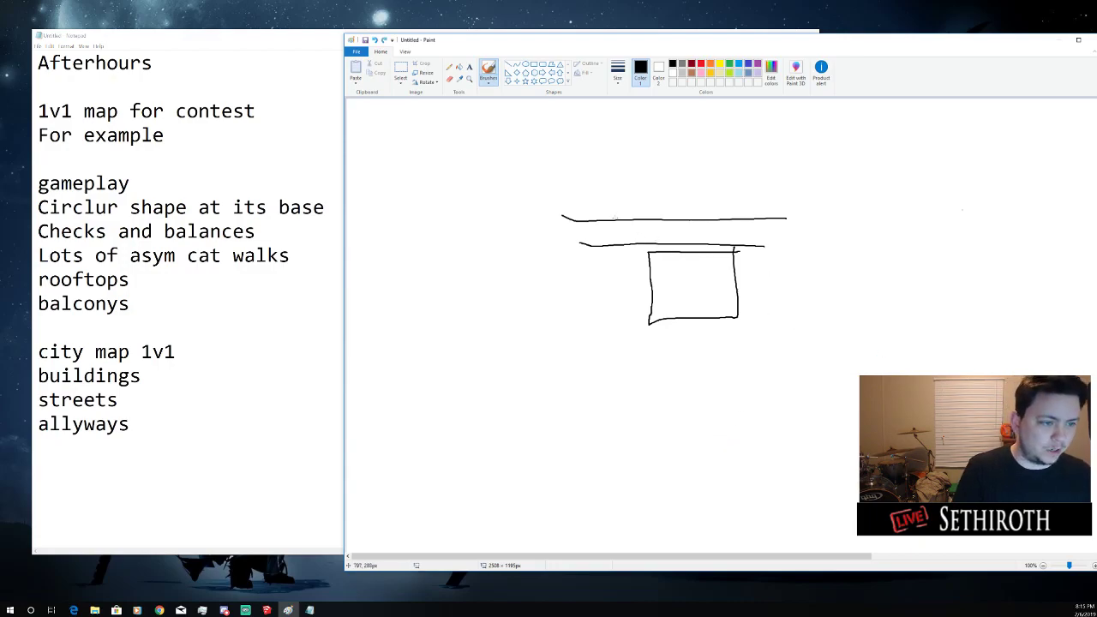
{"action": "left_click_drag", "start_coordinate": [557, 200], "coordinate": [786, 196]}
{"action": "left_click_drag", "start_coordinate": [543, 177], "coordinate": [828, 174]}
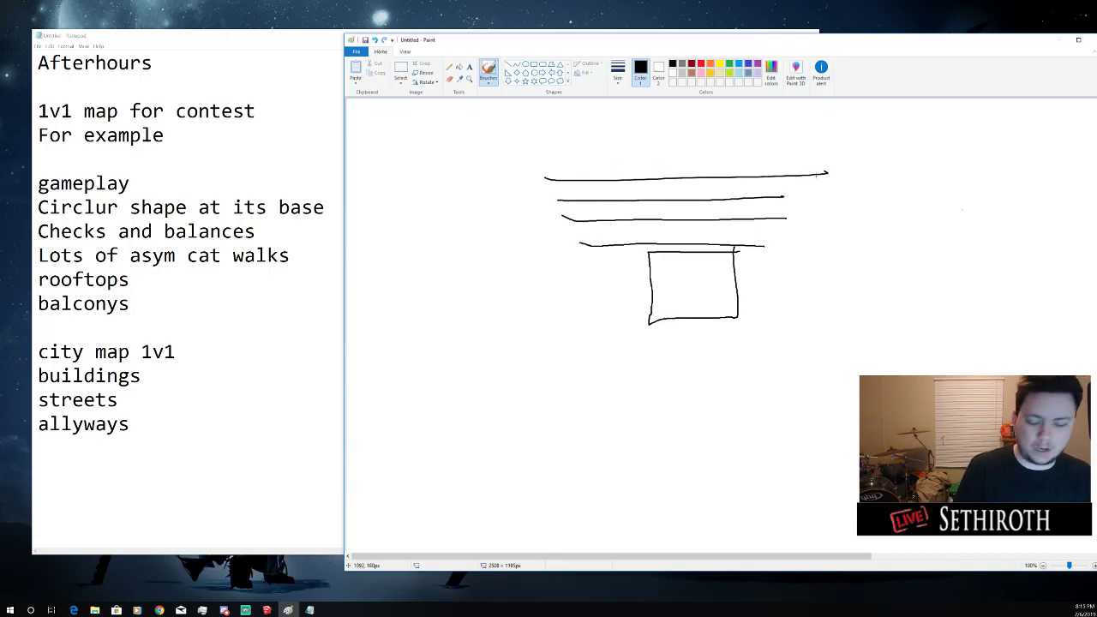
{"action": "key", "text": "ctrl+z"}
{"action": "key", "text": "ctrl+z"}
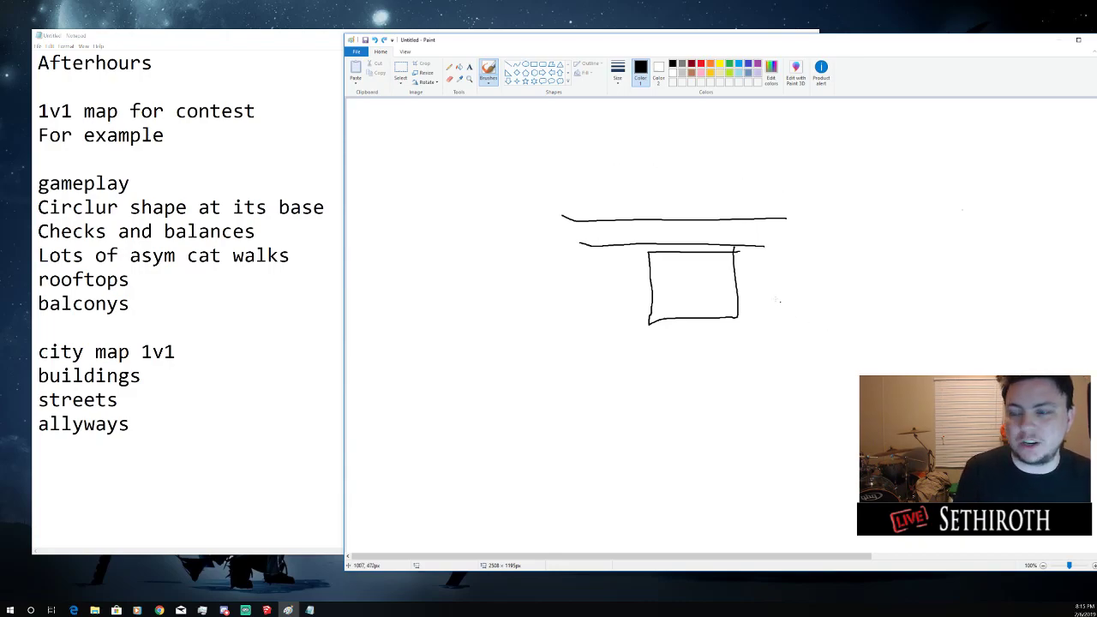
Brush two vertical street lines left of the building rectangle and a double alley outline along its right and lower sides
{"action": "left_click_drag", "start_coordinate": [631, 217], "coordinate": [633, 350]}
{"action": "left_click_drag", "start_coordinate": [597, 220], "coordinate": [606, 350]}
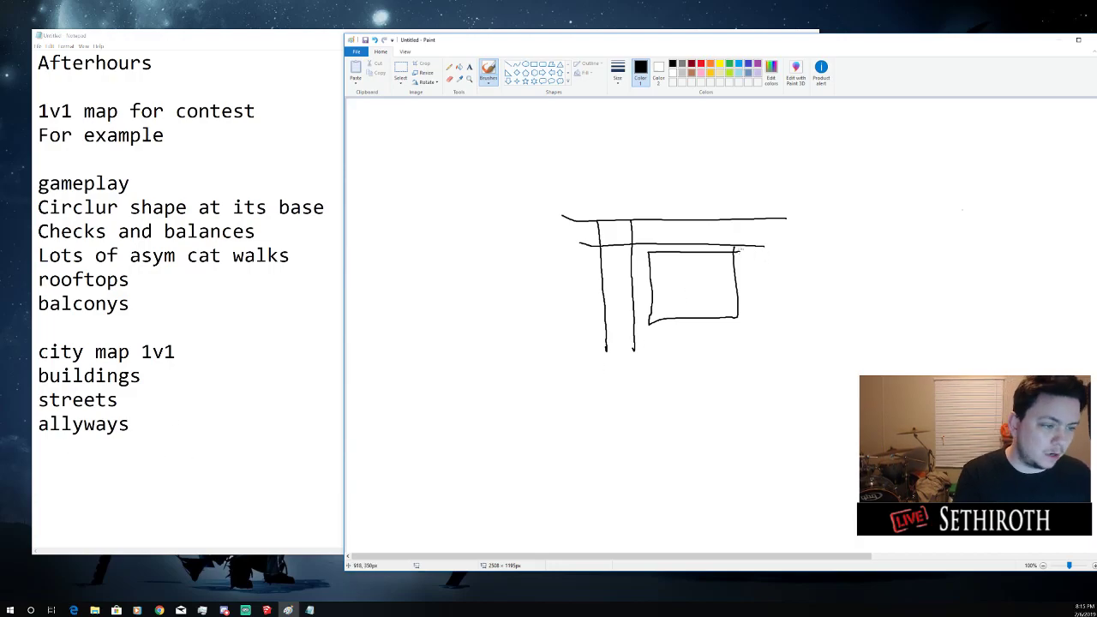
{"action": "mouse_move", "coordinate": [742, 248]}
{"action": "left_mouse_down"}
{"action": "mouse_move", "coordinate": [752, 336]}
{"action": "mouse_move", "coordinate": [649, 337]}
{"action": "mouse_move", "coordinate": [750, 346]}
{"action": "mouse_move", "coordinate": [762, 286]}
{"action": "mouse_move", "coordinate": [753, 248]}
{"action": "left_mouse_up"}
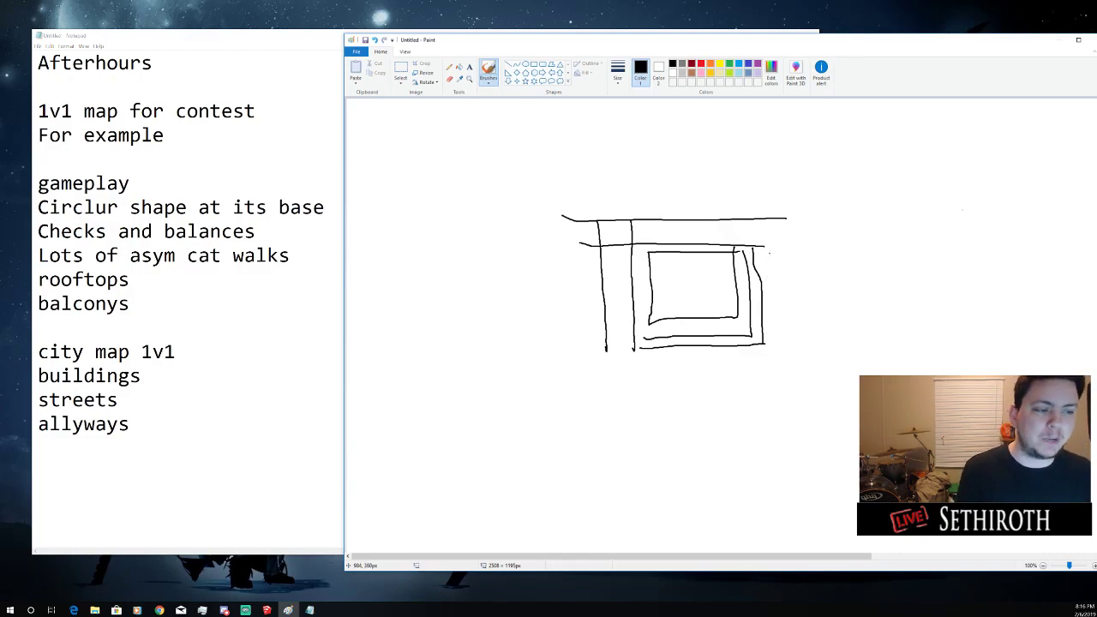
Draw a narrow upright indigo rectangle just right of the double alley outline, replacing the black attempt there
{"action": "mouse_move", "coordinate": [766, 252]}
{"action": "left_mouse_down"}
{"action": "mouse_move", "coordinate": [770, 330]}
{"action": "mouse_move", "coordinate": [806, 343]}
{"action": "mouse_move", "coordinate": [797, 257]}
{"action": "mouse_move", "coordinate": [768, 248]}
{"action": "left_mouse_up"}
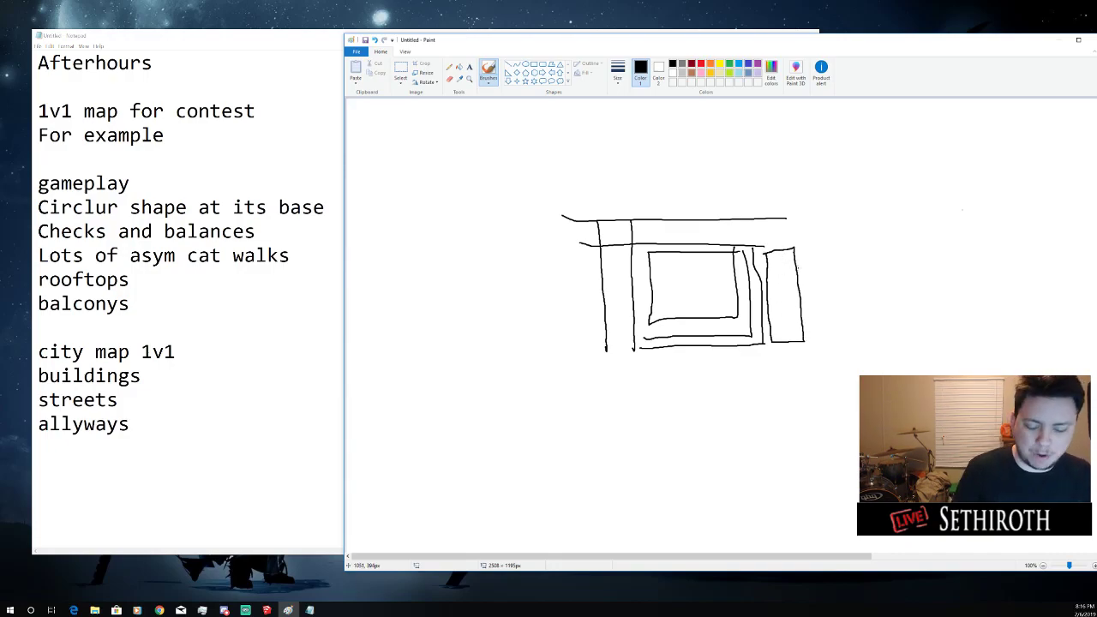
{"action": "key", "text": "ctrl+z"}
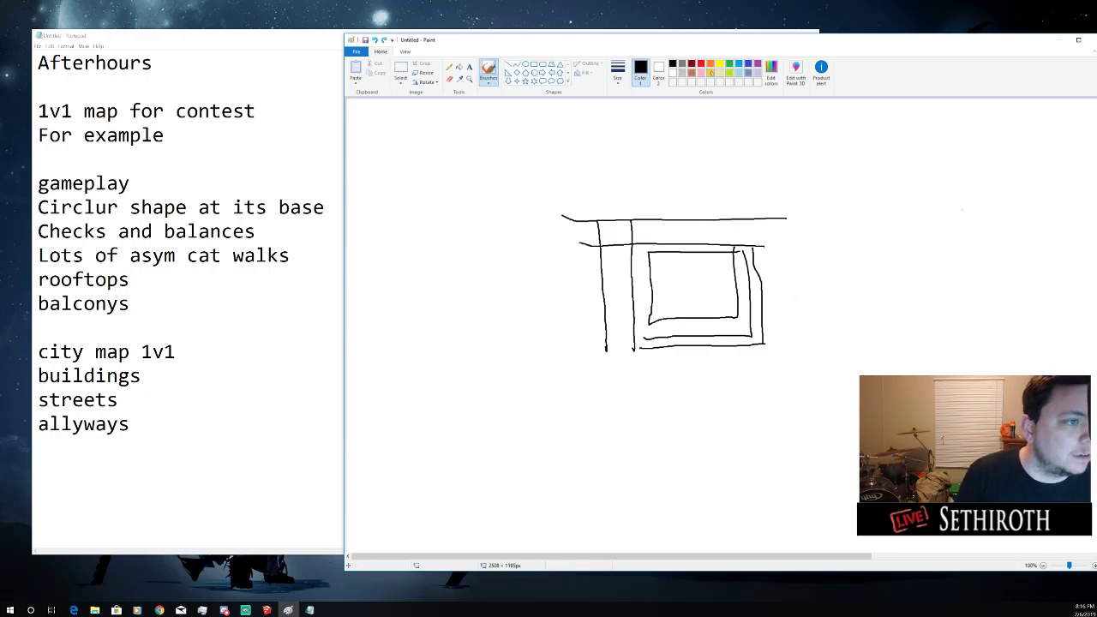
{"action": "left_click", "coordinate": [748, 64]}
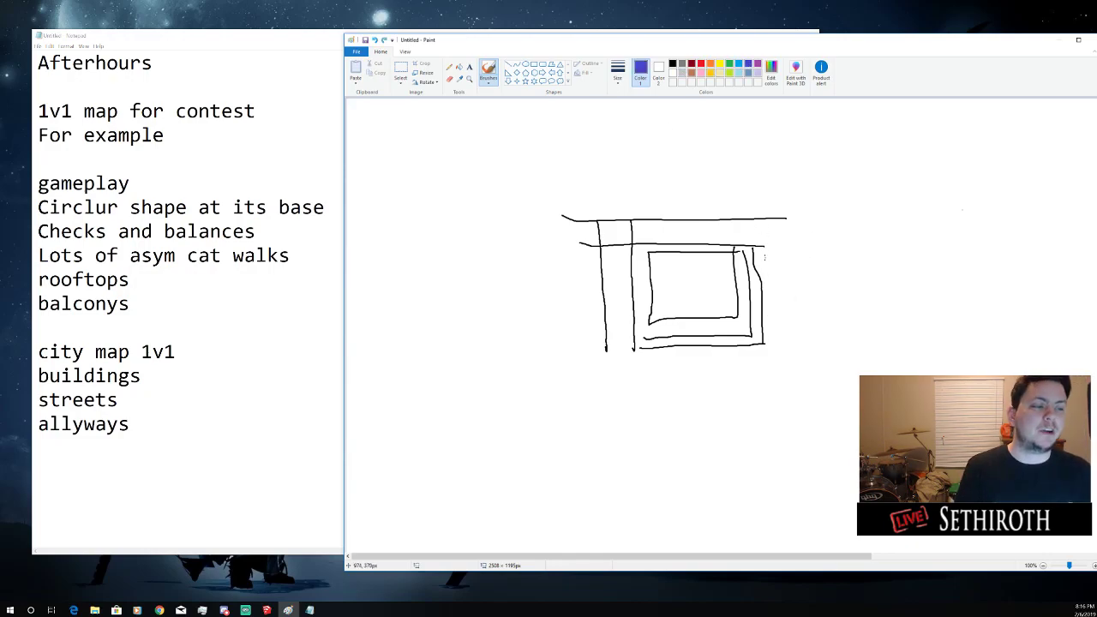
{"action": "mouse_move", "coordinate": [764, 253]}
{"action": "left_mouse_down"}
{"action": "mouse_move", "coordinate": [773, 343]}
{"action": "mouse_move", "coordinate": [790, 337]}
{"action": "mouse_move", "coordinate": [762, 257]}
{"action": "left_mouse_up"}
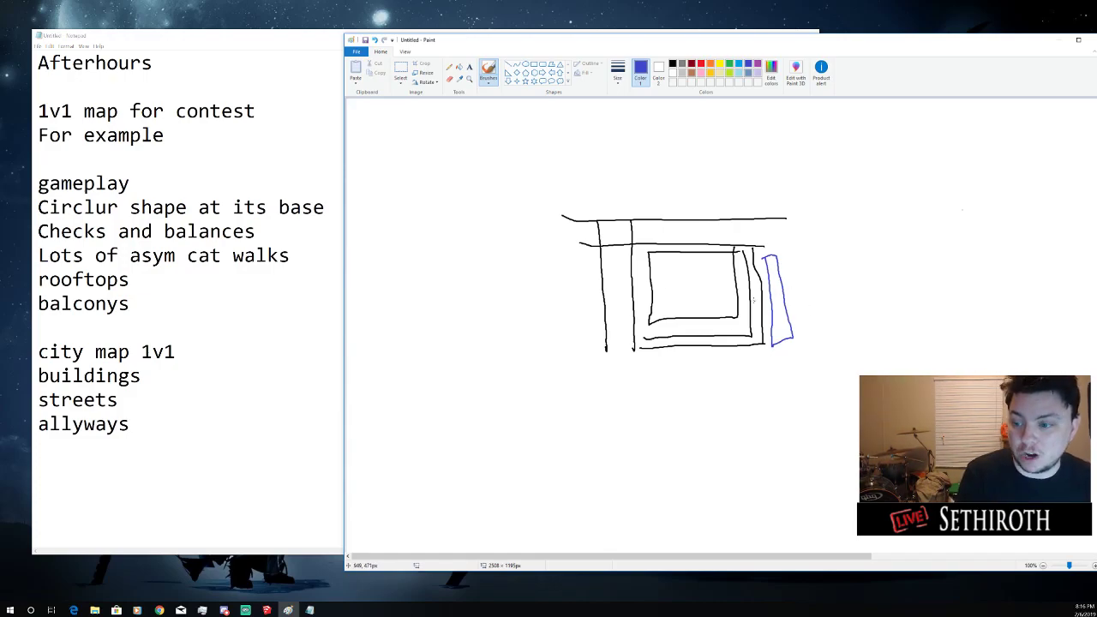
Brush a flat indigo rectangle below the double alley and an open red balcony outline on the building's upper edge, undoing the extra red strokes
{"action": "mouse_move", "coordinate": [643, 355]}
{"action": "left_mouse_down"}
{"action": "mouse_move", "coordinate": [712, 355]}
{"action": "mouse_move", "coordinate": [716, 373]}
{"action": "mouse_move", "coordinate": [654, 378]}
{"action": "mouse_move", "coordinate": [642, 354]}
{"action": "left_mouse_up"}
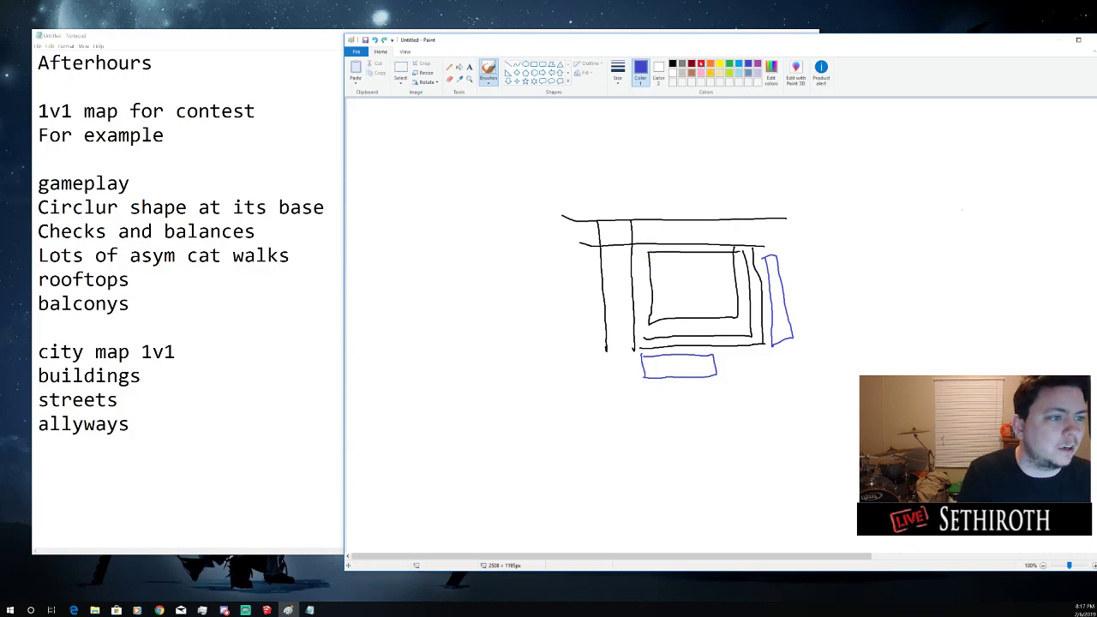
{"action": "mouse_move", "coordinate": [659, 252]}
{"action": "left_mouse_down"}
{"action": "mouse_move", "coordinate": [702, 240]}
{"action": "mouse_move", "coordinate": [705, 251]}
{"action": "mouse_move", "coordinate": [669, 251]}
{"action": "left_mouse_up"}
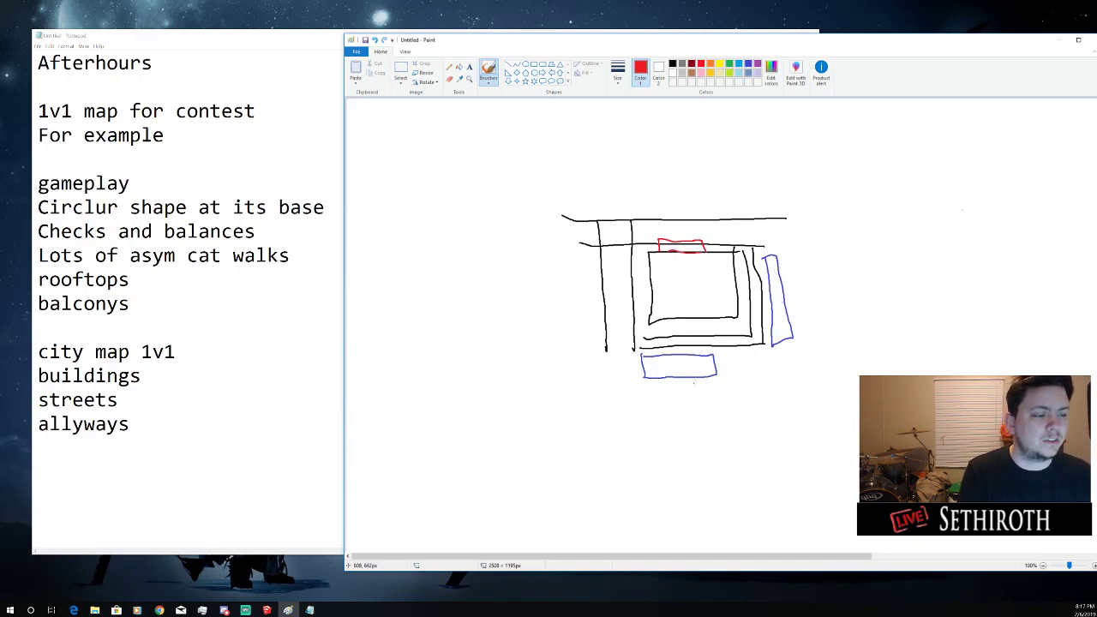
{"action": "mouse_move", "coordinate": [810, 256]}
{"action": "left_mouse_down"}
{"action": "mouse_move", "coordinate": [786, 438]}
{"action": "mouse_move", "coordinate": [714, 468]}
{"action": "mouse_move", "coordinate": [833, 307]}
{"action": "mouse_move", "coordinate": [705, 443]}
{"action": "left_mouse_up"}
{"action": "key", "text": "ctrl+z"}
{"action": "key", "text": "ctrl+z"}
{"action": "key", "text": "ctrl+z"}
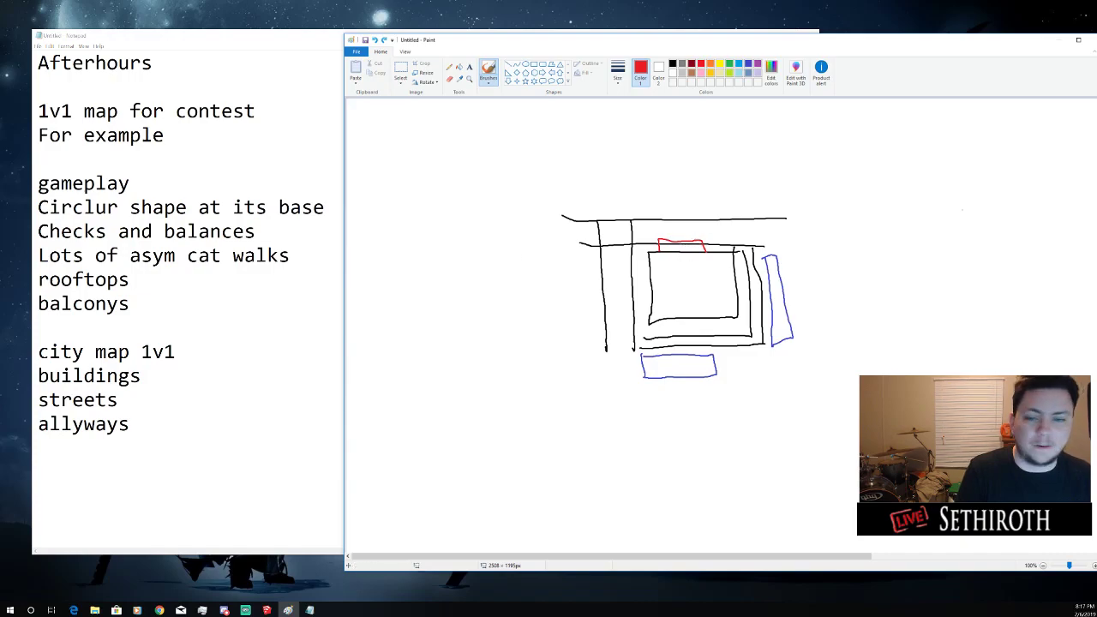
Brush a long black building rectangle above the upper street line and a small red balcony on its lower edge
{"action": "left_click", "coordinate": [673, 64]}
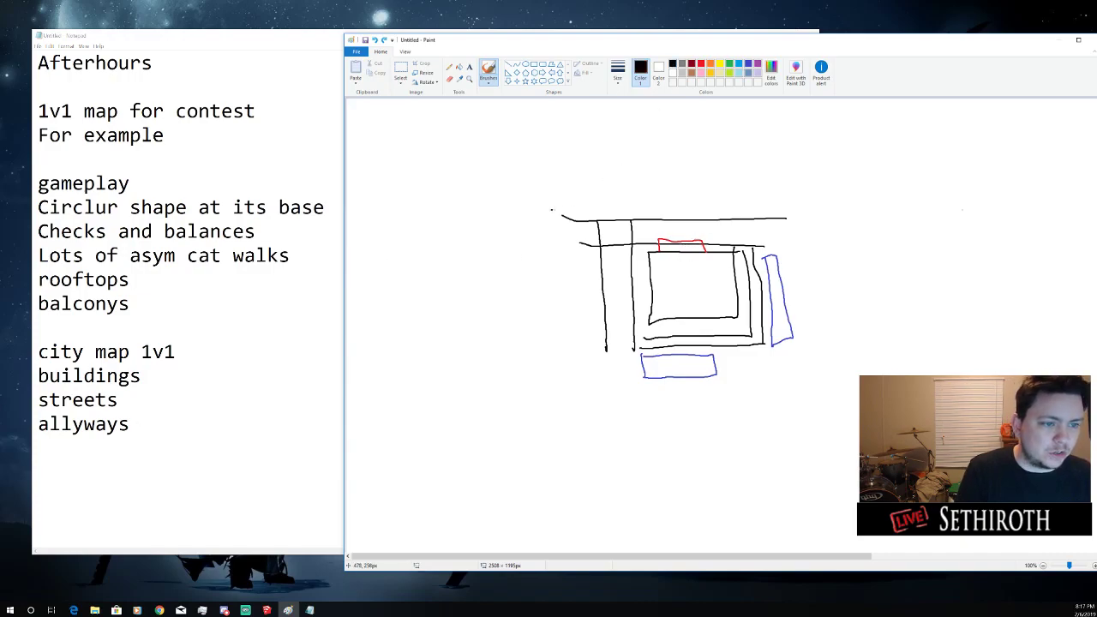
{"action": "mouse_move", "coordinate": [553, 210]}
{"action": "left_mouse_down"}
{"action": "mouse_move", "coordinate": [830, 205]}
{"action": "mouse_move", "coordinate": [806, 119]}
{"action": "mouse_move", "coordinate": [519, 125]}
{"action": "mouse_move", "coordinate": [532, 214]}
{"action": "mouse_move", "coordinate": [595, 216]}
{"action": "left_mouse_up"}
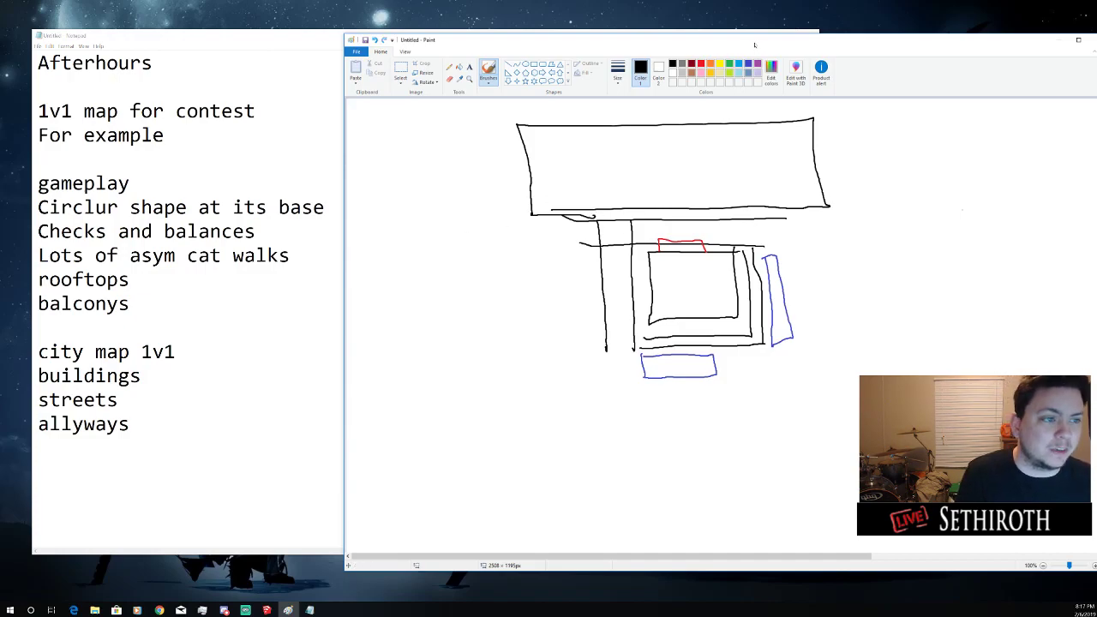
{"action": "left_click", "coordinate": [700, 65]}
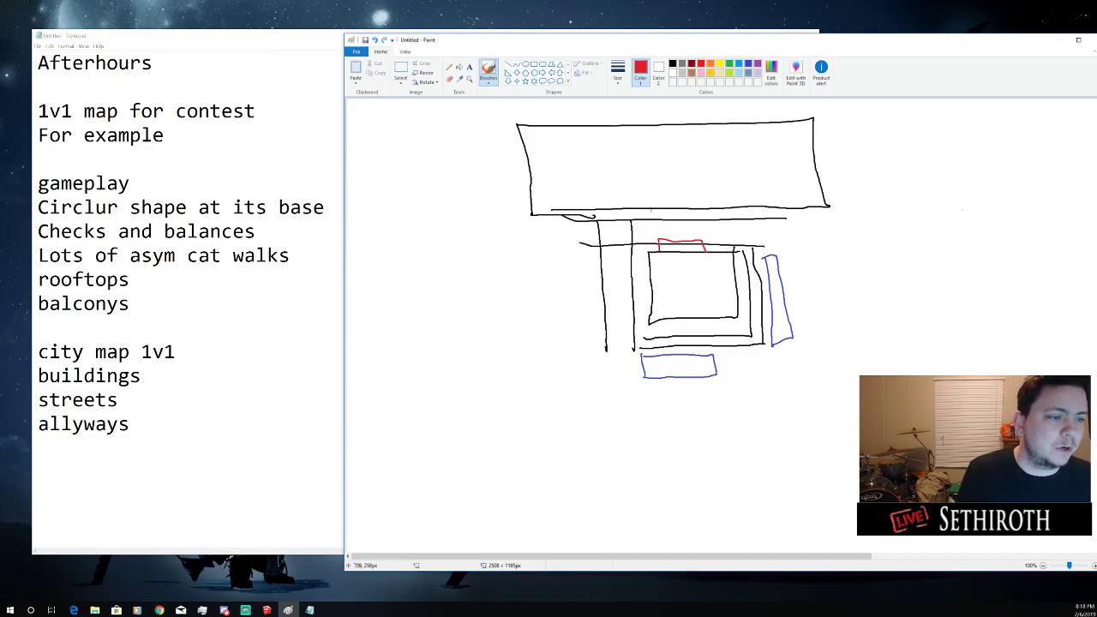
{"action": "left_click_drag", "start_coordinate": [652, 209], "coordinate": [702, 217]}
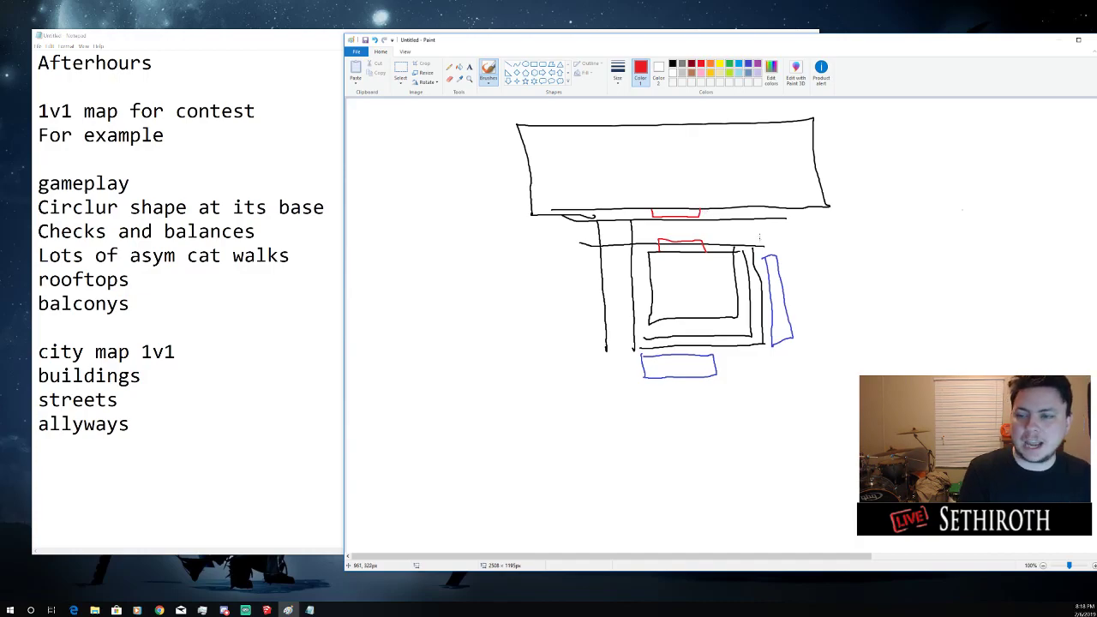
Brush a red balcony on the middle building's left wall, undoing the first attempt there and the extension of the upper building's balcony
{"action": "mouse_move", "coordinate": [651, 216]}
{"action": "left_mouse_down"}
{"action": "mouse_move", "coordinate": [614, 216]}
{"action": "mouse_move", "coordinate": [652, 209]}
{"action": "left_mouse_up"}
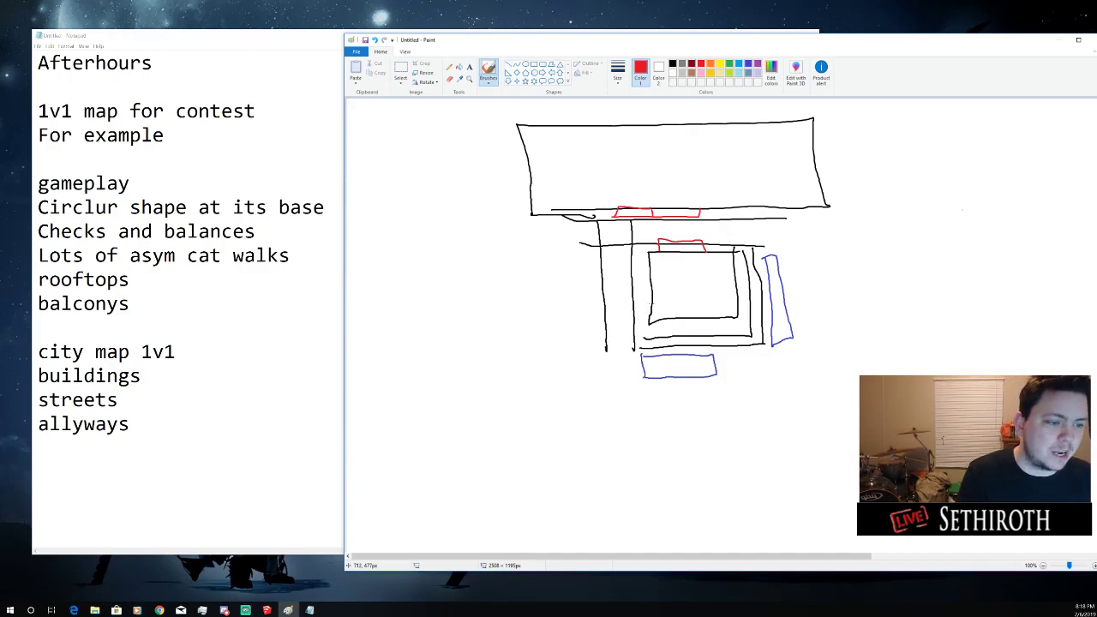
{"action": "mouse_move", "coordinate": [652, 306]}
{"action": "left_mouse_down"}
{"action": "mouse_move", "coordinate": [643, 272]}
{"action": "mouse_move", "coordinate": [655, 310]}
{"action": "left_mouse_up"}
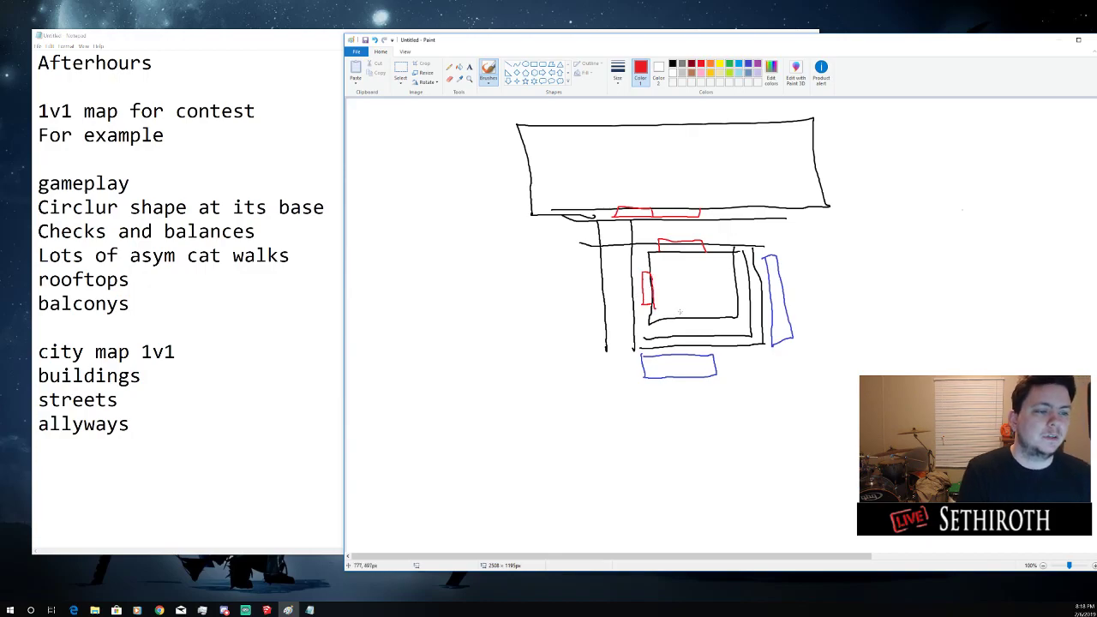
{"action": "key", "text": "ctrl+z"}
{"action": "key", "text": "ctrl+z"}
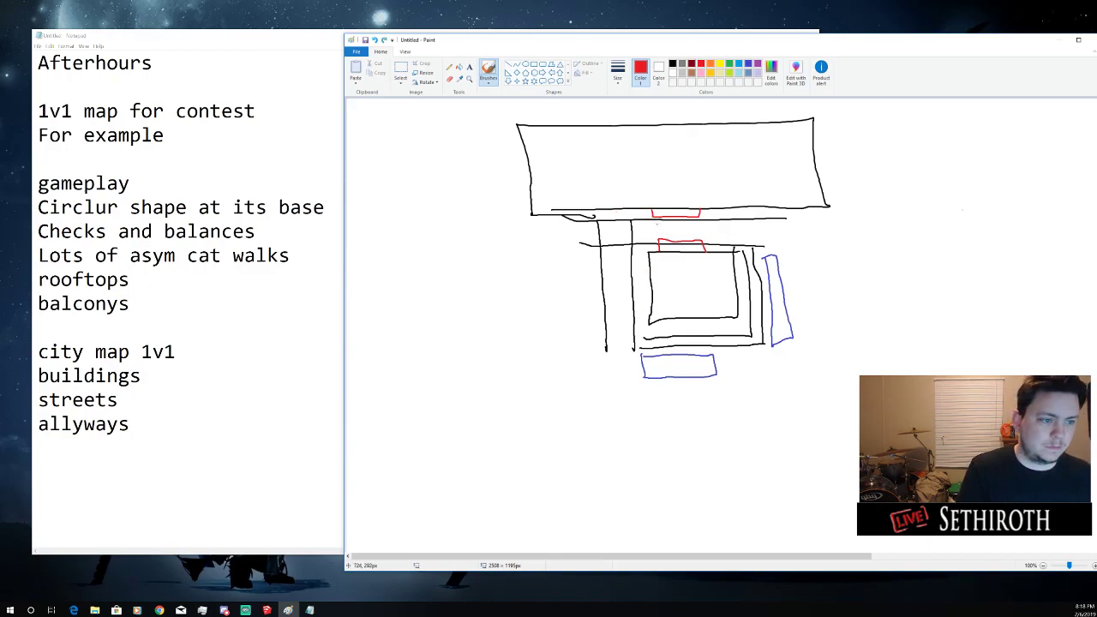
{"action": "mouse_move", "coordinate": [647, 269]}
{"action": "left_mouse_down"}
{"action": "mouse_move", "coordinate": [641, 300]}
{"action": "mouse_move", "coordinate": [654, 316]}
{"action": "left_mouse_up"}
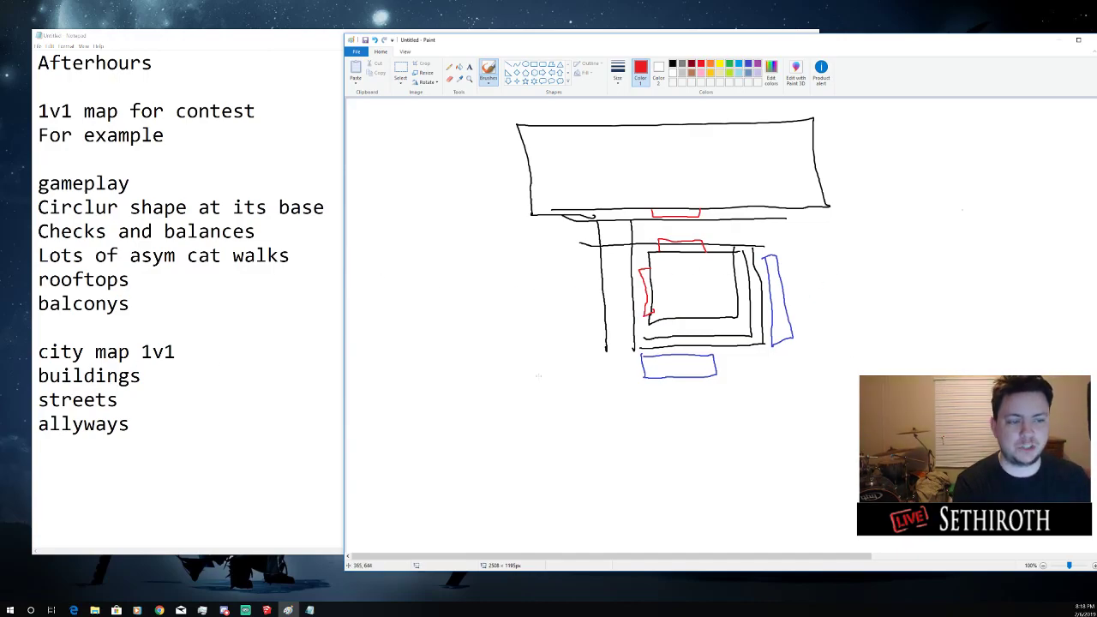
Brush a tall black building left of the vertical street lines and scribble black shading inside it and the long upper building
{"action": "left_click", "coordinate": [672, 65]}
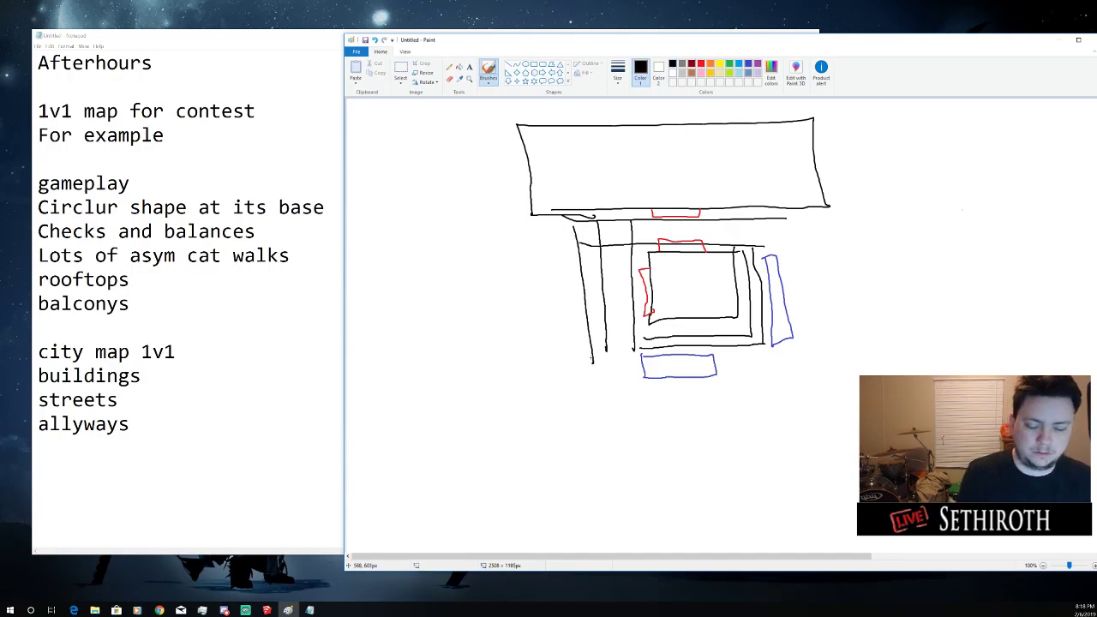
{"action": "mouse_move", "coordinate": [586, 253]}
{"action": "left_mouse_down"}
{"action": "mouse_move", "coordinate": [542, 269]}
{"action": "mouse_move", "coordinate": [590, 288]}
{"action": "mouse_move", "coordinate": [588, 259]}
{"action": "left_mouse_up"}
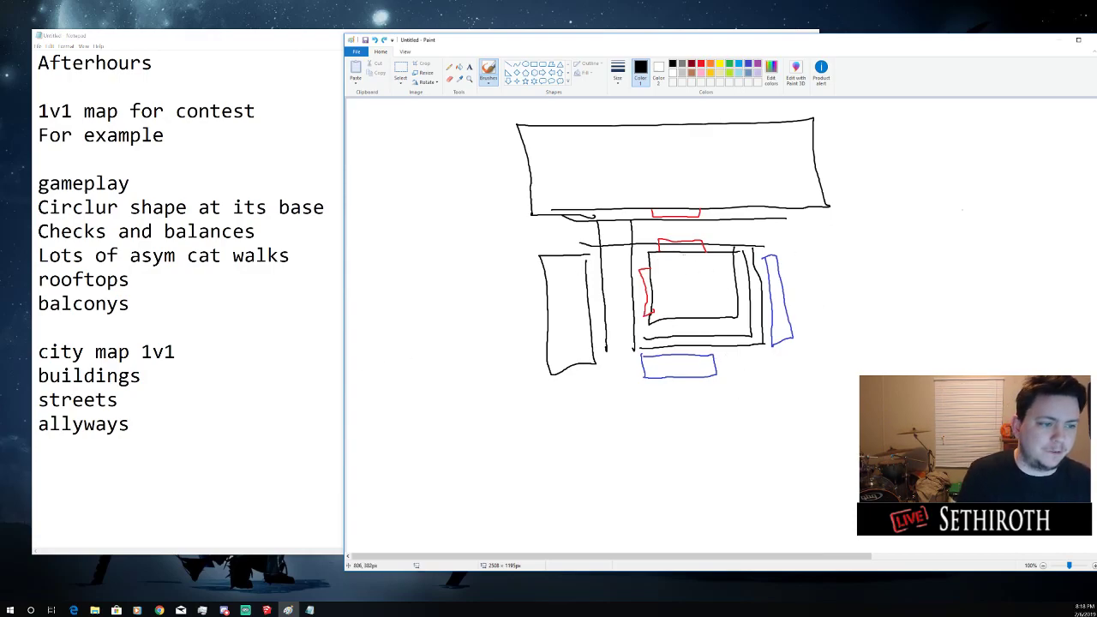
{"action": "mouse_move", "coordinate": [559, 142]}
{"action": "left_mouse_down"}
{"action": "mouse_move", "coordinate": [625, 125]}
{"action": "mouse_move", "coordinate": [796, 120]}
{"action": "mouse_move", "coordinate": [566, 206]}
{"action": "mouse_move", "coordinate": [860, 159]}
{"action": "left_mouse_up"}
{"action": "left_click_drag", "start_coordinate": [767, 136], "coordinate": [647, 172]}
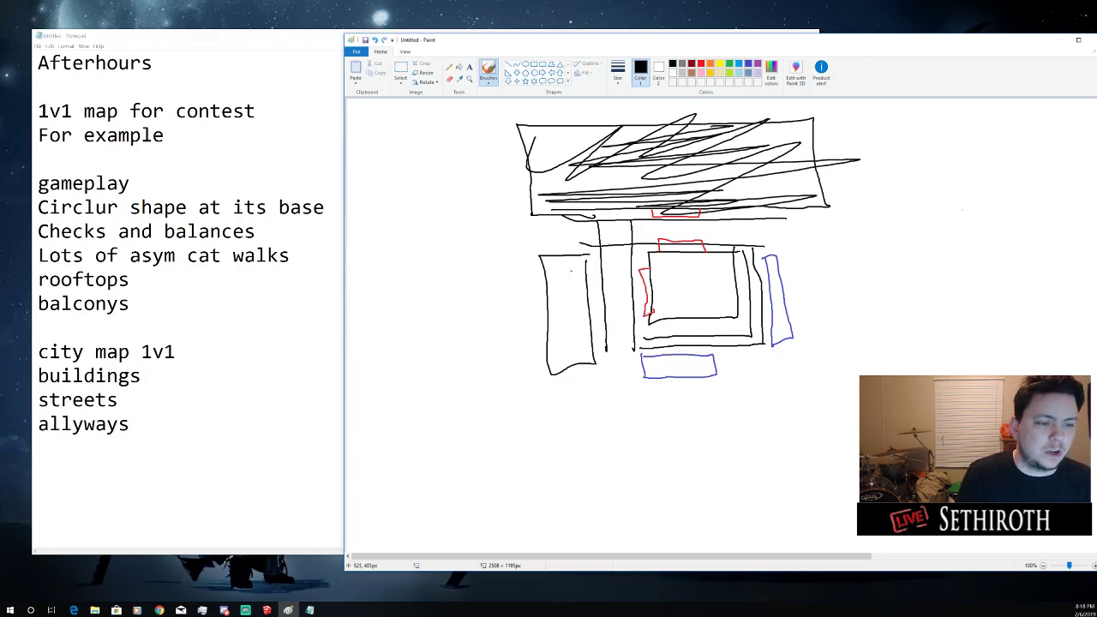
{"action": "mouse_move", "coordinate": [570, 271]}
{"action": "left_mouse_down"}
{"action": "mouse_move", "coordinate": [583, 282]}
{"action": "mouse_move", "coordinate": [562, 347]}
{"action": "mouse_move", "coordinate": [590, 302]}
{"action": "mouse_move", "coordinate": [559, 285]}
{"action": "left_mouse_up"}
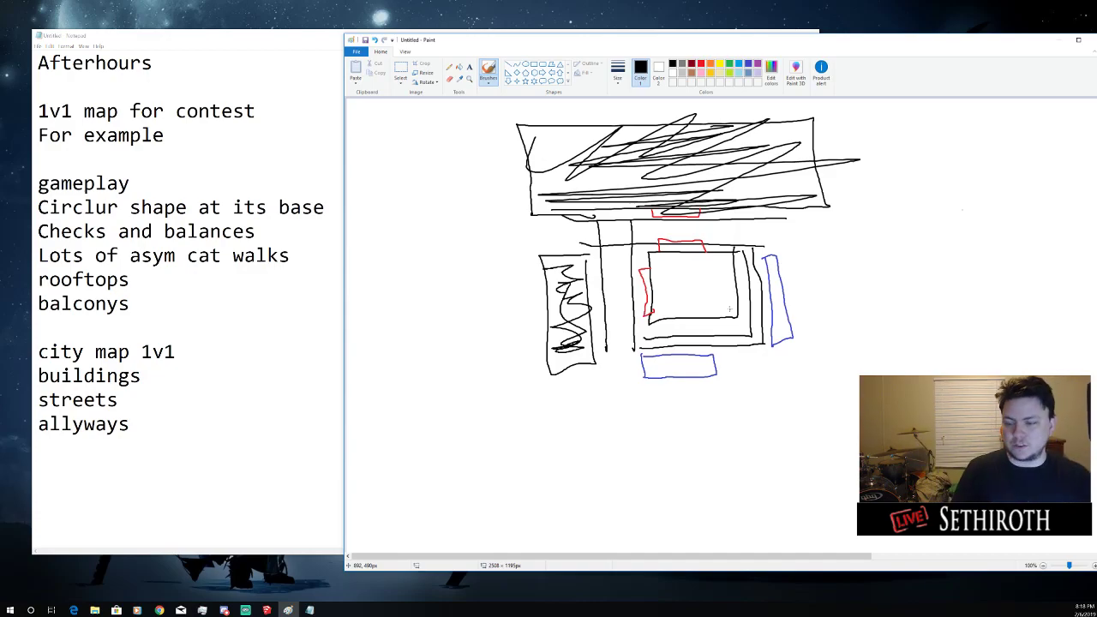
Undo the entire sketch back to a blank canvas and enlarge the canvas to about 1714 × 1019 px
{"action": "key", "text": "ctrl+z"}
{"action": "key", "text": "ctrl+z"}
{"action": "key", "text": "ctrl+z"}
{"action": "key", "text": "ctrl+z"}
{"action": "key", "text": "ctrl+z"}
{"action": "key", "text": "ctrl+z"}
{"action": "key", "text": "ctrl+z"}
{"action": "key", "text": "ctrl+z"}
{"action": "key", "text": "ctrl+z"}
{"action": "key", "text": "ctrl+z"}
{"action": "key", "text": "ctrl+z"}
{"action": "key", "text": "ctrl+z"}
{"action": "key", "text": "ctrl+z"}
{"action": "key", "text": "ctrl+z"}
{"action": "key", "text": "ctrl+z"}
{"action": "key", "text": "ctrl+z"}
{"action": "key", "text": "ctrl+z"}
{"action": "key", "text": "ctrl+z"}
{"action": "key", "text": "ctrl+z"}
{"action": "key", "text": "ctrl+z"}
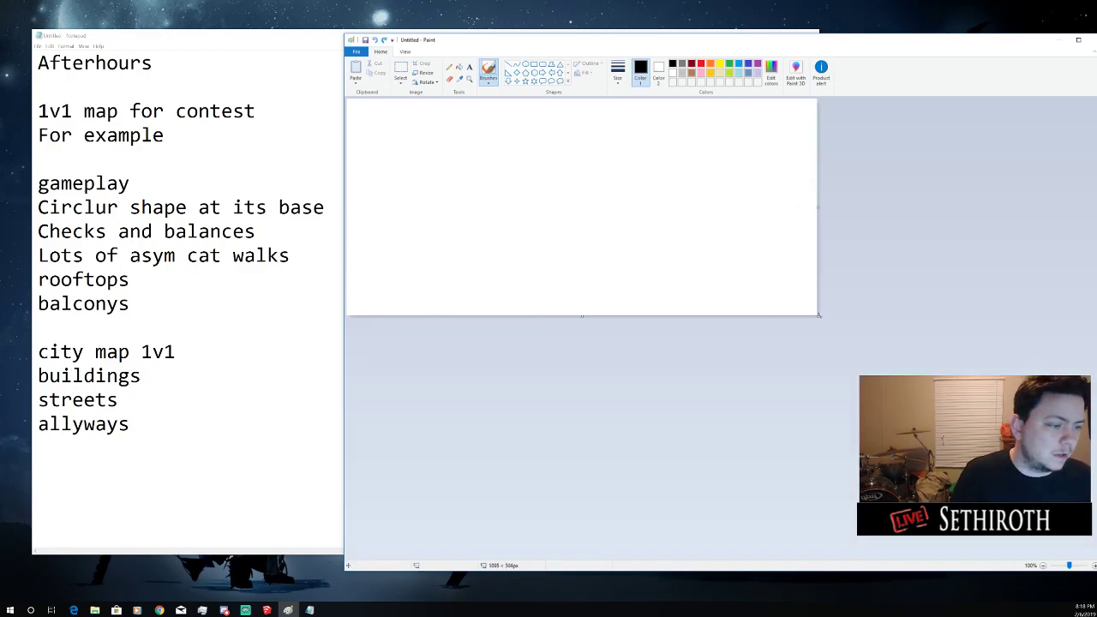
{"action": "mouse_move", "coordinate": [819, 315]}
{"action": "left_mouse_down"}
{"action": "mouse_move", "coordinate": [955, 401]}
{"action": "mouse_move", "coordinate": [1083, 537]}
{"action": "left_mouse_up"}
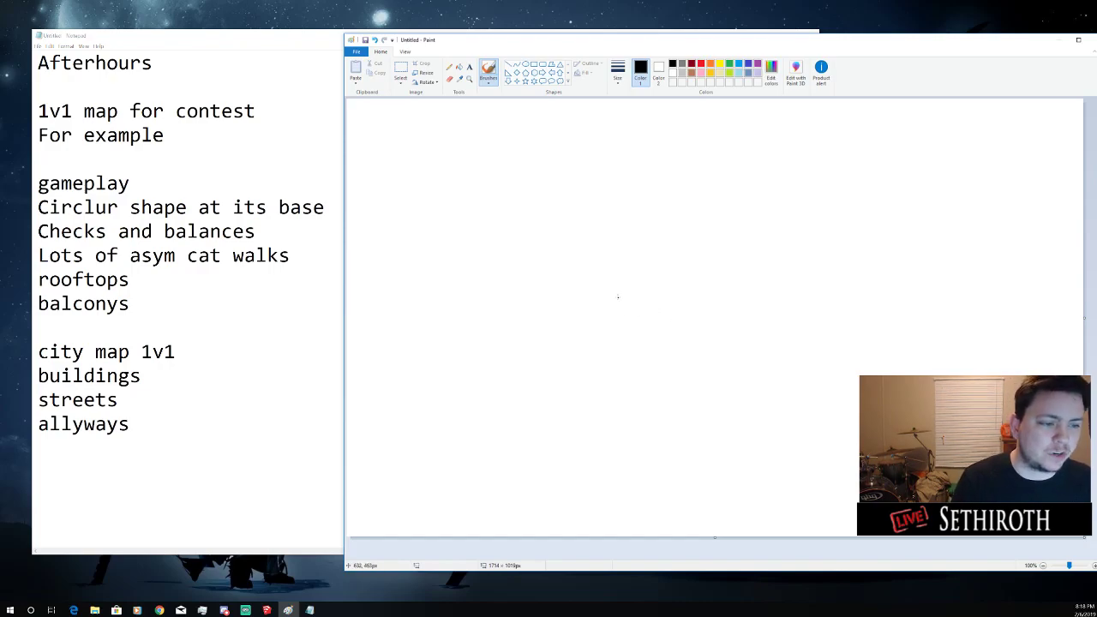
Brush two black building rectangles near the middle of the canvas, a squarish one and a taller one higher up to its right
{"action": "mouse_move", "coordinate": [616, 269]}
{"action": "left_mouse_down"}
{"action": "mouse_move", "coordinate": [555, 344]}
{"action": "mouse_move", "coordinate": [545, 265]}
{"action": "mouse_move", "coordinate": [613, 266]}
{"action": "left_mouse_up"}
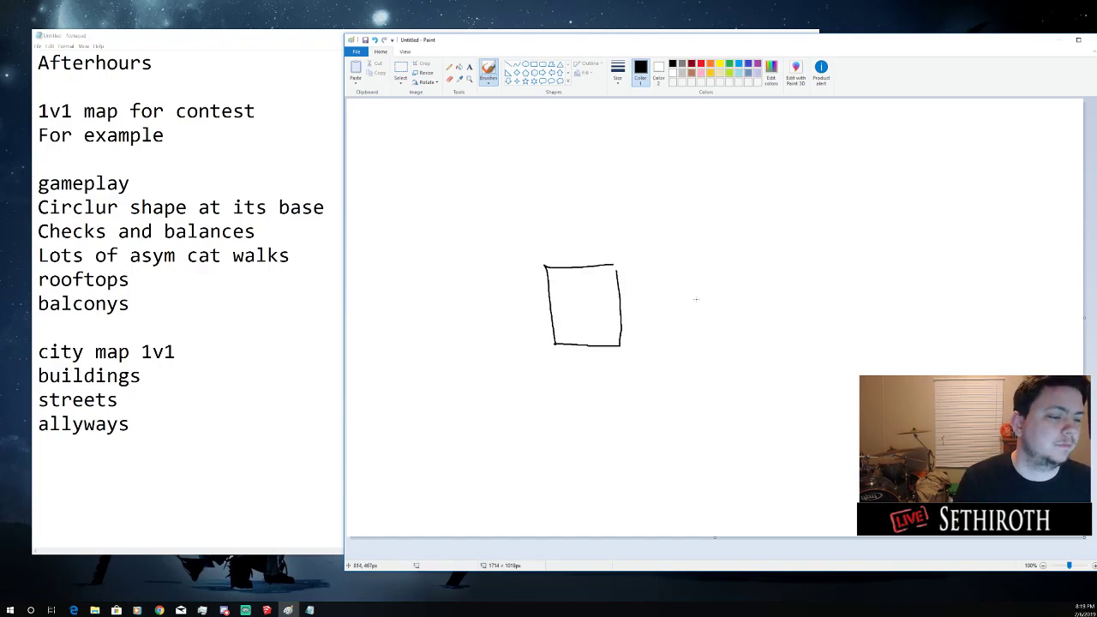
{"action": "mouse_move", "coordinate": [653, 196]}
{"action": "left_mouse_down"}
{"action": "mouse_move", "coordinate": [710, 282]}
{"action": "mouse_move", "coordinate": [705, 185]}
{"action": "mouse_move", "coordinate": [642, 189]}
{"action": "left_mouse_up"}
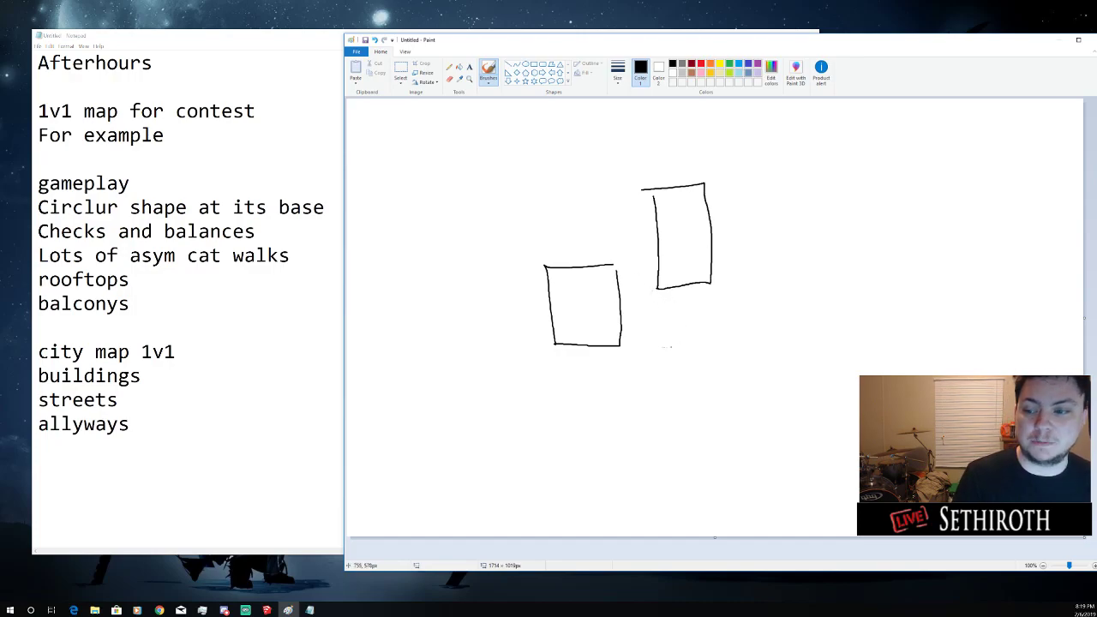
{"action": "left_click", "coordinate": [79, 319]}
{"action": "left_click", "coordinate": [937, 279]}
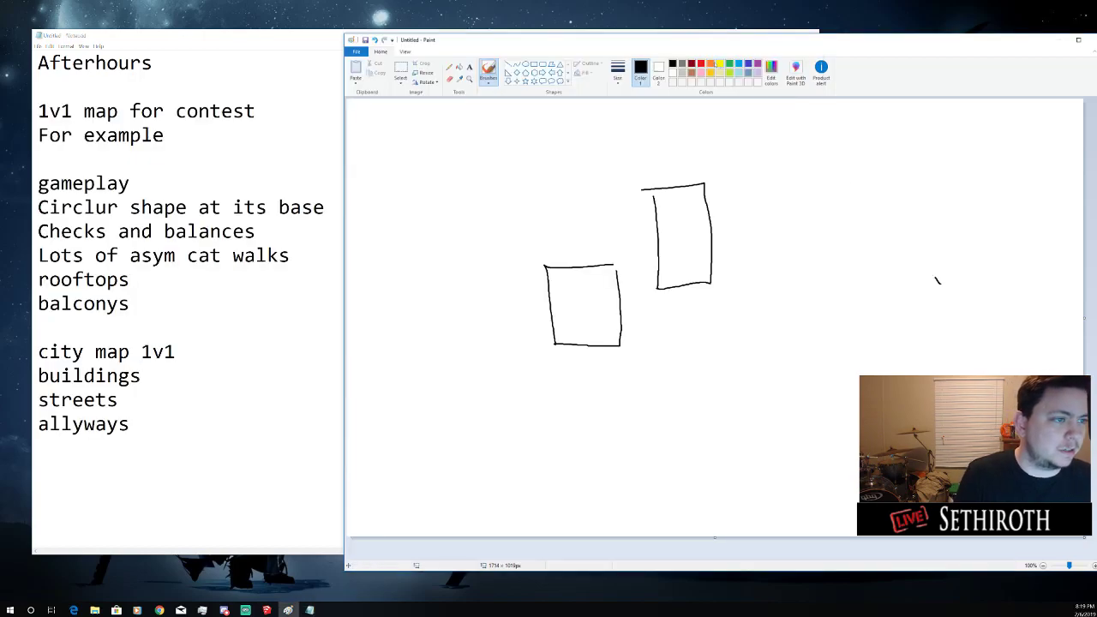
Brush a flat red rectangle above the squarish building, undoing the trial arrows from it to both buildings
{"action": "left_click", "coordinate": [700, 65]}
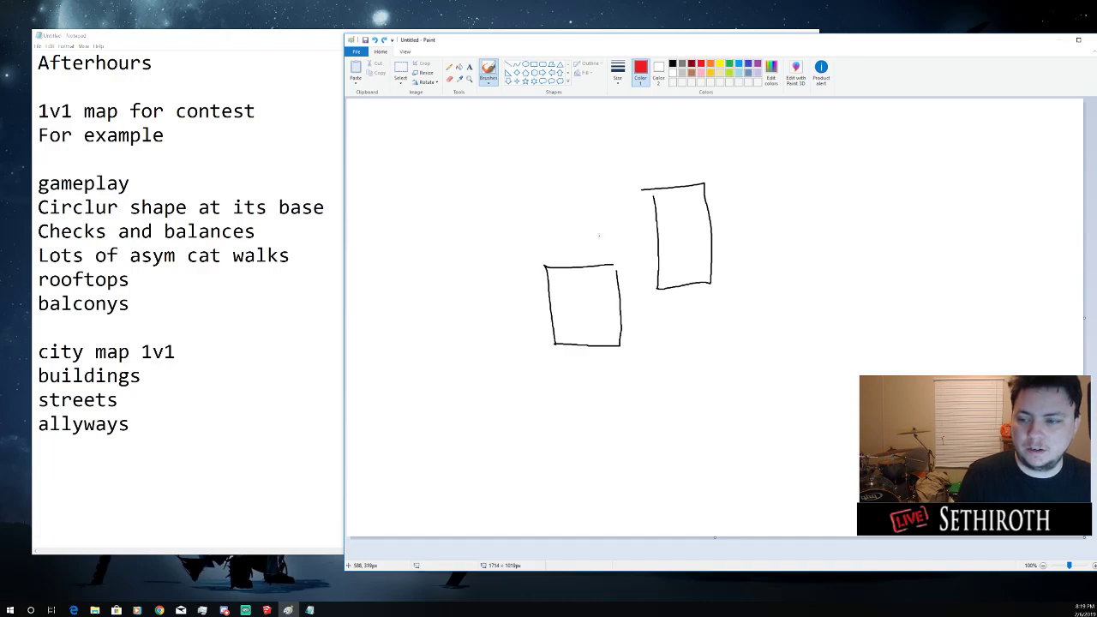
{"action": "mouse_move", "coordinate": [608, 201]}
{"action": "left_mouse_down"}
{"action": "mouse_move", "coordinate": [540, 217]}
{"action": "mouse_move", "coordinate": [584, 201]}
{"action": "mouse_move", "coordinate": [641, 211]}
{"action": "mouse_move", "coordinate": [624, 199]}
{"action": "mouse_move", "coordinate": [651, 224]}
{"action": "left_mouse_up"}
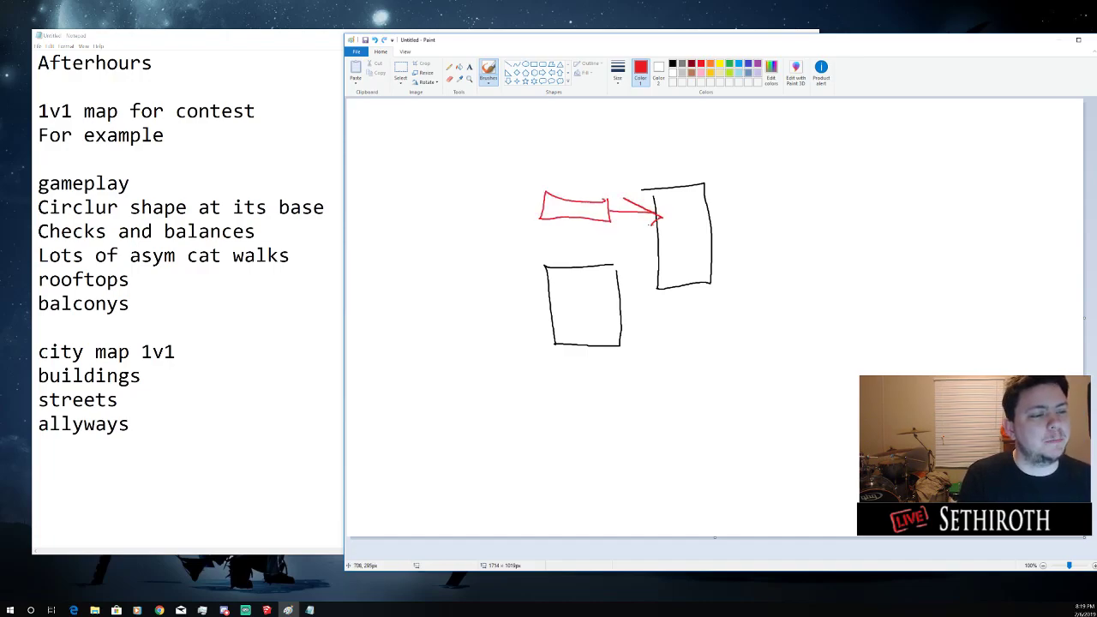
{"action": "mouse_move", "coordinate": [570, 223]}
{"action": "left_mouse_down"}
{"action": "mouse_move", "coordinate": [571, 263]}
{"action": "mouse_move", "coordinate": [583, 243]}
{"action": "left_mouse_up"}
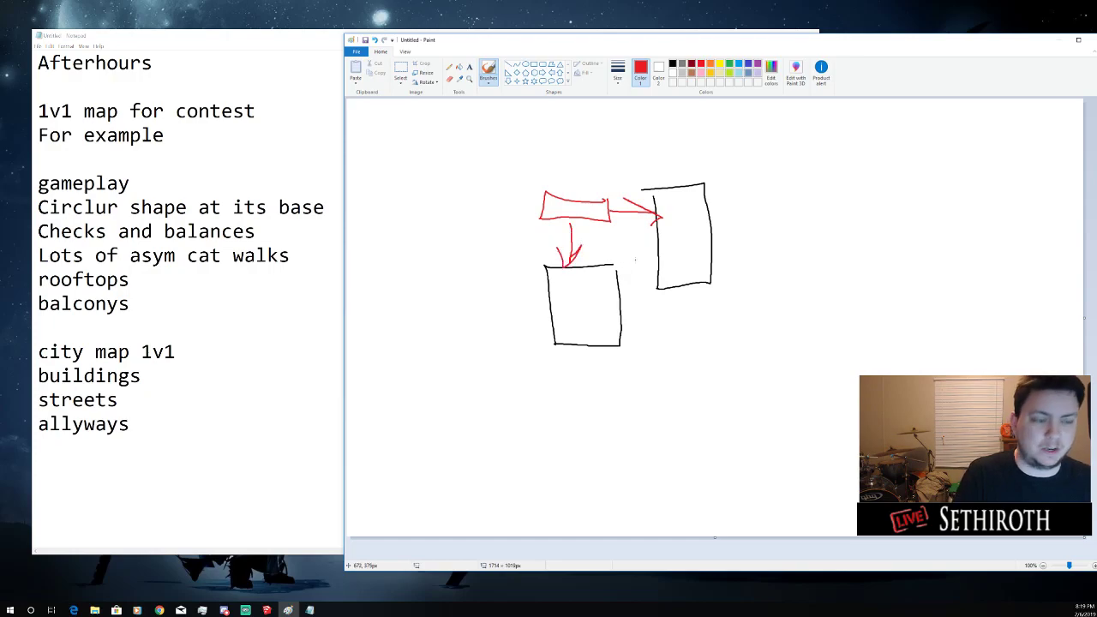
{"action": "key", "text": "ctrl+z"}
{"action": "key", "text": "ctrl+z"}
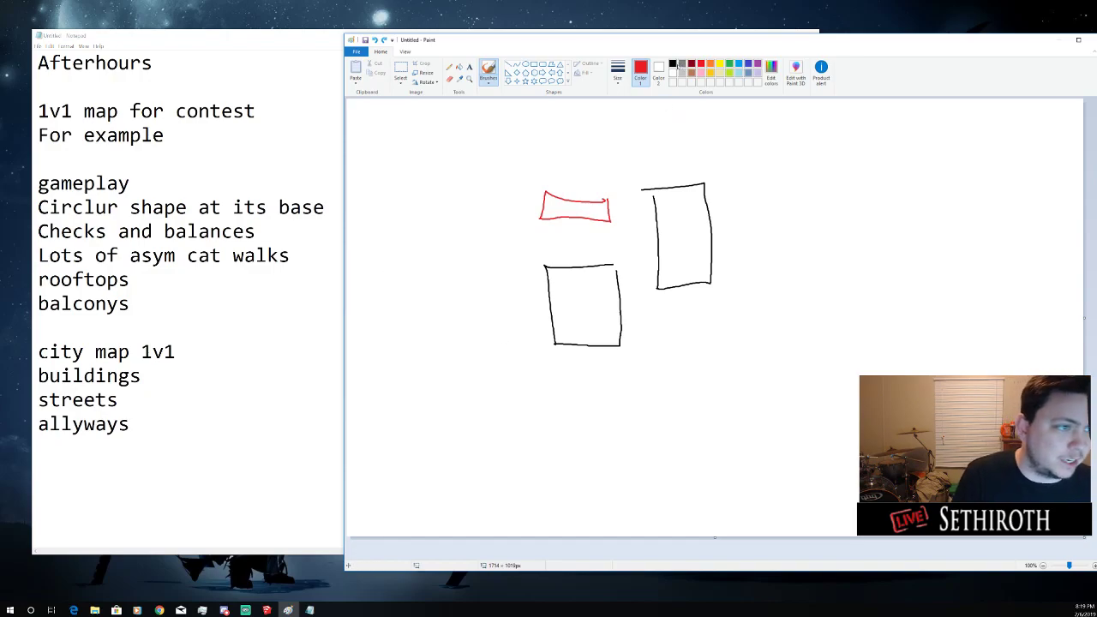
Brush a double black alley outline along the squarish building's left and lower sides and two long vertical street lines between the buildings
{"action": "left_click", "coordinate": [673, 63]}
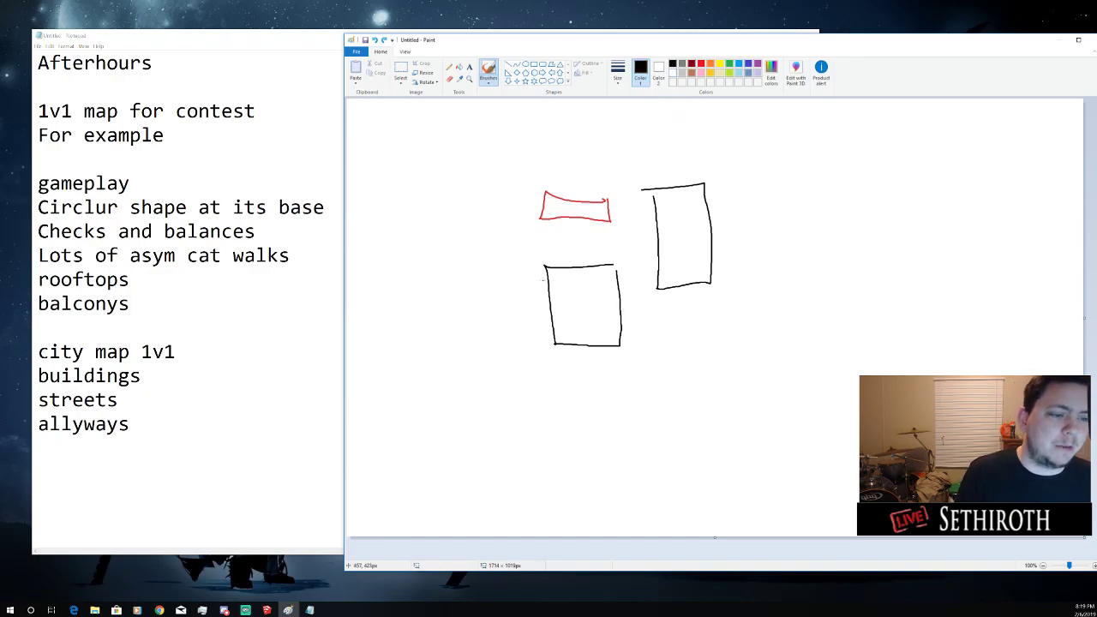
{"action": "mouse_move", "coordinate": [540, 265]}
{"action": "left_mouse_down"}
{"action": "mouse_move", "coordinate": [552, 362]}
{"action": "mouse_move", "coordinate": [623, 353]}
{"action": "mouse_move", "coordinate": [549, 370]}
{"action": "mouse_move", "coordinate": [528, 324]}
{"action": "mouse_move", "coordinate": [530, 269]}
{"action": "left_mouse_up"}
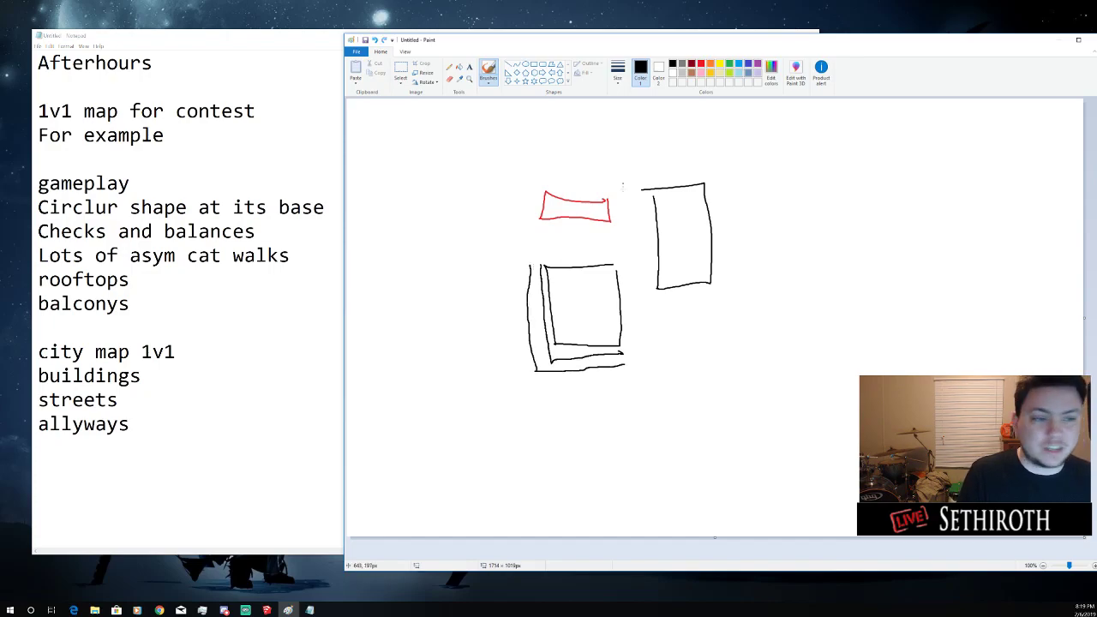
{"action": "left_click_drag", "start_coordinate": [617, 179], "coordinate": [630, 396]}
{"action": "left_click_drag", "start_coordinate": [637, 172], "coordinate": [644, 384]}
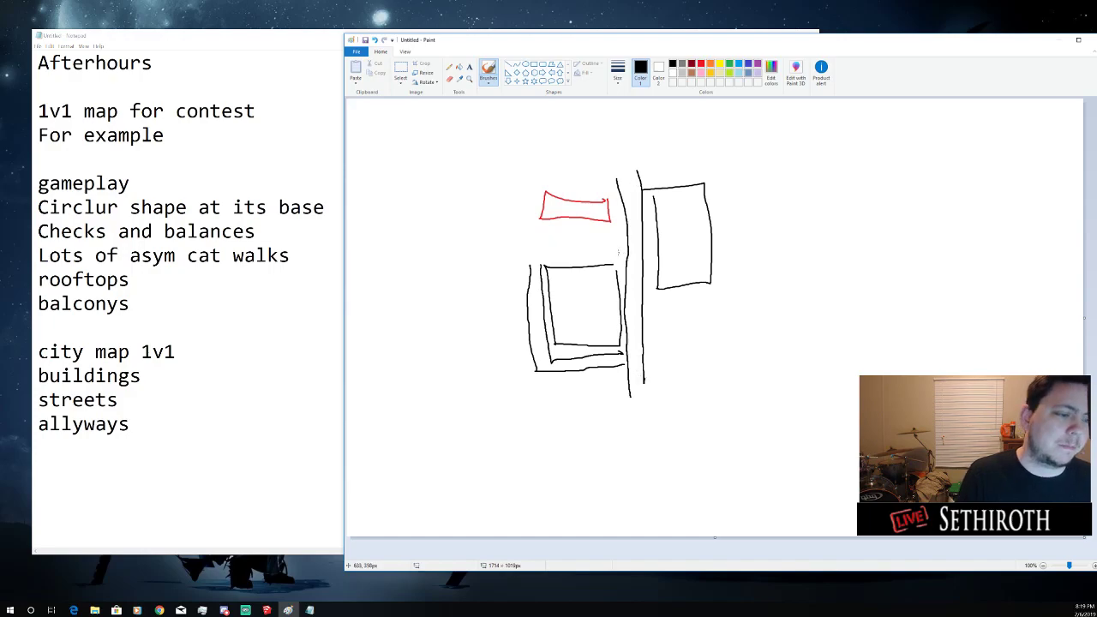
Brush two horizontal street lines between the red rectangle and the squarish building, and two more below the taller building
{"action": "left_click_drag", "start_coordinate": [630, 255], "coordinate": [527, 255]}
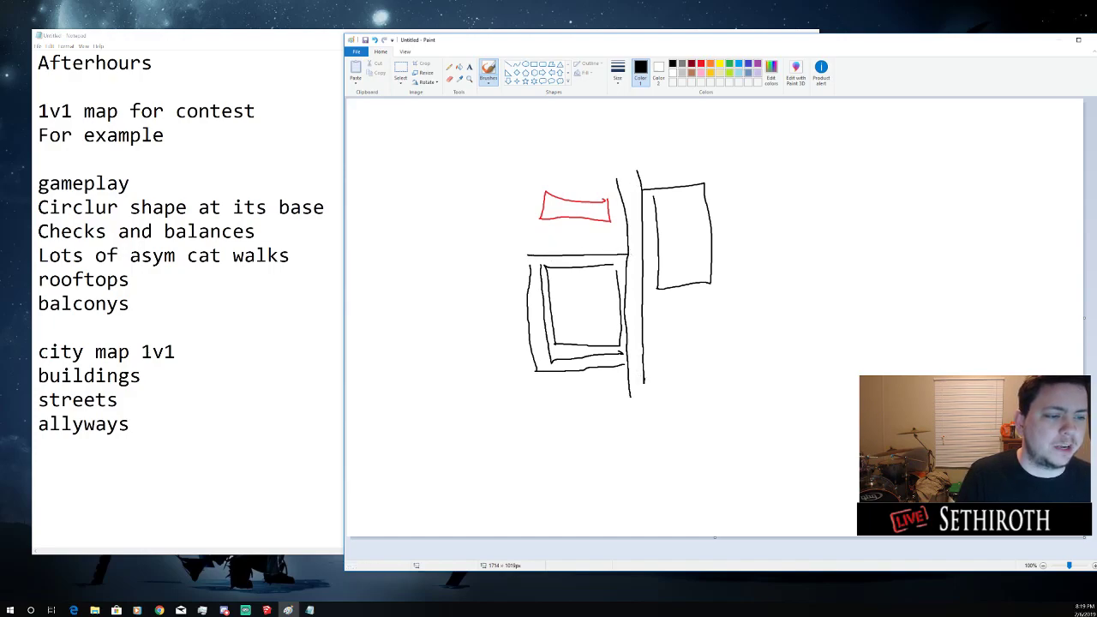
{"action": "left_click_drag", "start_coordinate": [628, 233], "coordinate": [545, 232]}
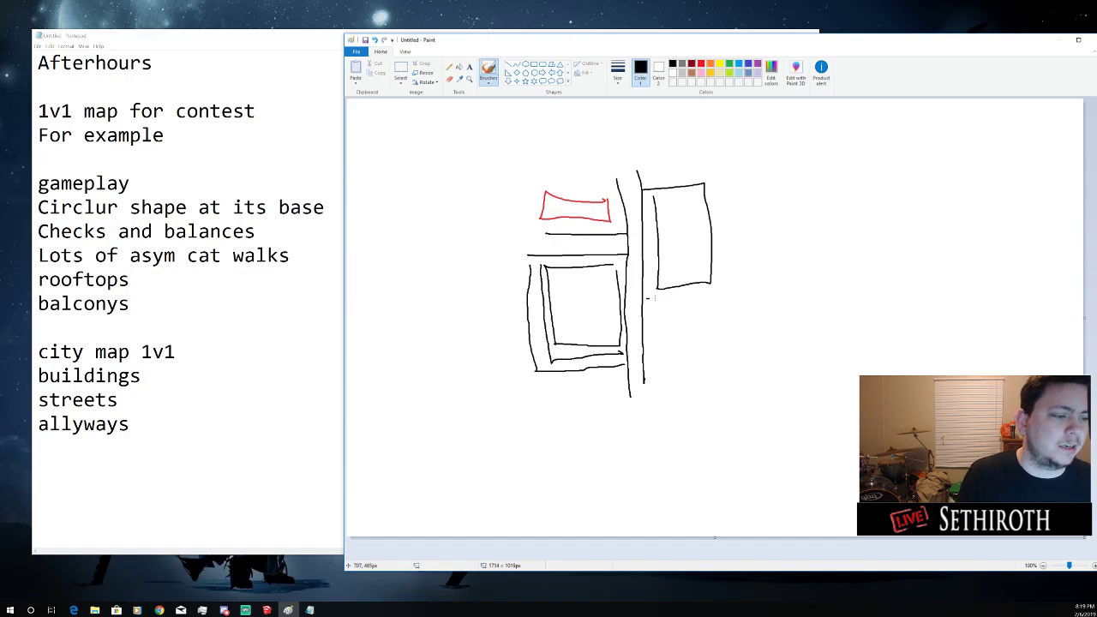
{"action": "left_click_drag", "start_coordinate": [647, 299], "coordinate": [726, 296]}
{"action": "left_click_drag", "start_coordinate": [657, 320], "coordinate": [735, 320]}
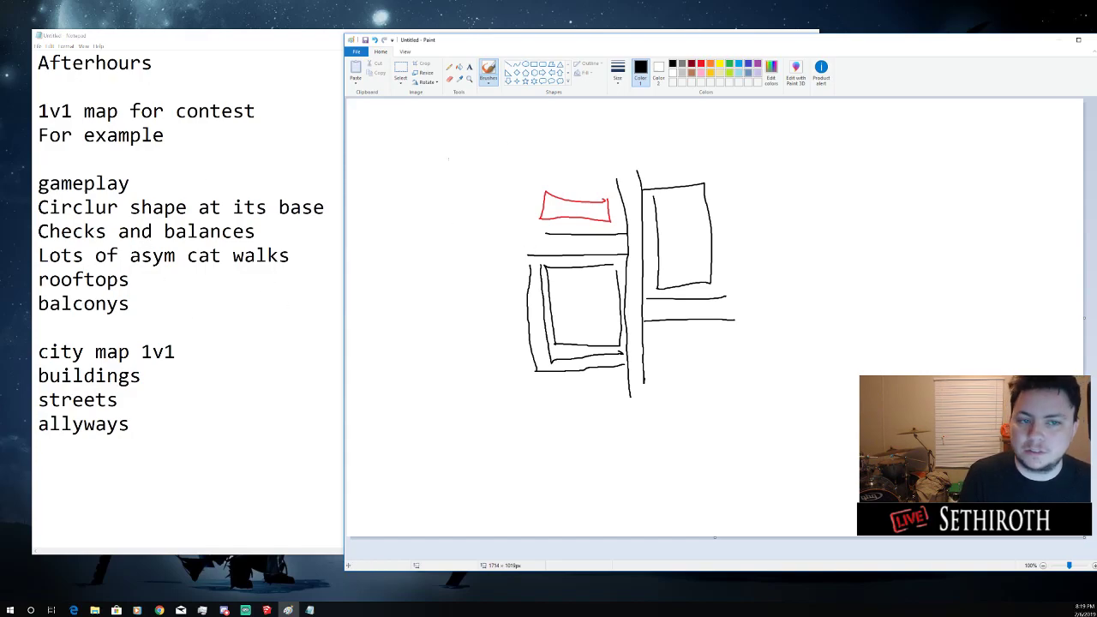
Brush small indigo balconies on the facing walls of both buildings along the vertical street, replacing the red attempt on the squarish building
{"action": "left_click", "coordinate": [701, 64]}
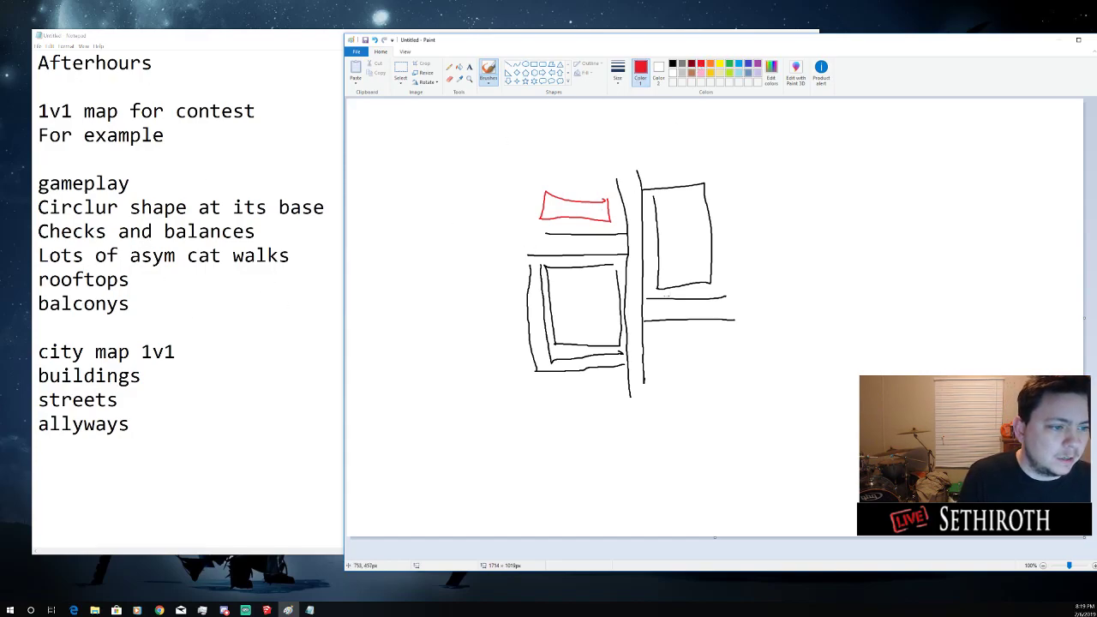
{"action": "left_click_drag", "start_coordinate": [615, 276], "coordinate": [630, 311]}
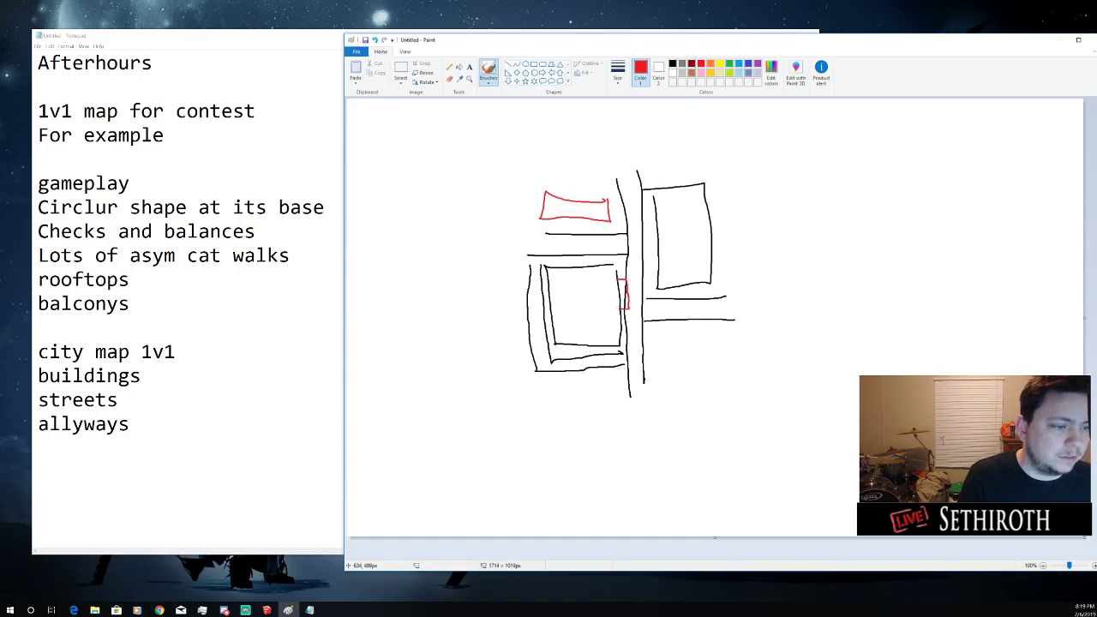
{"action": "key", "text": "ctrl+z"}
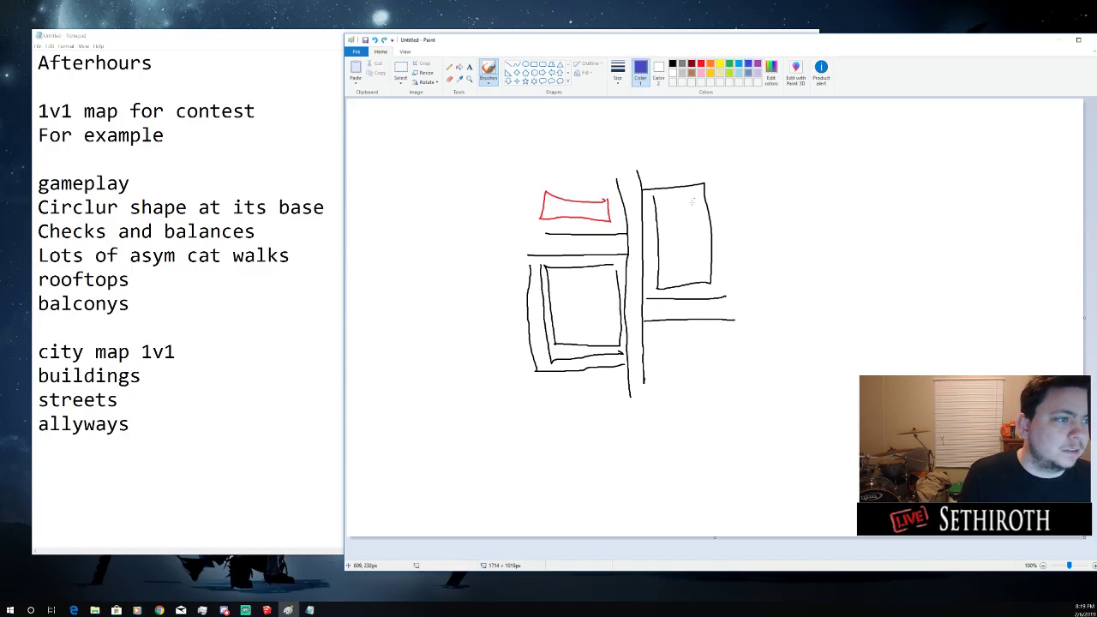
{"action": "mouse_move", "coordinate": [618, 287]}
{"action": "left_mouse_down"}
{"action": "mouse_move", "coordinate": [629, 305]}
{"action": "mouse_move", "coordinate": [618, 309]}
{"action": "left_mouse_up"}
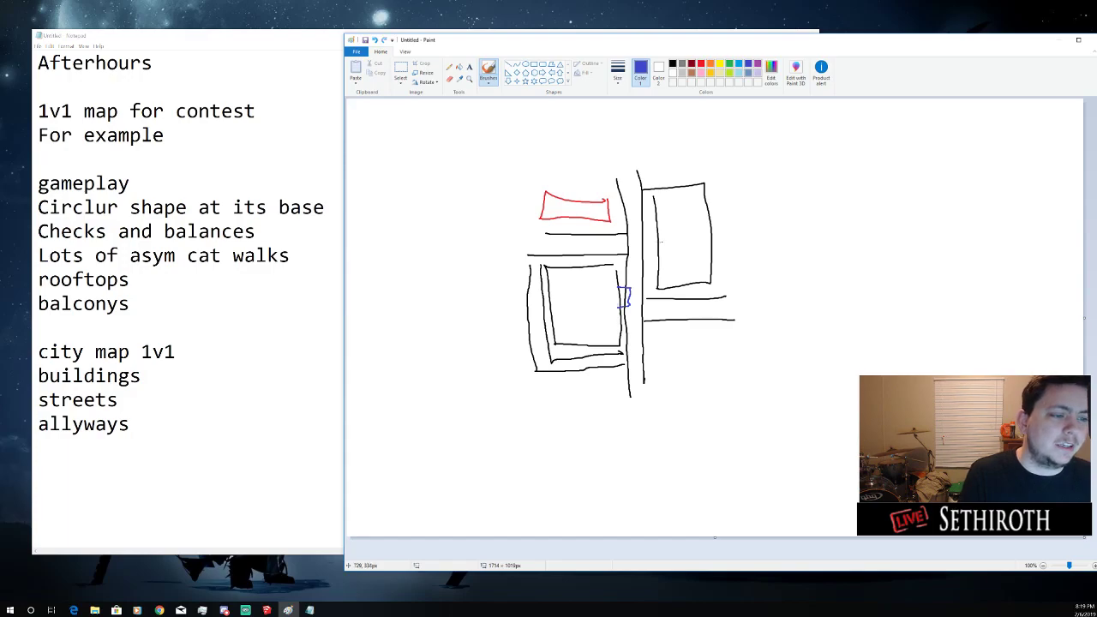
{"action": "left_click_drag", "start_coordinate": [648, 230], "coordinate": [658, 243]}
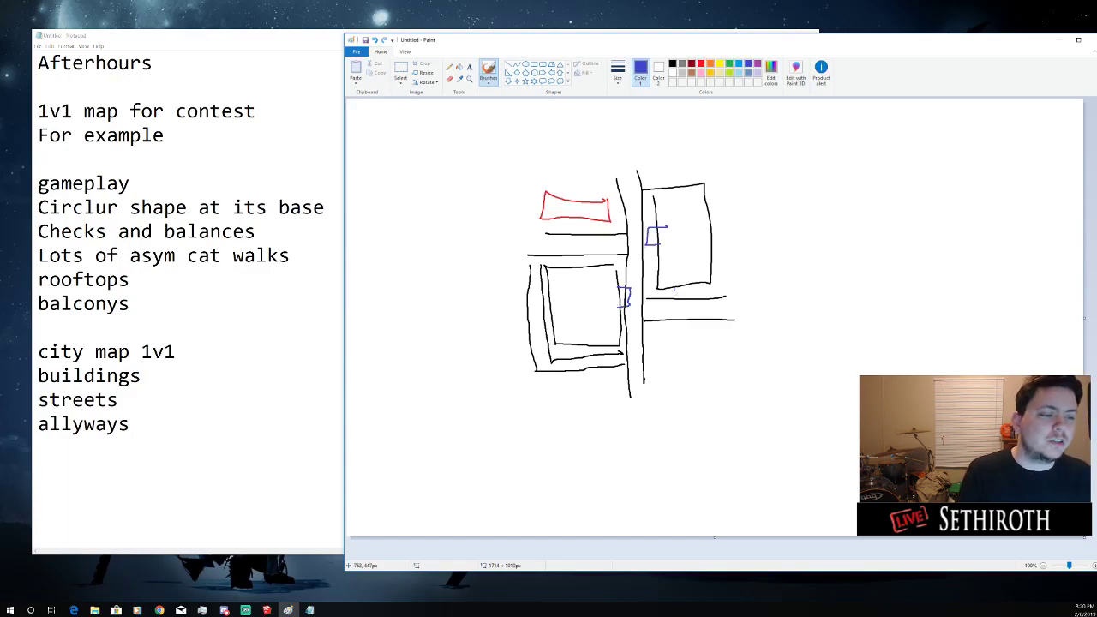
Brush a small indigo balcony below the taller building, and undo it with all earlier strokes until the canvas is blank
{"action": "left_click_drag", "start_coordinate": [675, 290], "coordinate": [698, 286]}
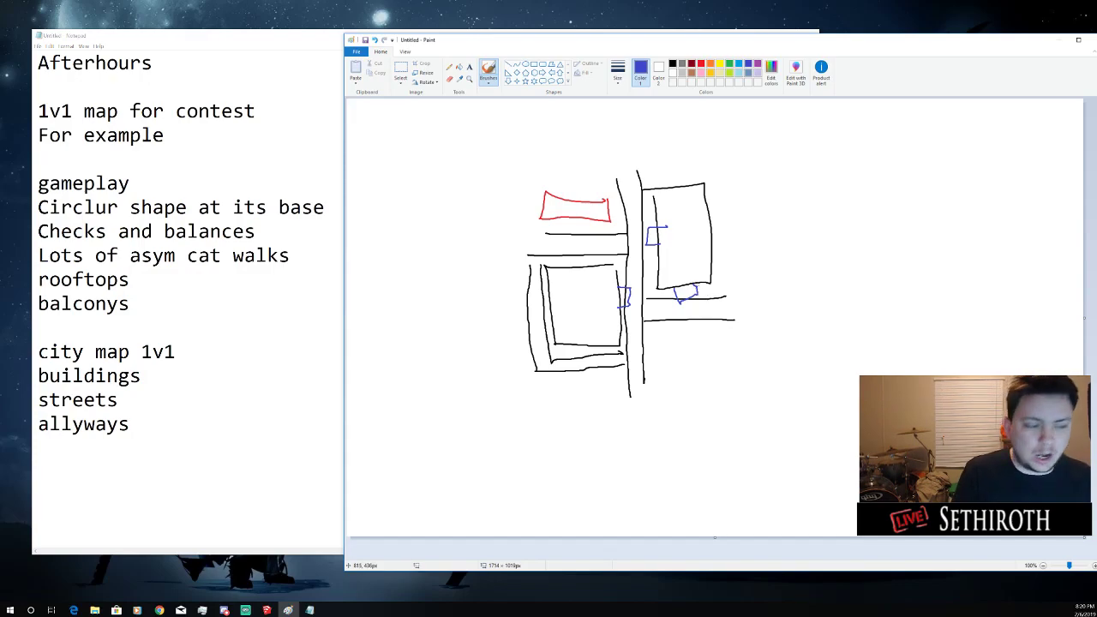
{"action": "key", "text": "ctrl+z"}
{"action": "key", "text": "ctrl+z"}
{"action": "key", "text": "ctrl+z"}
{"action": "key", "text": "ctrl+z"}
{"action": "key", "text": "ctrl+z"}
{"action": "key", "text": "ctrl+z"}
{"action": "key", "text": "ctrl+z"}
{"action": "key", "text": "ctrl+z"}
{"action": "key", "text": "ctrl+z"}
{"action": "key", "text": "ctrl+z"}
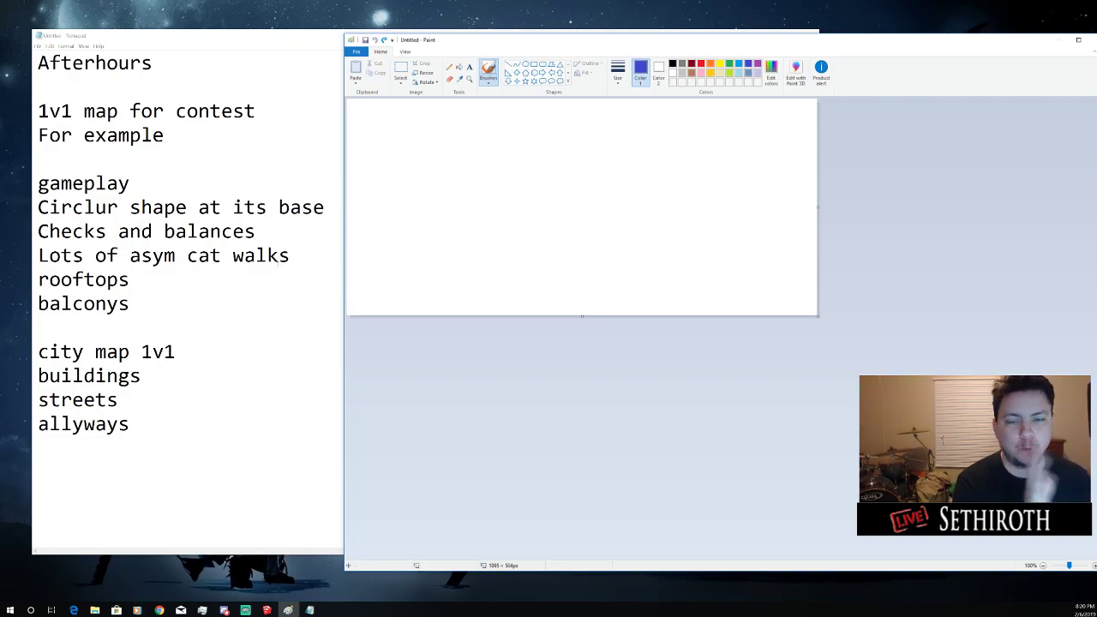
Switch to Notepad and review the notes, highlighting them all and the part from "Circlur shape at its base" to "allyways"
{"action": "left_click", "coordinate": [275, 335]}
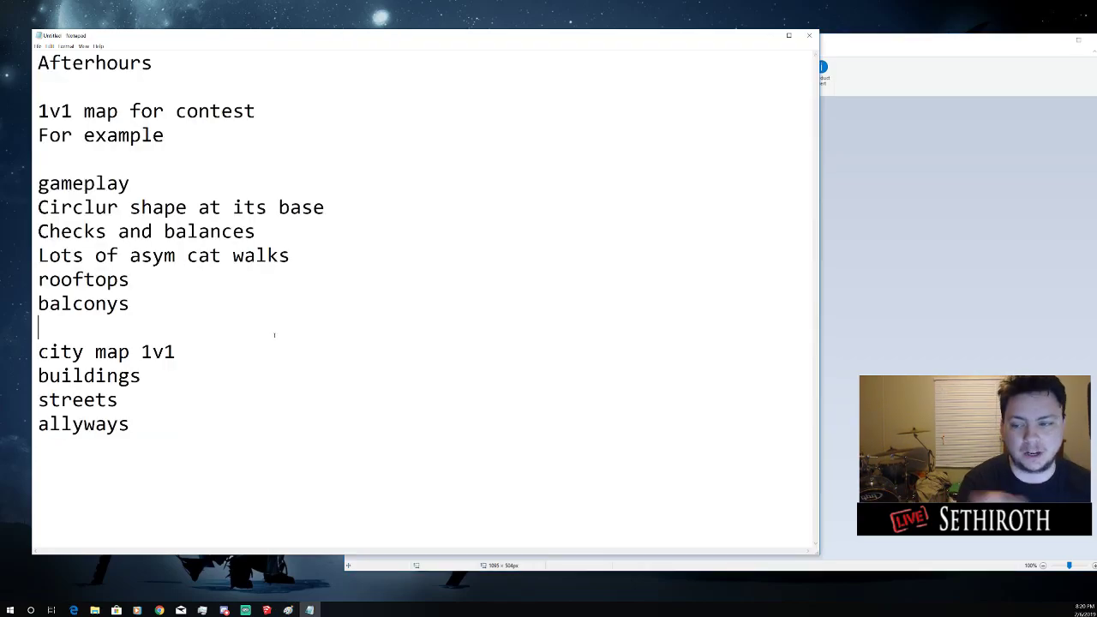
{"action": "left_click_drag", "start_coordinate": [241, 428], "coordinate": [38, 63]}
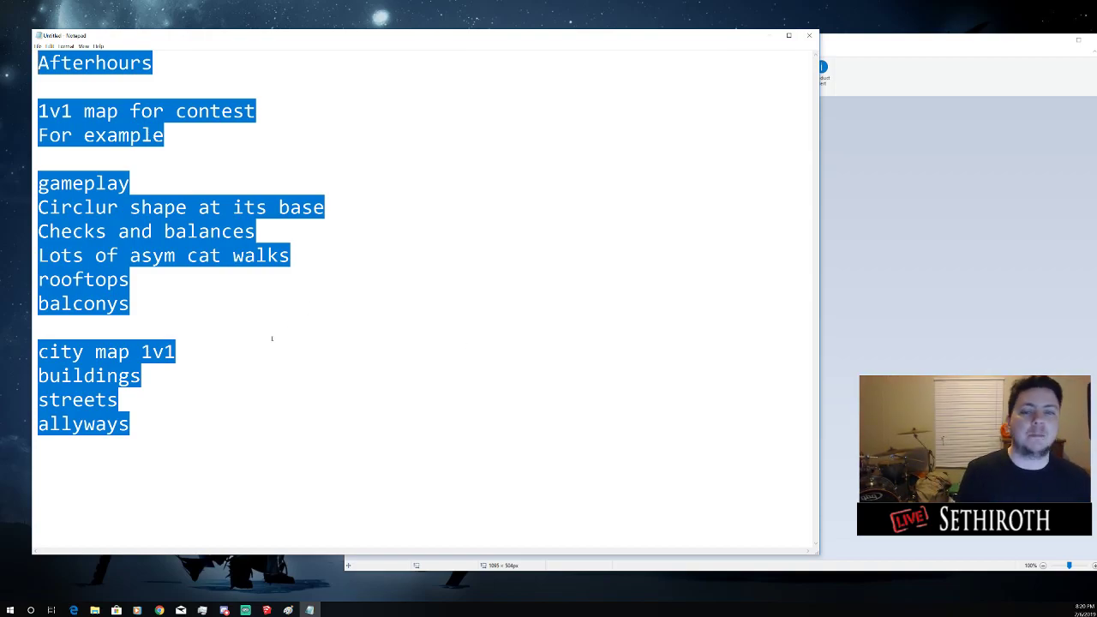
{"action": "left_click", "coordinate": [272, 338]}
{"action": "left_click_drag", "start_coordinate": [260, 415], "coordinate": [38, 207]}
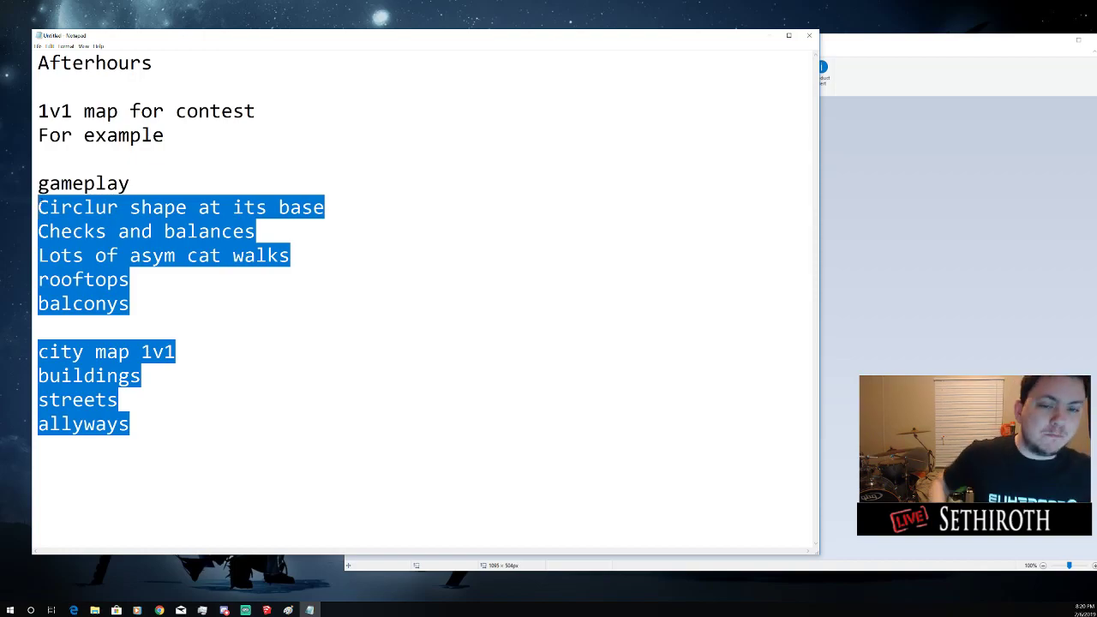
Switch to Paint and enlarge the blank canvas to about 1636 × 945 px
{"action": "left_click", "coordinate": [854, 325]}
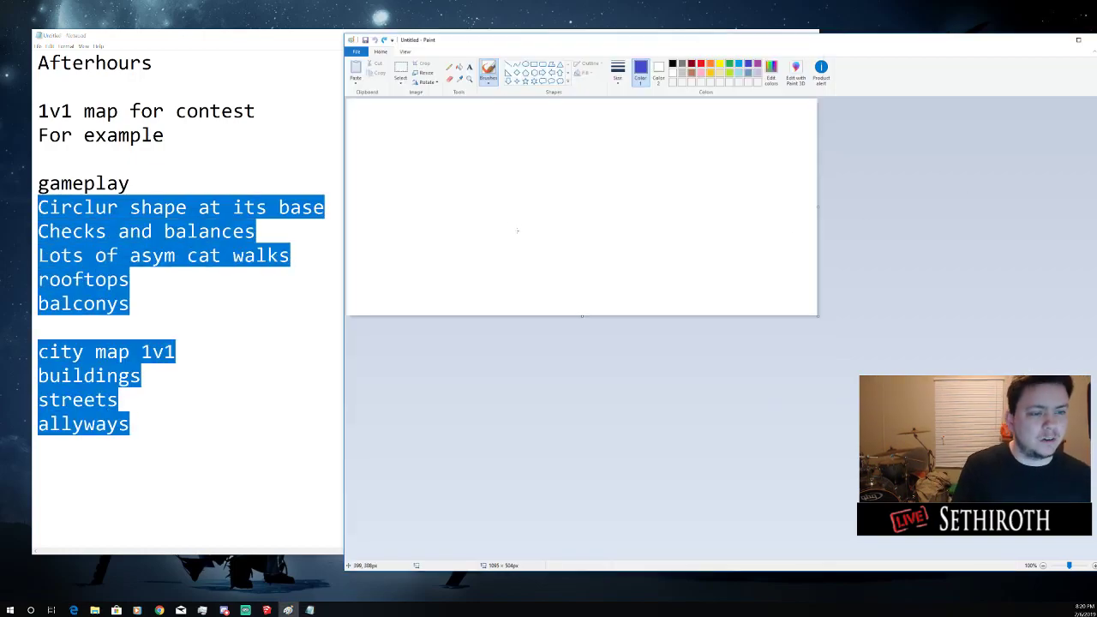
{"action": "left_click_drag", "start_coordinate": [819, 316], "coordinate": [986, 470]}
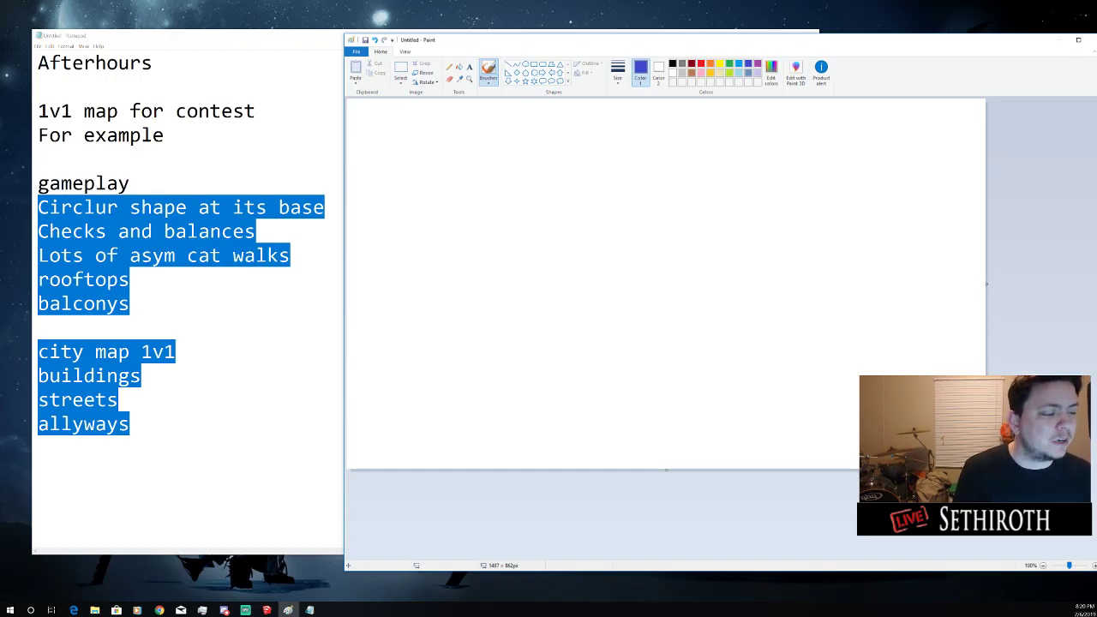
{"action": "left_click_drag", "start_coordinate": [986, 470], "coordinate": [1050, 505]}
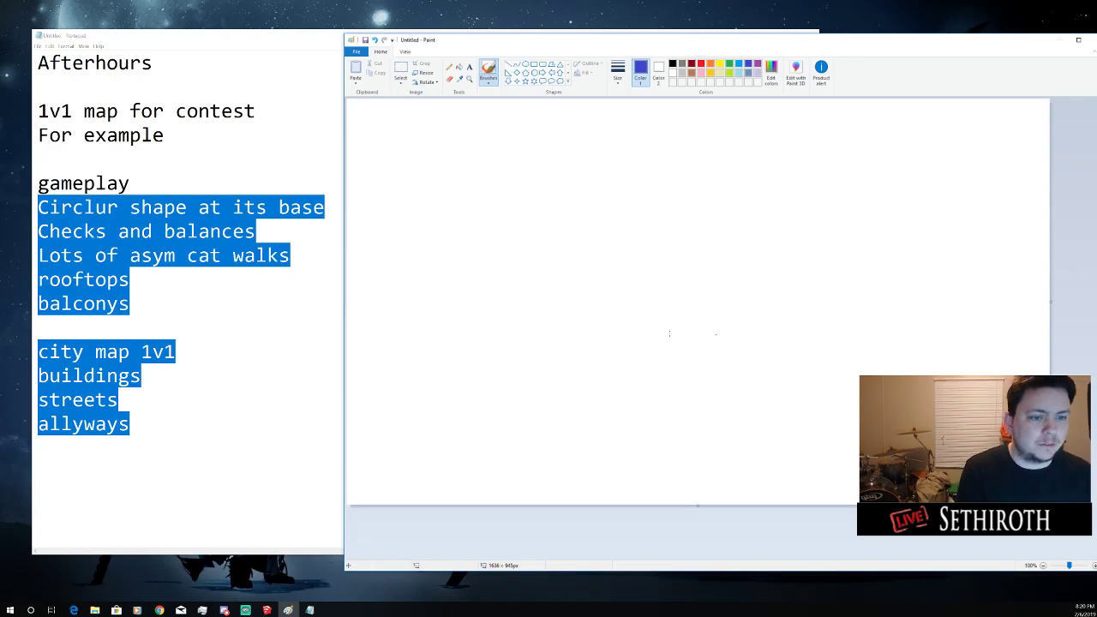
Highlight the "Checks and balances" line in the Notepad notes to review it, and return to Paint
{"action": "left_click", "coordinate": [166, 326]}
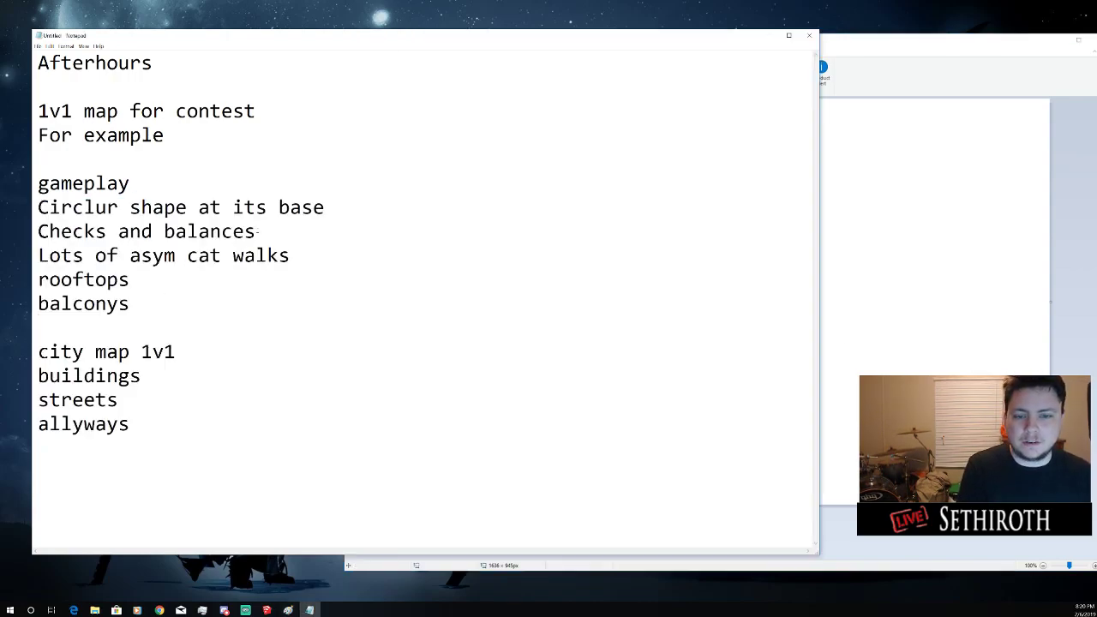
{"action": "left_click_drag", "start_coordinate": [257, 231], "coordinate": [37, 232]}
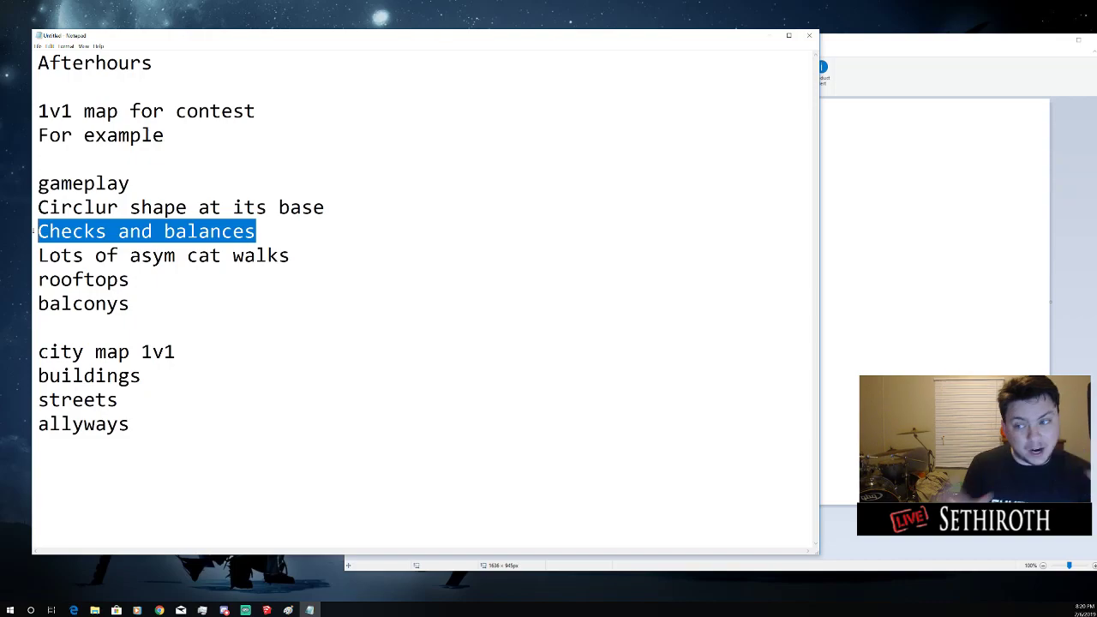
{"action": "left_click", "coordinate": [257, 232]}
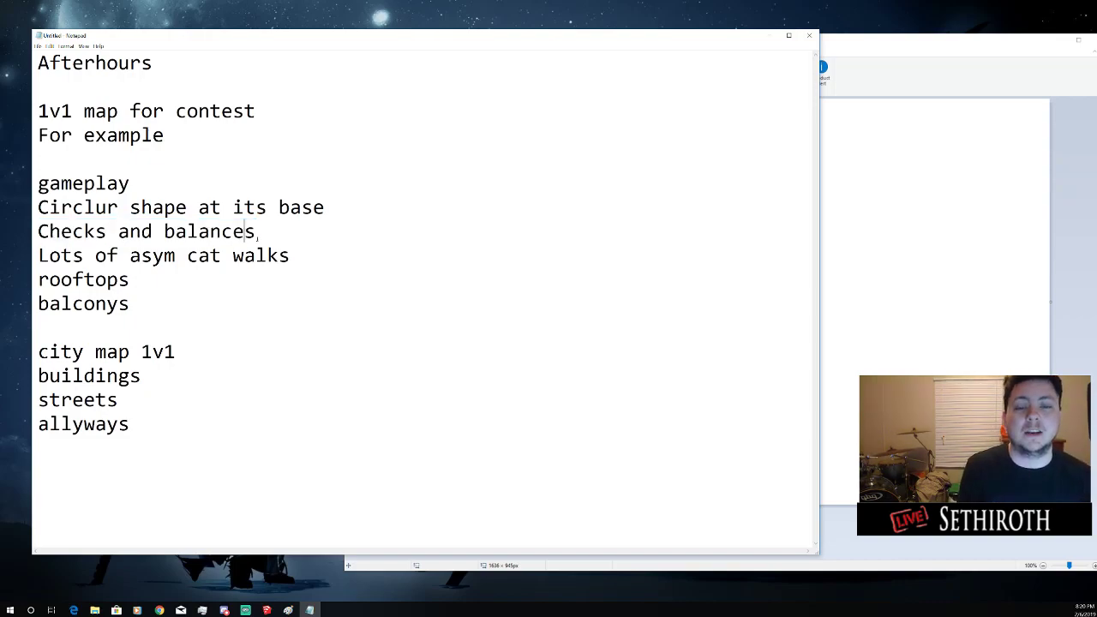
{"action": "left_click_drag", "start_coordinate": [258, 231], "coordinate": [60, 232]}
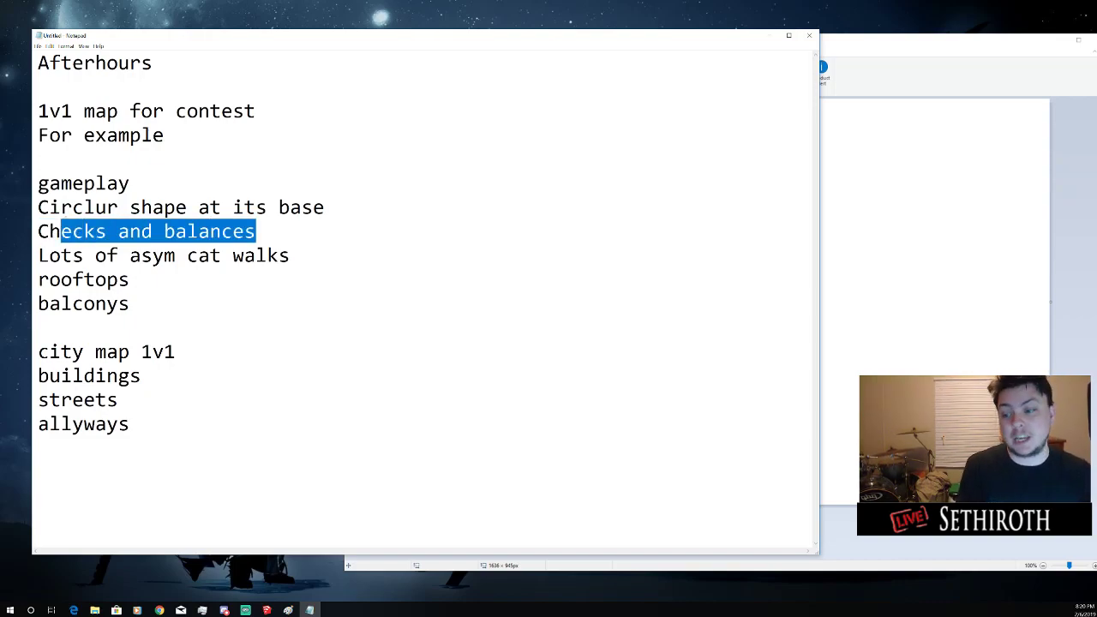
{"action": "key", "text": "alt+Tab"}
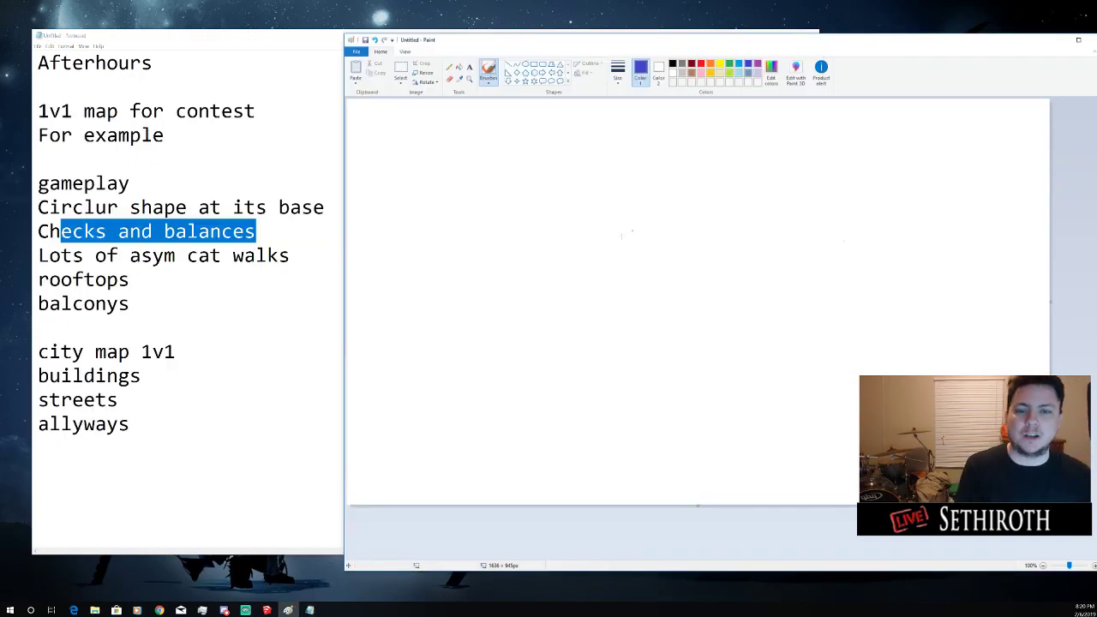
Review the Notepad notes again, highlighting the "city map 1v1" heading and the complete text
{"action": "left_click", "coordinate": [183, 428]}
{"action": "mouse_move", "coordinate": [184, 428]}
{"action": "left_mouse_down"}
{"action": "mouse_move", "coordinate": [38, 424]}
{"action": "mouse_move", "coordinate": [37, 83]}
{"action": "left_mouse_up"}
{"action": "left_click_drag", "start_coordinate": [205, 352], "coordinate": [38, 326]}
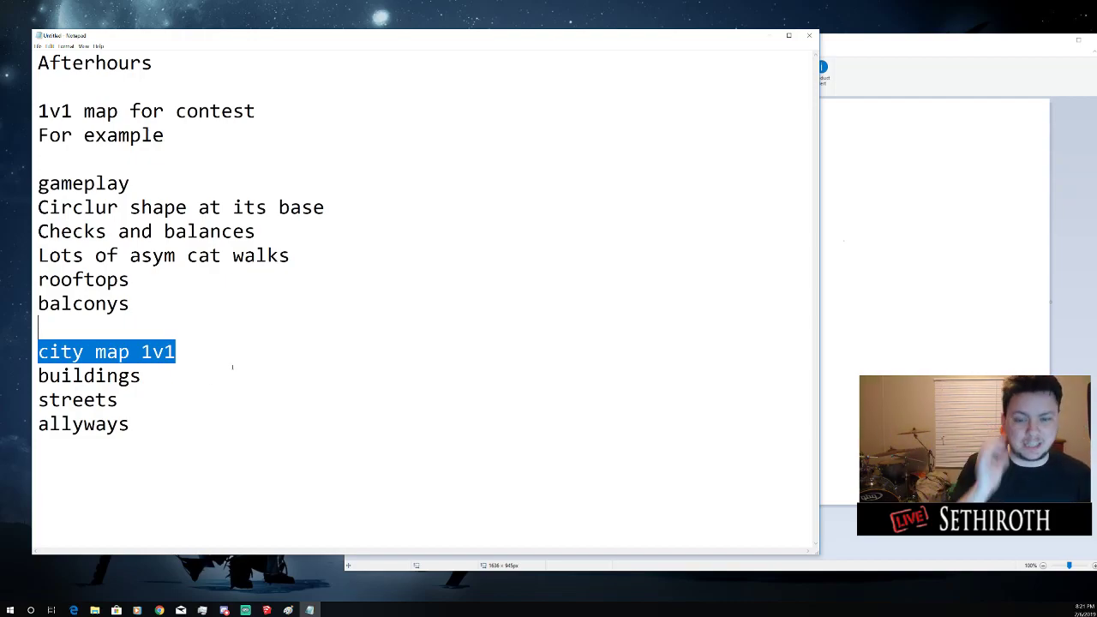
{"action": "left_click", "coordinate": [262, 393]}
{"action": "mouse_move", "coordinate": [131, 433]}
{"action": "left_mouse_down"}
{"action": "mouse_move", "coordinate": [36, 371]}
{"action": "mouse_move", "coordinate": [36, 56]}
{"action": "left_mouse_up"}
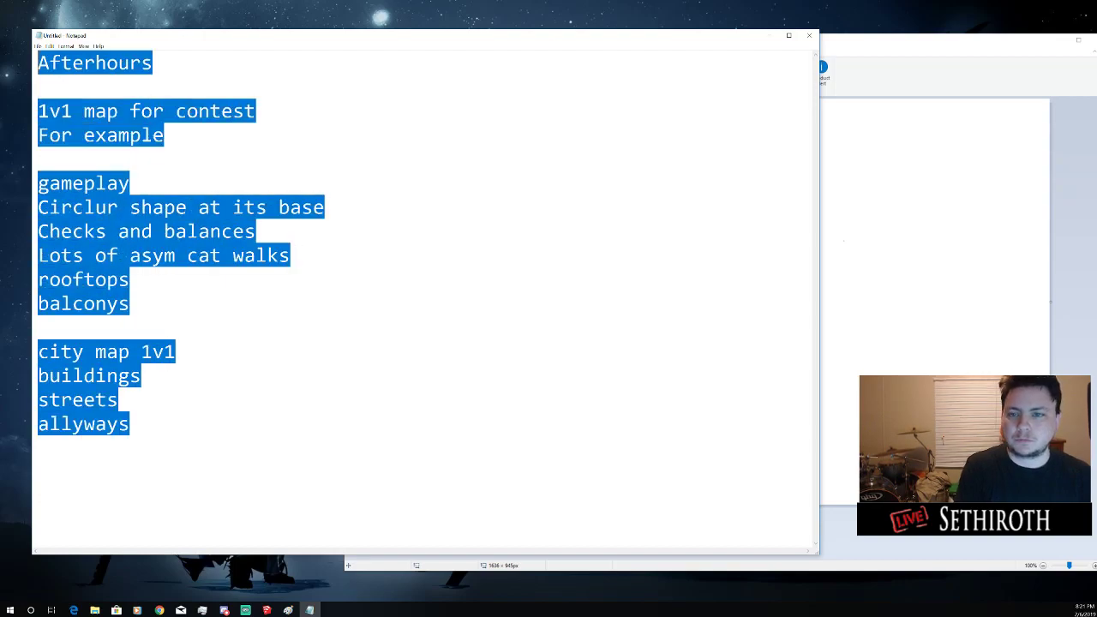
{"action": "left_click", "coordinate": [927, 212]}
{"action": "left_click", "coordinate": [233, 256]}
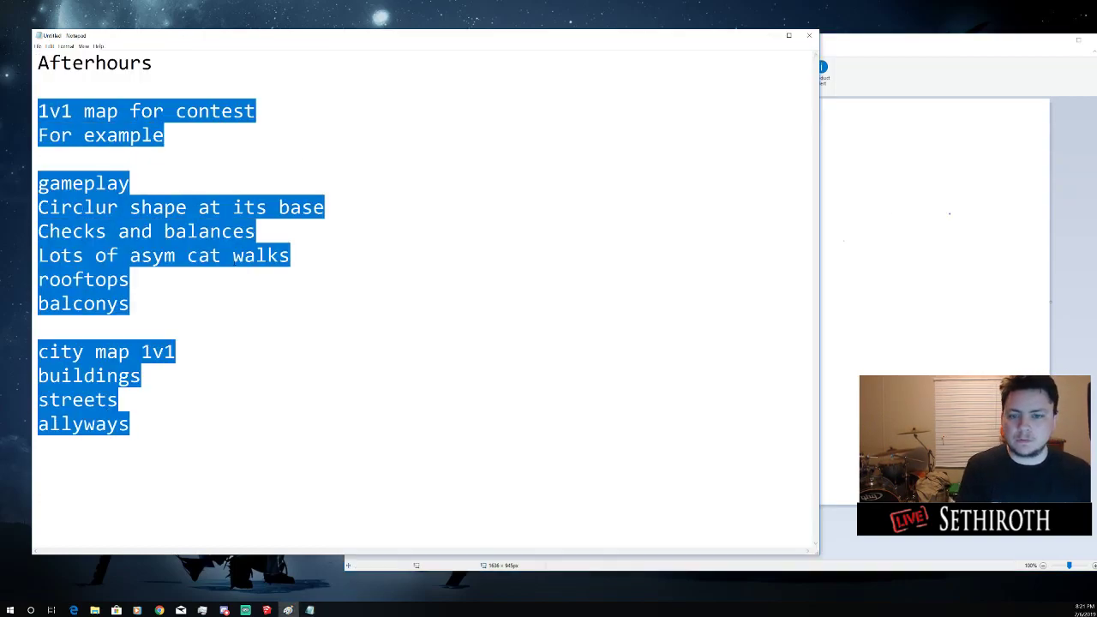
{"action": "left_click_drag", "start_coordinate": [205, 423], "coordinate": [38, 135]}
{"action": "key", "text": "ctrl+a"}
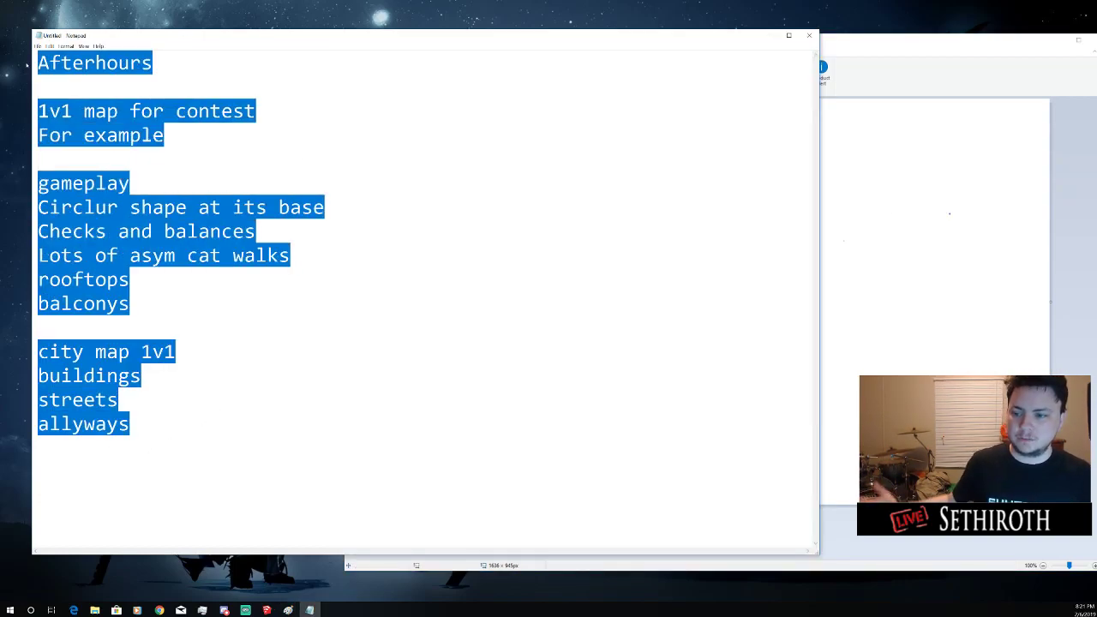
Switch to Paint and brush a black rectangular building near the middle of the canvas
{"action": "left_click", "coordinate": [963, 80]}
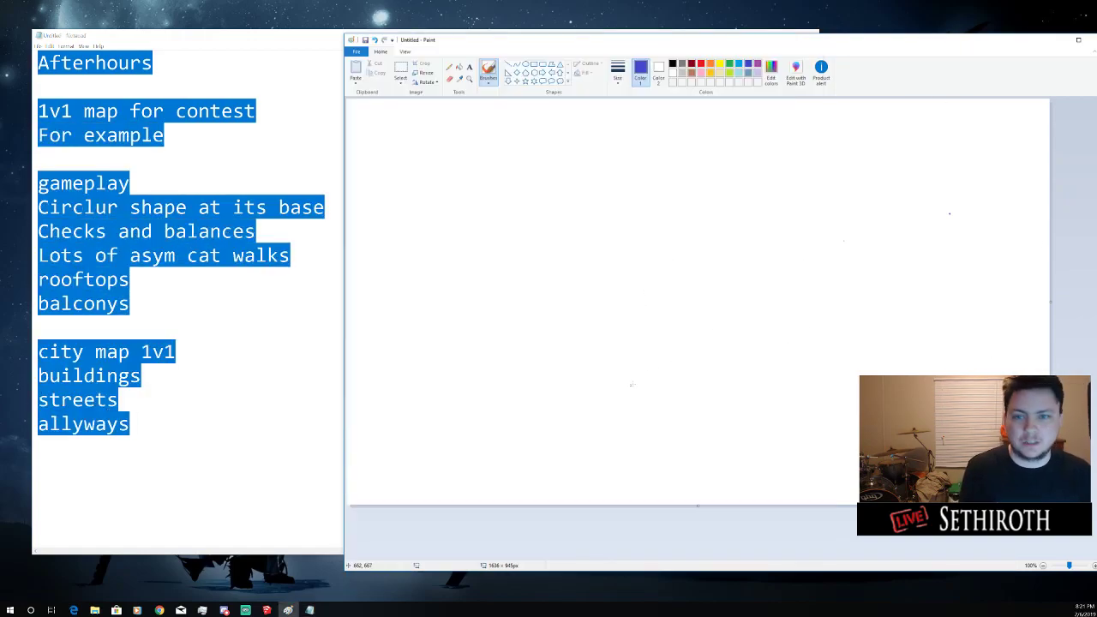
{"action": "left_click", "coordinate": [673, 64]}
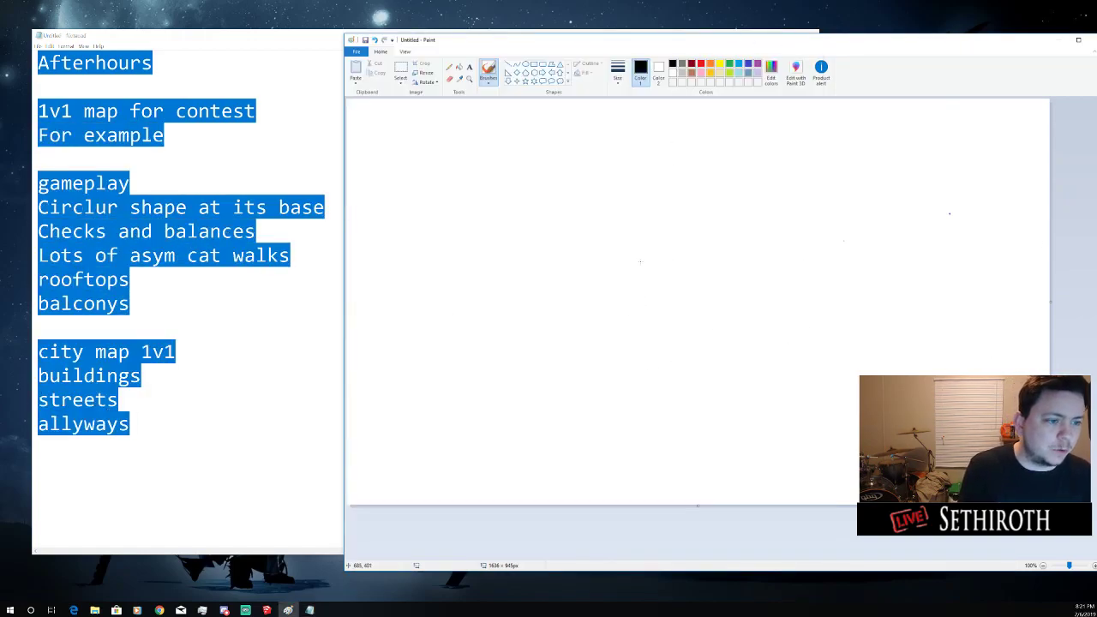
{"action": "mouse_move", "coordinate": [640, 256]}
{"action": "left_mouse_down"}
{"action": "mouse_move", "coordinate": [728, 309]}
{"action": "mouse_move", "coordinate": [720, 256]}
{"action": "mouse_move", "coordinate": [632, 255]}
{"action": "left_mouse_up"}
Brush dark red street lines above and to the left of the black building, extending the upper street further left
{"action": "left_click", "coordinate": [692, 63]}
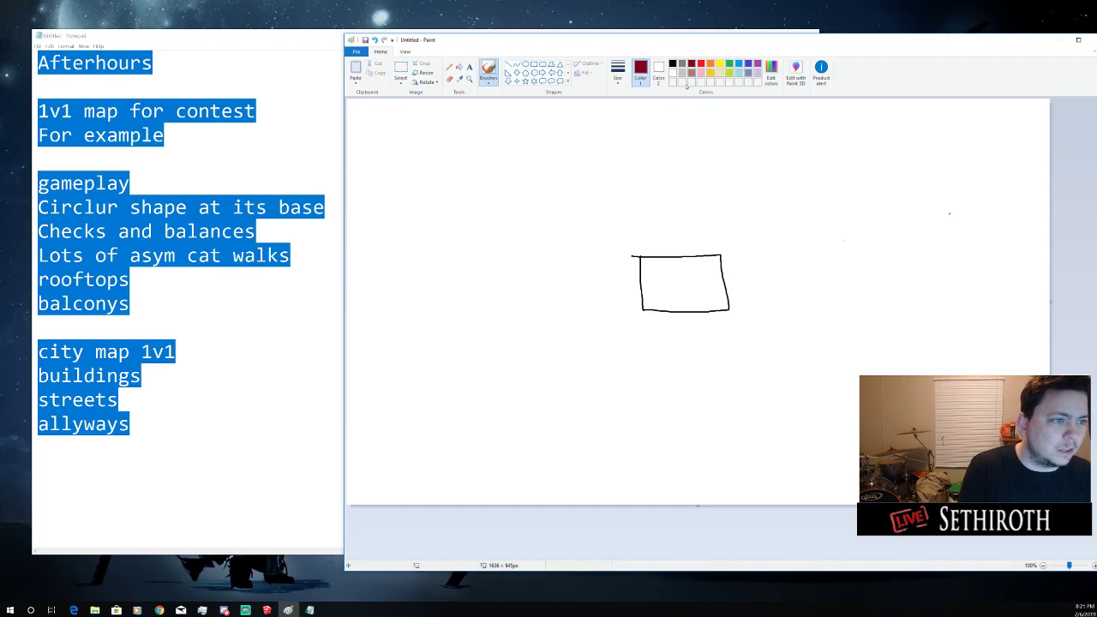
{"action": "left_click_drag", "start_coordinate": [721, 247], "coordinate": [606, 247]}
{"action": "mouse_move", "coordinate": [729, 231]}
{"action": "left_mouse_down"}
{"action": "mouse_move", "coordinate": [633, 272]}
{"action": "mouse_move", "coordinate": [636, 331]}
{"action": "left_mouse_up"}
{"action": "left_click_drag", "start_coordinate": [608, 248], "coordinate": [623, 339]}
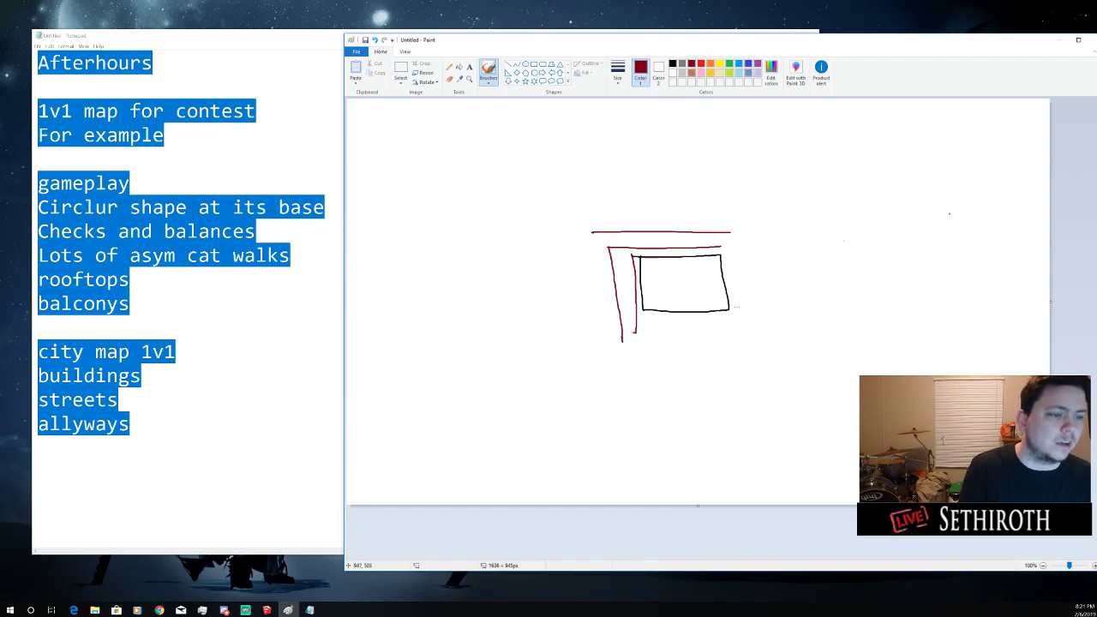
{"action": "left_click_drag", "start_coordinate": [583, 249], "coordinate": [597, 351]}
{"action": "left_click_drag", "start_coordinate": [592, 231], "coordinate": [506, 231]}
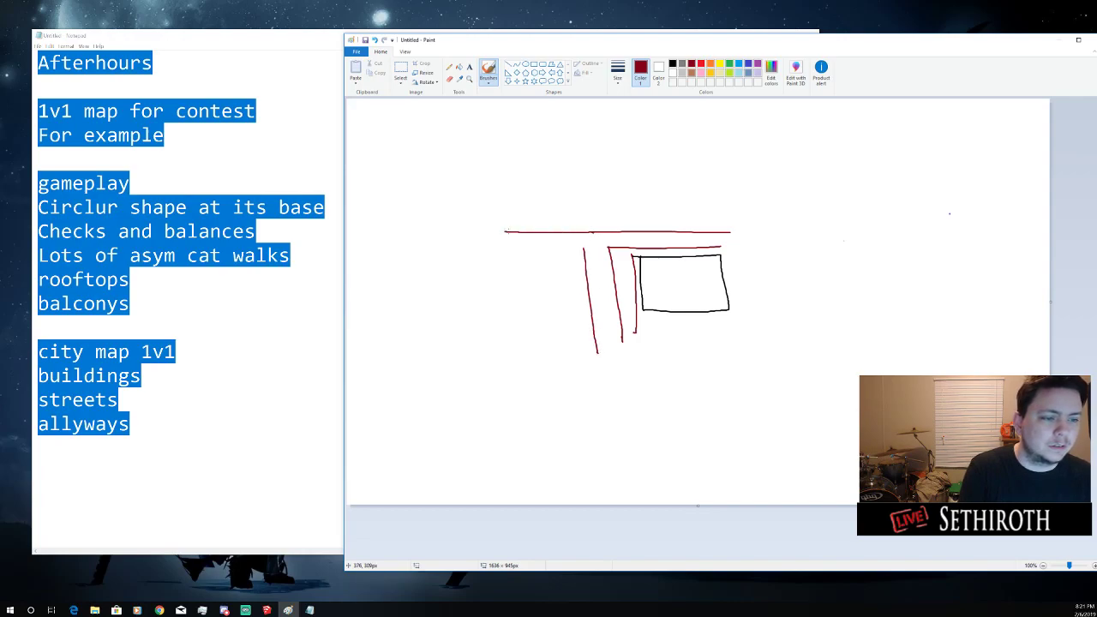
{"action": "mouse_move", "coordinate": [579, 251]}
{"action": "left_mouse_down"}
{"action": "mouse_move", "coordinate": [517, 252]}
{"action": "mouse_move", "coordinate": [594, 370]}
{"action": "mouse_move", "coordinate": [523, 285]}
{"action": "mouse_move", "coordinate": [522, 262]}
{"action": "mouse_move", "coordinate": [564, 319]}
{"action": "mouse_move", "coordinate": [549, 365]}
{"action": "mouse_move", "coordinate": [545, 283]}
{"action": "mouse_move", "coordinate": [574, 309]}
{"action": "mouse_move", "coordinate": [566, 287]}
{"action": "mouse_move", "coordinate": [527, 341]}
{"action": "left_mouse_up"}
Brush black, scribbled-in blocks above the horizontal dark red street and left of the vertical one
{"action": "left_click", "coordinate": [672, 65]}
{"action": "mouse_move", "coordinate": [510, 221]}
{"action": "left_mouse_down"}
{"action": "mouse_move", "coordinate": [723, 166]}
{"action": "mouse_move", "coordinate": [522, 218]}
{"action": "mouse_move", "coordinate": [525, 197]}
{"action": "mouse_move", "coordinate": [698, 183]}
{"action": "mouse_move", "coordinate": [532, 206]}
{"action": "mouse_move", "coordinate": [631, 176]}
{"action": "mouse_move", "coordinate": [652, 189]}
{"action": "mouse_move", "coordinate": [712, 189]}
{"action": "left_mouse_up"}
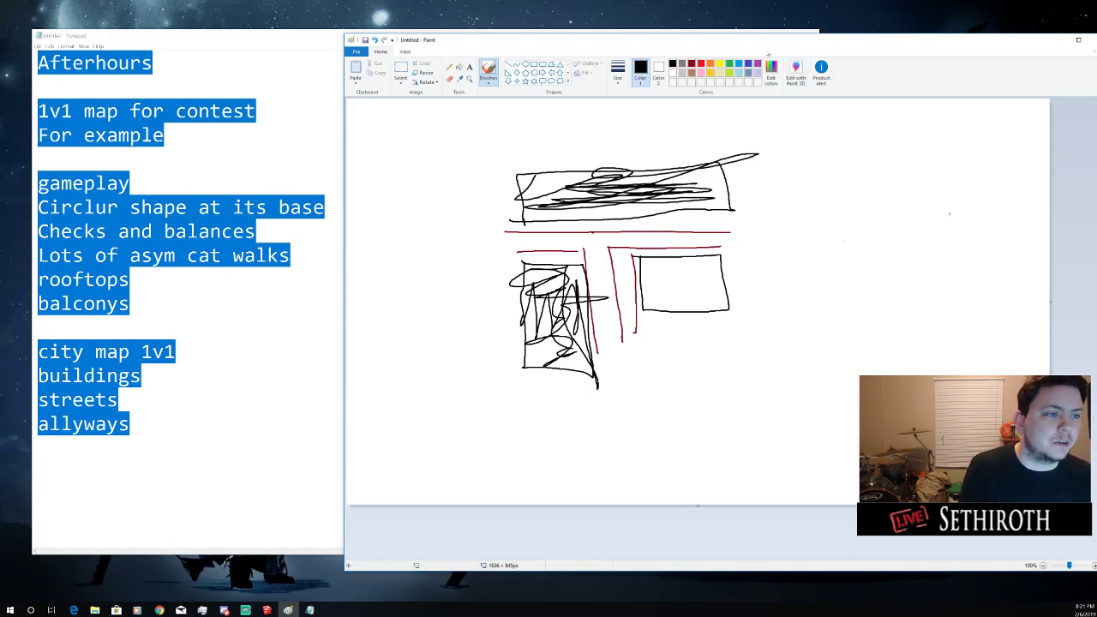
Brush double turquoise lines along the building's right and lower sides, with a purple half-round block and a purple rectangle beyond them
{"action": "left_click", "coordinate": [738, 64]}
{"action": "mouse_move", "coordinate": [726, 251]}
{"action": "left_mouse_down"}
{"action": "mouse_move", "coordinate": [742, 319]}
{"action": "mouse_move", "coordinate": [647, 327]}
{"action": "mouse_move", "coordinate": [652, 340]}
{"action": "mouse_move", "coordinate": [760, 335]}
{"action": "mouse_move", "coordinate": [740, 251]}
{"action": "mouse_move", "coordinate": [767, 302]}
{"action": "mouse_move", "coordinate": [798, 312]}
{"action": "mouse_move", "coordinate": [796, 270]}
{"action": "mouse_move", "coordinate": [749, 248]}
{"action": "left_mouse_up"}
{"action": "left_click", "coordinate": [758, 66]}
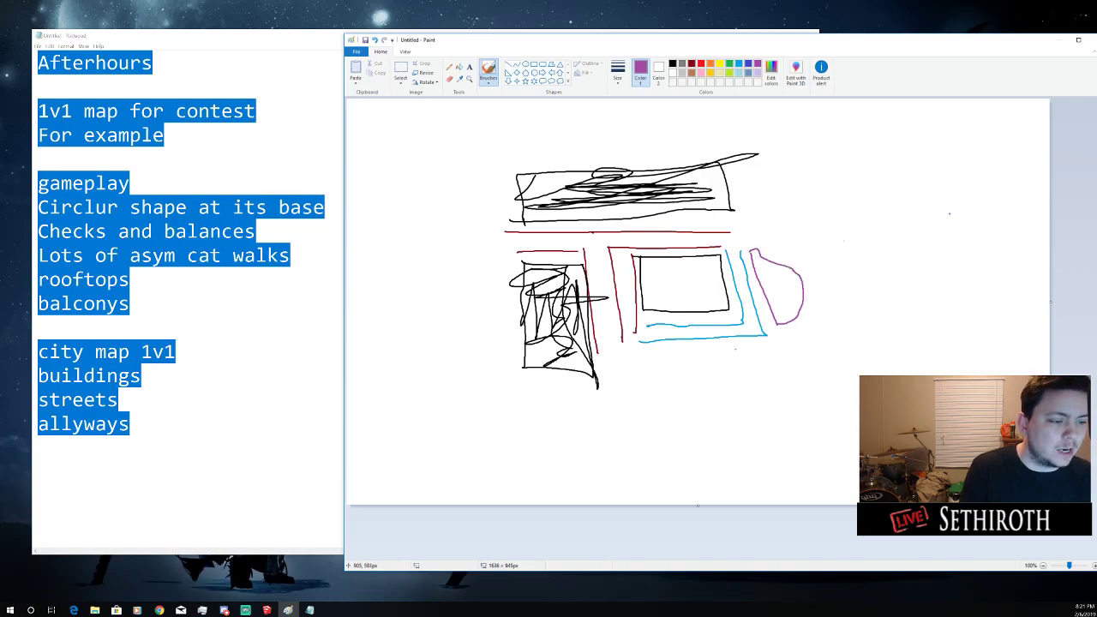
{"action": "mouse_move", "coordinate": [736, 348]}
{"action": "left_mouse_down"}
{"action": "mouse_move", "coordinate": [666, 348]}
{"action": "mouse_move", "coordinate": [653, 354]}
{"action": "mouse_move", "coordinate": [654, 369]}
{"action": "mouse_move", "coordinate": [722, 368]}
{"action": "mouse_move", "coordinate": [734, 345]}
{"action": "left_mouse_up"}
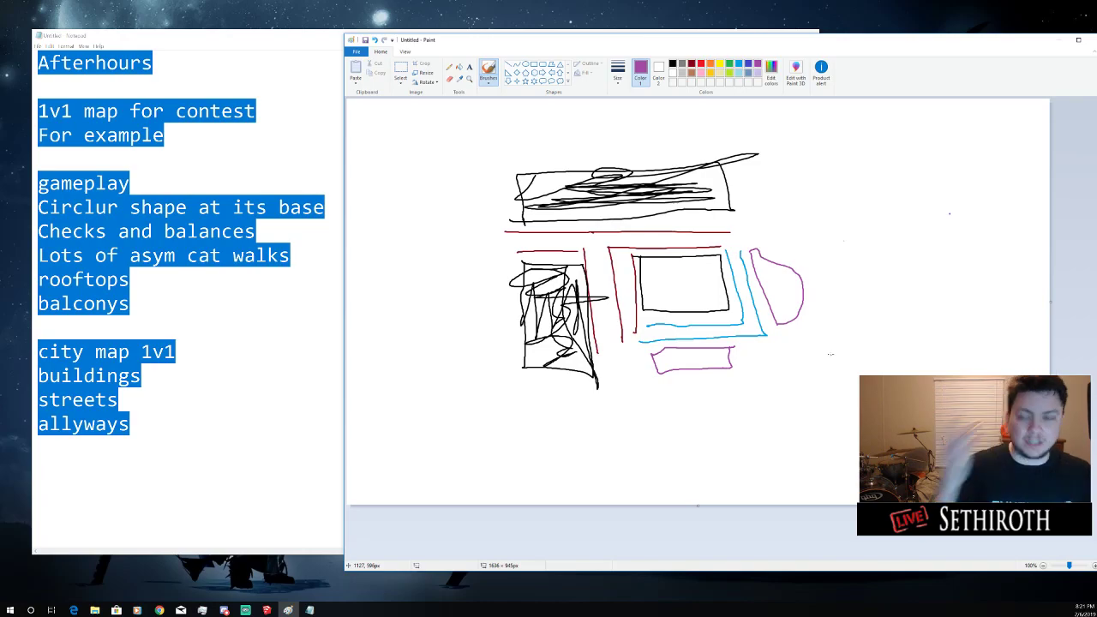
Switch to Notepad and review the "rooftops", "balconys", "streets" and "allyways" lines by highlighting them
{"action": "left_click", "coordinate": [85, 329]}
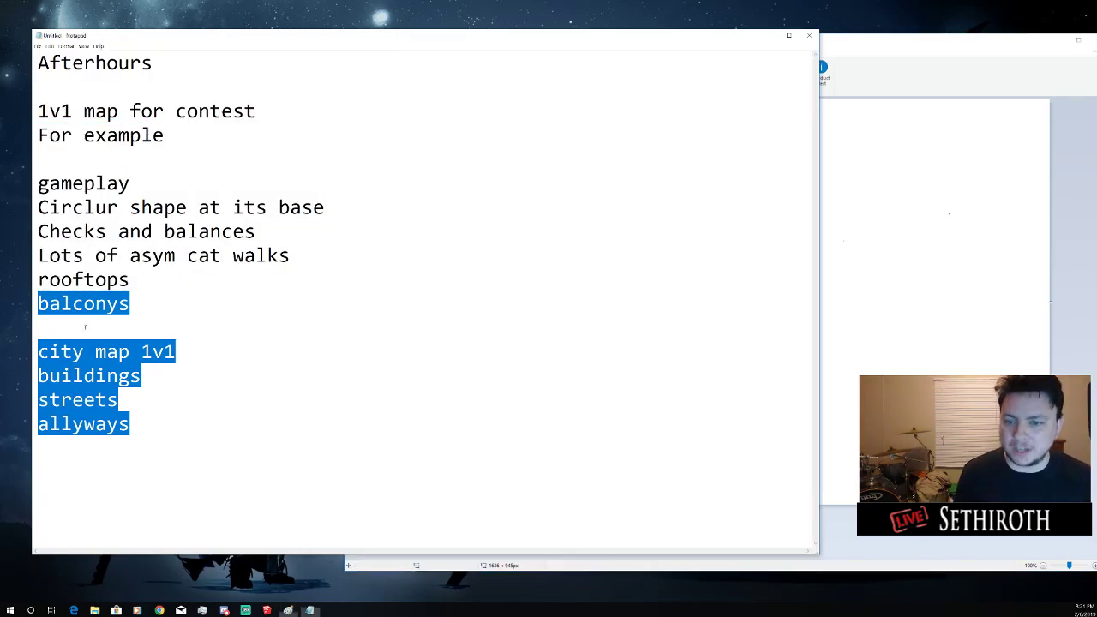
{"action": "left_click_drag", "start_coordinate": [140, 318], "coordinate": [38, 279]}
{"action": "left_click", "coordinate": [143, 292]}
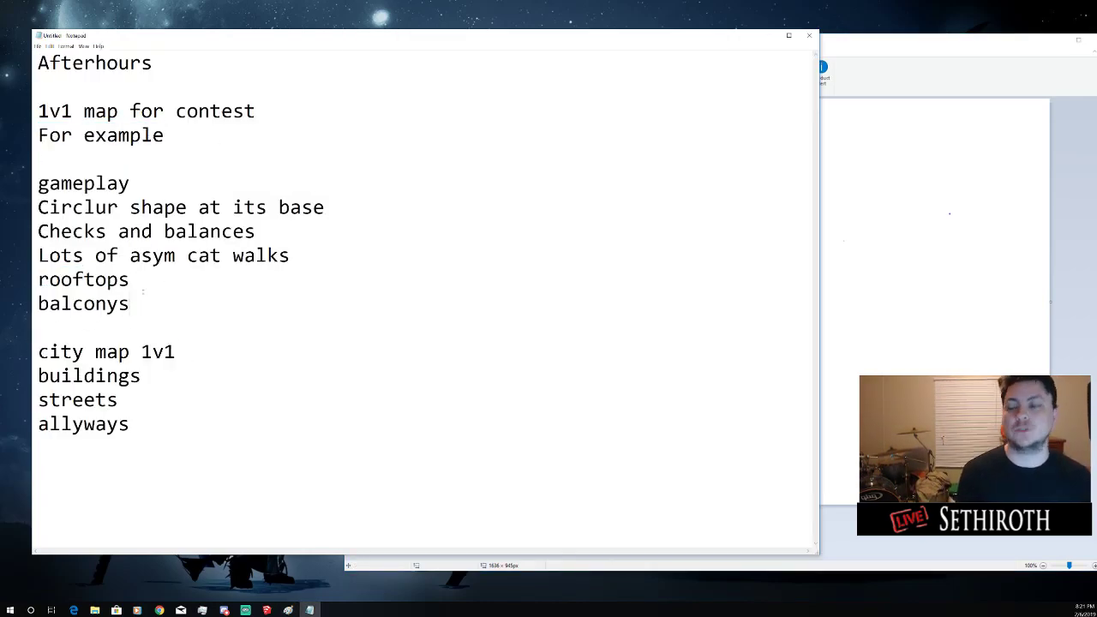
{"action": "left_click_drag", "start_coordinate": [188, 306], "coordinate": [49, 279]}
{"action": "left_click", "coordinate": [117, 400]}
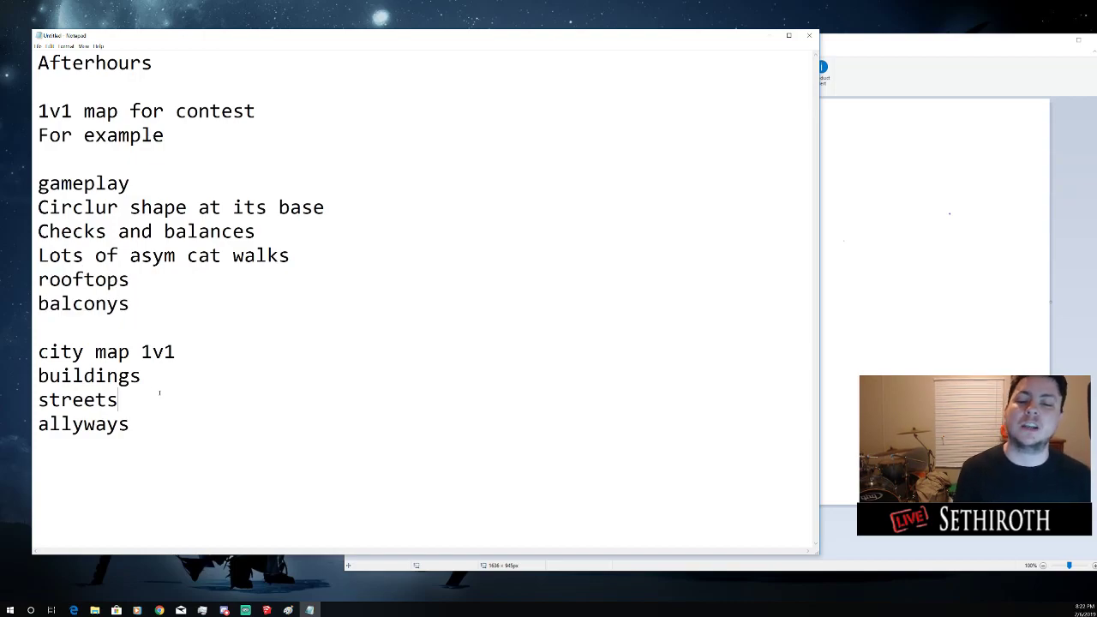
{"action": "left_click_drag", "start_coordinate": [142, 376], "coordinate": [117, 423]}
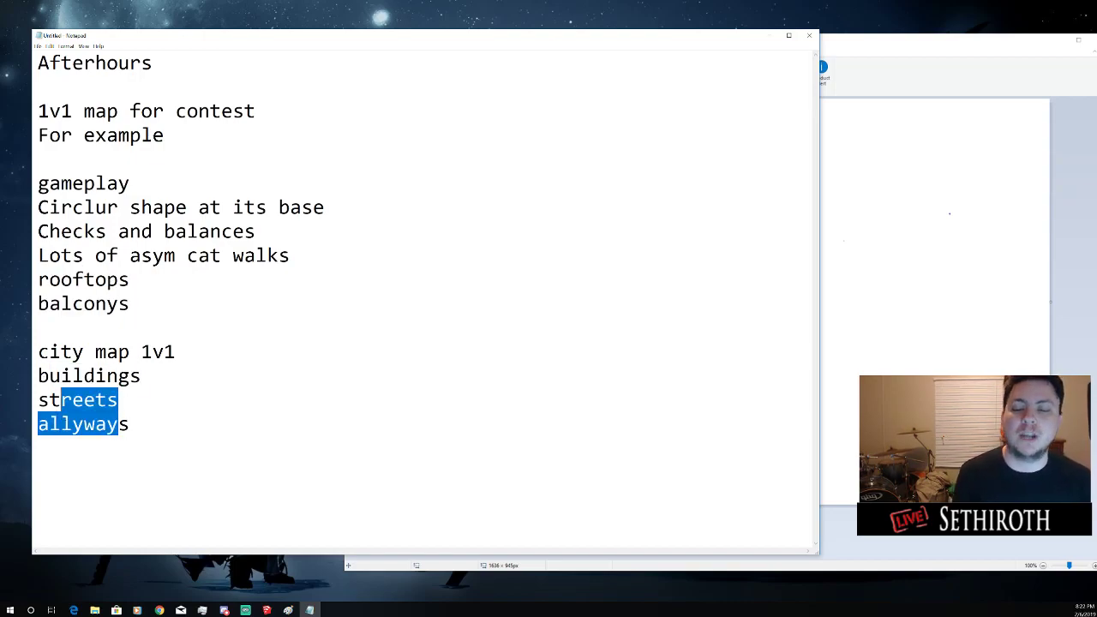
{"action": "left_click", "coordinate": [158, 428]}
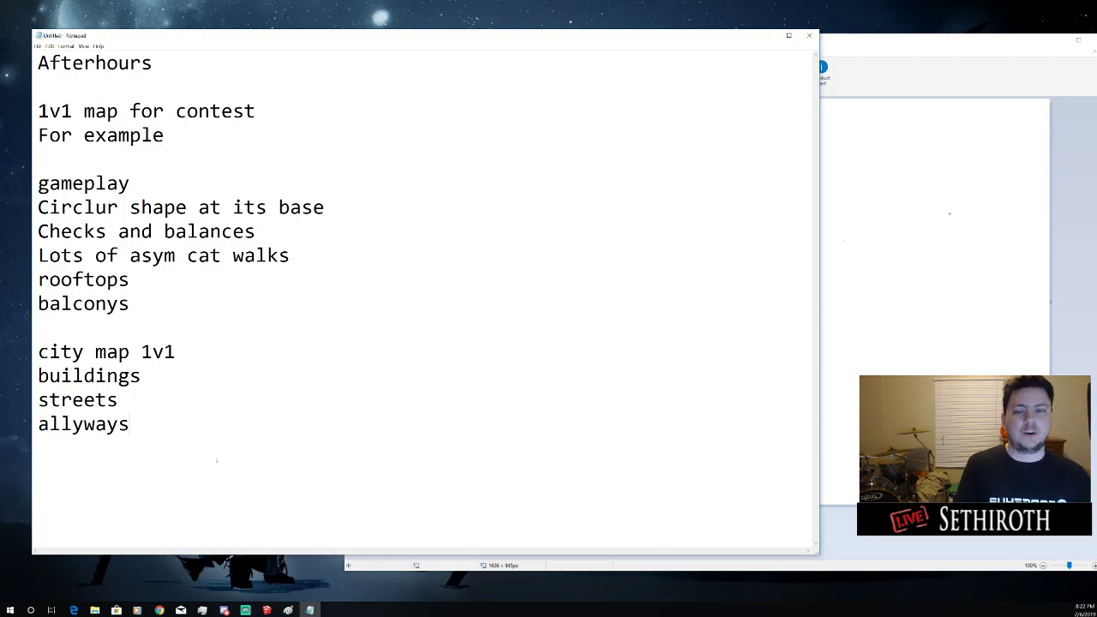
Replace all the notes with the heading "Forunner map" followed by a blank line
{"action": "left_click_drag", "start_coordinate": [217, 461], "coordinate": [33, 39]}
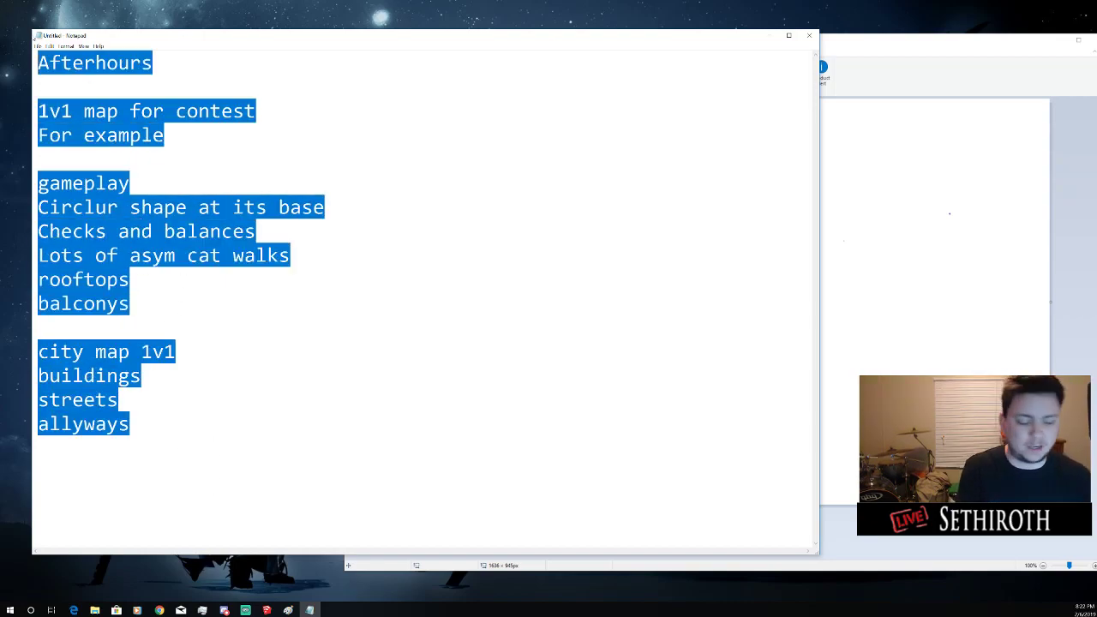
{"action": "key", "text": "BackSpace"}
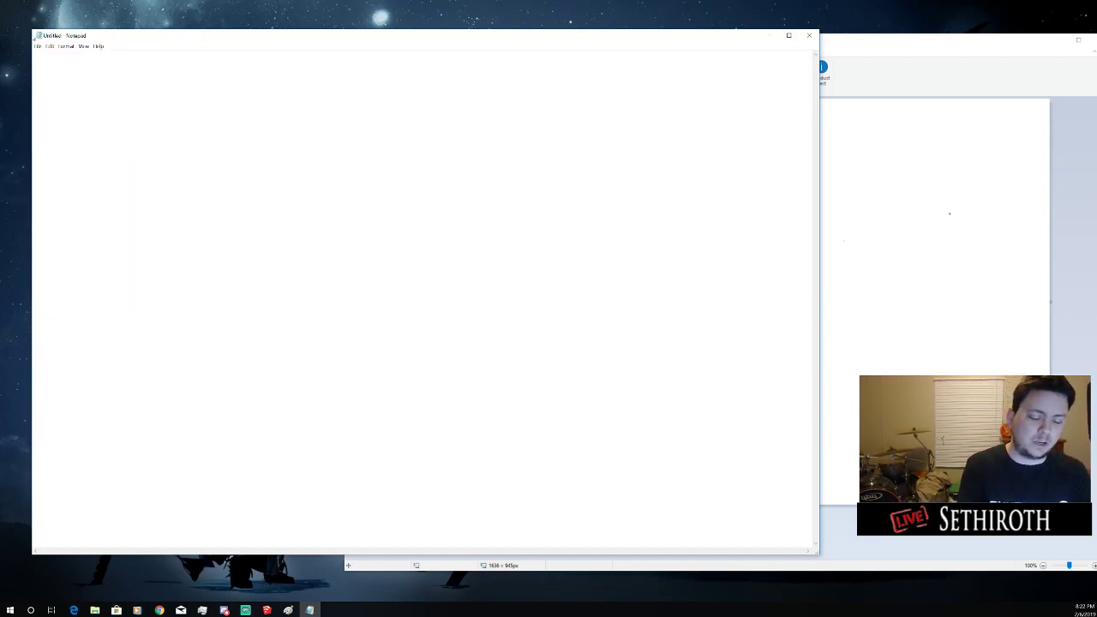
{"action": "type", "text": "Forru"}
{"action": "key", "text": "BackSpace"}
{"action": "key", "text": "BackSpace"}
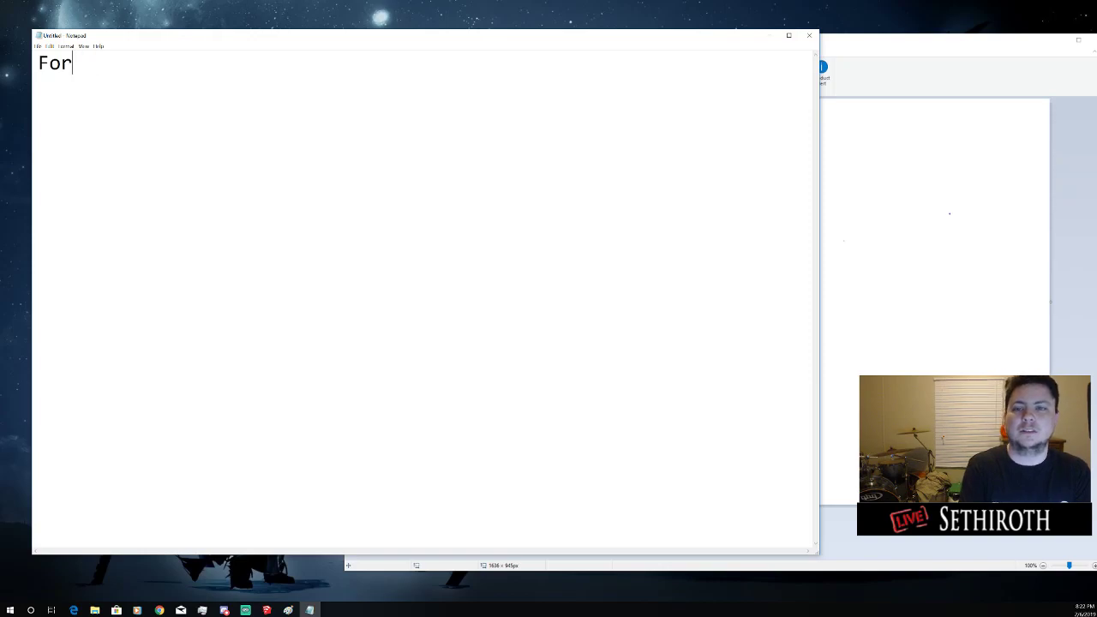
{"action": "type", "text": "y"}
{"action": "key", "text": "BackSpace"}
{"action": "type", "text": "unner ma"}
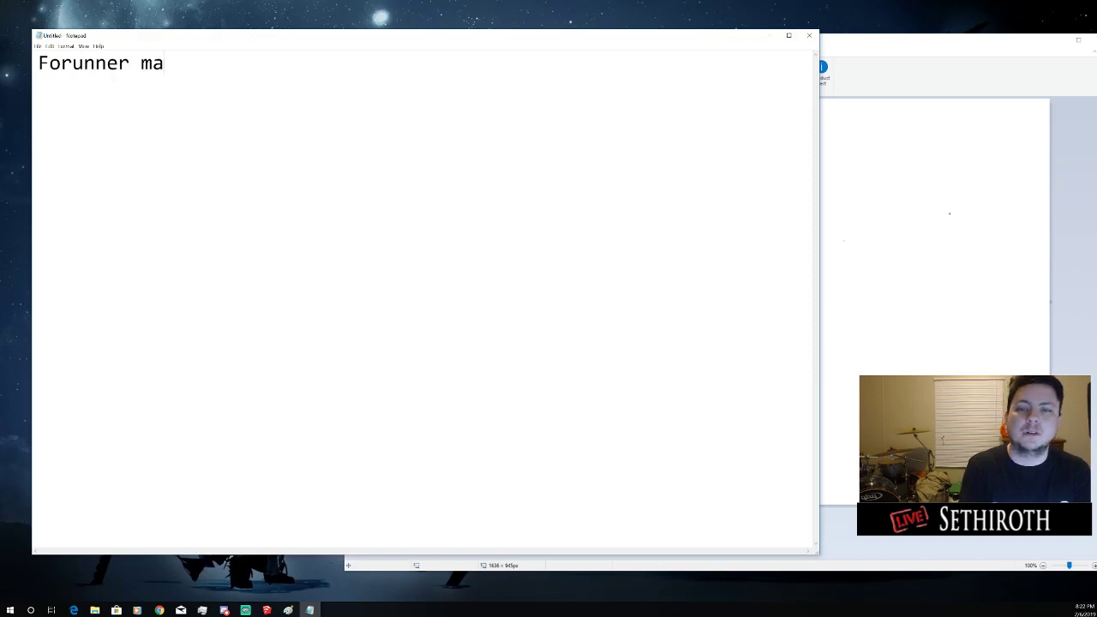
{"action": "type", "text": "p"}
{"action": "key", "text": "Return"}
{"action": "key", "text": "Return"}
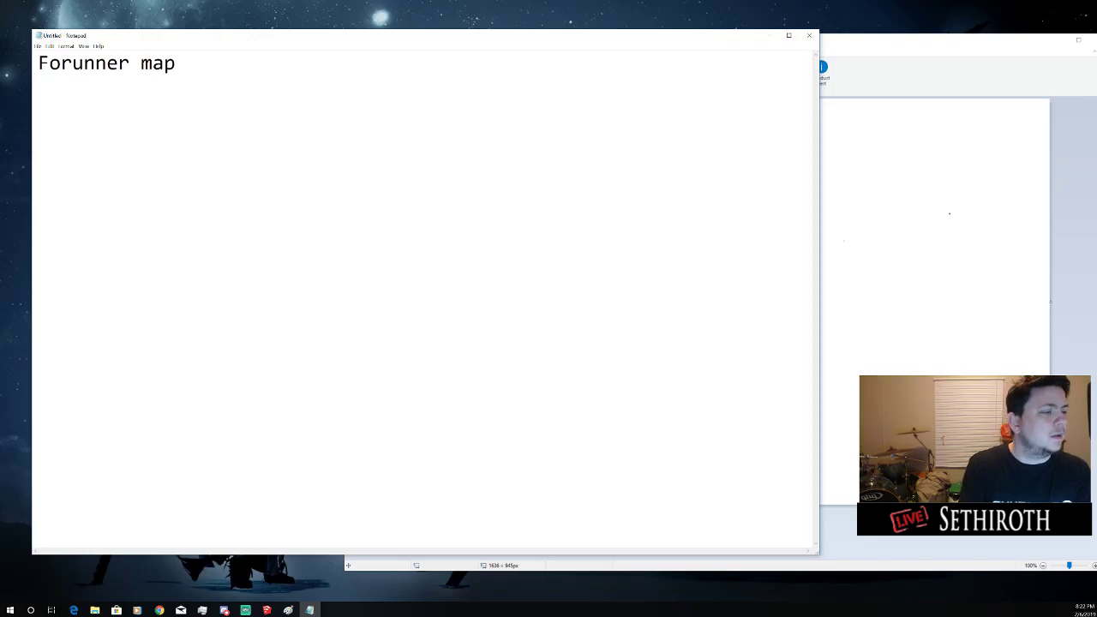
Note "Standalone stucture LARGE", "Rolling hills" and "Maybe cave" below the "Forunner map" heading
{"action": "type", "text": "Stand"}
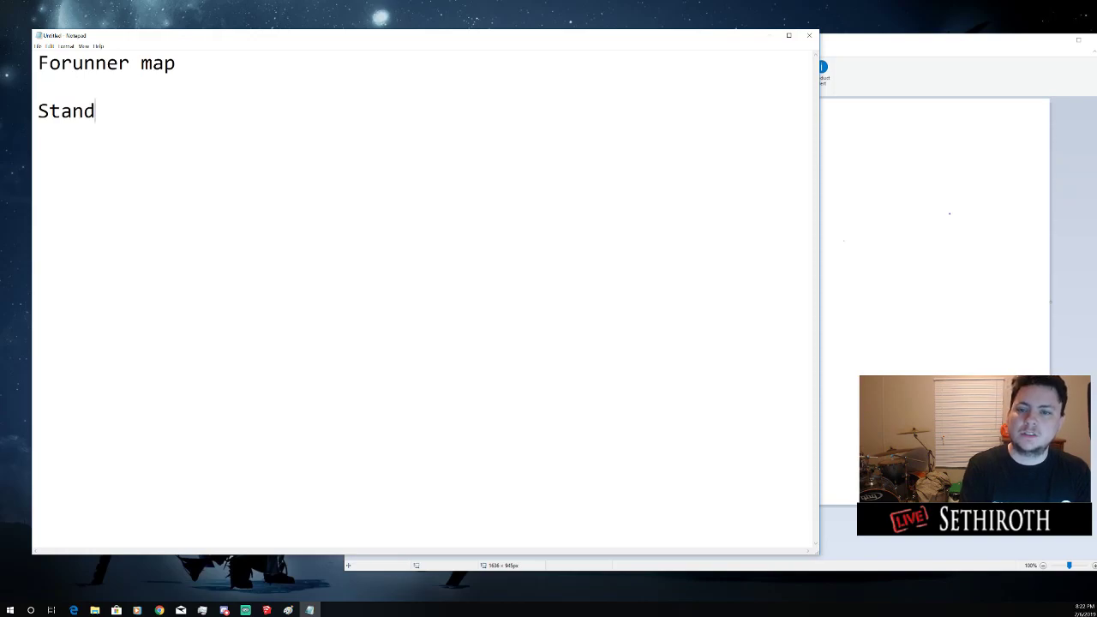
{"action": "type", "text": "alone stu"}
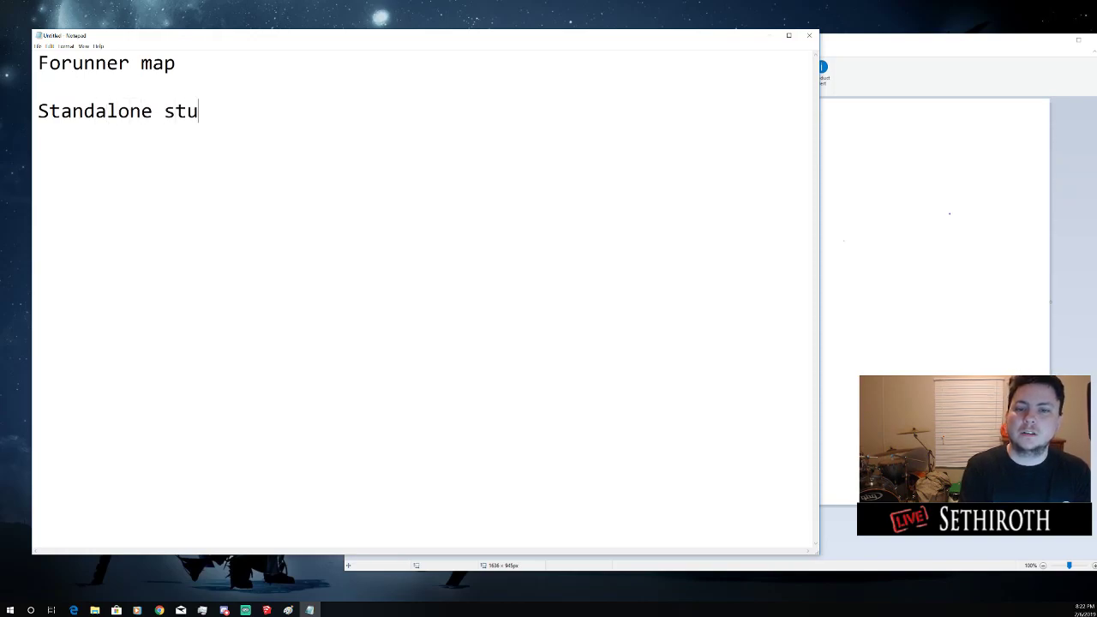
{"action": "type", "text": "cture LARGE"}
{"action": "key", "text": "Return"}
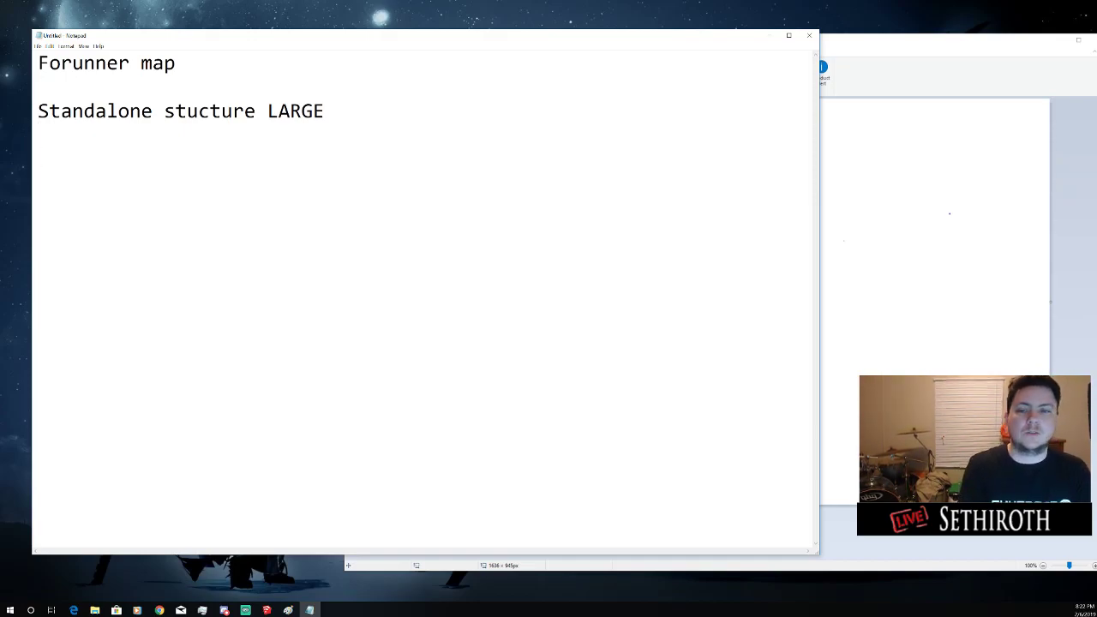
{"action": "type", "text": "Roo"}
{"action": "key", "text": "BackSpace"}
{"action": "type", "text": "lling "}
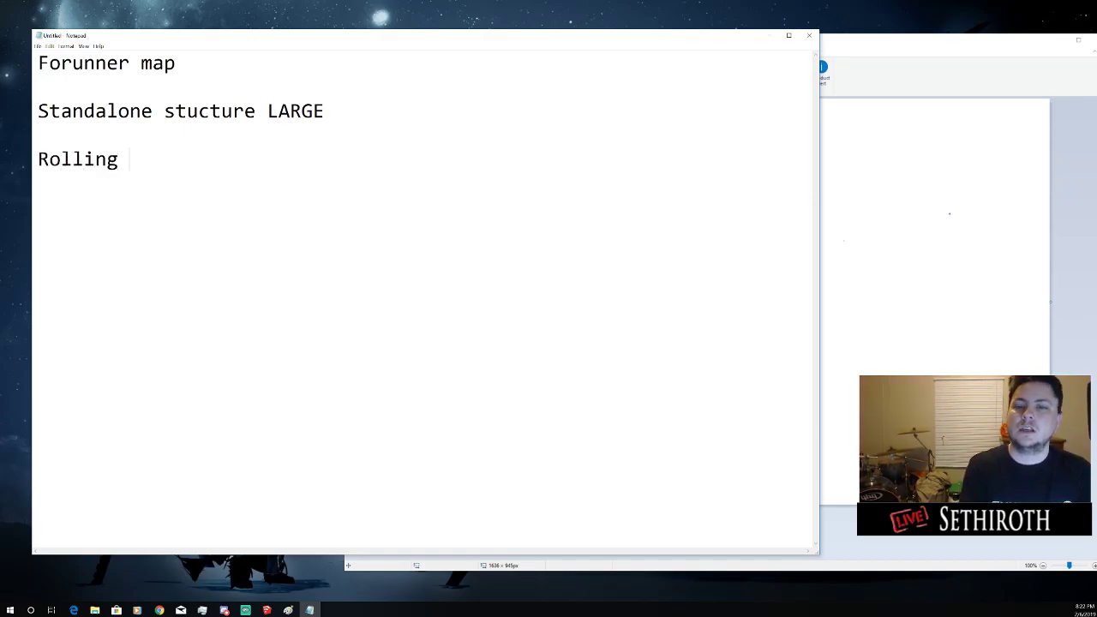
{"action": "type", "text": "hills"}
{"action": "key", "text": "Return"}
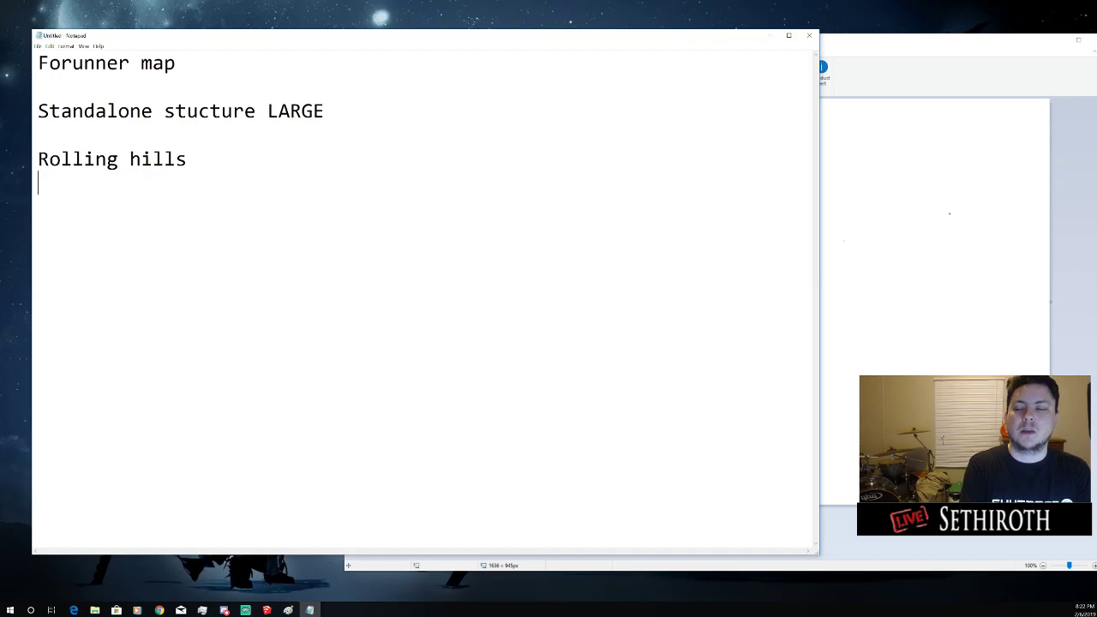
{"action": "type", "text": "Maybe cave"}
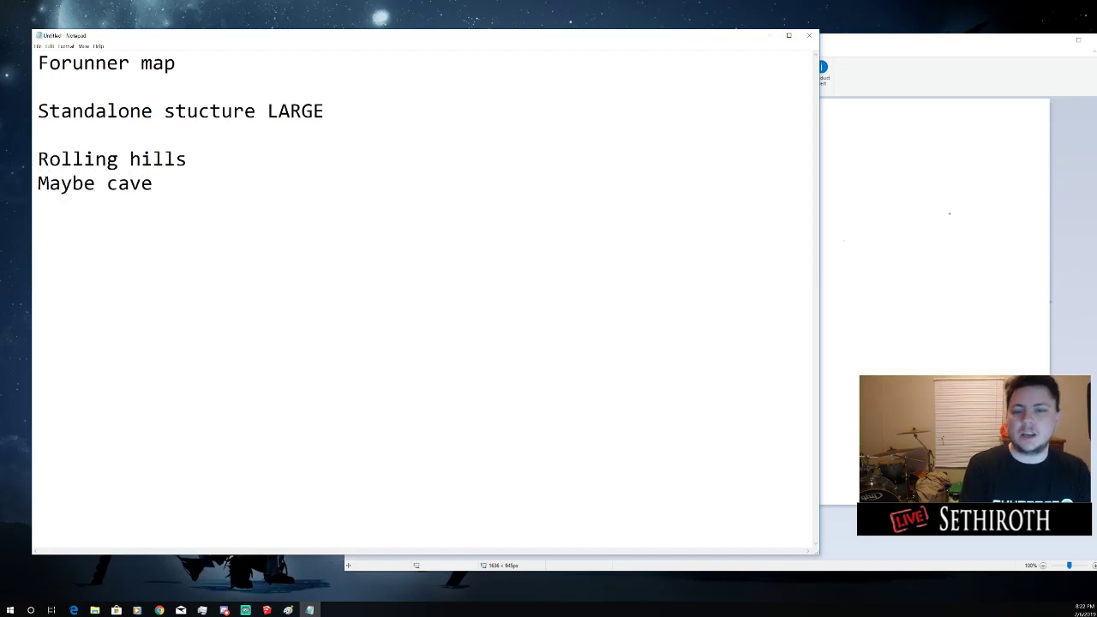
{"action": "key", "text": "Return"}
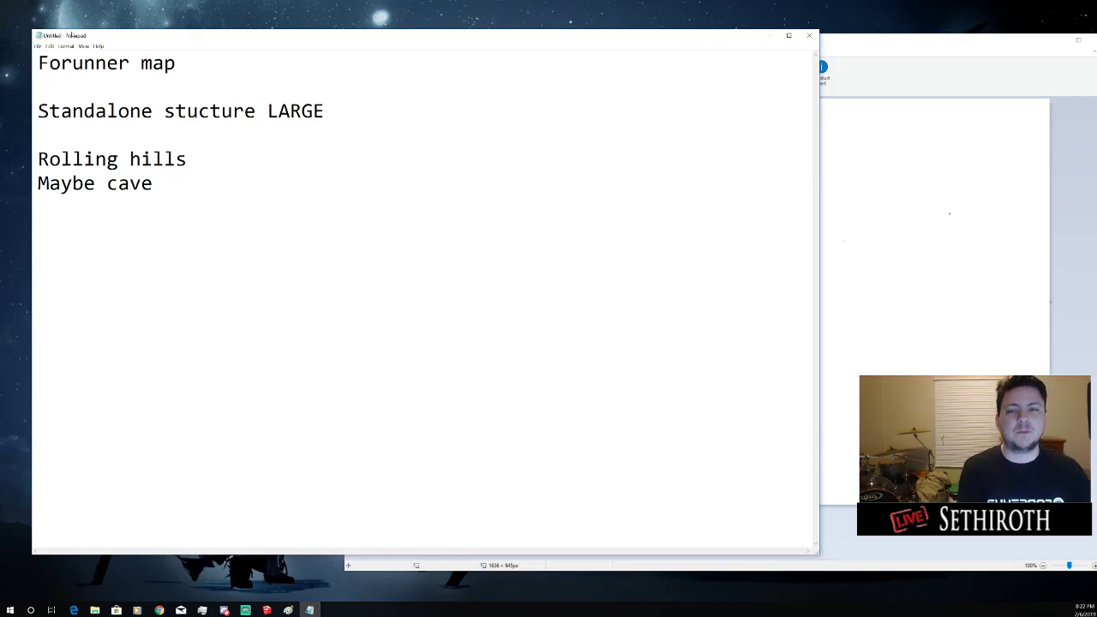
Delete all the "Forunner map" notes and close Notepad without saving
{"action": "key", "text": "ctrl+a"}
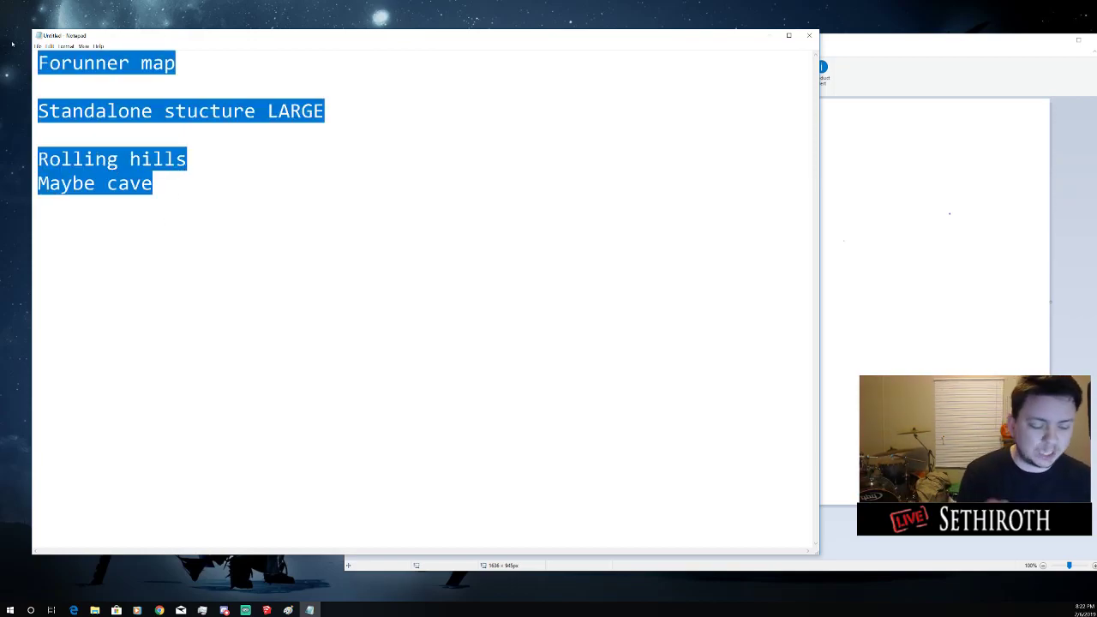
{"action": "key", "text": "BackSpace"}
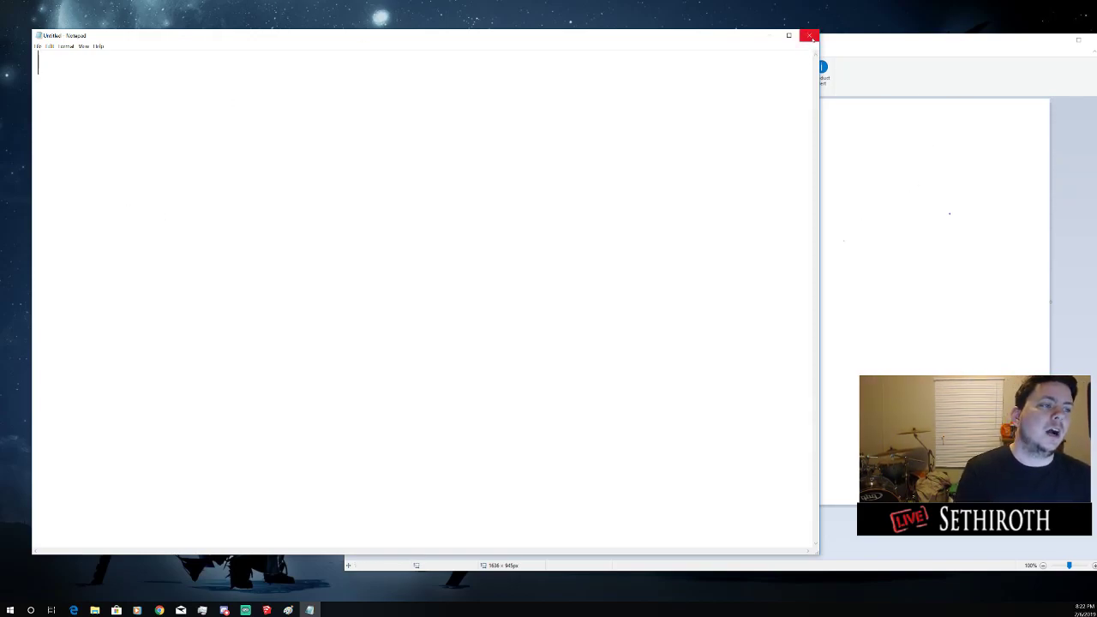
{"action": "left_click", "coordinate": [809, 36]}
{"action": "left_click", "coordinate": [570, 308]}
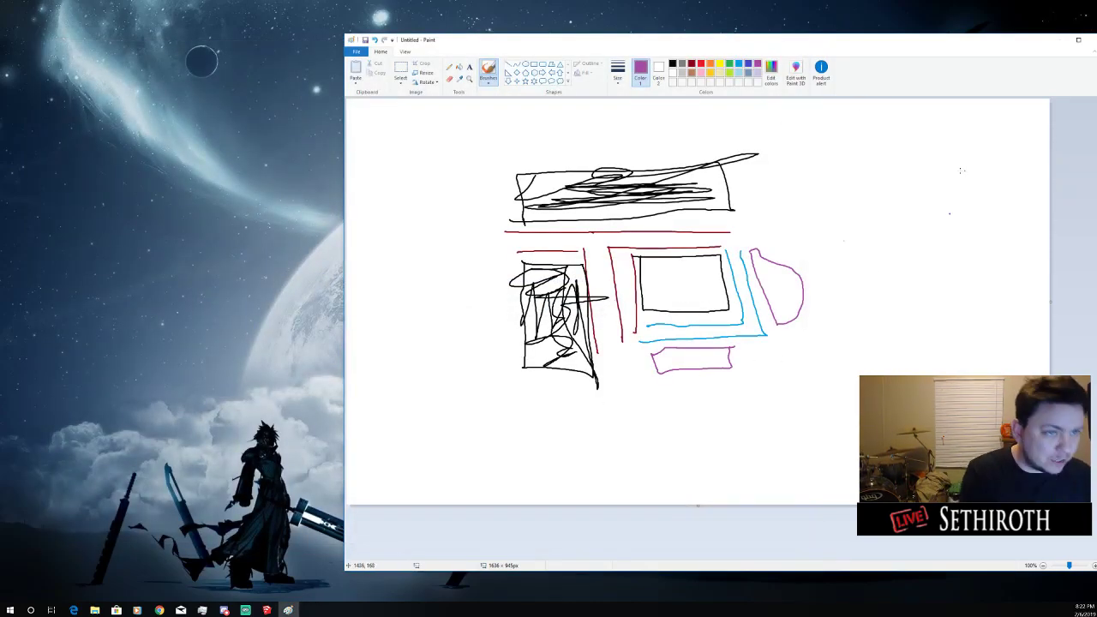
Undo every stroke of the city sketch in Paint and enlarge the blank canvas to about 1663 × 1021 px
{"action": "key", "text": "ctrl+z"}
{"action": "key", "text": "ctrl+z"}
{"action": "key", "text": "ctrl+z"}
{"action": "key", "text": "ctrl+z"}
{"action": "key", "text": "ctrl+z"}
{"action": "key", "text": "ctrl+z"}
{"action": "key", "text": "ctrl+z"}
{"action": "key", "text": "ctrl+z"}
{"action": "key", "text": "ctrl+z"}
{"action": "key", "text": "ctrl+z"}
{"action": "key", "text": "ctrl+z"}
{"action": "key", "text": "ctrl+z"}
{"action": "key", "text": "ctrl+z"}
{"action": "key", "text": "ctrl+z"}
{"action": "key", "text": "ctrl+z"}
{"action": "key", "text": "ctrl+z"}
{"action": "key", "text": "ctrl+z"}
{"action": "key", "text": "ctrl+z"}
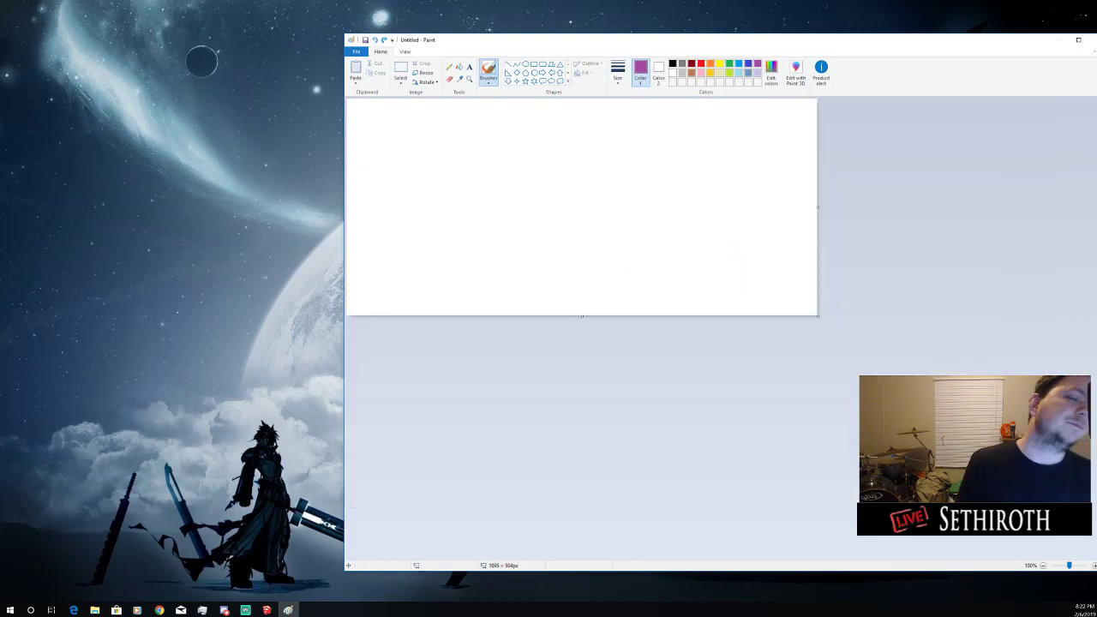
{"action": "left_click_drag", "start_coordinate": [818, 317], "coordinate": [1062, 538]}
{"action": "left_click_drag", "start_coordinate": [889, 49], "coordinate": [771, 22]}
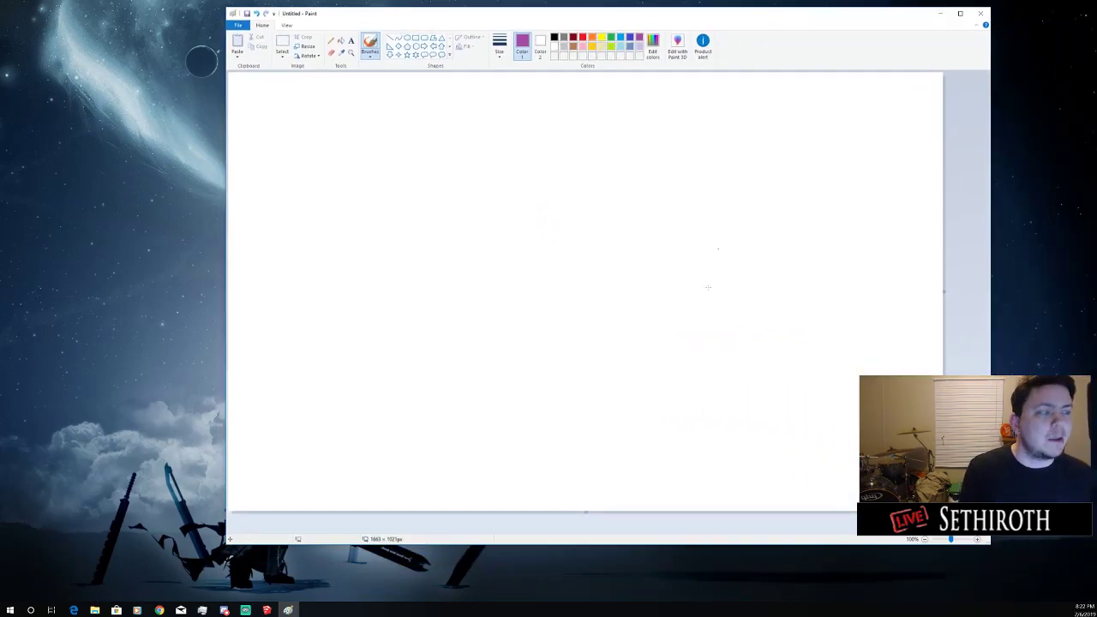
Switch to SketchUp and open the recent DownTOWN model without saving the untitled one
{"action": "left_click", "coordinate": [267, 611]}
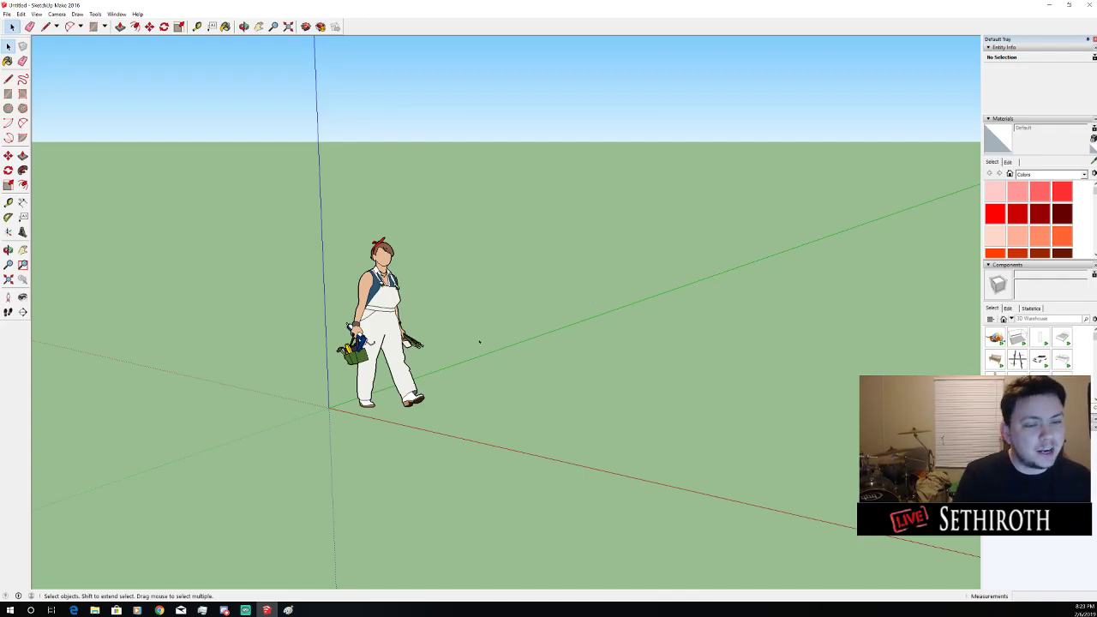
{"action": "left_click", "coordinate": [352, 335]}
{"action": "key", "text": "Delete"}
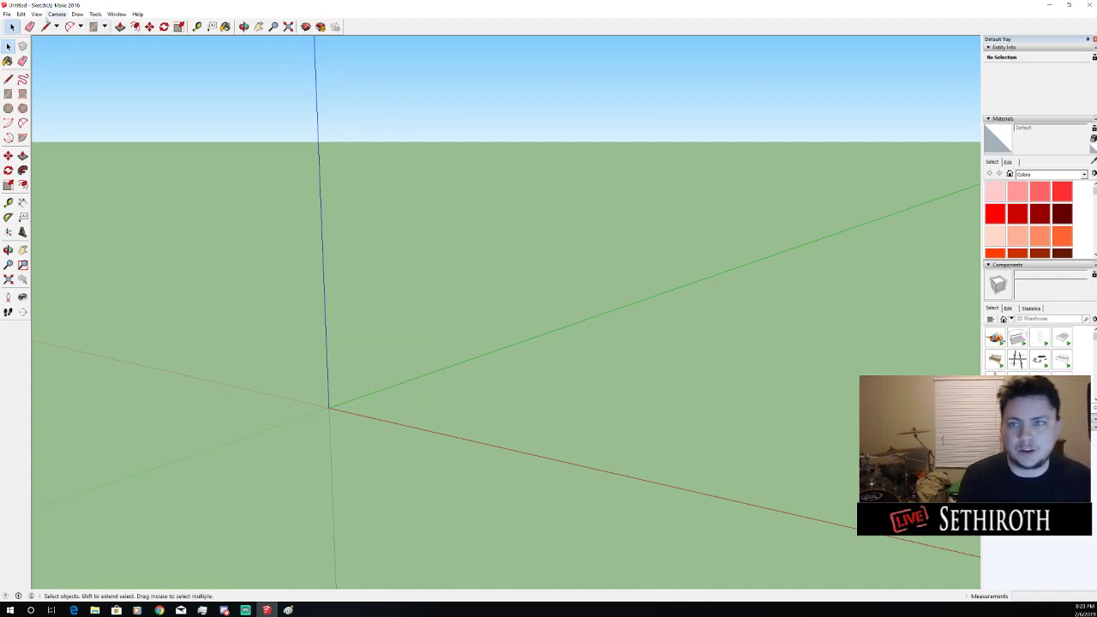
{"action": "left_click", "coordinate": [6, 14]}
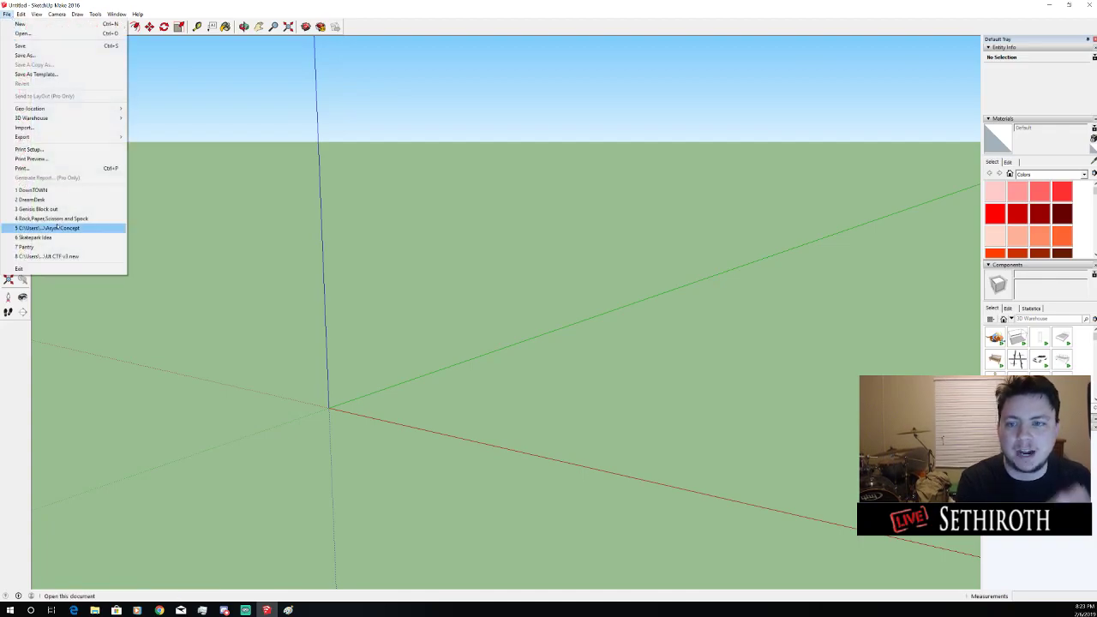
{"action": "left_click", "coordinate": [34, 190]}
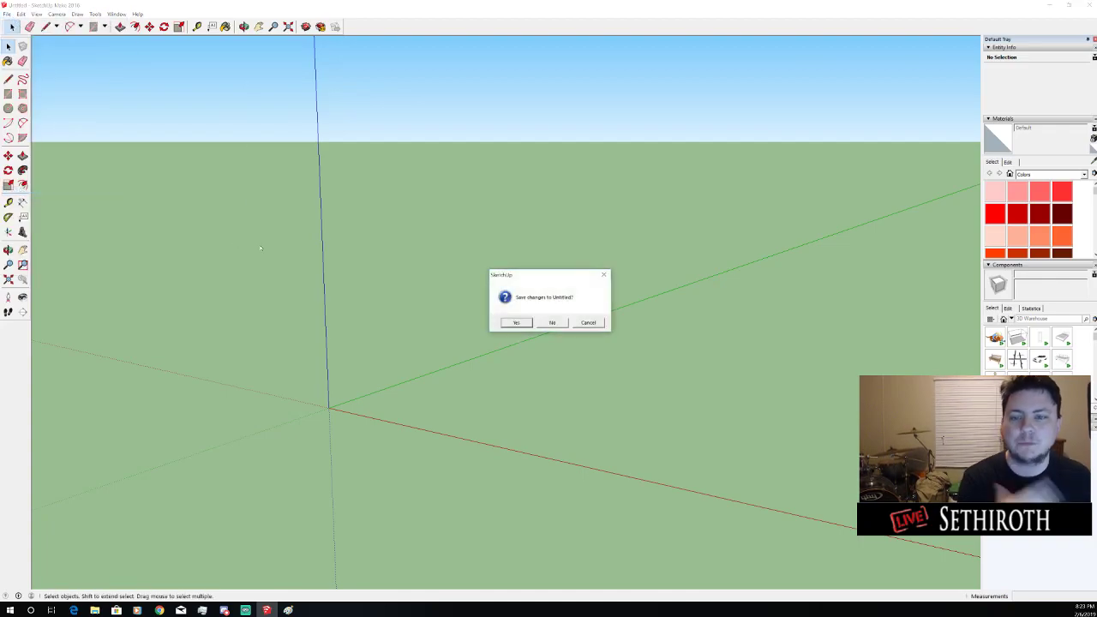
{"action": "left_click", "coordinate": [551, 322]}
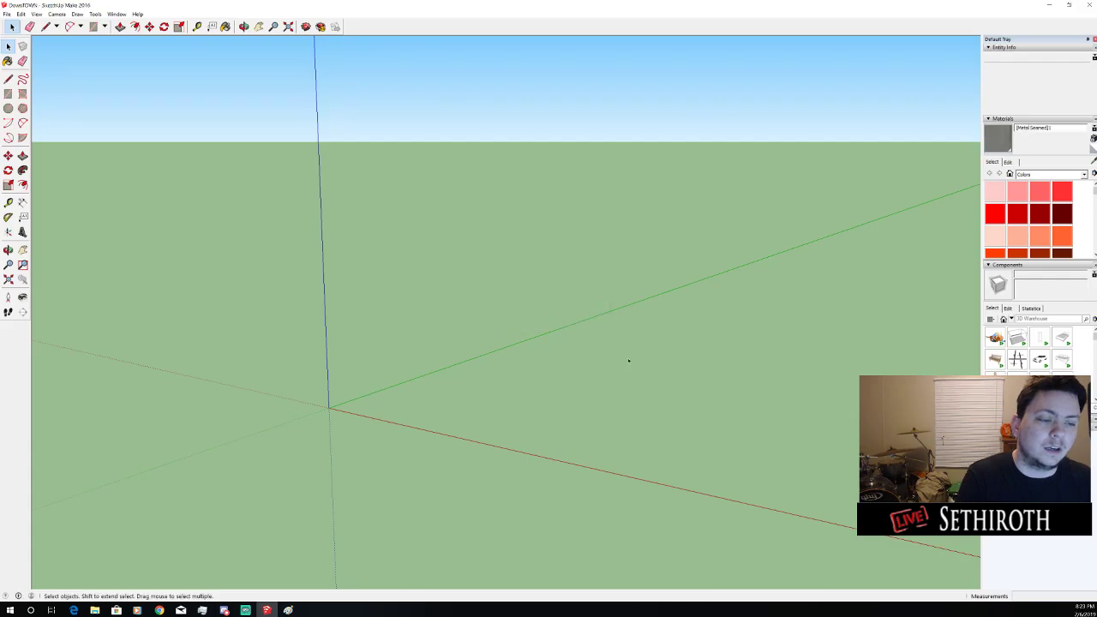
Examine the DownTOWN model's street corner with its orange-topped stands and the walled area inside the central brick building
{"action": "scroll", "coordinate": [561, 278], "scroll_direction": "down", "scroll_amount": 5}
{"action": "scroll", "coordinate": [455, 275], "scroll_direction": "up", "scroll_amount": 5}
{"action": "left_click_drag", "start_coordinate": [451, 270], "coordinate": [588, 127]}
{"action": "scroll", "coordinate": [453, 240], "scroll_direction": "up", "scroll_amount": 4}
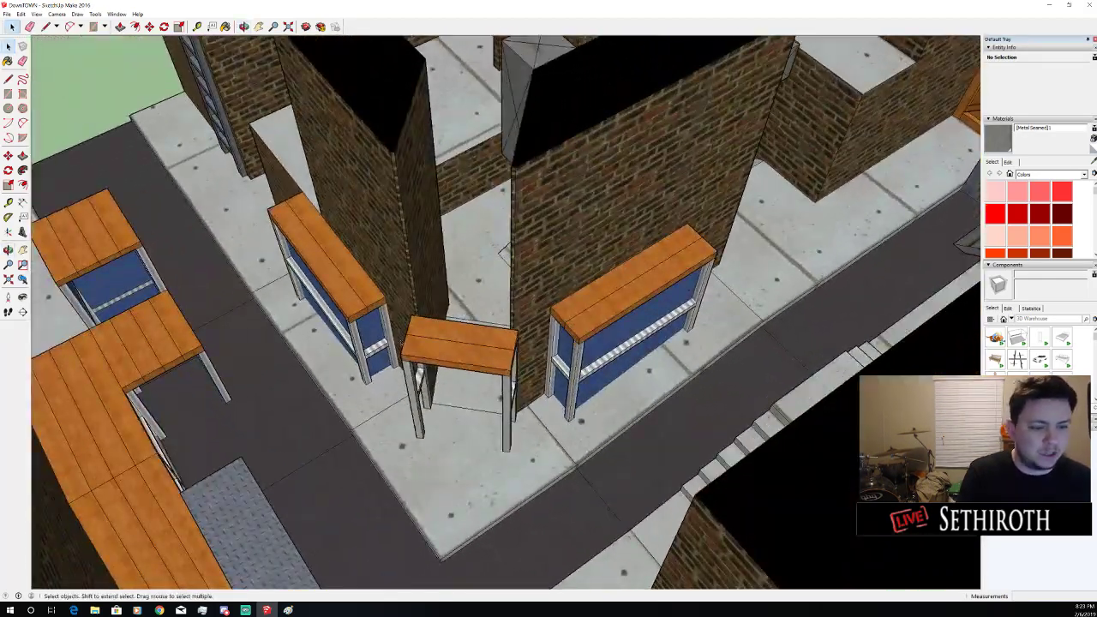
{"action": "scroll", "coordinate": [330, 412], "scroll_direction": "down", "scroll_amount": 2}
{"action": "scroll", "coordinate": [360, 480], "scroll_direction": "up", "scroll_amount": 2}
{"action": "left_click_drag", "start_coordinate": [361, 480], "coordinate": [537, 541]}
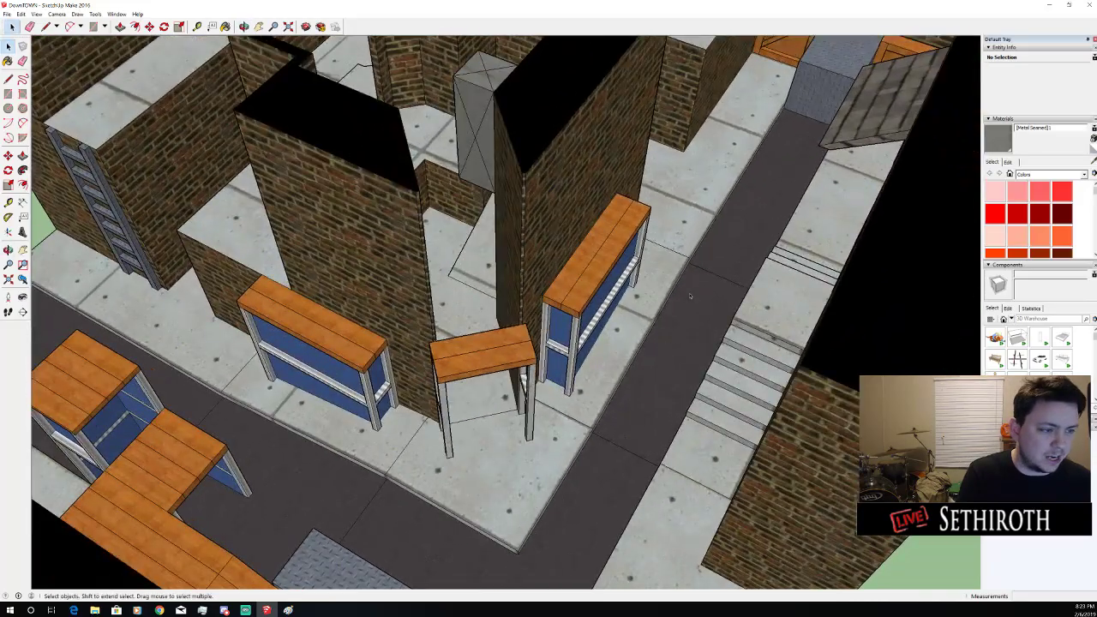
{"action": "left_click_drag", "start_coordinate": [914, 300], "coordinate": [341, 369]}
{"action": "scroll", "coordinate": [463, 326], "scroll_direction": "down", "scroll_amount": 3}
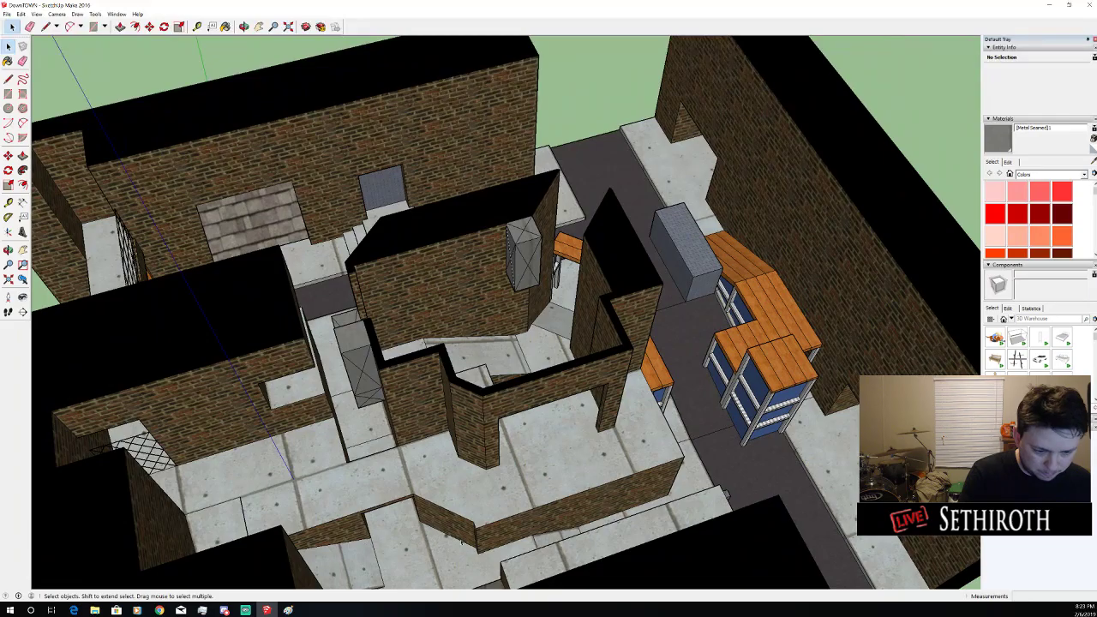
{"action": "left_click_drag", "start_coordinate": [609, 528], "coordinate": [286, 386]}
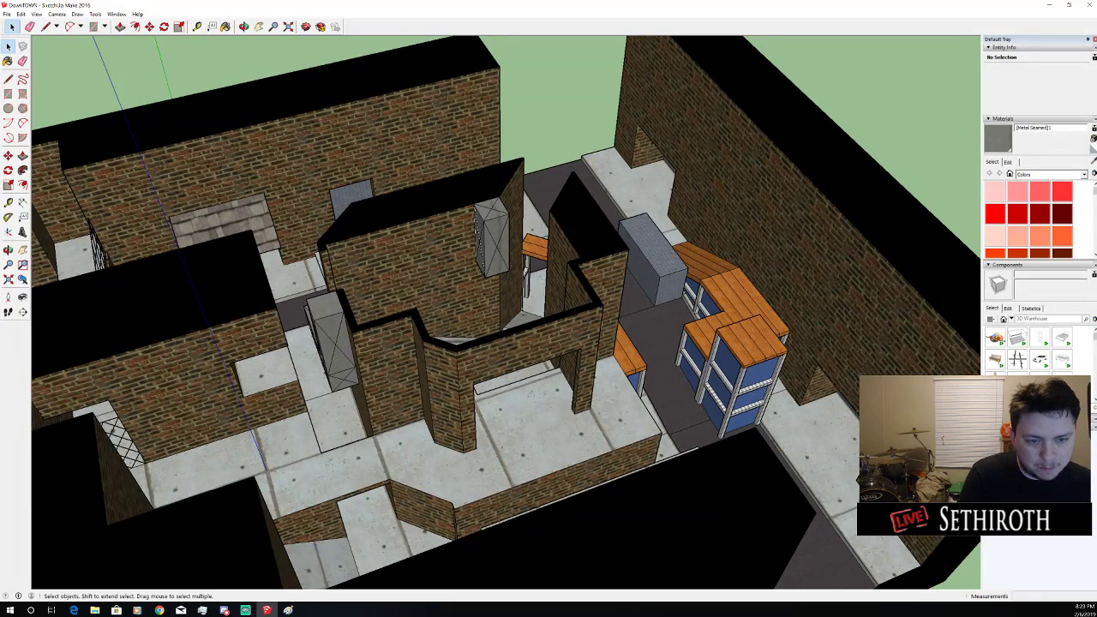
{"action": "left_click_drag", "start_coordinate": [429, 361], "coordinate": [79, 319]}
{"action": "left_click_drag", "start_coordinate": [257, 248], "coordinate": [467, 307]}
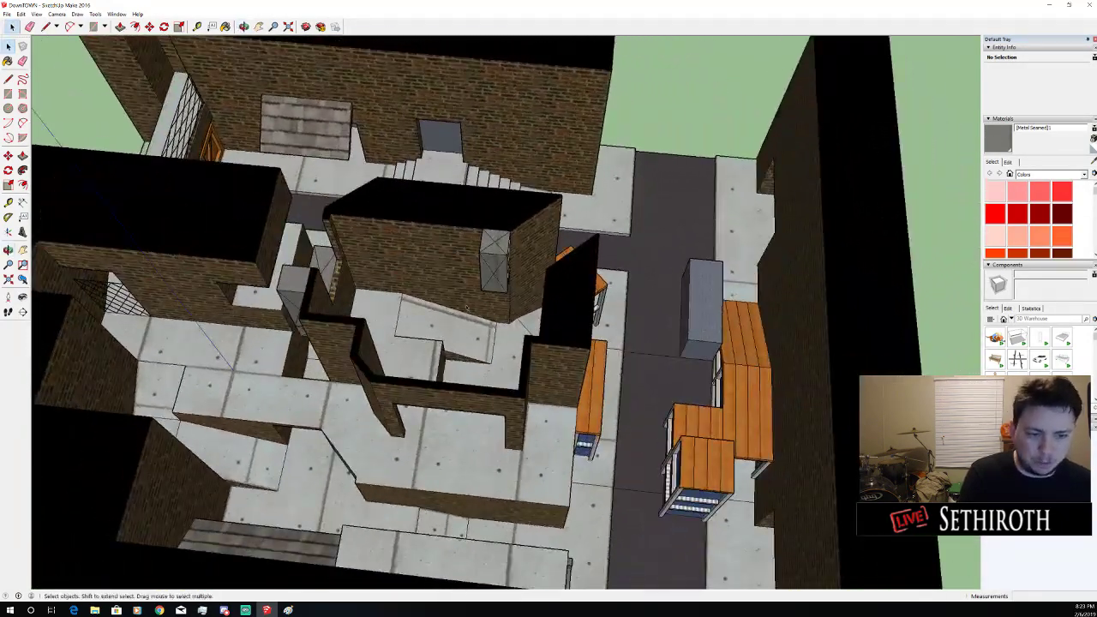
Examine how the streets and outer brick walls surround the central building in the DownTOWN model
{"action": "scroll", "coordinate": [473, 353], "scroll_direction": "down", "scroll_amount": 3}
{"action": "left_click_drag", "start_coordinate": [472, 354], "coordinate": [605, 291]}
{"action": "scroll", "coordinate": [606, 292], "scroll_direction": "up", "scroll_amount": 3}
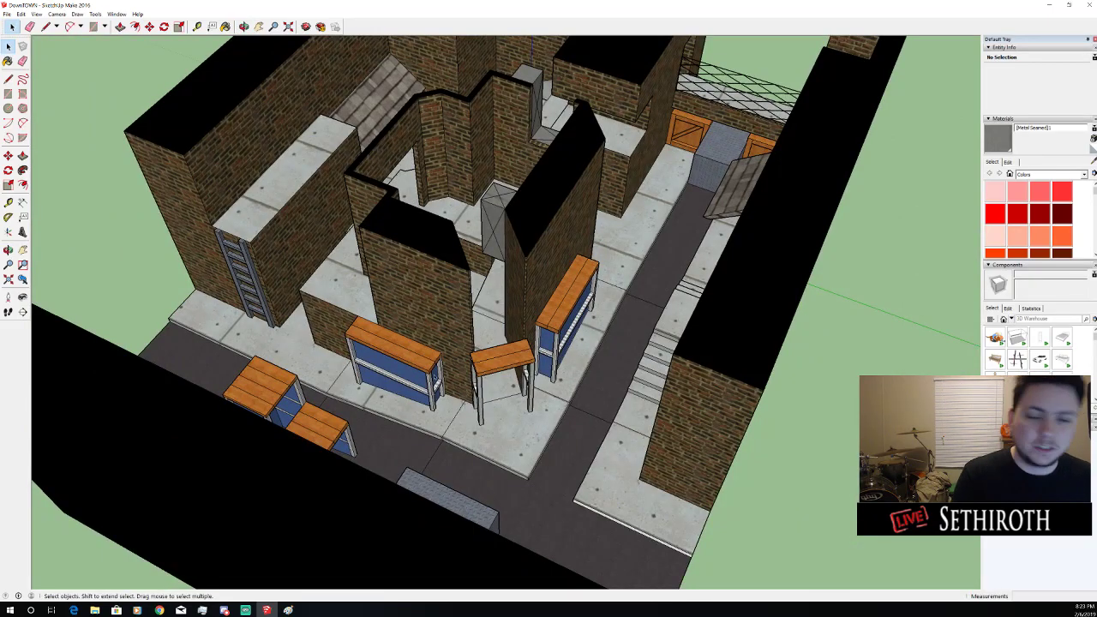
{"action": "scroll", "coordinate": [437, 299], "scroll_direction": "down", "scroll_amount": 3}
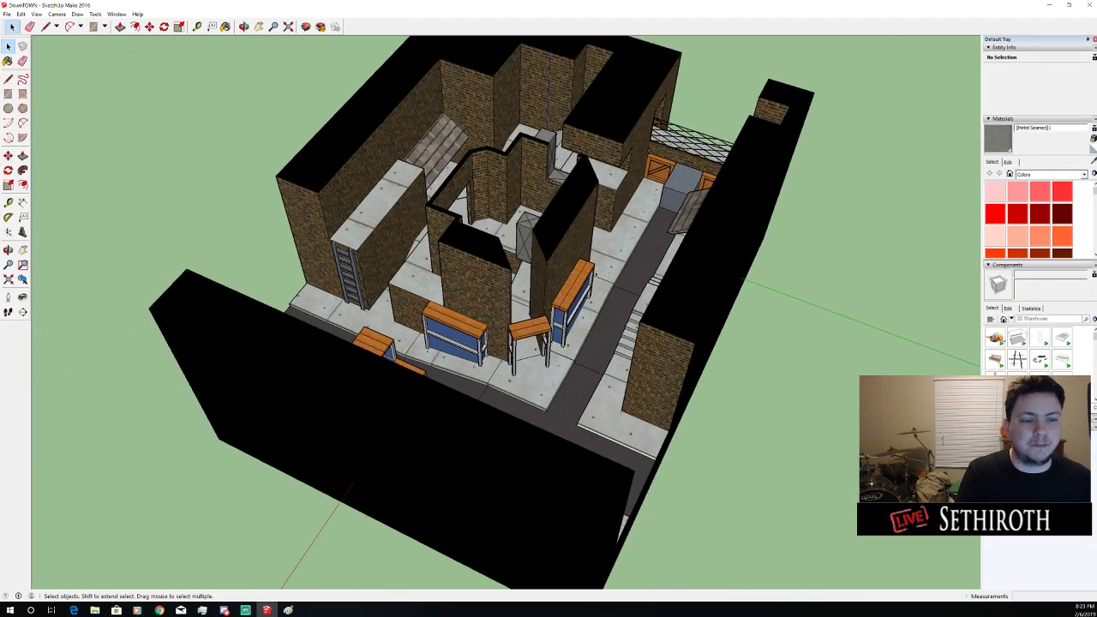
{"action": "scroll", "coordinate": [437, 299], "scroll_direction": "up", "scroll_amount": 4}
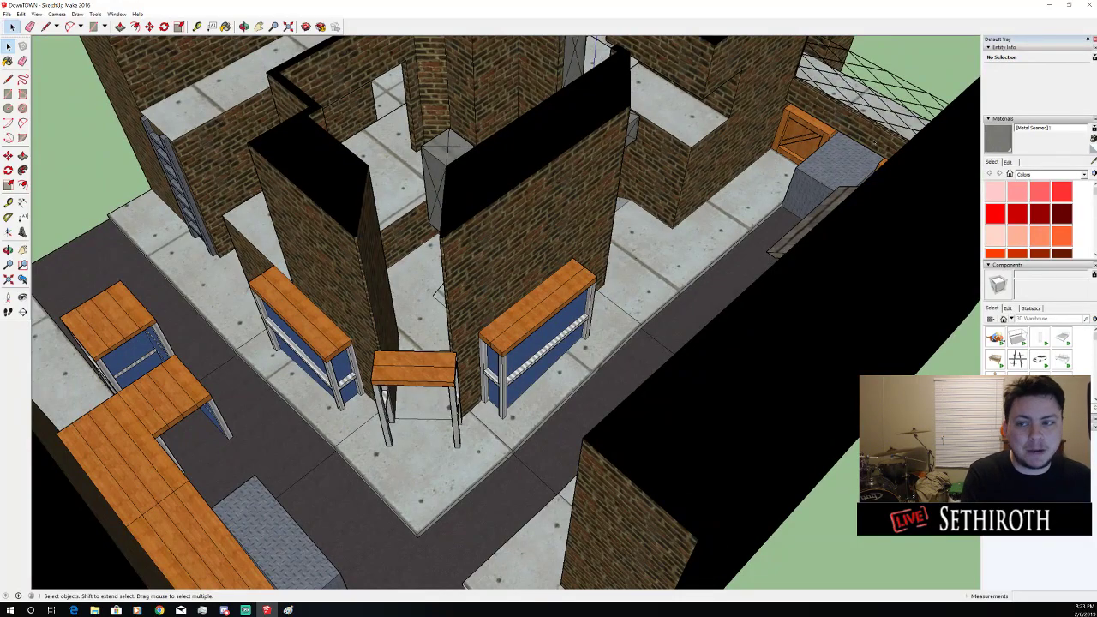
{"action": "scroll", "coordinate": [876, 144], "scroll_direction": "down", "scroll_amount": 3}
{"action": "scroll", "coordinate": [879, 150], "scroll_direction": "up", "scroll_amount": 3}
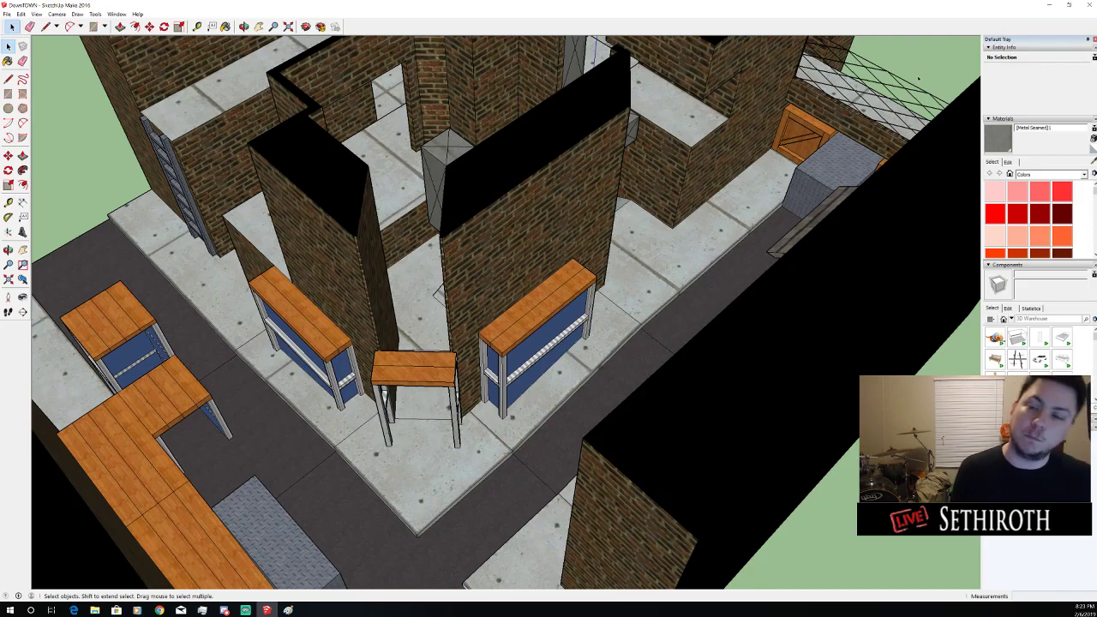
{"action": "scroll", "coordinate": [919, 79], "scroll_direction": "down", "scroll_amount": 3}
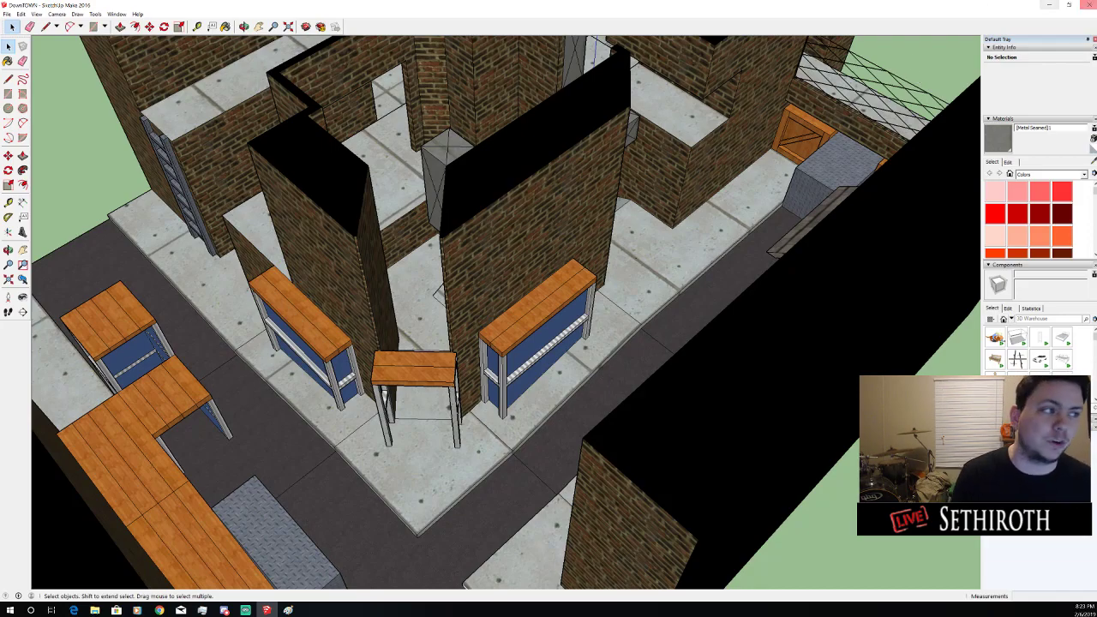
Switch back to Paint and brush a black, roughly square block with a narrow upright rectangle above it
{"action": "left_click", "coordinate": [1069, 5]}
{"action": "left_click", "coordinate": [726, 112]}
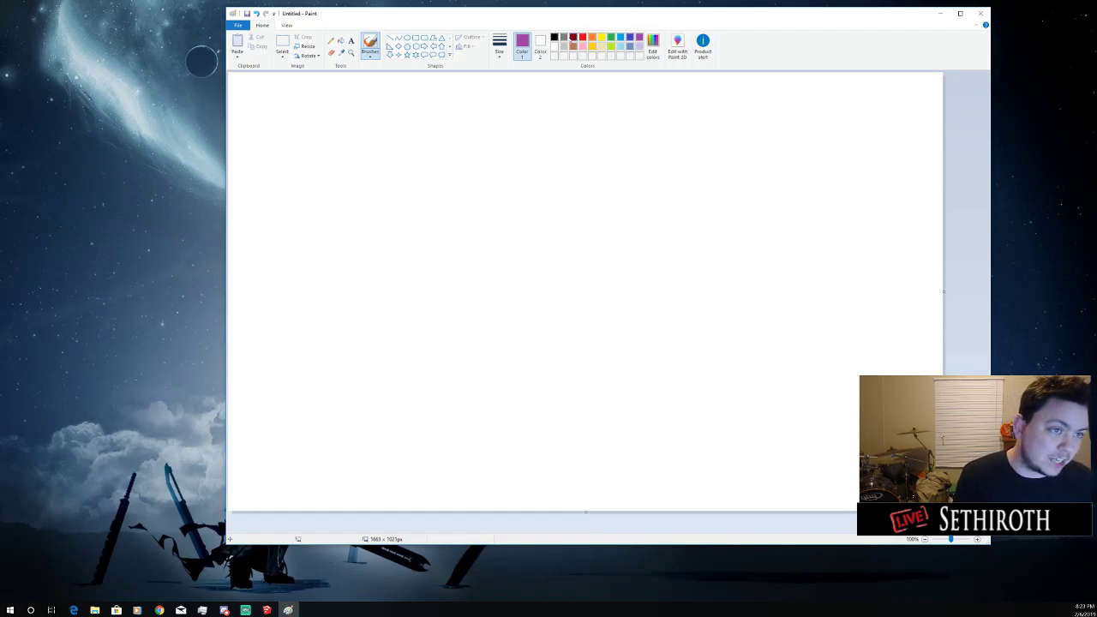
{"action": "left_click", "coordinate": [555, 40]}
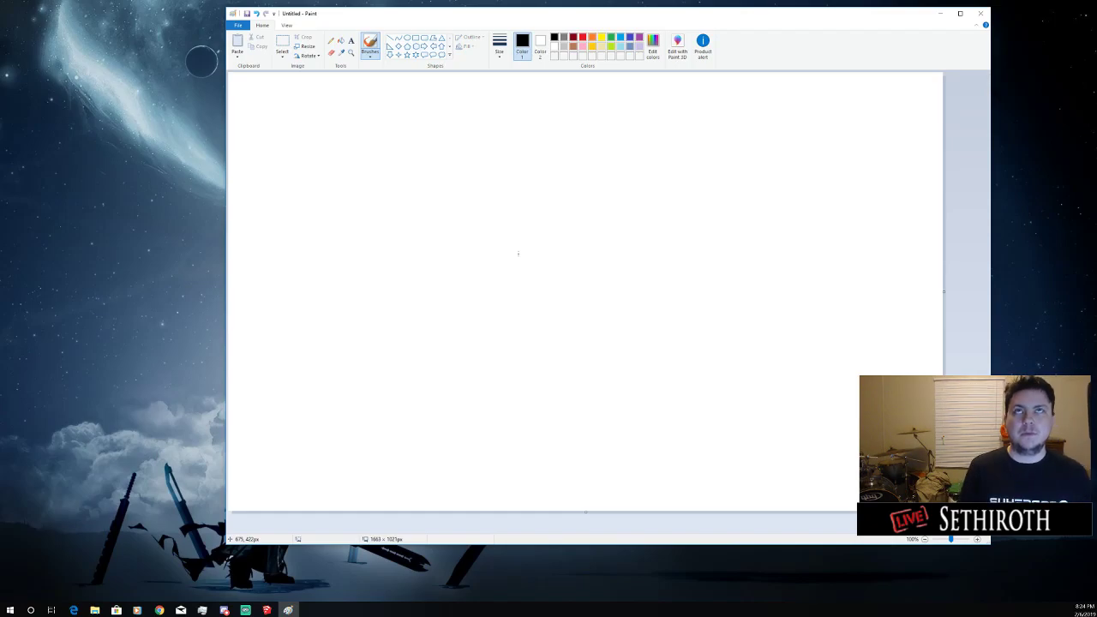
{"action": "mouse_move", "coordinate": [528, 251]}
{"action": "left_mouse_down"}
{"action": "mouse_move", "coordinate": [523, 288]}
{"action": "mouse_move", "coordinate": [590, 290]}
{"action": "mouse_move", "coordinate": [586, 251]}
{"action": "mouse_move", "coordinate": [515, 253]}
{"action": "mouse_move", "coordinate": [571, 240]}
{"action": "mouse_move", "coordinate": [565, 183]}
{"action": "mouse_move", "coordinate": [536, 185]}
{"action": "mouse_move", "coordinate": [542, 246]}
{"action": "left_mouse_up"}
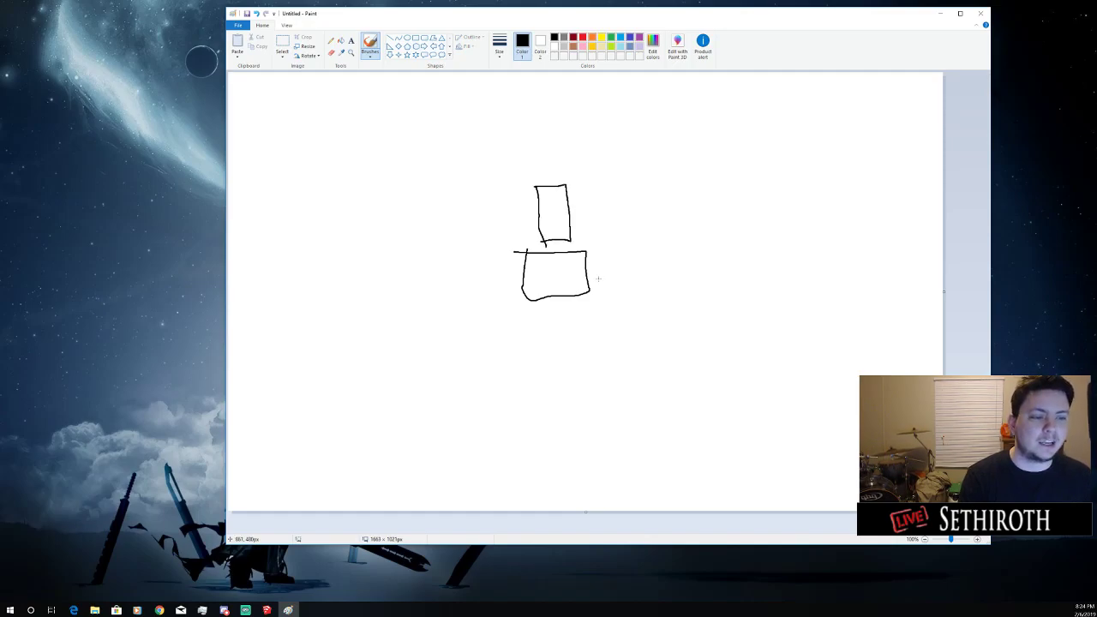
Brush three more black rectangles around the square block: a tall one to its upper right, a wide one below and a small one left
{"action": "mouse_move", "coordinate": [595, 270]}
{"action": "left_mouse_down"}
{"action": "mouse_move", "coordinate": [629, 264]}
{"action": "mouse_move", "coordinate": [618, 180]}
{"action": "mouse_move", "coordinate": [599, 167]}
{"action": "mouse_move", "coordinate": [588, 195]}
{"action": "mouse_move", "coordinate": [591, 274]}
{"action": "left_mouse_up"}
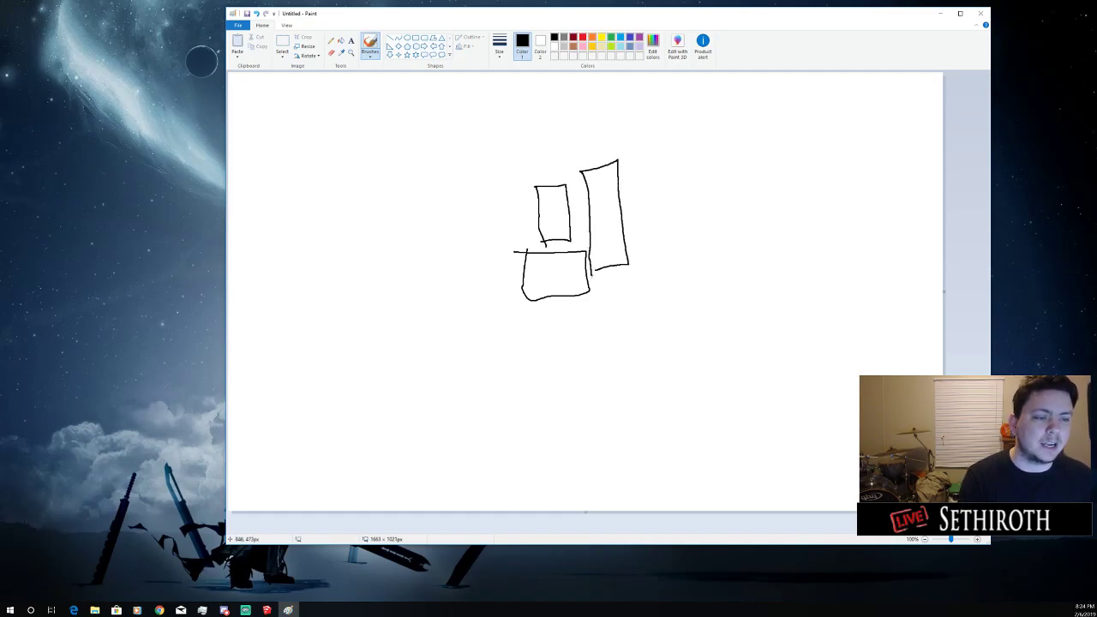
{"action": "key", "text": "ctrl+z"}
{"action": "mouse_move", "coordinate": [603, 181]}
{"action": "left_mouse_down"}
{"action": "mouse_move", "coordinate": [635, 233]}
{"action": "mouse_move", "coordinate": [635, 262]}
{"action": "mouse_move", "coordinate": [597, 265]}
{"action": "mouse_move", "coordinate": [603, 182]}
{"action": "left_mouse_up"}
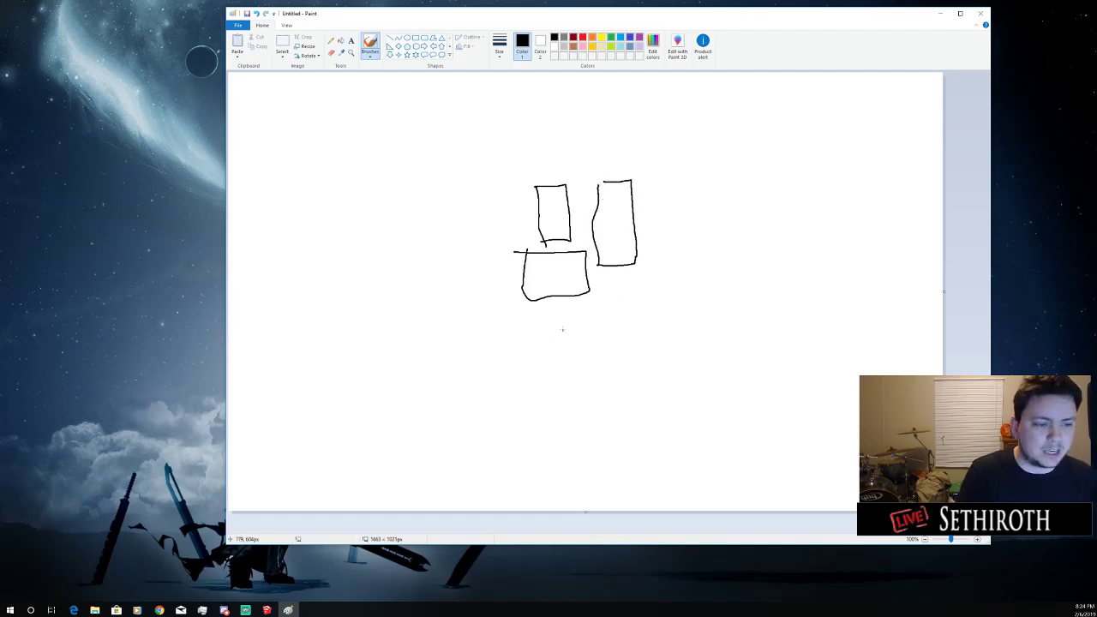
{"action": "mouse_move", "coordinate": [531, 310]}
{"action": "left_mouse_down"}
{"action": "mouse_move", "coordinate": [534, 338]}
{"action": "mouse_move", "coordinate": [610, 334]}
{"action": "mouse_move", "coordinate": [625, 320]}
{"action": "mouse_move", "coordinate": [615, 309]}
{"action": "mouse_move", "coordinate": [536, 312]}
{"action": "left_mouse_up"}
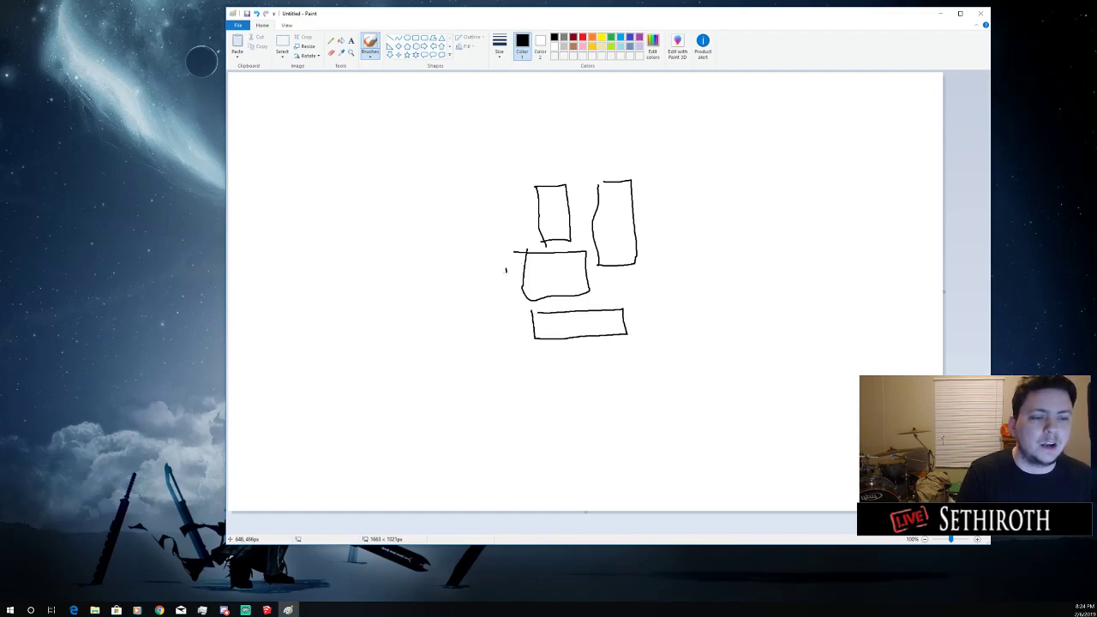
{"action": "mouse_move", "coordinate": [506, 271]}
{"action": "left_mouse_down"}
{"action": "mouse_move", "coordinate": [459, 290]}
{"action": "mouse_move", "coordinate": [459, 271]}
{"action": "mouse_move", "coordinate": [512, 269]}
{"action": "left_mouse_up"}
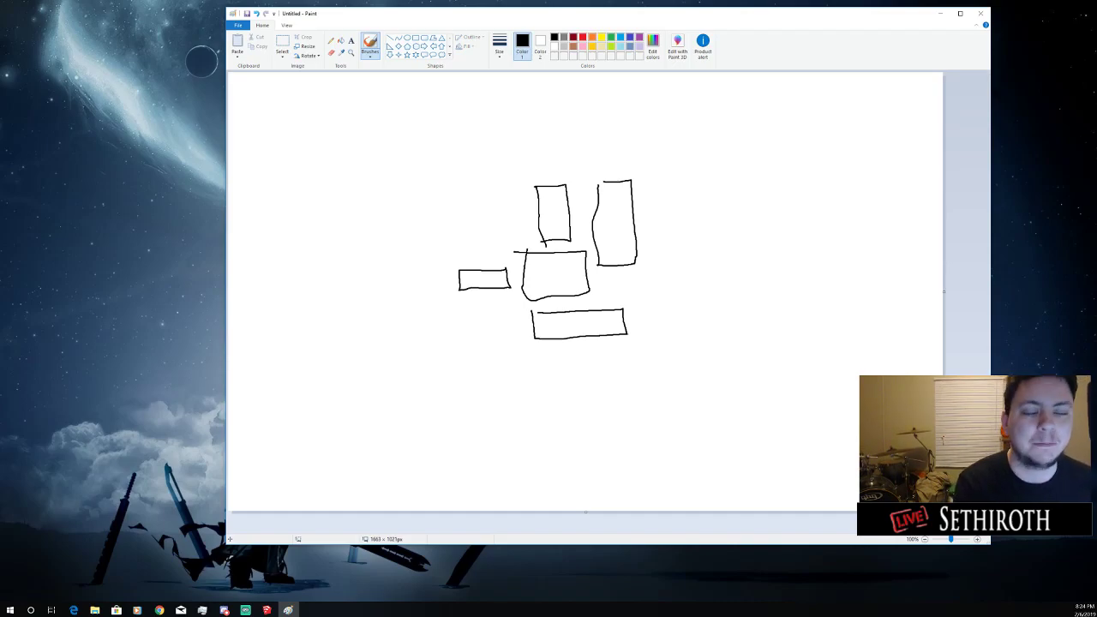
{"action": "mouse_move", "coordinate": [619, 128]}
{"action": "left_mouse_down"}
{"action": "mouse_move", "coordinate": [589, 126]}
{"action": "mouse_move", "coordinate": [631, 189]}
{"action": "mouse_move", "coordinate": [616, 180]}
{"action": "left_mouse_up"}
{"action": "key", "text": "ctrl+z"}
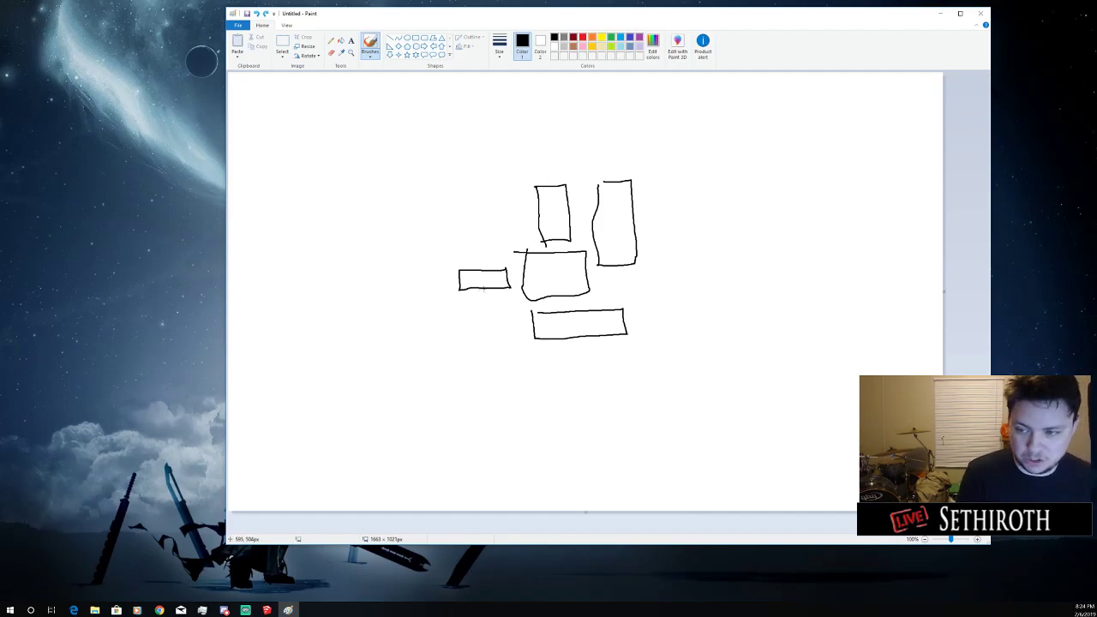
Brush double-line passages linking the left block to the square and lower blocks, and the two upper blocks to the square and each other
{"action": "mouse_move", "coordinate": [485, 290]}
{"action": "left_mouse_down"}
{"action": "mouse_move", "coordinate": [486, 315]}
{"action": "mouse_move", "coordinate": [535, 320]}
{"action": "mouse_move", "coordinate": [501, 331]}
{"action": "mouse_move", "coordinate": [480, 332]}
{"action": "mouse_move", "coordinate": [478, 290]}
{"action": "mouse_move", "coordinate": [524, 276]}
{"action": "mouse_move", "coordinate": [511, 283]}
{"action": "left_mouse_up"}
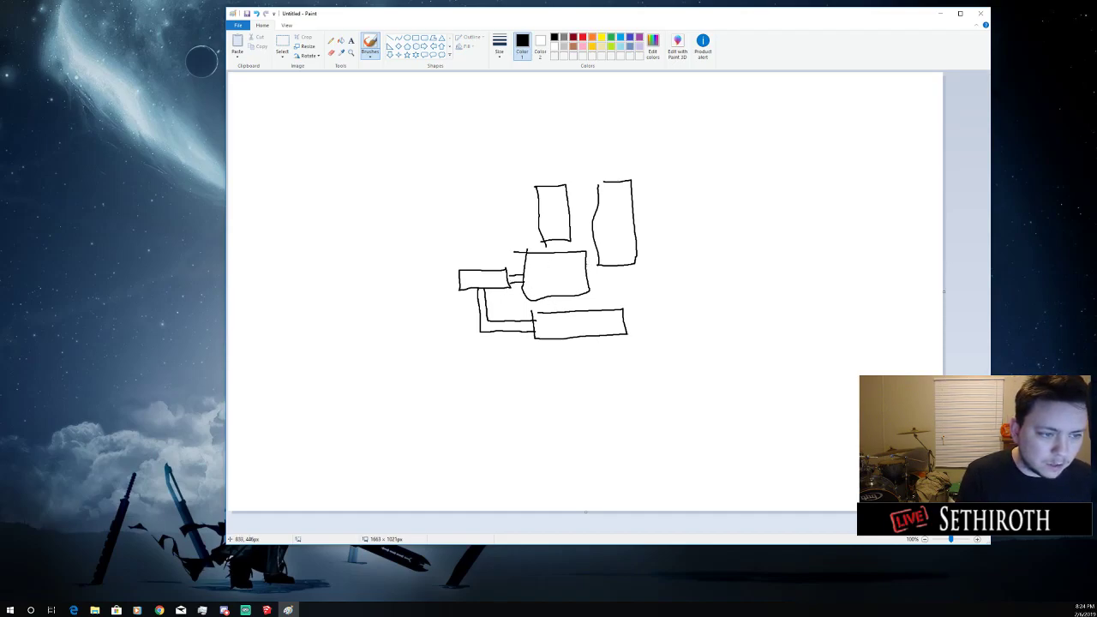
{"action": "mouse_move", "coordinate": [588, 264]}
{"action": "left_mouse_down"}
{"action": "mouse_move", "coordinate": [601, 259]}
{"action": "mouse_move", "coordinate": [586, 254]}
{"action": "mouse_move", "coordinate": [595, 210]}
{"action": "mouse_move", "coordinate": [563, 251]}
{"action": "left_mouse_up"}
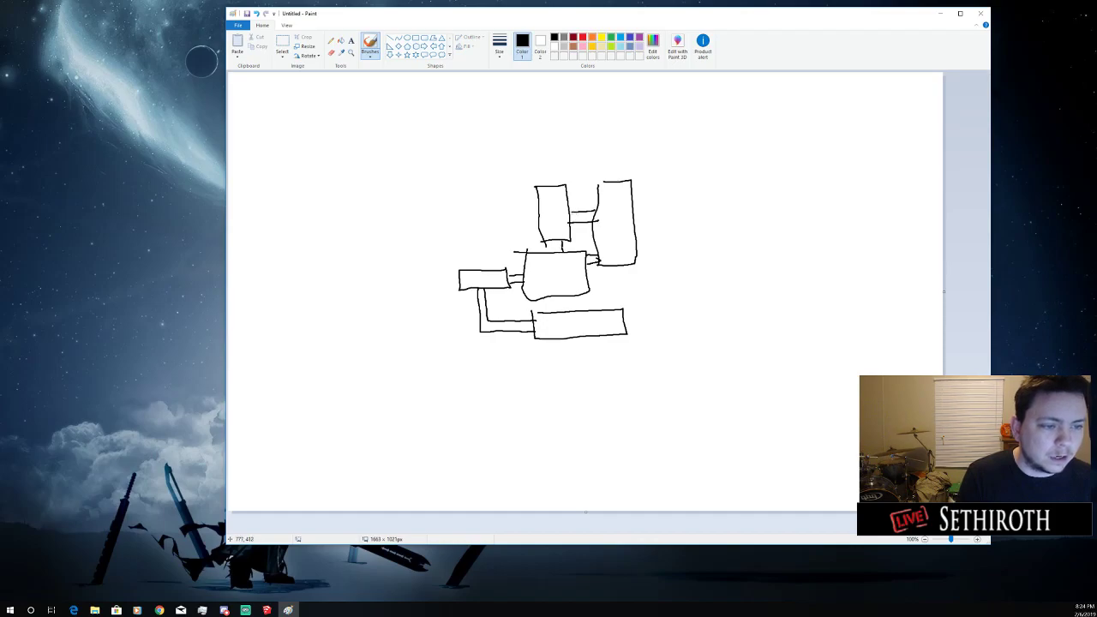
{"action": "left_click_drag", "start_coordinate": [545, 186], "coordinate": [545, 172]}
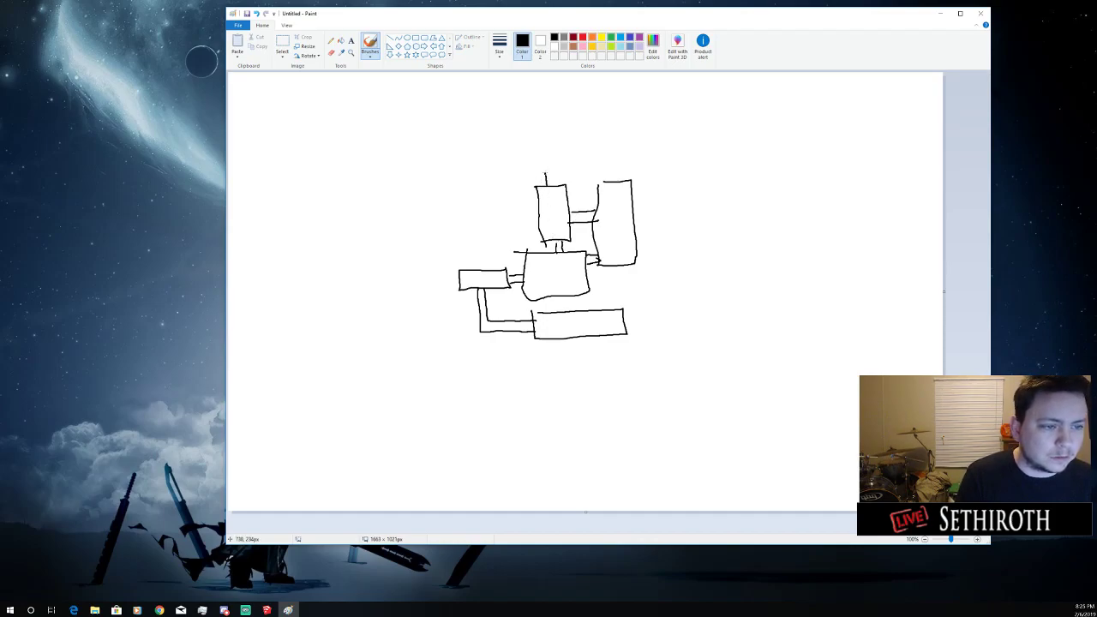
{"action": "key", "text": "ctrl+z"}
{"action": "mouse_move", "coordinate": [619, 180]}
{"action": "left_mouse_down"}
{"action": "mouse_move", "coordinate": [525, 169]}
{"action": "mouse_move", "coordinate": [526, 253]}
{"action": "mouse_move", "coordinate": [543, 251]}
{"action": "left_mouse_up"}
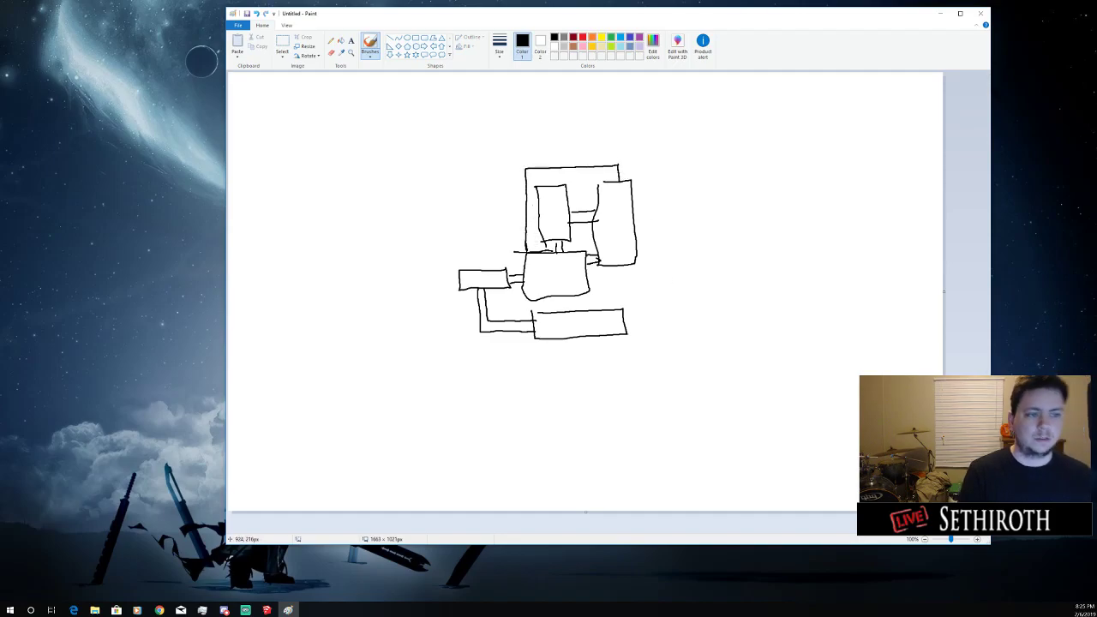
{"action": "mouse_move", "coordinate": [615, 177]}
{"action": "left_mouse_down"}
{"action": "mouse_move", "coordinate": [535, 184]}
{"action": "mouse_move", "coordinate": [534, 244]}
{"action": "mouse_move", "coordinate": [552, 243]}
{"action": "left_mouse_up"}
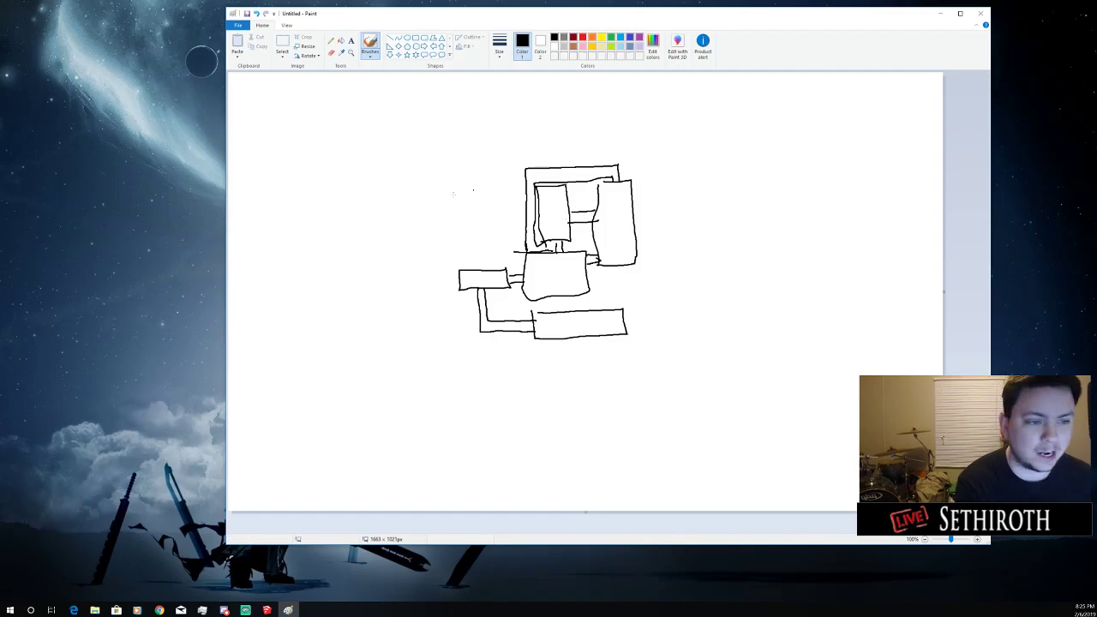
Brush a small mark in the left block and try arrows pointing at the layout from above, the right side and below, undoing each arrow
{"action": "mouse_move", "coordinate": [469, 279]}
{"action": "left_mouse_down"}
{"action": "mouse_move", "coordinate": [477, 283]}
{"action": "mouse_move", "coordinate": [446, 248]}
{"action": "mouse_move", "coordinate": [463, 247]}
{"action": "left_mouse_up"}
{"action": "key", "text": "ctrl+z"}
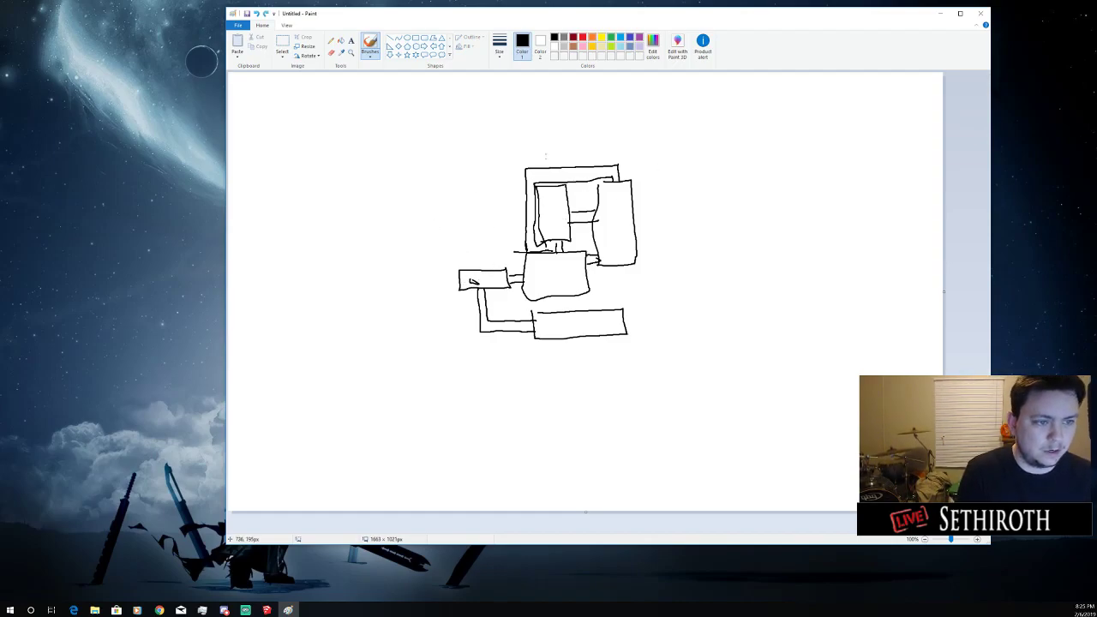
{"action": "left_click_drag", "start_coordinate": [557, 133], "coordinate": [556, 160]}
{"action": "mouse_move", "coordinate": [568, 148]}
{"action": "left_mouse_down"}
{"action": "mouse_move", "coordinate": [545, 163]}
{"action": "mouse_move", "coordinate": [535, 143]}
{"action": "left_mouse_up"}
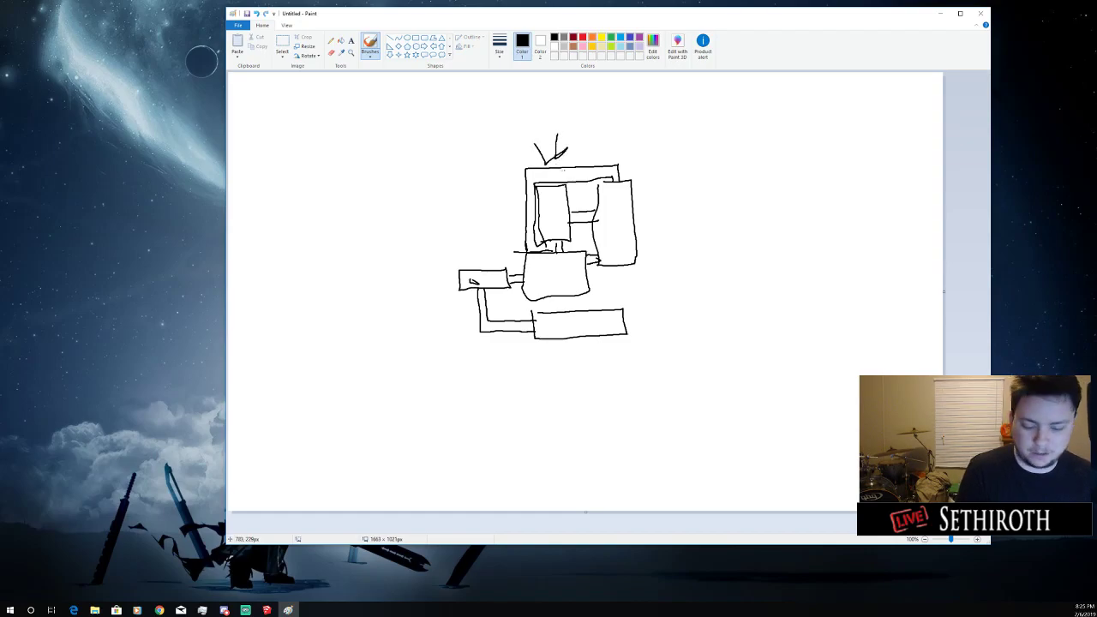
{"action": "key", "text": "ctrl+z"}
{"action": "key", "text": "ctrl+z"}
{"action": "mouse_move", "coordinate": [643, 223]}
{"action": "left_mouse_down"}
{"action": "mouse_move", "coordinate": [665, 225]}
{"action": "mouse_move", "coordinate": [670, 242]}
{"action": "left_mouse_up"}
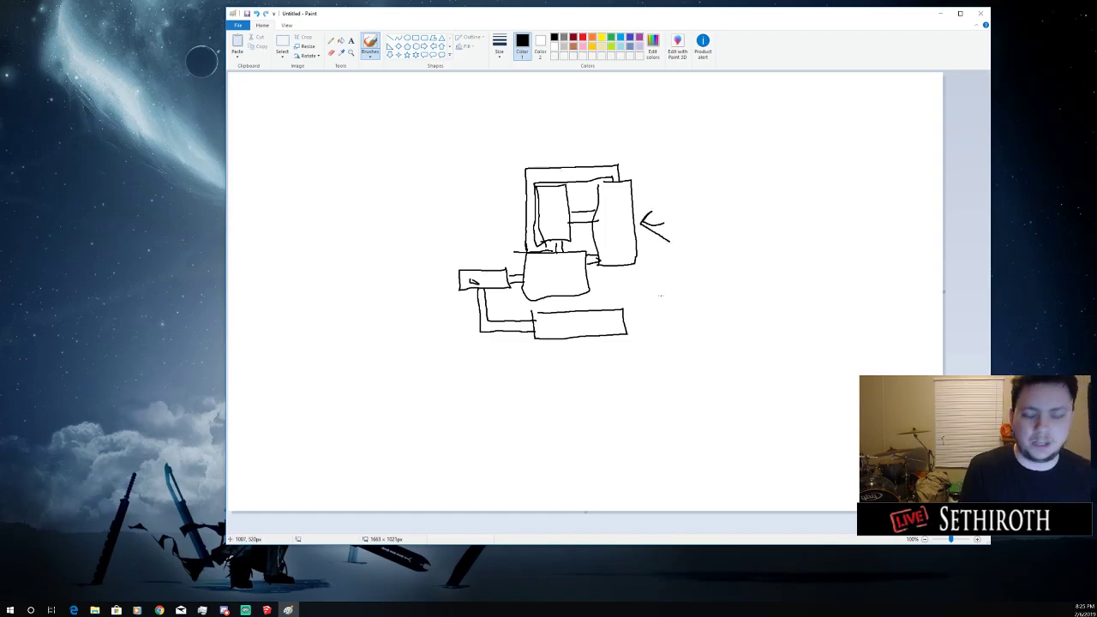
{"action": "key", "text": "ctrl+z"}
{"action": "key", "text": "ctrl+z"}
{"action": "mouse_move", "coordinate": [574, 362]}
{"action": "left_mouse_down"}
{"action": "mouse_move", "coordinate": [573, 402]}
{"action": "mouse_move", "coordinate": [573, 359]}
{"action": "mouse_move", "coordinate": [560, 381]}
{"action": "mouse_move", "coordinate": [600, 379]}
{"action": "left_mouse_up"}
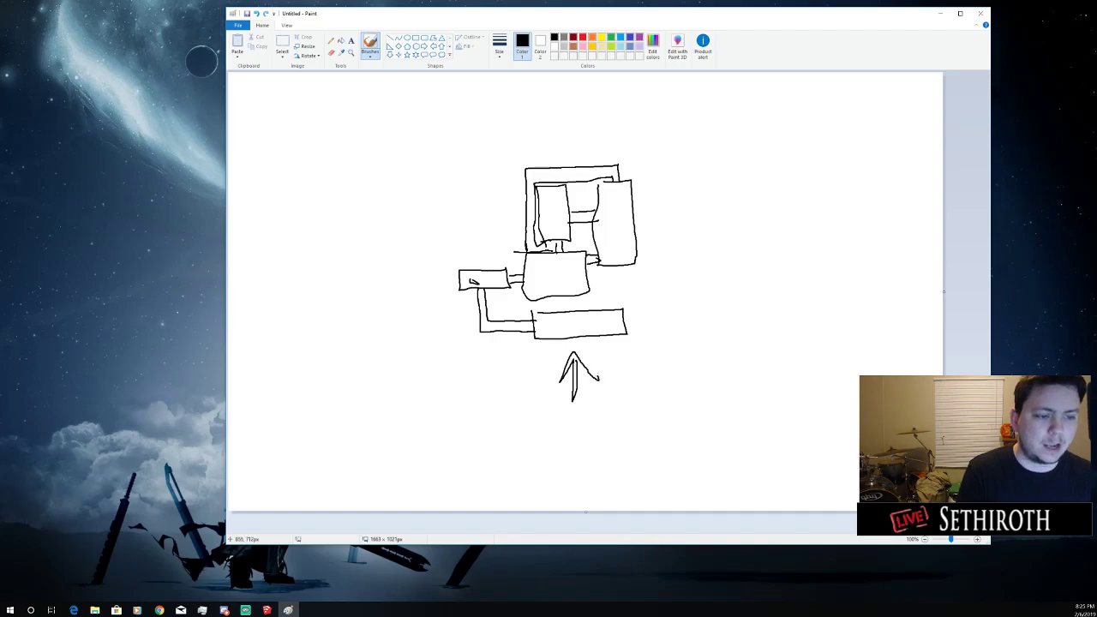
{"action": "key", "text": "ctrl+z"}
{"action": "key", "text": "ctrl+z"}
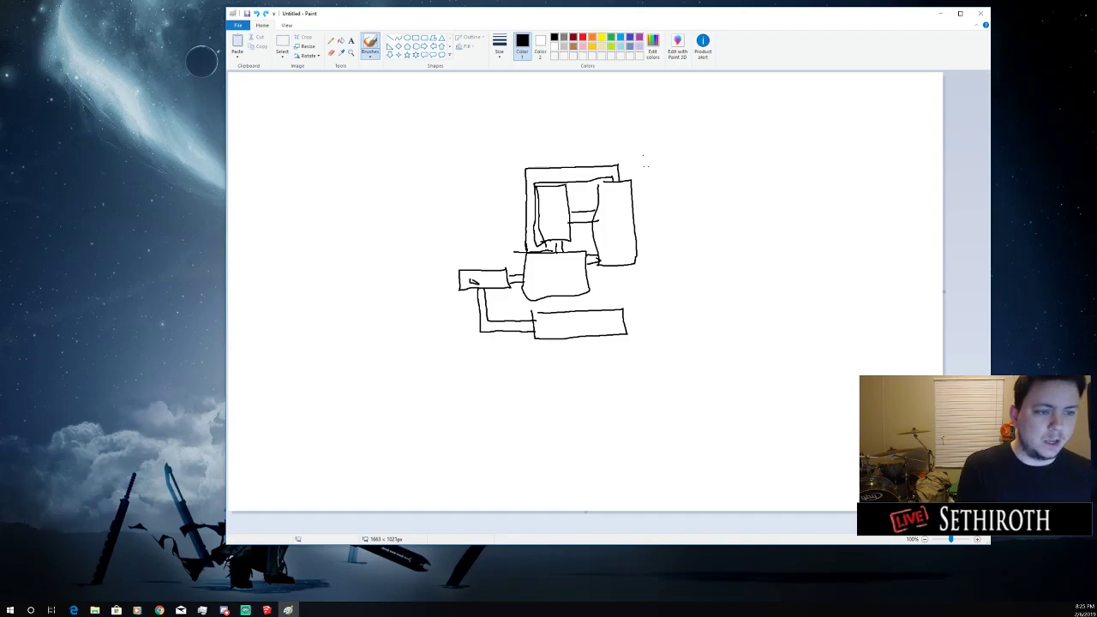
Try a large circle around the whole layout, undo it, and brush an L-shaped stroke beside the blocks
{"action": "mouse_move", "coordinate": [532, 138]}
{"action": "left_mouse_down"}
{"action": "mouse_move", "coordinate": [645, 113]}
{"action": "mouse_move", "coordinate": [630, 118]}
{"action": "left_mouse_up"}
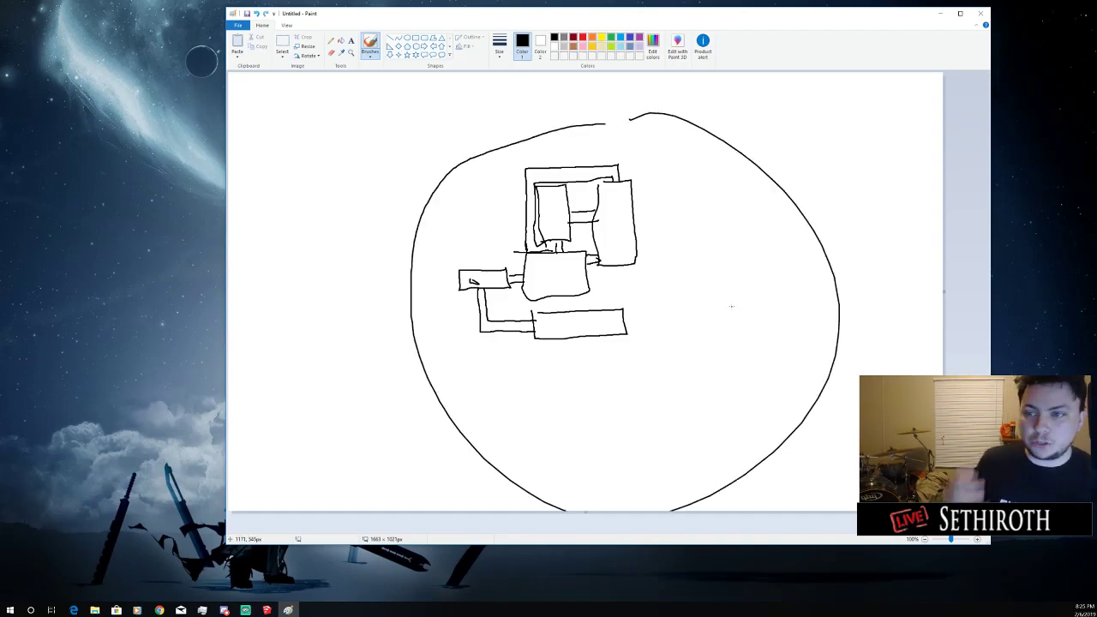
{"action": "key", "text": "ctrl+z"}
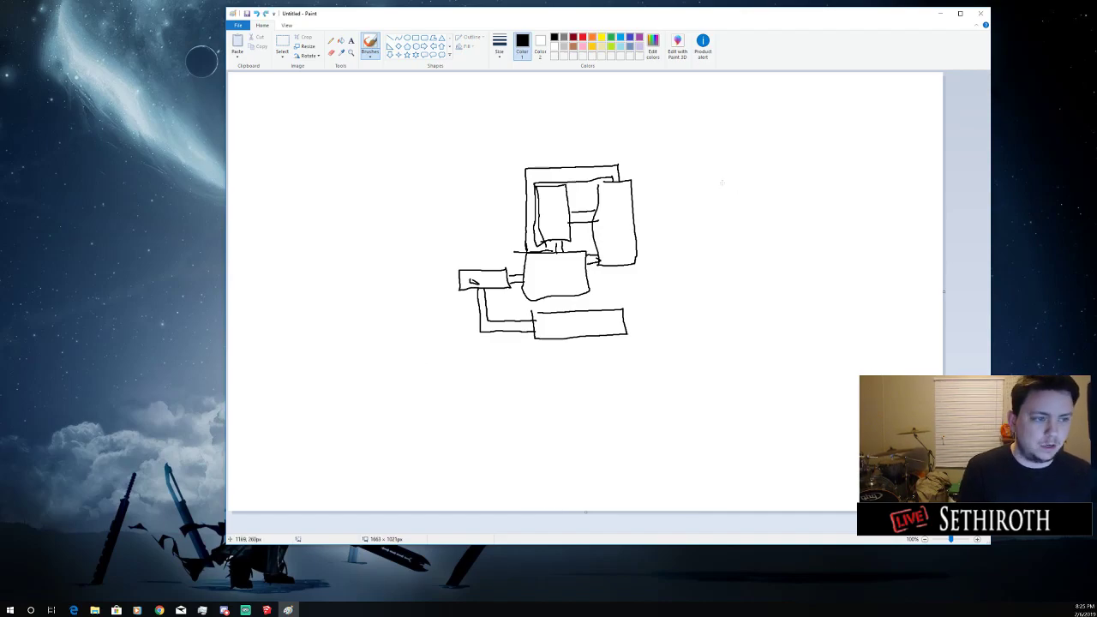
{"action": "mouse_move", "coordinate": [707, 161]}
{"action": "left_mouse_down"}
{"action": "mouse_move", "coordinate": [708, 229]}
{"action": "mouse_move", "coordinate": [742, 216]}
{"action": "left_mouse_up"}
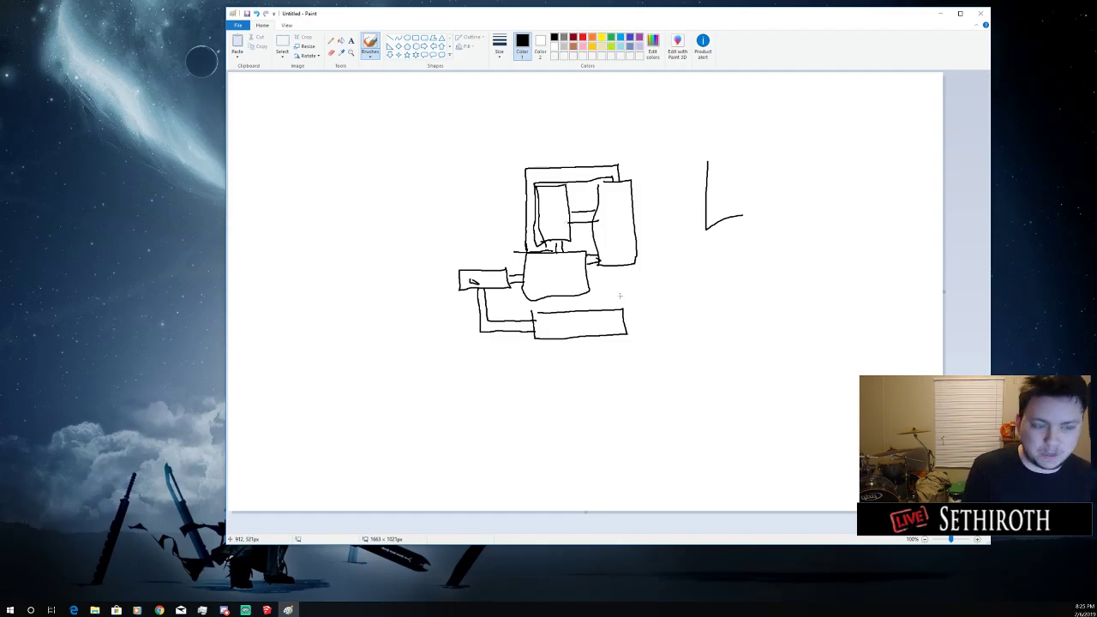
Undo the entire block sketch, including the canvas enlargement, back to the original blank canvas
{"action": "key", "text": "ctrl+z"}
{"action": "key", "text": "ctrl+z"}
{"action": "key", "text": "ctrl+z"}
{"action": "key", "text": "ctrl+z"}
{"action": "key", "text": "ctrl+z"}
{"action": "key", "text": "ctrl+z"}
{"action": "key", "text": "ctrl+z"}
{"action": "key", "text": "ctrl+z"}
{"action": "key", "text": "ctrl+z"}
{"action": "key", "text": "ctrl+z"}
{"action": "key", "text": "ctrl+z"}
{"action": "key", "text": "ctrl+z"}
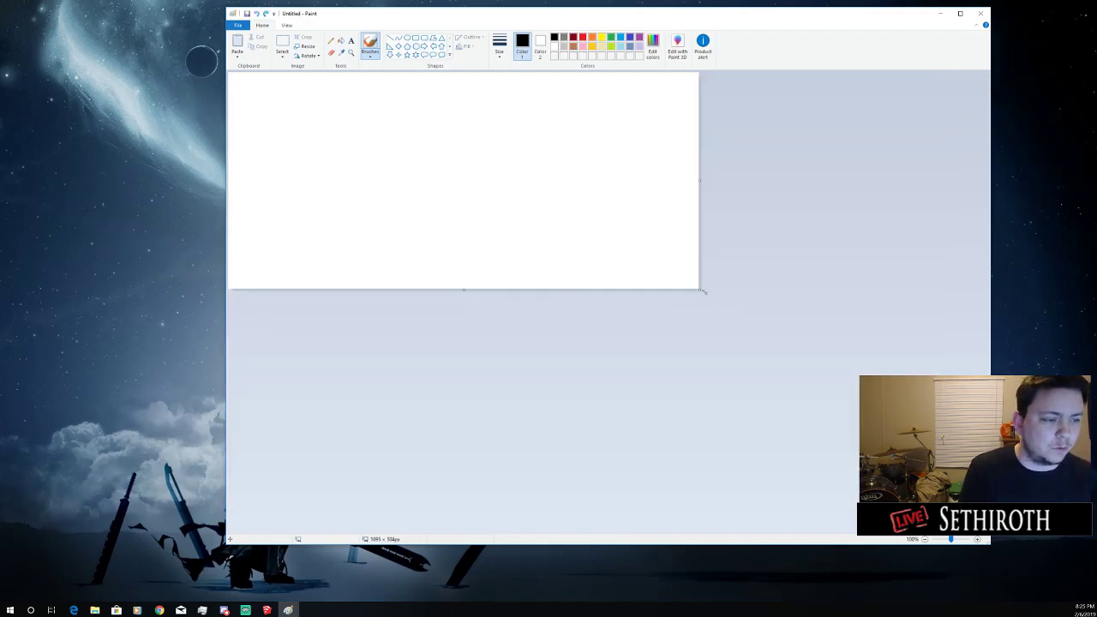
Enlarge the canvas to 1732 × 1030 px and brush a central square with blocks above, to the upper right, below and left of it
{"action": "left_click_drag", "start_coordinate": [699, 290], "coordinate": [974, 517]}
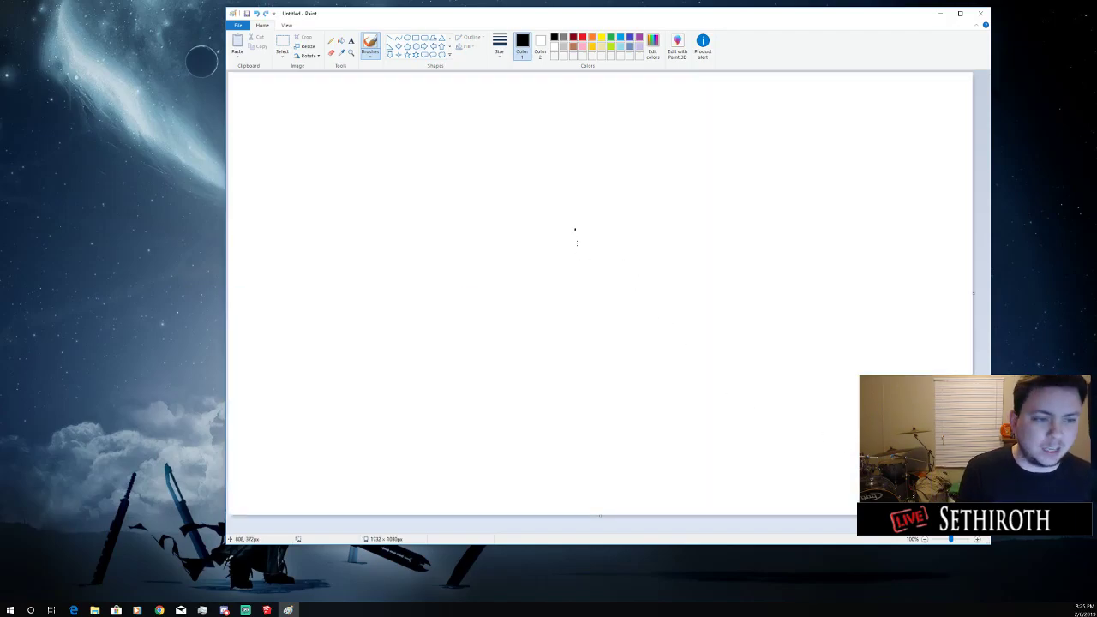
{"action": "mouse_move", "coordinate": [576, 230]}
{"action": "left_mouse_down"}
{"action": "mouse_move", "coordinate": [649, 288]}
{"action": "mouse_move", "coordinate": [645, 222]}
{"action": "mouse_move", "coordinate": [563, 223]}
{"action": "left_mouse_up"}
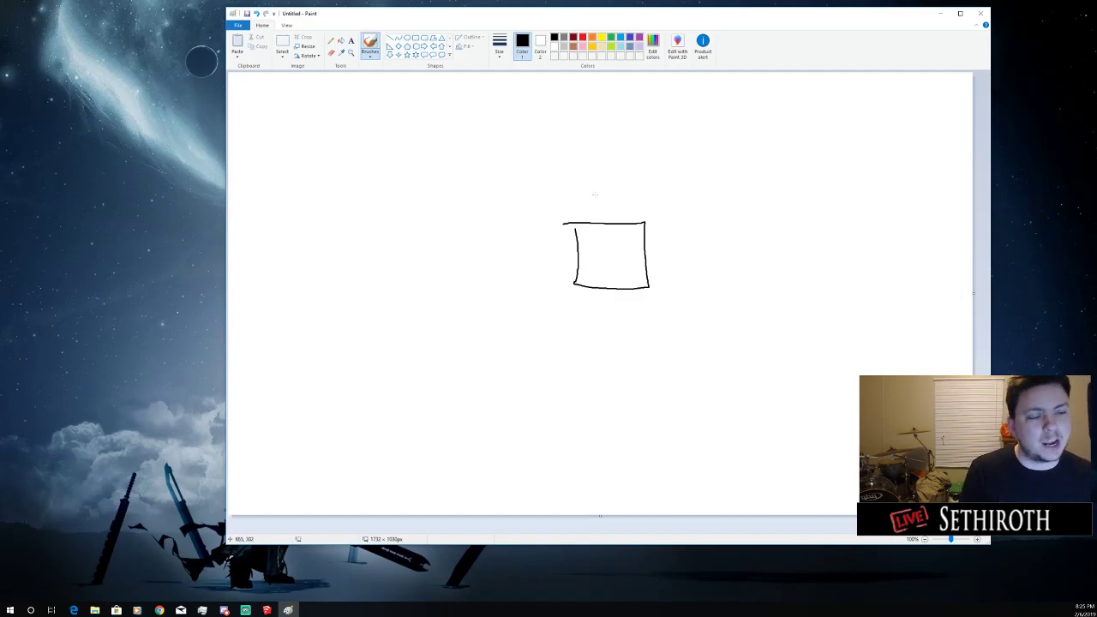
{"action": "mouse_move", "coordinate": [590, 211]}
{"action": "left_mouse_down"}
{"action": "mouse_move", "coordinate": [622, 212]}
{"action": "mouse_move", "coordinate": [616, 156]}
{"action": "mouse_move", "coordinate": [572, 161]}
{"action": "mouse_move", "coordinate": [596, 227]}
{"action": "mouse_move", "coordinate": [620, 208]}
{"action": "mouse_move", "coordinate": [617, 177]}
{"action": "mouse_move", "coordinate": [590, 175]}
{"action": "mouse_move", "coordinate": [591, 210]}
{"action": "left_mouse_up"}
{"action": "key", "text": "ctrl+z"}
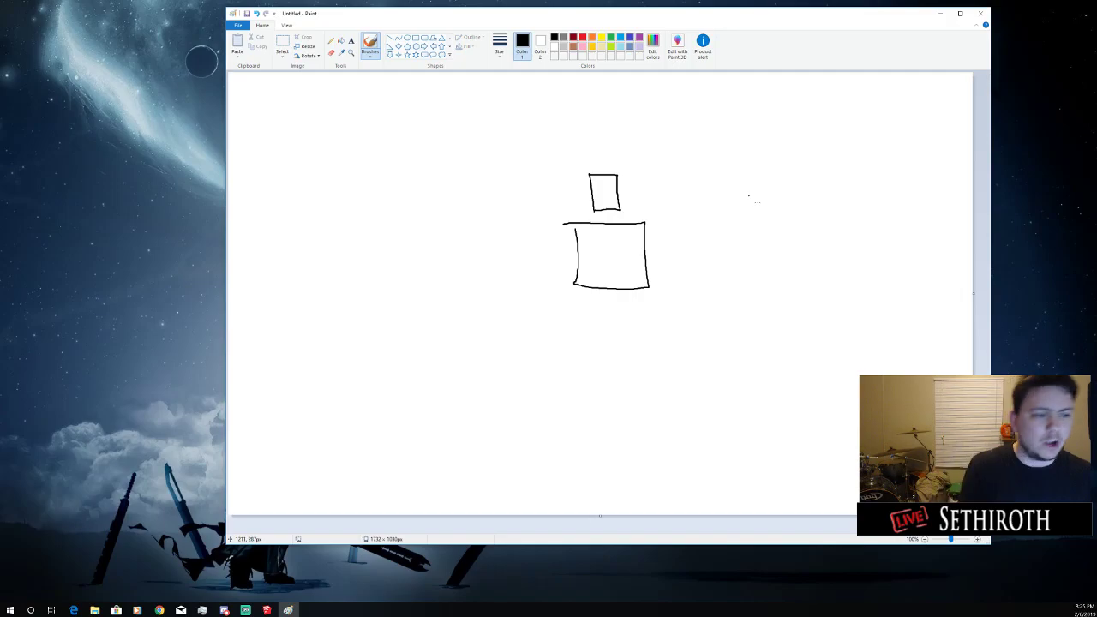
{"action": "mouse_move", "coordinate": [659, 259]}
{"action": "left_mouse_down"}
{"action": "mouse_move", "coordinate": [716, 255]}
{"action": "mouse_move", "coordinate": [702, 166]}
{"action": "mouse_move", "coordinate": [668, 174]}
{"action": "mouse_move", "coordinate": [672, 259]}
{"action": "left_mouse_up"}
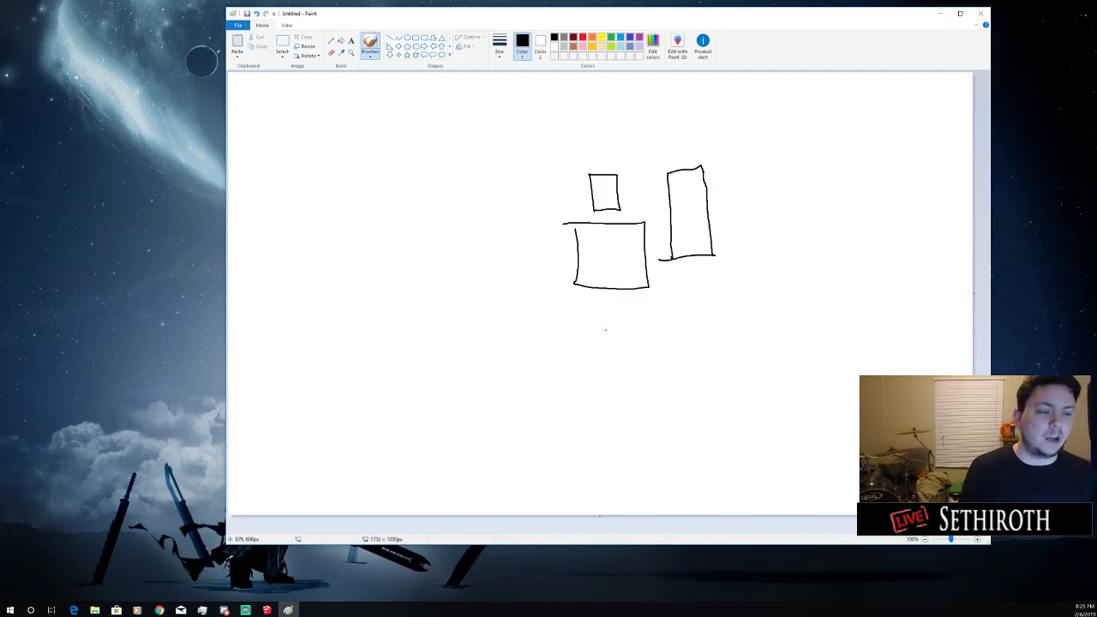
{"action": "mouse_move", "coordinate": [584, 298]}
{"action": "left_mouse_down"}
{"action": "mouse_move", "coordinate": [723, 329]}
{"action": "mouse_move", "coordinate": [711, 282]}
{"action": "mouse_move", "coordinate": [577, 299]}
{"action": "left_mouse_up"}
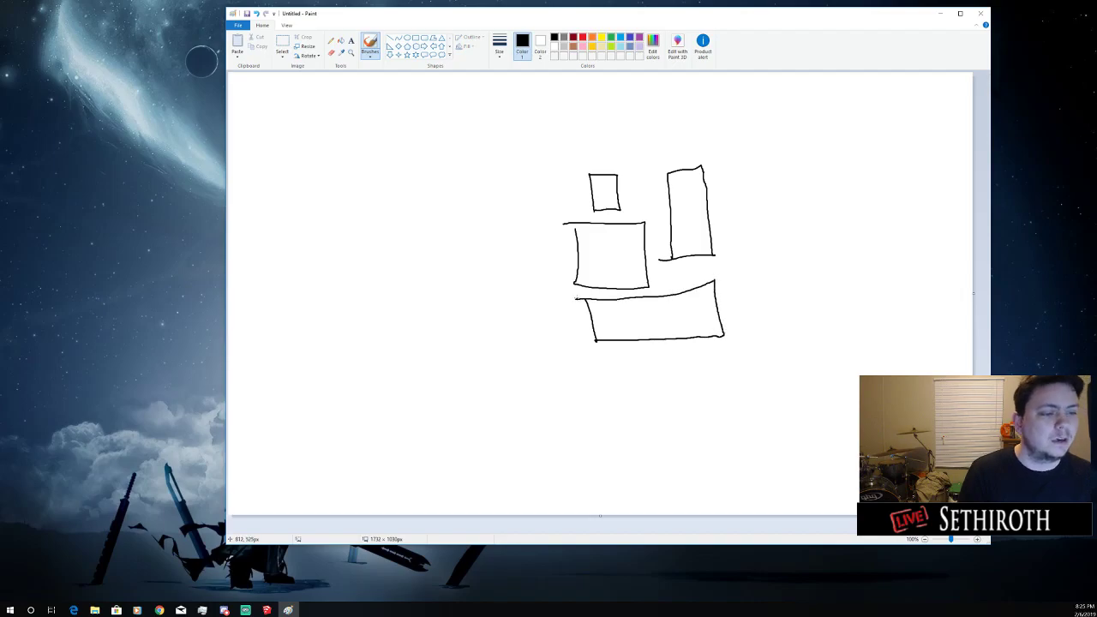
{"action": "mouse_move", "coordinate": [550, 238]}
{"action": "left_mouse_down"}
{"action": "mouse_move", "coordinate": [491, 270]}
{"action": "mouse_move", "coordinate": [488, 231]}
{"action": "mouse_move", "coordinate": [569, 244]}
{"action": "left_mouse_up"}
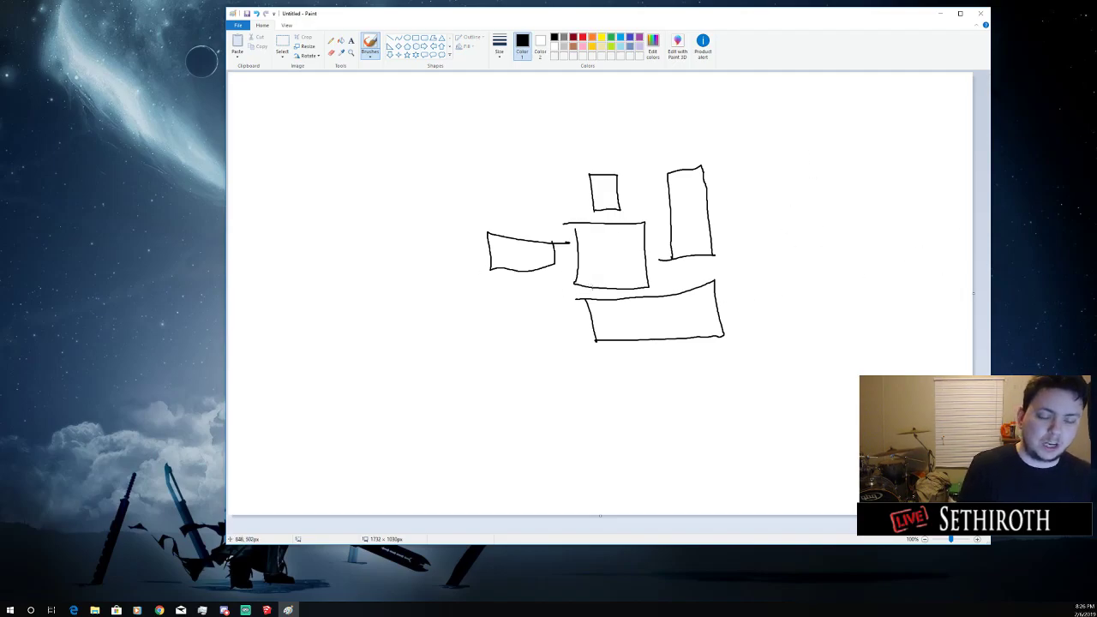
Undo the second block sketch and its canvas enlargement
{"action": "key", "text": "ctrl+z"}
{"action": "key", "text": "ctrl+z"}
{"action": "key", "text": "ctrl+z"}
{"action": "key", "text": "ctrl+z"}
{"action": "key", "text": "ctrl+z"}
{"action": "key", "text": "ctrl+z"}
{"action": "key", "text": "ctrl+z"}
{"action": "key", "text": "ctrl+z"}
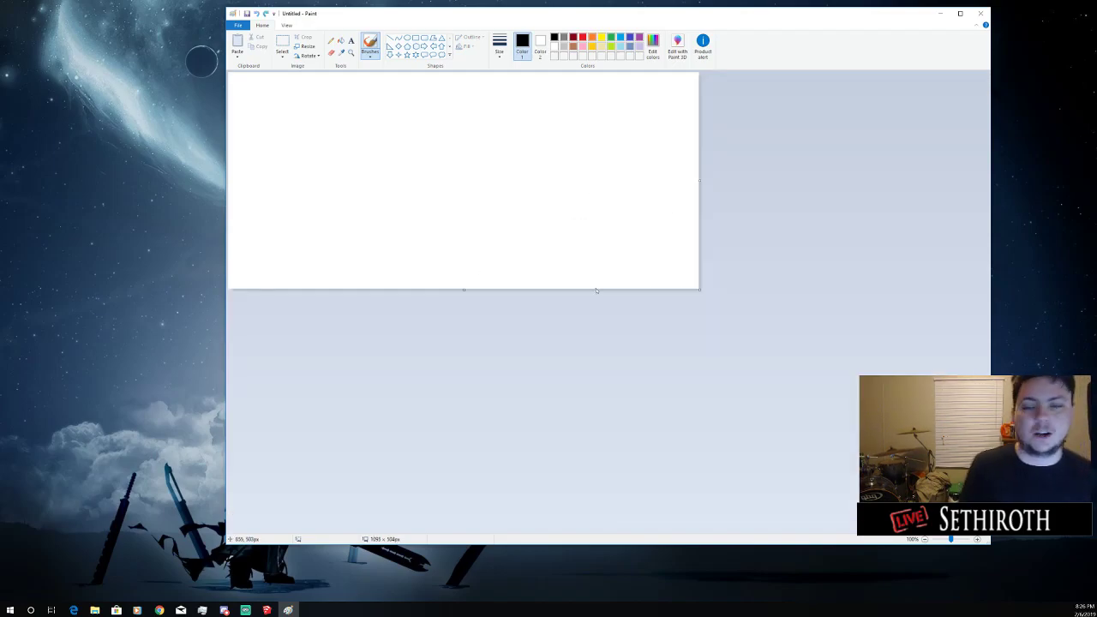
Enlarge the canvas to 1734 × 1029 px and brush an upright rectangle with a U-shaped block left of it and a narrow bar inside the U
{"action": "left_click_drag", "start_coordinate": [700, 290], "coordinate": [974, 515]}
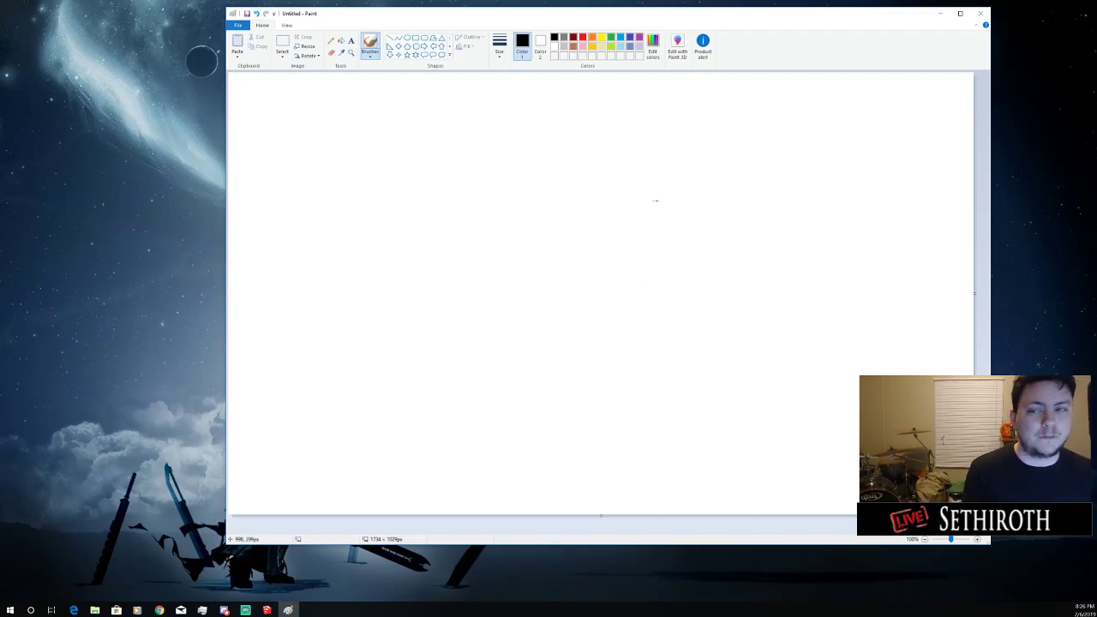
{"action": "mouse_move", "coordinate": [659, 198]}
{"action": "left_mouse_down"}
{"action": "mouse_move", "coordinate": [667, 304]}
{"action": "mouse_move", "coordinate": [736, 308]}
{"action": "mouse_move", "coordinate": [729, 188]}
{"action": "mouse_move", "coordinate": [651, 187]}
{"action": "left_mouse_up"}
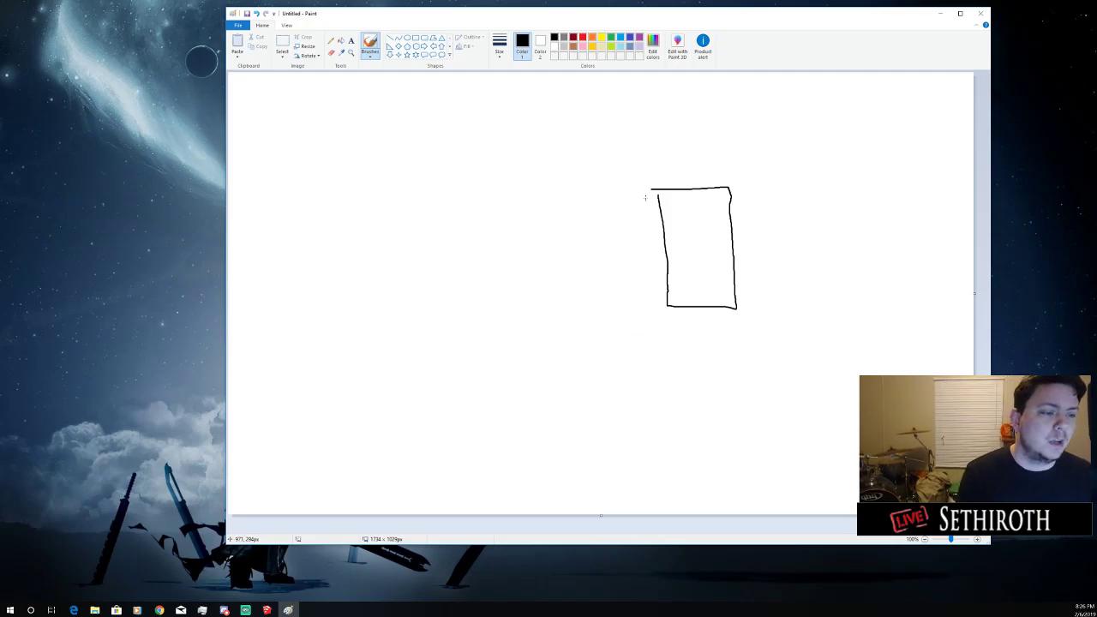
{"action": "mouse_move", "coordinate": [648, 196]}
{"action": "left_mouse_down"}
{"action": "mouse_move", "coordinate": [661, 303]}
{"action": "mouse_move", "coordinate": [546, 309]}
{"action": "mouse_move", "coordinate": [546, 200]}
{"action": "mouse_move", "coordinate": [563, 202]}
{"action": "mouse_move", "coordinate": [569, 283]}
{"action": "mouse_move", "coordinate": [631, 281]}
{"action": "mouse_move", "coordinate": [626, 200]}
{"action": "mouse_move", "coordinate": [648, 198]}
{"action": "left_mouse_up"}
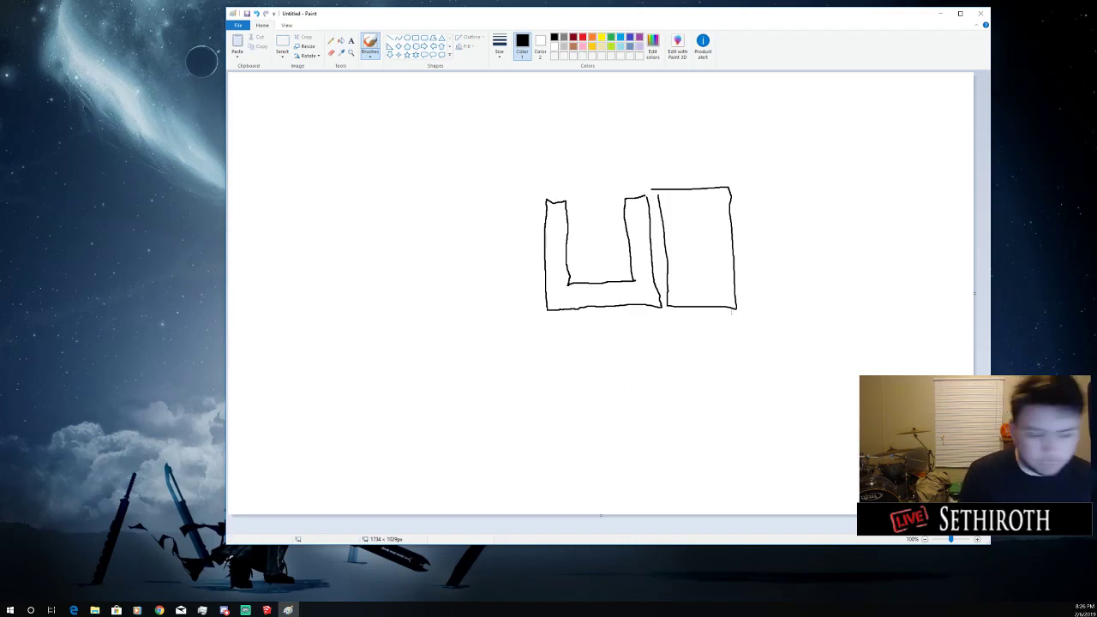
{"action": "mouse_move", "coordinate": [587, 263]}
{"action": "left_mouse_down"}
{"action": "mouse_move", "coordinate": [610, 193]}
{"action": "mouse_move", "coordinate": [585, 189]}
{"action": "mouse_move", "coordinate": [590, 267]}
{"action": "left_mouse_up"}
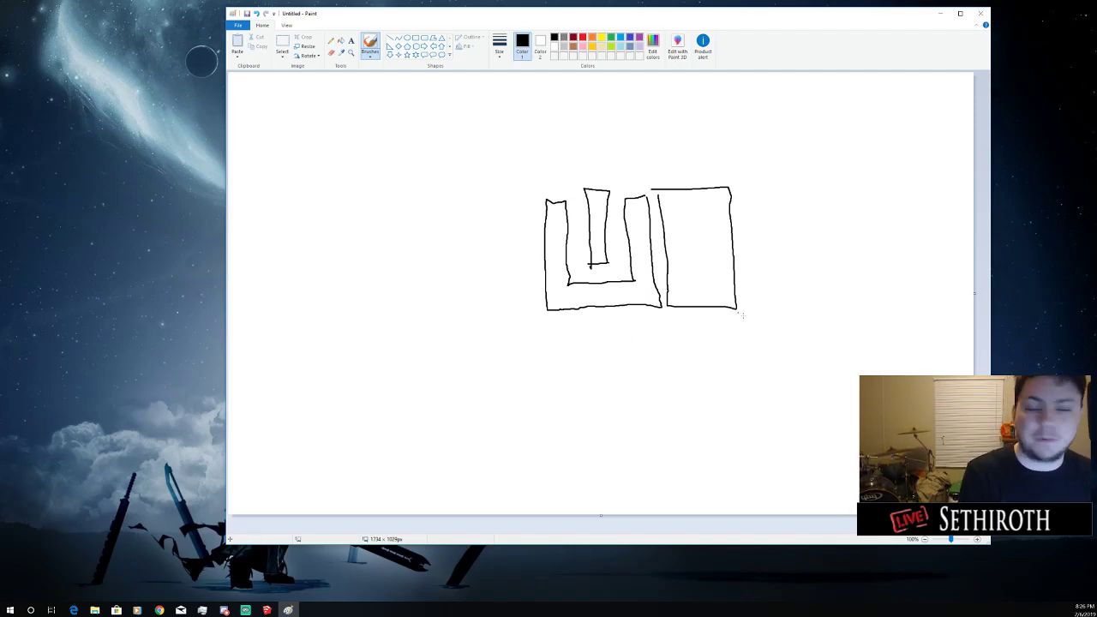
{"action": "mouse_move", "coordinate": [653, 347]}
{"action": "left_mouse_down"}
{"action": "mouse_move", "coordinate": [790, 96]}
{"action": "mouse_move", "coordinate": [639, 328]}
{"action": "left_mouse_up"}
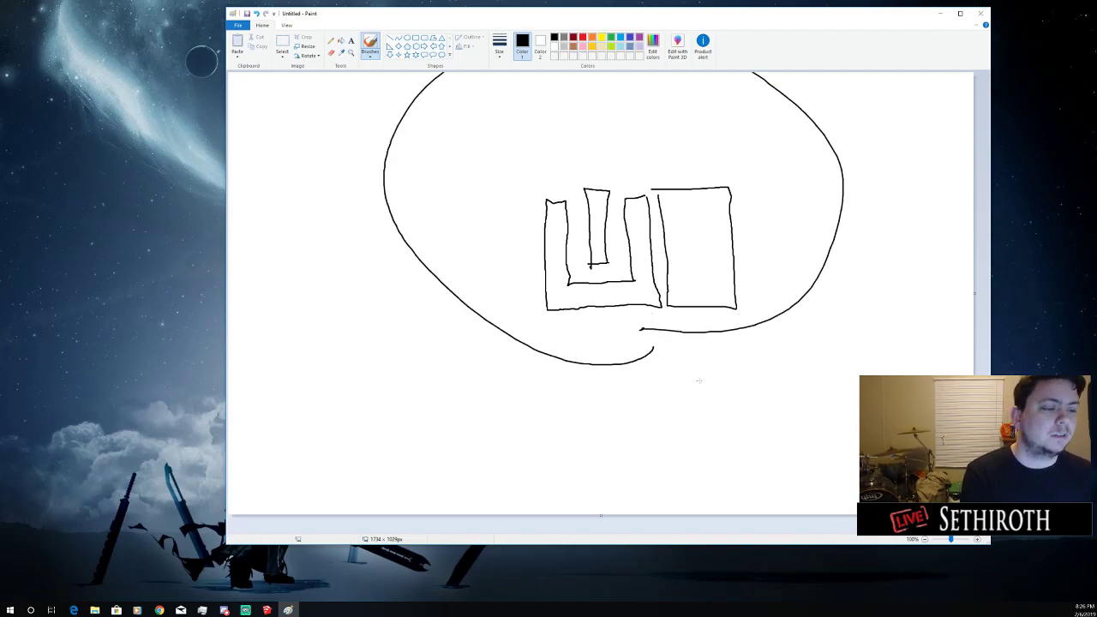
{"action": "key", "text": "ctrl+z"}
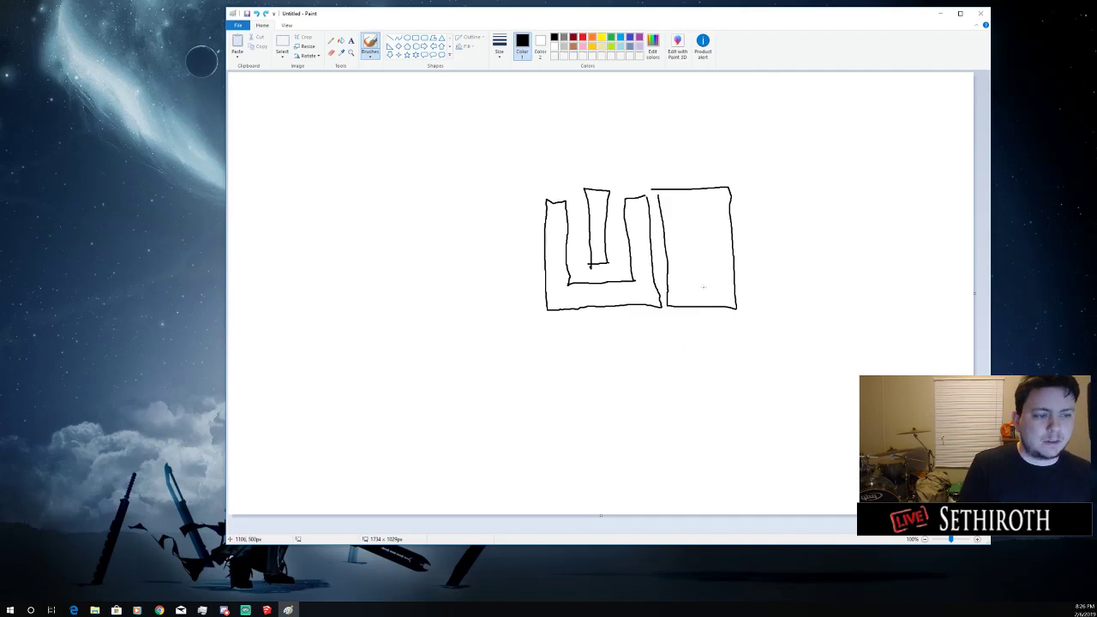
Bring the Chrome window with the ForgeHub Oblivion map page into view, clear of Paint, and maximize it
{"action": "key", "text": "alt+Tab"}
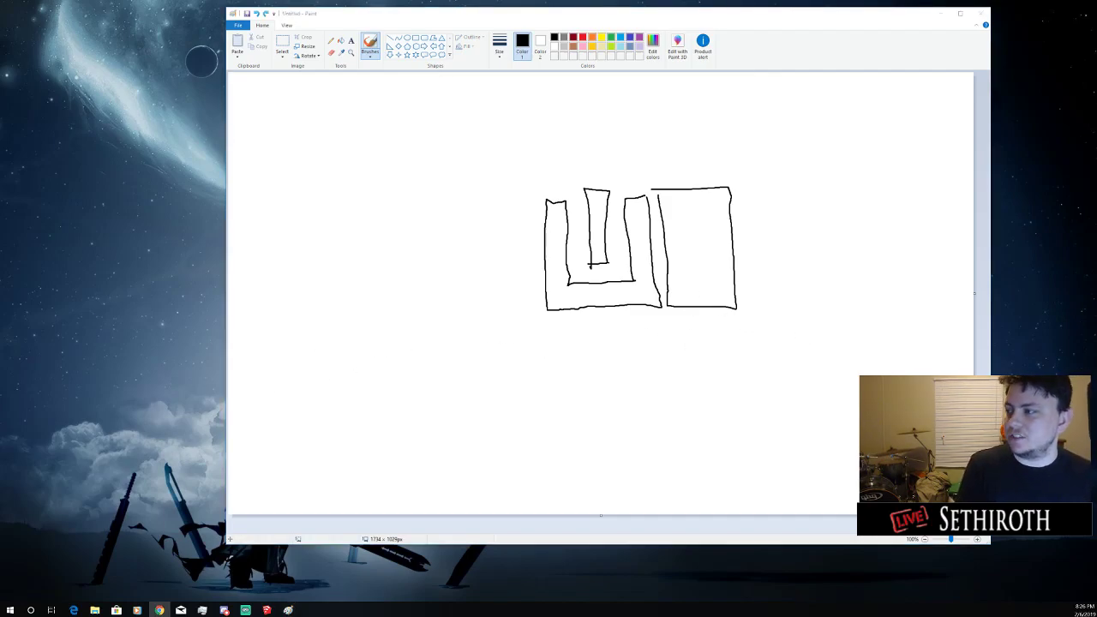
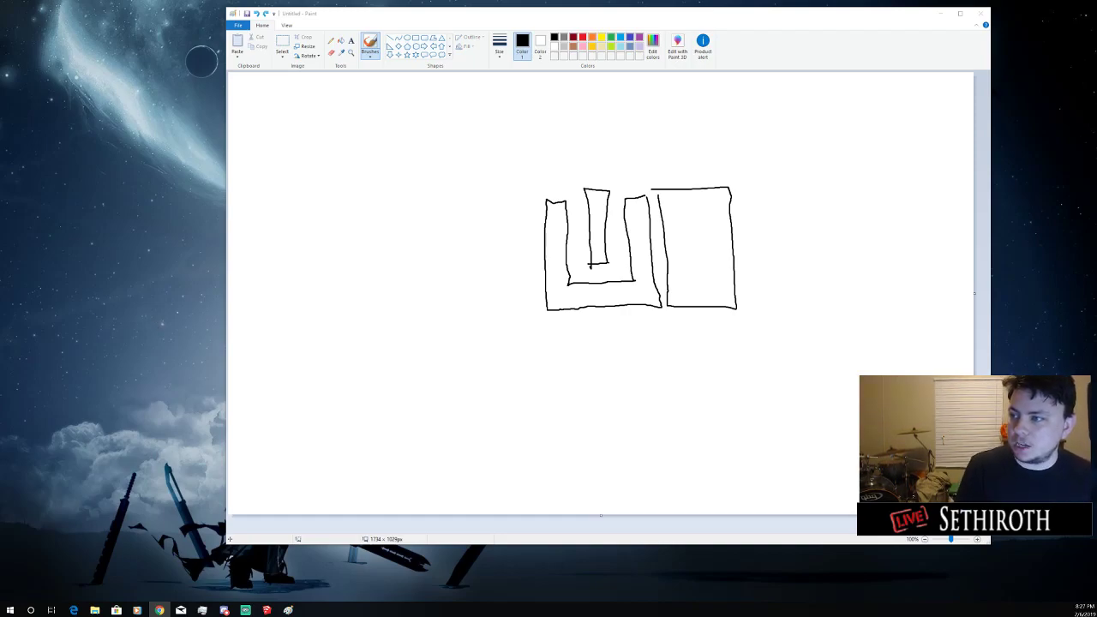
{"action": "left_click_drag", "start_coordinate": [0, 244], "coordinate": [557, 65]}
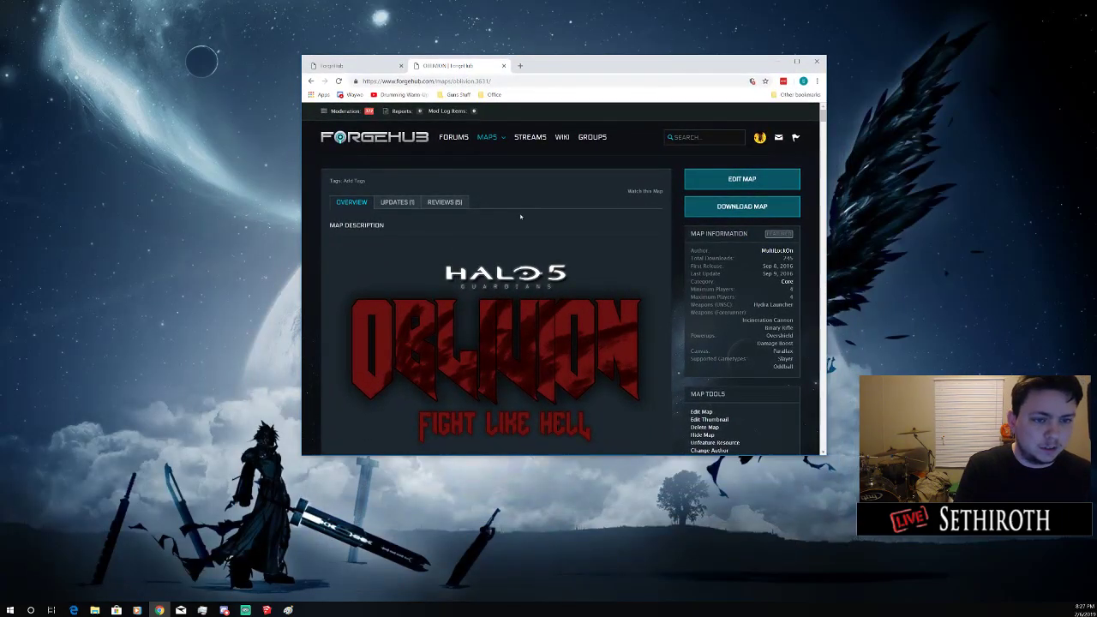
{"action": "left_click", "coordinate": [268, 610]}
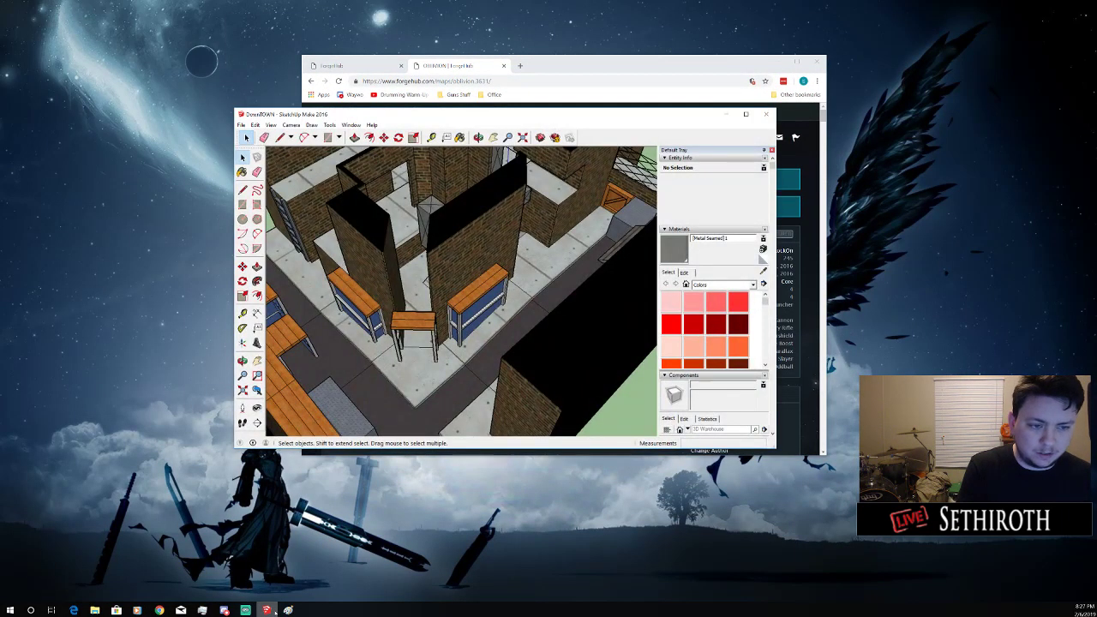
{"action": "left_click", "coordinate": [276, 611]}
{"action": "left_click", "coordinate": [246, 611]}
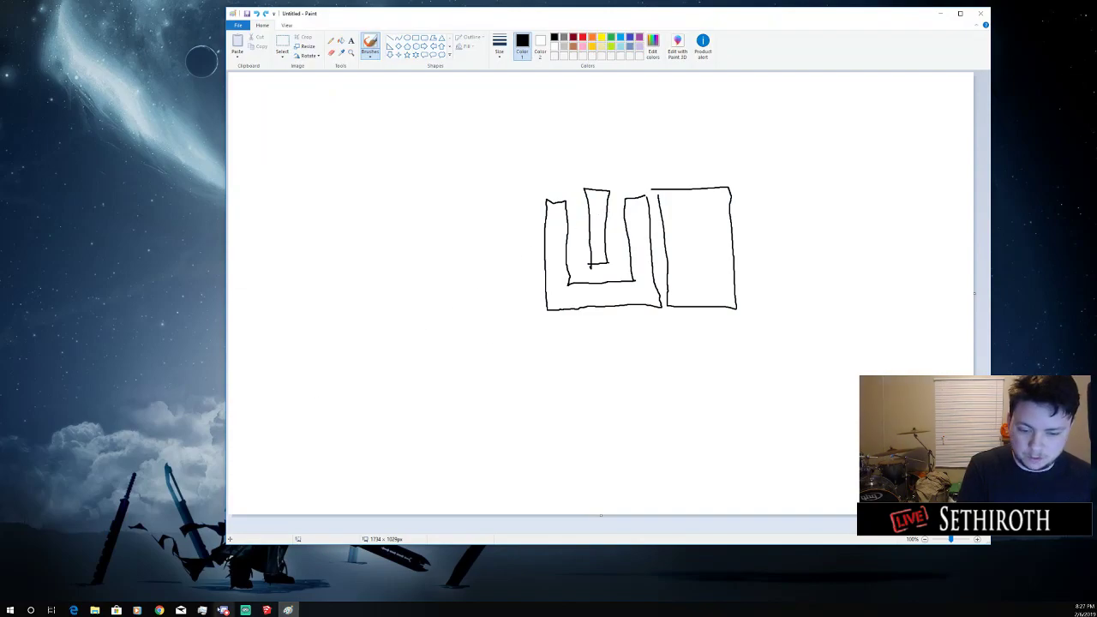
{"action": "left_click", "coordinate": [247, 611]}
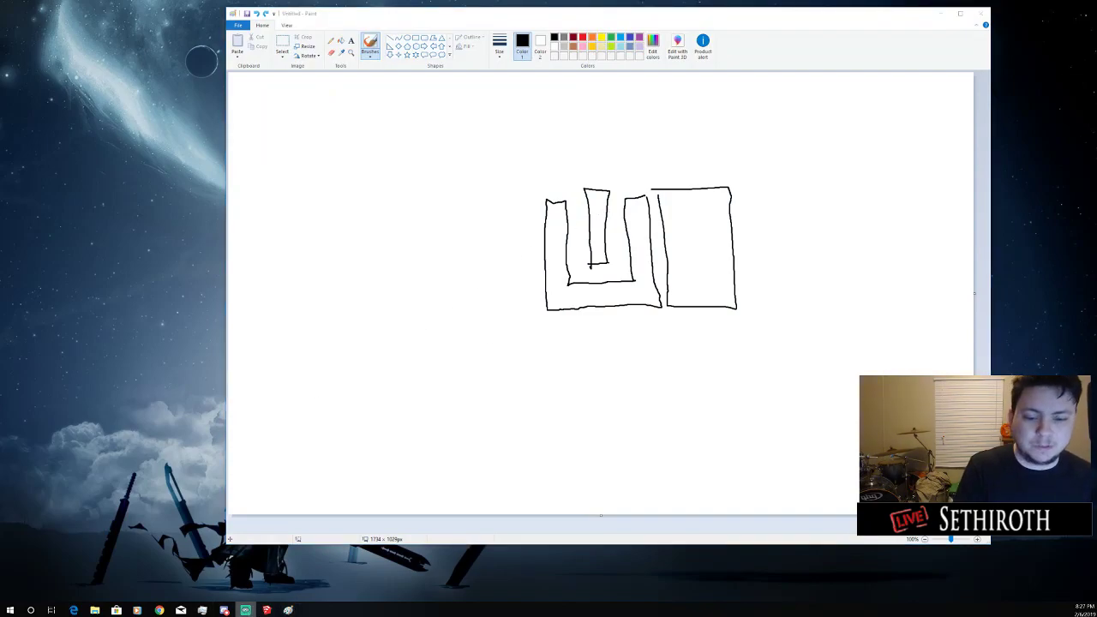
{"action": "left_click_drag", "start_coordinate": [791, 17], "coordinate": [587, 42]}
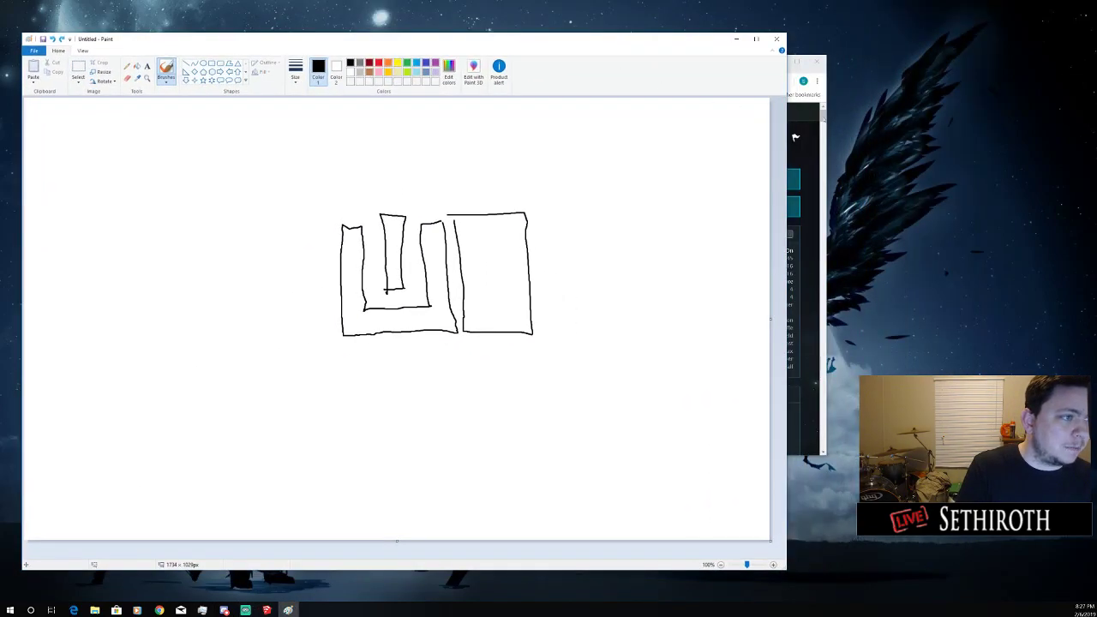
{"action": "left_click", "coordinate": [794, 197]}
{"action": "left_click", "coordinate": [797, 61]}
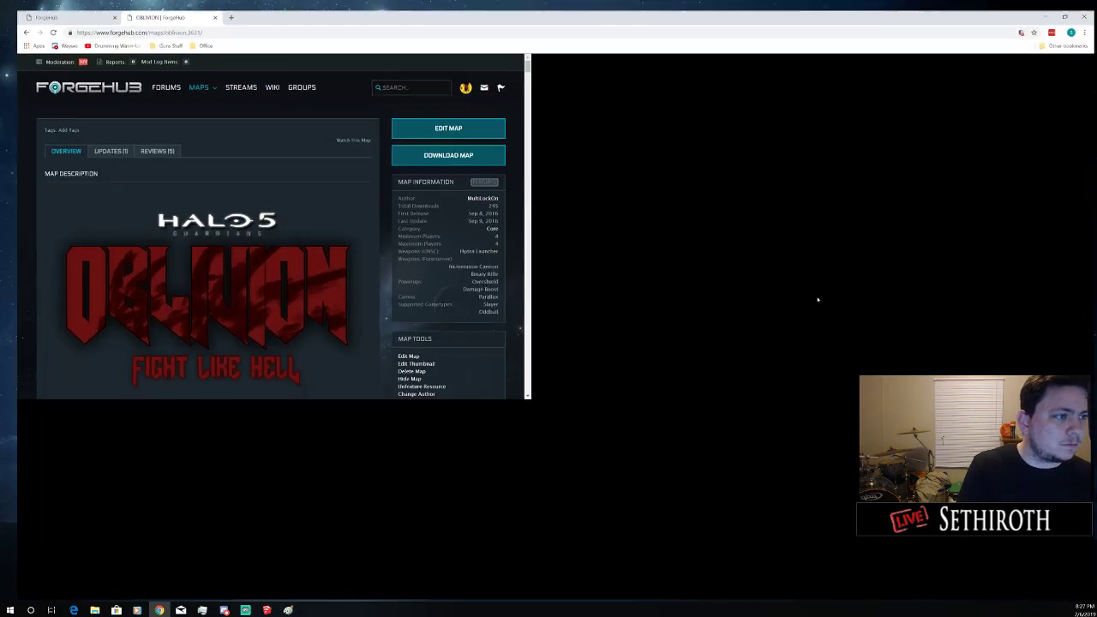
Browse the in-game screenshots in the Oblivion map description
{"action": "scroll", "coordinate": [587, 361], "scroll_direction": "down", "scroll_amount": 4}
{"action": "scroll", "coordinate": [587, 361], "scroll_direction": "down", "scroll_amount": 10}
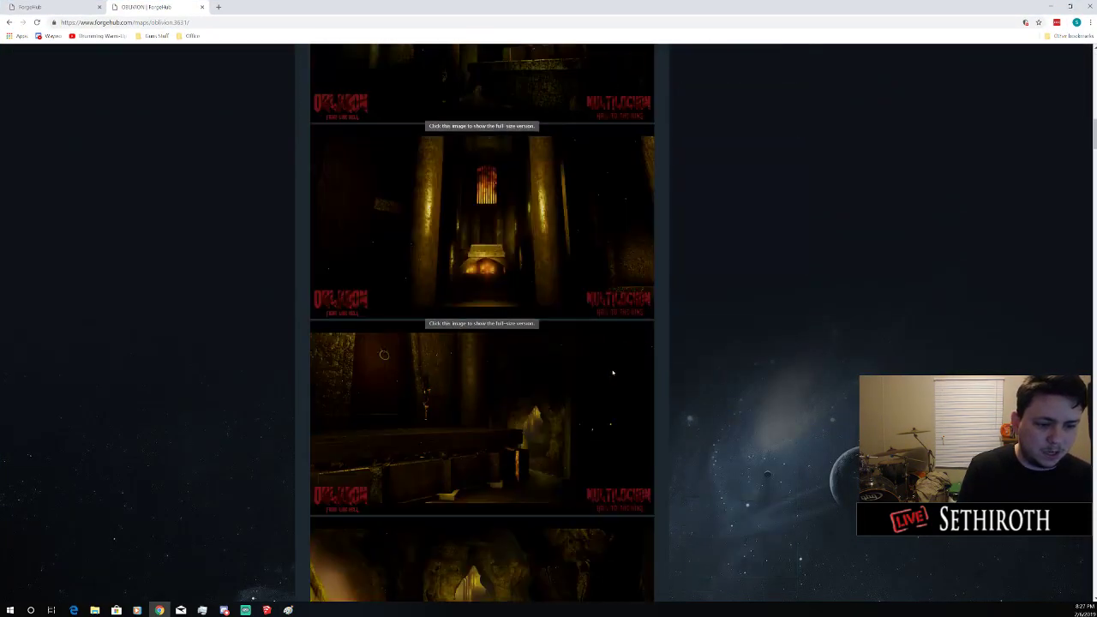
{"action": "scroll", "coordinate": [594, 284], "scroll_direction": "up", "scroll_amount": 3}
{"action": "scroll", "coordinate": [594, 284], "scroll_direction": "down", "scroll_amount": 3}
{"action": "scroll", "coordinate": [594, 284], "scroll_direction": "down", "scroll_amount": 10}
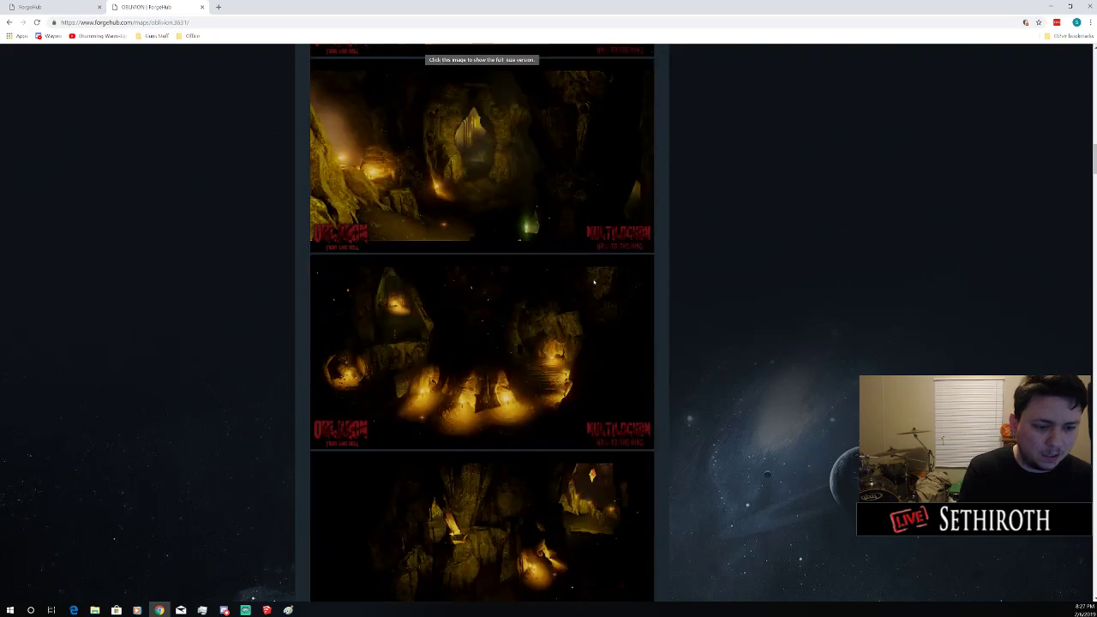
{"action": "scroll", "coordinate": [577, 292], "scroll_direction": "down", "scroll_amount": 10}
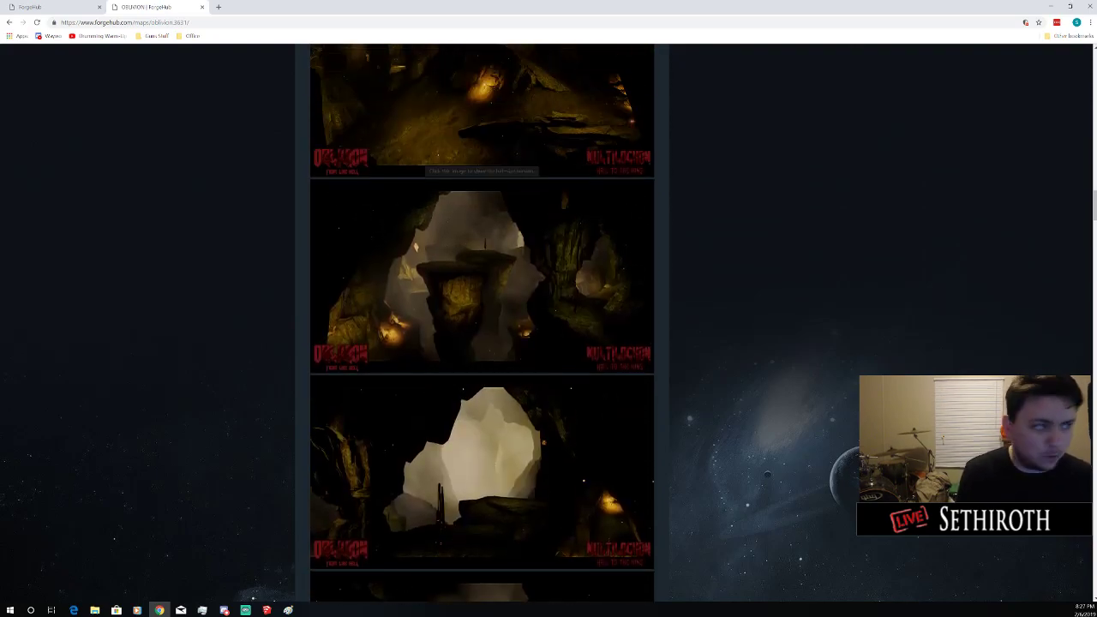
Save the cave screenshot with the central rock platform from the Oblivion page to the desktop, and minimize Chrome
{"action": "left_click", "coordinate": [1070, 6]}
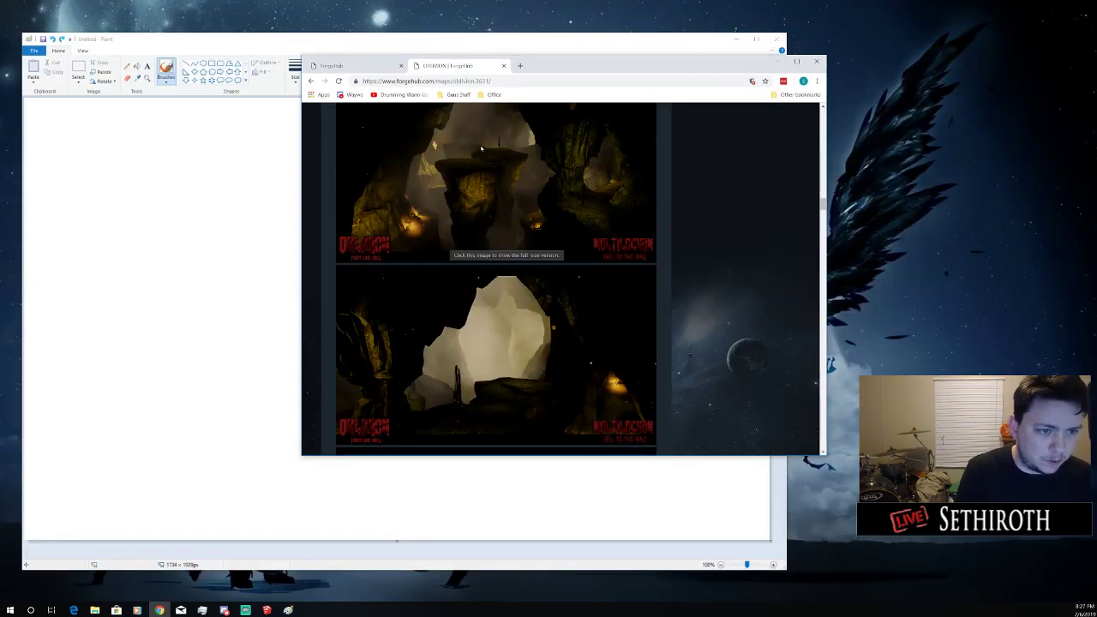
{"action": "left_click_drag", "start_coordinate": [614, 197], "coordinate": [943, 247]}
{"action": "left_click", "coordinate": [799, 63]}
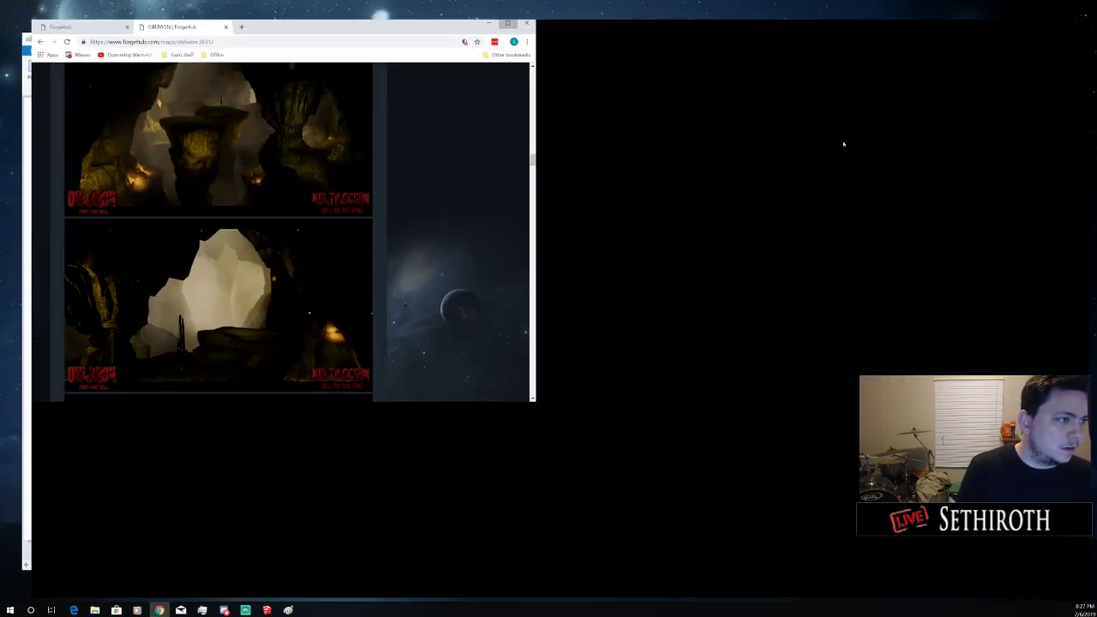
{"action": "left_click", "coordinate": [1071, 6]}
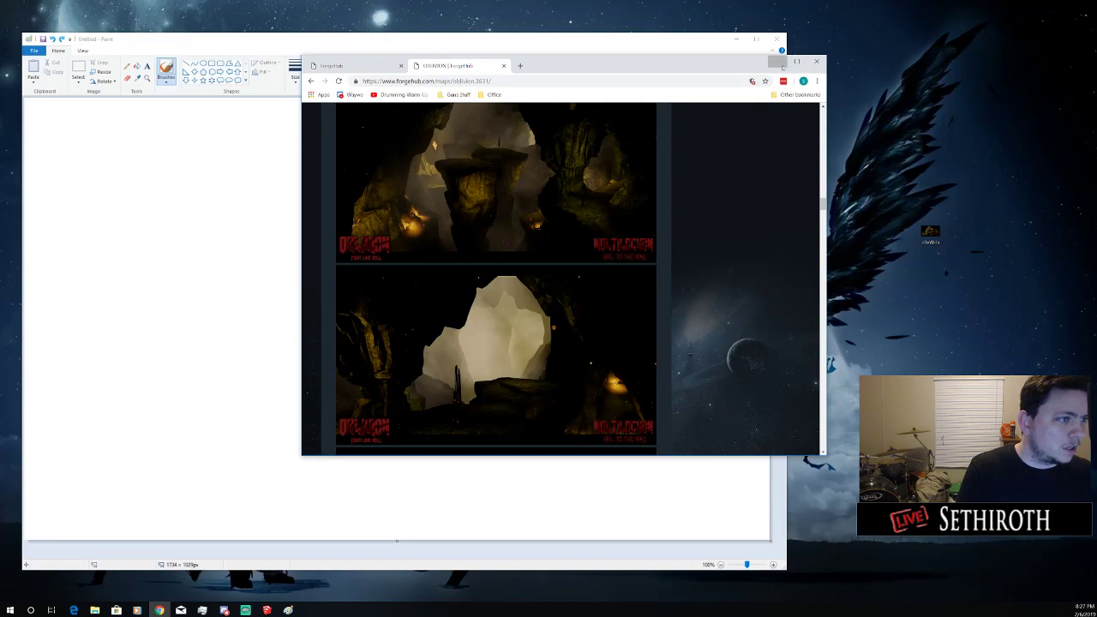
{"action": "left_click", "coordinate": [779, 63]}
Open the saved cave screenshot from the desktop in Photos and arrange its window beside the Paint sketch
{"action": "right_click", "coordinate": [928, 233]}
{"action": "left_click", "coordinate": [952, 265]}
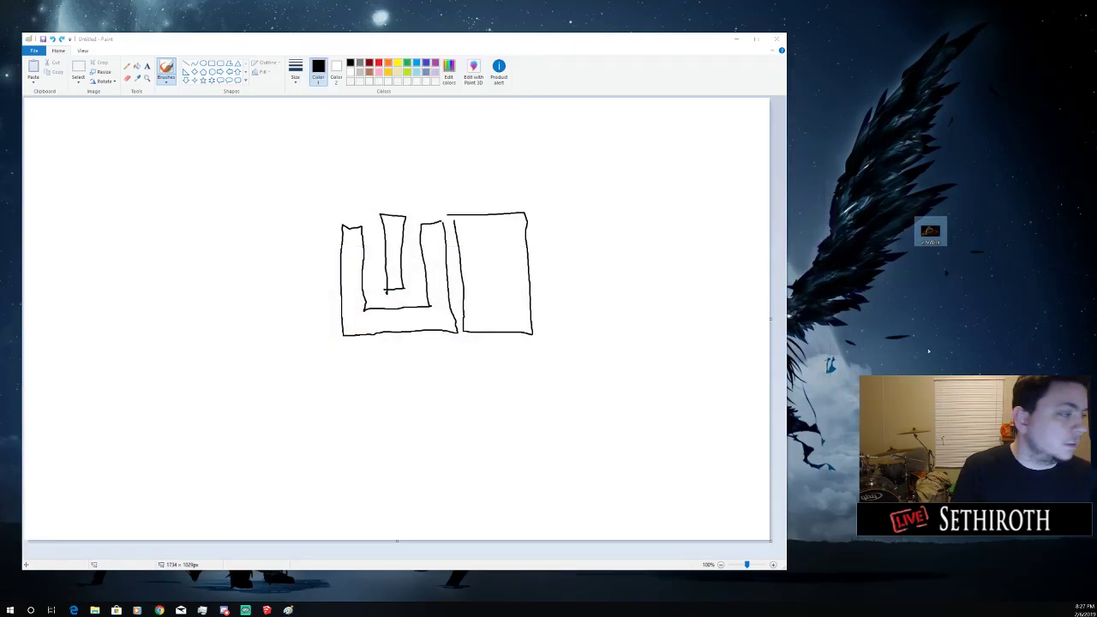
{"action": "left_click", "coordinate": [916, 324]}
{"action": "double_click", "coordinate": [933, 227]}
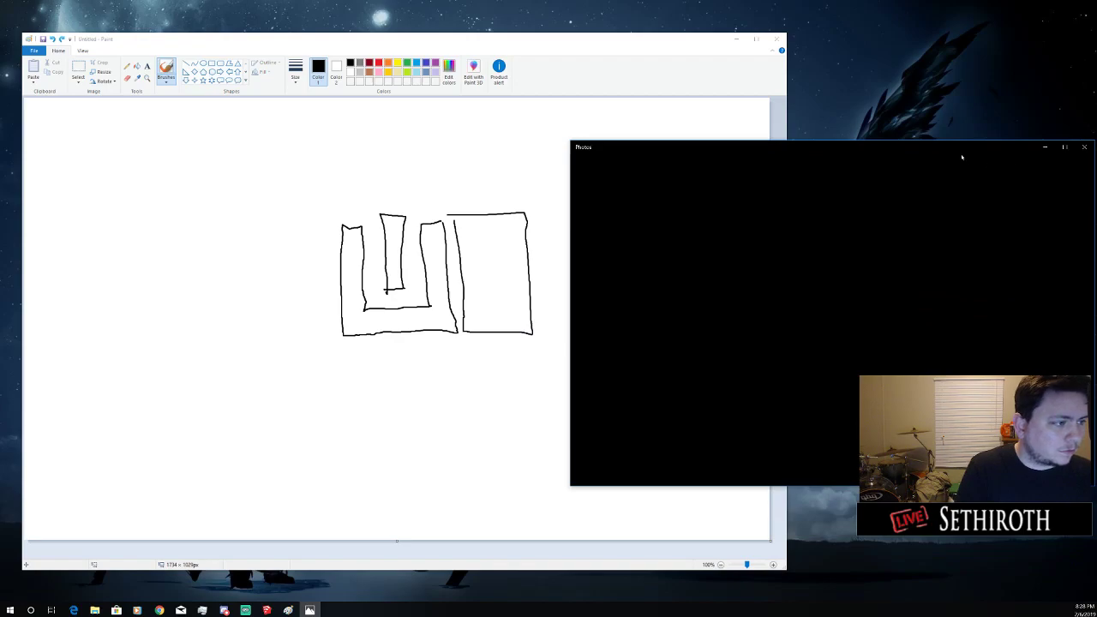
{"action": "left_click_drag", "start_coordinate": [962, 157], "coordinate": [947, 80]}
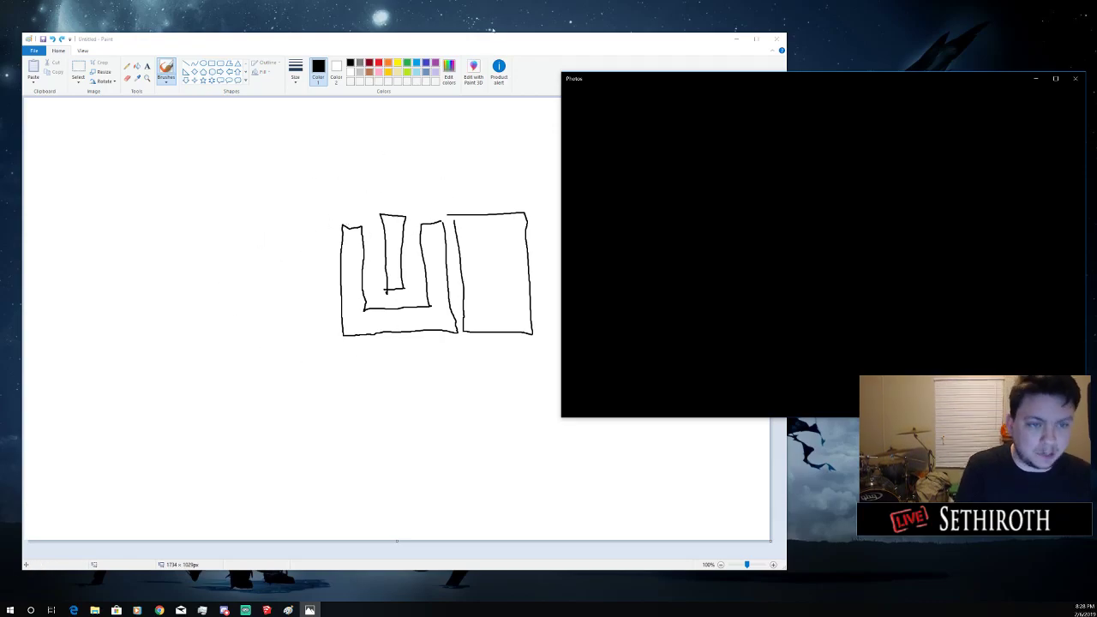
{"action": "left_click_drag", "start_coordinate": [487, 40], "coordinate": [479, 30]}
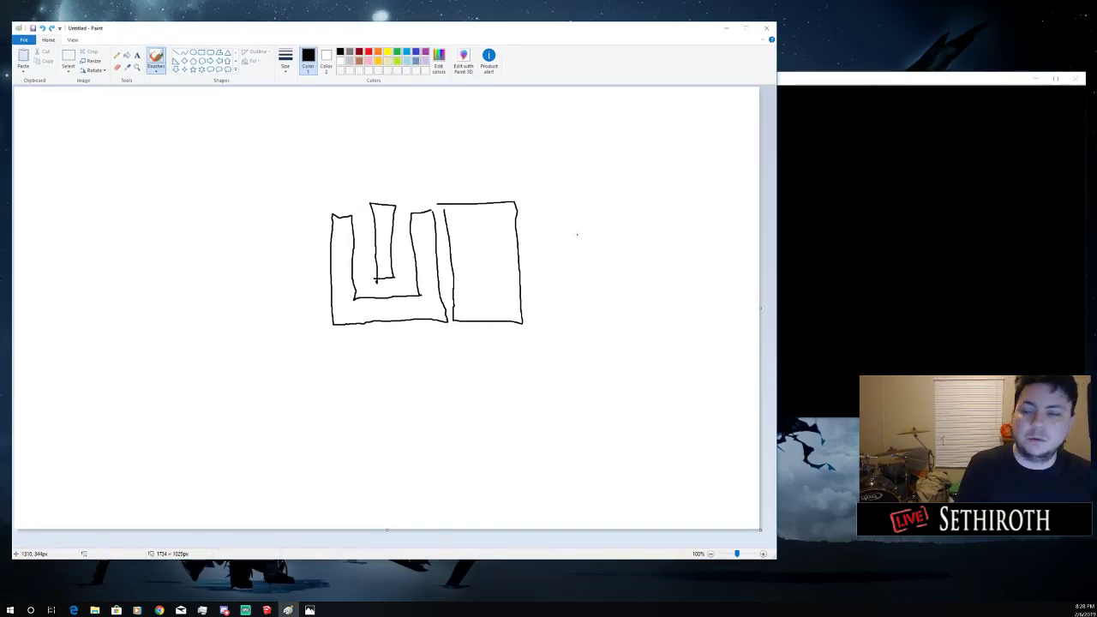
{"action": "left_click", "coordinate": [854, 85]}
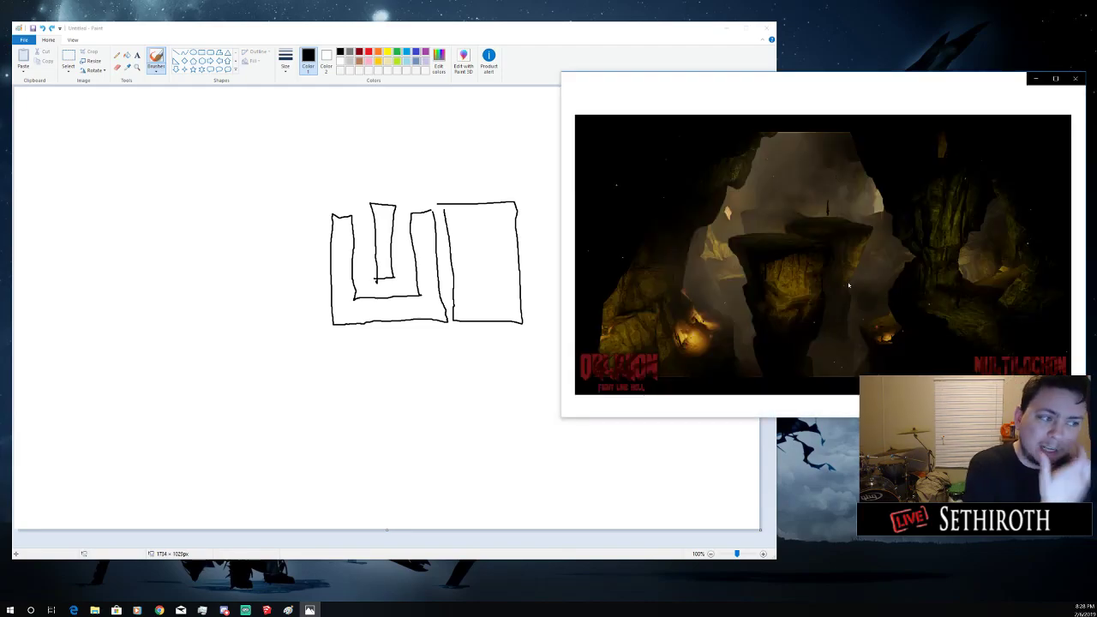
Try brush marks on the narrow bar, across the U-shaped block, above the sketch and inside the rectangle, undoing each one
{"action": "mouse_move", "coordinate": [783, 289]}
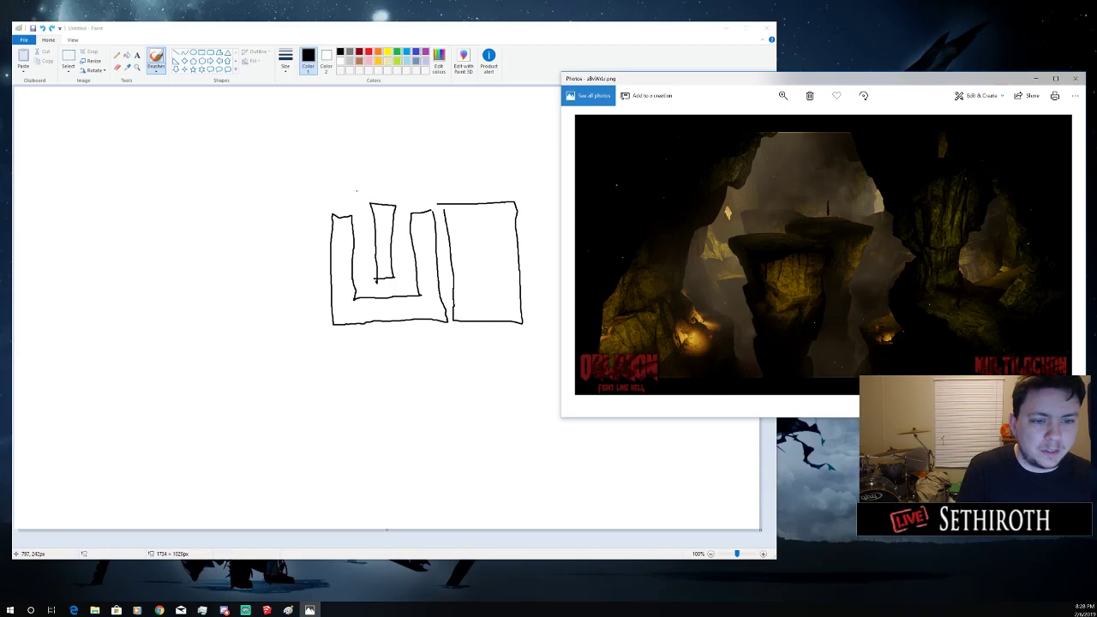
{"action": "left_click_drag", "start_coordinate": [382, 222], "coordinate": [386, 271]}
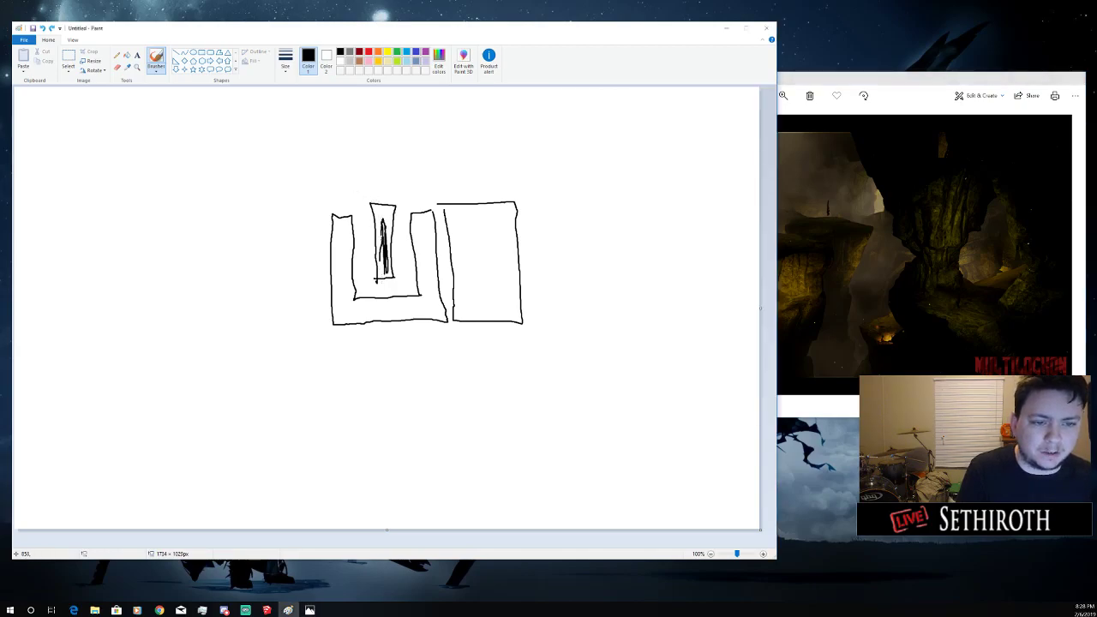
{"action": "key", "text": "ctrl+z"}
{"action": "left_click", "coordinate": [884, 81]}
{"action": "left_click", "coordinate": [884, 82]}
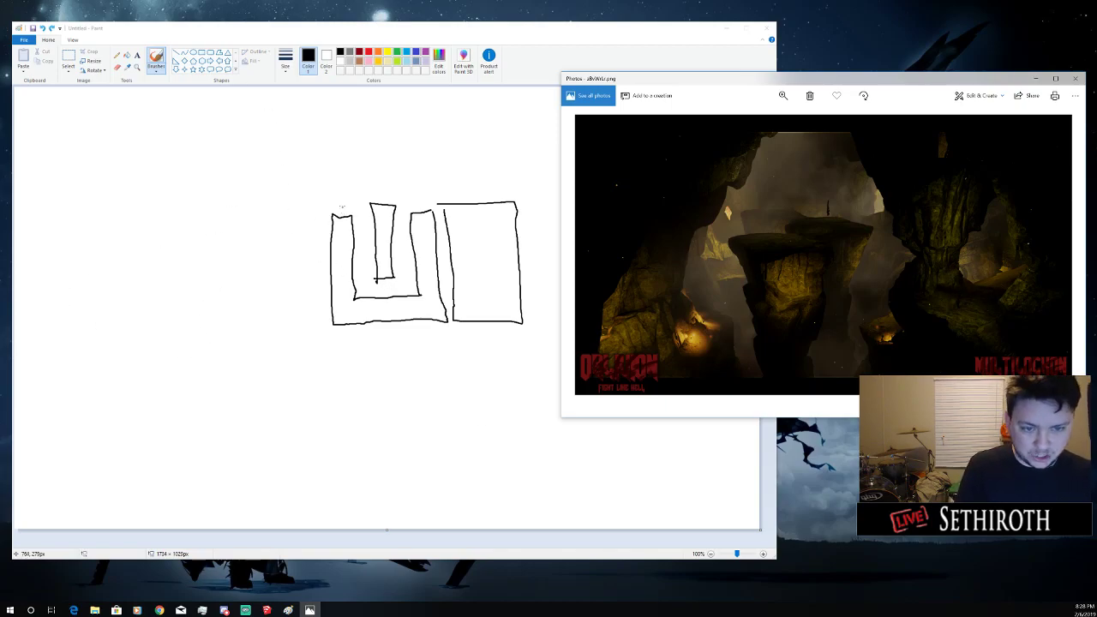
{"action": "left_click", "coordinate": [336, 204]}
{"action": "mouse_move", "coordinate": [345, 221]}
{"action": "left_mouse_down"}
{"action": "mouse_move", "coordinate": [356, 317]}
{"action": "mouse_move", "coordinate": [429, 313]}
{"action": "mouse_move", "coordinate": [425, 228]}
{"action": "left_mouse_up"}
{"action": "key", "text": "ctrl+z"}
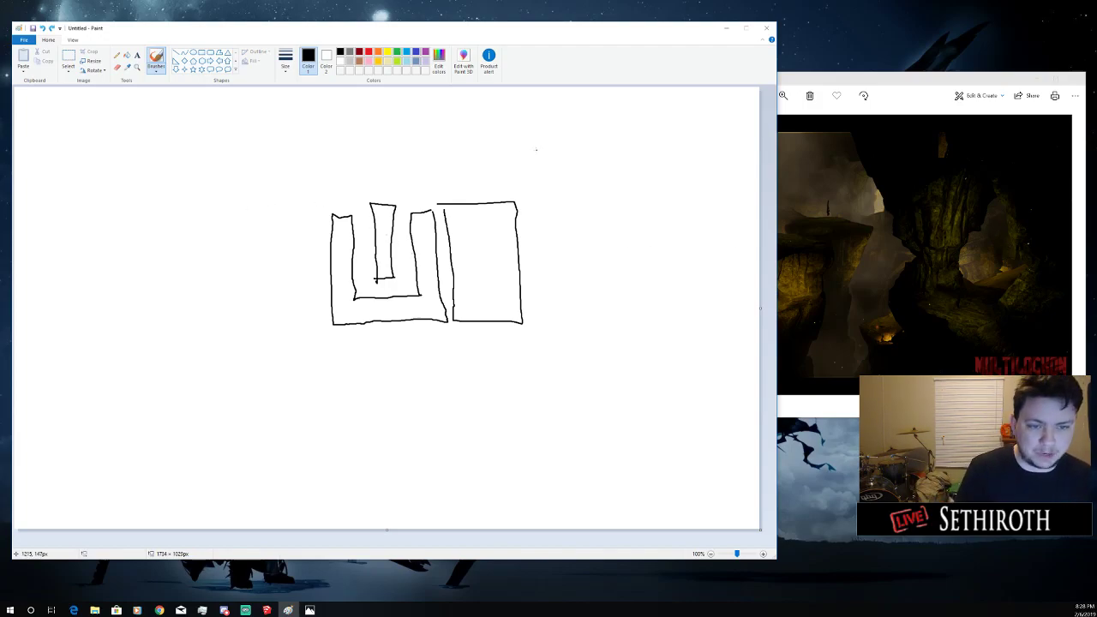
{"action": "mouse_move", "coordinate": [467, 129]}
{"action": "left_mouse_down"}
{"action": "mouse_move", "coordinate": [636, 308]}
{"action": "mouse_move", "coordinate": [508, 153]}
{"action": "left_mouse_up"}
{"action": "key", "text": "ctrl+z"}
{"action": "mouse_move", "coordinate": [485, 226]}
{"action": "left_mouse_down"}
{"action": "mouse_move", "coordinate": [490, 257]}
{"action": "mouse_move", "coordinate": [508, 247]}
{"action": "mouse_move", "coordinate": [470, 280]}
{"action": "mouse_move", "coordinate": [498, 248]}
{"action": "left_mouse_up"}
{"action": "key", "text": "ctrl+z"}
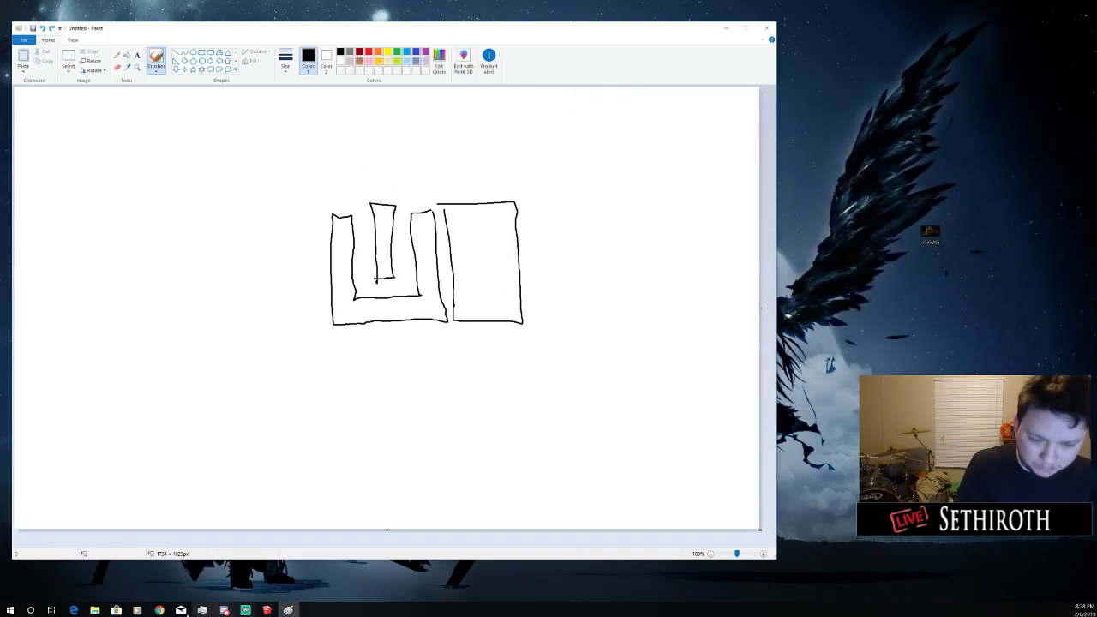
Switch to Chrome, review the remaining Oblivion cave and altar screenshots on the map page, and minimize the window
{"action": "left_click", "coordinate": [159, 610]}
{"action": "scroll", "coordinate": [533, 304], "scroll_direction": "down", "scroll_amount": 3}
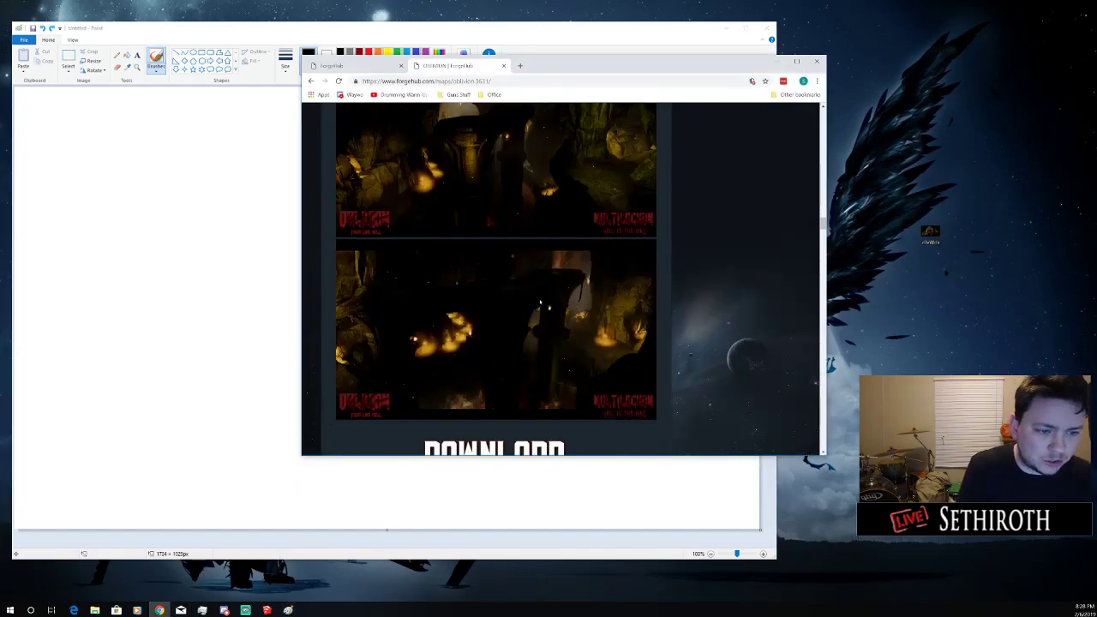
{"action": "scroll", "coordinate": [507, 251], "scroll_direction": "down", "scroll_amount": 2}
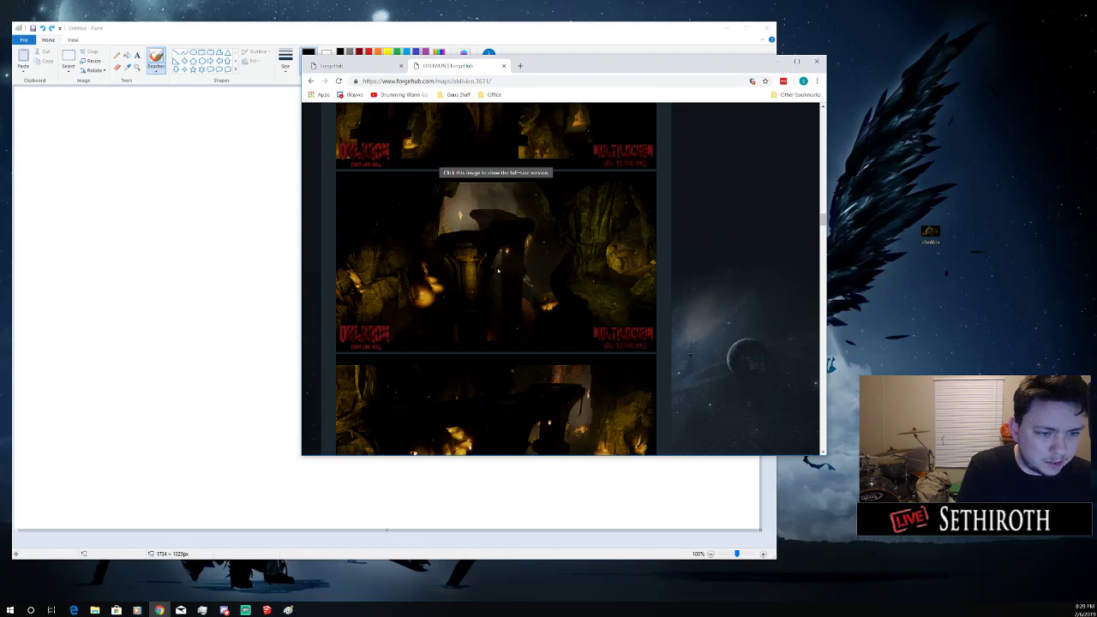
{"action": "scroll", "coordinate": [499, 270], "scroll_direction": "down", "scroll_amount": 3}
{"action": "scroll", "coordinate": [600, 270], "scroll_direction": "down", "scroll_amount": 5}
{"action": "scroll", "coordinate": [595, 271], "scroll_direction": "up", "scroll_amount": 10}
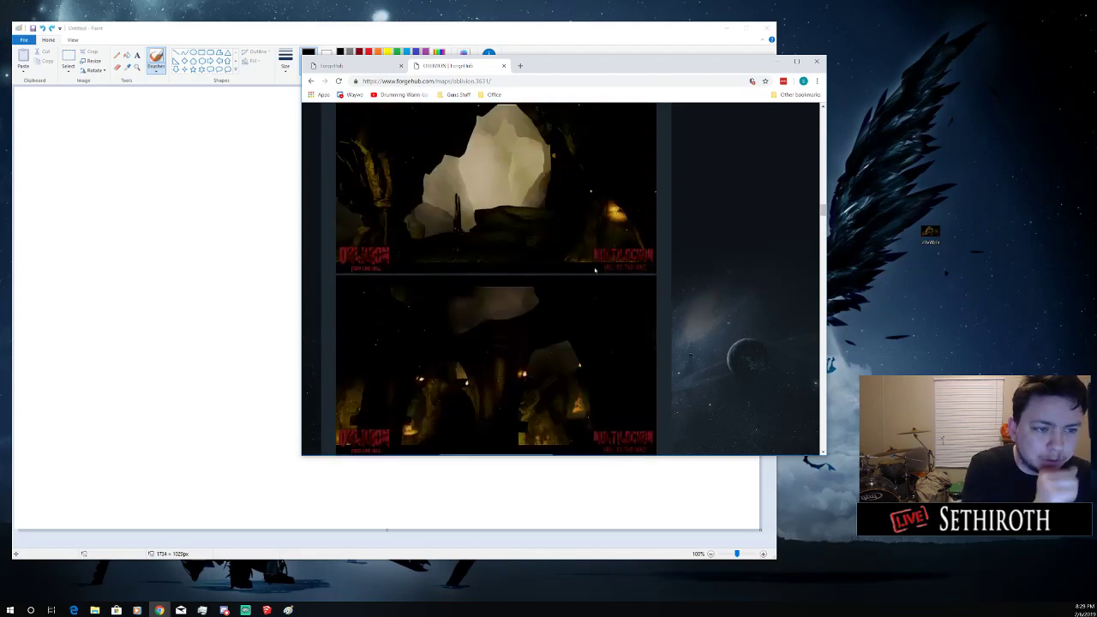
{"action": "scroll", "coordinate": [595, 271], "scroll_direction": "up", "scroll_amount": 3}
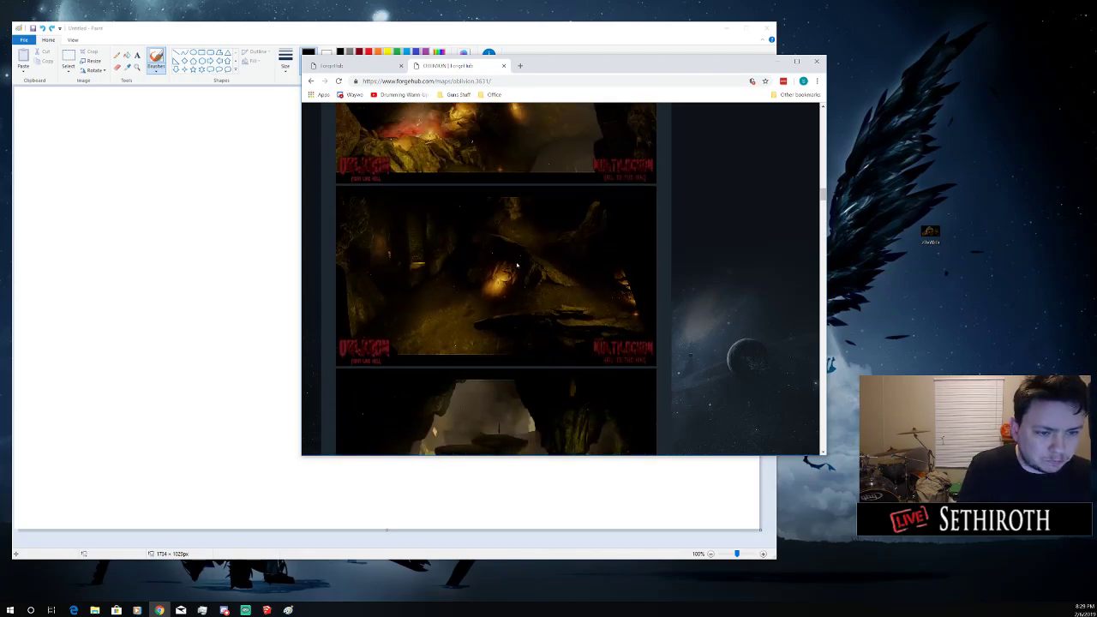
{"action": "scroll", "coordinate": [517, 266], "scroll_direction": "up", "scroll_amount": 3}
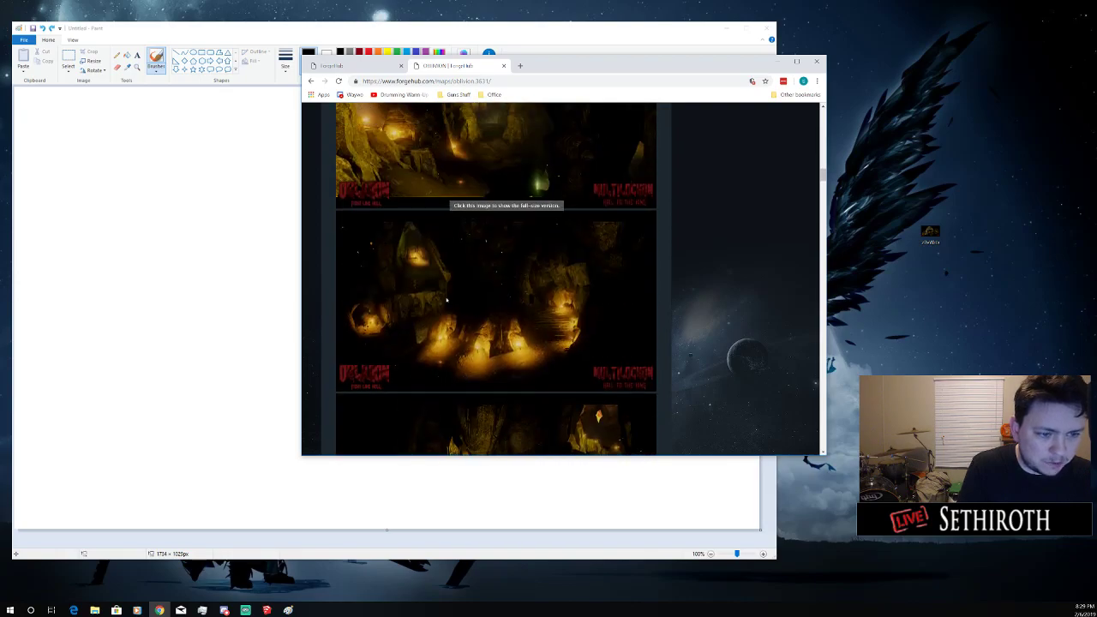
{"action": "scroll", "coordinate": [472, 302], "scroll_direction": "up", "scroll_amount": 3}
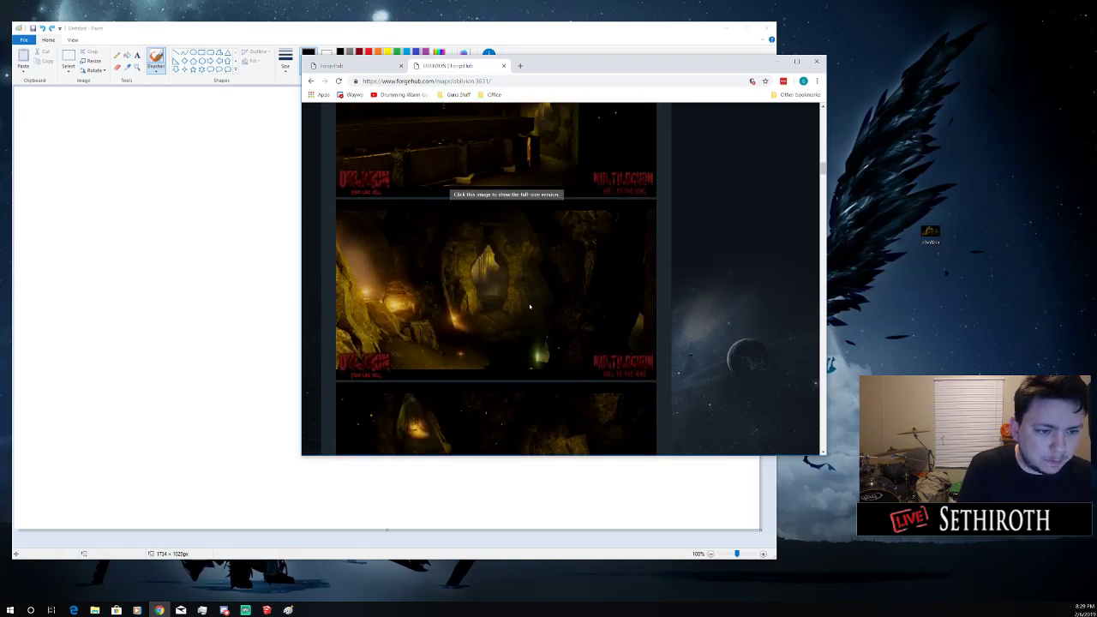
{"action": "scroll", "coordinate": [530, 306], "scroll_direction": "up", "scroll_amount": 3}
{"action": "scroll", "coordinate": [523, 225], "scroll_direction": "up", "scroll_amount": 3}
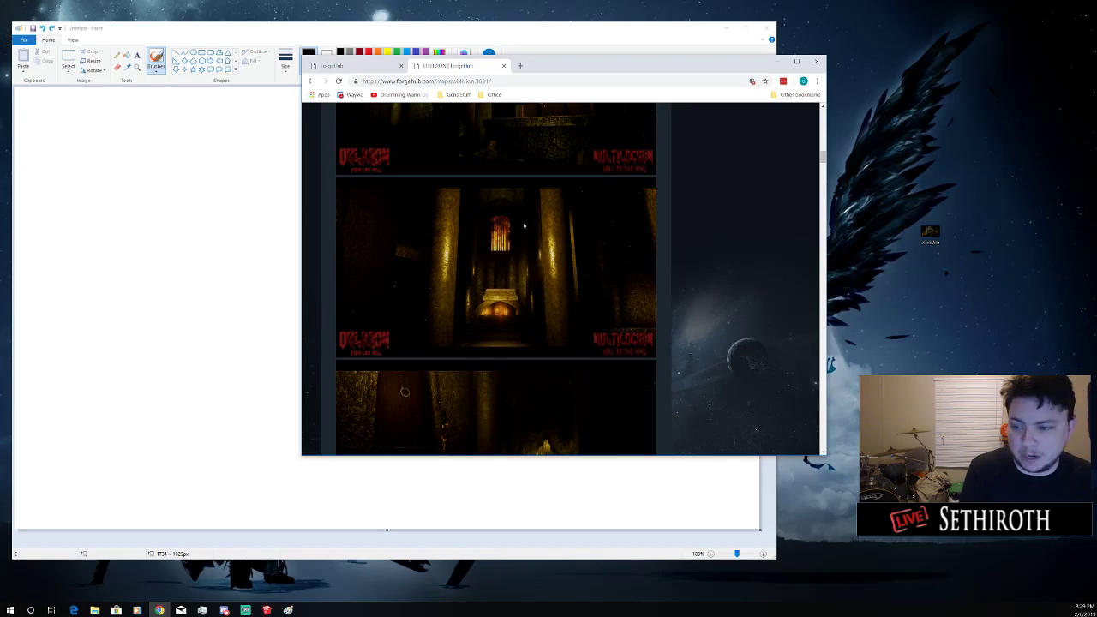
{"action": "left_click", "coordinate": [777, 61]}
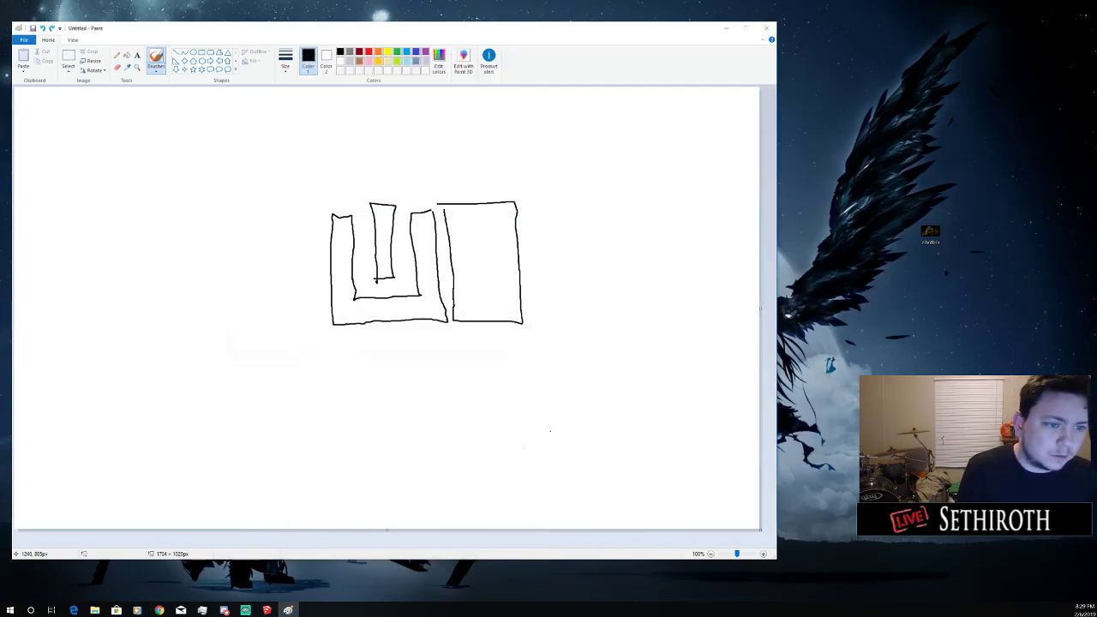
Try large freehand ovals around the block sketch and undo each one
{"action": "mouse_move", "coordinate": [487, 170]}
{"action": "left_mouse_down"}
{"action": "mouse_move", "coordinate": [244, 180]}
{"action": "mouse_move", "coordinate": [538, 313]}
{"action": "mouse_move", "coordinate": [428, 156]}
{"action": "left_mouse_up"}
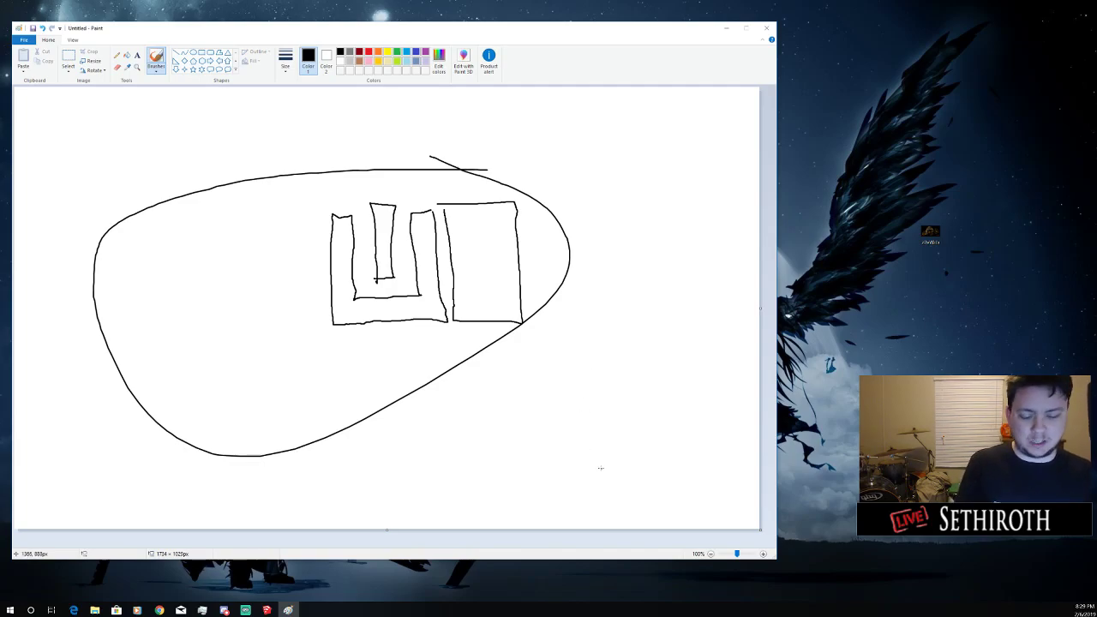
{"action": "key", "text": "ctrl+z"}
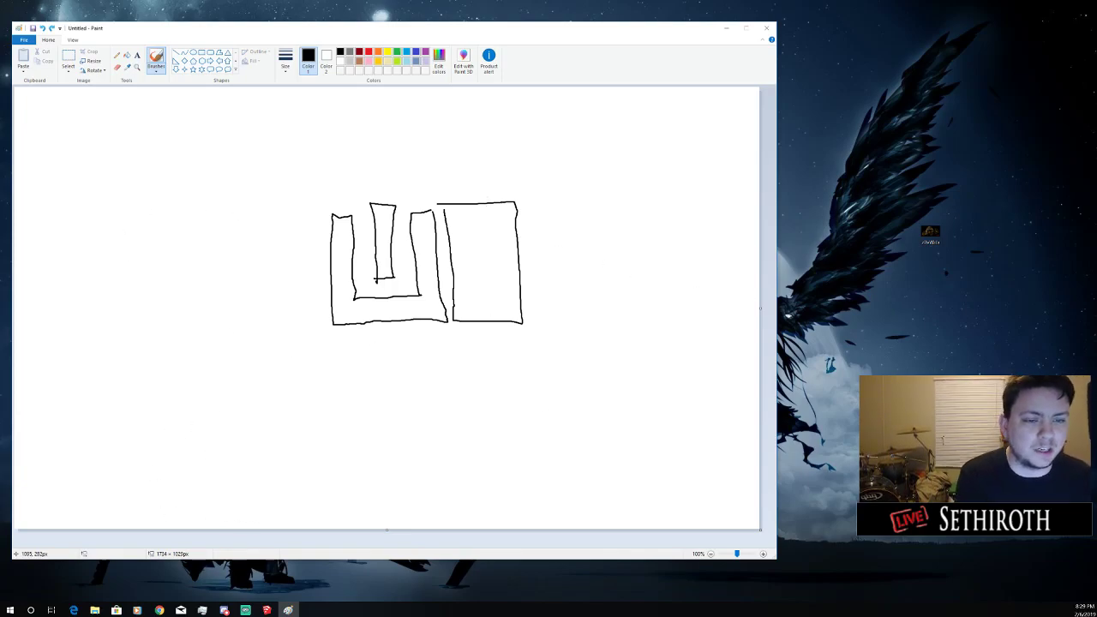
{"action": "mouse_move", "coordinate": [404, 152]}
{"action": "left_mouse_down"}
{"action": "mouse_move", "coordinate": [164, 261]}
{"action": "mouse_move", "coordinate": [329, 143]}
{"action": "left_mouse_up"}
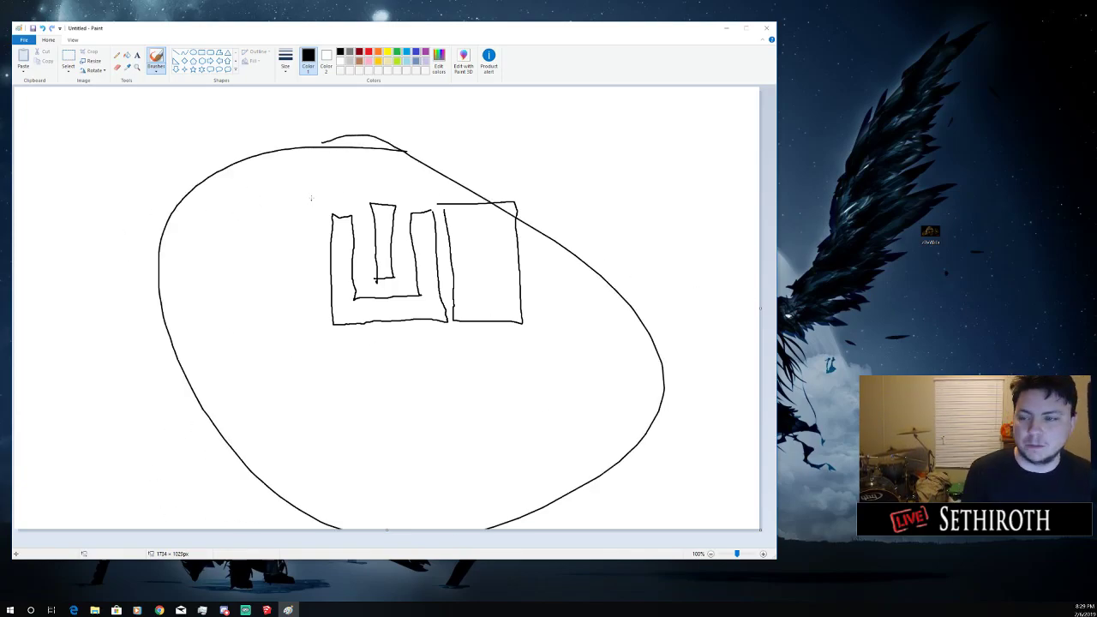
{"action": "key", "text": "ctrl+z"}
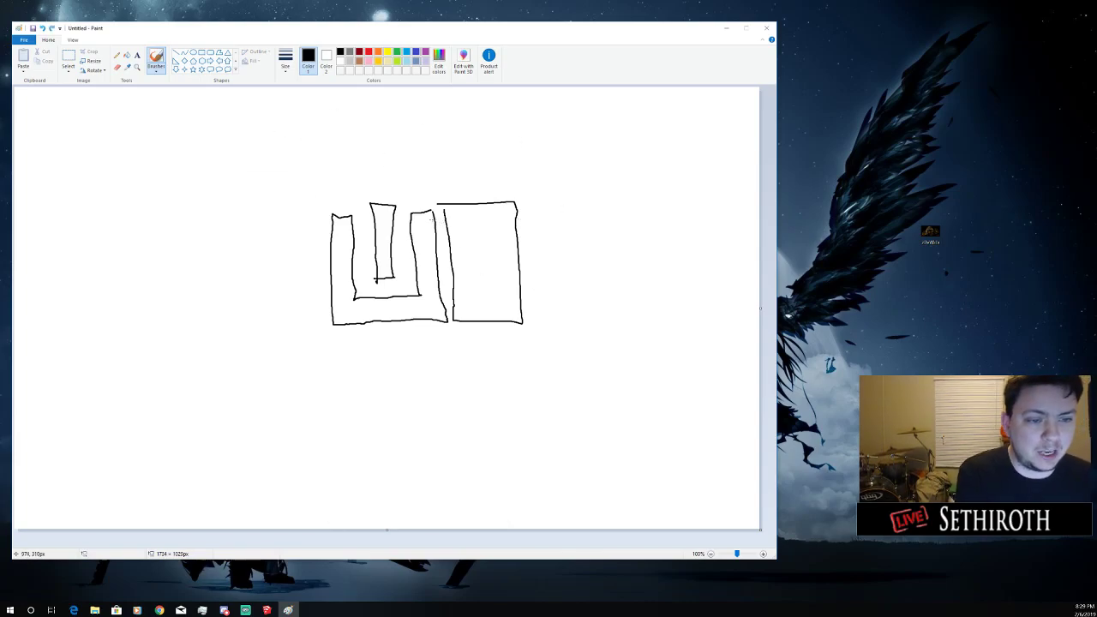
Brush an L-shaped walkway from the U-shaped block's upper right arm into the rectangle, plus two short connectors across the gap below it
{"action": "mouse_move", "coordinate": [435, 217]}
{"action": "left_mouse_down"}
{"action": "mouse_move", "coordinate": [481, 217]}
{"action": "mouse_move", "coordinate": [488, 248]}
{"action": "mouse_move", "coordinate": [487, 209]}
{"action": "mouse_move", "coordinate": [433, 209]}
{"action": "left_mouse_up"}
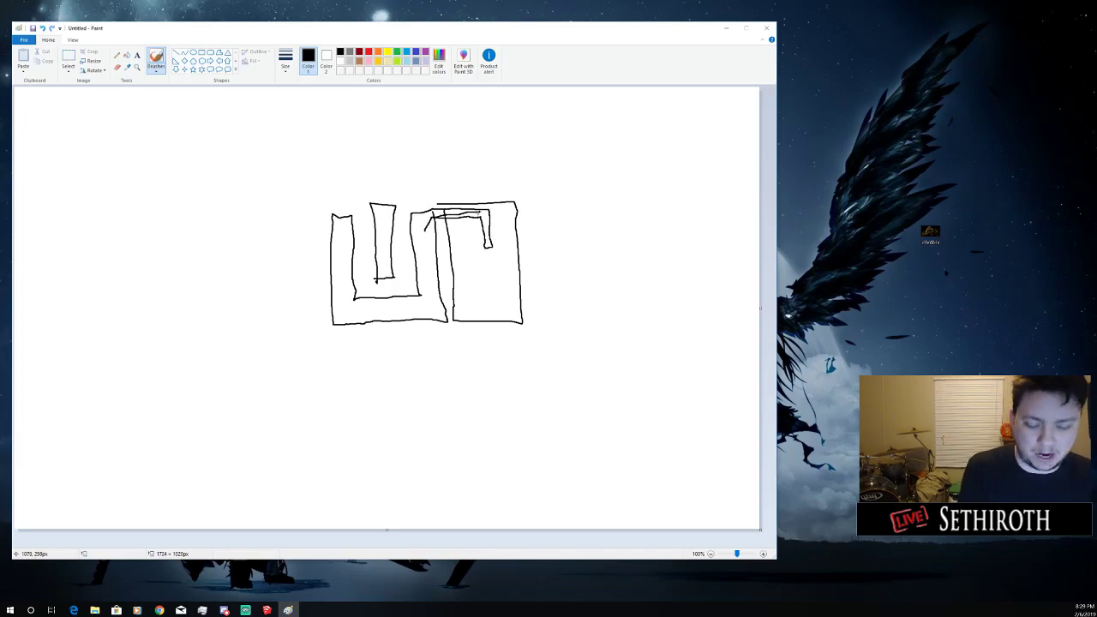
{"action": "mouse_move", "coordinate": [433, 250]}
{"action": "left_mouse_down"}
{"action": "mouse_move", "coordinate": [456, 250]}
{"action": "mouse_move", "coordinate": [453, 262]}
{"action": "left_mouse_up"}
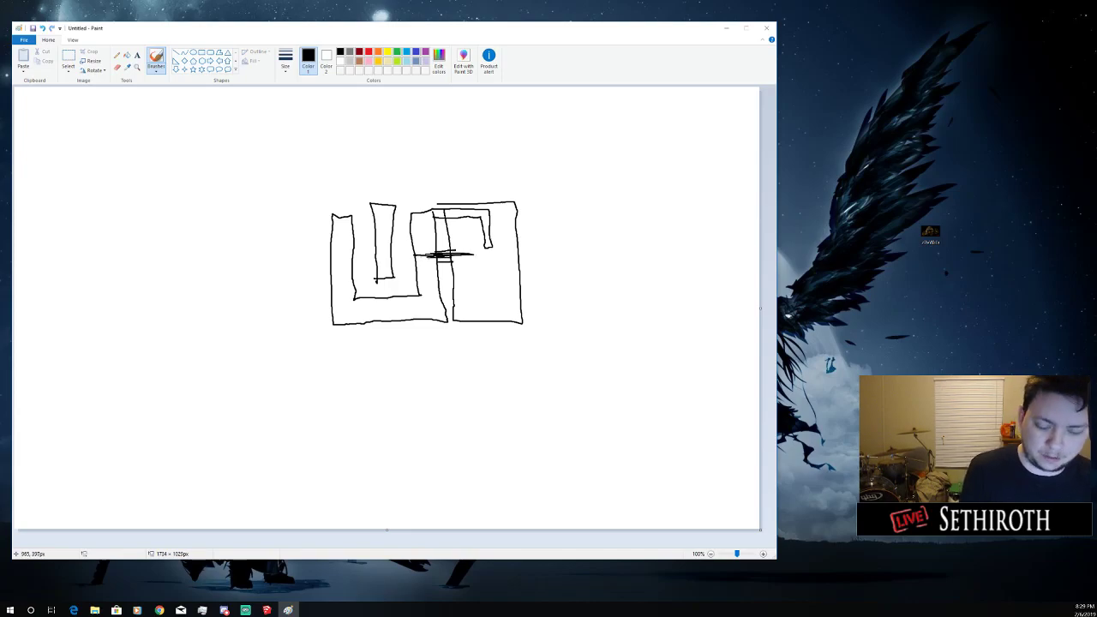
{"action": "mouse_move", "coordinate": [456, 301]}
{"action": "left_mouse_down"}
{"action": "mouse_move", "coordinate": [436, 305]}
{"action": "mouse_move", "coordinate": [477, 299]}
{"action": "left_mouse_up"}
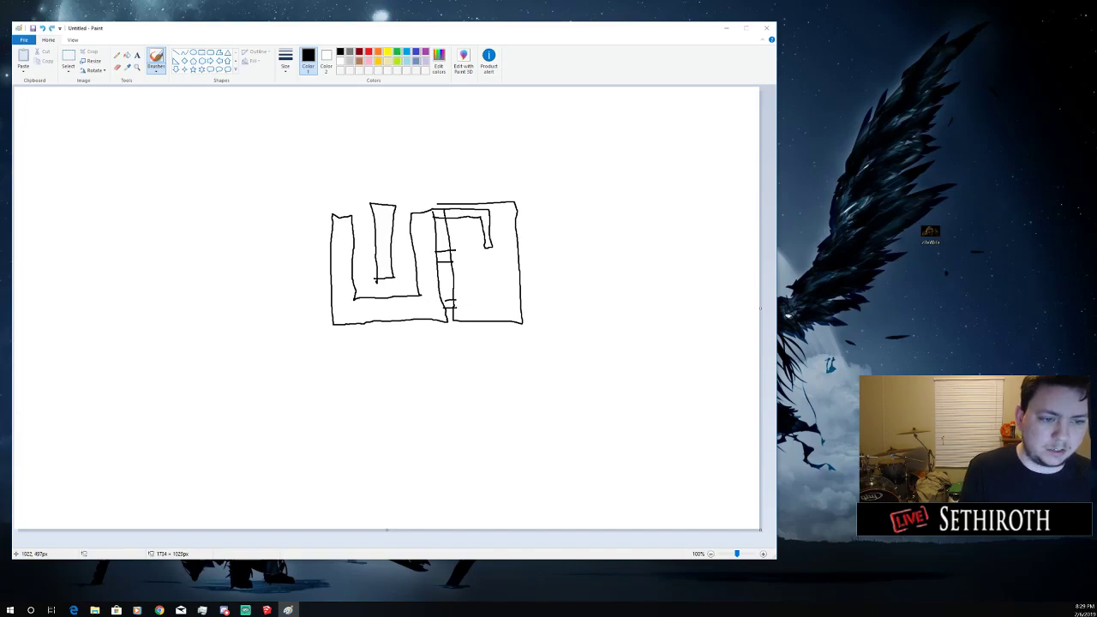
{"action": "left_click_drag", "start_coordinate": [453, 301], "coordinate": [440, 302]}
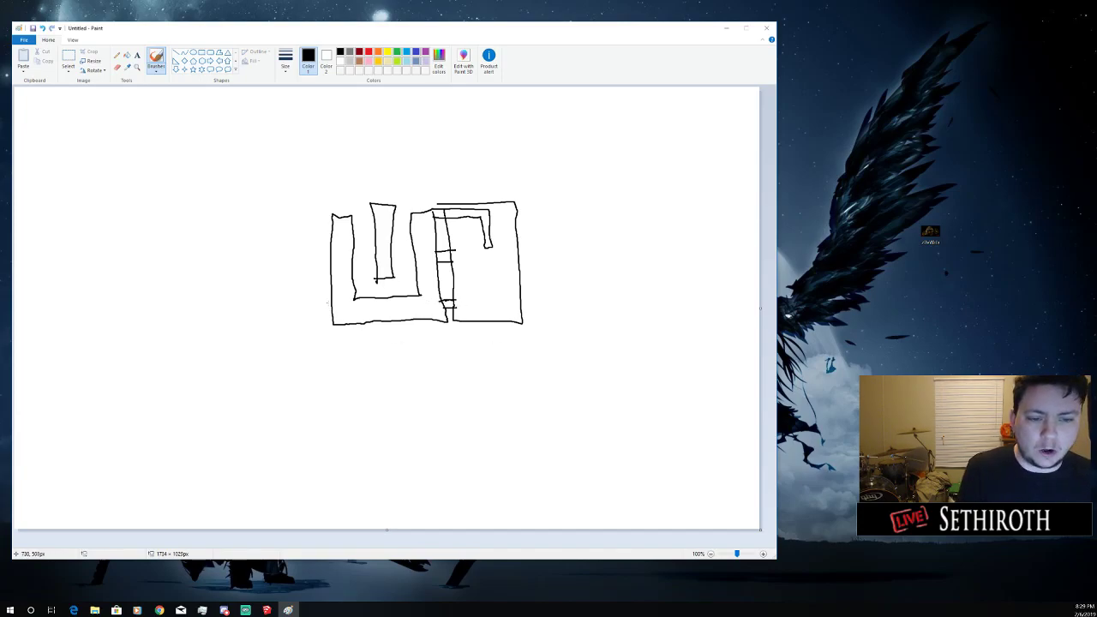
Brush an oval around the U-shaped block's lower left corner with a smaller curve inside it
{"action": "mouse_move", "coordinate": [327, 305]}
{"action": "left_mouse_down"}
{"action": "mouse_move", "coordinate": [335, 358]}
{"action": "mouse_move", "coordinate": [353, 327]}
{"action": "mouse_move", "coordinate": [318, 294]}
{"action": "left_mouse_up"}
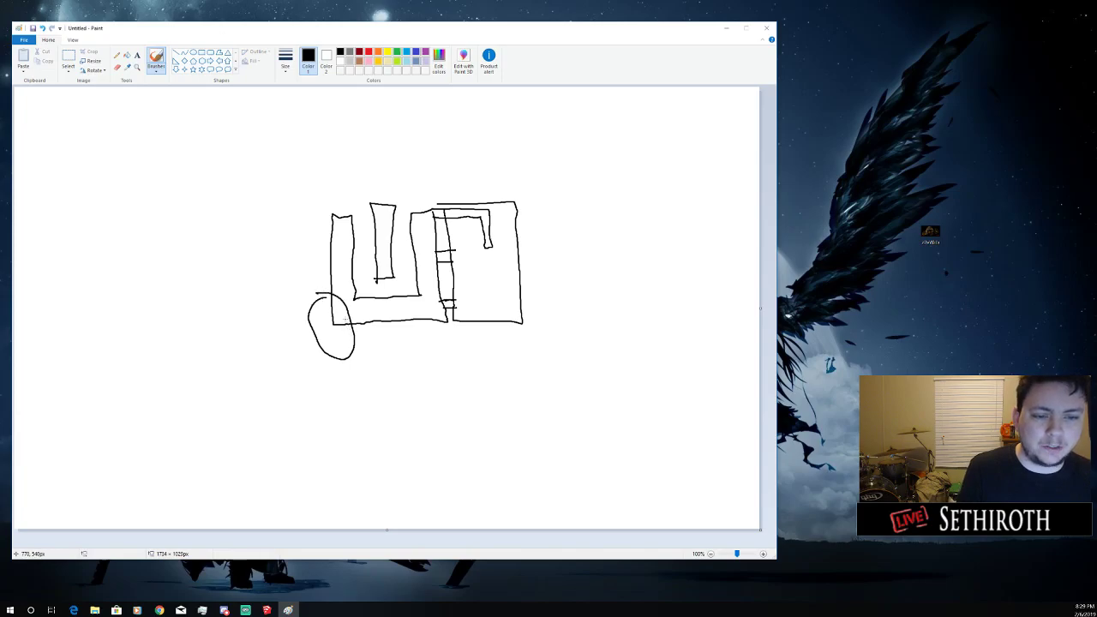
{"action": "mouse_move", "coordinate": [419, 305]}
{"action": "left_mouse_down"}
{"action": "mouse_move", "coordinate": [351, 306]}
{"action": "mouse_move", "coordinate": [355, 331]}
{"action": "mouse_move", "coordinate": [321, 310]}
{"action": "mouse_move", "coordinate": [334, 308]}
{"action": "left_mouse_up"}
{"action": "key", "text": "ctrl+z"}
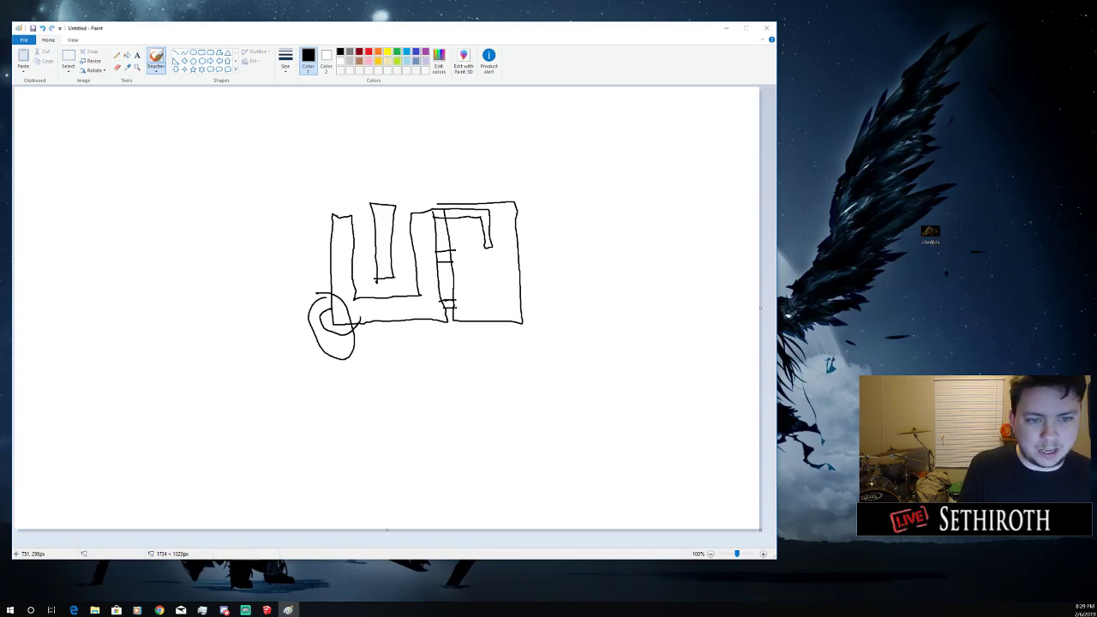
Try brush marks above and across the U-shaped block's left arm, and undo them
{"action": "mouse_move", "coordinate": [339, 203]}
{"action": "left_mouse_down"}
{"action": "mouse_move", "coordinate": [336, 240]}
{"action": "mouse_move", "coordinate": [317, 187]}
{"action": "left_mouse_up"}
{"action": "mouse_move", "coordinate": [327, 267]}
{"action": "left_mouse_down"}
{"action": "mouse_move", "coordinate": [338, 246]}
{"action": "mouse_move", "coordinate": [350, 257]}
{"action": "left_mouse_up"}
{"action": "key", "text": "ctrl+z"}
{"action": "key", "text": "ctrl+z"}
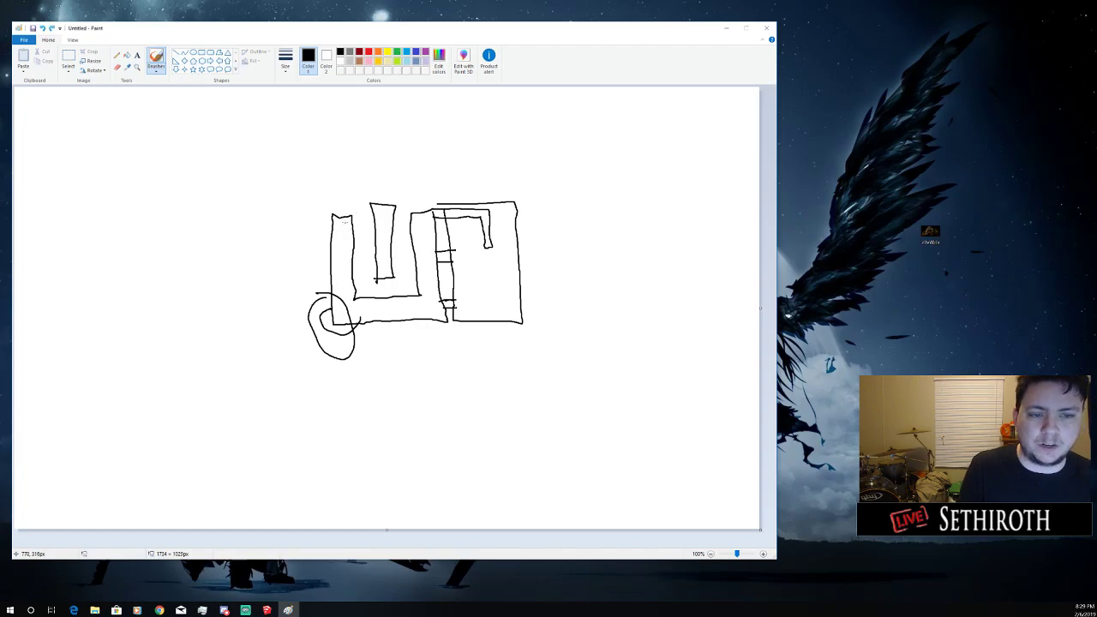
Try an oval around the U-shaped block's upper left end, and undo it along with the corner ovals, L-shaped walkway and connectors
{"action": "mouse_move", "coordinate": [350, 219]}
{"action": "left_mouse_down"}
{"action": "mouse_move", "coordinate": [312, 229]}
{"action": "mouse_move", "coordinate": [335, 223]}
{"action": "left_mouse_up"}
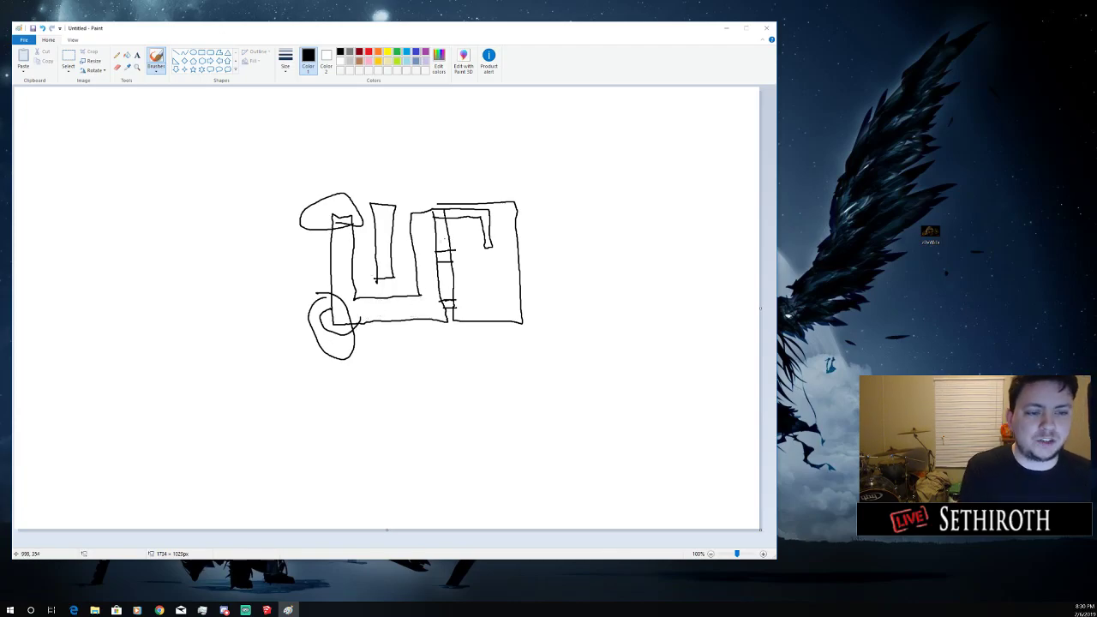
{"action": "key", "text": "ctrl+z"}
{"action": "key", "text": "ctrl+z"}
{"action": "key", "text": "ctrl+z"}
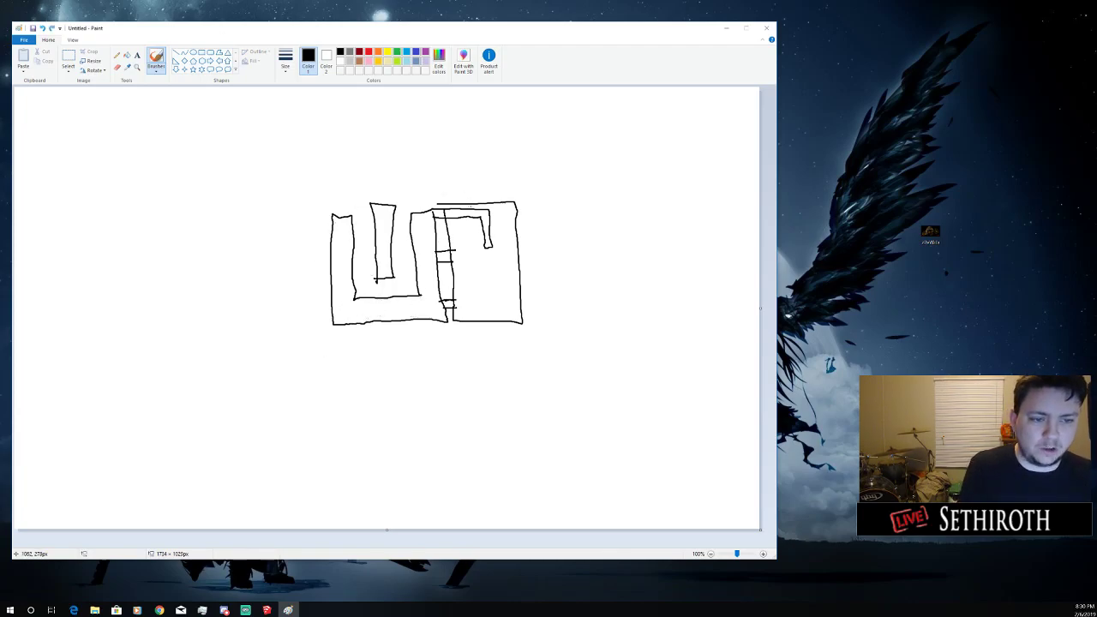
{"action": "key", "text": "ctrl+z"}
{"action": "key", "text": "ctrl+z"}
{"action": "key", "text": "ctrl+z"}
{"action": "key", "text": "ctrl+z"}
{"action": "key", "text": "ctrl+z"}
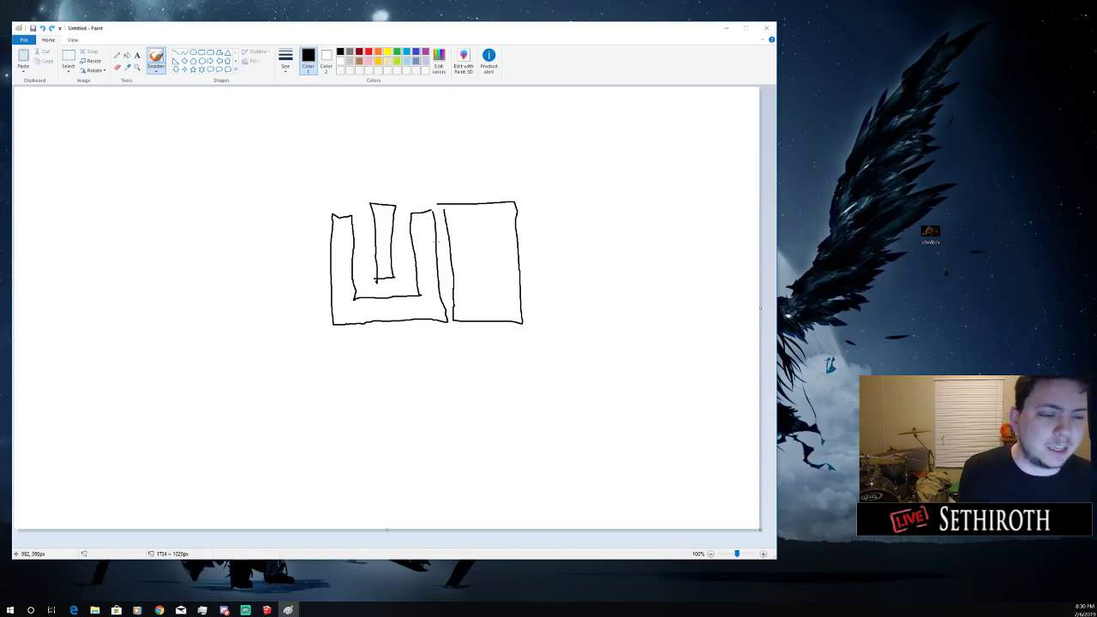
Brush two connectors across the gap, an L-shaped walkway along the rectangle's top and right edges, and a bridge from the left arm to the centre bar
{"action": "mouse_move", "coordinate": [429, 254]}
{"action": "left_mouse_down"}
{"action": "mouse_move", "coordinate": [471, 251]}
{"action": "mouse_move", "coordinate": [461, 270]}
{"action": "left_mouse_up"}
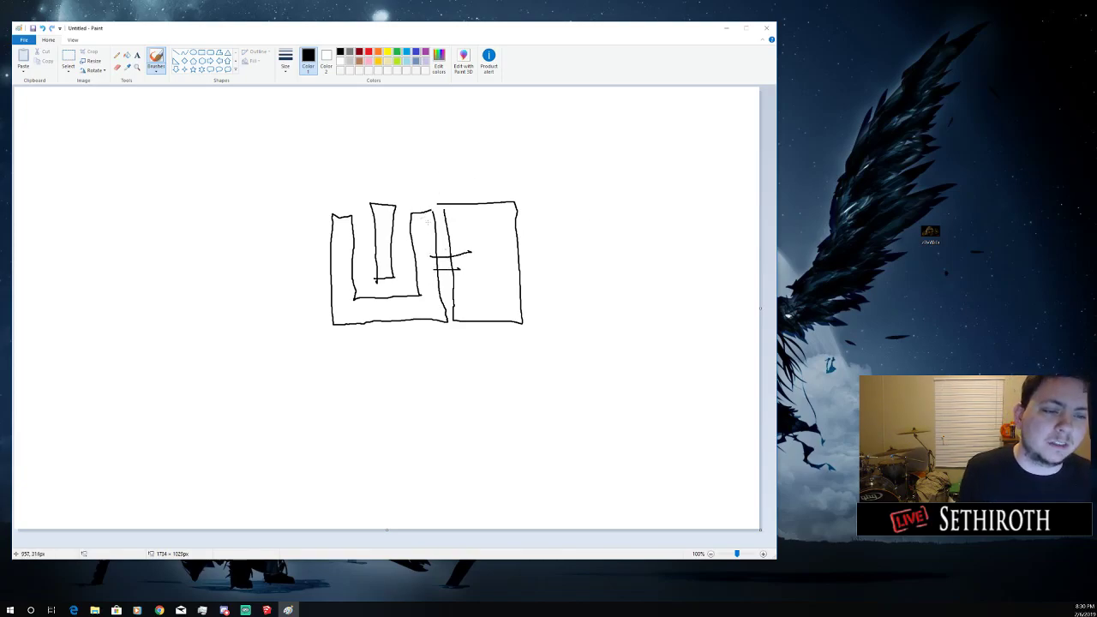
{"action": "mouse_move", "coordinate": [426, 222]}
{"action": "left_mouse_down"}
{"action": "mouse_move", "coordinate": [498, 223]}
{"action": "mouse_move", "coordinate": [500, 287]}
{"action": "mouse_move", "coordinate": [521, 283]}
{"action": "mouse_move", "coordinate": [515, 207]}
{"action": "mouse_move", "coordinate": [419, 215]}
{"action": "left_mouse_up"}
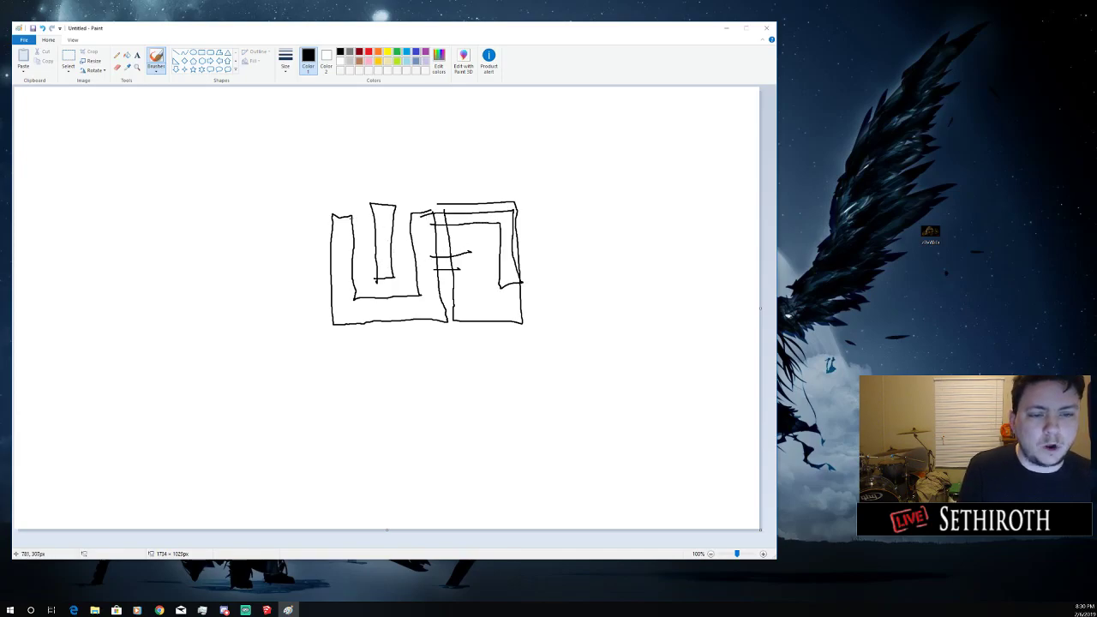
{"action": "left_click_drag", "start_coordinate": [350, 217], "coordinate": [377, 206]}
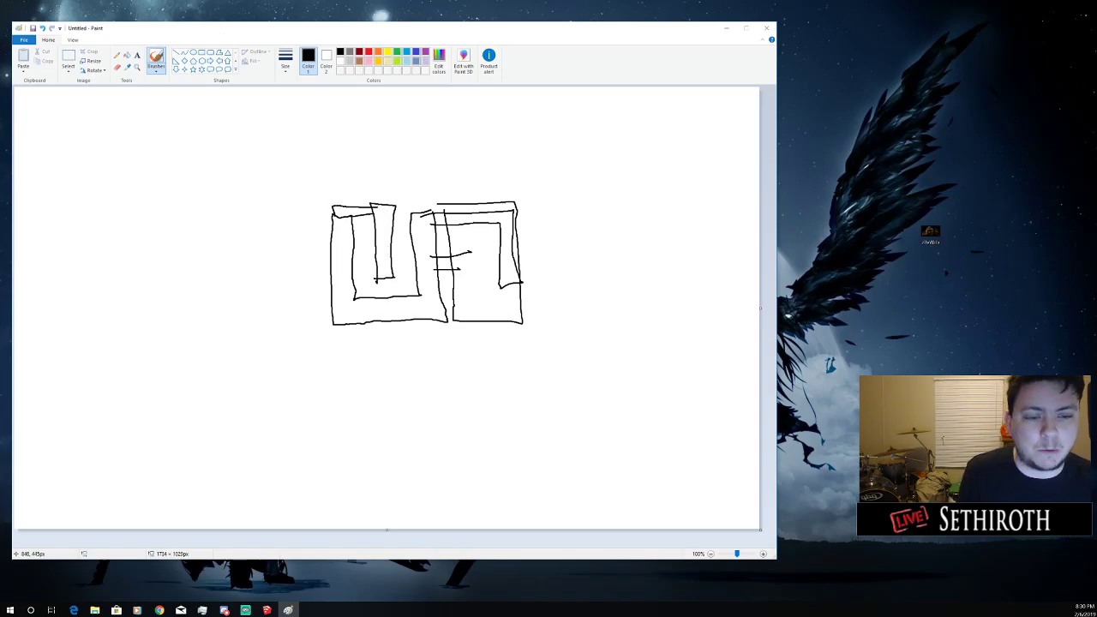
Try extending the centre bar down through the U-shaped block's base with an oval below it, and undo these strokes
{"action": "left_click_drag", "start_coordinate": [377, 279], "coordinate": [372, 327]}
{"action": "mouse_move", "coordinate": [393, 277]}
{"action": "left_mouse_down"}
{"action": "mouse_move", "coordinate": [399, 338]}
{"action": "mouse_move", "coordinate": [314, 345]}
{"action": "mouse_move", "coordinate": [413, 336]}
{"action": "mouse_move", "coordinate": [360, 323]}
{"action": "left_mouse_up"}
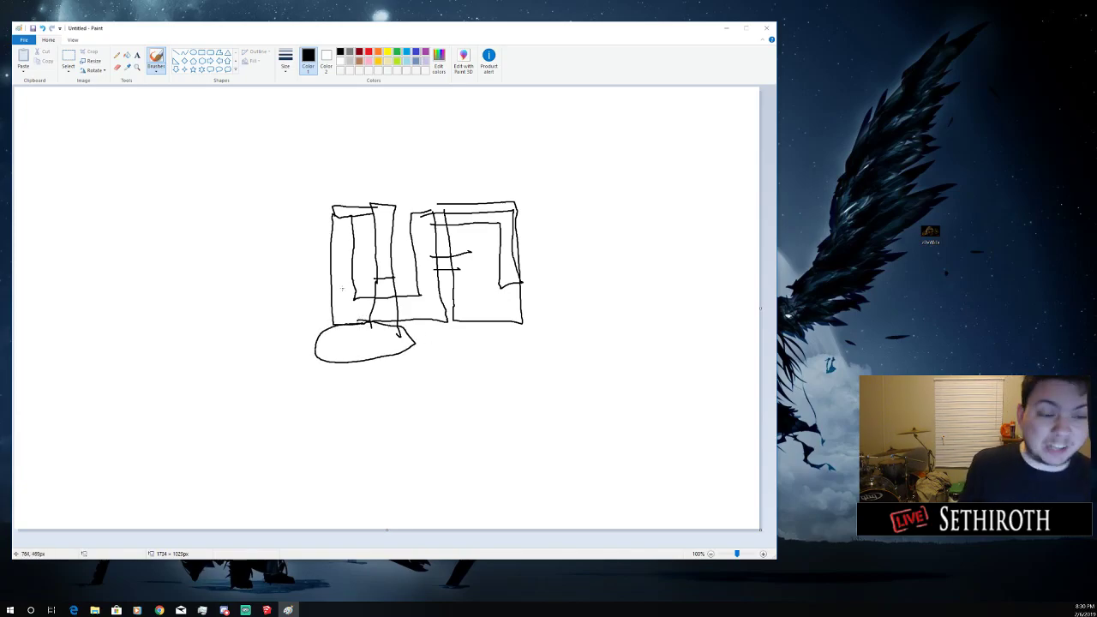
{"action": "key", "text": "ctrl+z"}
{"action": "key", "text": "ctrl+z"}
{"action": "key", "text": "ctrl+z"}
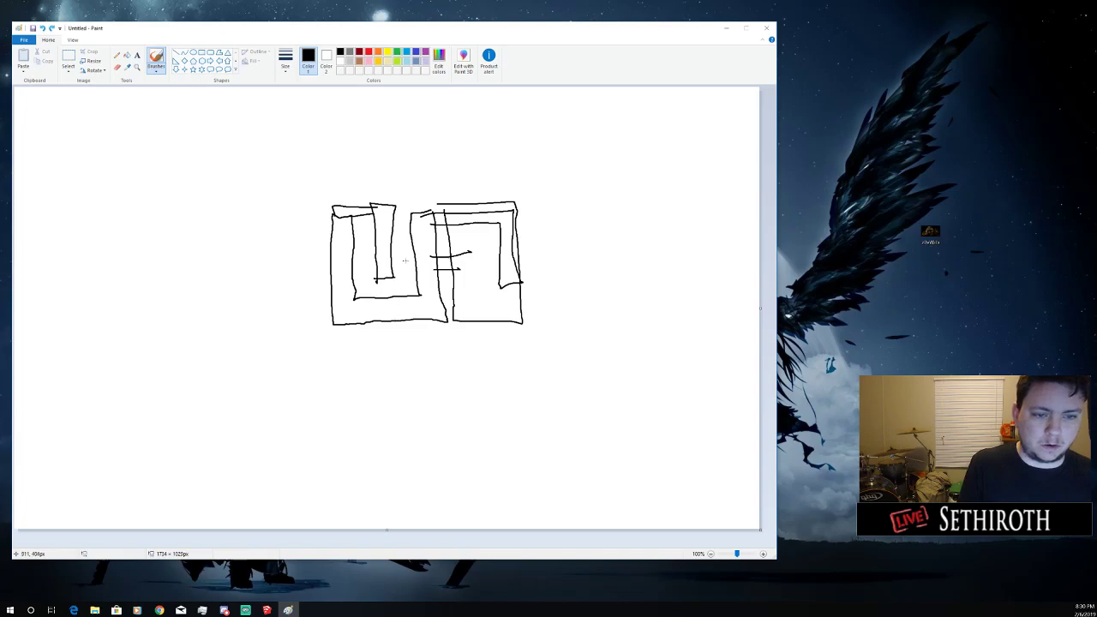
Undo the bridge between the U-shaped block's left arm and the centre bar, and brush it again with two horizontal lines
{"action": "key", "text": "ctrl+z"}
{"action": "key", "text": "ctrl+z"}
{"action": "key", "text": "ctrl+y"}
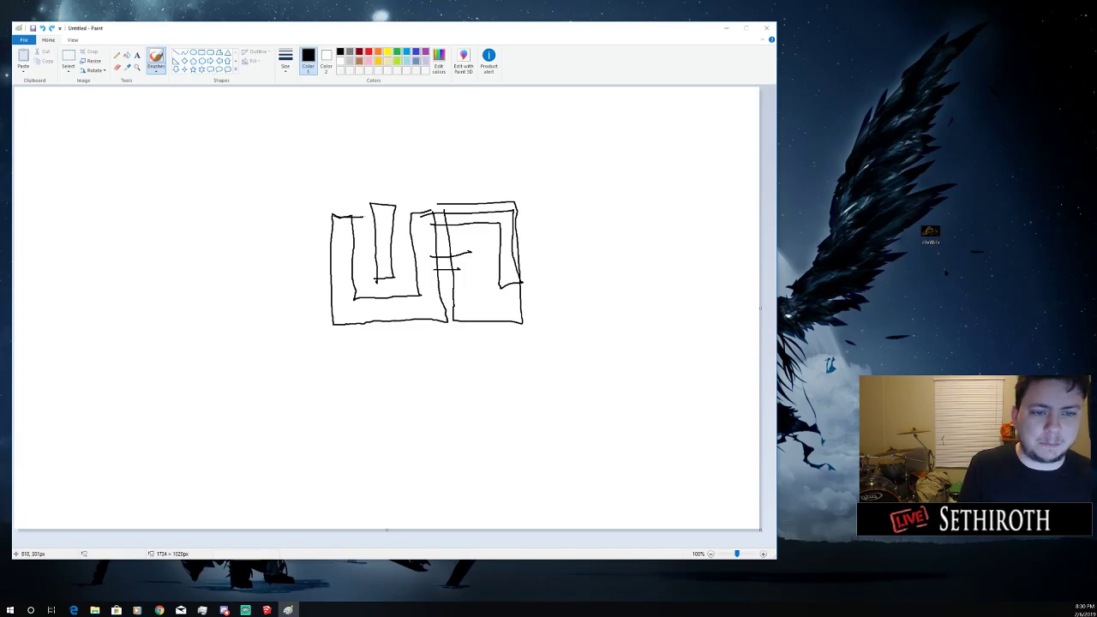
{"action": "key", "text": "ctrl+y"}
{"action": "key", "text": "ctrl+y"}
{"action": "key", "text": "ctrl+y"}
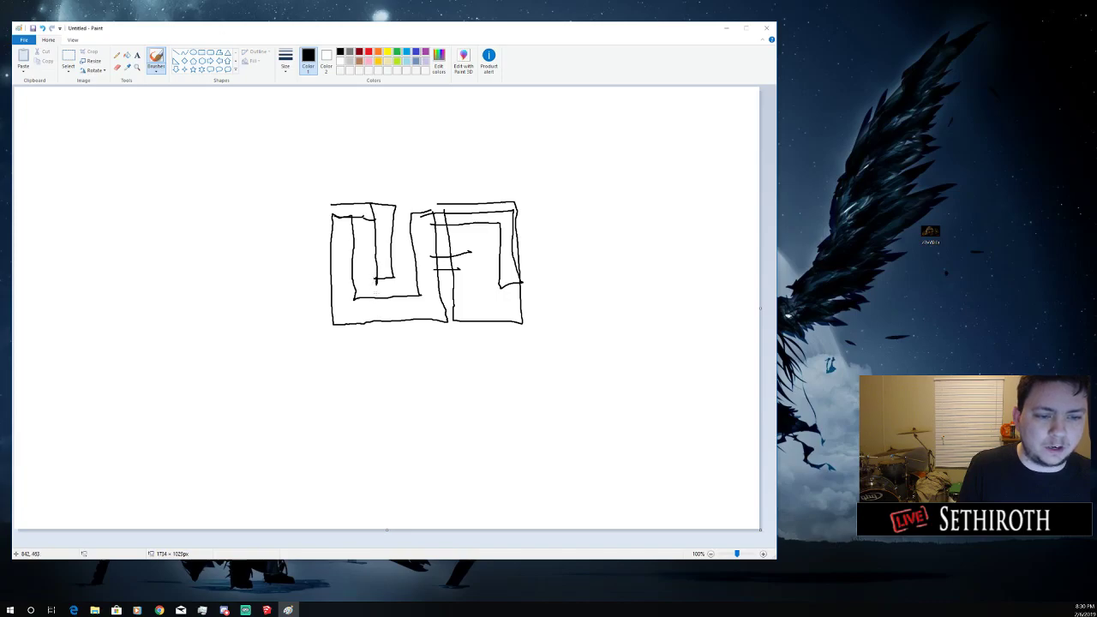
Brush a walkway from the centre bar down through the block's base and along the lower edge into the rectangle
{"action": "mouse_move", "coordinate": [378, 285]}
{"action": "left_mouse_down"}
{"action": "mouse_move", "coordinate": [403, 338]}
{"action": "mouse_move", "coordinate": [391, 271]}
{"action": "left_mouse_up"}
{"action": "left_click_drag", "start_coordinate": [401, 324], "coordinate": [465, 319]}
{"action": "mouse_move", "coordinate": [403, 339]}
{"action": "left_mouse_down"}
{"action": "mouse_move", "coordinate": [490, 336]}
{"action": "mouse_move", "coordinate": [480, 321]}
{"action": "mouse_move", "coordinate": [398, 334]}
{"action": "left_mouse_up"}
{"action": "mouse_move", "coordinate": [466, 334]}
{"action": "left_mouse_down"}
{"action": "mouse_move", "coordinate": [470, 298]}
{"action": "mouse_move", "coordinate": [477, 323]}
{"action": "left_mouse_up"}
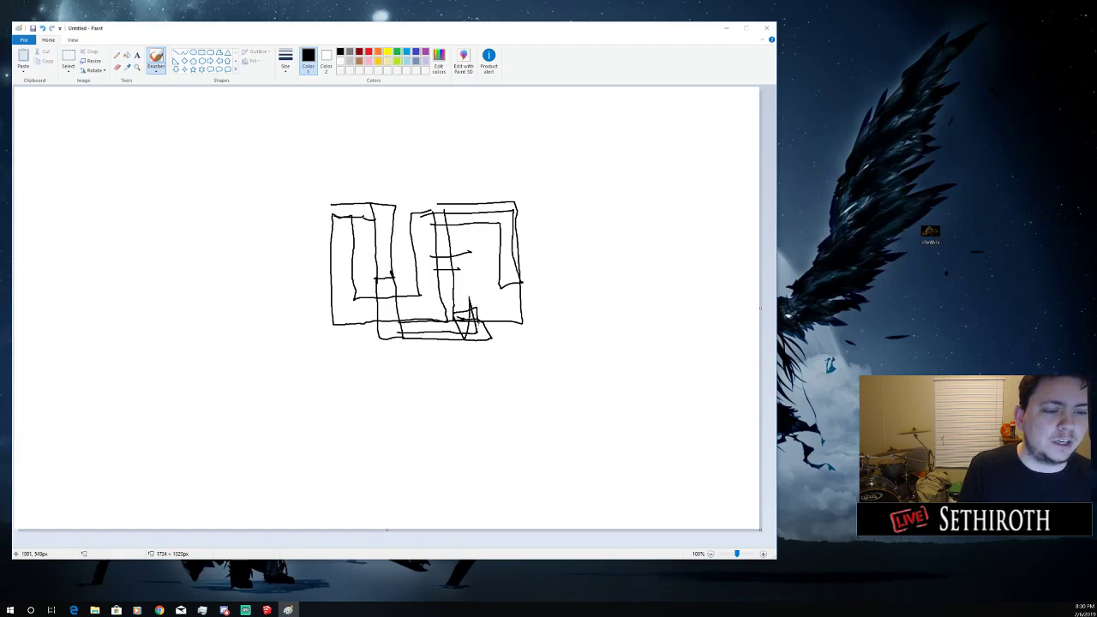
Undo all strokes of the block sketch back to a blank canvas and enlarge the canvas to about 1726 × 983 px
{"action": "key", "text": "ctrl+z"}
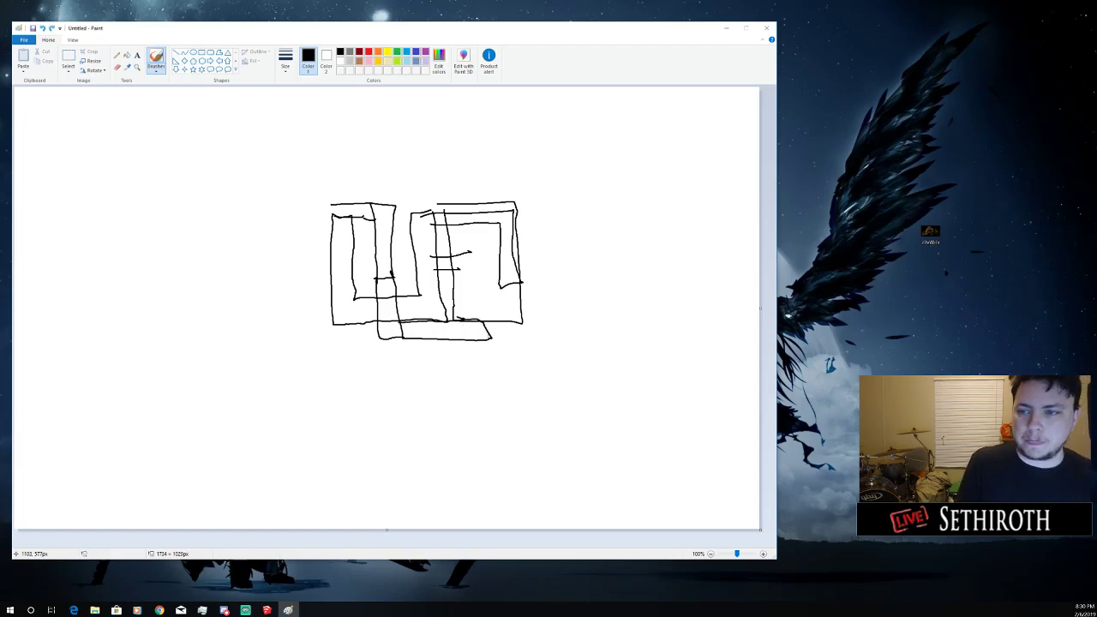
{"action": "key", "text": "ctrl+z"}
{"action": "key", "text": "ctrl+z"}
{"action": "key", "text": "ctrl+z"}
{"action": "key", "text": "ctrl+z"}
{"action": "key", "text": "ctrl+z"}
{"action": "key", "text": "ctrl+z"}
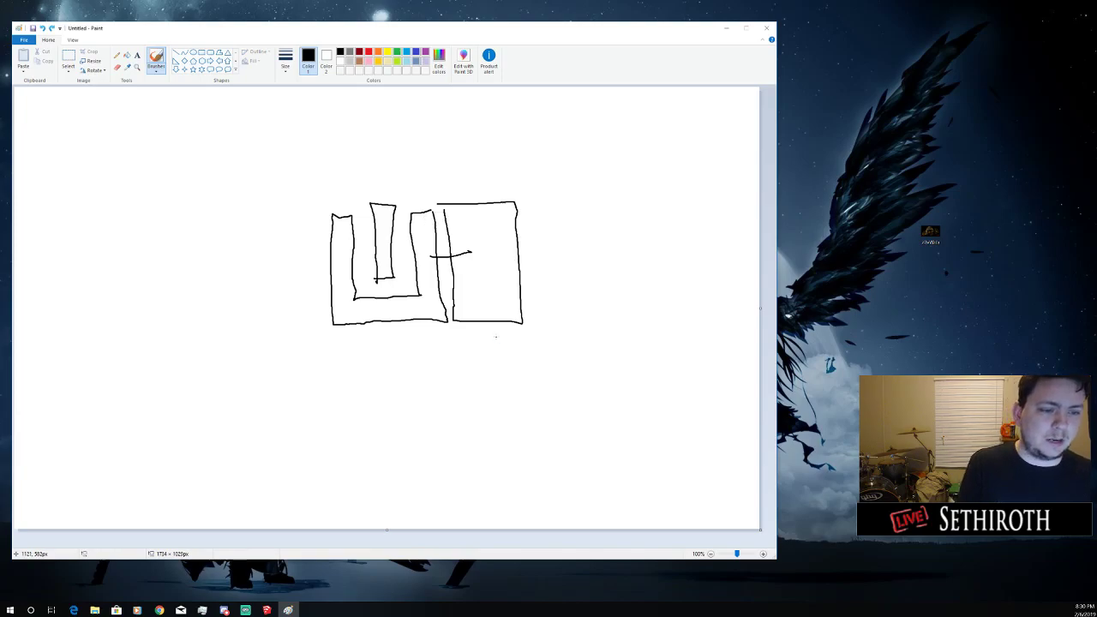
{"action": "key", "text": "ctrl+z"}
{"action": "mouse_move", "coordinate": [417, 168]}
{"action": "left_mouse_down"}
{"action": "mouse_move", "coordinate": [233, 333]}
{"action": "mouse_move", "coordinate": [386, 220]}
{"action": "left_mouse_up"}
{"action": "key", "text": "ctrl+z"}
{"action": "key", "text": "ctrl+z"}
{"action": "key", "text": "ctrl+z"}
{"action": "key", "text": "ctrl+z"}
{"action": "key", "text": "ctrl+z"}
{"action": "key", "text": "ctrl+z"}
{"action": "key", "text": "ctrl+z"}
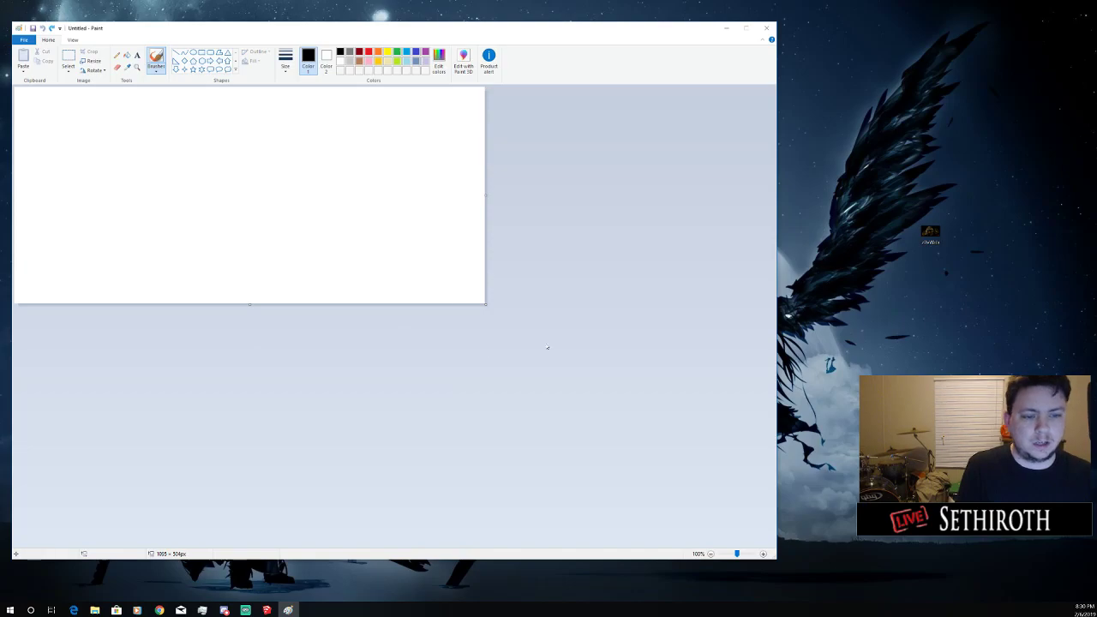
{"action": "mouse_move", "coordinate": [485, 306]}
{"action": "left_mouse_down"}
{"action": "mouse_move", "coordinate": [698, 455]}
{"action": "mouse_move", "coordinate": [751, 512]}
{"action": "left_mouse_up"}
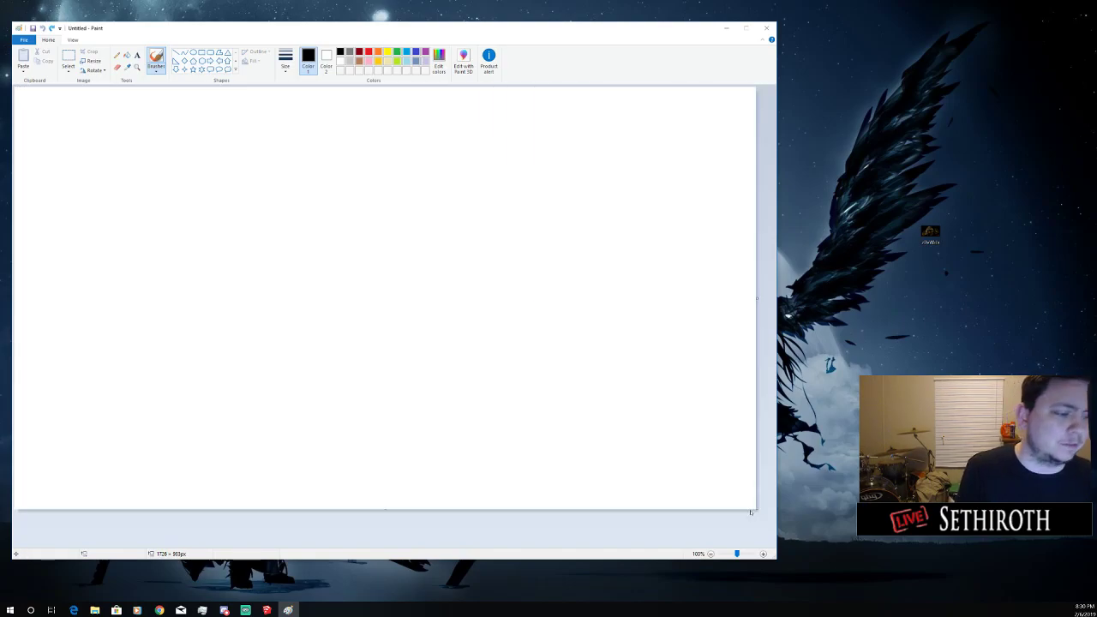
Brush three separate rounded areas: a circle at the upper left, an oval to its right, and a circle below the oval
{"action": "left_click_drag", "start_coordinate": [267, 233], "coordinate": [295, 266]}
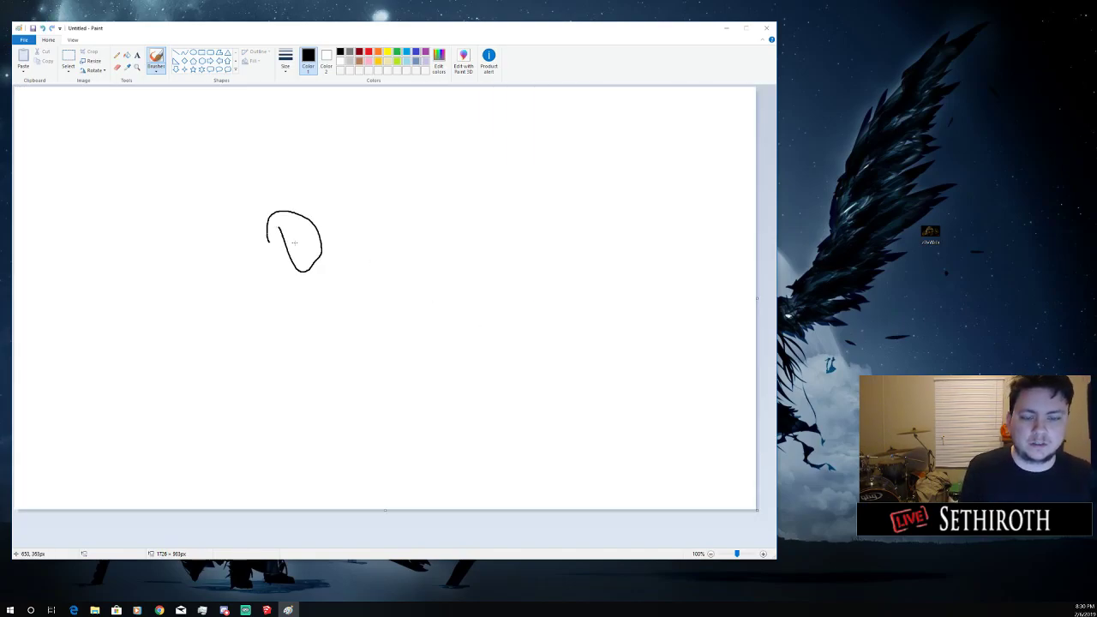
{"action": "key", "text": "ctrl+z"}
{"action": "mouse_move", "coordinate": [282, 217]}
{"action": "left_mouse_down"}
{"action": "mouse_move", "coordinate": [292, 256]}
{"action": "mouse_move", "coordinate": [265, 246]}
{"action": "mouse_move", "coordinate": [288, 214]}
{"action": "left_mouse_up"}
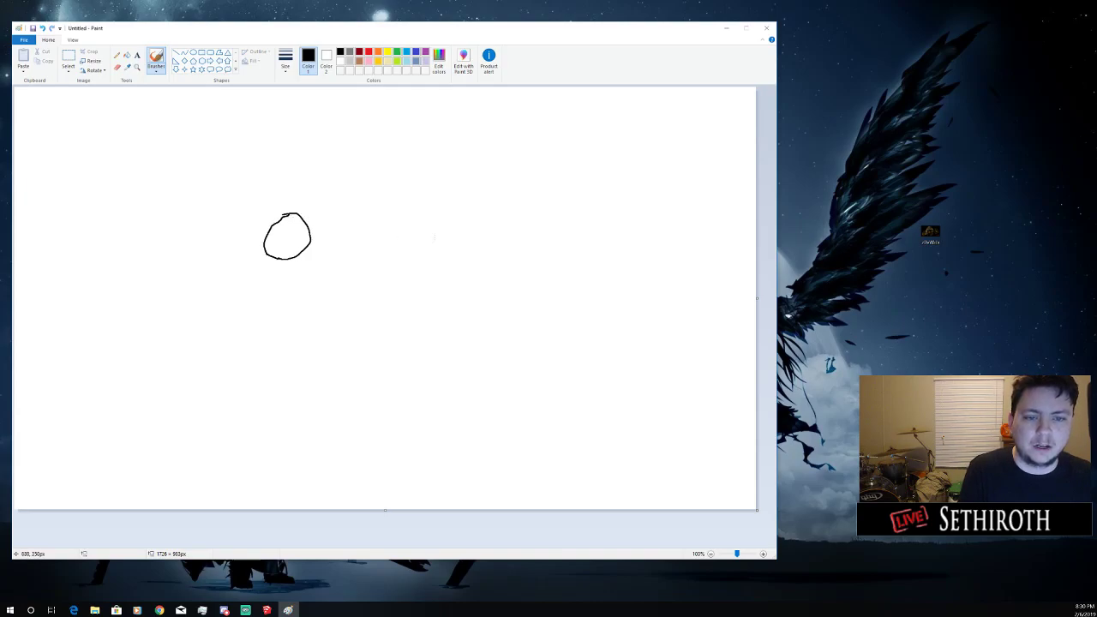
{"action": "mouse_move", "coordinate": [409, 217]}
{"action": "left_mouse_down"}
{"action": "mouse_move", "coordinate": [395, 234]}
{"action": "mouse_move", "coordinate": [420, 234]}
{"action": "mouse_move", "coordinate": [409, 216]}
{"action": "left_mouse_up"}
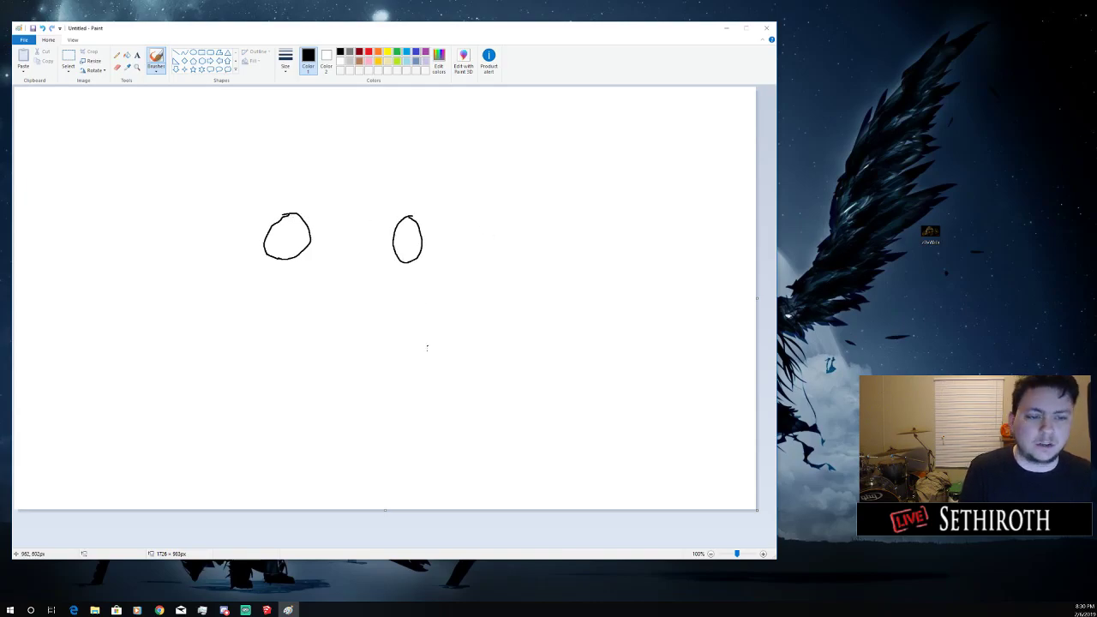
{"action": "mouse_move", "coordinate": [420, 327]}
{"action": "left_mouse_down"}
{"action": "mouse_move", "coordinate": [408, 339]}
{"action": "mouse_move", "coordinate": [427, 323]}
{"action": "mouse_move", "coordinate": [417, 324]}
{"action": "left_mouse_up"}
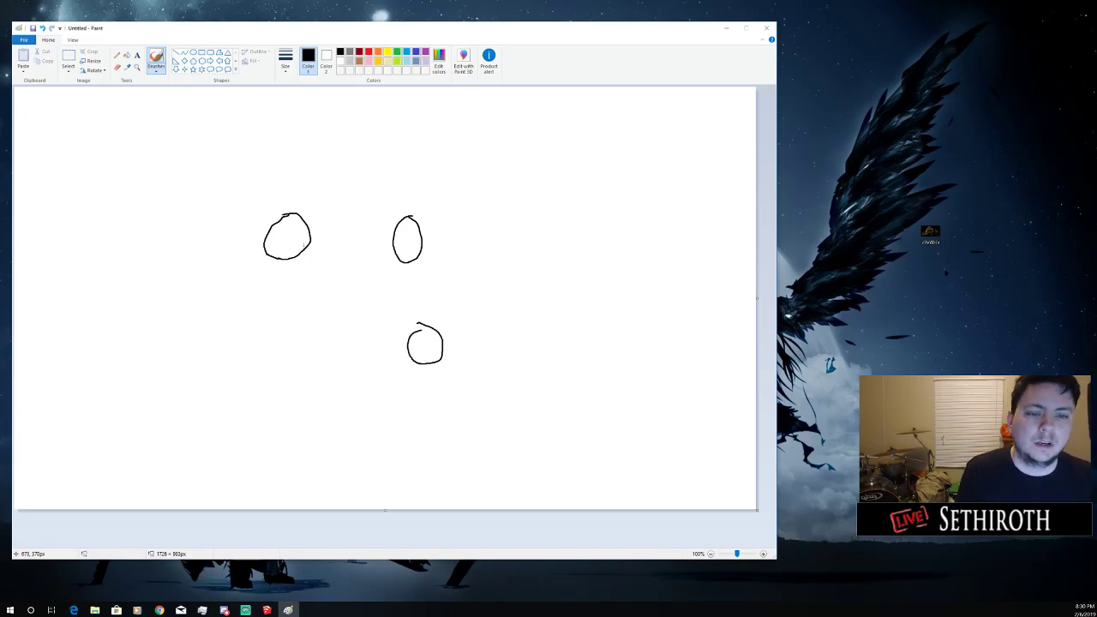
Brush curved double-line paths linking the upper circle, the oval and the lower circle, plus a single arc above between the upper two
{"action": "mouse_move", "coordinate": [307, 247]}
{"action": "left_mouse_down"}
{"action": "mouse_move", "coordinate": [343, 264]}
{"action": "mouse_move", "coordinate": [390, 239]}
{"action": "mouse_move", "coordinate": [305, 275]}
{"action": "mouse_move", "coordinate": [298, 249]}
{"action": "left_mouse_up"}
{"action": "mouse_move", "coordinate": [416, 260]}
{"action": "left_mouse_down"}
{"action": "mouse_move", "coordinate": [437, 286]}
{"action": "mouse_move", "coordinate": [422, 325]}
{"action": "left_mouse_up"}
{"action": "mouse_move", "coordinate": [422, 245]}
{"action": "left_mouse_down"}
{"action": "mouse_move", "coordinate": [461, 315]}
{"action": "mouse_move", "coordinate": [442, 334]}
{"action": "left_mouse_up"}
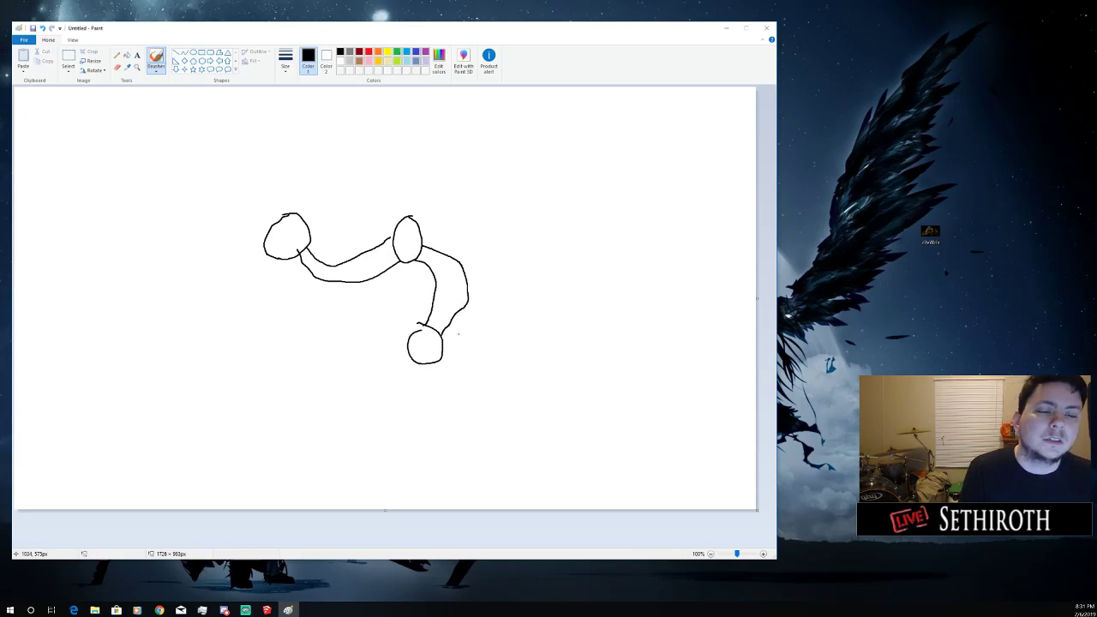
{"action": "mouse_move", "coordinate": [306, 221]}
{"action": "left_mouse_down"}
{"action": "mouse_move", "coordinate": [403, 221]}
{"action": "mouse_move", "coordinate": [354, 240]}
{"action": "left_mouse_up"}
{"action": "key", "text": "ctrl+z"}
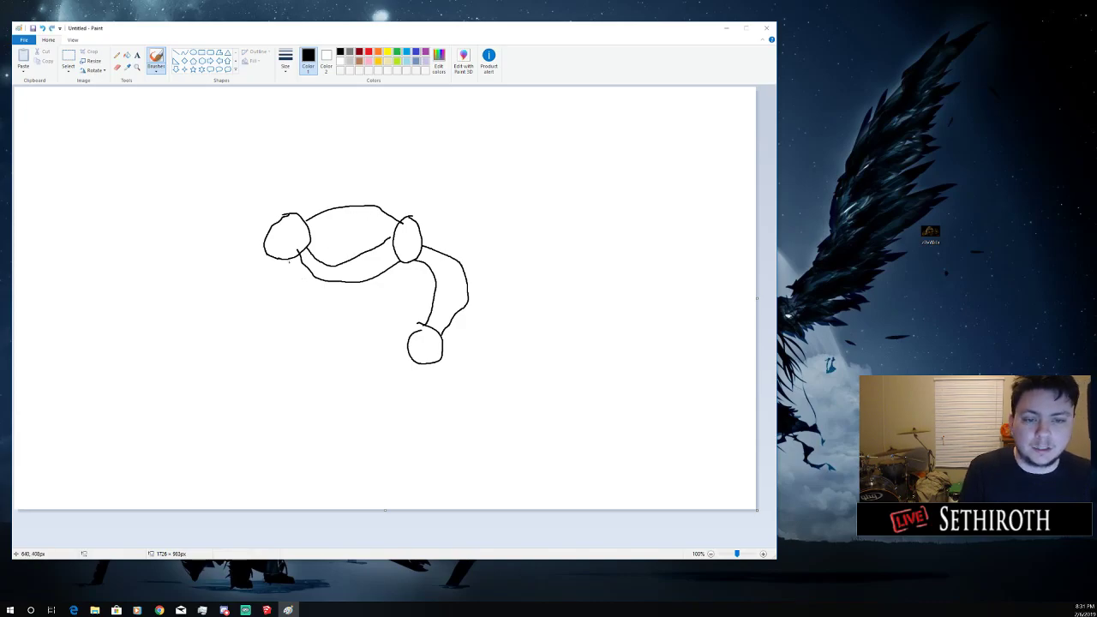
Brush a slanted narrow ramp below the upper left circle, and a new circle joined by two lines to the middle curved path
{"action": "left_click_drag", "start_coordinate": [289, 261], "coordinate": [261, 315]}
{"action": "left_click_drag", "start_coordinate": [270, 257], "coordinate": [261, 316]}
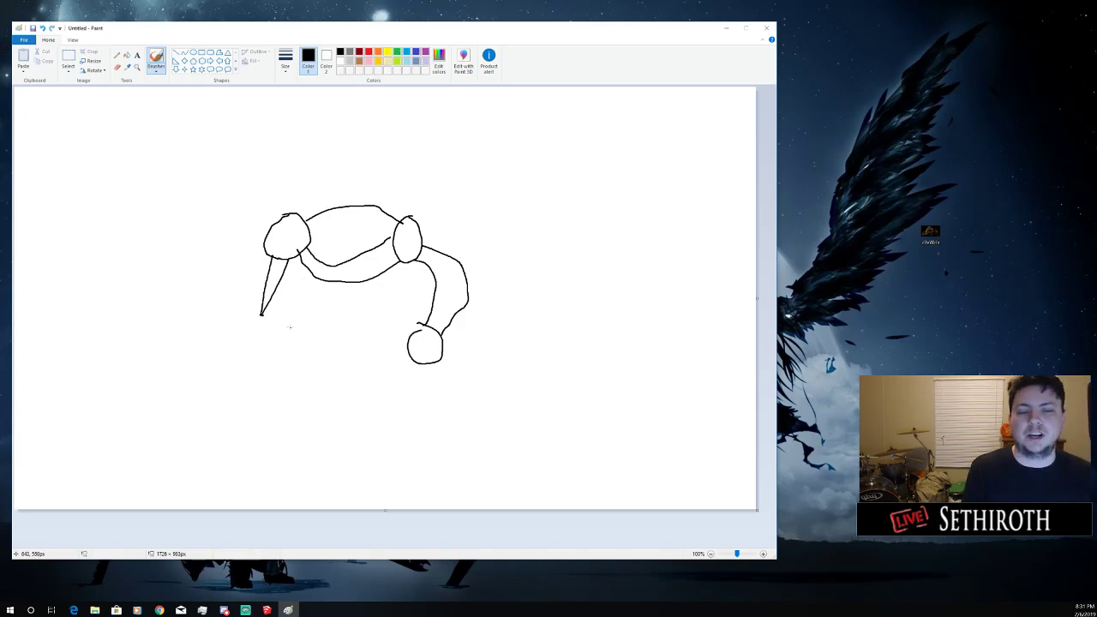
{"action": "key", "text": "ctrl+z"}
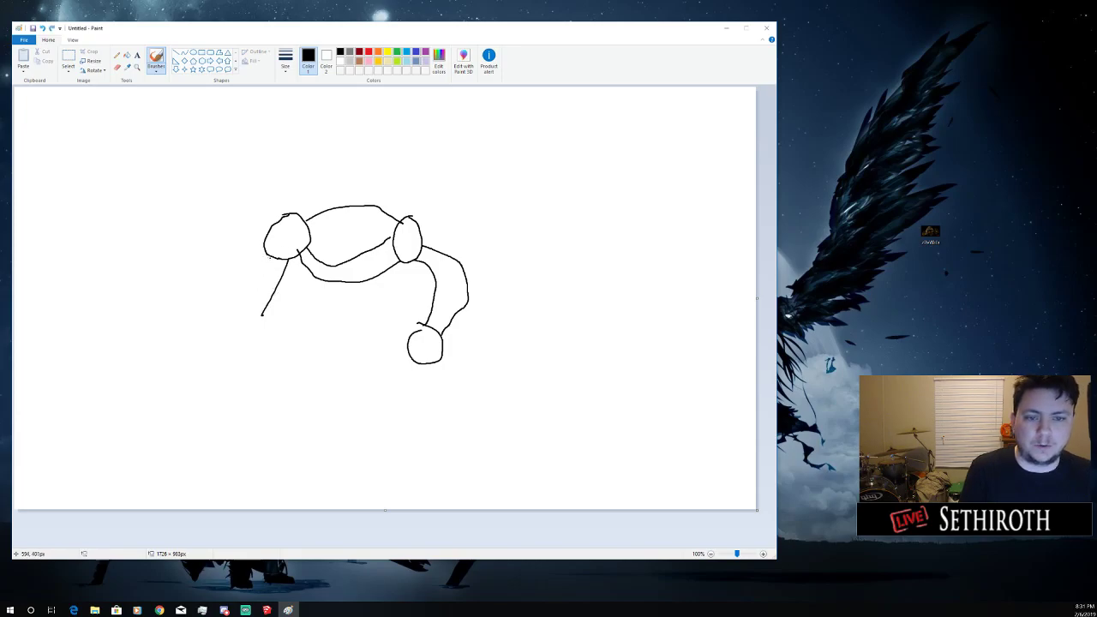
{"action": "mouse_move", "coordinate": [270, 257]}
{"action": "left_mouse_down"}
{"action": "mouse_move", "coordinate": [246, 315]}
{"action": "mouse_move", "coordinate": [265, 315]}
{"action": "left_mouse_up"}
{"action": "mouse_move", "coordinate": [346, 327]}
{"action": "left_mouse_down"}
{"action": "mouse_move", "coordinate": [334, 345]}
{"action": "mouse_move", "coordinate": [352, 327]}
{"action": "mouse_move", "coordinate": [347, 279]}
{"action": "left_mouse_up"}
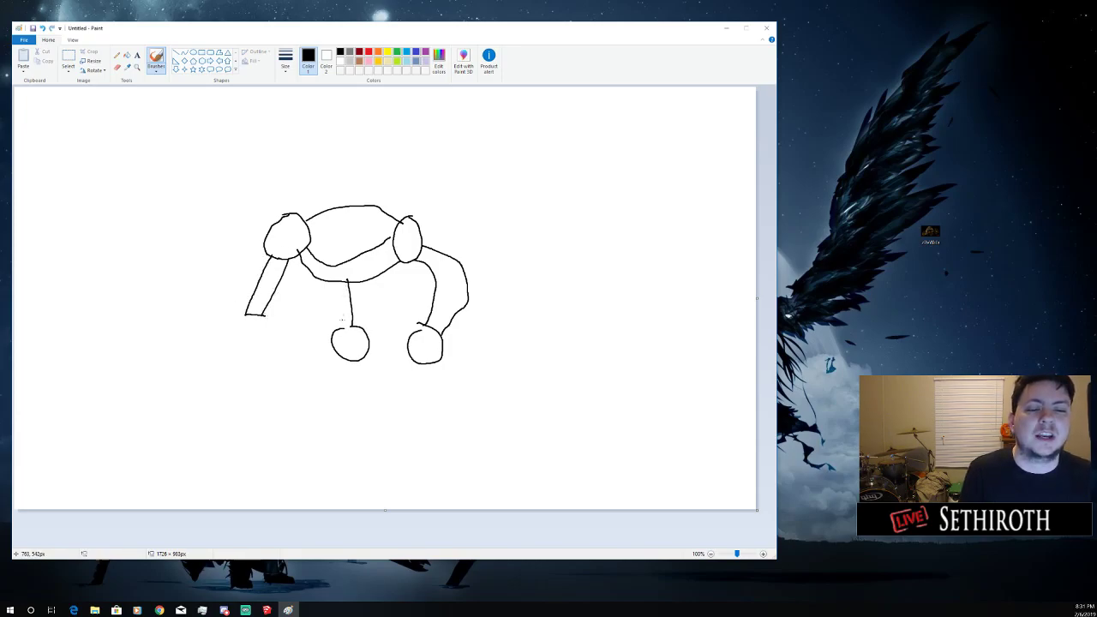
{"action": "left_click_drag", "start_coordinate": [339, 323], "coordinate": [333, 279]}
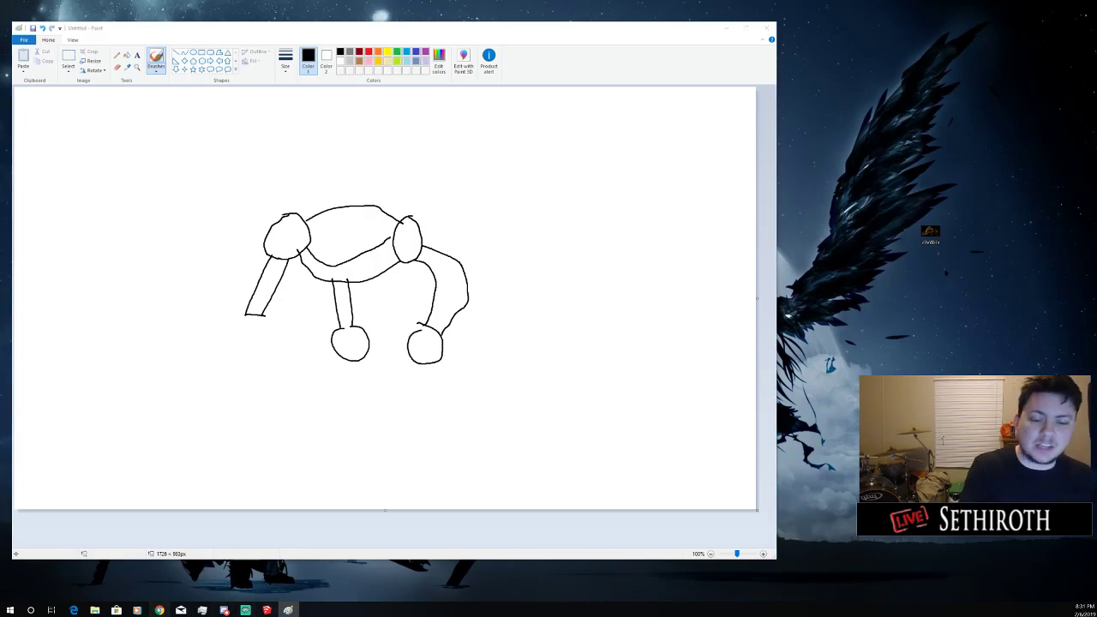
Switch to the ForgeHub Oblivion page in Chrome, maximize the window, and search the site for "strompeak"
{"action": "left_click", "coordinate": [160, 610]}
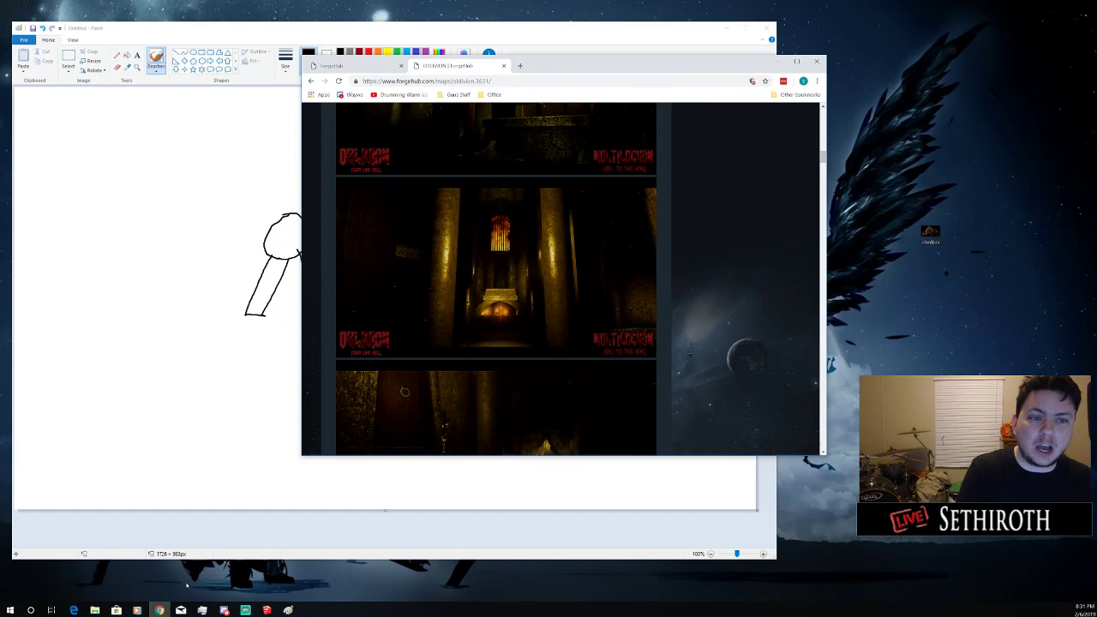
{"action": "left_click", "coordinate": [797, 61]}
{"action": "scroll", "coordinate": [778, 196], "scroll_direction": "up", "scroll_amount": 5}
{"action": "scroll", "coordinate": [777, 196], "scroll_direction": "up", "scroll_amount": 6}
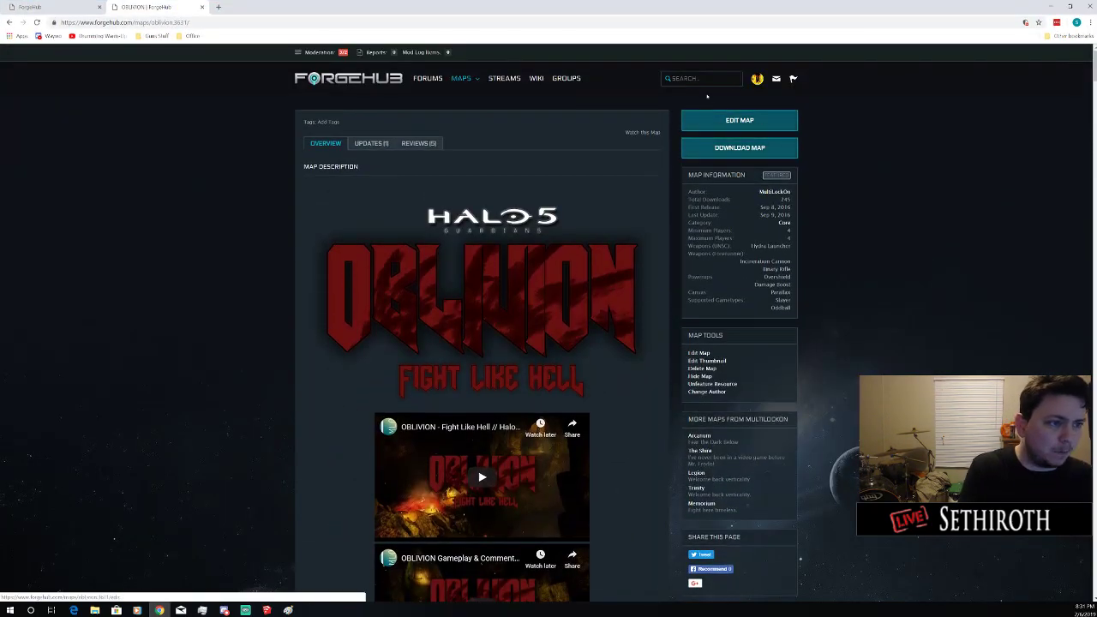
{"action": "left_click", "coordinate": [672, 78]}
{"action": "type", "text": "strom"}
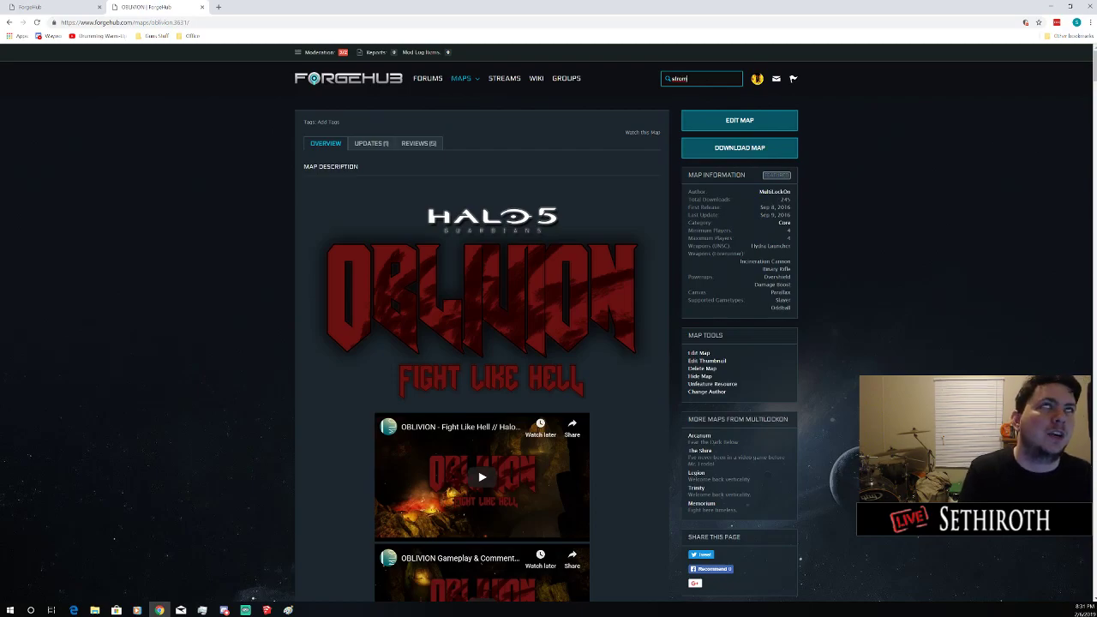
{"action": "type", "text": "garde"}
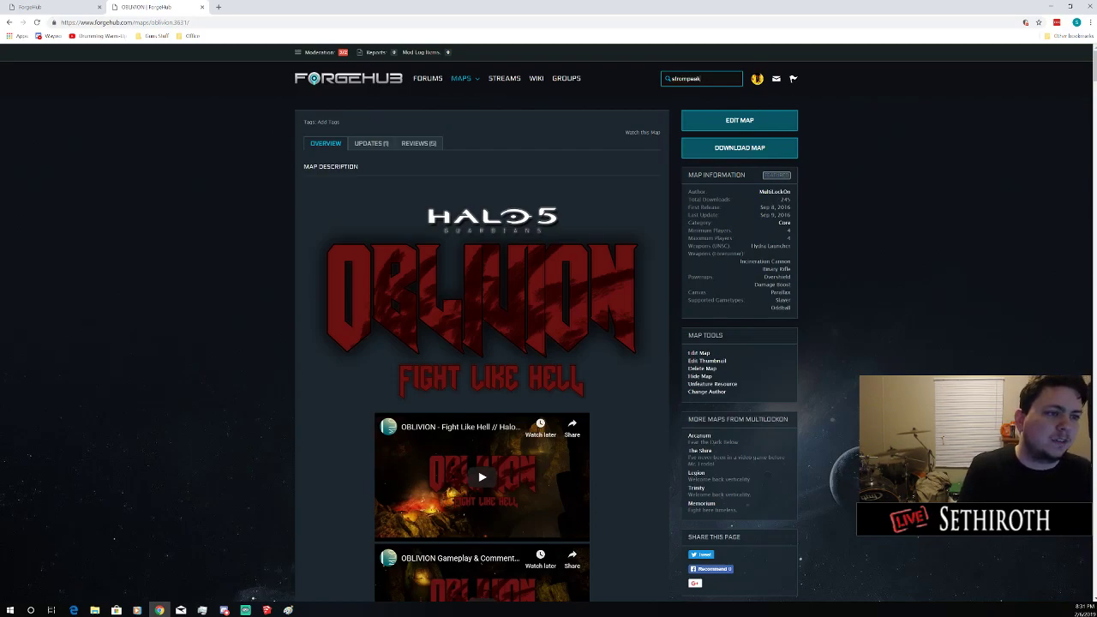
{"action": "key", "text": "Return"}
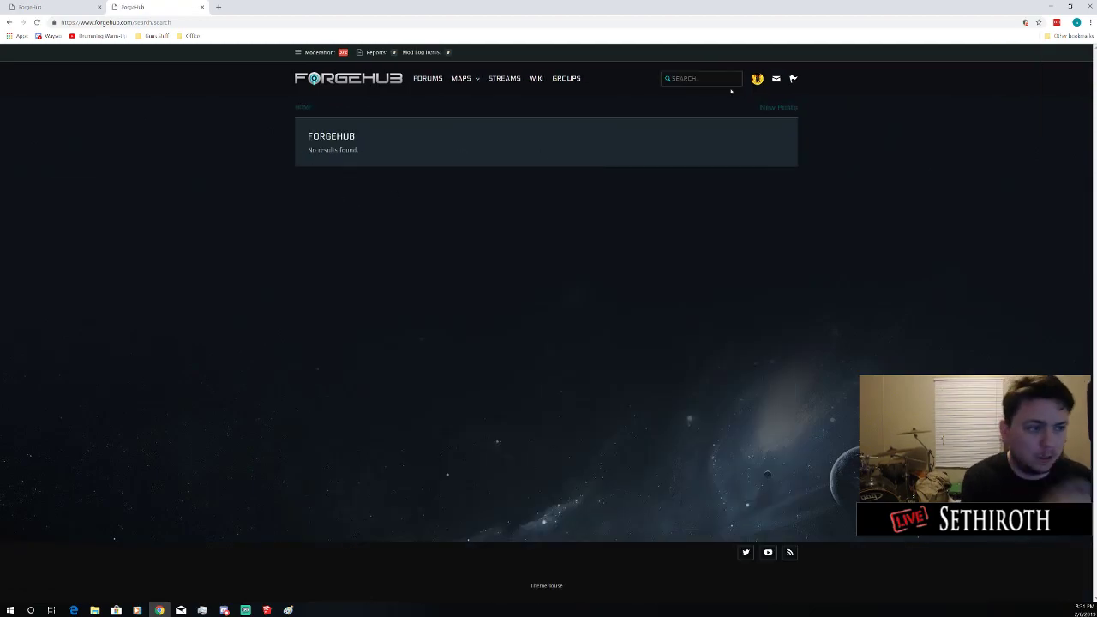
Search ForgeHub for "stormpeaks", and close both ForgeHub tabs to return to the sketch
{"action": "left_click", "coordinate": [699, 78]}
{"action": "type", "text": "storm"}
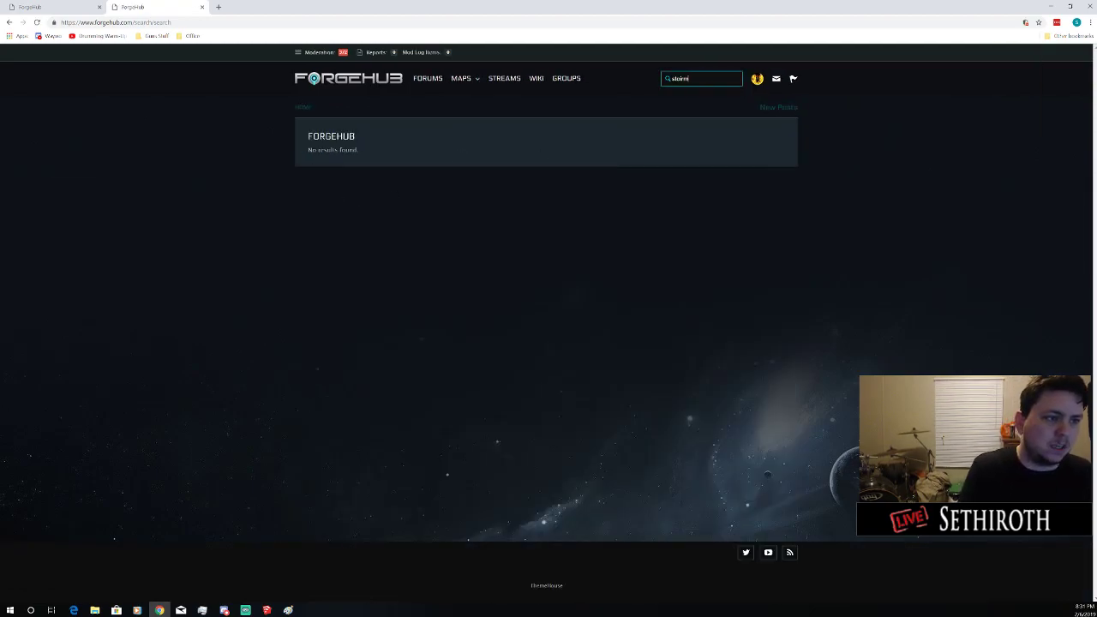
{"action": "type", "text": "mpea"}
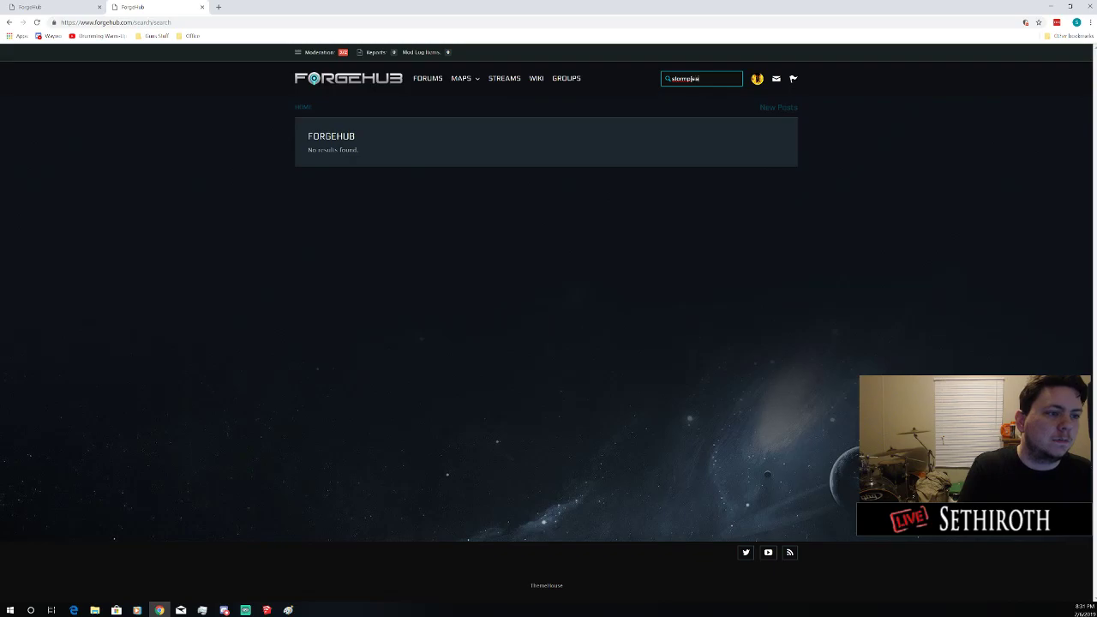
{"action": "key", "text": "BackSpace"}
{"action": "key", "text": "BackSpace"}
{"action": "key", "text": "Return"}
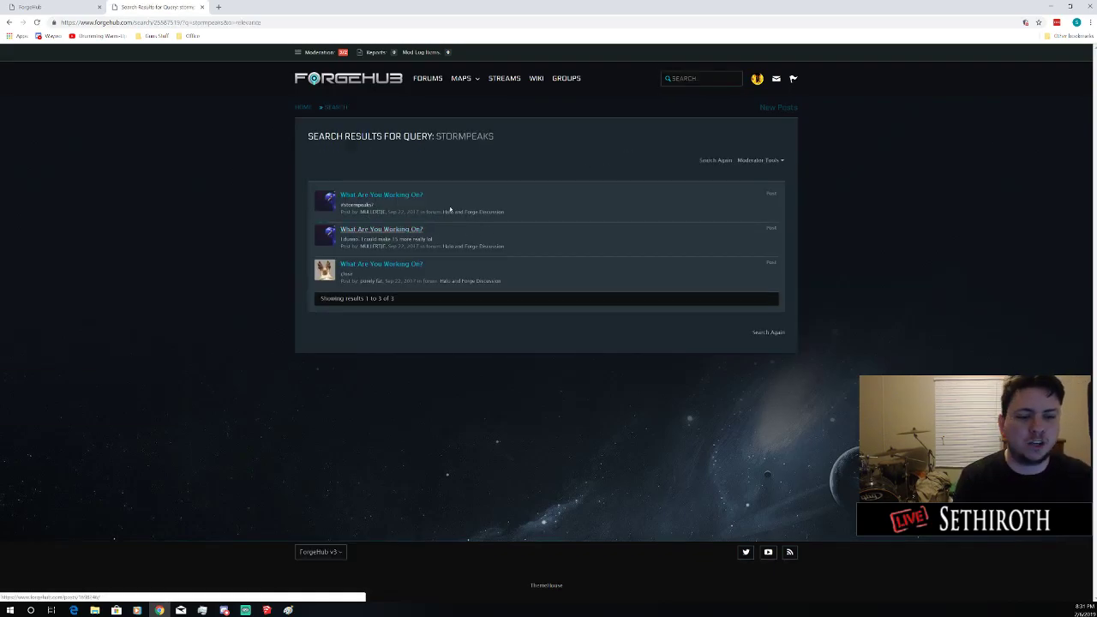
{"action": "left_click", "coordinate": [201, 8]}
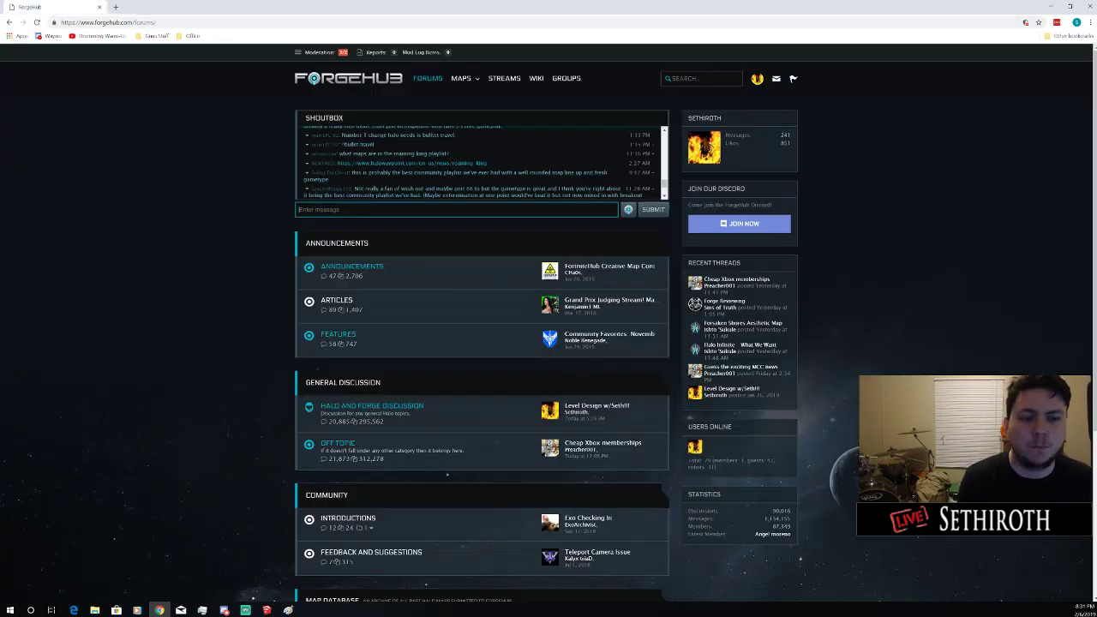
{"action": "left_click", "coordinate": [100, 7]}
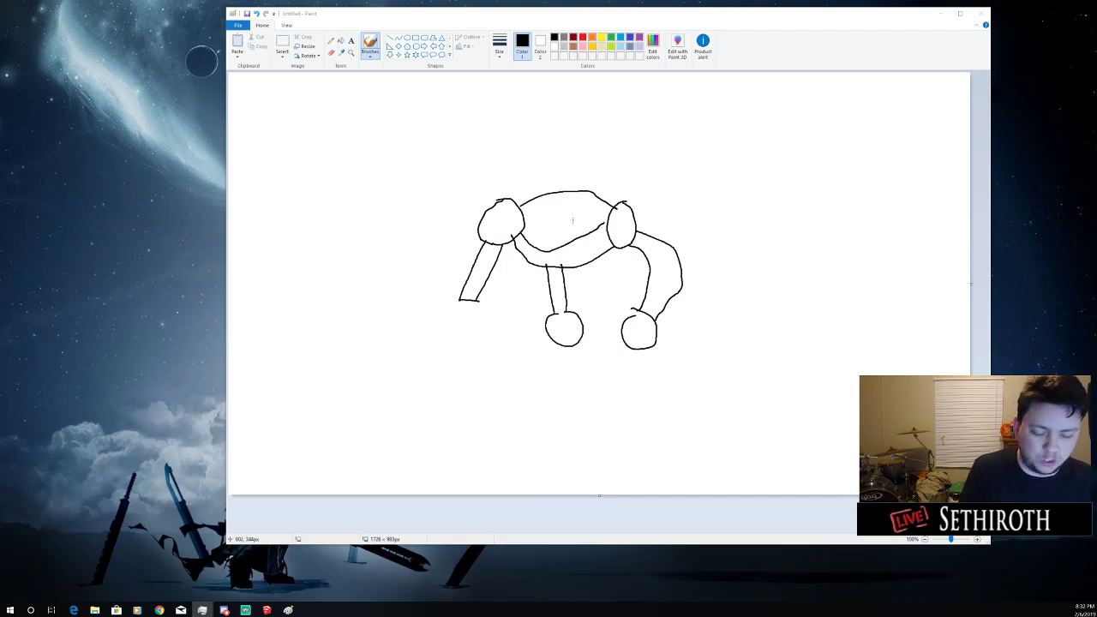
Undo every brush stroke of the circle-and-path sketch until the canvas is blank
{"action": "key", "text": "ctrl+z"}
{"action": "key", "text": "ctrl+z"}
{"action": "key", "text": "ctrl+z"}
{"action": "key", "text": "ctrl+z"}
{"action": "key", "text": "ctrl+z"}
{"action": "key", "text": "ctrl+z"}
{"action": "key", "text": "ctrl+z"}
{"action": "key", "text": "ctrl+z"}
{"action": "key", "text": "ctrl+z"}
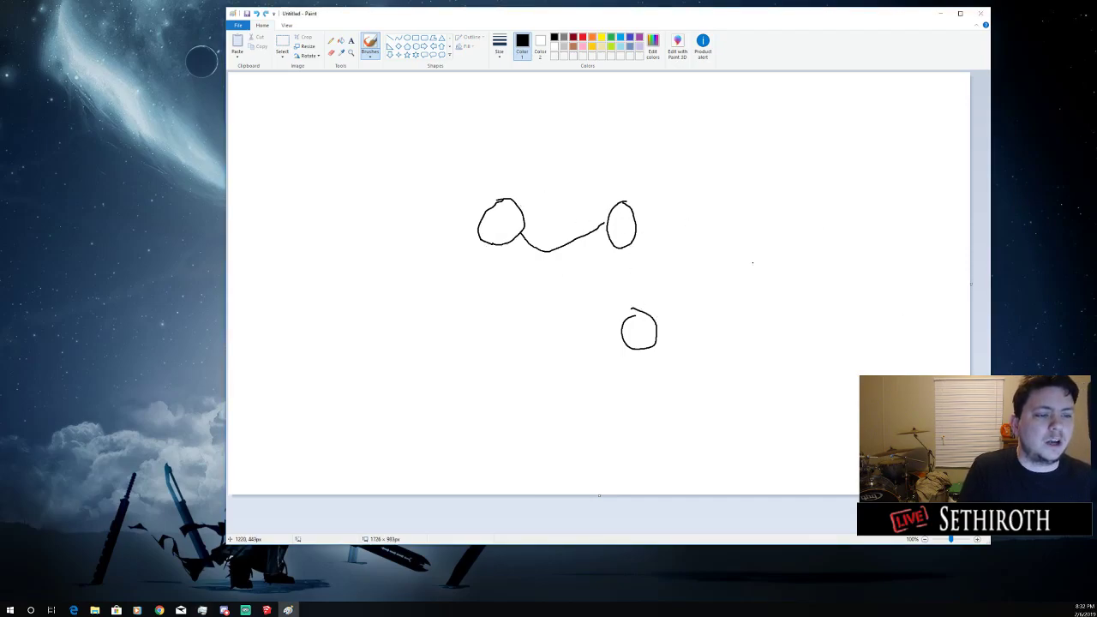
{"action": "key", "text": "ctrl+z"}
{"action": "key", "text": "ctrl+z"}
{"action": "key", "text": "ctrl+z"}
{"action": "key", "text": "ctrl+z"}
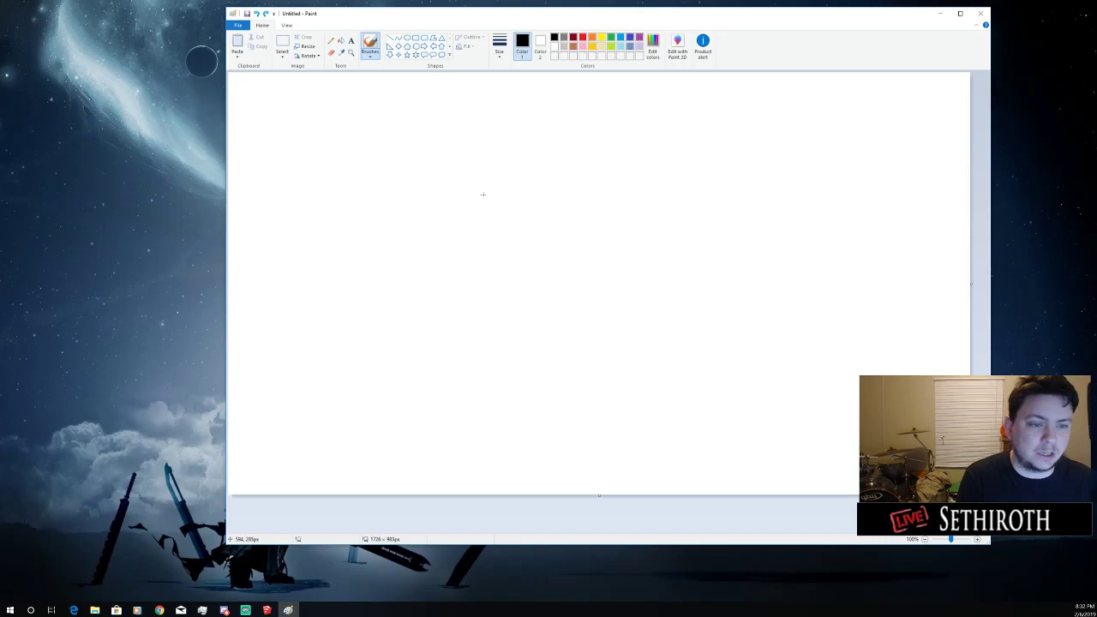
Brush a large circle, a box-shaped room adjoining its lower side, and two L-shaped walkways around them
{"action": "mouse_move", "coordinate": [482, 195]}
{"action": "left_mouse_down"}
{"action": "mouse_move", "coordinate": [504, 194]}
{"action": "mouse_move", "coordinate": [493, 183]}
{"action": "left_mouse_up"}
{"action": "left_click_drag", "start_coordinate": [600, 231], "coordinate": [532, 231]}
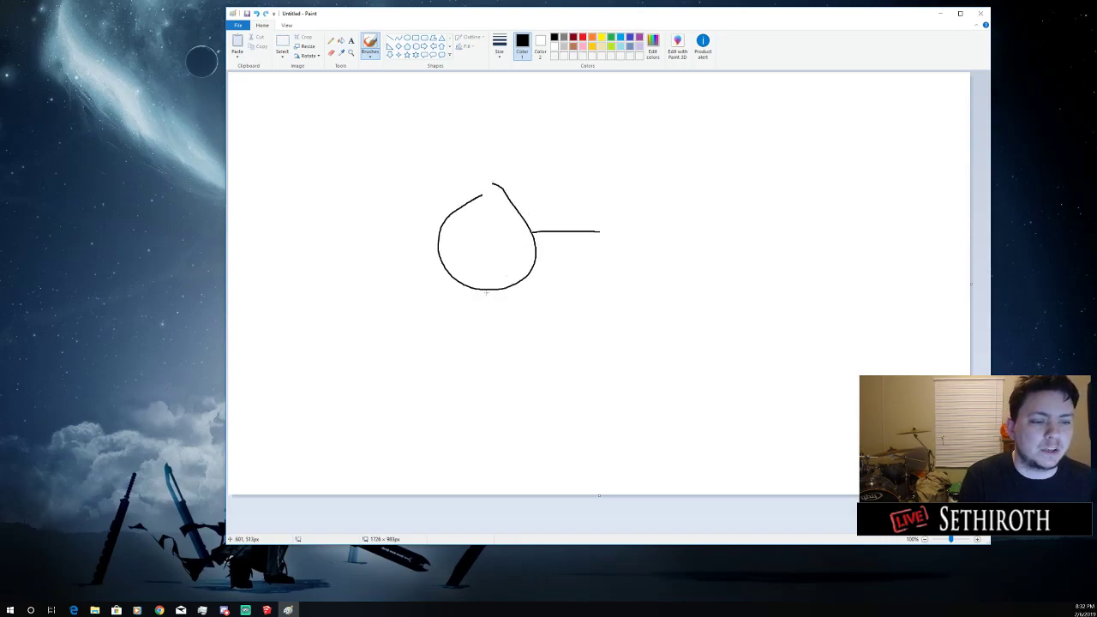
{"action": "mouse_move", "coordinate": [486, 294]}
{"action": "left_mouse_down"}
{"action": "mouse_move", "coordinate": [616, 319]}
{"action": "mouse_move", "coordinate": [626, 304]}
{"action": "mouse_move", "coordinate": [602, 225]}
{"action": "left_mouse_up"}
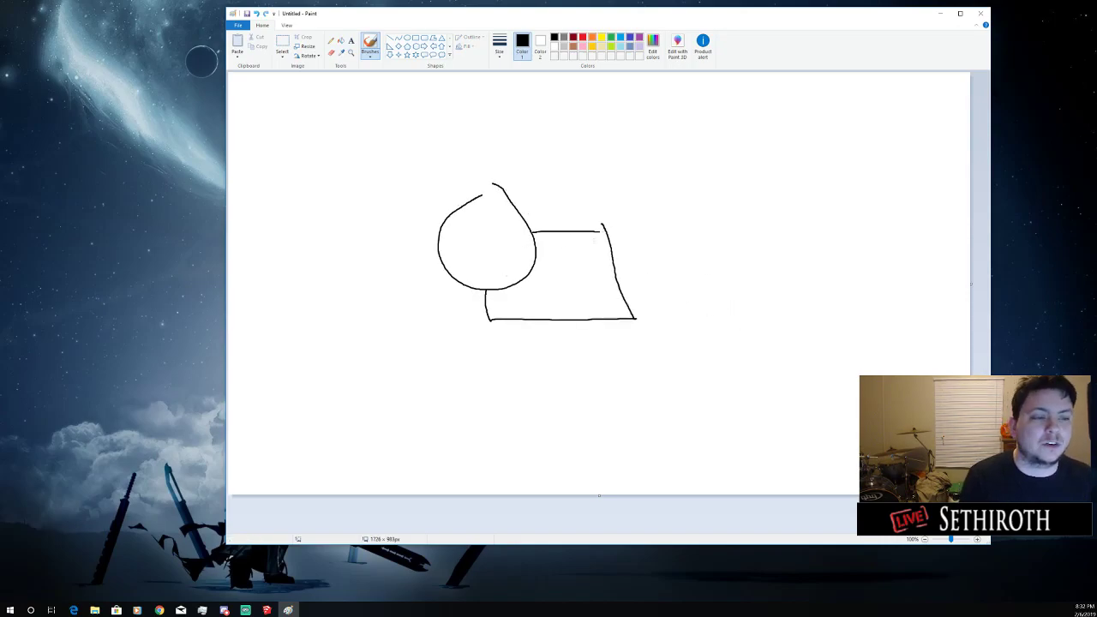
{"action": "mouse_move", "coordinate": [531, 209]}
{"action": "left_mouse_down"}
{"action": "mouse_move", "coordinate": [634, 253]}
{"action": "mouse_move", "coordinate": [634, 297]}
{"action": "mouse_move", "coordinate": [692, 301]}
{"action": "mouse_move", "coordinate": [650, 183]}
{"action": "mouse_move", "coordinate": [509, 185]}
{"action": "mouse_move", "coordinate": [530, 225]}
{"action": "left_mouse_up"}
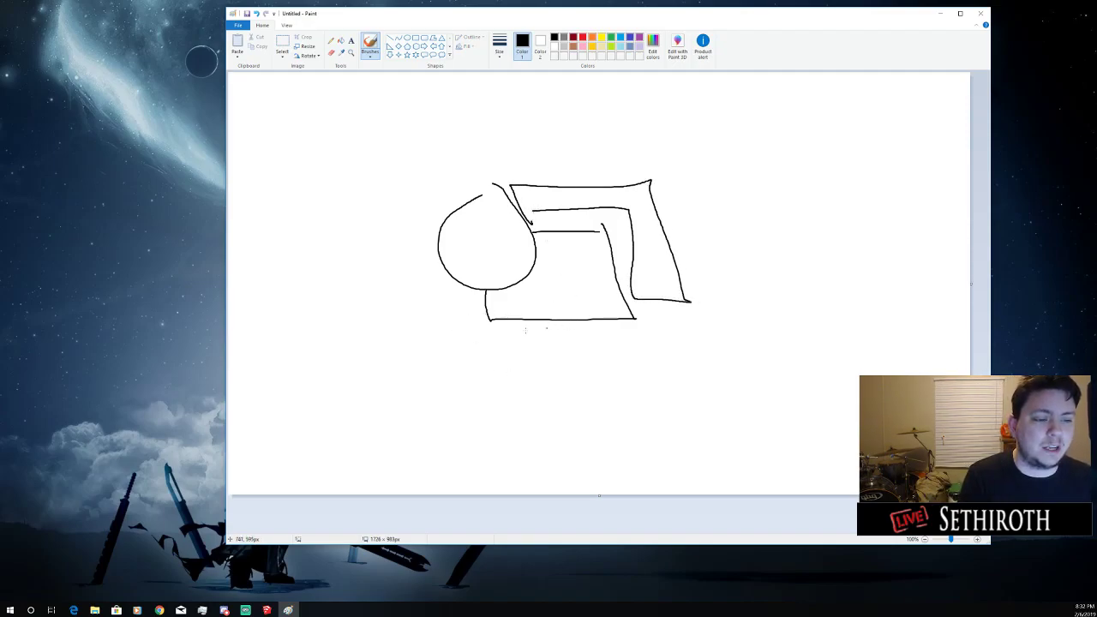
{"action": "mouse_move", "coordinate": [530, 328]}
{"action": "left_mouse_down"}
{"action": "mouse_move", "coordinate": [424, 323]}
{"action": "mouse_move", "coordinate": [420, 216]}
{"action": "mouse_move", "coordinate": [390, 281]}
{"action": "mouse_move", "coordinate": [402, 360]}
{"action": "mouse_move", "coordinate": [542, 364]}
{"action": "mouse_move", "coordinate": [528, 307]}
{"action": "left_mouse_up"}
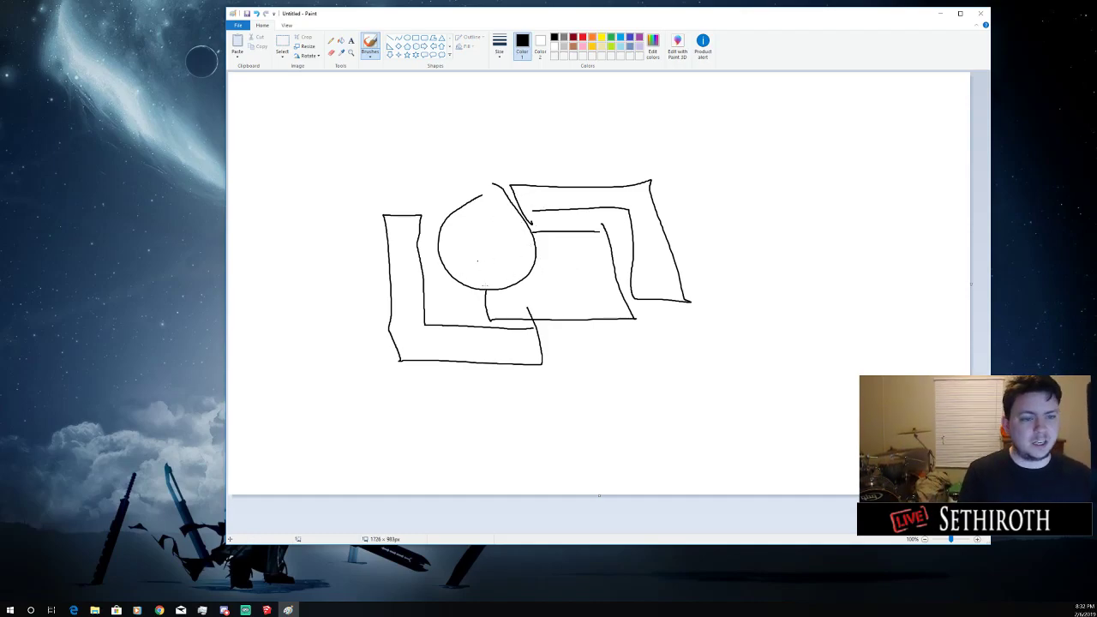
Undo all strokes of the circle-and-walkway sketch and enlarge the blank canvas to 1731 × 1020 px
{"action": "key", "text": "ctrl+z"}
{"action": "key", "text": "ctrl+z"}
{"action": "key", "text": "ctrl+z"}
{"action": "key", "text": "ctrl+z"}
{"action": "key", "text": "ctrl+z"}
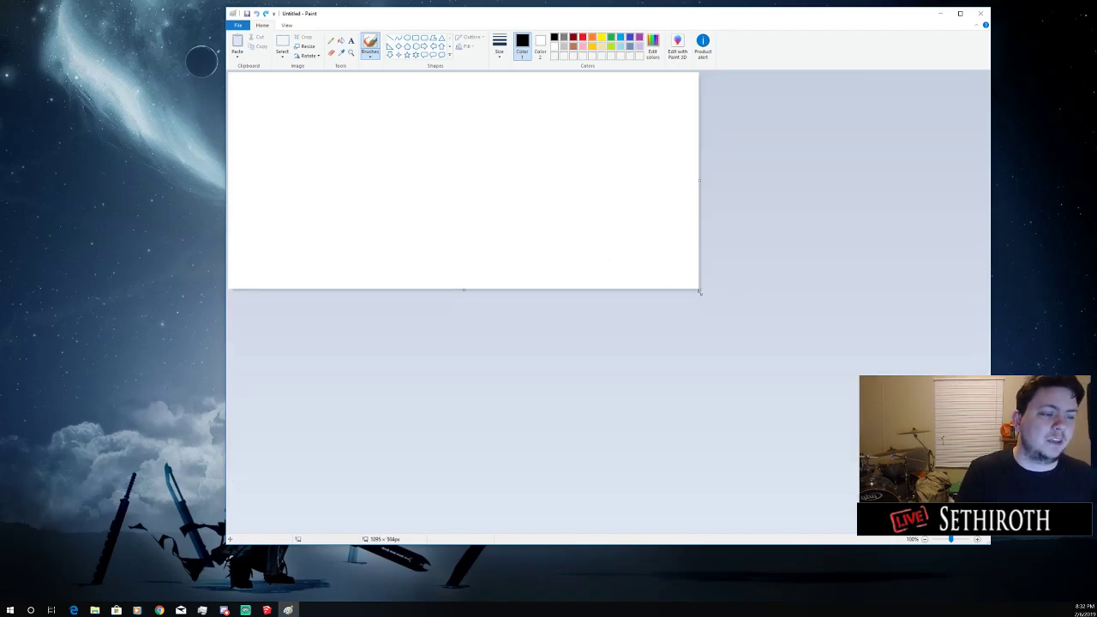
{"action": "left_click_drag", "start_coordinate": [700, 289], "coordinate": [973, 511]}
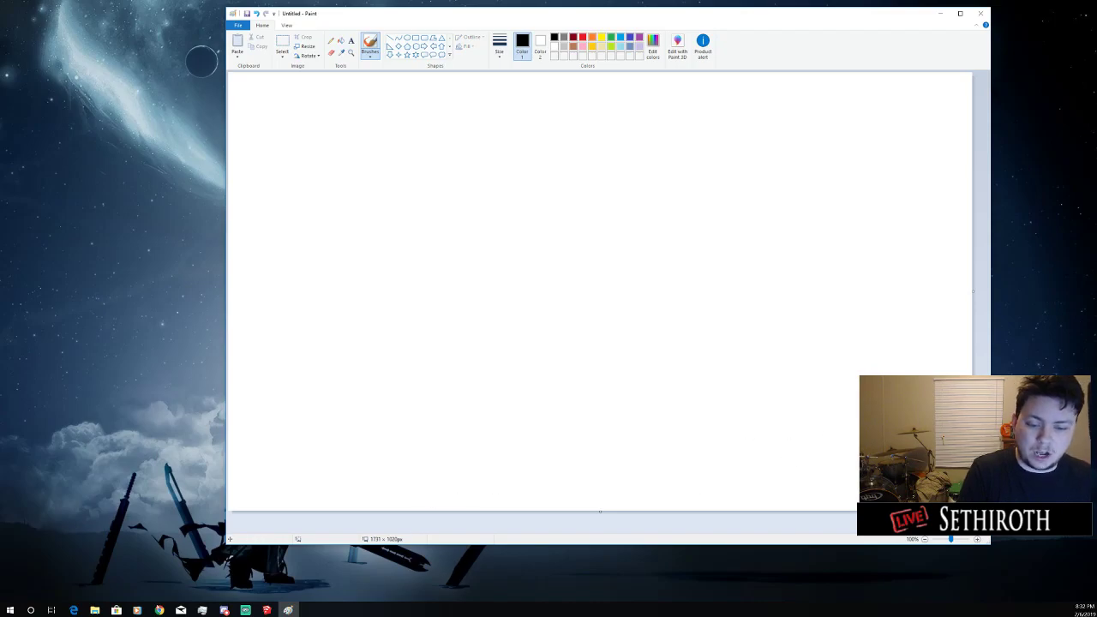
Open a new Chrome window, keep the unsaved Paint sketch open but minimized, and maximize the browser
{"action": "left_click", "coordinate": [158, 609]}
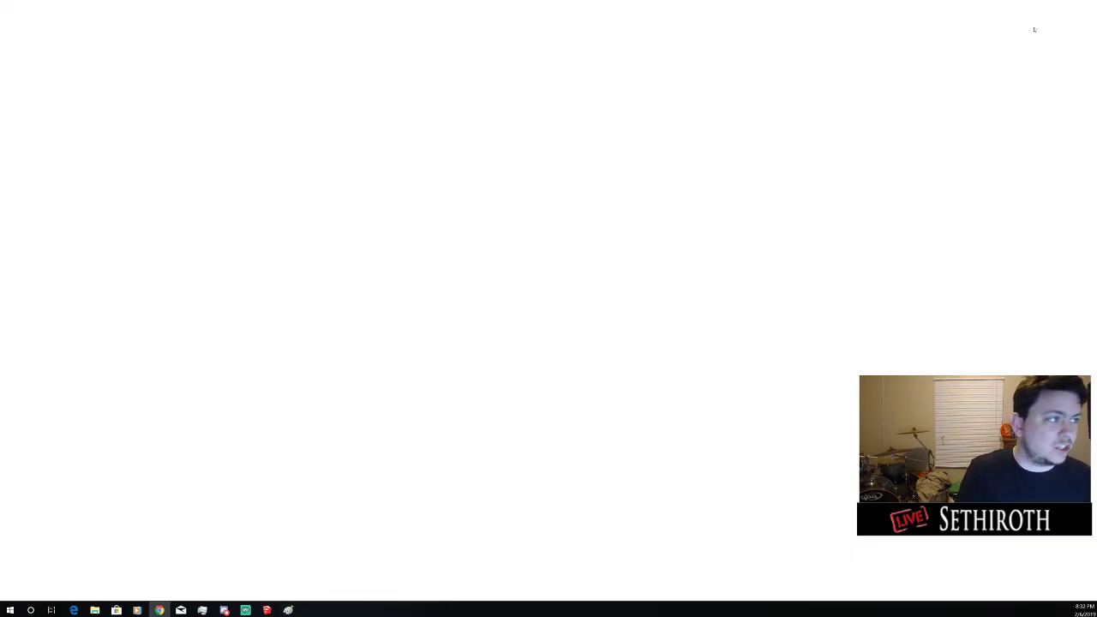
{"action": "left_click", "coordinate": [1031, 7]}
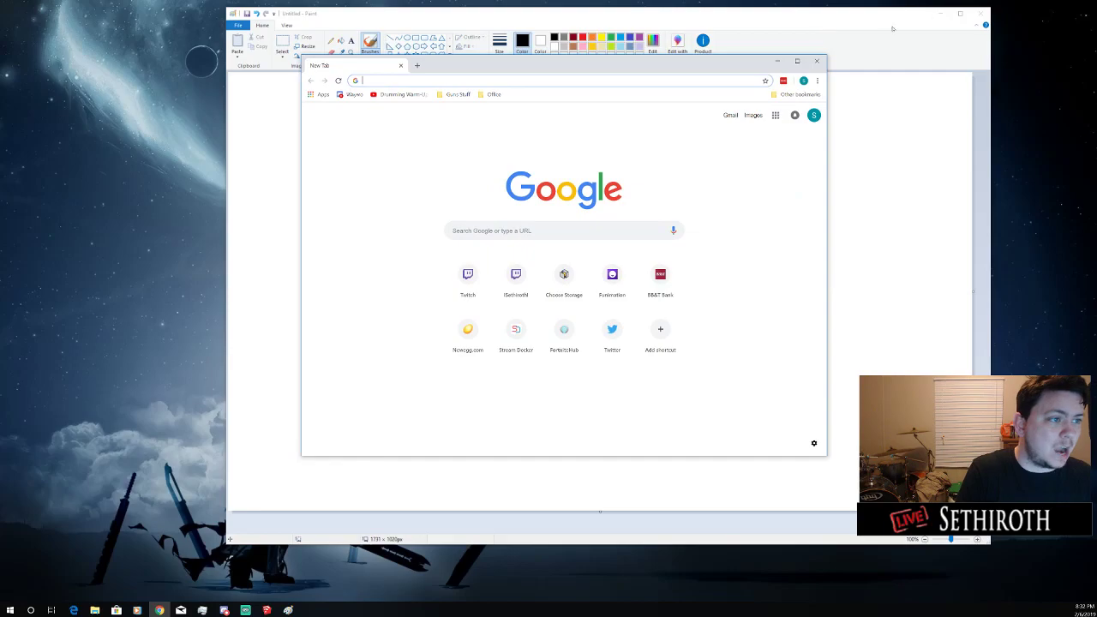
{"action": "left_click", "coordinate": [982, 14]}
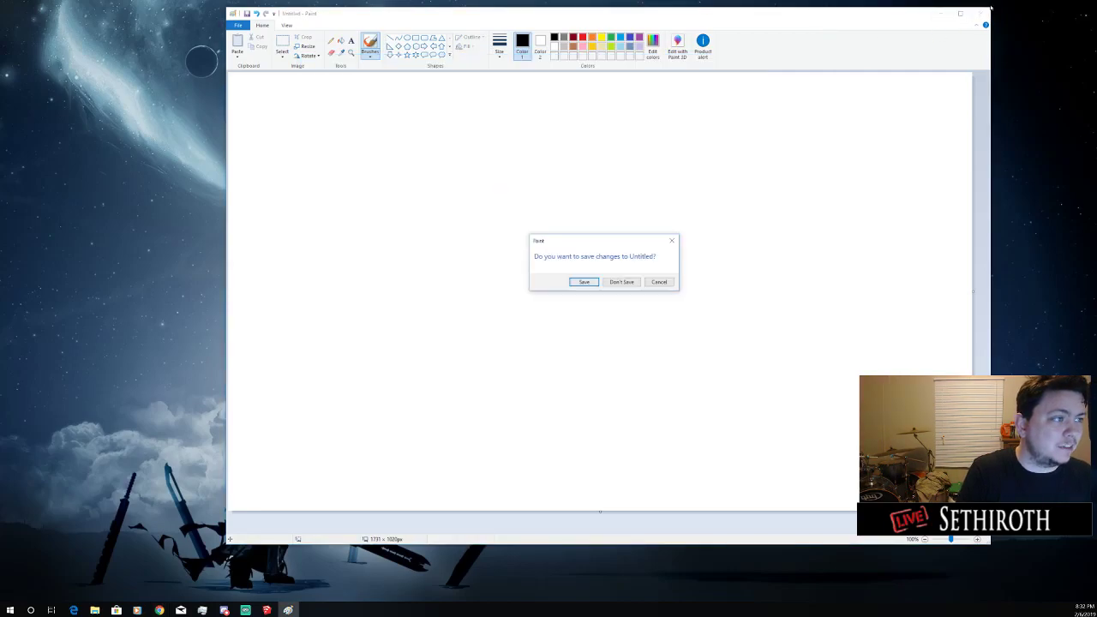
{"action": "left_click", "coordinate": [659, 283]}
{"action": "left_click", "coordinate": [960, 13]}
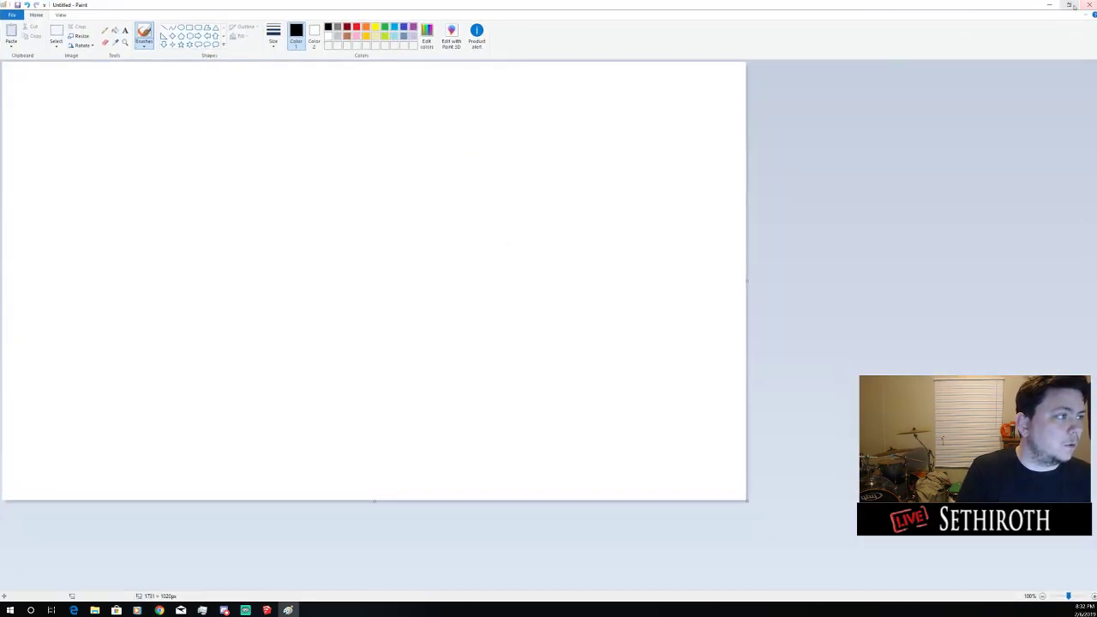
{"action": "left_click", "coordinate": [1070, 5]}
{"action": "left_click", "coordinate": [942, 12]}
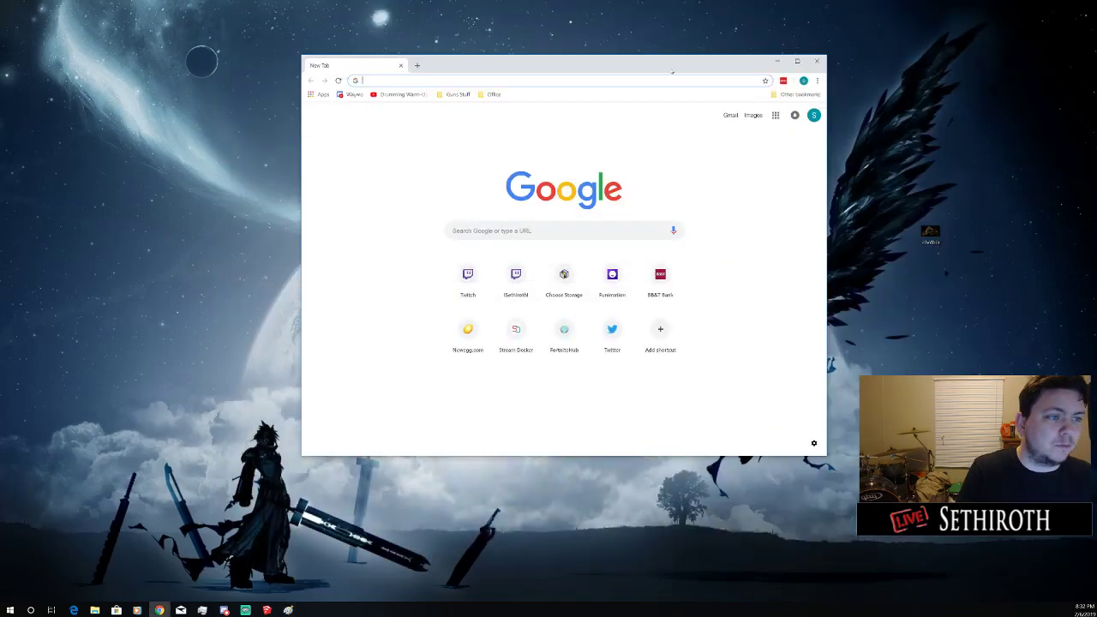
{"action": "left_click", "coordinate": [797, 61]}
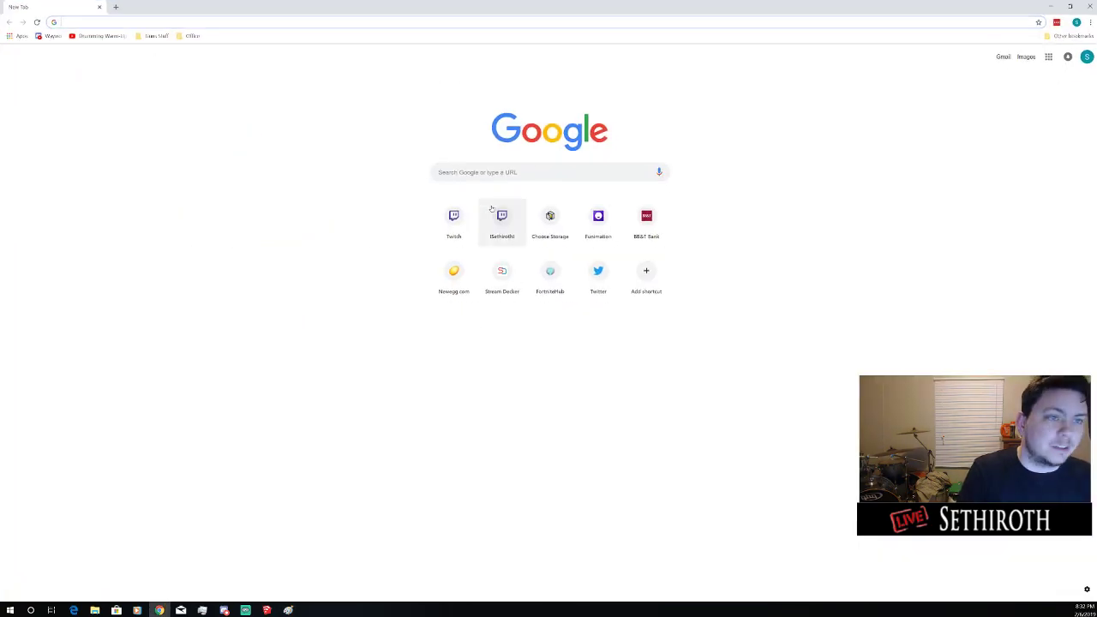
{"action": "left_click", "coordinate": [118, 20]}
{"action": "type", "text": "art"}
{"action": "key", "text": "Return"}
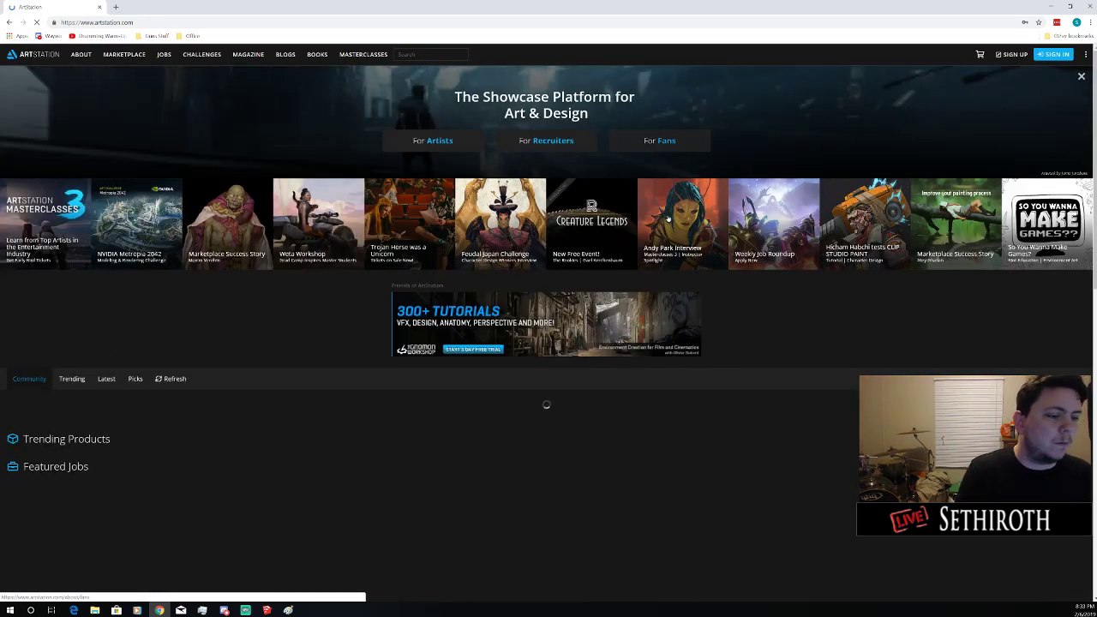
{"action": "scroll", "coordinate": [669, 219], "scroll_direction": "down", "scroll_amount": 1}
{"action": "scroll", "coordinate": [290, 209], "scroll_direction": "up", "scroll_amount": 1}
{"action": "scroll", "coordinate": [290, 209], "scroll_direction": "down", "scroll_amount": 1}
{"action": "scroll", "coordinate": [349, 287], "scroll_direction": "up", "scroll_amount": 15}
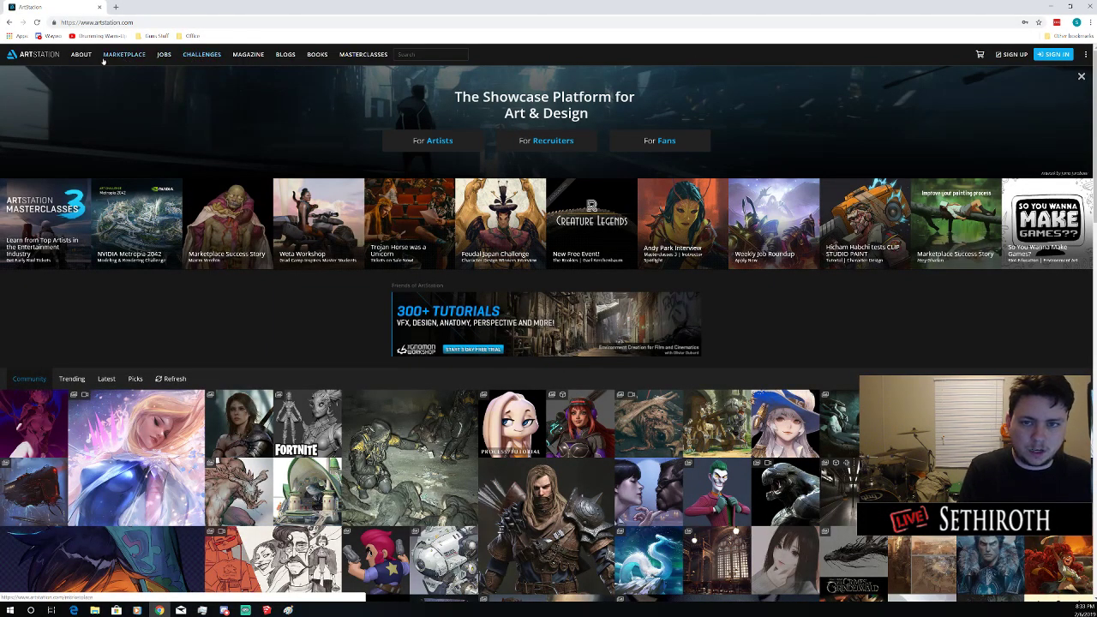
Search ArtStation projects for "Environement art"
{"action": "left_click", "coordinate": [412, 54]}
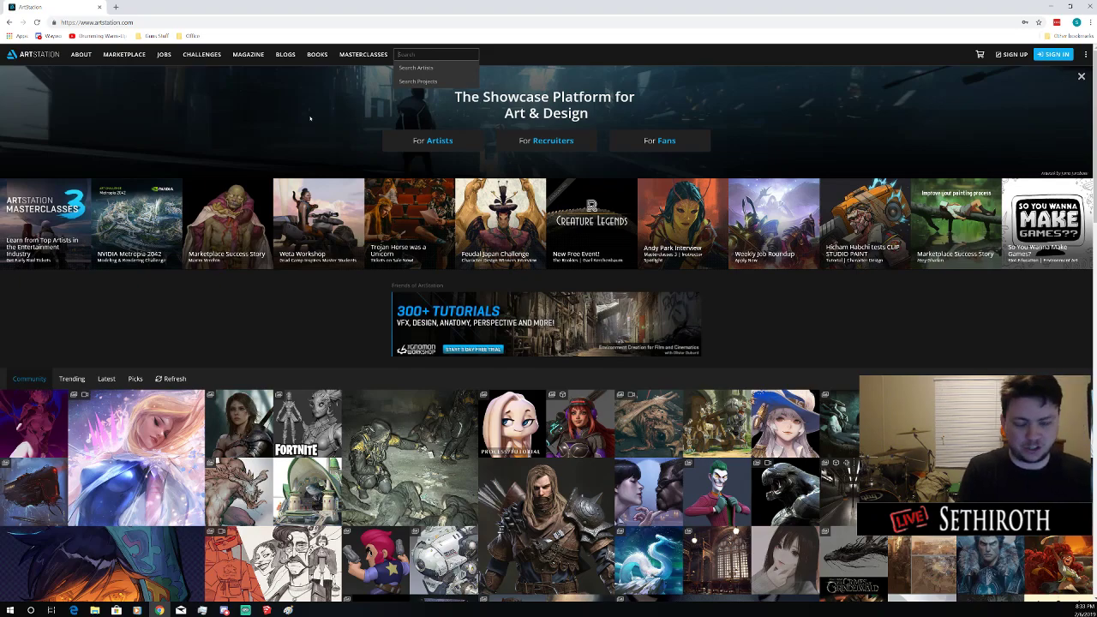
{"action": "type", "text": "vironmen"}
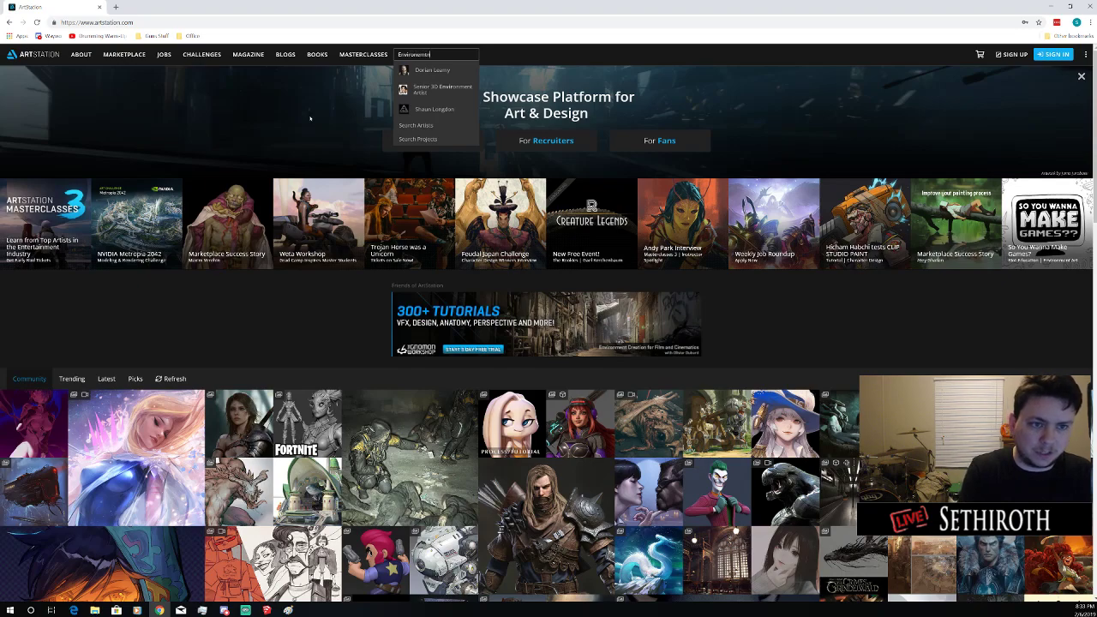
{"action": "type", "text": "onement"}
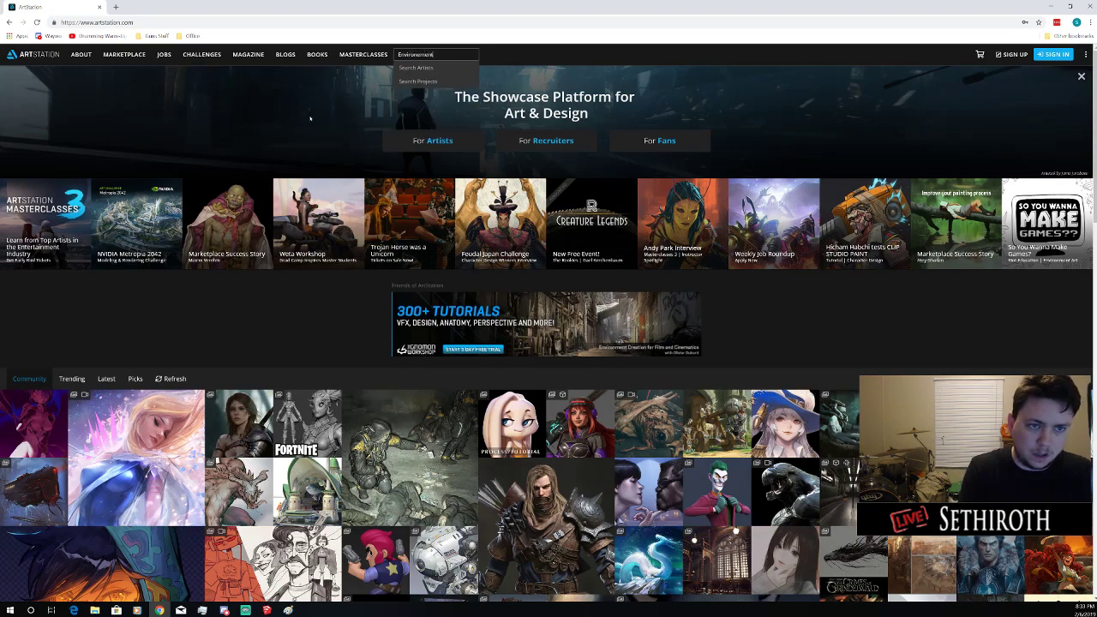
{"action": "type", "text": " art"}
{"action": "key", "text": "Return"}
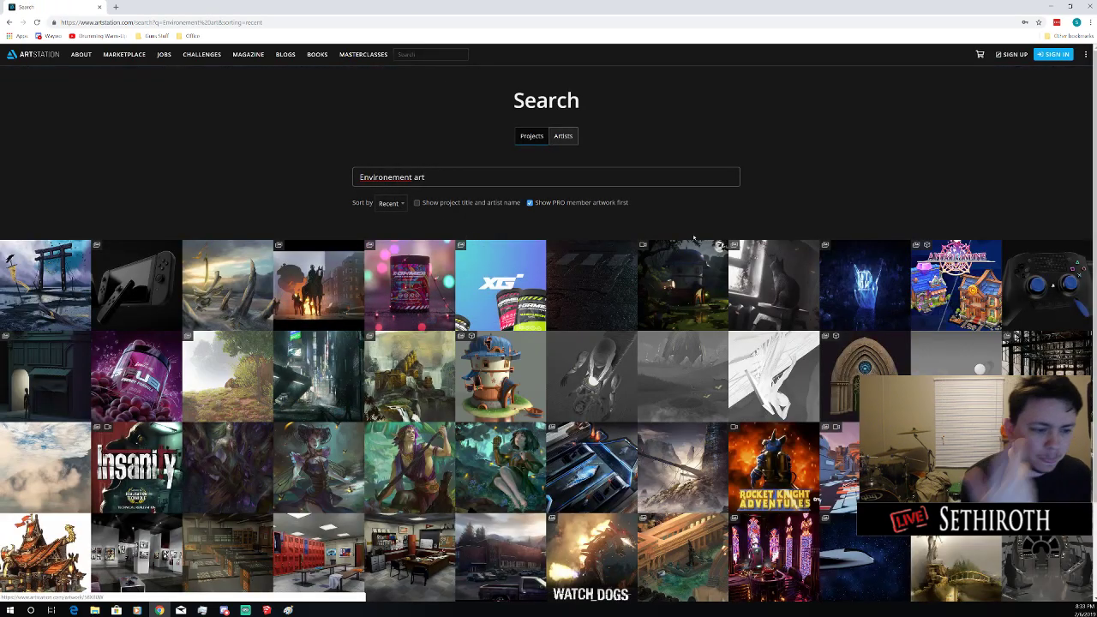
Open the "Environment concept art" project from the results, examine its paintings and sketches, and return to the search results
{"action": "scroll", "coordinate": [710, 298], "scroll_direction": "down", "scroll_amount": 2}
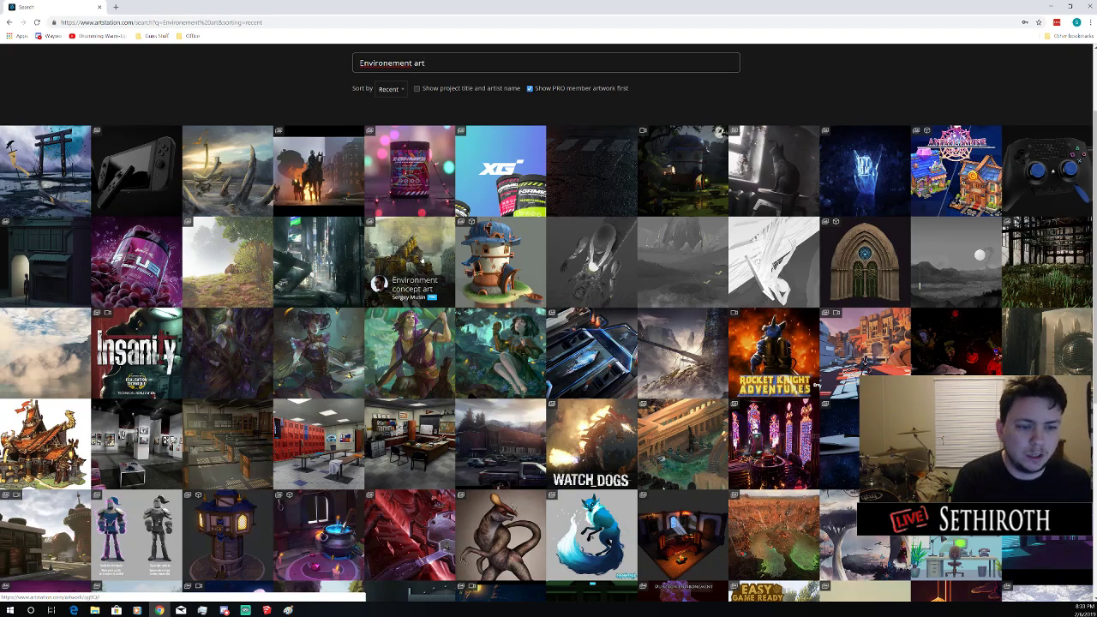
{"action": "left_click", "coordinate": [421, 257]}
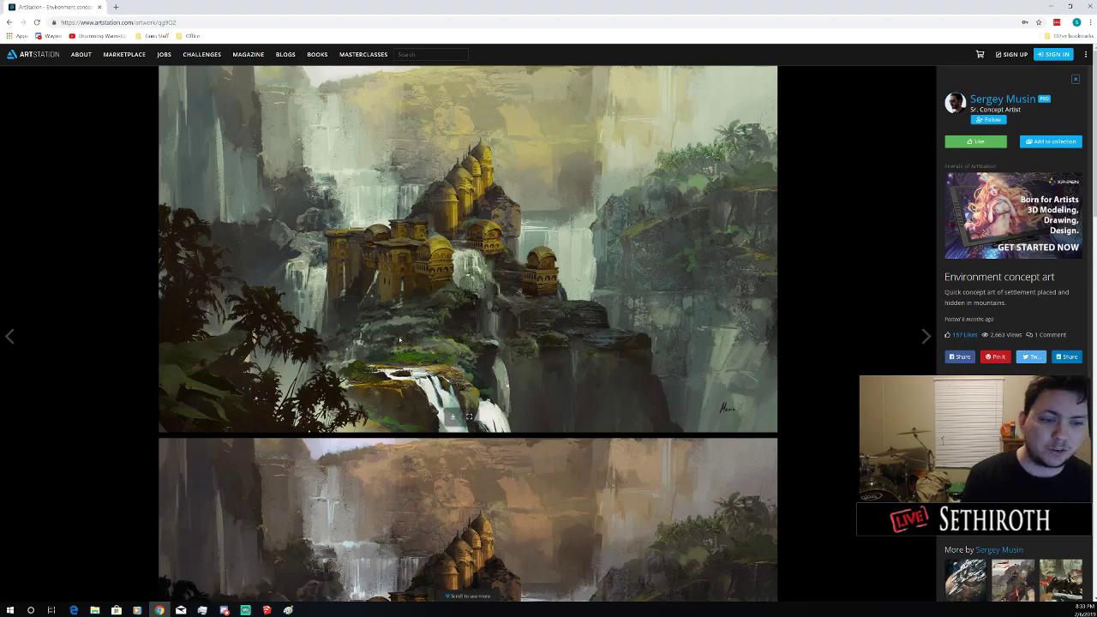
{"action": "key", "text": "alt+space"}
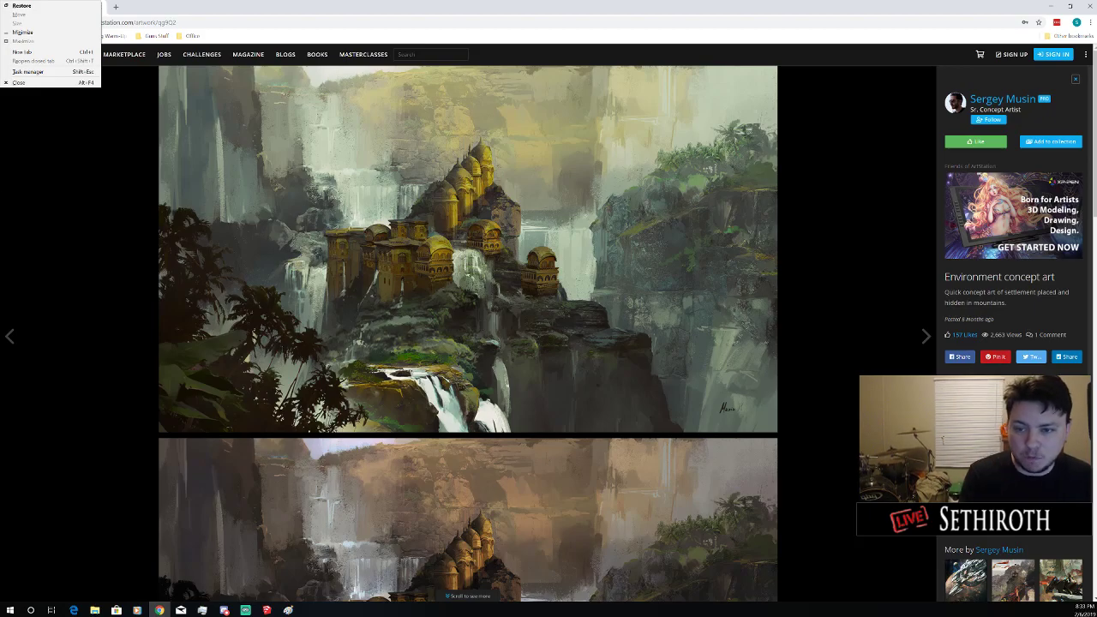
{"action": "key", "text": "alt+Tab"}
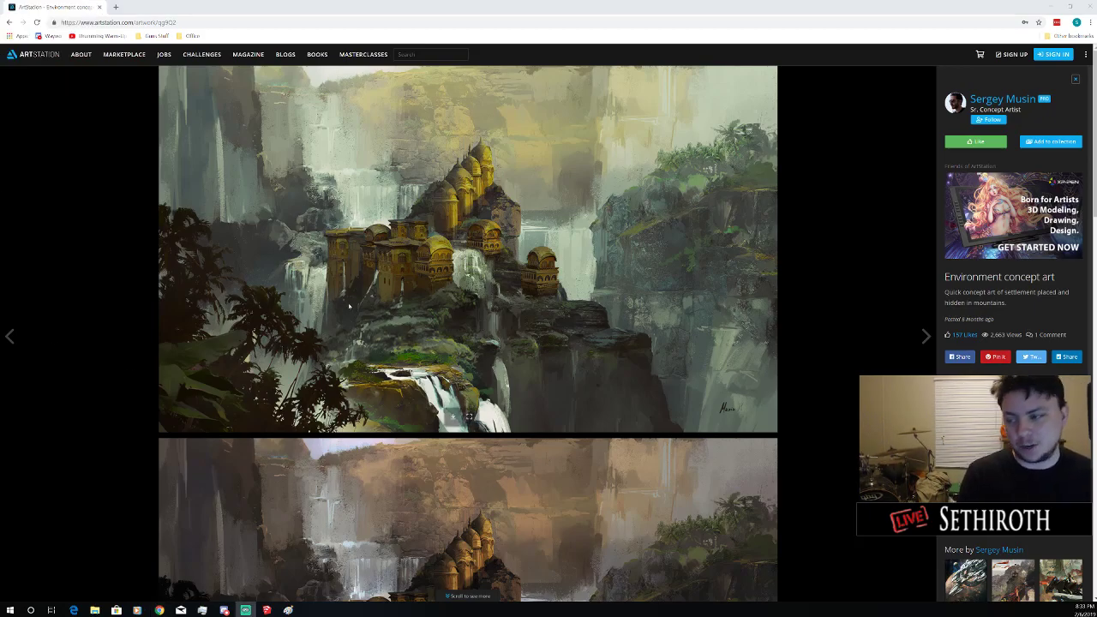
{"action": "scroll", "coordinate": [534, 285], "scroll_direction": "down", "scroll_amount": 5}
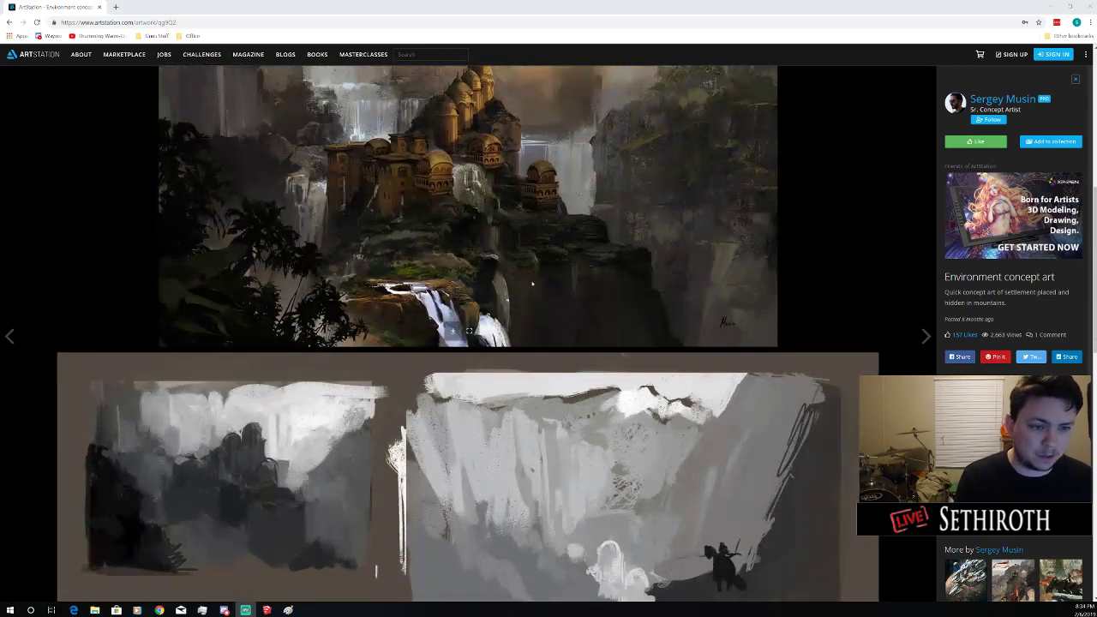
{"action": "scroll", "coordinate": [533, 286], "scroll_direction": "up", "scroll_amount": 5}
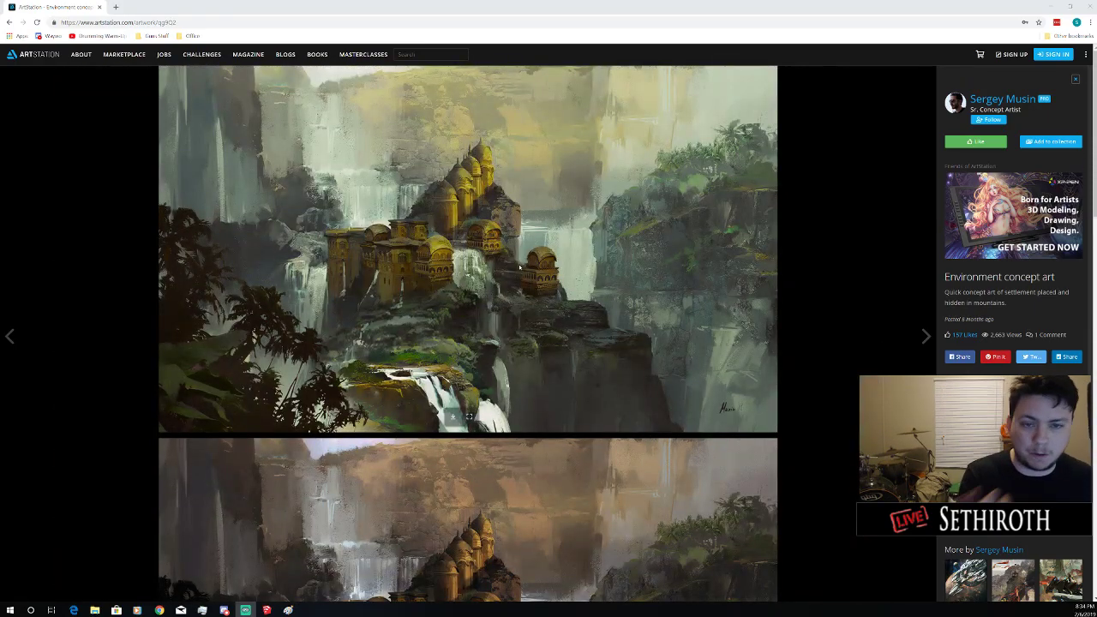
{"action": "left_click_drag", "start_coordinate": [527, 256], "coordinate": [0, 352]}
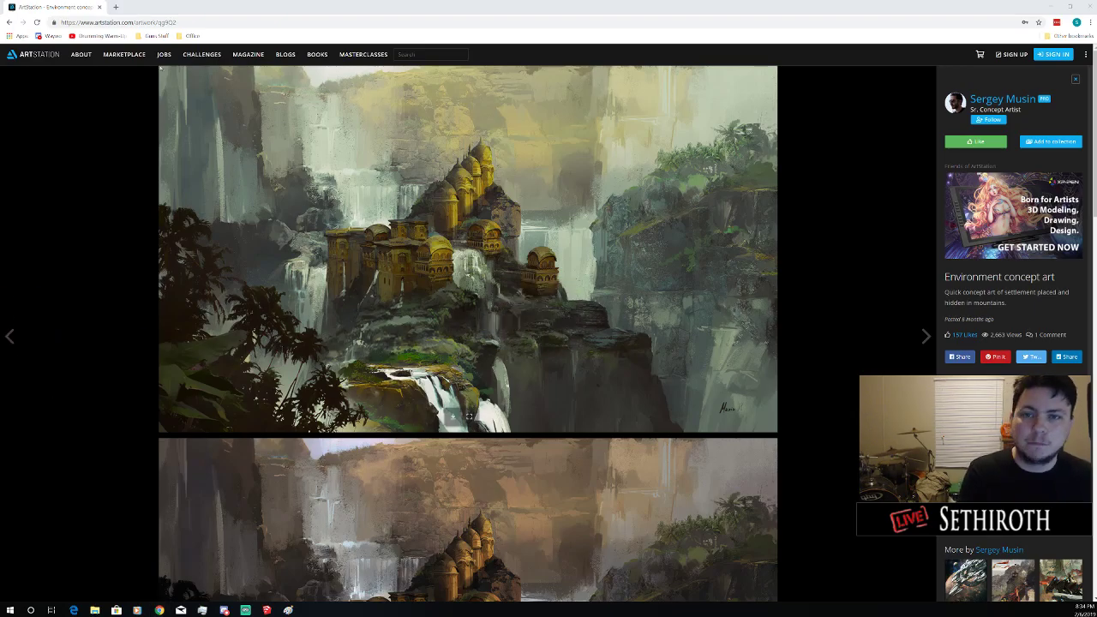
{"action": "left_click", "coordinate": [10, 22]}
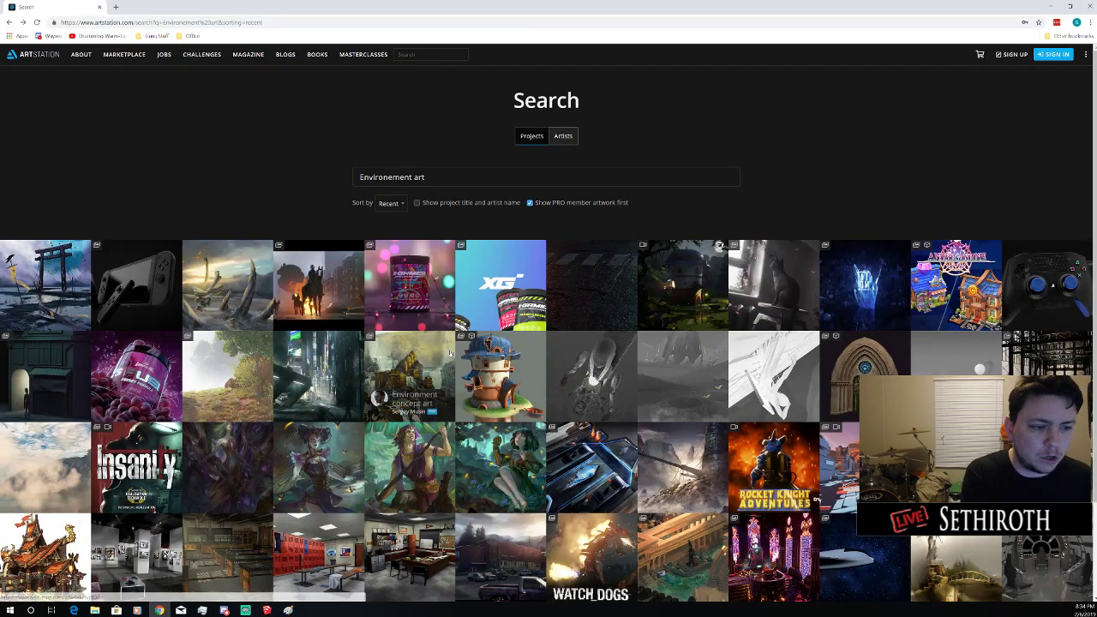
Browse further down the environment art results and open the "A Full Night" artwork
{"action": "scroll", "coordinate": [431, 264], "scroll_direction": "down", "scroll_amount": 1}
{"action": "scroll", "coordinate": [431, 265], "scroll_direction": "down", "scroll_amount": 3}
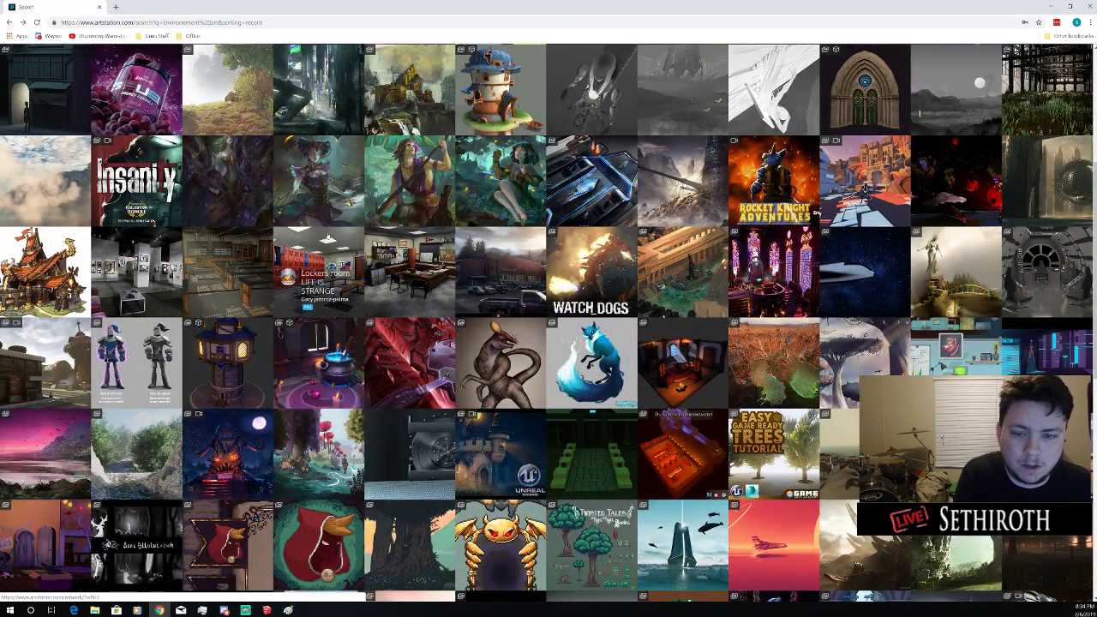
{"action": "scroll", "coordinate": [329, 234], "scroll_direction": "down", "scroll_amount": 2}
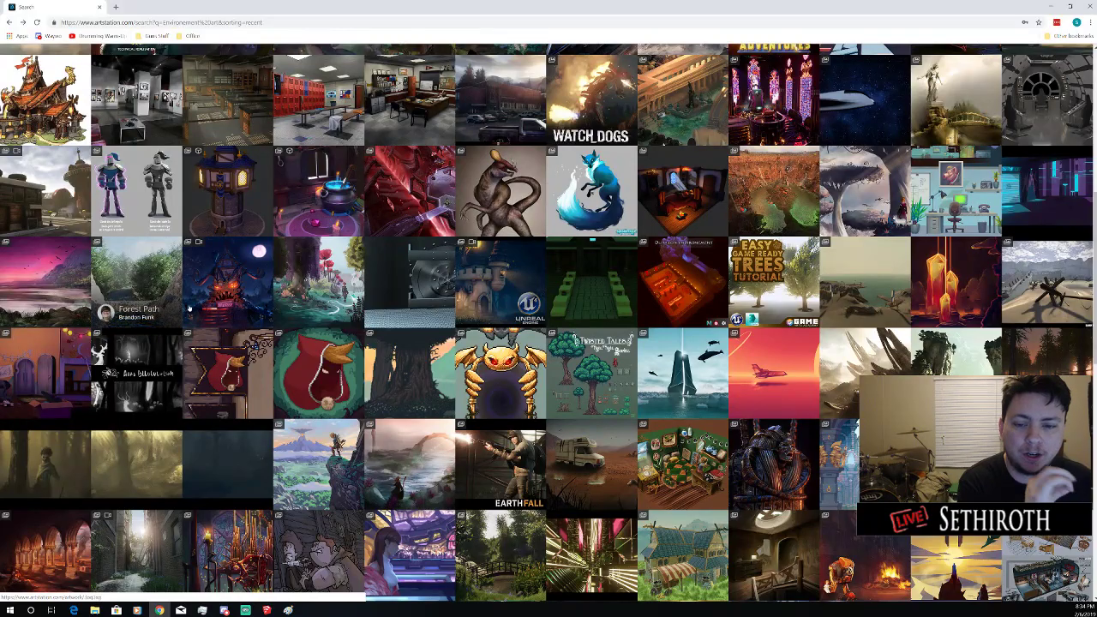
{"action": "scroll", "coordinate": [227, 283], "scroll_direction": "down", "scroll_amount": 1}
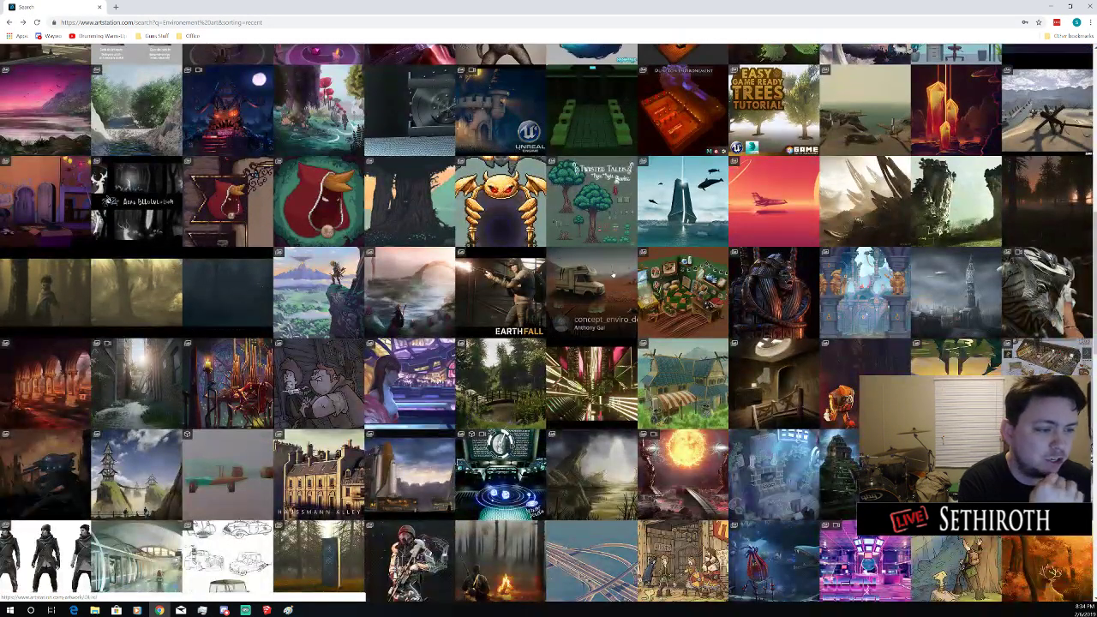
{"action": "scroll", "coordinate": [684, 253], "scroll_direction": "down", "scroll_amount": 3}
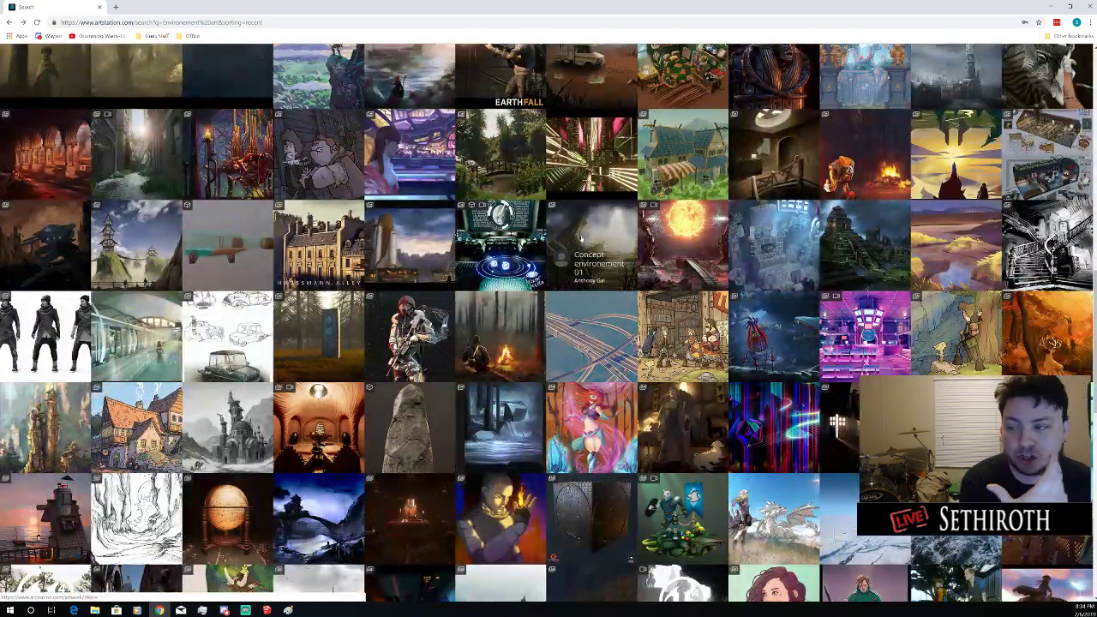
{"action": "scroll", "coordinate": [603, 243], "scroll_direction": "down", "scroll_amount": 2}
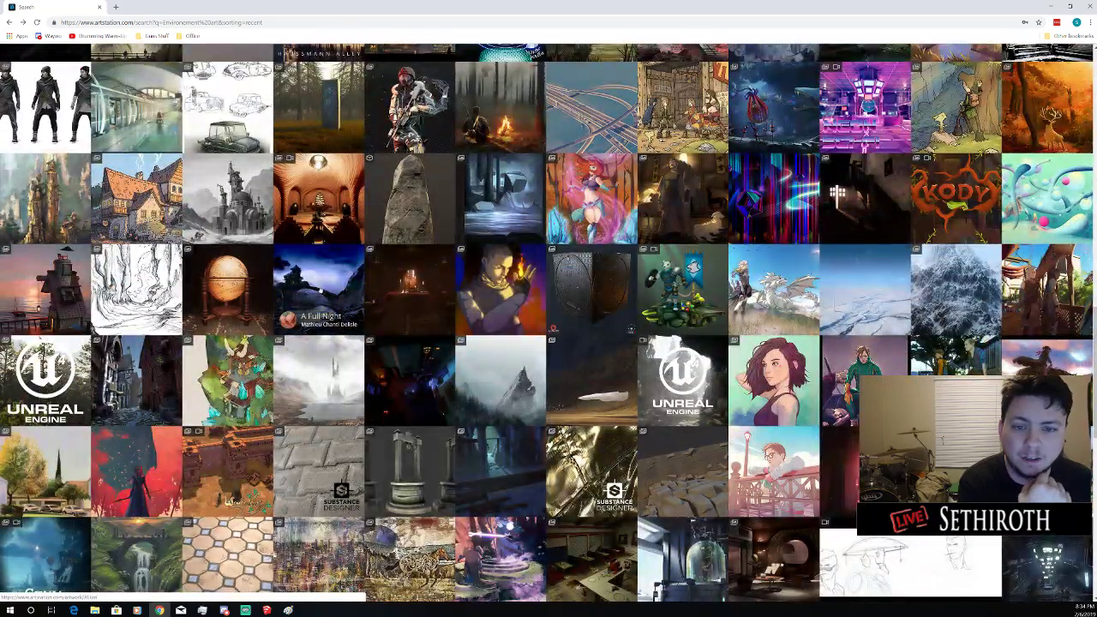
{"action": "left_click", "coordinate": [321, 331]}
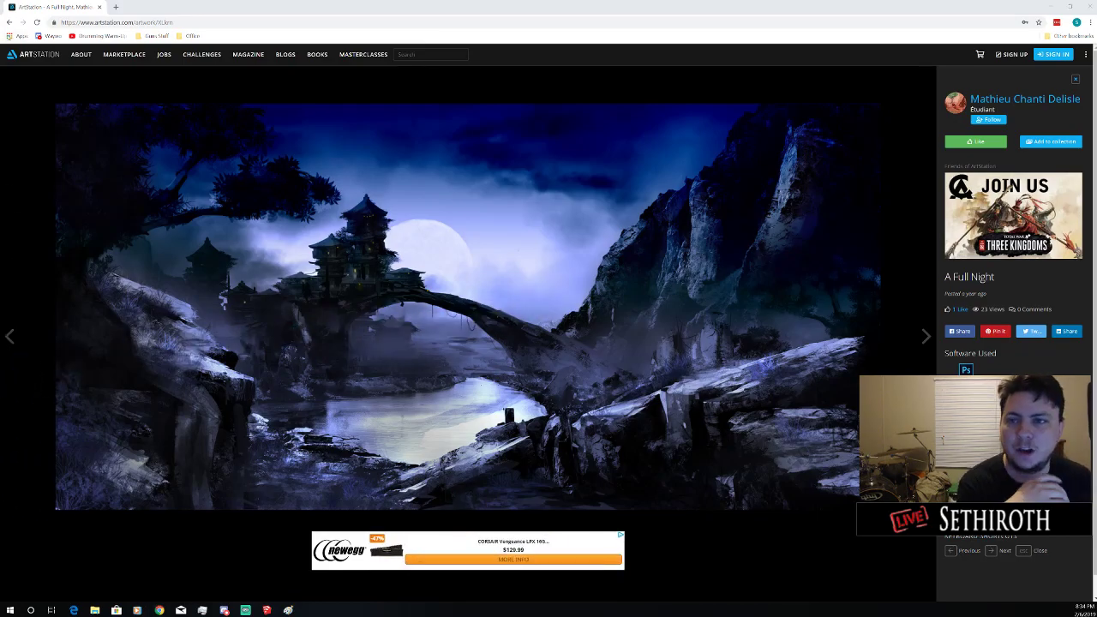
Return from the "A Full Night" artwork to the ArtStation search and replace the query with "arch"
{"action": "left_click", "coordinate": [10, 22]}
{"action": "left_click_drag", "start_coordinate": [476, 180], "coordinate": [288, 175]}
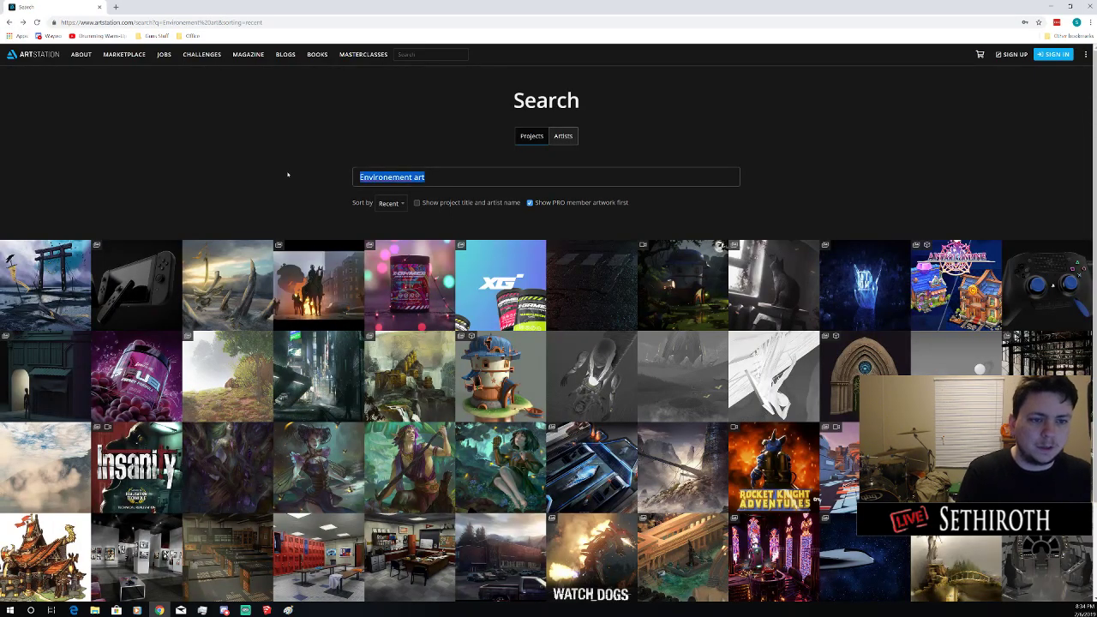
{"action": "key", "text": "BackSpace"}
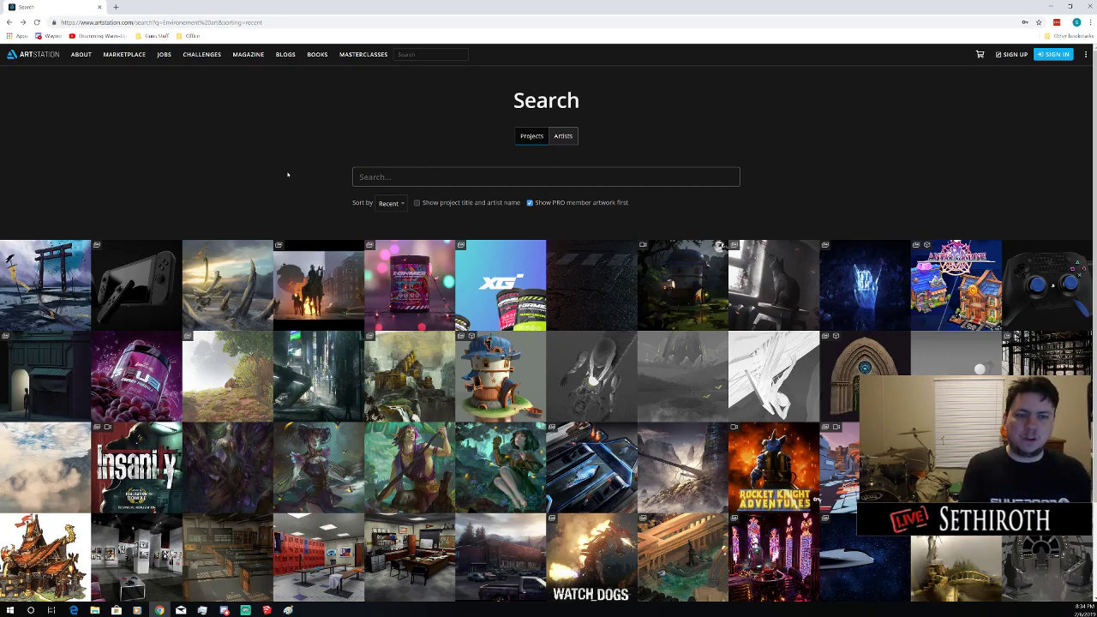
{"action": "type", "text": "ba"}
{"action": "key", "text": "BackSpace"}
{"action": "key", "text": "BackSpace"}
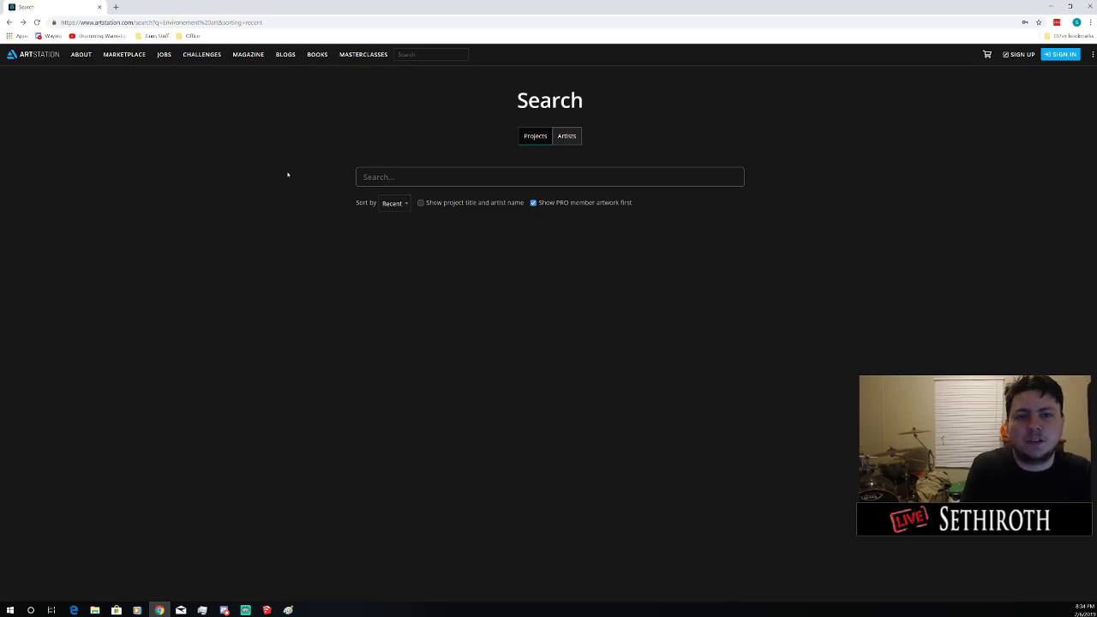
{"action": "type", "text": "ar"}
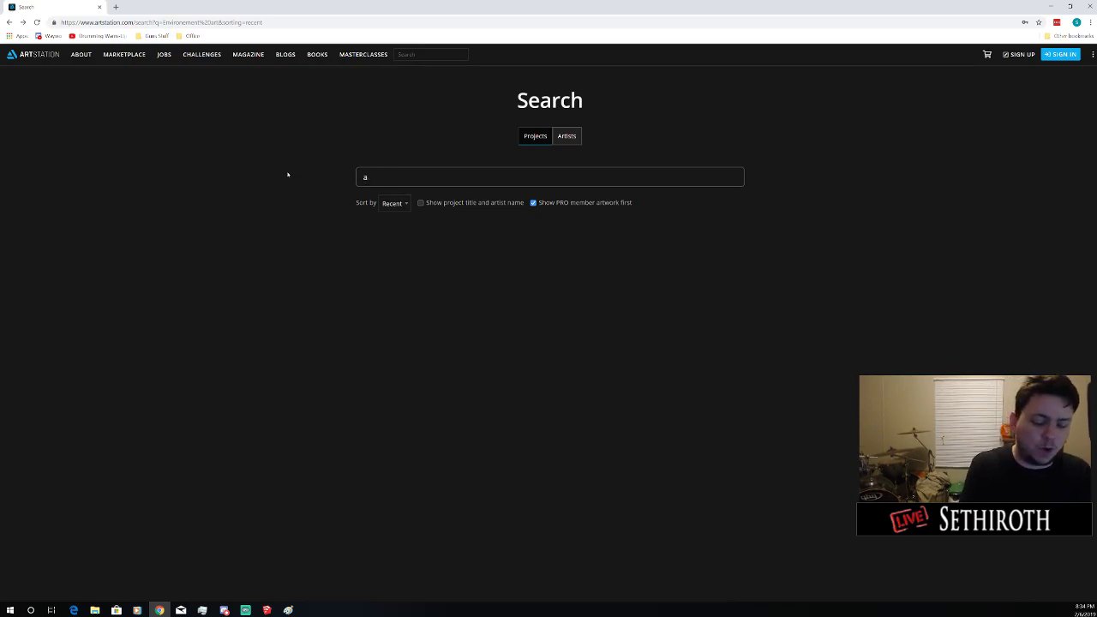
{"action": "type", "text": "chu"}
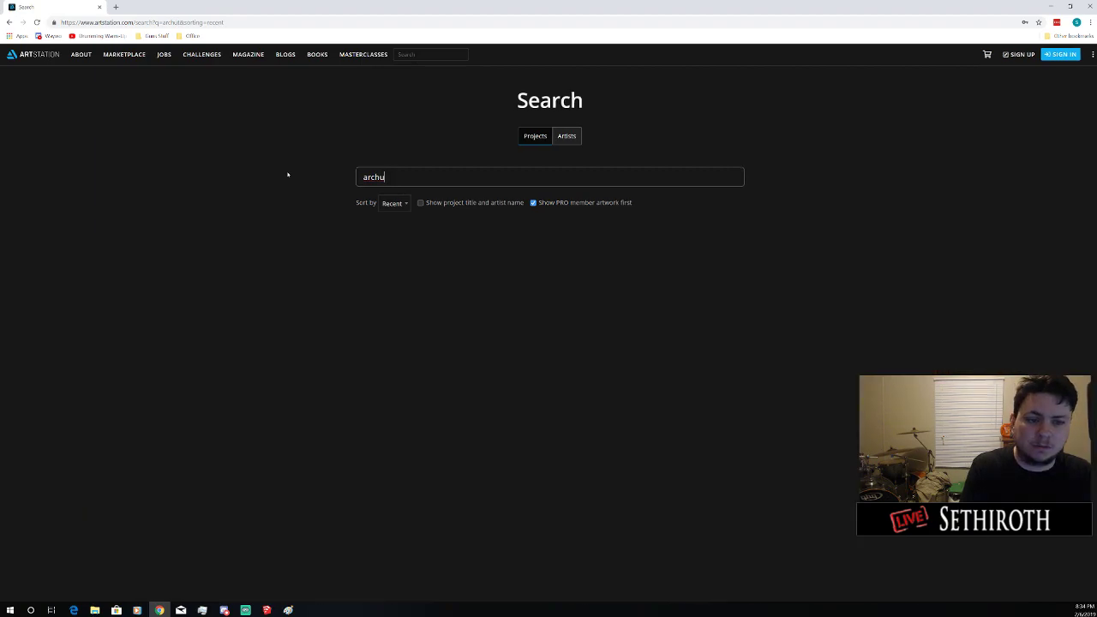
{"action": "key", "text": "BackSpace"}
Search Google for "architecture" in a new browser tab, using the suggested spelling
{"action": "left_click", "coordinate": [116, 7]}
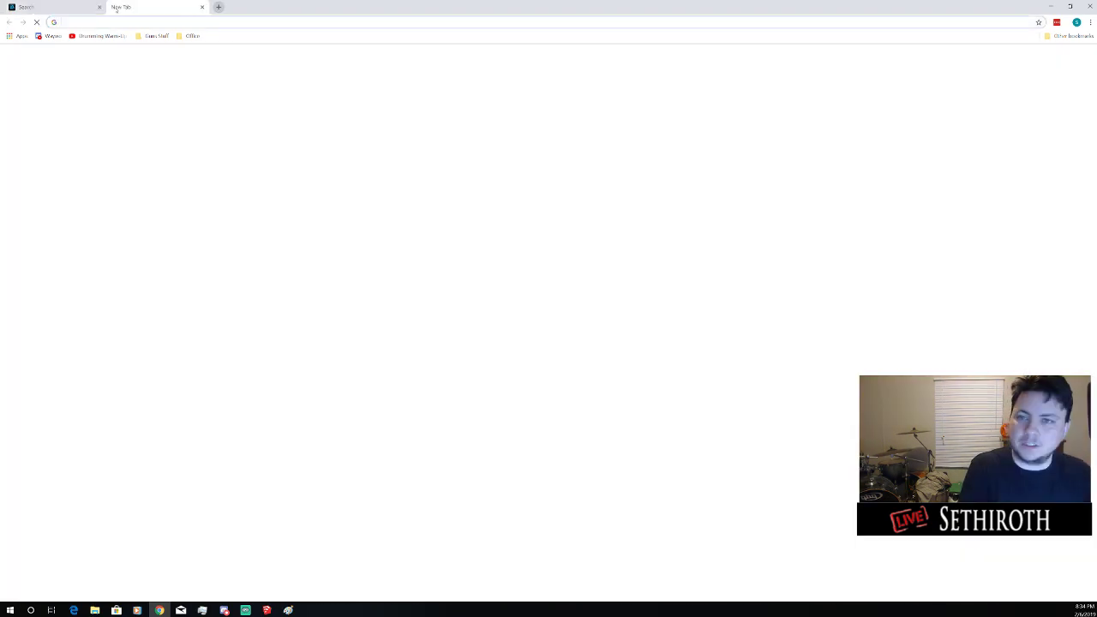
{"action": "type", "text": "archi"}
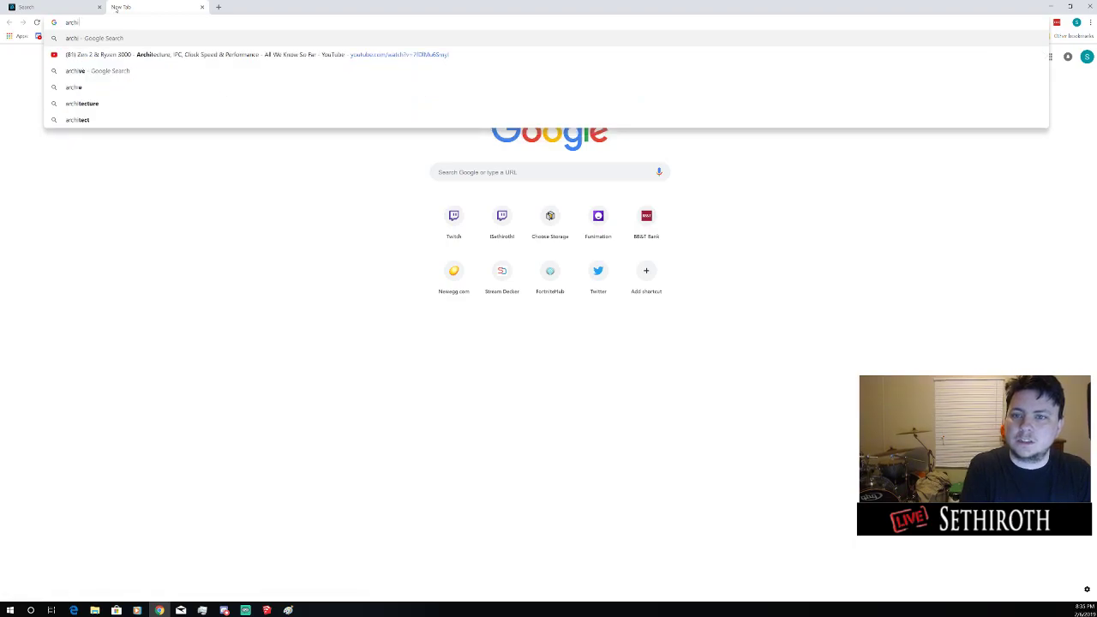
{"action": "key", "text": "Down"}
{"action": "key", "text": "Down"}
{"action": "key", "text": "Down"}
{"action": "key", "text": "Return"}
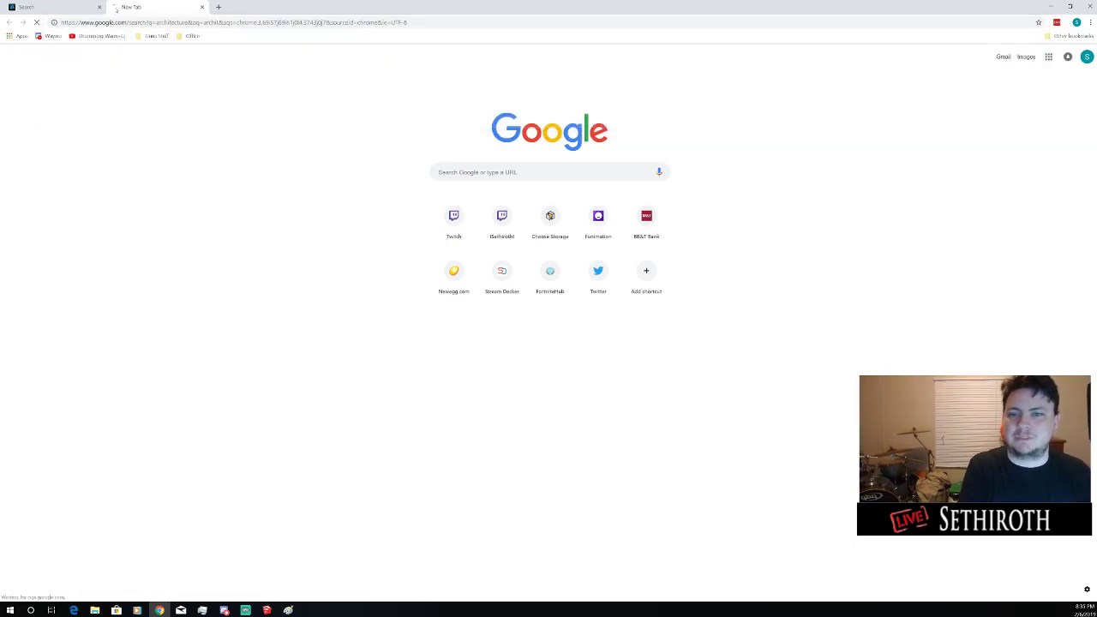
Back in ArtStation, search projects for "architecture" and open the "Chiaroscuro, The Tri-Khans Palace" artwork
{"action": "left_click", "coordinate": [42, 7]}
{"action": "left_click_drag", "start_coordinate": [393, 178], "coordinate": [316, 176]}
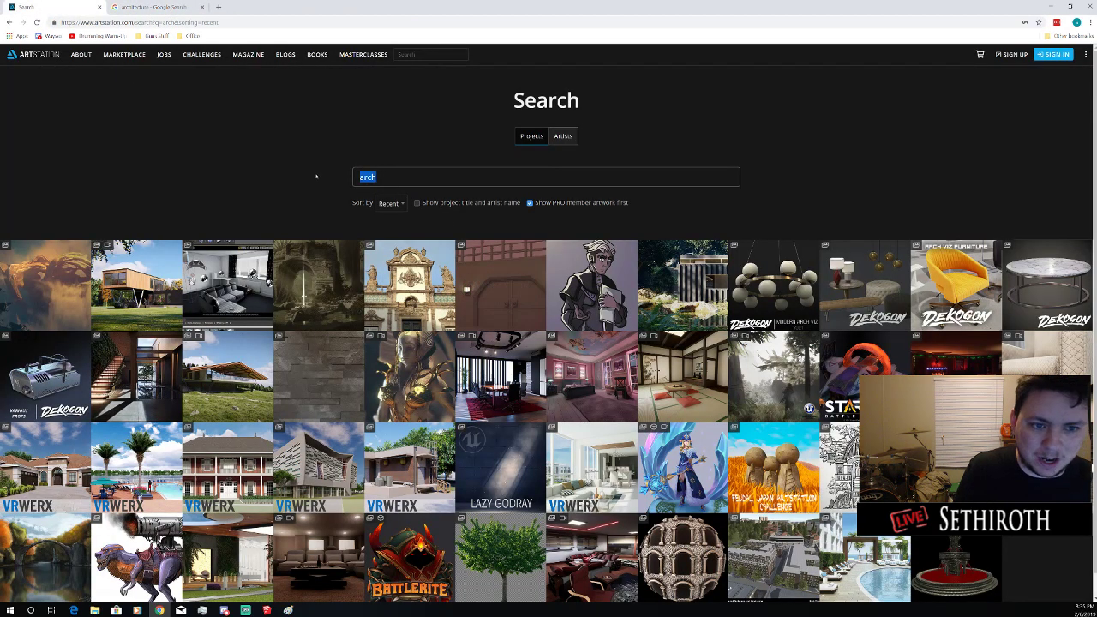
{"action": "type", "text": "ar"}
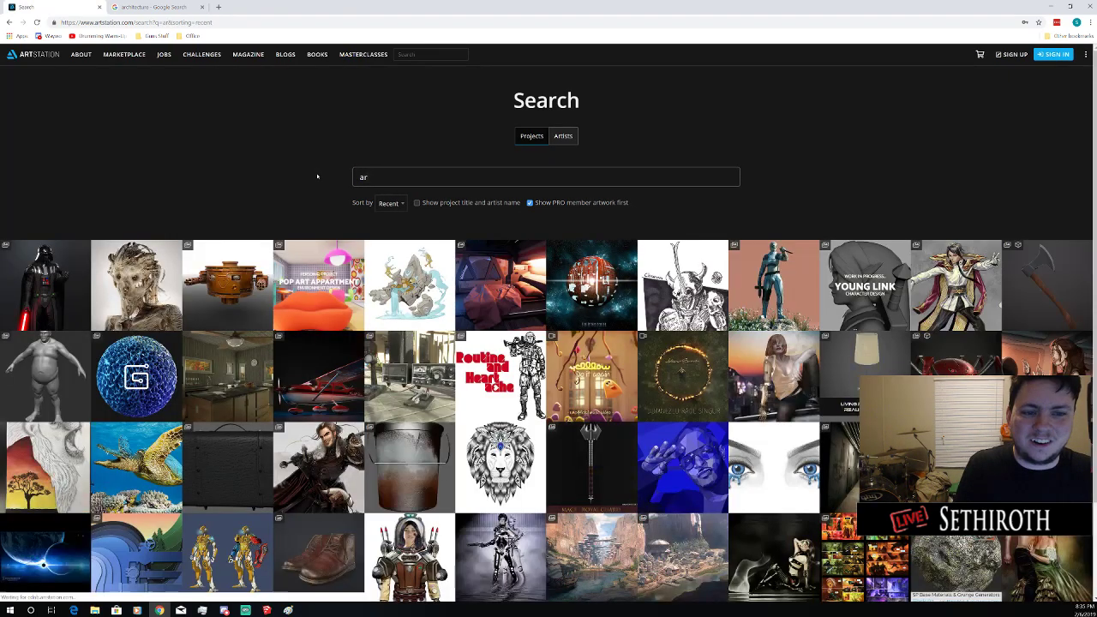
{"action": "type", "text": "chi"}
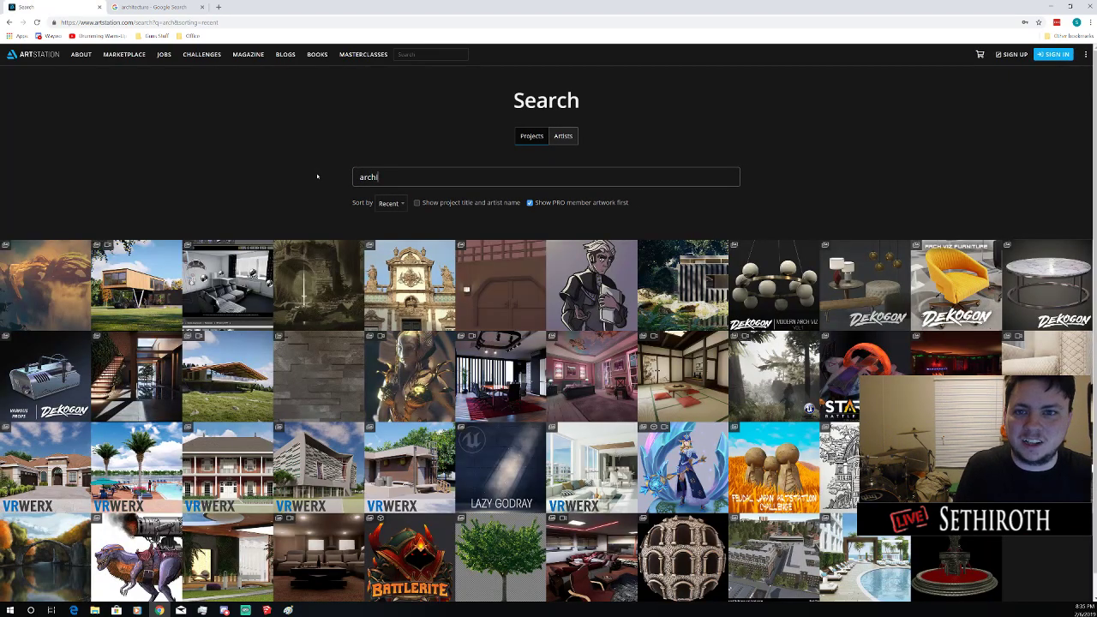
{"action": "type", "text": "tecture"}
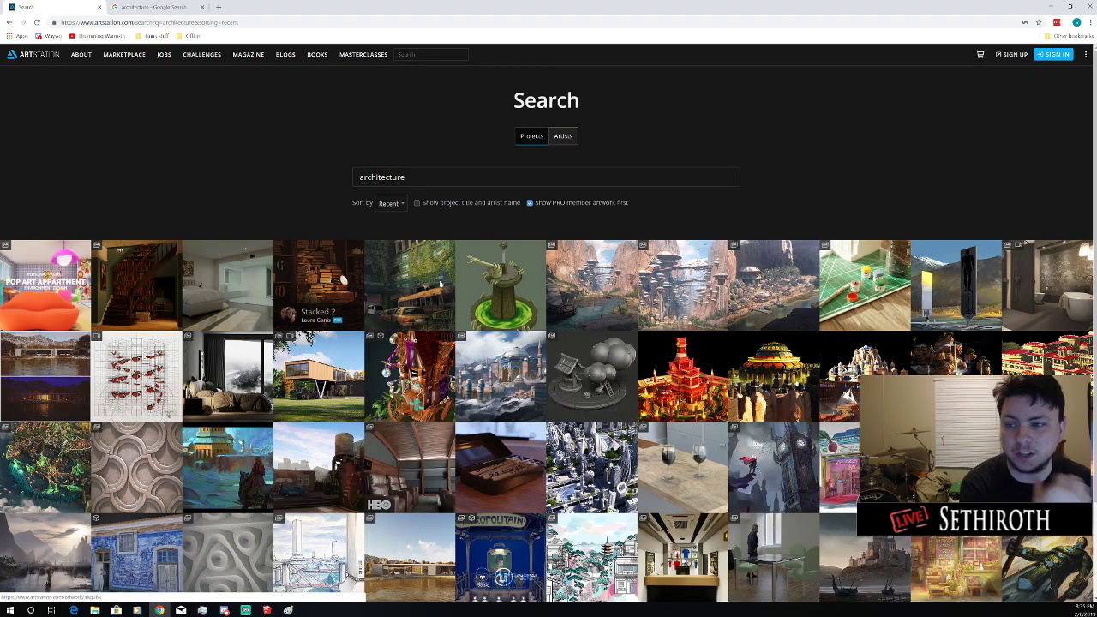
{"action": "scroll", "coordinate": [562, 373], "scroll_direction": "down", "scroll_amount": 1}
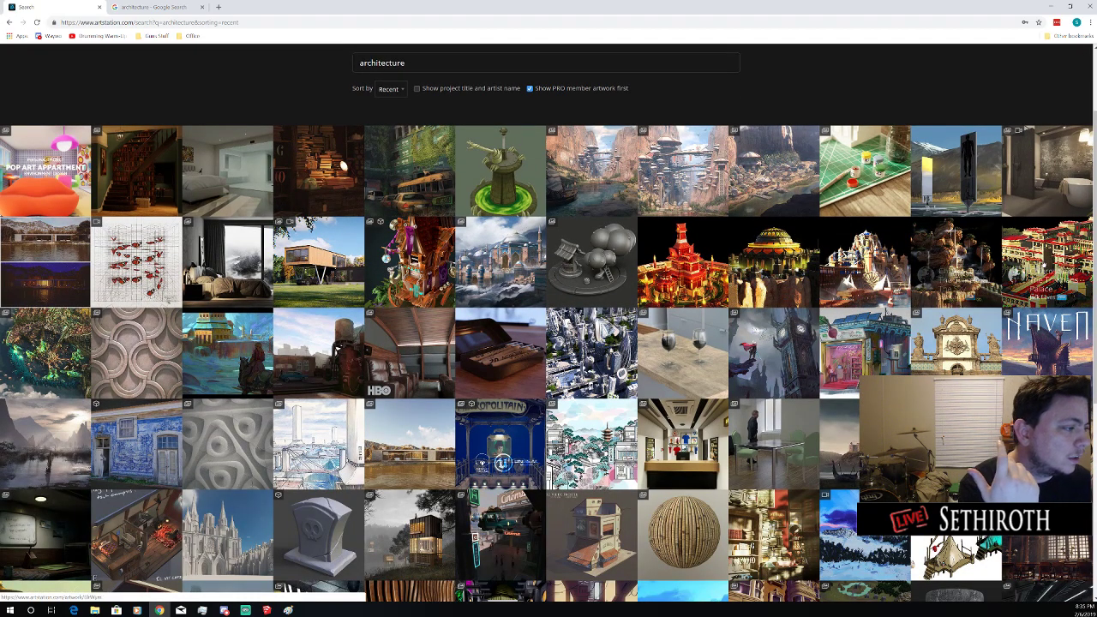
{"action": "left_click", "coordinate": [1046, 266]}
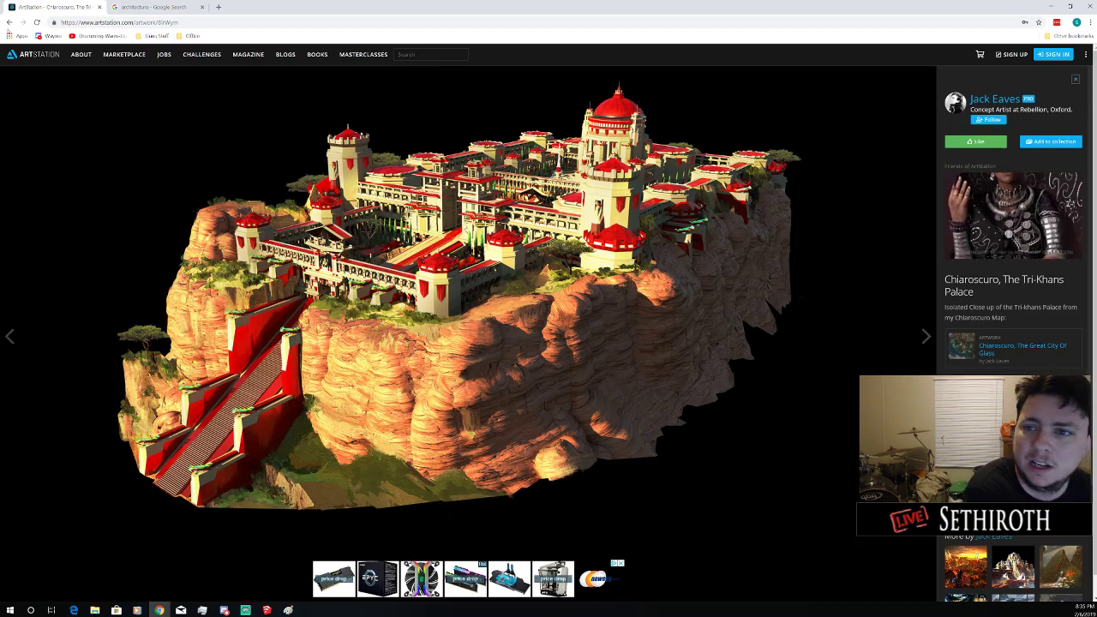
Go back to the architecture search results, view the white Gothic cathedral render "31/365" at full size, and return to the results
{"action": "key", "text": "alt+Left"}
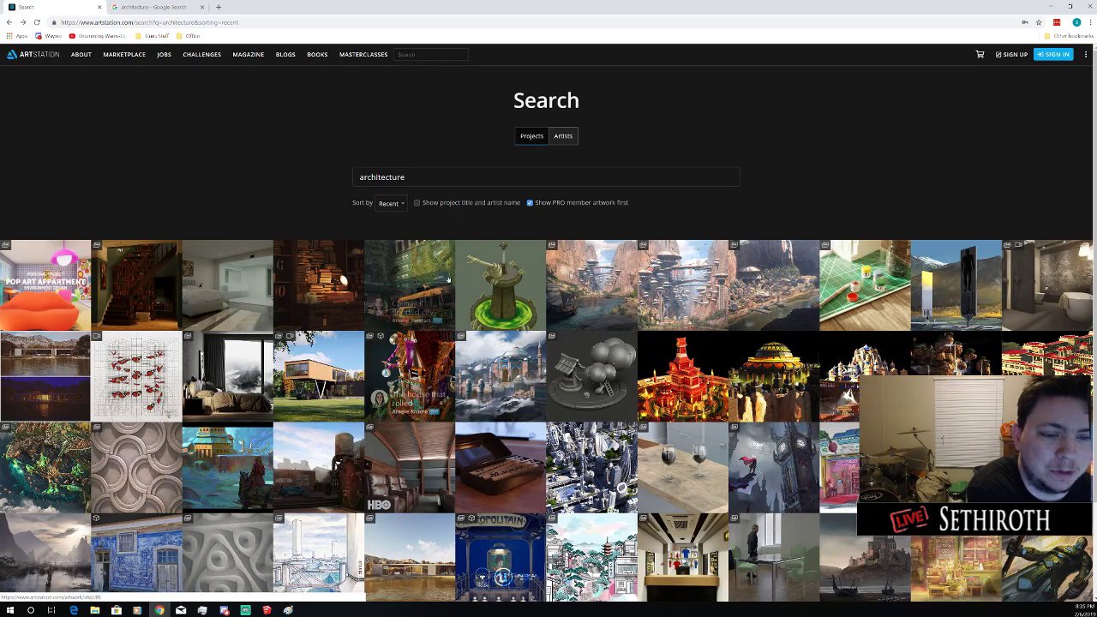
{"action": "scroll", "coordinate": [454, 334], "scroll_direction": "down", "scroll_amount": 3}
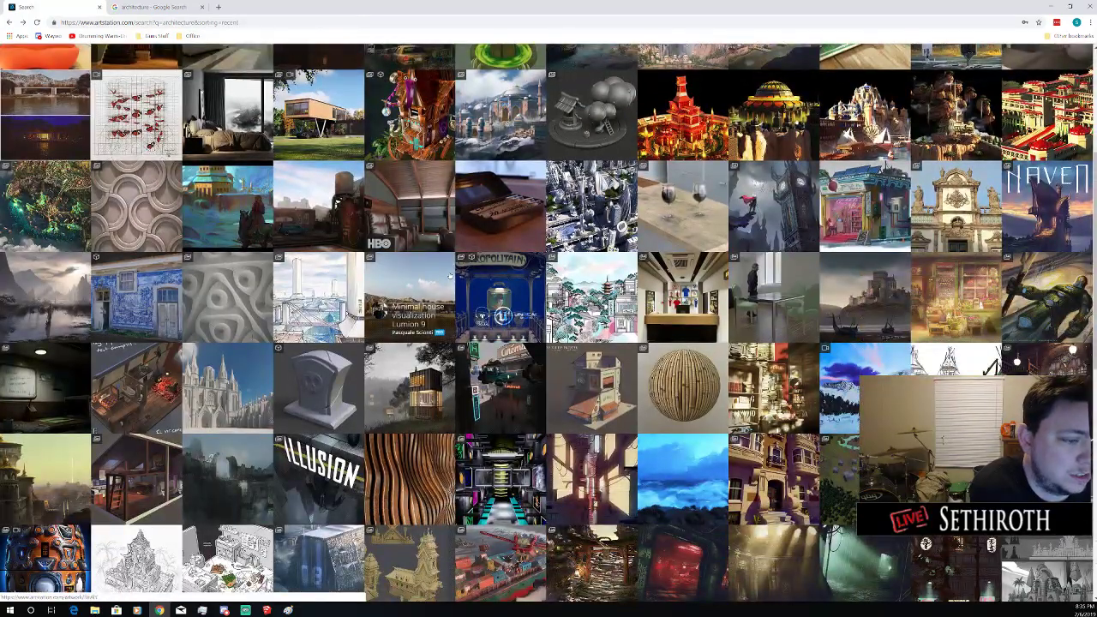
{"action": "scroll", "coordinate": [449, 274], "scroll_direction": "down", "scroll_amount": 1}
{"action": "scroll", "coordinate": [449, 274], "scroll_direction": "down", "scroll_amount": 1}
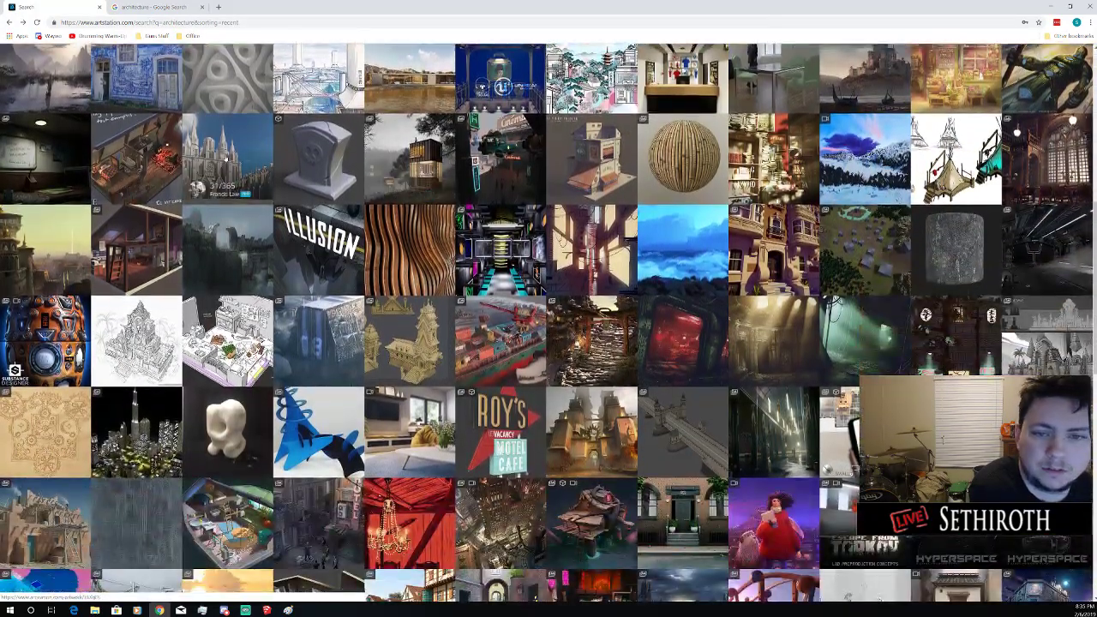
{"action": "left_click", "coordinate": [227, 180]}
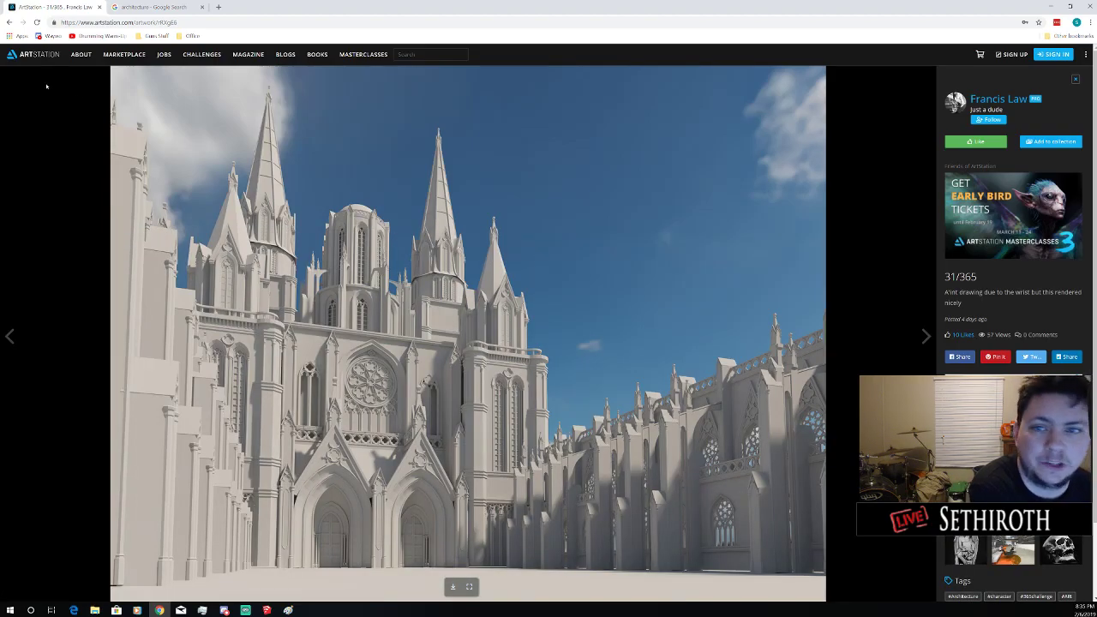
{"action": "left_click", "coordinate": [9, 21]}
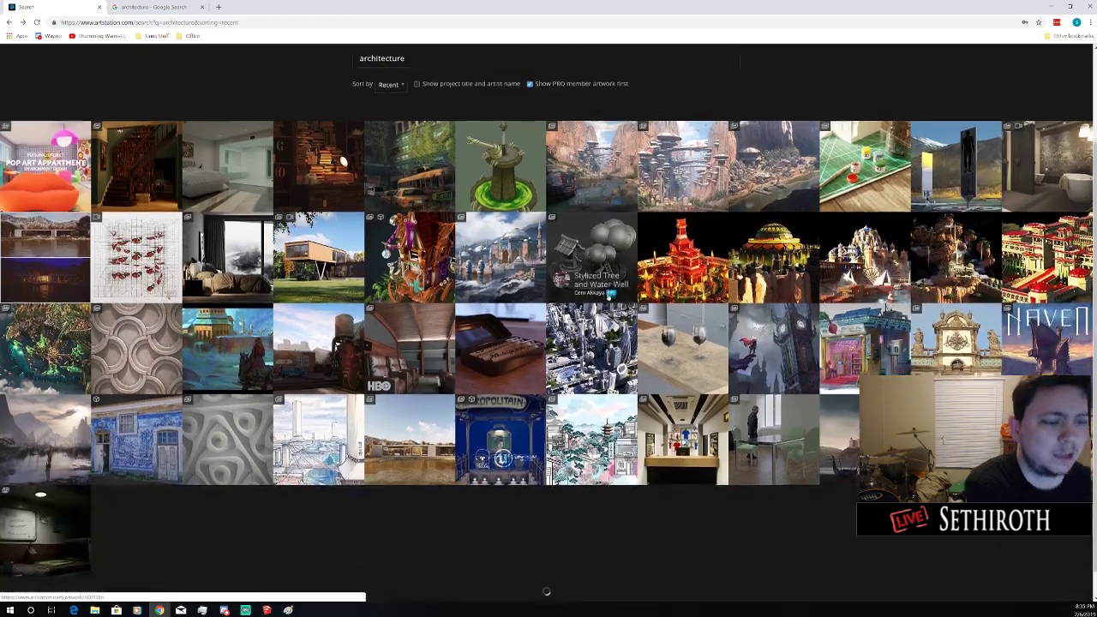
Find the "Boros Guildgate" fortress painting in the architecture results, view it at full size, and close it
{"action": "scroll", "coordinate": [609, 294], "scroll_direction": "down", "scroll_amount": 3}
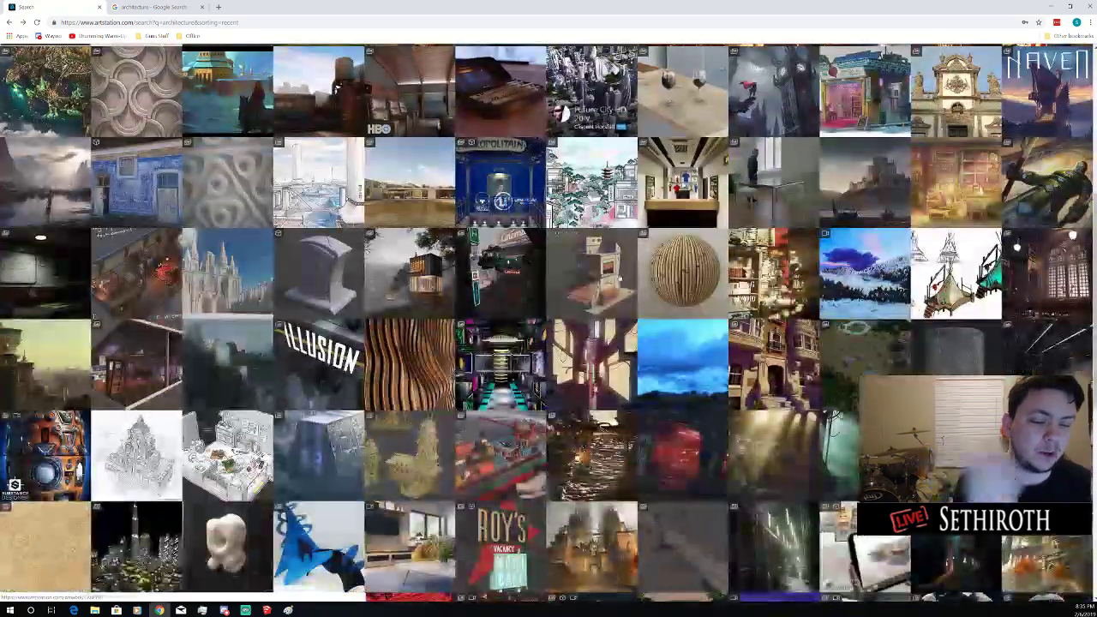
{"action": "scroll", "coordinate": [619, 279], "scroll_direction": "down", "scroll_amount": 4}
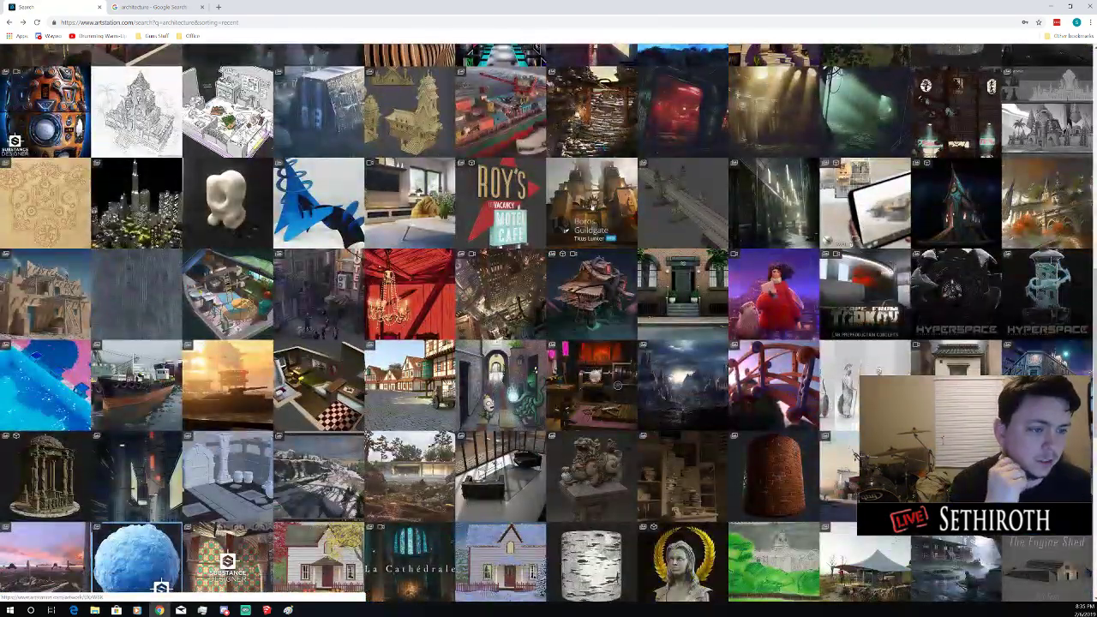
{"action": "left_click", "coordinate": [593, 209]}
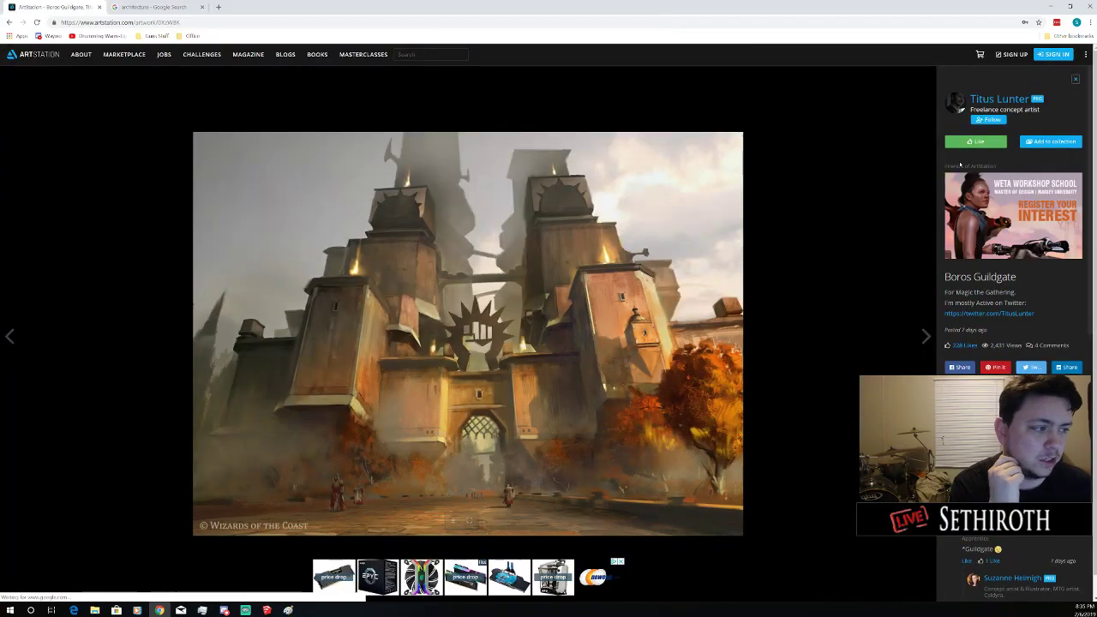
{"action": "left_click", "coordinate": [1076, 79]}
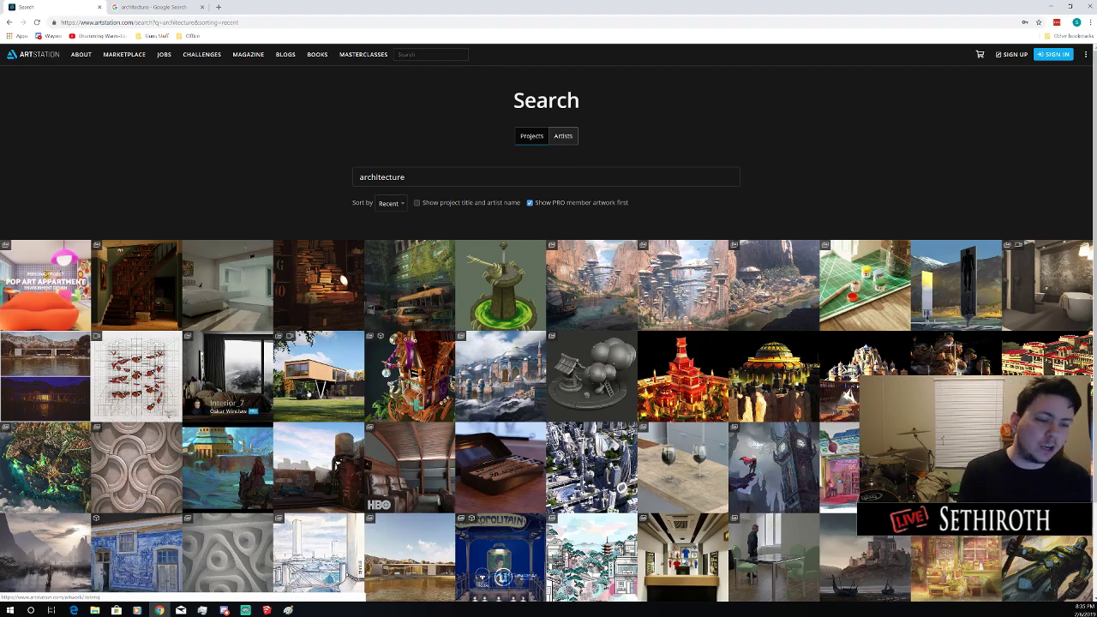
Look through the architecture search results for building and environment artwork to use as reference
{"action": "scroll", "coordinate": [415, 329], "scroll_direction": "down", "scroll_amount": 5}
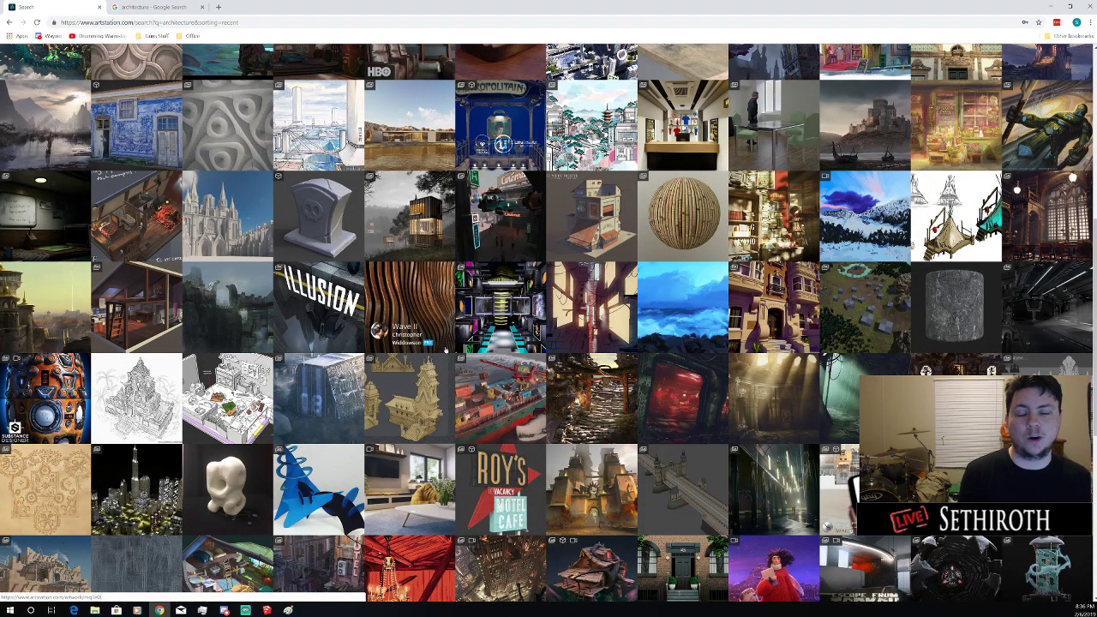
{"action": "scroll", "coordinate": [445, 347], "scroll_direction": "down", "scroll_amount": 3}
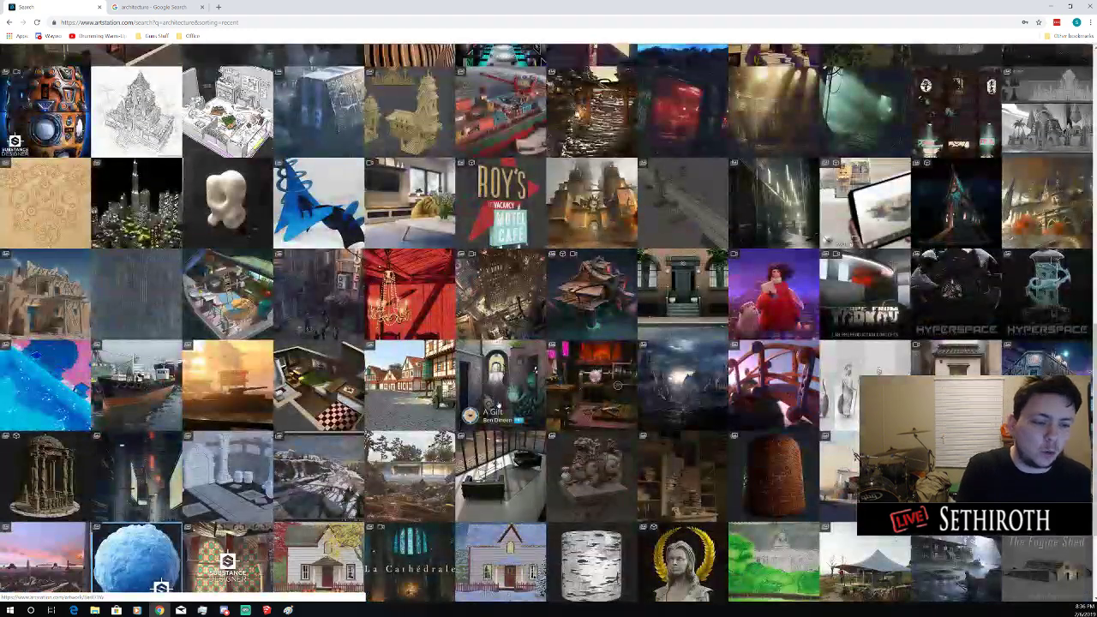
{"action": "scroll", "coordinate": [445, 347], "scroll_direction": "up", "scroll_amount": 3}
{"action": "scroll", "coordinate": [499, 404], "scroll_direction": "up", "scroll_amount": 5}
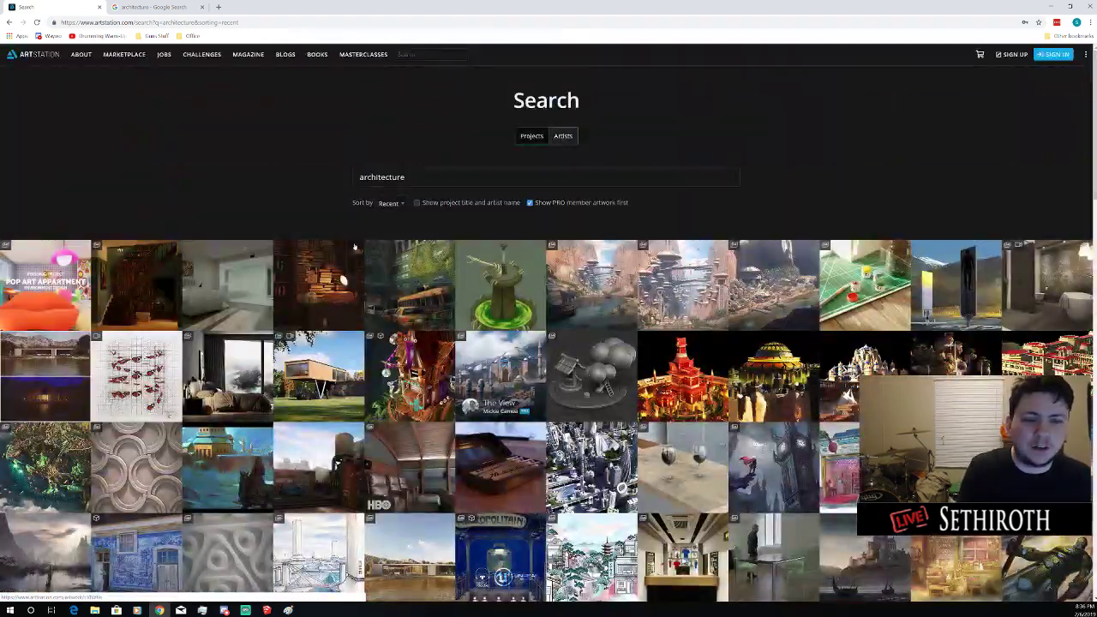
{"action": "scroll", "coordinate": [515, 369], "scroll_direction": "down", "scroll_amount": 1}
{"action": "scroll", "coordinate": [512, 374], "scroll_direction": "down", "scroll_amount": 10}
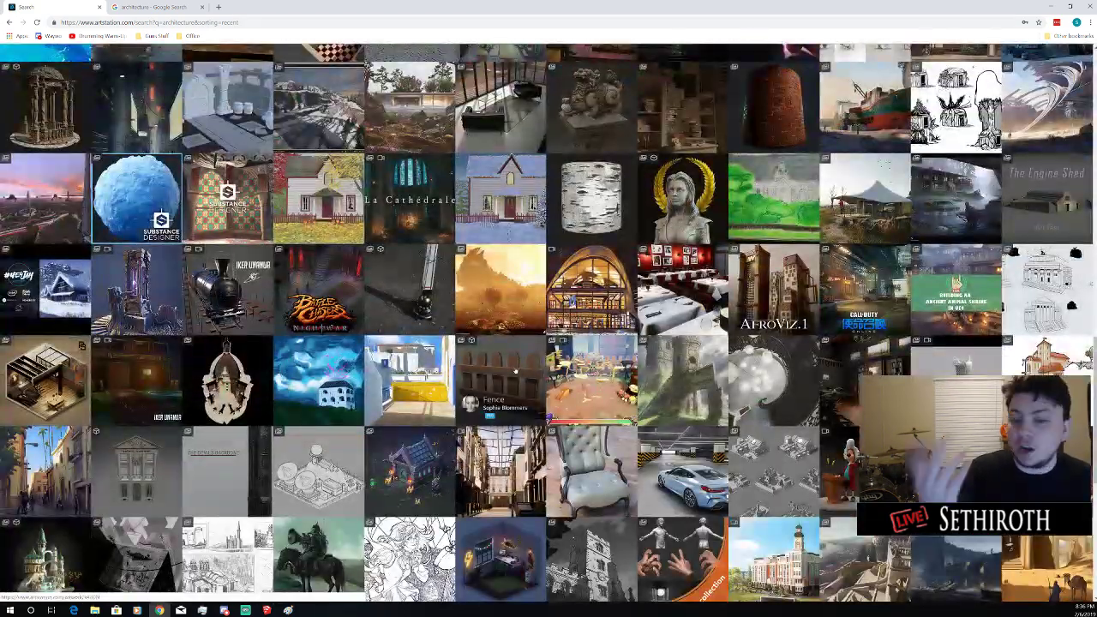
{"action": "scroll", "coordinate": [513, 374], "scroll_direction": "down", "scroll_amount": 4}
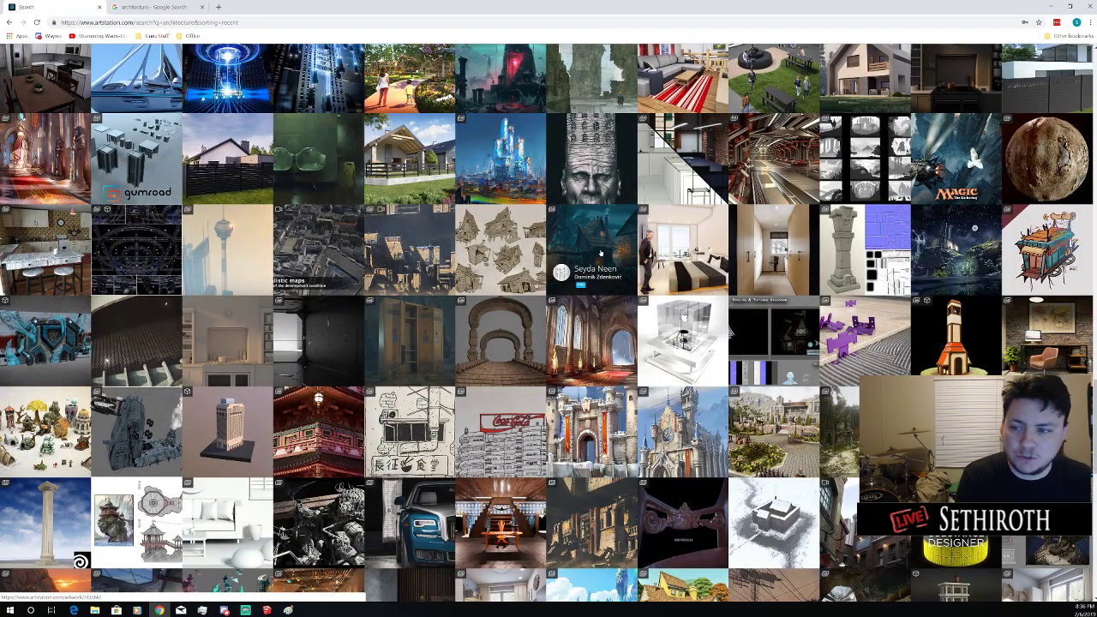
{"action": "scroll", "coordinate": [600, 251], "scroll_direction": "down", "scroll_amount": 10}
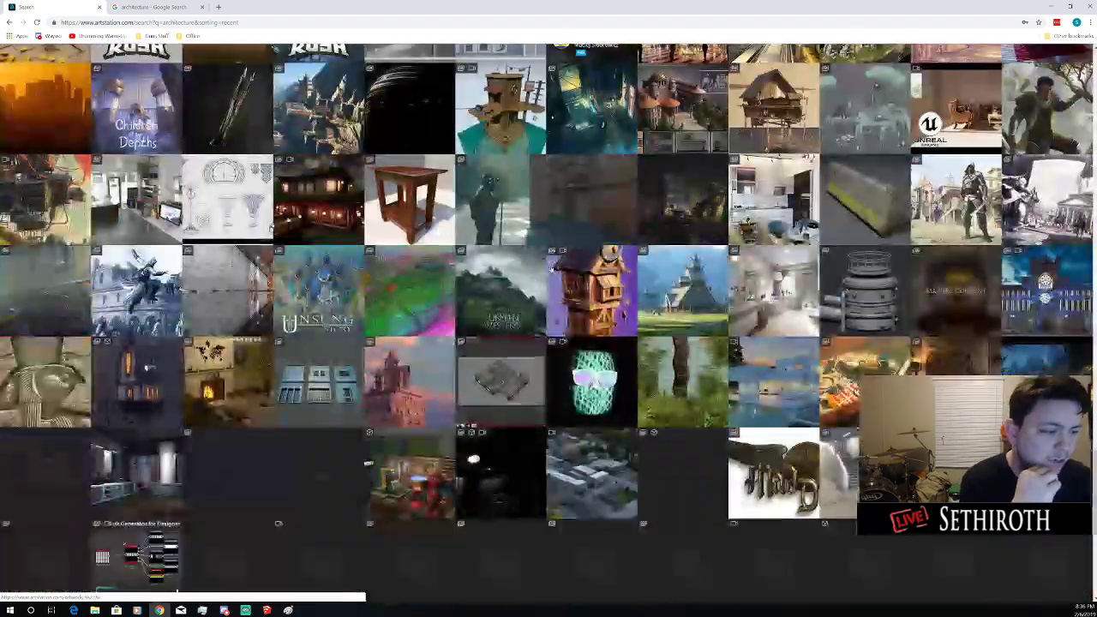
{"action": "scroll", "coordinate": [548, 264], "scroll_direction": "down", "scroll_amount": 3}
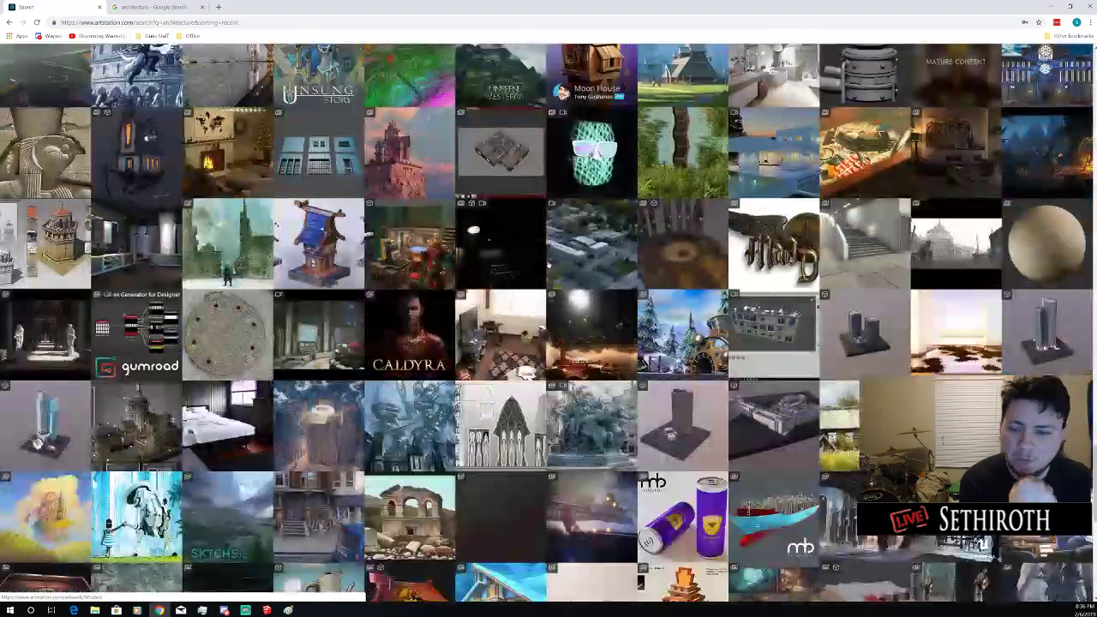
{"action": "scroll", "coordinate": [546, 266], "scroll_direction": "down", "scroll_amount": 1}
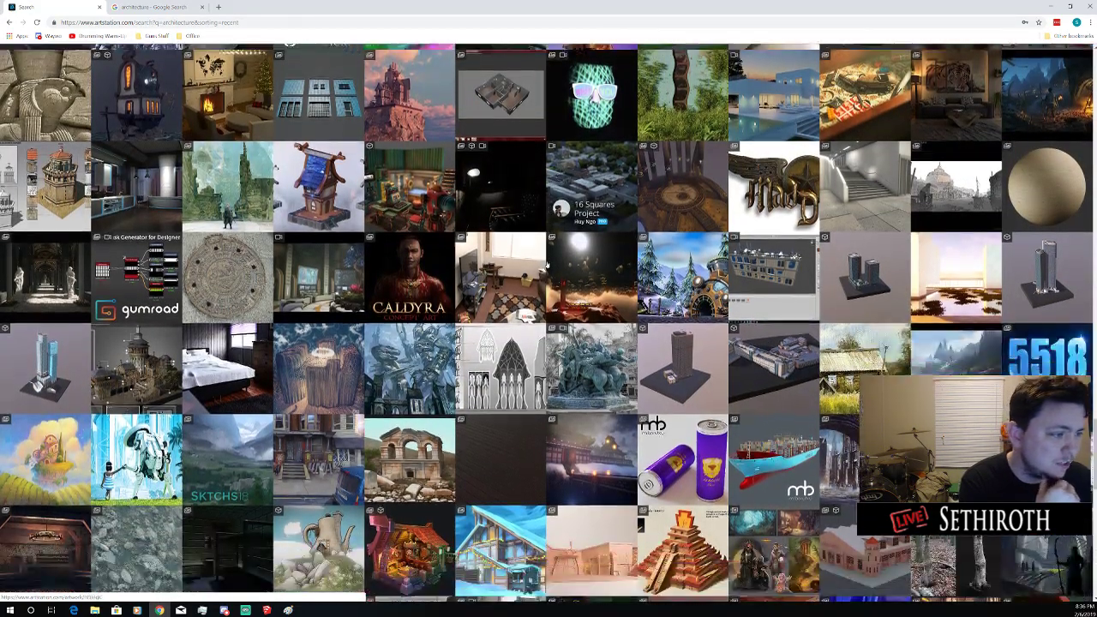
Find the "COURTSHIP" painting of Asian-style palaces further down the results, view it at full size, and close it
{"action": "scroll", "coordinate": [543, 268], "scroll_direction": "down", "scroll_amount": 3}
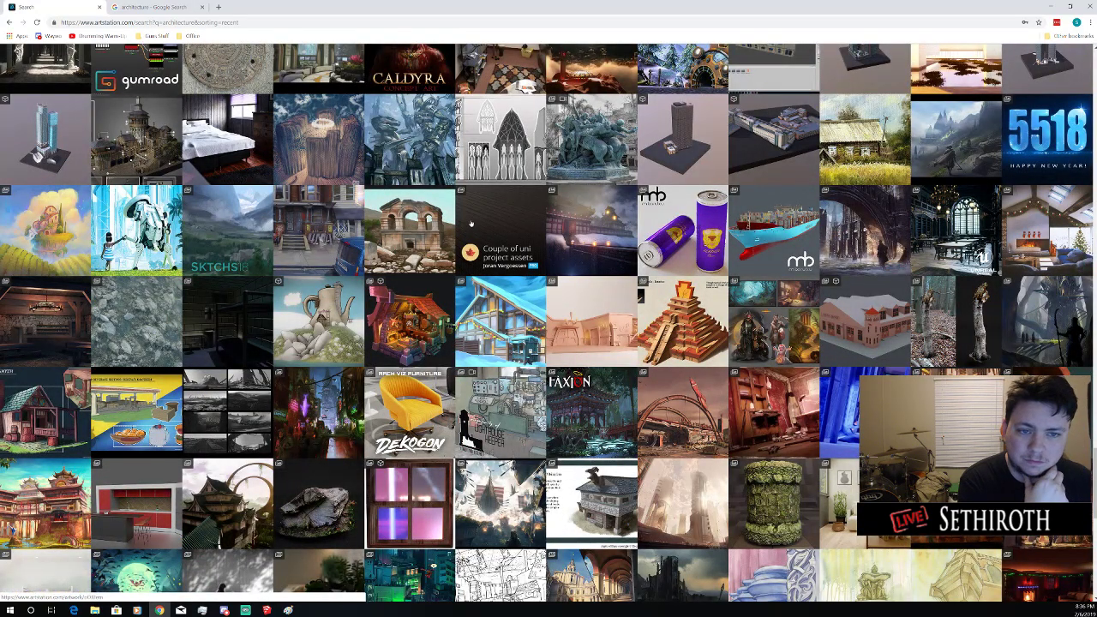
{"action": "scroll", "coordinate": [471, 224], "scroll_direction": "down", "scroll_amount": 2}
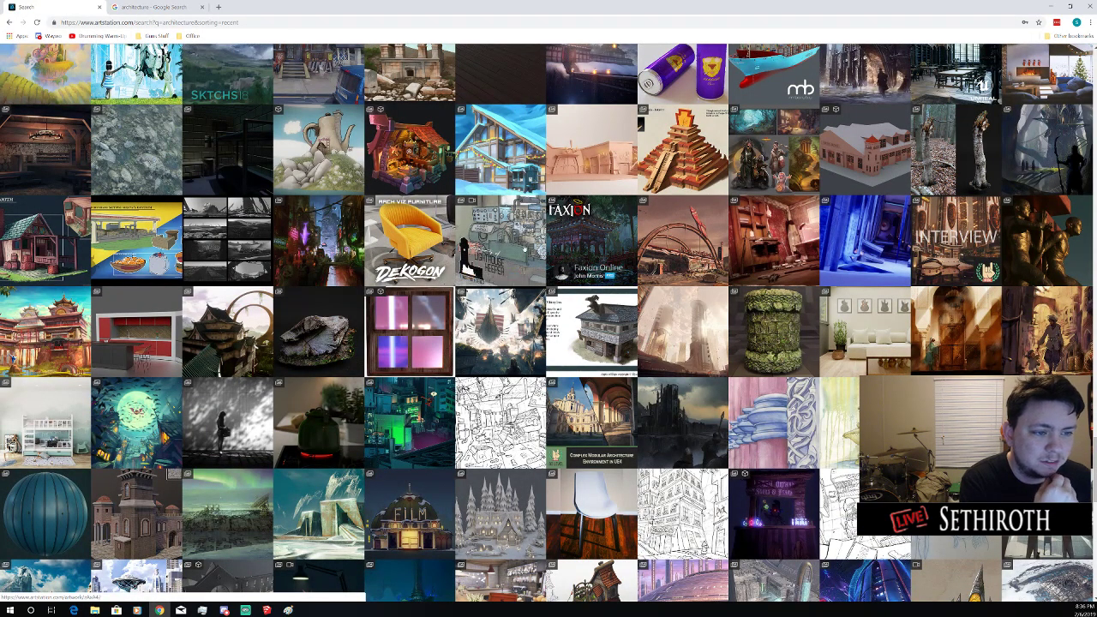
{"action": "scroll", "coordinate": [230, 257], "scroll_direction": "down", "scroll_amount": 1}
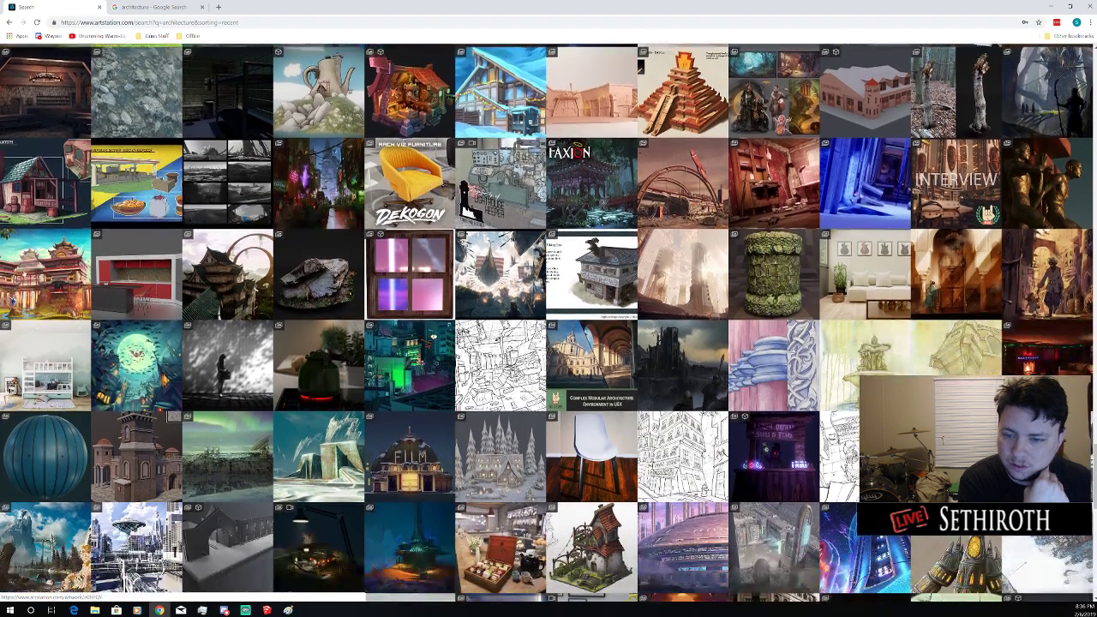
{"action": "left_click", "coordinate": [60, 273]}
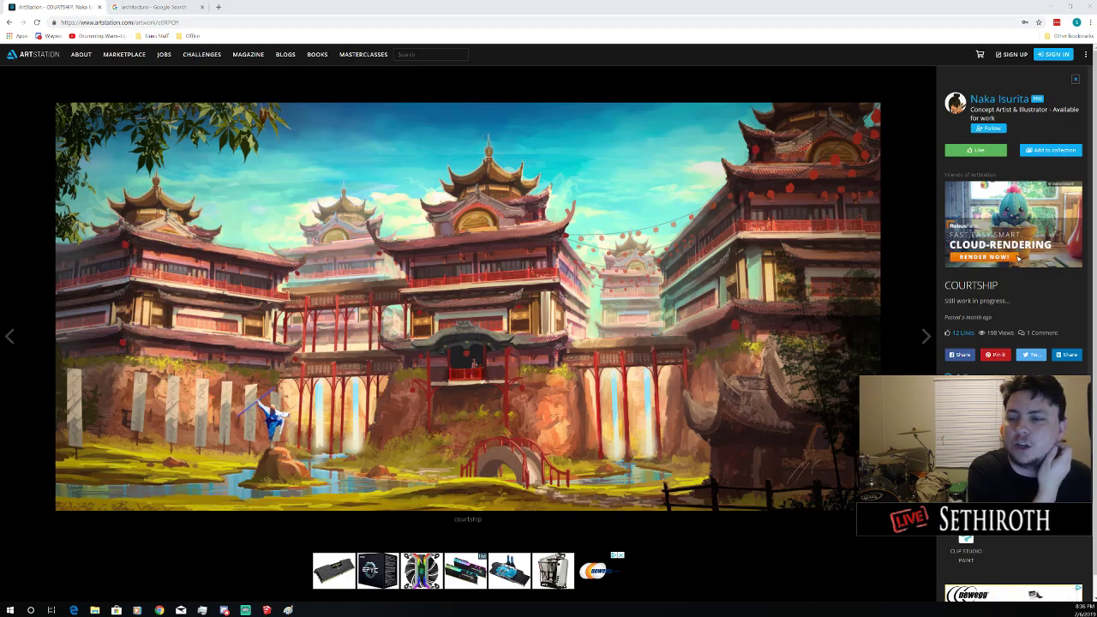
{"action": "left_click", "coordinate": [1075, 79]}
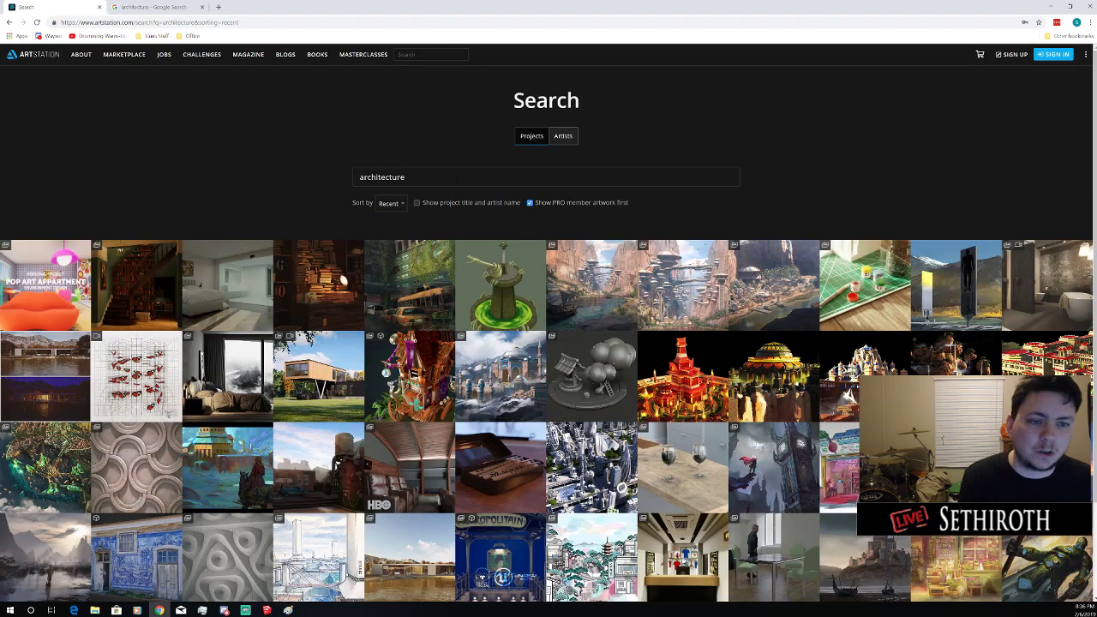
Replace the search term with "concept art" and look through the resulting projects
{"action": "left_click_drag", "start_coordinate": [456, 180], "coordinate": [219, 172]}
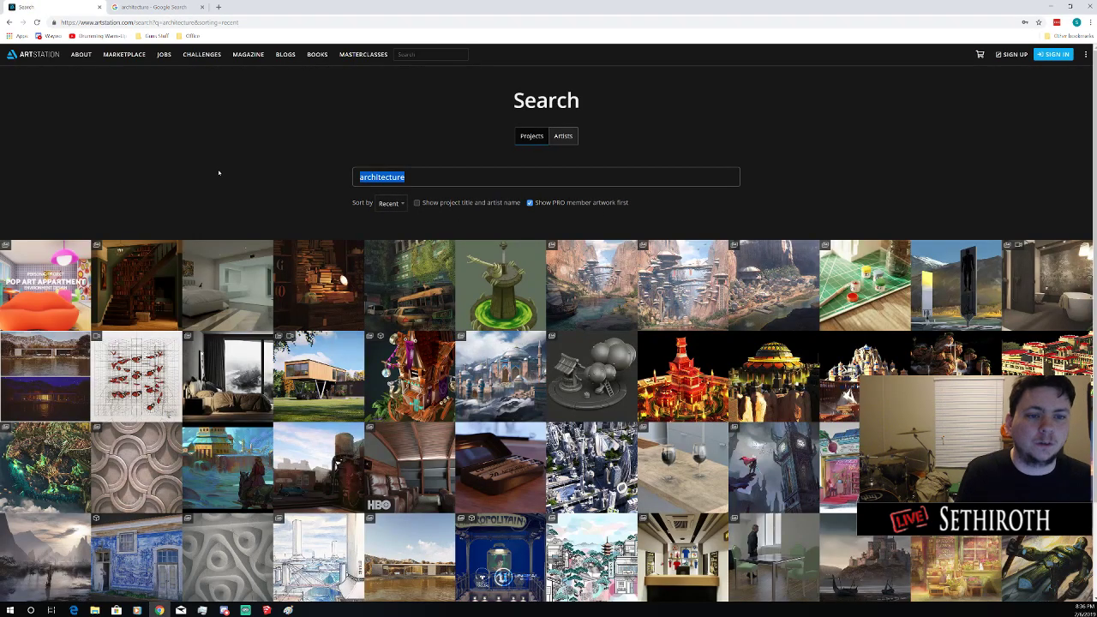
{"action": "type", "text": "concept art"}
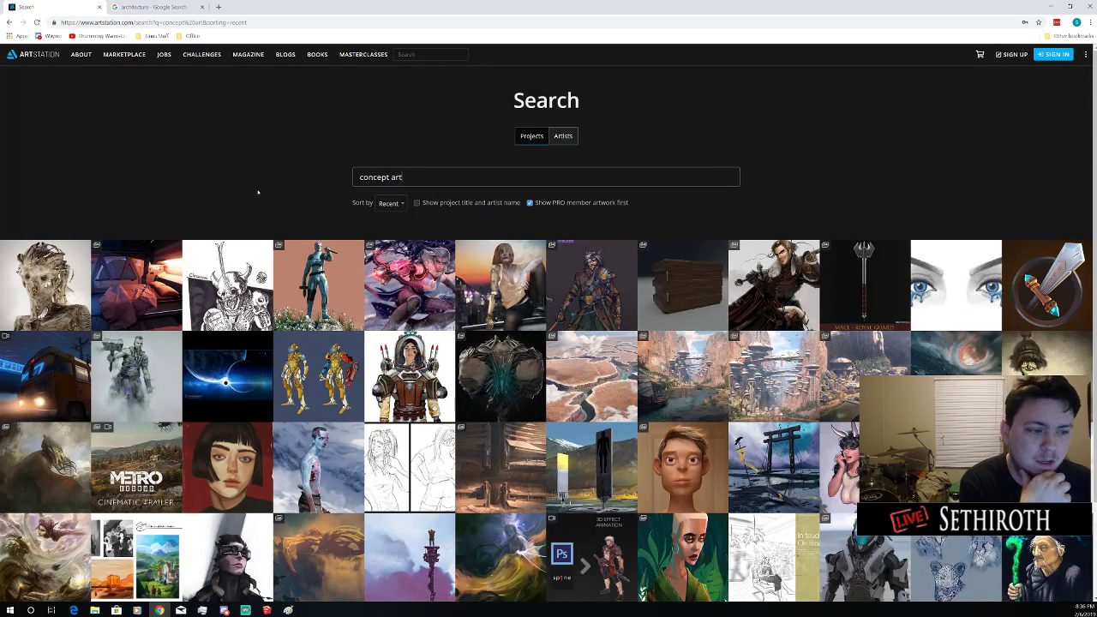
{"action": "scroll", "coordinate": [257, 192], "scroll_direction": "down", "scroll_amount": 5}
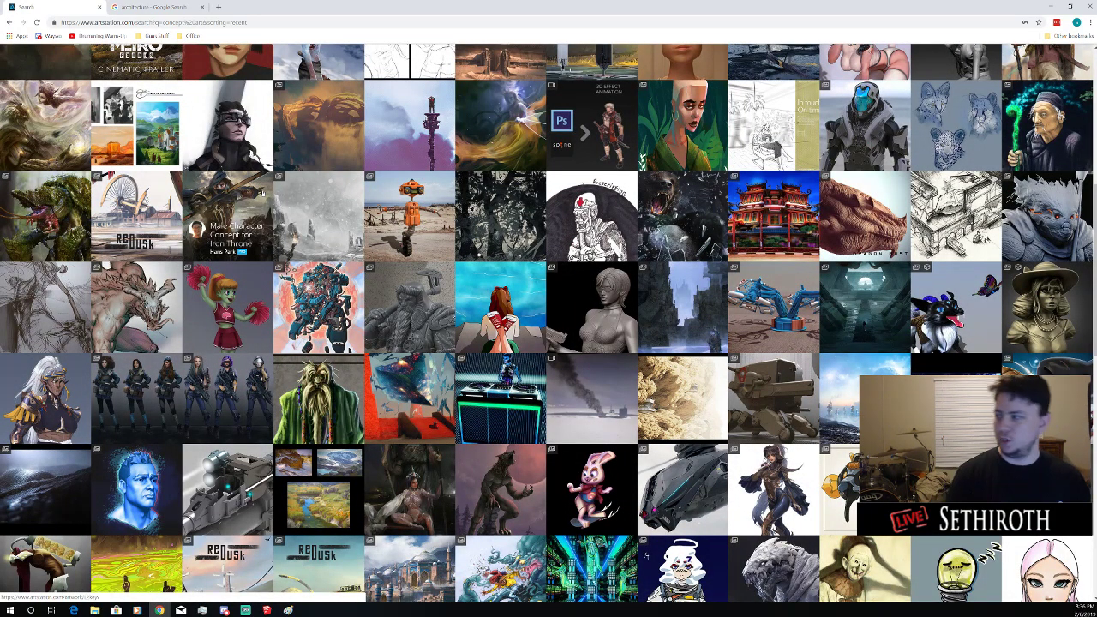
{"action": "scroll", "coordinate": [303, 295], "scroll_direction": "down", "scroll_amount": 1}
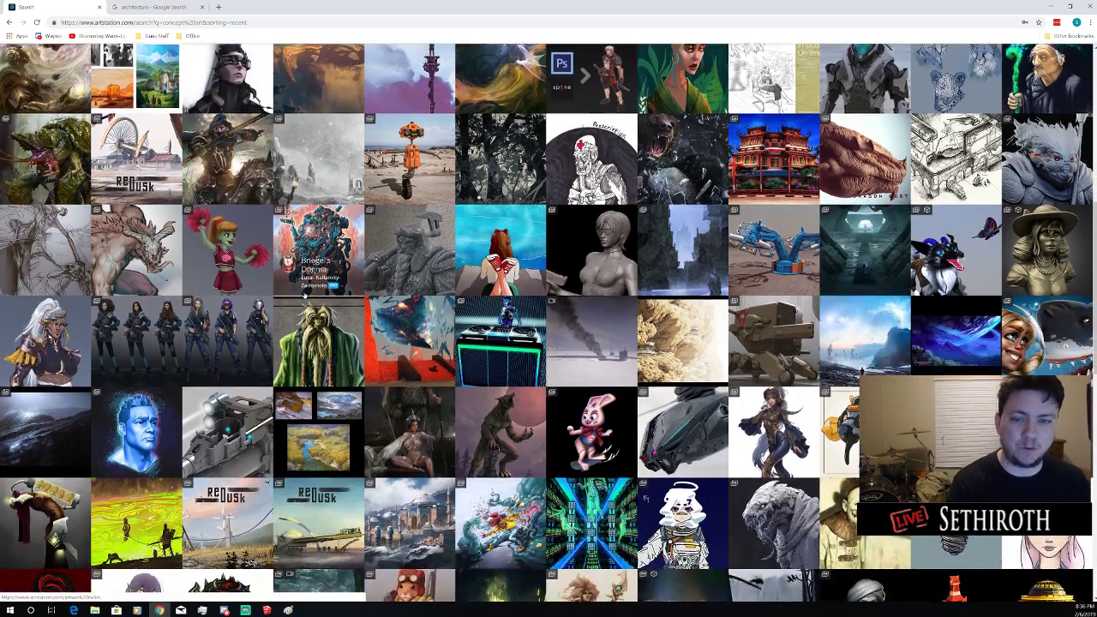
{"action": "scroll", "coordinate": [301, 291], "scroll_direction": "down", "scroll_amount": 6}
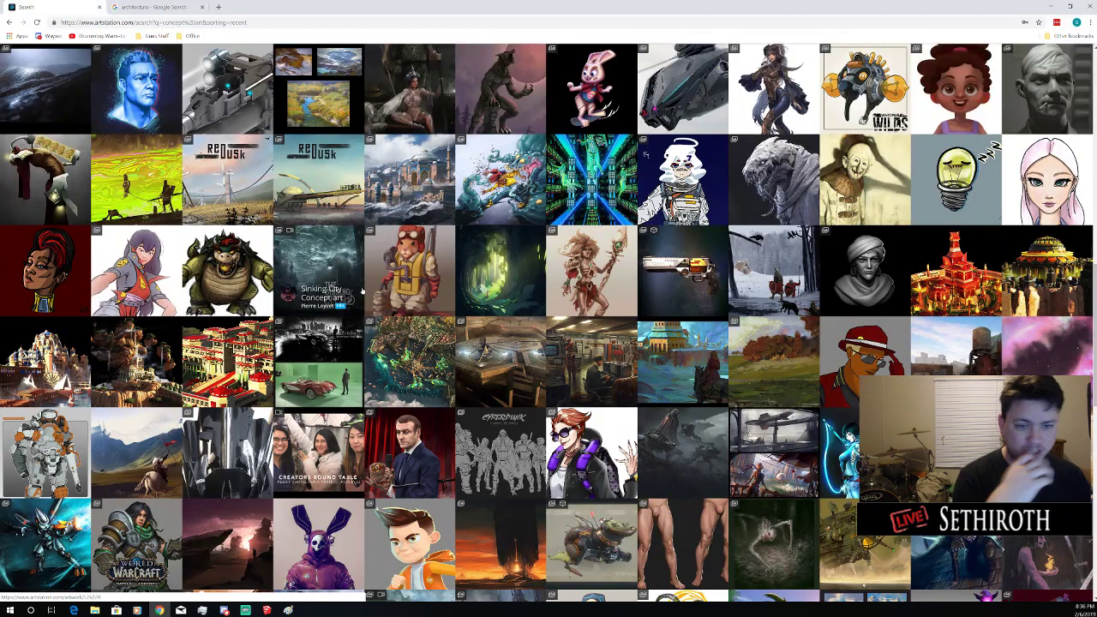
{"action": "scroll", "coordinate": [398, 322], "scroll_direction": "up", "scroll_amount": 10}
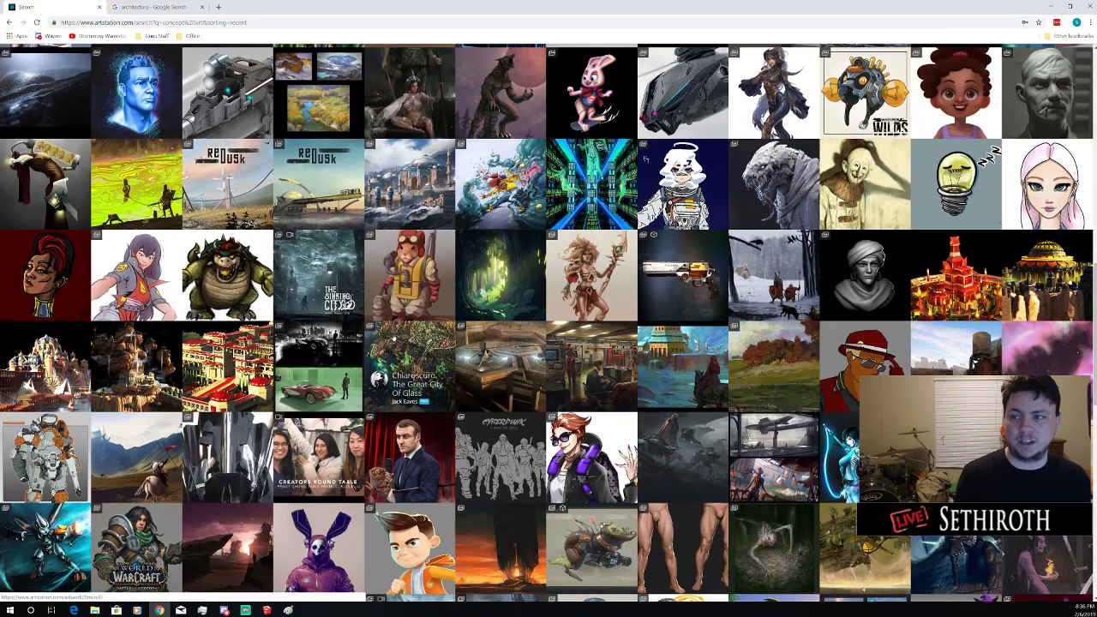
{"action": "scroll", "coordinate": [402, 331], "scroll_direction": "down", "scroll_amount": 10}
{"action": "scroll", "coordinate": [402, 330], "scroll_direction": "down", "scroll_amount": 5}
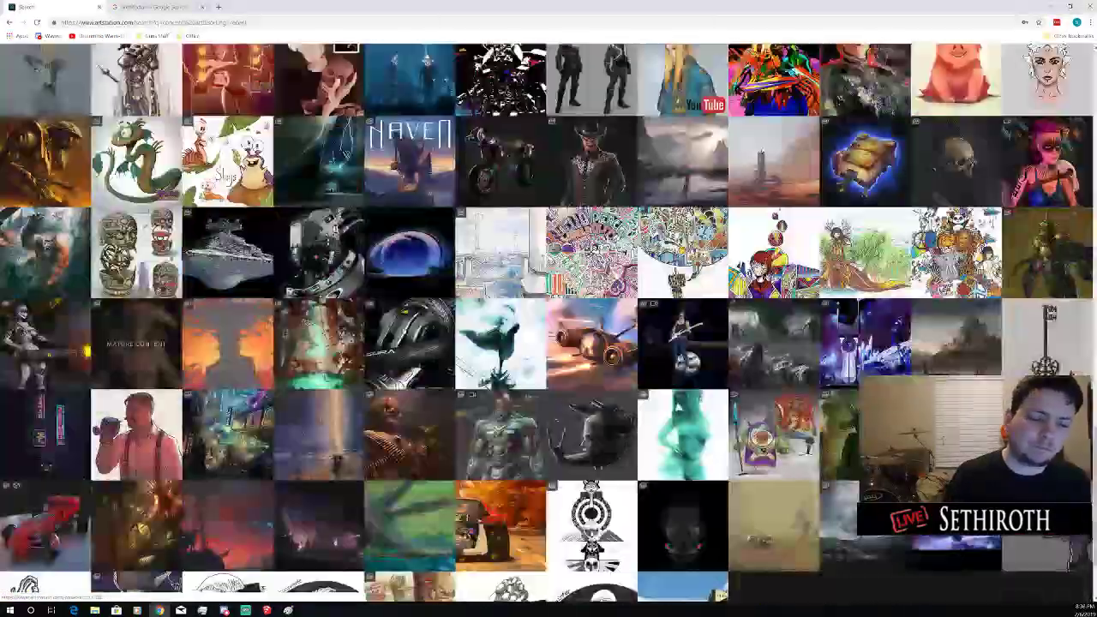
{"action": "scroll", "coordinate": [403, 329], "scroll_direction": "down", "scroll_amount": 5}
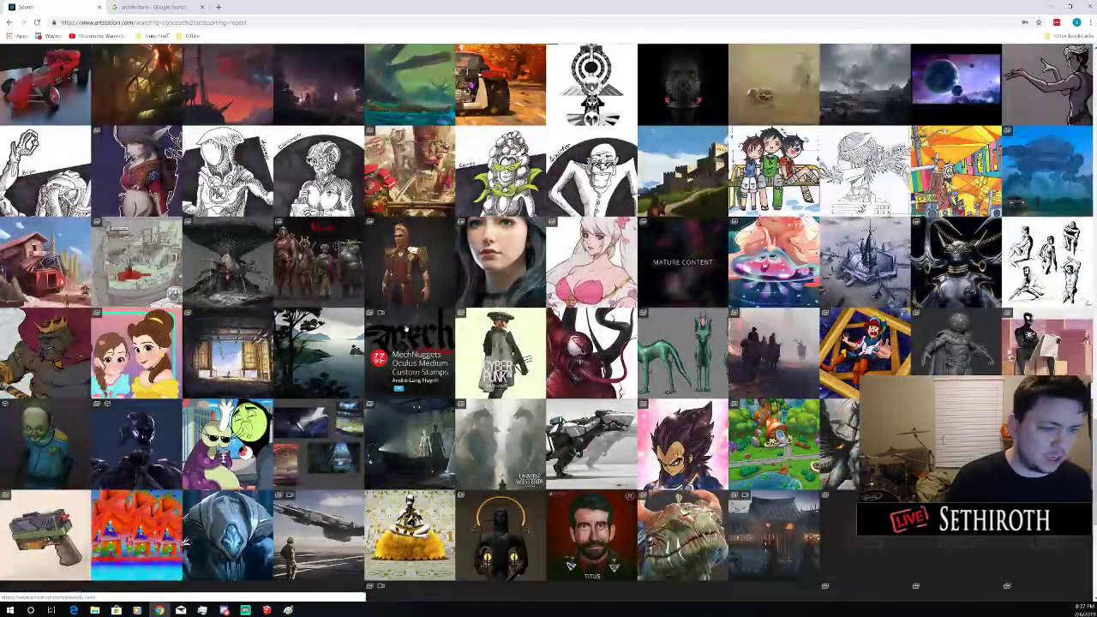
{"action": "scroll", "coordinate": [404, 328], "scroll_direction": "down", "scroll_amount": 4}
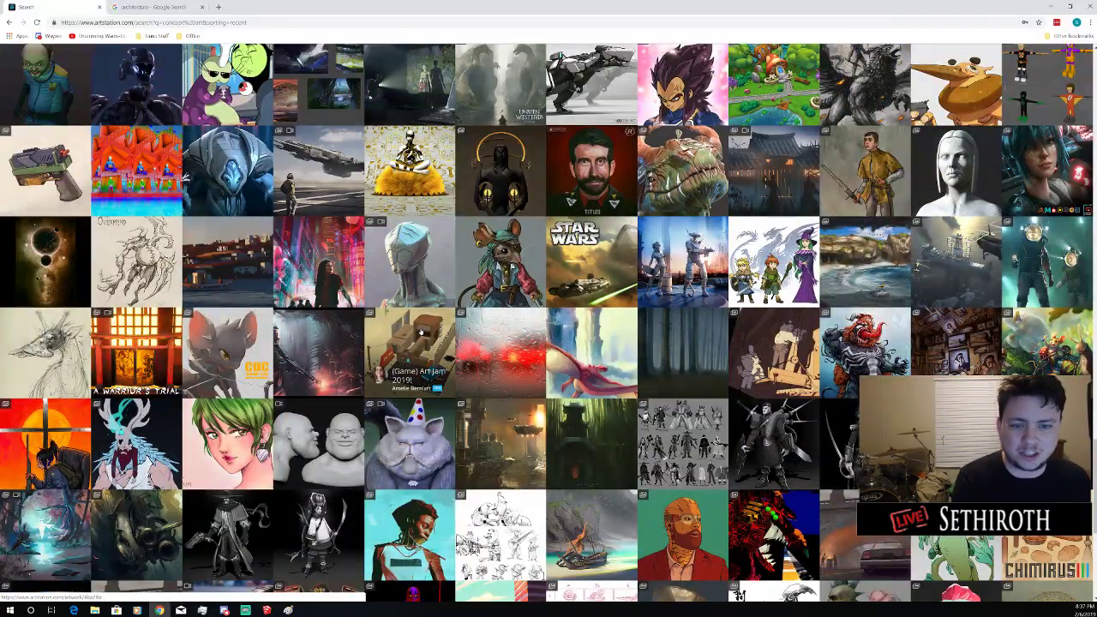
{"action": "scroll", "coordinate": [420, 333], "scroll_direction": "up", "scroll_amount": 15}
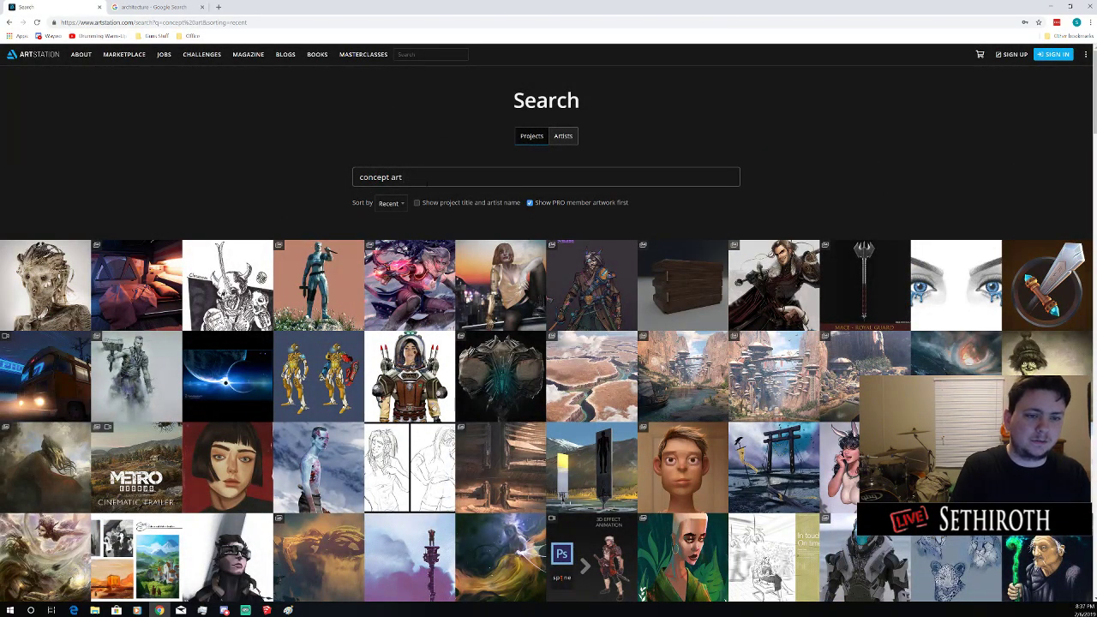
Refine the search to "concept art world", view the "Temples - Concept Art World Building 2" artwork, and close it
{"action": "type", "text": "world"}
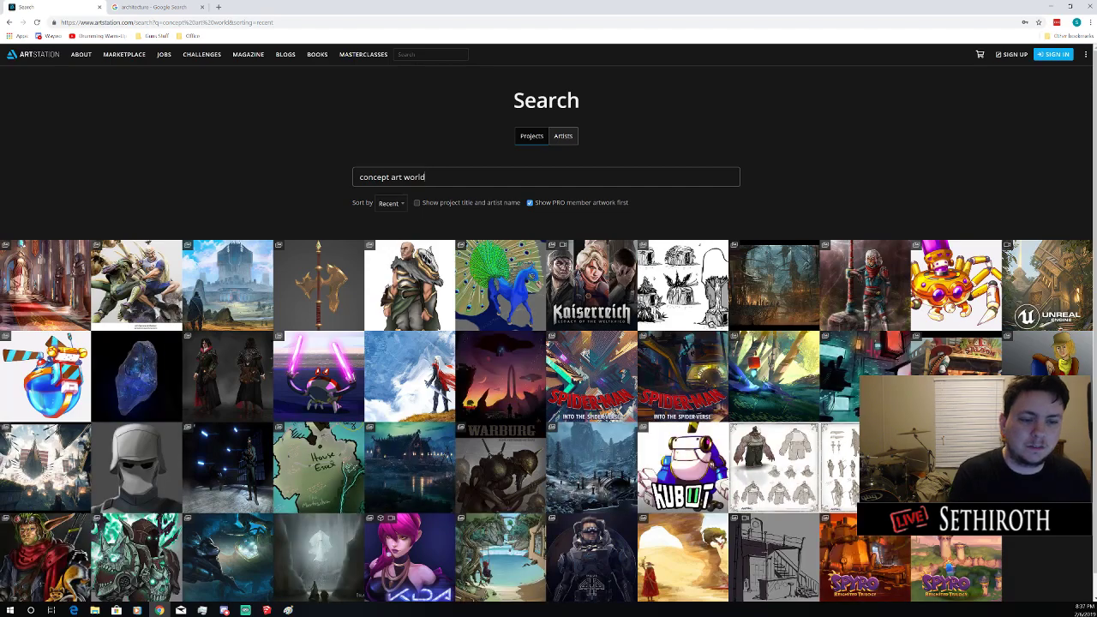
{"action": "left_click", "coordinate": [250, 273]}
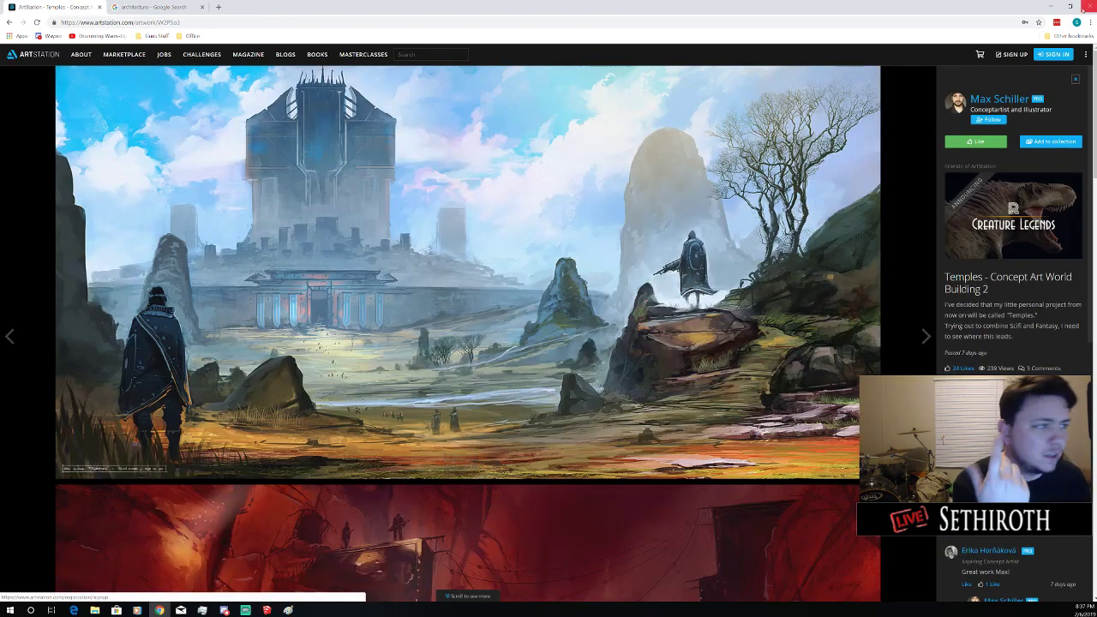
{"action": "left_click", "coordinate": [1076, 79]}
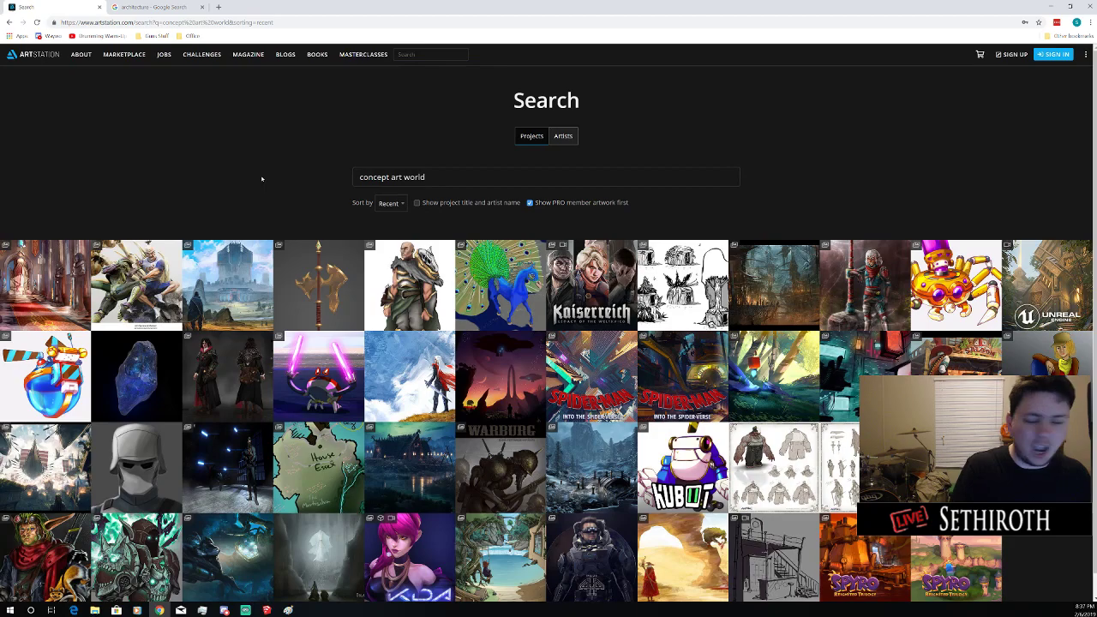
Open the "Goblin Stronghold" artwork from the search results and look through all of its images
{"action": "scroll", "coordinate": [429, 326], "scroll_direction": "down", "scroll_amount": 1}
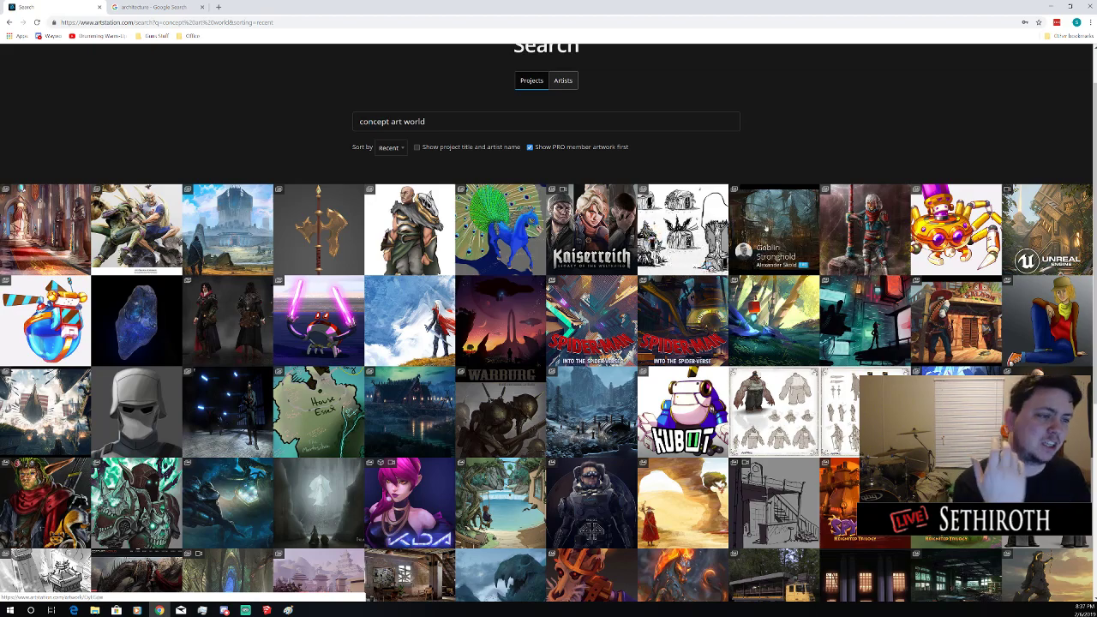
{"action": "left_click", "coordinate": [778, 220]}
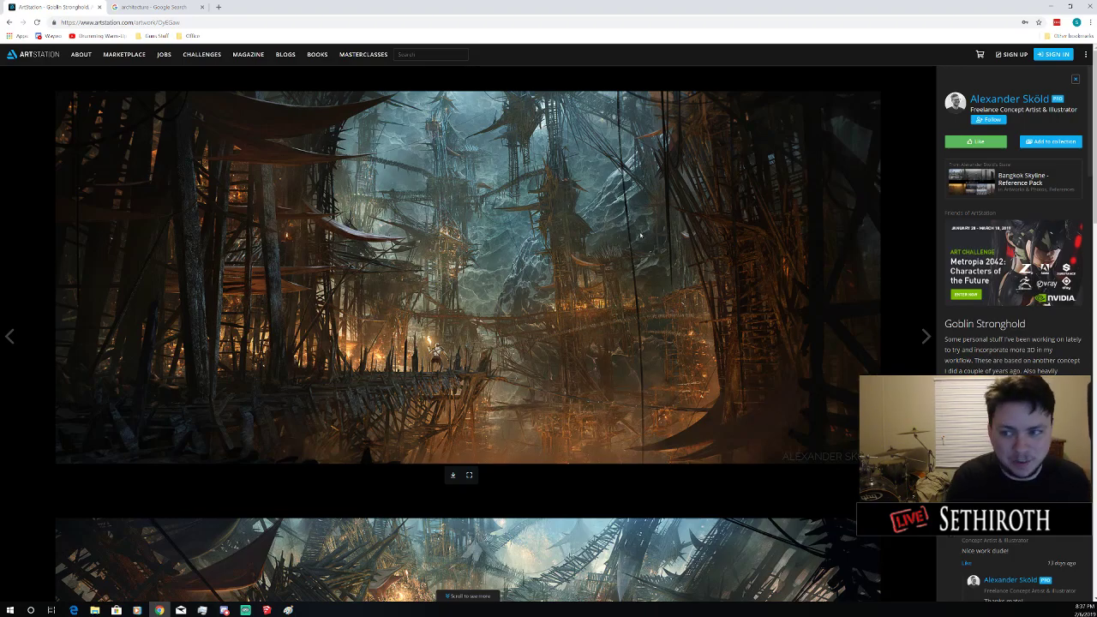
{"action": "scroll", "coordinate": [641, 235], "scroll_direction": "down", "scroll_amount": 5}
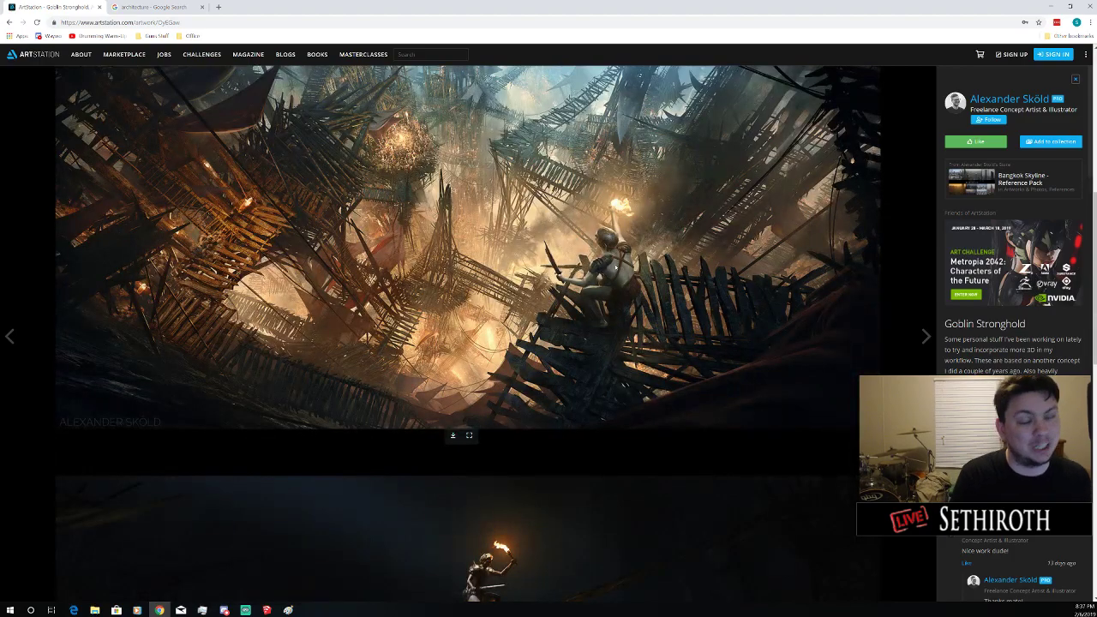
{"action": "scroll", "coordinate": [468, 335], "scroll_direction": "up", "scroll_amount": 10}
{"action": "scroll", "coordinate": [468, 334], "scroll_direction": "down", "scroll_amount": 9}
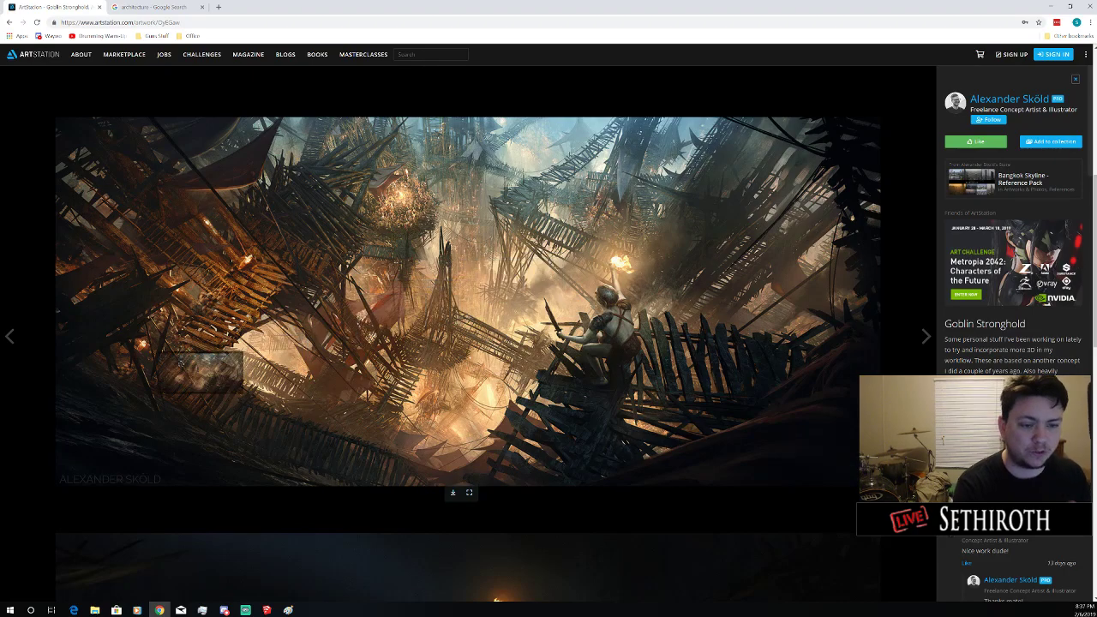
{"action": "scroll", "coordinate": [447, 177], "scroll_direction": "down", "scroll_amount": 3}
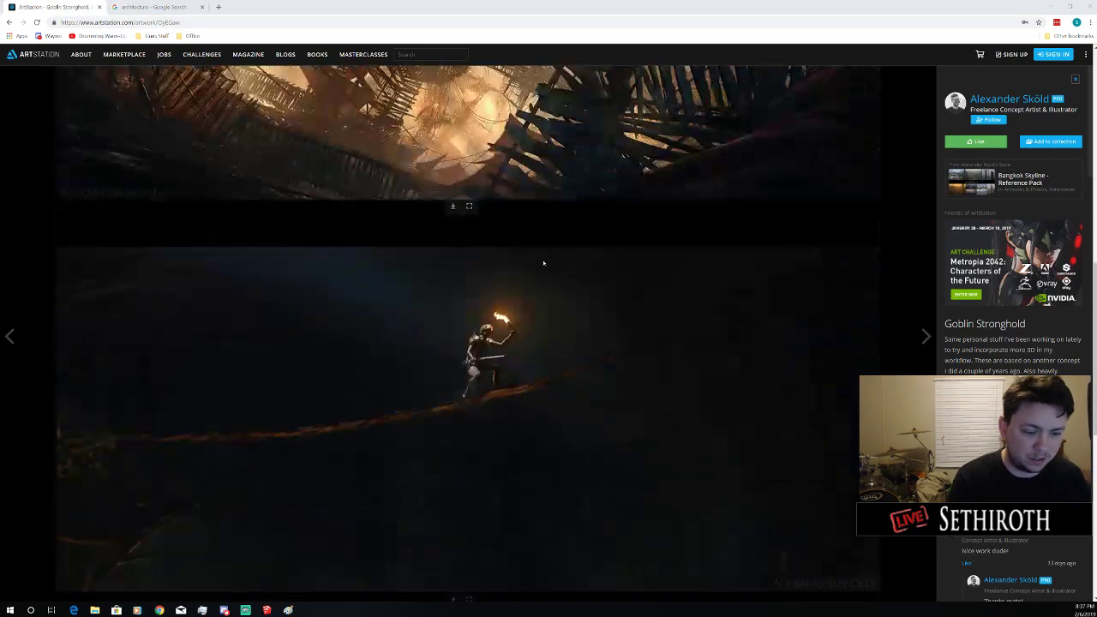
{"action": "scroll", "coordinate": [447, 177], "scroll_direction": "up", "scroll_amount": 4}
{"action": "scroll", "coordinate": [514, 355], "scroll_direction": "down", "scroll_amount": 10}
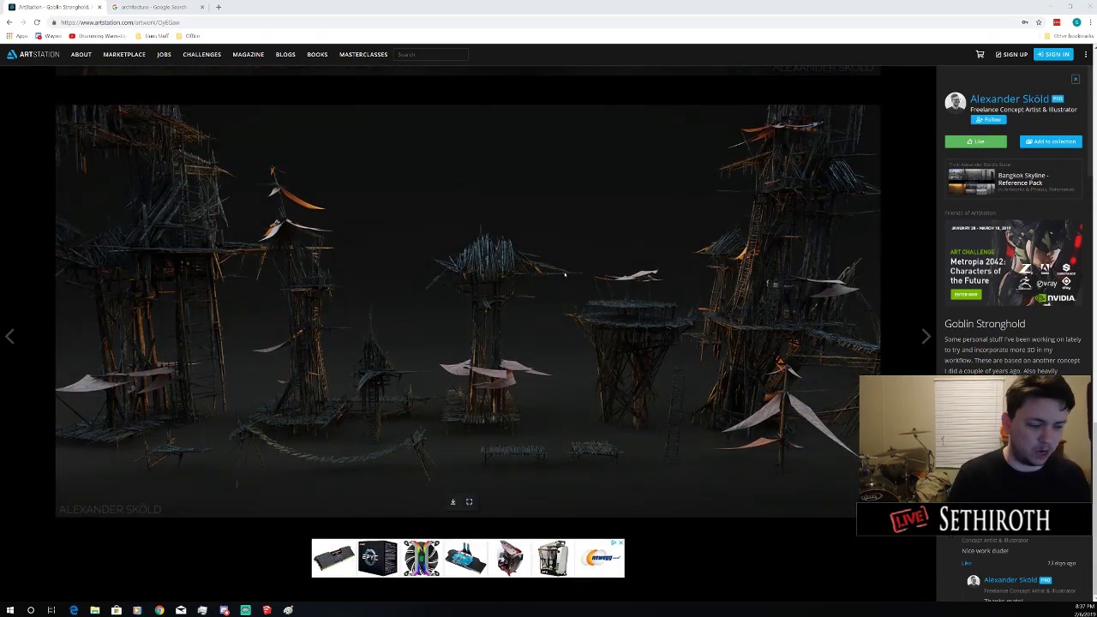
{"action": "scroll", "coordinate": [583, 283], "scroll_direction": "up", "scroll_amount": 10}
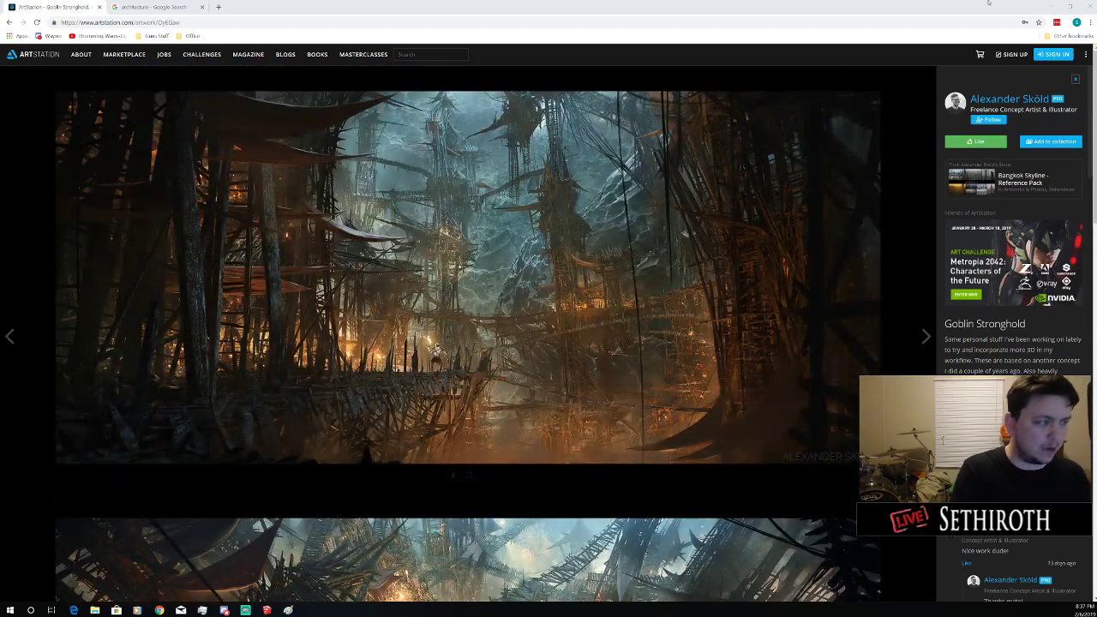
Restore the browser window down and move it off this screen, then switch to Paint with the goblin stronghold image and maximize it
{"action": "left_click", "coordinate": [1070, 6]}
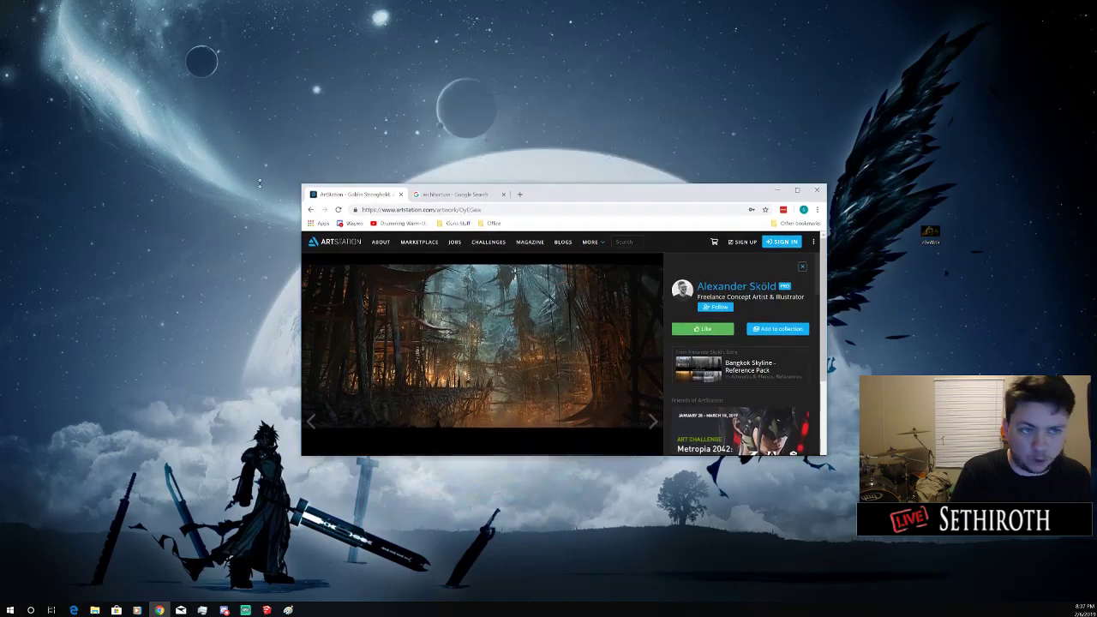
{"action": "left_click_drag", "start_coordinate": [582, 66], "coordinate": [0, 214]}
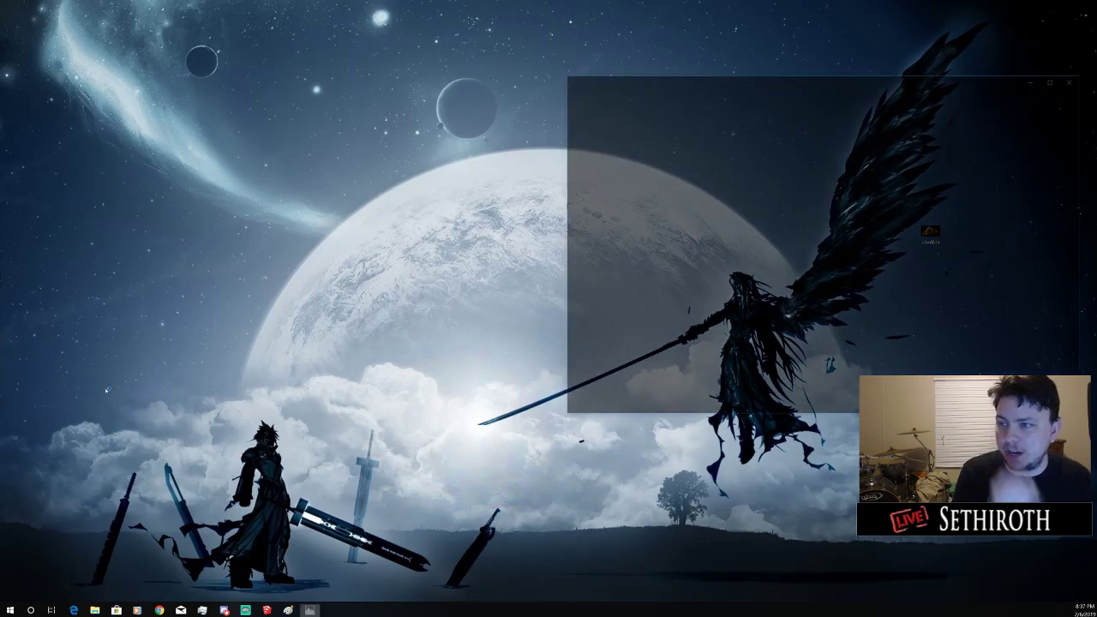
{"action": "left_click", "coordinate": [1077, 78]}
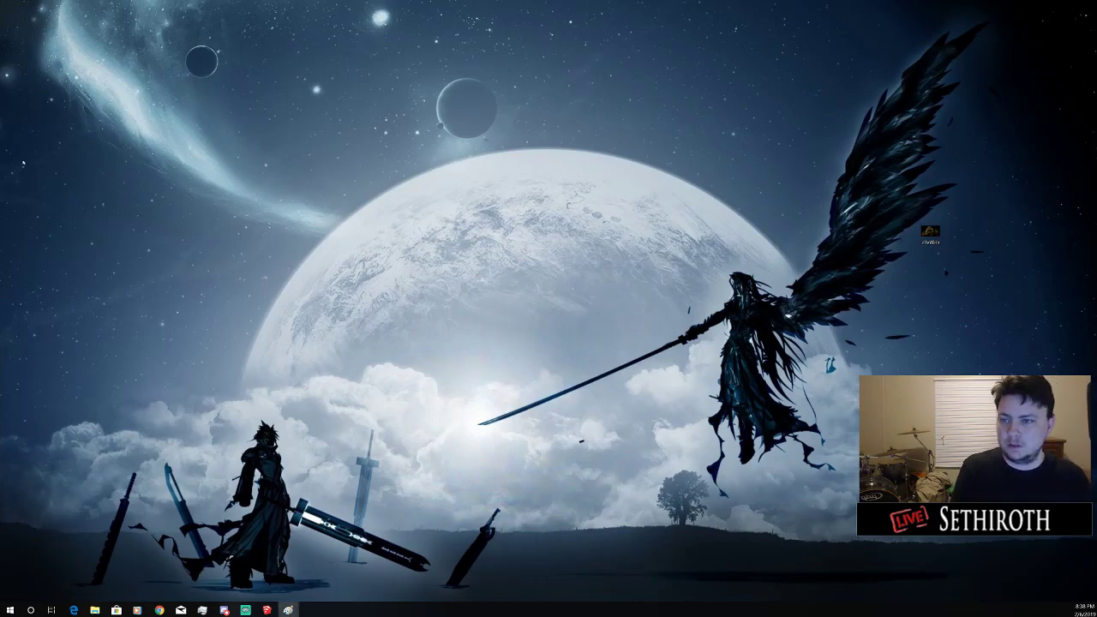
{"action": "left_click", "coordinate": [288, 611]}
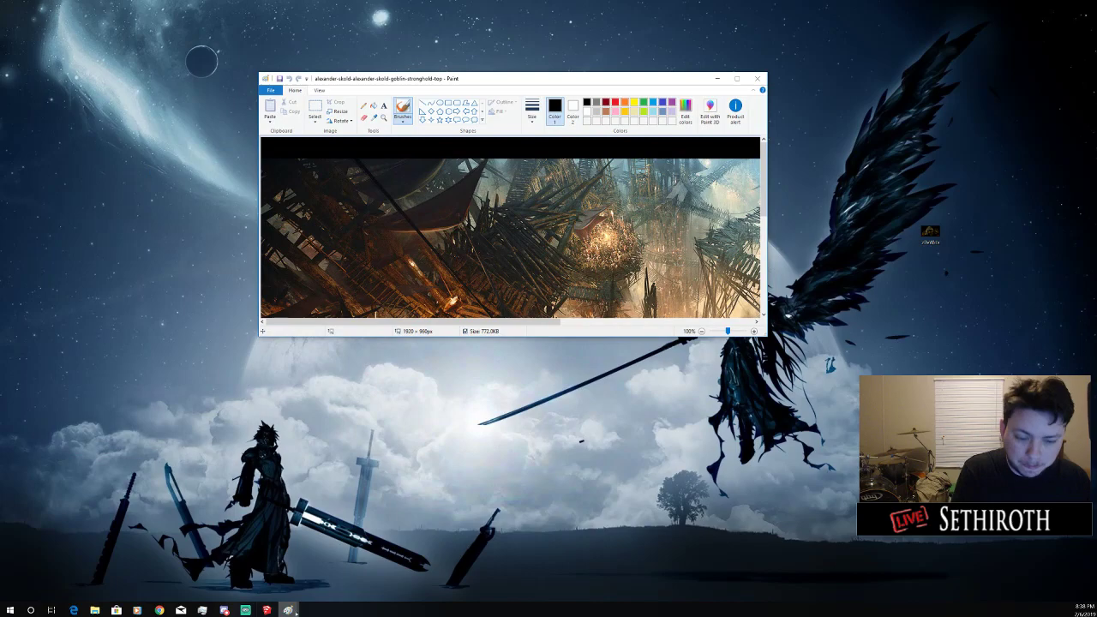
{"action": "mouse_move", "coordinate": [288, 600]}
{"action": "left_click", "coordinate": [240, 567]}
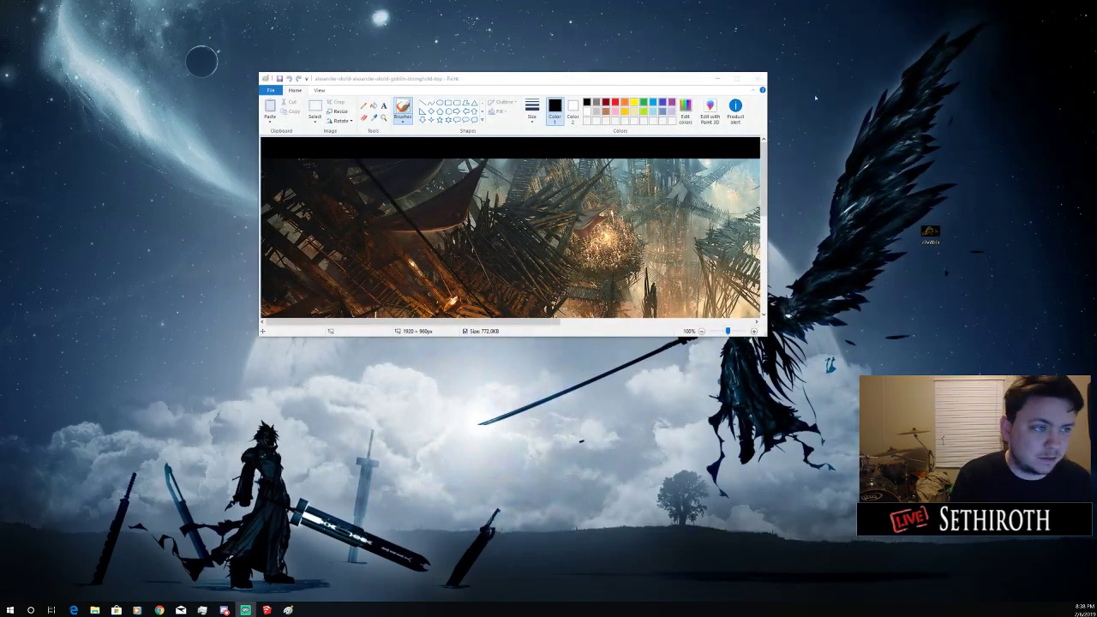
{"action": "left_click", "coordinate": [736, 78]}
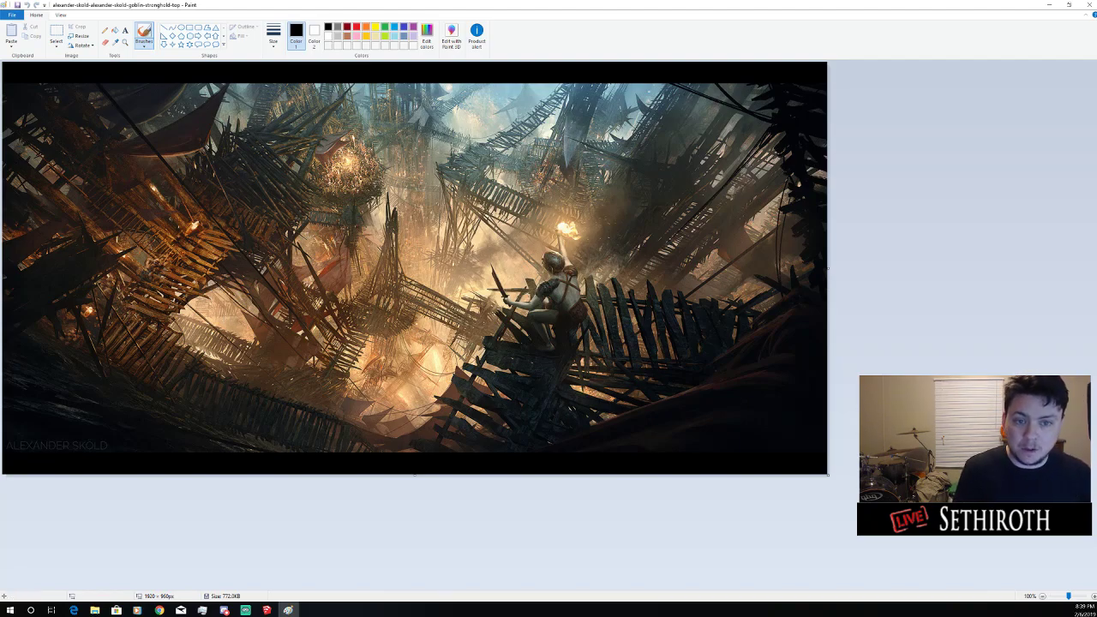
{"action": "left_click", "coordinate": [357, 26]}
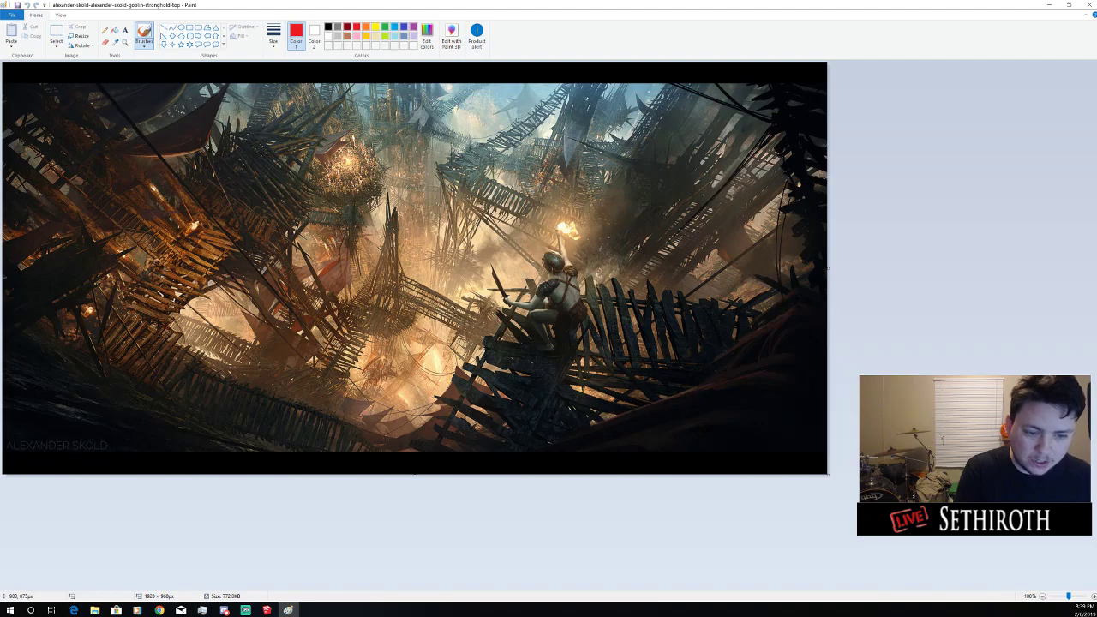
{"action": "left_click_drag", "start_coordinate": [389, 437], "coordinate": [178, 349]}
{"action": "key", "text": "ctrl+z"}
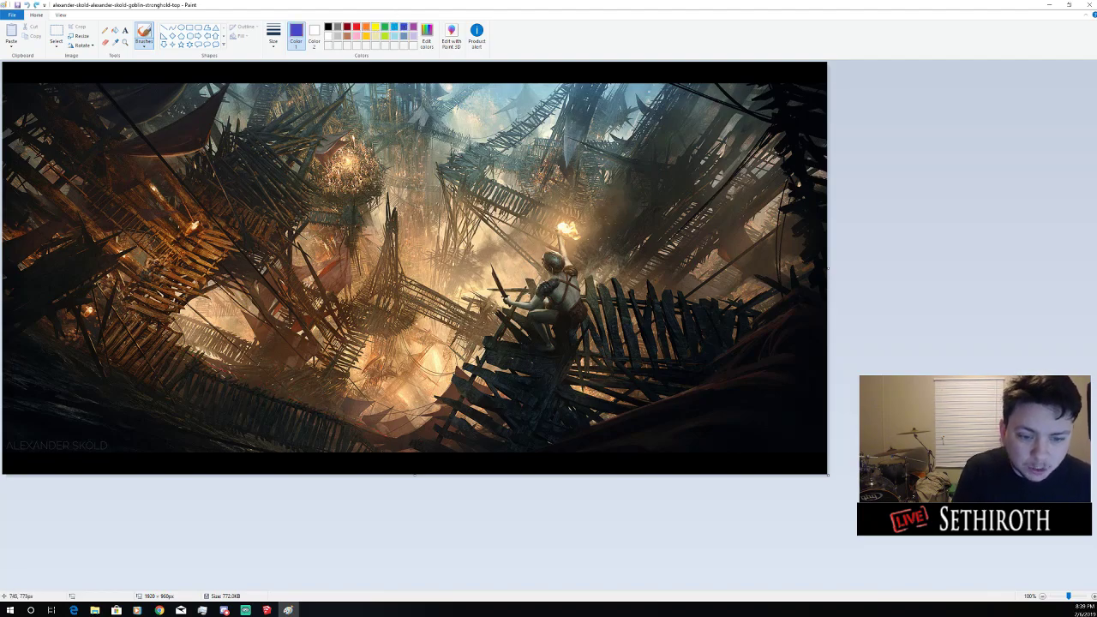
Trace the ledge, the foreground fence, the upper bridges and the central walkway of the painting with blue brush lines
{"action": "mouse_move", "coordinate": [341, 411]}
{"action": "left_mouse_down"}
{"action": "mouse_move", "coordinate": [169, 340]}
{"action": "mouse_move", "coordinate": [261, 208]}
{"action": "mouse_move", "coordinate": [172, 156]}
{"action": "left_mouse_up"}
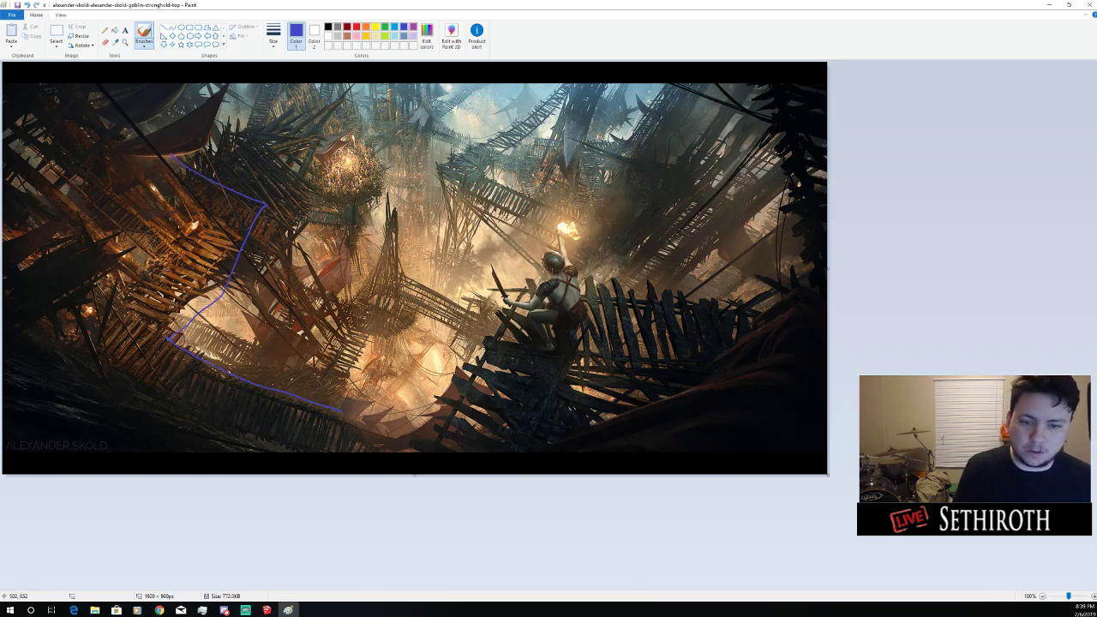
{"action": "mouse_move", "coordinate": [426, 420]}
{"action": "left_mouse_down"}
{"action": "mouse_move", "coordinate": [525, 270]}
{"action": "mouse_move", "coordinate": [718, 302]}
{"action": "left_mouse_up"}
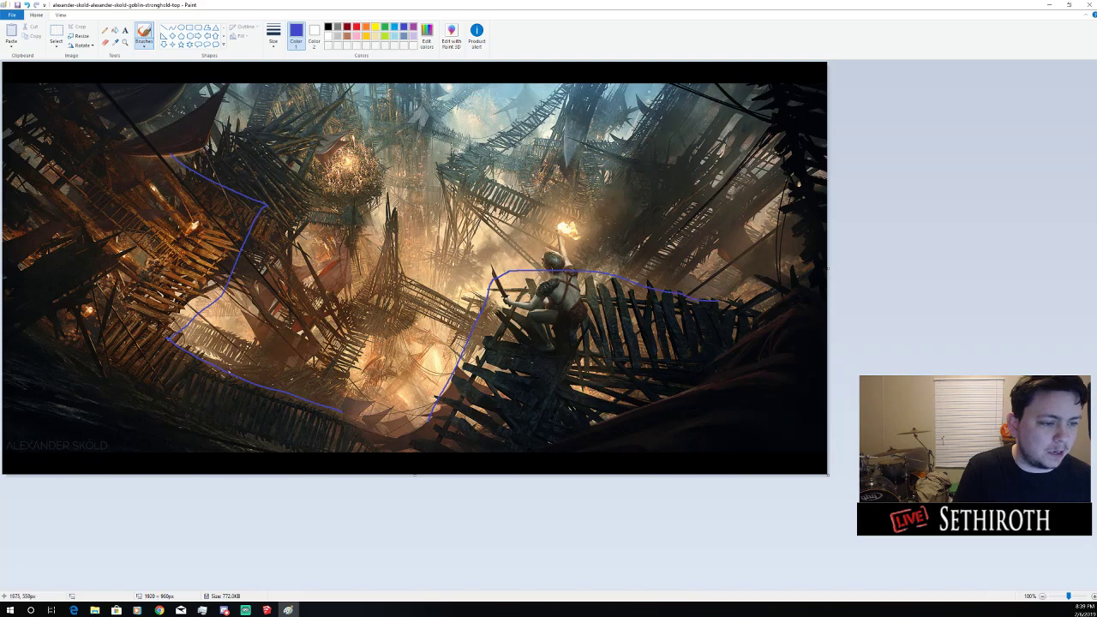
{"action": "mouse_move", "coordinate": [561, 248]}
{"action": "left_mouse_down"}
{"action": "mouse_move", "coordinate": [413, 187]}
{"action": "mouse_move", "coordinate": [539, 93]}
{"action": "mouse_move", "coordinate": [496, 176]}
{"action": "mouse_move", "coordinate": [585, 215]}
{"action": "left_mouse_up"}
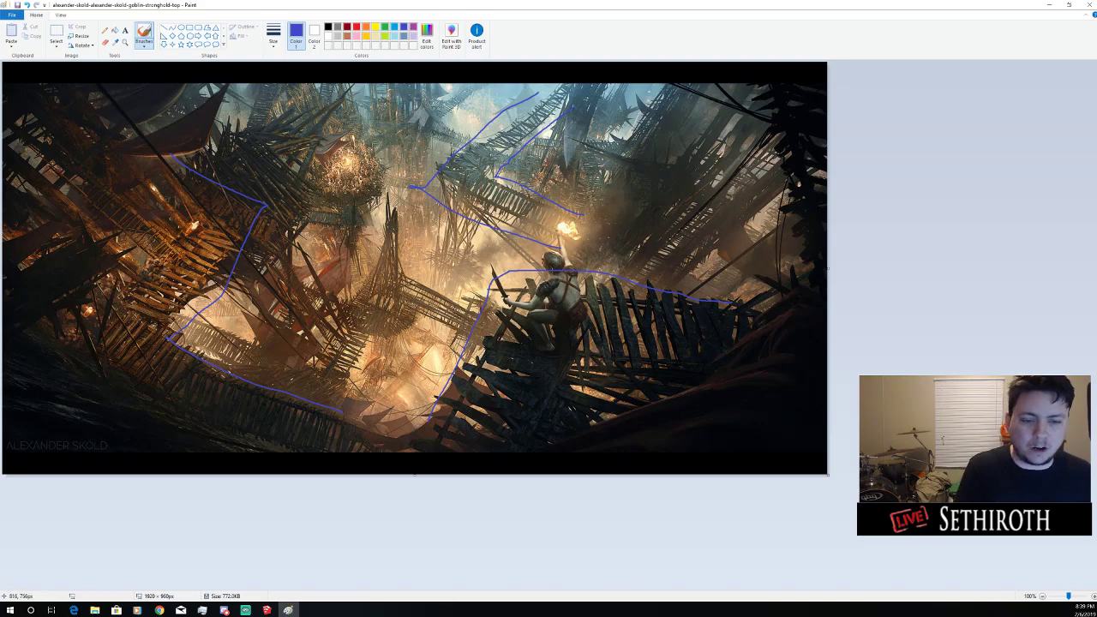
{"action": "mouse_move", "coordinate": [352, 387]}
{"action": "left_mouse_down"}
{"action": "mouse_move", "coordinate": [396, 317]}
{"action": "mouse_move", "coordinate": [457, 333]}
{"action": "mouse_move", "coordinate": [363, 264]}
{"action": "mouse_move", "coordinate": [302, 362]}
{"action": "left_mouse_up"}
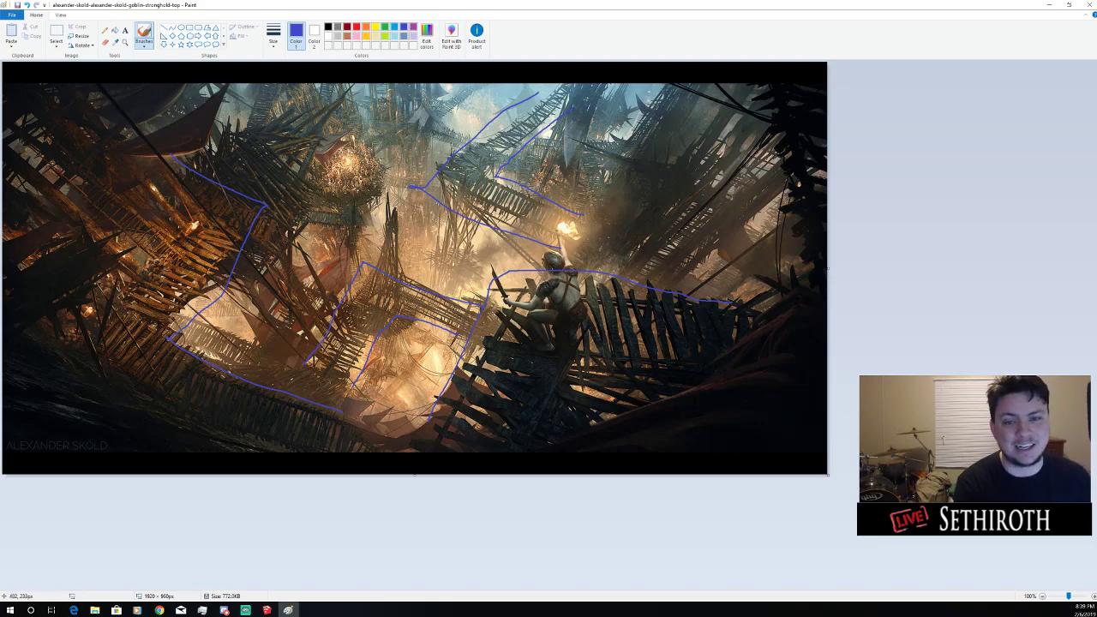
Undo all the blue outlines traced over the painting
{"action": "key", "text": "ctrl+z"}
{"action": "key", "text": "ctrl+z"}
{"action": "key", "text": "ctrl+z"}
{"action": "key", "text": "ctrl+z"}
{"action": "key", "text": "ctrl+z"}
{"action": "key", "text": "ctrl+z"}
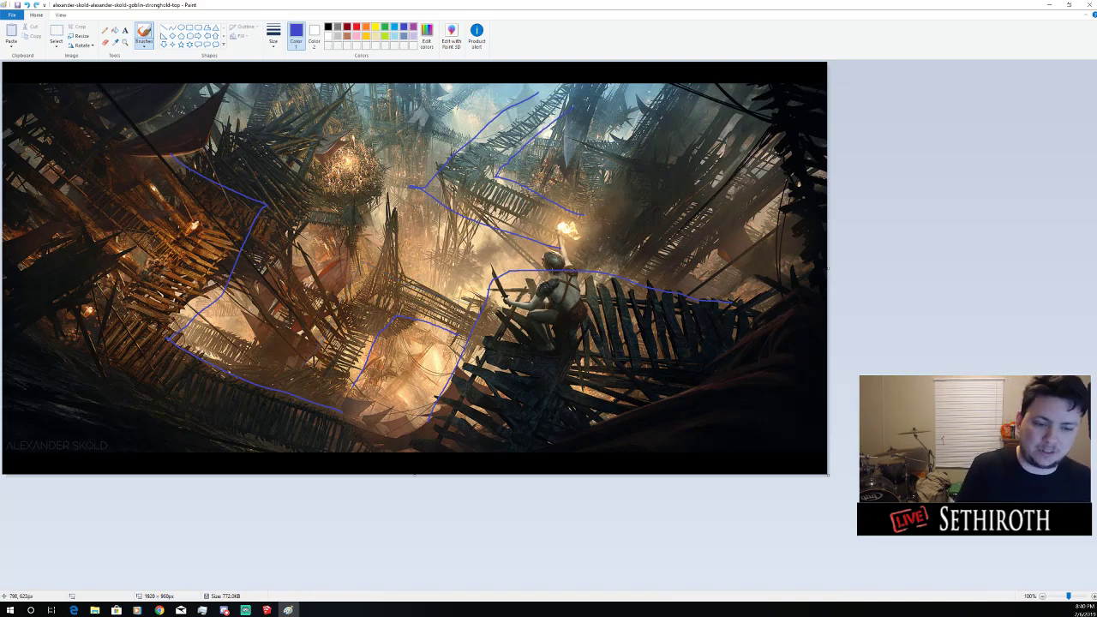
Try marking the central walkway with a bent blue line and scribbled accents, and undo those strokes
{"action": "left_click_drag", "start_coordinate": [367, 296], "coordinate": [333, 374]}
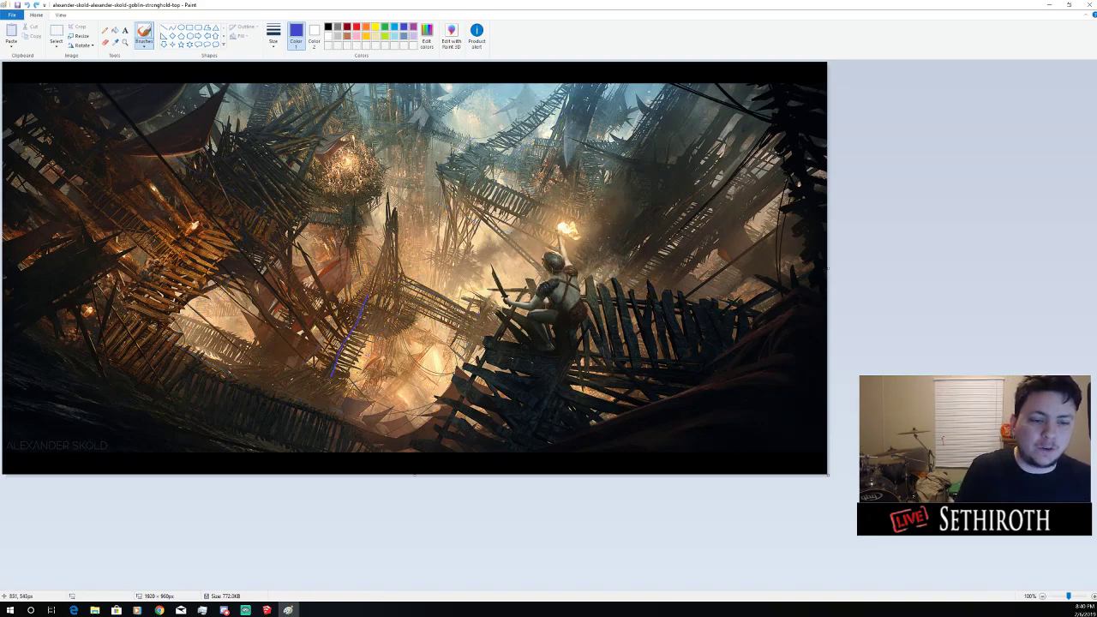
{"action": "left_click_drag", "start_coordinate": [433, 312], "coordinate": [467, 330]}
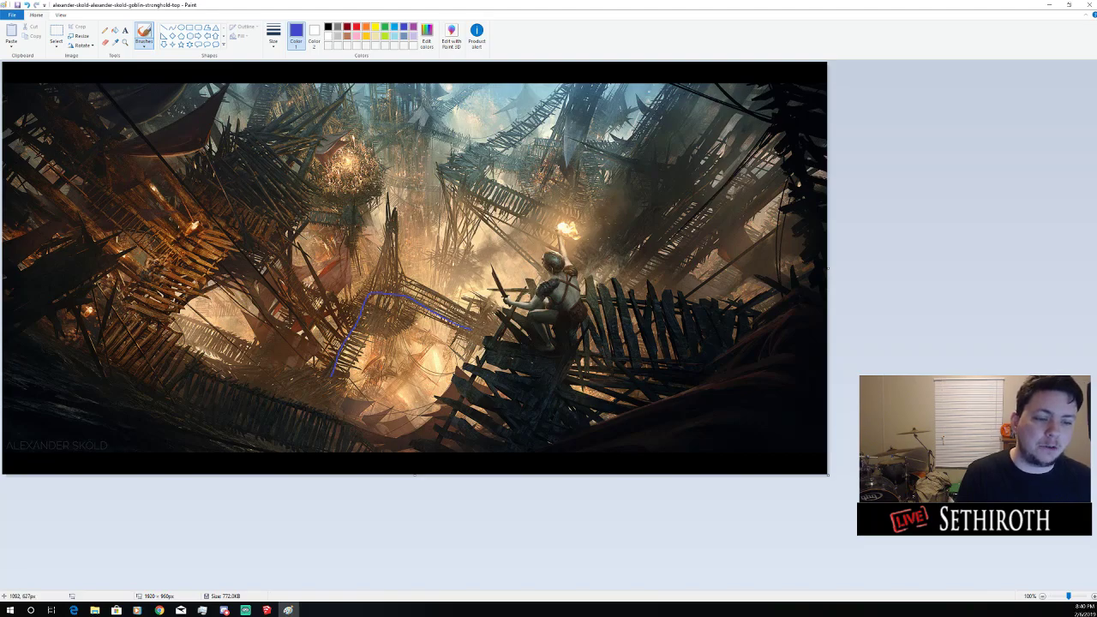
{"action": "mouse_move", "coordinate": [370, 296]}
{"action": "left_mouse_down"}
{"action": "mouse_move", "coordinate": [334, 371]}
{"action": "mouse_move", "coordinate": [370, 296]}
{"action": "left_mouse_up"}
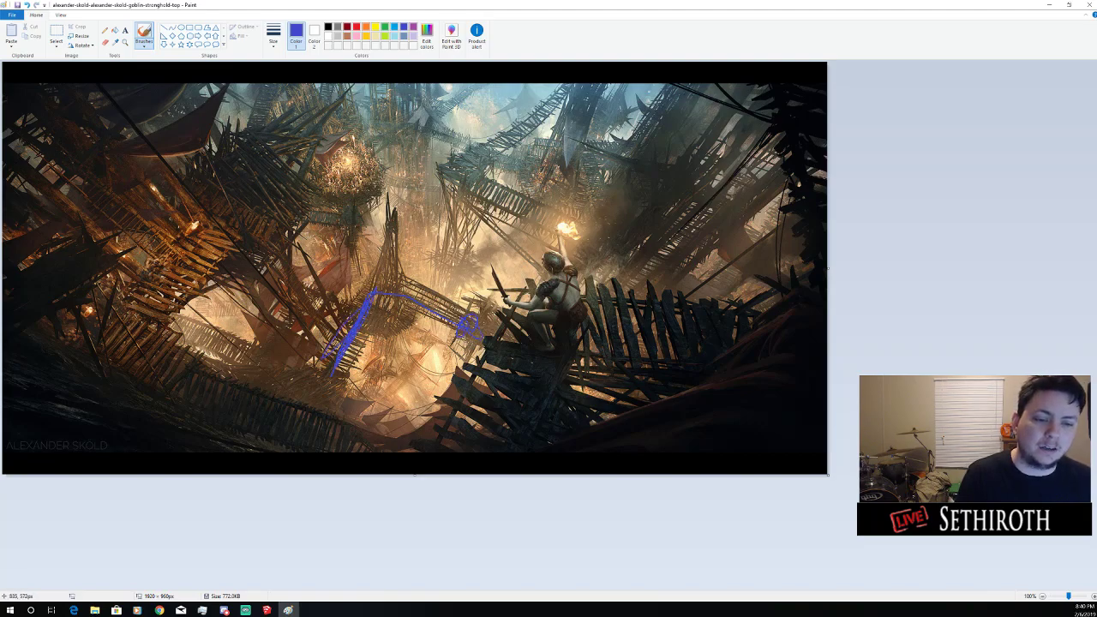
{"action": "left_click_drag", "start_coordinate": [465, 326], "coordinate": [401, 296]}
{"action": "key", "text": "ctrl+z"}
{"action": "key", "text": "ctrl+z"}
{"action": "key", "text": "ctrl+z"}
{"action": "key", "text": "ctrl+z"}
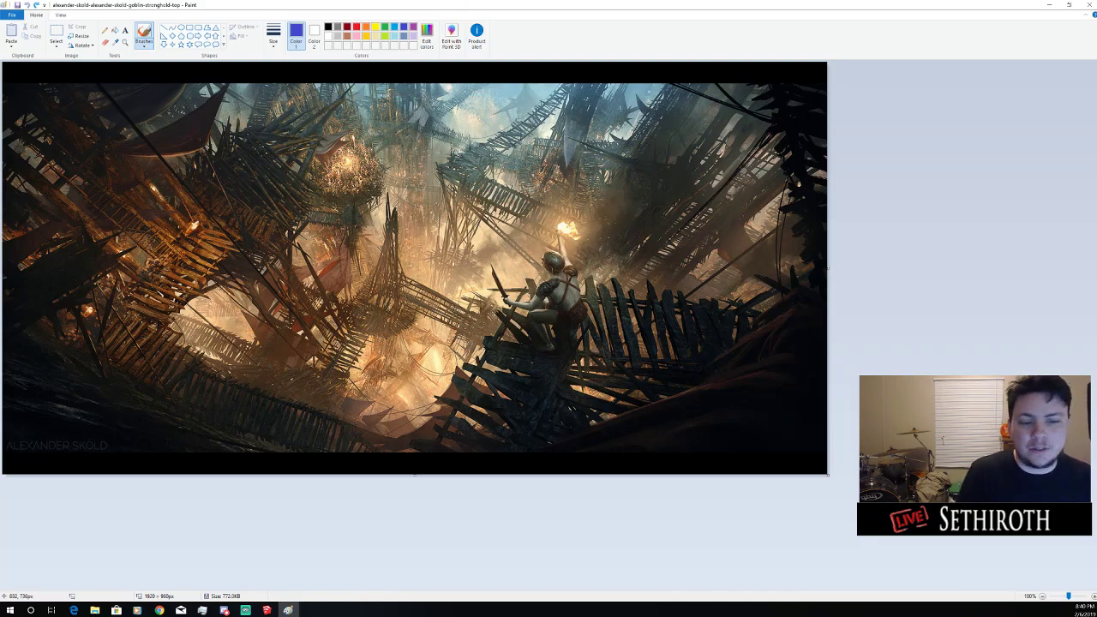
Outline the central walkway, foreground fence, lower ledge, upper bridge and the platform under the glowing lantern with blue brush lines
{"action": "mouse_move", "coordinate": [335, 399]}
{"action": "left_mouse_down"}
{"action": "mouse_move", "coordinate": [377, 336]}
{"action": "mouse_move", "coordinate": [460, 326]}
{"action": "mouse_move", "coordinate": [393, 255]}
{"action": "mouse_move", "coordinate": [308, 342]}
{"action": "left_mouse_up"}
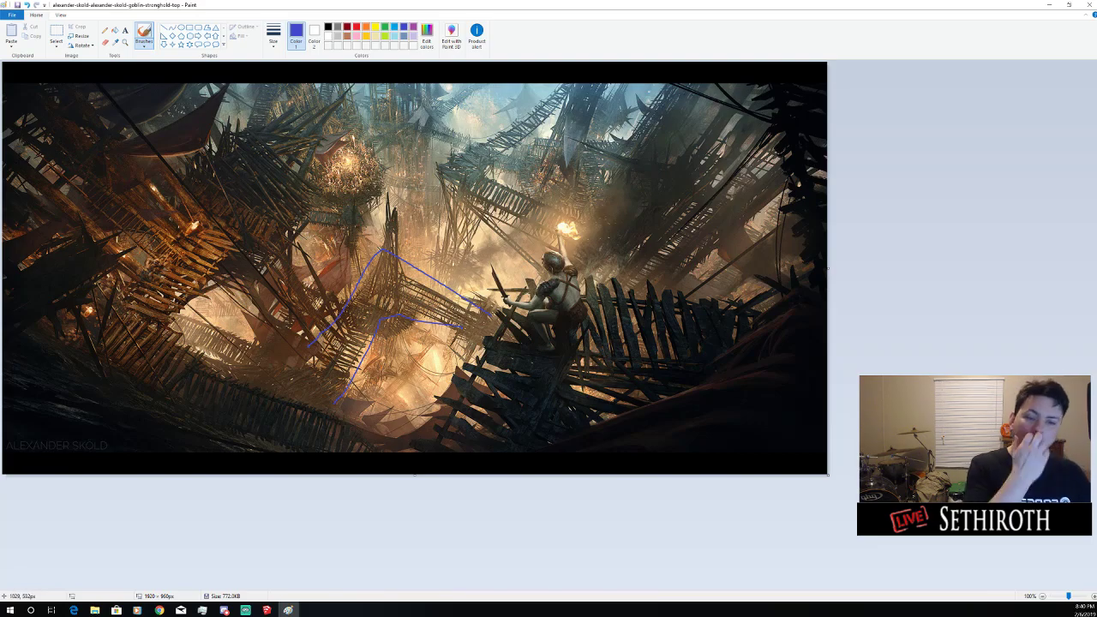
{"action": "mouse_move", "coordinate": [428, 439]}
{"action": "left_mouse_down"}
{"action": "mouse_move", "coordinate": [506, 286]}
{"action": "mouse_move", "coordinate": [812, 287]}
{"action": "left_mouse_up"}
{"action": "mouse_move", "coordinate": [380, 426]}
{"action": "left_mouse_down"}
{"action": "mouse_move", "coordinate": [150, 321]}
{"action": "mouse_move", "coordinate": [214, 278]}
{"action": "mouse_move", "coordinate": [268, 222]}
{"action": "left_mouse_up"}
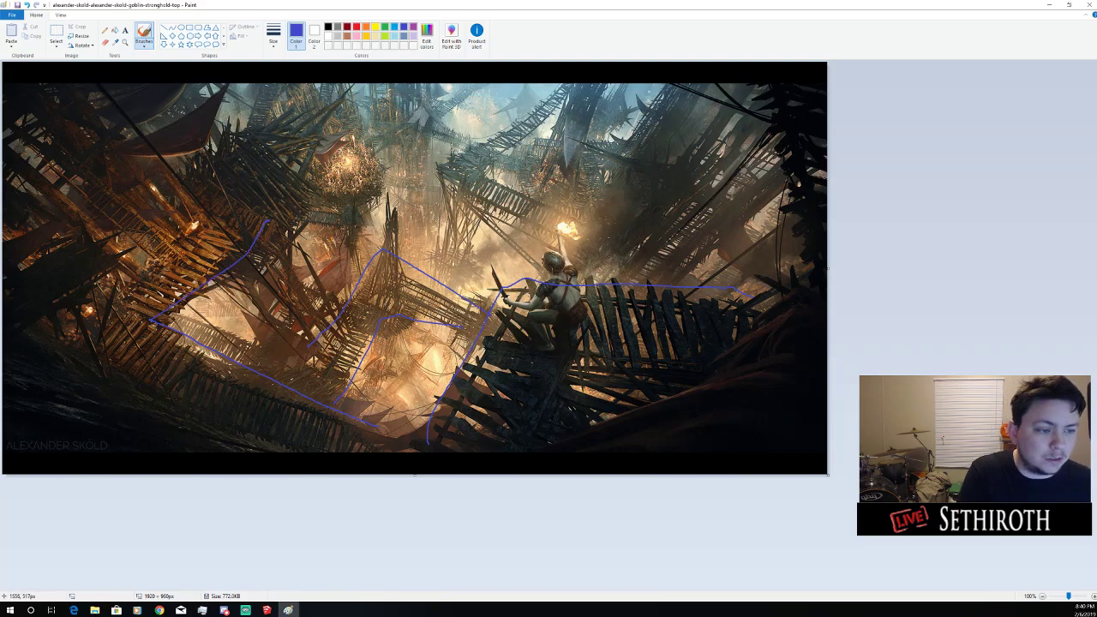
{"action": "mouse_move", "coordinate": [670, 283]}
{"action": "left_mouse_down"}
{"action": "mouse_move", "coordinate": [487, 216]}
{"action": "mouse_move", "coordinate": [542, 101]}
{"action": "mouse_move", "coordinate": [561, 85]}
{"action": "left_mouse_up"}
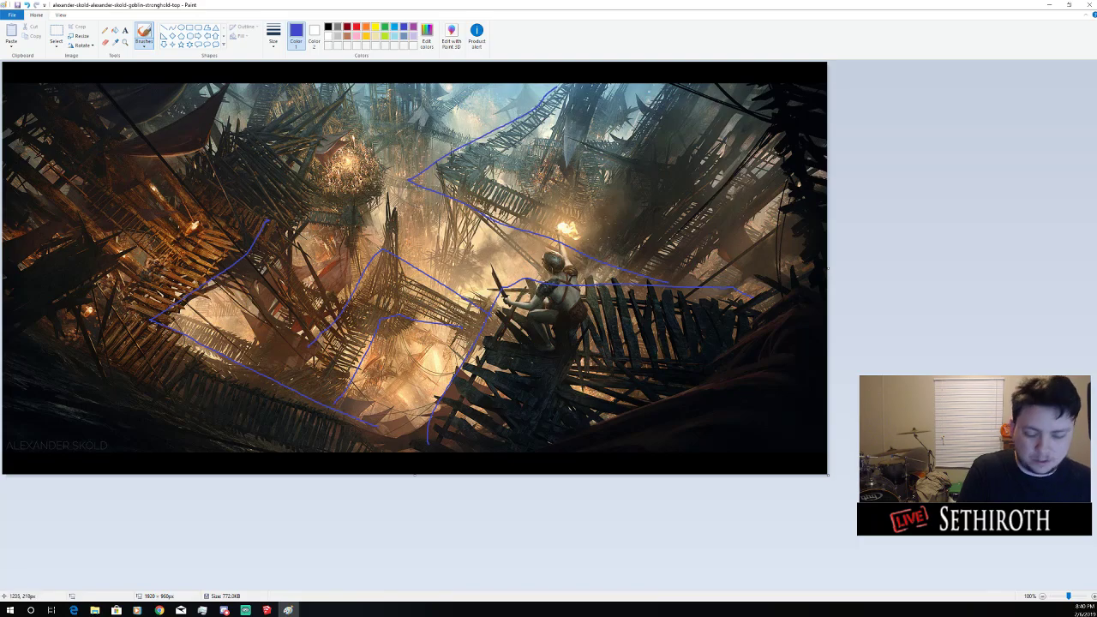
{"action": "key", "text": "ctrl+z"}
{"action": "mouse_move", "coordinate": [496, 184]}
{"action": "left_mouse_down"}
{"action": "mouse_move", "coordinate": [590, 216]}
{"action": "mouse_move", "coordinate": [448, 200]}
{"action": "left_mouse_up"}
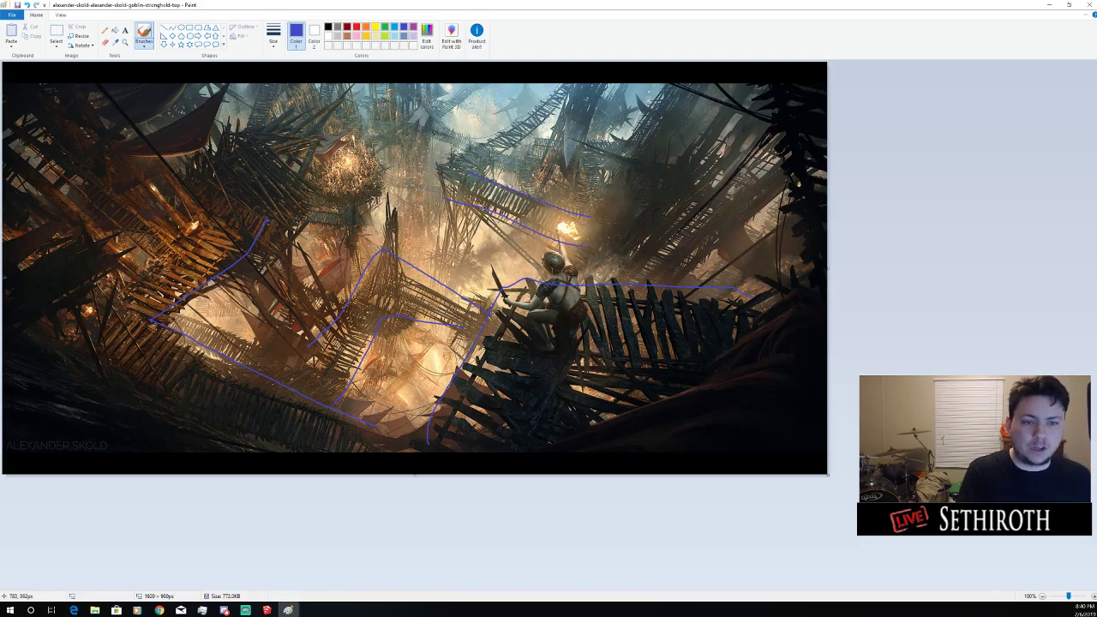
{"action": "left_click_drag", "start_coordinate": [389, 166], "coordinate": [360, 236]}
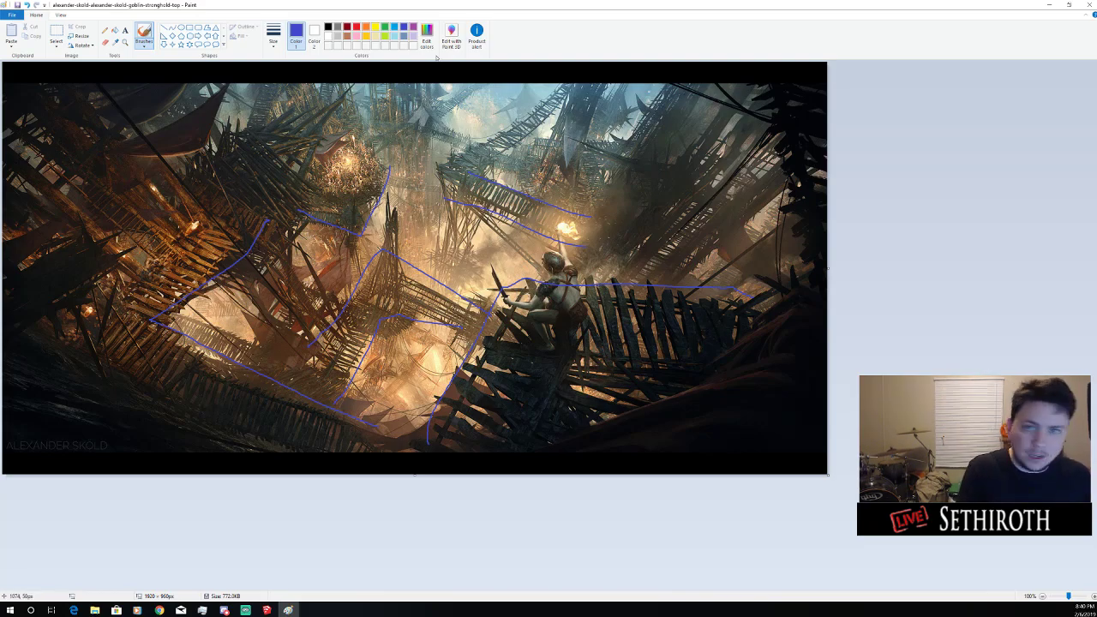
{"action": "left_click", "coordinate": [12, 15]}
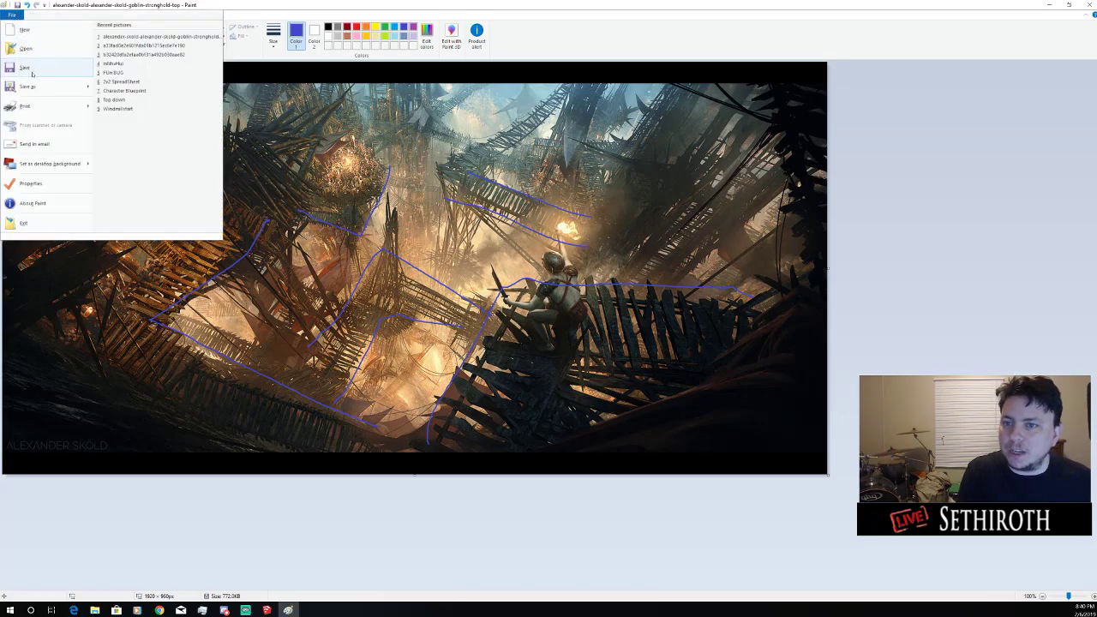
{"action": "left_click", "coordinate": [32, 54]}
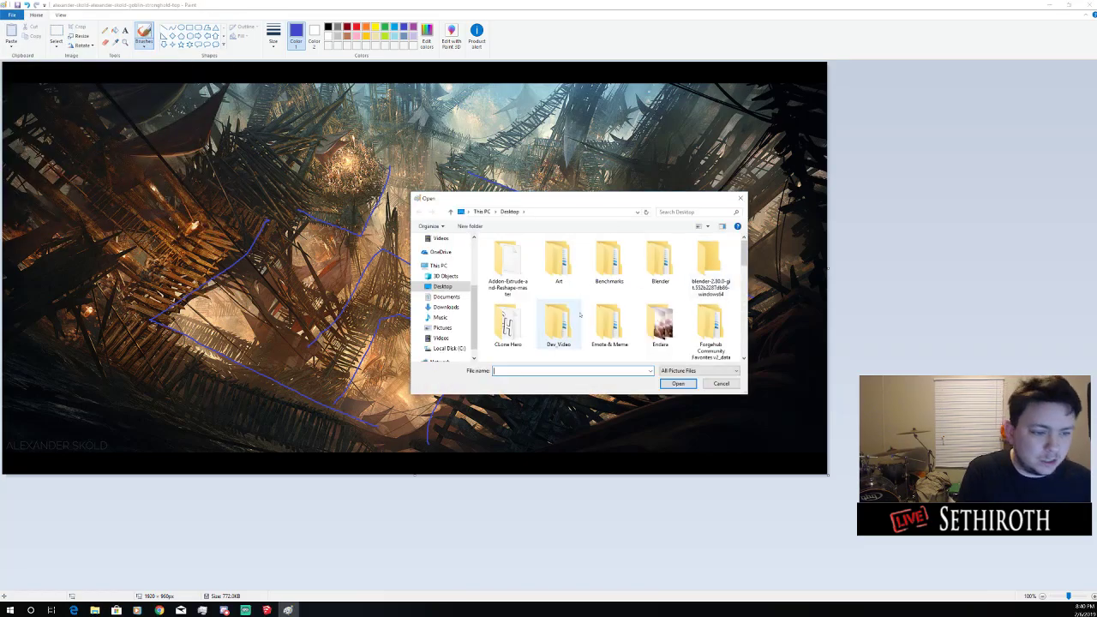
{"action": "key", "text": "Escape"}
Start a new blank picture without saving the marked-up painting, and restore the Paint window down to a smaller size
{"action": "left_click", "coordinate": [12, 15]}
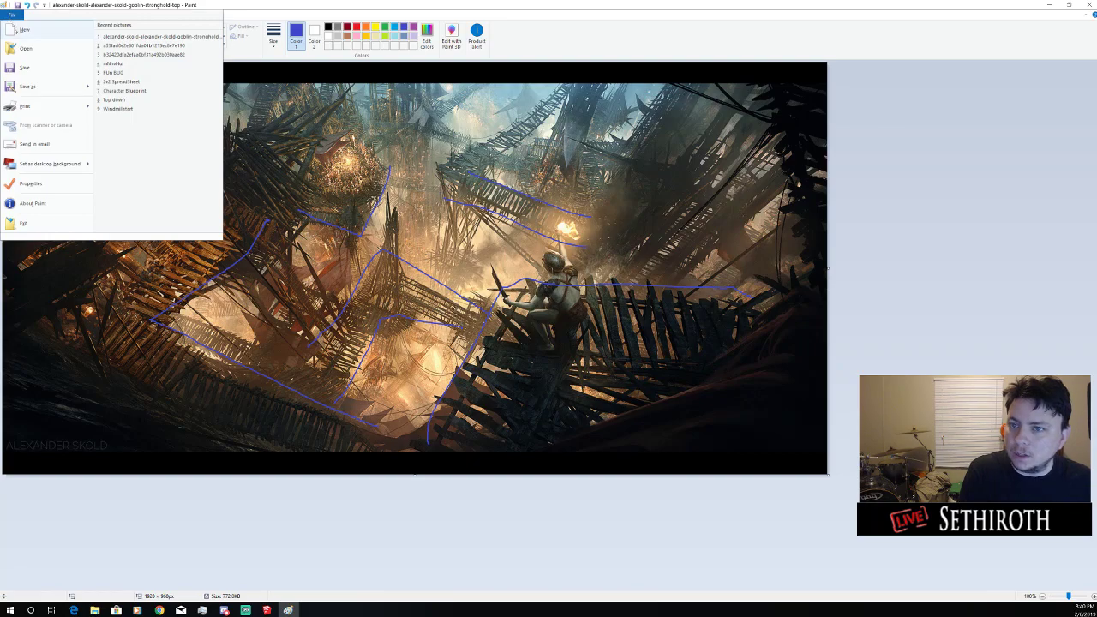
{"action": "left_click", "coordinate": [30, 29]}
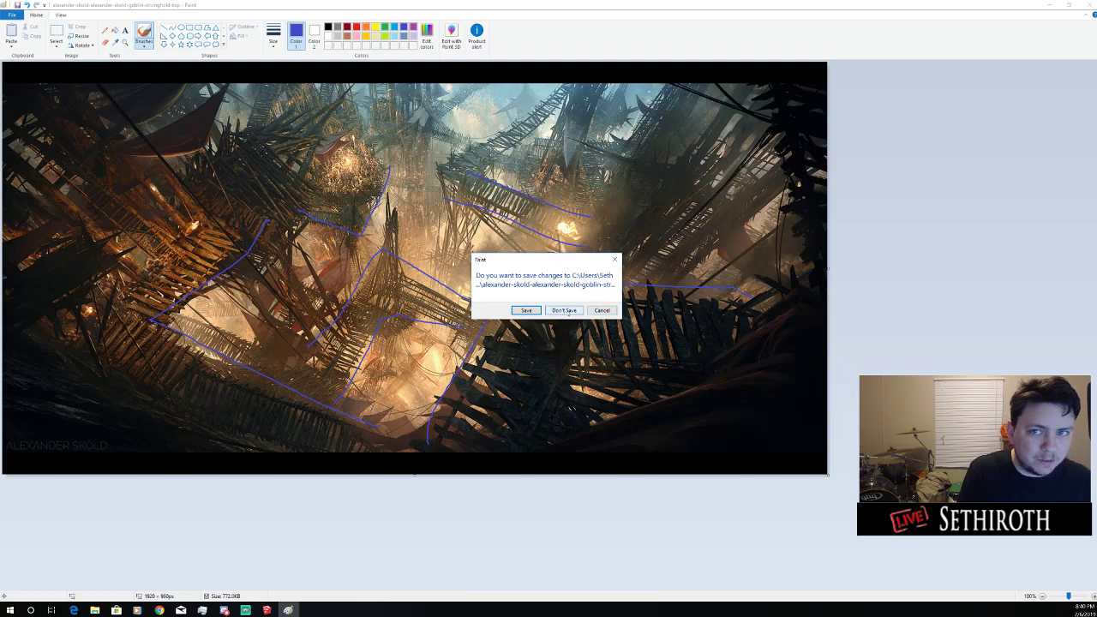
{"action": "left_click", "coordinate": [564, 311]}
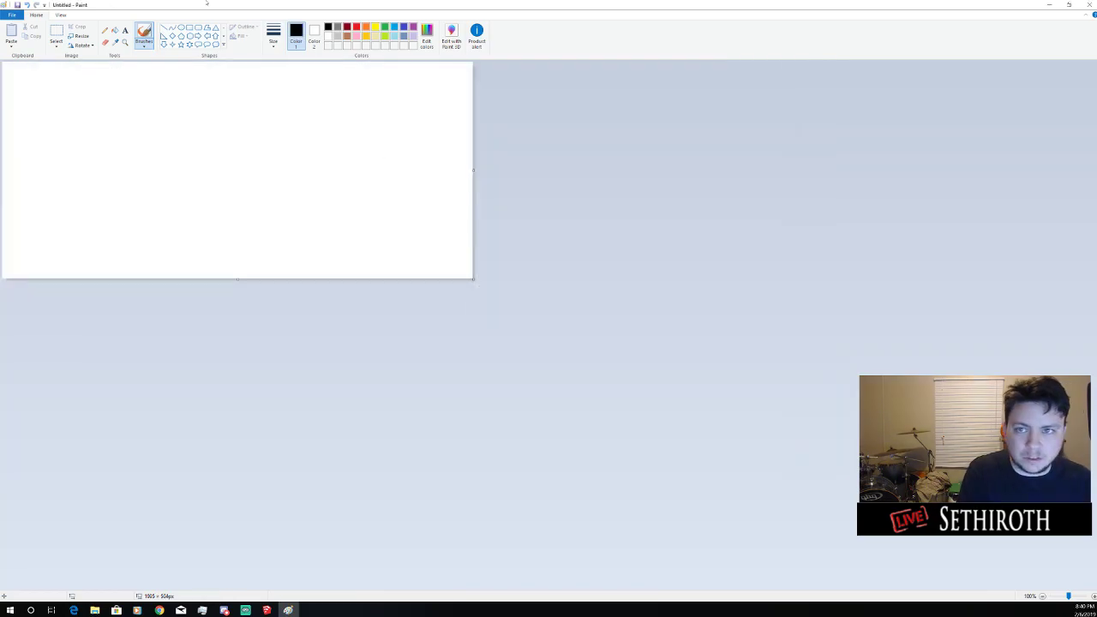
{"action": "mouse_move", "coordinate": [206, 3]}
{"action": "left_mouse_down"}
{"action": "mouse_move", "coordinate": [206, 129]}
{"action": "mouse_move", "coordinate": [223, 140]}
{"action": "mouse_move", "coordinate": [189, 79]}
{"action": "left_mouse_up"}
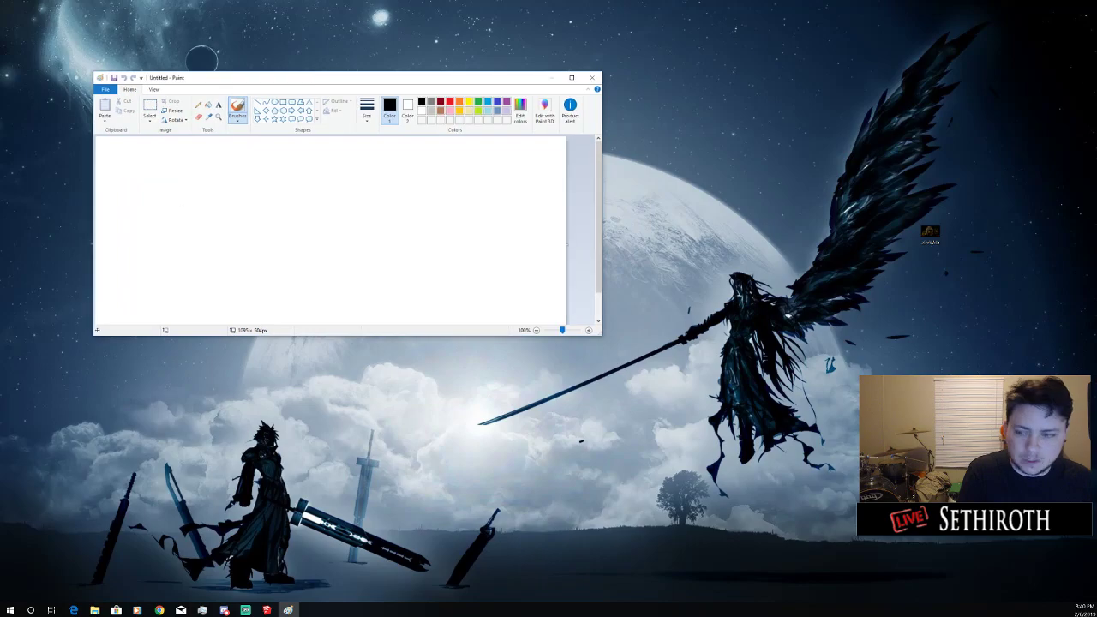
Open the goblin stronghold image from the desktop and bring the blank Paint canvas back to the front
{"action": "double_click", "coordinate": [930, 234]}
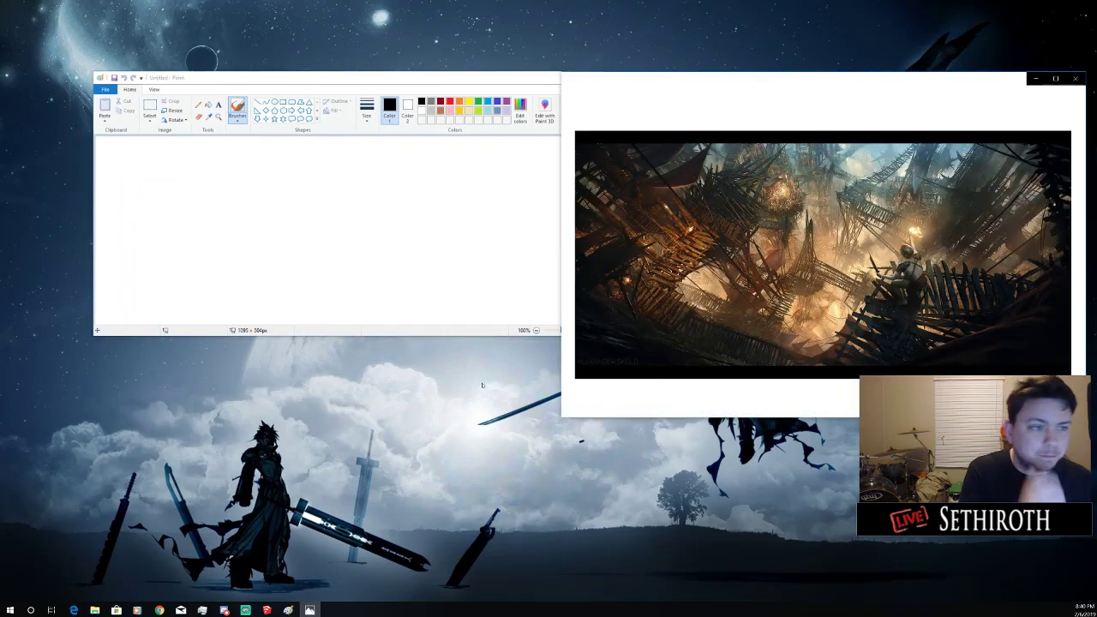
{"action": "left_click", "coordinate": [506, 79]}
{"action": "left_click", "coordinate": [574, 78]}
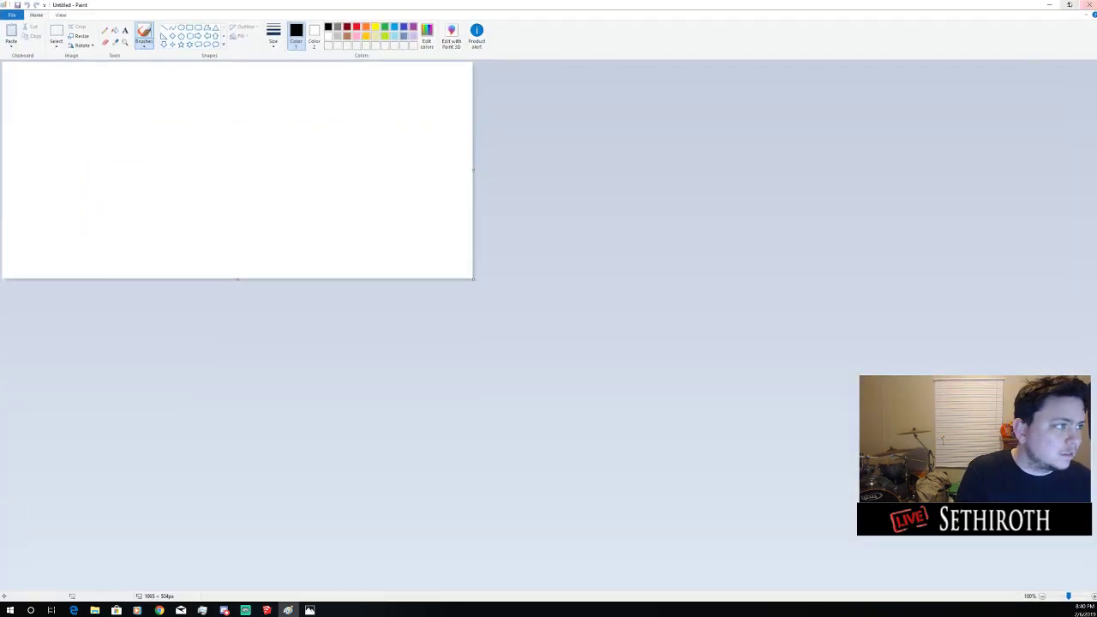
{"action": "left_click", "coordinate": [1070, 4]}
Enlarge the Paint window, stretch the blank canvas to about 1623 × 1024 px, and place the painting beside it
{"action": "mouse_move", "coordinate": [492, 69]}
{"action": "left_mouse_down"}
{"action": "mouse_move", "coordinate": [409, 22]}
{"action": "mouse_move", "coordinate": [358, 22]}
{"action": "left_mouse_up"}
{"action": "left_click_drag", "start_coordinate": [522, 325], "coordinate": [726, 542]}
{"action": "mouse_move", "coordinate": [489, 294]}
{"action": "left_mouse_down"}
{"action": "mouse_move", "coordinate": [681, 519]}
{"action": "mouse_move", "coordinate": [798, 517]}
{"action": "left_mouse_up"}
{"action": "left_click", "coordinate": [913, 81]}
{"action": "left_click_drag", "start_coordinate": [913, 81], "coordinate": [923, 73]}
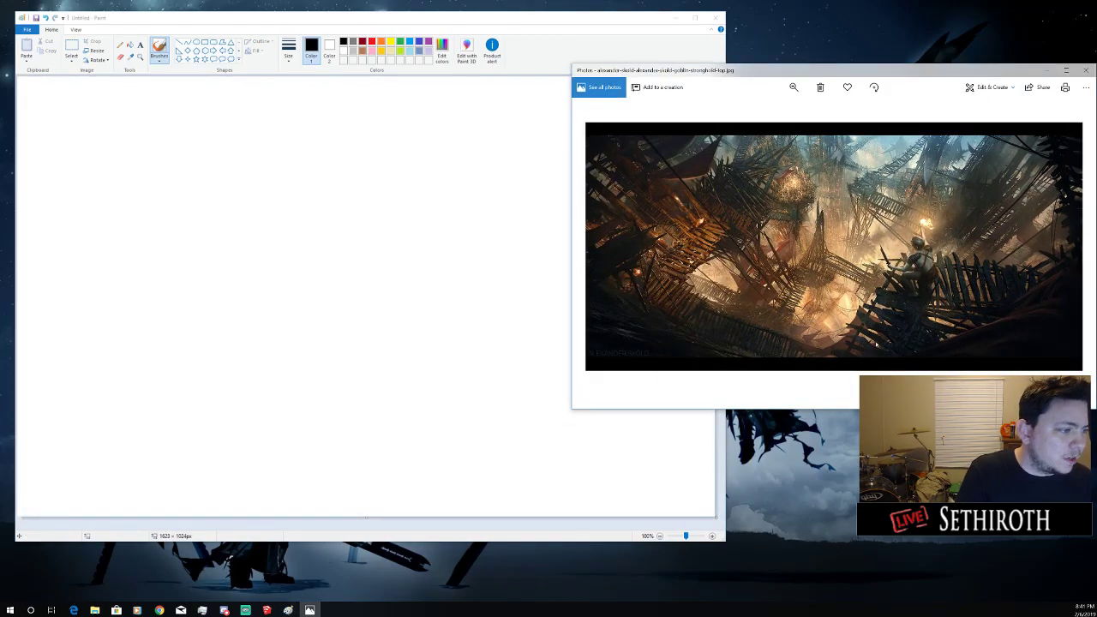
Draw two facing right-angle brush lines near the middle of the canvas, checking their layout against the painting
{"action": "left_click", "coordinate": [355, 363]}
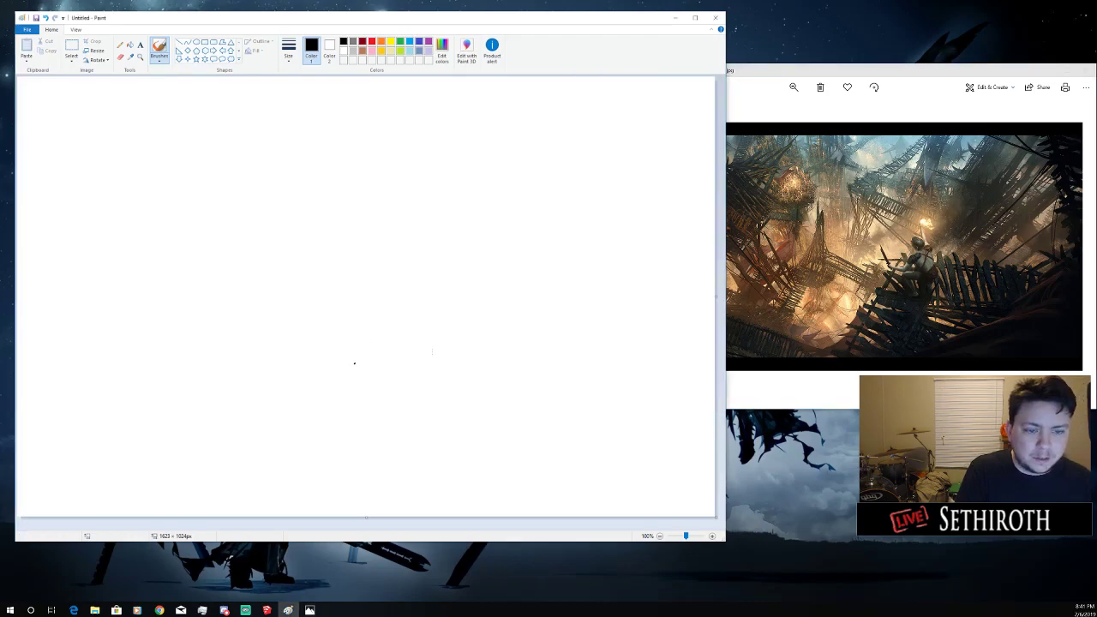
{"action": "mouse_move", "coordinate": [425, 367]}
{"action": "left_mouse_down"}
{"action": "mouse_move", "coordinate": [424, 313]}
{"action": "mouse_move", "coordinate": [493, 315]}
{"action": "left_mouse_up"}
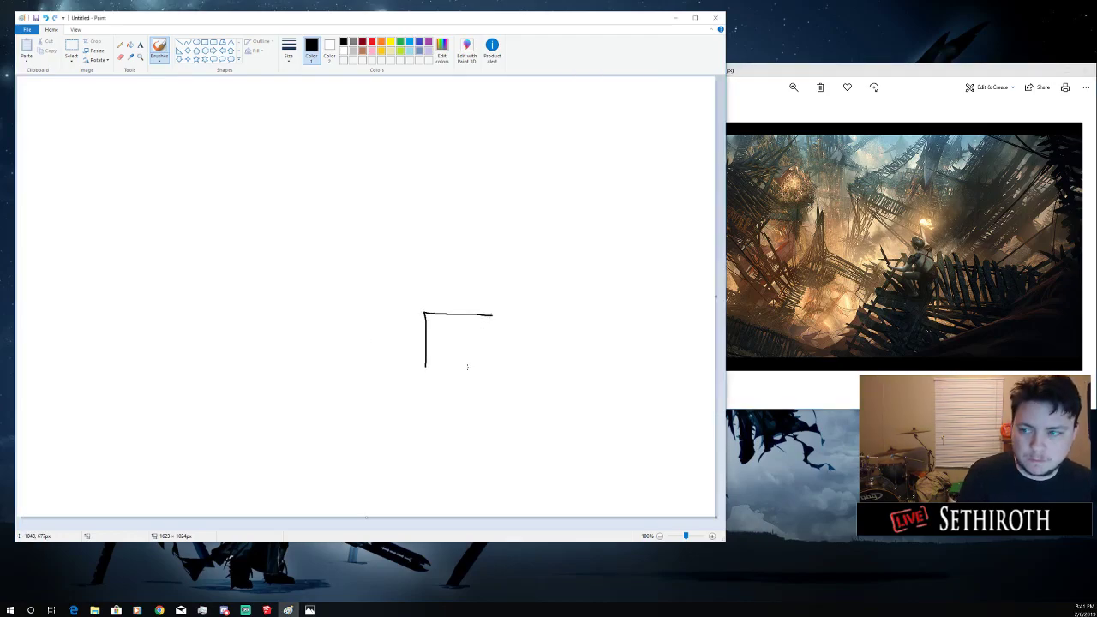
{"action": "left_click", "coordinate": [774, 331]}
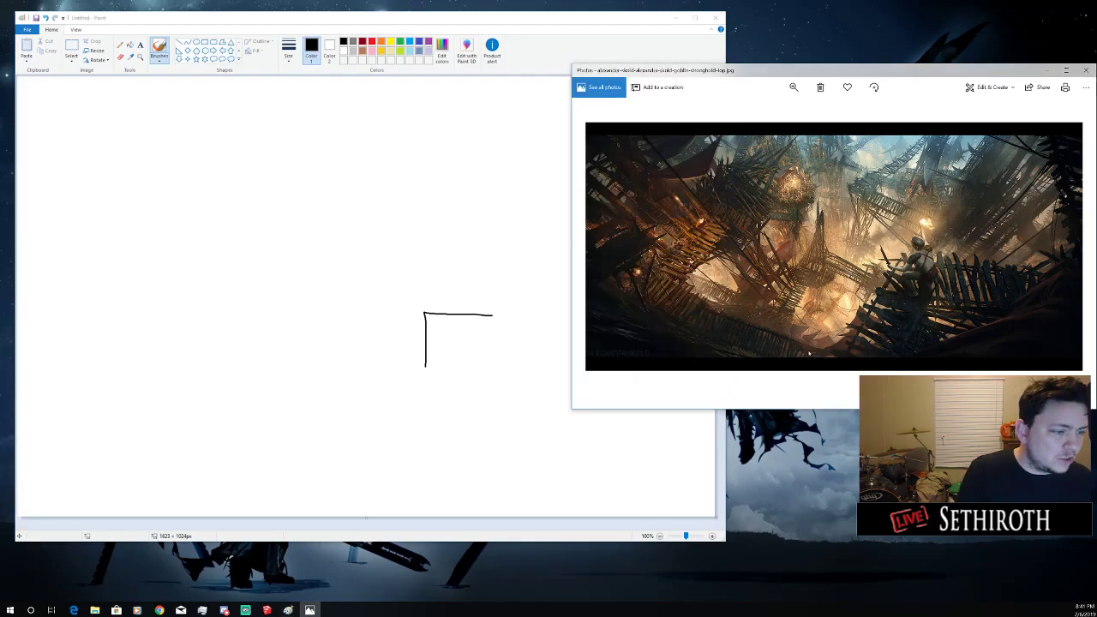
{"action": "left_click", "coordinate": [381, 379]}
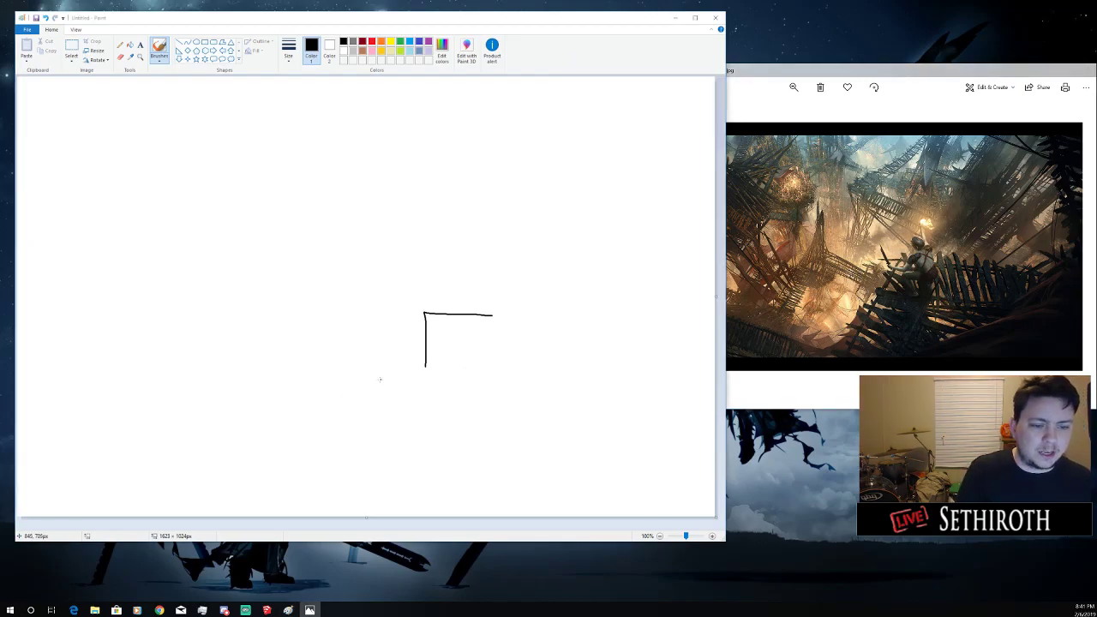
{"action": "mouse_move", "coordinate": [399, 366]}
{"action": "left_mouse_down"}
{"action": "mouse_move", "coordinate": [326, 361]}
{"action": "mouse_move", "coordinate": [327, 300]}
{"action": "left_mouse_up"}
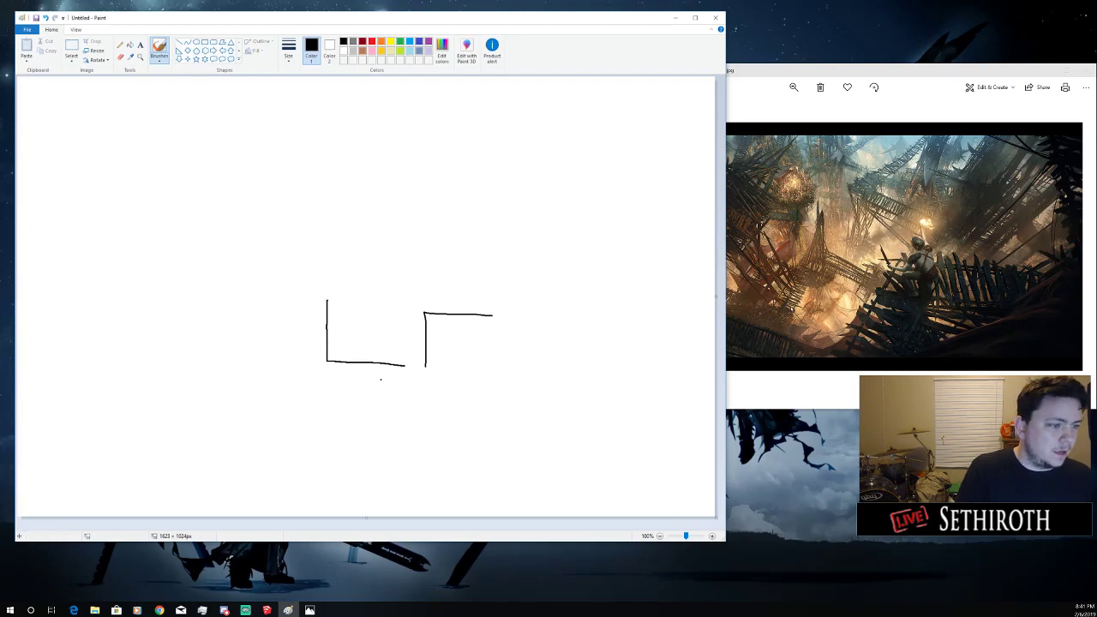
Add a third black right-angle line between the two corner lines and a horizontal line above them
{"action": "left_click", "coordinate": [805, 304]}
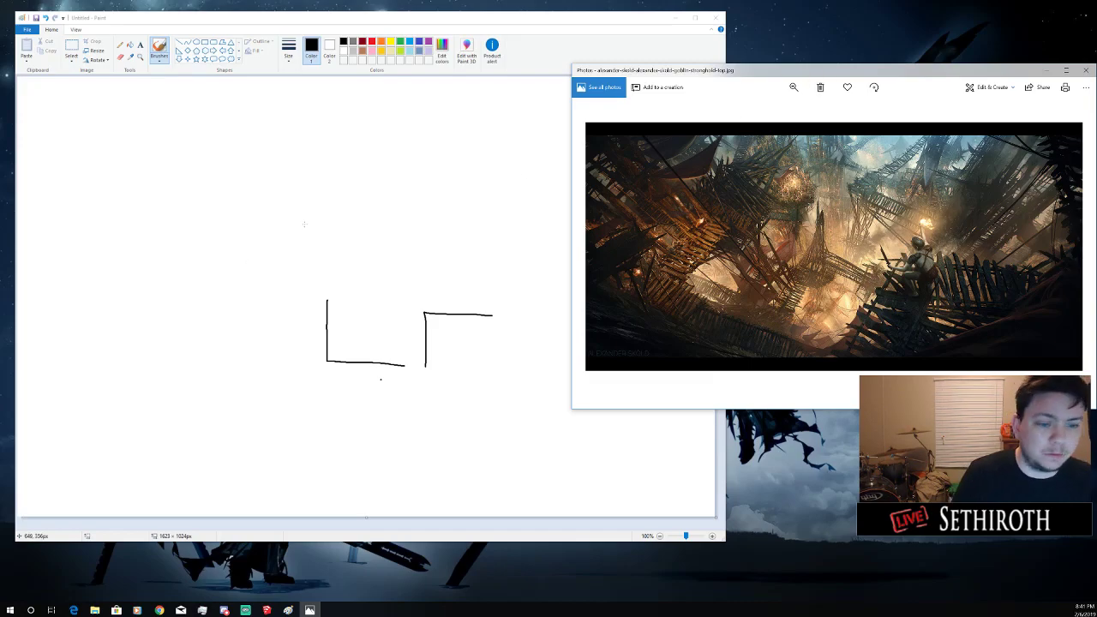
{"action": "left_click", "coordinate": [343, 41]}
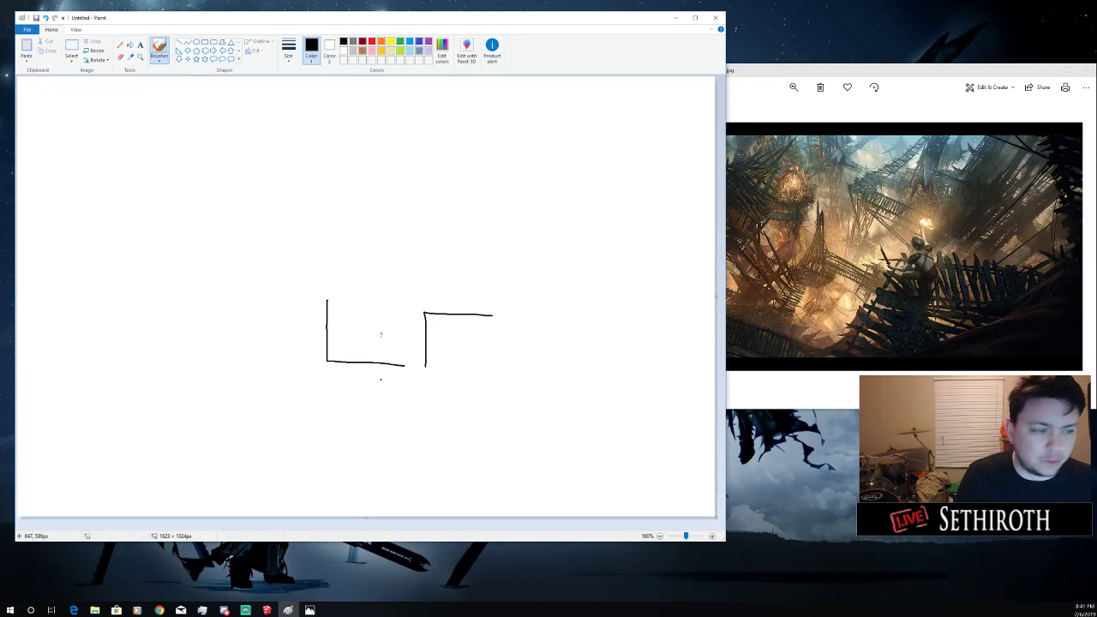
{"action": "mouse_move", "coordinate": [380, 341]}
{"action": "left_mouse_down"}
{"action": "mouse_move", "coordinate": [377, 294]}
{"action": "mouse_move", "coordinate": [439, 297]}
{"action": "left_mouse_up"}
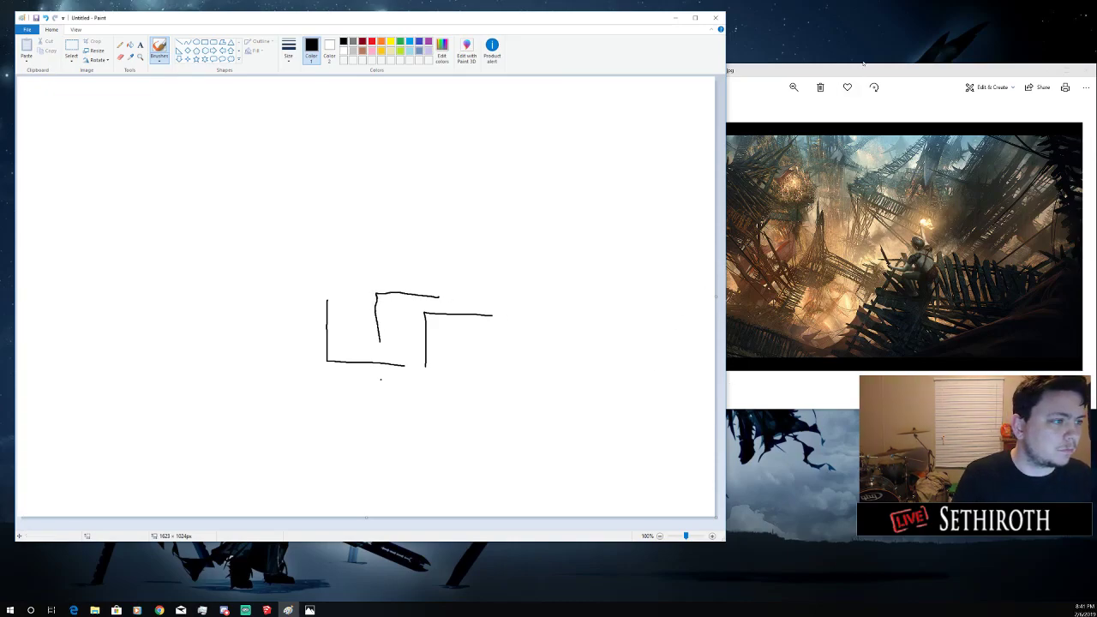
{"action": "left_click", "coordinate": [863, 65]}
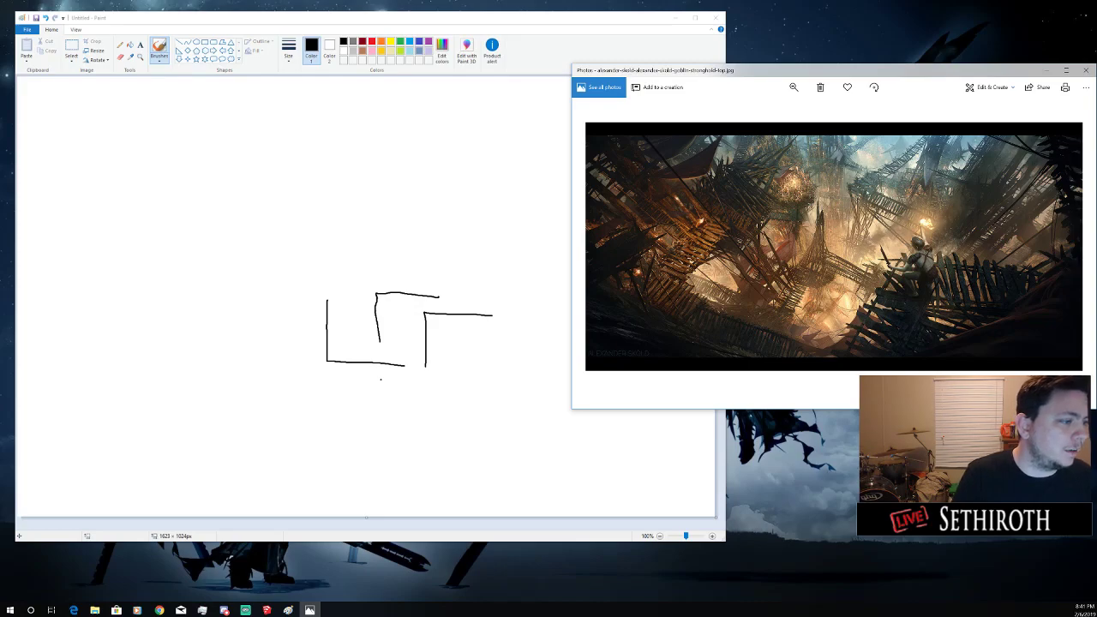
{"action": "left_click", "coordinate": [465, 257]}
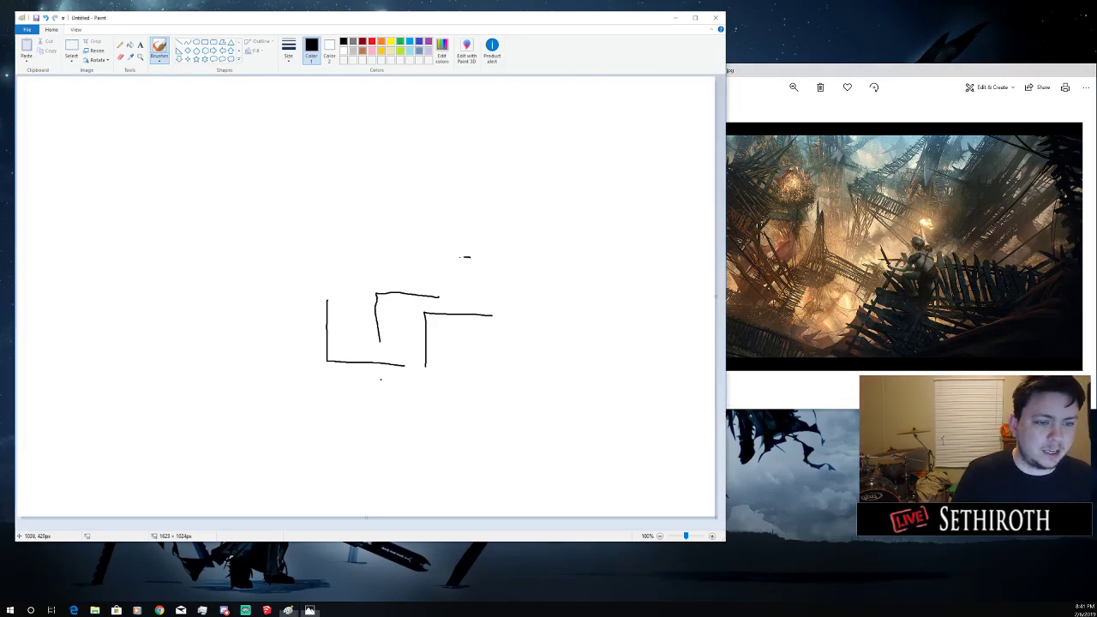
{"action": "left_click_drag", "start_coordinate": [470, 258], "coordinate": [377, 257]}
Examine the glowing lantern in the goblin stronghold painting up close, and return to the full image
{"action": "left_click", "coordinate": [913, 75]}
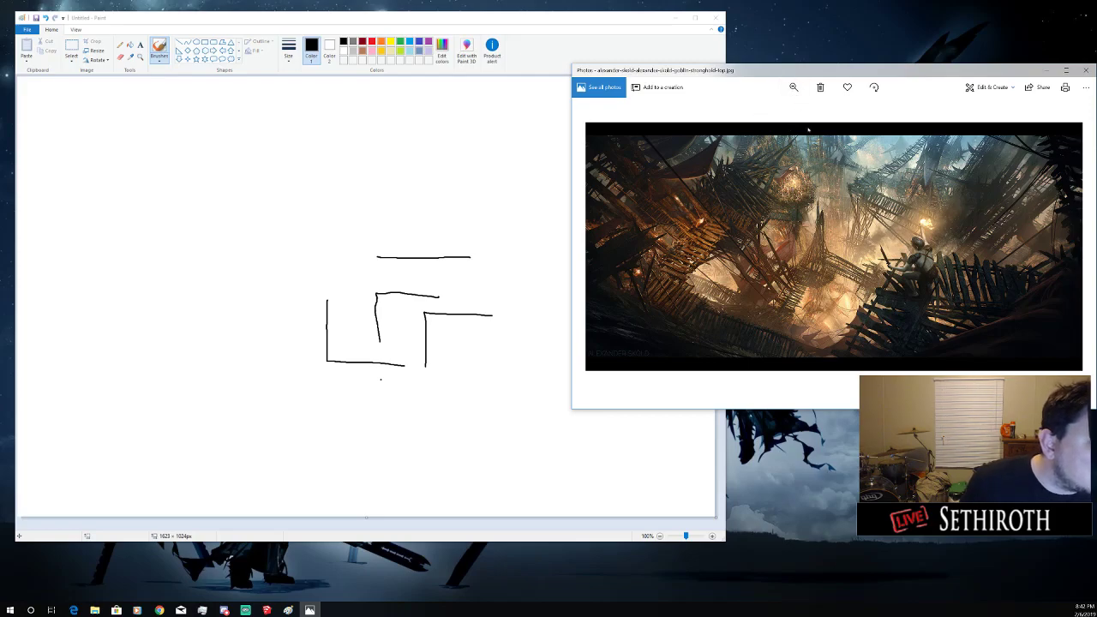
{"action": "left_click", "coordinate": [793, 90]}
{"action": "left_click_drag", "start_coordinate": [758, 109], "coordinate": [810, 326]}
{"action": "left_click_drag", "start_coordinate": [814, 138], "coordinate": [841, 230]}
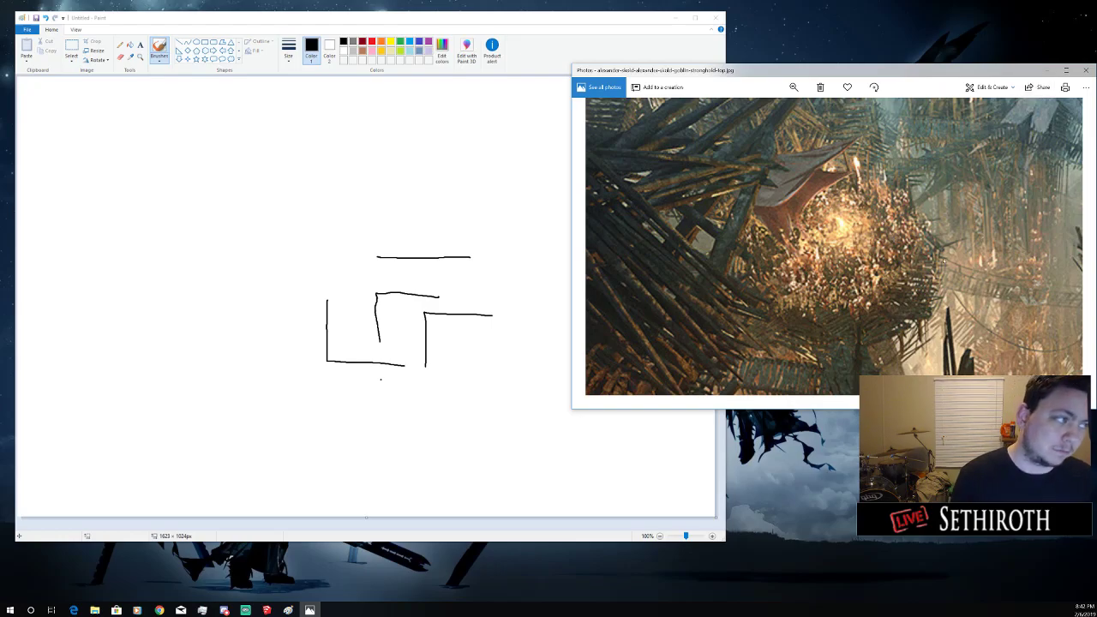
{"action": "left_click", "coordinate": [794, 86]}
{"action": "left_click_drag", "start_coordinate": [822, 109], "coordinate": [757, 109]}
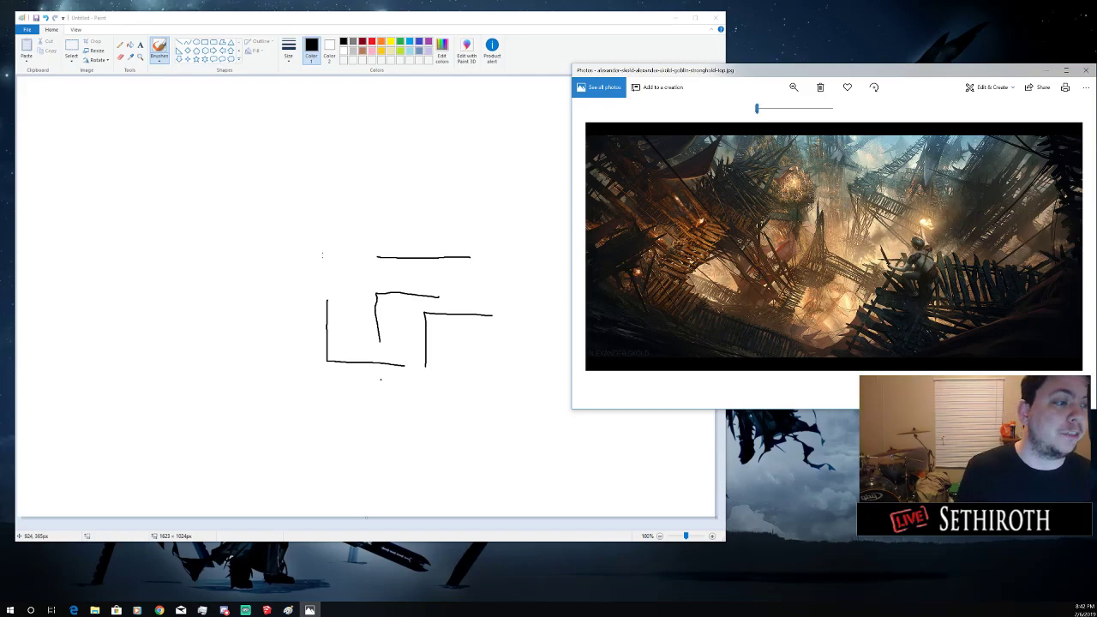
Draw a small rectangle at each end of the horizontal line on the canvas, consulting the painting for placement
{"action": "key", "text": "alt+Tab"}
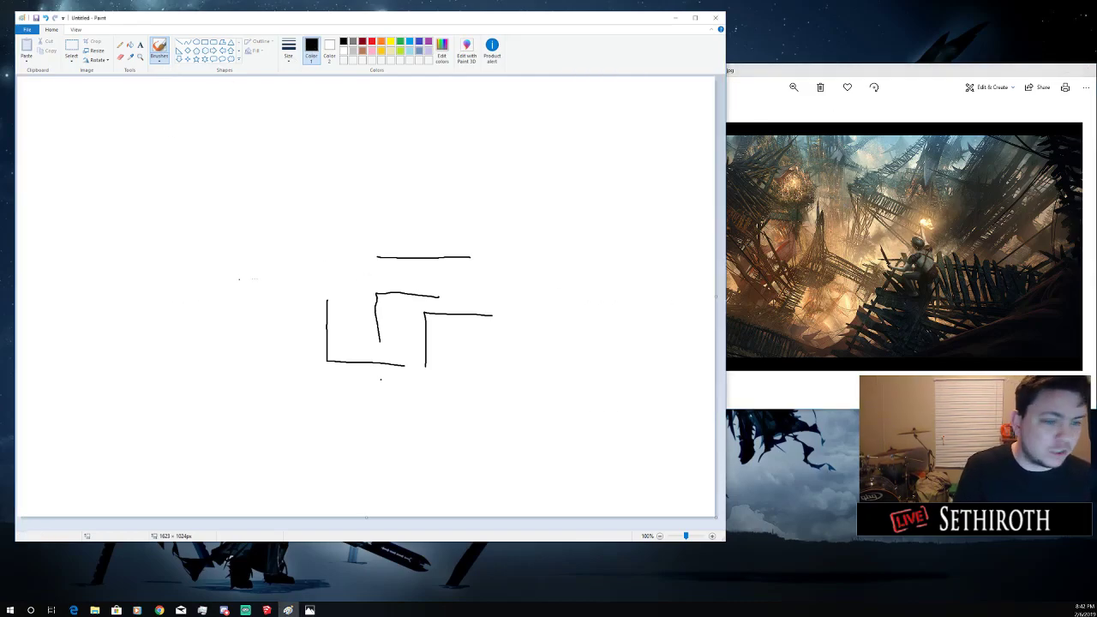
{"action": "mouse_move", "coordinate": [361, 248]}
{"action": "left_mouse_down"}
{"action": "mouse_move", "coordinate": [321, 261]}
{"action": "mouse_move", "coordinate": [322, 247]}
{"action": "mouse_move", "coordinate": [364, 247]}
{"action": "left_mouse_up"}
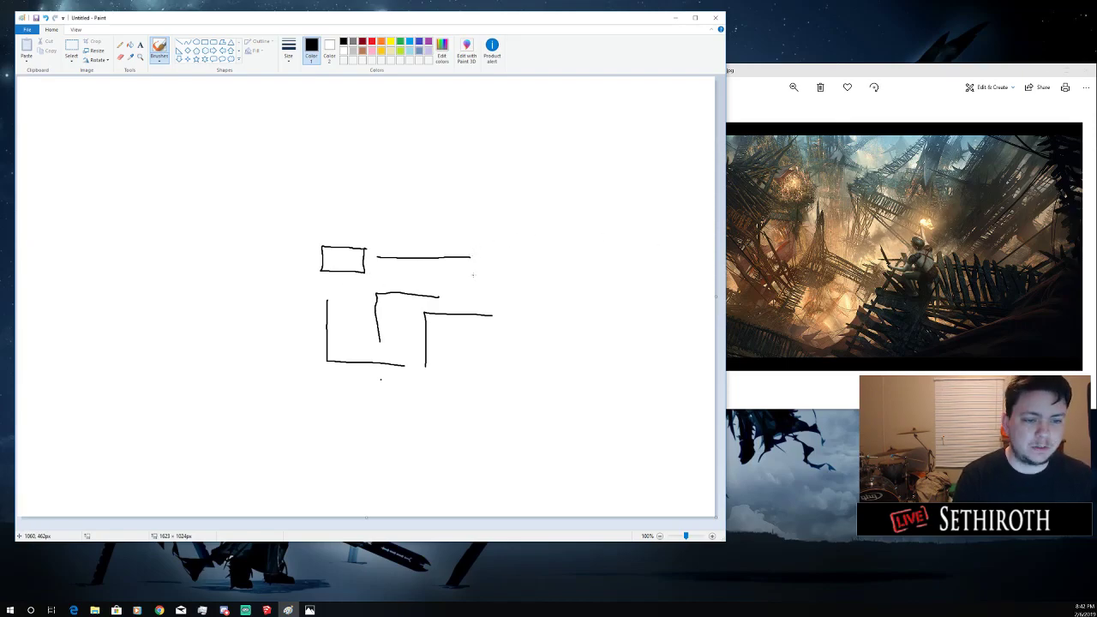
{"action": "left_click", "coordinate": [962, 200]}
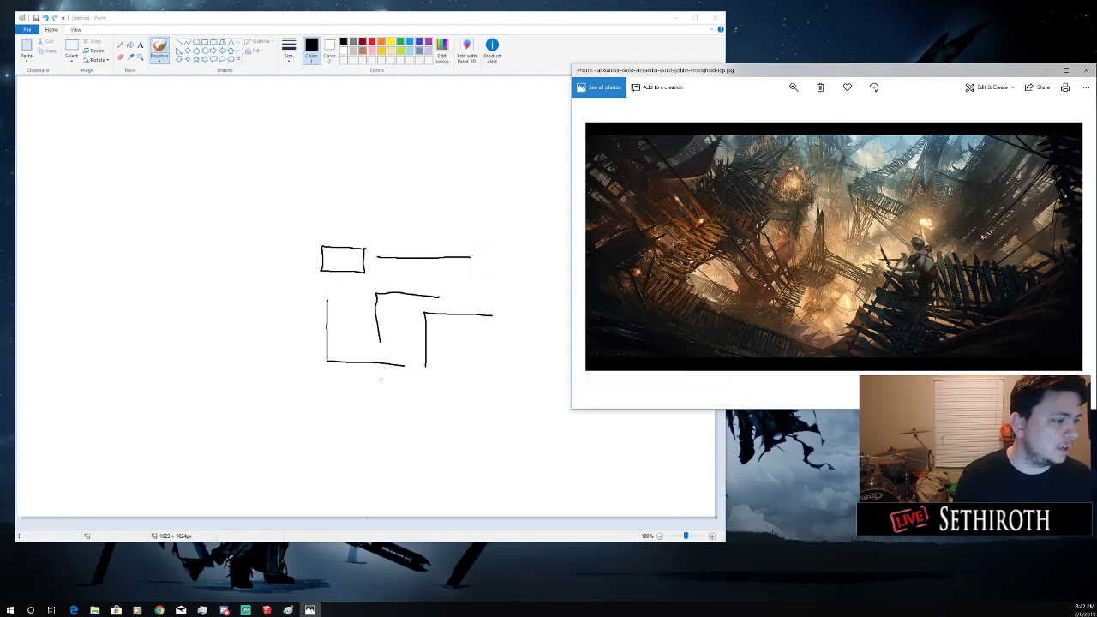
{"action": "left_click", "coordinate": [488, 263]}
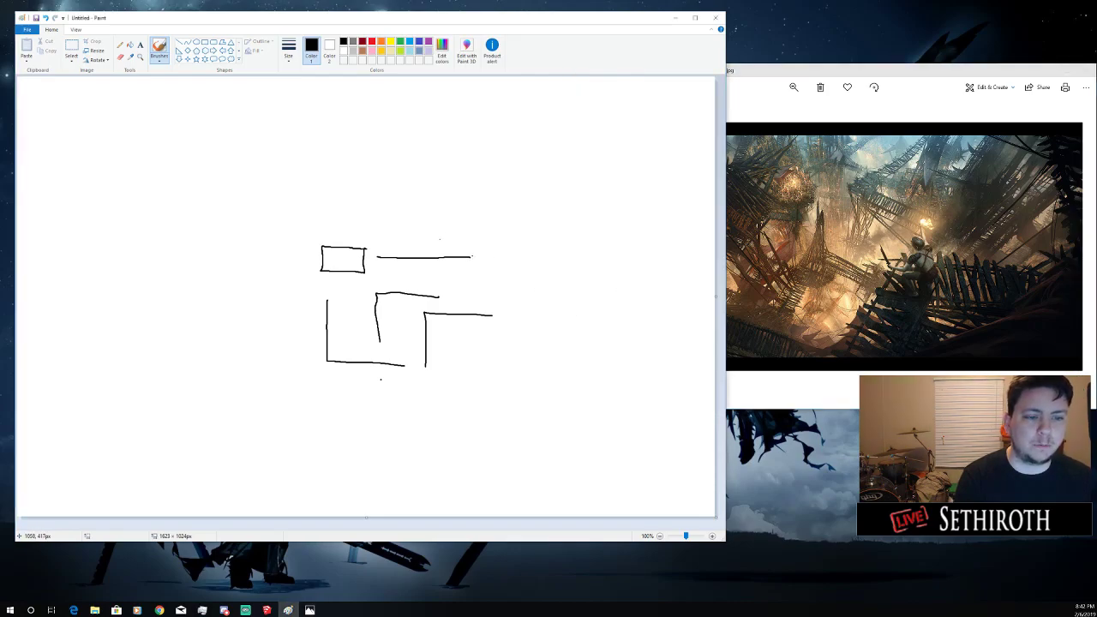
{"action": "mouse_move", "coordinate": [468, 253]}
{"action": "left_mouse_down"}
{"action": "mouse_move", "coordinate": [467, 266]}
{"action": "mouse_move", "coordinate": [505, 280]}
{"action": "mouse_move", "coordinate": [505, 254]}
{"action": "mouse_move", "coordinate": [461, 250]}
{"action": "mouse_move", "coordinate": [464, 270]}
{"action": "left_mouse_up"}
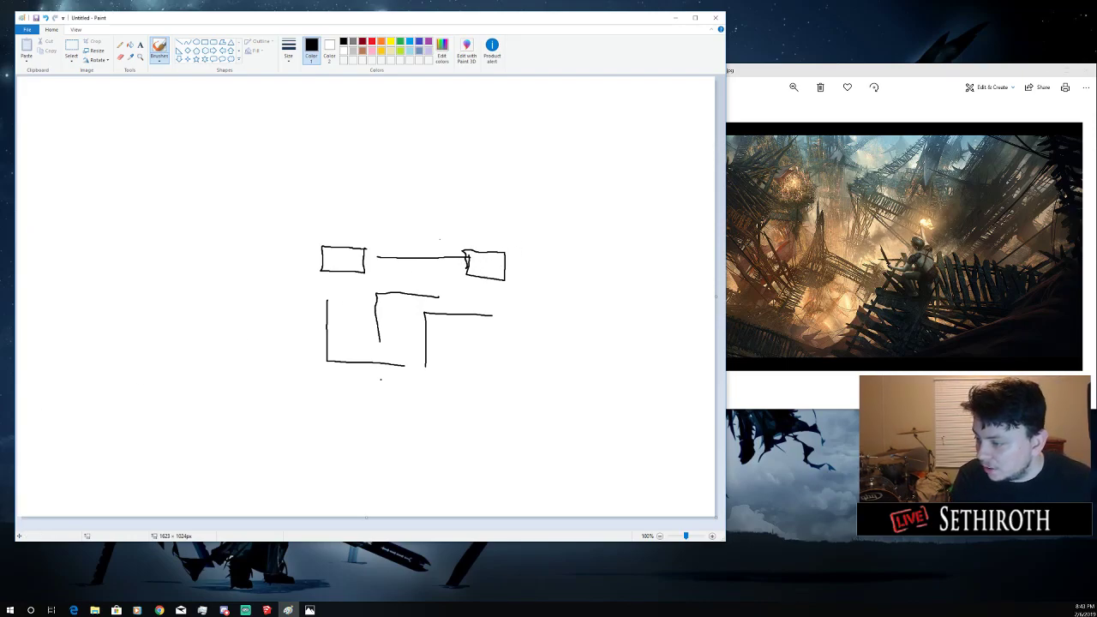
Examine the goblin stronghold painting at full window size, and minimize it to get back to the canvas
{"action": "key", "text": "alt+Tab"}
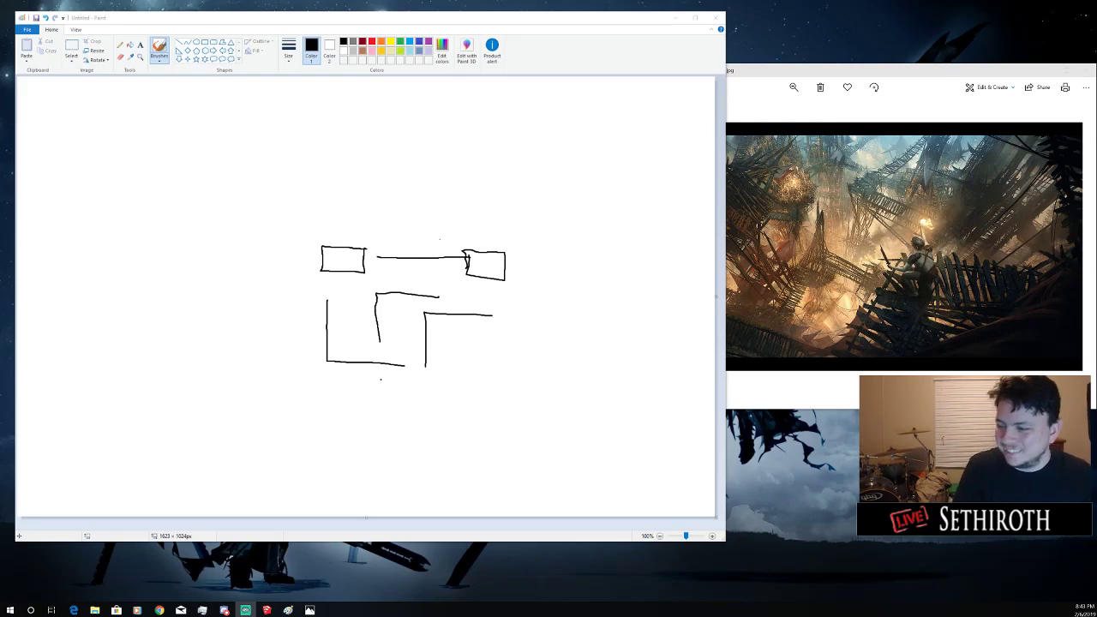
{"action": "left_click", "coordinate": [214, 285]}
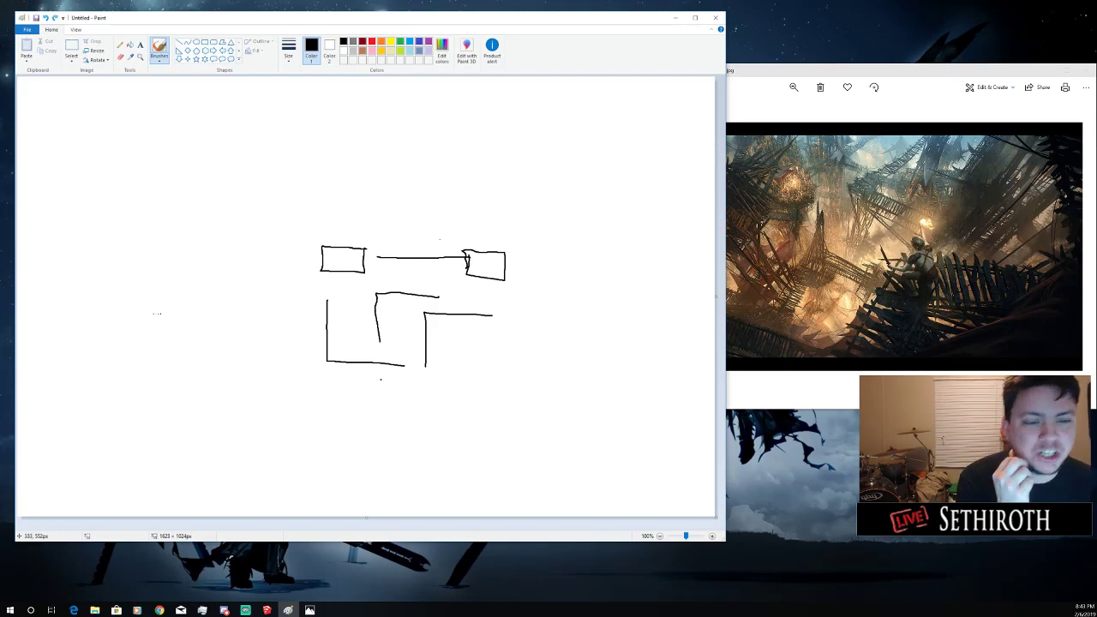
{"action": "left_click", "coordinate": [899, 73]}
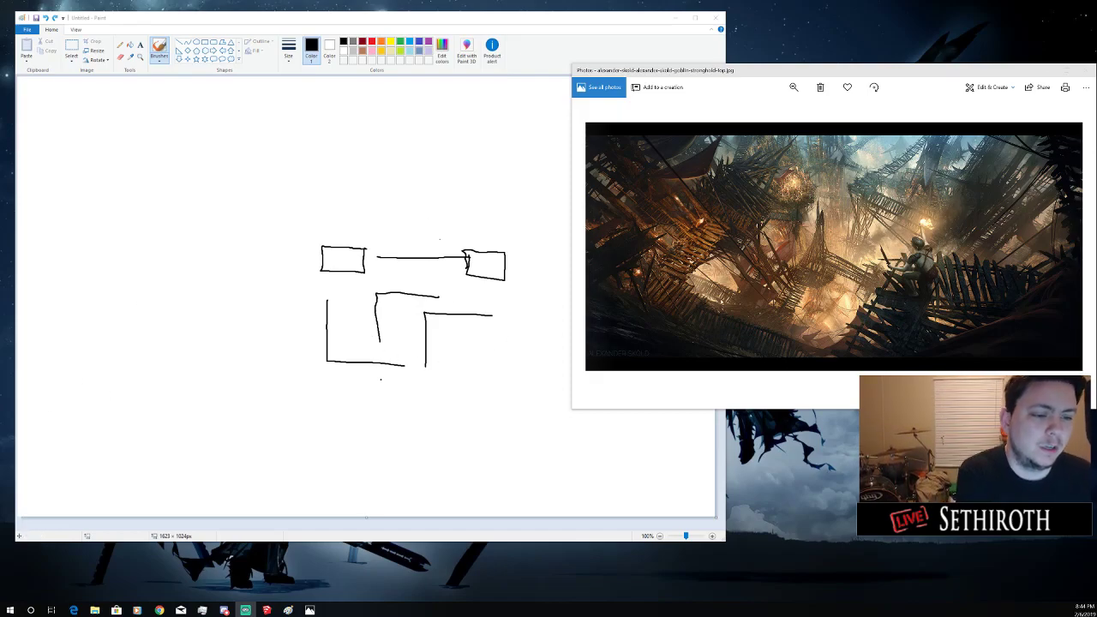
{"action": "left_click", "coordinate": [1066, 71]}
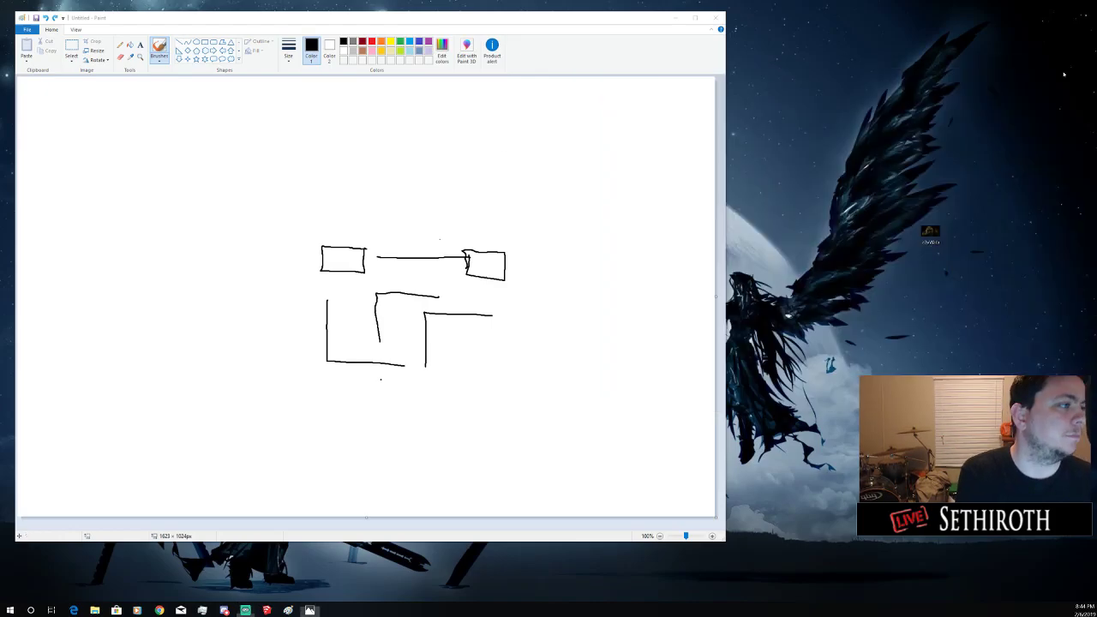
{"action": "left_click", "coordinate": [1070, 6]}
{"action": "left_click", "coordinate": [1047, 70]}
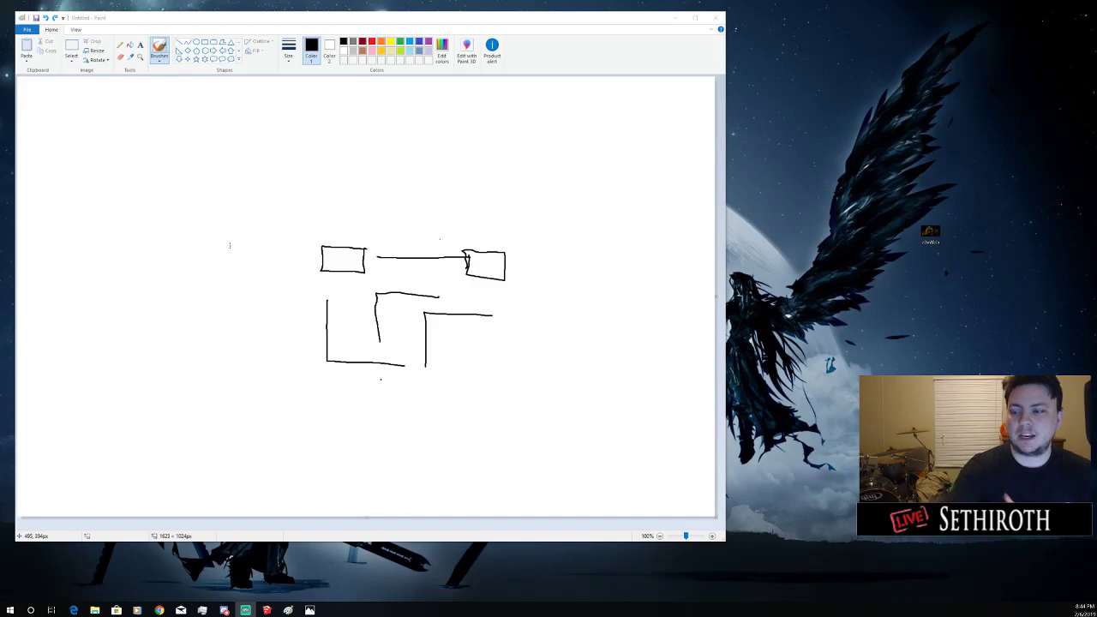
{"action": "left_click", "coordinate": [309, 609]}
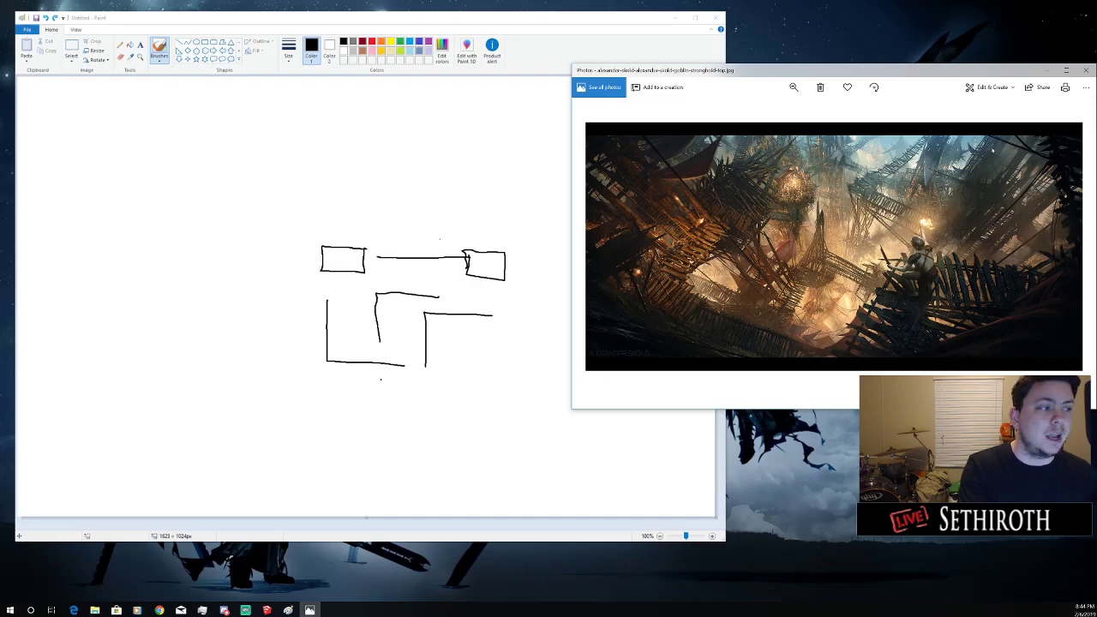
{"action": "left_click", "coordinate": [1066, 69]}
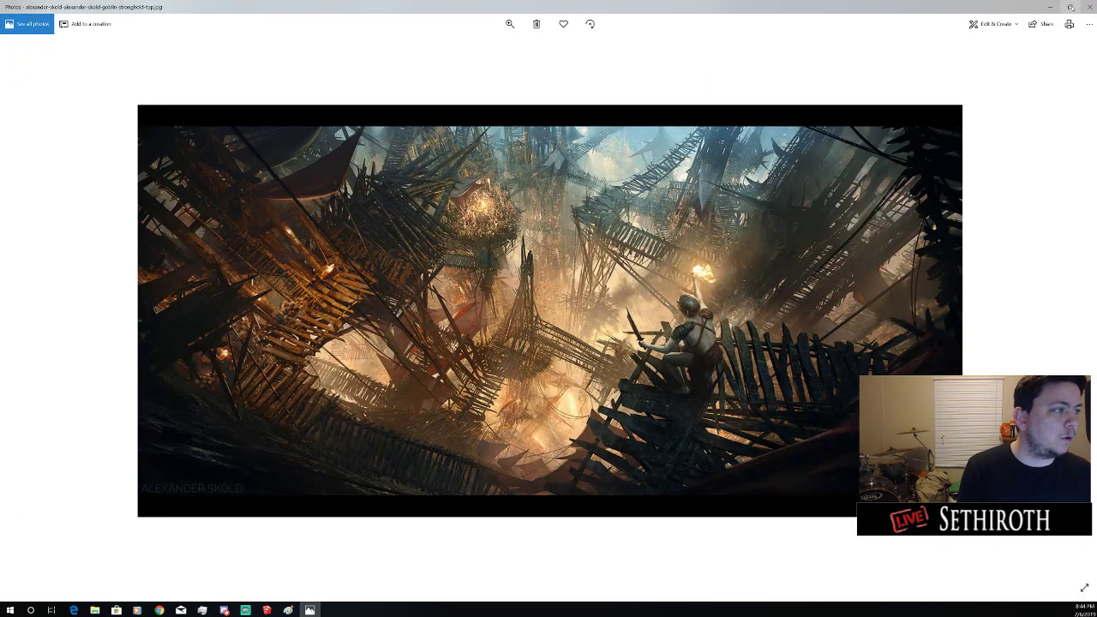
{"action": "left_click", "coordinate": [1067, 7]}
{"action": "left_click", "coordinate": [1043, 69]}
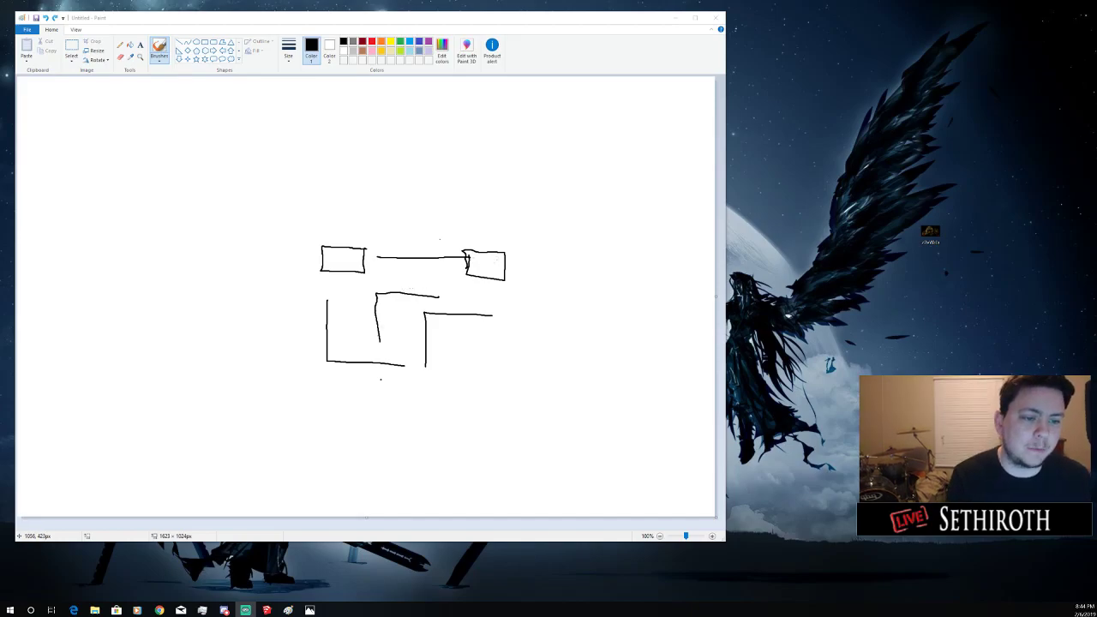
Retrace the outline of the rectangle at the right end of the horizontal line
{"action": "left_click_drag", "start_coordinate": [473, 275], "coordinate": [462, 252]}
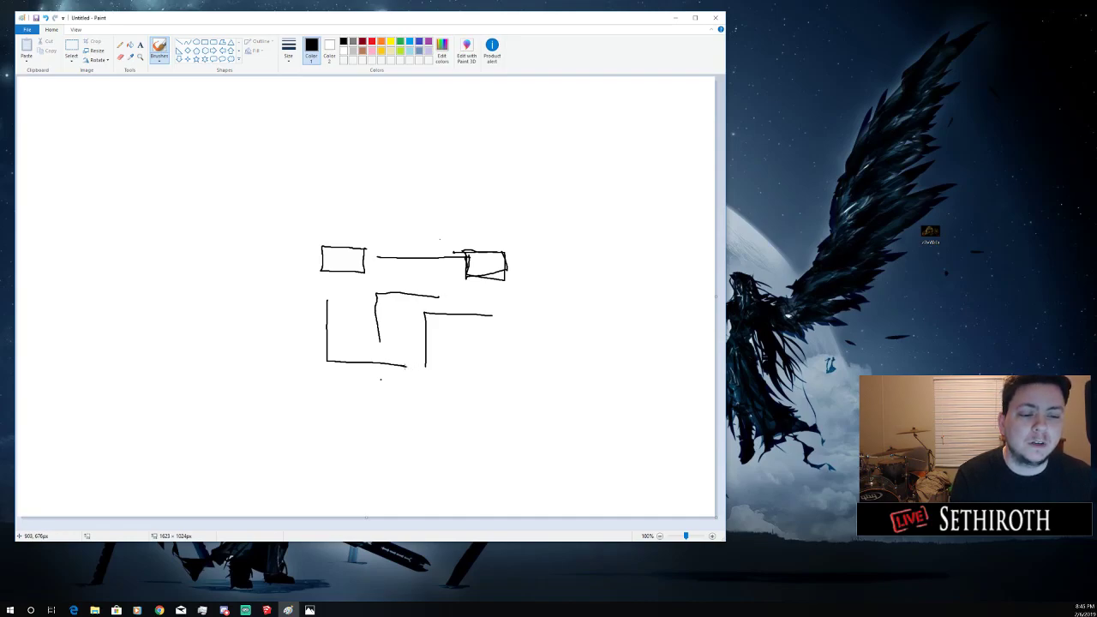
Try adding short strokes around and below the right-hand corner line, and undo them
{"action": "left_click_drag", "start_coordinate": [460, 337], "coordinate": [463, 385]}
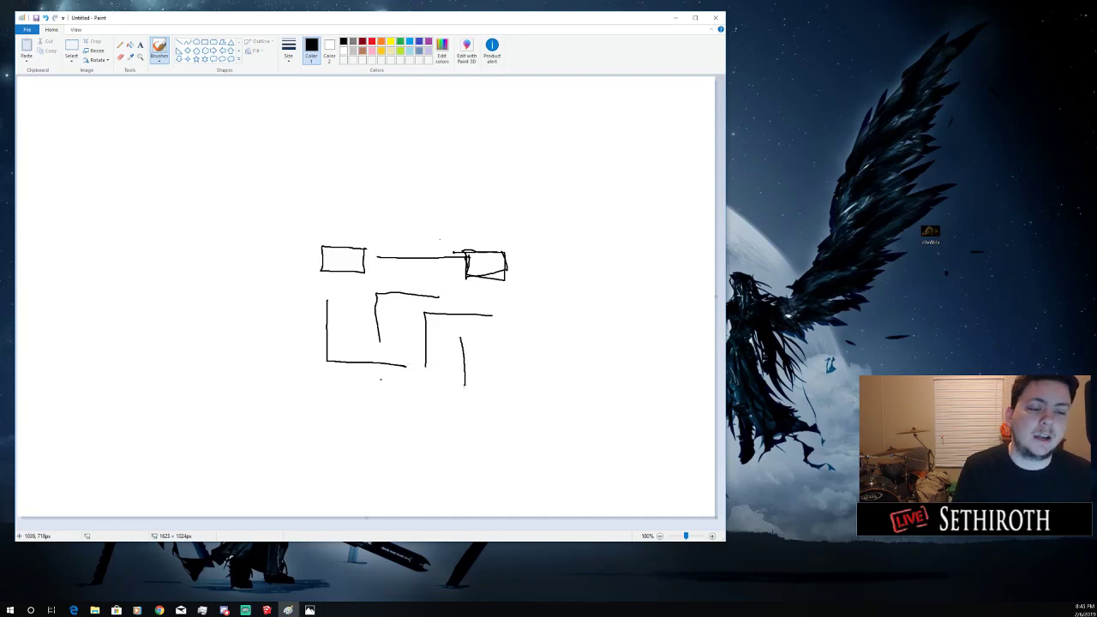
{"action": "left_click_drag", "start_coordinate": [478, 328], "coordinate": [481, 362]}
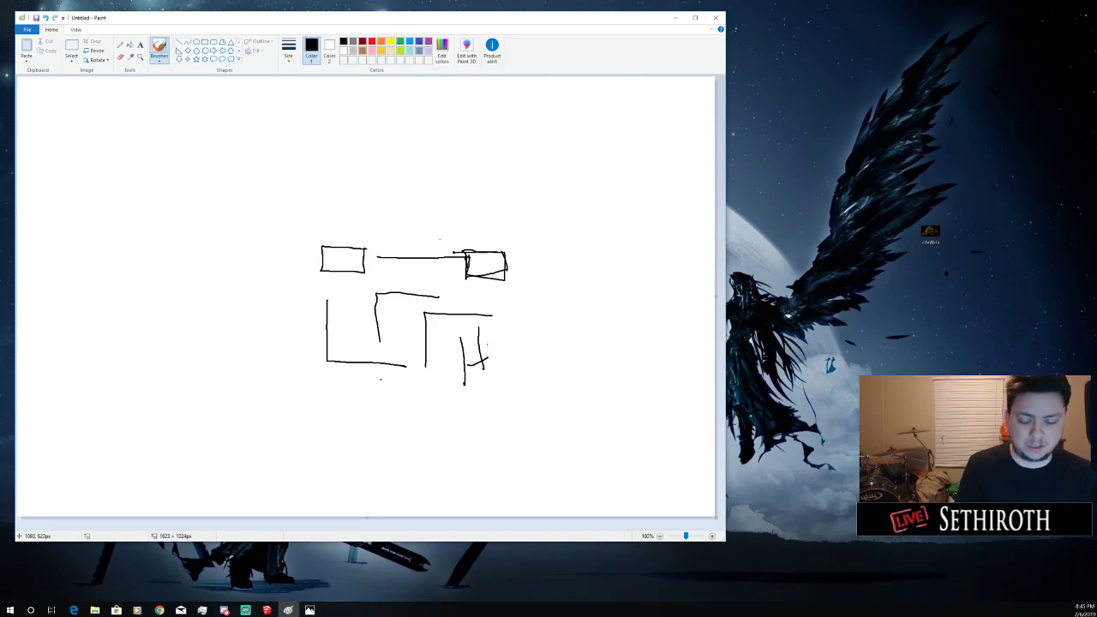
{"action": "key", "text": "ctrl+z"}
{"action": "key", "text": "ctrl+z"}
{"action": "key", "text": "ctrl+z"}
{"action": "mouse_move", "coordinate": [440, 377]}
{"action": "left_mouse_down"}
{"action": "mouse_move", "coordinate": [511, 335]}
{"action": "mouse_move", "coordinate": [445, 369]}
{"action": "mouse_move", "coordinate": [448, 340]}
{"action": "left_mouse_up"}
{"action": "key", "text": "ctrl+z"}
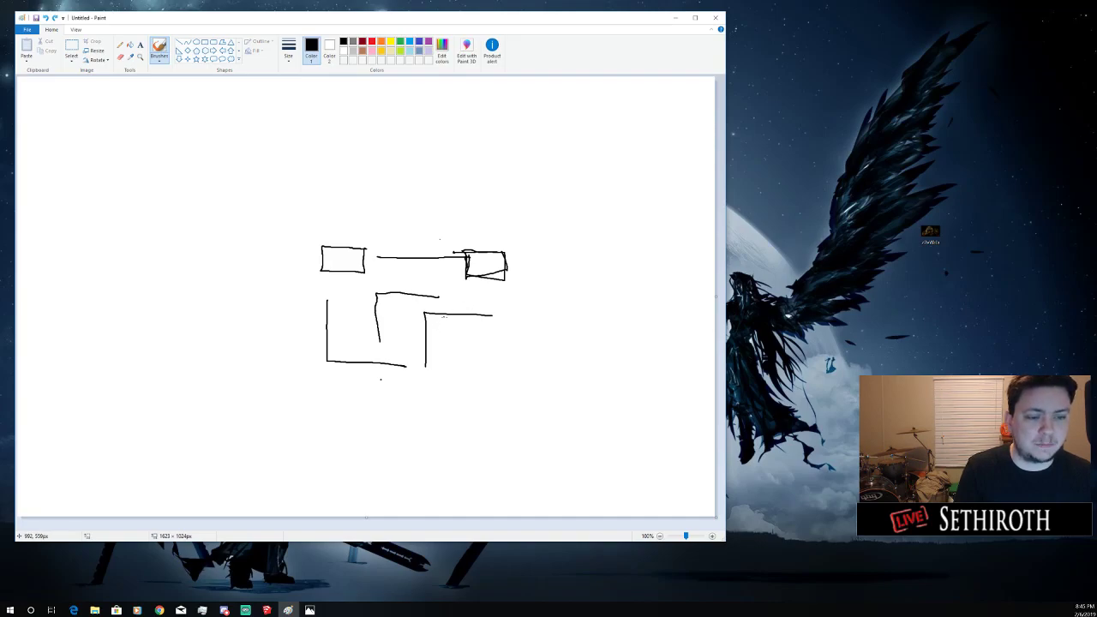
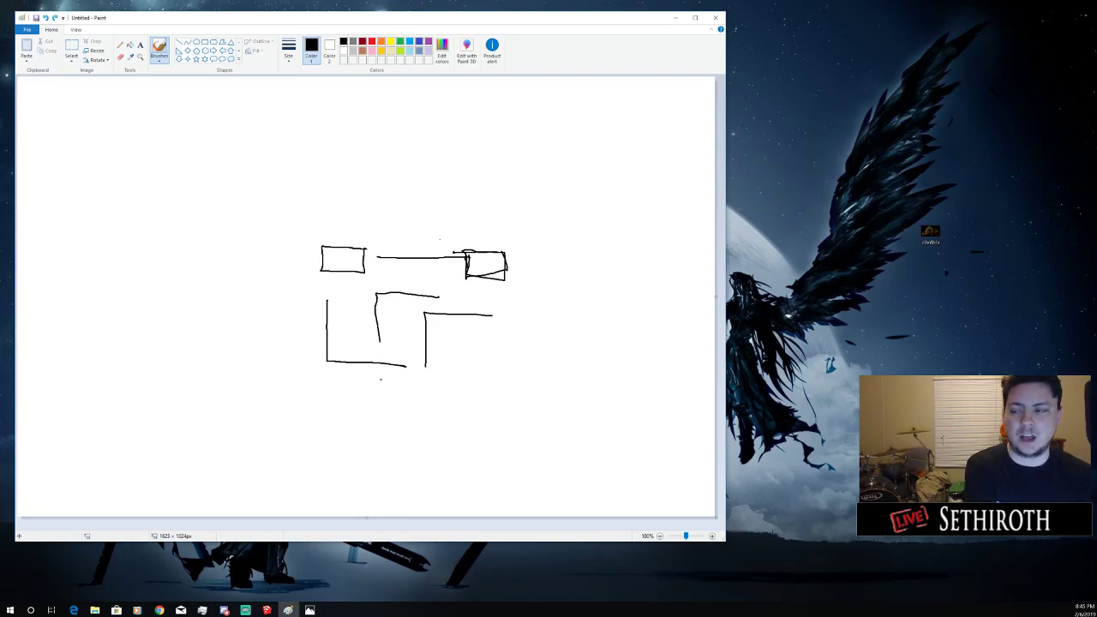
Switch to the browser, place its window over the canvas, and go to the ArtStation home page
{"action": "mouse_move", "coordinate": [1096, 258]}
{"action": "left_mouse_down"}
{"action": "mouse_move", "coordinate": [791, 206]}
{"action": "mouse_move", "coordinate": [605, 89]}
{"action": "left_mouse_up"}
{"action": "scroll", "coordinate": [349, 168], "scroll_direction": "up", "scroll_amount": 4}
{"action": "left_click", "coordinate": [343, 144]}
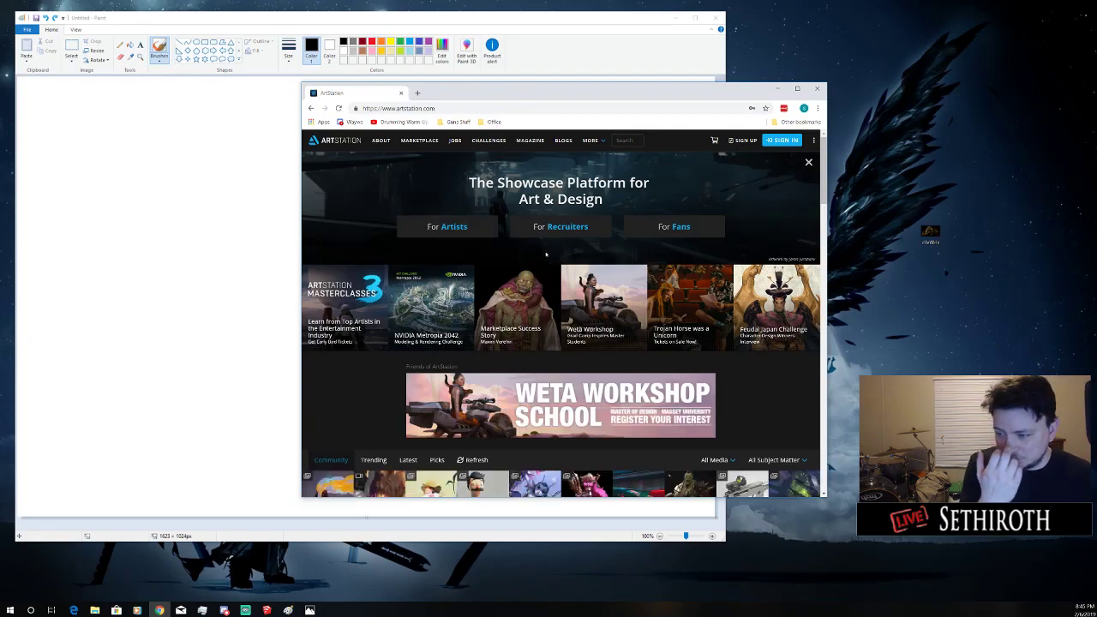
Browse ArtStation's trending artwork, view the Red Planet 2.0 piece, and move the browser window off the canvas
{"action": "scroll", "coordinate": [521, 269], "scroll_direction": "down", "scroll_amount": 1}
{"action": "scroll", "coordinate": [373, 403], "scroll_direction": "down", "scroll_amount": 1}
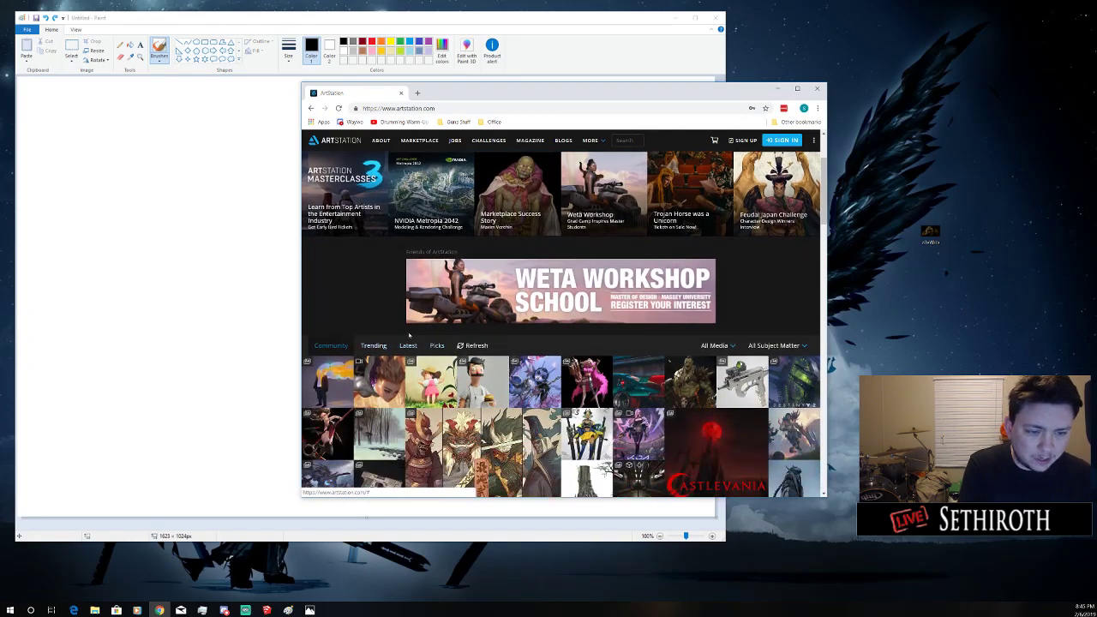
{"action": "left_click", "coordinate": [373, 345]}
{"action": "scroll", "coordinate": [377, 326], "scroll_direction": "down", "scroll_amount": 2}
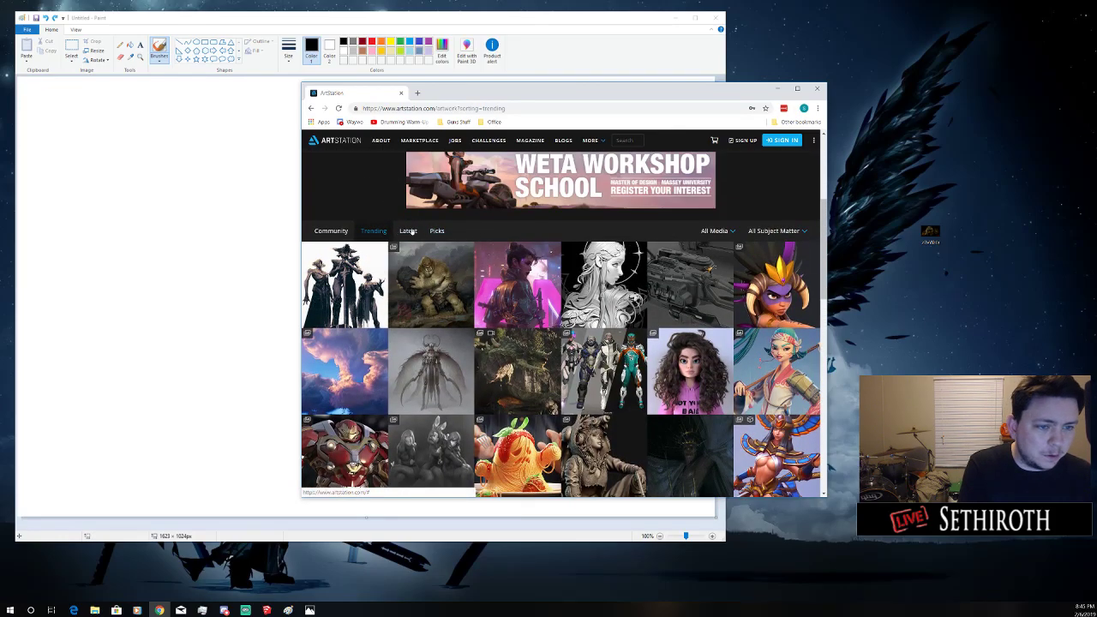
{"action": "scroll", "coordinate": [448, 233], "scroll_direction": "down", "scroll_amount": 10}
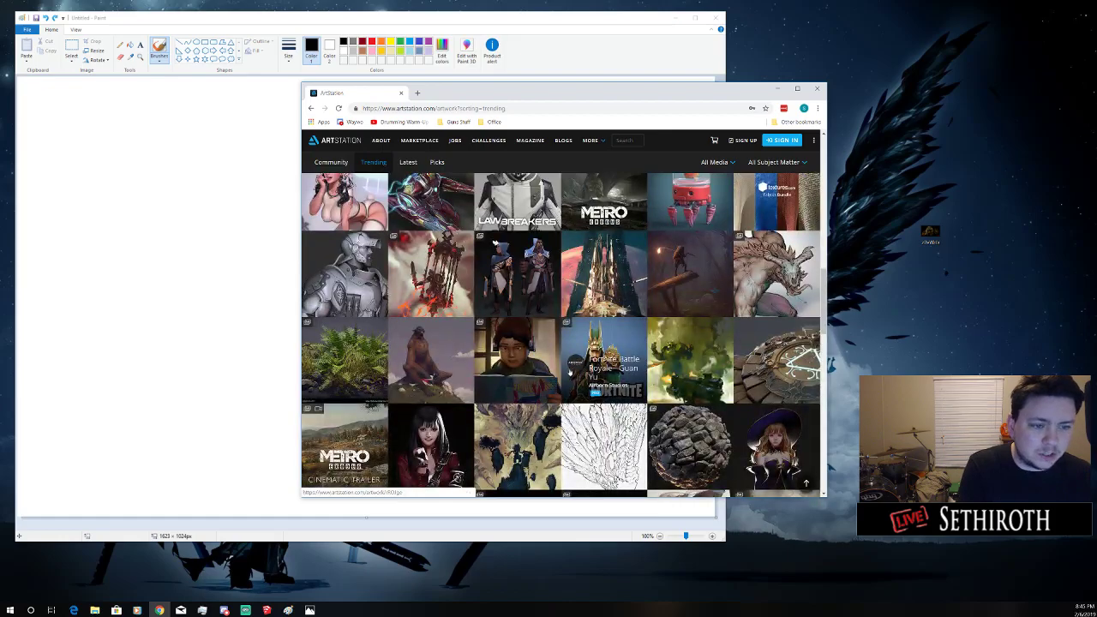
{"action": "scroll", "coordinate": [570, 371], "scroll_direction": "down", "scroll_amount": 3}
{"action": "scroll", "coordinate": [570, 371], "scroll_direction": "up", "scroll_amount": 4}
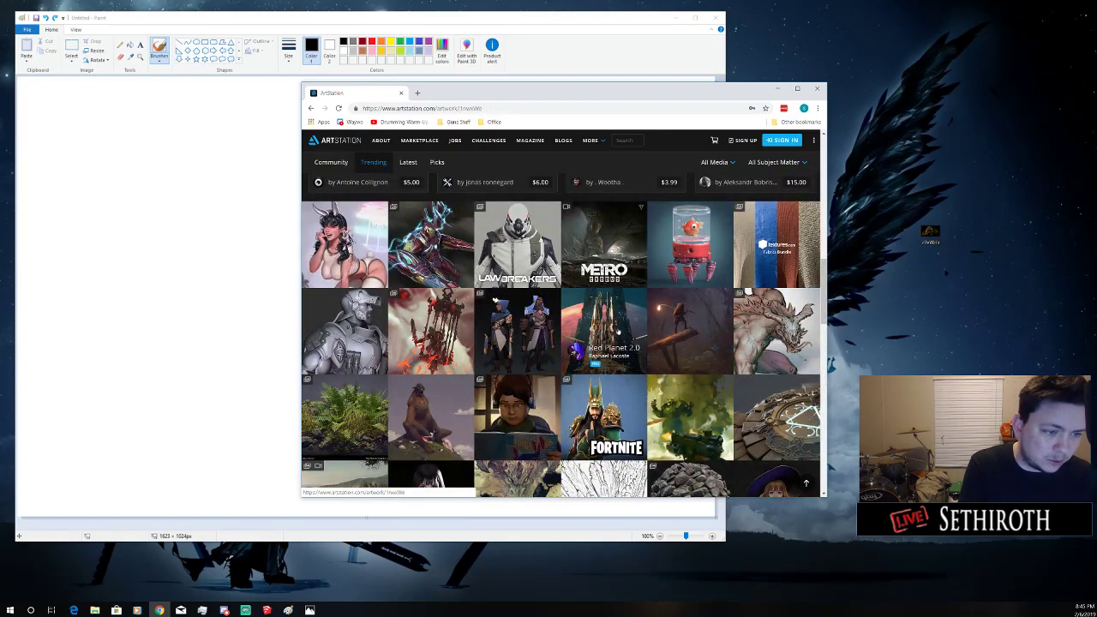
{"action": "left_click", "coordinate": [391, 337]}
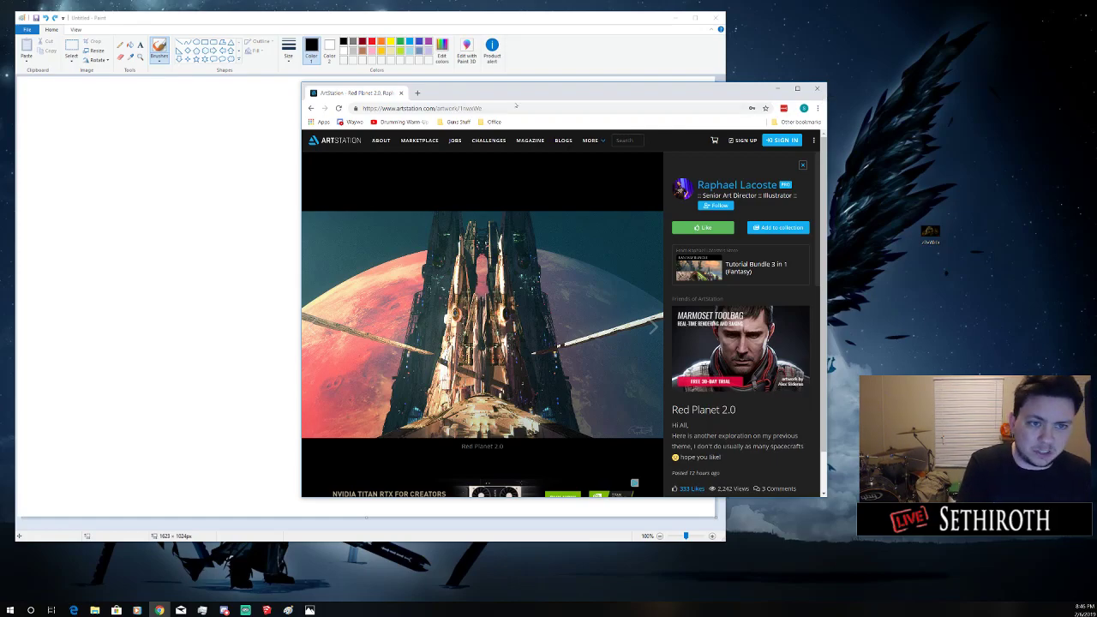
{"action": "mouse_move", "coordinate": [625, 97]}
{"action": "left_mouse_down"}
{"action": "mouse_move", "coordinate": [2, 177]}
{"action": "mouse_move", "coordinate": [0, 262]}
{"action": "left_mouse_up"}
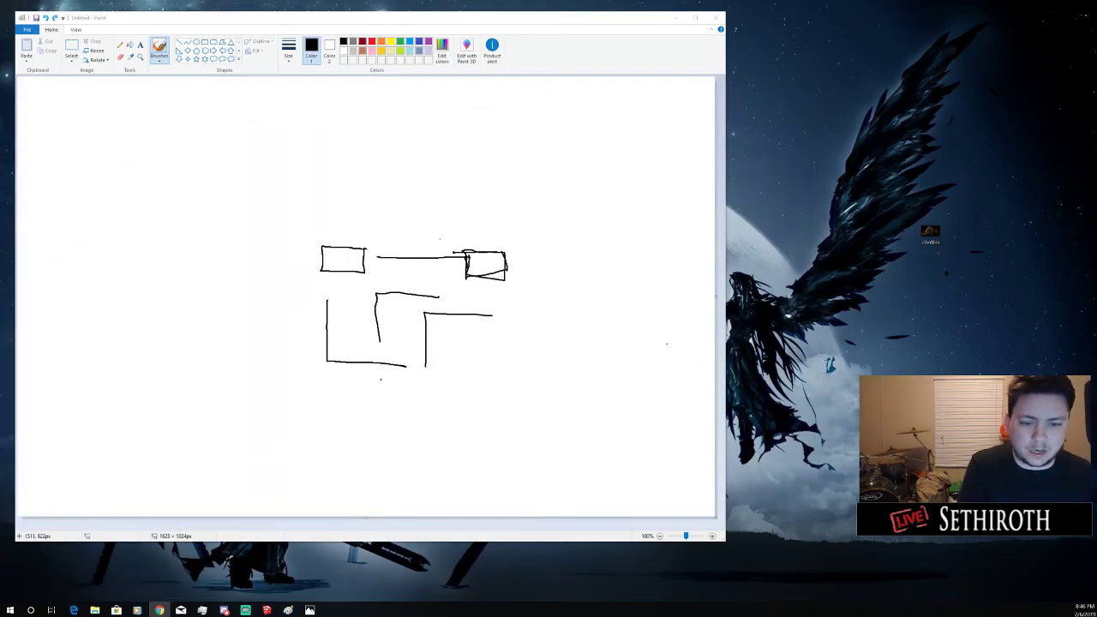
Try turning the layout's single lines into double-walled corridors that connect the two small rectangular rooms
{"action": "left_click", "coordinate": [478, 400]}
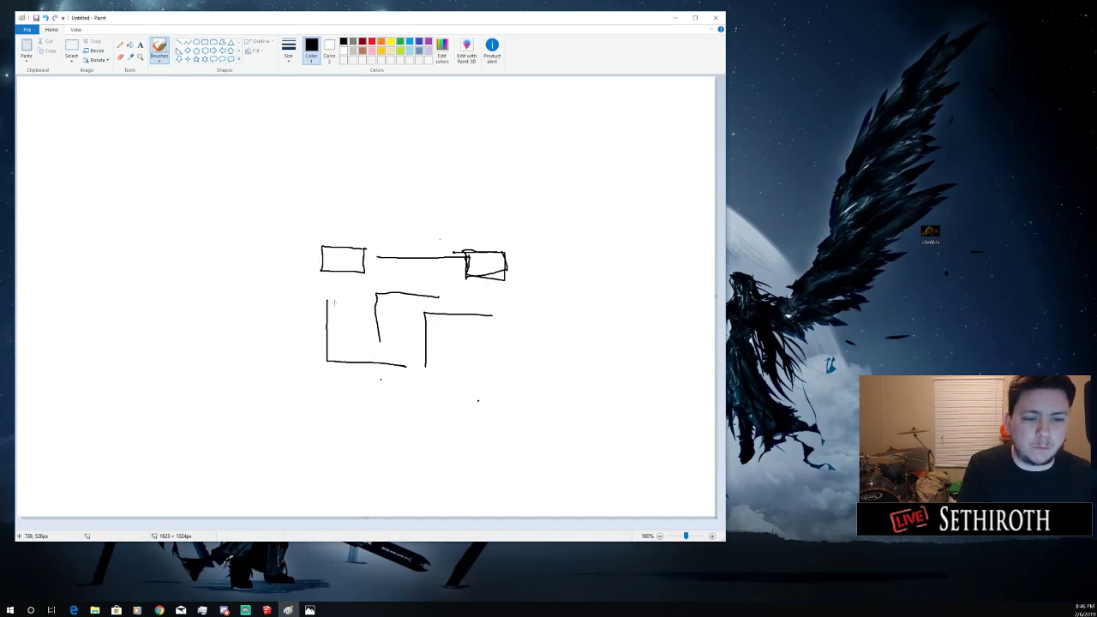
{"action": "mouse_move", "coordinate": [335, 302]}
{"action": "left_mouse_down"}
{"action": "mouse_move", "coordinate": [337, 351]}
{"action": "mouse_move", "coordinate": [445, 360]}
{"action": "mouse_move", "coordinate": [407, 369]}
{"action": "mouse_move", "coordinate": [458, 367]}
{"action": "mouse_move", "coordinate": [460, 305]}
{"action": "left_mouse_up"}
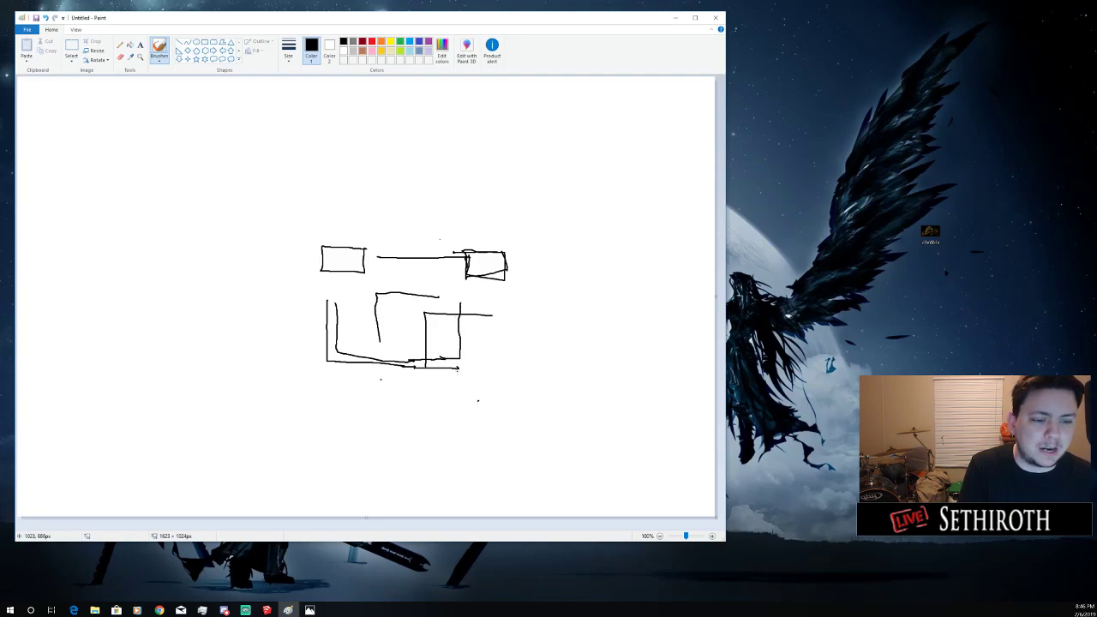
{"action": "mouse_move", "coordinate": [459, 365]}
{"action": "left_mouse_down"}
{"action": "mouse_move", "coordinate": [474, 369]}
{"action": "mouse_move", "coordinate": [480, 283]}
{"action": "mouse_move", "coordinate": [461, 307]}
{"action": "left_mouse_up"}
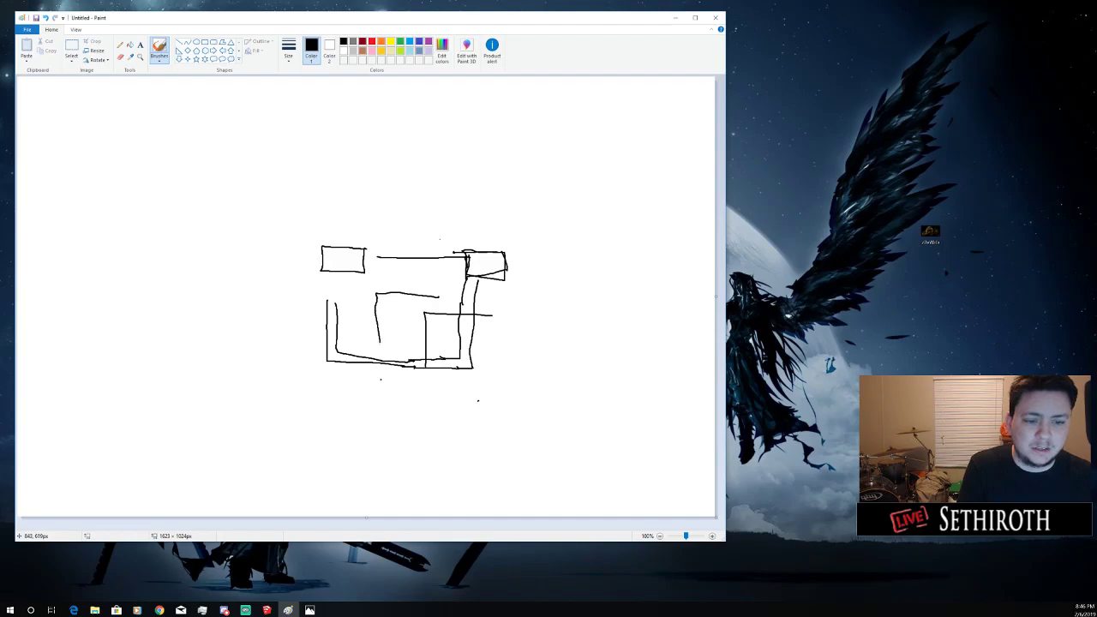
{"action": "left_click_drag", "start_coordinate": [379, 343], "coordinate": [378, 352]}
{"action": "mouse_move", "coordinate": [354, 274]}
{"action": "left_mouse_down"}
{"action": "mouse_move", "coordinate": [351, 309]}
{"action": "mouse_move", "coordinate": [382, 352]}
{"action": "mouse_move", "coordinate": [373, 342]}
{"action": "left_mouse_up"}
{"action": "mouse_move", "coordinate": [331, 268]}
{"action": "left_mouse_down"}
{"action": "mouse_move", "coordinate": [331, 343]}
{"action": "mouse_move", "coordinate": [360, 353]}
{"action": "left_mouse_up"}
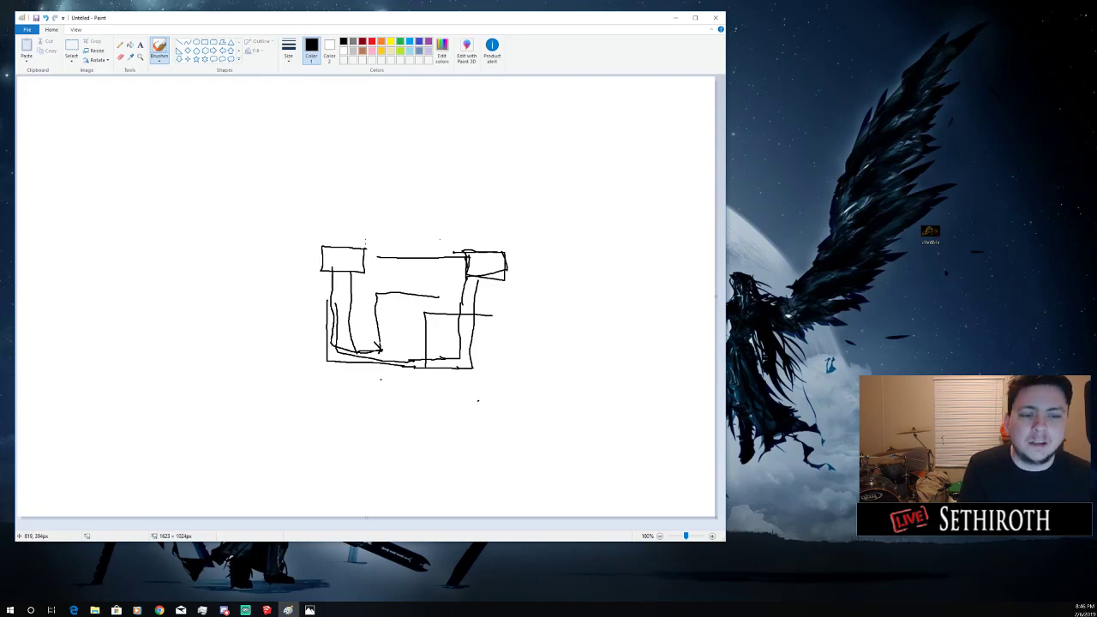
{"action": "left_click_drag", "start_coordinate": [468, 262], "coordinate": [374, 263]}
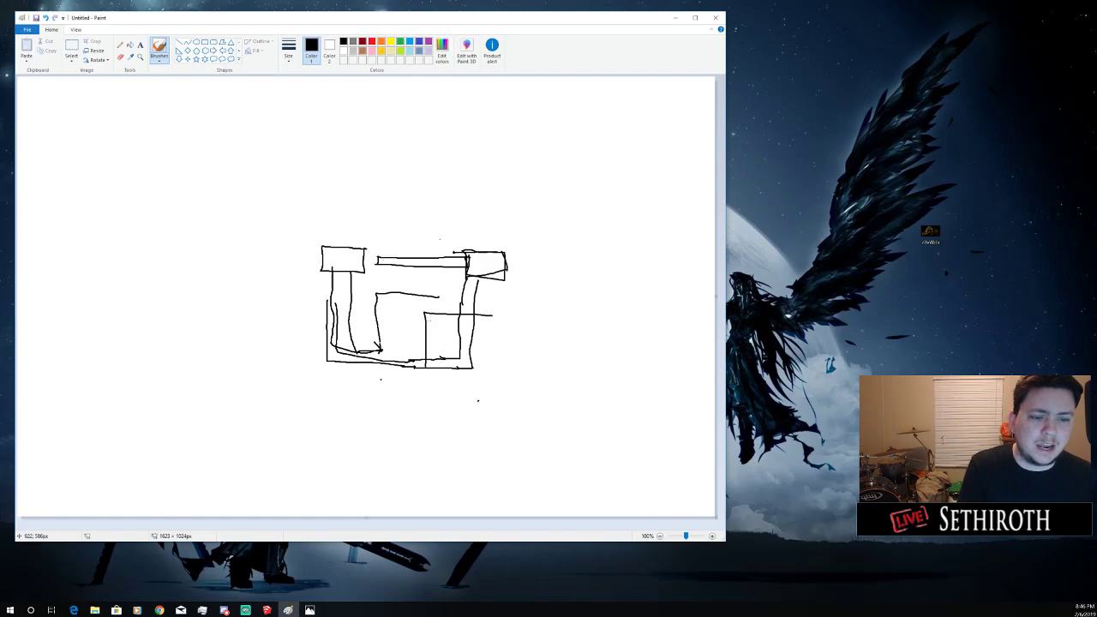
Undo all strokes on the canvas, including the original layout lines, until it is blank
{"action": "key", "text": "ctrl+z"}
{"action": "key", "text": "ctrl+z"}
{"action": "key", "text": "ctrl+z"}
{"action": "key", "text": "ctrl+z"}
{"action": "key", "text": "ctrl+z"}
{"action": "key", "text": "ctrl+z"}
{"action": "key", "text": "ctrl+z"}
{"action": "key", "text": "ctrl+z"}
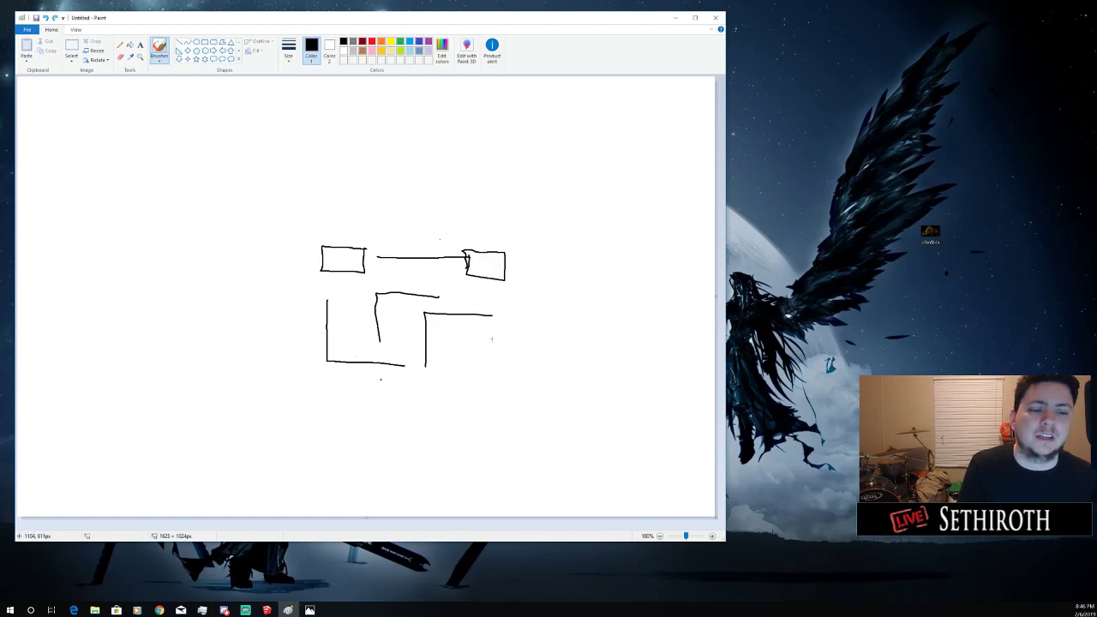
{"action": "key", "text": "ctrl+z"}
{"action": "key", "text": "ctrl+z"}
{"action": "key", "text": "ctrl+z"}
{"action": "key", "text": "ctrl+z"}
{"action": "key", "text": "ctrl+z"}
{"action": "key", "text": "ctrl+z"}
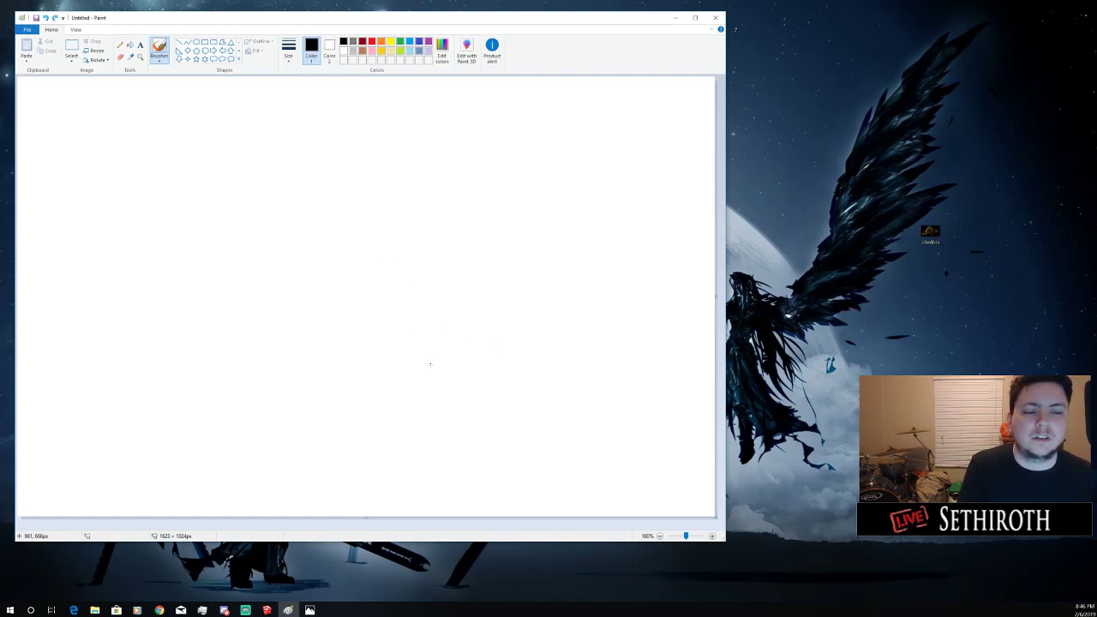
Sketch a new layout with a square room, corridor to a smaller room, U-shaped passage and separate corner line, linked by arrows and a dashed path
{"action": "mouse_move", "coordinate": [430, 365]}
{"action": "left_mouse_down"}
{"action": "mouse_move", "coordinate": [433, 299]}
{"action": "mouse_move", "coordinate": [508, 295]}
{"action": "left_mouse_up"}
{"action": "mouse_move", "coordinate": [455, 221]}
{"action": "left_mouse_down"}
{"action": "mouse_move", "coordinate": [457, 251]}
{"action": "mouse_move", "coordinate": [492, 254]}
{"action": "mouse_move", "coordinate": [477, 211]}
{"action": "mouse_move", "coordinate": [457, 221]}
{"action": "mouse_move", "coordinate": [457, 244]}
{"action": "mouse_move", "coordinate": [353, 238]}
{"action": "mouse_move", "coordinate": [385, 223]}
{"action": "mouse_move", "coordinate": [454, 223]}
{"action": "left_mouse_up"}
{"action": "mouse_move", "coordinate": [346, 199]}
{"action": "left_mouse_down"}
{"action": "mouse_move", "coordinate": [348, 268]}
{"action": "mouse_move", "coordinate": [297, 264]}
{"action": "mouse_move", "coordinate": [297, 204]}
{"action": "mouse_move", "coordinate": [374, 202]}
{"action": "left_mouse_up"}
{"action": "mouse_move", "coordinate": [324, 266]}
{"action": "left_mouse_down"}
{"action": "mouse_move", "coordinate": [313, 362]}
{"action": "mouse_move", "coordinate": [378, 363]}
{"action": "mouse_move", "coordinate": [369, 296]}
{"action": "mouse_move", "coordinate": [395, 299]}
{"action": "mouse_move", "coordinate": [400, 376]}
{"action": "mouse_move", "coordinate": [302, 376]}
{"action": "mouse_move", "coordinate": [310, 267]}
{"action": "mouse_move", "coordinate": [294, 405]}
{"action": "mouse_move", "coordinate": [396, 402]}
{"action": "mouse_move", "coordinate": [396, 380]}
{"action": "mouse_move", "coordinate": [300, 383]}
{"action": "mouse_move", "coordinate": [300, 264]}
{"action": "left_mouse_up"}
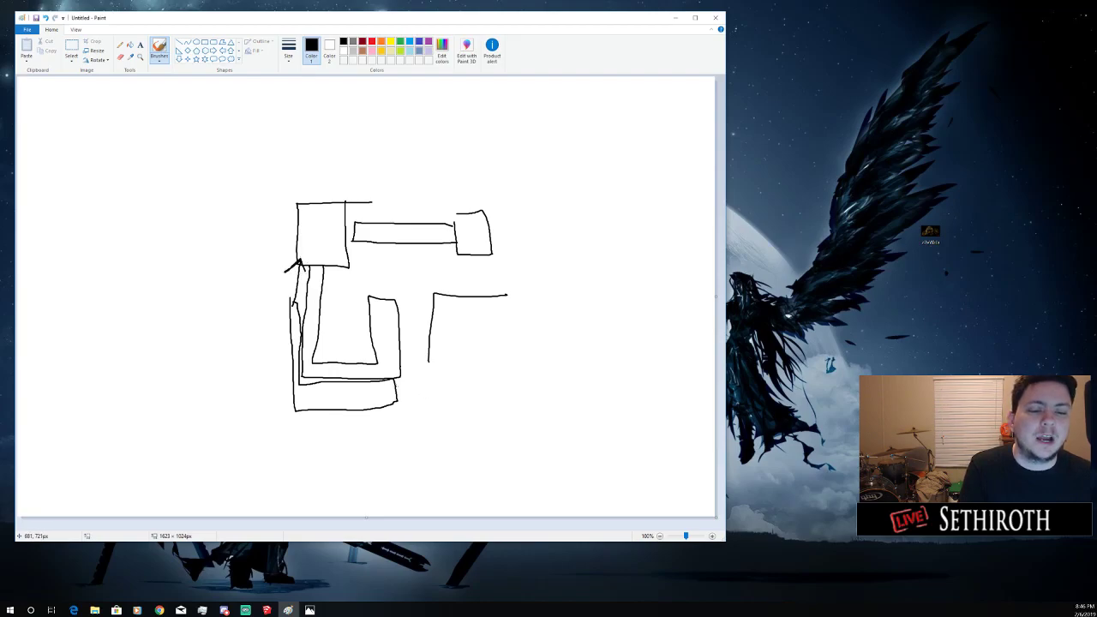
{"action": "mouse_move", "coordinate": [395, 387]}
{"action": "left_mouse_down"}
{"action": "mouse_move", "coordinate": [418, 387]}
{"action": "mouse_move", "coordinate": [425, 364]}
{"action": "mouse_move", "coordinate": [436, 382]}
{"action": "left_mouse_up"}
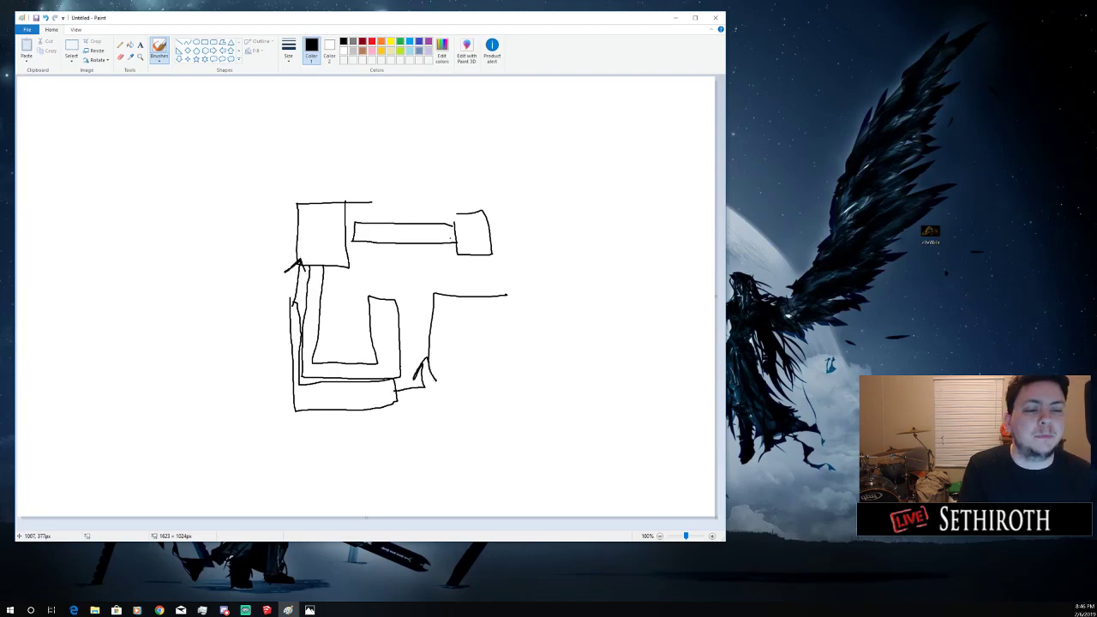
{"action": "left_click_drag", "start_coordinate": [477, 274], "coordinate": [478, 308]}
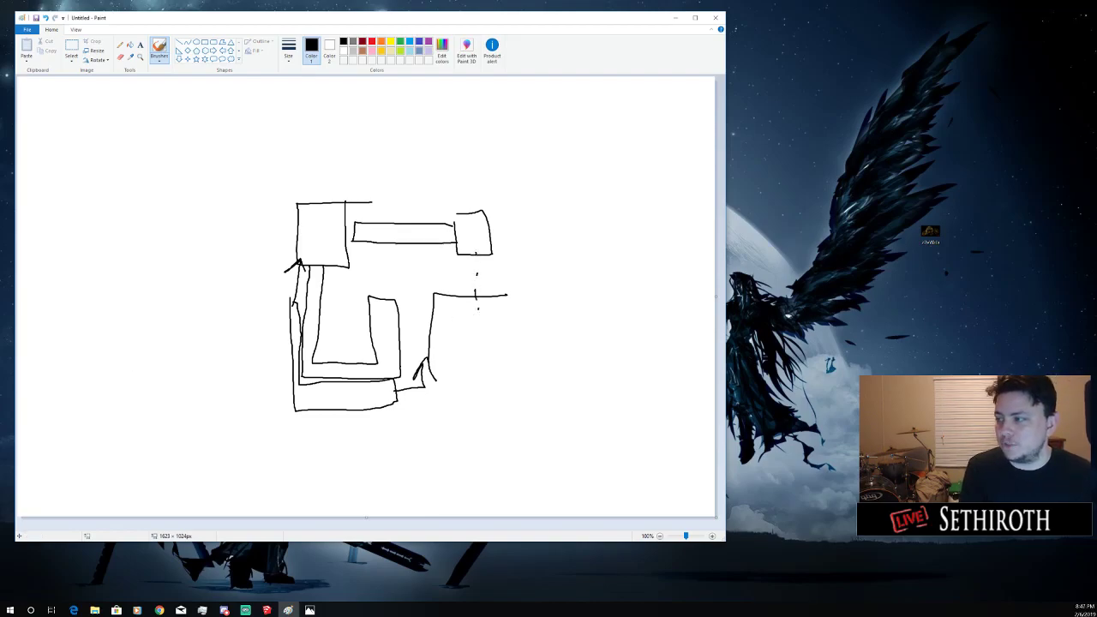
Delete the PNG picture file from the desktop, moving it to the Recycle Bin
{"action": "key", "text": "alt+Tab"}
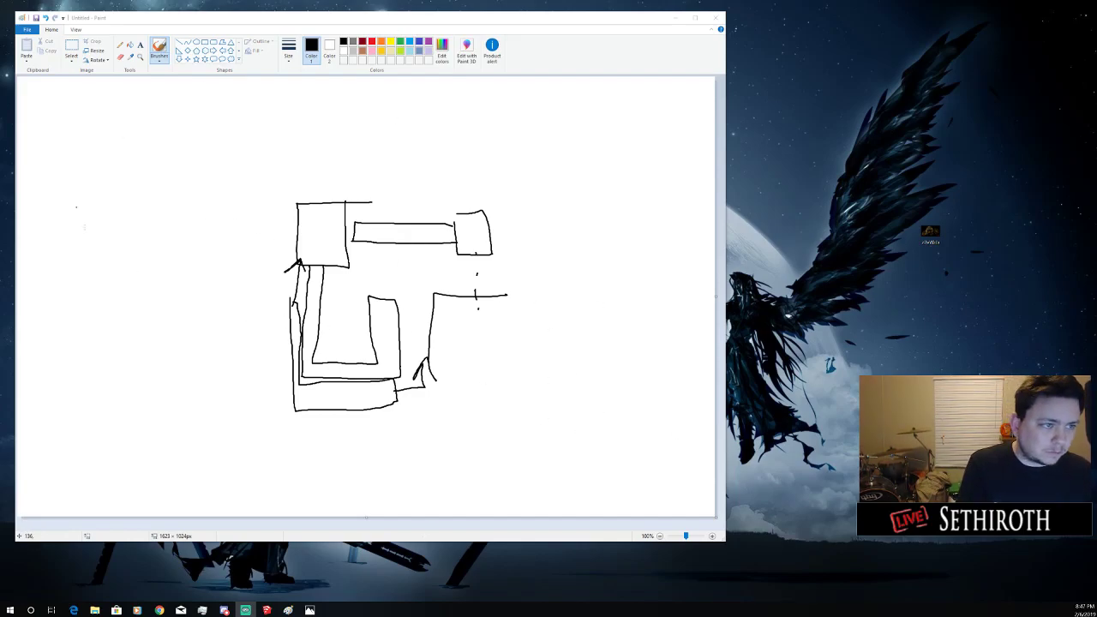
{"action": "left_click", "coordinate": [930, 231]}
{"action": "key", "text": "Delete"}
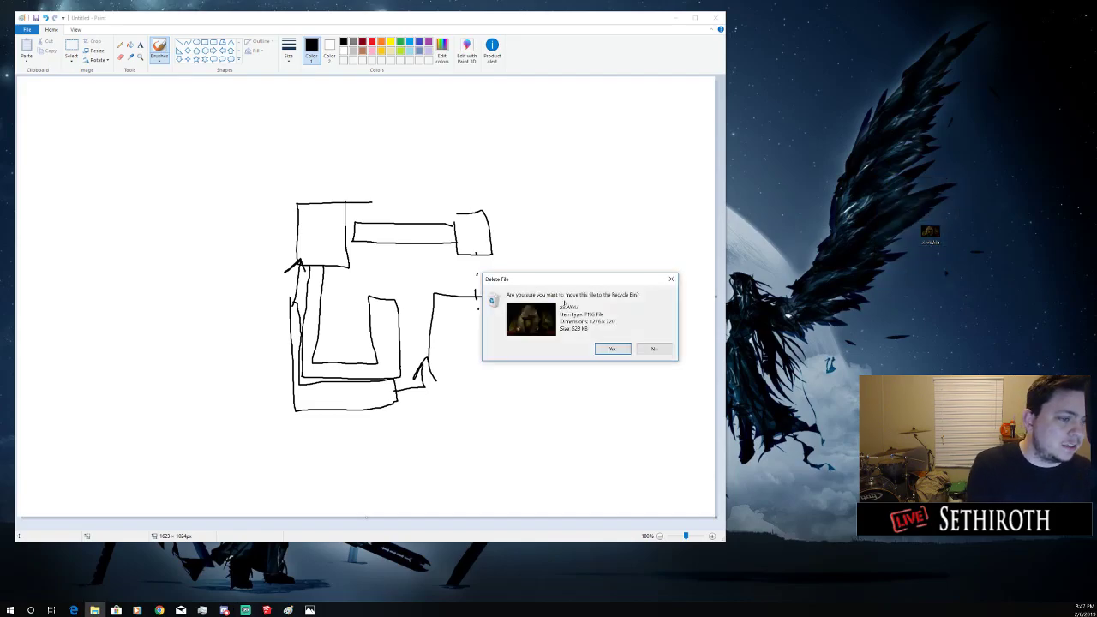
{"action": "left_click", "coordinate": [613, 349]}
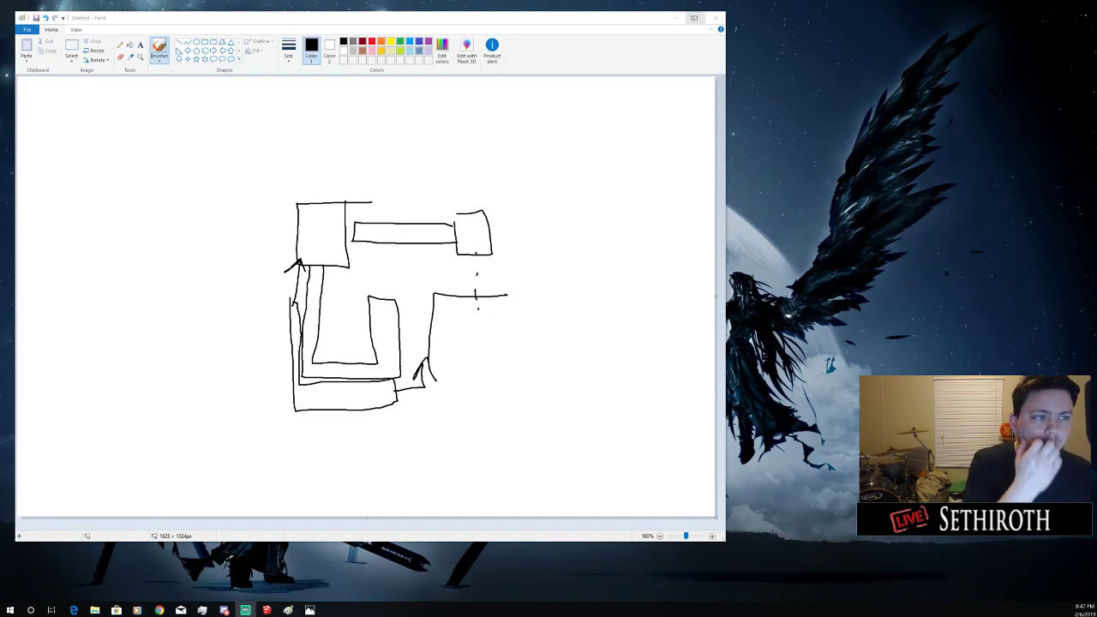
Move the sketch window toward the middle of the desktop, check the waterfall castle painting in Photos, and return to the sketch
{"action": "mouse_move", "coordinate": [656, 18]}
{"action": "left_mouse_down"}
{"action": "mouse_move", "coordinate": [870, 49]}
{"action": "mouse_move", "coordinate": [856, 41]}
{"action": "left_mouse_up"}
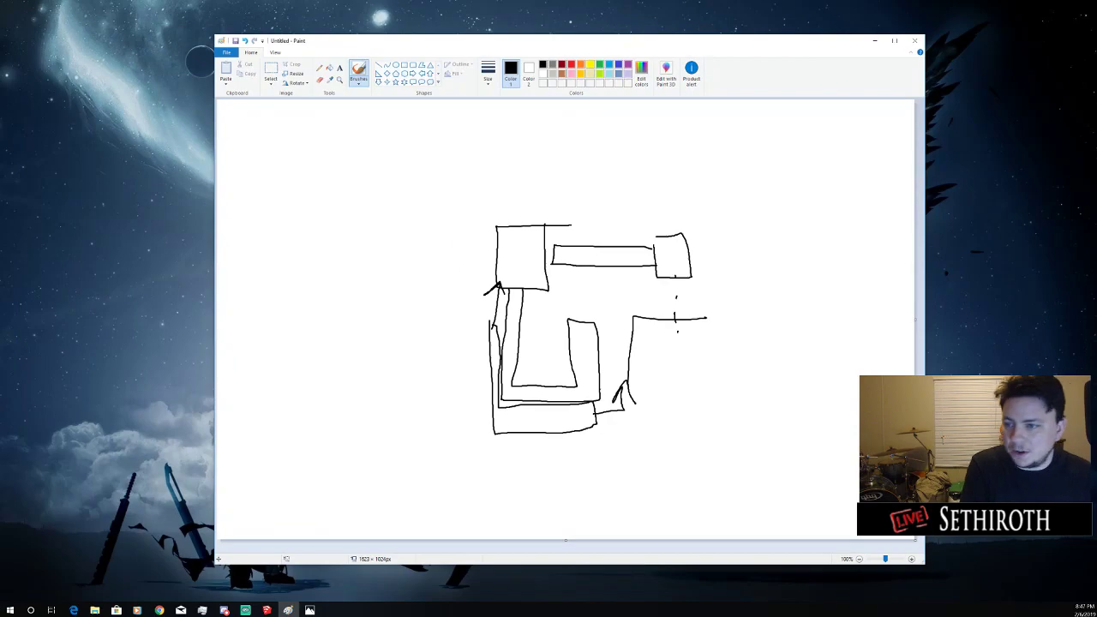
{"action": "key", "text": "alt+Tab"}
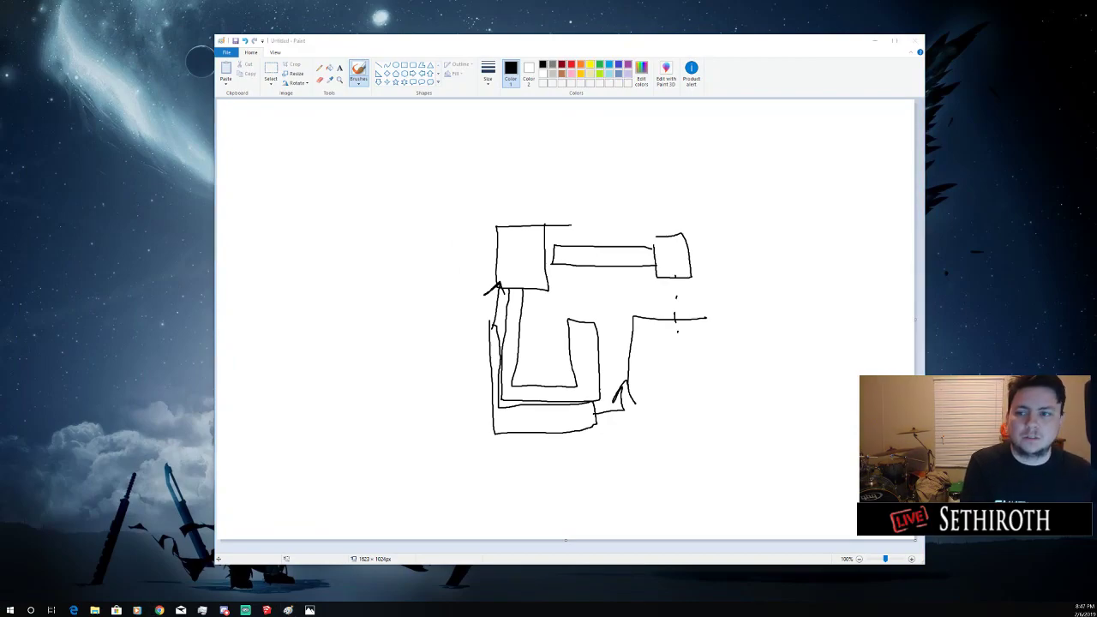
{"action": "left_click", "coordinate": [309, 610]}
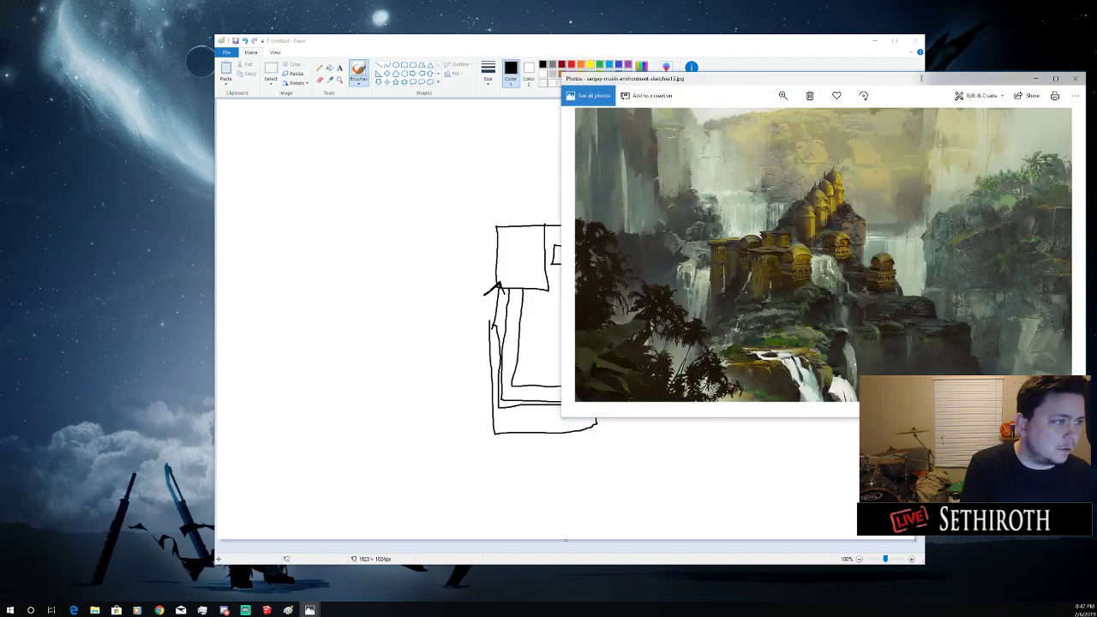
{"action": "left_click", "coordinate": [1075, 78]}
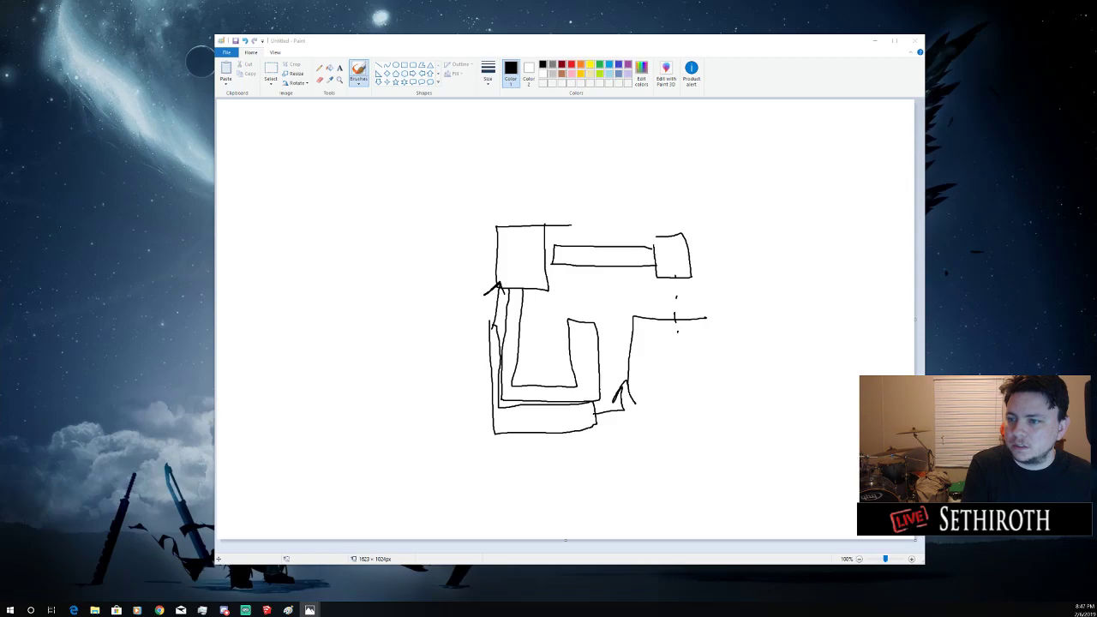
{"action": "left_click", "coordinate": [310, 609]}
{"action": "key", "text": "alt+Tab"}
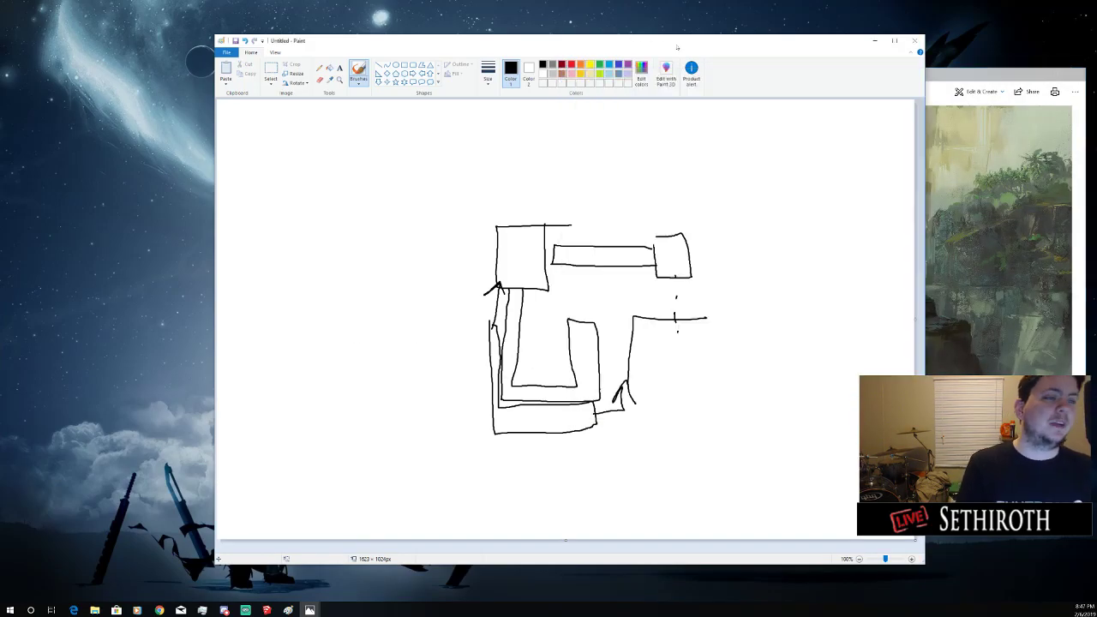
{"action": "key", "text": "alt+Tab"}
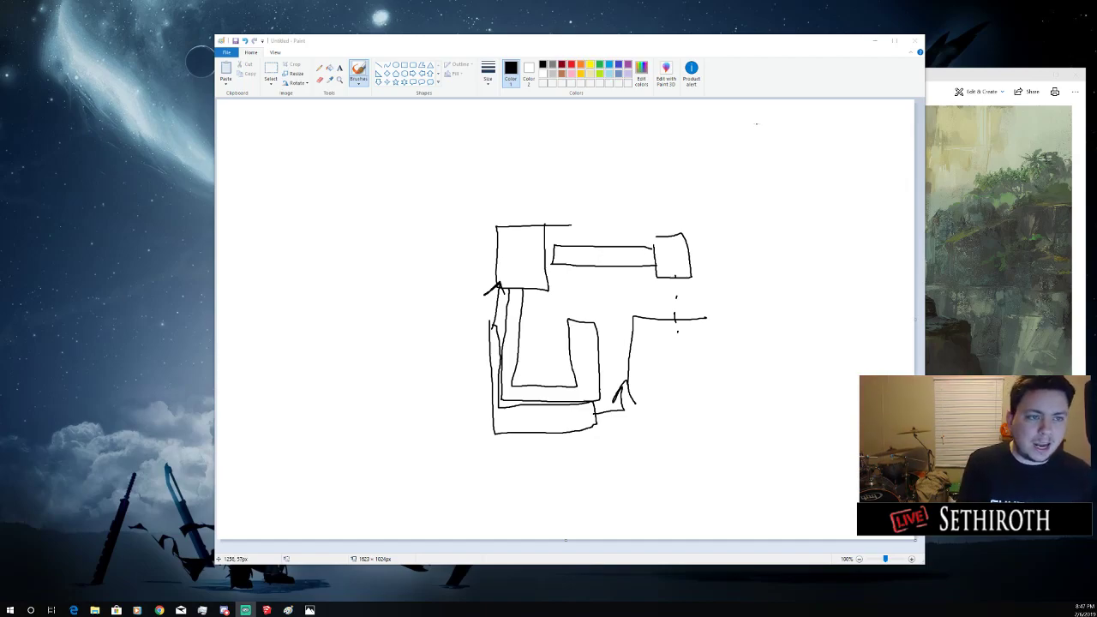
{"action": "key", "text": "alt+Tab"}
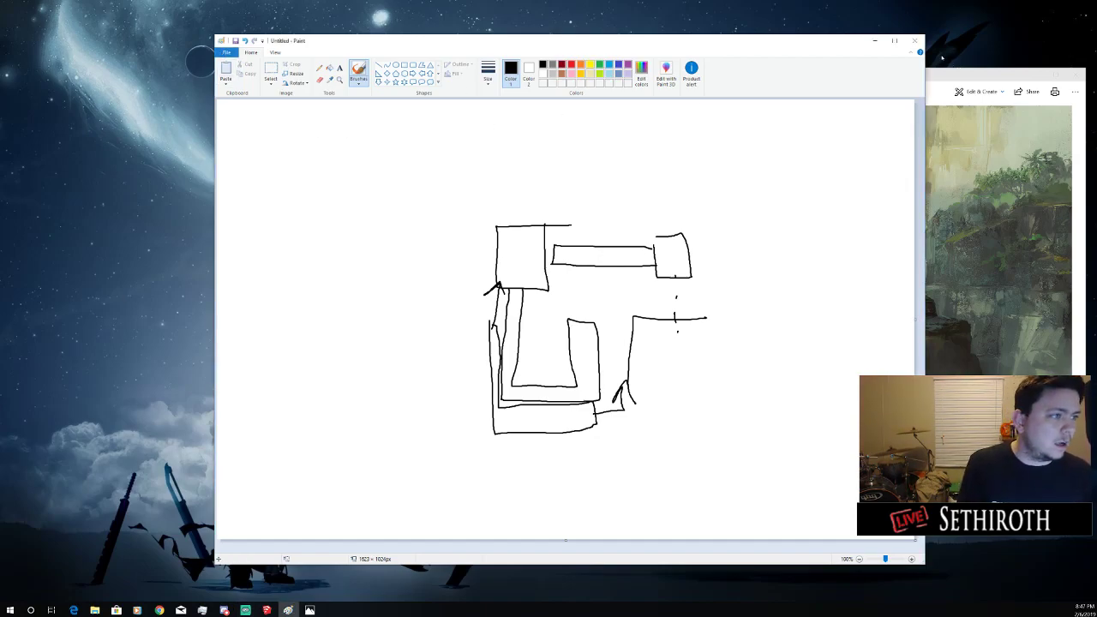
Maximize the sketch window and close it without saving the drawing
{"action": "left_click", "coordinate": [894, 40]}
{"action": "left_click", "coordinate": [1085, 5]}
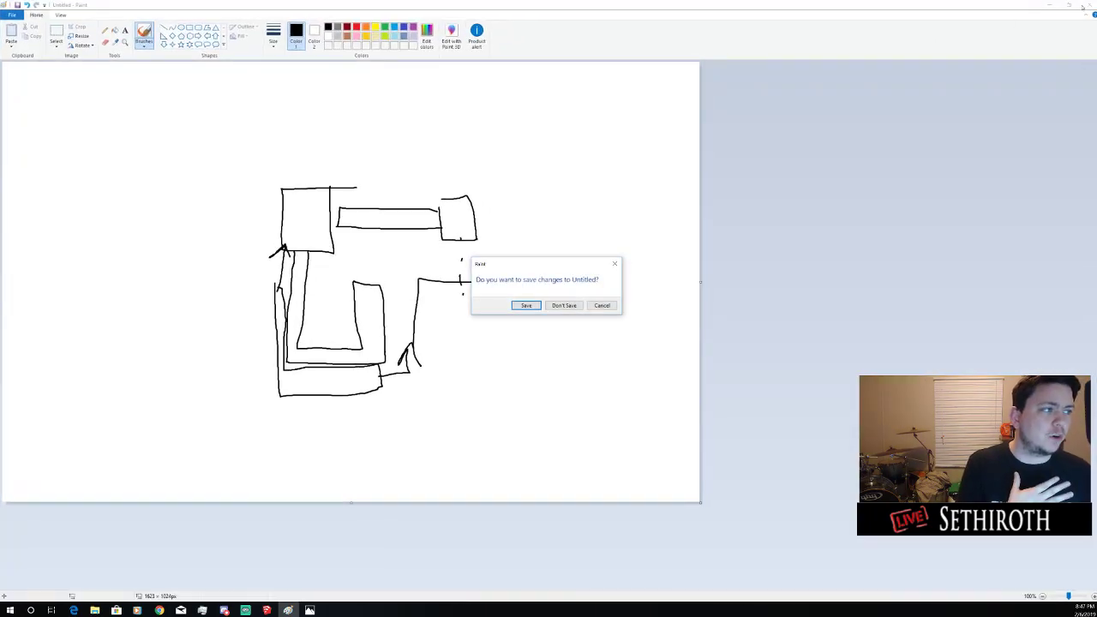
{"action": "left_click", "coordinate": [564, 305]}
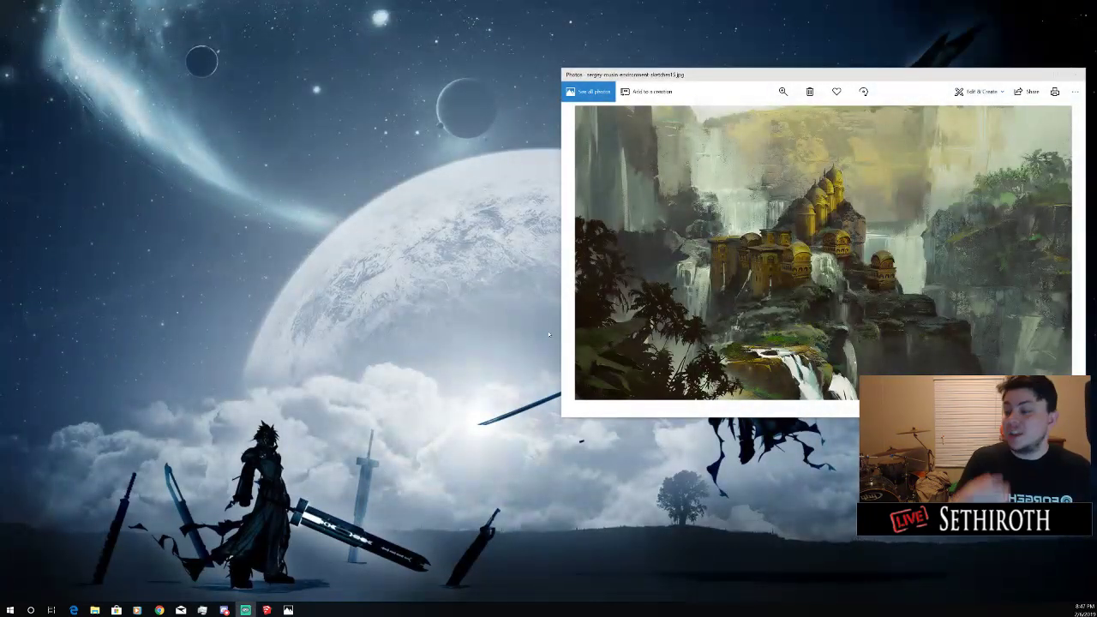
Open the waterfall castle painting in Paint and extend its canvas to 2358 × 1111 px
{"action": "left_click", "coordinate": [1077, 75]}
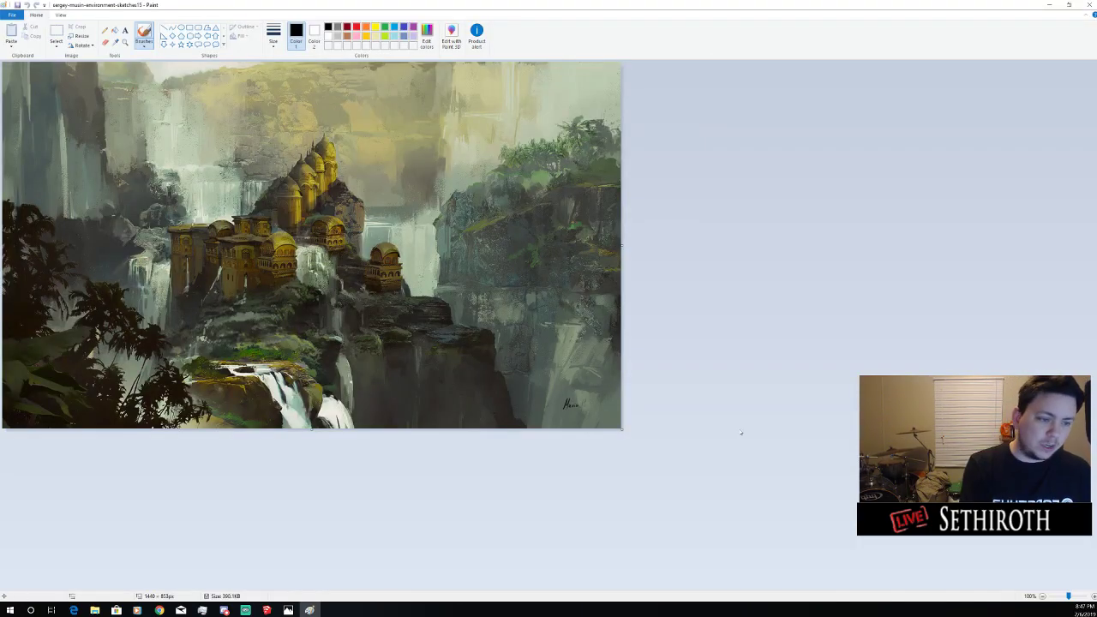
{"action": "left_click_drag", "start_coordinate": [623, 431], "coordinate": [1017, 540]}
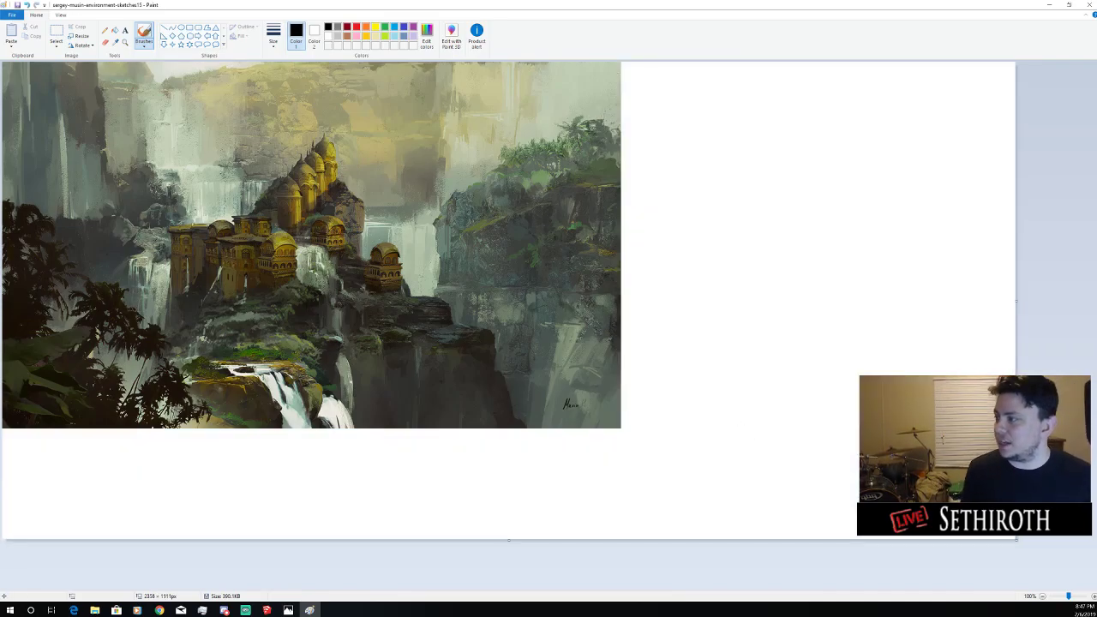
{"action": "key", "text": "alt+Tab"}
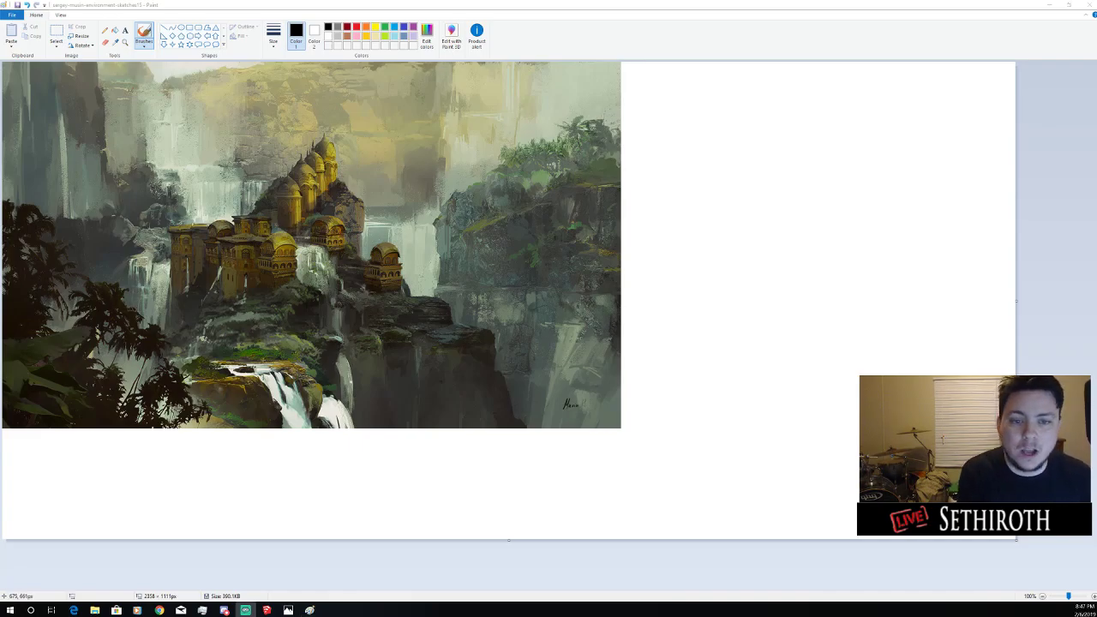
Draw black strokes over the castle's central buildings and an arc with arrows beneath them, and undo the most recent strokes
{"action": "mouse_move", "coordinate": [311, 282]}
{"action": "left_mouse_down"}
{"action": "mouse_move", "coordinate": [284, 250]}
{"action": "mouse_move", "coordinate": [259, 244]}
{"action": "mouse_move", "coordinate": [320, 270]}
{"action": "left_mouse_up"}
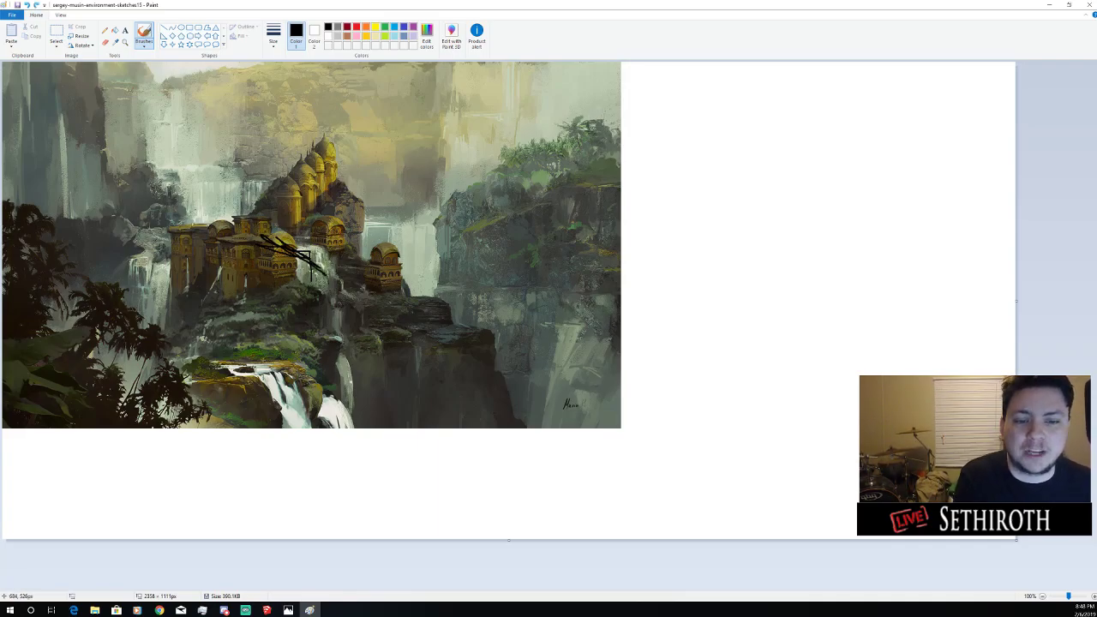
{"action": "mouse_move", "coordinate": [295, 289]}
{"action": "left_mouse_down"}
{"action": "mouse_move", "coordinate": [224, 297]}
{"action": "mouse_move", "coordinate": [289, 292]}
{"action": "left_mouse_up"}
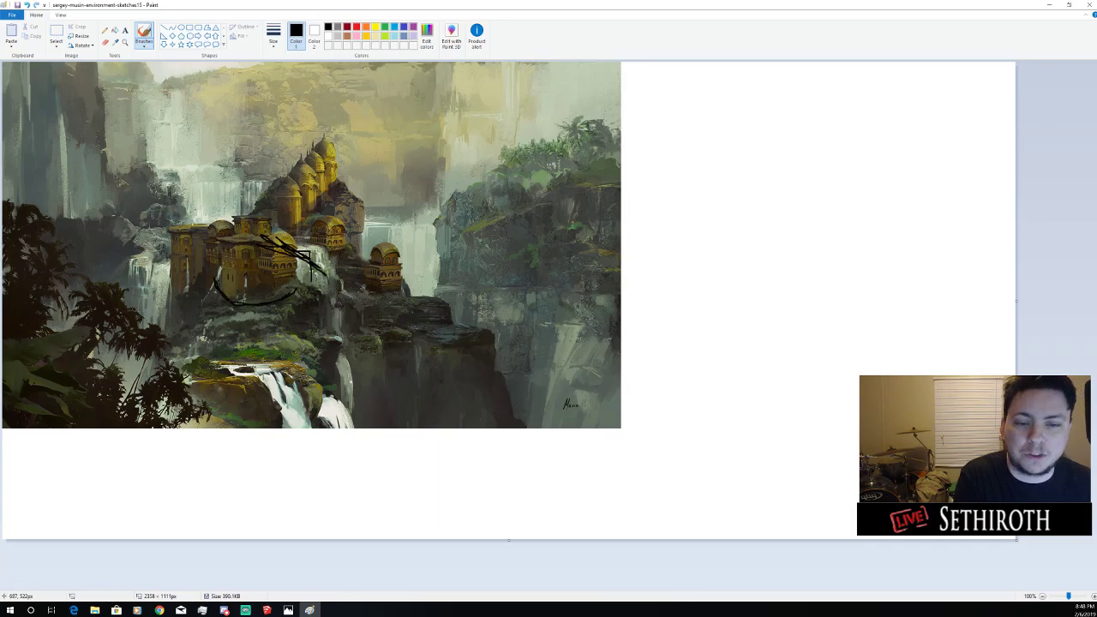
{"action": "mouse_move", "coordinate": [228, 263]}
{"action": "left_mouse_down"}
{"action": "mouse_move", "coordinate": [254, 269]}
{"action": "mouse_move", "coordinate": [272, 294]}
{"action": "mouse_move", "coordinate": [258, 295]}
{"action": "left_mouse_up"}
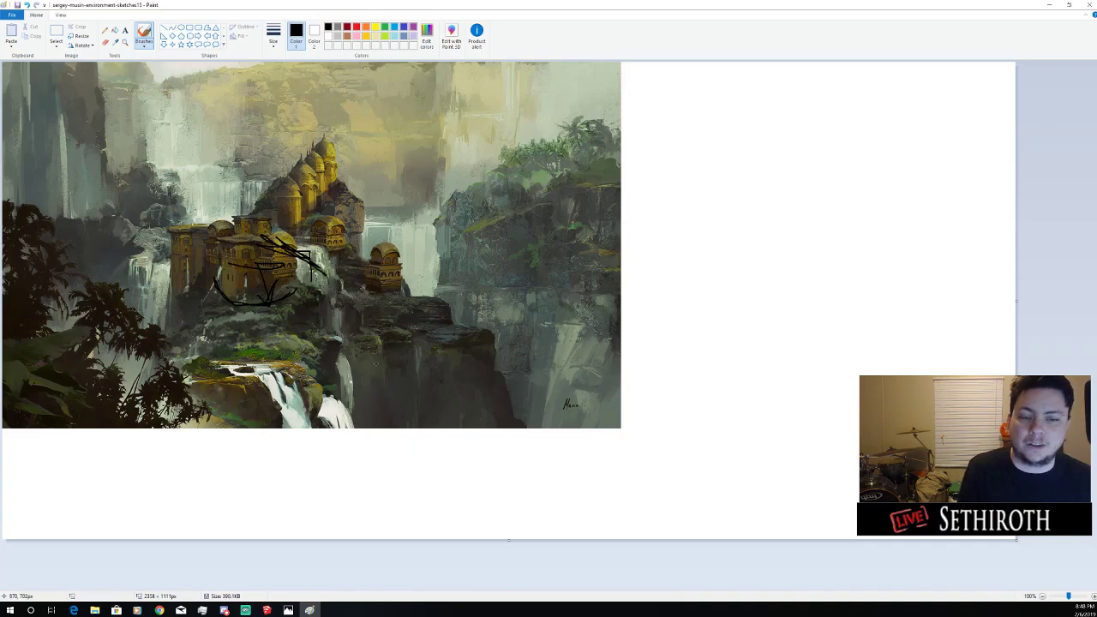
{"action": "key", "text": "ctrl+z"}
{"action": "key", "text": "ctrl+z"}
{"action": "key", "text": "ctrl+z"}
{"action": "key", "text": "ctrl+z"}
{"action": "key", "text": "ctrl+z"}
{"action": "key", "text": "ctrl+z"}
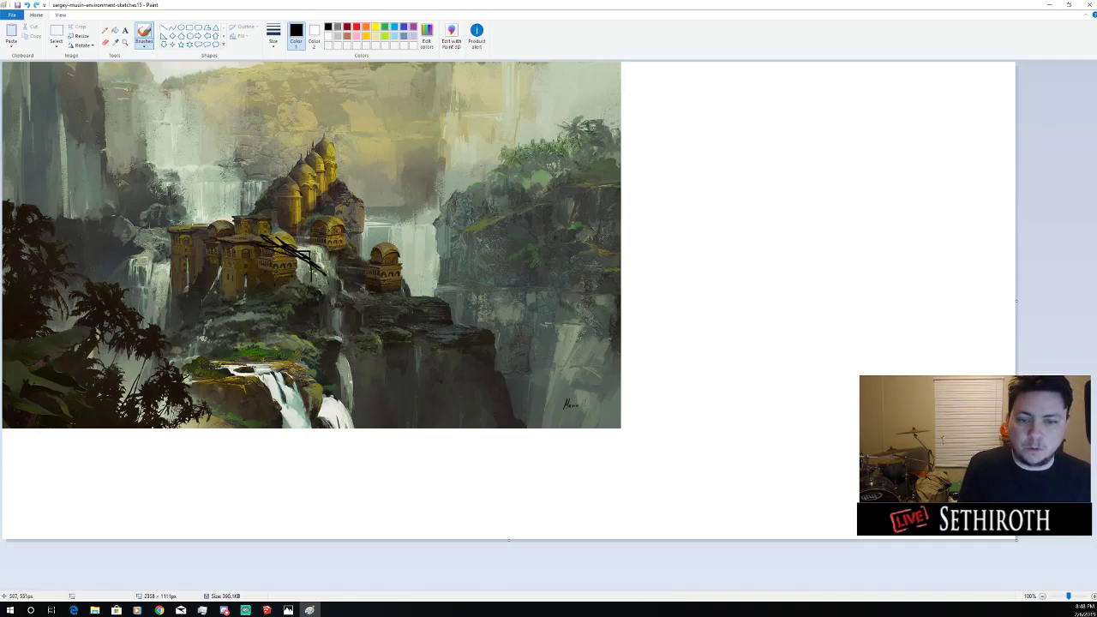
Undo the remaining black strokes over the castle's central buildings
{"action": "key", "text": "ctrl+z"}
{"action": "key", "text": "ctrl+z"}
{"action": "key", "text": "ctrl+z"}
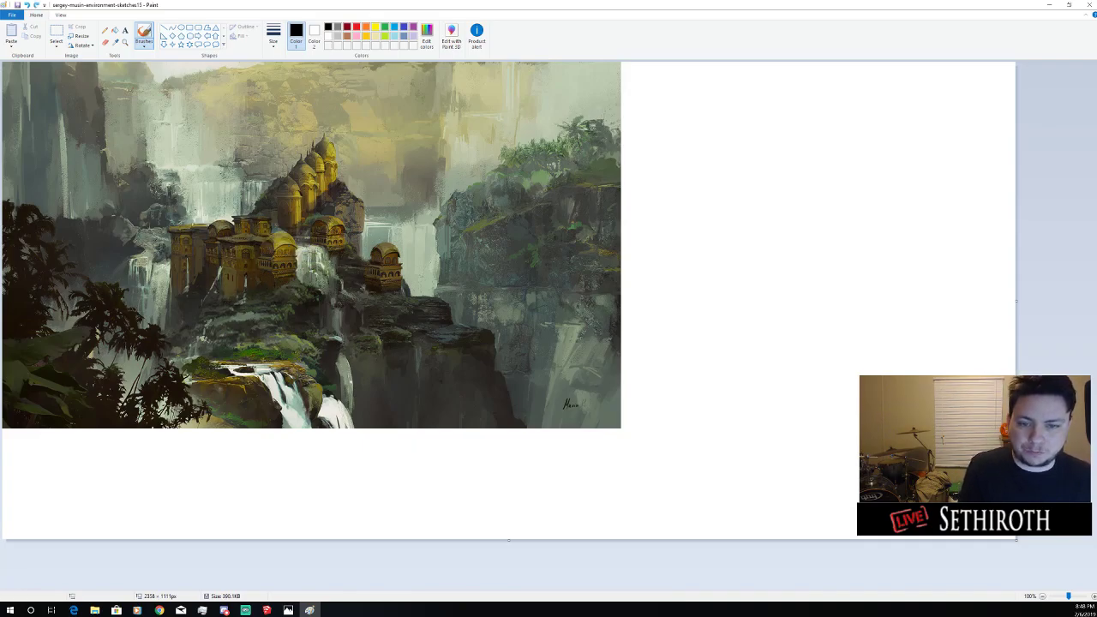
Outline the castle's central buildings in black with roof lines, a waterfall edge and a curve around the rocks below, and undo all these strokes
{"action": "mouse_move", "coordinate": [223, 243]}
{"action": "left_mouse_down"}
{"action": "mouse_move", "coordinate": [222, 295]}
{"action": "mouse_move", "coordinate": [252, 292]}
{"action": "mouse_move", "coordinate": [258, 245]}
{"action": "mouse_move", "coordinate": [221, 243]}
{"action": "mouse_move", "coordinate": [261, 295]}
{"action": "mouse_move", "coordinate": [297, 242]}
{"action": "mouse_move", "coordinate": [246, 241]}
{"action": "left_mouse_up"}
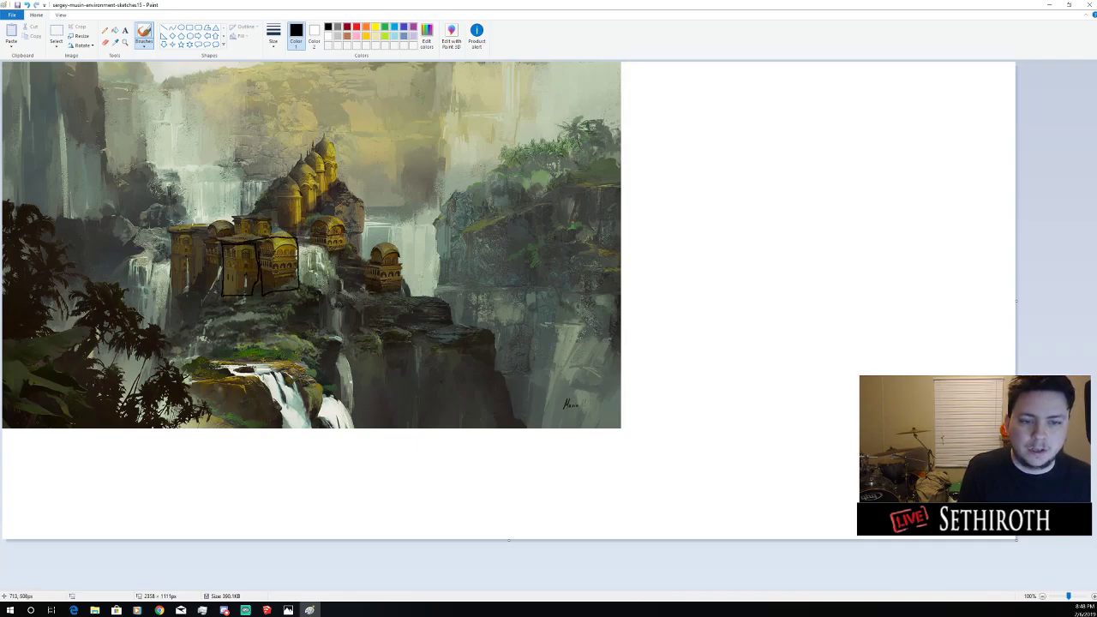
{"action": "mouse_move", "coordinate": [306, 261]}
{"action": "left_mouse_down"}
{"action": "mouse_move", "coordinate": [243, 237]}
{"action": "mouse_move", "coordinate": [324, 241]}
{"action": "mouse_move", "coordinate": [322, 275]}
{"action": "left_mouse_up"}
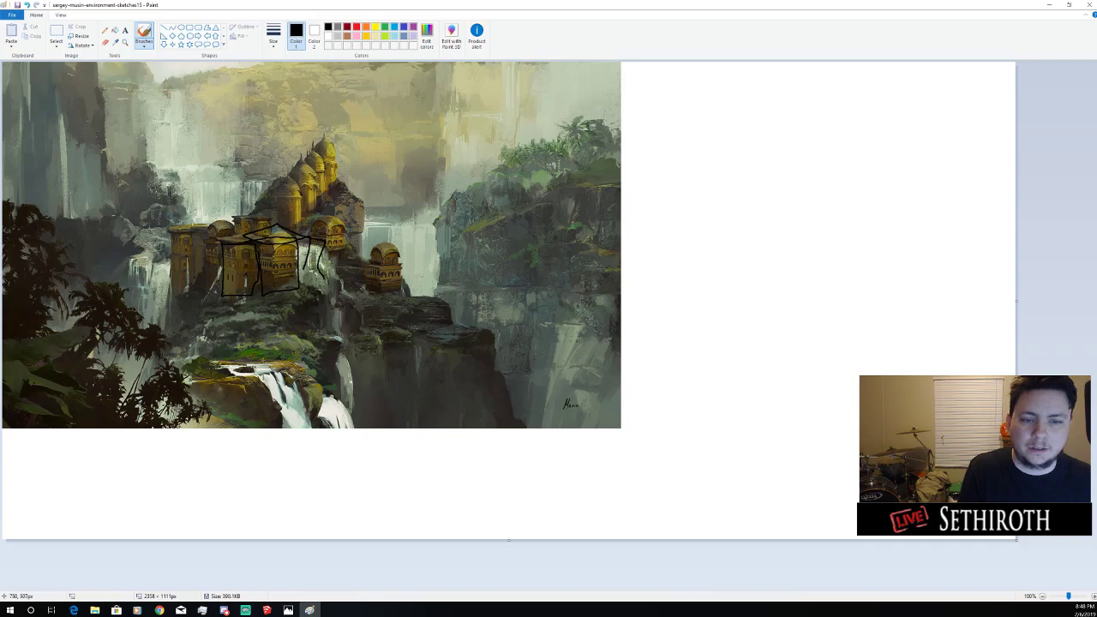
{"action": "mouse_move", "coordinate": [222, 297]}
{"action": "left_mouse_down"}
{"action": "mouse_move", "coordinate": [253, 327]}
{"action": "mouse_move", "coordinate": [326, 285]}
{"action": "left_mouse_up"}
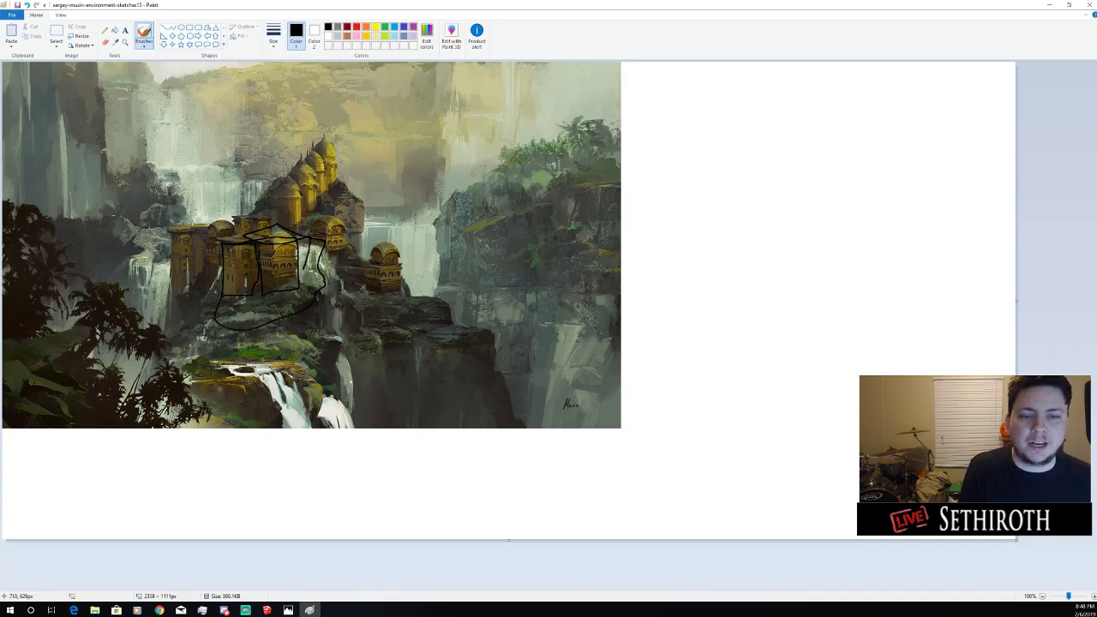
{"action": "key", "text": "ctrl+z"}
{"action": "key", "text": "ctrl+z"}
{"action": "key", "text": "ctrl+z"}
{"action": "key", "text": "ctrl+z"}
{"action": "key", "text": "ctrl+z"}
{"action": "key", "text": "ctrl+z"}
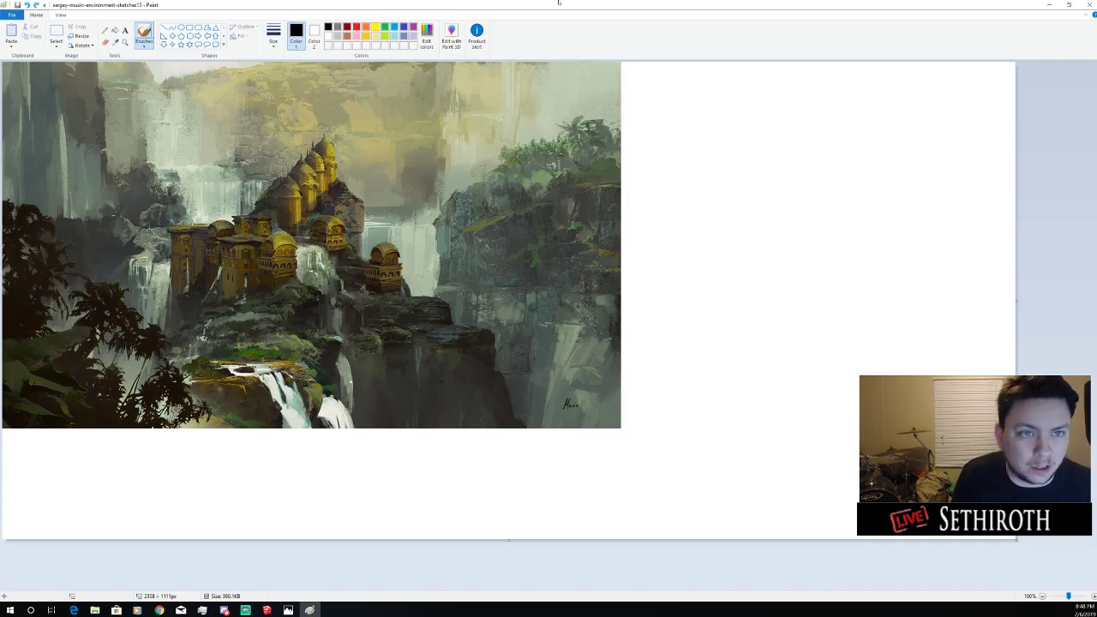
Change the drawing color to purple, mark the domed building's balcony and a route down to the rocks, and undo the route marks
{"action": "left_click", "coordinate": [413, 27]}
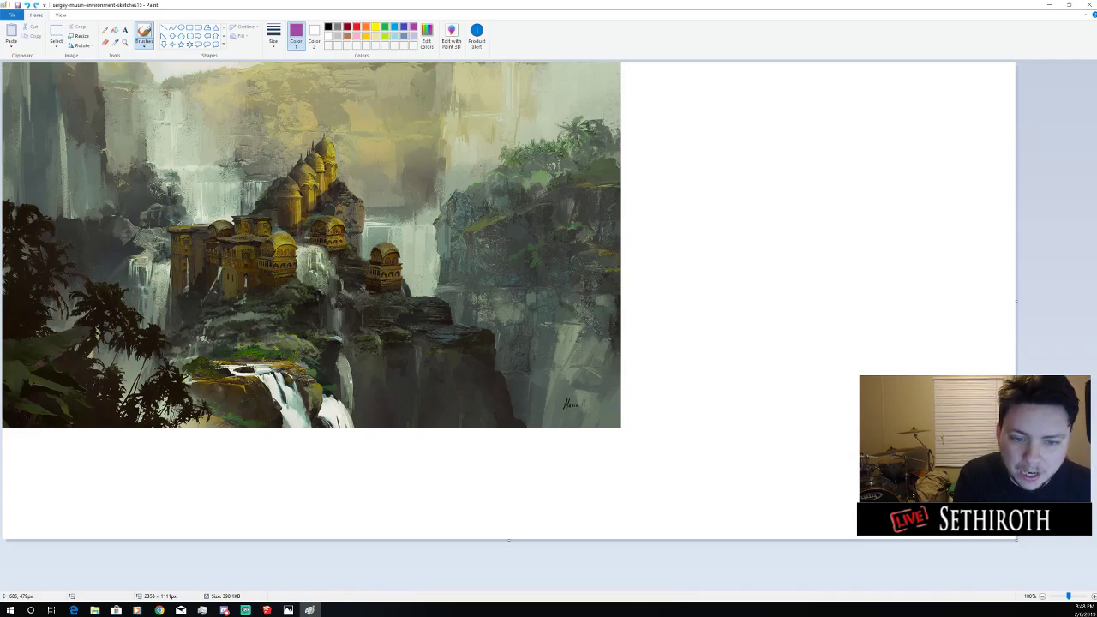
{"action": "mouse_move", "coordinate": [296, 271]}
{"action": "left_mouse_down"}
{"action": "mouse_move", "coordinate": [259, 267]}
{"action": "mouse_move", "coordinate": [289, 269]}
{"action": "left_mouse_up"}
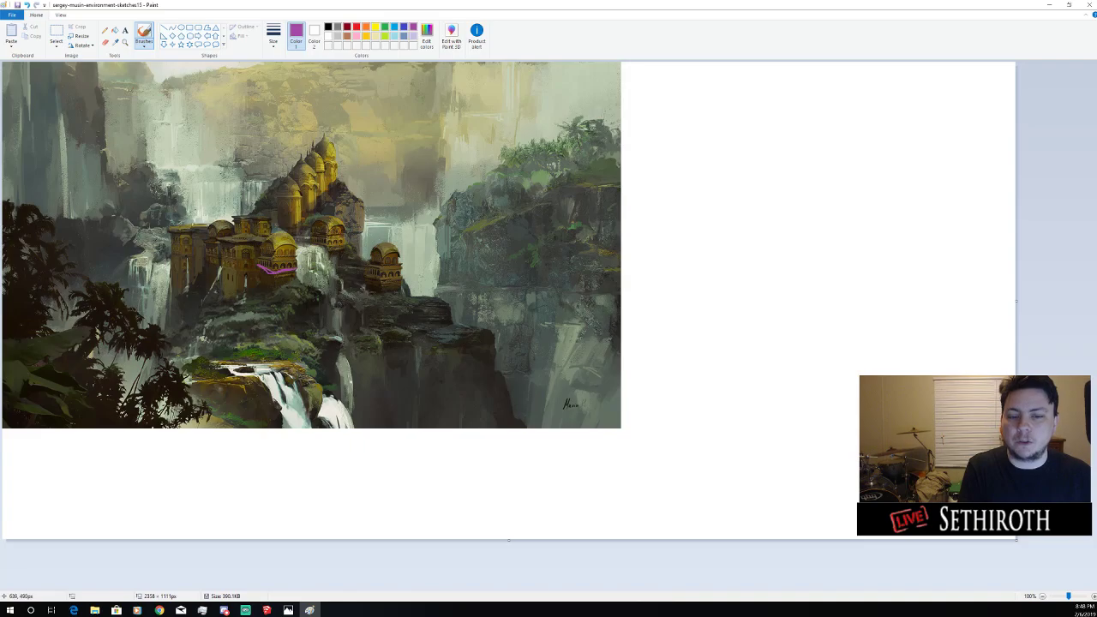
{"action": "mouse_move", "coordinate": [275, 272]}
{"action": "left_mouse_down"}
{"action": "mouse_move", "coordinate": [263, 307]}
{"action": "mouse_move", "coordinate": [279, 297]}
{"action": "mouse_move", "coordinate": [257, 305]}
{"action": "mouse_move", "coordinate": [291, 309]}
{"action": "left_mouse_up"}
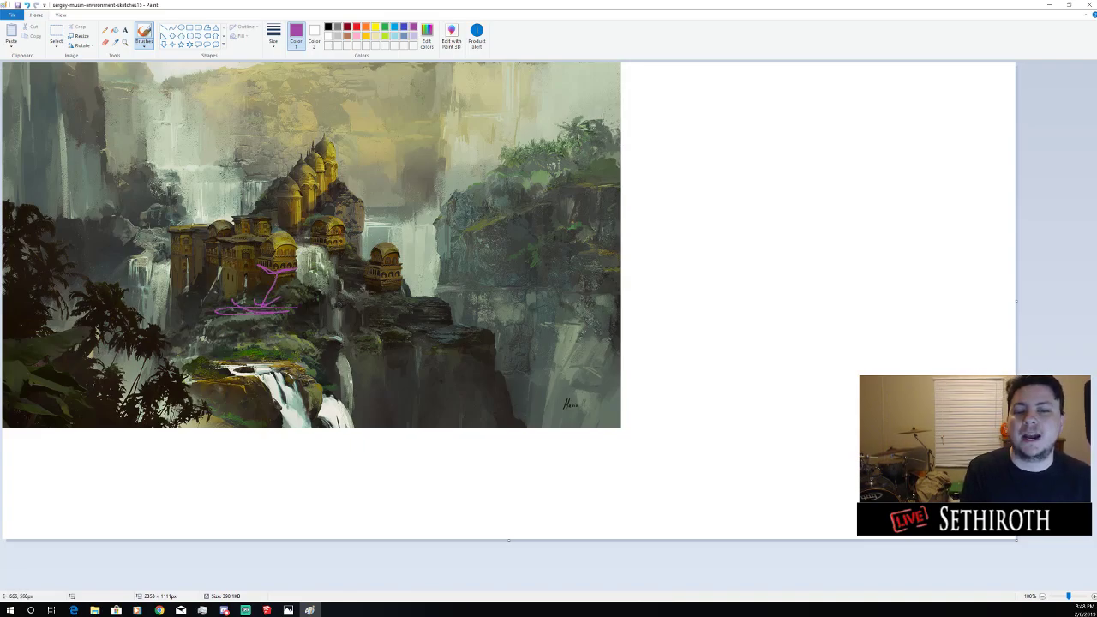
{"action": "key", "text": "ctrl+z"}
{"action": "key", "text": "ctrl+z"}
{"action": "key", "text": "ctrl+z"}
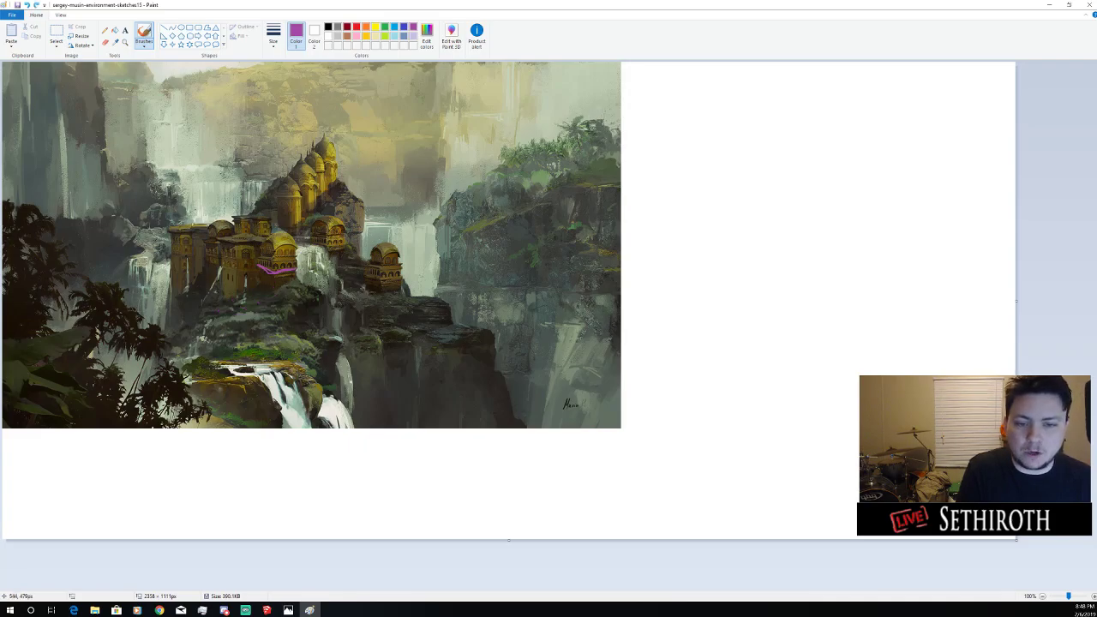
Trace the domed building's balcony and outline the square building beside it in purple, and undo both marks
{"action": "left_click_drag", "start_coordinate": [259, 269], "coordinate": [283, 272]}
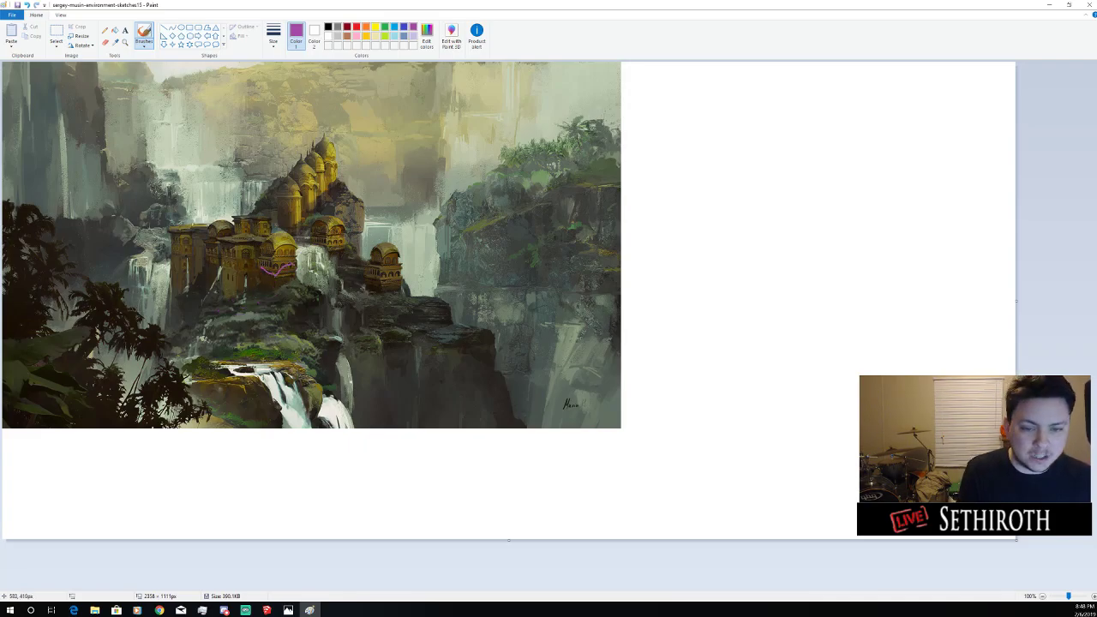
{"action": "mouse_move", "coordinate": [252, 240]}
{"action": "left_mouse_down"}
{"action": "mouse_move", "coordinate": [217, 300]}
{"action": "mouse_move", "coordinate": [237, 244]}
{"action": "left_mouse_up"}
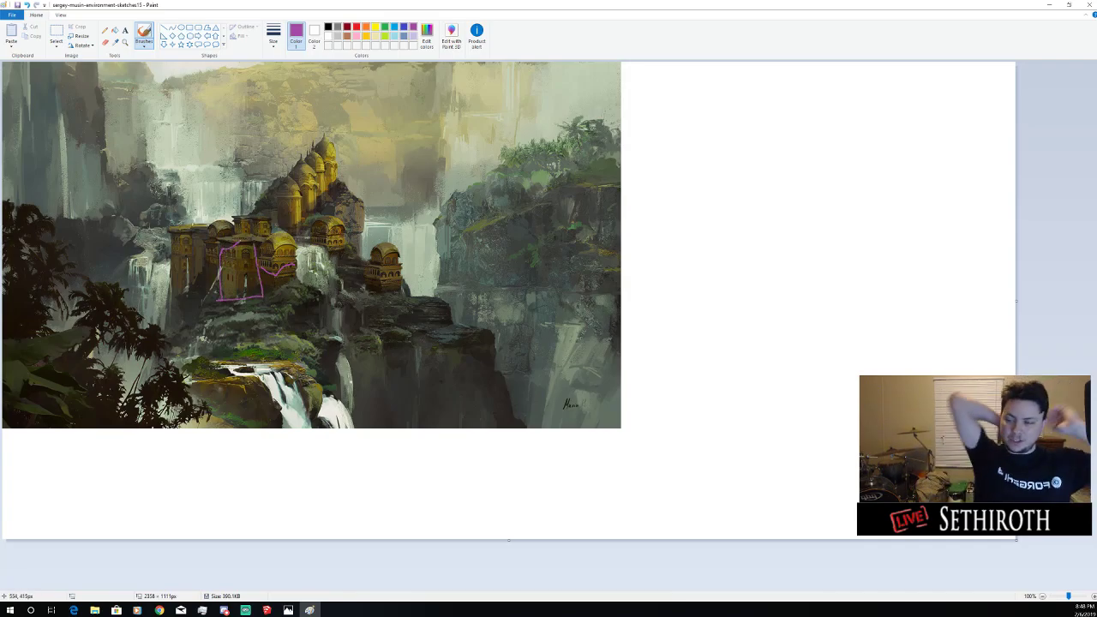
{"action": "key", "text": "ctrl+z"}
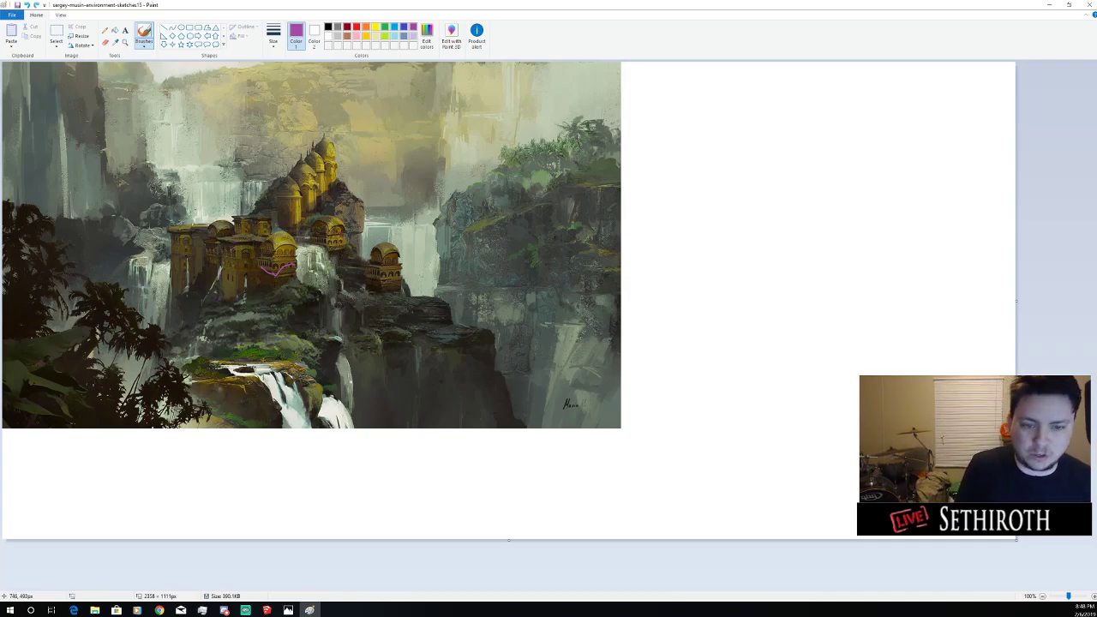
{"action": "key", "text": "ctrl+z"}
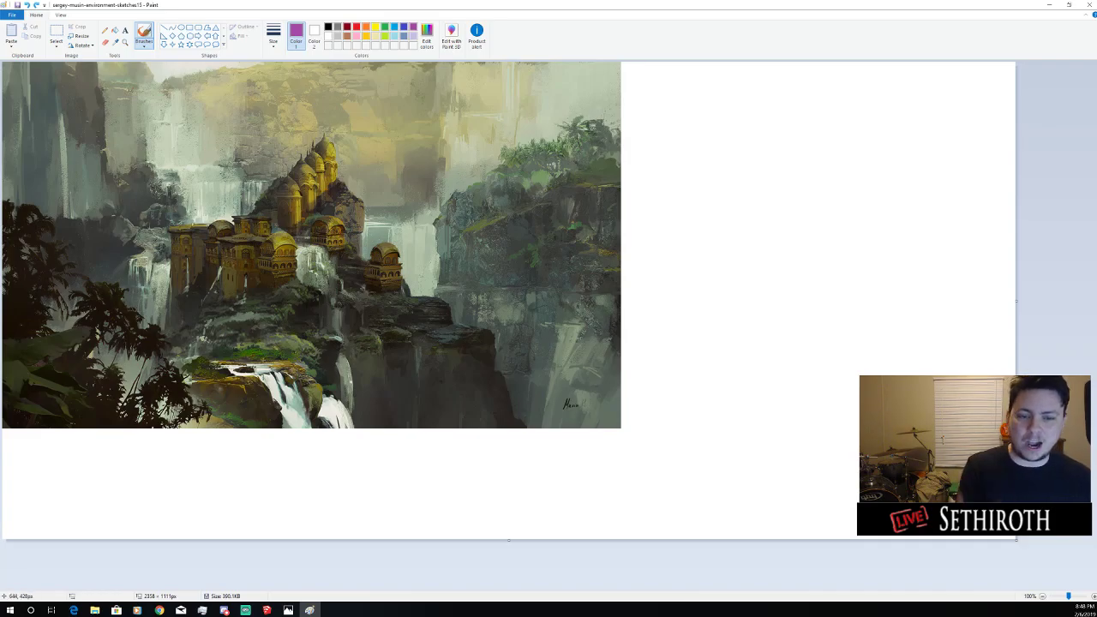
Circle the castle's central buildings in purple, try strokes along the rocks beneath them, and undo each mark
{"action": "mouse_move", "coordinate": [284, 286]}
{"action": "left_mouse_down"}
{"action": "mouse_move", "coordinate": [225, 231]}
{"action": "mouse_move", "coordinate": [240, 296]}
{"action": "left_mouse_up"}
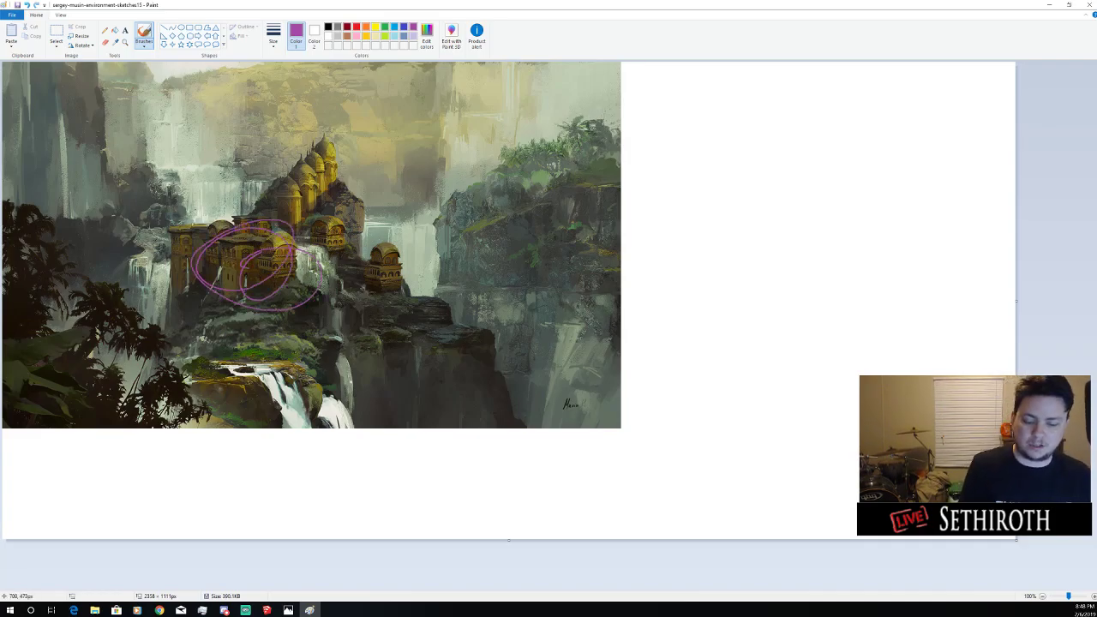
{"action": "key", "text": "ctrl+z"}
{"action": "key", "text": "ctrl+z"}
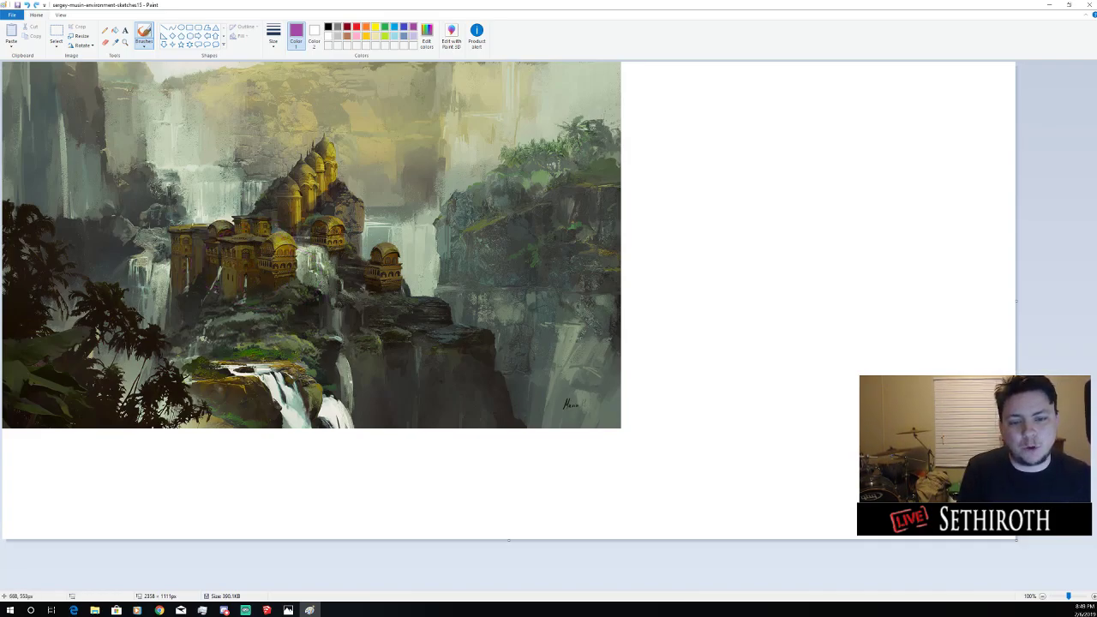
{"action": "mouse_move", "coordinate": [288, 298]}
{"action": "left_mouse_down"}
{"action": "mouse_move", "coordinate": [222, 313]}
{"action": "mouse_move", "coordinate": [237, 307]}
{"action": "left_mouse_up"}
{"action": "key", "text": "ctrl+z"}
{"action": "mouse_move", "coordinate": [302, 296]}
{"action": "left_mouse_down"}
{"action": "mouse_move", "coordinate": [219, 316]}
{"action": "mouse_move", "coordinate": [293, 324]}
{"action": "left_mouse_up"}
{"action": "key", "text": "ctrl+z"}
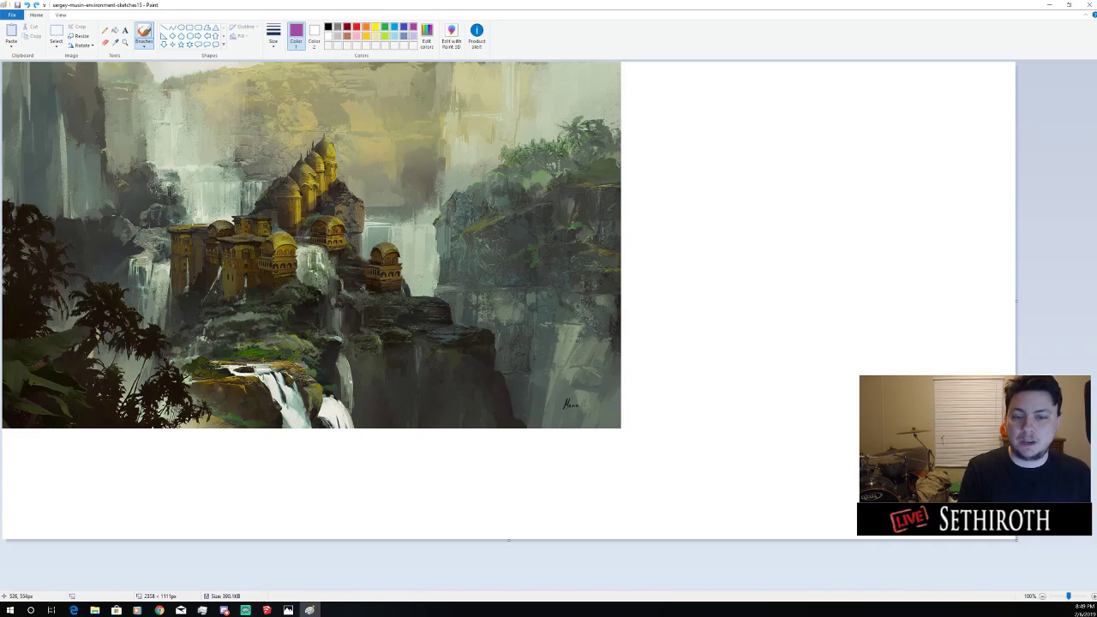
Mark a doorway at the square building's base, its neighbor's balcony and a circle around the central buildings in purple, undoing all marks
{"action": "mouse_move", "coordinate": [230, 299]}
{"action": "left_mouse_down"}
{"action": "mouse_move", "coordinate": [232, 283]}
{"action": "mouse_move", "coordinate": [222, 299]}
{"action": "left_mouse_up"}
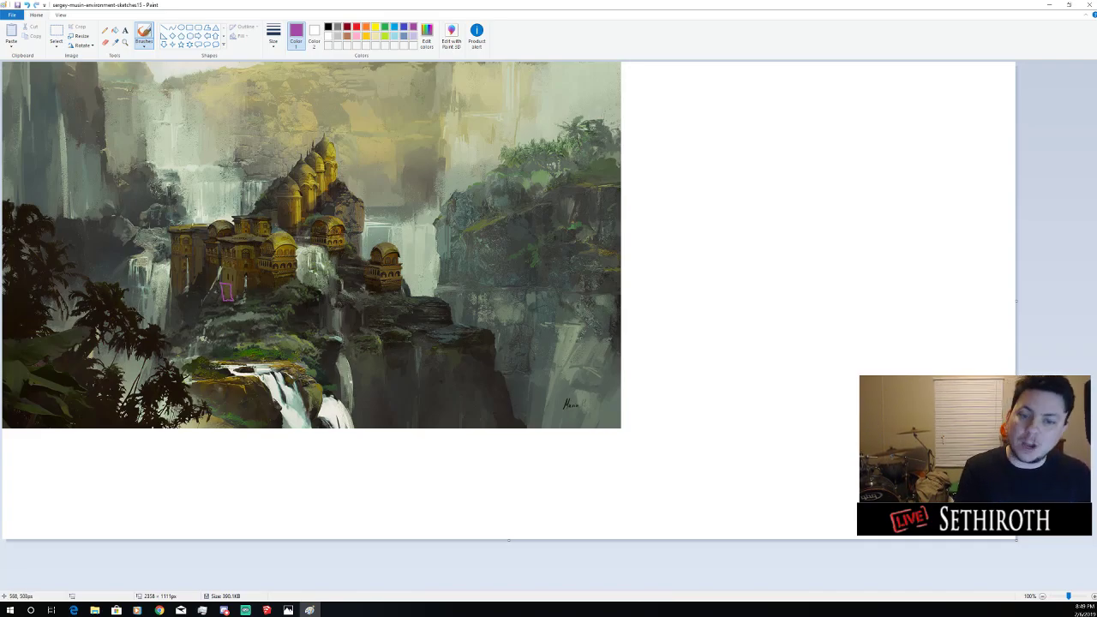
{"action": "left_click_drag", "start_coordinate": [257, 269], "coordinate": [300, 264]}
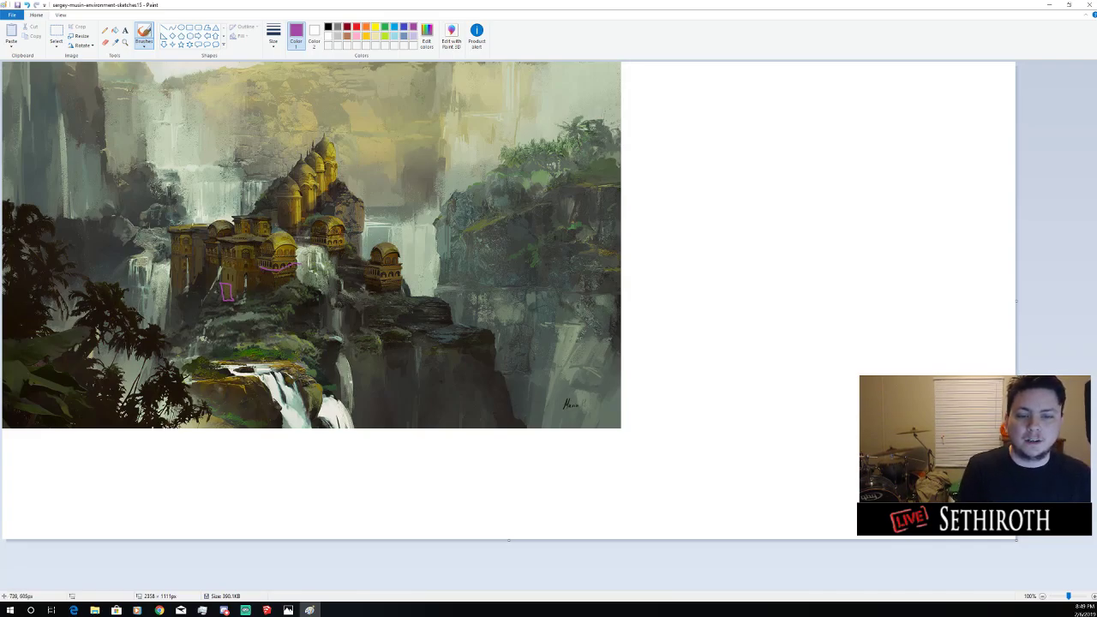
{"action": "key", "text": "ctrl+z"}
{"action": "key", "text": "ctrl+z"}
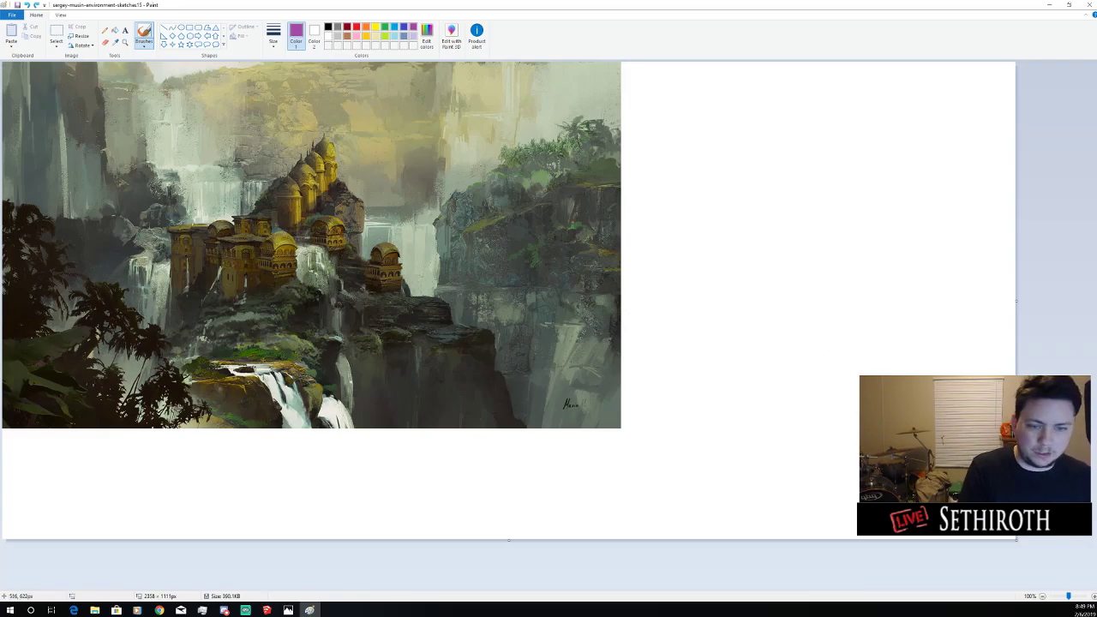
{"action": "mouse_move", "coordinate": [262, 227]}
{"action": "left_mouse_down"}
{"action": "mouse_move", "coordinate": [189, 272]}
{"action": "mouse_move", "coordinate": [337, 276]}
{"action": "mouse_move", "coordinate": [266, 225]}
{"action": "left_mouse_up"}
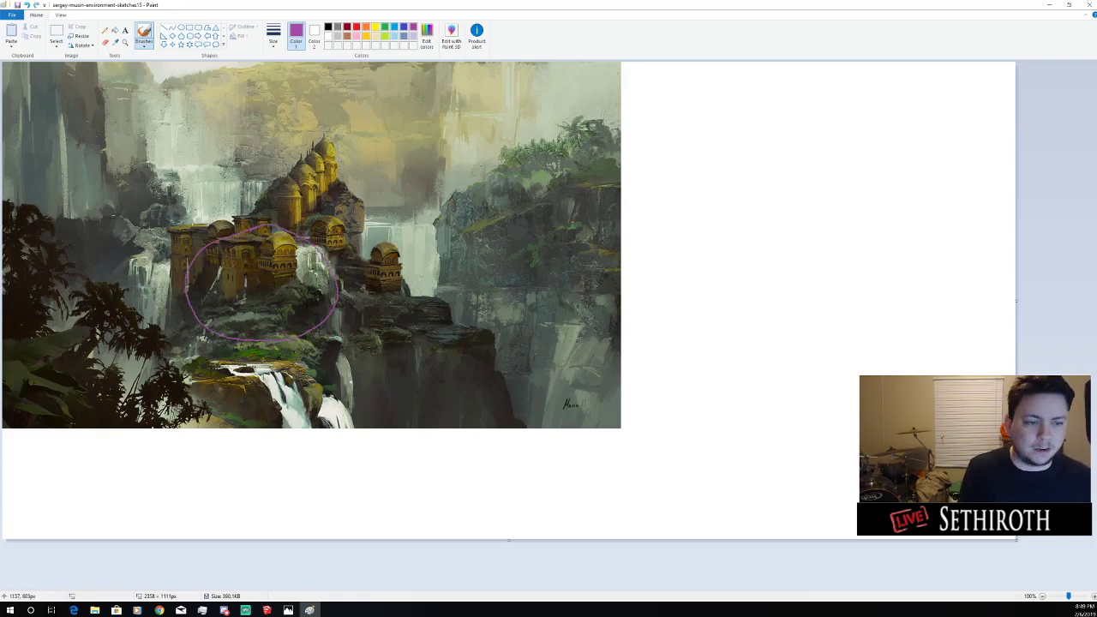
{"action": "key", "text": "ctrl+z"}
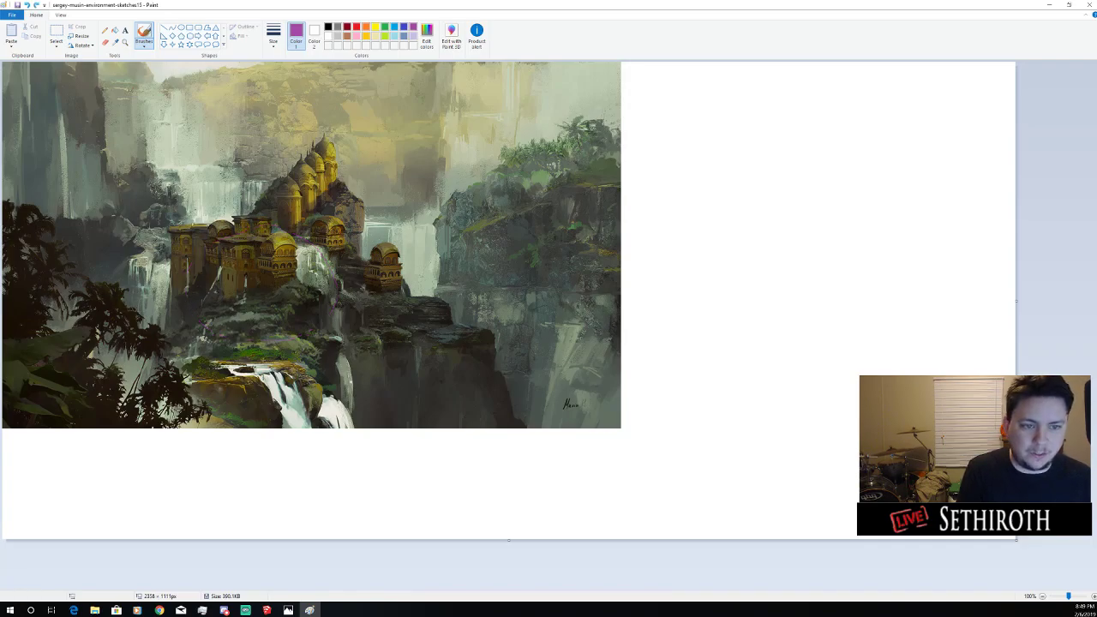
Sketch a purple floor plan of two rooms with a stairway and a surrounding curve over the far cliff, undoing the horizontal lines above it
{"action": "mouse_move", "coordinate": [420, 184]}
{"action": "left_mouse_down"}
{"action": "mouse_move", "coordinate": [466, 185]}
{"action": "mouse_move", "coordinate": [466, 156]}
{"action": "mouse_move", "coordinate": [415, 157]}
{"action": "mouse_move", "coordinate": [451, 194]}
{"action": "left_mouse_up"}
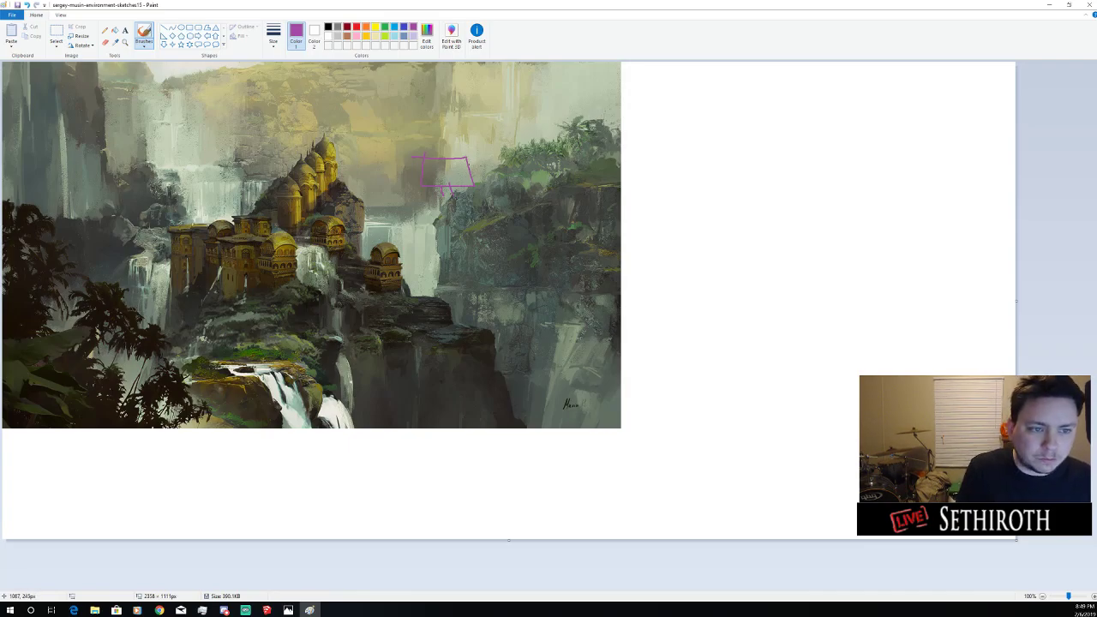
{"action": "mouse_move", "coordinate": [468, 163]}
{"action": "left_mouse_down"}
{"action": "mouse_move", "coordinate": [514, 160]}
{"action": "mouse_move", "coordinate": [519, 131]}
{"action": "mouse_move", "coordinate": [511, 147]}
{"action": "mouse_move", "coordinate": [463, 153]}
{"action": "left_mouse_up"}
{"action": "mouse_move", "coordinate": [508, 117]}
{"action": "left_mouse_down"}
{"action": "mouse_move", "coordinate": [468, 117]}
{"action": "mouse_move", "coordinate": [469, 156]}
{"action": "mouse_move", "coordinate": [490, 159]}
{"action": "mouse_move", "coordinate": [518, 130]}
{"action": "left_mouse_up"}
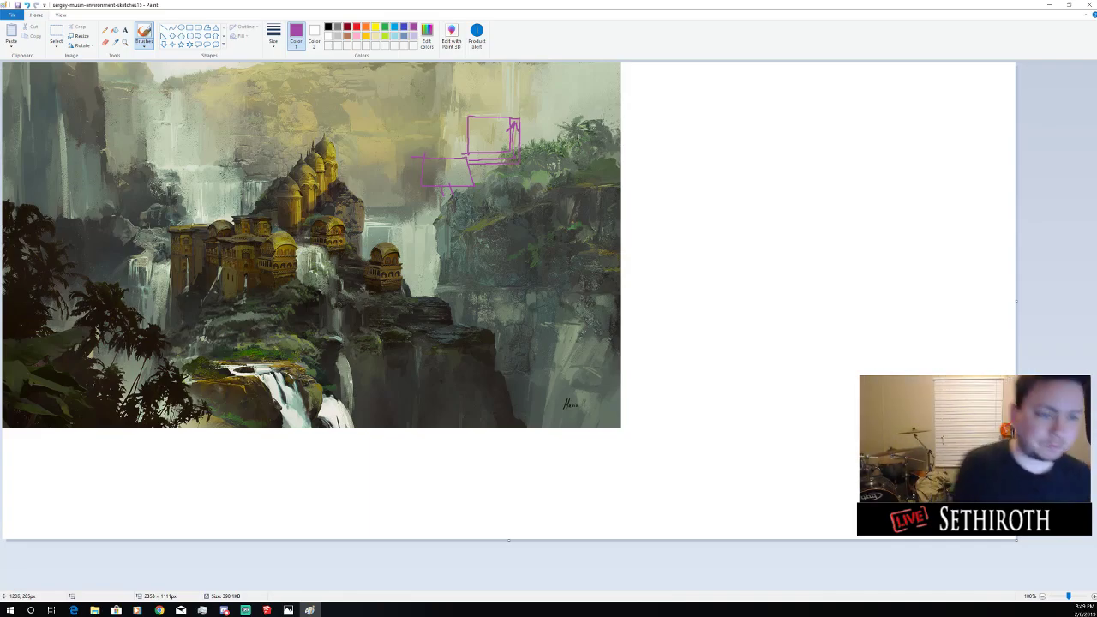
{"action": "mouse_move", "coordinate": [425, 203]}
{"action": "left_mouse_down"}
{"action": "mouse_move", "coordinate": [522, 221]}
{"action": "mouse_move", "coordinate": [554, 191]}
{"action": "mouse_move", "coordinate": [563, 121]}
{"action": "left_mouse_up"}
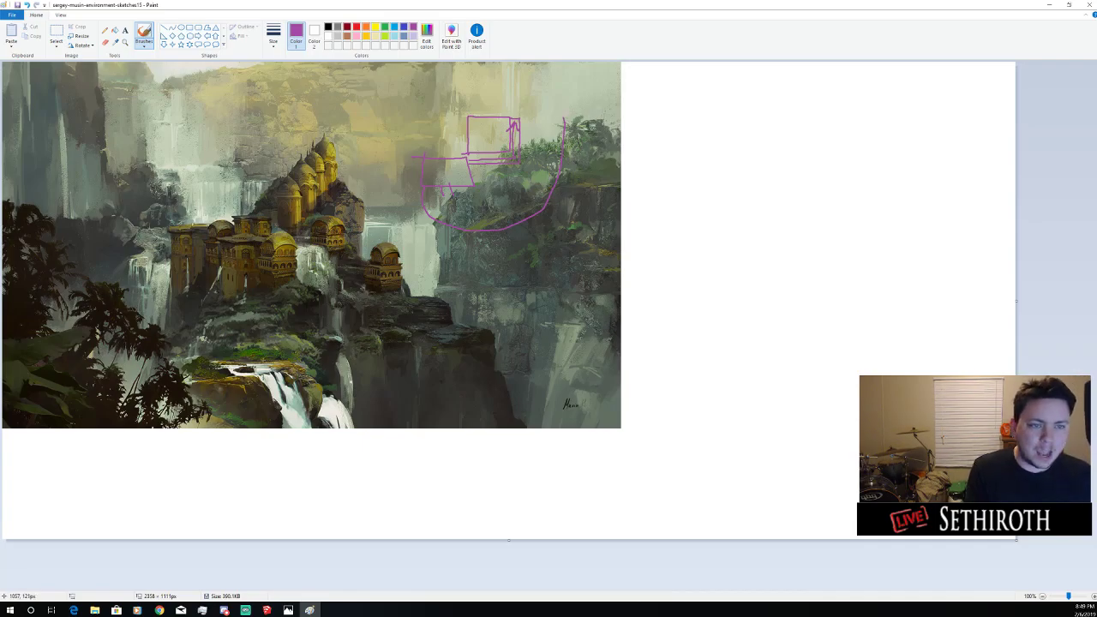
{"action": "mouse_move", "coordinate": [456, 113]}
{"action": "left_mouse_down"}
{"action": "mouse_move", "coordinate": [574, 93]}
{"action": "mouse_move", "coordinate": [474, 90]}
{"action": "mouse_move", "coordinate": [533, 85]}
{"action": "left_mouse_up"}
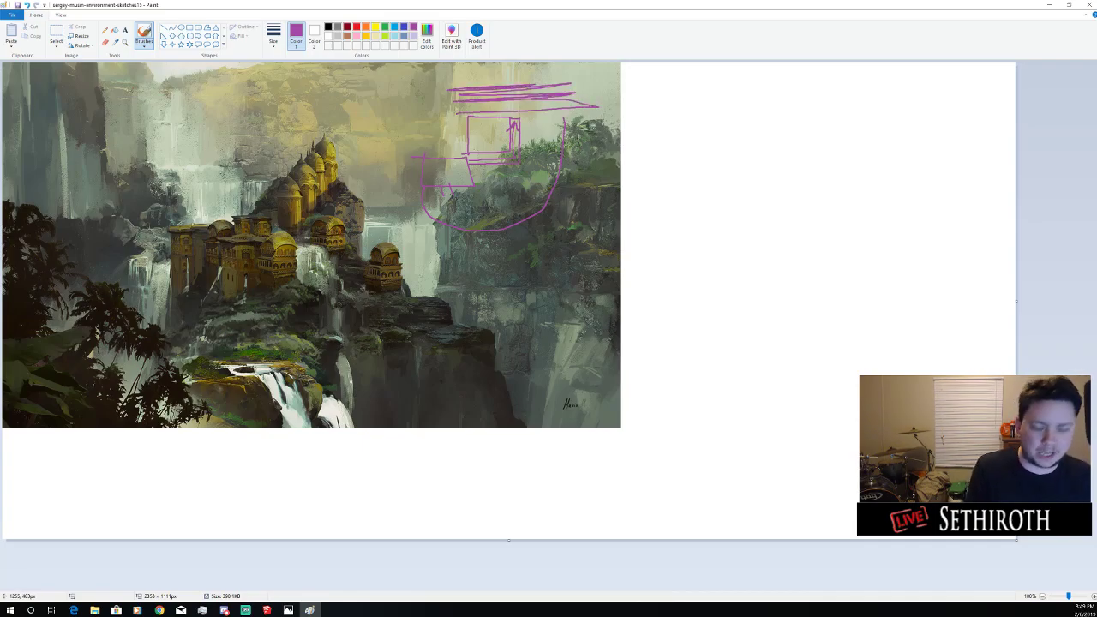
{"action": "key", "text": "ctrl+z"}
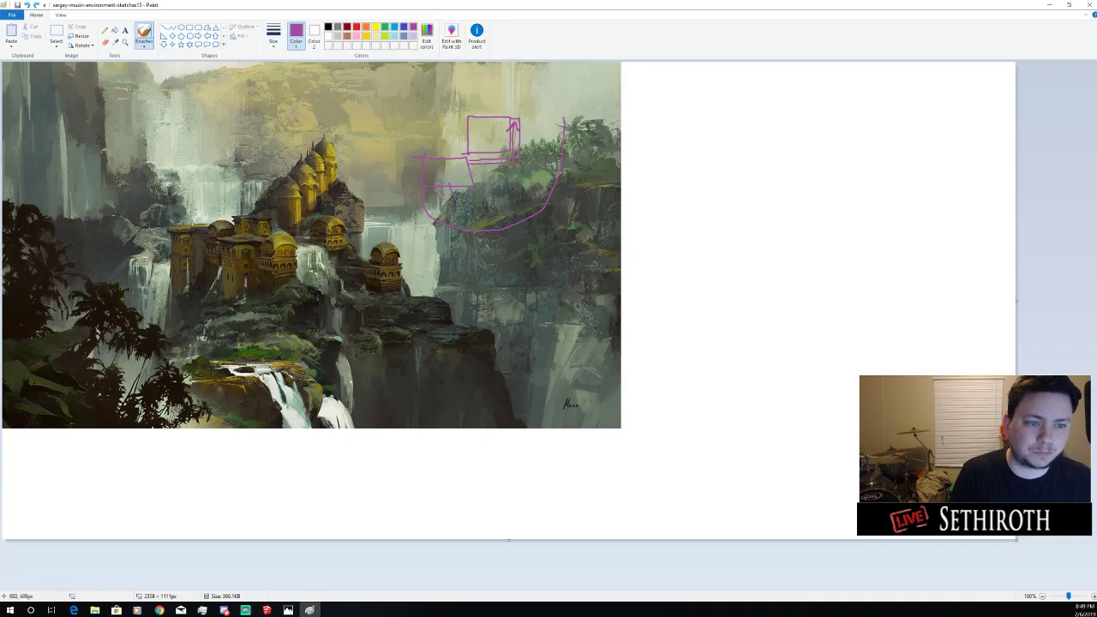
Try an inner path with arrows and a tighter curve around the cliff floor plan, and undo the entire floor plan sketch
{"action": "mouse_move", "coordinate": [467, 210]}
{"action": "left_mouse_down"}
{"action": "mouse_move", "coordinate": [550, 137]}
{"action": "mouse_move", "coordinate": [564, 161]}
{"action": "left_mouse_up"}
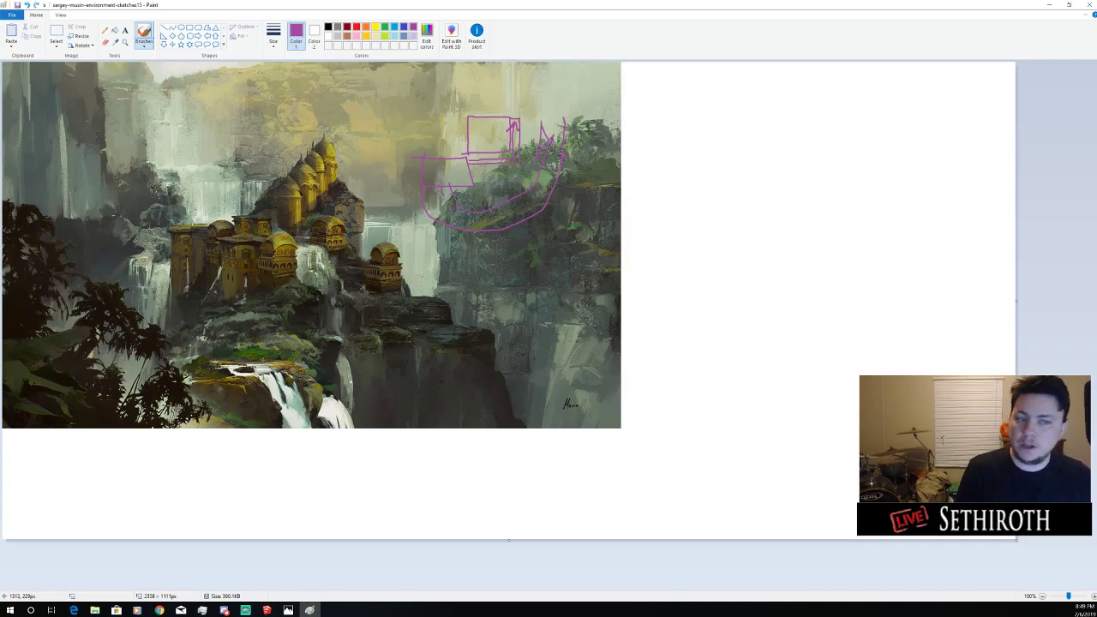
{"action": "key", "text": "ctrl+z"}
{"action": "key", "text": "ctrl+z"}
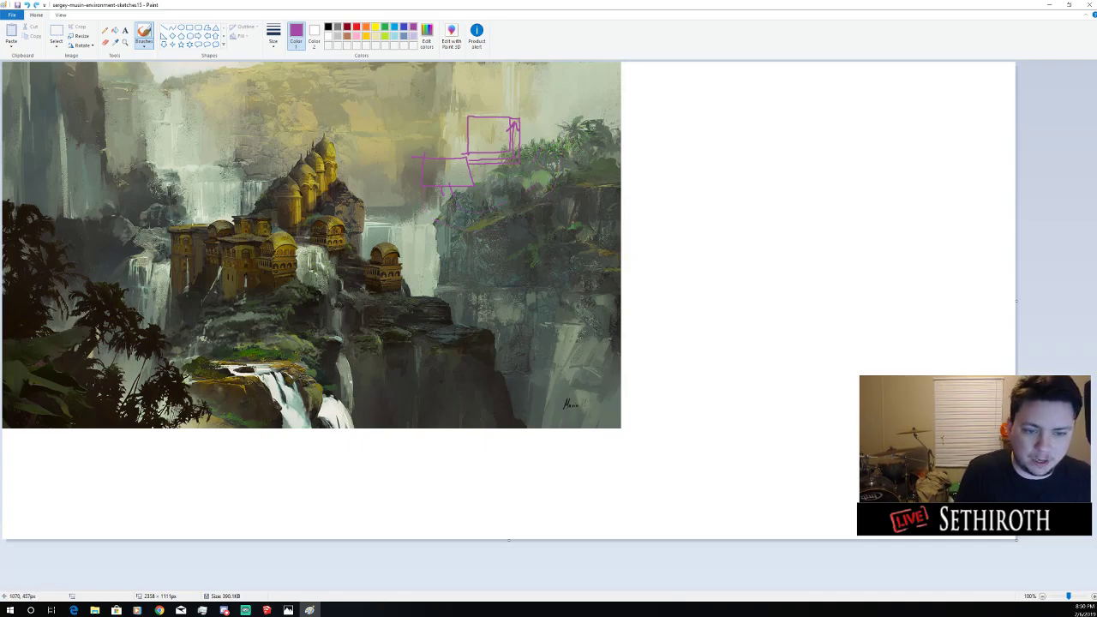
{"action": "mouse_move", "coordinate": [424, 184]}
{"action": "left_mouse_down"}
{"action": "mouse_move", "coordinate": [512, 220]}
{"action": "mouse_move", "coordinate": [543, 108]}
{"action": "left_mouse_up"}
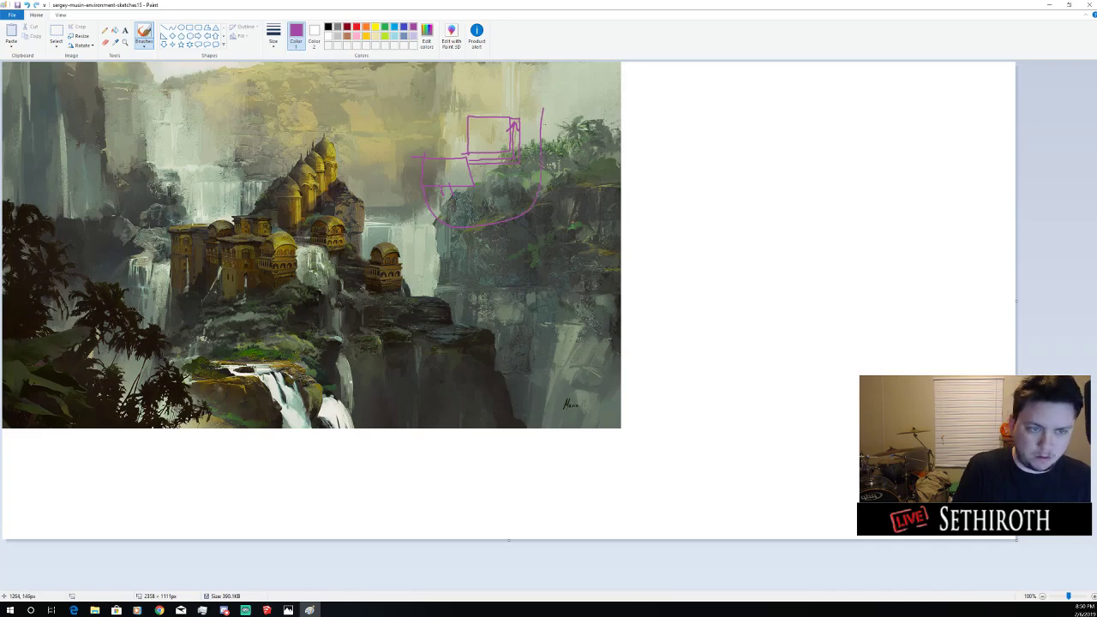
{"action": "key", "text": "ctrl+z"}
{"action": "key", "text": "ctrl+z"}
{"action": "key", "text": "ctrl+z"}
{"action": "key", "text": "ctrl+z"}
{"action": "key", "text": "ctrl+z"}
{"action": "key", "text": "ctrl+z"}
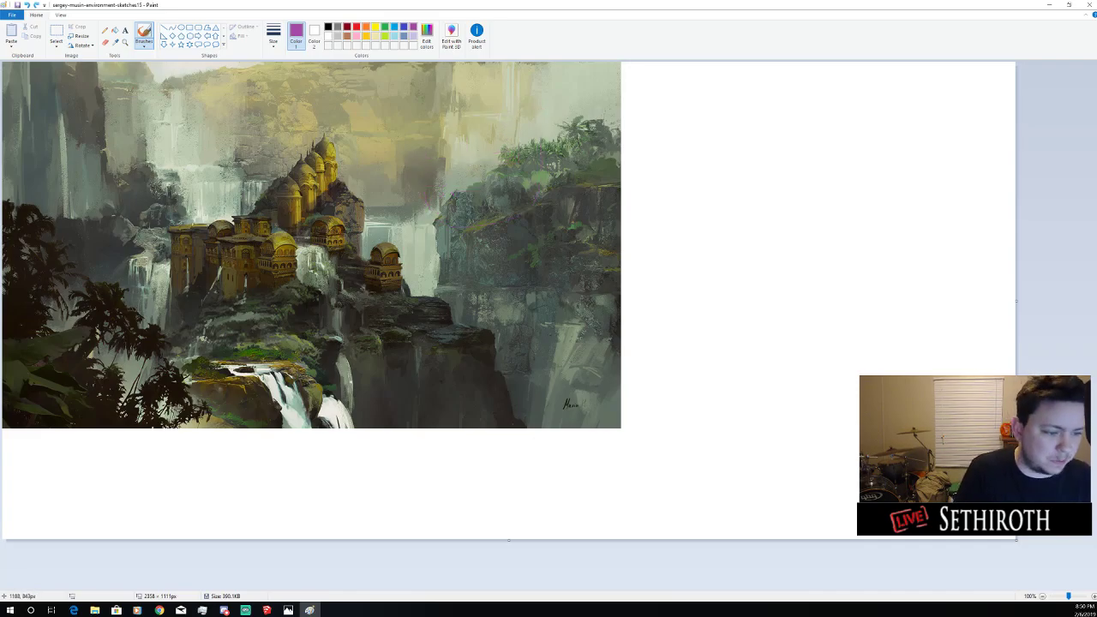
Sketch a purple rectangular room with an entrance in its lower wall and an L-shaped corridor off its side on the blank canvas
{"action": "mouse_move", "coordinate": [677, 360]}
{"action": "left_mouse_down"}
{"action": "mouse_move", "coordinate": [682, 403]}
{"action": "mouse_move", "coordinate": [743, 401]}
{"action": "mouse_move", "coordinate": [743, 357]}
{"action": "mouse_move", "coordinate": [674, 361]}
{"action": "left_mouse_up"}
{"action": "left_click_drag", "start_coordinate": [704, 405], "coordinate": [715, 411]}
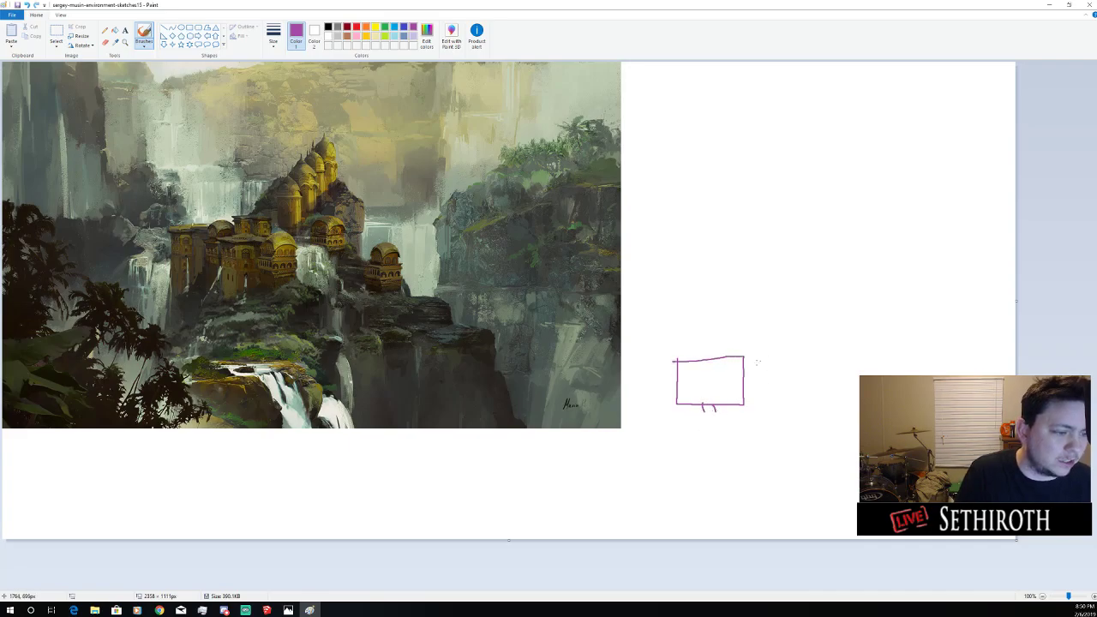
{"action": "mouse_move", "coordinate": [744, 374]}
{"action": "left_mouse_down"}
{"action": "mouse_move", "coordinate": [810, 374]}
{"action": "mouse_move", "coordinate": [810, 297]}
{"action": "mouse_move", "coordinate": [790, 299]}
{"action": "mouse_move", "coordinate": [797, 354]}
{"action": "mouse_move", "coordinate": [743, 353]}
{"action": "left_mouse_up"}
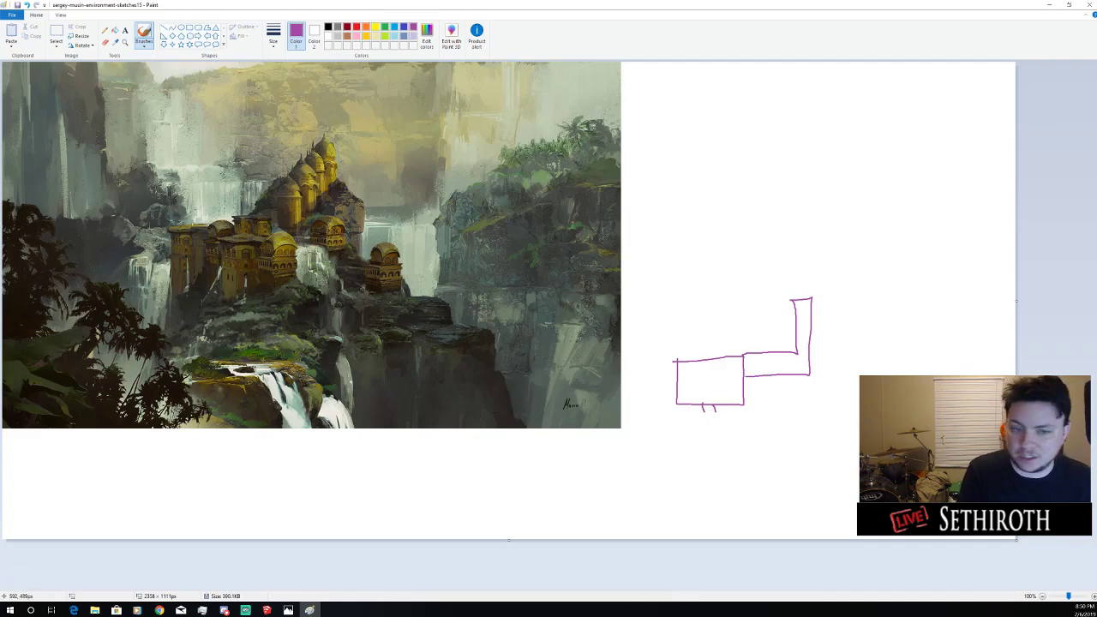
Mark the domed building's balcony in purple, undo the extra scribble, and enclose a larger room above the first one in the floor plan
{"action": "left_click_drag", "start_coordinate": [265, 261], "coordinate": [268, 267]}
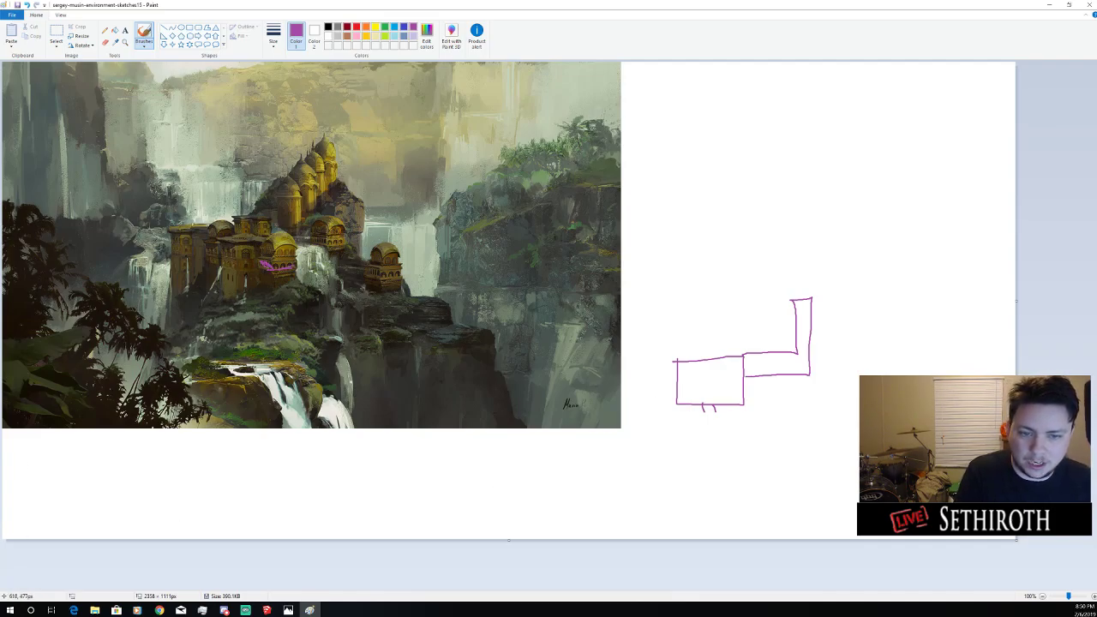
{"action": "key", "text": "ctrl+z"}
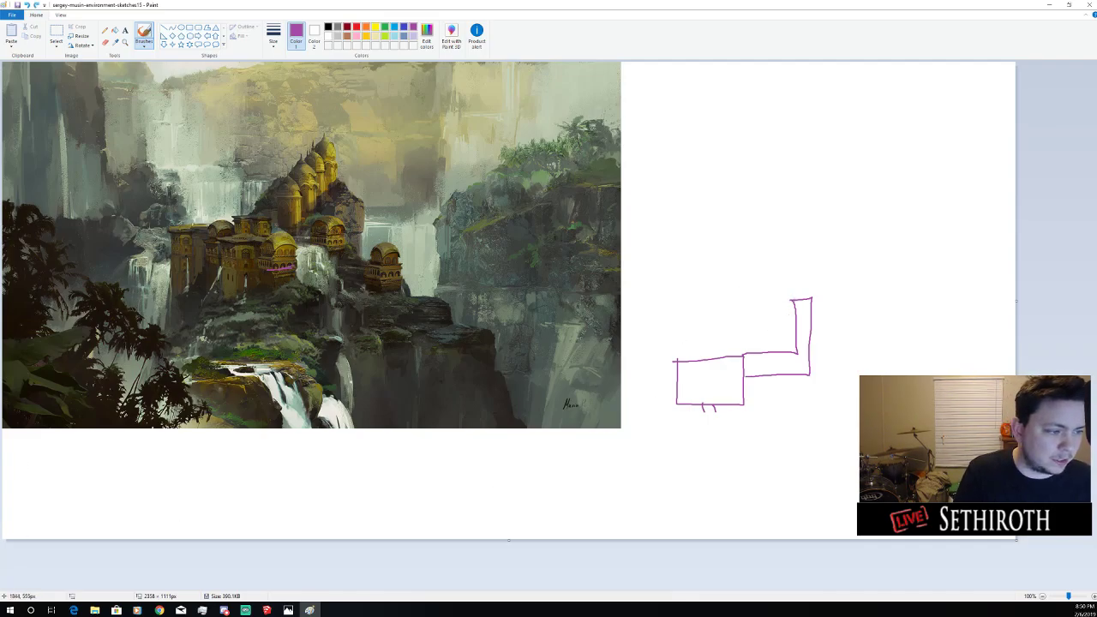
{"action": "mouse_move", "coordinate": [786, 299]}
{"action": "left_mouse_down"}
{"action": "mouse_move", "coordinate": [678, 301]}
{"action": "mouse_move", "coordinate": [676, 363]}
{"action": "mouse_move", "coordinate": [808, 350]}
{"action": "left_mouse_up"}
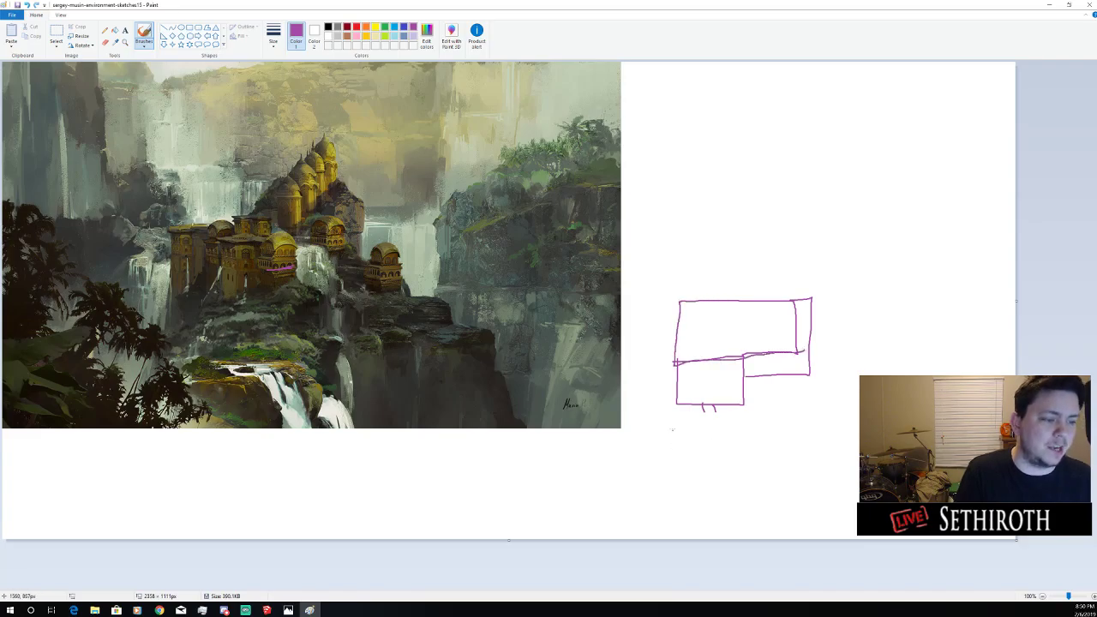
Curve a purple cliff edge around the floor plan and add horizontal lines above the rooms, undoing the surplus strokes
{"action": "mouse_move", "coordinate": [676, 403]}
{"action": "left_mouse_down"}
{"action": "mouse_move", "coordinate": [733, 449]}
{"action": "mouse_move", "coordinate": [808, 445]}
{"action": "mouse_move", "coordinate": [839, 416]}
{"action": "mouse_move", "coordinate": [849, 263]}
{"action": "left_mouse_up"}
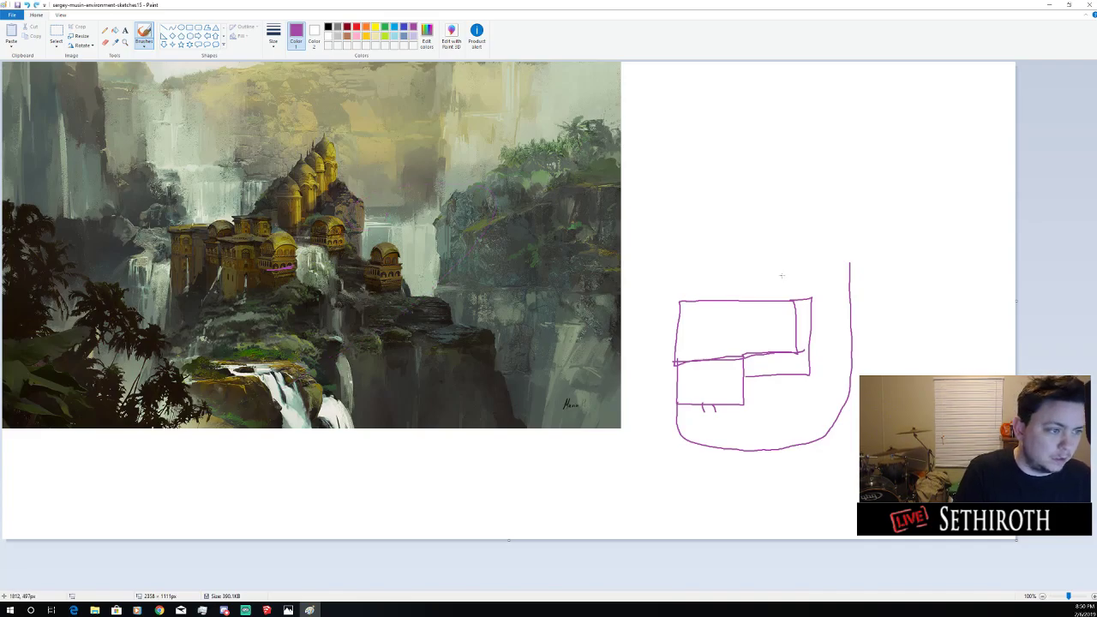
{"action": "mouse_move", "coordinate": [680, 289]}
{"action": "left_mouse_down"}
{"action": "mouse_move", "coordinate": [854, 288]}
{"action": "mouse_move", "coordinate": [878, 275]}
{"action": "left_mouse_up"}
{"action": "left_click_drag", "start_coordinate": [688, 267], "coordinate": [813, 268]}
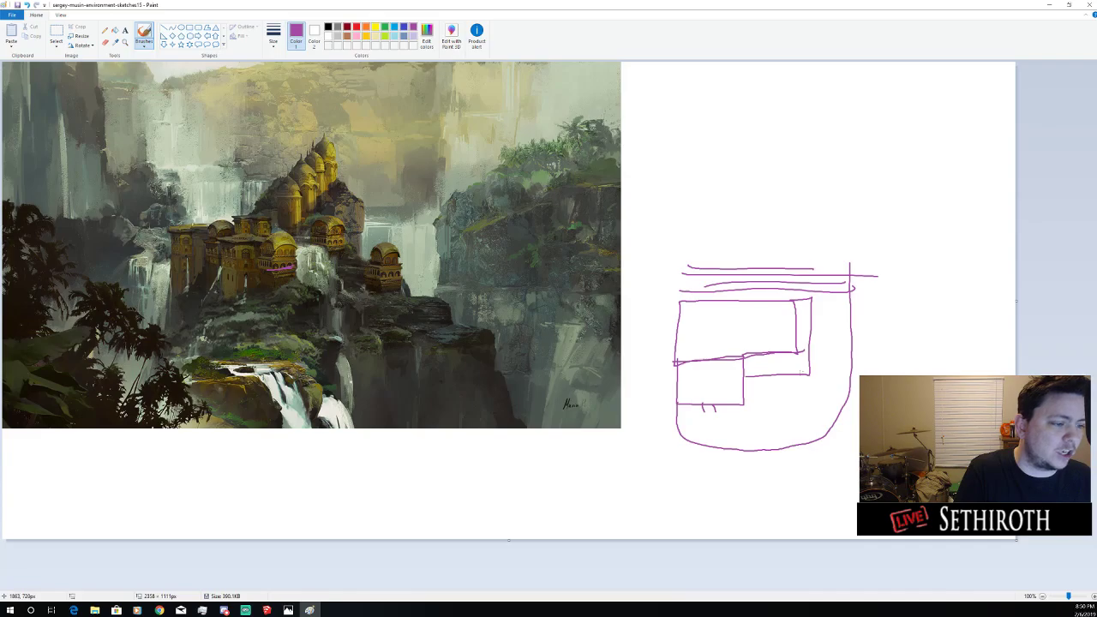
{"action": "mouse_move", "coordinate": [711, 415]}
{"action": "left_mouse_down"}
{"action": "mouse_move", "coordinate": [810, 388]}
{"action": "mouse_move", "coordinate": [825, 298]}
{"action": "mouse_move", "coordinate": [813, 216]}
{"action": "mouse_move", "coordinate": [730, 184]}
{"action": "left_mouse_up"}
{"action": "key", "text": "ctrl+z"}
{"action": "key", "text": "ctrl+z"}
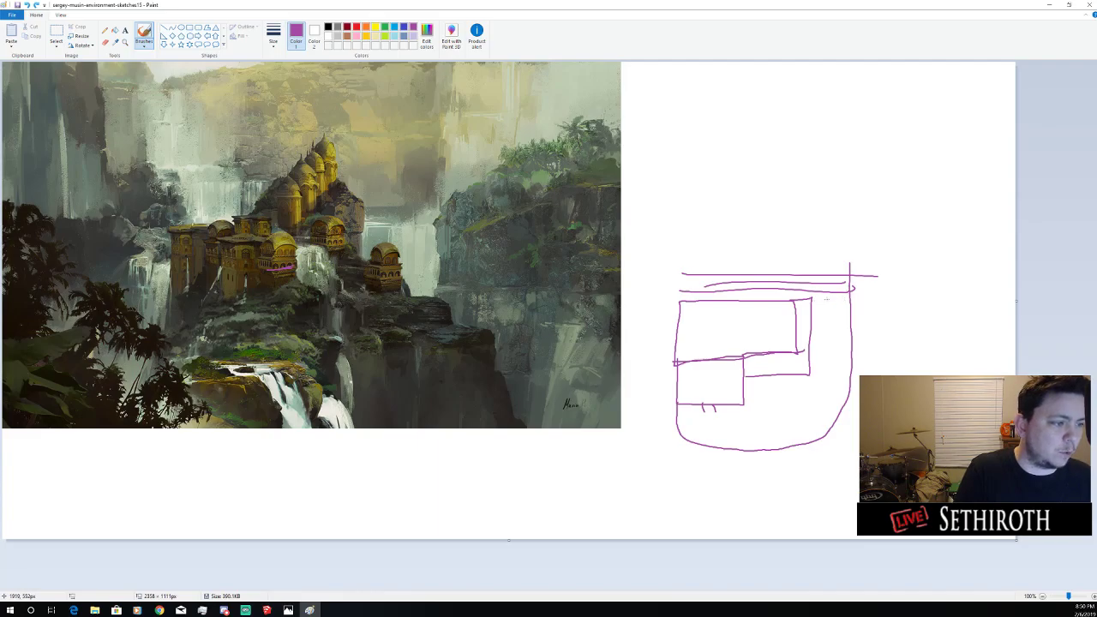
Sketch an upper area above the horizontal lines with a rectangular room, a small inner square and a rounded outer wall
{"action": "mouse_move", "coordinate": [847, 245]}
{"action": "left_mouse_down"}
{"action": "mouse_move", "coordinate": [840, 205]}
{"action": "mouse_move", "coordinate": [807, 172]}
{"action": "mouse_move", "coordinate": [688, 160]}
{"action": "mouse_move", "coordinate": [690, 242]}
{"action": "mouse_move", "coordinate": [799, 241]}
{"action": "mouse_move", "coordinate": [800, 205]}
{"action": "mouse_move", "coordinate": [693, 224]}
{"action": "left_mouse_up"}
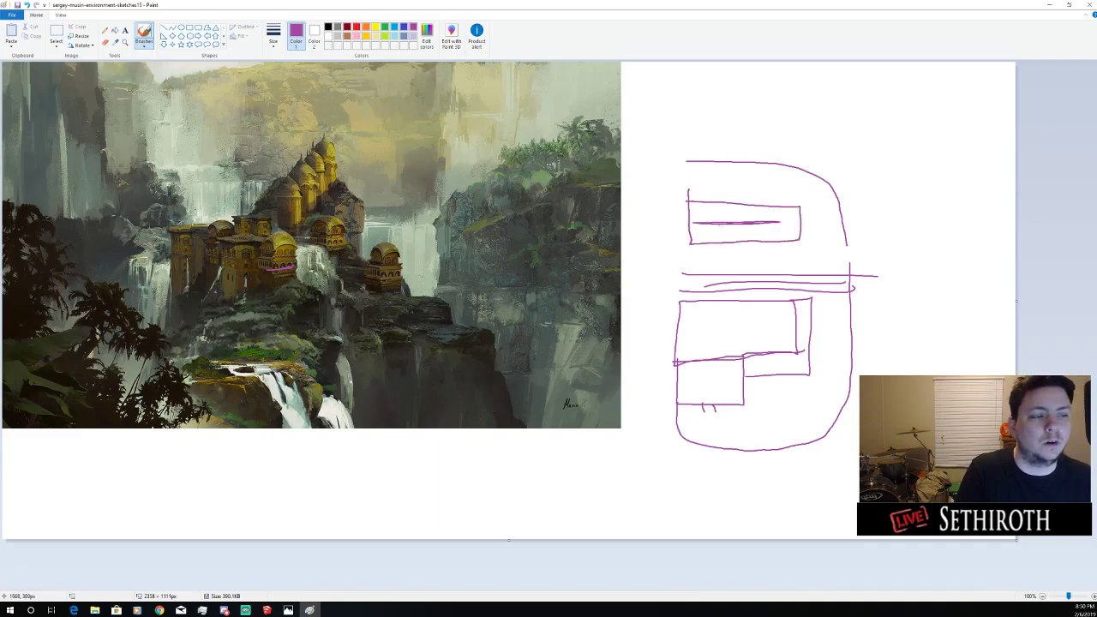
{"action": "key", "text": "ctrl+z"}
{"action": "mouse_move", "coordinate": [687, 162]}
{"action": "left_mouse_down"}
{"action": "mouse_move", "coordinate": [688, 202]}
{"action": "mouse_move", "coordinate": [698, 197]}
{"action": "mouse_move", "coordinate": [688, 202]}
{"action": "mouse_move", "coordinate": [809, 205]}
{"action": "mouse_move", "coordinate": [801, 227]}
{"action": "mouse_move", "coordinate": [794, 186]}
{"action": "mouse_move", "coordinate": [737, 186]}
{"action": "mouse_move", "coordinate": [721, 192]}
{"action": "mouse_move", "coordinate": [733, 227]}
{"action": "left_mouse_up"}
{"action": "key", "text": "ctrl+z"}
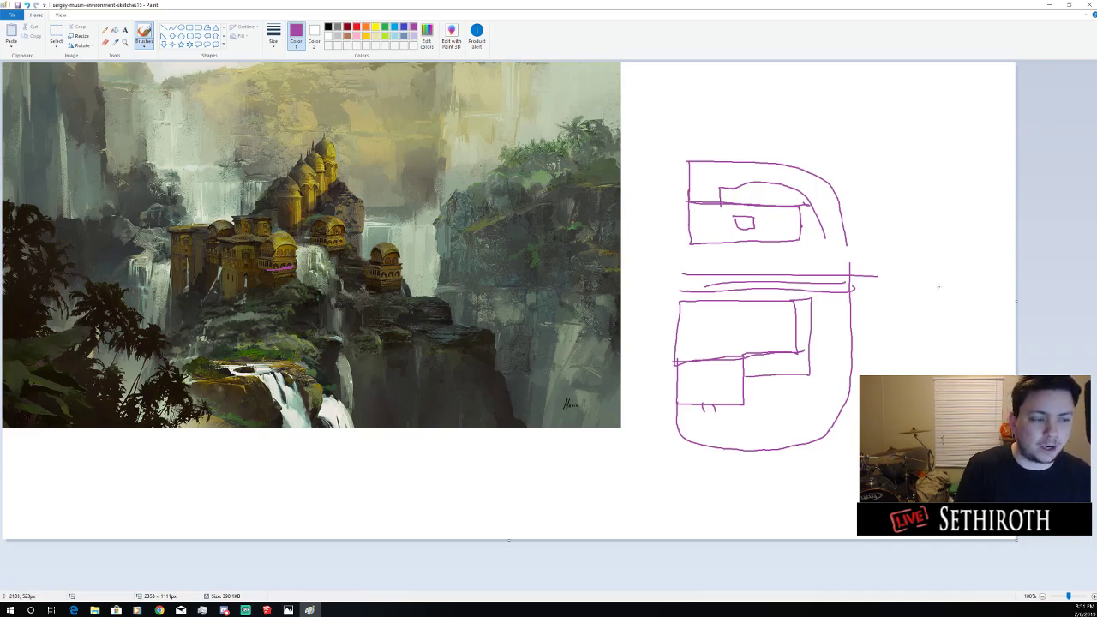
Undo the entire floor plan sketch and the canvas extension, and close the waterfall castle painting without saving
{"action": "key", "text": "ctrl+z"}
{"action": "key", "text": "ctrl+z"}
{"action": "key", "text": "ctrl+z"}
{"action": "key", "text": "ctrl+z"}
{"action": "key", "text": "ctrl+z"}
{"action": "key", "text": "ctrl+z"}
{"action": "key", "text": "ctrl+z"}
{"action": "key", "text": "ctrl+z"}
{"action": "key", "text": "ctrl+z"}
{"action": "key", "text": "ctrl+z"}
{"action": "key", "text": "ctrl+z"}
{"action": "key", "text": "ctrl+z"}
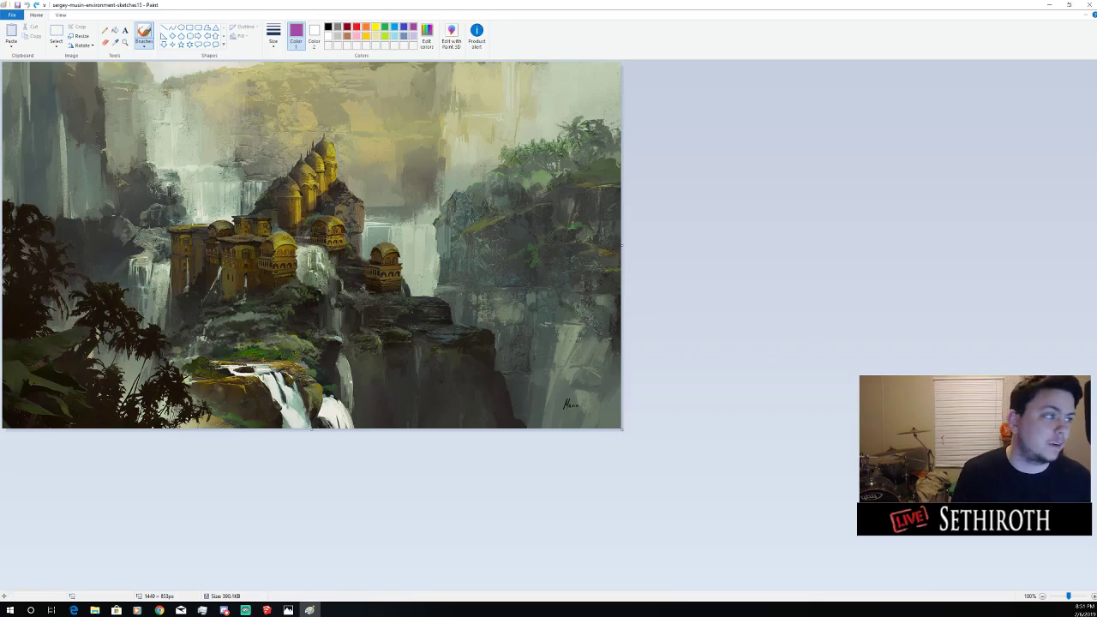
{"action": "left_click", "coordinate": [1089, 5]}
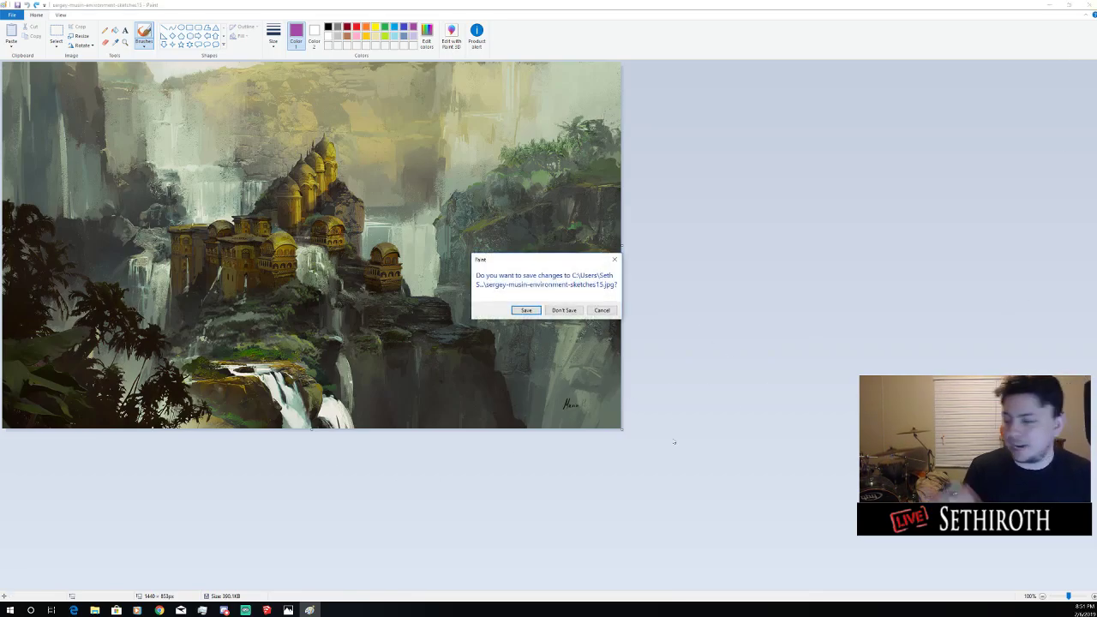
{"action": "left_click", "coordinate": [565, 310]}
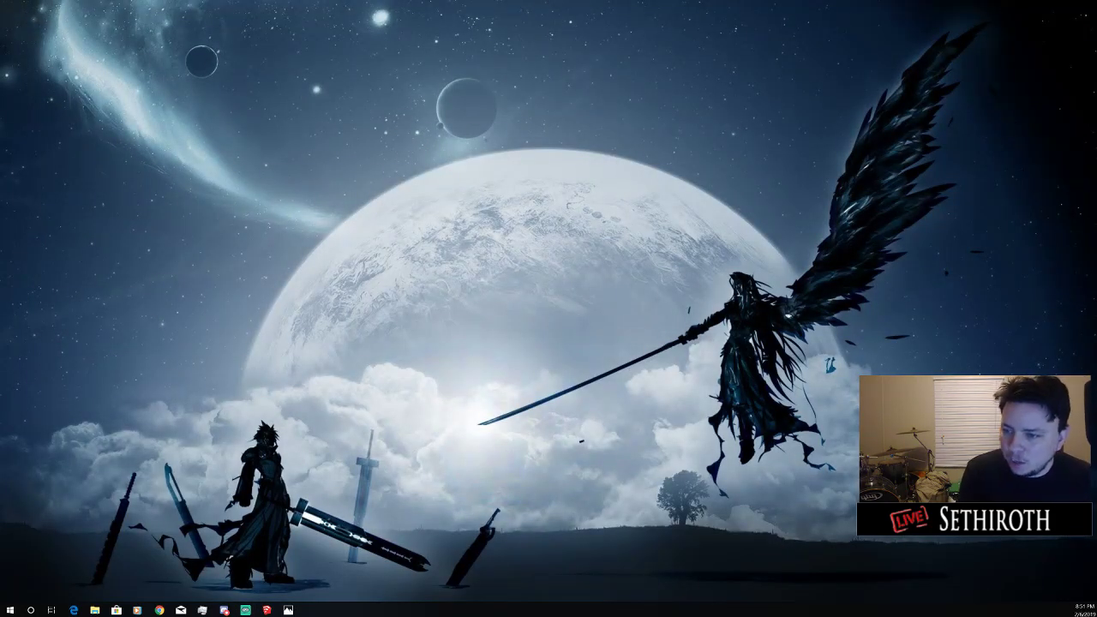
Bring up the moonlit arch bridge painting in Photos, open it in Paint, and choose purple as the drawing colour
{"action": "left_click", "coordinate": [288, 609]}
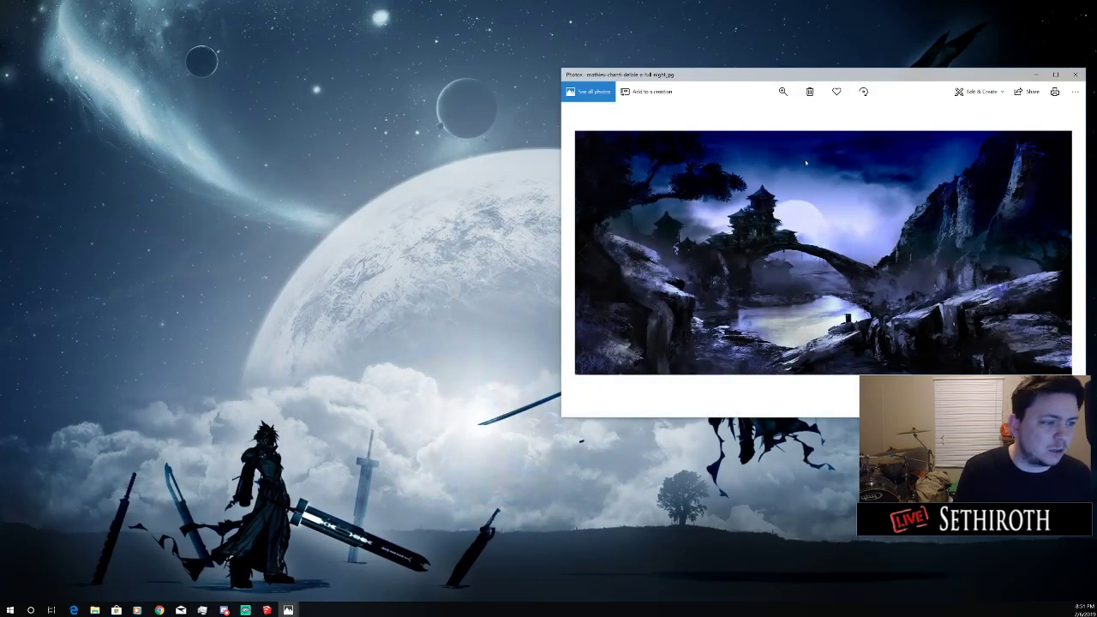
{"action": "left_click_drag", "start_coordinate": [944, 74], "coordinate": [779, 91]}
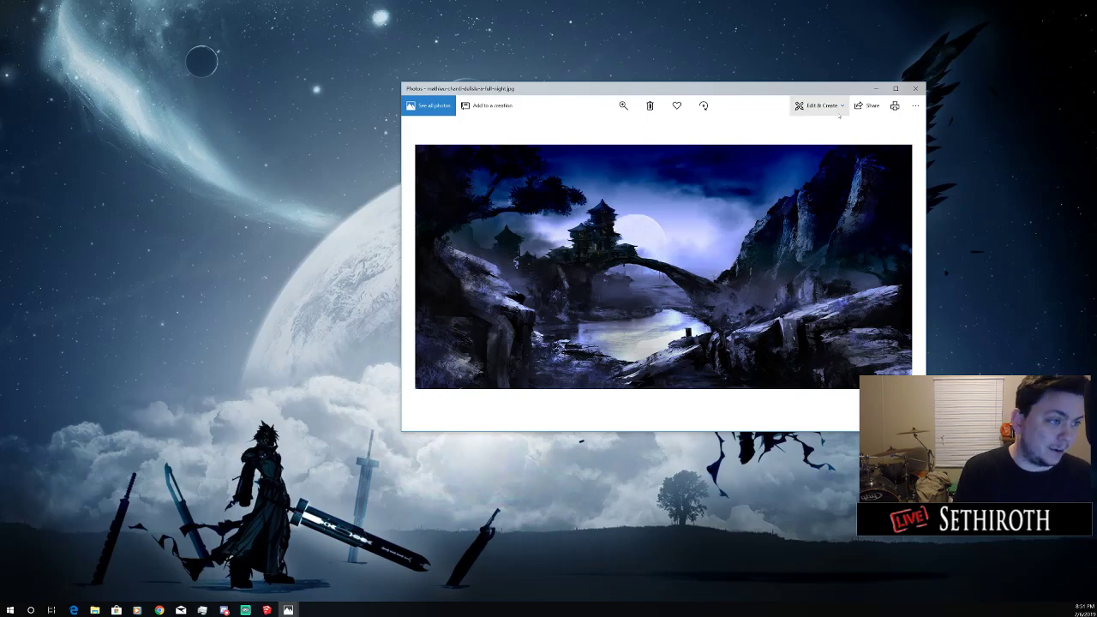
{"action": "left_click", "coordinate": [916, 88]}
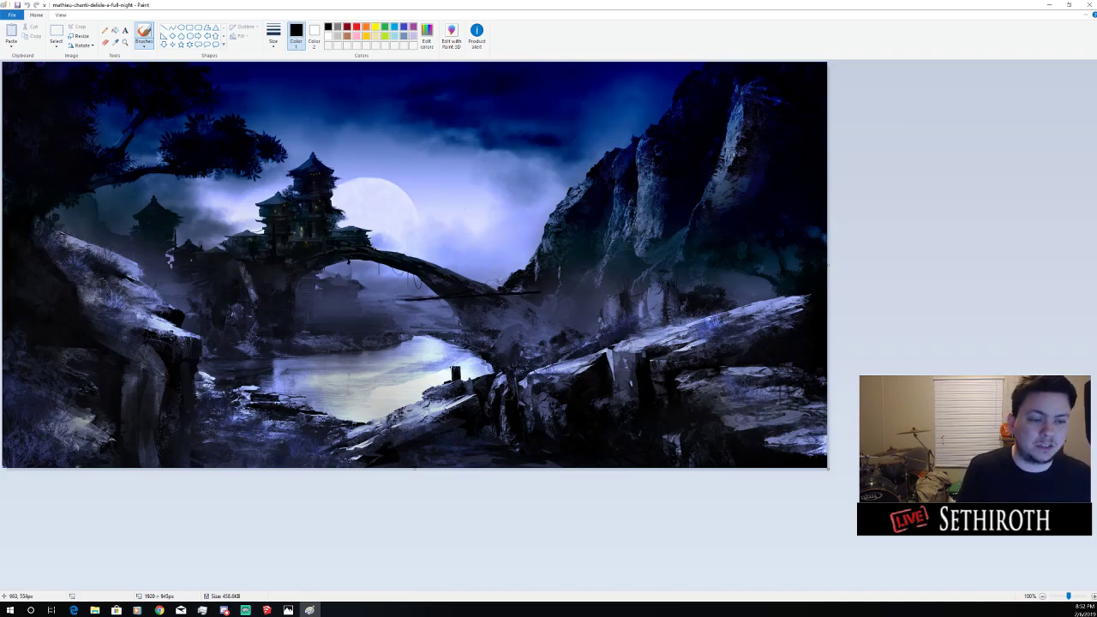
{"action": "left_click", "coordinate": [414, 27]}
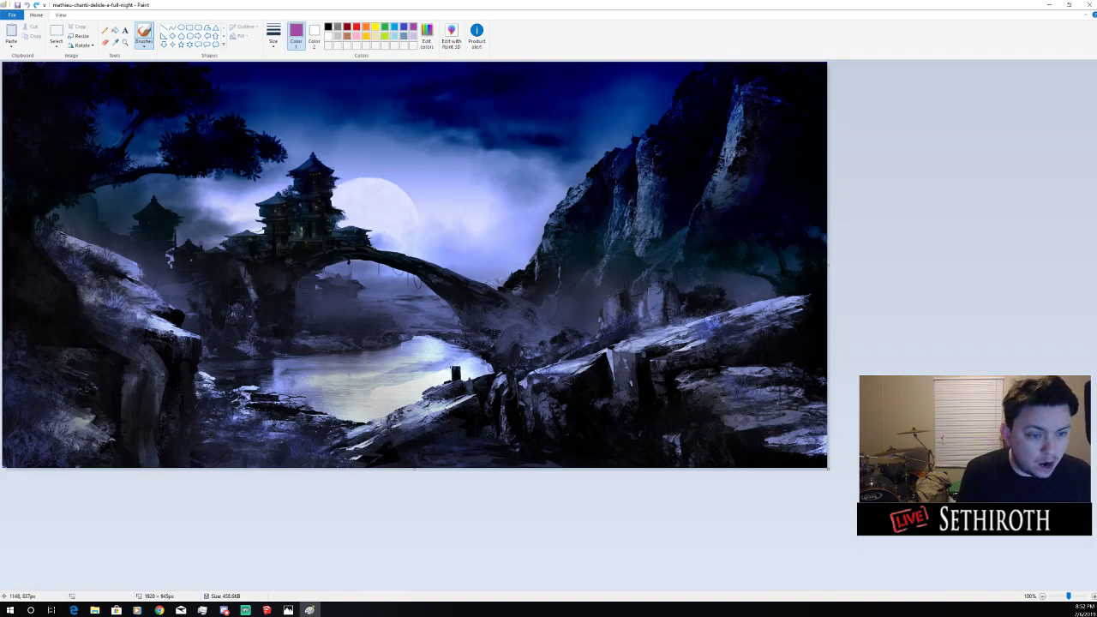
Trace the upper and lower edges of the arched bridge, box in the pagoda, and undo these marks
{"action": "mouse_move", "coordinate": [487, 329]}
{"action": "left_mouse_down"}
{"action": "mouse_move", "coordinate": [464, 314]}
{"action": "mouse_move", "coordinate": [292, 306]}
{"action": "left_mouse_up"}
{"action": "mouse_move", "coordinate": [519, 299]}
{"action": "left_mouse_down"}
{"action": "mouse_move", "coordinate": [335, 242]}
{"action": "mouse_move", "coordinate": [288, 270]}
{"action": "left_mouse_up"}
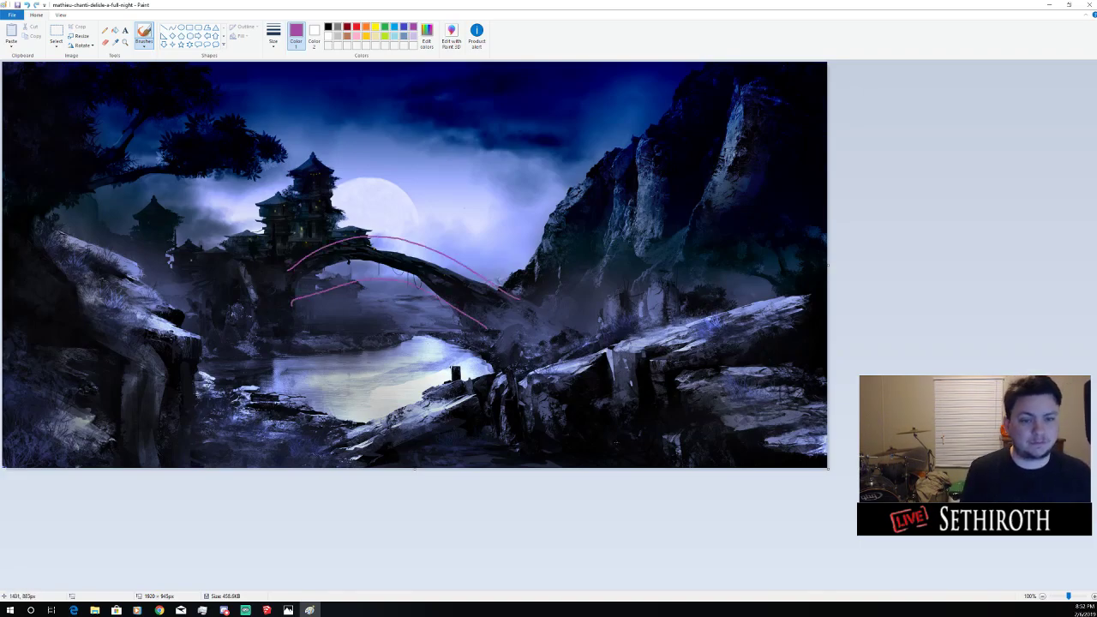
{"action": "mouse_move", "coordinate": [327, 185]}
{"action": "left_mouse_down"}
{"action": "mouse_move", "coordinate": [243, 172]}
{"action": "mouse_move", "coordinate": [254, 293]}
{"action": "mouse_move", "coordinate": [337, 281]}
{"action": "mouse_move", "coordinate": [343, 159]}
{"action": "left_mouse_up"}
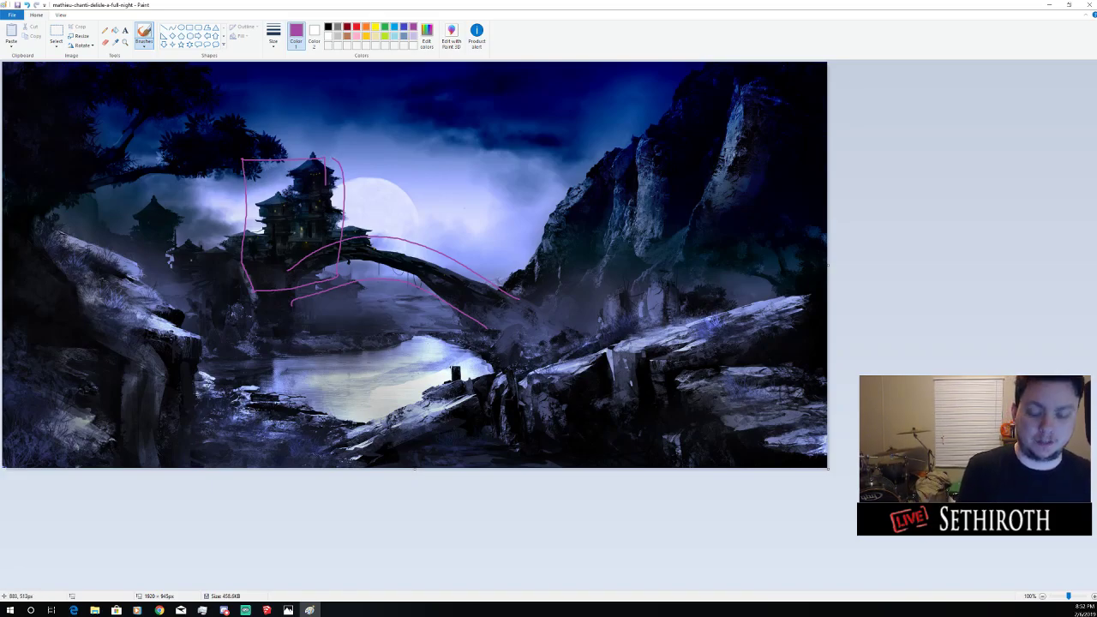
{"action": "key", "text": "ctrl+z"}
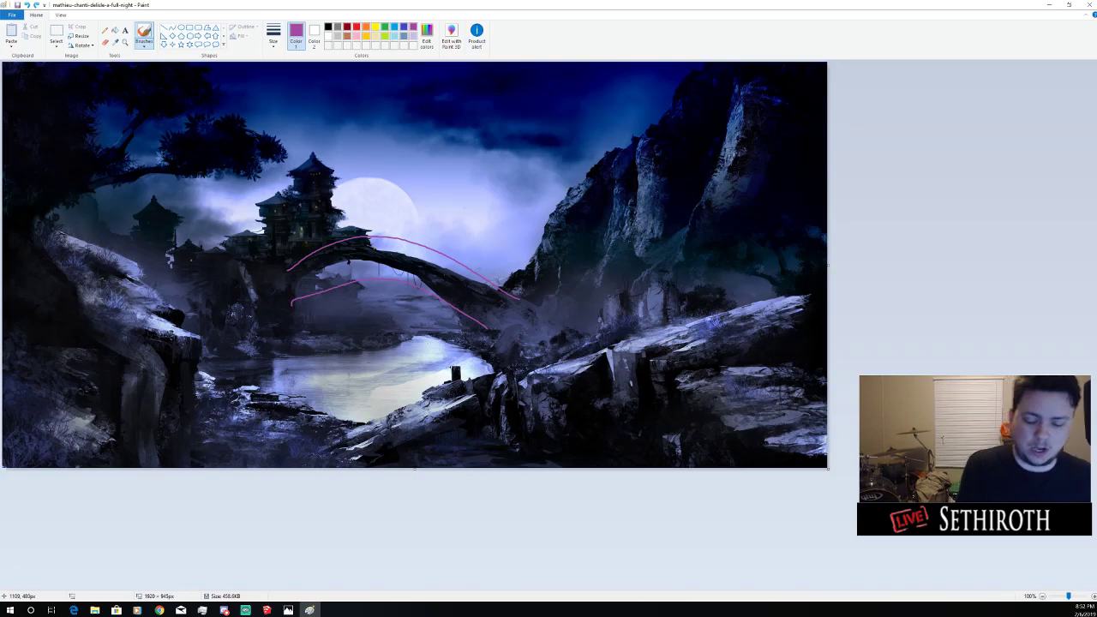
{"action": "key", "text": "ctrl+z"}
{"action": "key", "text": "ctrl+z"}
Circle the bridge and pagoda as the focal area, add a stroke along the bridge, and undo all the marks
{"action": "mouse_move", "coordinate": [528, 151]}
{"action": "left_mouse_down"}
{"action": "mouse_move", "coordinate": [261, 145]}
{"action": "mouse_move", "coordinate": [302, 410]}
{"action": "mouse_move", "coordinate": [490, 255]}
{"action": "mouse_move", "coordinate": [272, 183]}
{"action": "left_mouse_up"}
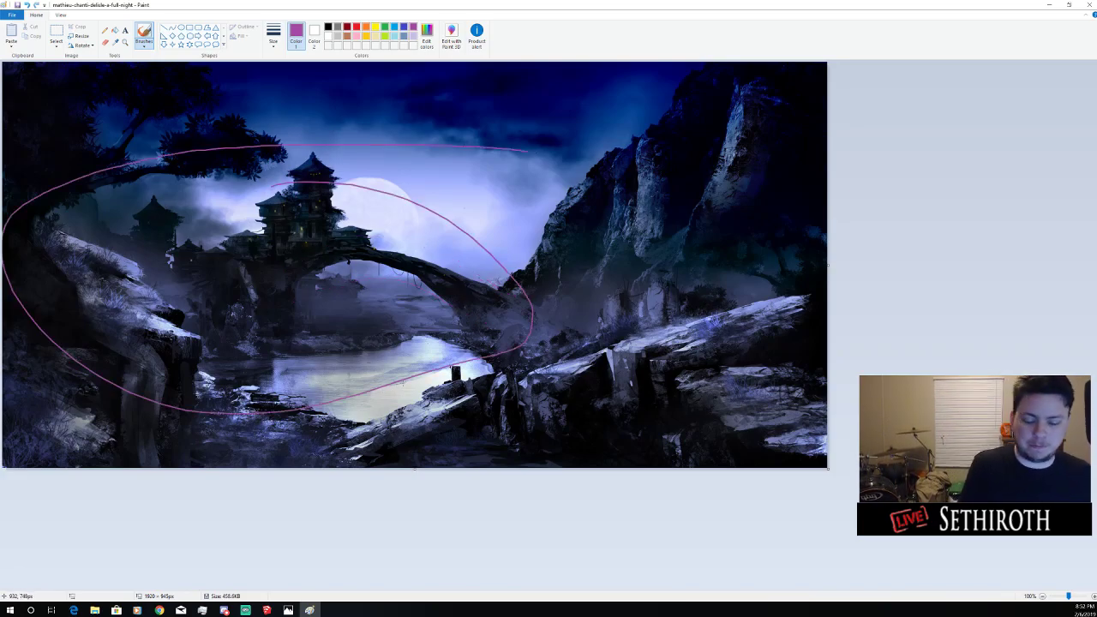
{"action": "key", "text": "ctrl+z"}
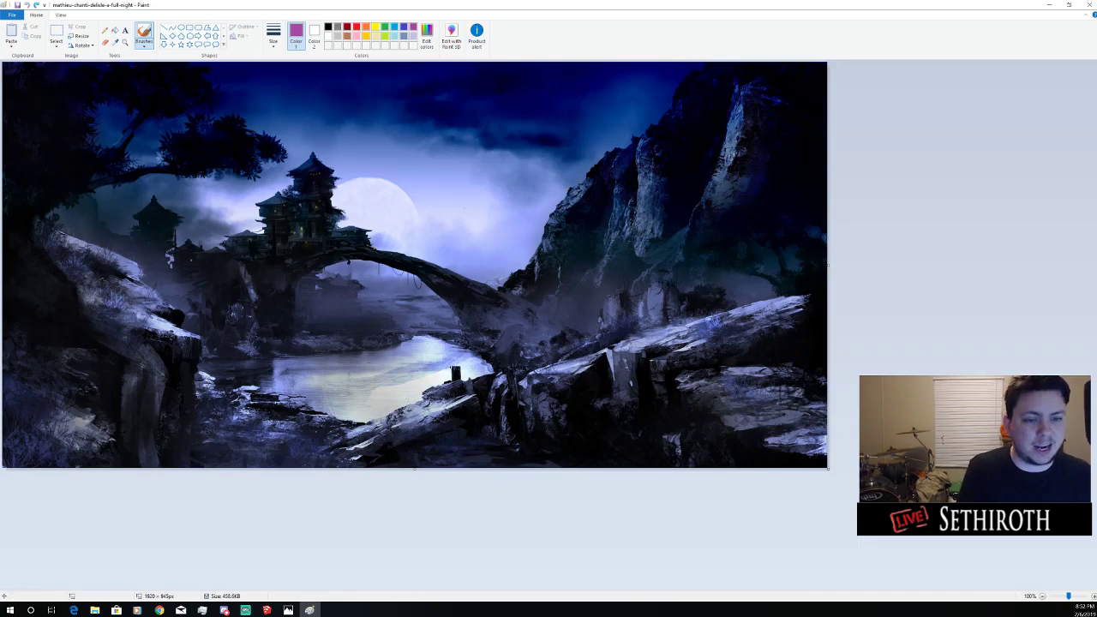
{"action": "mouse_move", "coordinate": [300, 159]}
{"action": "left_mouse_down"}
{"action": "mouse_move", "coordinate": [228, 333]}
{"action": "mouse_move", "coordinate": [234, 141]}
{"action": "left_mouse_up"}
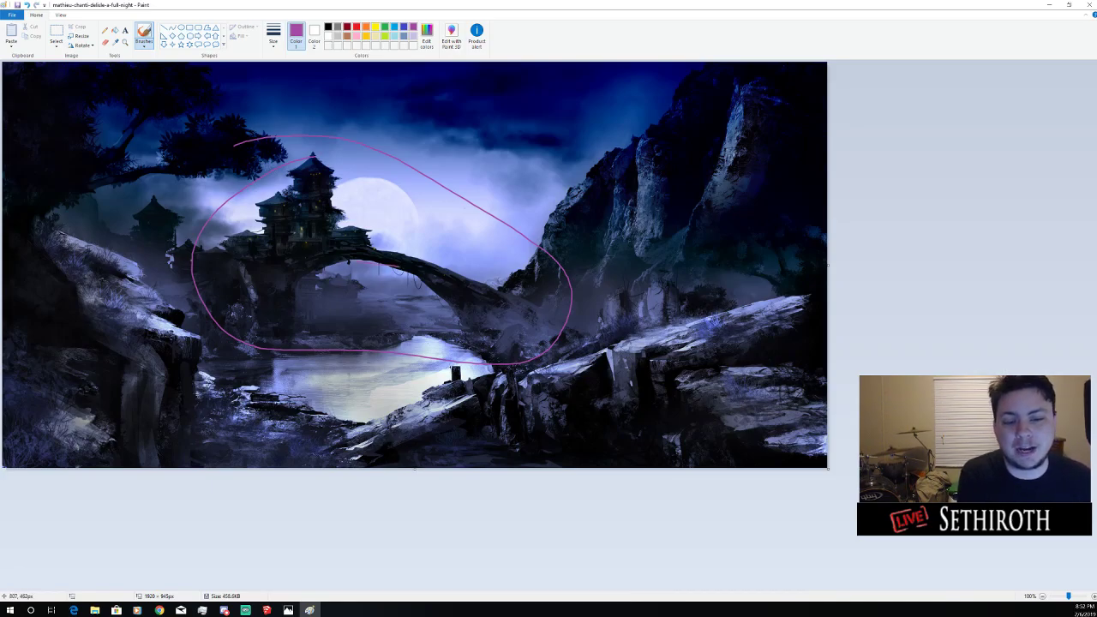
{"action": "left_click_drag", "start_coordinate": [348, 259], "coordinate": [467, 325]}
{"action": "key", "text": "ctrl+z"}
{"action": "key", "text": "ctrl+z"}
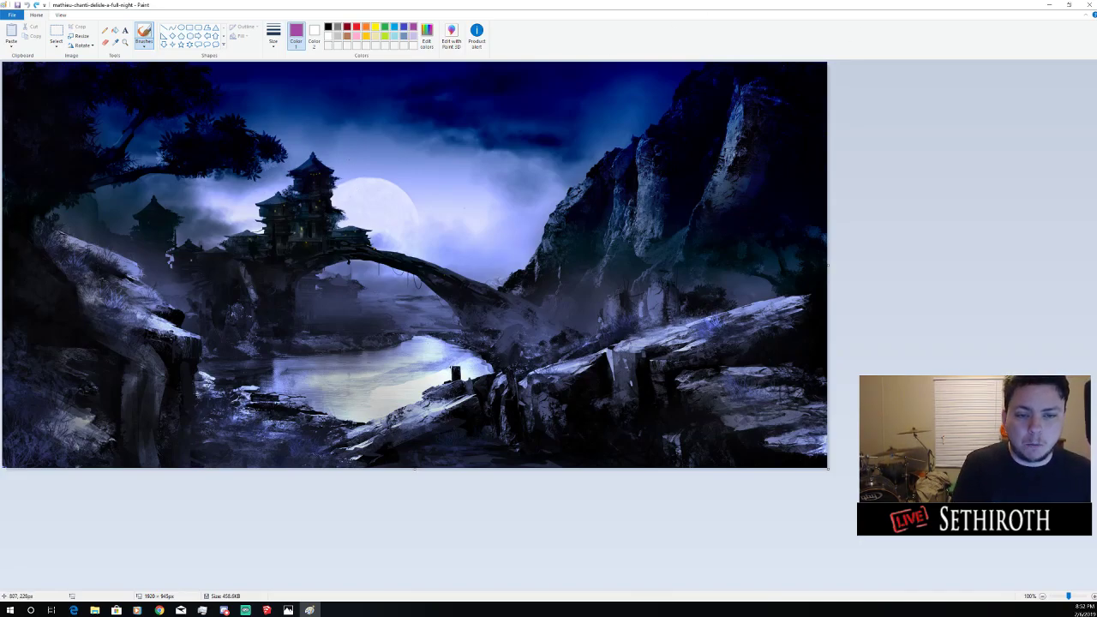
Circle the pagoda together with the smaller village buildings beside it three times, undoing each circle
{"action": "mouse_move", "coordinate": [287, 153]}
{"action": "left_mouse_down"}
{"action": "mouse_move", "coordinate": [118, 225]}
{"action": "mouse_move", "coordinate": [367, 233]}
{"action": "mouse_move", "coordinate": [341, 155]}
{"action": "left_mouse_up"}
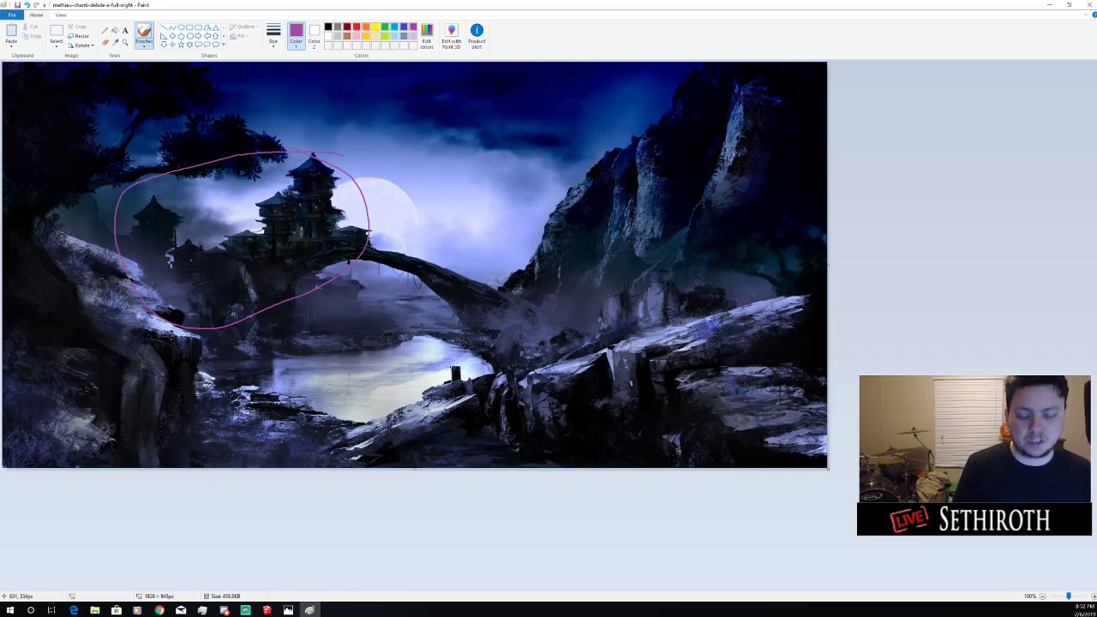
{"action": "key", "text": "ctrl+z"}
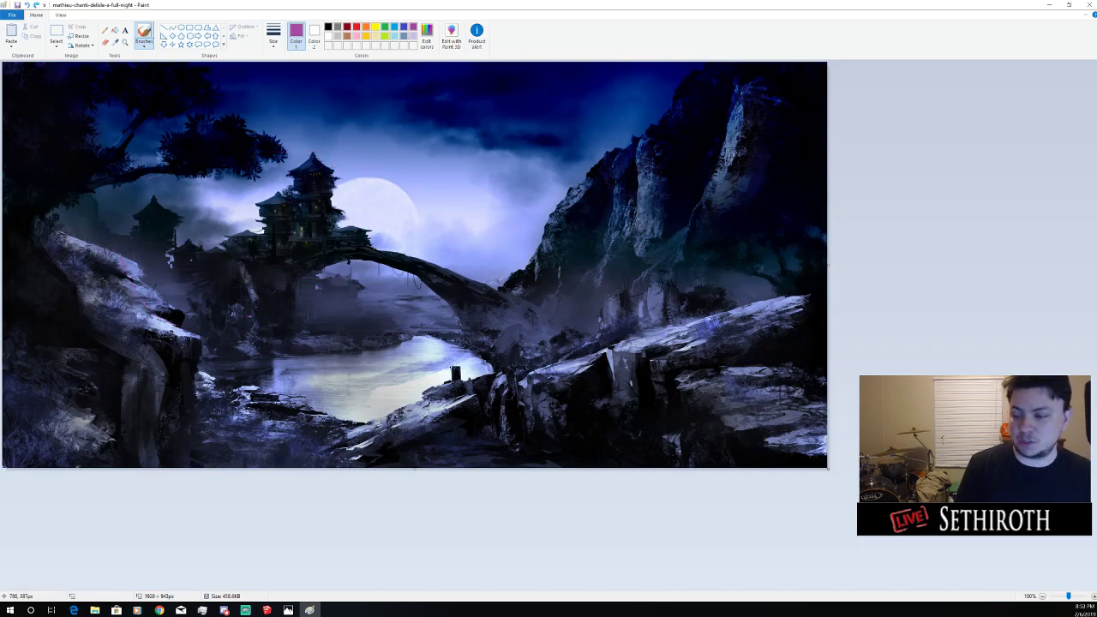
{"action": "left_click_drag", "start_coordinate": [382, 215], "coordinate": [394, 154]}
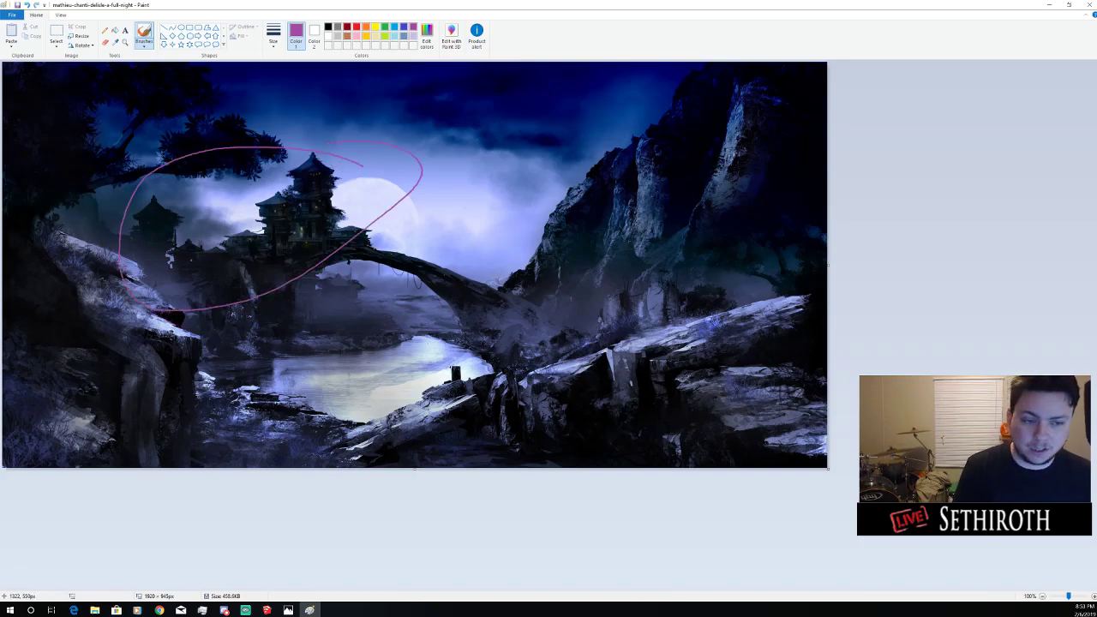
{"action": "key", "text": "ctrl+z"}
{"action": "mouse_move", "coordinate": [283, 148]}
{"action": "left_mouse_down"}
{"action": "mouse_move", "coordinate": [351, 284]}
{"action": "mouse_move", "coordinate": [322, 159]}
{"action": "left_mouse_up"}
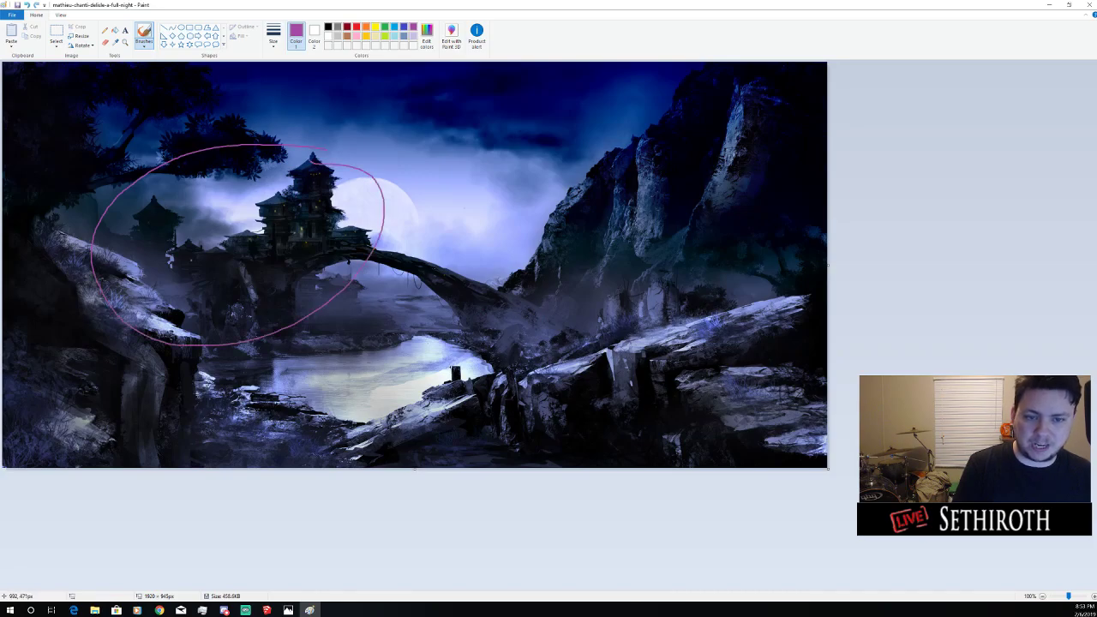
{"action": "key", "text": "ctrl+z"}
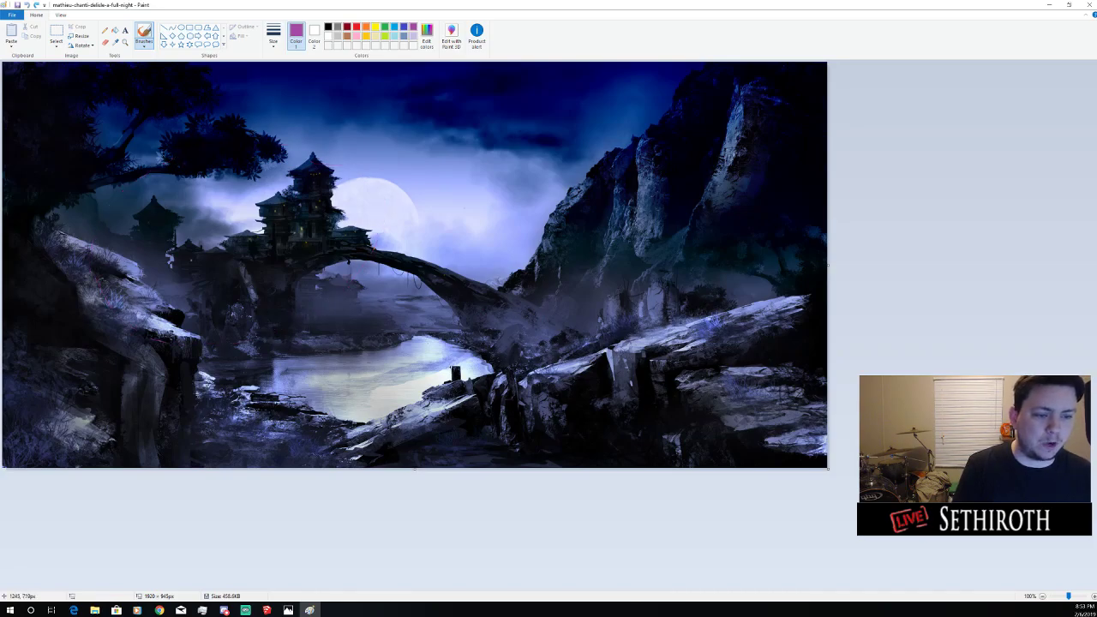
Block out the cliffs beyond the bridge with two tall boxes and a connecting stroke, and undo them
{"action": "mouse_move", "coordinate": [538, 370]}
{"action": "left_mouse_down"}
{"action": "mouse_move", "coordinate": [549, 211]}
{"action": "mouse_move", "coordinate": [560, 382]}
{"action": "left_mouse_up"}
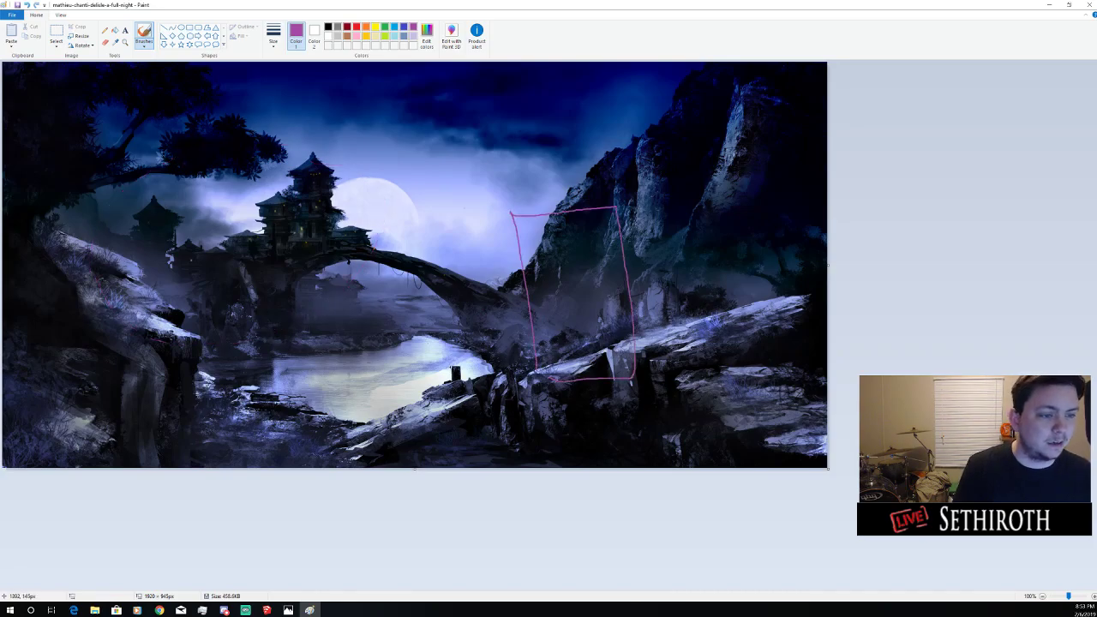
{"action": "left_click_drag", "start_coordinate": [602, 112], "coordinate": [763, 340]}
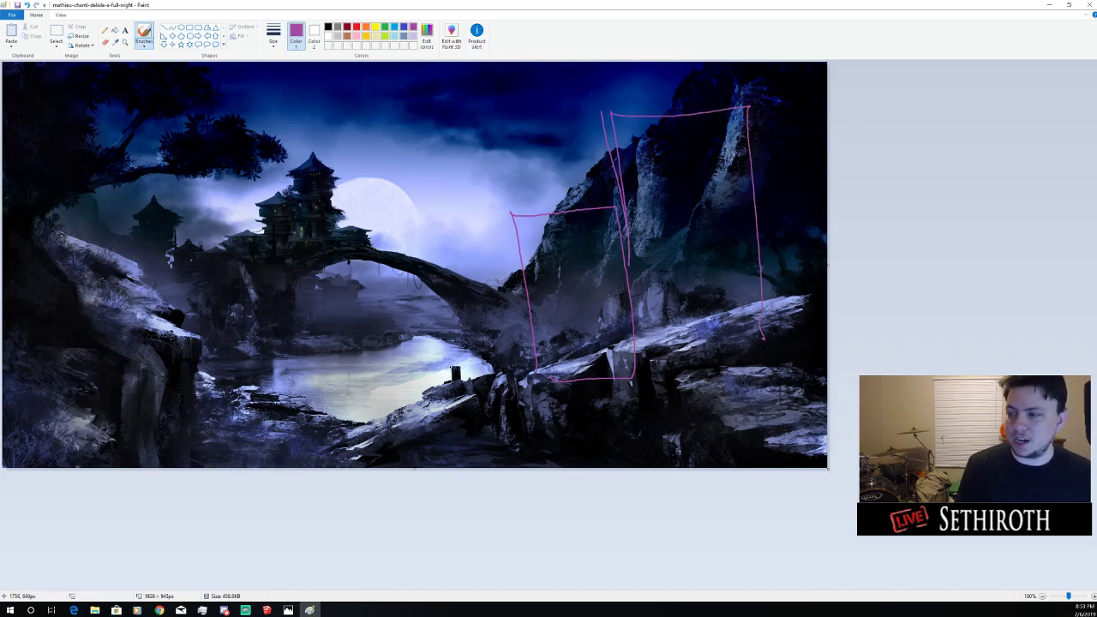
{"action": "mouse_move", "coordinate": [620, 214]}
{"action": "left_mouse_down"}
{"action": "mouse_move", "coordinate": [638, 249]}
{"action": "mouse_move", "coordinate": [676, 241]}
{"action": "left_mouse_up"}
{"action": "key", "text": "ctrl+z"}
{"action": "key", "text": "ctrl+z"}
{"action": "key", "text": "ctrl+z"}
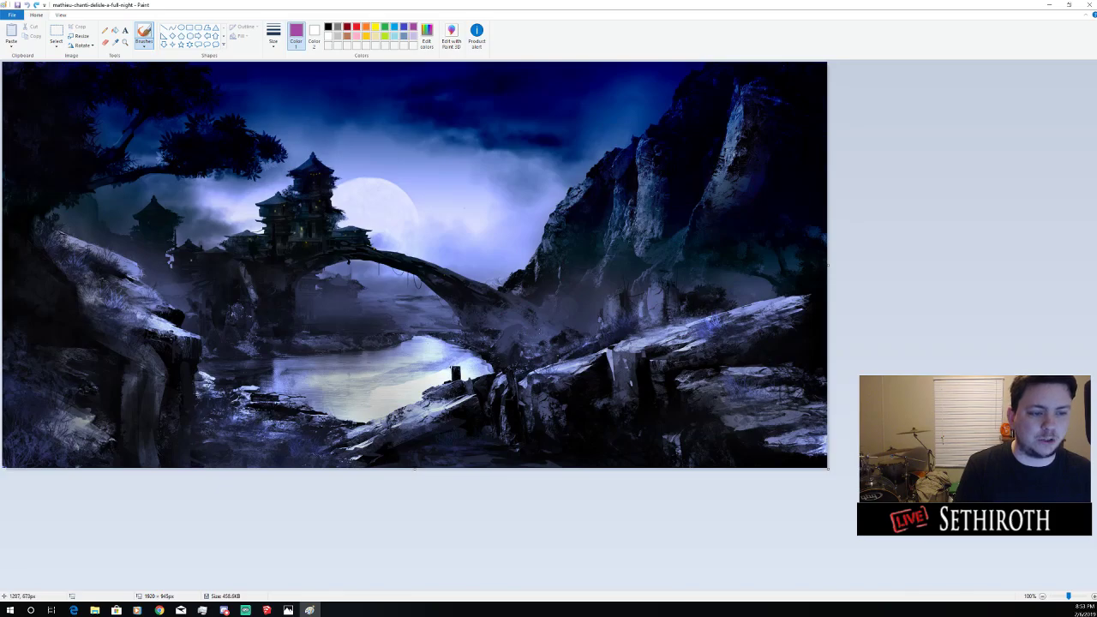
Trace a route across the bridge and an arrow from the water up to the village, and undo both
{"action": "left_click_drag", "start_coordinate": [557, 352], "coordinate": [318, 244]}
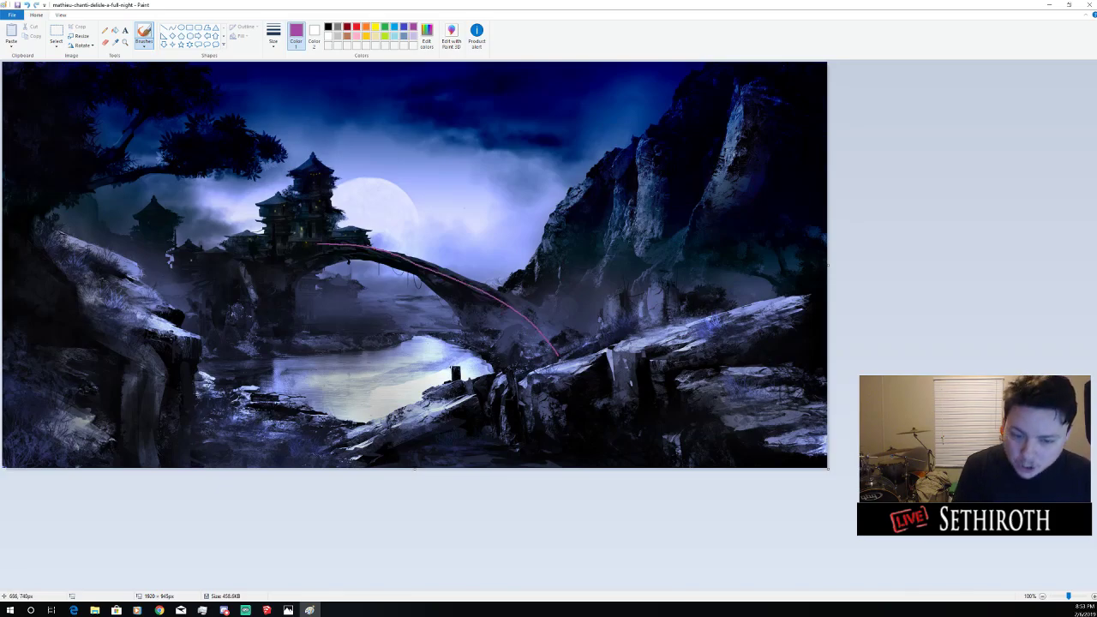
{"action": "mouse_move", "coordinate": [276, 375]}
{"action": "left_mouse_down"}
{"action": "mouse_move", "coordinate": [223, 357]}
{"action": "mouse_move", "coordinate": [167, 292]}
{"action": "mouse_move", "coordinate": [197, 298]}
{"action": "left_mouse_up"}
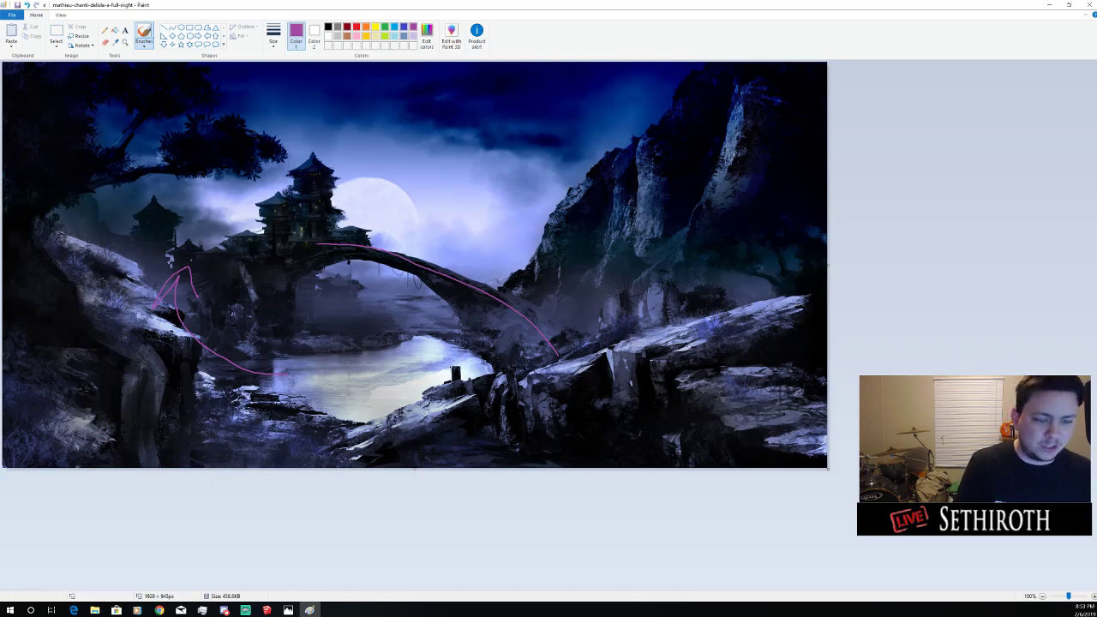
{"action": "key", "text": "ctrl+z"}
{"action": "key", "text": "ctrl+z"}
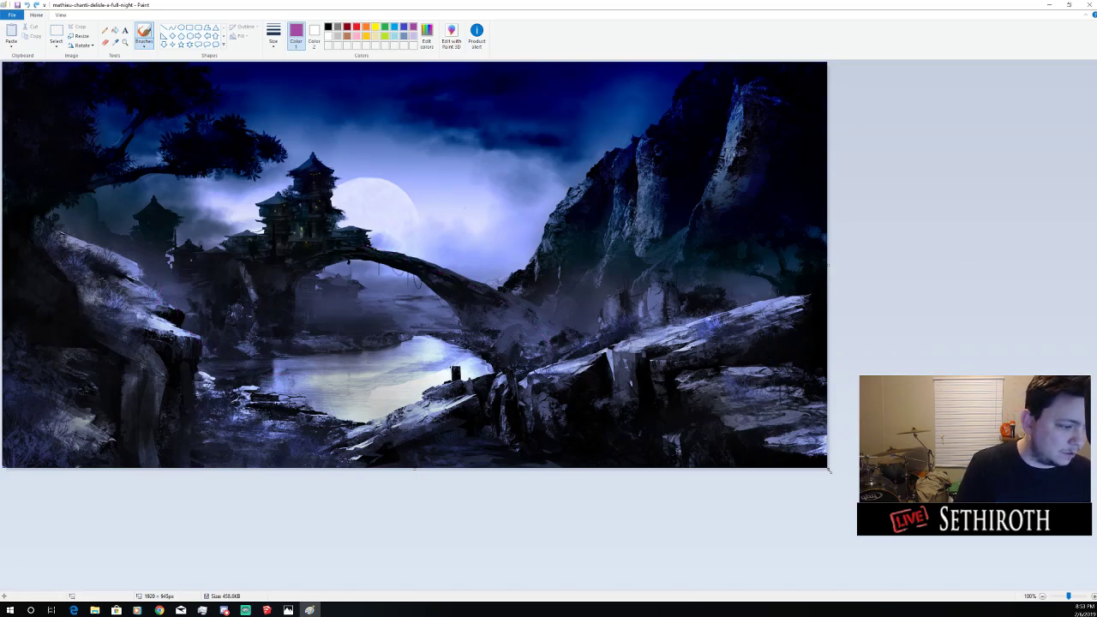
Crop the painting's far edges, extend the blank canvas to about 2500 × 1234 px, and undo a trial stroke on it
{"action": "left_click_drag", "start_coordinate": [829, 470], "coordinate": [673, 425]}
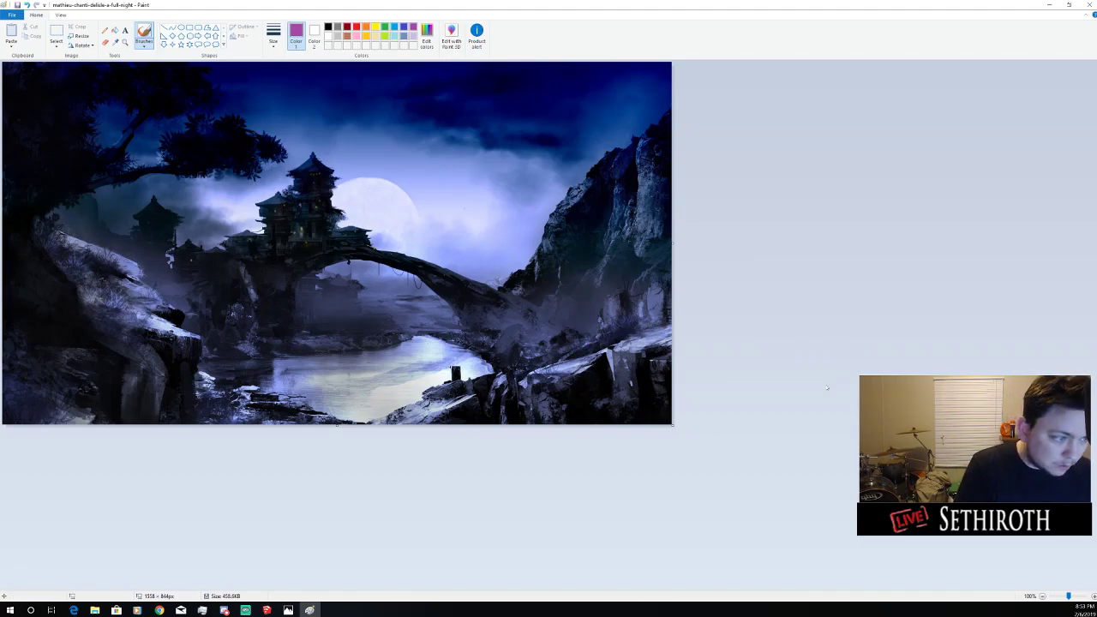
{"action": "left_click_drag", "start_coordinate": [673, 426], "coordinate": [1076, 591]}
{"action": "left_click_drag", "start_coordinate": [771, 339], "coordinate": [775, 436]}
{"action": "key", "text": "ctrl+z"}
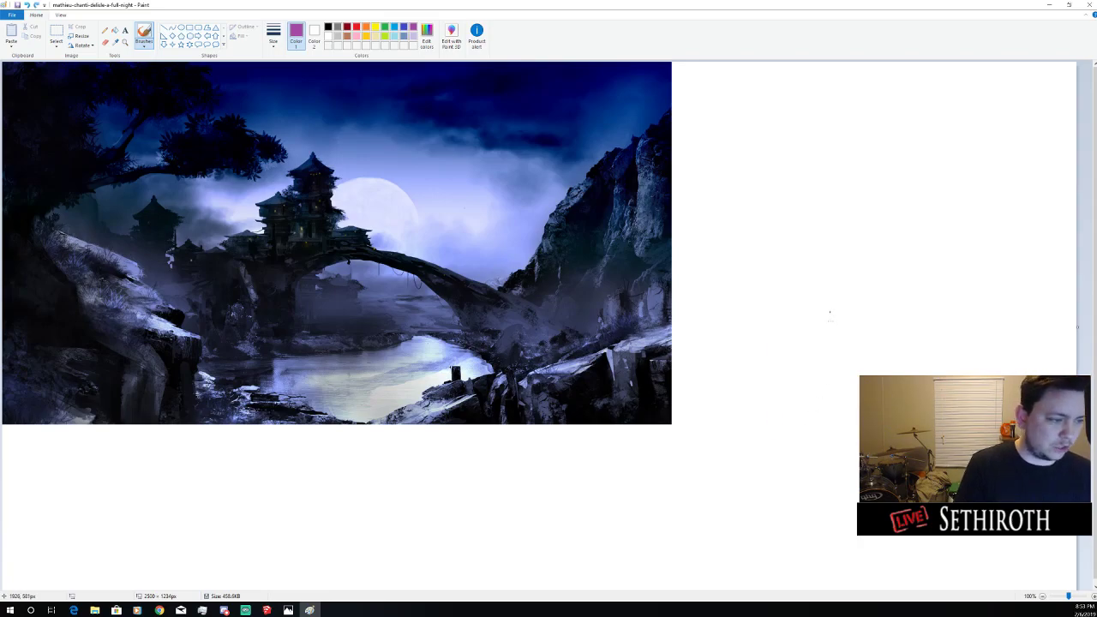
Sketch the bridge as two upright lines with a curved path edge beside it, undoing the outer curve and the routes traced on the painting
{"action": "left_click_drag", "start_coordinate": [830, 313], "coordinate": [836, 412]}
{"action": "mouse_move", "coordinate": [847, 313]}
{"action": "left_mouse_down"}
{"action": "mouse_move", "coordinate": [855, 354]}
{"action": "mouse_move", "coordinate": [859, 414]}
{"action": "mouse_move", "coordinate": [846, 313]}
{"action": "left_mouse_up"}
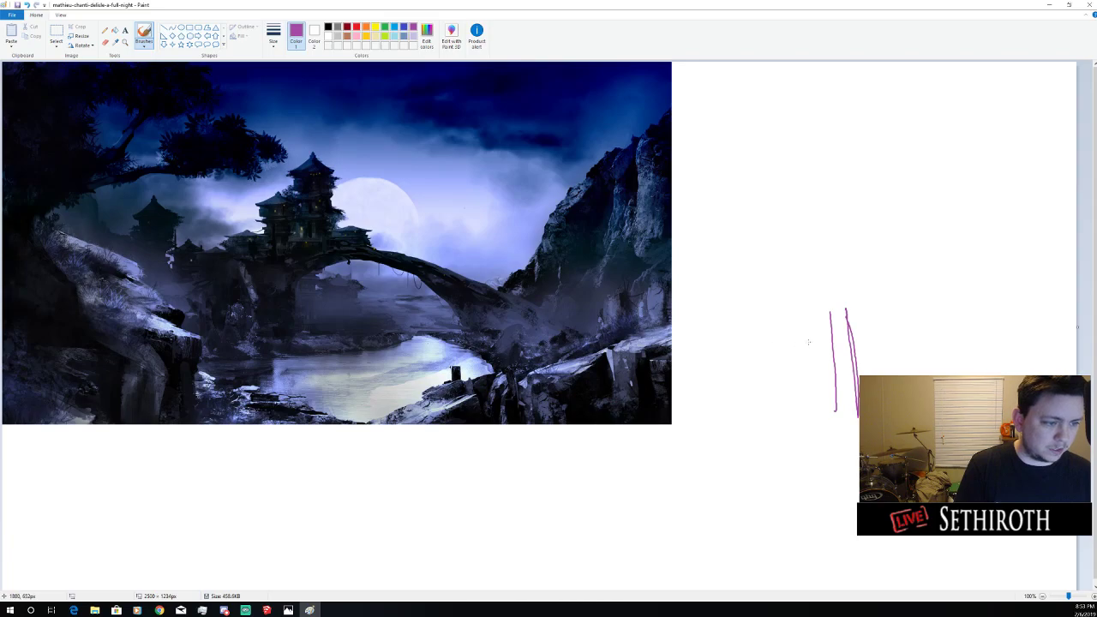
{"action": "mouse_move", "coordinate": [744, 362]}
{"action": "left_mouse_down"}
{"action": "mouse_move", "coordinate": [828, 267]}
{"action": "mouse_move", "coordinate": [732, 252]}
{"action": "mouse_move", "coordinate": [721, 371]}
{"action": "left_mouse_up"}
{"action": "mouse_move", "coordinate": [191, 343]}
{"action": "left_mouse_down"}
{"action": "mouse_move", "coordinate": [169, 251]}
{"action": "mouse_move", "coordinate": [270, 360]}
{"action": "mouse_move", "coordinate": [393, 371]}
{"action": "left_mouse_up"}
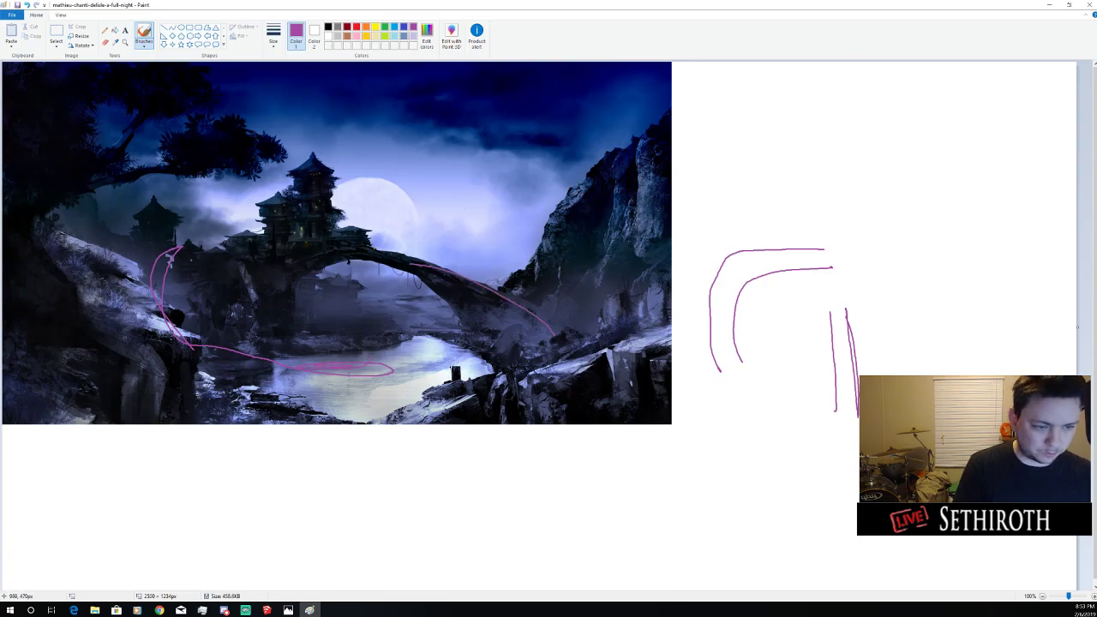
{"action": "key", "text": "ctrl+z"}
{"action": "key", "text": "ctrl+z"}
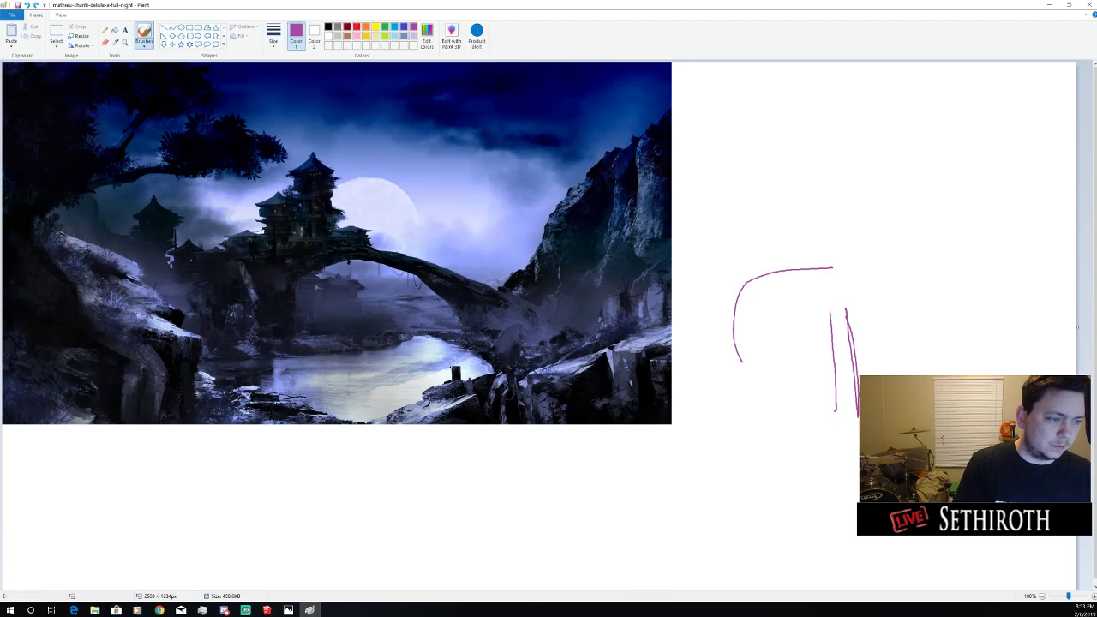
Sketch the path's outer curve, undoing the first attempt, and add a tilted four-sided block beyond the path's upper end
{"action": "left_click_drag", "start_coordinate": [696, 388], "coordinate": [828, 365]}
{"action": "key", "text": "ctrl+z"}
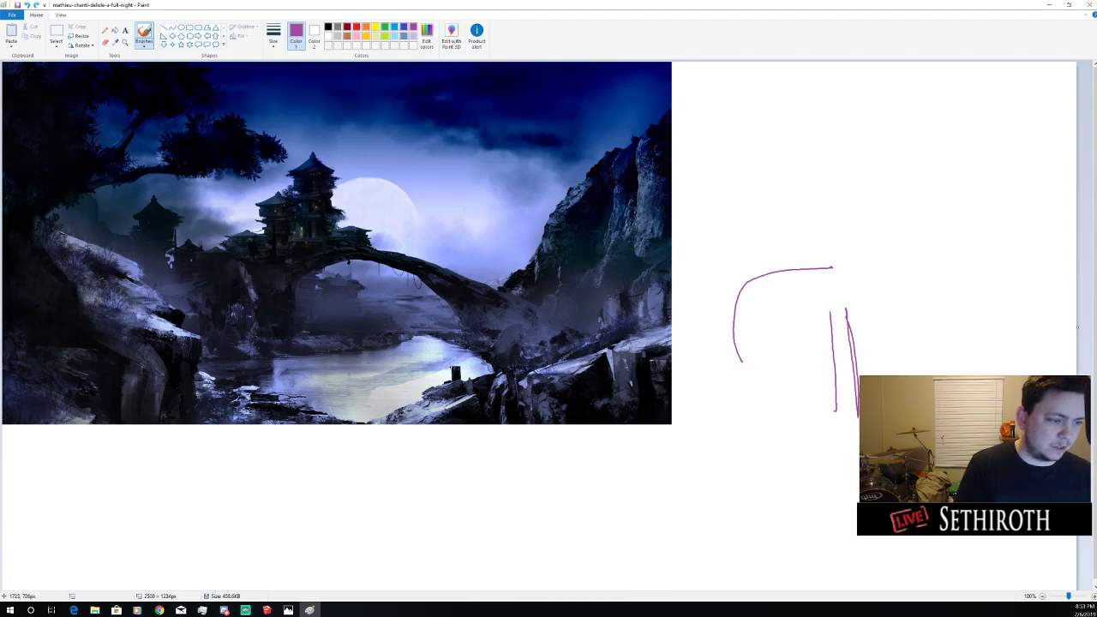
{"action": "left_click_drag", "start_coordinate": [707, 360], "coordinate": [804, 207]}
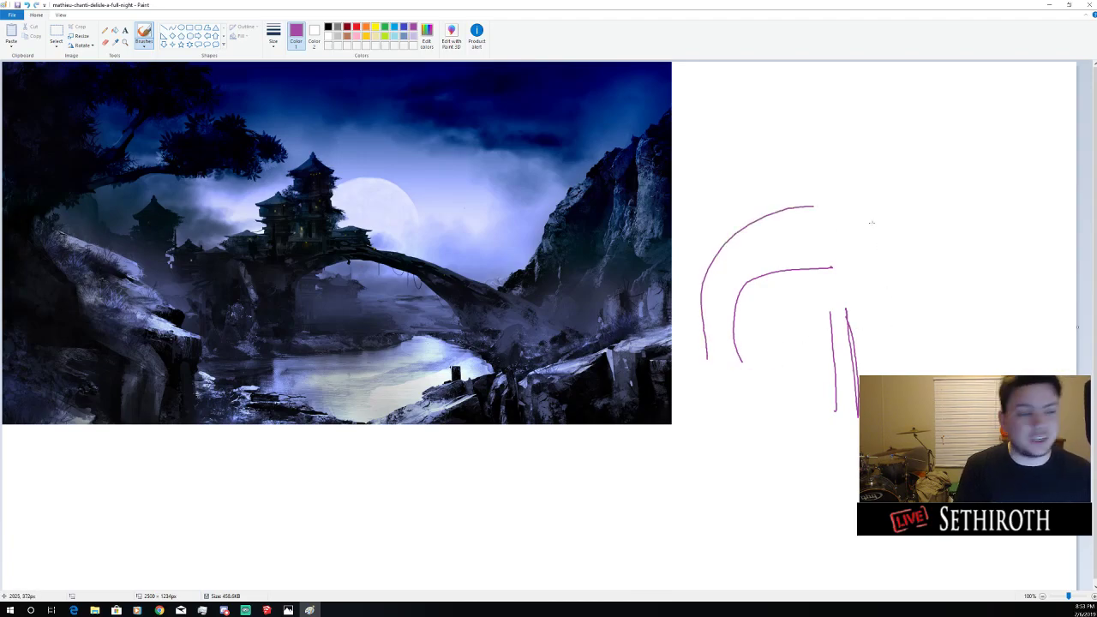
{"action": "mouse_move", "coordinate": [854, 170]}
{"action": "left_mouse_down"}
{"action": "mouse_move", "coordinate": [884, 296]}
{"action": "mouse_move", "coordinate": [931, 156]}
{"action": "mouse_move", "coordinate": [810, 169]}
{"action": "left_mouse_up"}
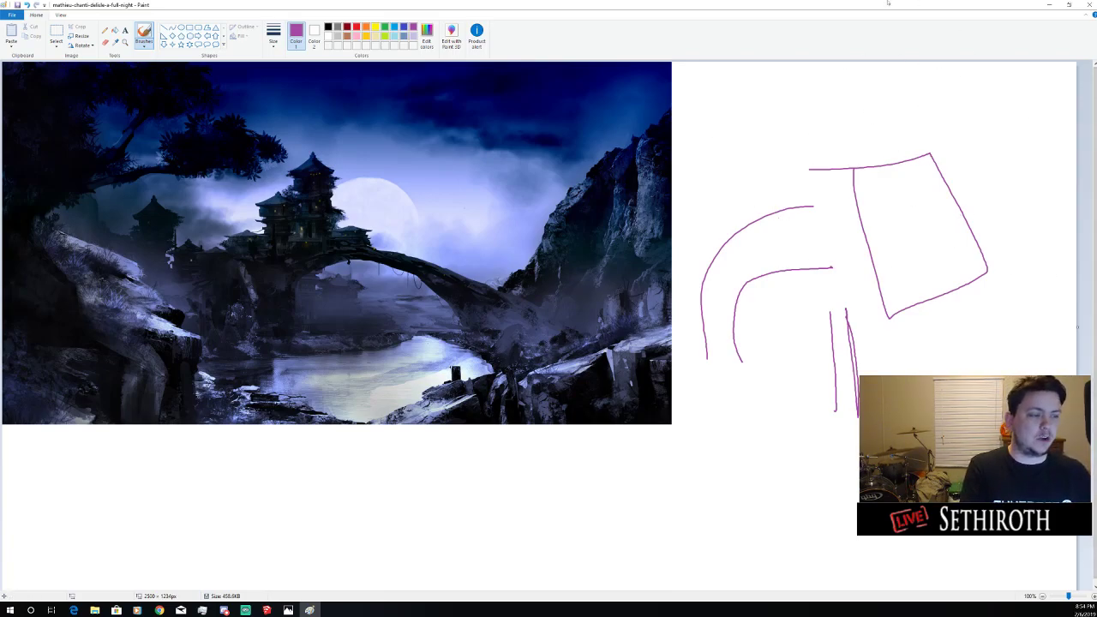
Sketch a stroke inside the tilted block, a loop around it and a large square below the path, undoing each
{"action": "mouse_move", "coordinate": [899, 255]}
{"action": "left_mouse_down"}
{"action": "mouse_move", "coordinate": [895, 161]}
{"action": "mouse_move", "coordinate": [943, 368]}
{"action": "mouse_move", "coordinate": [848, 519]}
{"action": "mouse_move", "coordinate": [976, 201]}
{"action": "left_mouse_up"}
{"action": "key", "text": "ctrl+z"}
{"action": "mouse_move", "coordinate": [932, 139]}
{"action": "left_mouse_down"}
{"action": "mouse_move", "coordinate": [853, 180]}
{"action": "mouse_move", "coordinate": [1016, 171]}
{"action": "left_mouse_up"}
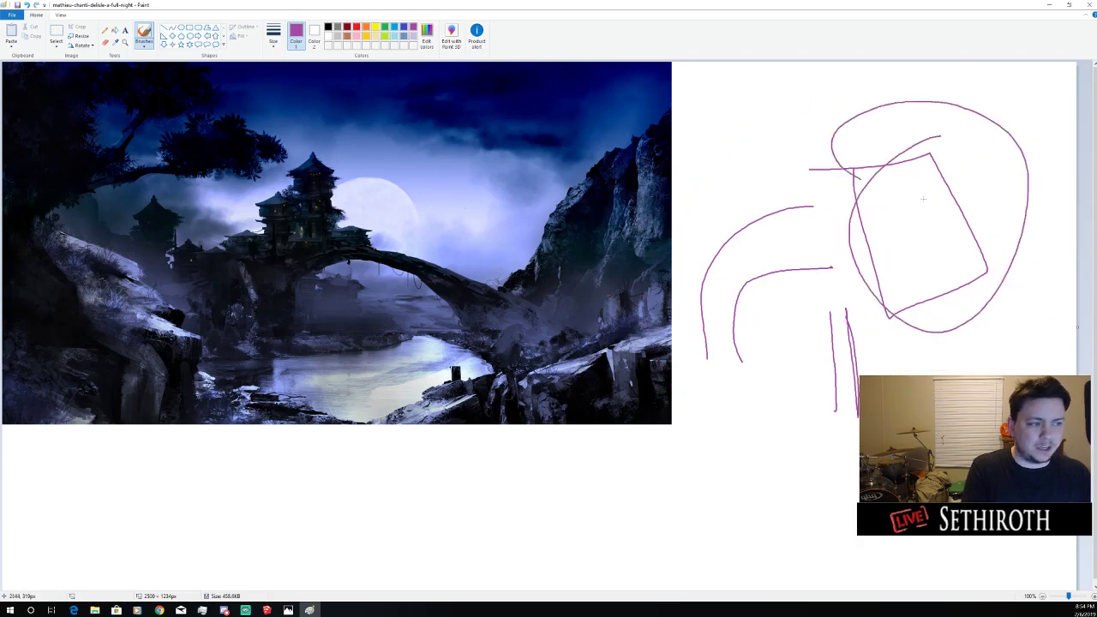
{"action": "key", "text": "ctrl+z"}
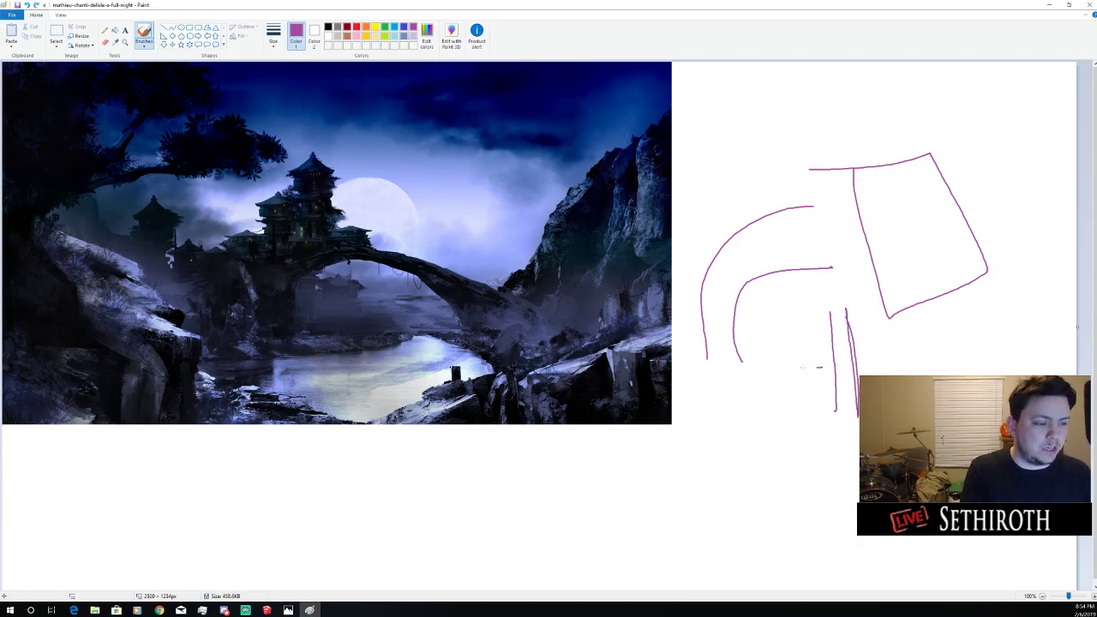
{"action": "mouse_move", "coordinate": [802, 367]}
{"action": "left_mouse_down"}
{"action": "mouse_move", "coordinate": [687, 457]}
{"action": "mouse_move", "coordinate": [686, 501]}
{"action": "mouse_move", "coordinate": [809, 505]}
{"action": "mouse_move", "coordinate": [804, 355]}
{"action": "left_mouse_up"}
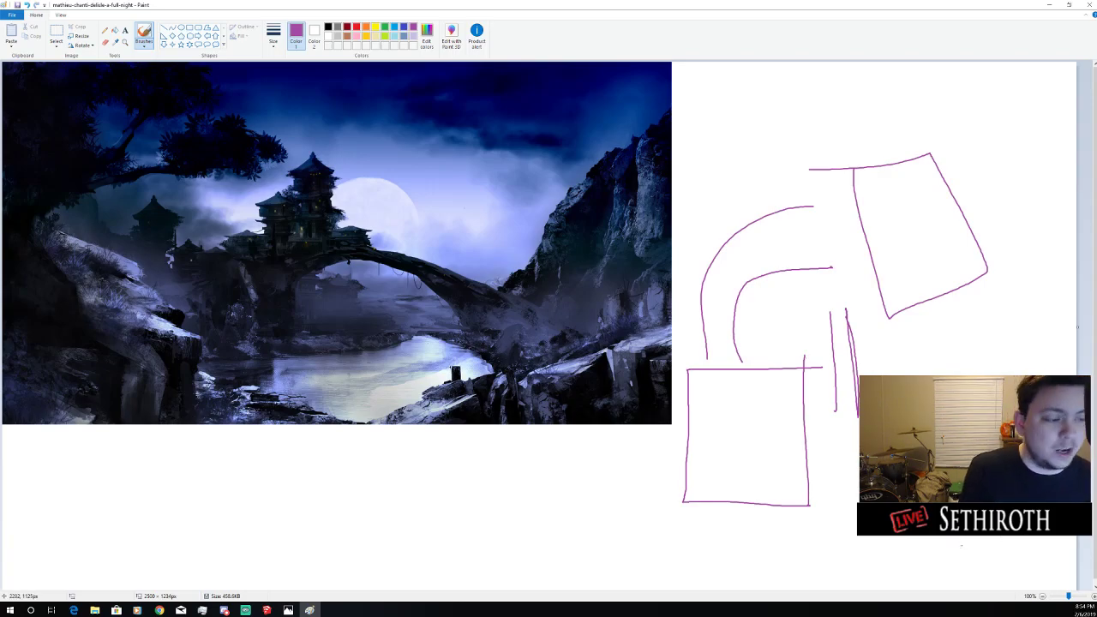
{"action": "key", "text": "ctrl+z"}
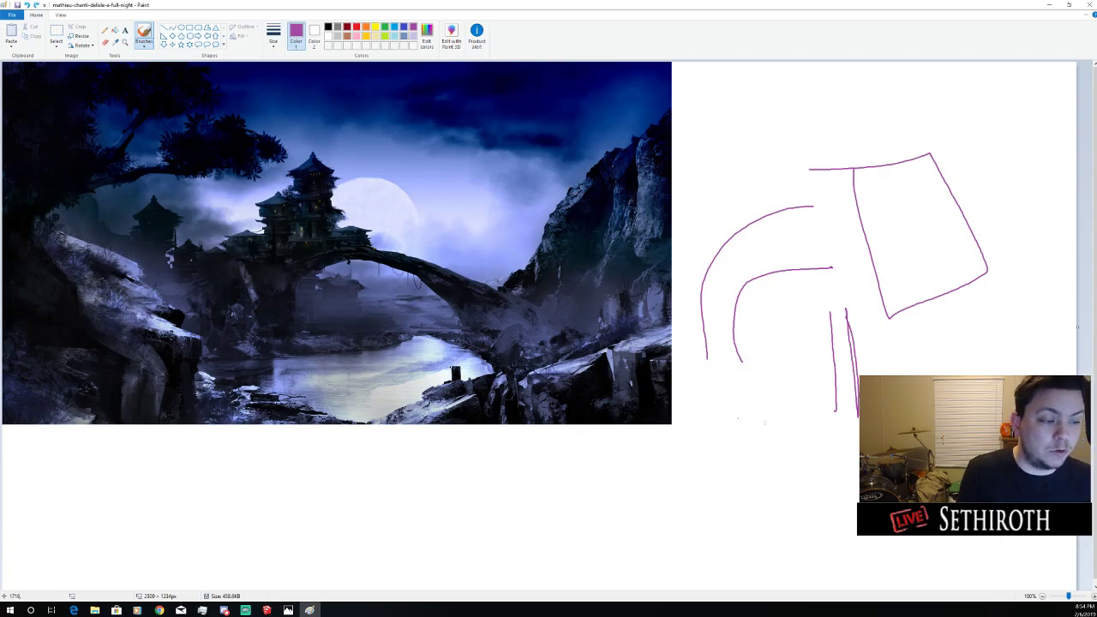
Try a larger outline over the tilted block, extra strokes along the bridge and a mark at the path's lower end, undoing each
{"action": "mouse_move", "coordinate": [863, 176]}
{"action": "left_mouse_down"}
{"action": "mouse_move", "coordinate": [1034, 237]}
{"action": "mouse_move", "coordinate": [892, 163]}
{"action": "left_mouse_up"}
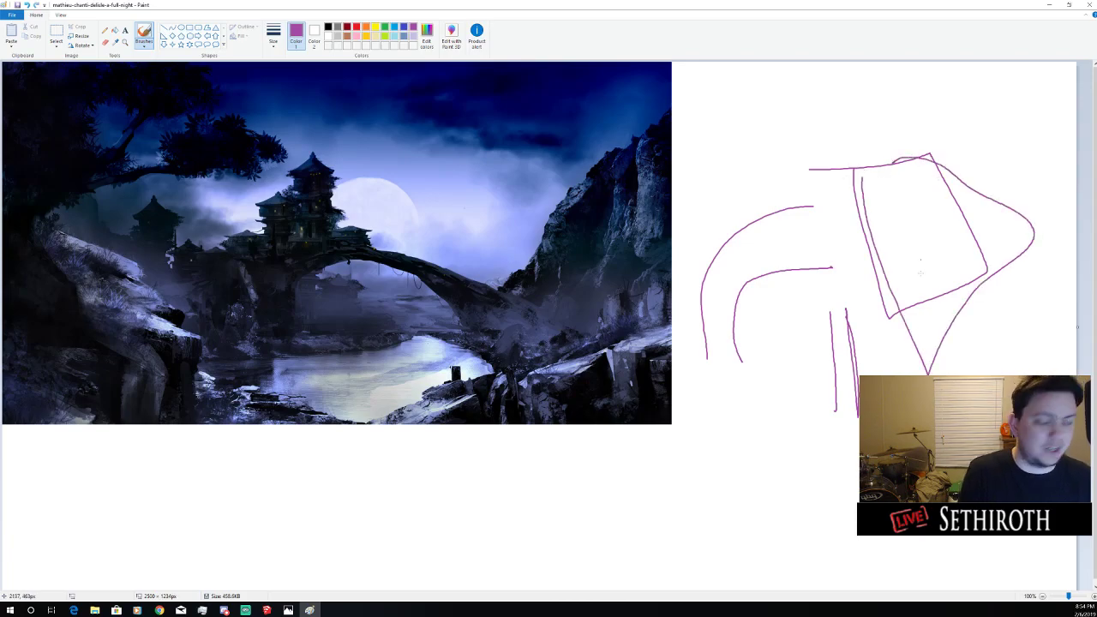
{"action": "key", "text": "ctrl+z"}
{"action": "mouse_move", "coordinate": [830, 319]}
{"action": "left_mouse_down"}
{"action": "mouse_move", "coordinate": [843, 410]}
{"action": "mouse_move", "coordinate": [823, 294]}
{"action": "left_mouse_up"}
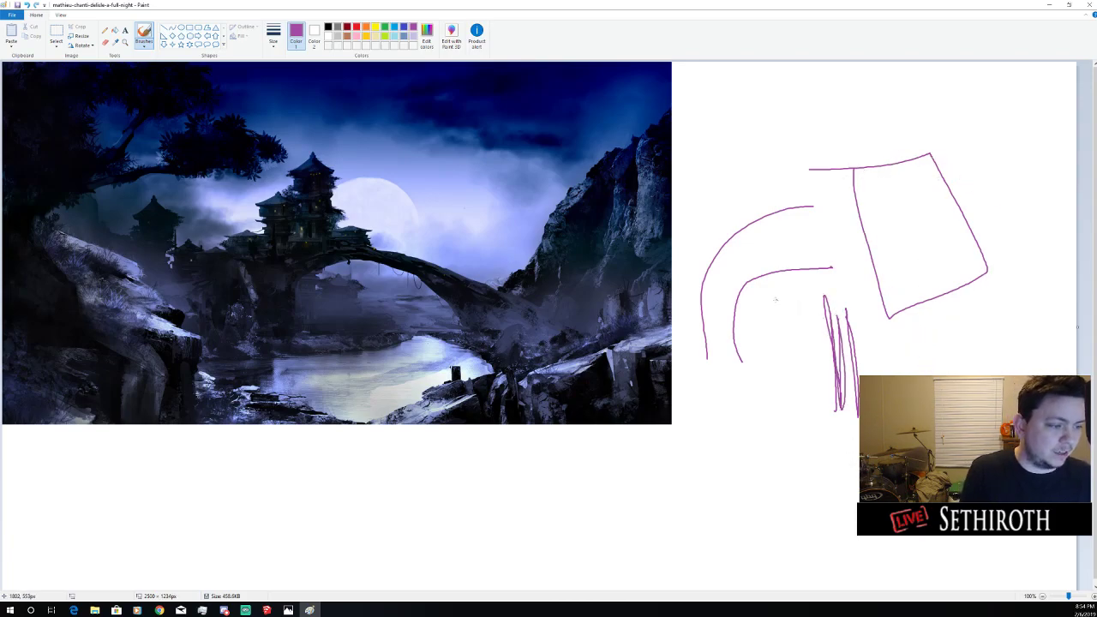
{"action": "key", "text": "ctrl+z"}
{"action": "mouse_move", "coordinate": [738, 362]}
{"action": "left_mouse_down"}
{"action": "mouse_move", "coordinate": [809, 244]}
{"action": "mouse_move", "coordinate": [737, 364]}
{"action": "left_mouse_up"}
{"action": "key", "text": "ctrl+z"}
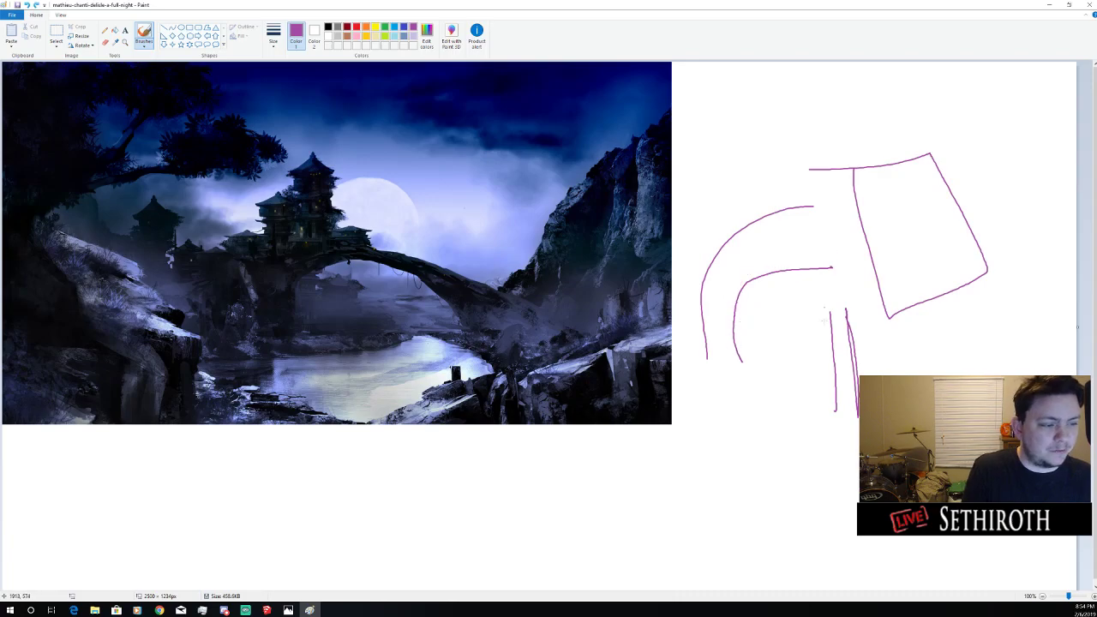
Replace the path and block with a C-shaped double curve linking the bridge to an upright rectangle, plus a short stroke across the bridge
{"action": "key", "text": "ctrl+z"}
{"action": "key", "text": "ctrl+z"}
{"action": "key", "text": "ctrl+z"}
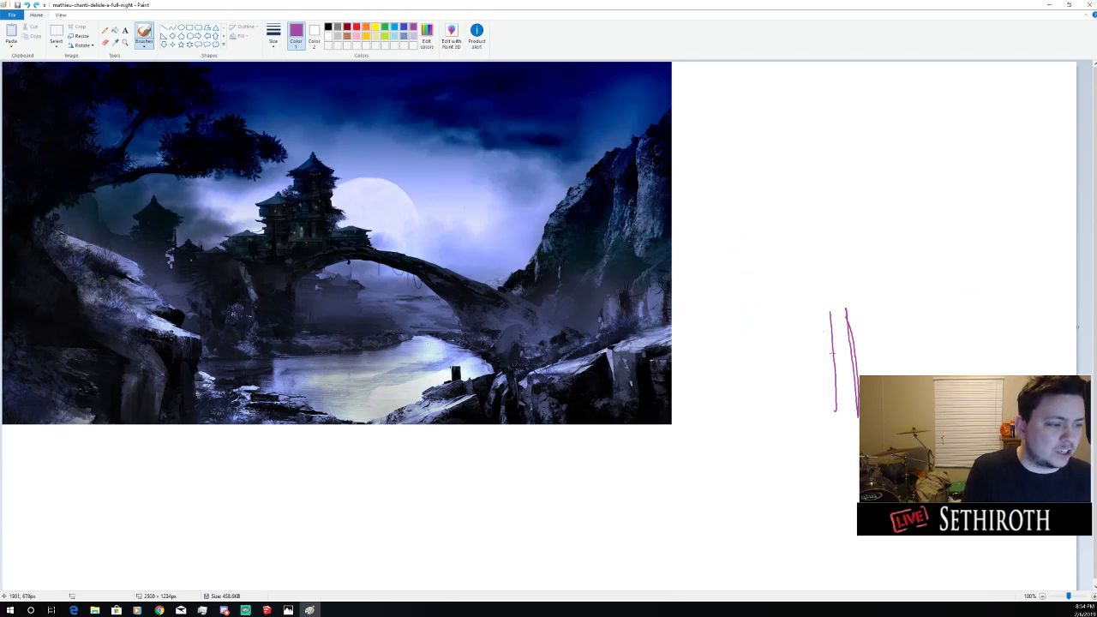
{"action": "mouse_move", "coordinate": [832, 353]}
{"action": "left_mouse_down"}
{"action": "mouse_move", "coordinate": [786, 284]}
{"action": "mouse_move", "coordinate": [854, 248]}
{"action": "left_mouse_up"}
{"action": "mouse_move", "coordinate": [837, 391]}
{"action": "left_mouse_down"}
{"action": "mouse_move", "coordinate": [785, 382]}
{"action": "mouse_move", "coordinate": [758, 259]}
{"action": "mouse_move", "coordinate": [858, 210]}
{"action": "mouse_move", "coordinate": [841, 313]}
{"action": "mouse_move", "coordinate": [911, 310]}
{"action": "mouse_move", "coordinate": [911, 185]}
{"action": "mouse_move", "coordinate": [834, 186]}
{"action": "left_mouse_up"}
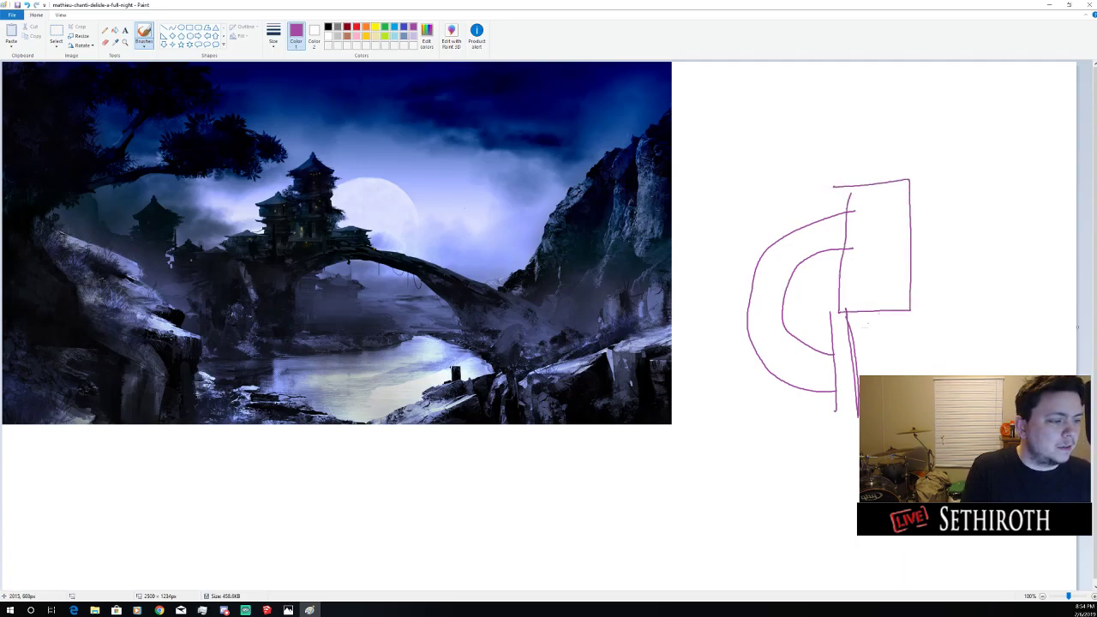
{"action": "left_click_drag", "start_coordinate": [853, 352], "coordinate": [914, 348]}
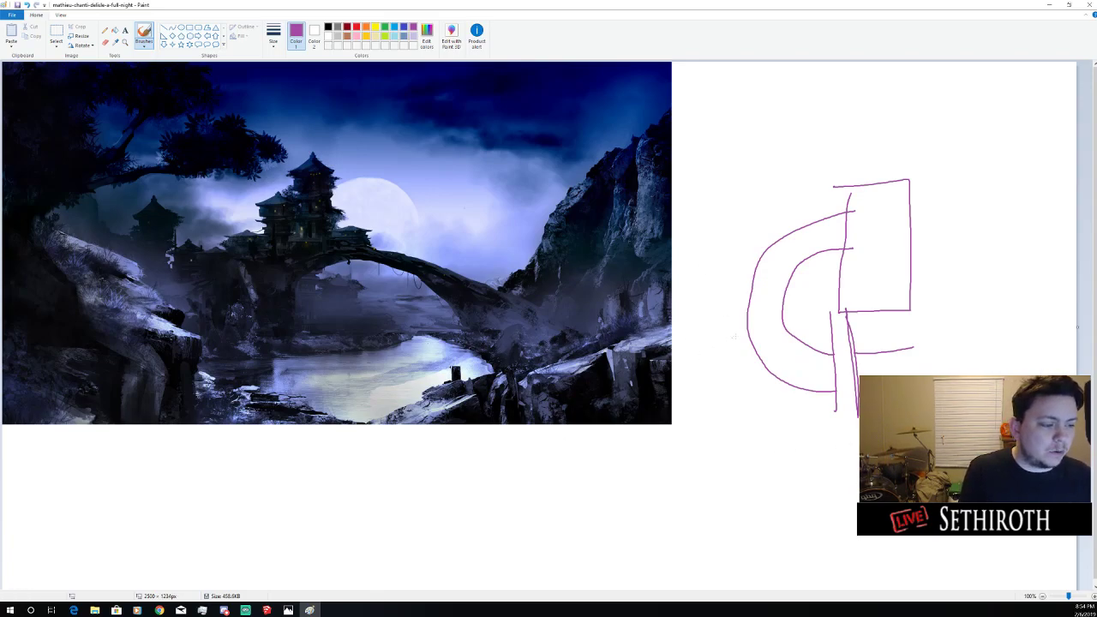
Outline a foreground block below the bridge and trace the slope of the painting's near cliff, undoing all of these strokes
{"action": "mouse_move", "coordinate": [734, 420]}
{"action": "left_mouse_down"}
{"action": "mouse_move", "coordinate": [825, 420]}
{"action": "mouse_move", "coordinate": [702, 452]}
{"action": "mouse_move", "coordinate": [716, 410]}
{"action": "mouse_move", "coordinate": [805, 427]}
{"action": "left_mouse_up"}
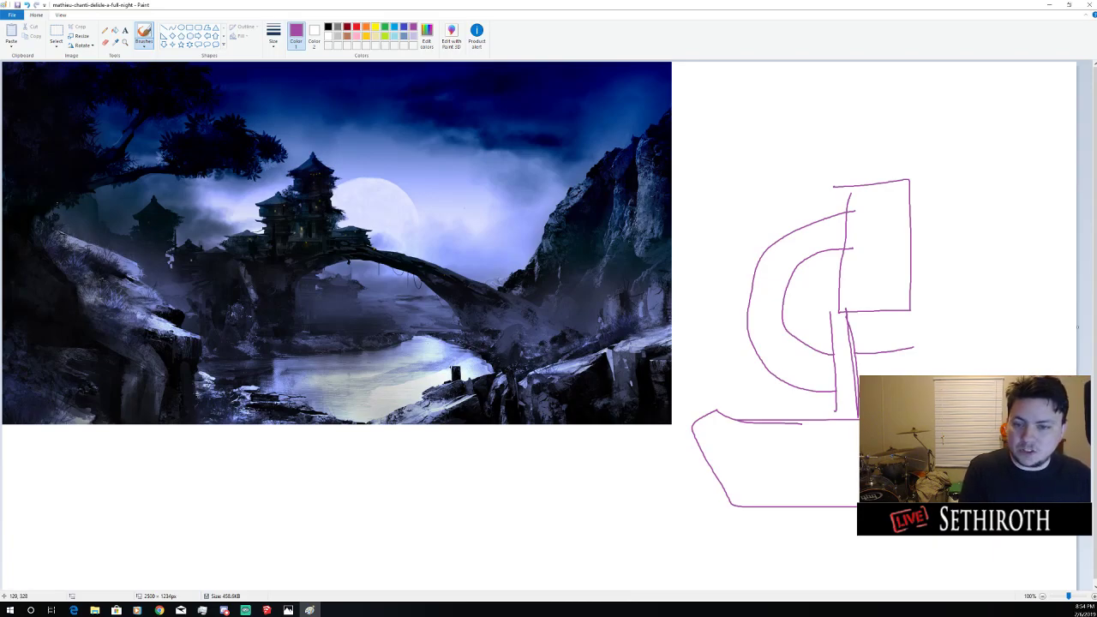
{"action": "mouse_move", "coordinate": [66, 233]}
{"action": "left_mouse_down"}
{"action": "mouse_move", "coordinate": [167, 390]}
{"action": "mouse_move", "coordinate": [142, 386]}
{"action": "mouse_move", "coordinate": [168, 366]}
{"action": "left_mouse_up"}
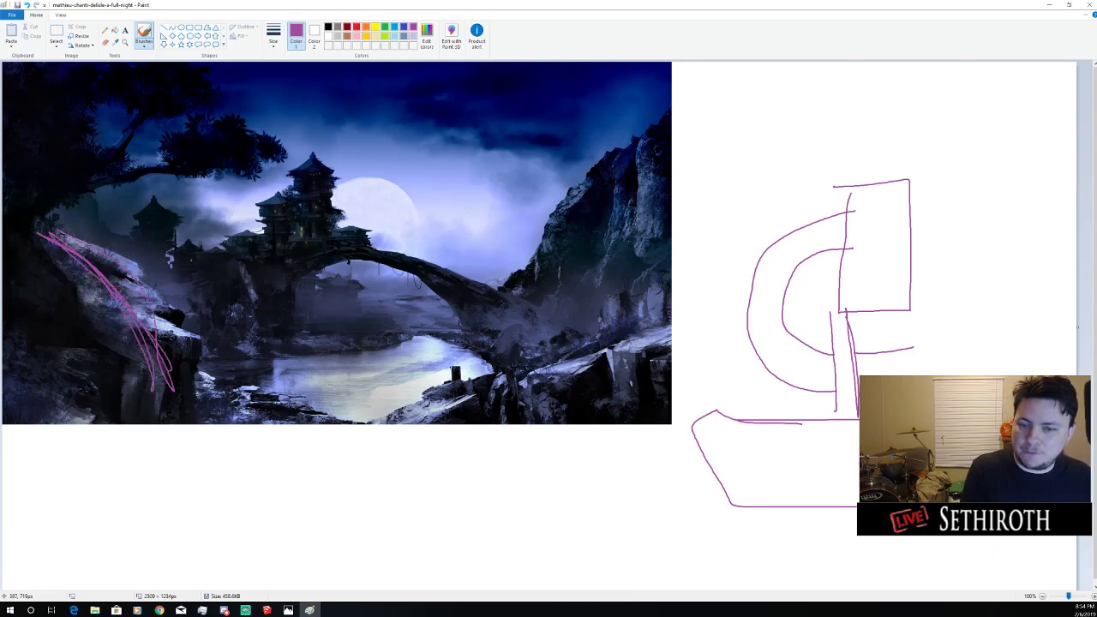
{"action": "key", "text": "ctrl+z"}
{"action": "key", "text": "ctrl+z"}
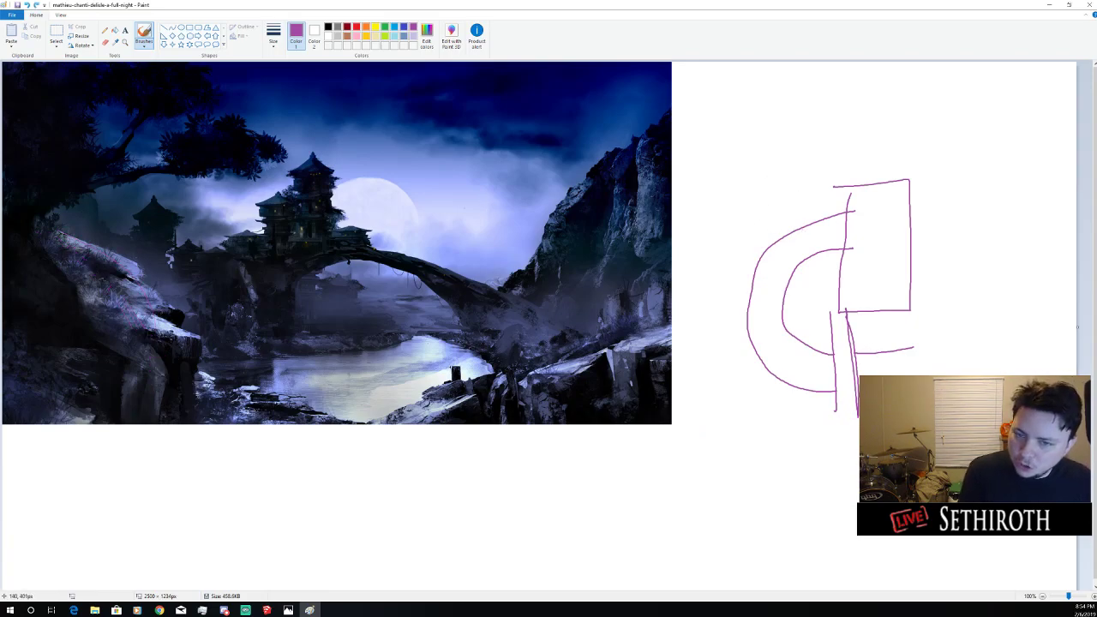
{"action": "mouse_move", "coordinate": [62, 233]}
{"action": "left_mouse_down"}
{"action": "mouse_move", "coordinate": [172, 403]}
{"action": "mouse_move", "coordinate": [103, 261]}
{"action": "mouse_move", "coordinate": [210, 433]}
{"action": "mouse_move", "coordinate": [193, 402]}
{"action": "left_mouse_up"}
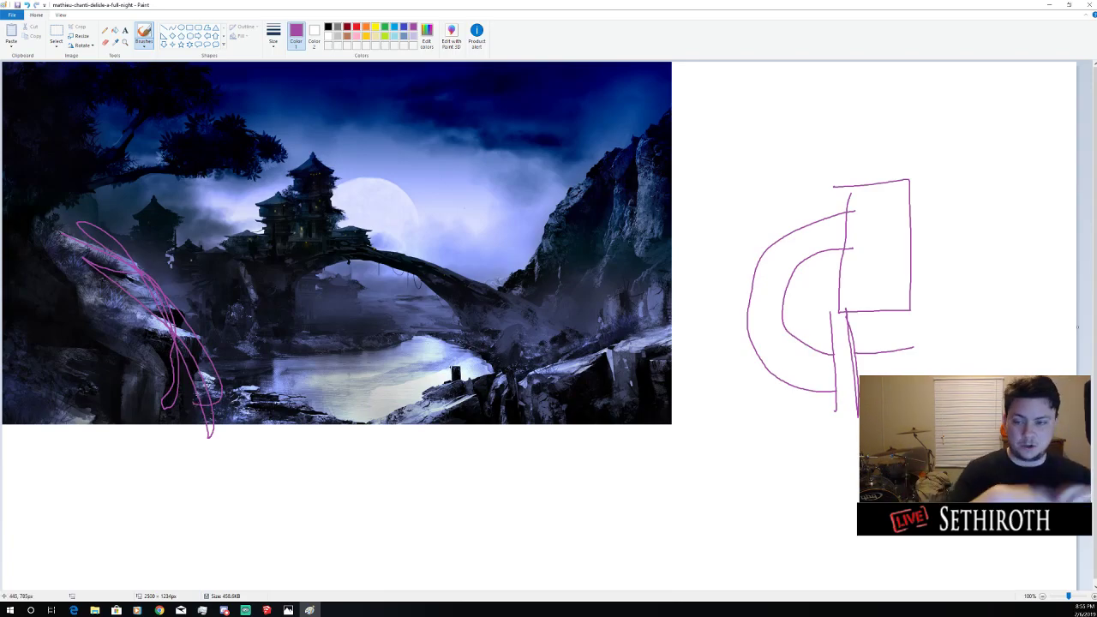
{"action": "key", "text": "ctrl+z"}
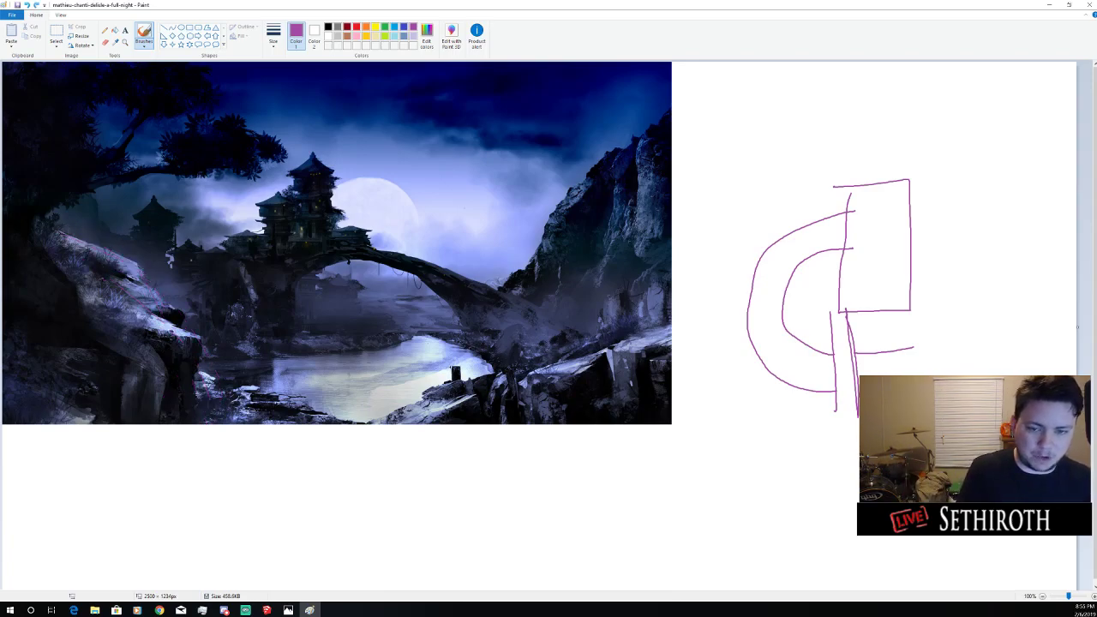
{"action": "left_click_drag", "start_coordinate": [44, 225], "coordinate": [183, 401]}
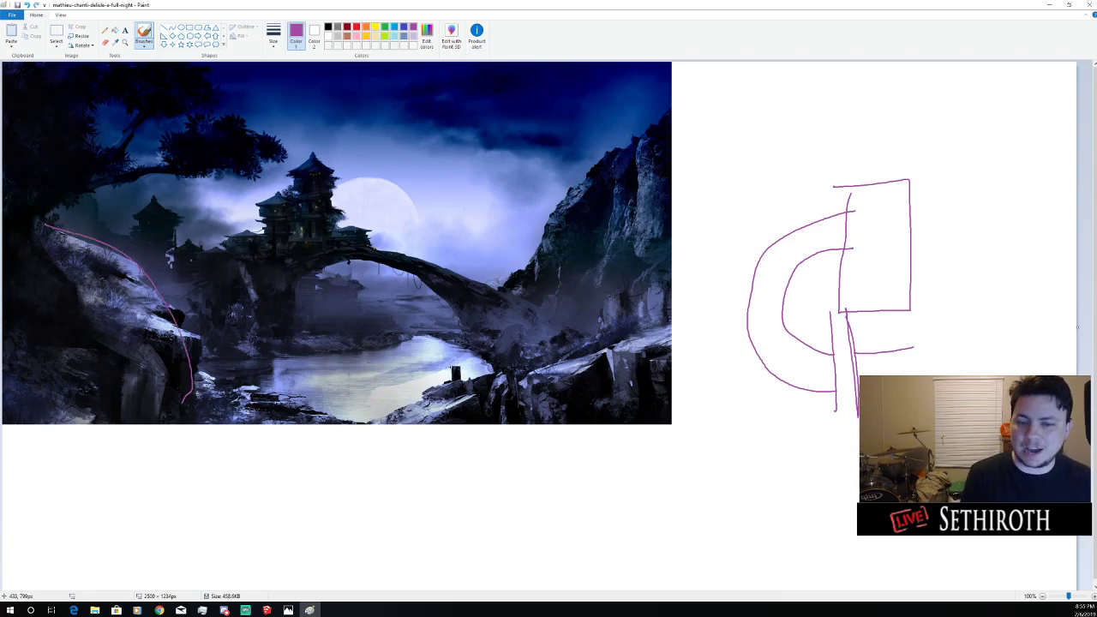
{"action": "key", "text": "ctrl+z"}
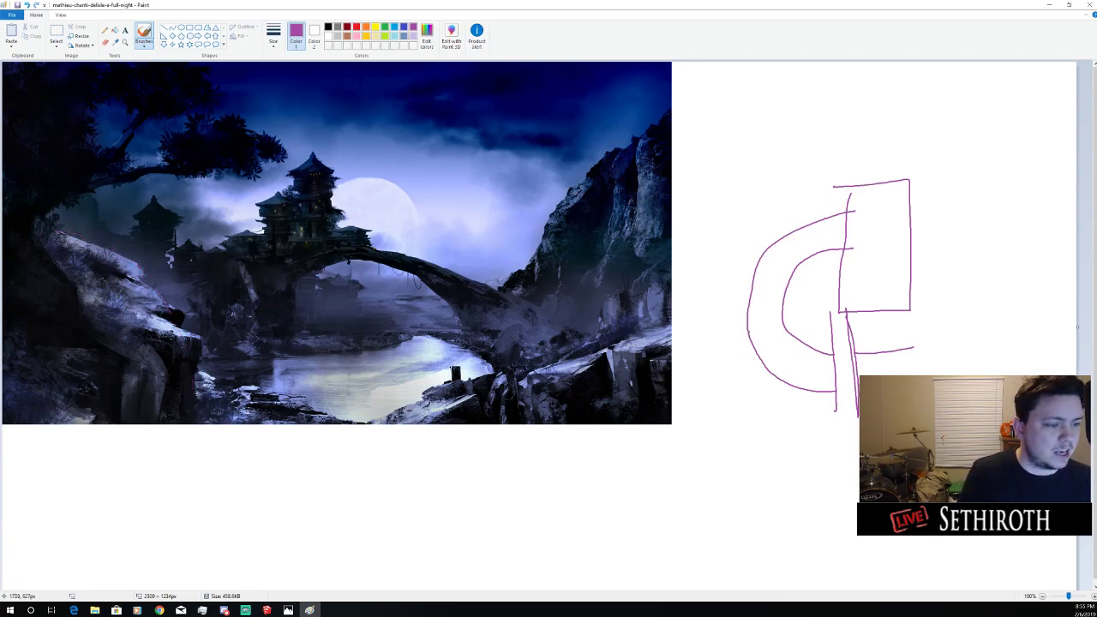
Draw a curved band outside the path with a small tilted square at its upper end, undoing the first square and the inner loops
{"action": "mouse_move", "coordinate": [770, 377]}
{"action": "left_mouse_down"}
{"action": "mouse_move", "coordinate": [745, 308]}
{"action": "mouse_move", "coordinate": [761, 239]}
{"action": "mouse_move", "coordinate": [725, 216]}
{"action": "mouse_move", "coordinate": [703, 247]}
{"action": "mouse_move", "coordinate": [691, 330]}
{"action": "mouse_move", "coordinate": [731, 403]}
{"action": "mouse_move", "coordinate": [747, 412]}
{"action": "mouse_move", "coordinate": [786, 386]}
{"action": "mouse_move", "coordinate": [766, 364]}
{"action": "left_mouse_up"}
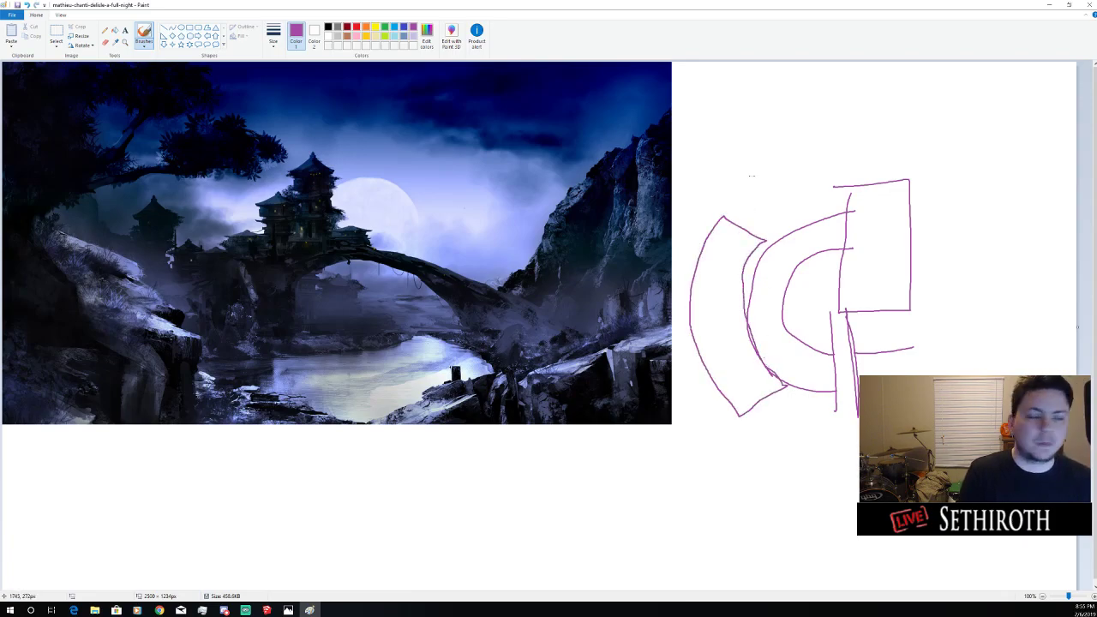
{"action": "mouse_move", "coordinate": [744, 226]}
{"action": "left_mouse_down"}
{"action": "mouse_move", "coordinate": [776, 208]}
{"action": "mouse_move", "coordinate": [785, 230]}
{"action": "mouse_move", "coordinate": [811, 182]}
{"action": "mouse_move", "coordinate": [736, 196]}
{"action": "left_mouse_up"}
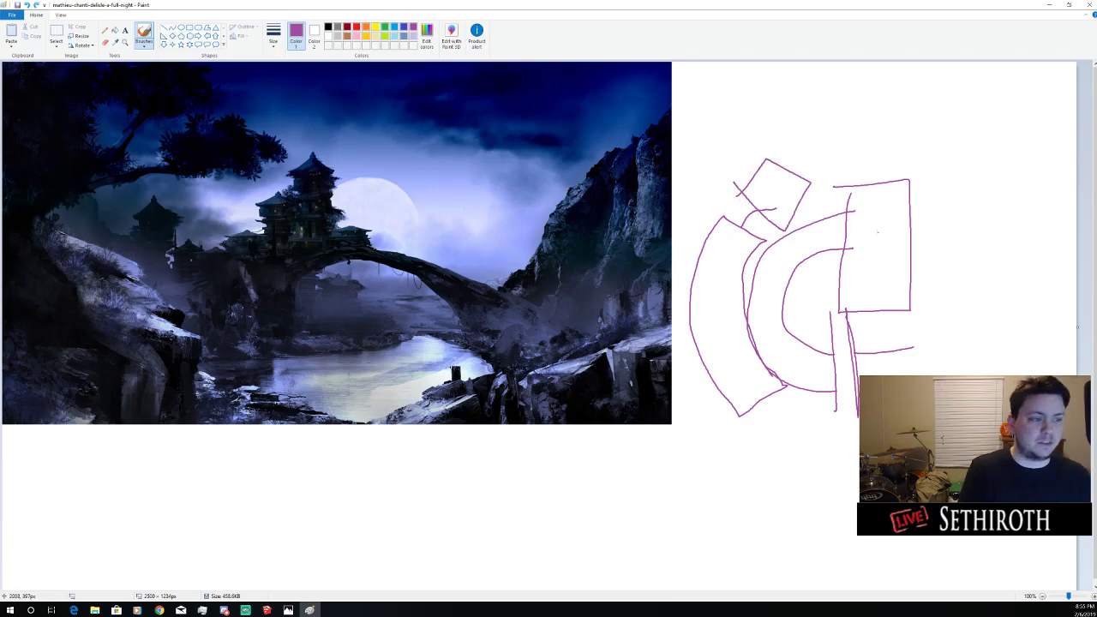
{"action": "key", "text": "ctrl+z"}
{"action": "key", "text": "ctrl+z"}
{"action": "mouse_move", "coordinate": [768, 239]}
{"action": "left_mouse_down"}
{"action": "mouse_move", "coordinate": [805, 192]}
{"action": "mouse_move", "coordinate": [721, 220]}
{"action": "mouse_move", "coordinate": [771, 218]}
{"action": "mouse_move", "coordinate": [763, 180]}
{"action": "left_mouse_up"}
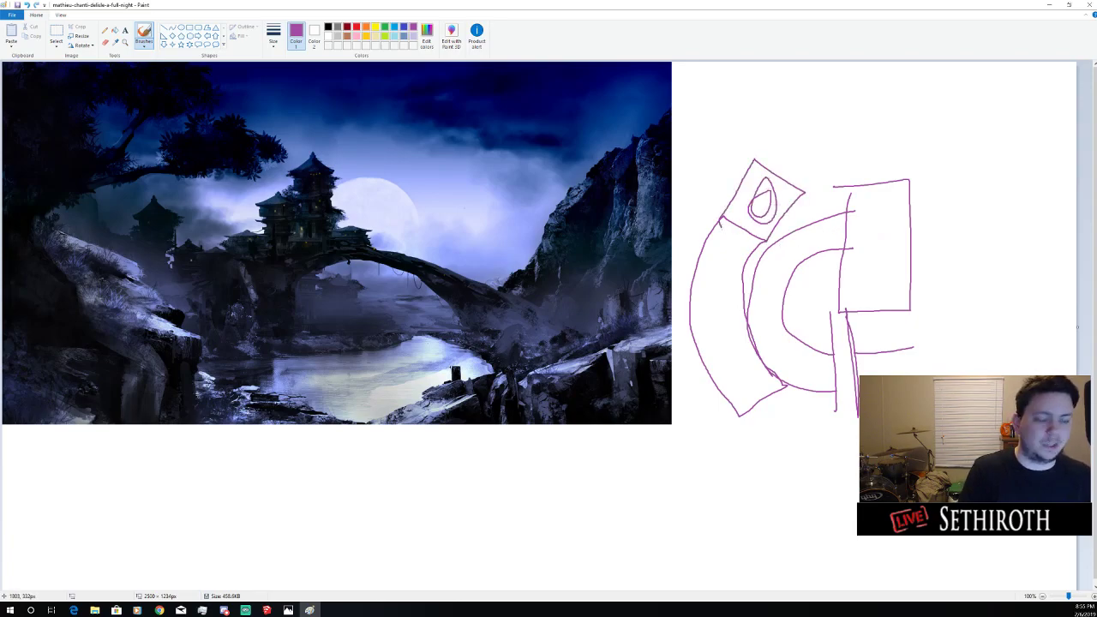
{"action": "key", "text": "ctrl+z"}
Trace loops inside the upright rectangle and a route through the curved band into the small square, undoing each
{"action": "mouse_move", "coordinate": [874, 203]}
{"action": "left_mouse_down"}
{"action": "mouse_move", "coordinate": [861, 195]}
{"action": "mouse_move", "coordinate": [883, 244]}
{"action": "left_mouse_up"}
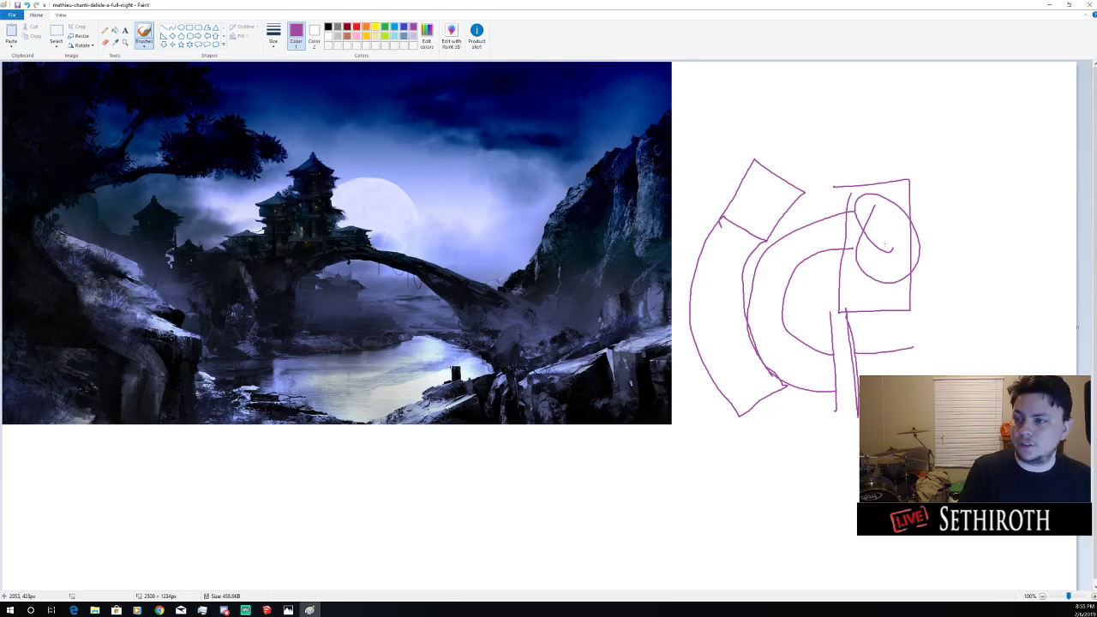
{"action": "key", "text": "ctrl+z"}
{"action": "key", "text": "ctrl+z"}
{"action": "left_click_drag", "start_coordinate": [873, 199], "coordinate": [869, 197]}
{"action": "left_click_drag", "start_coordinate": [876, 242], "coordinate": [882, 239]}
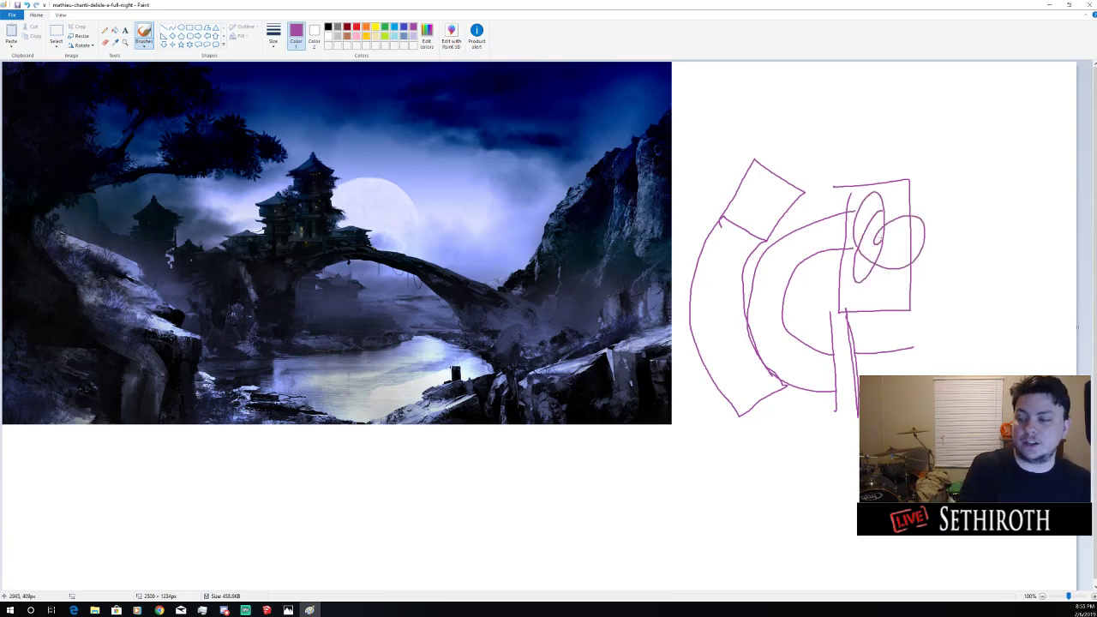
{"action": "key", "text": "ctrl+z"}
{"action": "key", "text": "ctrl+z"}
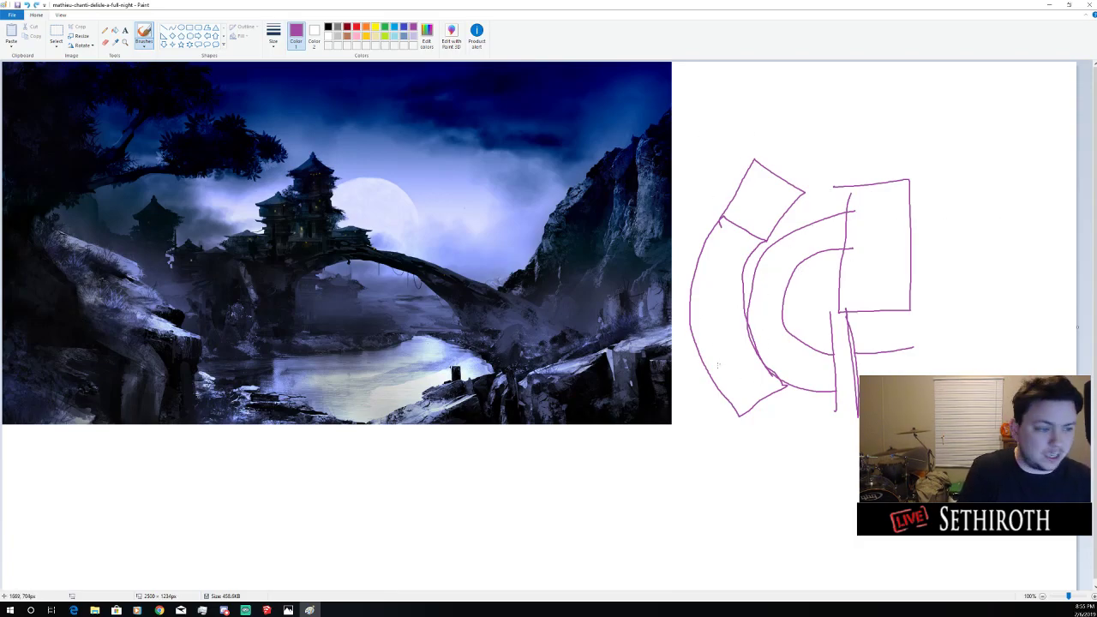
{"action": "mouse_move", "coordinate": [737, 387]}
{"action": "left_mouse_down"}
{"action": "mouse_move", "coordinate": [747, 238]}
{"action": "mouse_move", "coordinate": [779, 228]}
{"action": "left_mouse_up"}
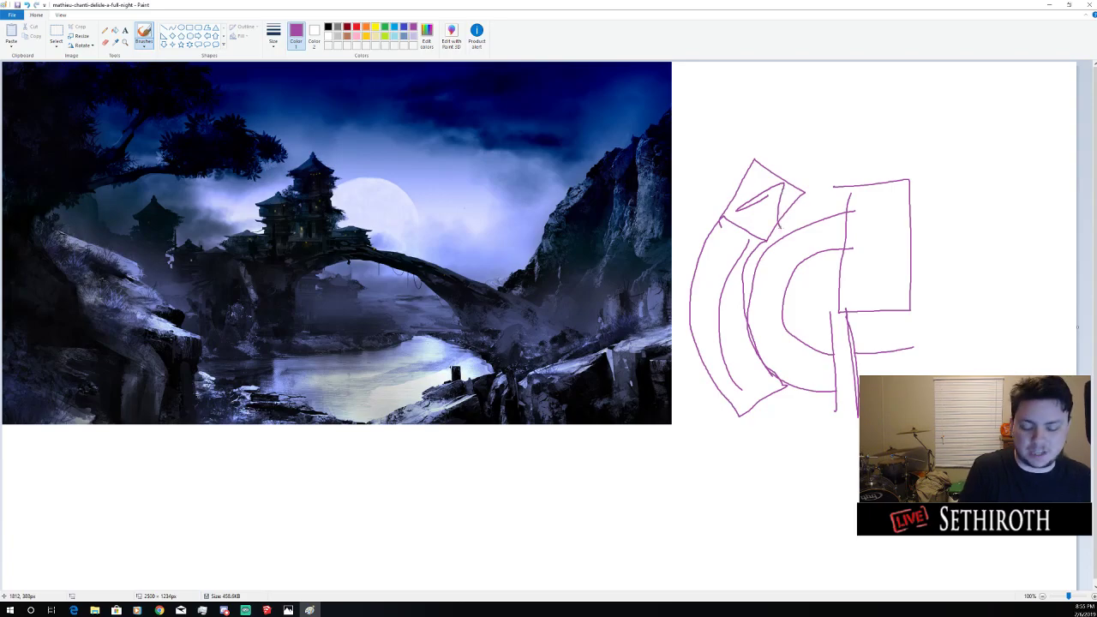
{"action": "key", "text": "ctrl+z"}
{"action": "key", "text": "ctrl+z"}
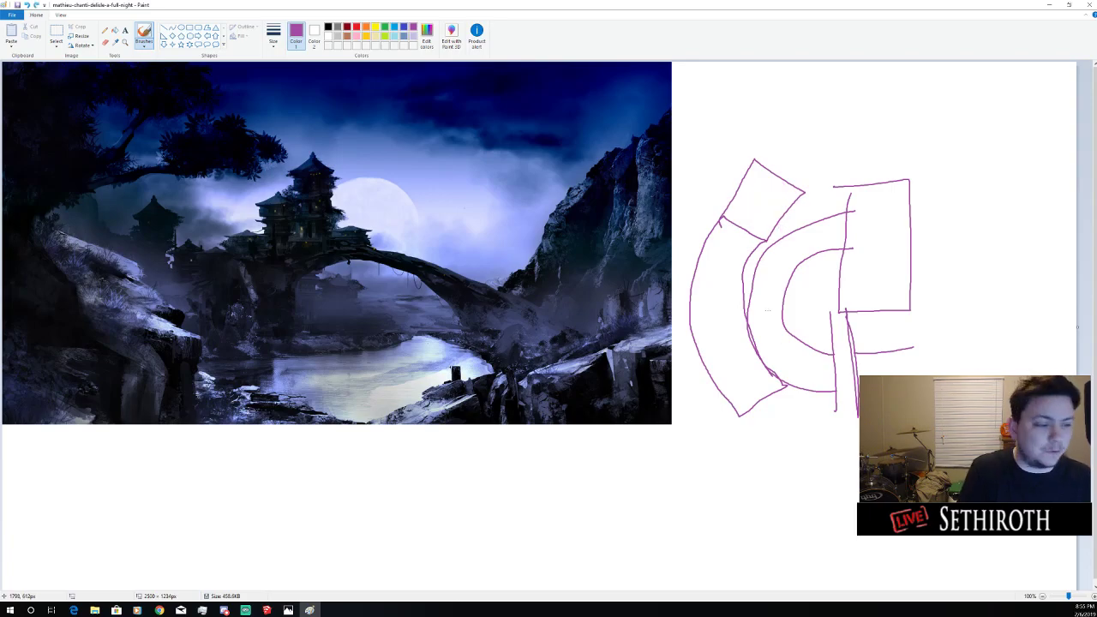
Outline a foreground block below the bridge, joined to the lower end of the curved band
{"action": "left_click_drag", "start_coordinate": [739, 418], "coordinate": [866, 485]}
{"action": "mouse_move", "coordinate": [864, 420]}
{"action": "left_mouse_down"}
{"action": "mouse_move", "coordinate": [755, 385]}
{"action": "mouse_move", "coordinate": [916, 434]}
{"action": "left_mouse_up"}
{"action": "mouse_move", "coordinate": [864, 487]}
{"action": "left_mouse_down"}
{"action": "mouse_move", "coordinate": [739, 430]}
{"action": "mouse_move", "coordinate": [885, 394]}
{"action": "left_mouse_up"}
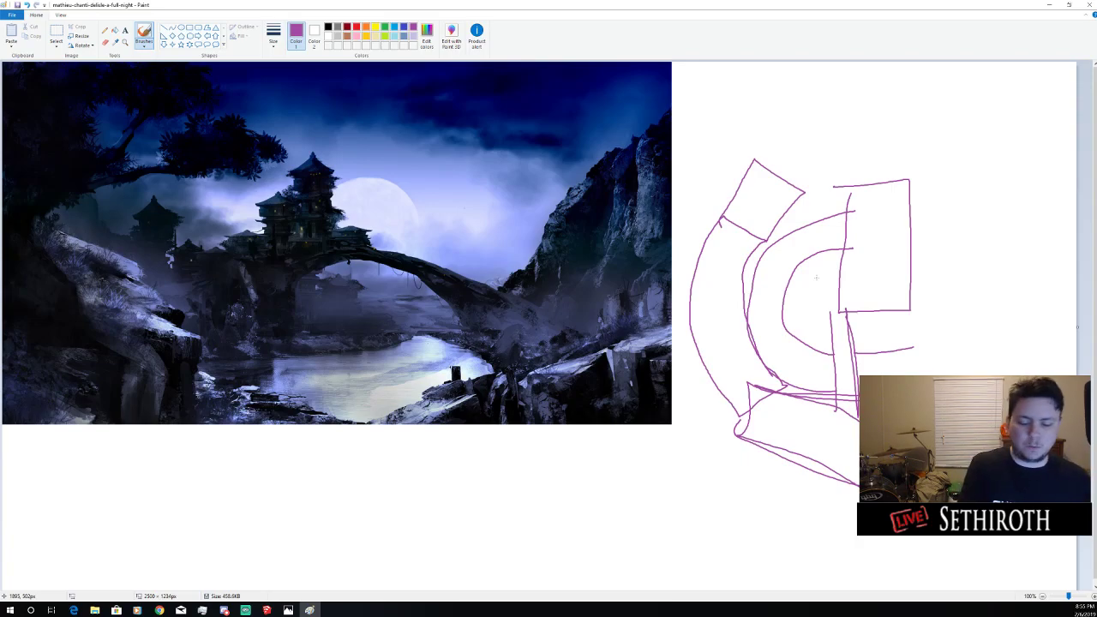
Undo the entire floor-plan sketch and close the moonlit bridge painting without saving
{"action": "key", "text": "ctrl+z"}
{"action": "key", "text": "ctrl+z"}
{"action": "key", "text": "ctrl+z"}
{"action": "key", "text": "ctrl+z"}
{"action": "key", "text": "ctrl+z"}
{"action": "key", "text": "ctrl+z"}
{"action": "key", "text": "ctrl+z"}
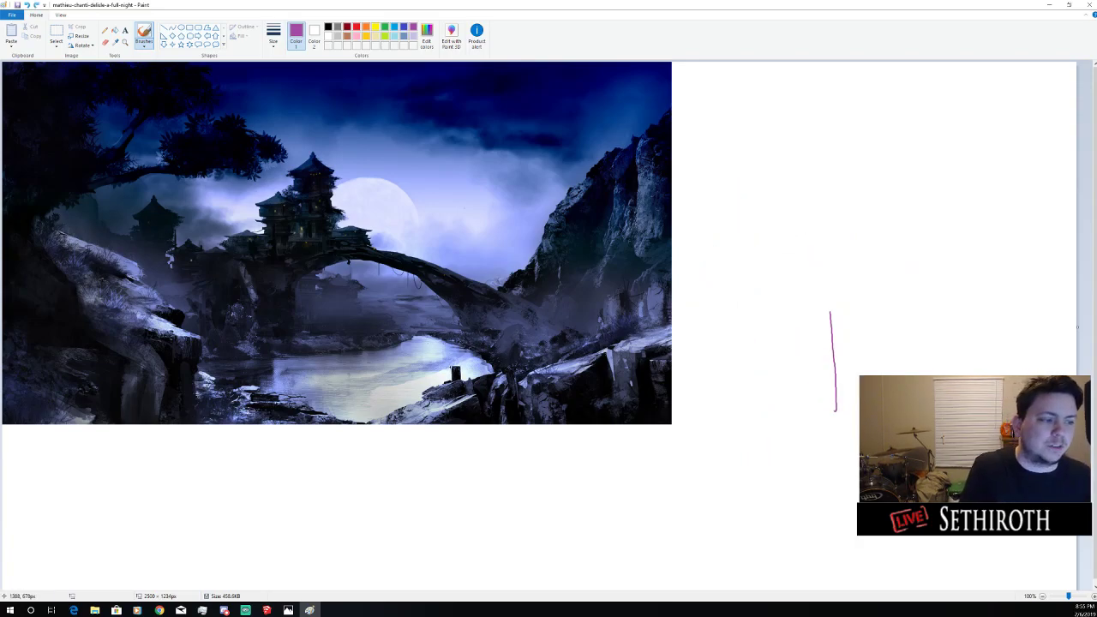
{"action": "key", "text": "ctrl+z"}
{"action": "left_click", "coordinate": [1087, 4]}
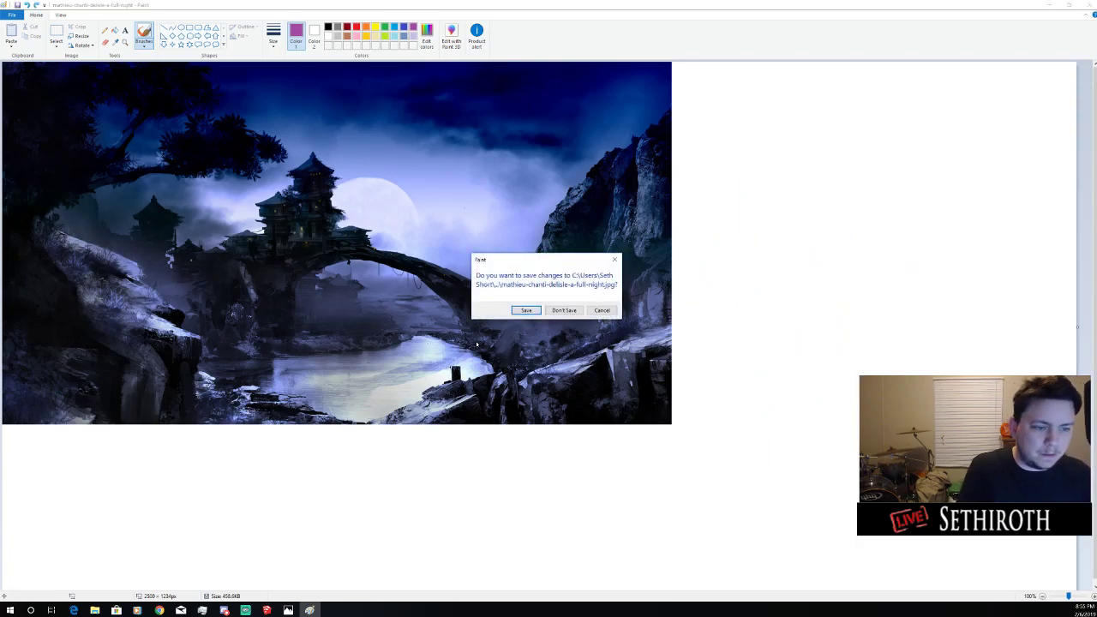
{"action": "left_click", "coordinate": [559, 310]}
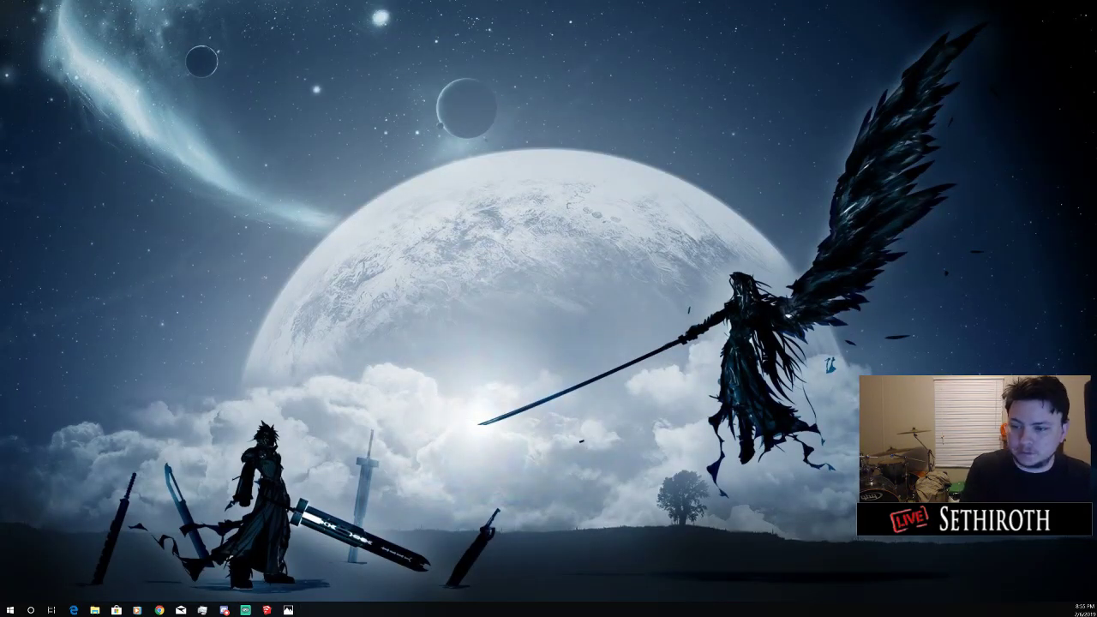
Close the photo viewer and open the pagoda courtyard painting in Paint
{"action": "left_click", "coordinate": [288, 610]}
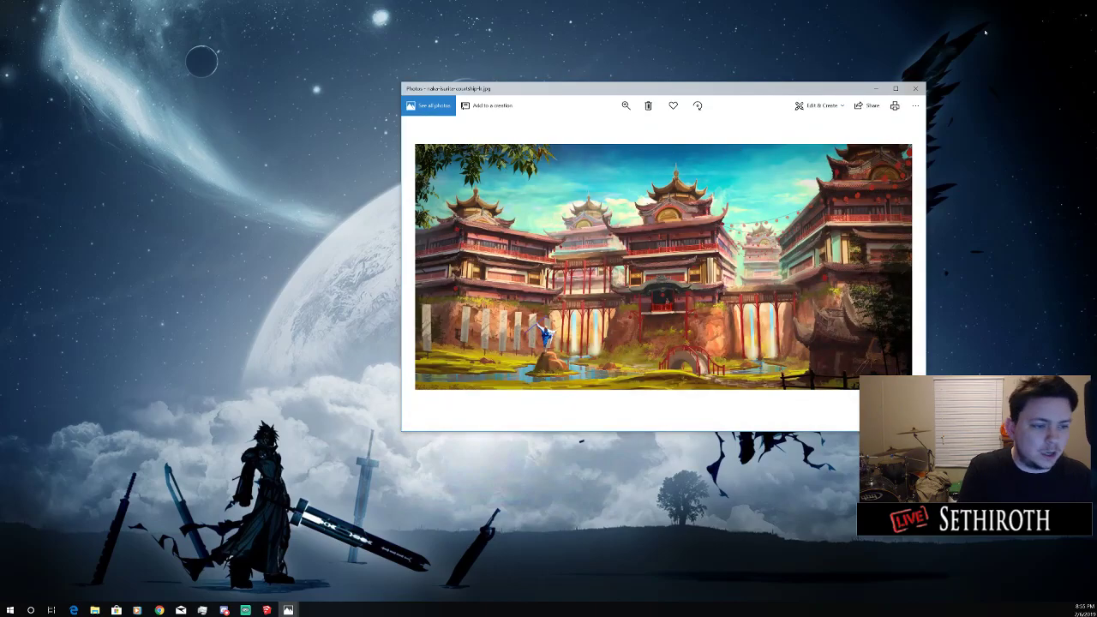
{"action": "left_click", "coordinate": [917, 89]}
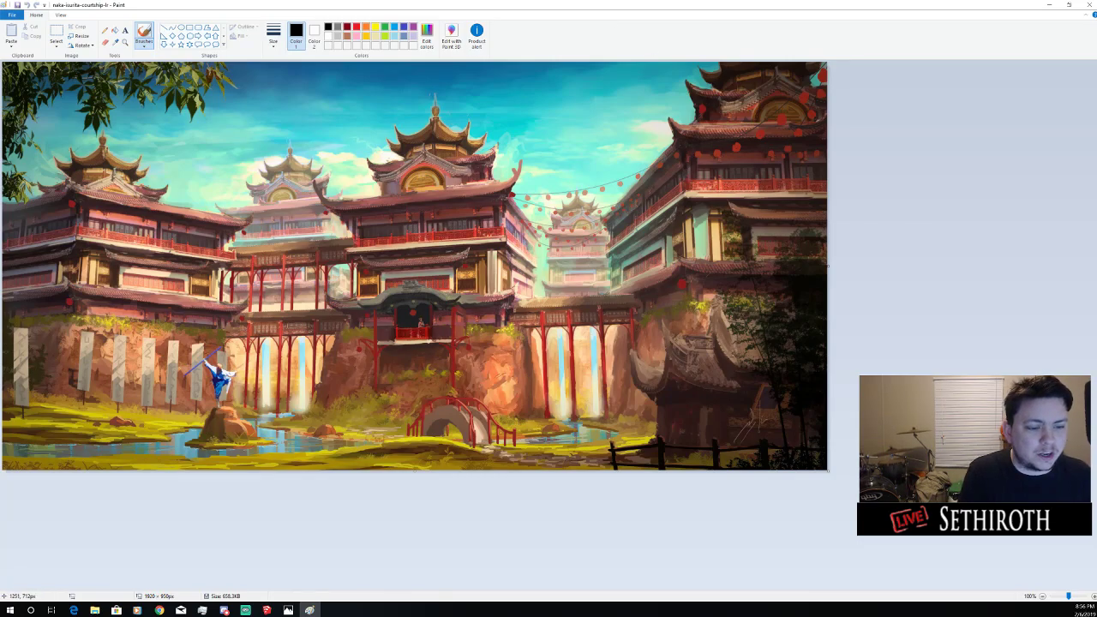
Mark the walkways with straight lines and draw rough boxes around the left, central and right pagodas
{"action": "left_click_drag", "start_coordinate": [638, 322], "coordinate": [523, 323]}
{"action": "left_click_drag", "start_coordinate": [607, 296], "coordinate": [486, 296]}
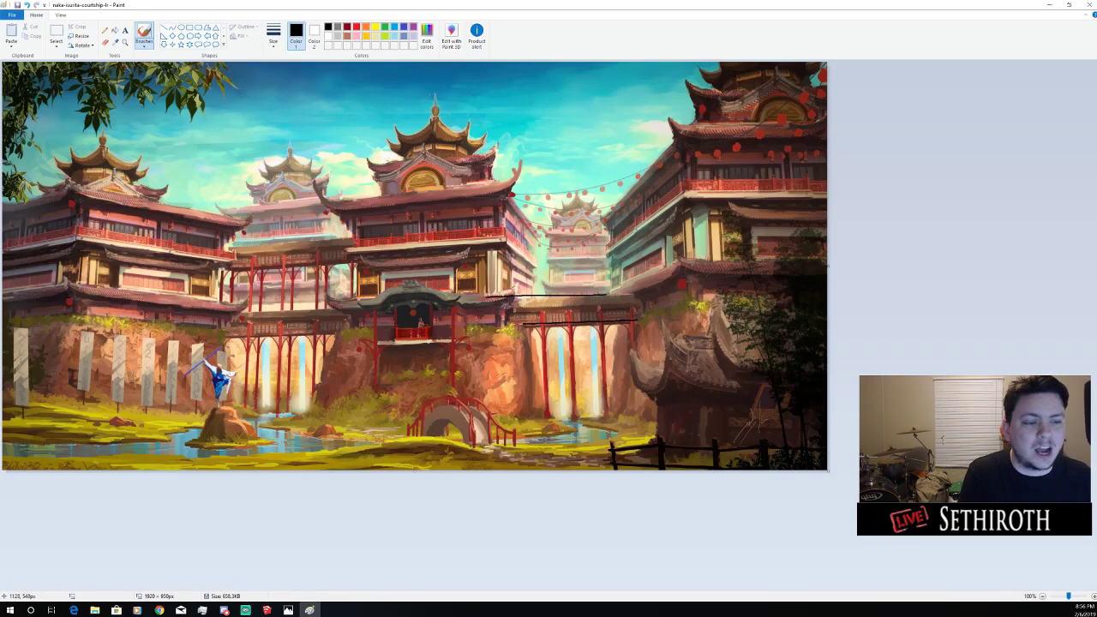
{"action": "mouse_move", "coordinate": [335, 329]}
{"action": "left_mouse_down"}
{"action": "mouse_move", "coordinate": [252, 329]}
{"action": "mouse_move", "coordinate": [211, 312]}
{"action": "left_mouse_up"}
{"action": "mouse_move", "coordinate": [351, 206]}
{"action": "left_mouse_down"}
{"action": "mouse_move", "coordinate": [353, 330]}
{"action": "mouse_move", "coordinate": [503, 211]}
{"action": "mouse_move", "coordinate": [346, 209]}
{"action": "left_mouse_up"}
{"action": "mouse_move", "coordinate": [239, 229]}
{"action": "left_mouse_down"}
{"action": "mouse_move", "coordinate": [40, 319]}
{"action": "mouse_move", "coordinate": [34, 227]}
{"action": "mouse_move", "coordinate": [253, 230]}
{"action": "left_mouse_up"}
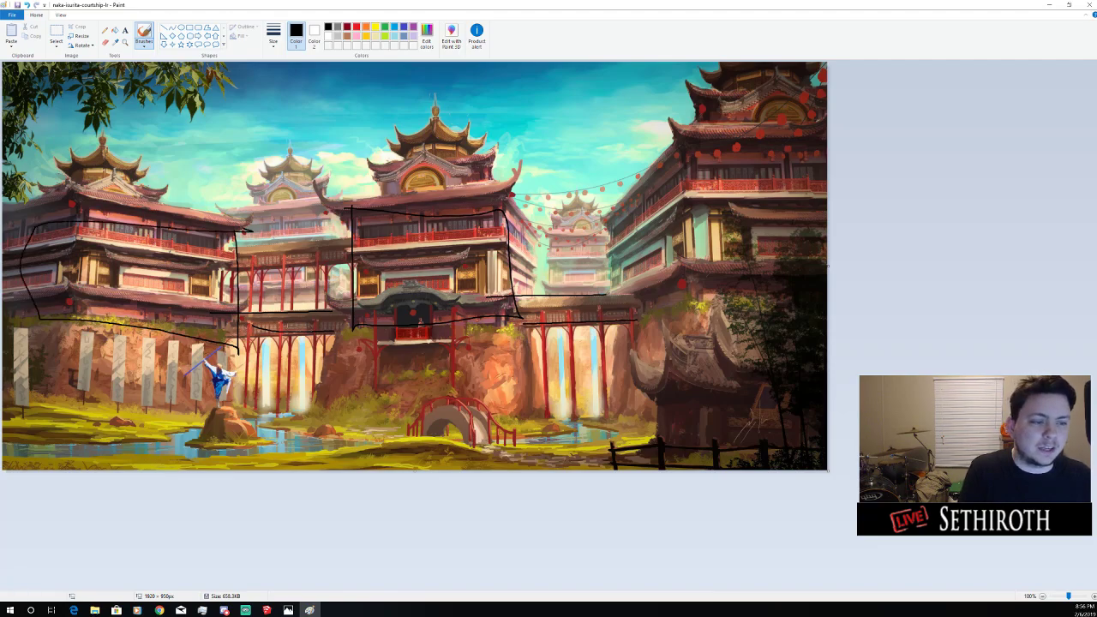
{"action": "mouse_move", "coordinate": [639, 190]}
{"action": "left_mouse_down"}
{"action": "mouse_move", "coordinate": [751, 290]}
{"action": "mouse_move", "coordinate": [780, 168]}
{"action": "mouse_move", "coordinate": [587, 168]}
{"action": "left_mouse_up"}
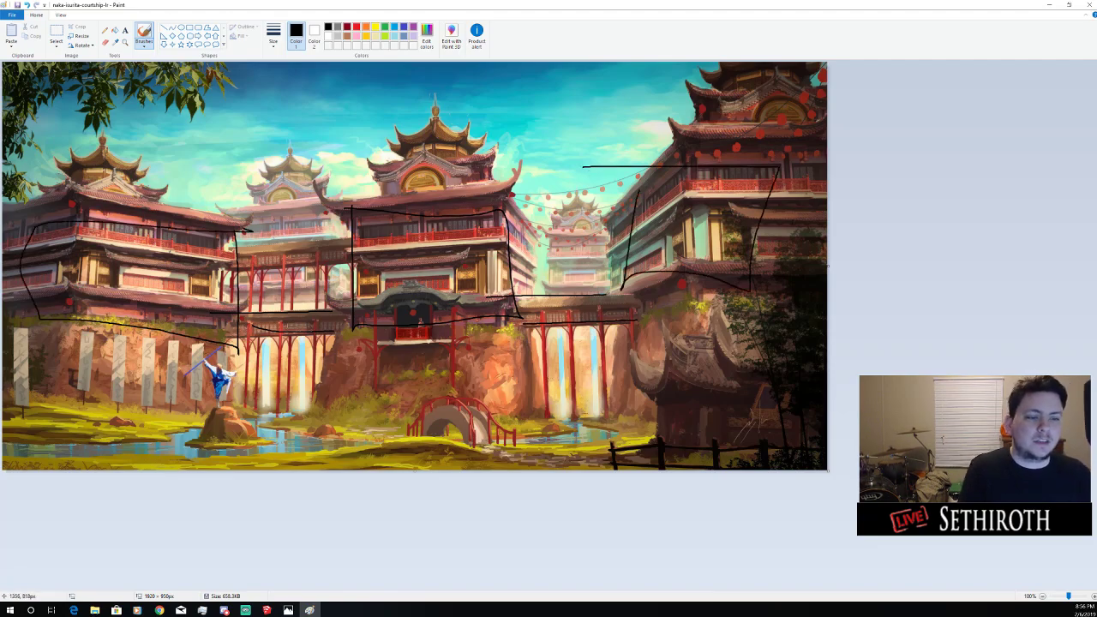
Retrace the walkways and draw dividing lines across the central and left pagodas' middle floors, undoing the lines on the left pagoda
{"action": "left_click_drag", "start_coordinate": [500, 300], "coordinate": [494, 301]}
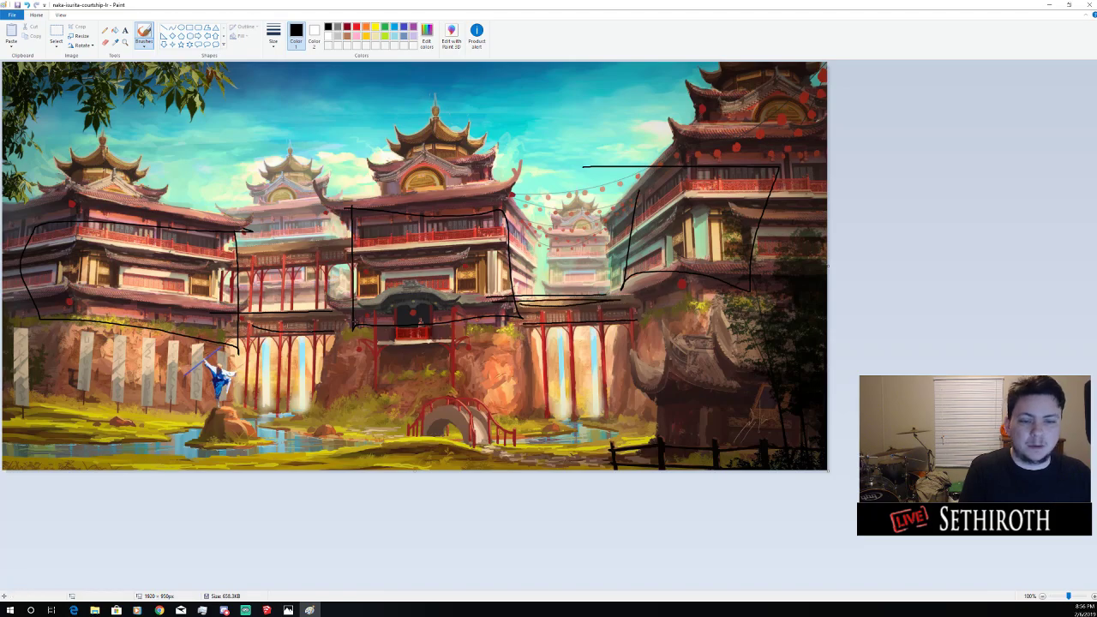
{"action": "left_click_drag", "start_coordinate": [353, 325], "coordinate": [257, 323]}
{"action": "key", "text": "ctrl+z"}
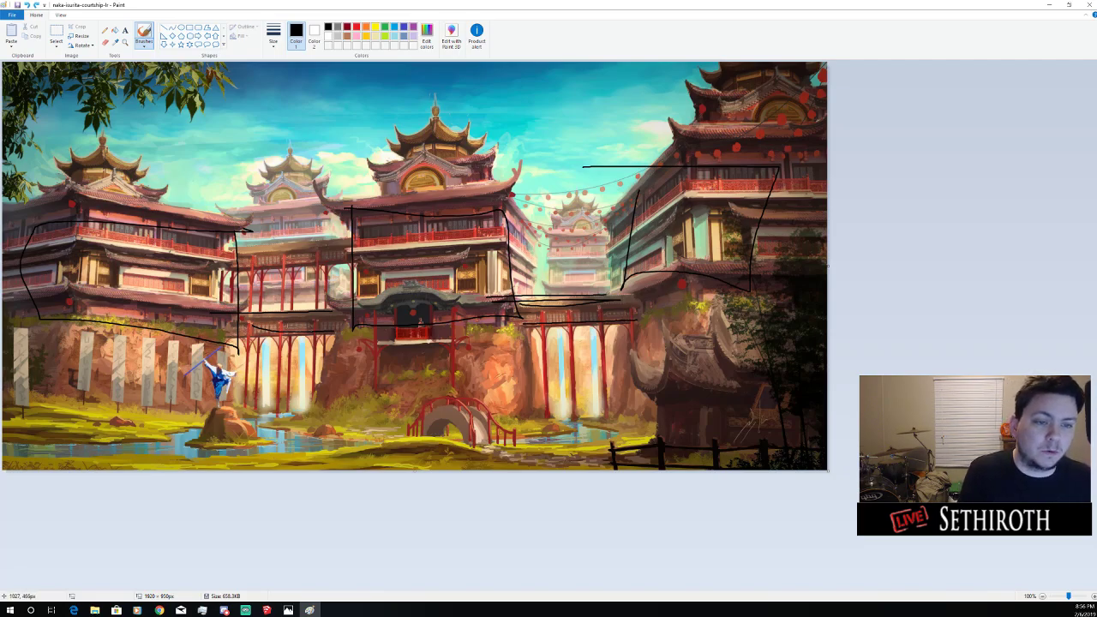
{"action": "mouse_move", "coordinate": [353, 251]}
{"action": "left_mouse_down"}
{"action": "mouse_move", "coordinate": [496, 240]}
{"action": "mouse_move", "coordinate": [532, 260]}
{"action": "left_mouse_up"}
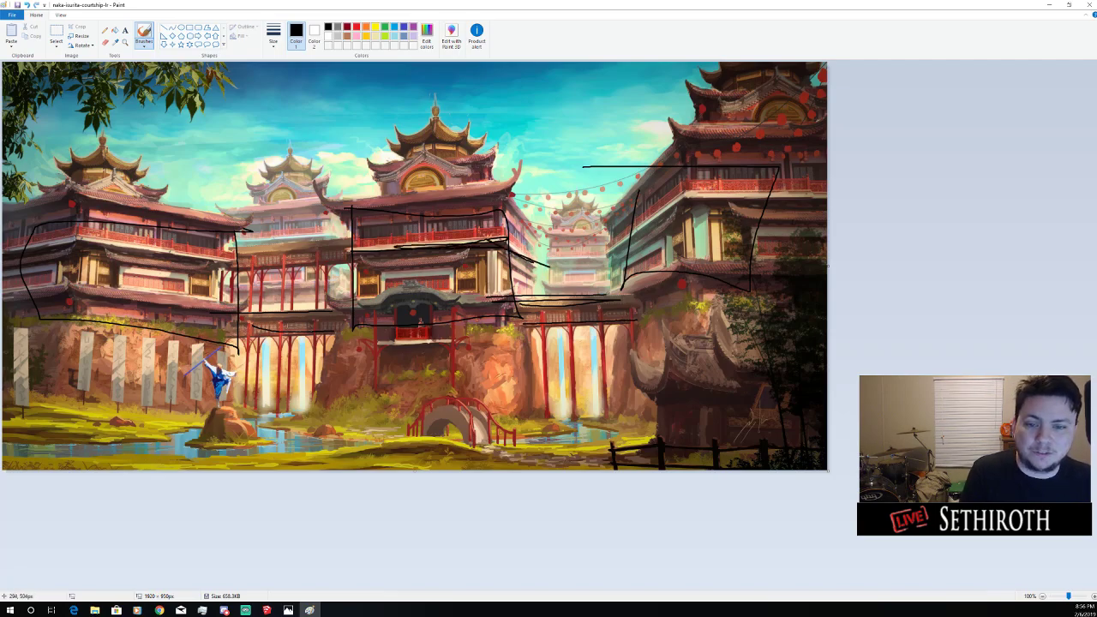
{"action": "mouse_move", "coordinate": [235, 254]}
{"action": "left_mouse_down"}
{"action": "mouse_move", "coordinate": [44, 256]}
{"action": "mouse_move", "coordinate": [84, 252]}
{"action": "left_mouse_up"}
{"action": "key", "text": "ctrl+z"}
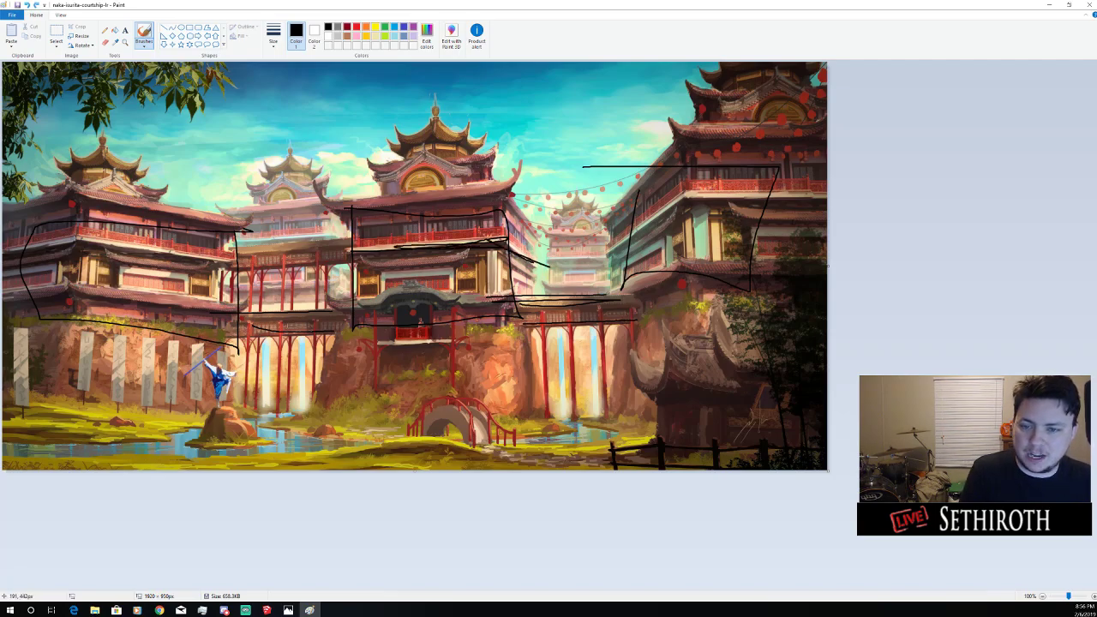
{"action": "left_click_drag", "start_coordinate": [224, 253], "coordinate": [38, 250]}
{"action": "key", "text": "ctrl+z"}
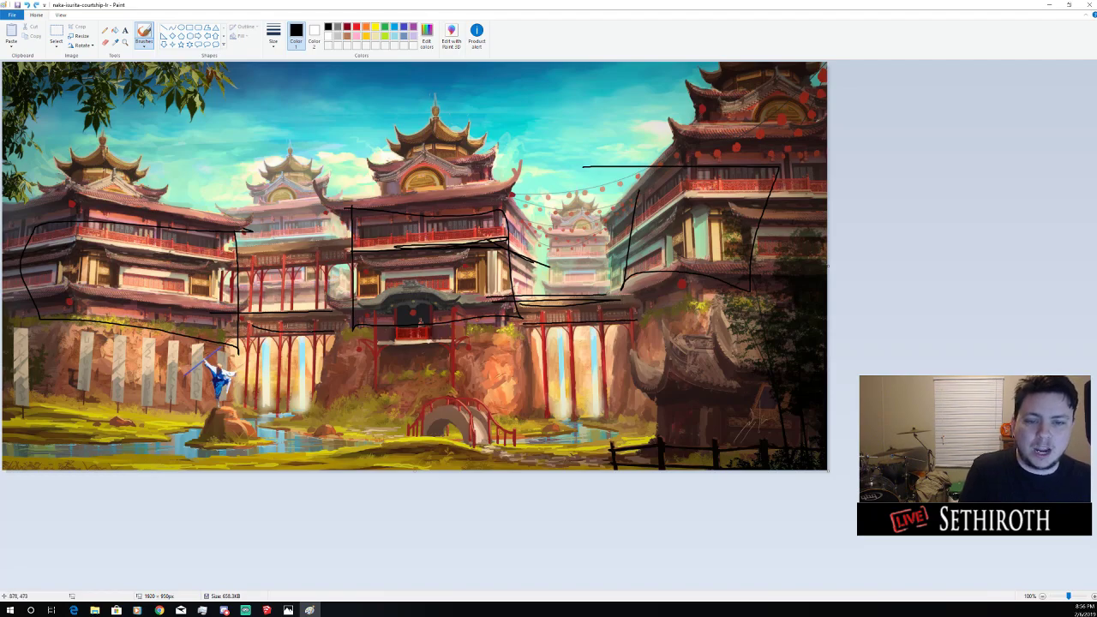
Undo the pagoda outlines, floor lines and walkway retracing
{"action": "mouse_move", "coordinate": [246, 258]}
{"action": "left_mouse_down"}
{"action": "mouse_move", "coordinate": [223, 247]}
{"action": "mouse_move", "coordinate": [275, 260]}
{"action": "mouse_move", "coordinate": [295, 239]}
{"action": "mouse_move", "coordinate": [217, 260]}
{"action": "left_mouse_up"}
{"action": "key", "text": "ctrl+z"}
{"action": "key", "text": "ctrl+z"}
{"action": "key", "text": "ctrl+z"}
{"action": "key", "text": "ctrl+z"}
{"action": "key", "text": "ctrl+z"}
{"action": "key", "text": "ctrl+z"}
{"action": "key", "text": "ctrl+z"}
{"action": "key", "text": "ctrl+z"}
{"action": "key", "text": "ctrl+z"}
{"action": "key", "text": "ctrl+z"}
Circle the upper and lower walkways between the left and central pagodas, retrace the upper one, and undo all the marks
{"action": "mouse_move", "coordinate": [327, 309]}
{"action": "left_mouse_down"}
{"action": "mouse_move", "coordinate": [388, 324]}
{"action": "mouse_move", "coordinate": [248, 303]}
{"action": "left_mouse_up"}
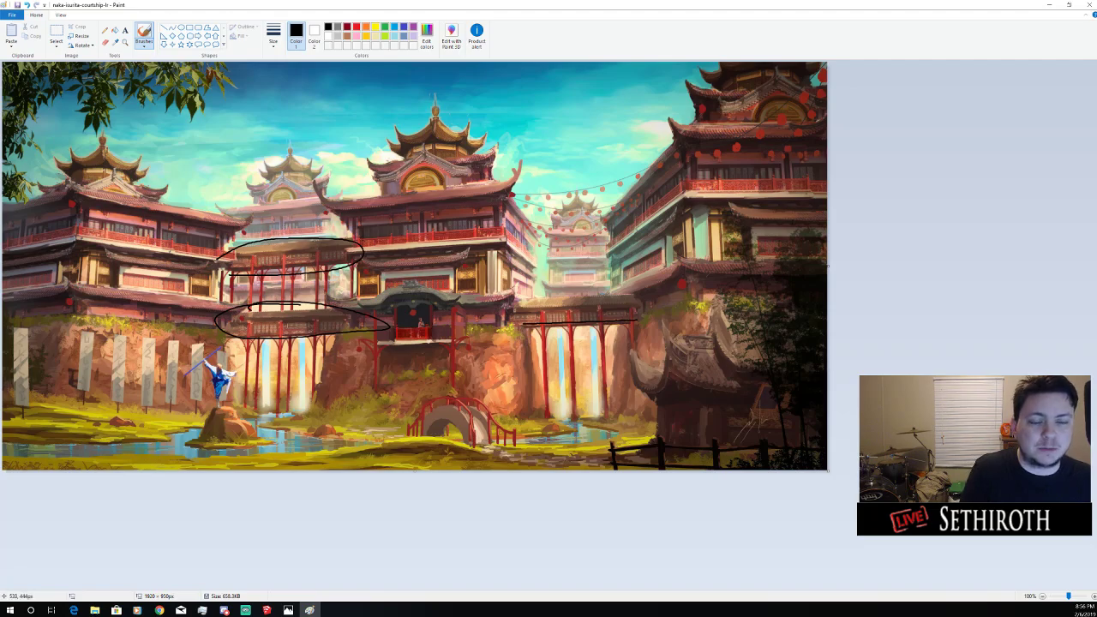
{"action": "mouse_move", "coordinate": [226, 254]}
{"action": "left_mouse_down"}
{"action": "mouse_move", "coordinate": [367, 254]}
{"action": "mouse_move", "coordinate": [306, 266]}
{"action": "left_mouse_up"}
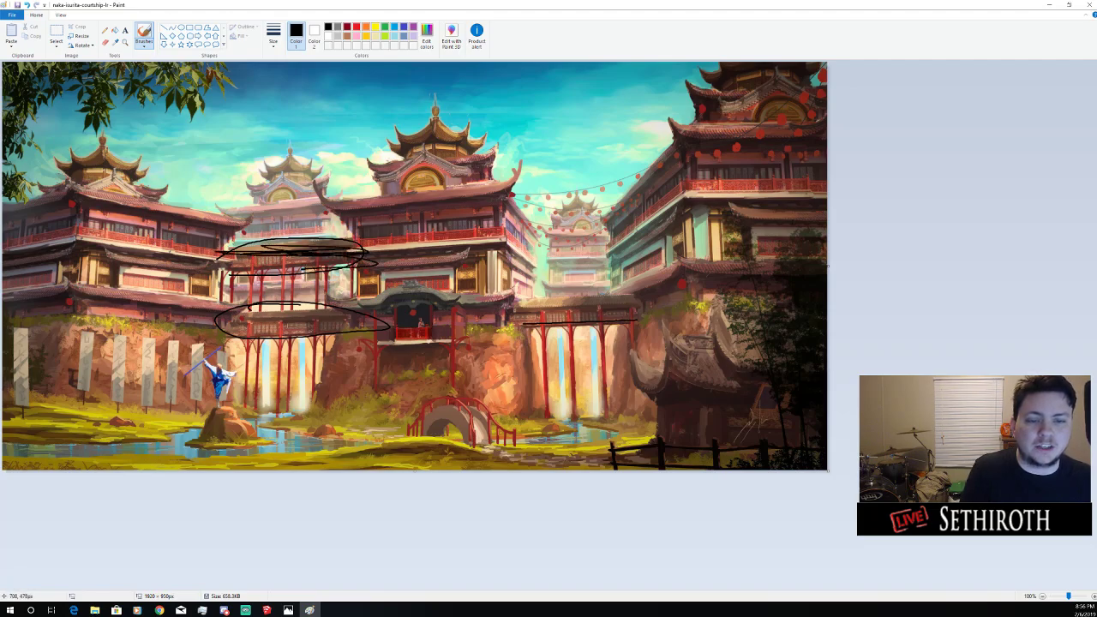
{"action": "key", "text": "ctrl+z"}
{"action": "key", "text": "ctrl+z"}
{"action": "key", "text": "ctrl+z"}
{"action": "key", "text": "ctrl+z"}
{"action": "key", "text": "ctrl+z"}
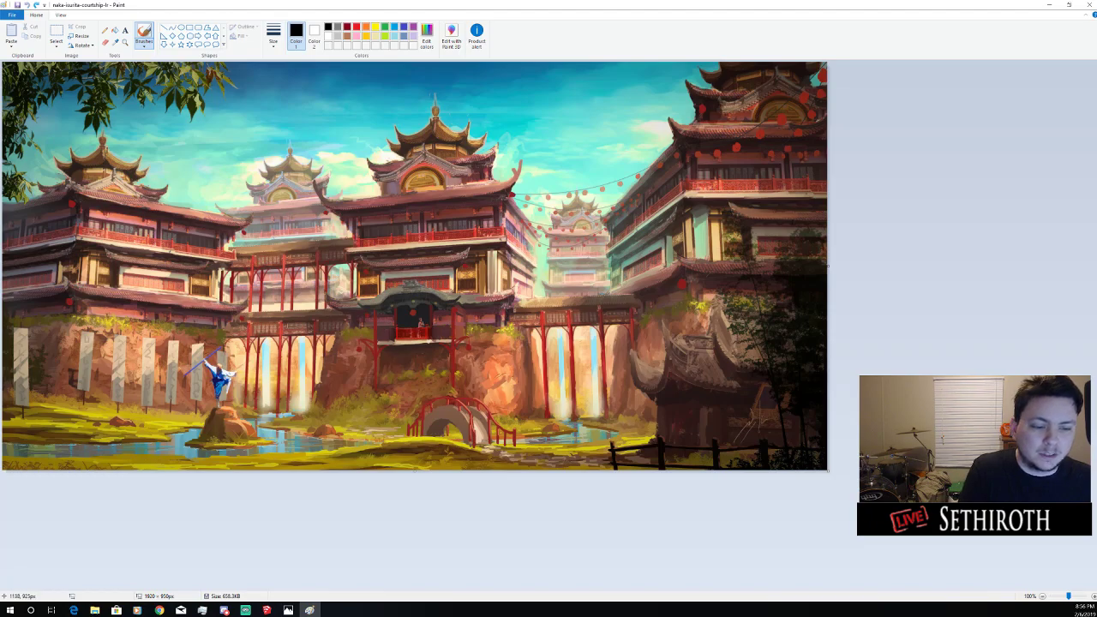
Trace the stream, the banner-lined cliff and the courtyard ground, undoing each stroke
{"action": "mouse_move", "coordinate": [424, 438]}
{"action": "left_mouse_down"}
{"action": "mouse_move", "coordinate": [356, 438]}
{"action": "mouse_move", "coordinate": [426, 432]}
{"action": "left_mouse_up"}
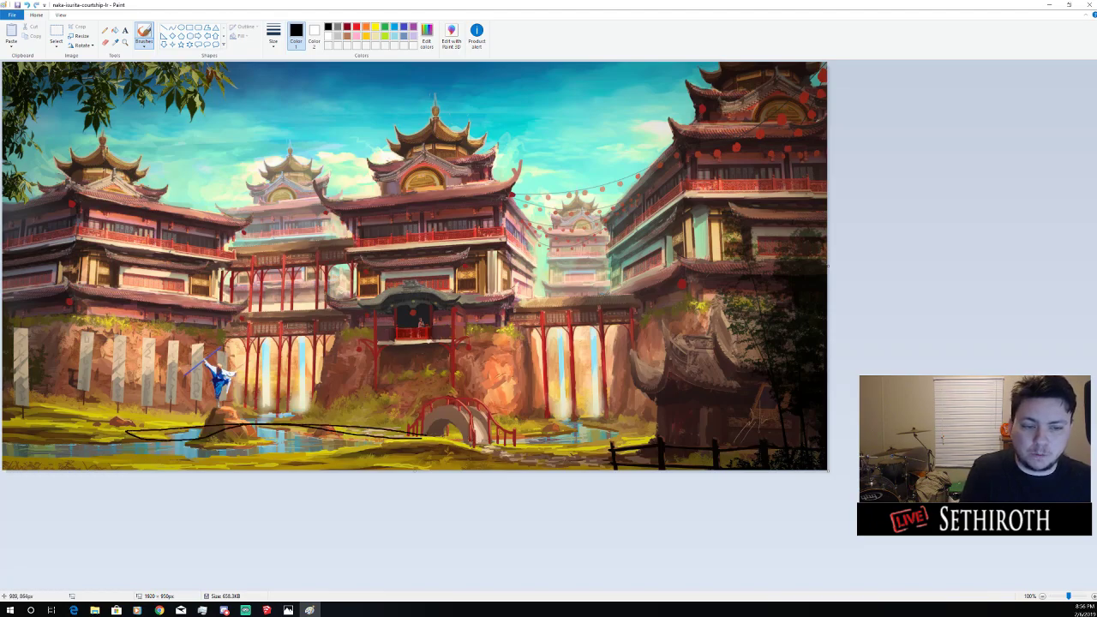
{"action": "key", "text": "ctrl+z"}
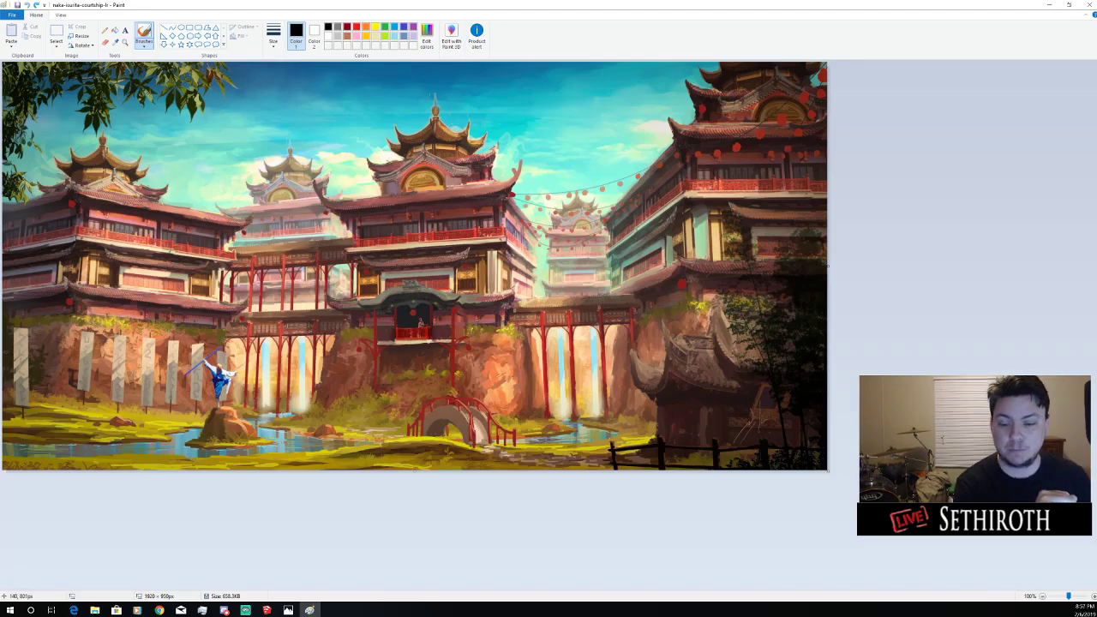
{"action": "mouse_move", "coordinate": [45, 391]}
{"action": "left_mouse_down"}
{"action": "mouse_move", "coordinate": [710, 410]}
{"action": "mouse_move", "coordinate": [587, 465]}
{"action": "mouse_move", "coordinate": [146, 449]}
{"action": "mouse_move", "coordinate": [26, 403]}
{"action": "mouse_move", "coordinate": [111, 377]}
{"action": "left_mouse_up"}
{"action": "key", "text": "ctrl+z"}
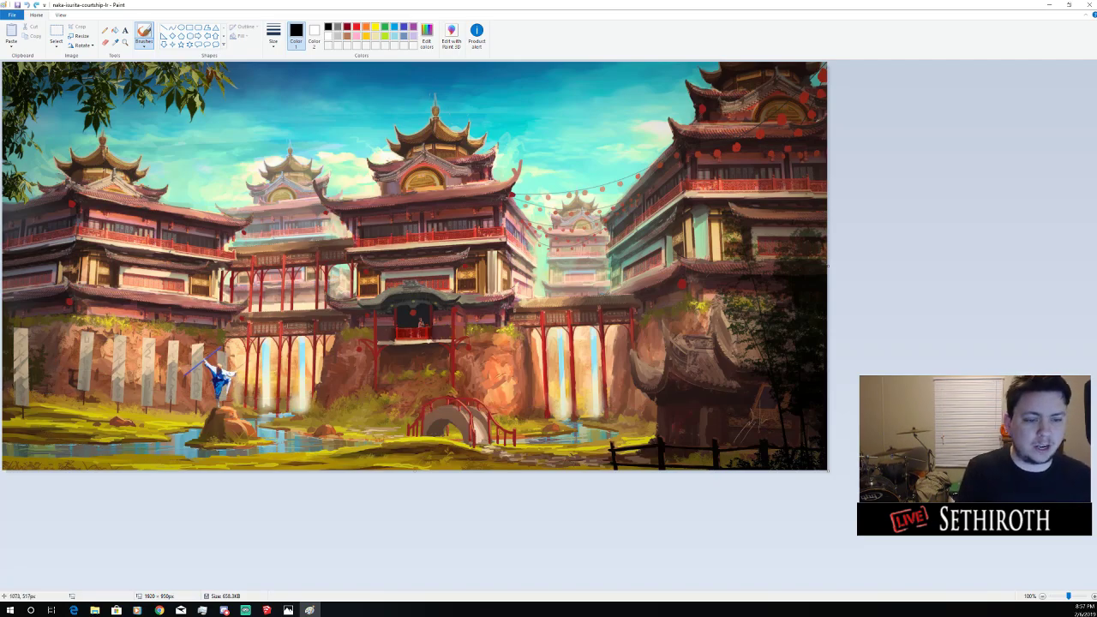
{"action": "mouse_move", "coordinate": [528, 385]}
{"action": "left_mouse_down"}
{"action": "mouse_move", "coordinate": [388, 441]}
{"action": "mouse_move", "coordinate": [85, 406]}
{"action": "mouse_move", "coordinate": [614, 467]}
{"action": "mouse_move", "coordinate": [229, 447]}
{"action": "left_mouse_up"}
{"action": "key", "text": "ctrl+z"}
{"action": "key", "text": "ctrl+z"}
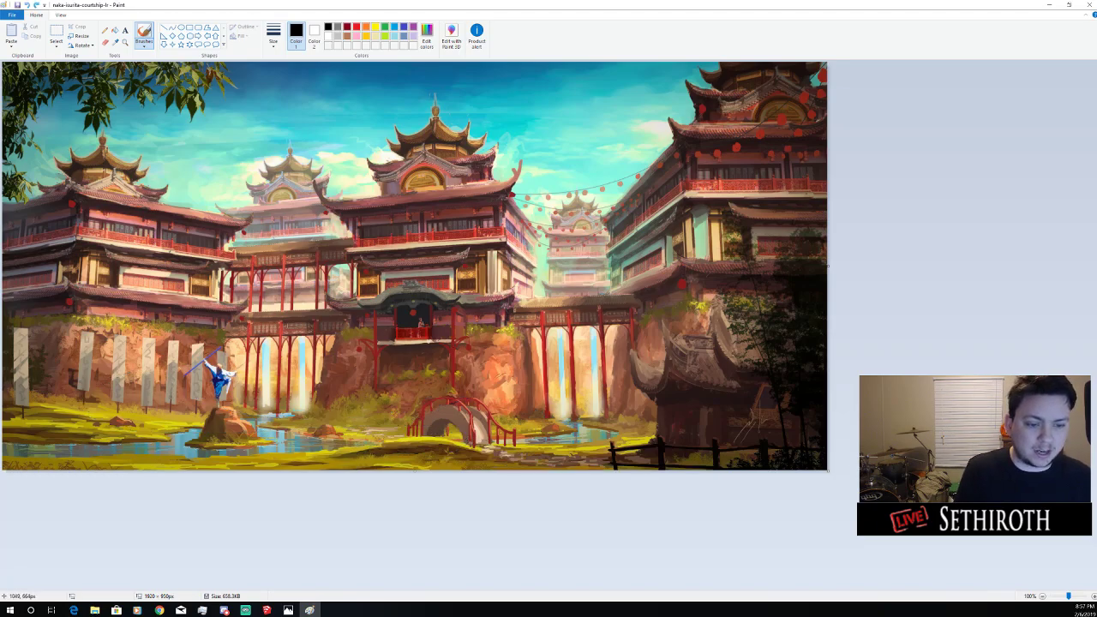
Trace the central pagoda's upper floor and a line across the pagodas at roof level, undoing both
{"action": "mouse_move", "coordinate": [341, 222]}
{"action": "left_mouse_down"}
{"action": "mouse_move", "coordinate": [367, 330]}
{"action": "mouse_move", "coordinate": [370, 205]}
{"action": "left_mouse_up"}
{"action": "key", "text": "ctrl+z"}
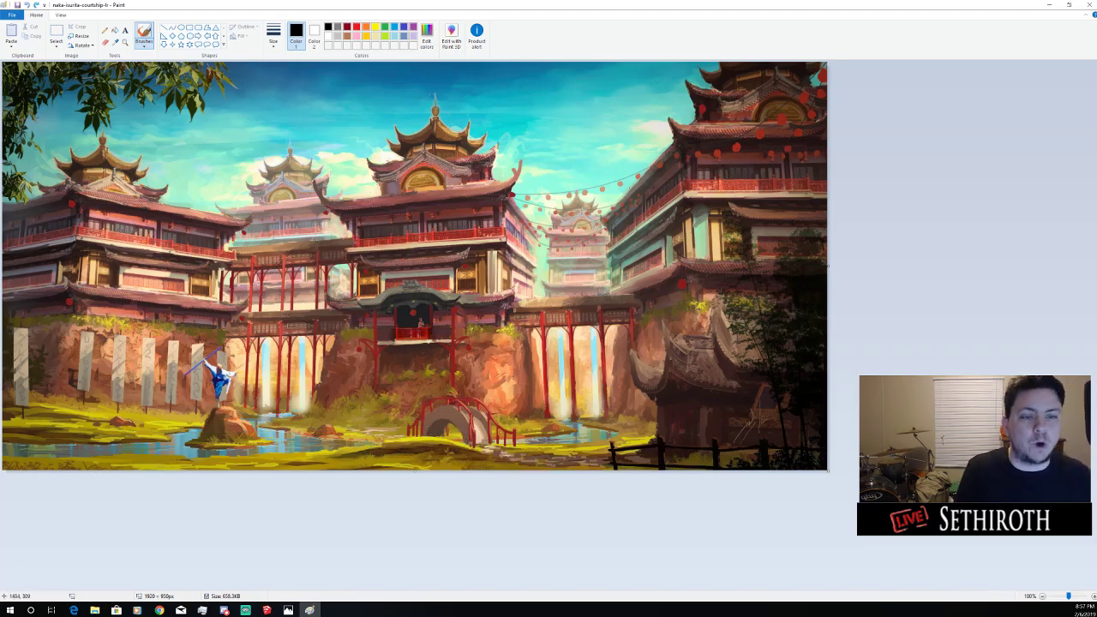
{"action": "mouse_move", "coordinate": [615, 181]}
{"action": "left_mouse_down"}
{"action": "mouse_move", "coordinate": [699, 291]}
{"action": "mouse_move", "coordinate": [182, 190]}
{"action": "left_mouse_up"}
{"action": "key", "text": "ctrl+z"}
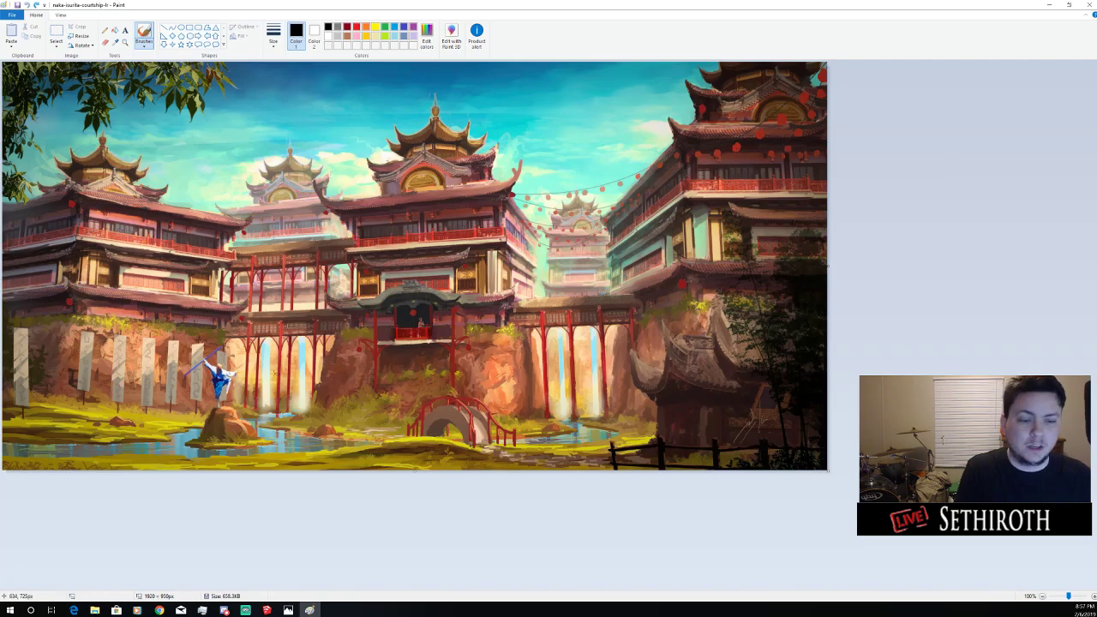
Draw a box at the foot of the central cliff with strokes up to and around the balcony, and undo them
{"action": "mouse_move", "coordinate": [390, 418]}
{"action": "left_mouse_down"}
{"action": "mouse_move", "coordinate": [391, 372]}
{"action": "mouse_move", "coordinate": [438, 418]}
{"action": "mouse_move", "coordinate": [369, 419]}
{"action": "mouse_move", "coordinate": [427, 411]}
{"action": "mouse_move", "coordinate": [412, 391]}
{"action": "mouse_move", "coordinate": [415, 319]}
{"action": "left_mouse_up"}
{"action": "key", "text": "ctrl+z"}
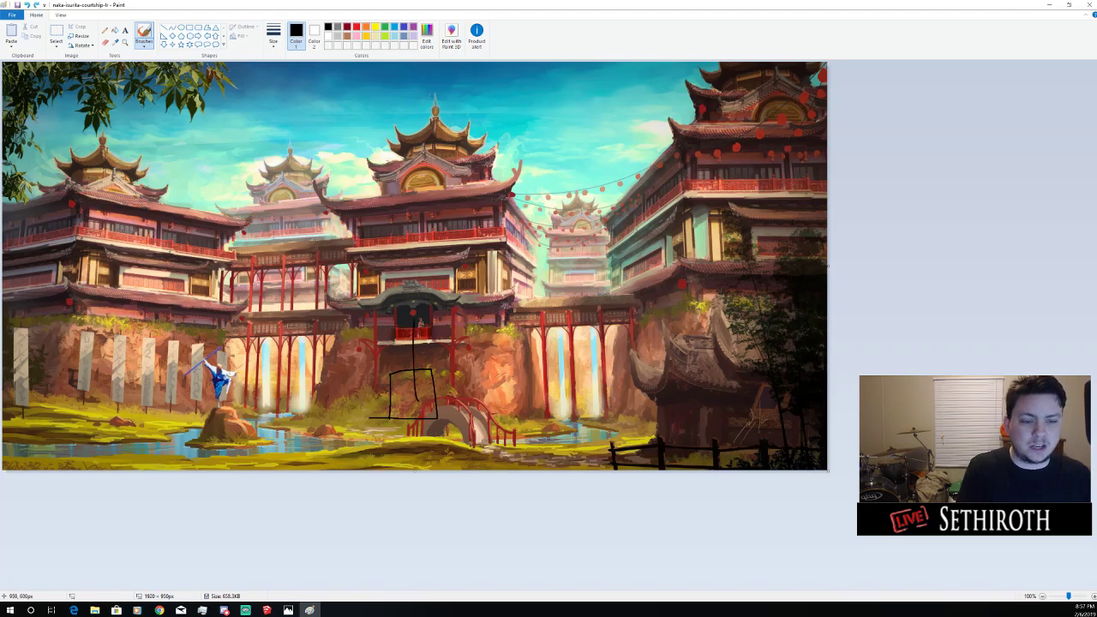
{"action": "mouse_move", "coordinate": [365, 353]}
{"action": "left_mouse_down"}
{"action": "mouse_move", "coordinate": [430, 305]}
{"action": "mouse_move", "coordinate": [439, 338]}
{"action": "left_mouse_up"}
{"action": "key", "text": "ctrl+z"}
{"action": "key", "text": "ctrl+z"}
{"action": "key", "text": "ctrl+z"}
{"action": "key", "text": "ctrl+z"}
{"action": "key", "text": "ctrl+z"}
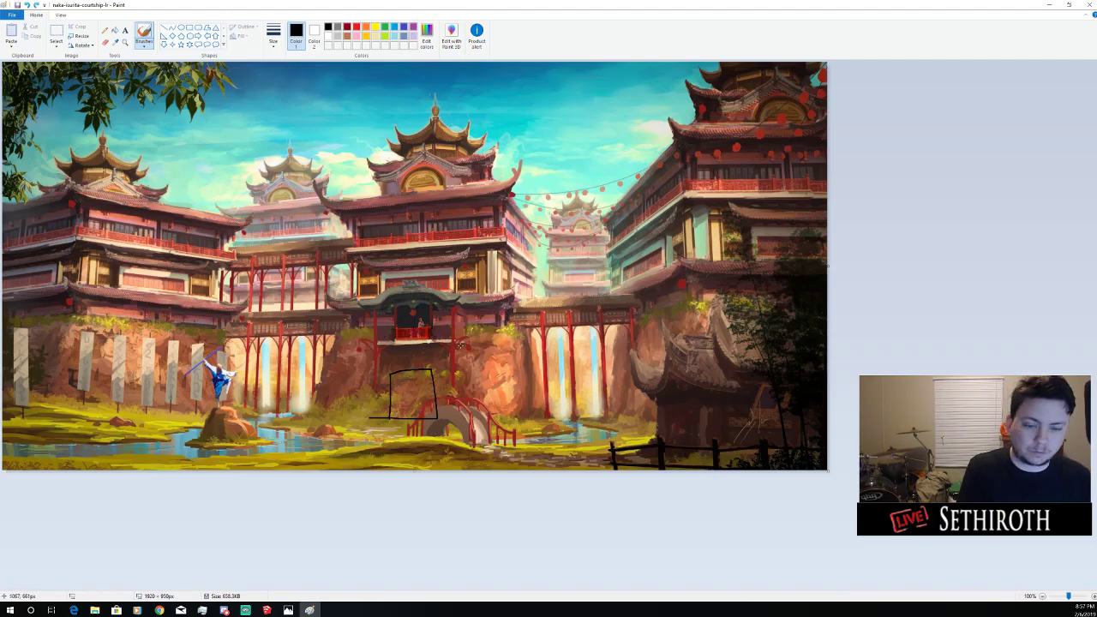
Box entrances at the foot of the left and central cliffs and line both edges of the two walkways between the pagodas
{"action": "mouse_move", "coordinate": [133, 408]}
{"action": "left_mouse_down"}
{"action": "mouse_move", "coordinate": [133, 363]}
{"action": "mouse_move", "coordinate": [186, 416]}
{"action": "mouse_move", "coordinate": [137, 409]}
{"action": "left_mouse_up"}
{"action": "mouse_move", "coordinate": [397, 416]}
{"action": "left_mouse_down"}
{"action": "mouse_move", "coordinate": [441, 380]}
{"action": "mouse_move", "coordinate": [432, 414]}
{"action": "mouse_move", "coordinate": [395, 417]}
{"action": "left_mouse_up"}
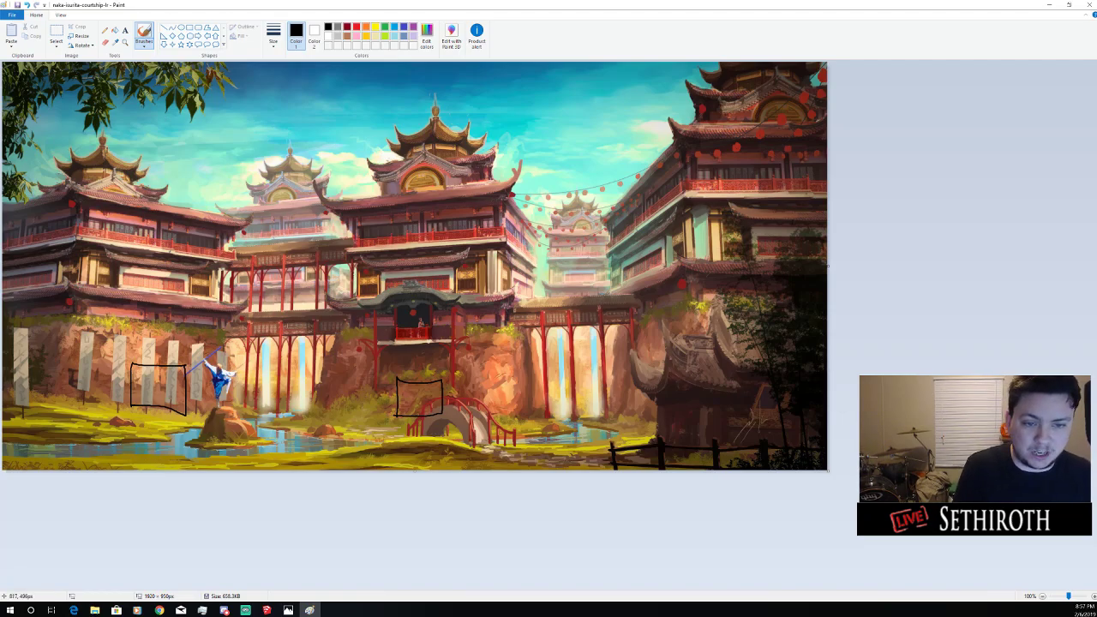
{"action": "left_click_drag", "start_coordinate": [359, 264], "coordinate": [208, 266]}
{"action": "left_click_drag", "start_coordinate": [356, 239], "coordinate": [218, 241]}
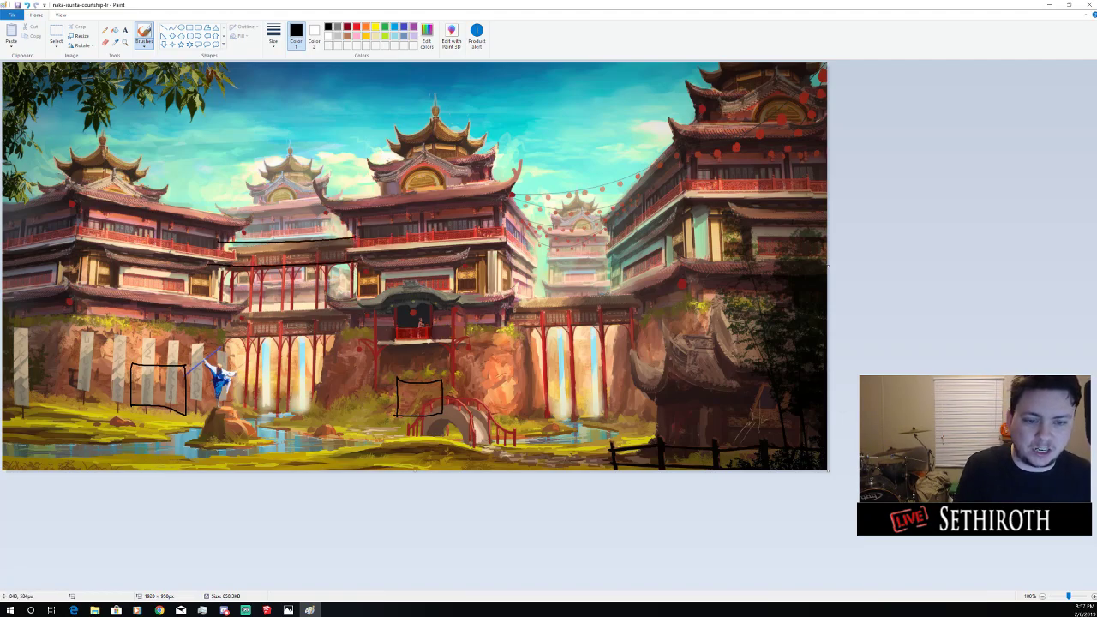
{"action": "left_click_drag", "start_coordinate": [356, 312], "coordinate": [247, 313]}
{"action": "left_click_drag", "start_coordinate": [357, 335], "coordinate": [240, 335]}
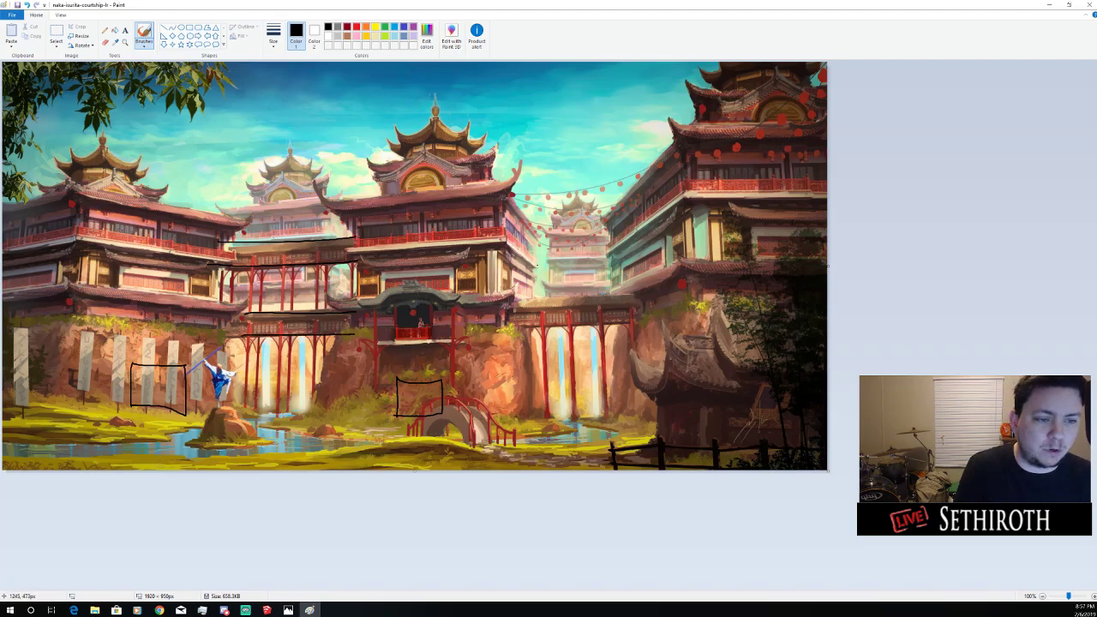
Line the middle-floor ledges of the central and left pagodas and scribble over the left pagoda's far end
{"action": "mouse_move", "coordinate": [535, 264]}
{"action": "left_mouse_down"}
{"action": "mouse_move", "coordinate": [468, 239]}
{"action": "mouse_move", "coordinate": [377, 249]}
{"action": "mouse_move", "coordinate": [480, 242]}
{"action": "mouse_move", "coordinate": [537, 264]}
{"action": "left_mouse_up"}
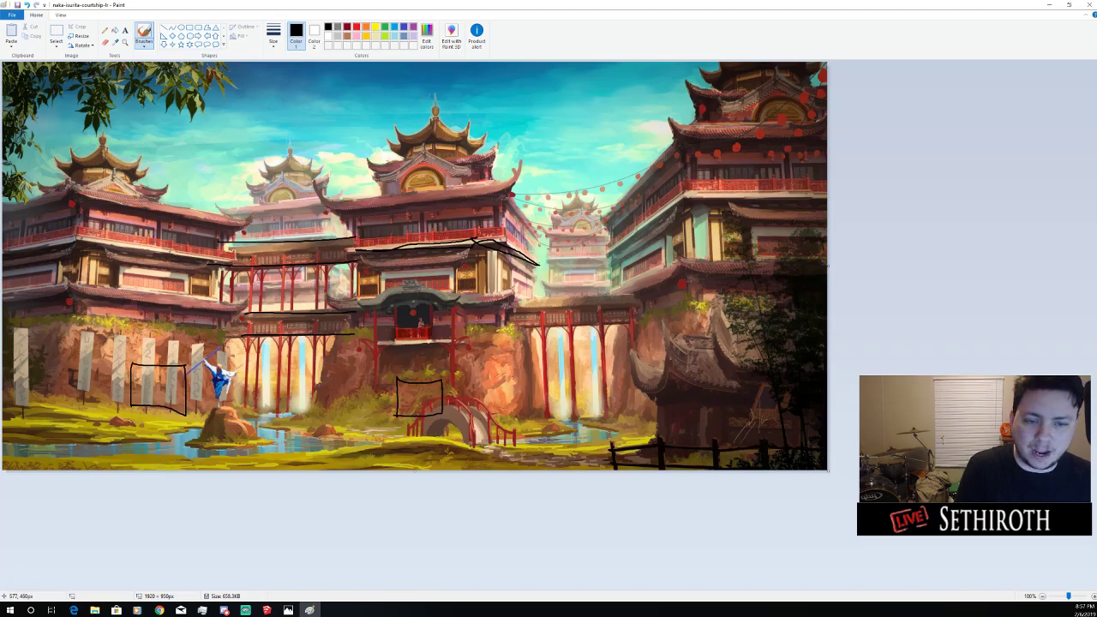
{"action": "left_click_drag", "start_coordinate": [250, 259], "coordinate": [319, 250]}
{"action": "mouse_move", "coordinate": [236, 264]}
{"action": "left_mouse_down"}
{"action": "mouse_move", "coordinate": [77, 243]}
{"action": "mouse_move", "coordinate": [237, 249]}
{"action": "left_mouse_up"}
{"action": "mouse_move", "coordinate": [41, 227]}
{"action": "left_mouse_down"}
{"action": "mouse_move", "coordinate": [7, 276]}
{"action": "mouse_move", "coordinate": [96, 205]}
{"action": "mouse_move", "coordinate": [53, 268]}
{"action": "left_mouse_up"}
{"action": "left_click_drag", "start_coordinate": [41, 189], "coordinate": [12, 283]}
{"action": "left_click_drag", "start_coordinate": [52, 232], "coordinate": [43, 279]}
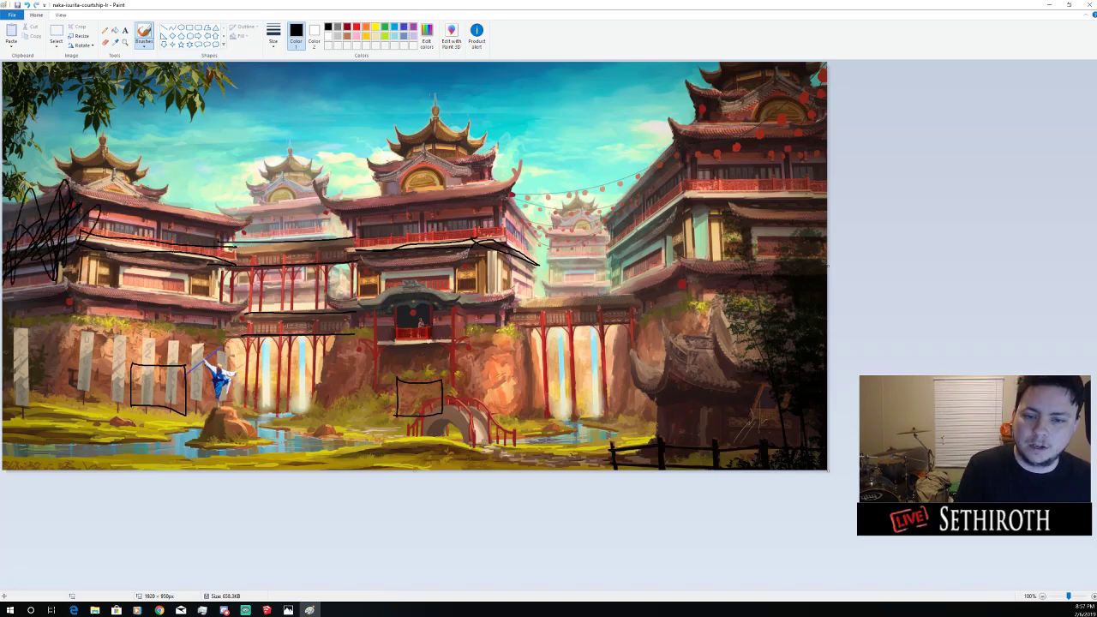
Trace a route from the left pagoda over the upper walkway and central ledge, and continue it along the right pagoda's balcony
{"action": "mouse_move", "coordinate": [106, 232]}
{"action": "left_mouse_down"}
{"action": "mouse_move", "coordinate": [602, 392]}
{"action": "mouse_move", "coordinate": [465, 384]}
{"action": "mouse_move", "coordinate": [215, 255]}
{"action": "mouse_move", "coordinate": [649, 393]}
{"action": "left_mouse_up"}
{"action": "key", "text": "ctrl+z"}
{"action": "key", "text": "ctrl+z"}
{"action": "key", "text": "ctrl+z"}
{"action": "key", "text": "ctrl+z"}
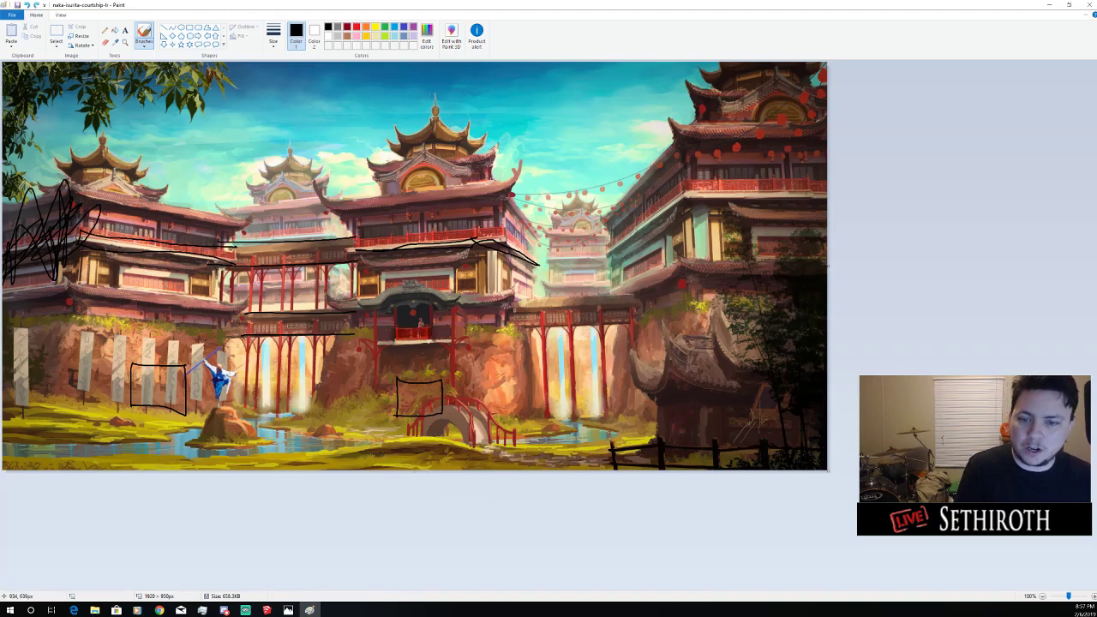
{"action": "mouse_move", "coordinate": [96, 252]}
{"action": "left_mouse_down"}
{"action": "mouse_move", "coordinate": [266, 264]}
{"action": "mouse_move", "coordinate": [445, 243]}
{"action": "mouse_move", "coordinate": [549, 267]}
{"action": "left_mouse_up"}
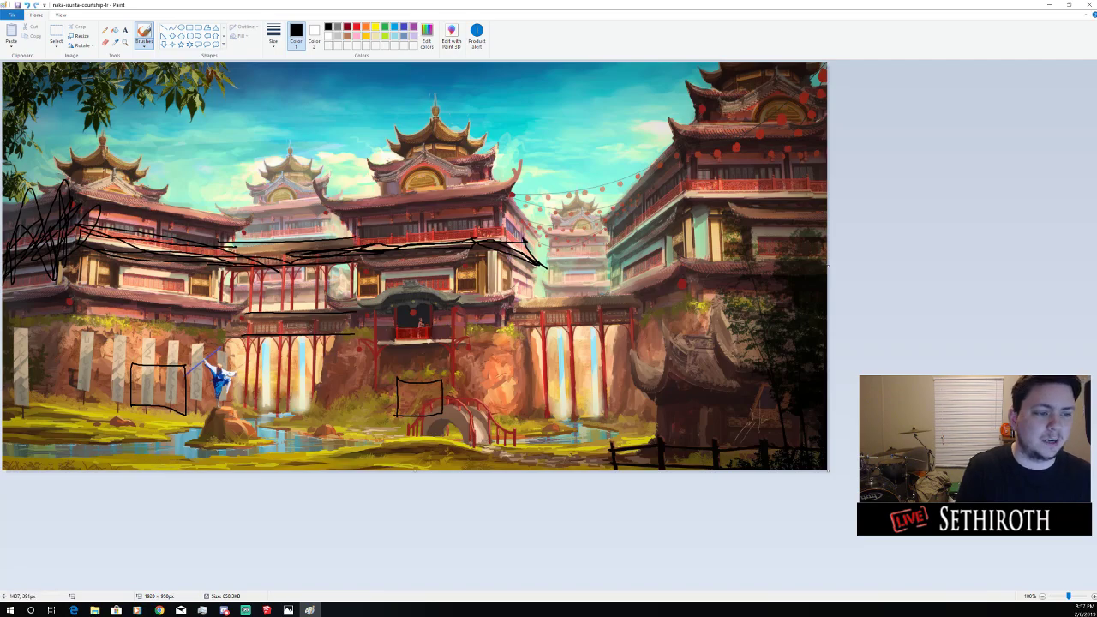
{"action": "mouse_move", "coordinate": [605, 248]}
{"action": "left_mouse_down"}
{"action": "mouse_move", "coordinate": [691, 191]}
{"action": "mouse_move", "coordinate": [818, 183]}
{"action": "mouse_move", "coordinate": [747, 184]}
{"action": "mouse_move", "coordinate": [775, 184]}
{"action": "left_mouse_up"}
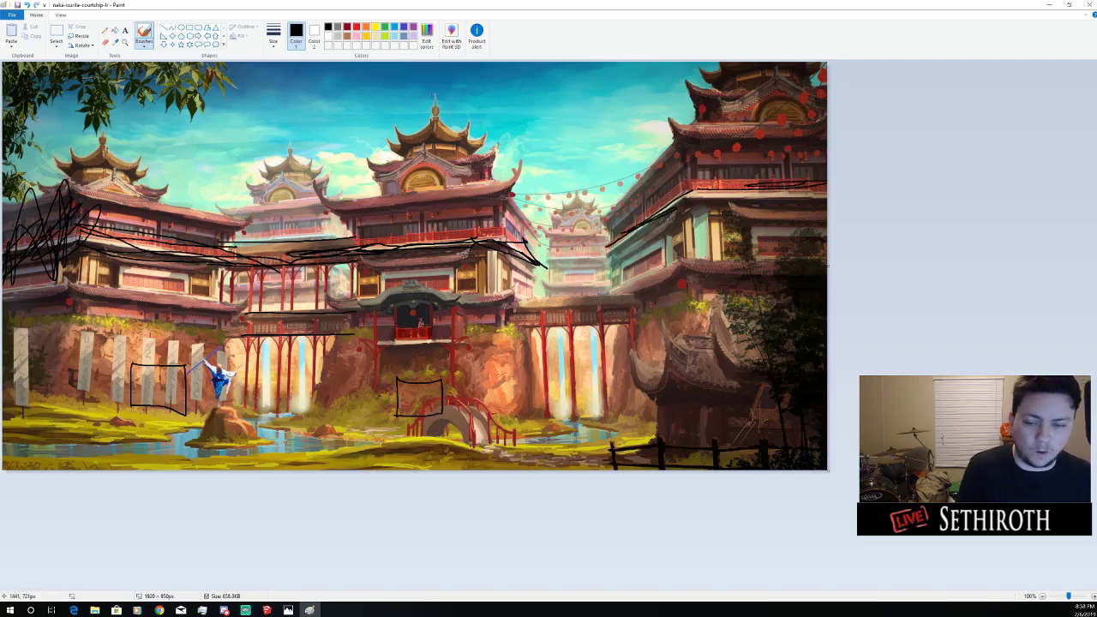
Undo all the entrance boxes, walkway lines and route strokes on the painting
{"action": "key", "text": "ctrl+z"}
{"action": "key", "text": "ctrl+z"}
{"action": "key", "text": "ctrl+z"}
{"action": "key", "text": "ctrl+z"}
{"action": "key", "text": "ctrl+z"}
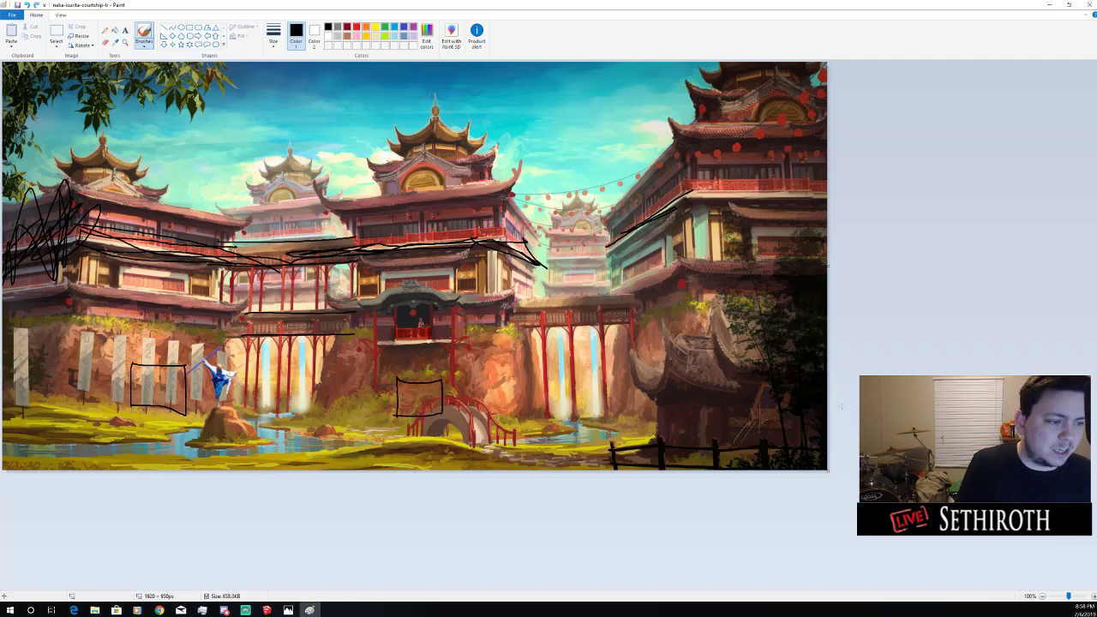
{"action": "key", "text": "ctrl+z"}
{"action": "key", "text": "ctrl+z"}
{"action": "key", "text": "ctrl+z"}
{"action": "key", "text": "ctrl+z"}
{"action": "key", "text": "ctrl+z"}
{"action": "key", "text": "ctrl+z"}
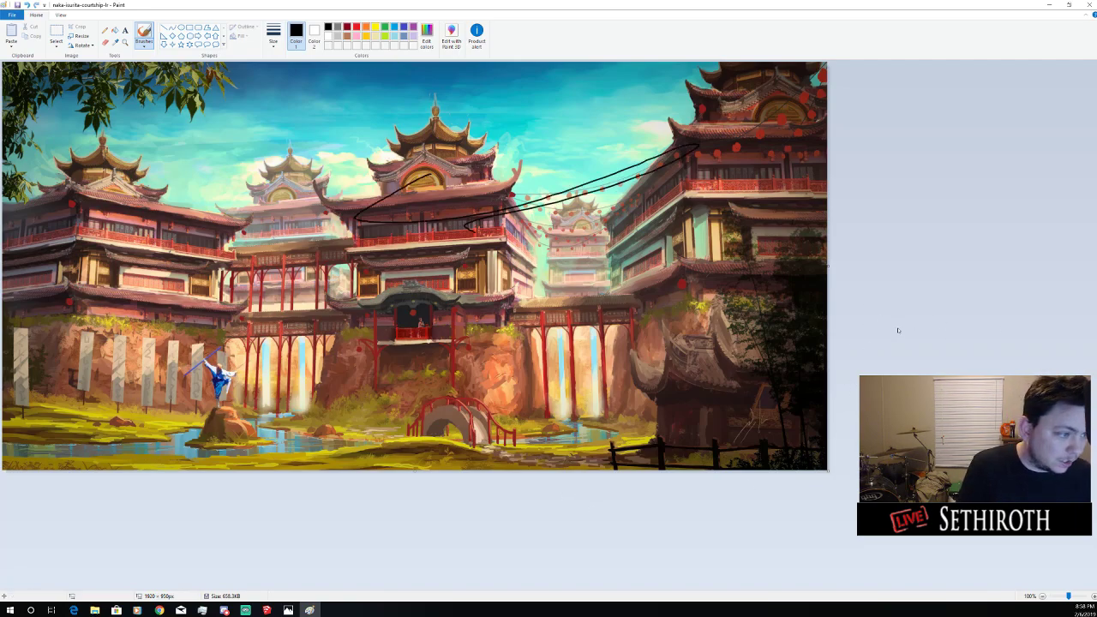
Enlarge the canvas with blank space beside and below the painting, and outline the central pagoda with its cliff base
{"action": "left_click_drag", "start_coordinate": [829, 471], "coordinate": [1096, 591]}
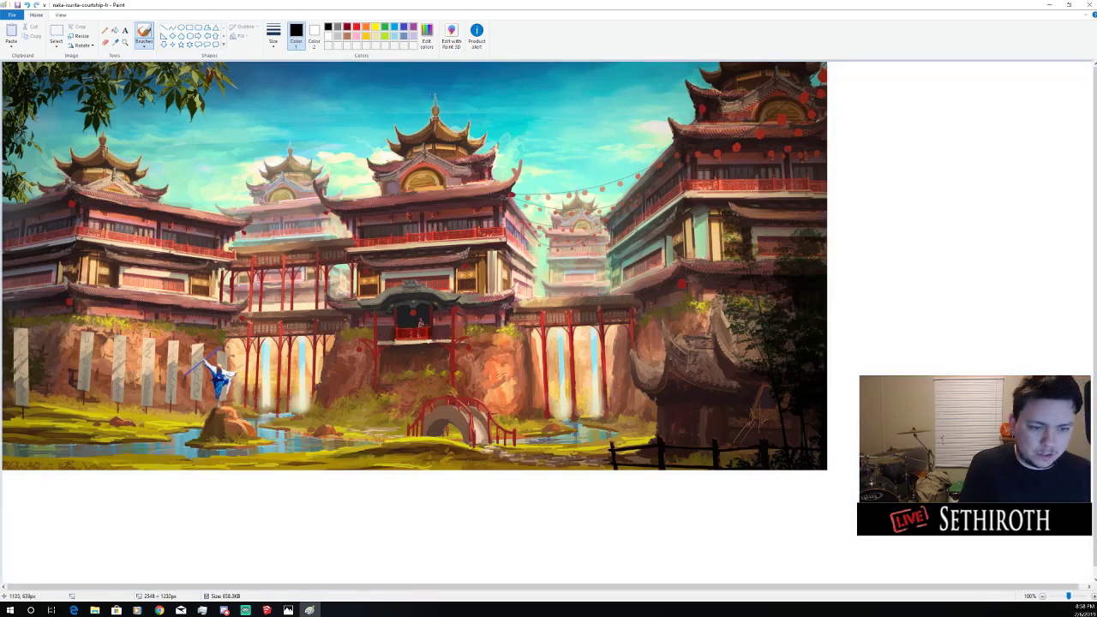
{"action": "mouse_move", "coordinate": [499, 199]}
{"action": "left_mouse_down"}
{"action": "mouse_move", "coordinate": [519, 391]}
{"action": "mouse_move", "coordinate": [352, 201]}
{"action": "mouse_move", "coordinate": [563, 155]}
{"action": "left_mouse_up"}
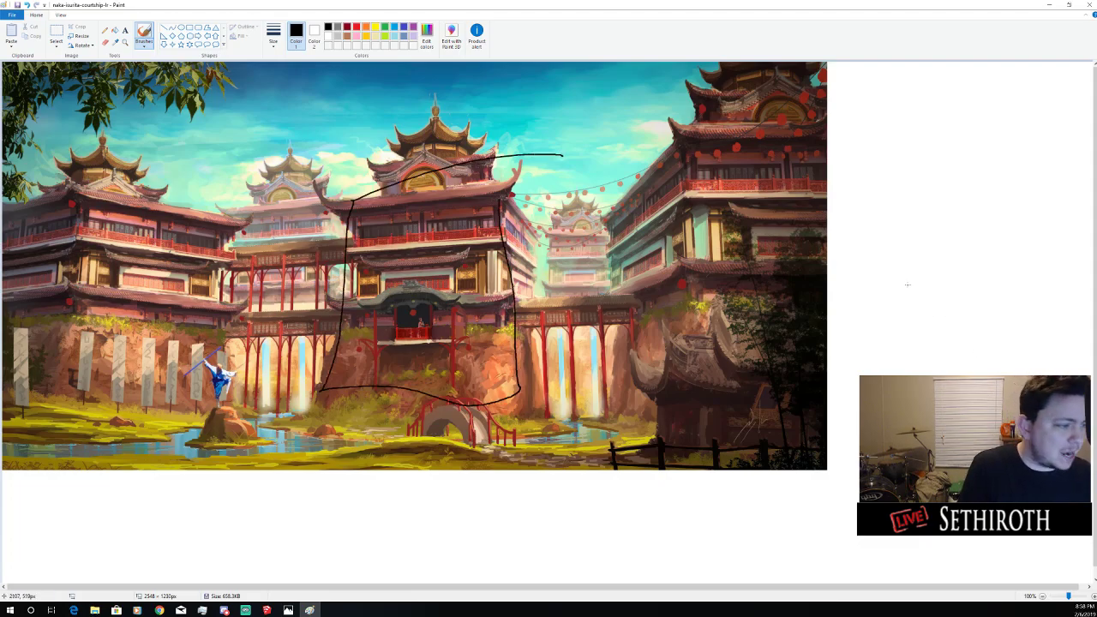
Sketch a square building plan in the blank space beside the painting and undo the surplus strokes
{"action": "mouse_move", "coordinate": [908, 285]}
{"action": "left_mouse_down"}
{"action": "mouse_move", "coordinate": [908, 347]}
{"action": "mouse_move", "coordinate": [1002, 350]}
{"action": "mouse_move", "coordinate": [1002, 275]}
{"action": "mouse_move", "coordinate": [895, 296]}
{"action": "left_mouse_up"}
{"action": "mouse_move", "coordinate": [974, 271]}
{"action": "left_mouse_down"}
{"action": "mouse_move", "coordinate": [1030, 188]}
{"action": "mouse_move", "coordinate": [1033, 102]}
{"action": "mouse_move", "coordinate": [869, 246]}
{"action": "mouse_move", "coordinate": [957, 269]}
{"action": "mouse_move", "coordinate": [915, 350]}
{"action": "mouse_move", "coordinate": [1003, 349]}
{"action": "mouse_move", "coordinate": [973, 277]}
{"action": "mouse_move", "coordinate": [913, 285]}
{"action": "left_mouse_up"}
{"action": "key", "text": "ctrl+z"}
{"action": "key", "text": "ctrl+z"}
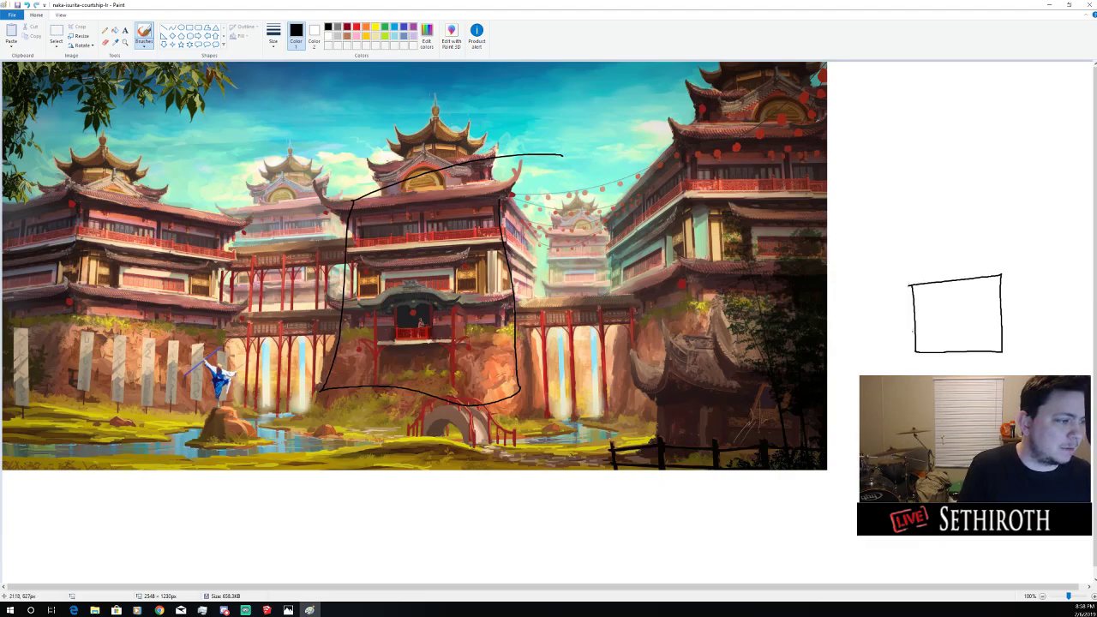
Try an ellipse and sweeping curves around the square plan, and undo them
{"action": "mouse_move", "coordinate": [899, 245]}
{"action": "left_mouse_down"}
{"action": "mouse_move", "coordinate": [910, 279]}
{"action": "mouse_move", "coordinate": [990, 246]}
{"action": "mouse_move", "coordinate": [948, 268]}
{"action": "mouse_move", "coordinate": [1046, 338]}
{"action": "left_mouse_up"}
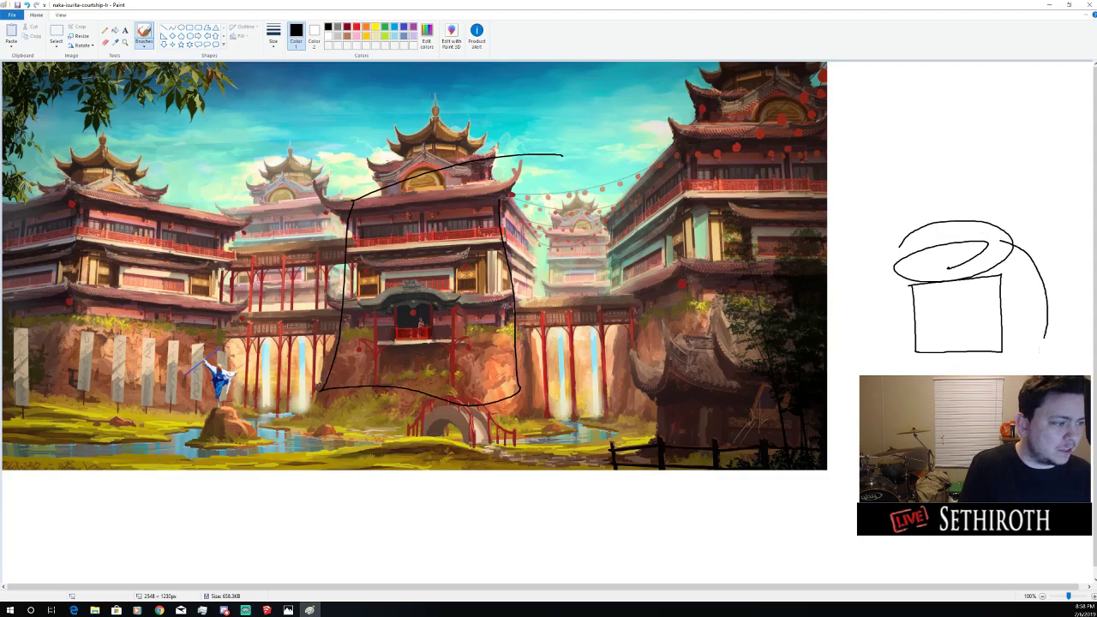
{"action": "left_click_drag", "start_coordinate": [913, 244], "coordinate": [897, 374]}
{"action": "key", "text": "ctrl+z"}
{"action": "key", "text": "ctrl+z"}
{"action": "key", "text": "ctrl+z"}
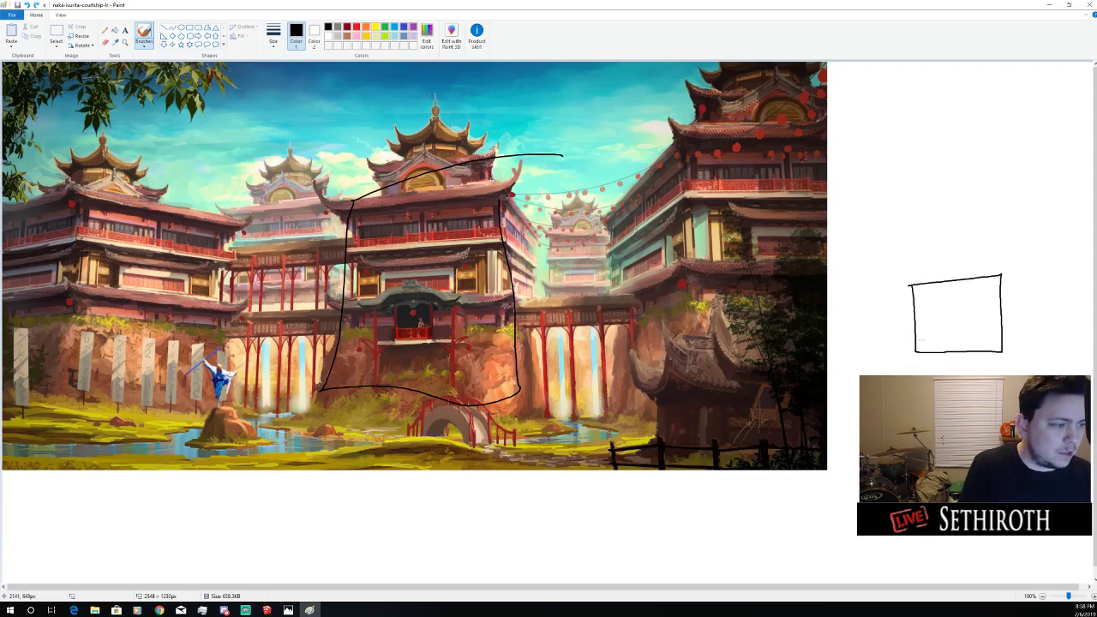
Draw a walkway from the square to a side building, and undo the plan sketch and the central pagoda's outline
{"action": "mouse_move", "coordinate": [916, 340]}
{"action": "left_mouse_down"}
{"action": "mouse_move", "coordinate": [832, 347]}
{"action": "mouse_move", "coordinate": [919, 315]}
{"action": "left_mouse_up"}
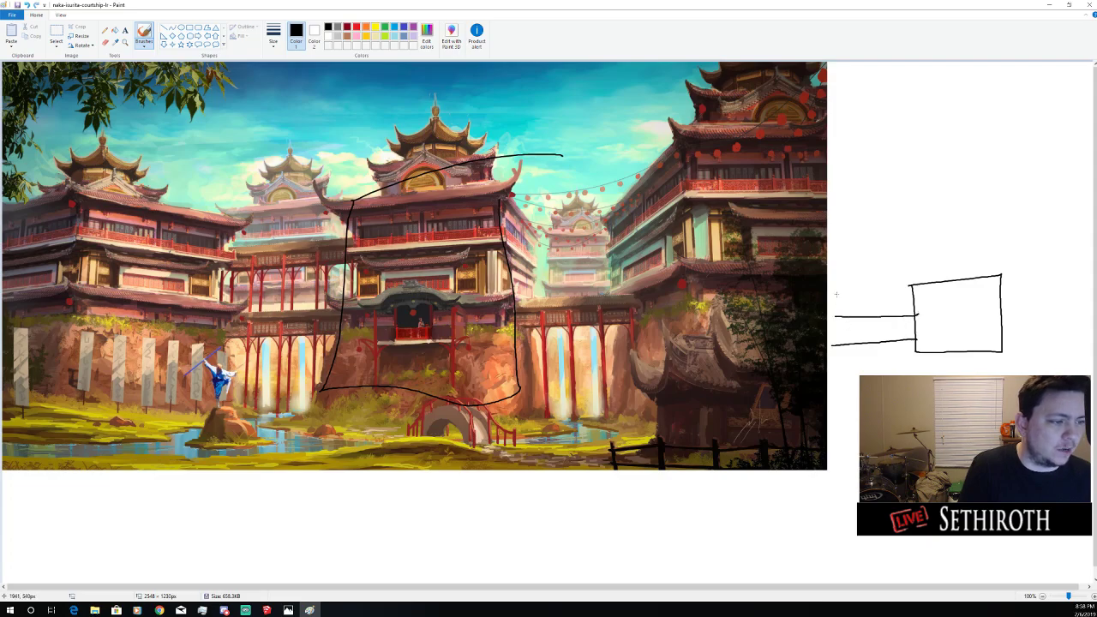
{"action": "mouse_move", "coordinate": [836, 314]}
{"action": "left_mouse_down"}
{"action": "mouse_move", "coordinate": [841, 400]}
{"action": "mouse_move", "coordinate": [828, 449]}
{"action": "mouse_move", "coordinate": [793, 414]}
{"action": "left_mouse_up"}
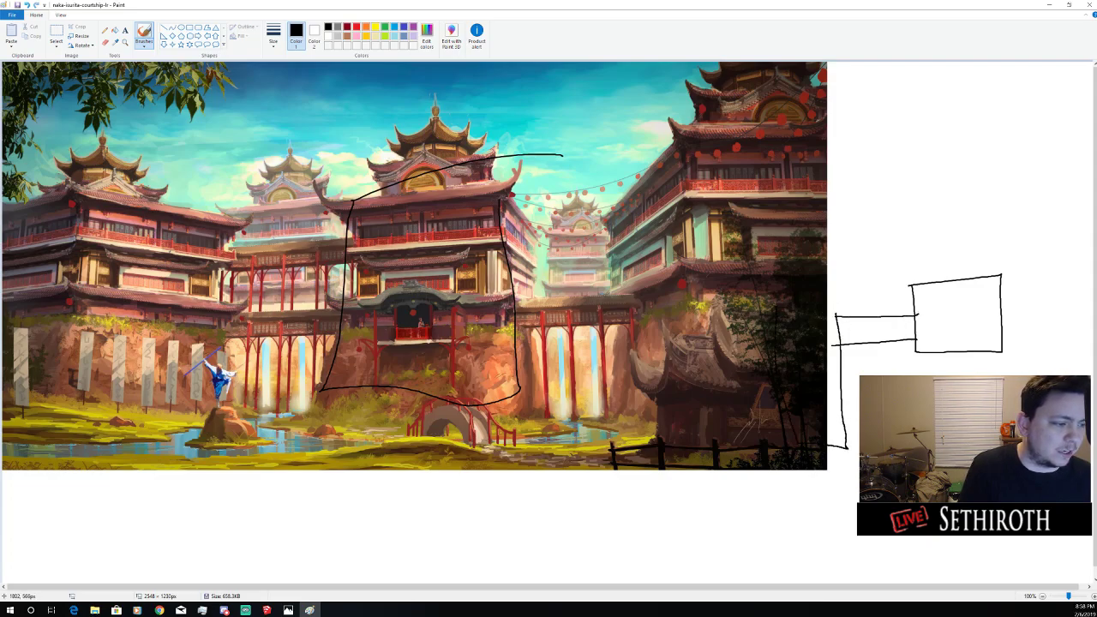
{"action": "key", "text": "ctrl+z"}
{"action": "key", "text": "ctrl+z"}
{"action": "key", "text": "ctrl+z"}
{"action": "key", "text": "ctrl+z"}
{"action": "key", "text": "ctrl+z"}
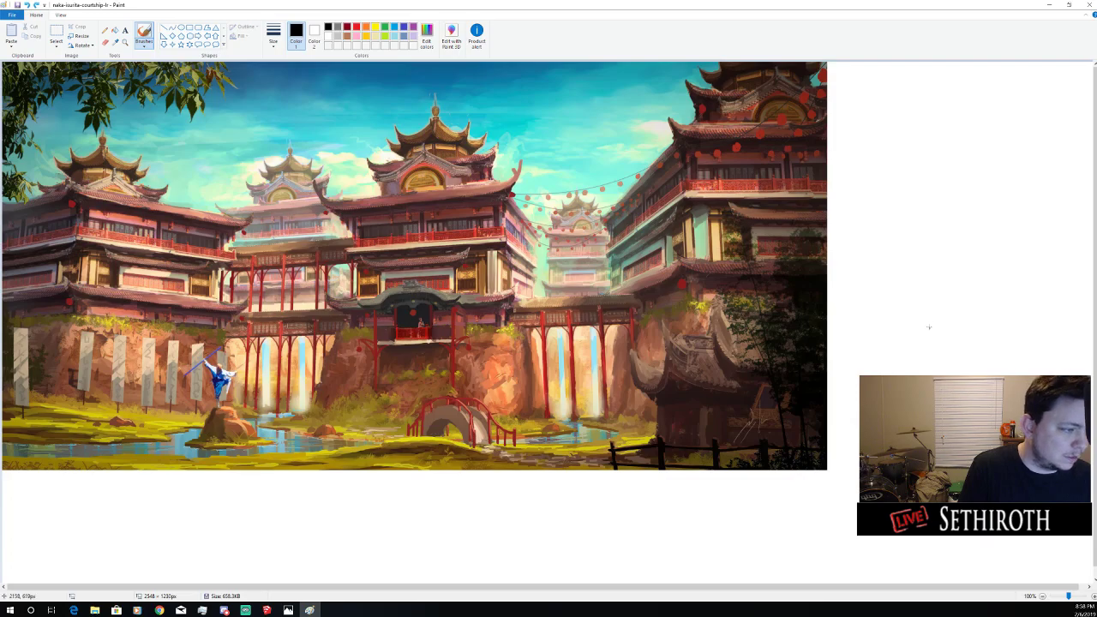
Sketch a top-down plan beside the painting with a central box, two side buildings and walkways connecting them
{"action": "mouse_move", "coordinate": [929, 326]}
{"action": "left_mouse_down"}
{"action": "mouse_move", "coordinate": [932, 373]}
{"action": "mouse_move", "coordinate": [965, 333]}
{"action": "mouse_move", "coordinate": [929, 328]}
{"action": "mouse_move", "coordinate": [885, 362]}
{"action": "mouse_move", "coordinate": [890, 347]}
{"action": "mouse_move", "coordinate": [875, 347]}
{"action": "mouse_move", "coordinate": [879, 374]}
{"action": "left_mouse_up"}
{"action": "mouse_move", "coordinate": [858, 427]}
{"action": "left_mouse_down"}
{"action": "mouse_move", "coordinate": [845, 357]}
{"action": "mouse_move", "coordinate": [887, 349]}
{"action": "left_mouse_up"}
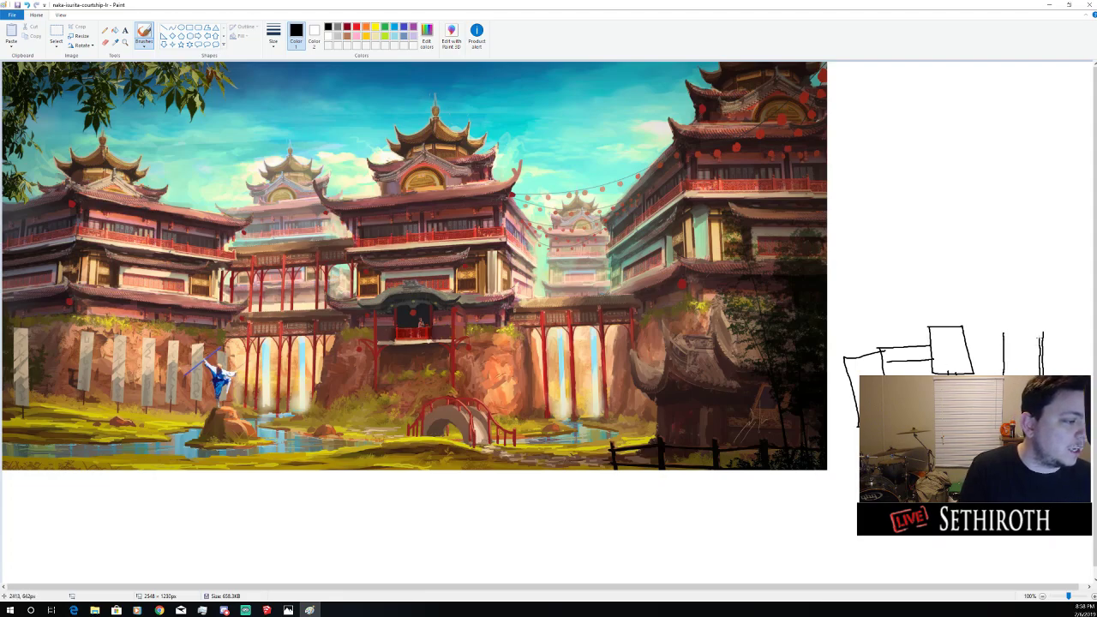
{"action": "left_click_drag", "start_coordinate": [1000, 346], "coordinate": [963, 347]}
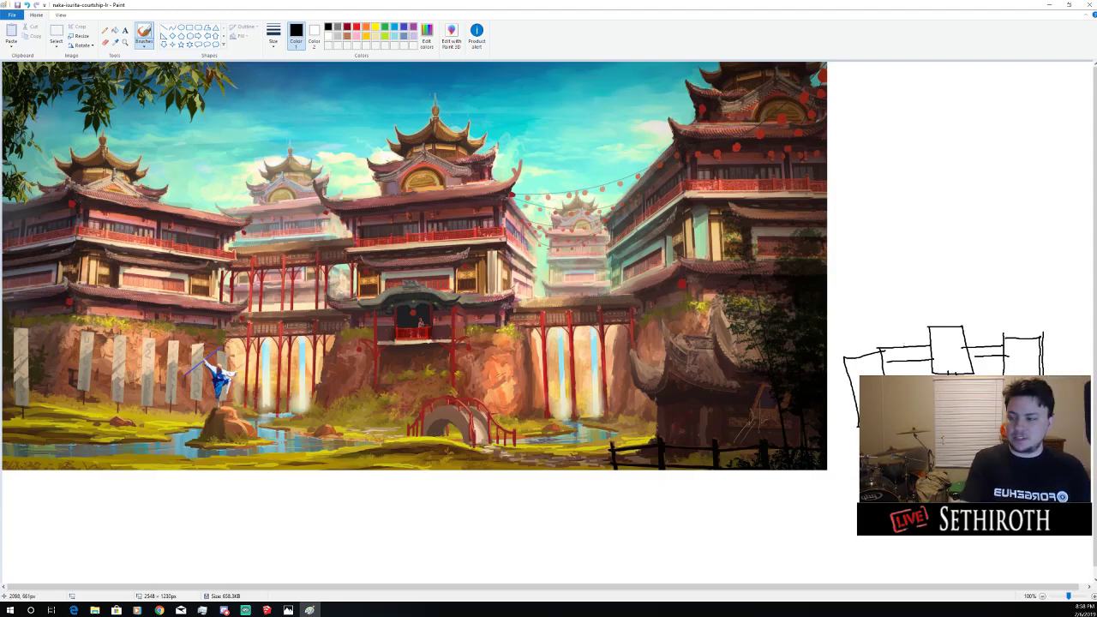
Draw a squared enclosure behind the central box joining both side buildings, and try inner path lines along the walkways
{"action": "mouse_move", "coordinate": [883, 350]}
{"action": "left_mouse_down"}
{"action": "mouse_move", "coordinate": [884, 311]}
{"action": "mouse_move", "coordinate": [991, 310]}
{"action": "mouse_move", "coordinate": [999, 329]}
{"action": "mouse_move", "coordinate": [976, 323]}
{"action": "mouse_move", "coordinate": [909, 374]}
{"action": "left_mouse_up"}
{"action": "key", "text": "ctrl+z"}
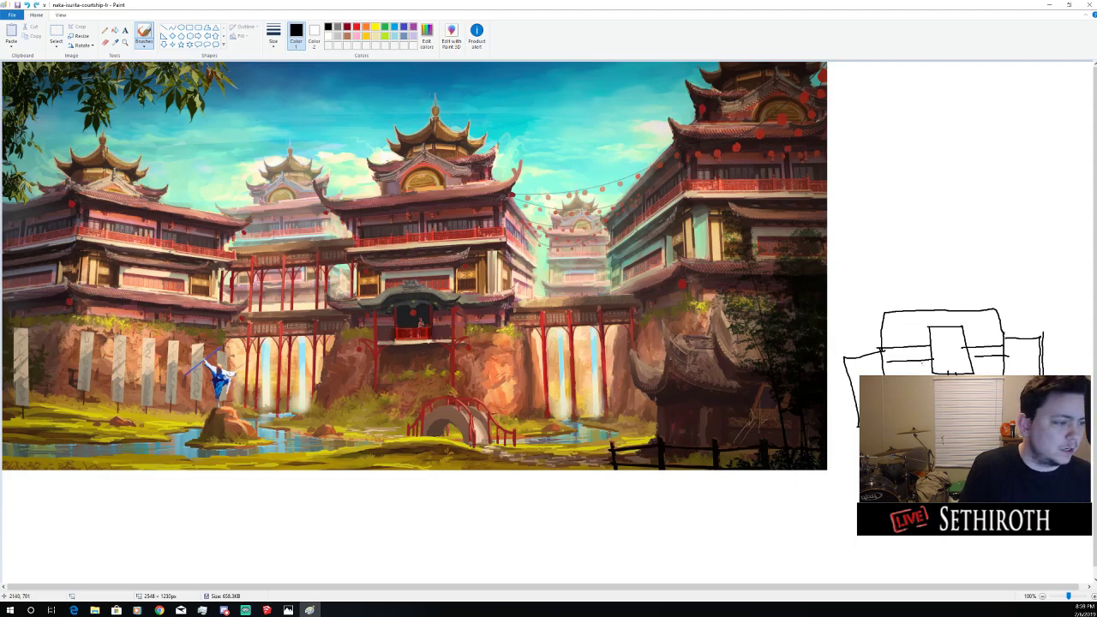
{"action": "key", "text": "ctrl+z"}
{"action": "mouse_move", "coordinate": [1000, 330]}
{"action": "left_mouse_down"}
{"action": "mouse_move", "coordinate": [883, 307]}
{"action": "mouse_move", "coordinate": [884, 353]}
{"action": "left_mouse_up"}
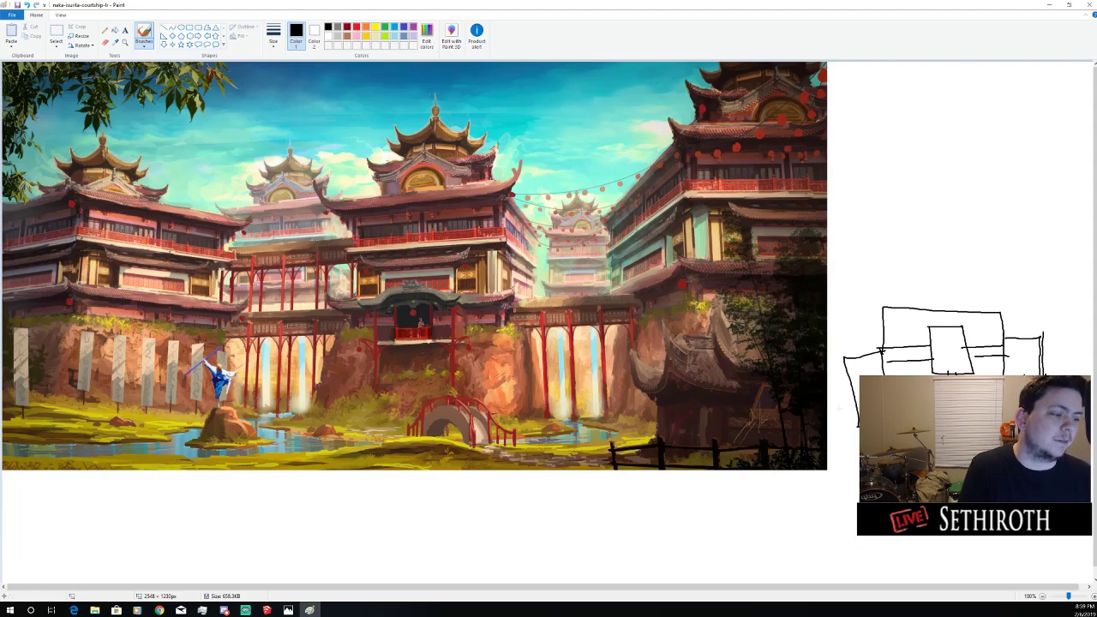
{"action": "mouse_move", "coordinate": [887, 361]}
{"action": "left_mouse_down"}
{"action": "mouse_move", "coordinate": [895, 351]}
{"action": "mouse_move", "coordinate": [903, 363]}
{"action": "left_mouse_up"}
{"action": "key", "text": "ctrl+z"}
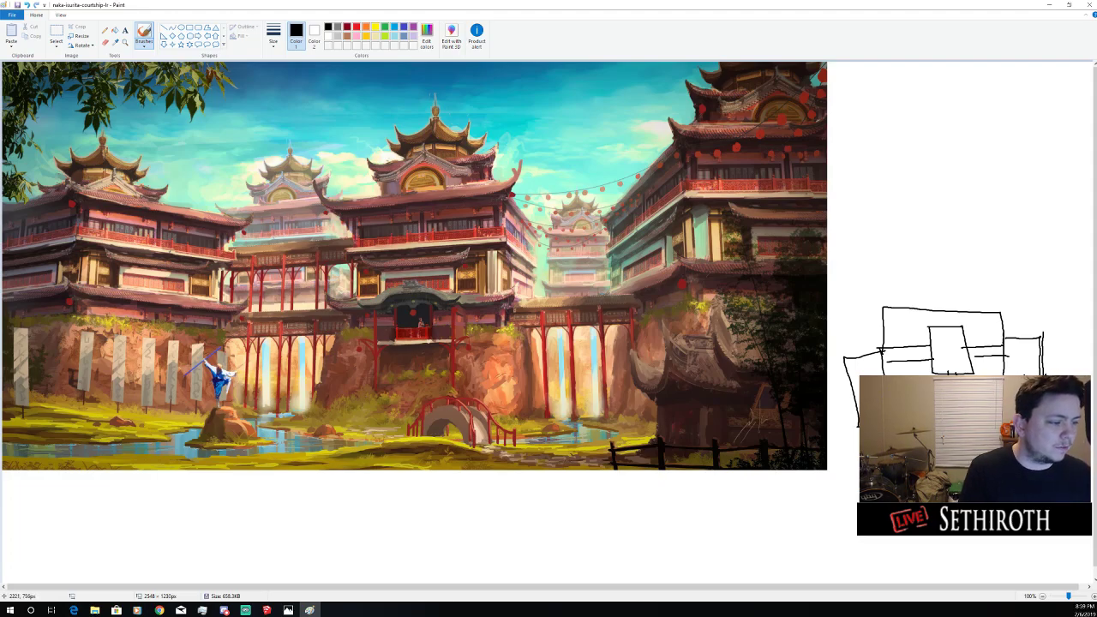
{"action": "left_click_drag", "start_coordinate": [940, 367], "coordinate": [967, 369]}
{"action": "key", "text": "ctrl+z"}
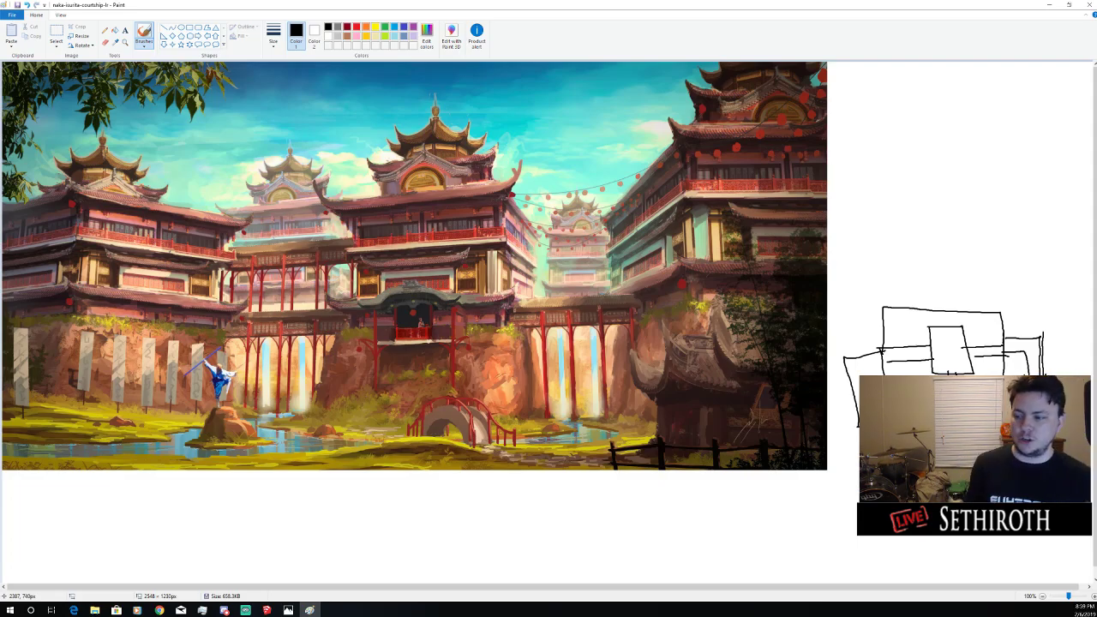
Undo the whole top-down plan and the canvas enlargement
{"action": "key", "text": "ctrl+z"}
{"action": "key", "text": "ctrl+z"}
{"action": "key", "text": "ctrl+z"}
{"action": "key", "text": "ctrl+z"}
{"action": "key", "text": "ctrl+z"}
{"action": "key", "text": "ctrl+z"}
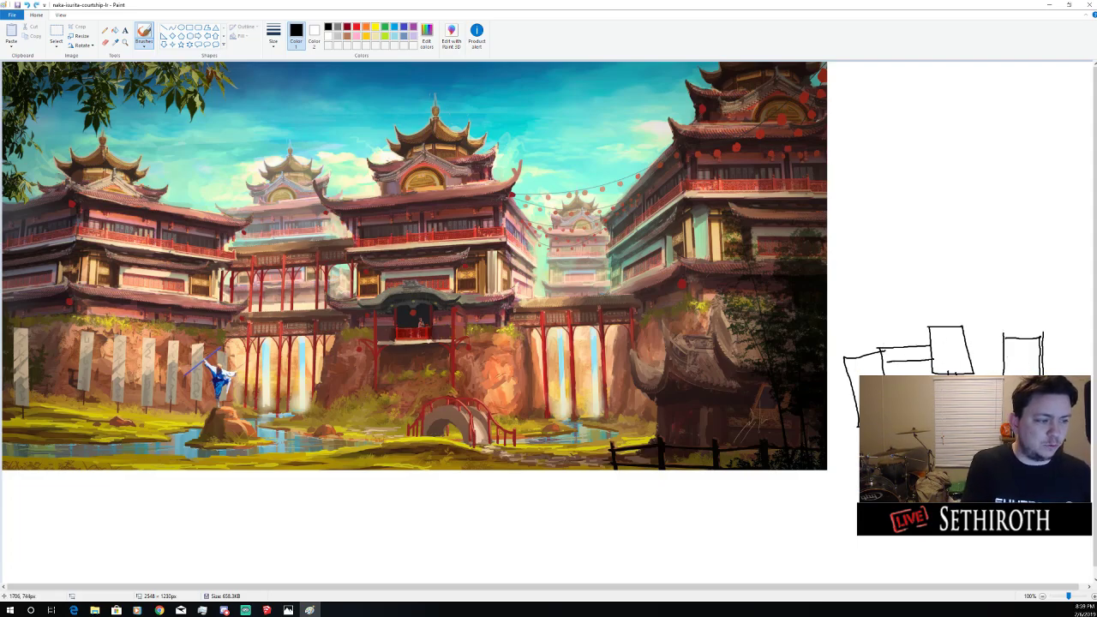
{"action": "key", "text": "ctrl+z"}
{"action": "key", "text": "ctrl+z"}
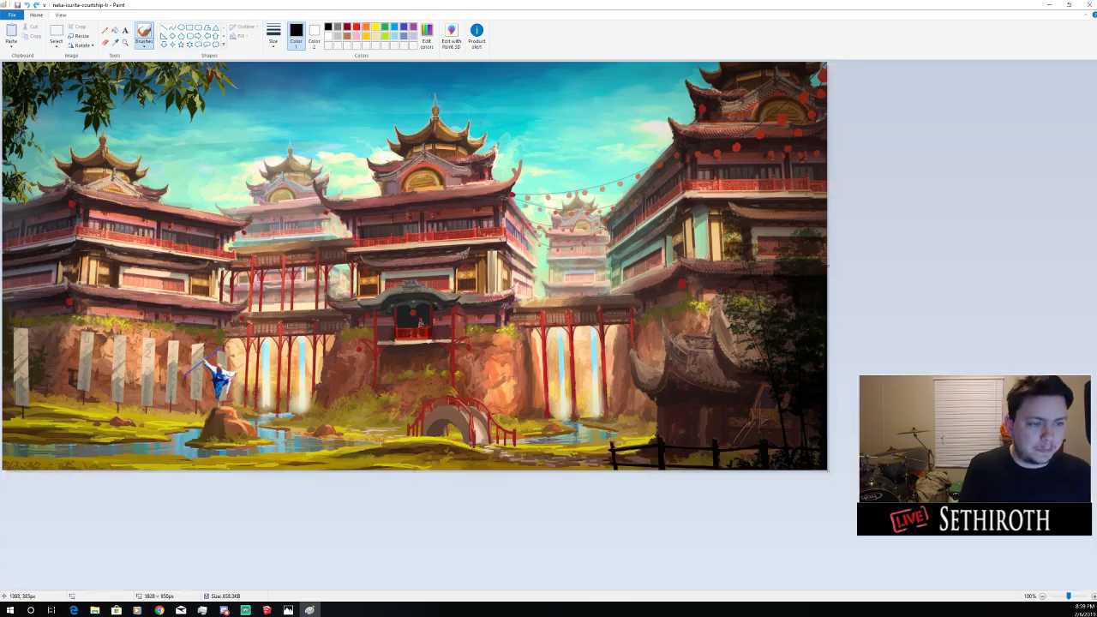
Outline the right pagoda with its cliff base, try a line across its balcony level, and undo the strokes
{"action": "mouse_move", "coordinate": [605, 217]}
{"action": "left_mouse_down"}
{"action": "mouse_move", "coordinate": [597, 414]}
{"action": "mouse_move", "coordinate": [798, 165]}
{"action": "mouse_move", "coordinate": [611, 169]}
{"action": "left_mouse_up"}
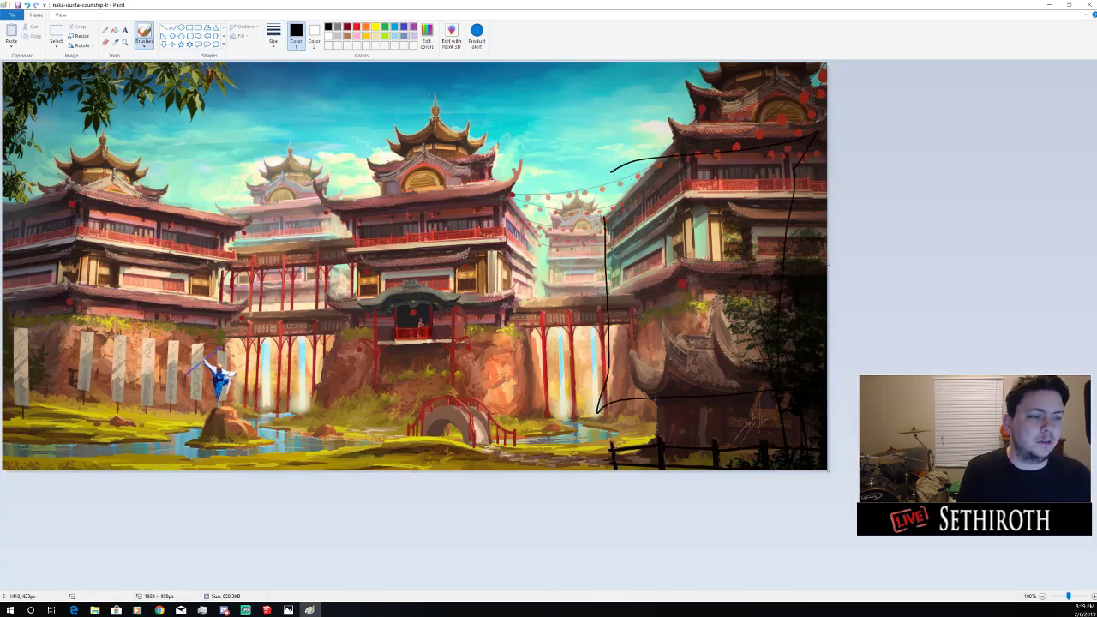
{"action": "left_click_drag", "start_coordinate": [611, 248], "coordinate": [826, 205]}
{"action": "key", "text": "ctrl+z"}
{"action": "key", "text": "ctrl+z"}
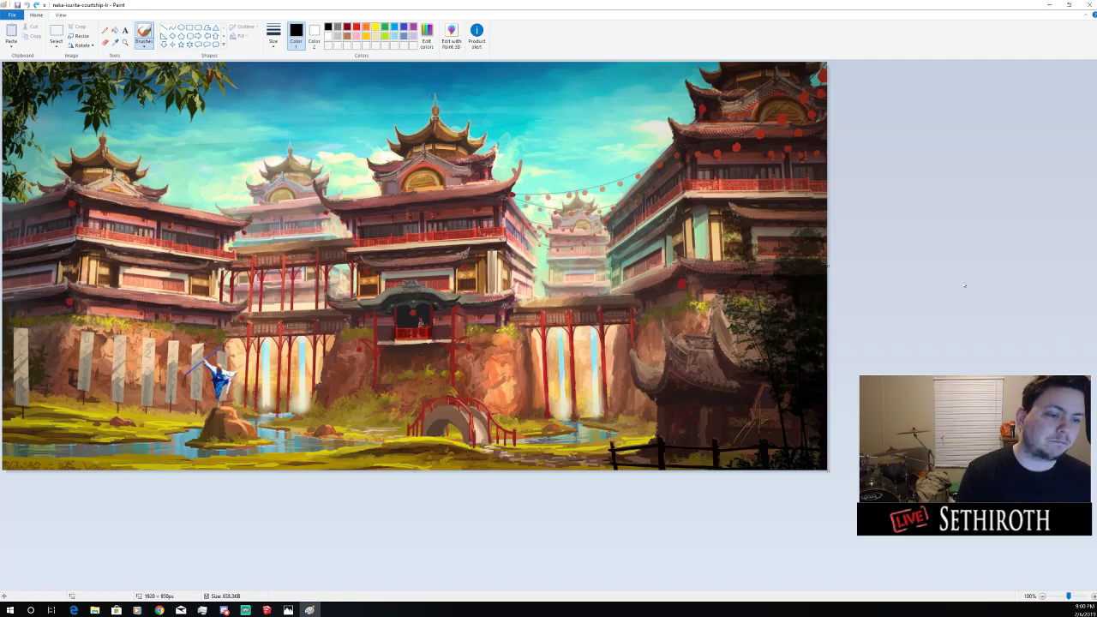
Close the painting in Paint without saving the changes
{"action": "left_click", "coordinate": [1090, 4]}
{"action": "key", "text": "alt+F4"}
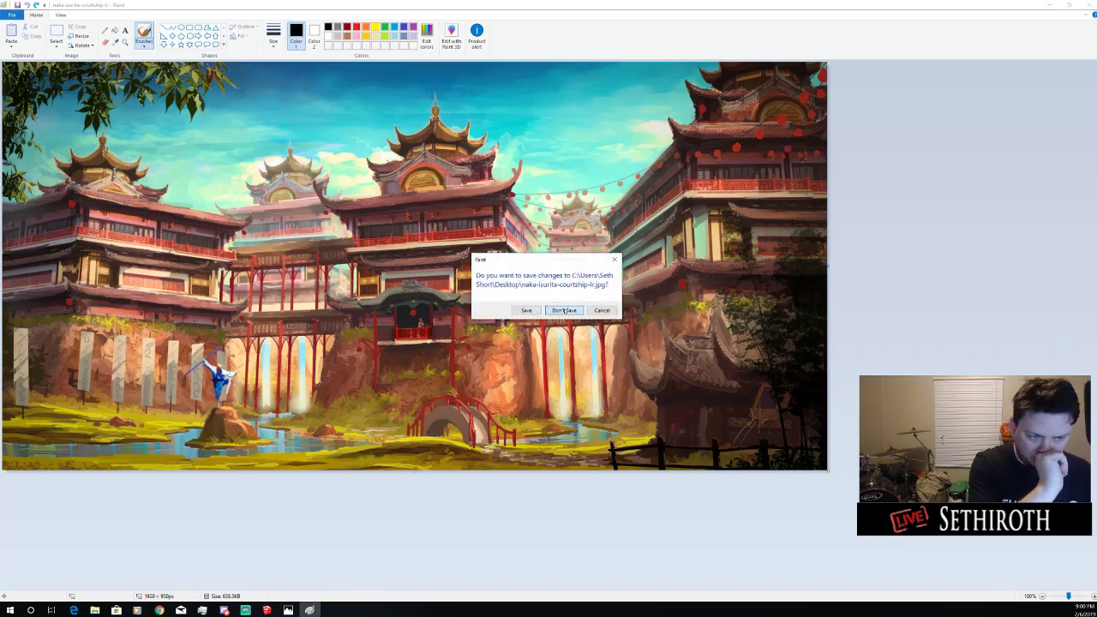
{"action": "left_click", "coordinate": [565, 310]}
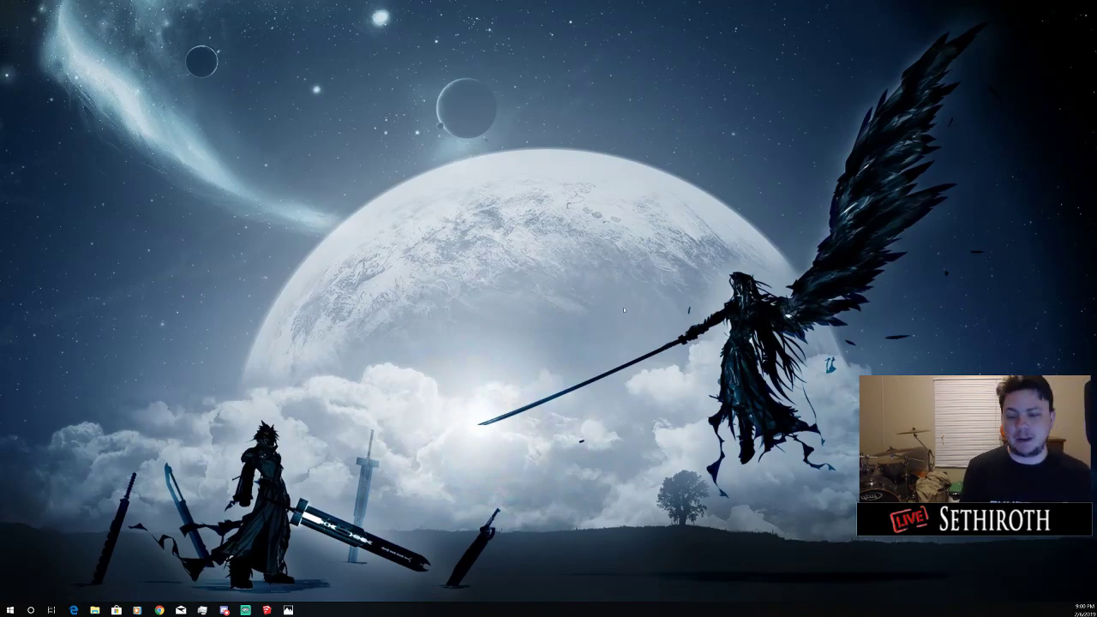
Switch to SketchUp to view the DownTOWN model at full size, and minimize it again
{"action": "left_click", "coordinate": [266, 610]}
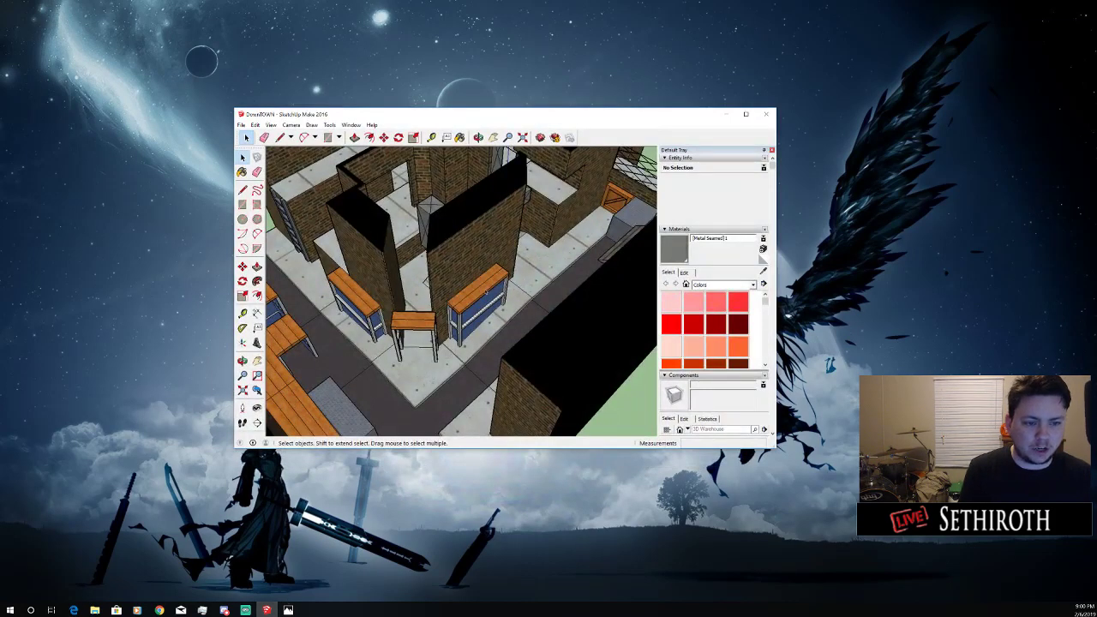
{"action": "left_click", "coordinate": [746, 114]}
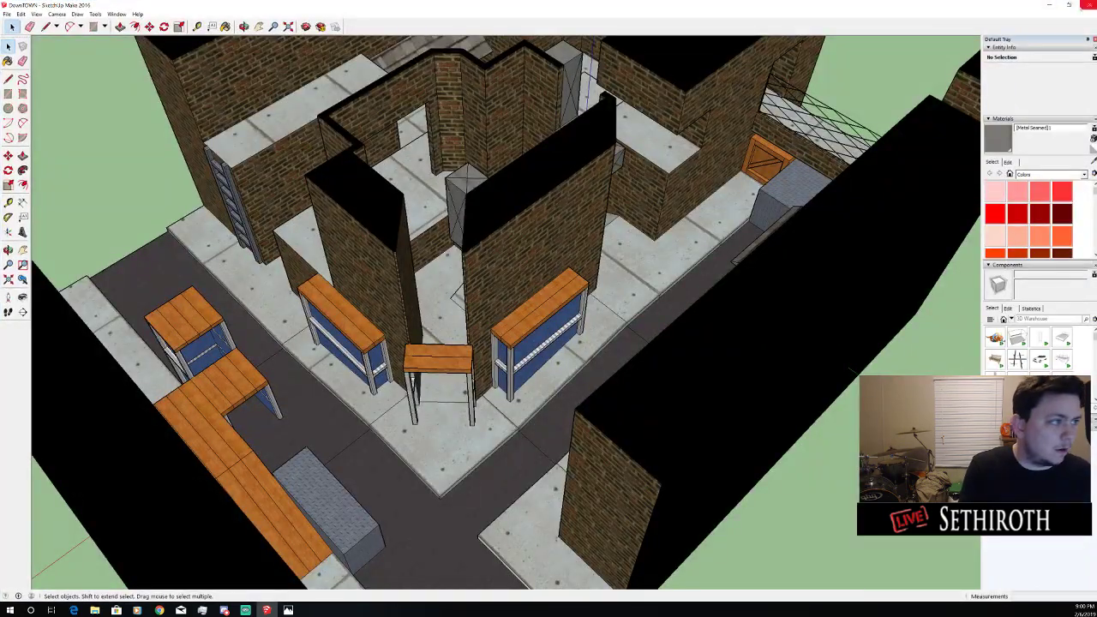
{"action": "left_click", "coordinate": [1051, 5]}
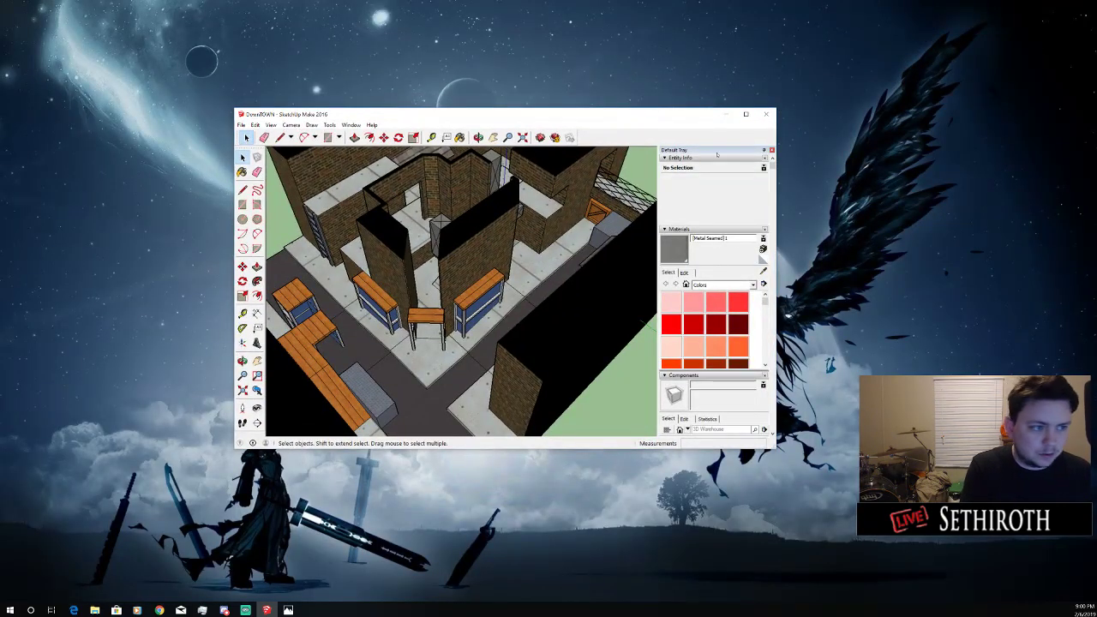
{"action": "left_click", "coordinate": [727, 113]}
{"action": "right_click", "coordinate": [326, 611]}
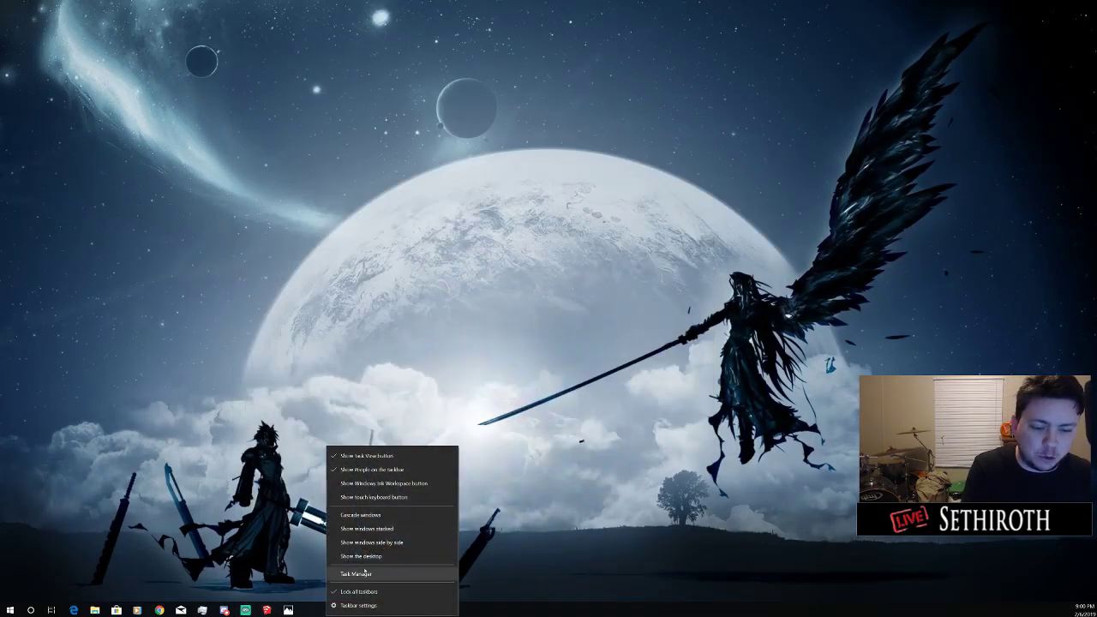
{"action": "left_click", "coordinate": [943, 438]}
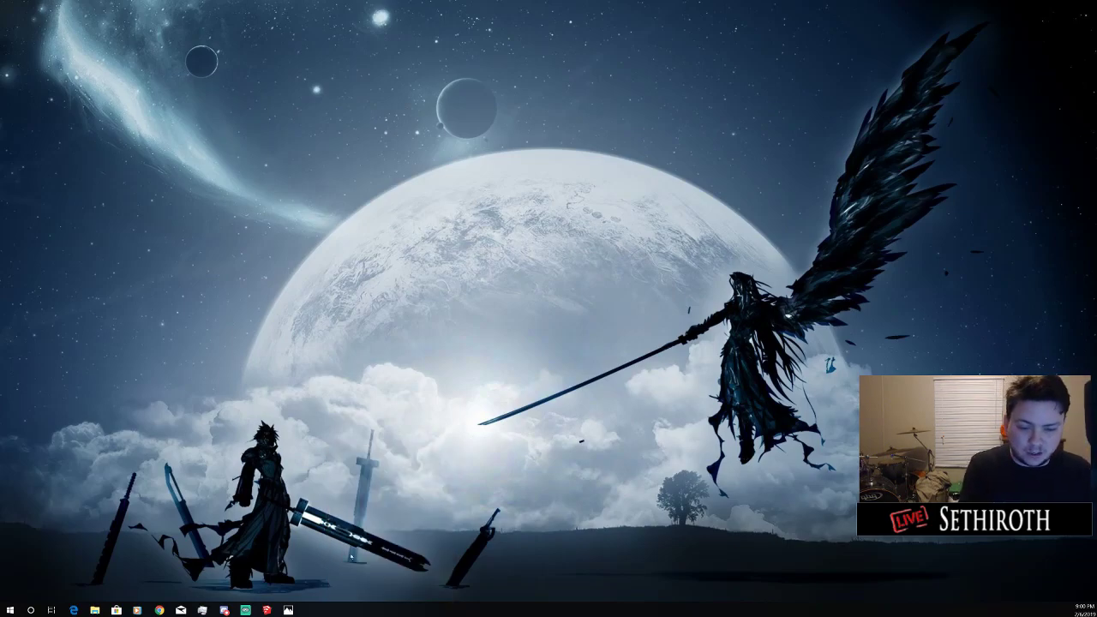
{"action": "right_click", "coordinate": [325, 613]}
{"action": "left_click", "coordinate": [325, 612]}
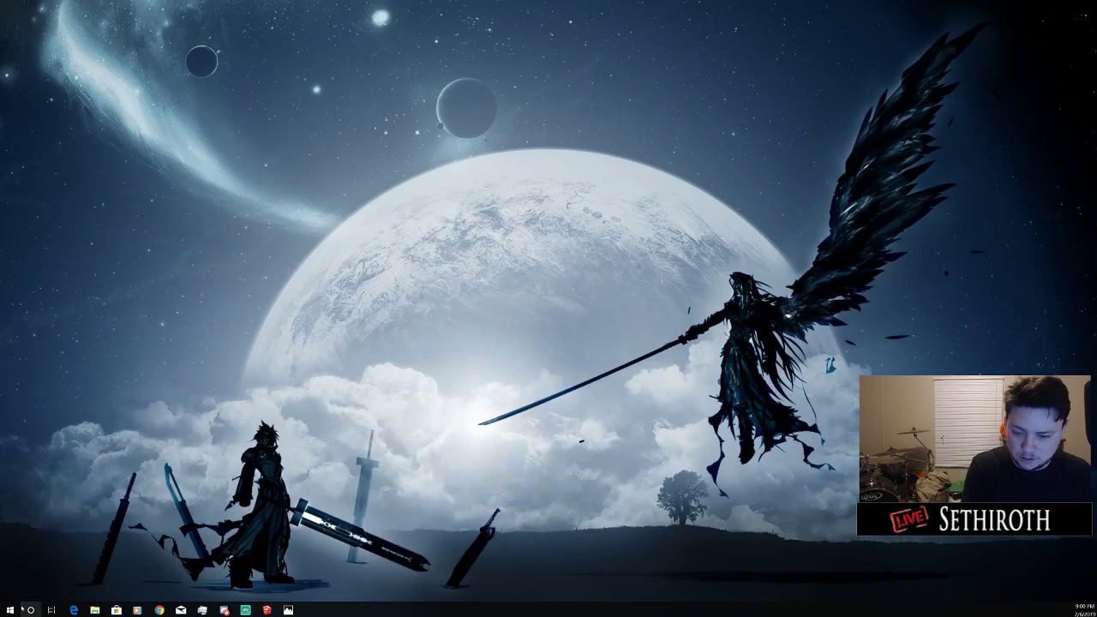
Open a blank Notepad document and write "Text" on the first line
{"action": "left_click", "coordinate": [10, 610]}
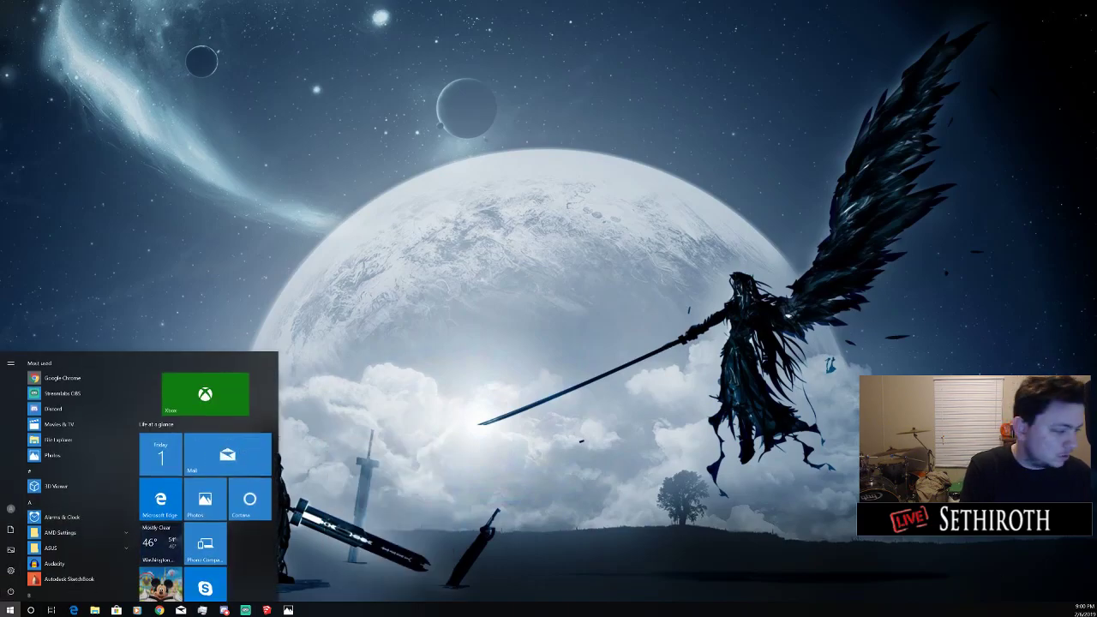
{"action": "key", "text": "Escape"}
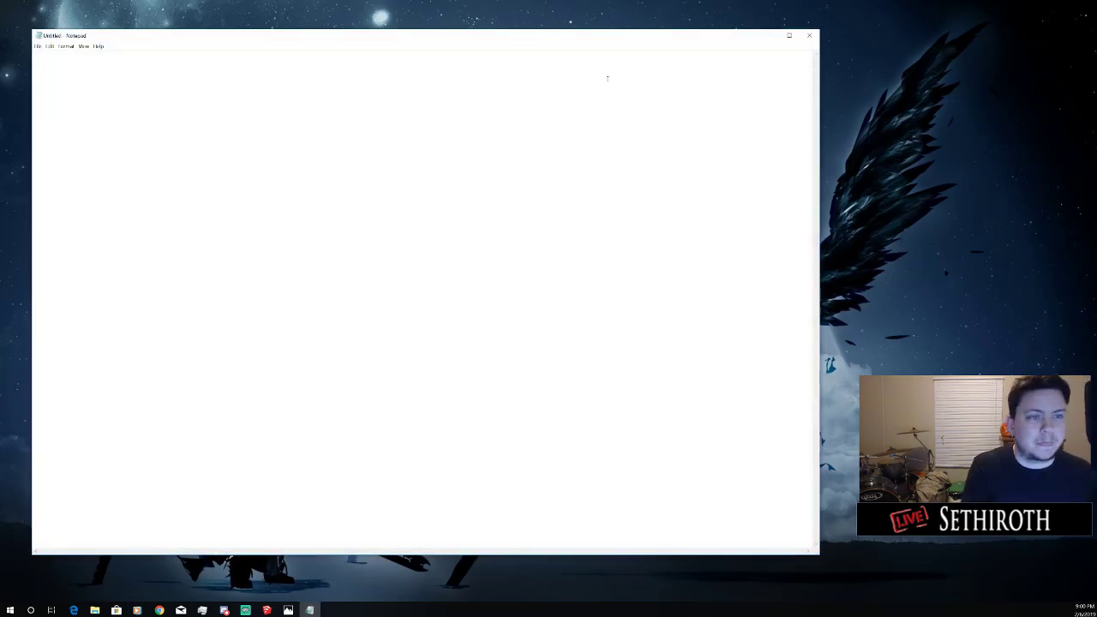
{"action": "type", "text": "ATes"}
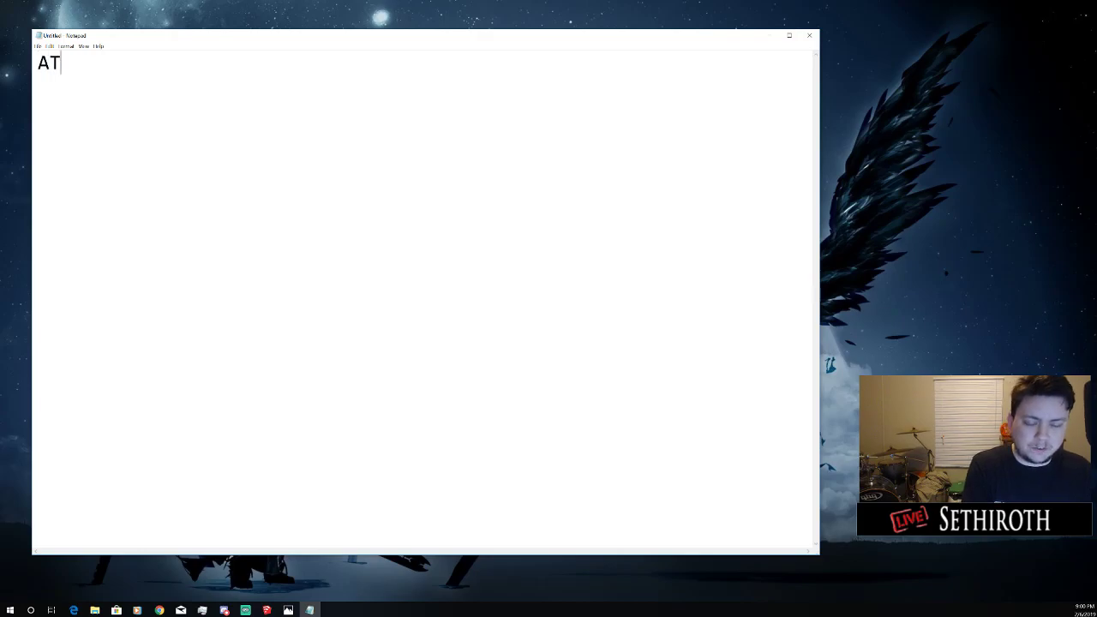
{"action": "key", "text": "BackSpace"}
{"action": "key", "text": "BackSpace"}
{"action": "key", "text": "BackSpace"}
{"action": "key", "text": "BackSpace"}
{"action": "type", "text": "Test"}
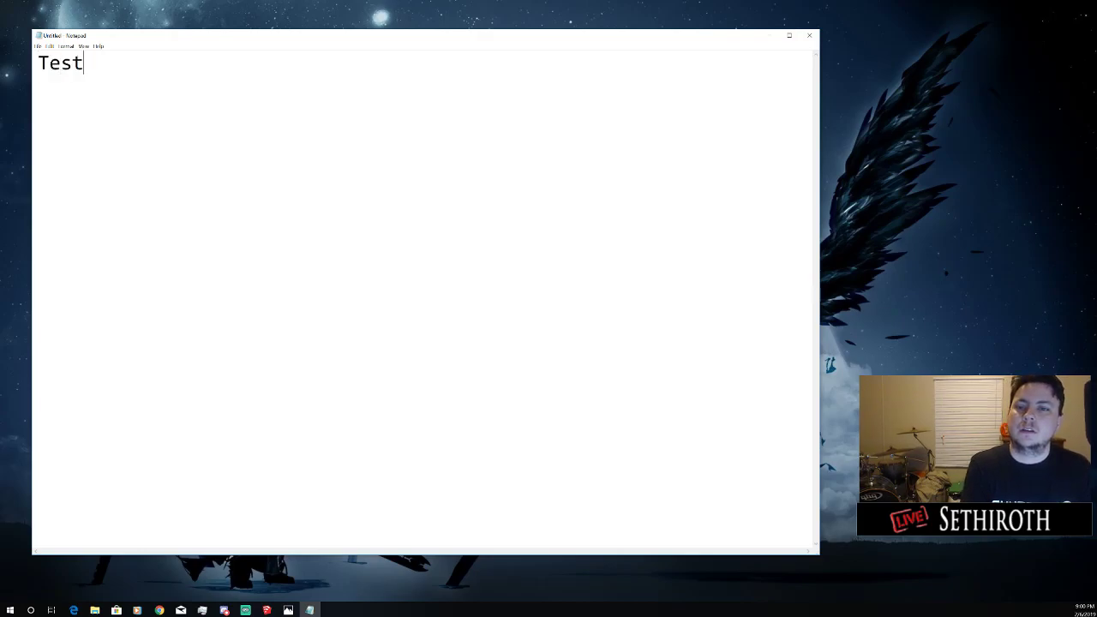
{"action": "key", "text": "BackSpace"}
{"action": "key", "text": "BackSpace"}
{"action": "type", "text": "xt"}
Add the entry "Top down random shapes" below the first line, separated by a blank line
{"action": "key", "text": "Return"}
{"action": "key", "text": "Return"}
{"action": "type", "text": "Topd"}
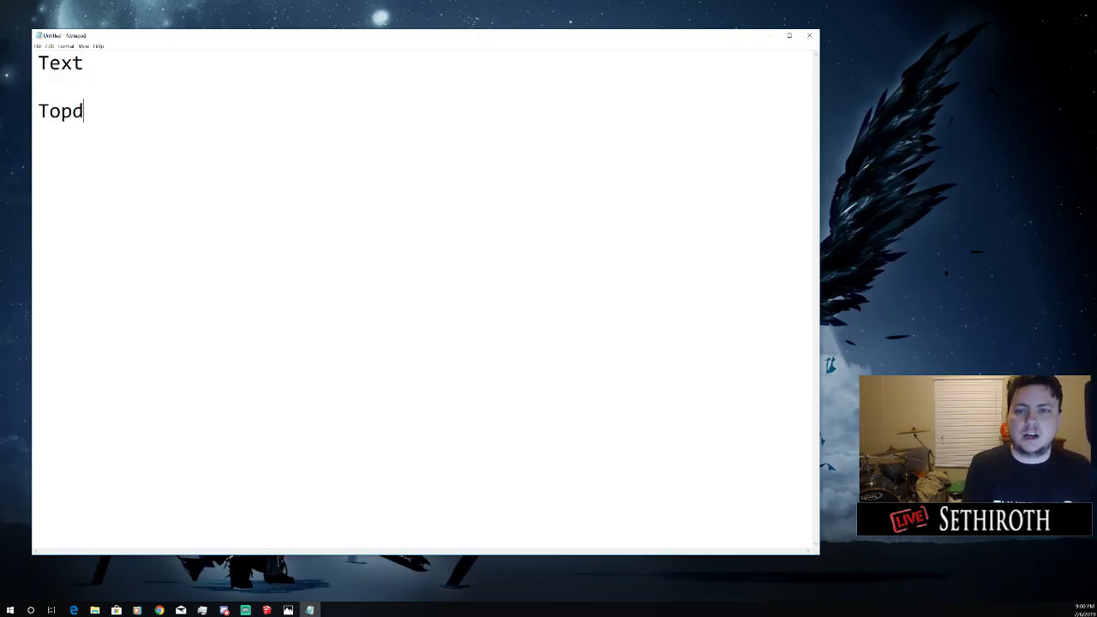
{"action": "key", "text": "BackSpace"}
{"action": "type", "text": "down random shapes"}
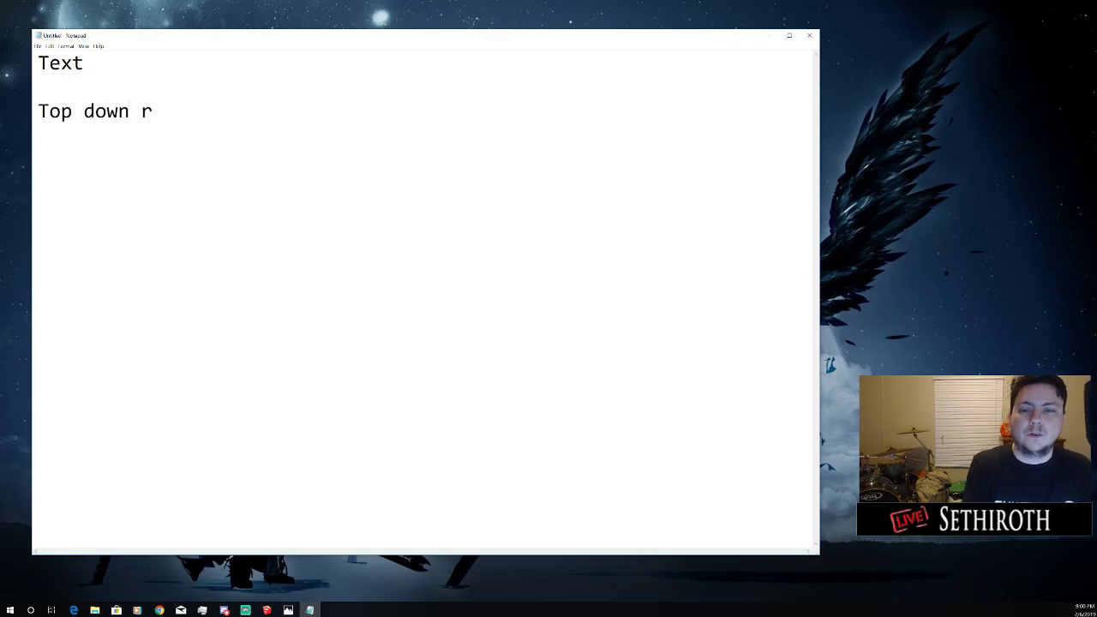
Add the entry "concept art looking for shapes" after another blank line, and briefly highlight the whole list
{"action": "key", "text": "Return"}
{"action": "key", "text": "Return"}
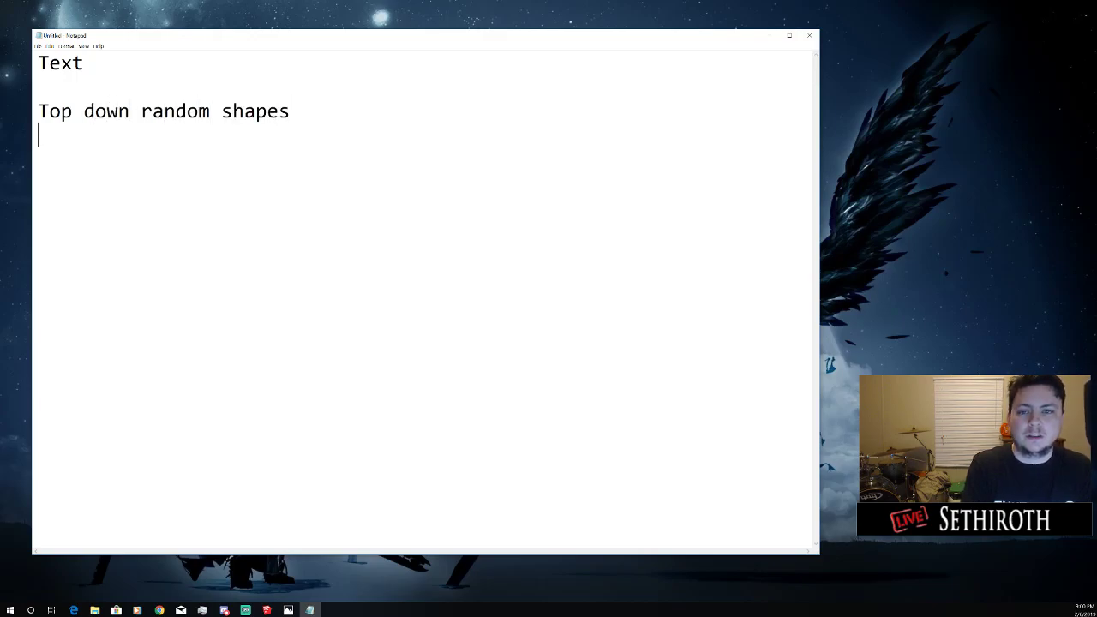
{"action": "type", "text": "concept "}
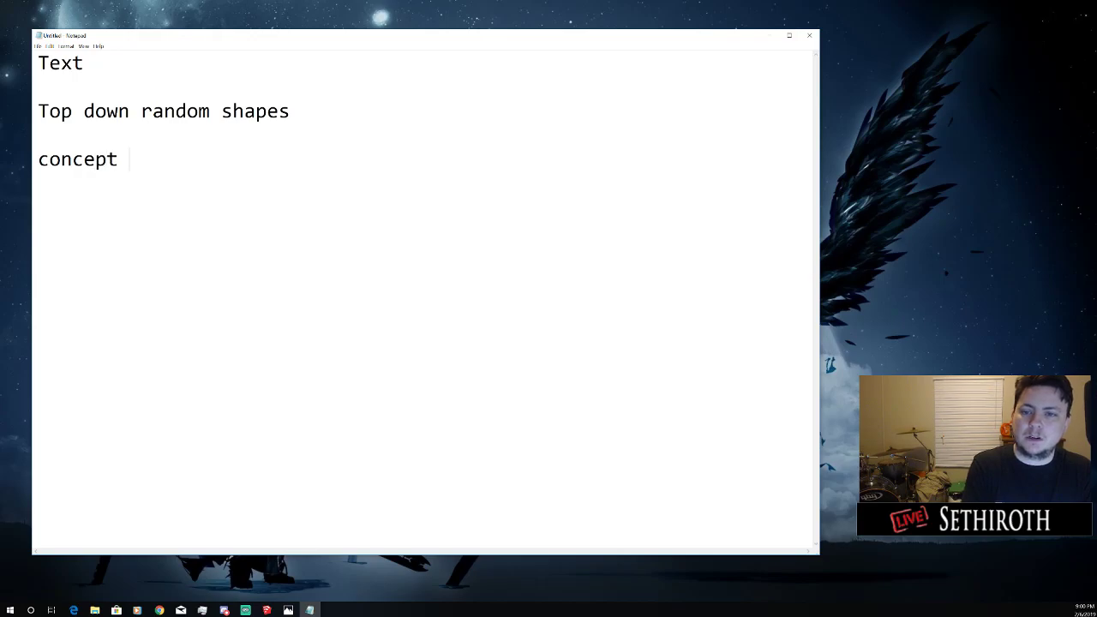
{"action": "type", "text": "art looking for shapes"}
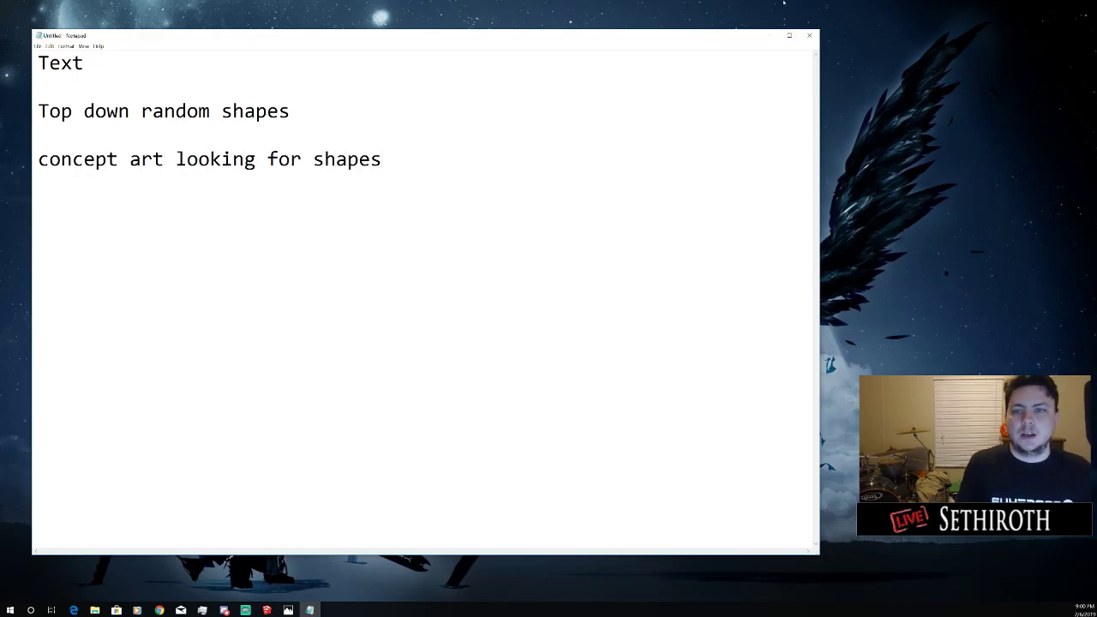
{"action": "left_click_drag", "start_coordinate": [383, 160], "coordinate": [38, 63]}
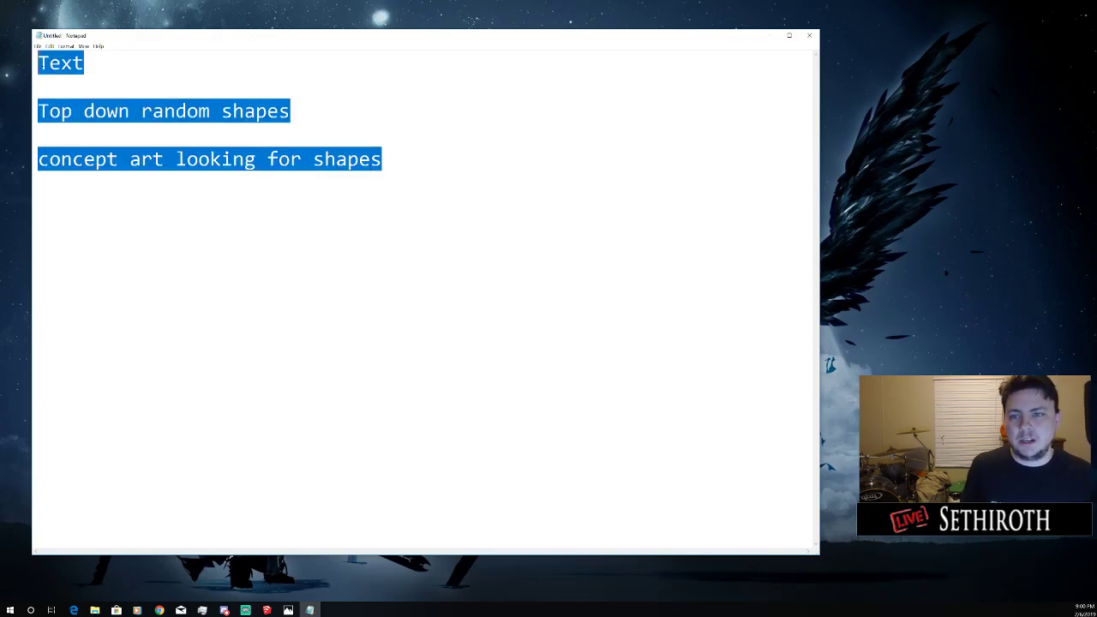
{"action": "left_click", "coordinate": [218, 182]}
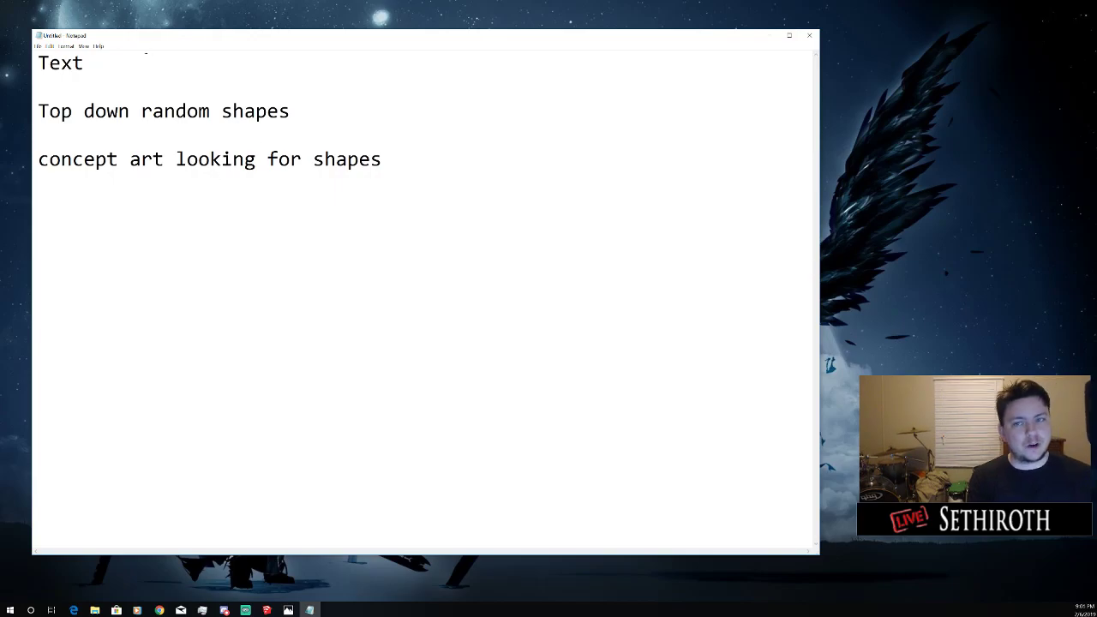
Insert the entry "Afterhours" between "Text" and "Top down random shapes", separated by blank lines
{"action": "left_click", "coordinate": [106, 66]}
{"action": "key", "text": "Return"}
{"action": "key", "text": "Return"}
{"action": "key", "text": "Up"}
{"action": "key", "text": "Up"}
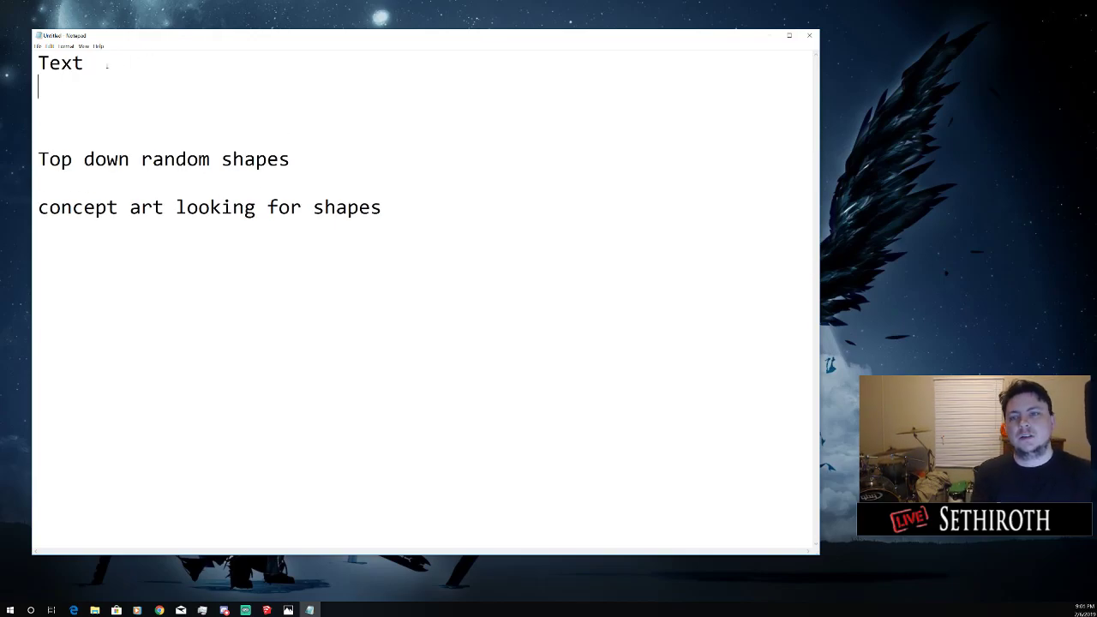
{"action": "left_click", "coordinate": [107, 66]}
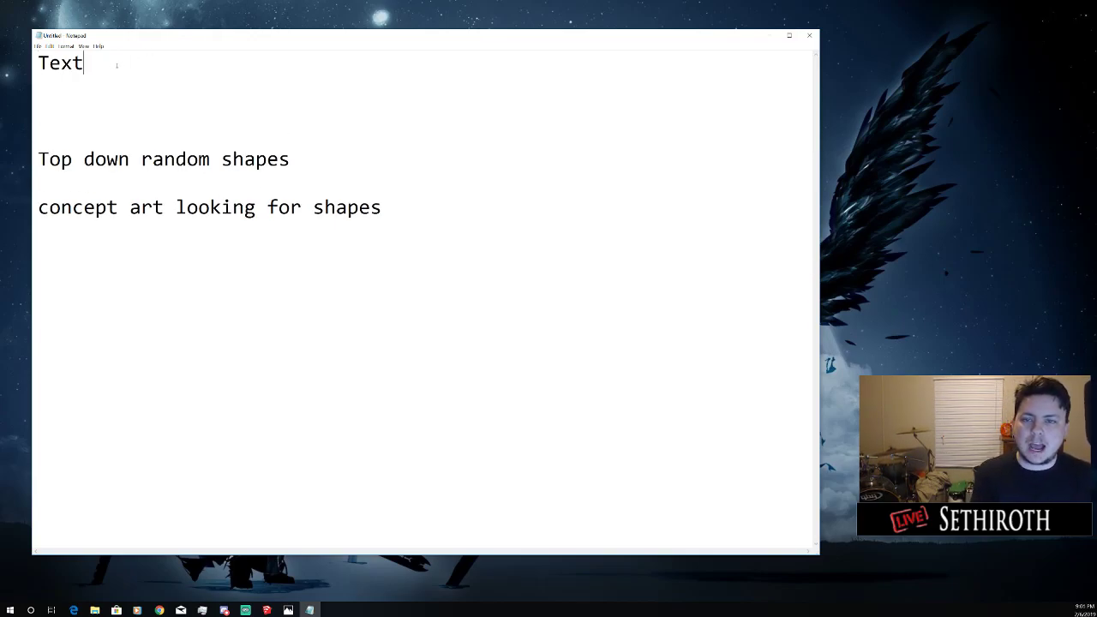
{"action": "key", "text": "Down"}
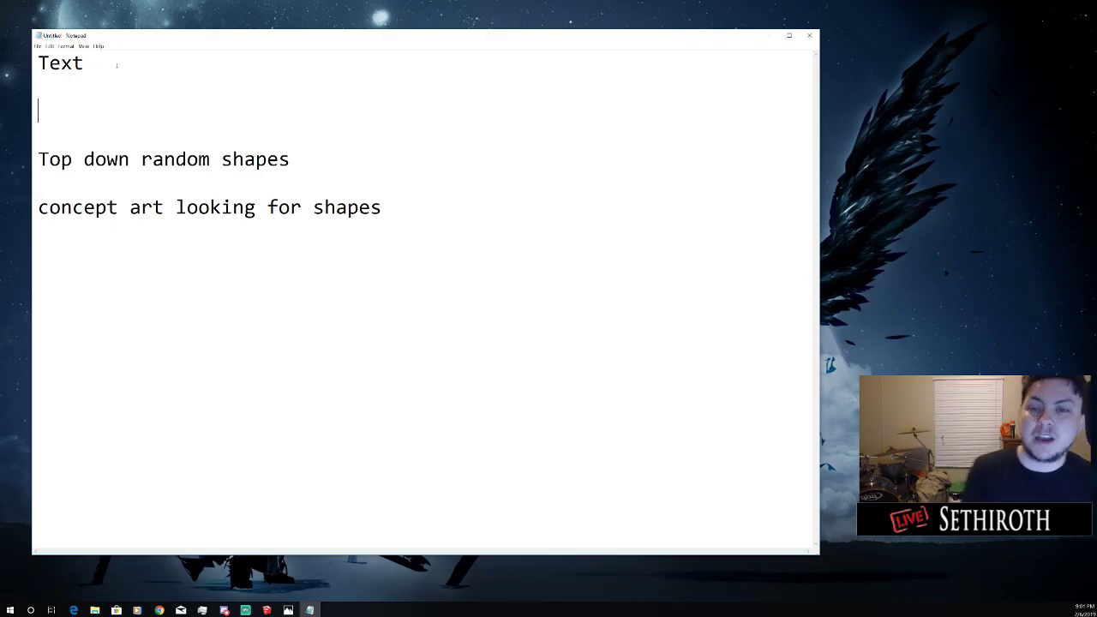
{"action": "key", "text": "Up"}
{"action": "key", "text": "Up"}
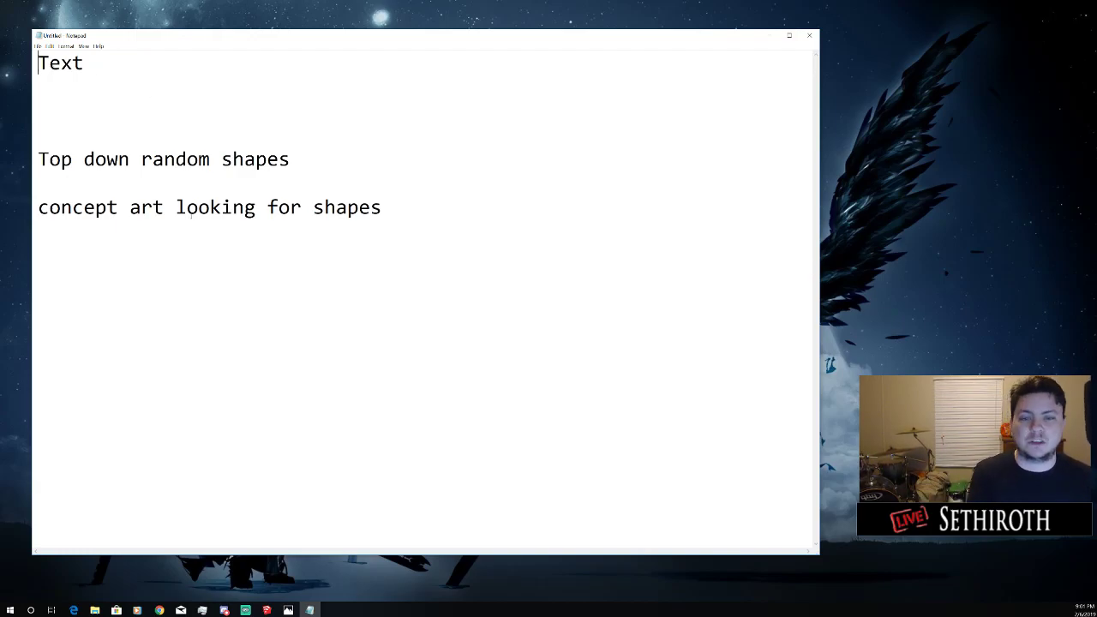
{"action": "left_click", "coordinate": [84, 101]}
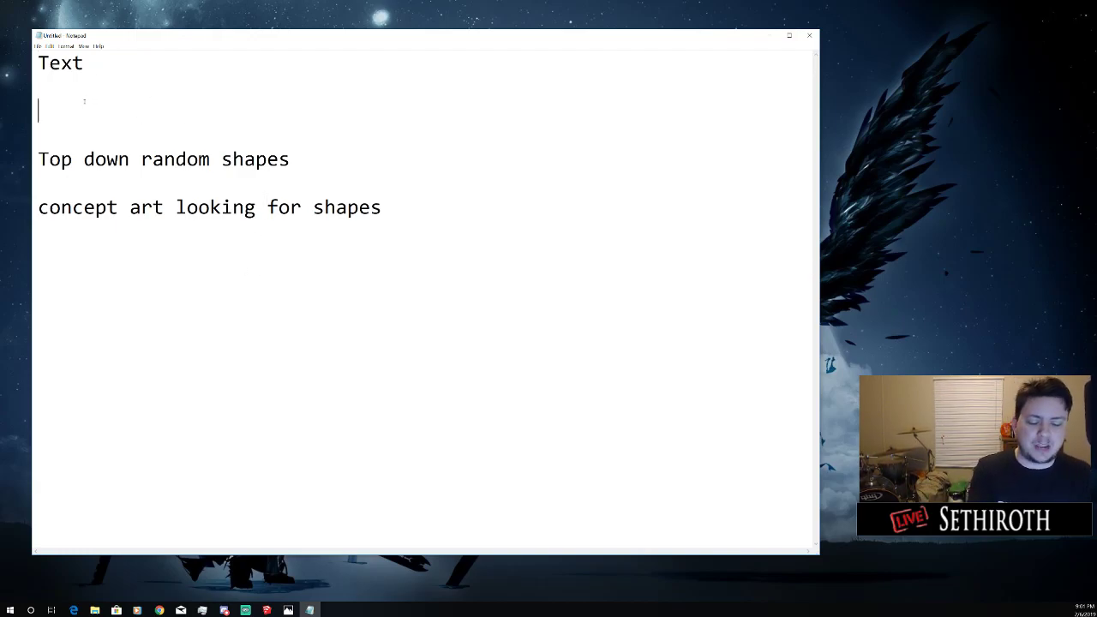
{"action": "type", "text": "Afterhours"}
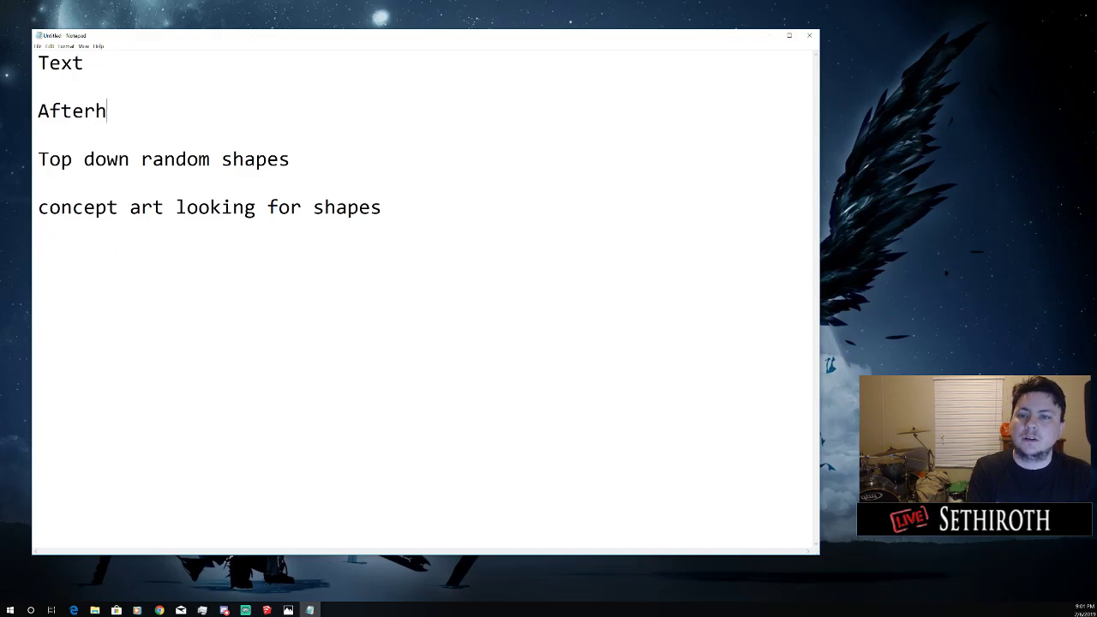
Add the example lines "Checks and balances", "City", "catwalks" and "streets" below "Afterhours", after a blank line
{"action": "key", "text": "Return"}
{"action": "key", "text": "Return"}
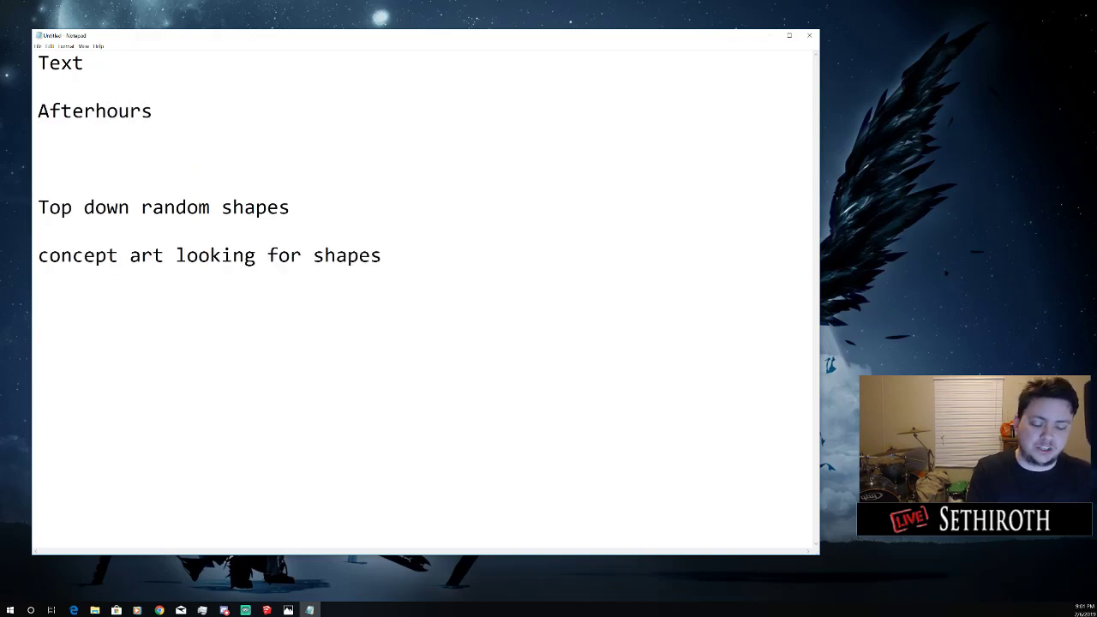
{"action": "type", "text": "Checks and balanc"}
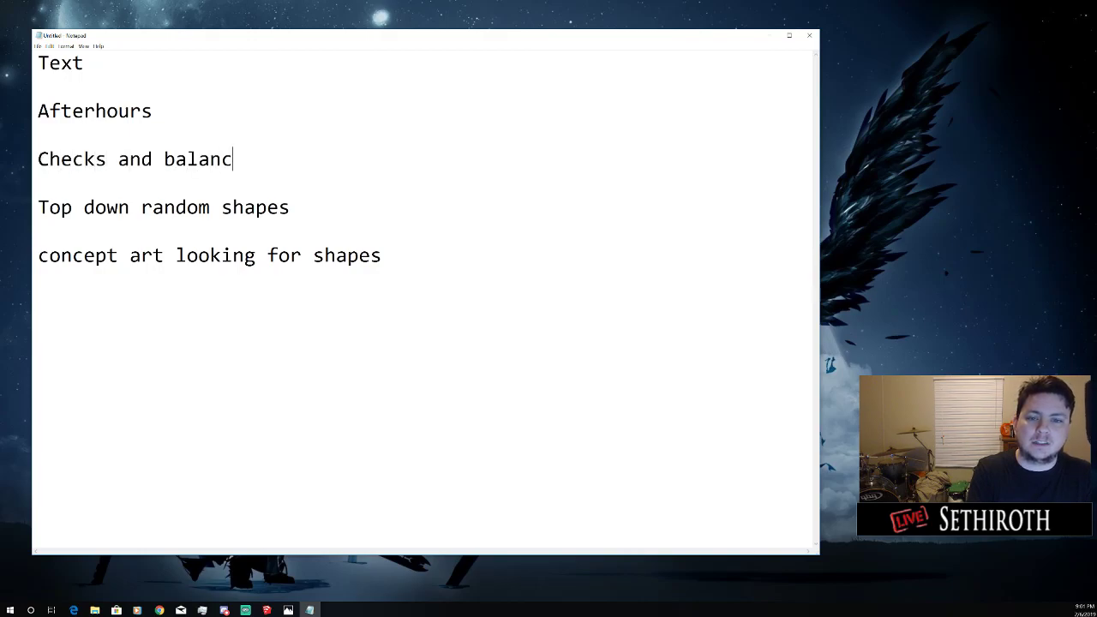
{"action": "type", "text": "es"}
{"action": "key", "text": "Return"}
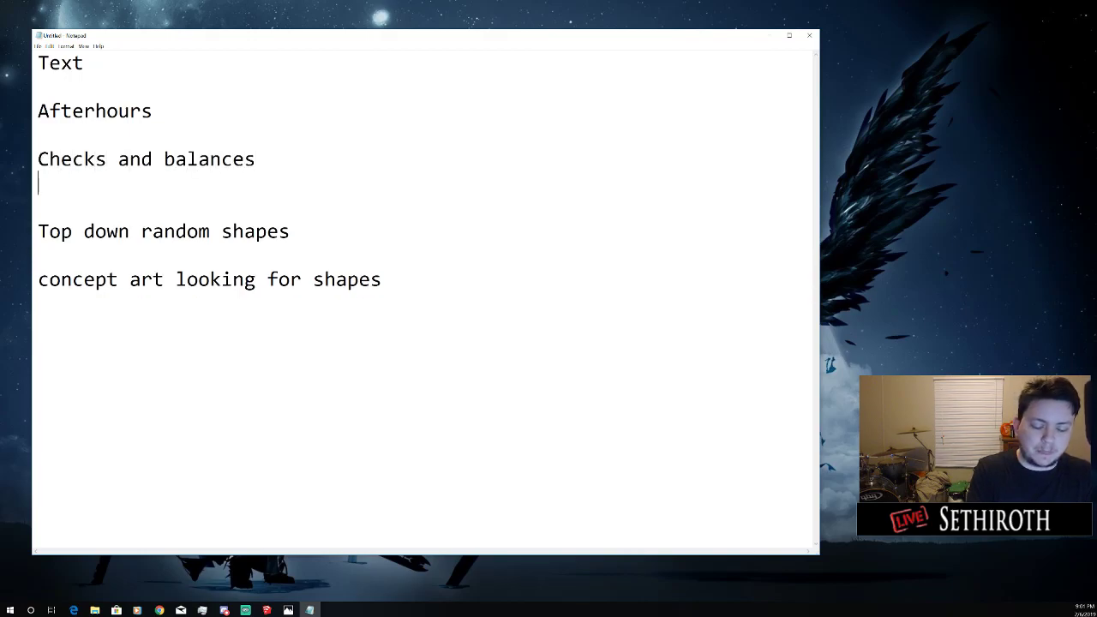
{"action": "type", "text": "City"}
{"action": "key", "text": "Return"}
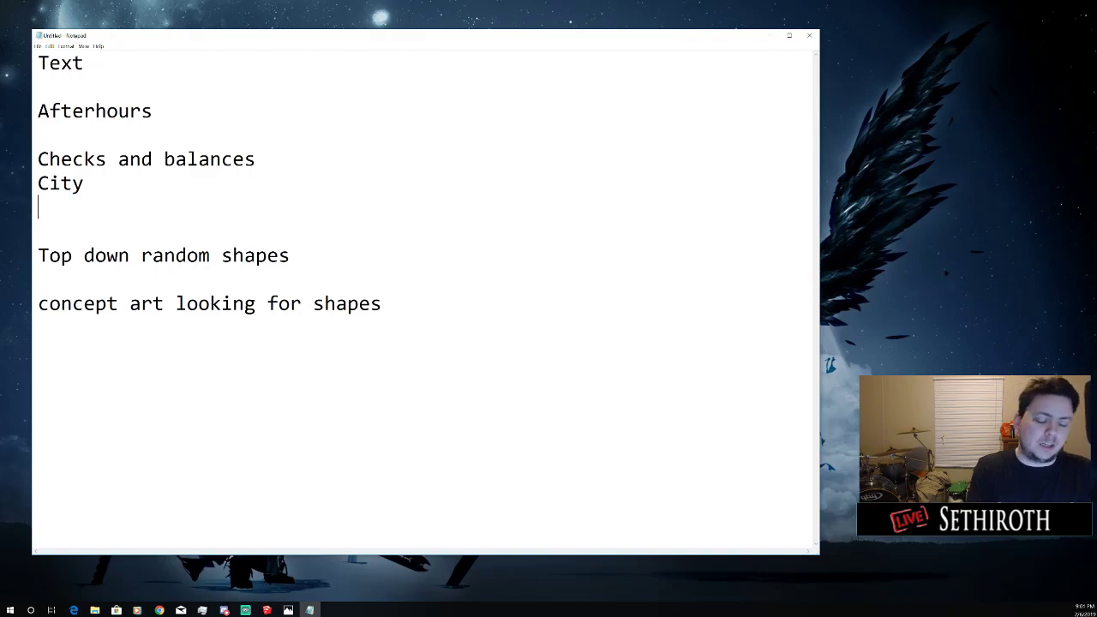
{"action": "type", "text": "catwalks"}
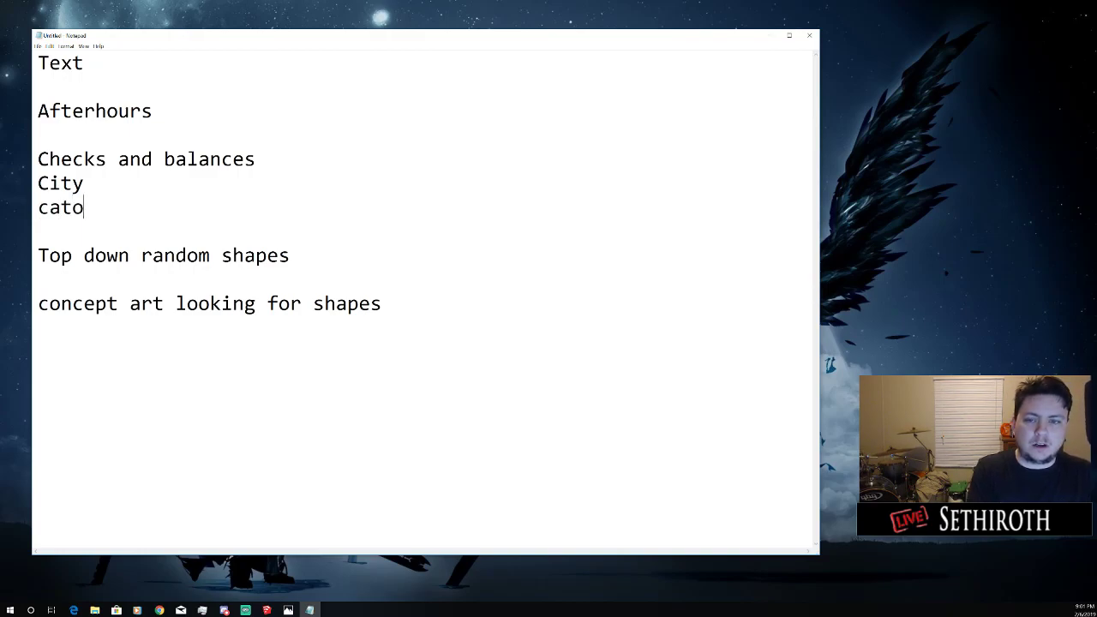
{"action": "key", "text": "Return"}
{"action": "type", "text": "streets"}
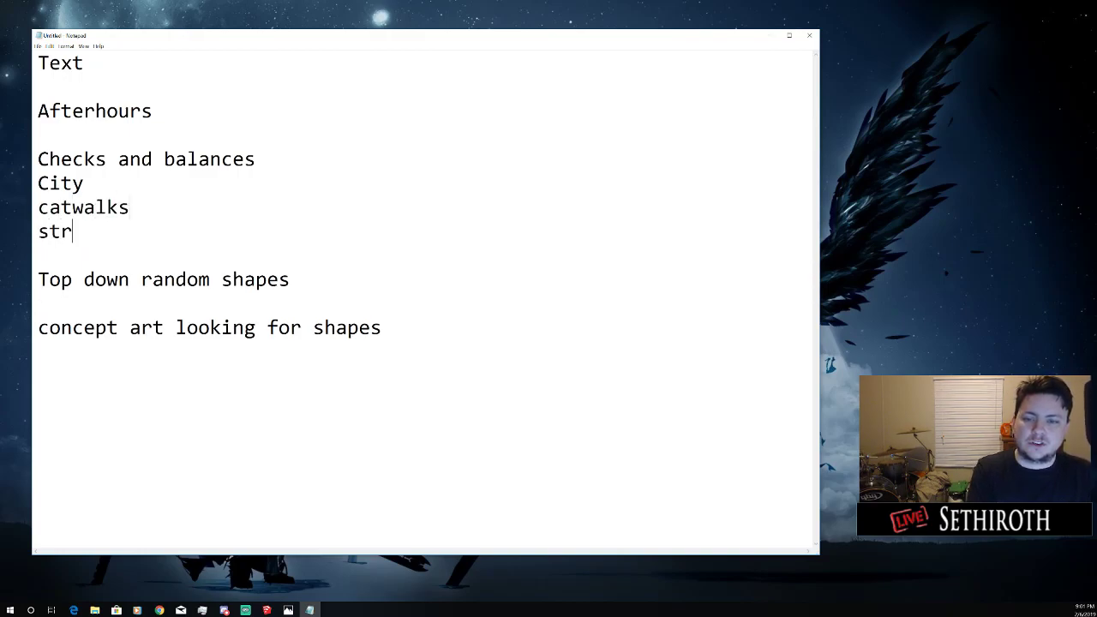
{"action": "key", "text": "Return"}
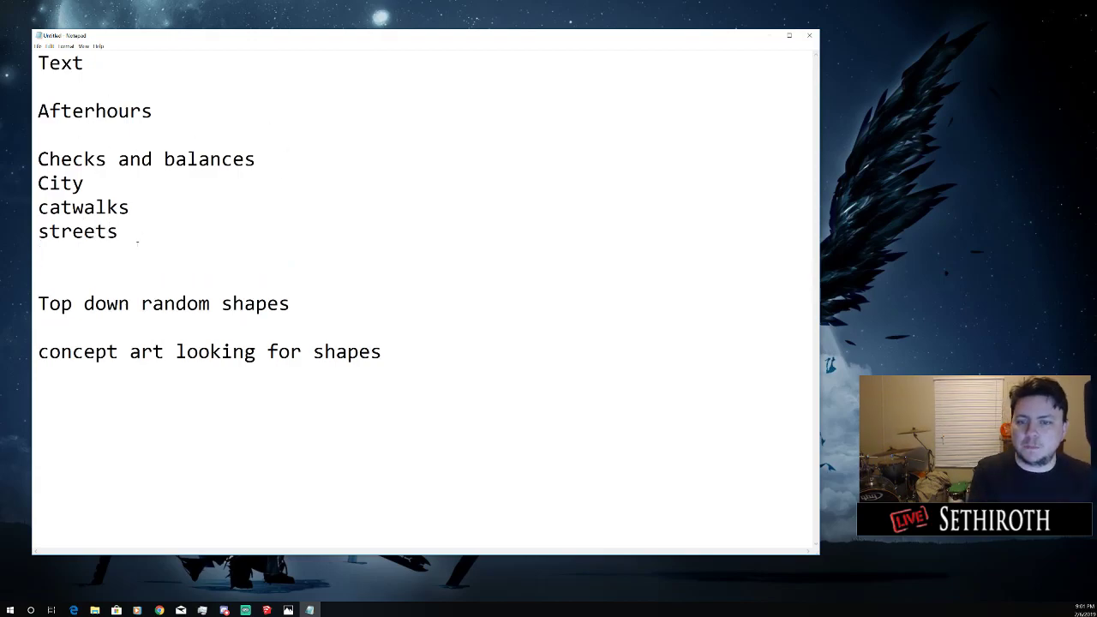
Delete the four example lines from "Checks and balances" to "streets" along with the surplus blank lines
{"action": "left_click_drag", "start_coordinate": [120, 232], "coordinate": [38, 159]}
{"action": "key", "text": "BackSpace"}
{"action": "key", "text": "BackSpace"}
{"action": "key", "text": "BackSpace"}
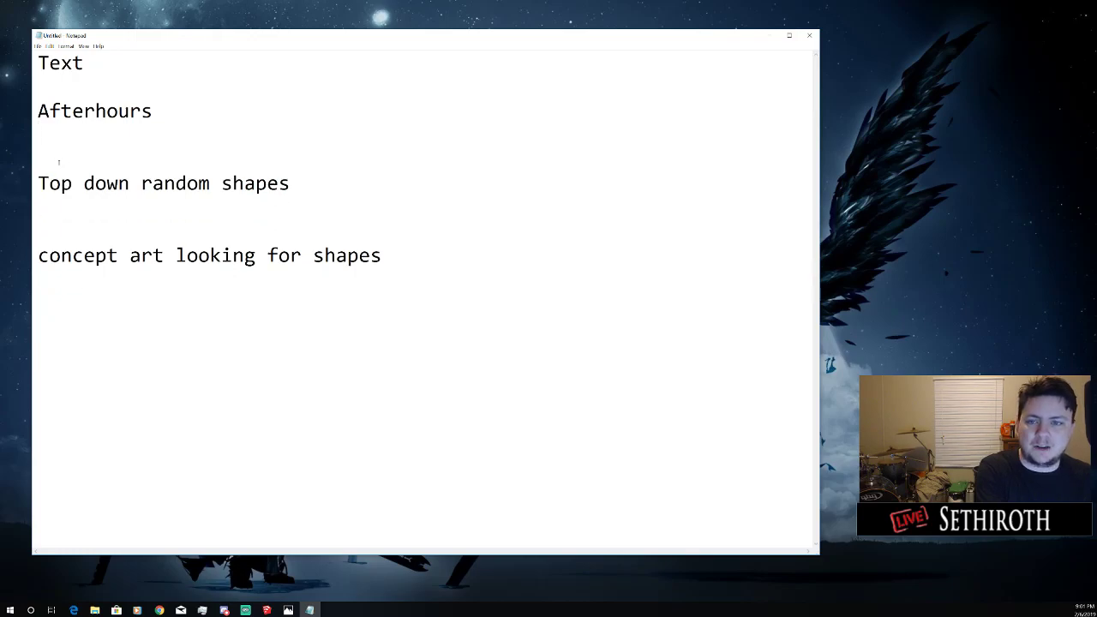
{"action": "left_click", "coordinate": [49, 159]}
{"action": "key", "text": "BackSpace"}
{"action": "left_click", "coordinate": [338, 170]}
{"action": "left_click", "coordinate": [309, 183]}
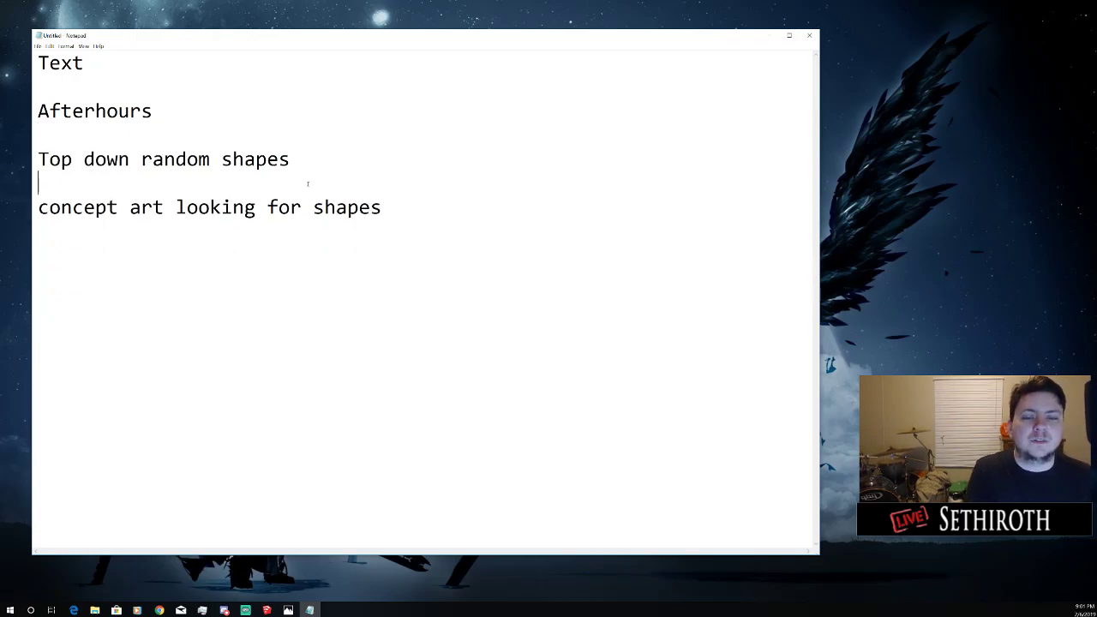
{"action": "left_click", "coordinate": [335, 197]}
{"action": "left_click", "coordinate": [131, 184]}
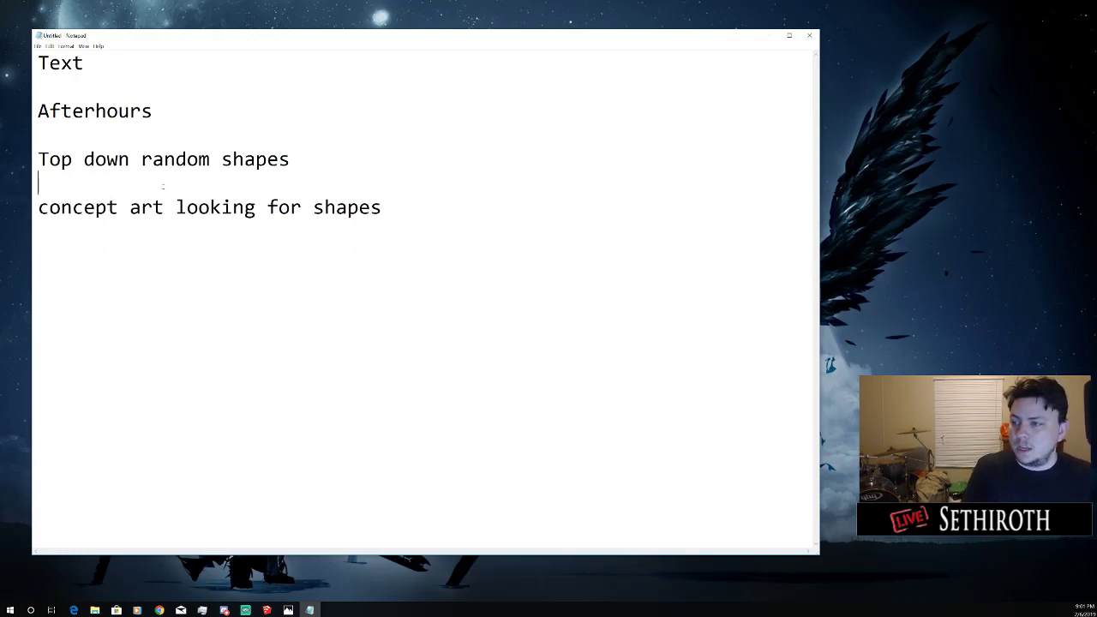
Highlight the whole list of methods, and the concept art entry on its own
{"action": "left_click_drag", "start_coordinate": [421, 208], "coordinate": [38, 60]}
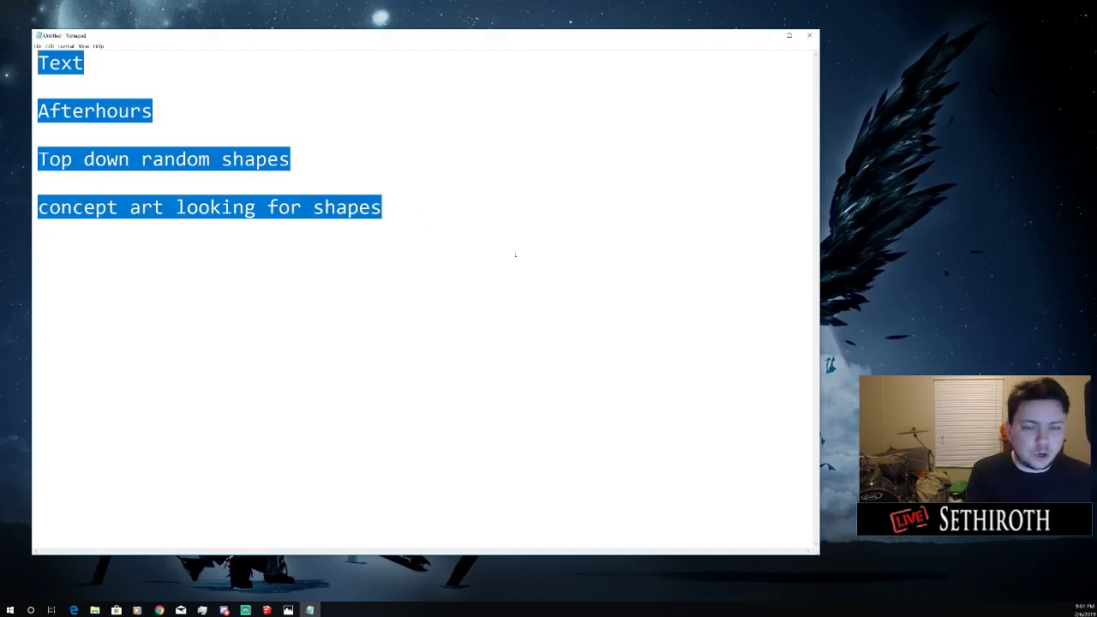
{"action": "left_click", "coordinate": [472, 225]}
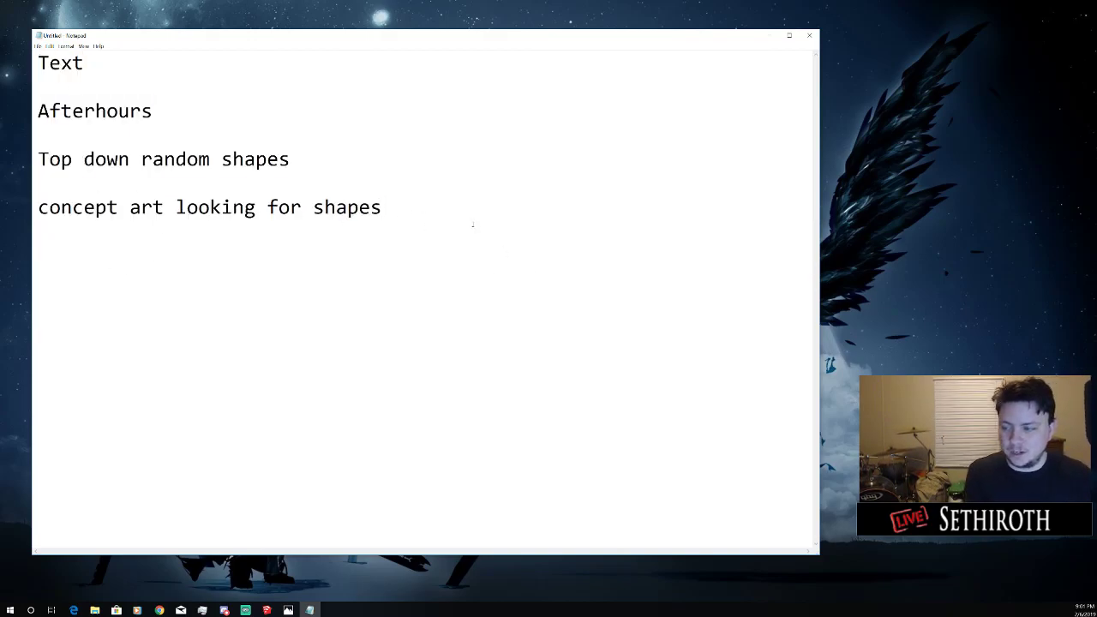
{"action": "left_click_drag", "start_coordinate": [434, 221], "coordinate": [49, 61]}
{"action": "left_click", "coordinate": [409, 156]}
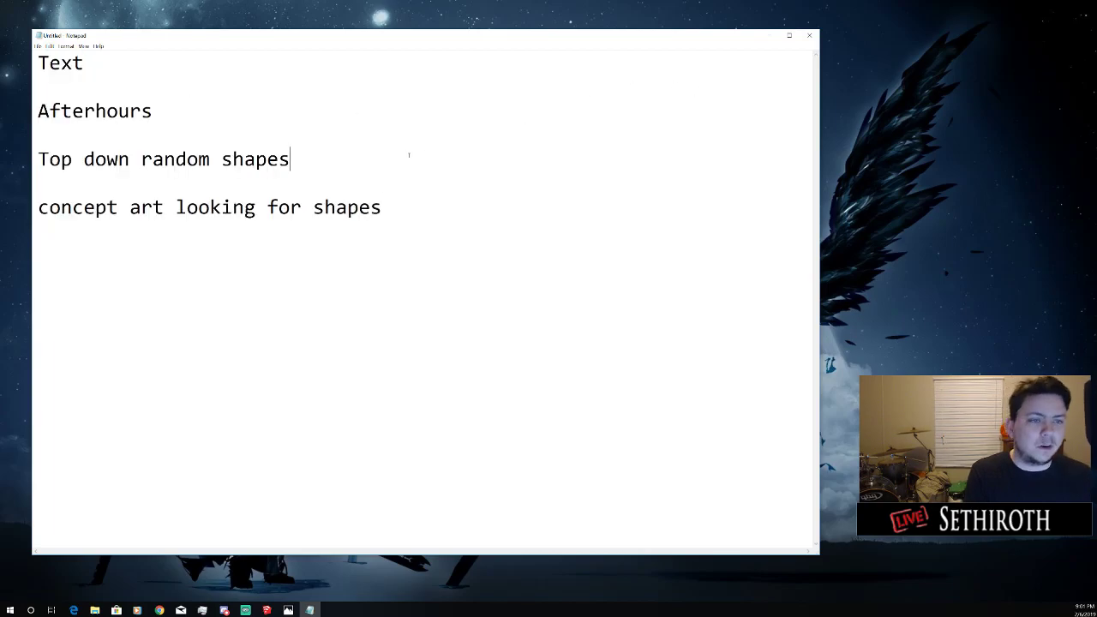
{"action": "left_click_drag", "start_coordinate": [475, 209], "coordinate": [37, 183]}
{"action": "left_click", "coordinate": [38, 184]}
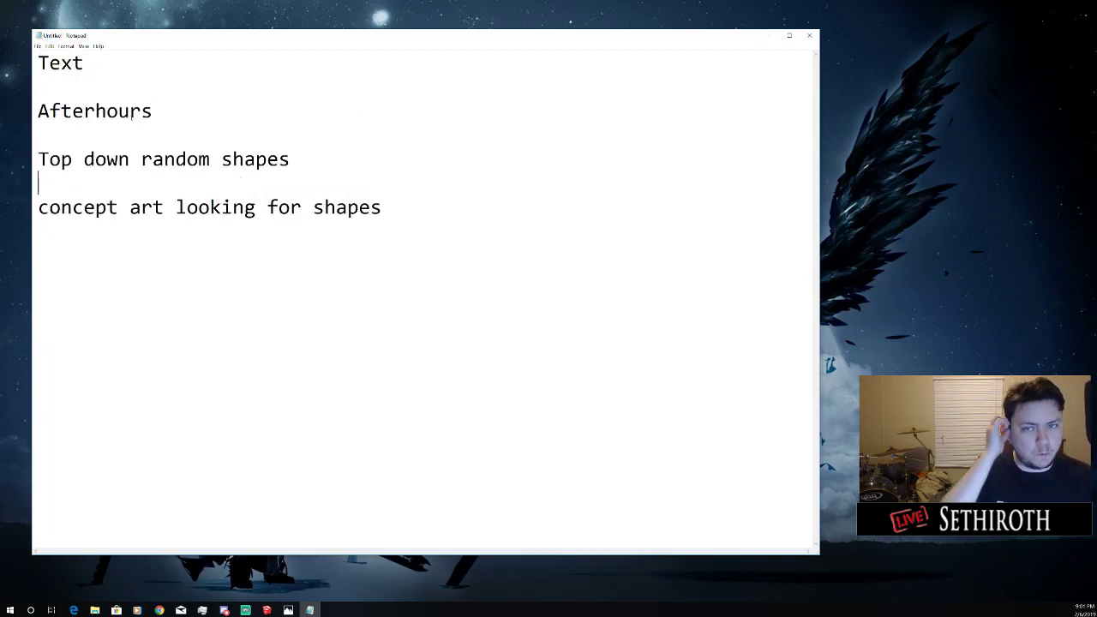
Remove the "Afterhours" entry and its extra blank lines below "Text"
{"action": "double_click", "coordinate": [95, 110]}
{"action": "key", "text": "BackSpace"}
{"action": "key", "text": "BackSpace"}
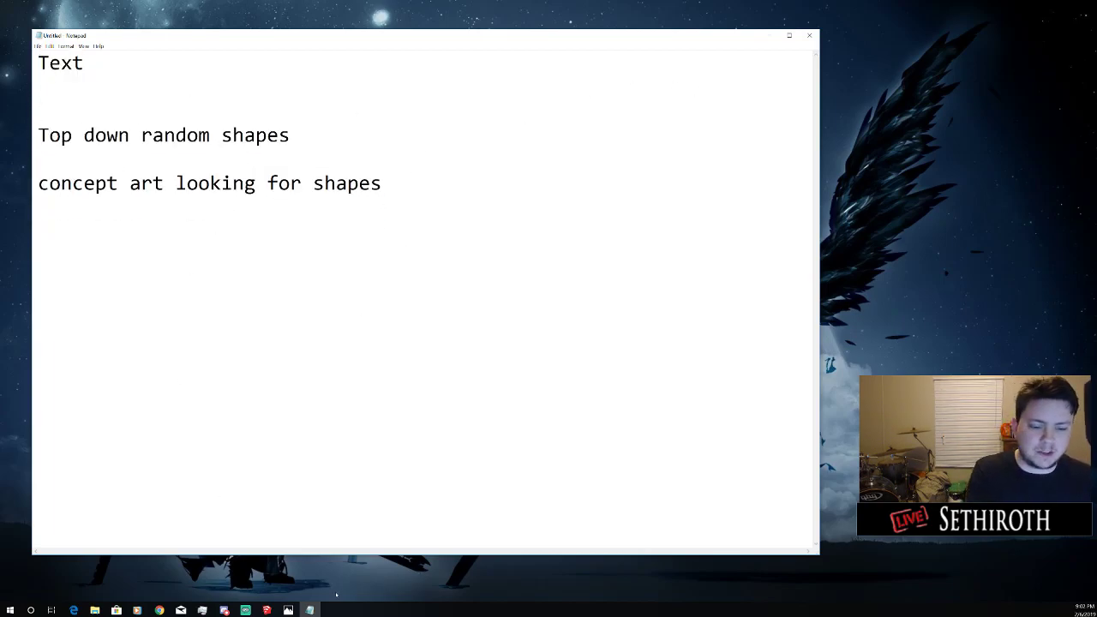
{"action": "key", "text": "BackSpace"}
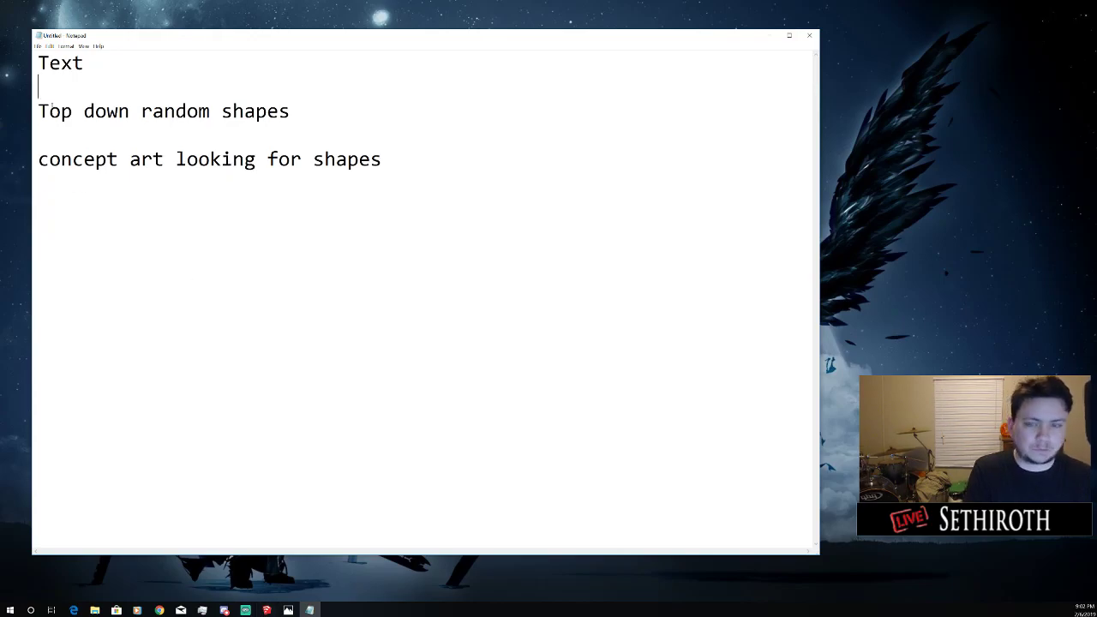
Add the entry "sketchup" at the end of the list, separated by a blank line
{"action": "left_click", "coordinate": [477, 196]}
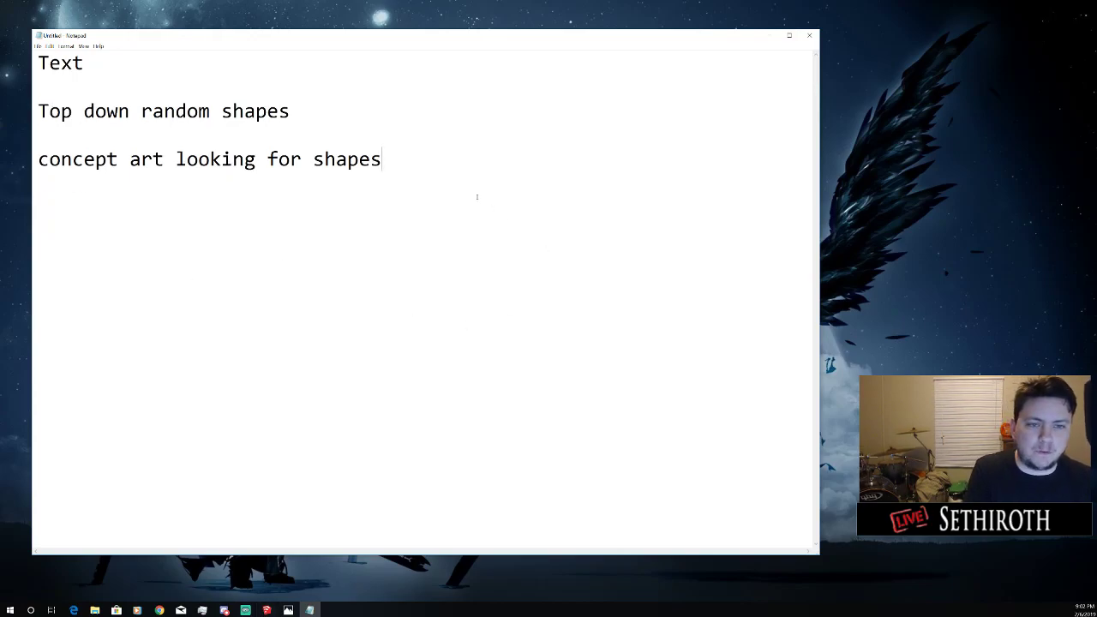
{"action": "type", "text": "\\\\"}
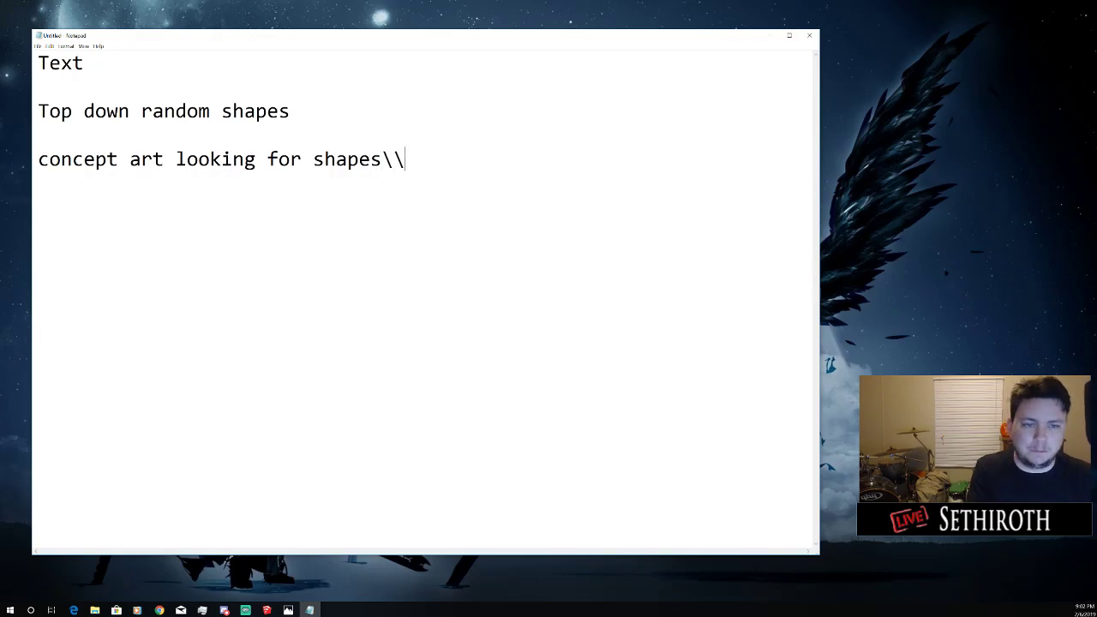
{"action": "key", "text": "BackSpace"}
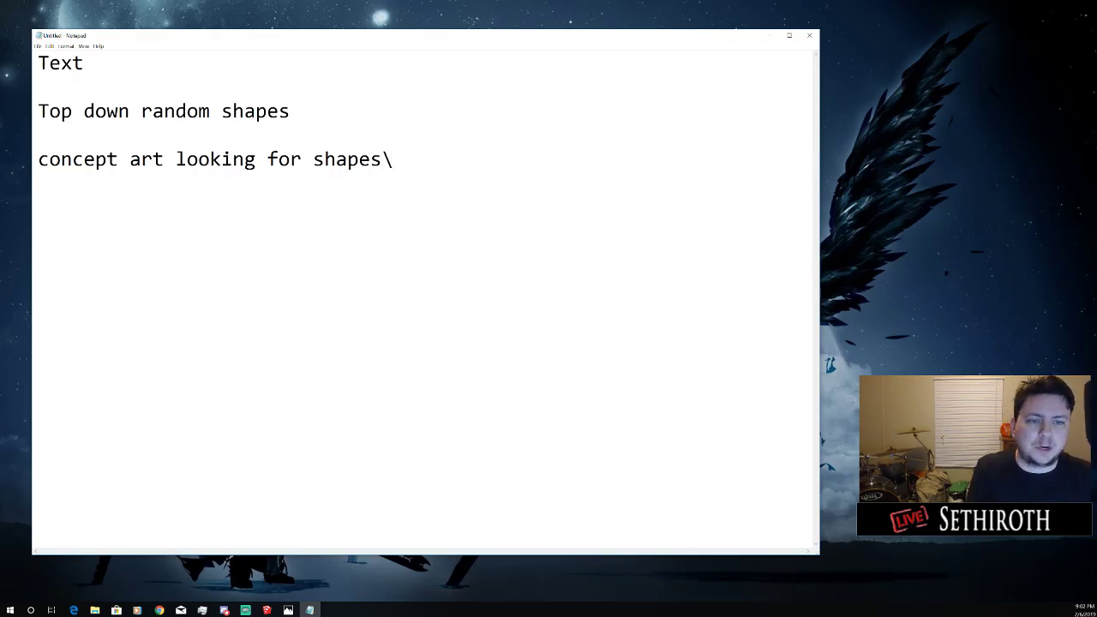
{"action": "key", "text": "BackSpace"}
{"action": "key", "text": "Return"}
{"action": "key", "text": "Return"}
{"action": "type", "text": "sketchup"}
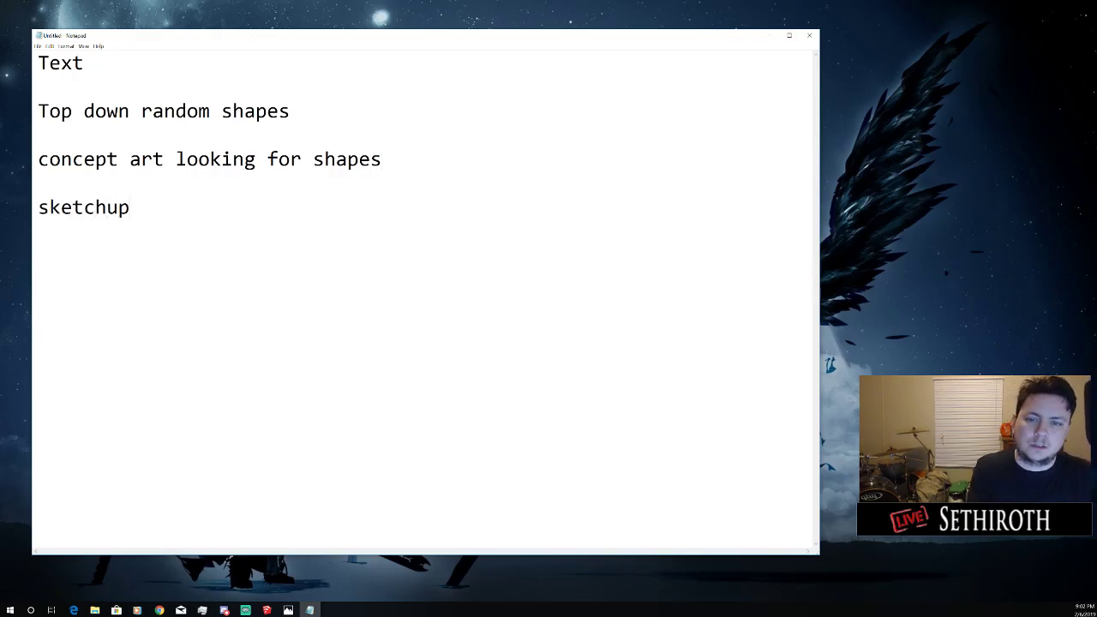
{"action": "key", "text": "Return"}
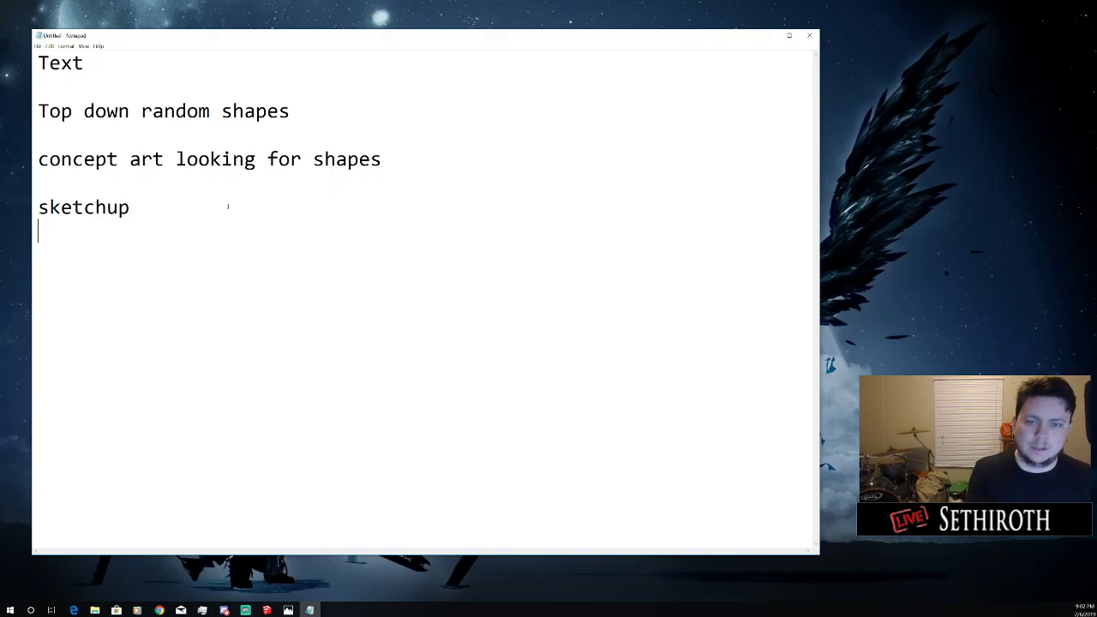
Review the methods by highlighting the first three entries together, and the random shapes and concept art entries individually
{"action": "left_click_drag", "start_coordinate": [382, 161], "coordinate": [38, 62]}
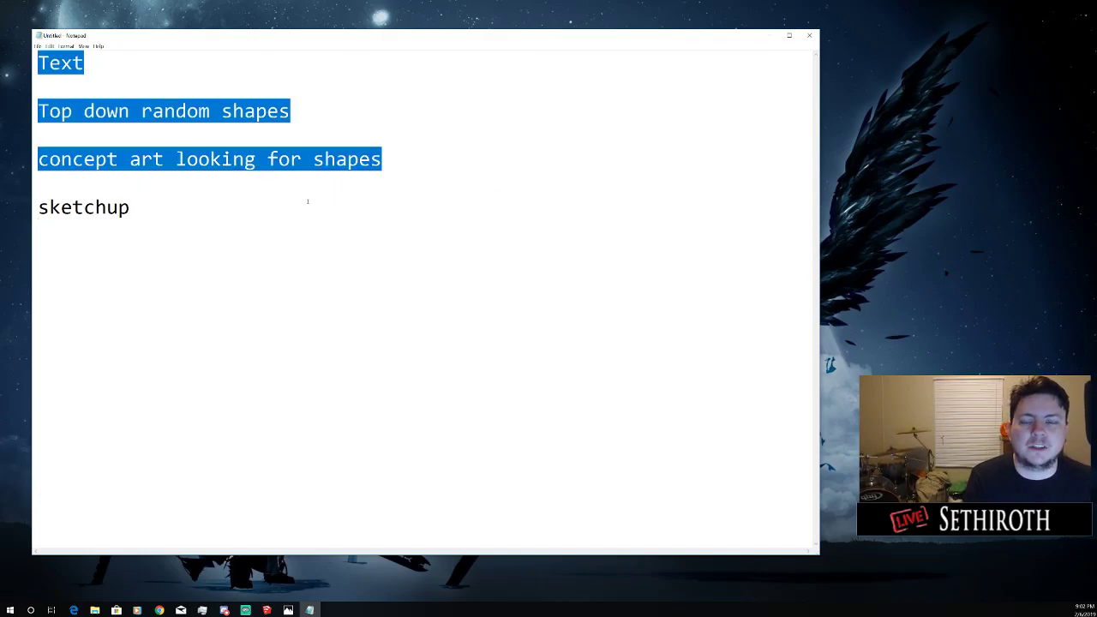
{"action": "left_click", "coordinate": [49, 111]}
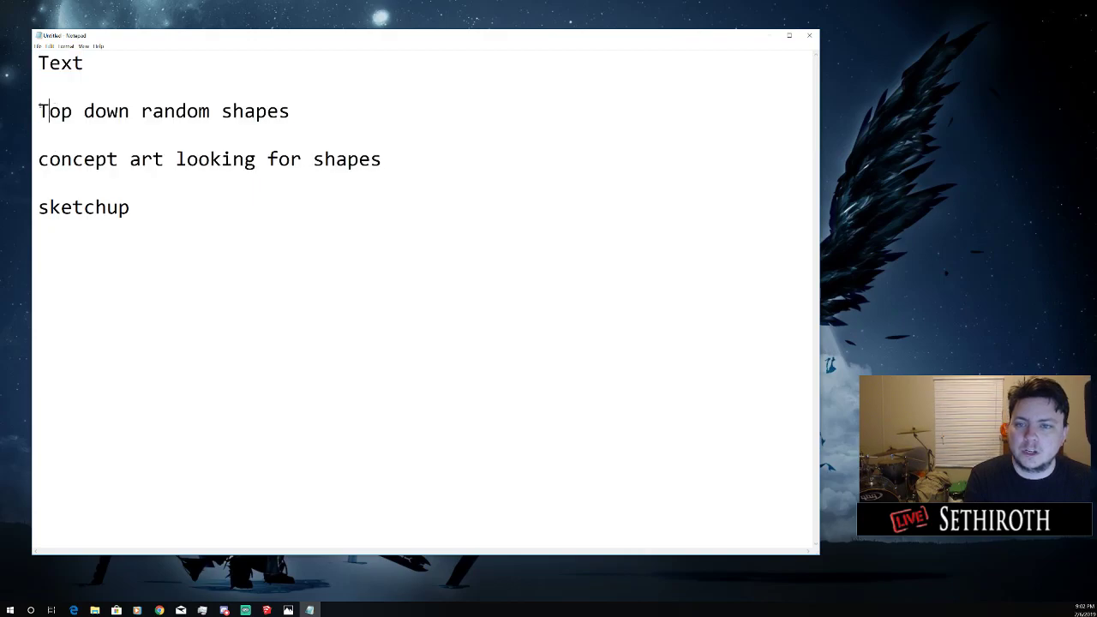
{"action": "key", "text": "Home"}
{"action": "key", "text": "shift+End"}
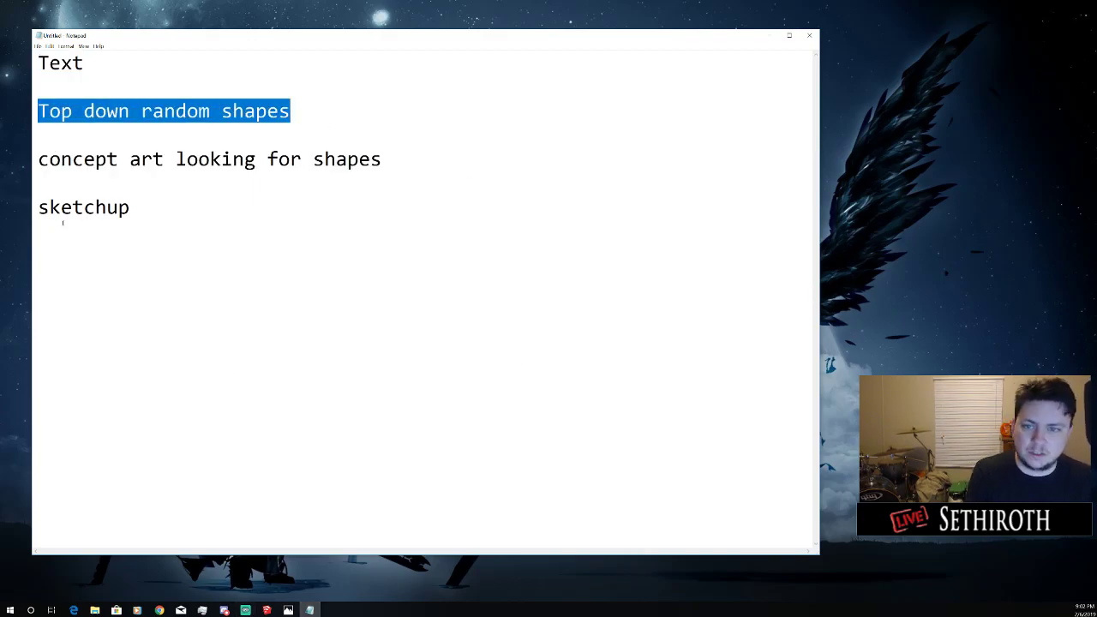
{"action": "left_click_drag", "start_coordinate": [48, 159], "coordinate": [436, 158]}
{"action": "left_click", "coordinate": [436, 158]}
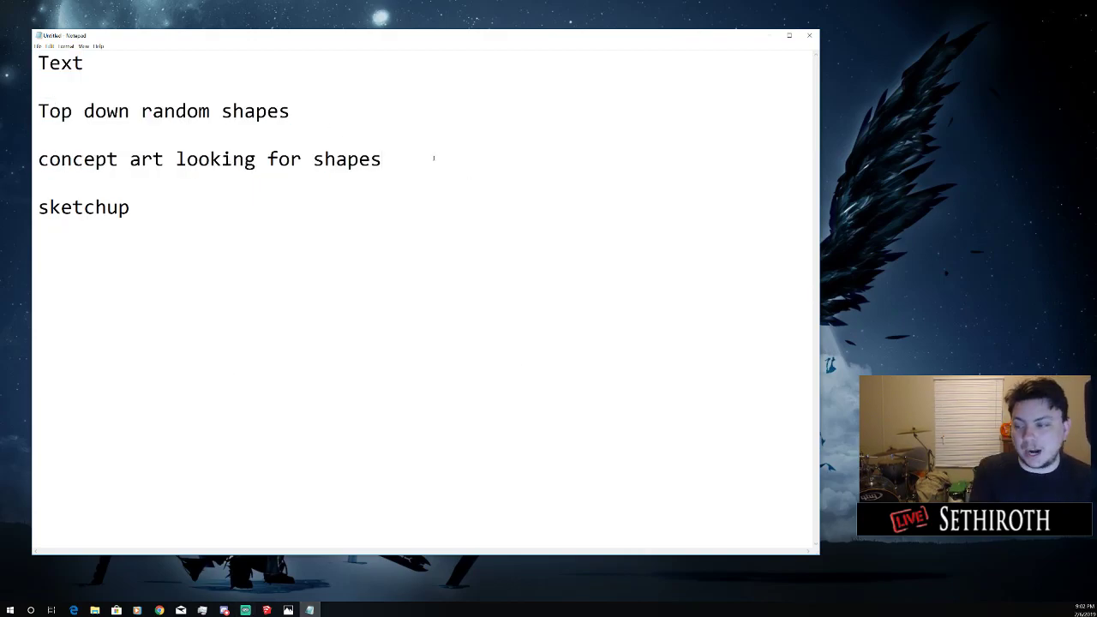
{"action": "left_click", "coordinate": [305, 253]}
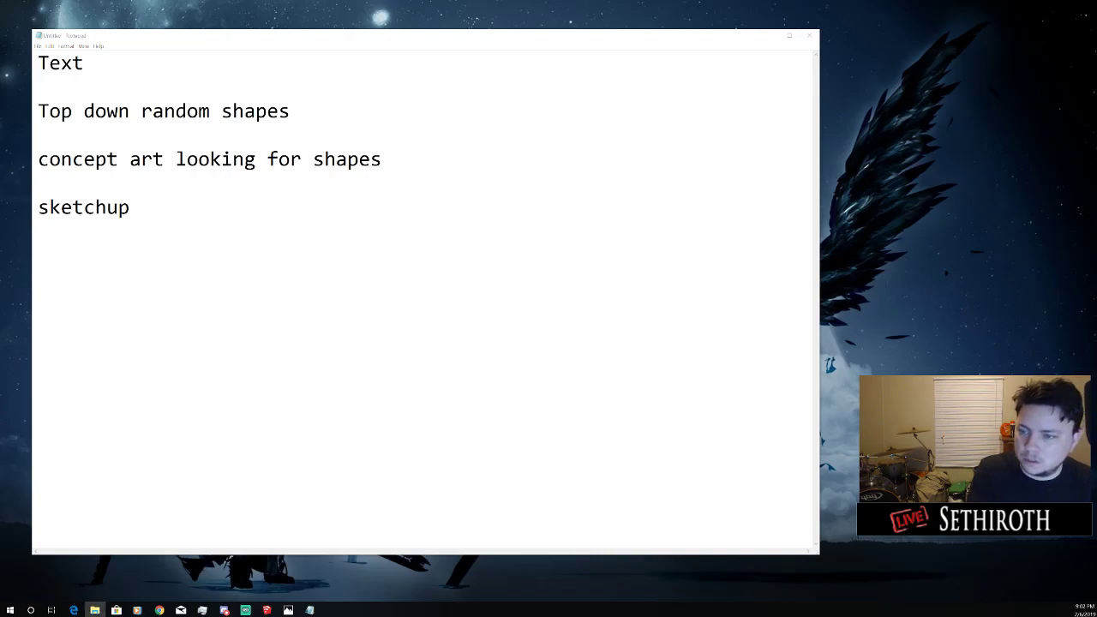
Switch to the concept art image in Photos and close it to return to the Notepad list
{"action": "key", "text": "alt+Tab"}
{"action": "key", "text": "alt+Tab"}
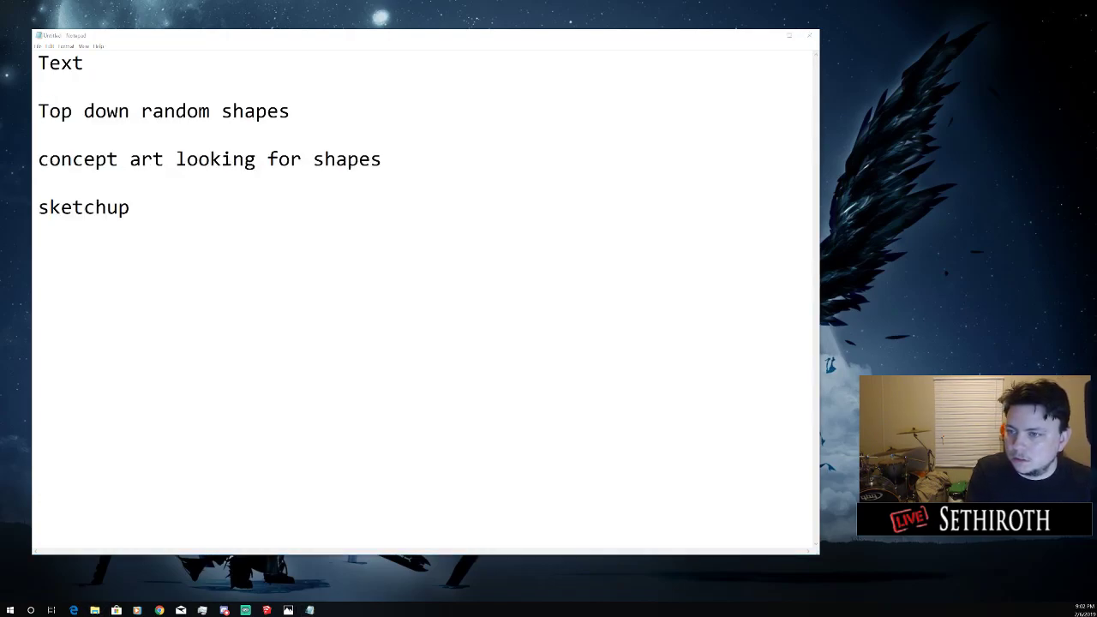
{"action": "key", "text": "alt+Tab"}
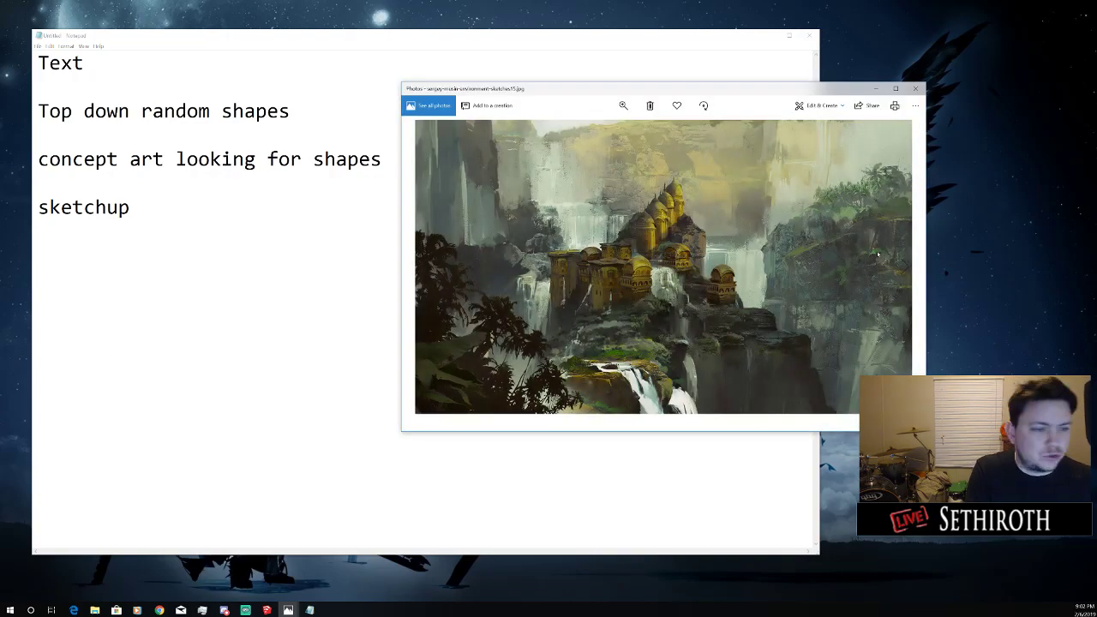
{"action": "left_click", "coordinate": [916, 88]}
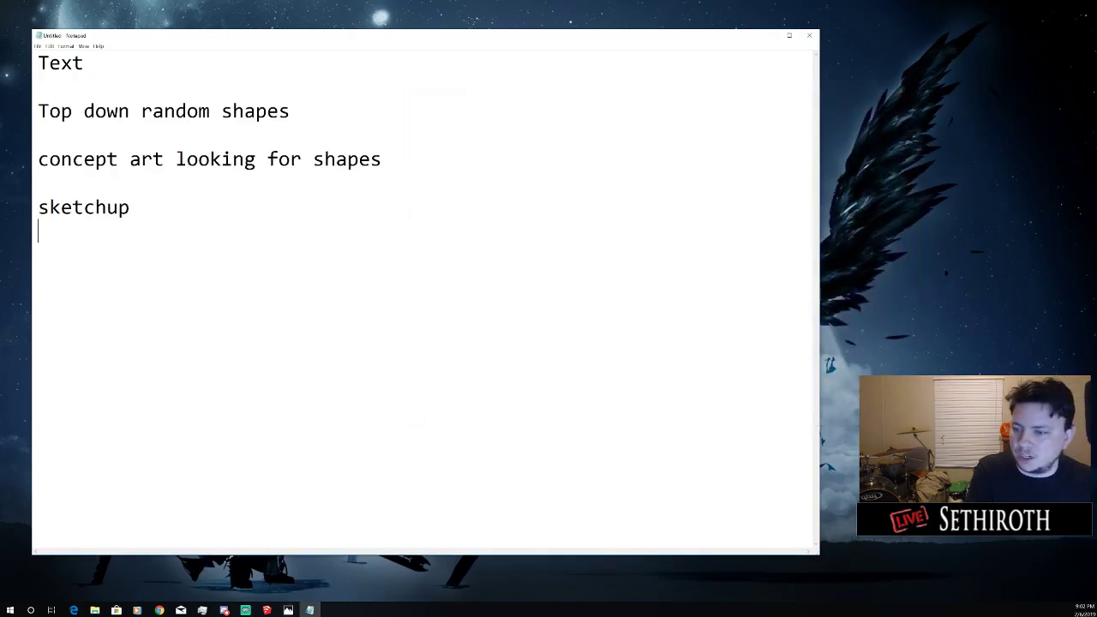
Switch to the Art folder in File Explorer and survey its themed reference art folders
{"action": "key", "text": "alt+Tab"}
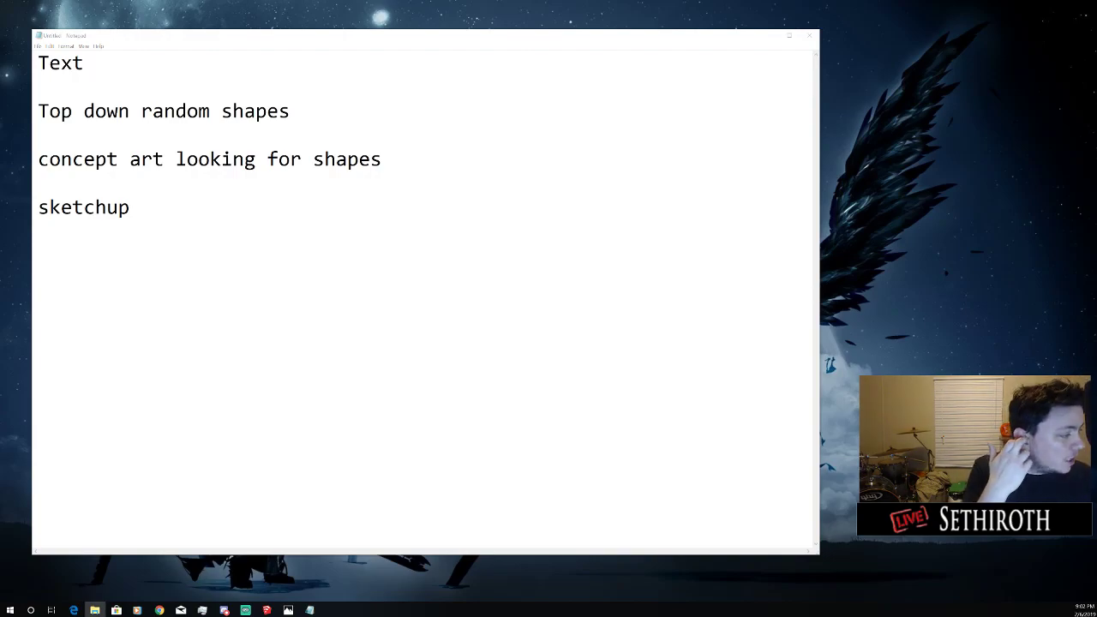
{"action": "left_click_drag", "start_coordinate": [283, 349], "coordinate": [630, 142]}
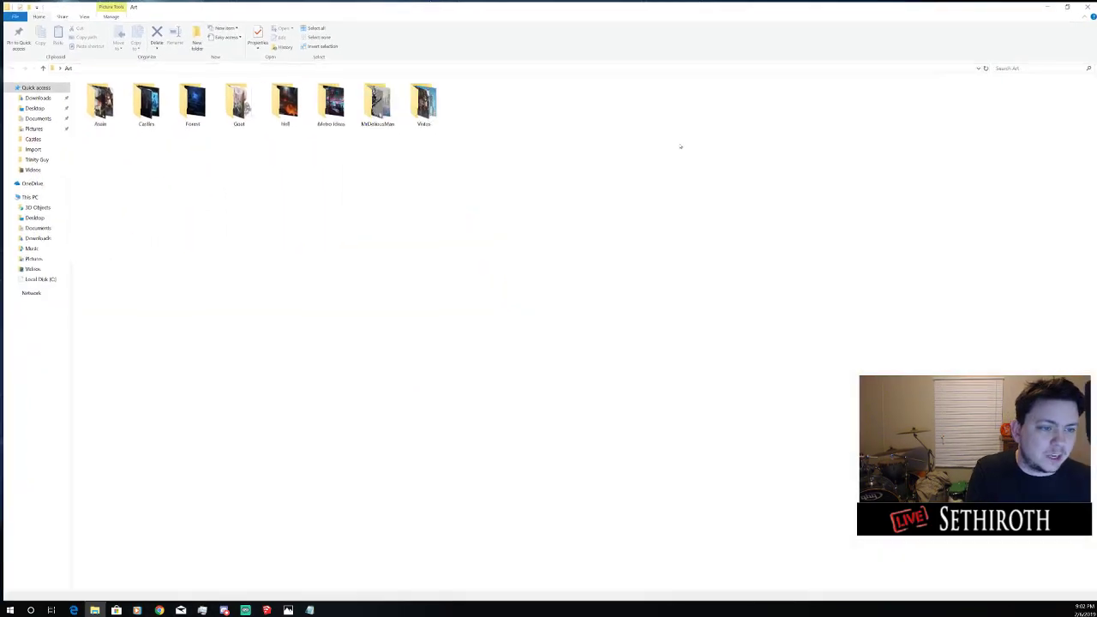
{"action": "left_click", "coordinate": [682, 142]}
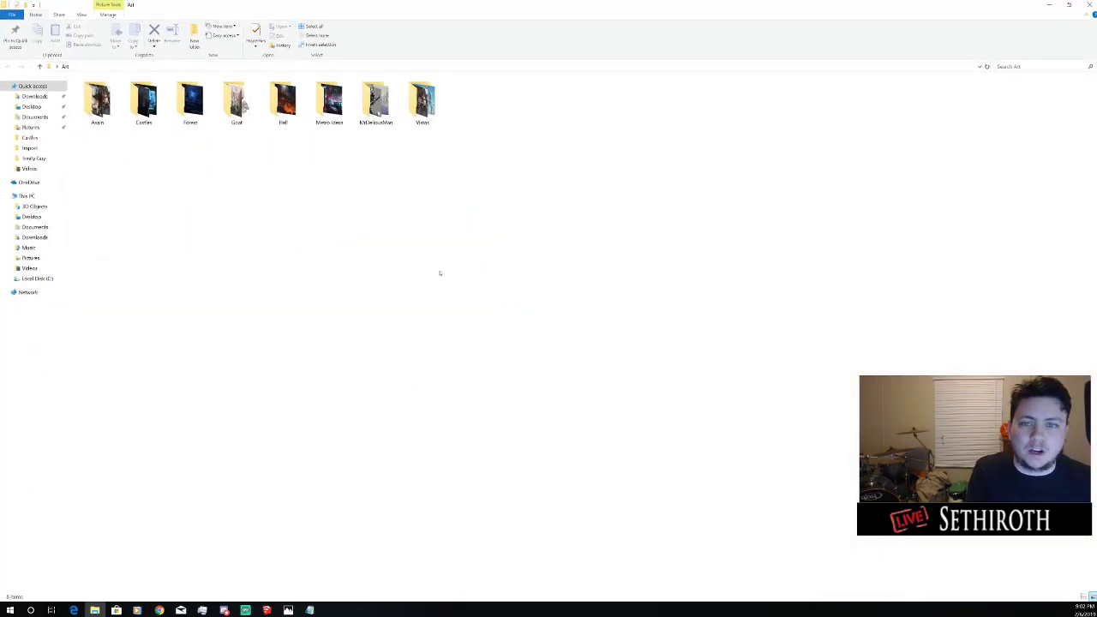
{"action": "left_click_drag", "start_coordinate": [499, 163], "coordinate": [69, 79]}
{"action": "left_click", "coordinate": [157, 216]}
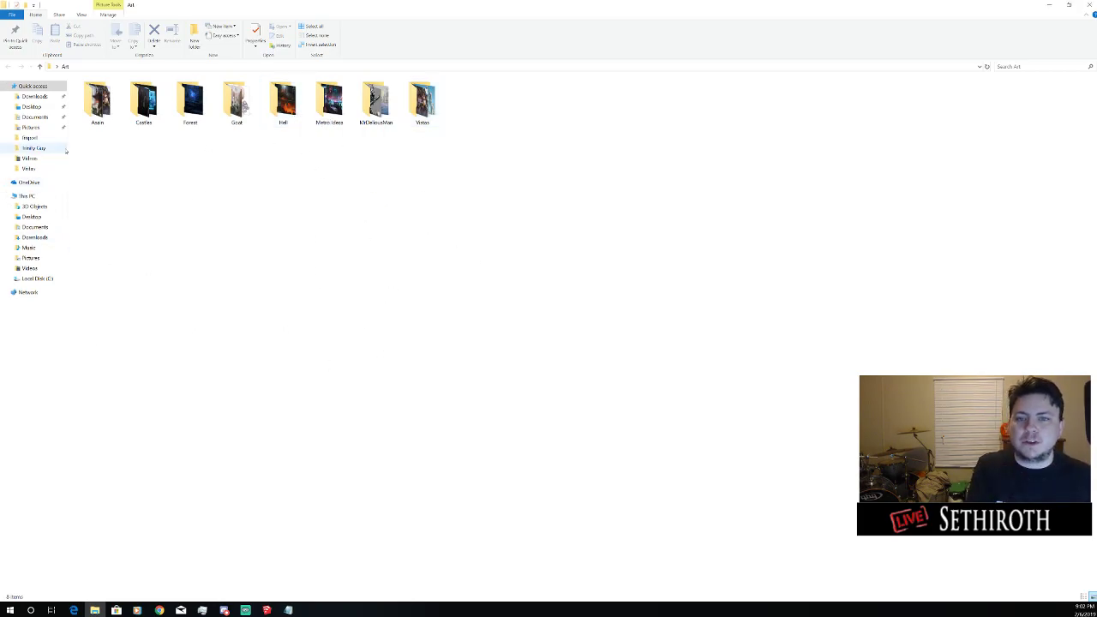
Look through the first folder, Castles and Forest inside the Art folder, and close File Explorer to return to Notepad
{"action": "double_click", "coordinate": [97, 101]}
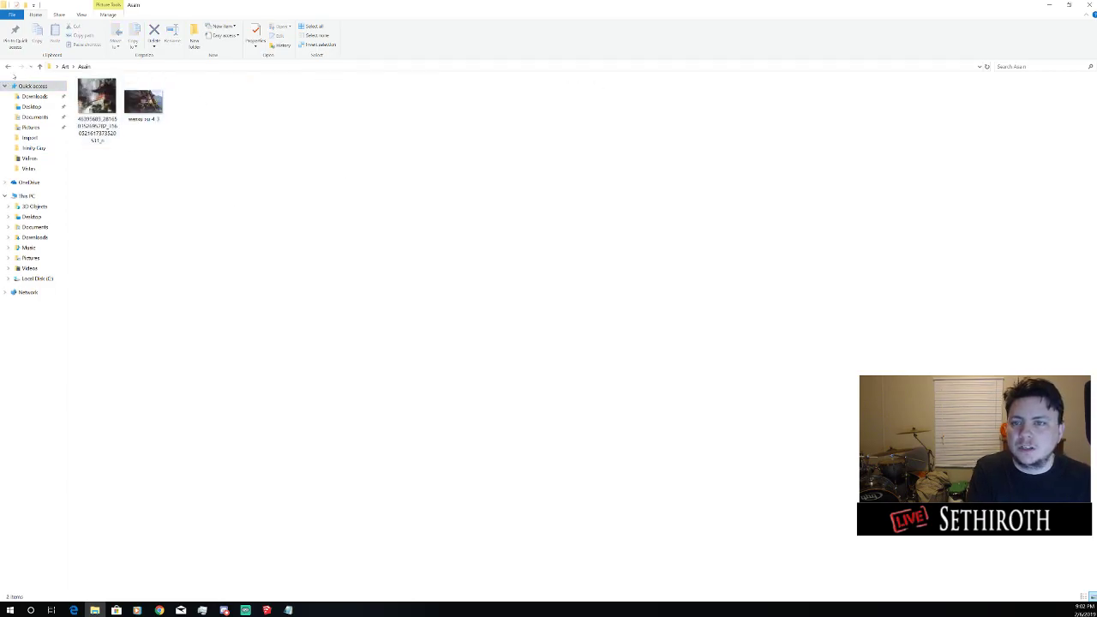
{"action": "left_click", "coordinate": [8, 67]}
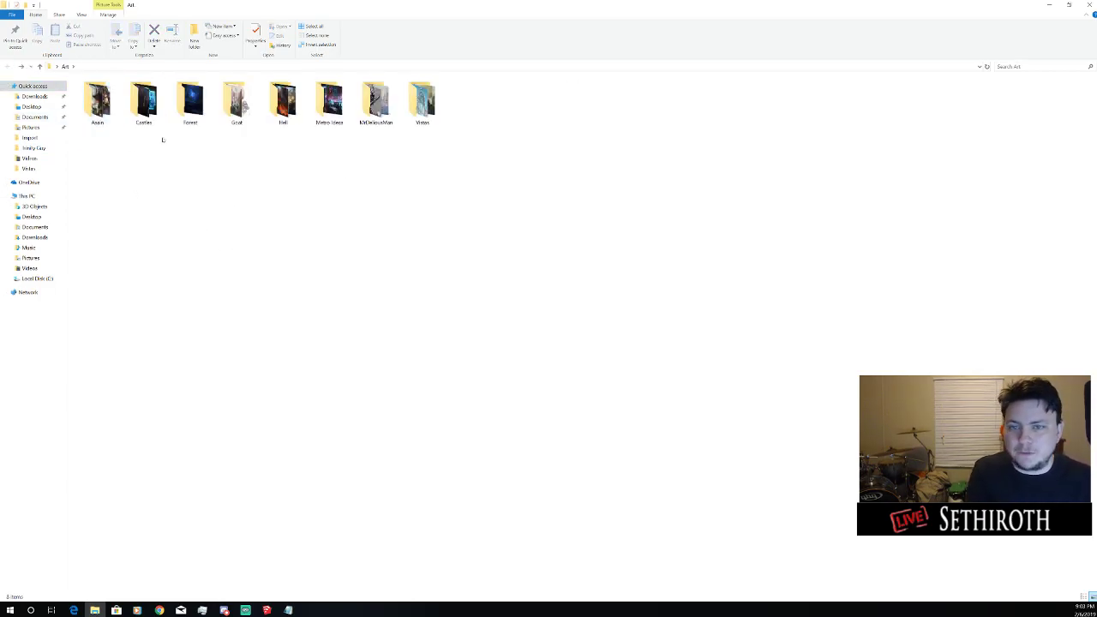
{"action": "double_click", "coordinate": [143, 101]}
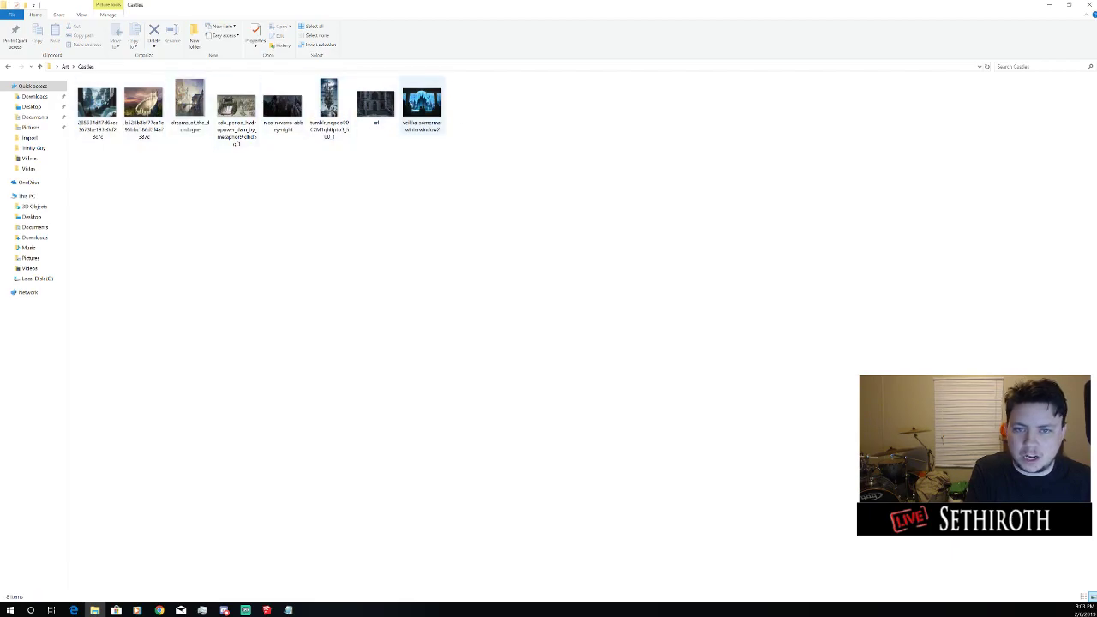
{"action": "left_click", "coordinate": [8, 66]}
{"action": "double_click", "coordinate": [192, 121]}
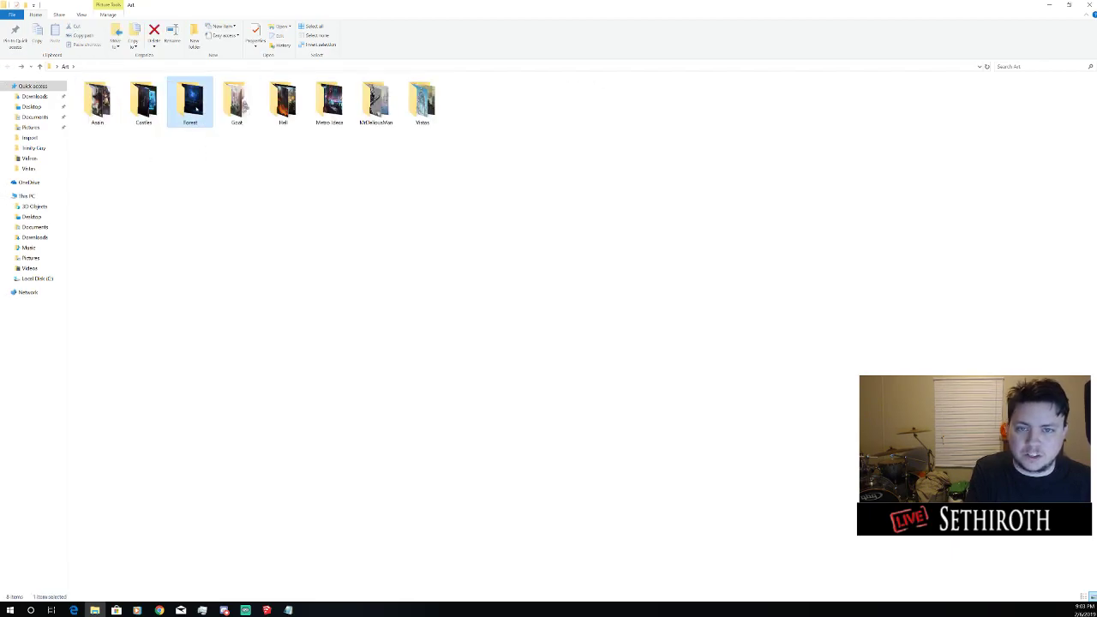
{"action": "key", "text": "BackSpace"}
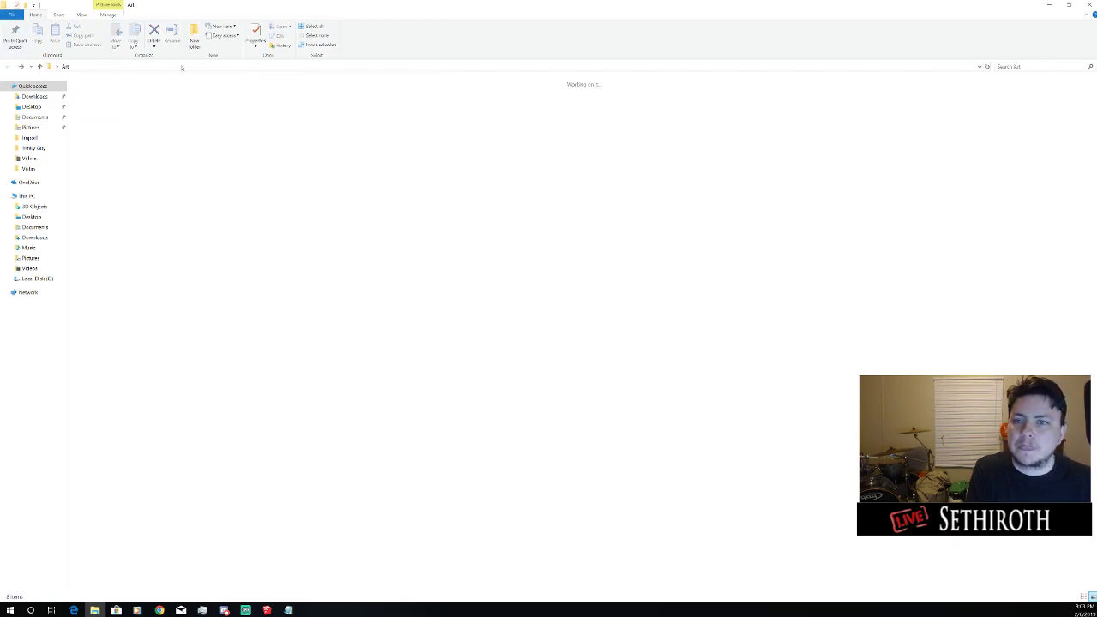
{"action": "left_click", "coordinate": [1088, 6]}
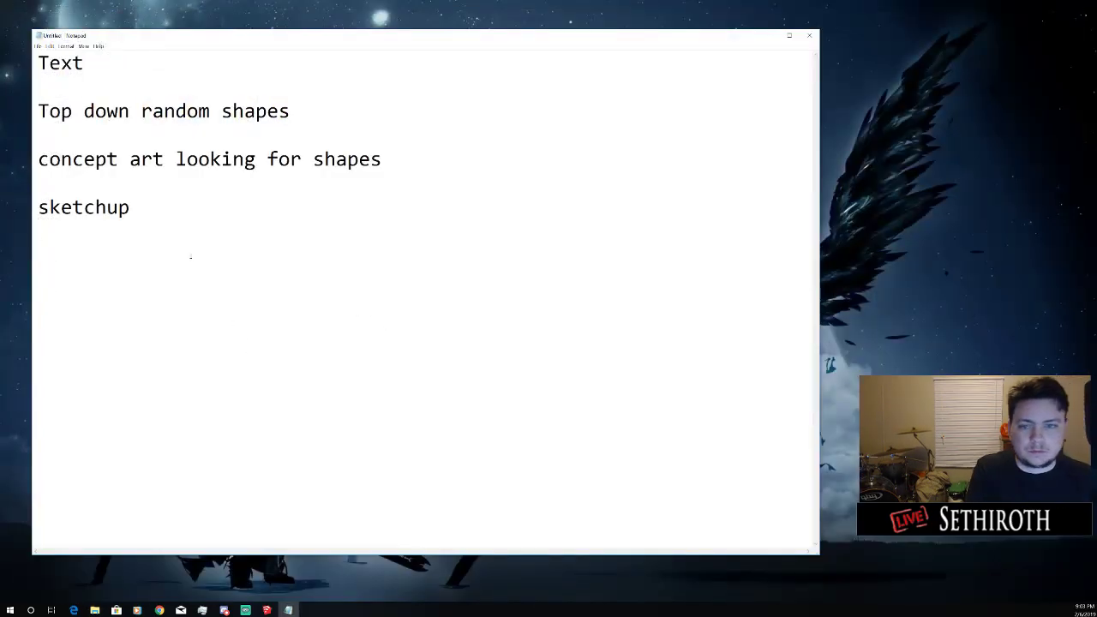
Delete the entire list of layout methods from the Notepad document
{"action": "left_click_drag", "start_coordinate": [190, 257], "coordinate": [35, 63]}
{"action": "key", "text": "BackSpace"}
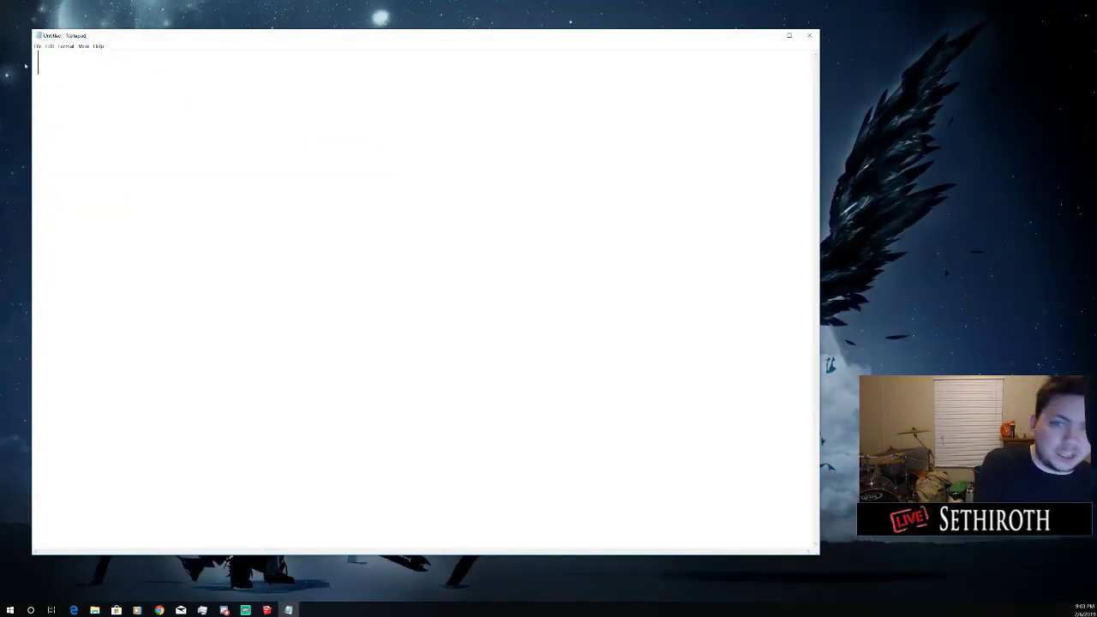
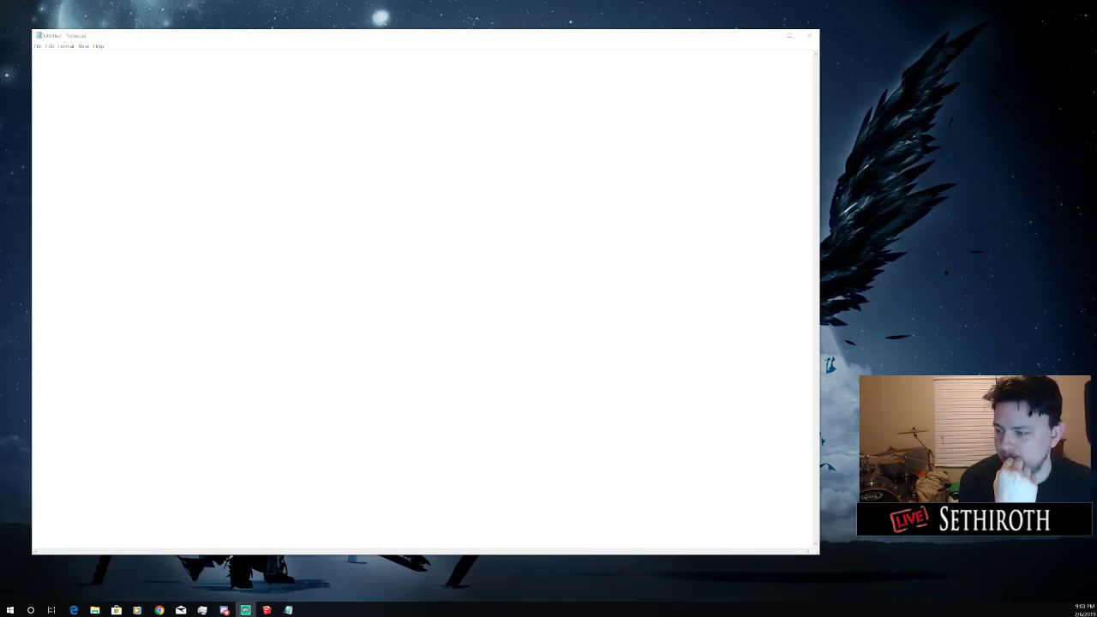
Shift the empty Notepad window slightly sideways at its normal size and switch to the DownTOWN model in SketchUp
{"action": "left_click", "coordinate": [295, 228]}
{"action": "left_click", "coordinate": [790, 35]}
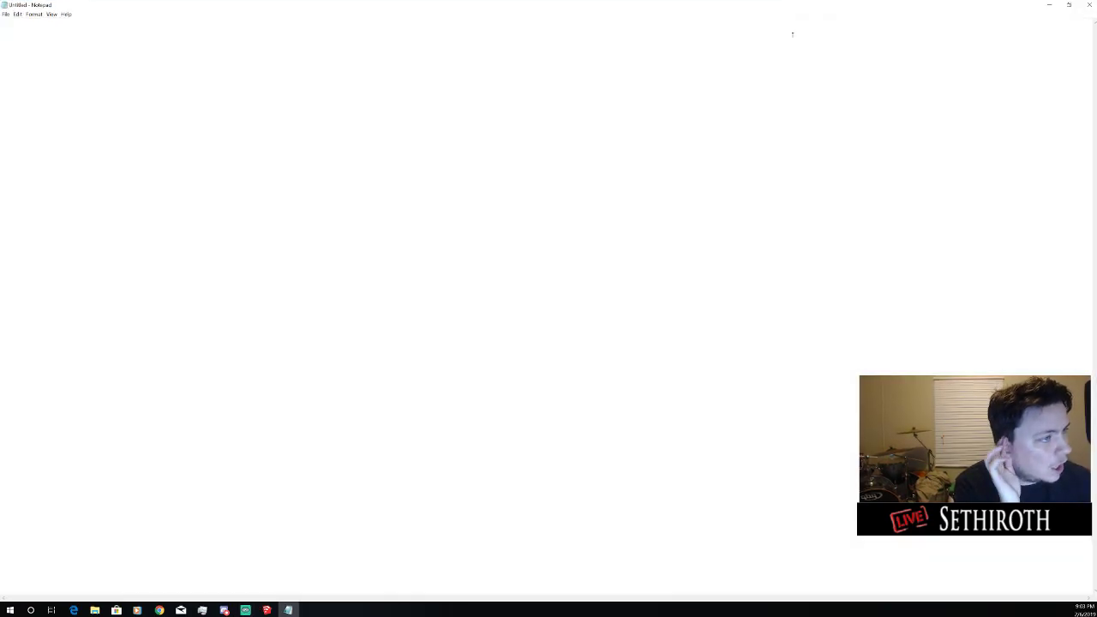
{"action": "left_click", "coordinate": [1069, 6]}
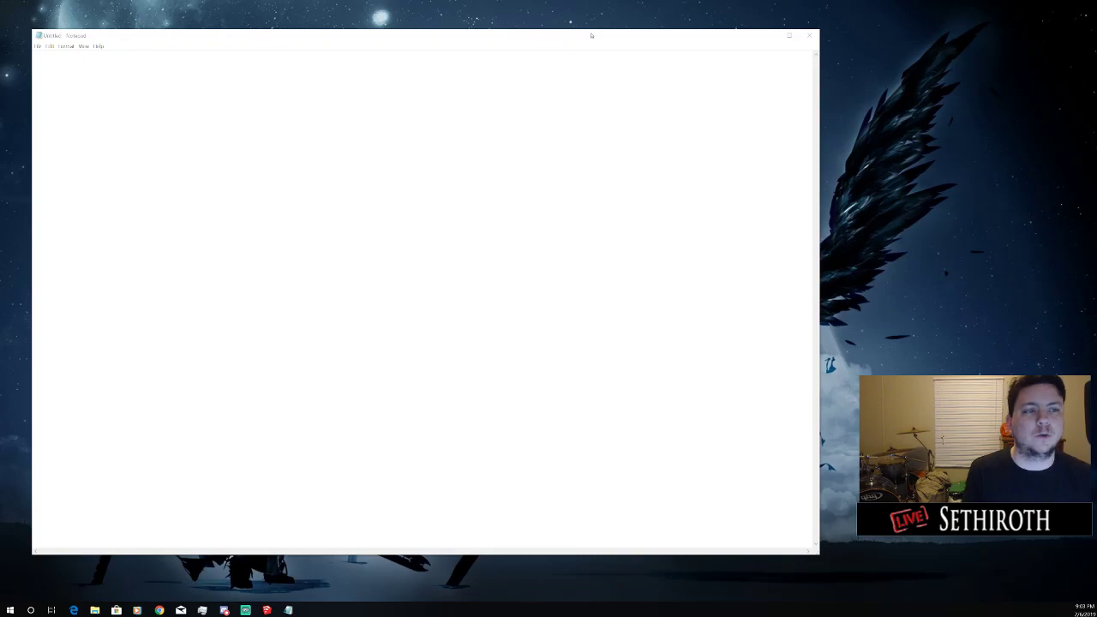
{"action": "left_click_drag", "start_coordinate": [590, 39], "coordinate": [623, 38]}
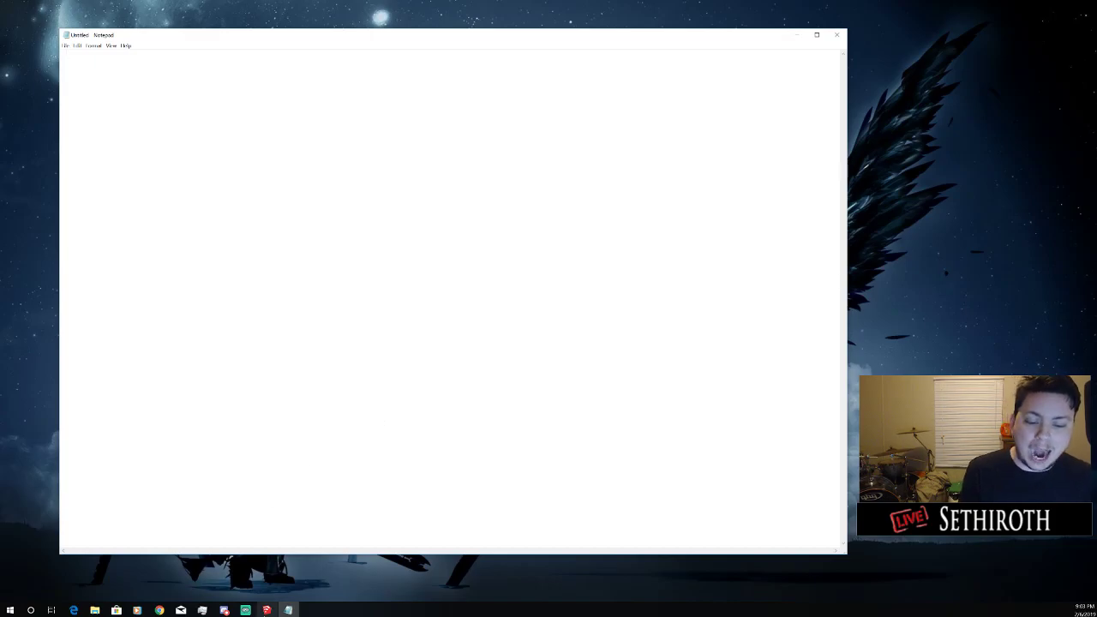
{"action": "left_click", "coordinate": [267, 611]}
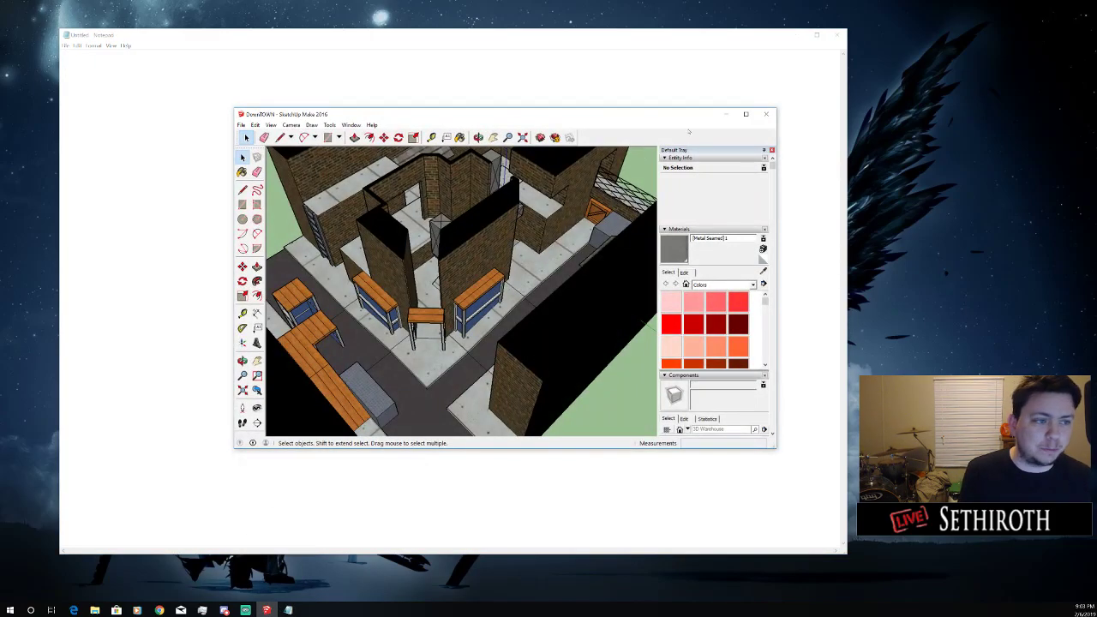
Examine the DownTown map model from several angles, covering the streets, stalls, stairs, ladder and outer walls
{"action": "left_click", "coordinate": [751, 111]}
{"action": "scroll", "coordinate": [616, 187], "scroll_direction": "down", "scroll_amount": 4}
{"action": "scroll", "coordinate": [616, 187], "scroll_direction": "up", "scroll_amount": 4}
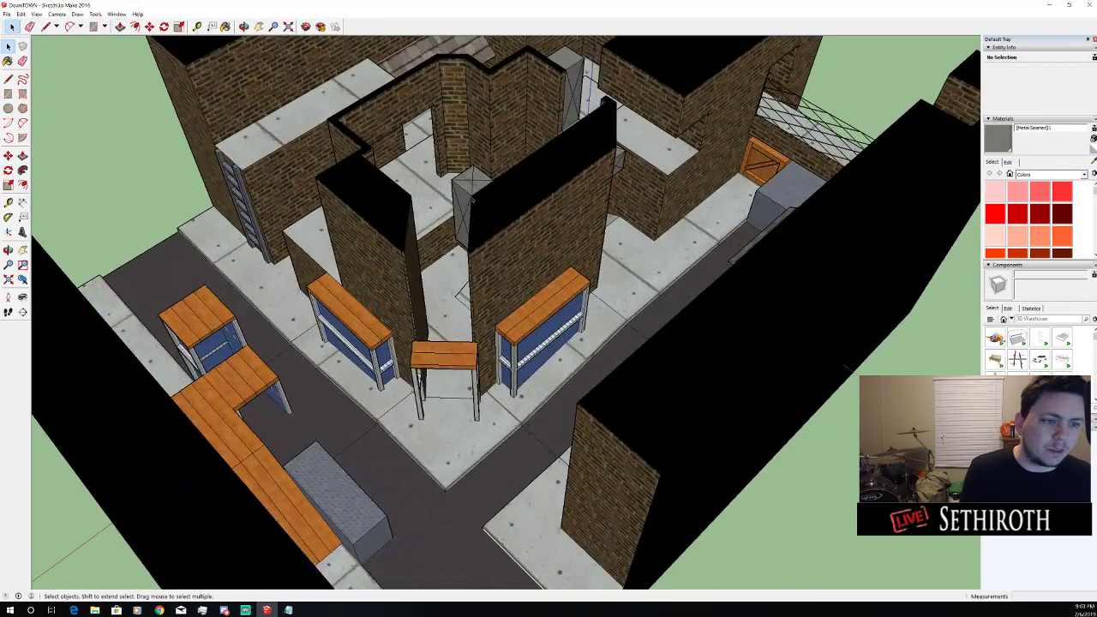
{"action": "left_click_drag", "start_coordinate": [616, 186], "coordinate": [771, 184]}
{"action": "left_click_drag", "start_coordinate": [617, 128], "coordinate": [610, 190]}
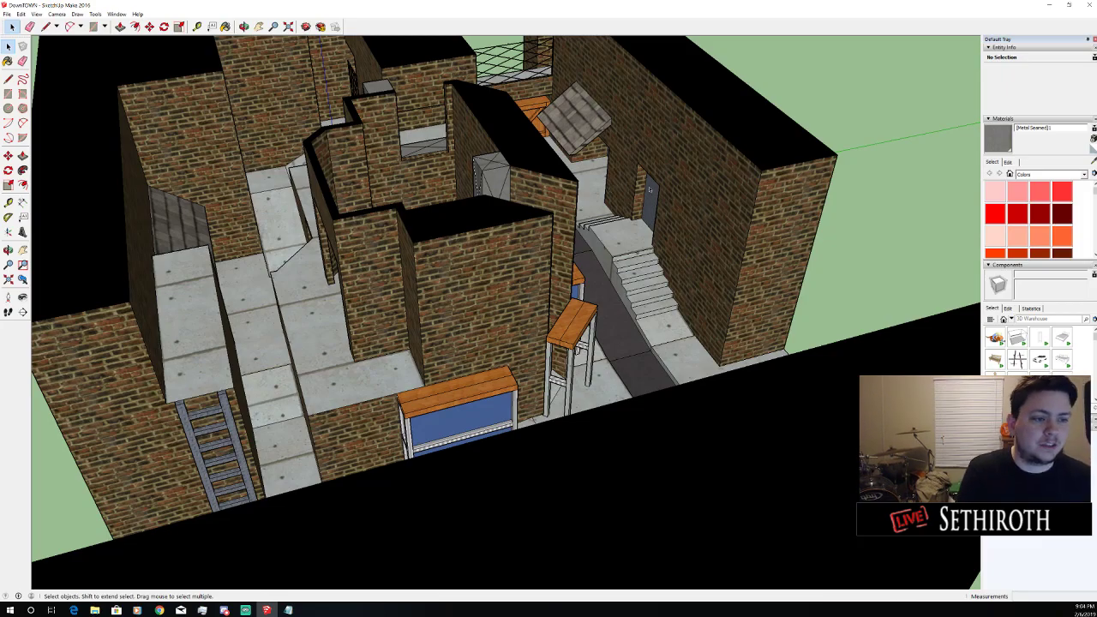
{"action": "scroll", "coordinate": [668, 195], "scroll_direction": "down", "scroll_amount": 5}
{"action": "scroll", "coordinate": [668, 214], "scroll_direction": "up", "scroll_amount": 5}
{"action": "left_click_drag", "start_coordinate": [669, 223], "coordinate": [631, 183]}
{"action": "scroll", "coordinate": [630, 180], "scroll_direction": "down", "scroll_amount": 6}
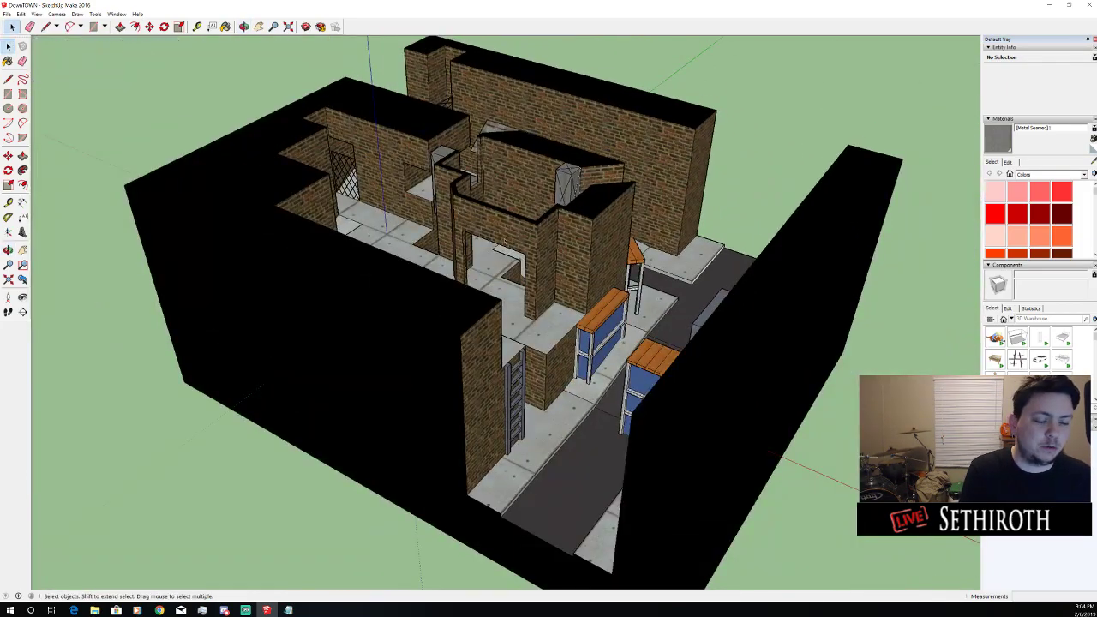
{"action": "left_click", "coordinate": [1069, 5]}
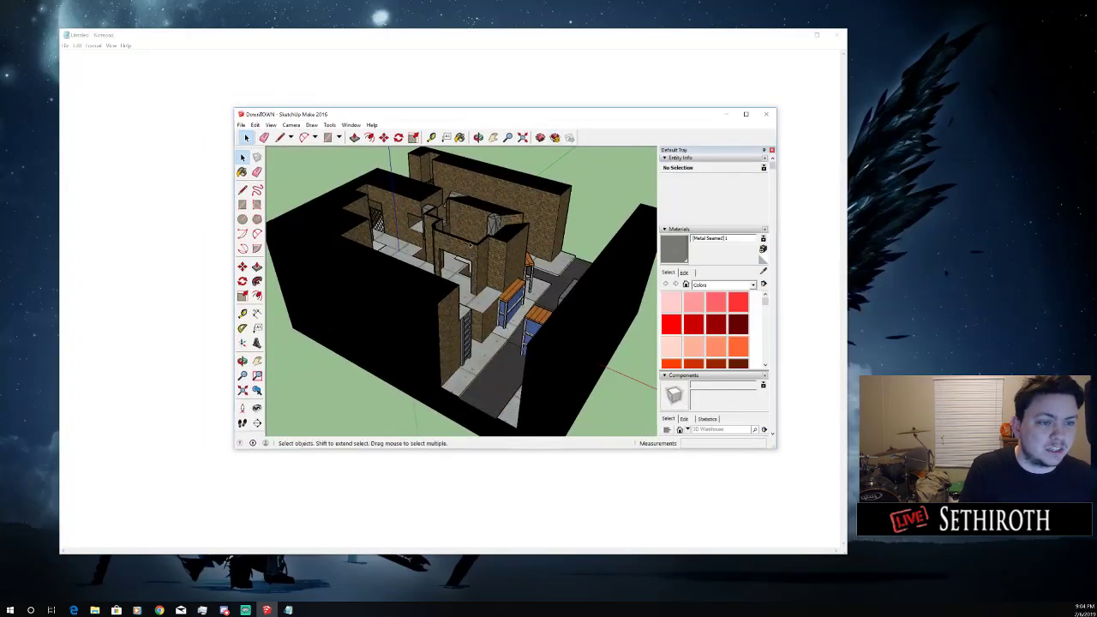
{"action": "mouse_move", "coordinate": [514, 230]}
{"action": "left_mouse_down"}
{"action": "mouse_move", "coordinate": [480, 255]}
{"action": "mouse_move", "coordinate": [450, 251]}
{"action": "left_mouse_up"}
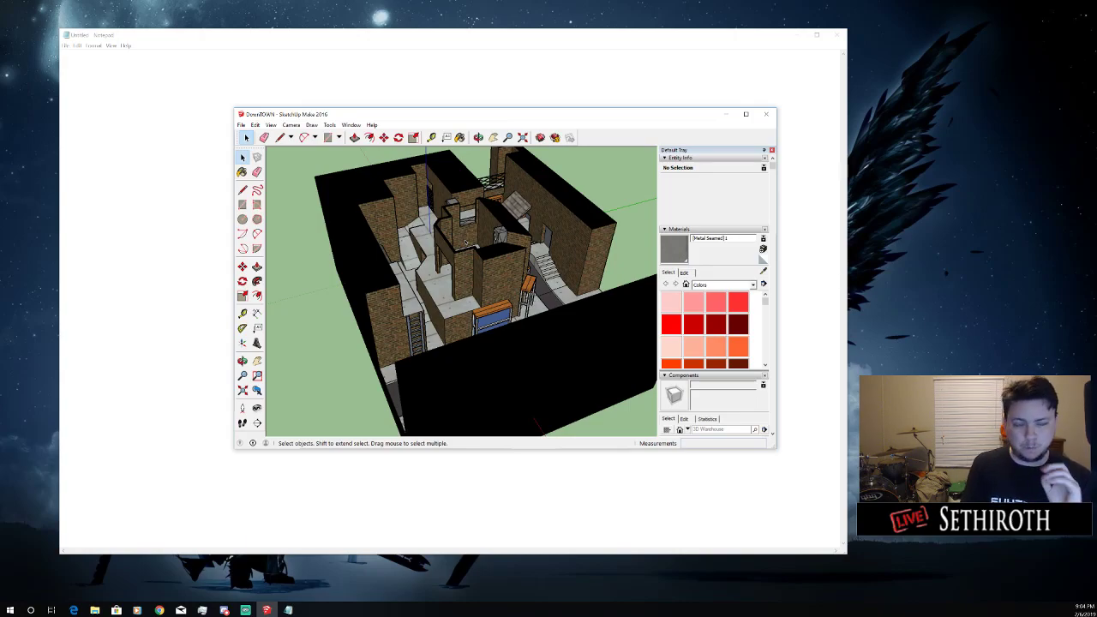
Switch to the empty Notepad document and write the heading "Afterhours" followed by a blank line
{"action": "left_click", "coordinate": [403, 107]}
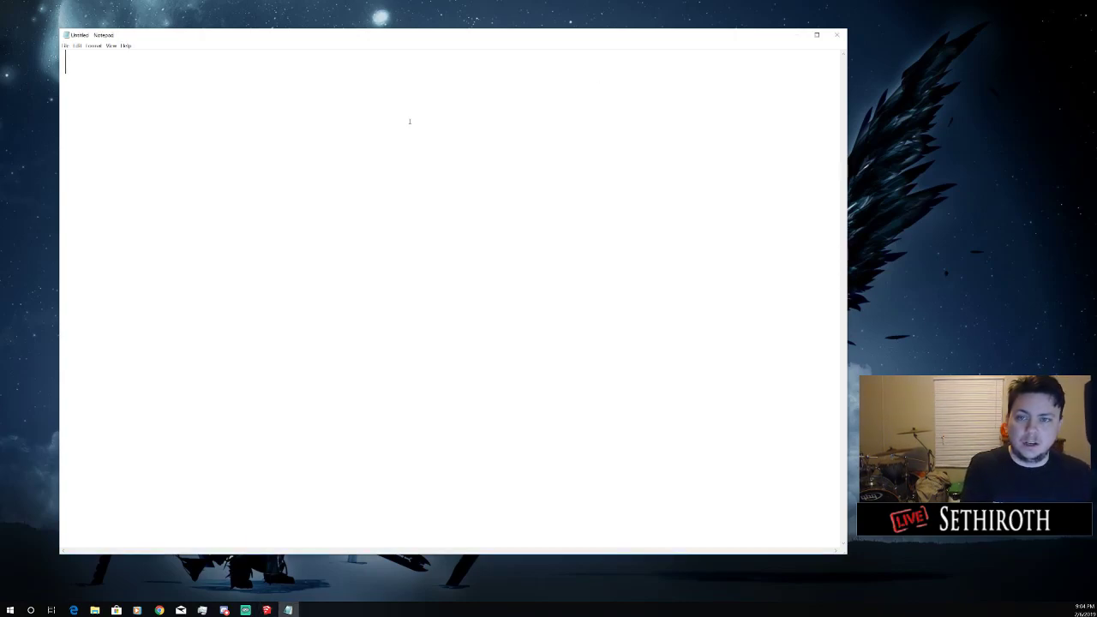
{"action": "type", "text": "Afterhours"}
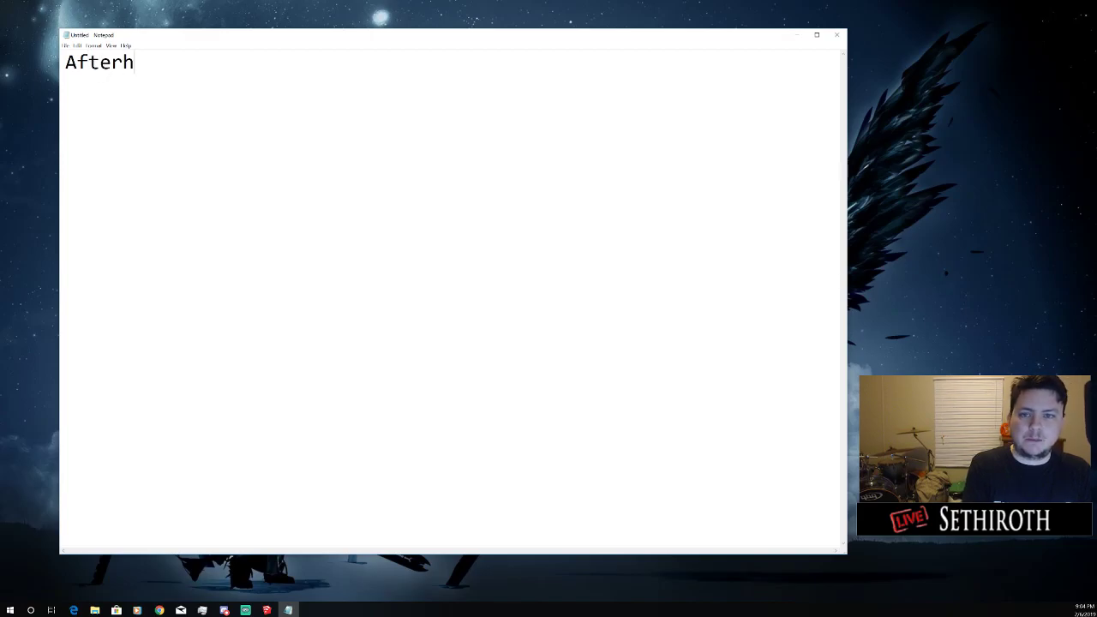
{"action": "key", "text": "Return"}
{"action": "key", "text": "Return"}
Add the line "Checkhours" and, below a blank line, list "calwalks" and "balconys" on separate lines
{"action": "type", "text": "Chekc"}
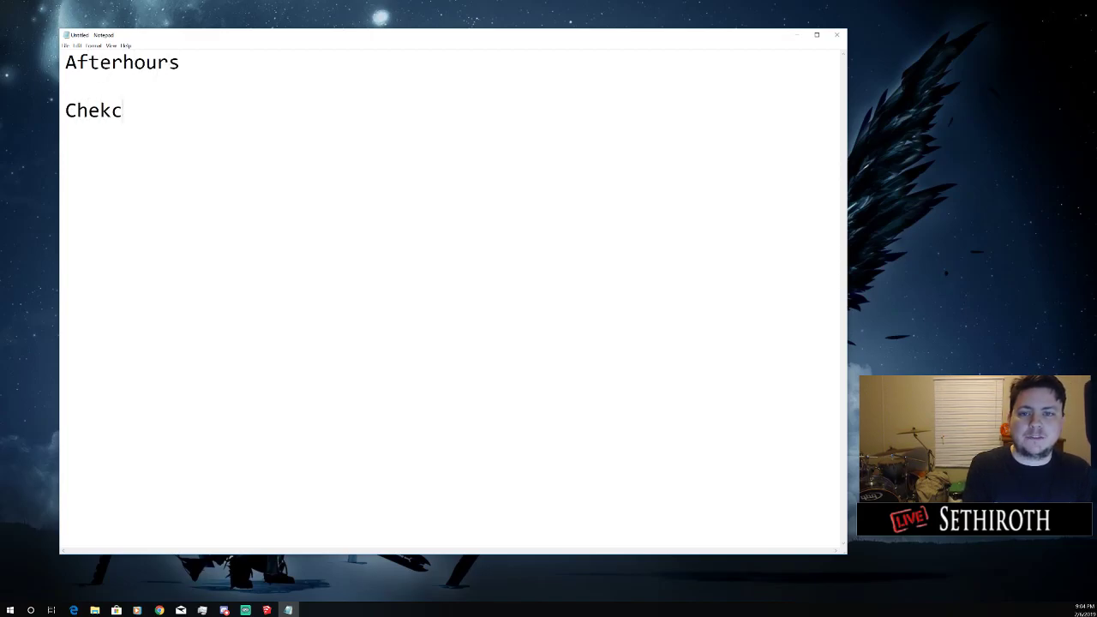
{"action": "key", "text": "BackSpace"}
{"action": "key", "text": "BackSpace"}
{"action": "type", "text": "ckhouse"}
{"action": "key", "text": "BackSpace"}
{"action": "key", "text": "BackSpace"}
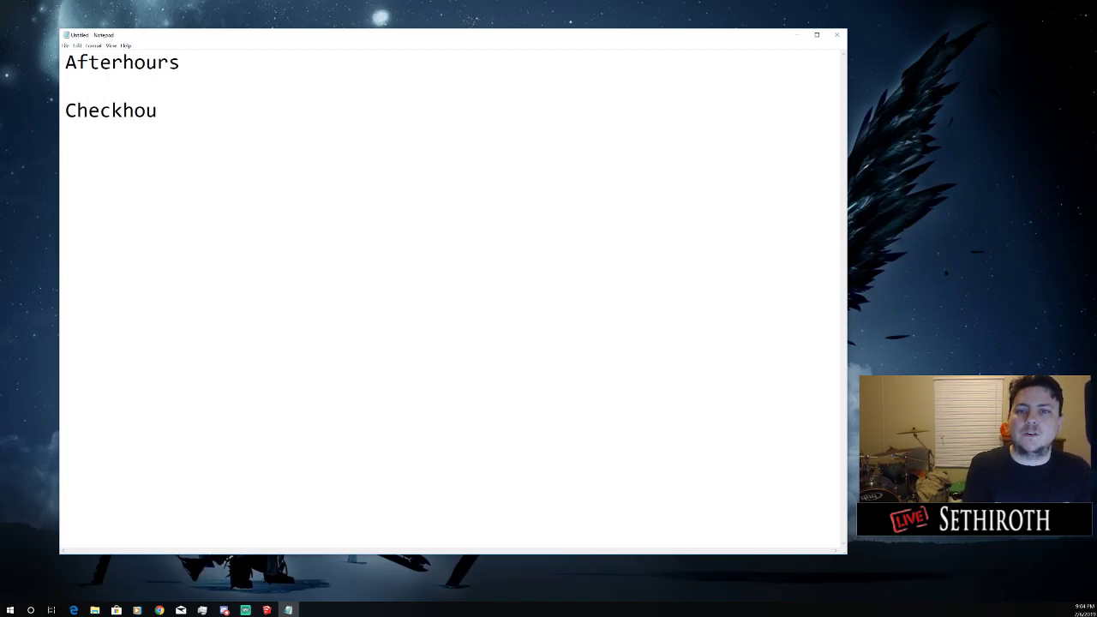
{"action": "type", "text": "rs"}
{"action": "key", "text": "Return"}
{"action": "key", "text": "Return"}
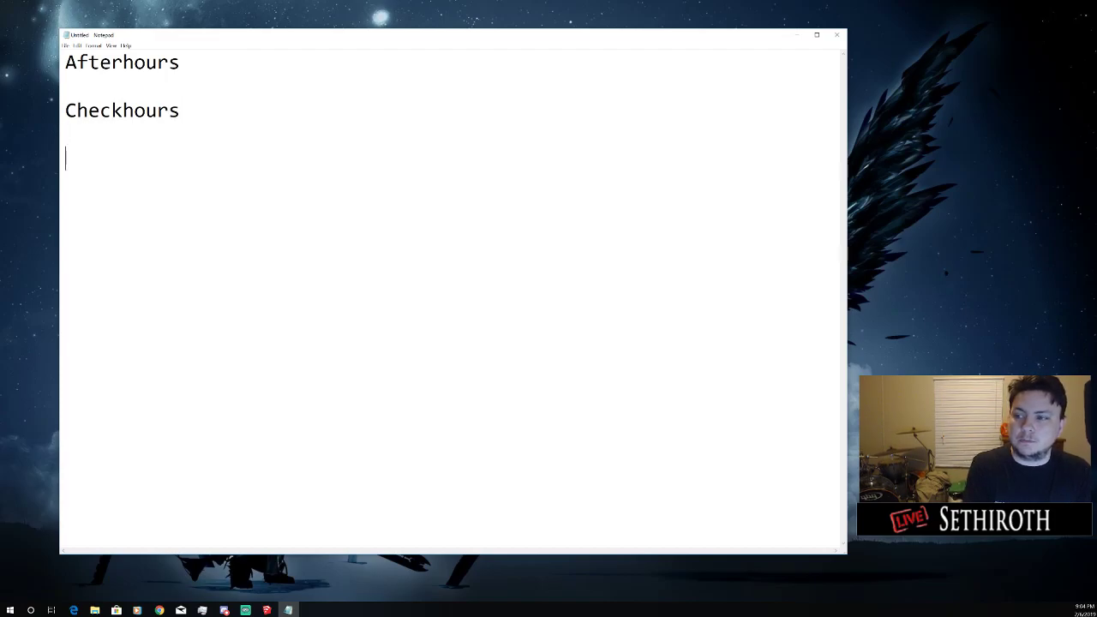
{"action": "type", "text": "calwalks "}
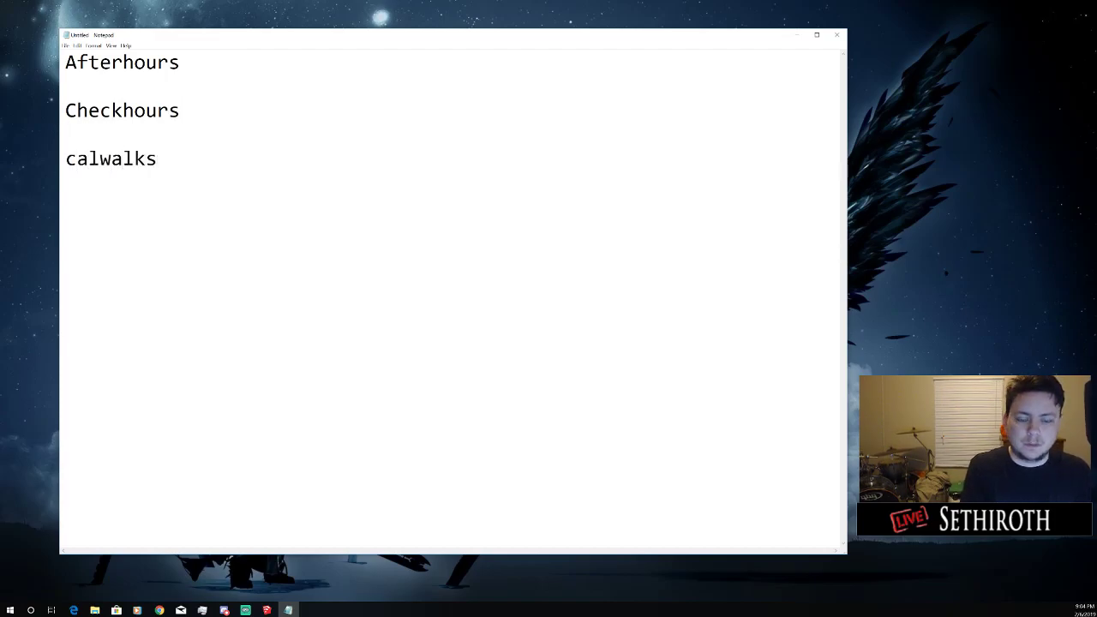
{"action": "type", "text": "balconys"}
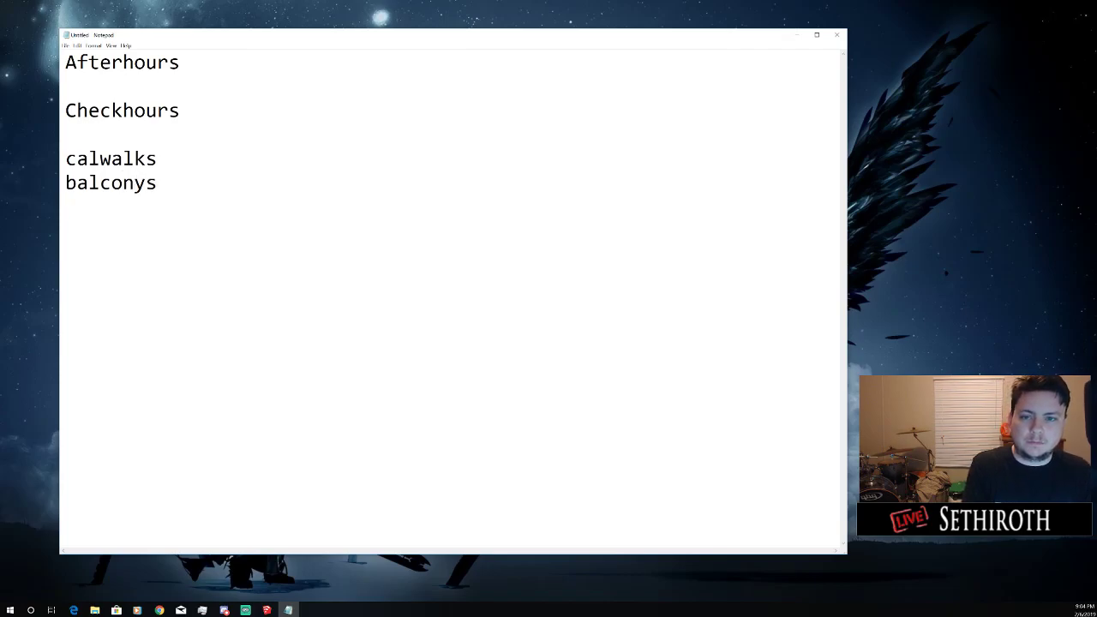
Change "Checkhours" to "Check and balances" and remove the blank line beneath it
{"action": "left_click", "coordinate": [206, 109]}
{"action": "key", "text": "BackSpace"}
{"action": "key", "text": "BackSpace"}
{"action": "key", "text": "BackSpace"}
{"action": "key", "text": "BackSpace"}
{"action": "key", "text": "BackSpace"}
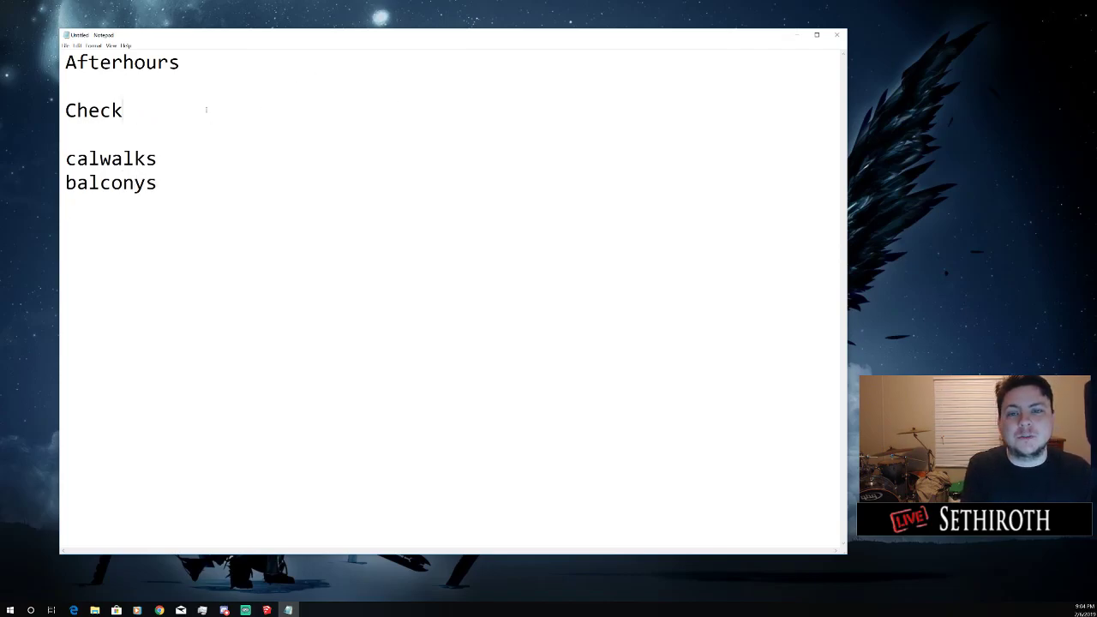
{"action": "type", "text": "and balances"}
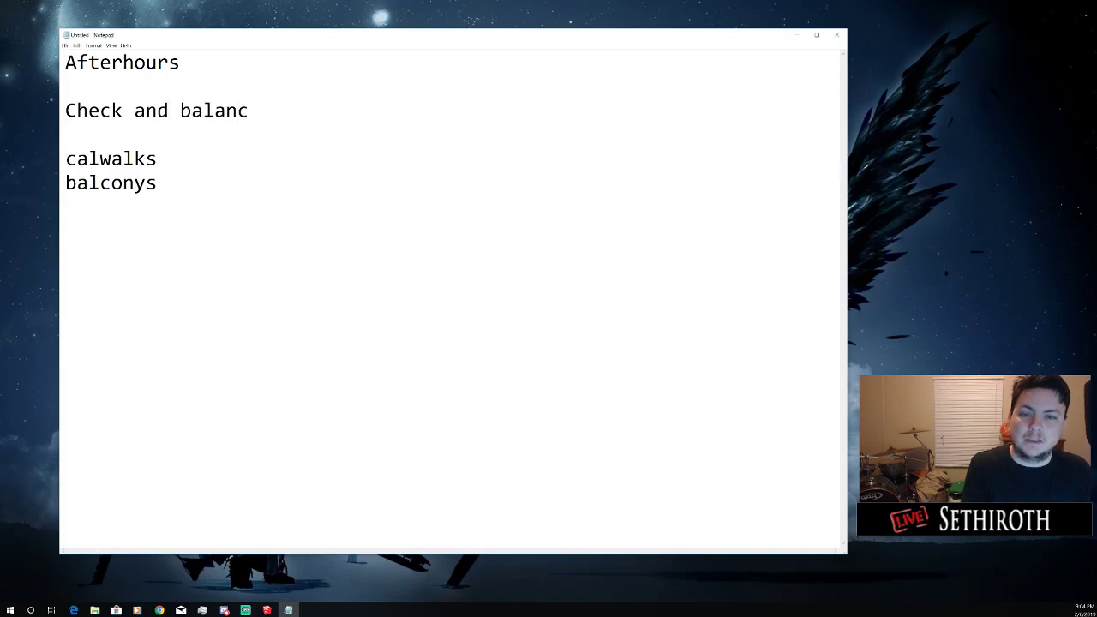
{"action": "key", "text": "Return"}
{"action": "key", "text": "Delete"}
{"action": "key", "text": "Delete"}
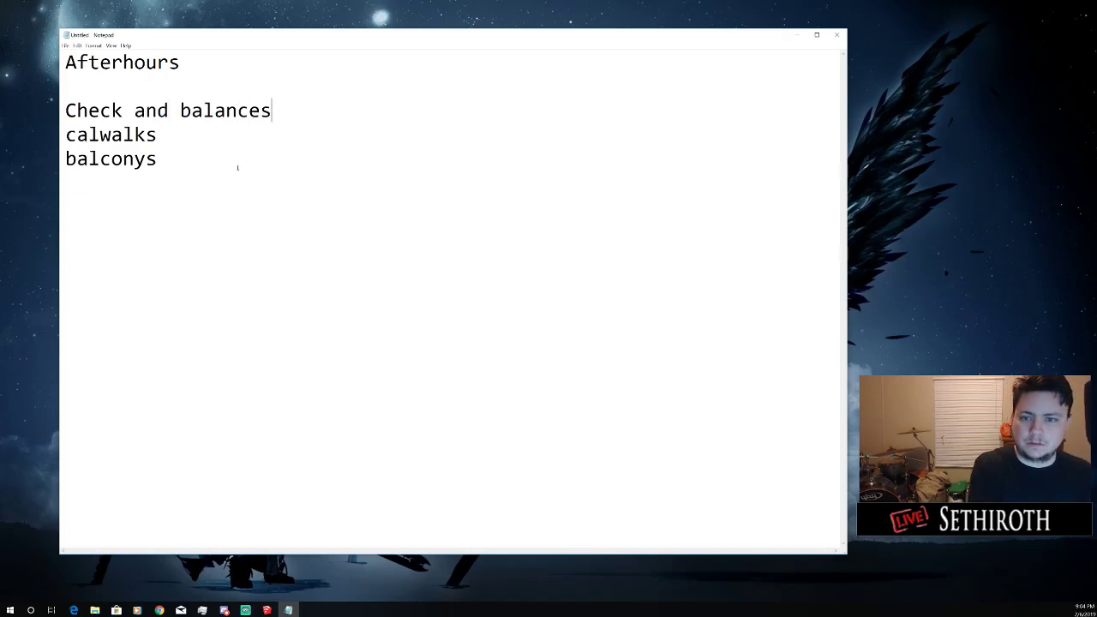
Add "streets" below "balconys" and insert the line "city 1v1 map" above "Check and balances"
{"action": "left_click", "coordinate": [216, 174]}
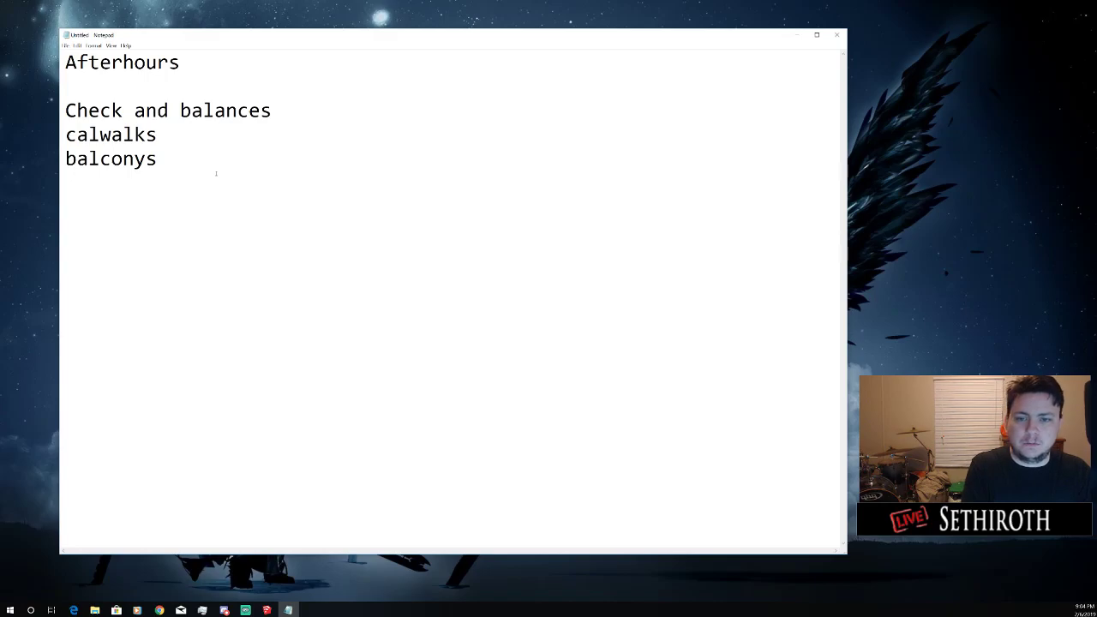
{"action": "type", "text": "streets"}
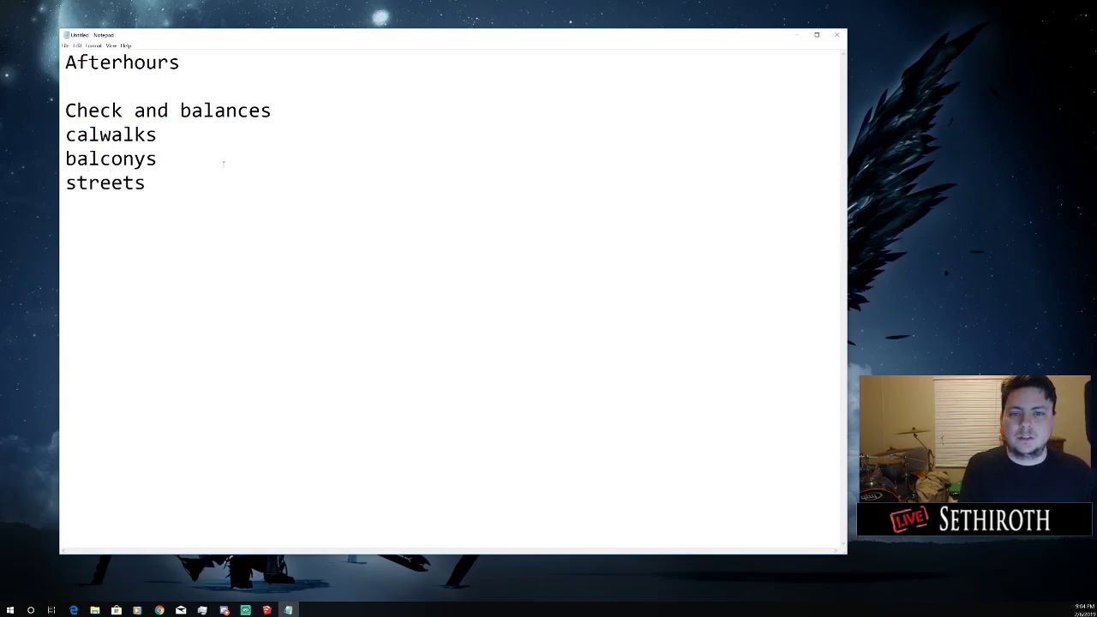
{"action": "left_click", "coordinate": [68, 86]}
{"action": "key", "text": "Return"}
{"action": "type", "text": "city 1v1 map"}
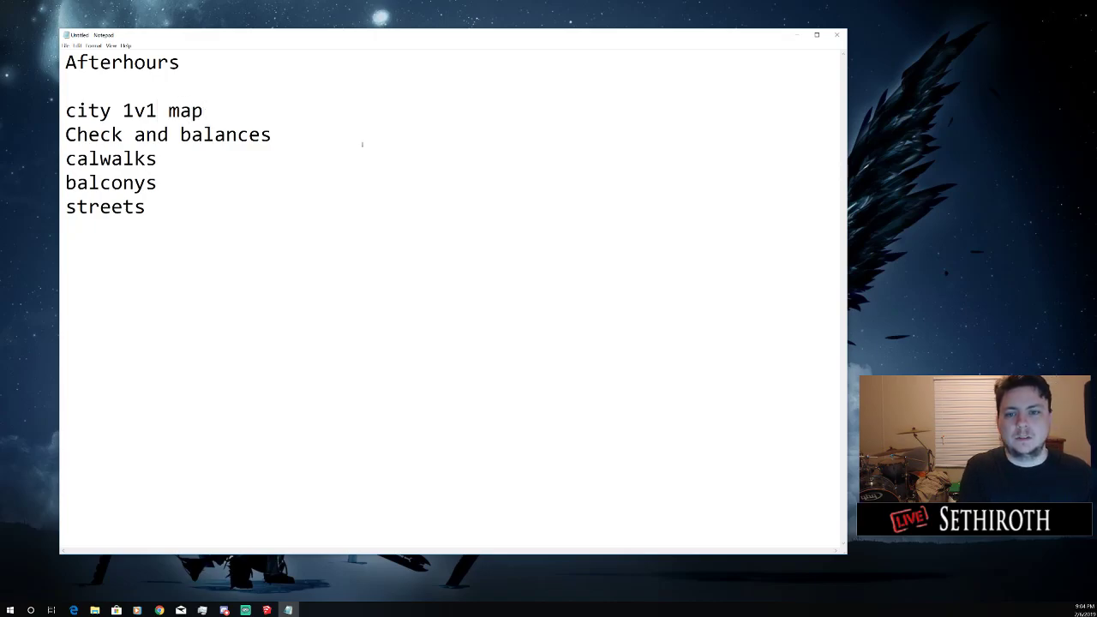
Reposition the notes window on the desktop and highlight the line "Check and balances"
{"action": "left_click_drag", "start_coordinate": [741, 38], "coordinate": [721, 19]}
{"action": "left_click", "coordinate": [796, 16]}
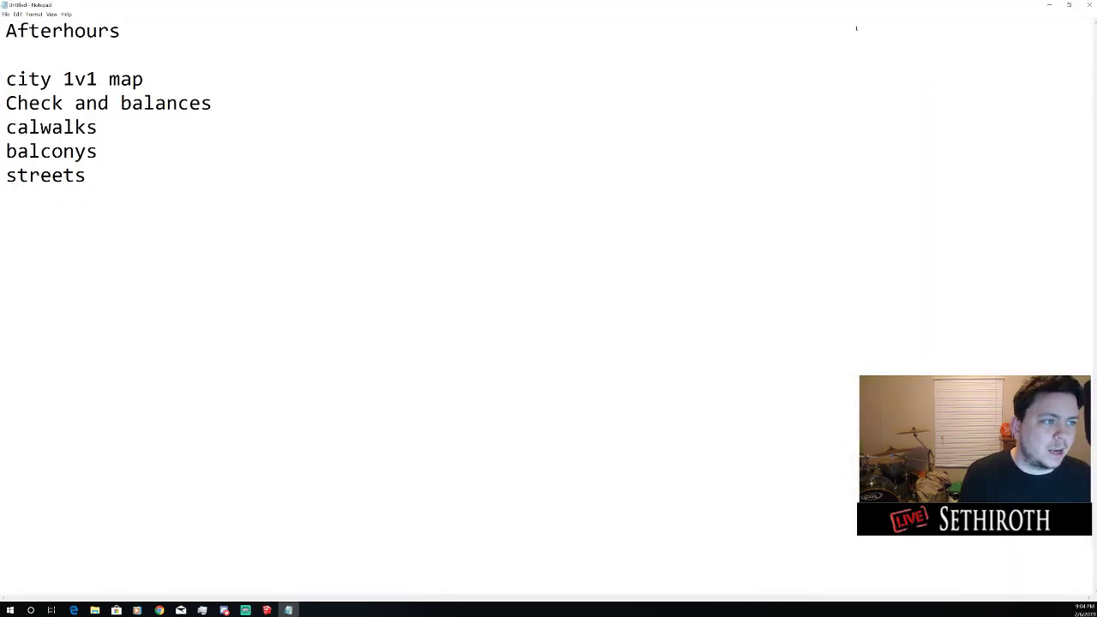
{"action": "left_click", "coordinate": [1042, 5]}
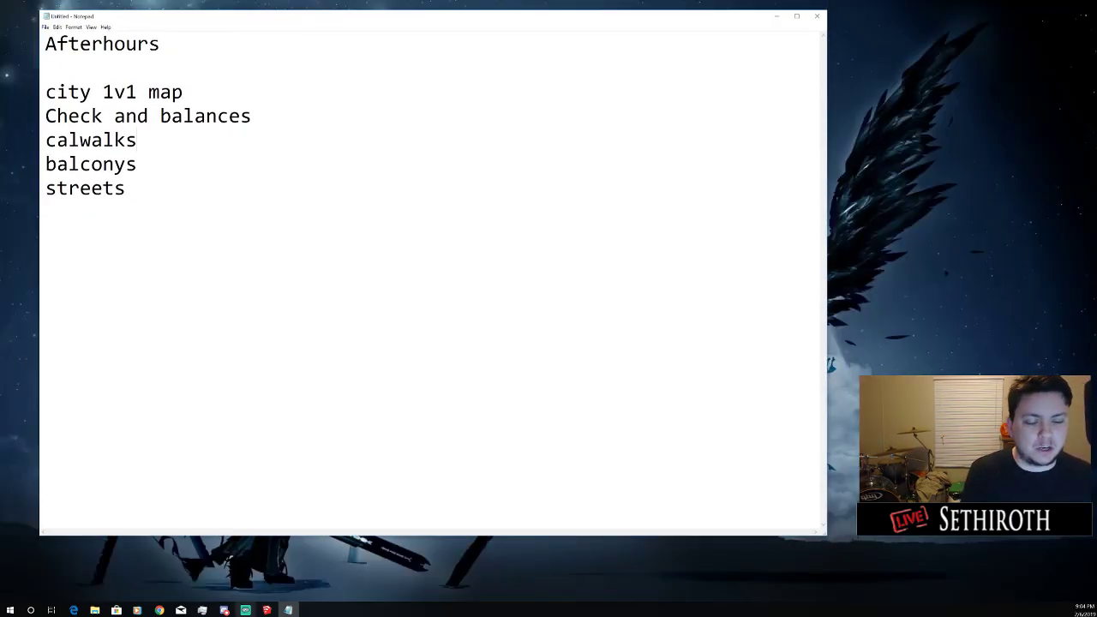
{"action": "left_click_drag", "start_coordinate": [252, 116], "coordinate": [45, 116]}
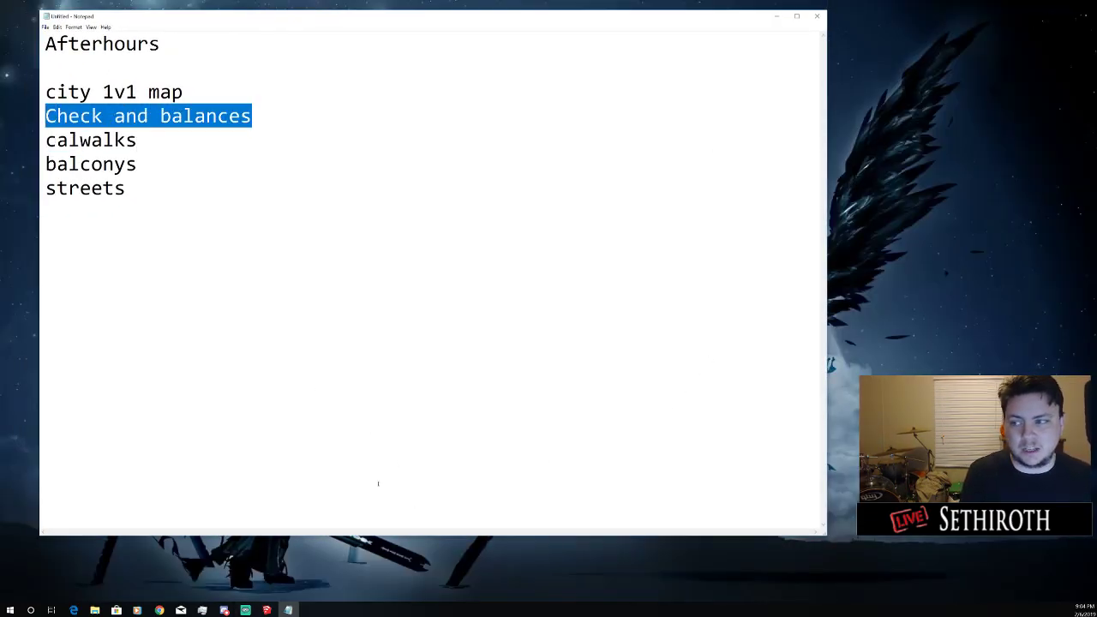
Switch to SketchUp and place its window beside the notes so the written list stays readable
{"action": "left_click", "coordinate": [267, 609]}
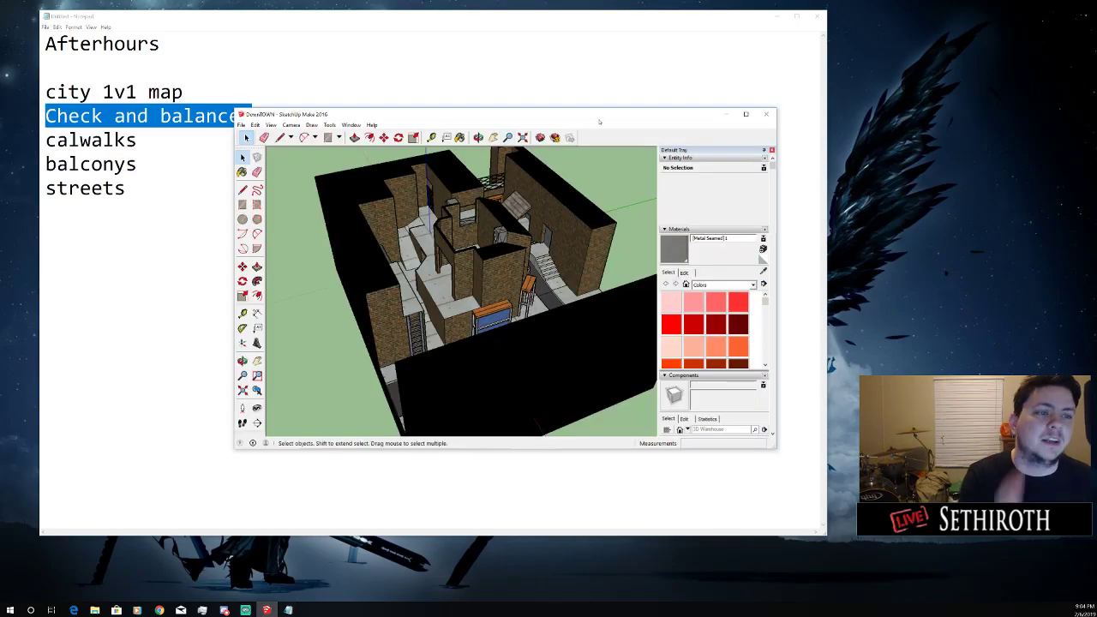
{"action": "left_click_drag", "start_coordinate": [597, 115], "coordinate": [696, 91]}
{"action": "left_click", "coordinate": [846, 91]}
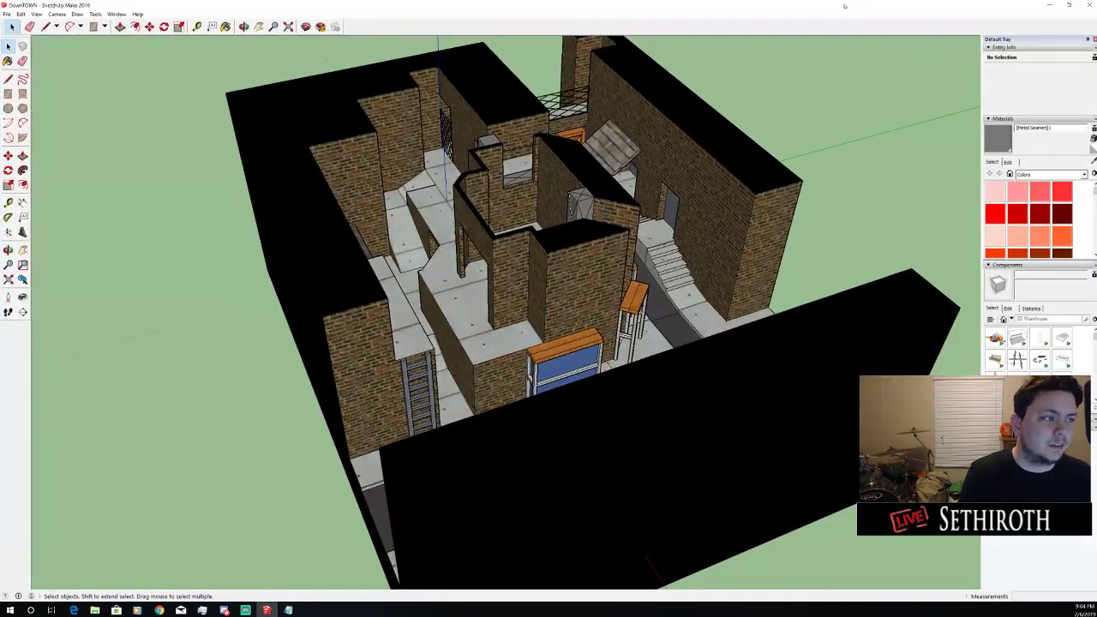
{"action": "mouse_move", "coordinate": [845, 5]}
{"action": "left_mouse_down"}
{"action": "mouse_move", "coordinate": [906, 25]}
{"action": "mouse_move", "coordinate": [859, 29]}
{"action": "left_mouse_up"}
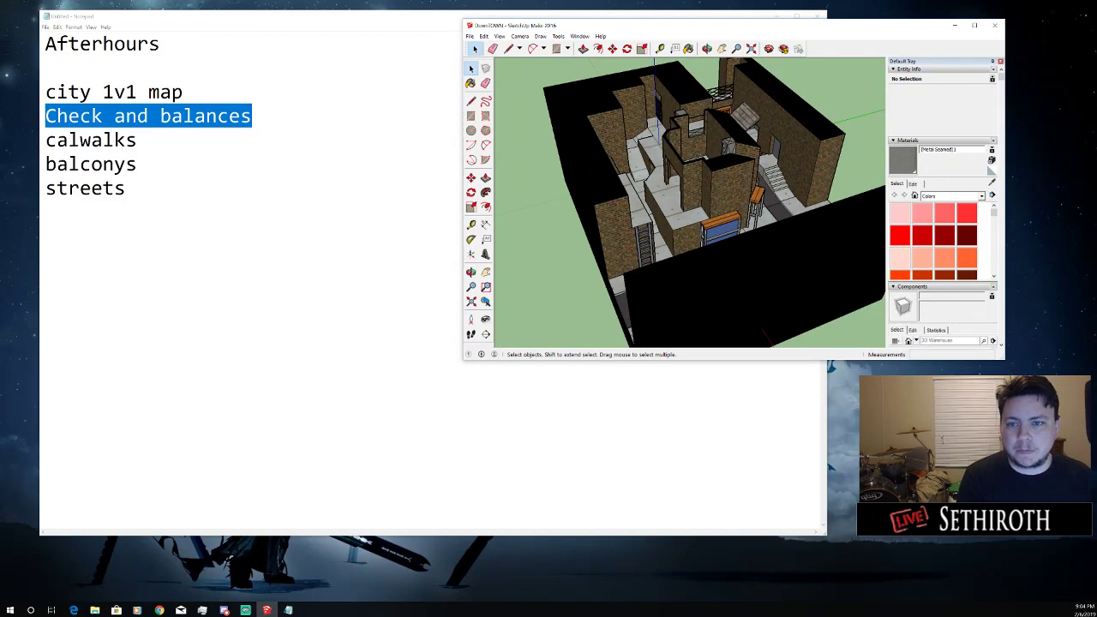
Examine the walkways and the street with the wooden stalls from opposite sides of the map
{"action": "scroll", "coordinate": [754, 214], "scroll_direction": "up", "scroll_amount": 3}
{"action": "left_click_drag", "start_coordinate": [754, 214], "coordinate": [669, 202]}
{"action": "scroll", "coordinate": [806, 200], "scroll_direction": "down", "scroll_amount": 3}
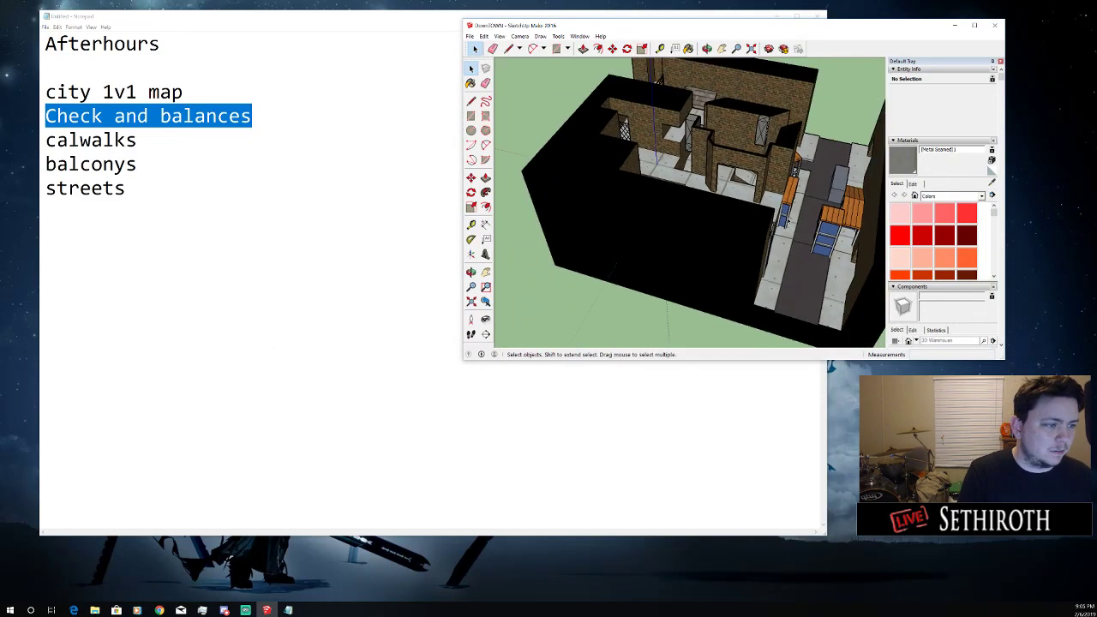
{"action": "scroll", "coordinate": [806, 199], "scroll_direction": "up", "scroll_amount": 3}
{"action": "right_click", "coordinate": [806, 197]}
{"action": "left_click", "coordinate": [771, 200]}
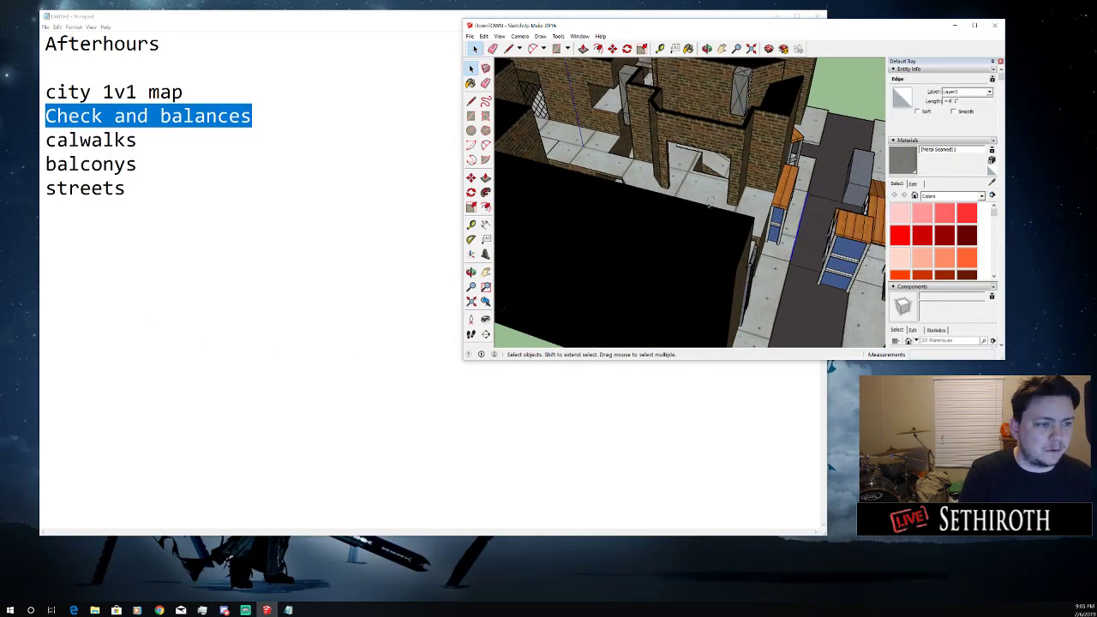
{"action": "mouse_move", "coordinate": [771, 200]}
{"action": "left_mouse_down"}
{"action": "mouse_move", "coordinate": [635, 206]}
{"action": "mouse_move", "coordinate": [700, 217]}
{"action": "mouse_move", "coordinate": [583, 188]}
{"action": "left_mouse_up"}
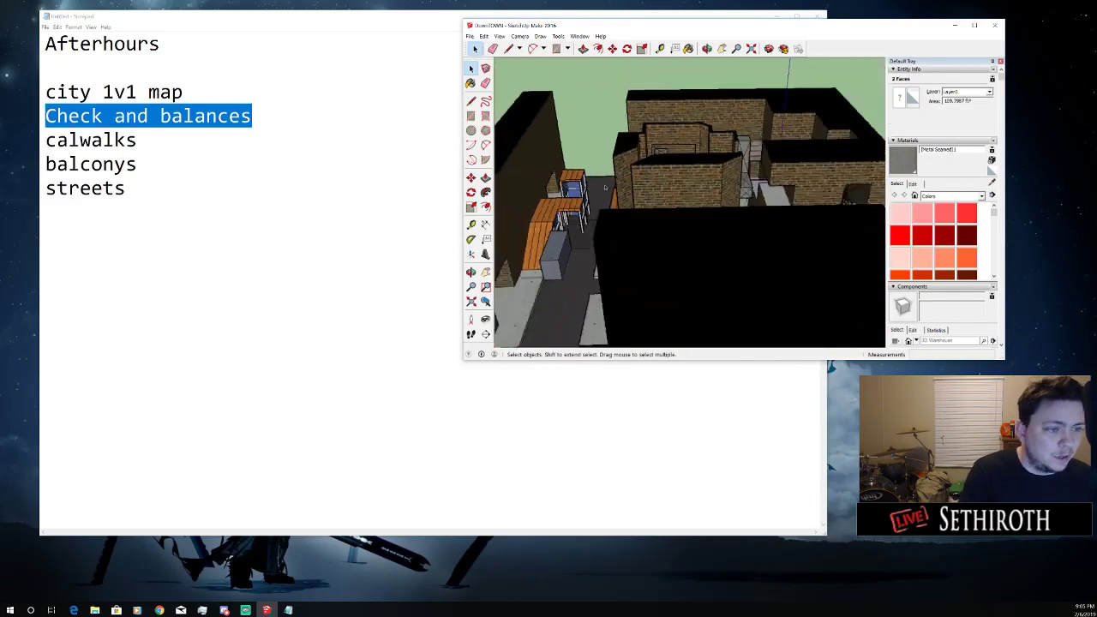
{"action": "scroll", "coordinate": [583, 214], "scroll_direction": "up", "scroll_amount": 3}
Maximize the model window and examine the street corner, the blue-panelled stalls and the central building's interior from above and at street level
{"action": "left_click", "coordinate": [975, 25]}
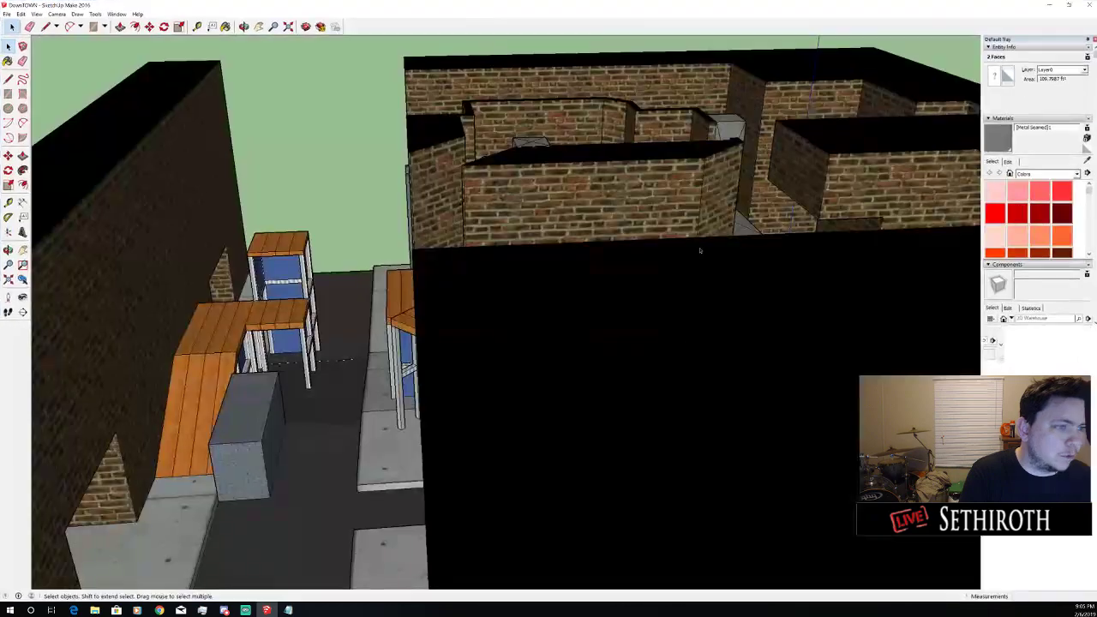
{"action": "scroll", "coordinate": [644, 189], "scroll_direction": "down", "scroll_amount": 3}
{"action": "mouse_move", "coordinate": [644, 189]}
{"action": "left_mouse_down"}
{"action": "mouse_move", "coordinate": [647, 214]}
{"action": "mouse_move", "coordinate": [735, 294]}
{"action": "mouse_move", "coordinate": [888, 333]}
{"action": "left_mouse_up"}
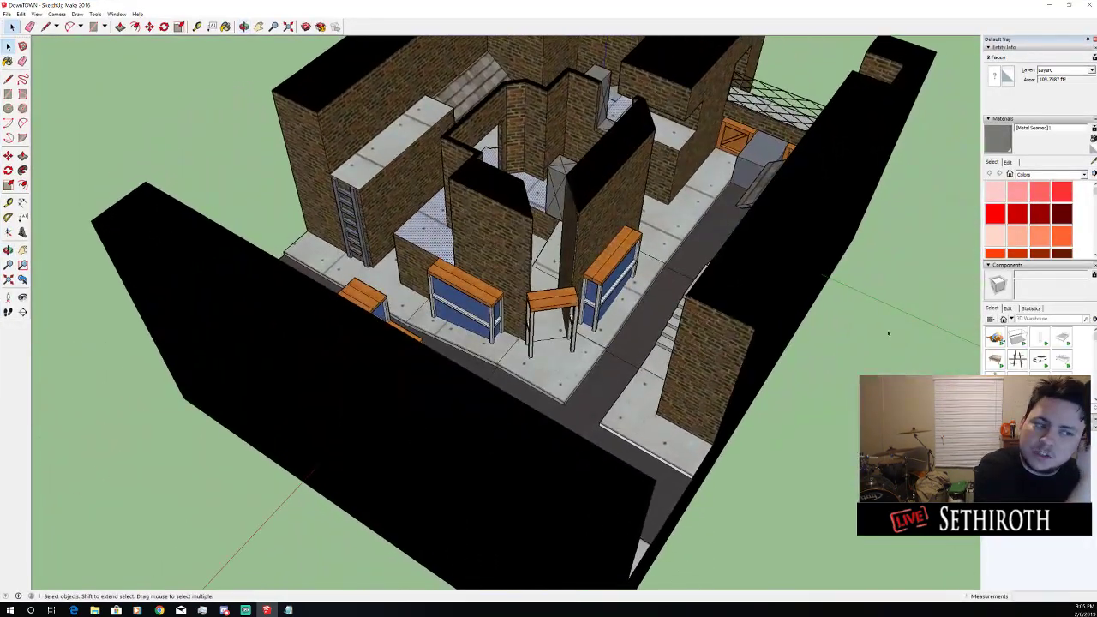
{"action": "mouse_move", "coordinate": [661, 284]}
{"action": "left_mouse_down"}
{"action": "mouse_move", "coordinate": [780, 208]}
{"action": "mouse_move", "coordinate": [629, 327]}
{"action": "left_mouse_up"}
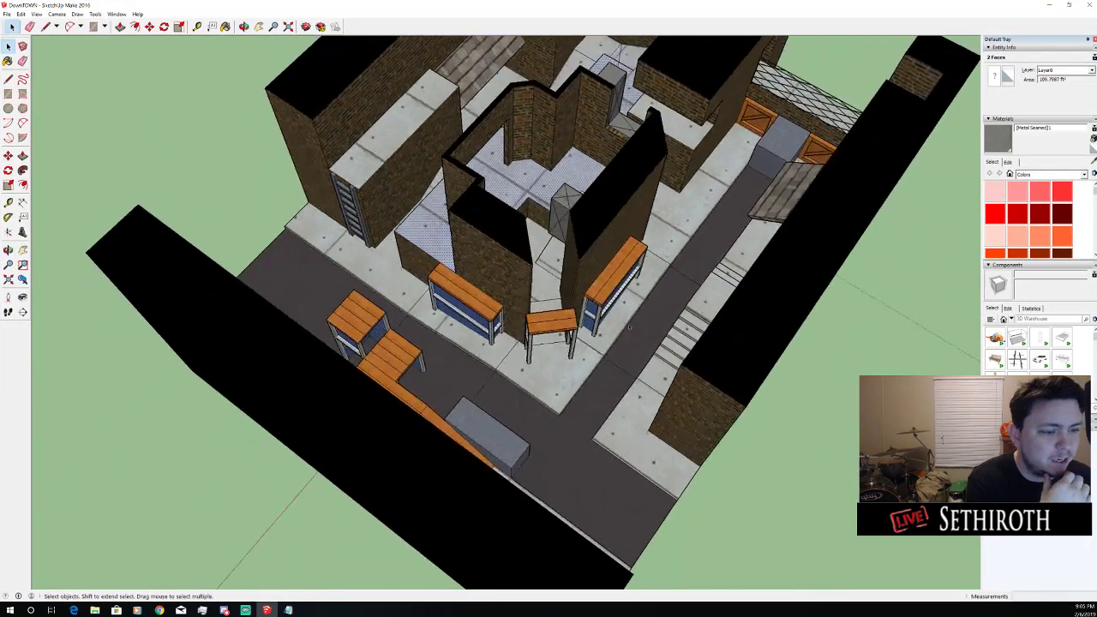
{"action": "left_click_drag", "start_coordinate": [338, 286], "coordinate": [684, 213]}
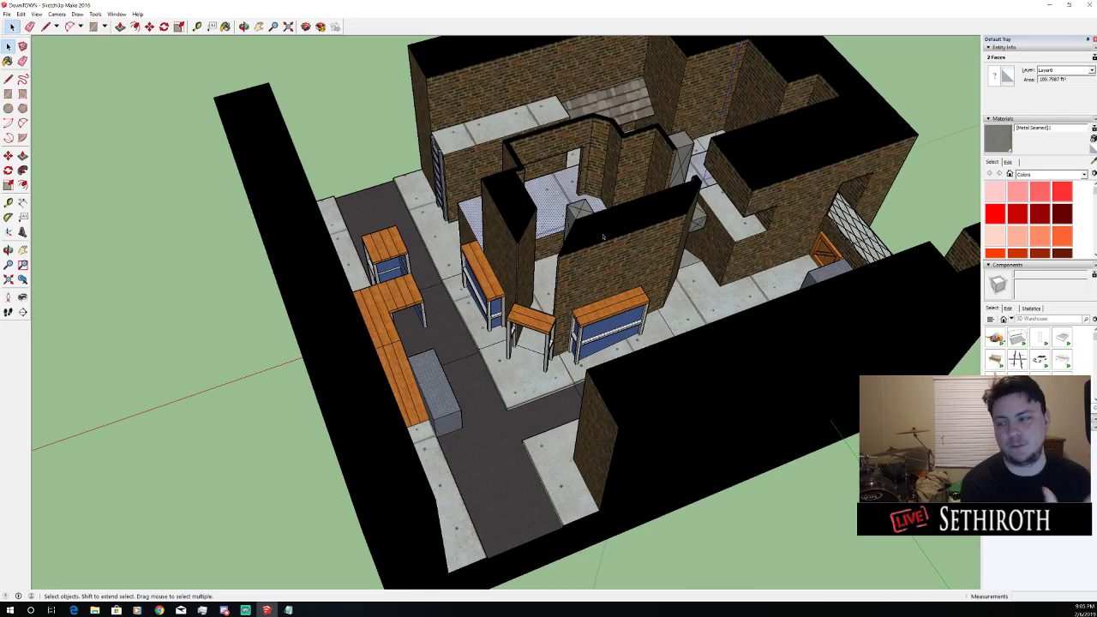
{"action": "left_click_drag", "start_coordinate": [593, 236], "coordinate": [591, 171]}
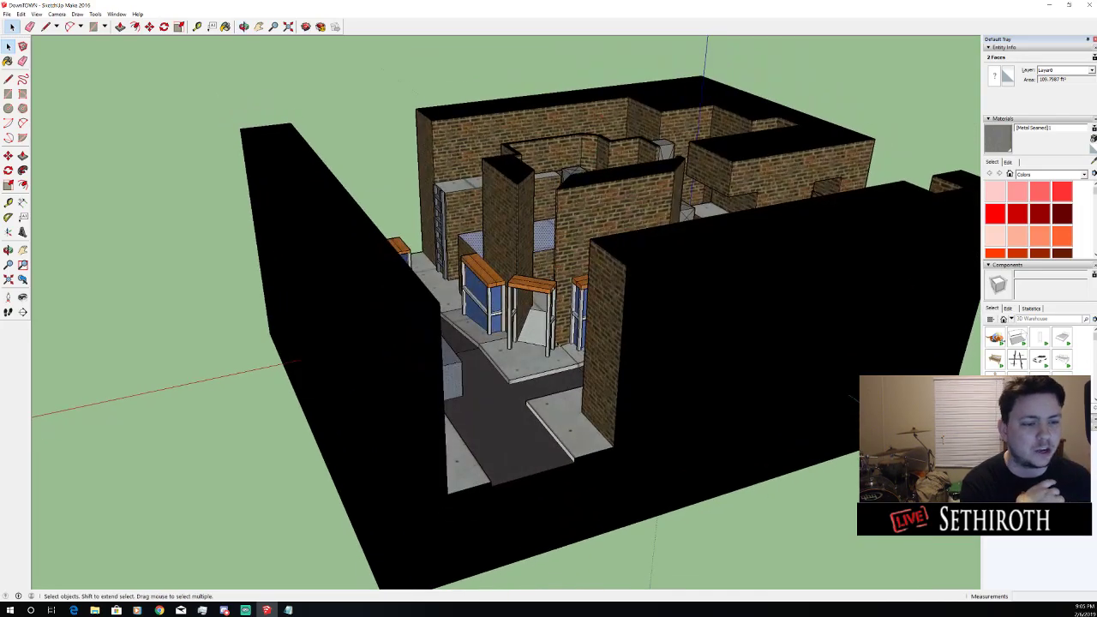
{"action": "left_click_drag", "start_coordinate": [591, 343], "coordinate": [606, 275]}
{"action": "scroll", "coordinate": [606, 275], "scroll_direction": "up", "scroll_amount": 6}
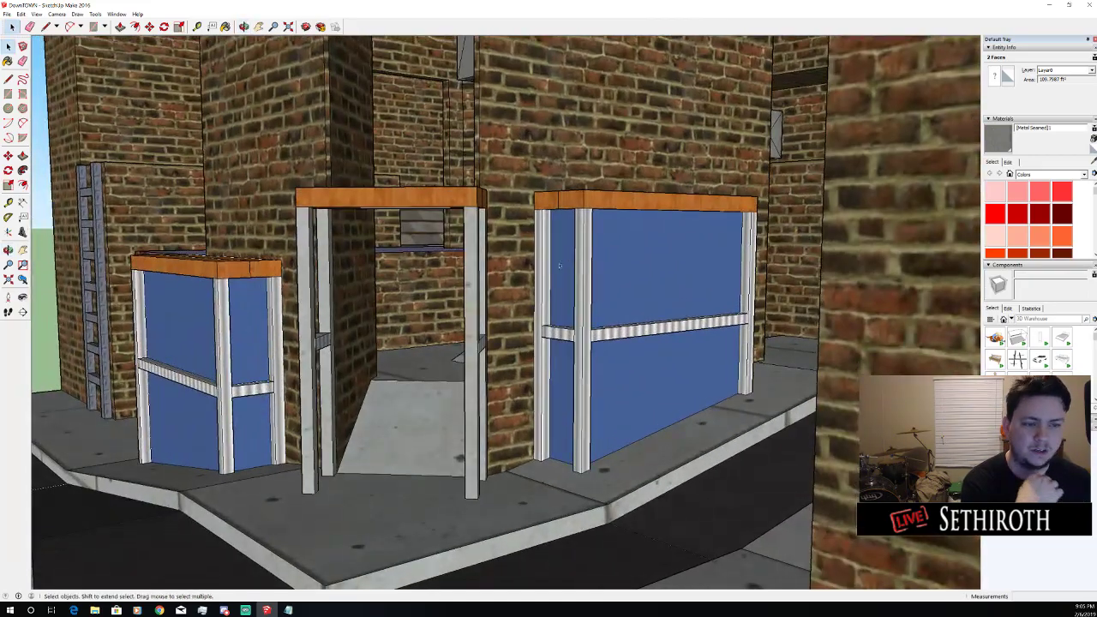
{"action": "left_click_drag", "start_coordinate": [442, 214], "coordinate": [412, 266]}
{"action": "scroll", "coordinate": [378, 261], "scroll_direction": "up", "scroll_amount": 3}
{"action": "left_click_drag", "start_coordinate": [477, 425], "coordinate": [395, 339]}
{"action": "scroll", "coordinate": [394, 339], "scroll_direction": "down", "scroll_amount": 6}
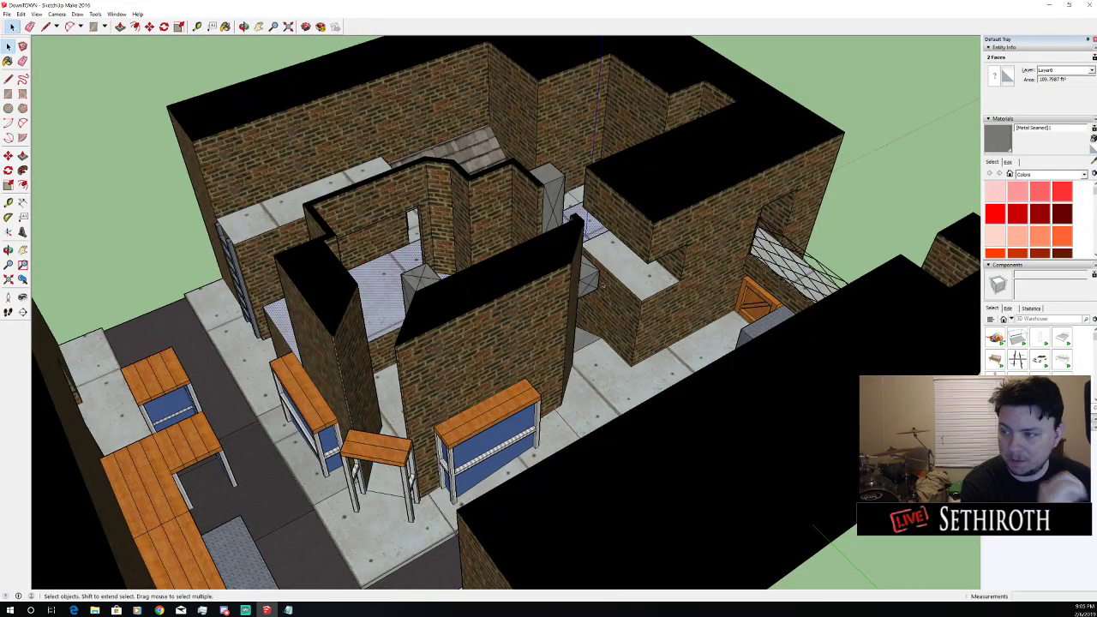
{"action": "scroll", "coordinate": [603, 287], "scroll_direction": "down", "scroll_amount": 3}
{"action": "scroll", "coordinate": [592, 282], "scroll_direction": "up", "scroll_amount": 3}
{"action": "left_click_drag", "start_coordinate": [592, 281], "coordinate": [436, 328]}
{"action": "scroll", "coordinate": [588, 318], "scroll_direction": "down", "scroll_amount": 3}
{"action": "scroll", "coordinate": [446, 352], "scroll_direction": "down", "scroll_amount": 3}
{"action": "scroll", "coordinate": [469, 347], "scroll_direction": "up", "scroll_amount": 5}
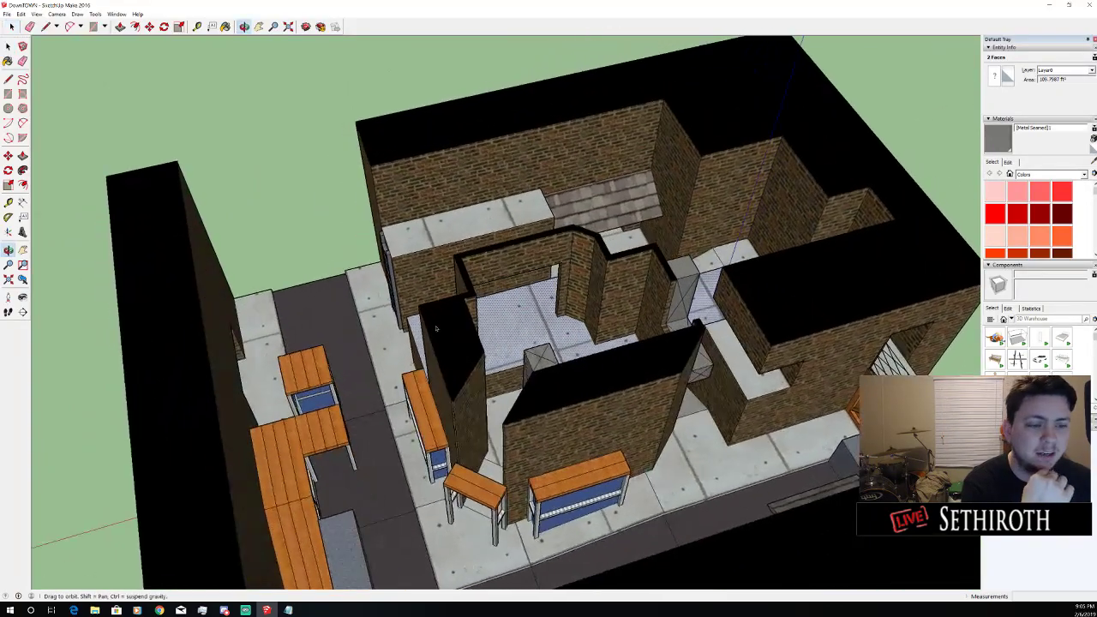
Shrink the SketchUp window, delete all the text in the notes, close Notepad, and set the model window aside
{"action": "scroll", "coordinate": [436, 328], "scroll_direction": "down", "scroll_amount": 2}
{"action": "left_click", "coordinate": [1069, 5]}
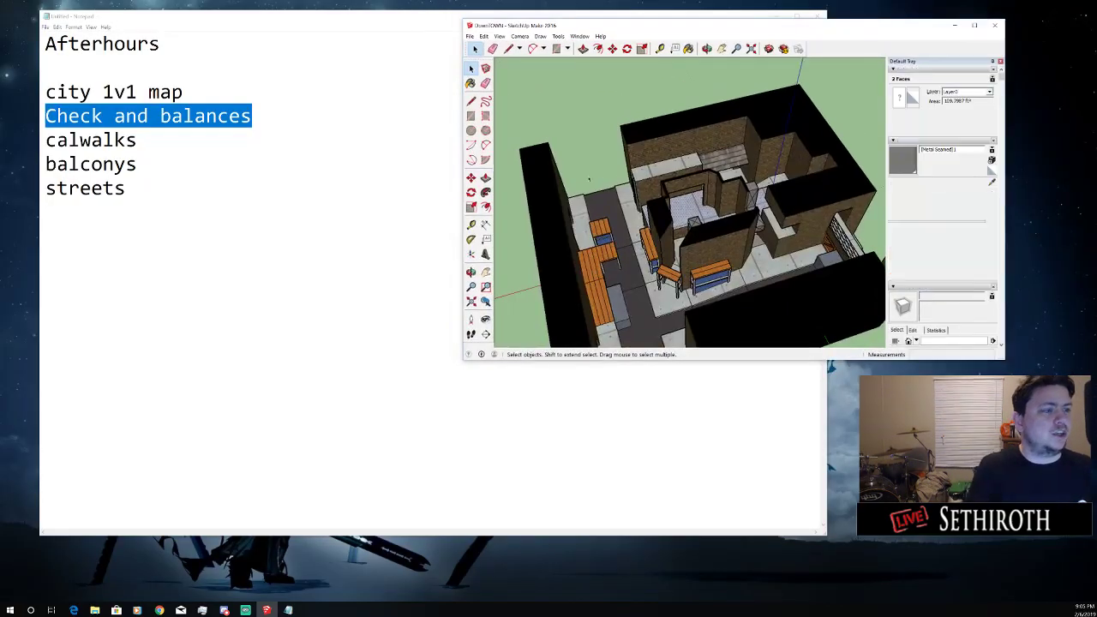
{"action": "mouse_move", "coordinate": [228, 244]}
{"action": "left_mouse_down"}
{"action": "mouse_move", "coordinate": [47, 116]}
{"action": "mouse_move", "coordinate": [45, 43]}
{"action": "left_mouse_up"}
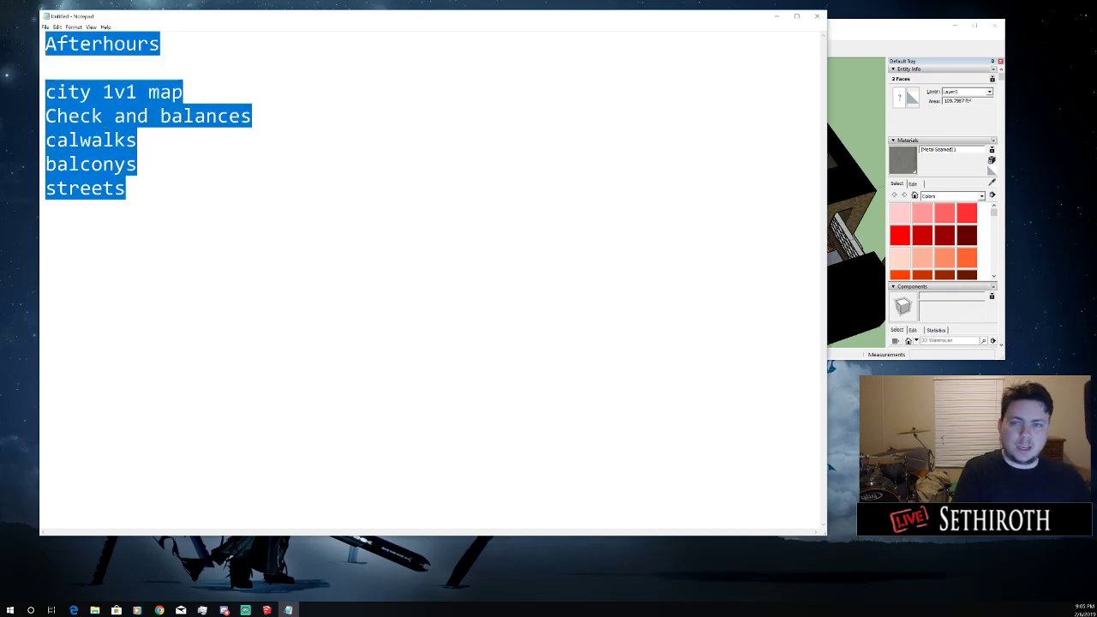
{"action": "key", "text": "BackSpace"}
{"action": "left_click", "coordinate": [817, 16]}
{"action": "mouse_move", "coordinate": [872, 27]}
{"action": "left_mouse_down"}
{"action": "mouse_move", "coordinate": [958, 34]}
{"action": "mouse_move", "coordinate": [950, 19]}
{"action": "left_mouse_up"}
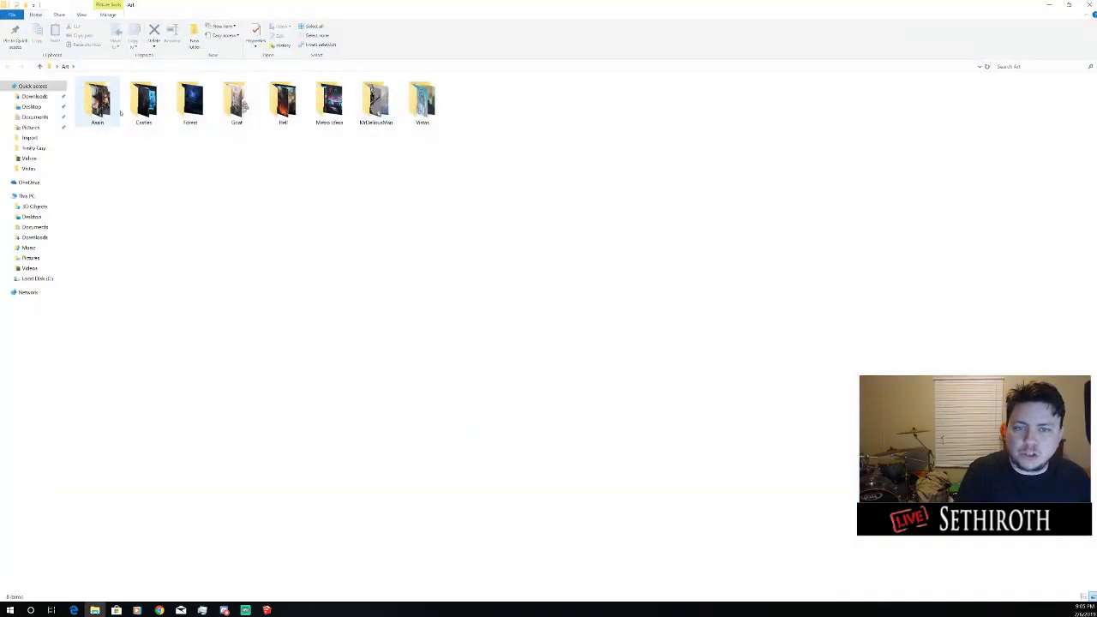
Look through the Vistas, Castles and Asain folders inside Art for a reference image
{"action": "double_click", "coordinate": [428, 108]}
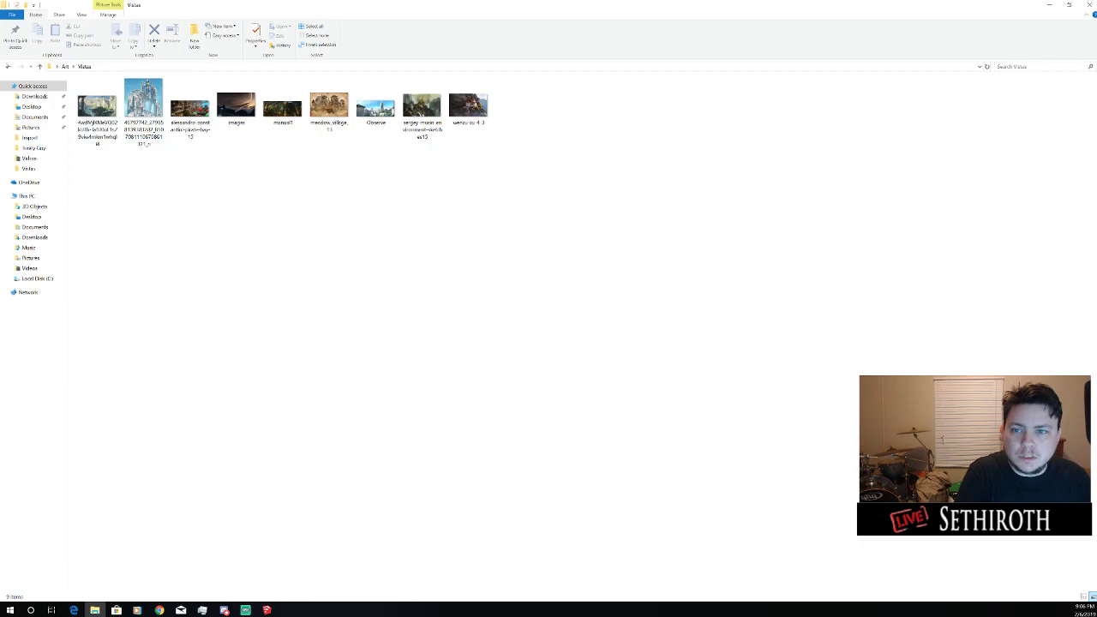
{"action": "left_click", "coordinate": [8, 67]}
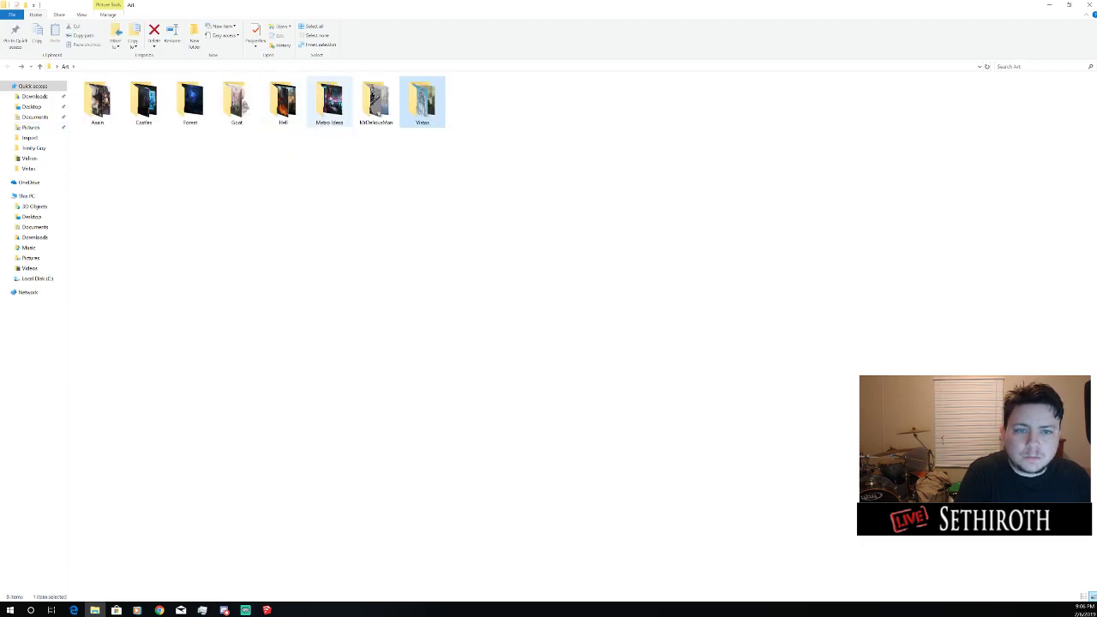
{"action": "left_click", "coordinate": [215, 162]}
{"action": "double_click", "coordinate": [144, 102]}
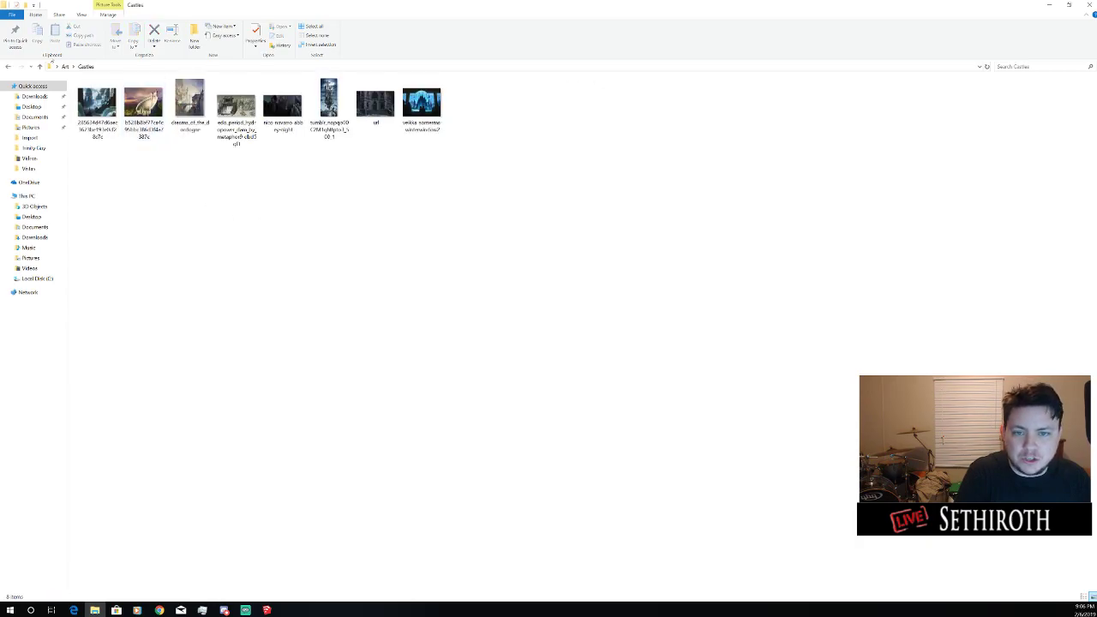
{"action": "left_click", "coordinate": [8, 67]}
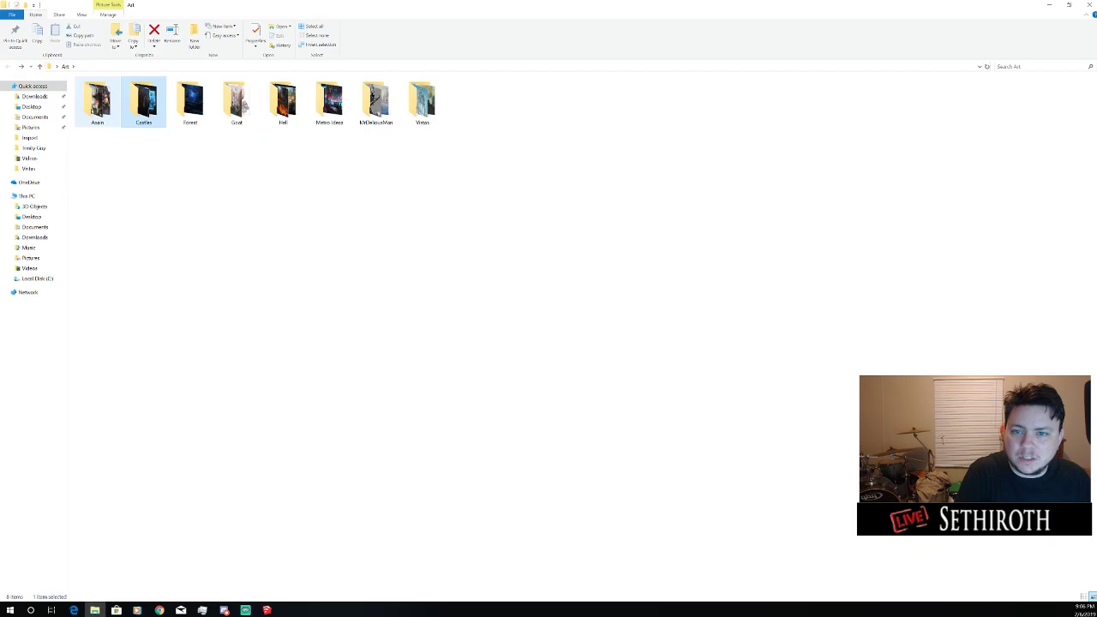
{"action": "key", "text": "Left"}
{"action": "key", "text": "Return"}
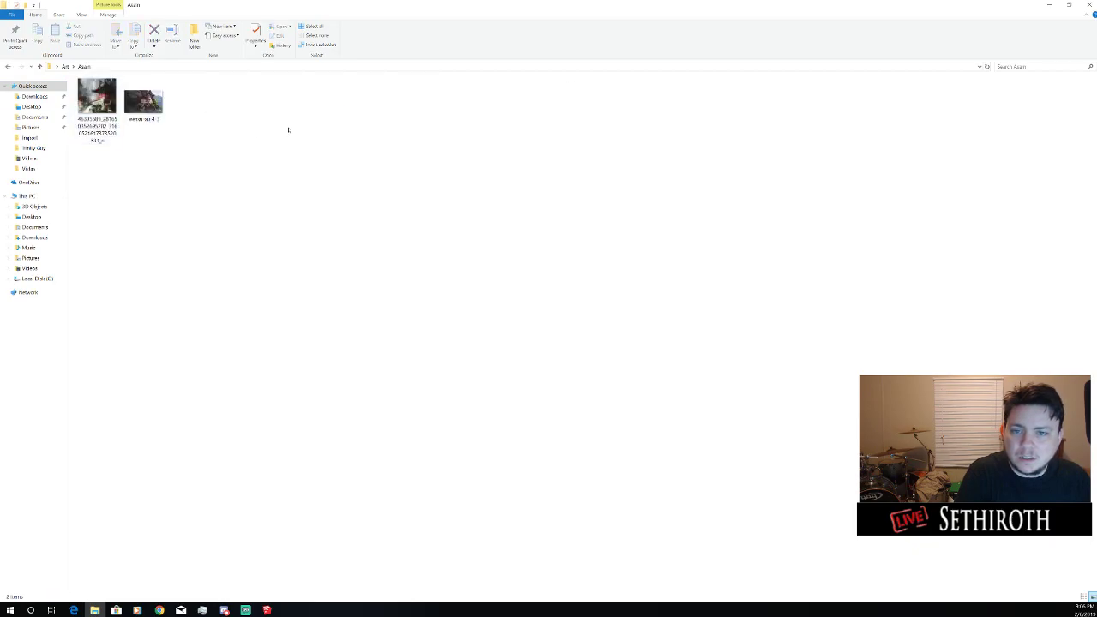
{"action": "left_click", "coordinate": [8, 66]}
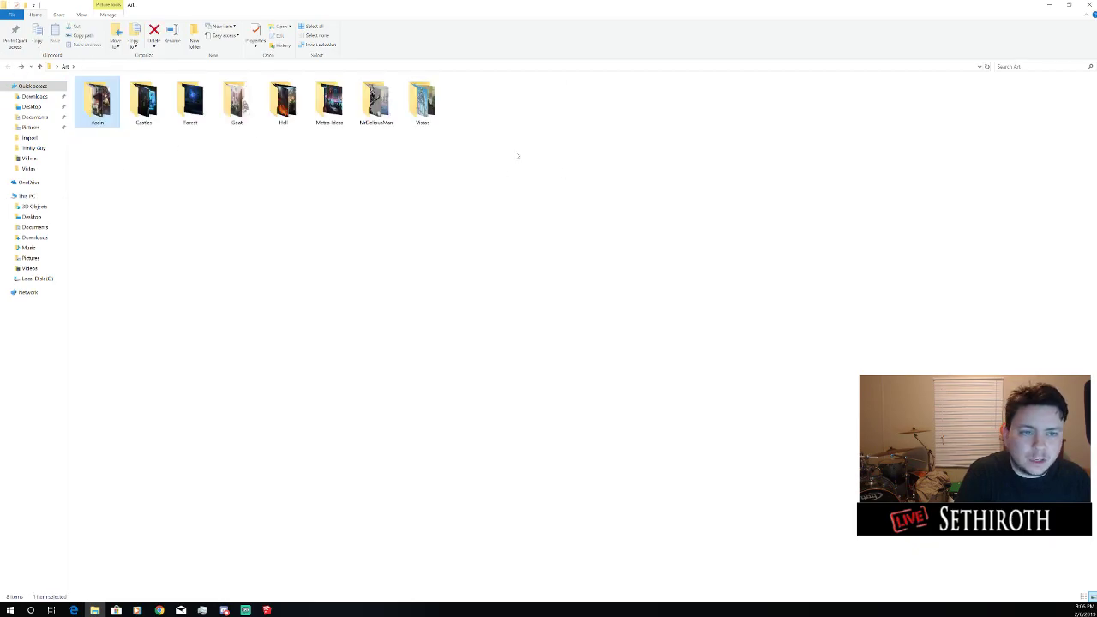
View the painting of the golden temple among waterfalls from the Vistas folder, placing it below the thumbnails
{"action": "double_click", "coordinate": [423, 103]}
{"action": "left_click", "coordinate": [470, 110]}
{"action": "left_click", "coordinate": [422, 119]}
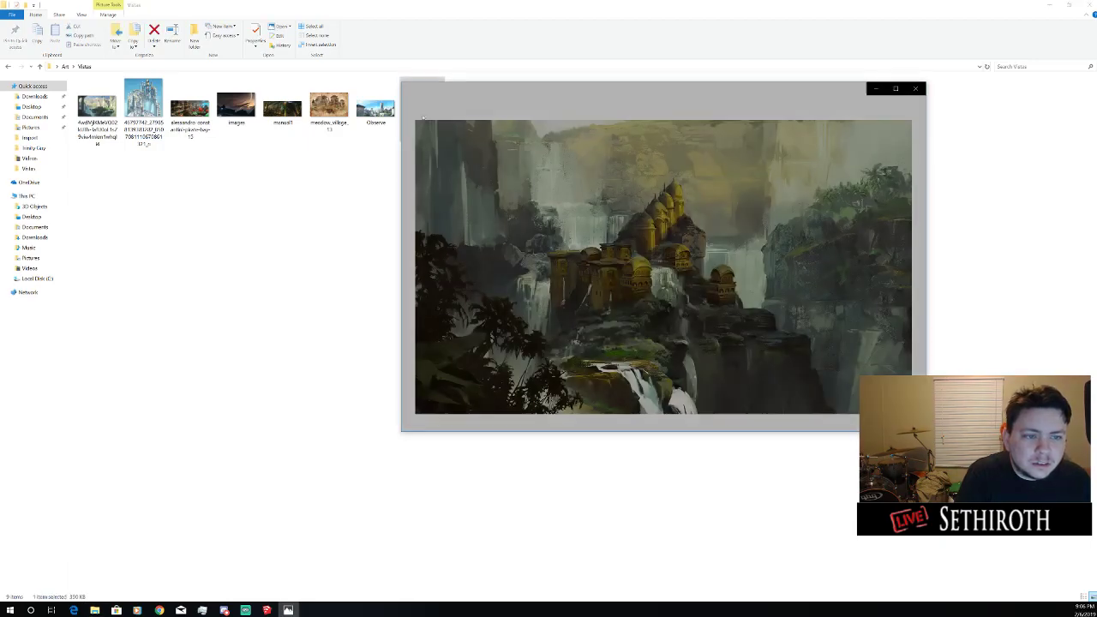
{"action": "left_click_drag", "start_coordinate": [787, 91], "coordinate": [495, 168]}
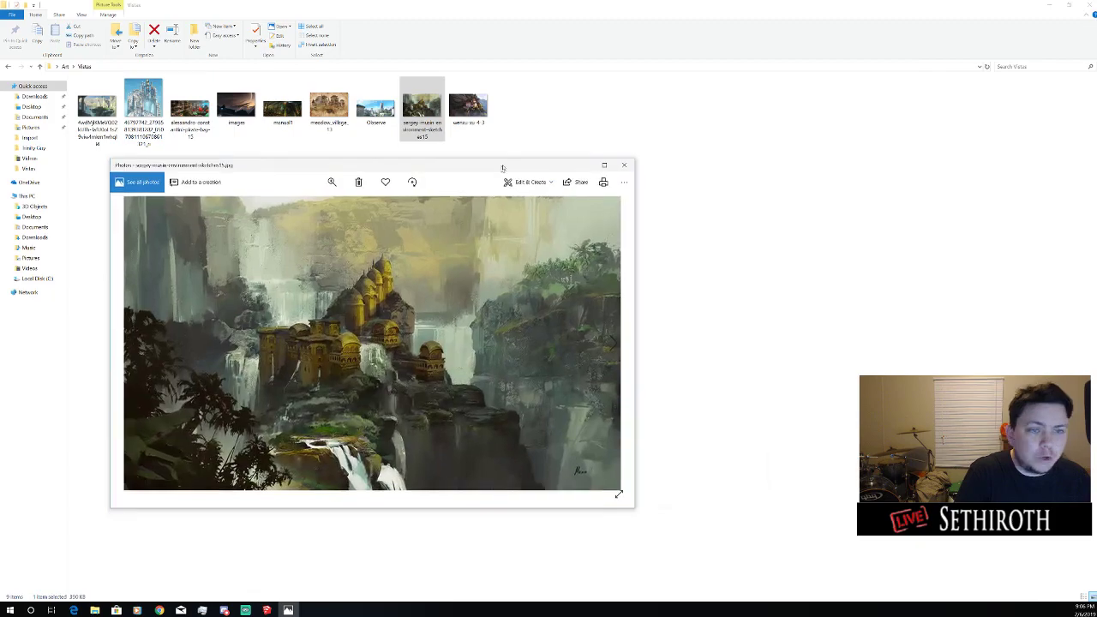
Shrink the file browser, set it beside the waterfall painting, and open the goblin stronghold image from the Art folder's Hell subfolder
{"action": "left_click", "coordinate": [1069, 5]}
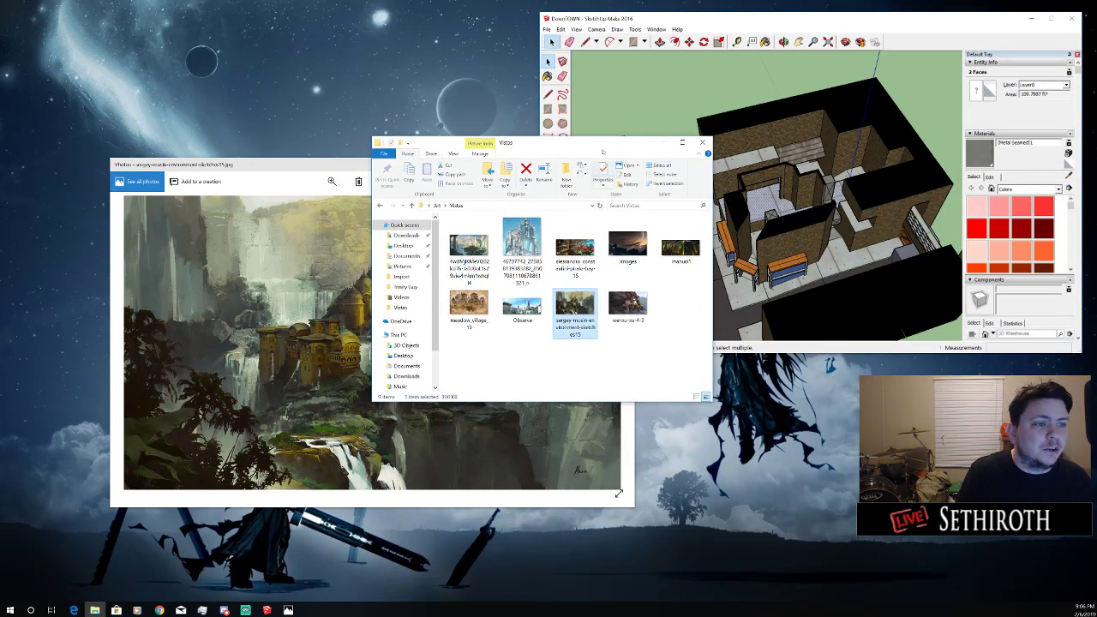
{"action": "left_click_drag", "start_coordinate": [602, 151], "coordinate": [730, 236]}
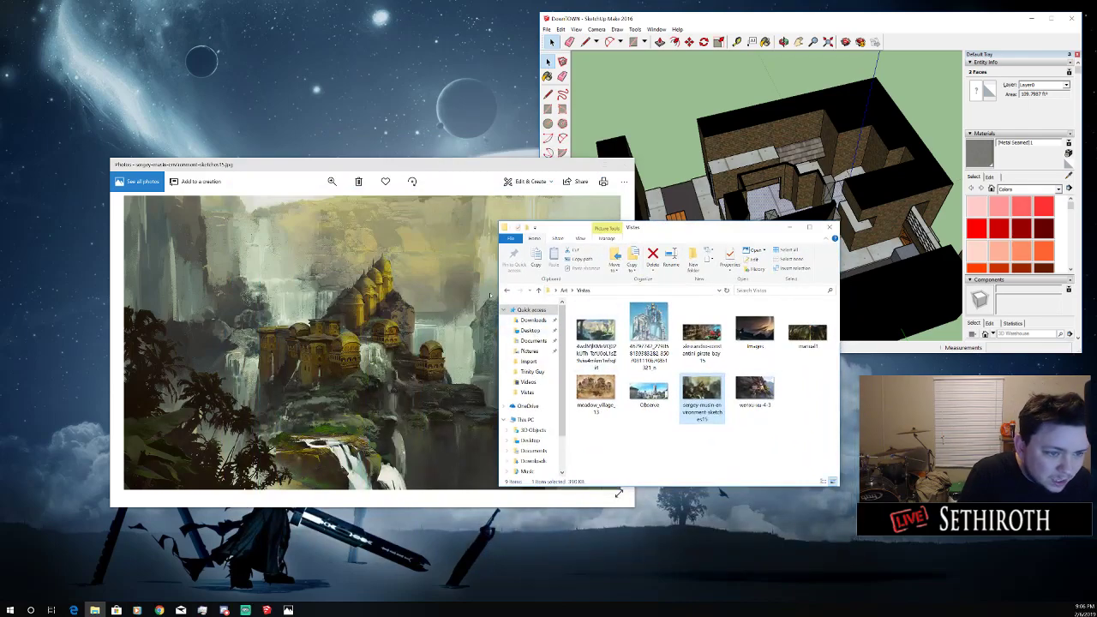
{"action": "key", "text": "alt+Up"}
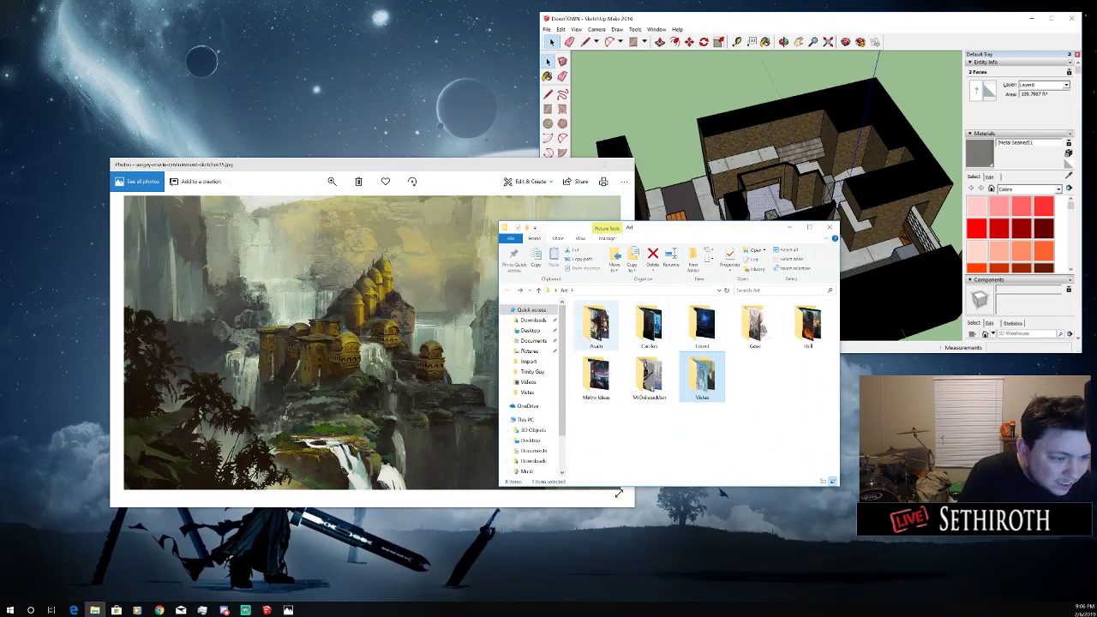
{"action": "key", "text": "h"}
{"action": "key", "text": "Return"}
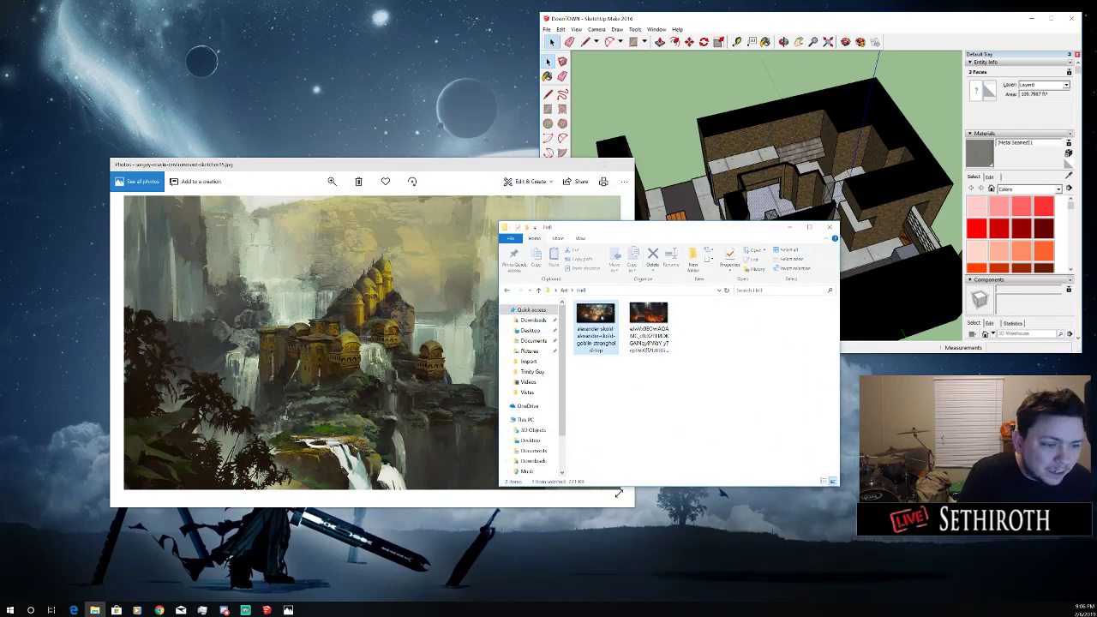
{"action": "key", "text": "Return"}
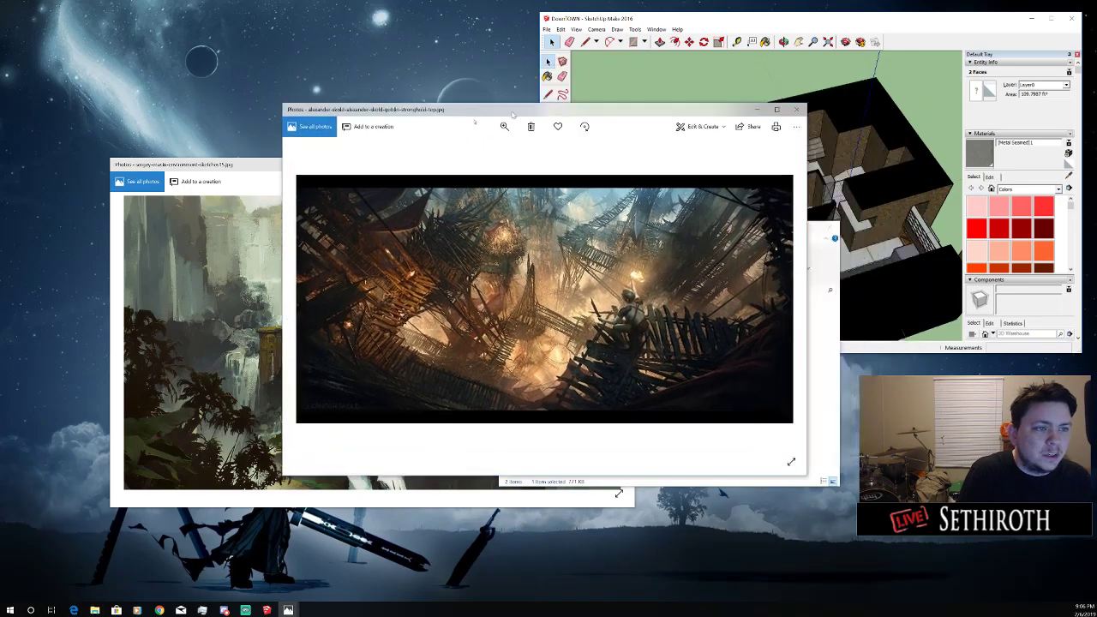
Close the waterfall painting and the file browser, and move the goblin stronghold image off this screen
{"action": "left_click_drag", "start_coordinate": [513, 114], "coordinate": [276, 31]}
{"action": "left_click", "coordinate": [626, 164]}
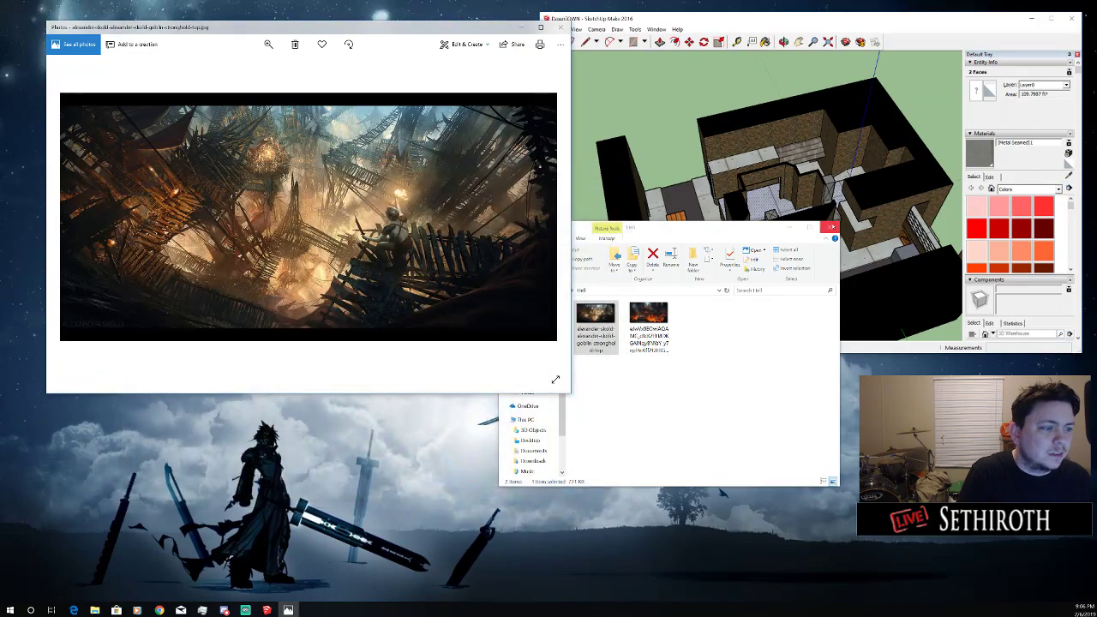
{"action": "left_click", "coordinate": [831, 228]}
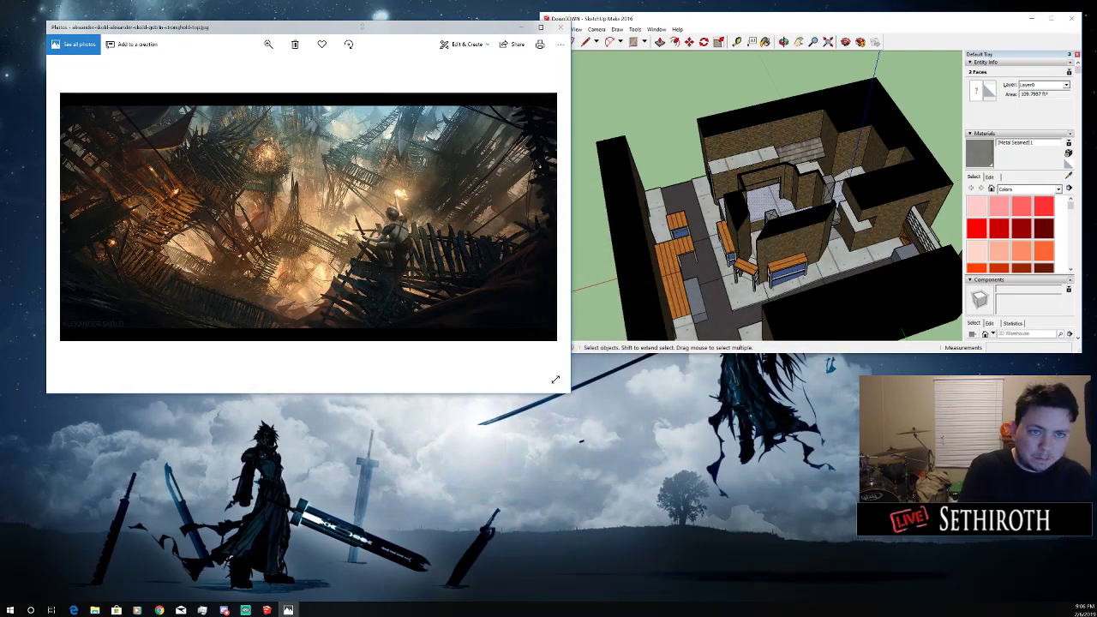
{"action": "mouse_move", "coordinate": [406, 34]}
{"action": "left_mouse_down"}
{"action": "mouse_move", "coordinate": [394, 24]}
{"action": "mouse_move", "coordinate": [345, 28]}
{"action": "left_mouse_up"}
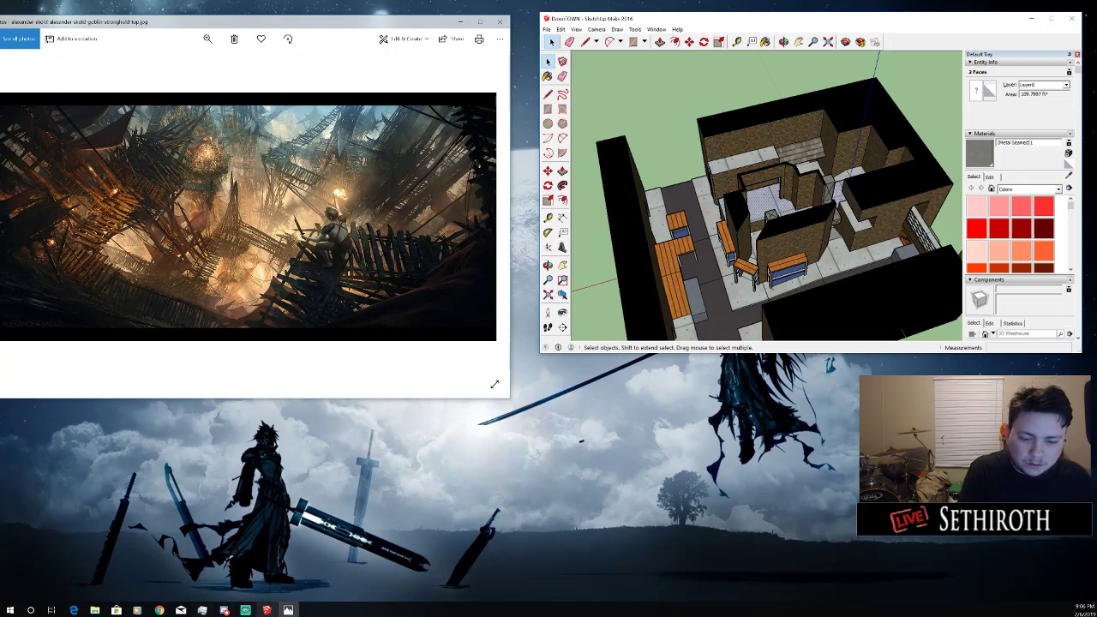
{"action": "mouse_move", "coordinate": [245, 610]}
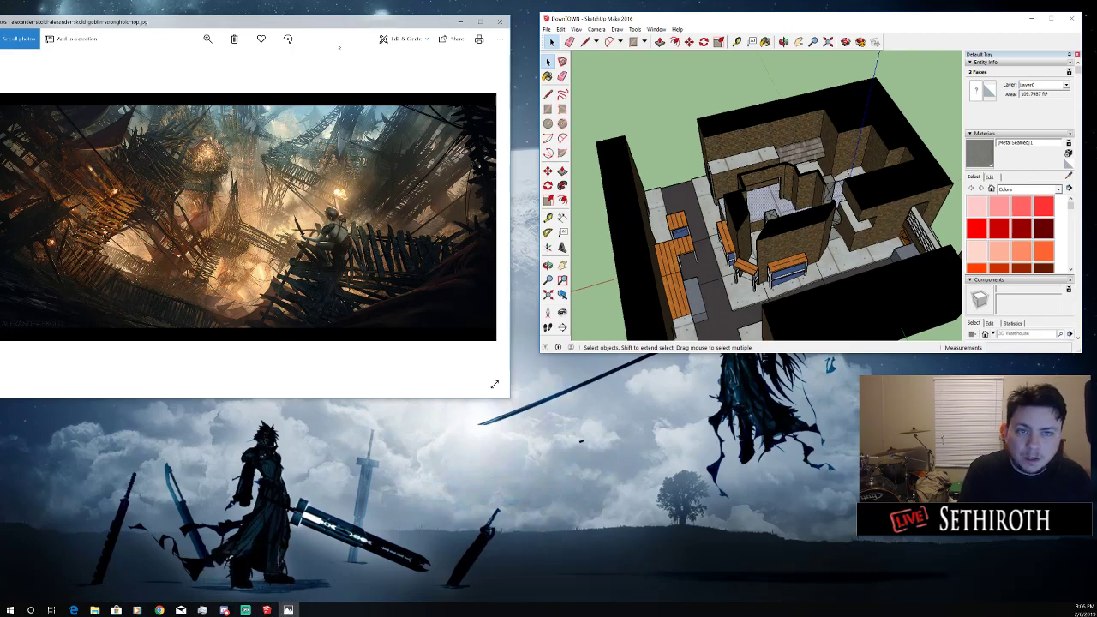
{"action": "left_click_drag", "start_coordinate": [356, 29], "coordinate": [383, 186]}
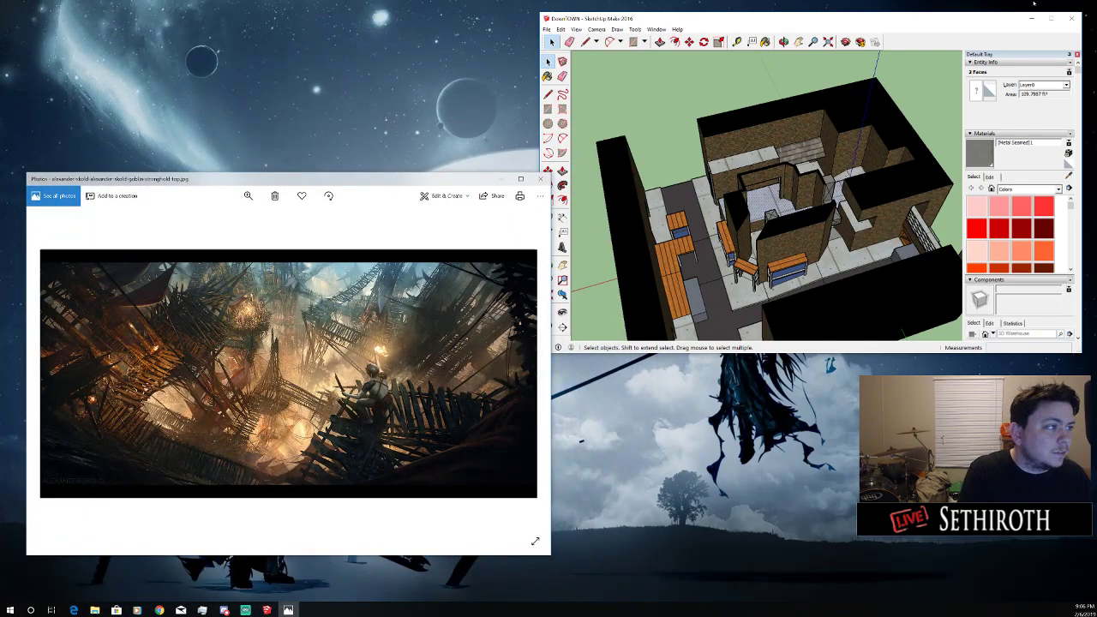
{"action": "left_click_drag", "start_coordinate": [452, 182], "coordinate": [0, 284]}
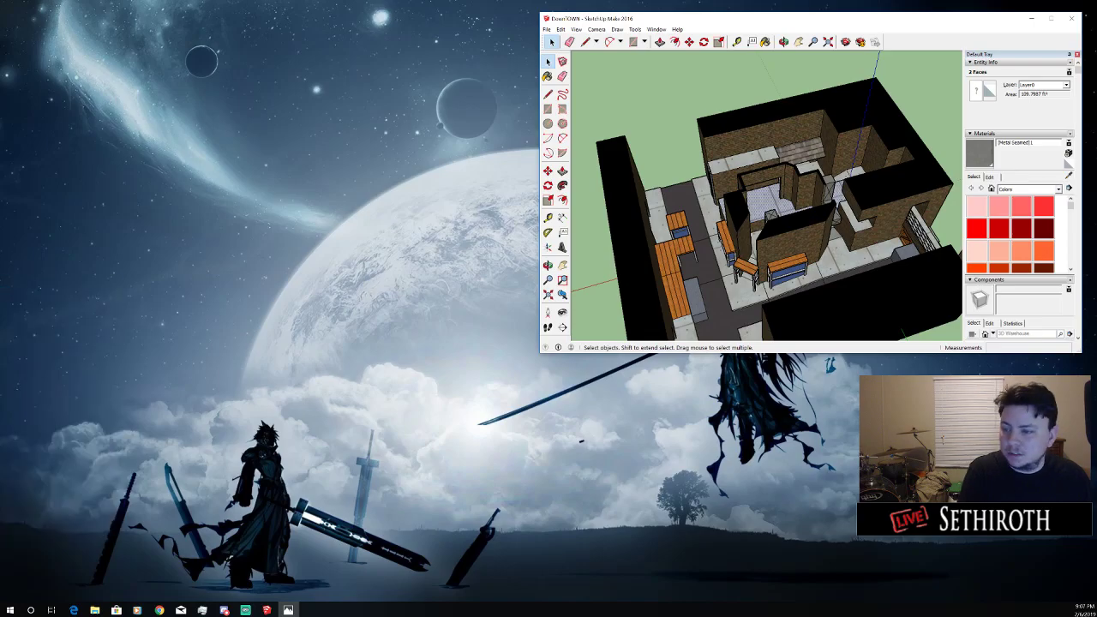
Maximize SketchUp, start a new model, and delete the default human figure
{"action": "left_click", "coordinate": [1051, 18]}
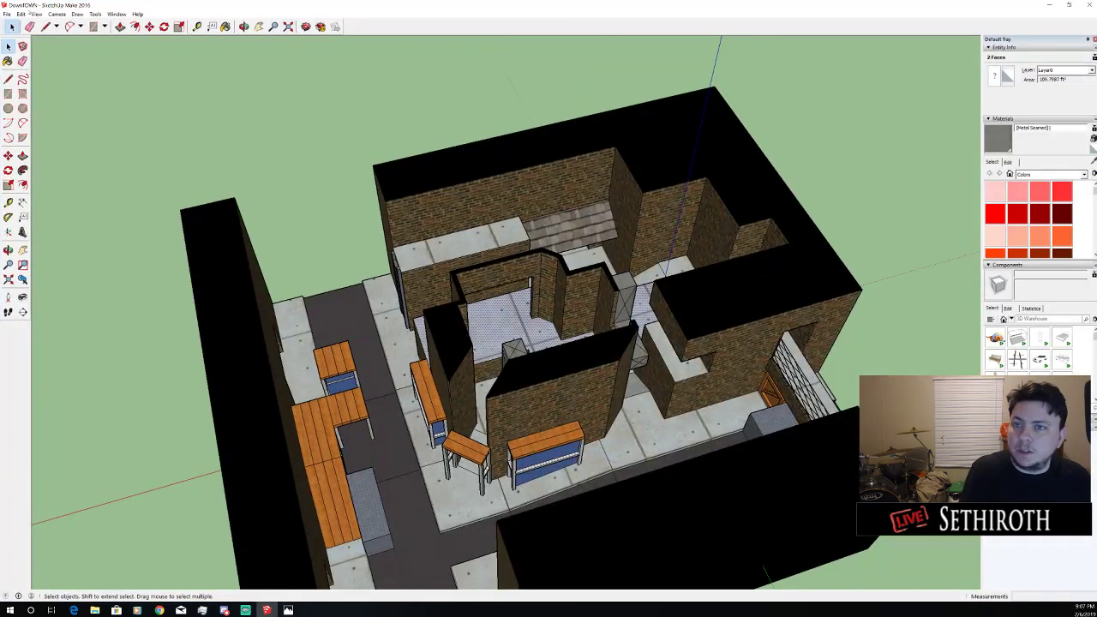
{"action": "left_click", "coordinate": [7, 15]}
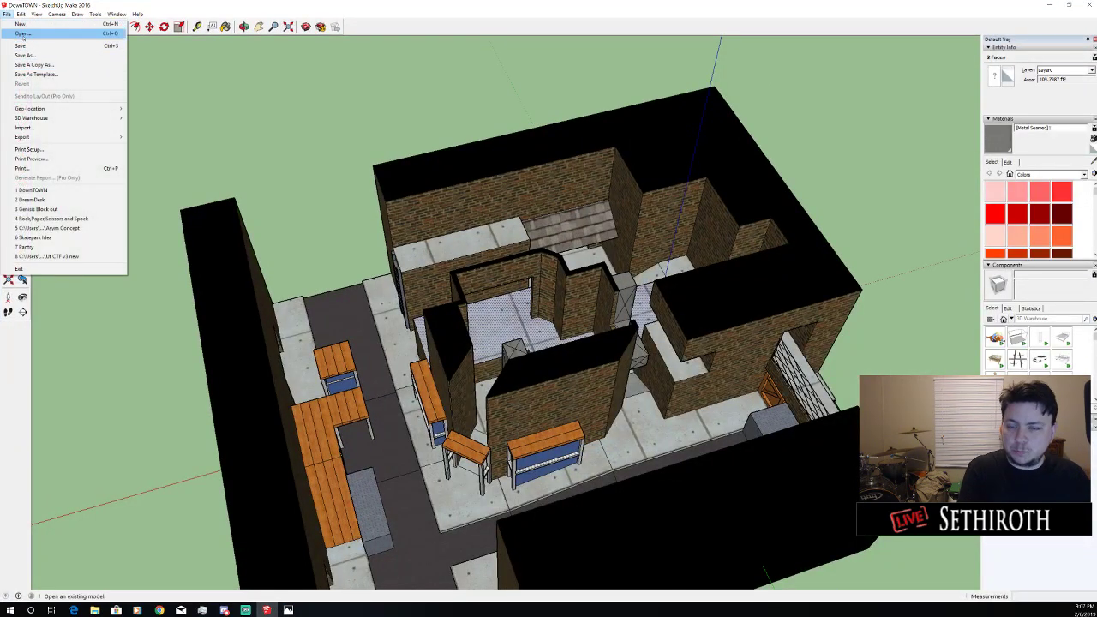
{"action": "left_click", "coordinate": [21, 24]}
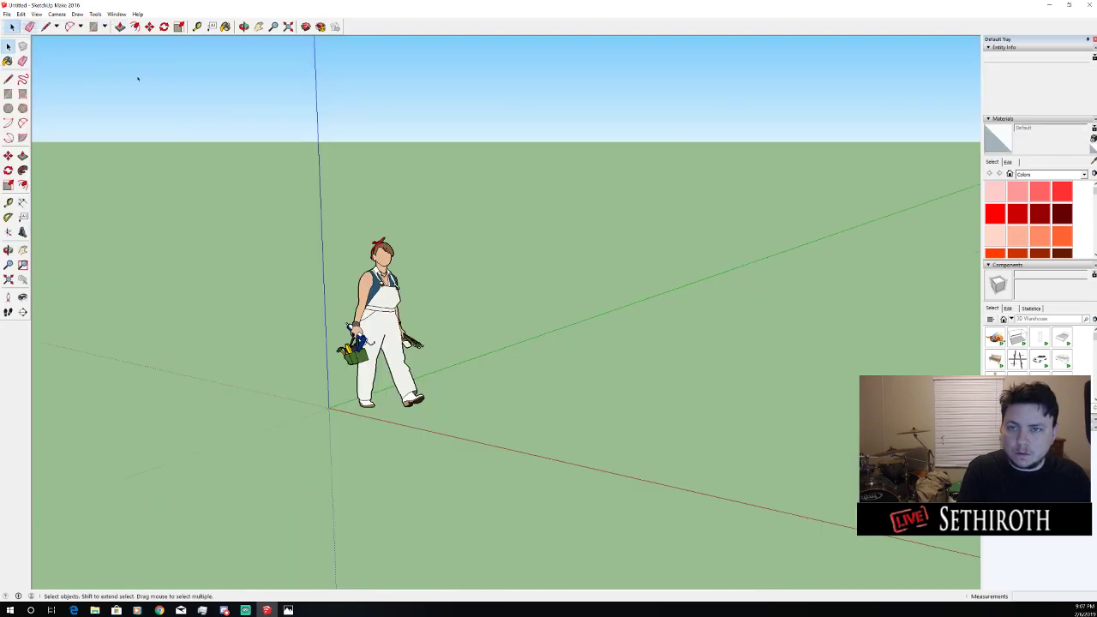
{"action": "left_click", "coordinate": [377, 306]}
{"action": "key", "text": "Delete"}
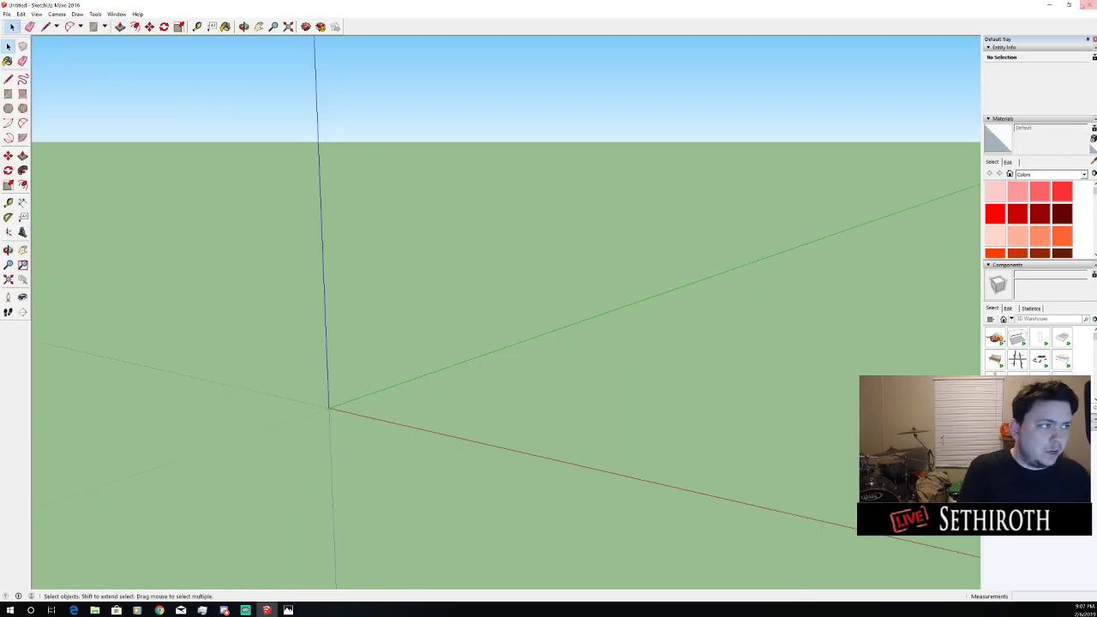
Switch to Paint, minimize SketchUp, and arrange the blank canvas beside the goblin stronghold image
{"action": "left_click", "coordinate": [1069, 5]}
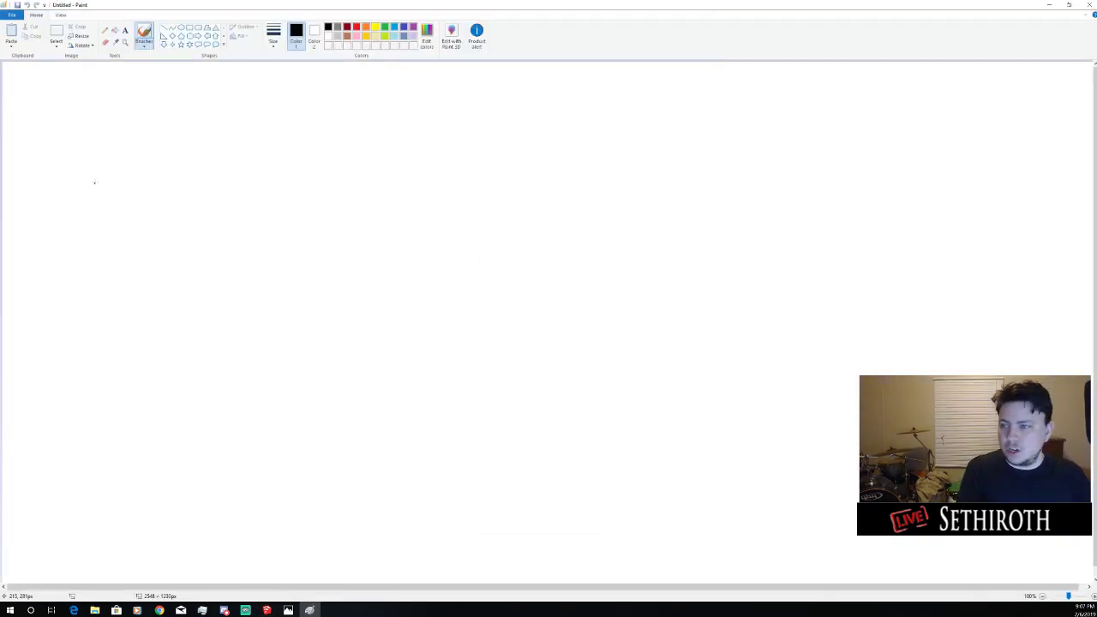
{"action": "mouse_move", "coordinate": [1, 215]}
{"action": "left_mouse_down"}
{"action": "mouse_move", "coordinate": [790, 163]}
{"action": "mouse_move", "coordinate": [932, 118]}
{"action": "mouse_move", "coordinate": [894, 120]}
{"action": "left_mouse_up"}
{"action": "left_click", "coordinate": [1069, 5]}
{"action": "left_click_drag", "start_coordinate": [841, 48], "coordinate": [701, 21]}
{"action": "left_click", "coordinate": [1034, 19]}
{"action": "left_click_drag", "start_coordinate": [951, 121], "coordinate": [987, 109]}
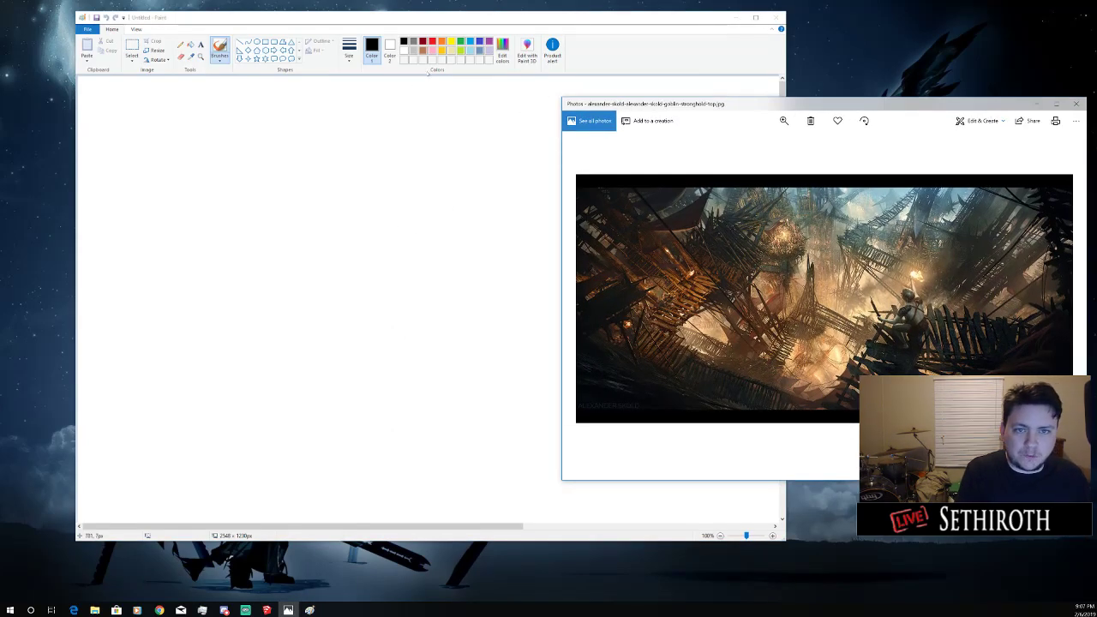
{"action": "left_click", "coordinate": [405, 41]}
{"action": "left_click_drag", "start_coordinate": [587, 17], "coordinate": [521, 25]}
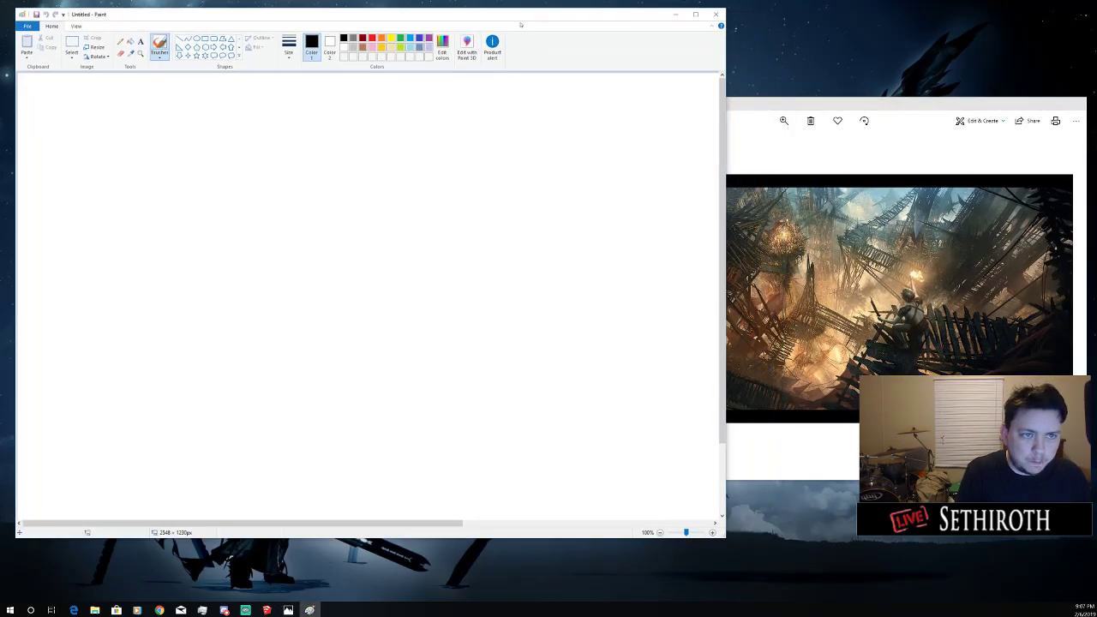
Sketch in purple two offset L-shaped outlines near the canvas centre and a long horizontal bar ending in a square above them
{"action": "left_click", "coordinate": [429, 38]}
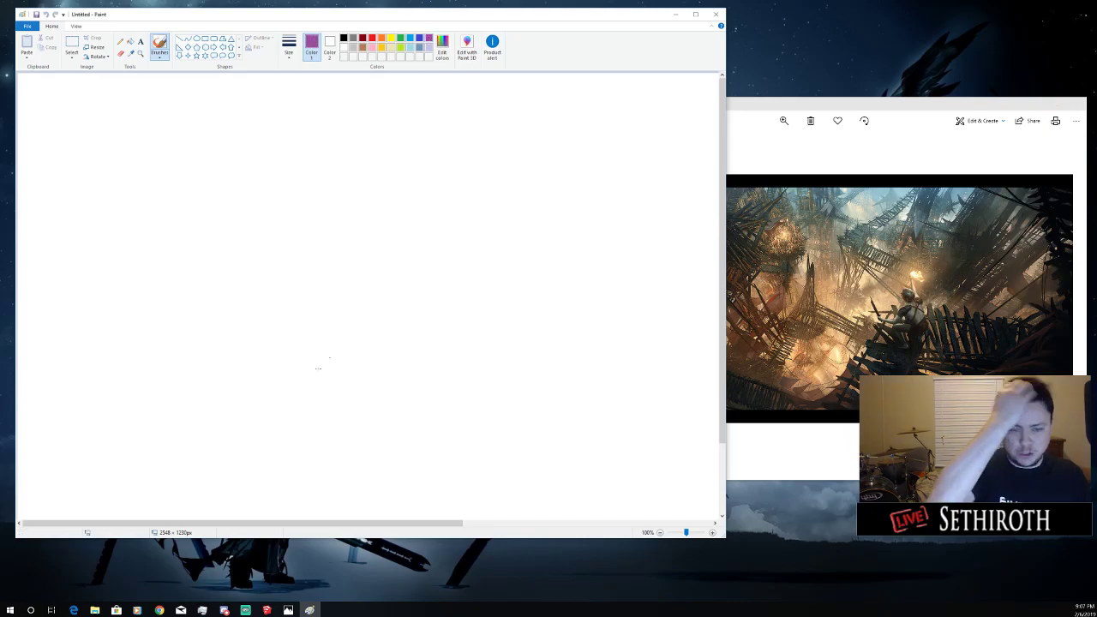
{"action": "left_click", "coordinate": [885, 204]}
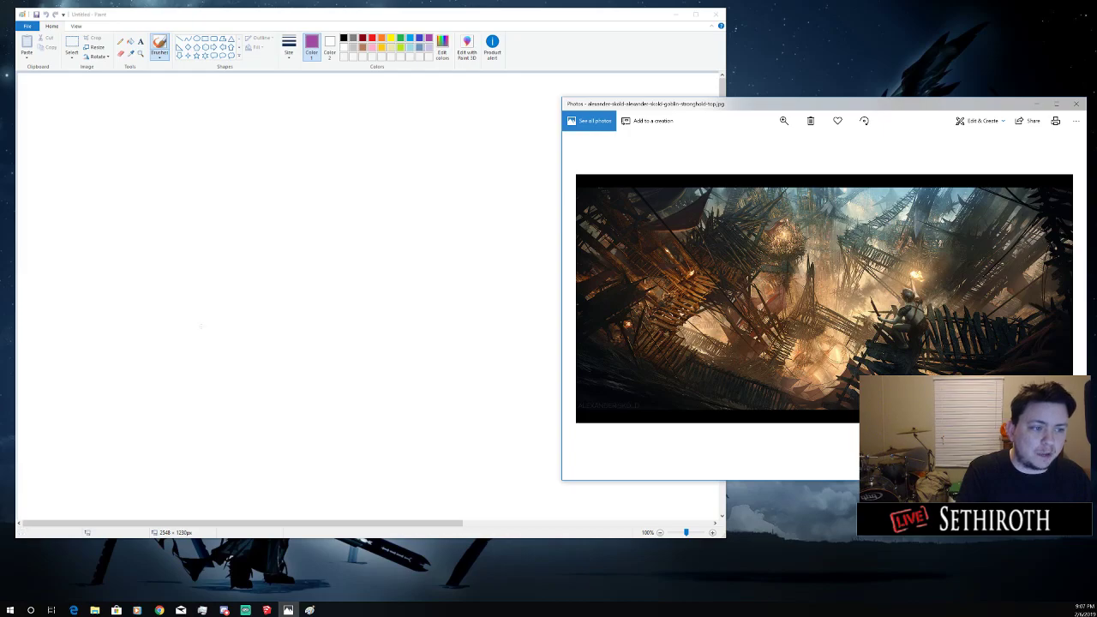
{"action": "left_click", "coordinate": [257, 419]}
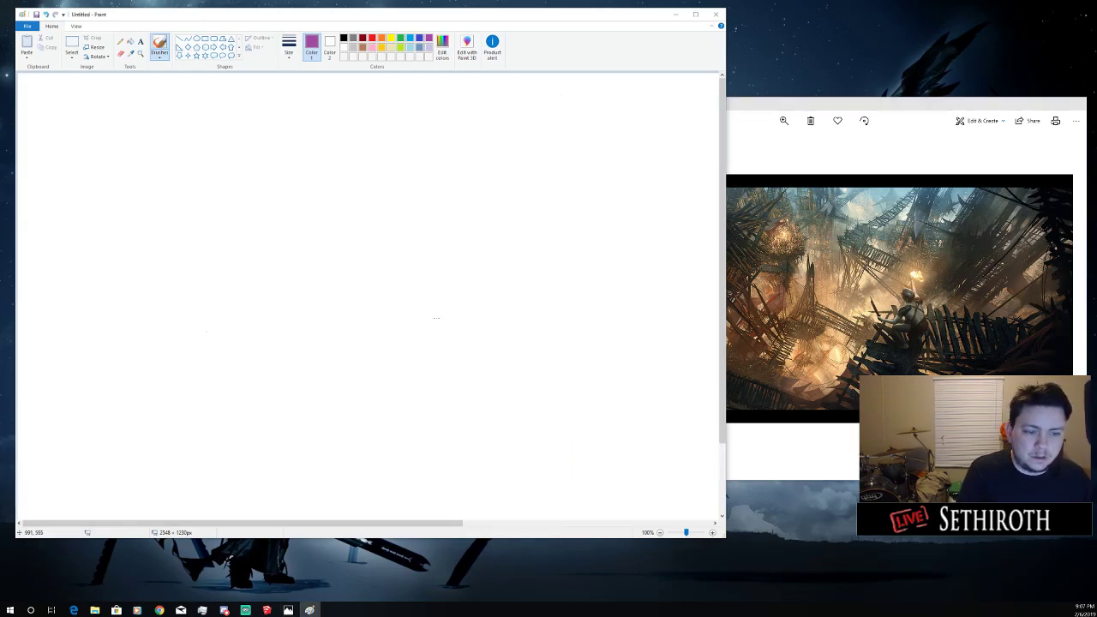
{"action": "mouse_move", "coordinate": [359, 267]}
{"action": "left_mouse_down"}
{"action": "mouse_move", "coordinate": [441, 267]}
{"action": "mouse_move", "coordinate": [436, 229]}
{"action": "mouse_move", "coordinate": [345, 238]}
{"action": "mouse_move", "coordinate": [361, 348]}
{"action": "left_mouse_up"}
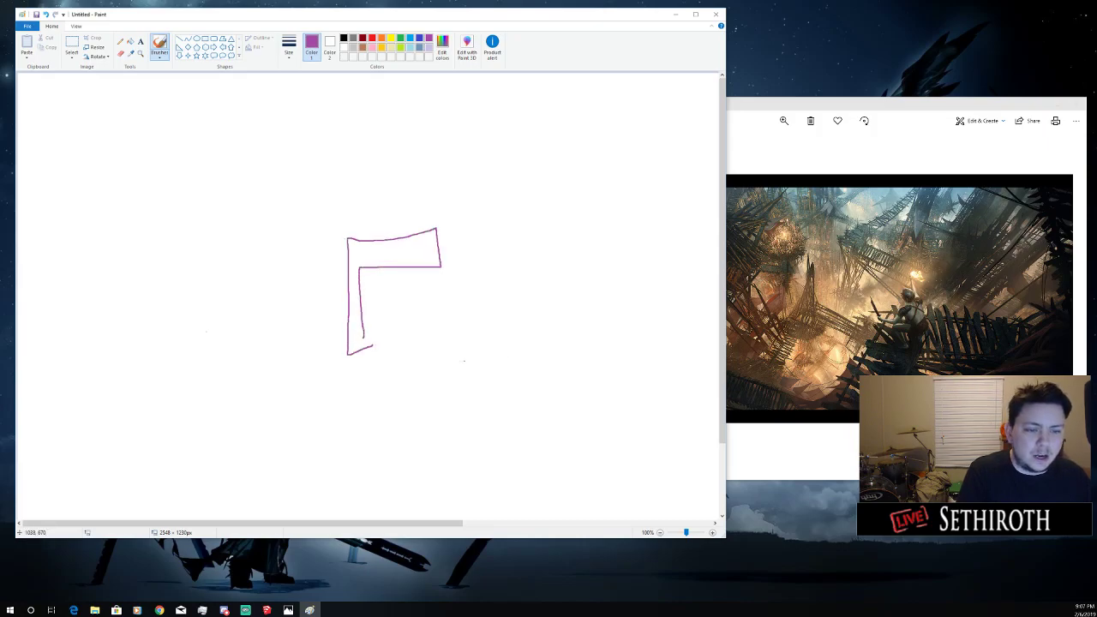
{"action": "left_click_drag", "start_coordinate": [414, 323], "coordinate": [503, 307]}
{"action": "left_click_drag", "start_coordinate": [447, 332], "coordinate": [427, 378]}
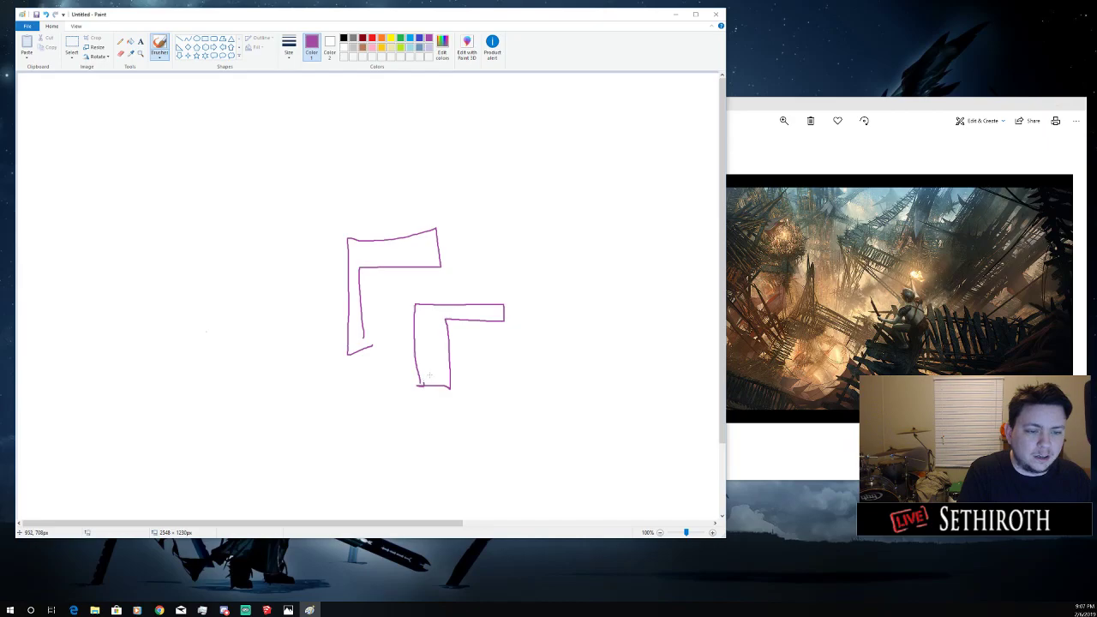
{"action": "mouse_move", "coordinate": [461, 178]}
{"action": "left_mouse_down"}
{"action": "mouse_move", "coordinate": [461, 234]}
{"action": "mouse_move", "coordinate": [509, 180]}
{"action": "mouse_move", "coordinate": [347, 206]}
{"action": "mouse_move", "coordinate": [331, 187]}
{"action": "mouse_move", "coordinate": [478, 182]}
{"action": "left_mouse_up"}
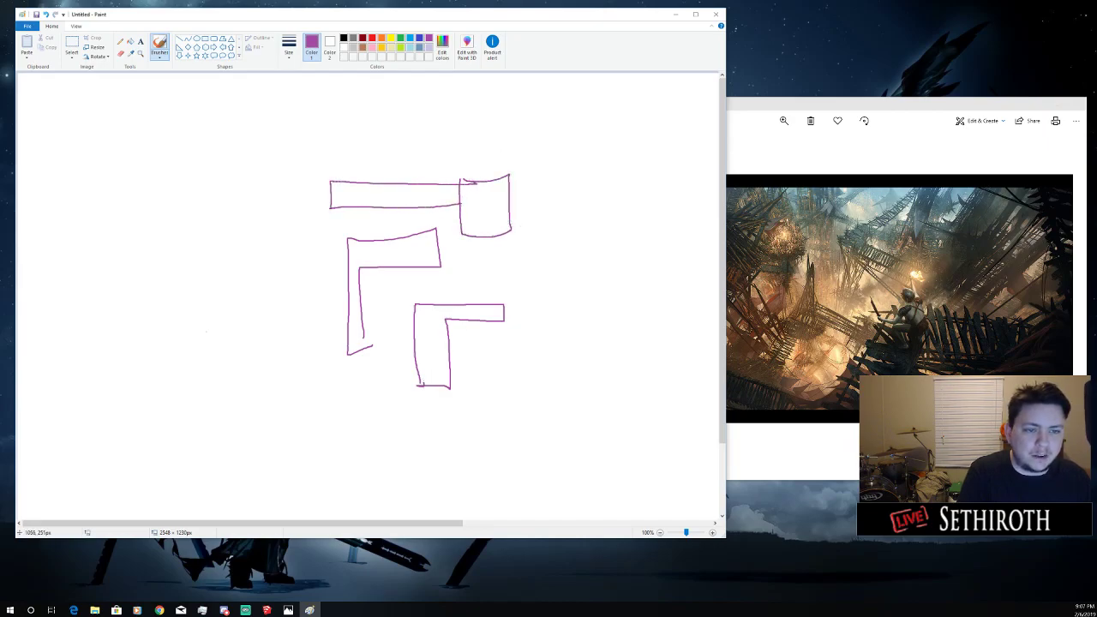
Sketch a small block beside the horizontal bar, a third L-shaped outline below it, and a large curve around the layout
{"action": "mouse_move", "coordinate": [254, 223]}
{"action": "left_mouse_down"}
{"action": "mouse_move", "coordinate": [286, 243]}
{"action": "mouse_move", "coordinate": [294, 190]}
{"action": "left_mouse_up"}
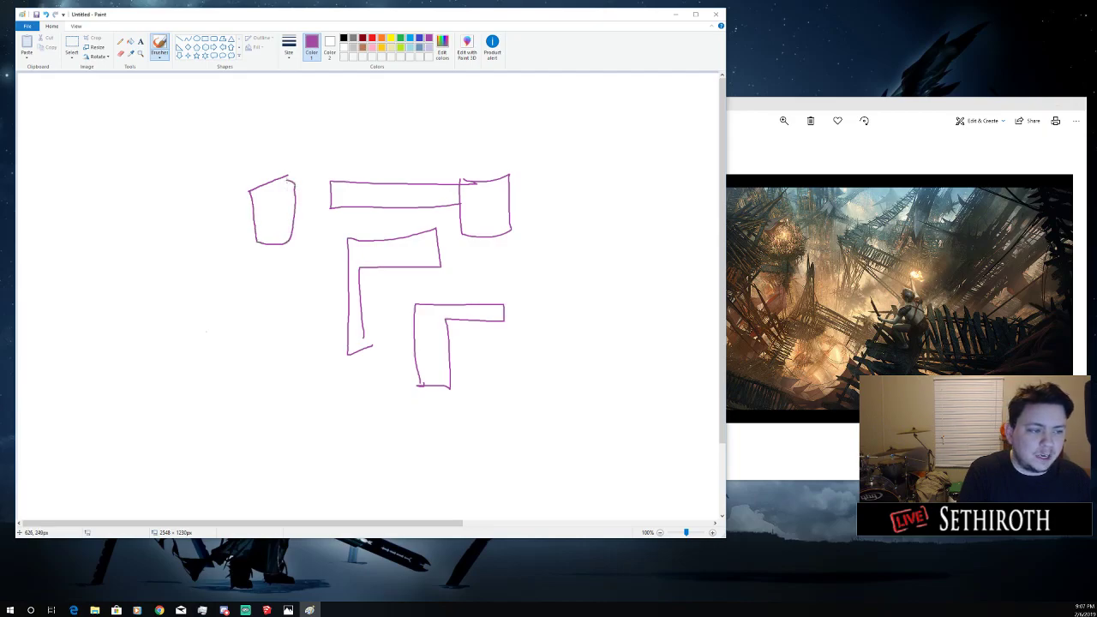
{"action": "mouse_move", "coordinate": [284, 284]}
{"action": "left_mouse_down"}
{"action": "mouse_move", "coordinate": [289, 374]}
{"action": "mouse_move", "coordinate": [315, 397]}
{"action": "mouse_move", "coordinate": [406, 394]}
{"action": "mouse_move", "coordinate": [399, 369]}
{"action": "mouse_move", "coordinate": [298, 368]}
{"action": "mouse_move", "coordinate": [306, 287]}
{"action": "left_mouse_up"}
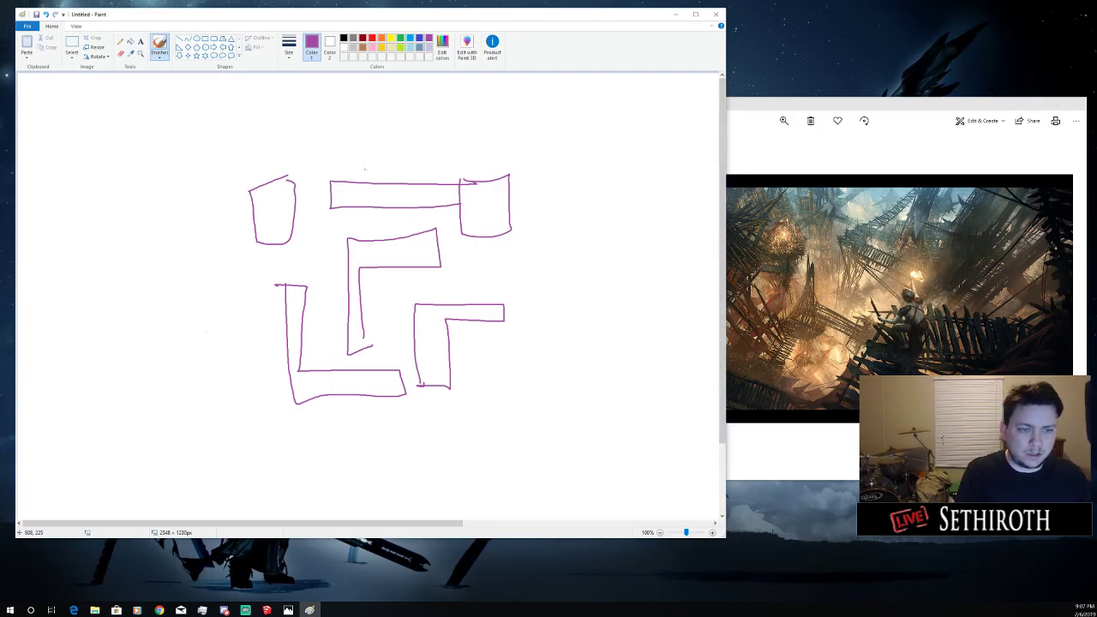
{"action": "mouse_move", "coordinate": [509, 134]}
{"action": "left_mouse_down"}
{"action": "mouse_move", "coordinate": [553, 243]}
{"action": "mouse_move", "coordinate": [417, 220]}
{"action": "left_mouse_up"}
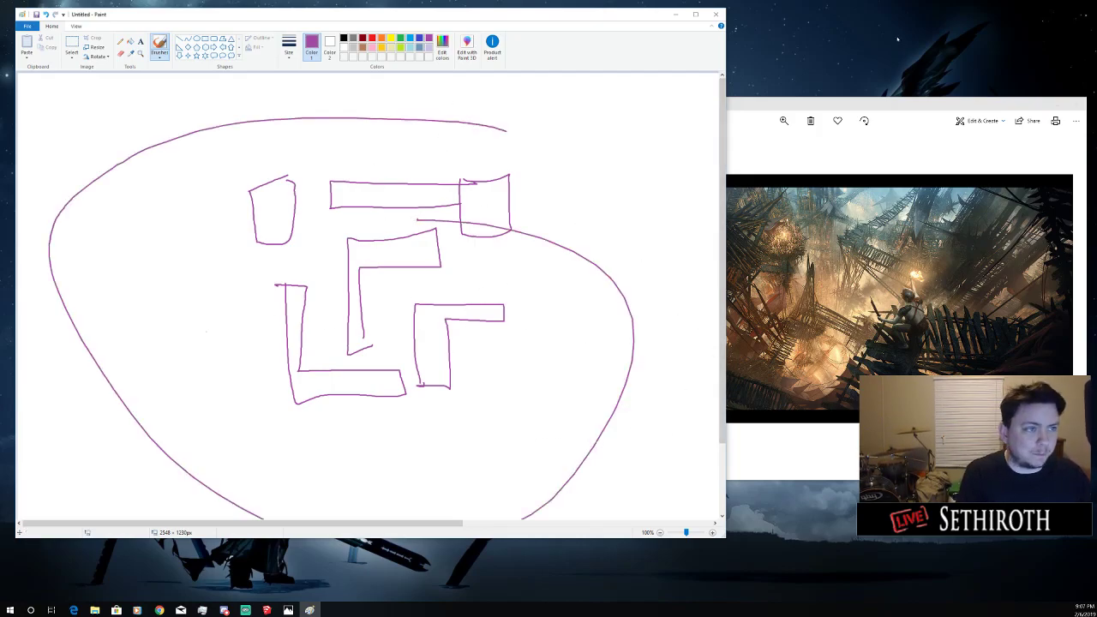
View the goblin stronghold image full size, restore its window, and close it
{"action": "left_click", "coordinate": [1058, 103]}
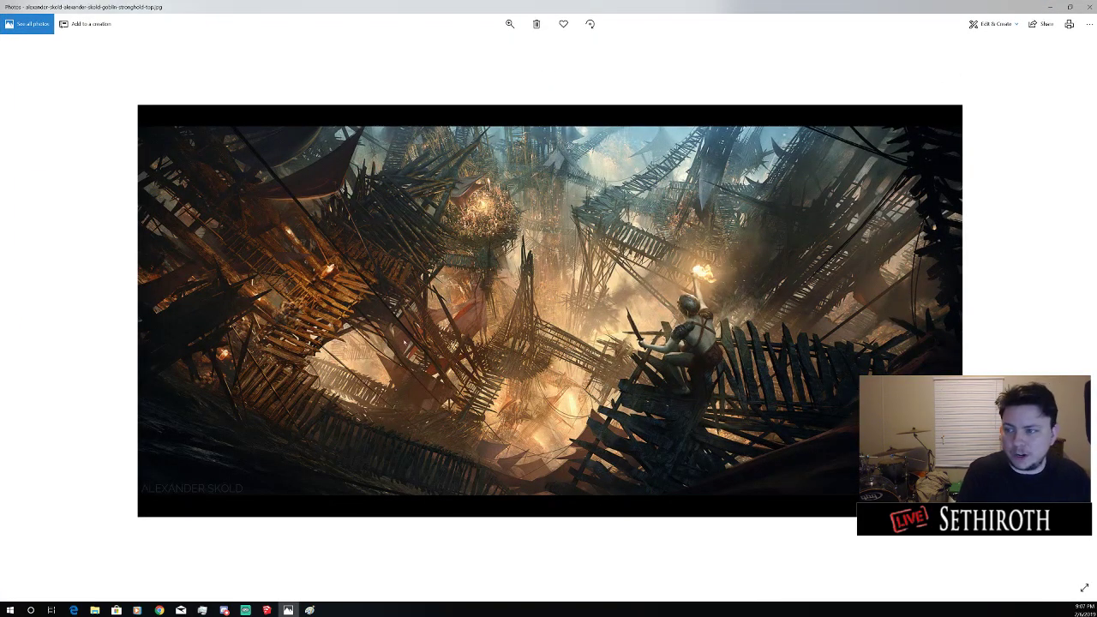
{"action": "left_click", "coordinate": [1071, 7]}
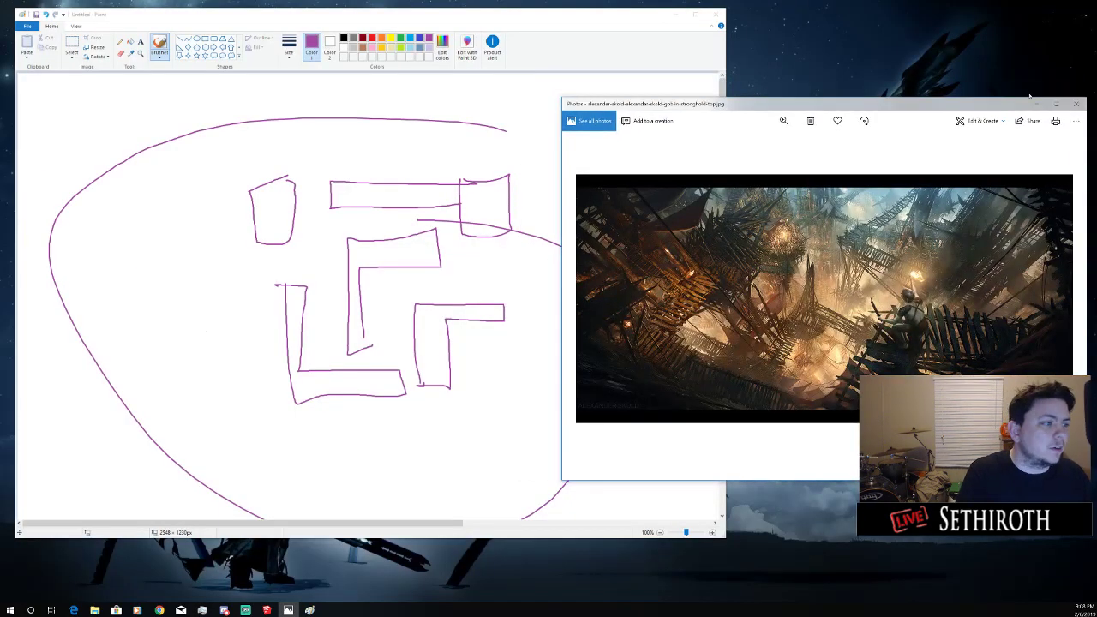
{"action": "left_click", "coordinate": [1080, 107]}
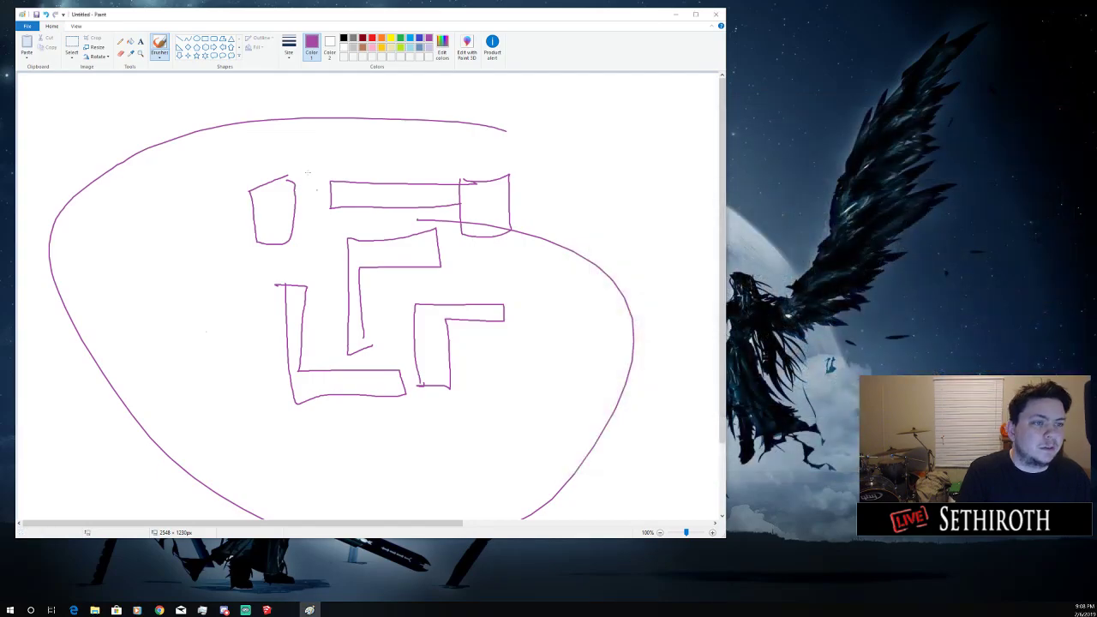
Minimize the layout sketch, switch to SketchUp, and maximize its window
{"action": "left_click", "coordinate": [673, 17]}
{"action": "left_click", "coordinate": [267, 610]}
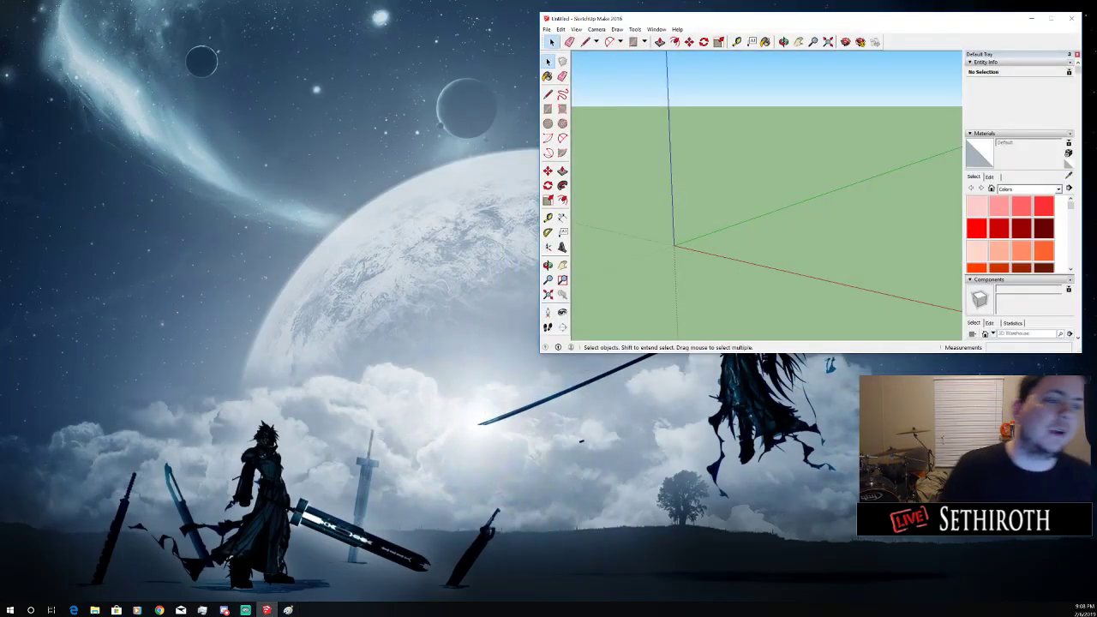
{"action": "left_click", "coordinate": [1052, 18]}
{"action": "scroll", "coordinate": [403, 347], "scroll_direction": "down", "scroll_amount": 2}
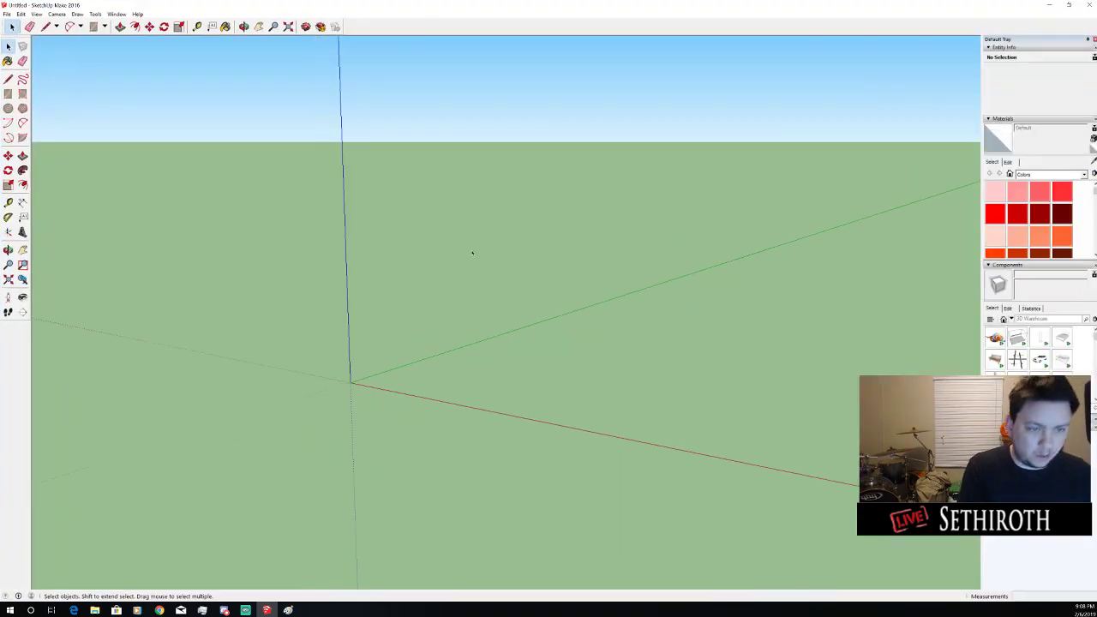
{"action": "left_click_drag", "start_coordinate": [473, 252], "coordinate": [487, 310]}
{"action": "key", "text": "space"}
{"action": "key", "text": "r"}
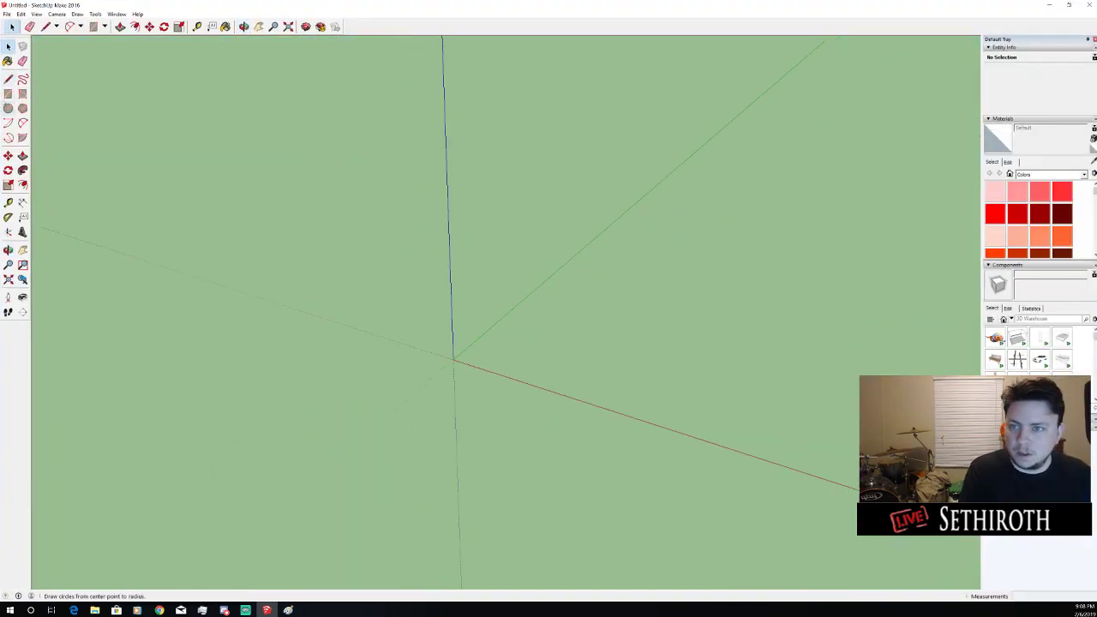
{"action": "left_click", "coordinate": [454, 360]}
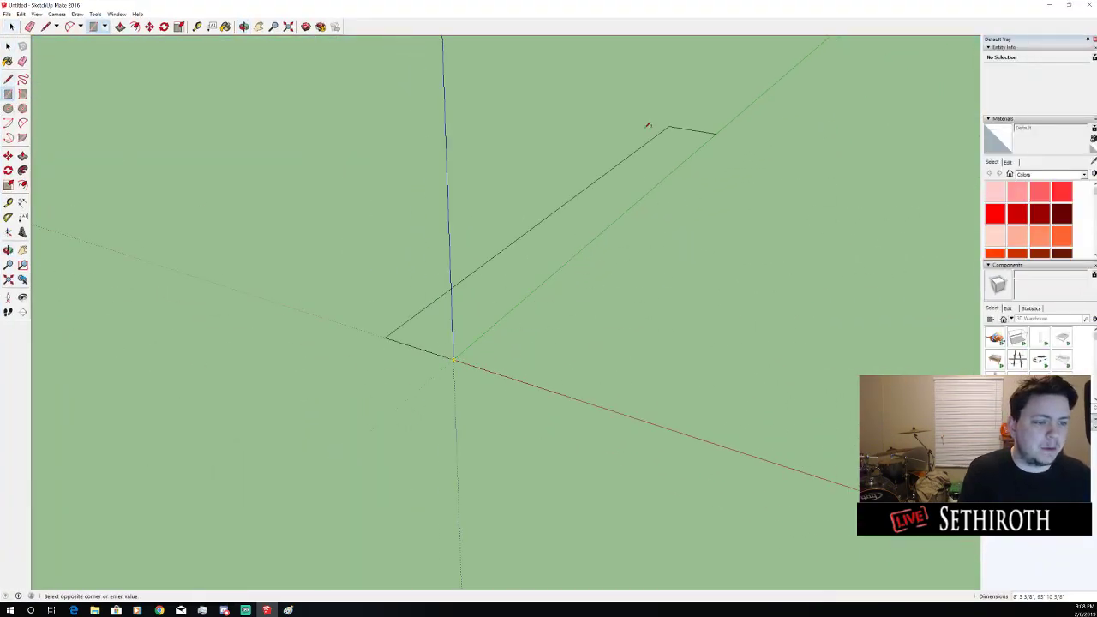
{"action": "left_click", "coordinate": [716, 298]}
{"action": "key", "text": "ctrl+z"}
{"action": "key", "text": "s"}
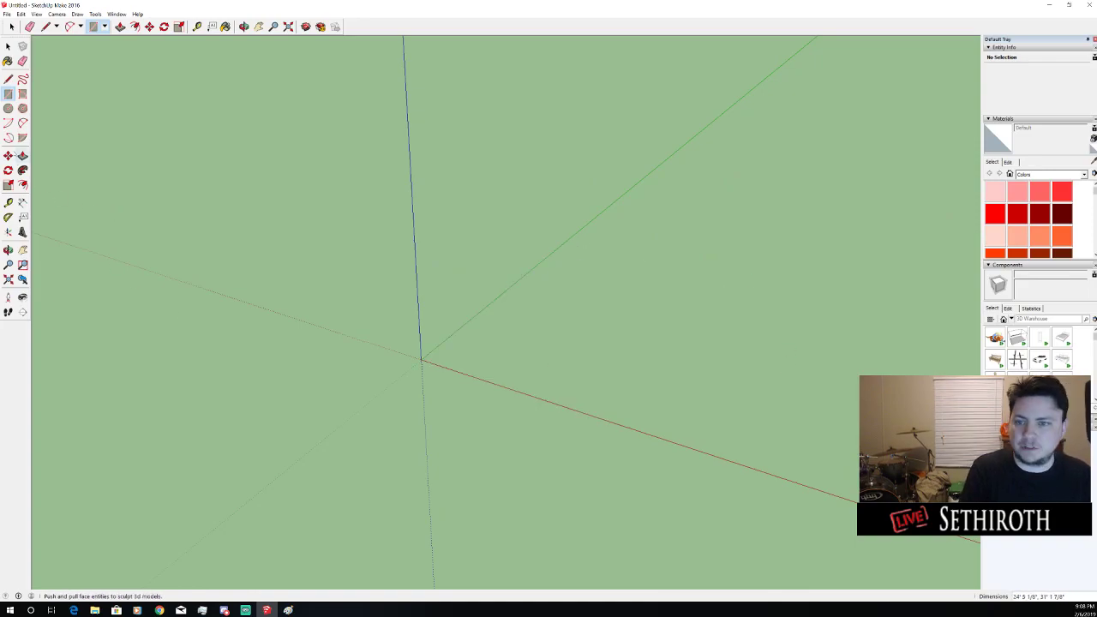
{"action": "key", "text": "f"}
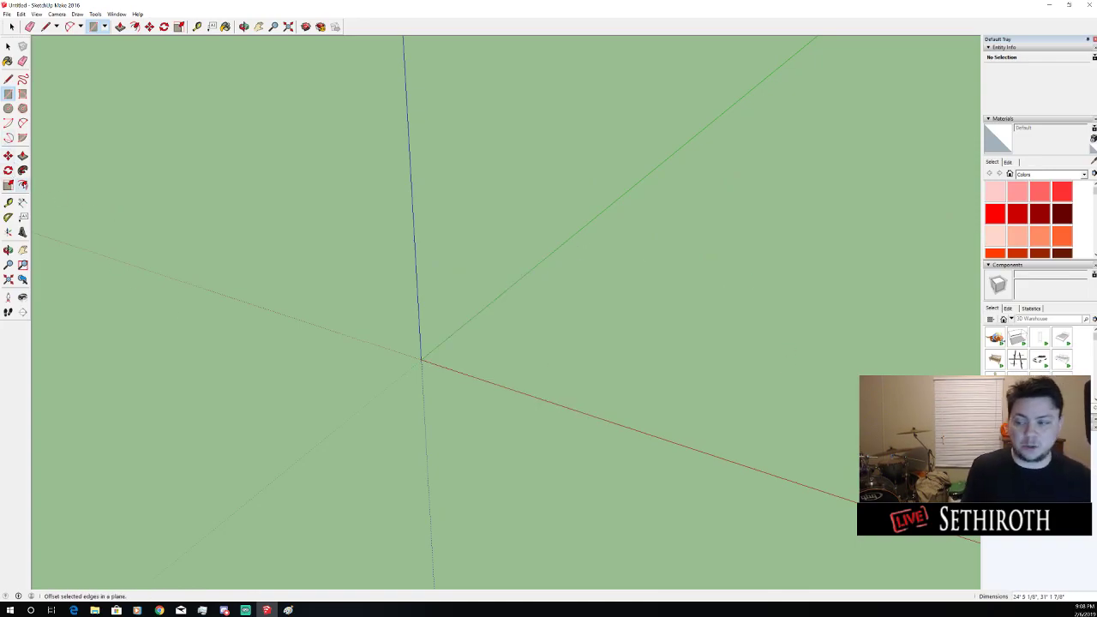
{"action": "key", "text": "r"}
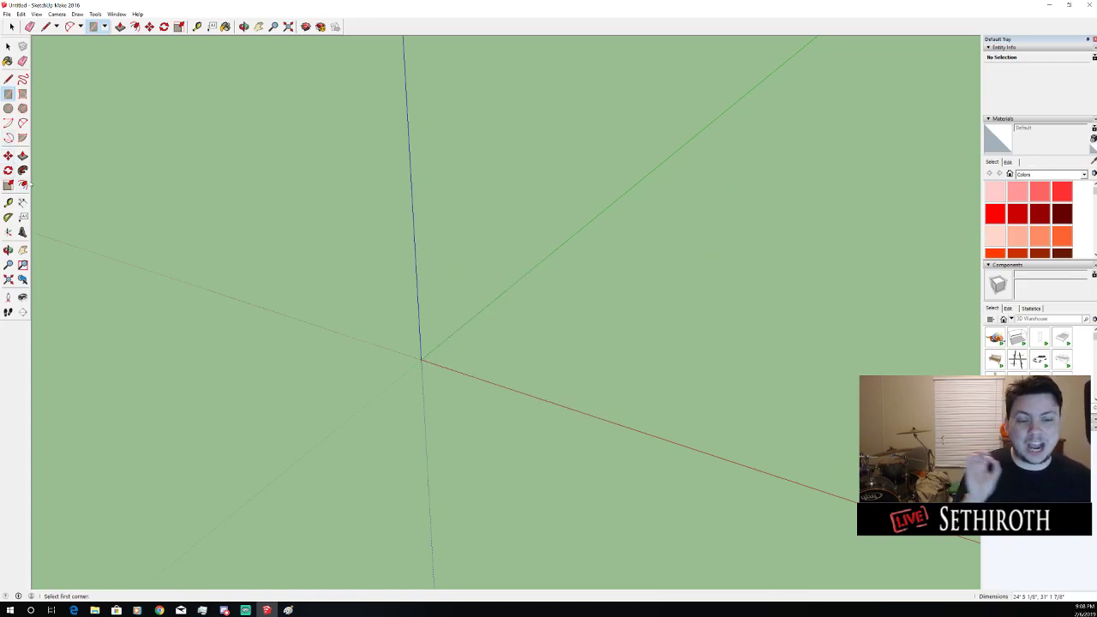
{"action": "left_click", "coordinate": [423, 359]}
{"action": "key", "text": "space"}
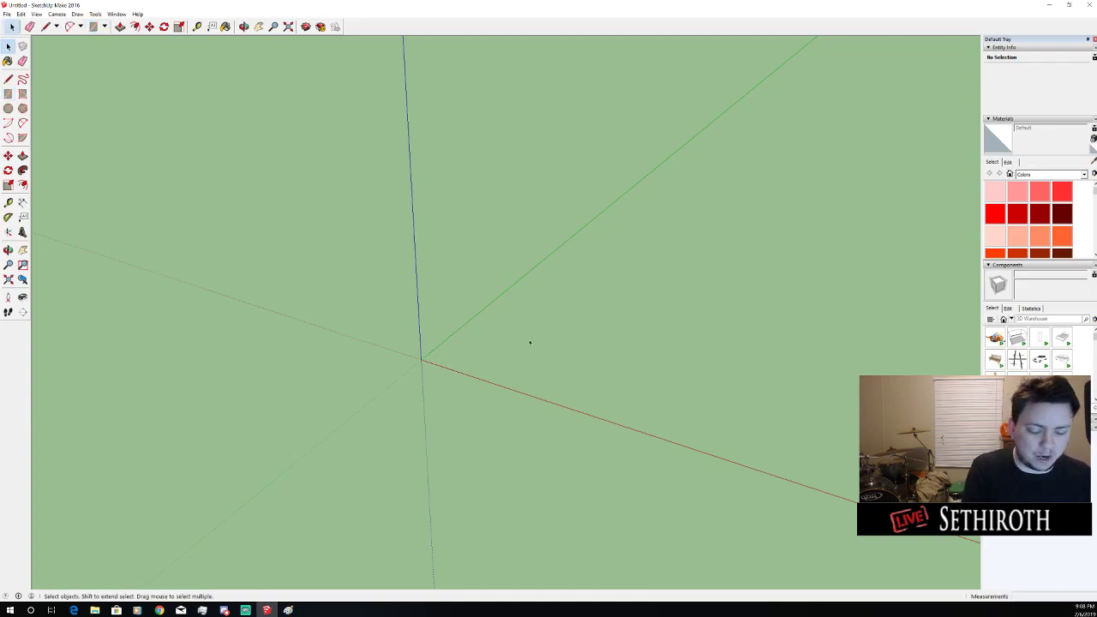
Draw four connected lines from the origin, along the green axis and back along the red axis, to form a closed face
{"action": "key", "text": "l"}
{"action": "left_click", "coordinate": [421, 361]}
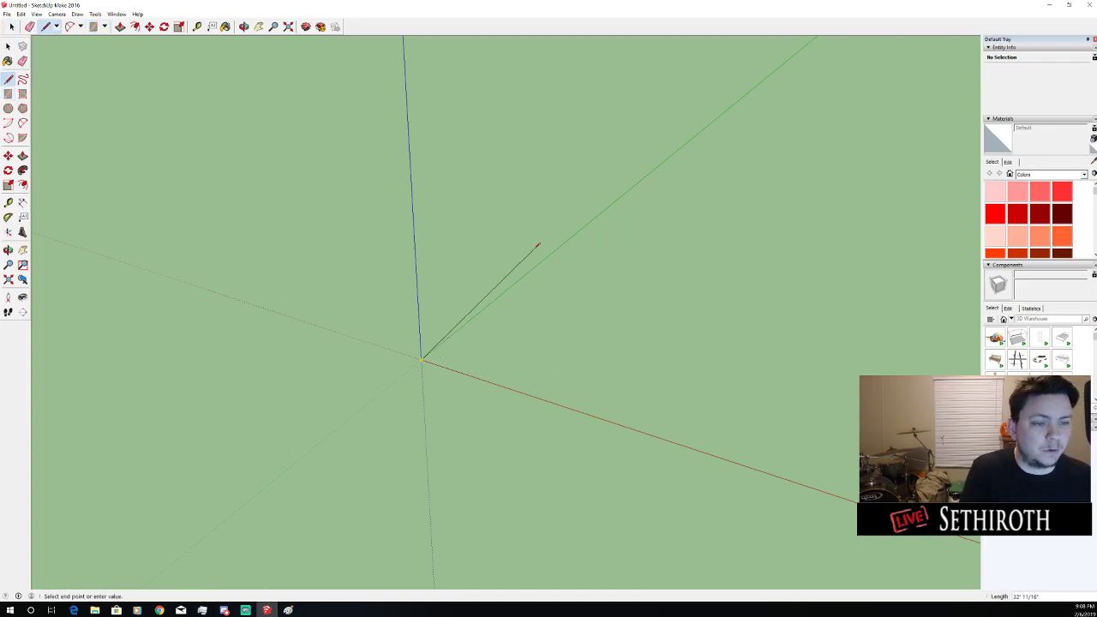
{"action": "left_click", "coordinate": [546, 257]}
{"action": "left_click", "coordinate": [624, 276]}
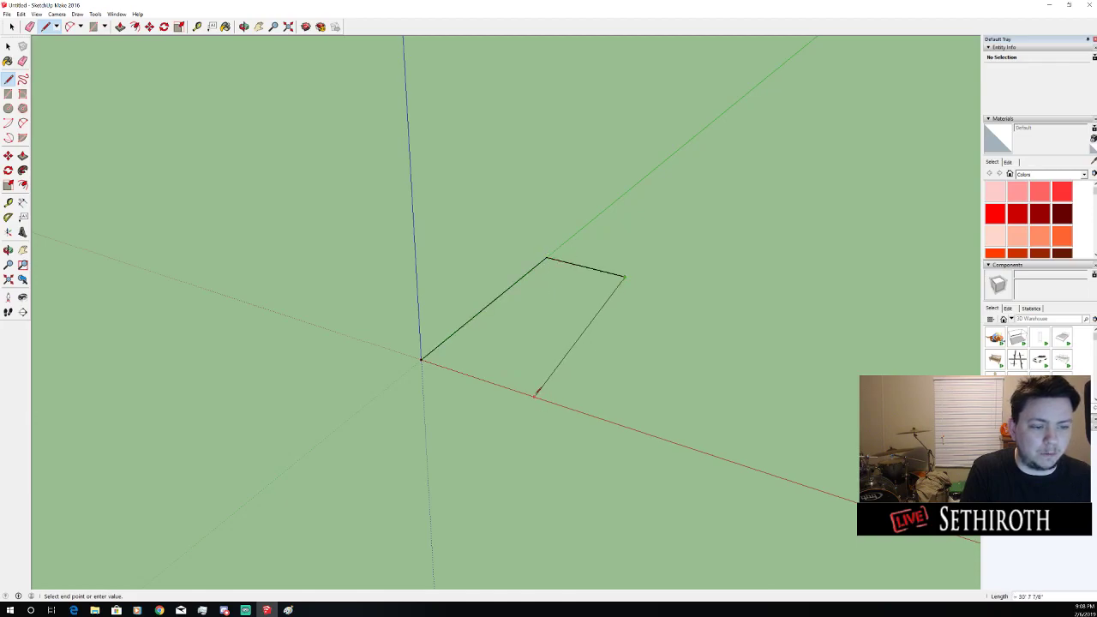
{"action": "left_click", "coordinate": [513, 391]}
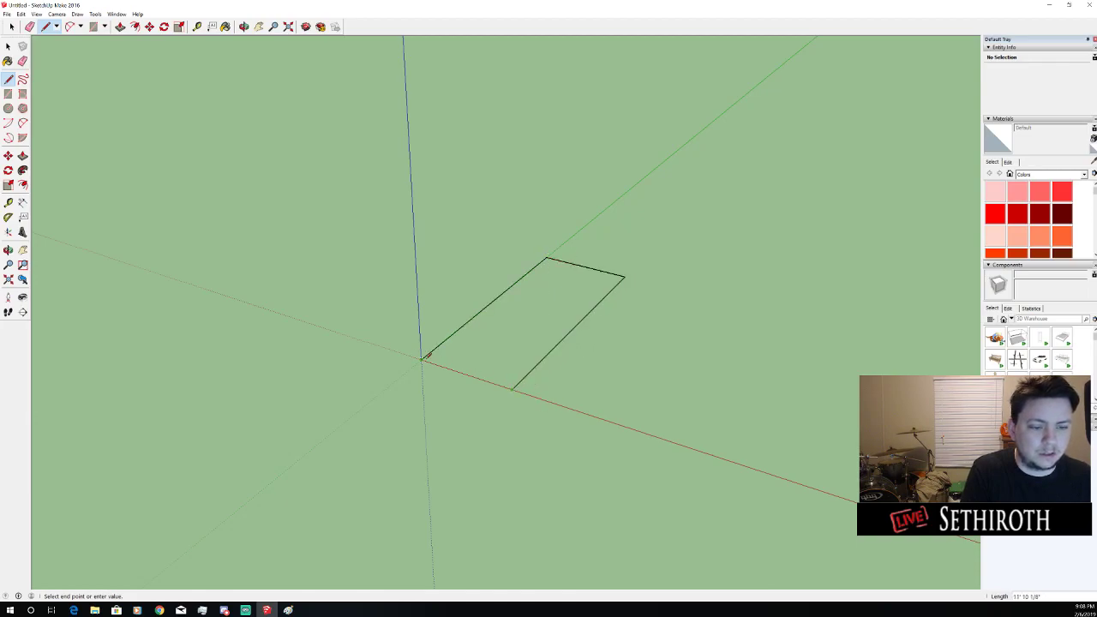
{"action": "left_click", "coordinate": [422, 359]}
{"action": "key", "text": "e"}
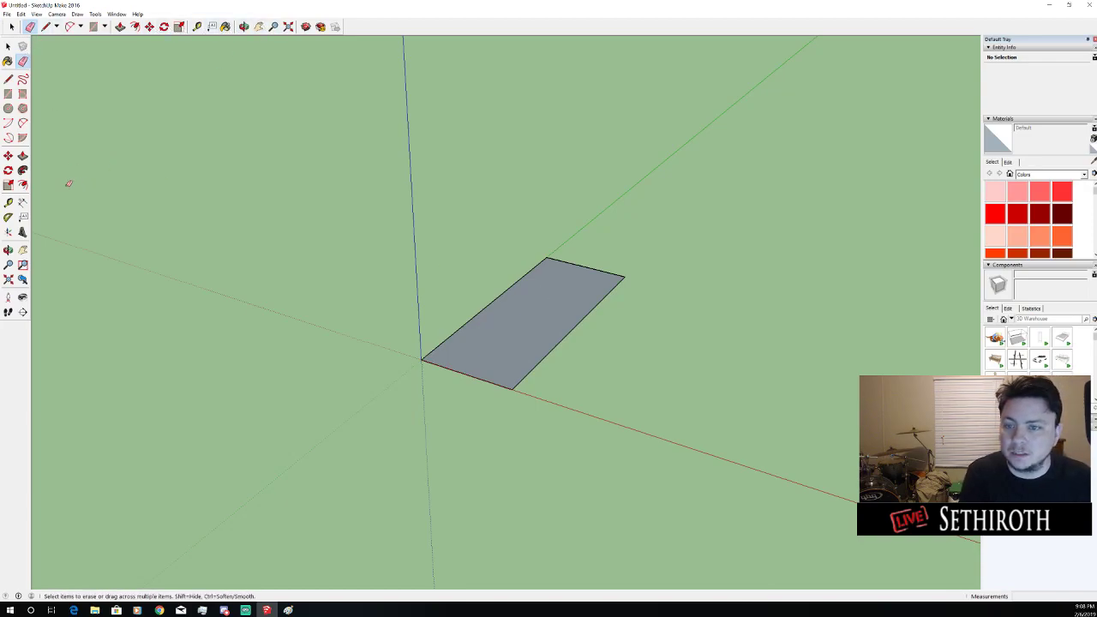
Push/Pull the face up into a low block and lengthen it about 32 ft into a bar along the green axis
{"action": "left_click", "coordinate": [23, 155]}
{"action": "left_click_drag", "start_coordinate": [502, 306], "coordinate": [643, 380]}
{"action": "key", "text": "o"}
{"action": "key", "text": "p"}
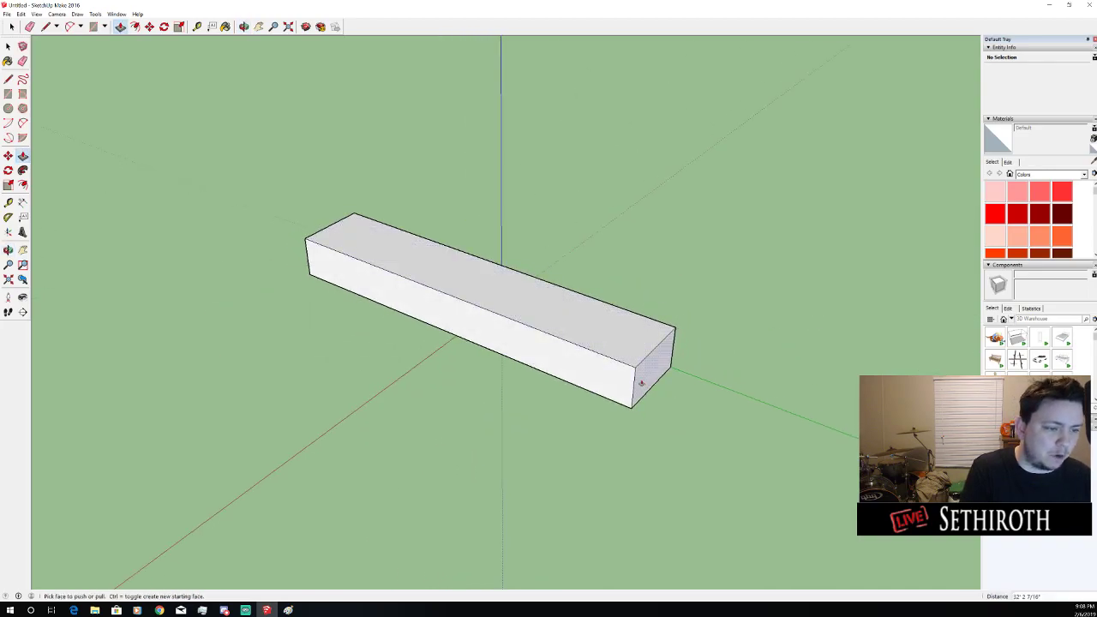
Draw a large rectangle on the ground just beyond the bar's end, crossing the green axis
{"action": "scroll", "coordinate": [685, 355], "scroll_direction": "down", "scroll_amount": 3}
{"action": "left_click_drag", "start_coordinate": [544, 350], "coordinate": [613, 351]}
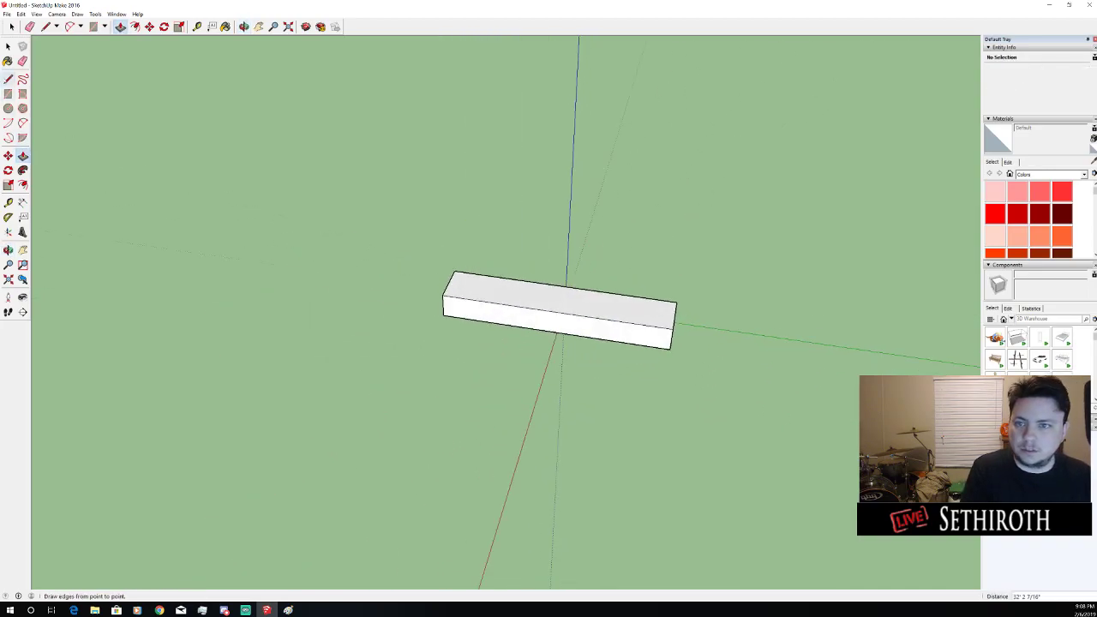
{"action": "left_click", "coordinate": [8, 79]}
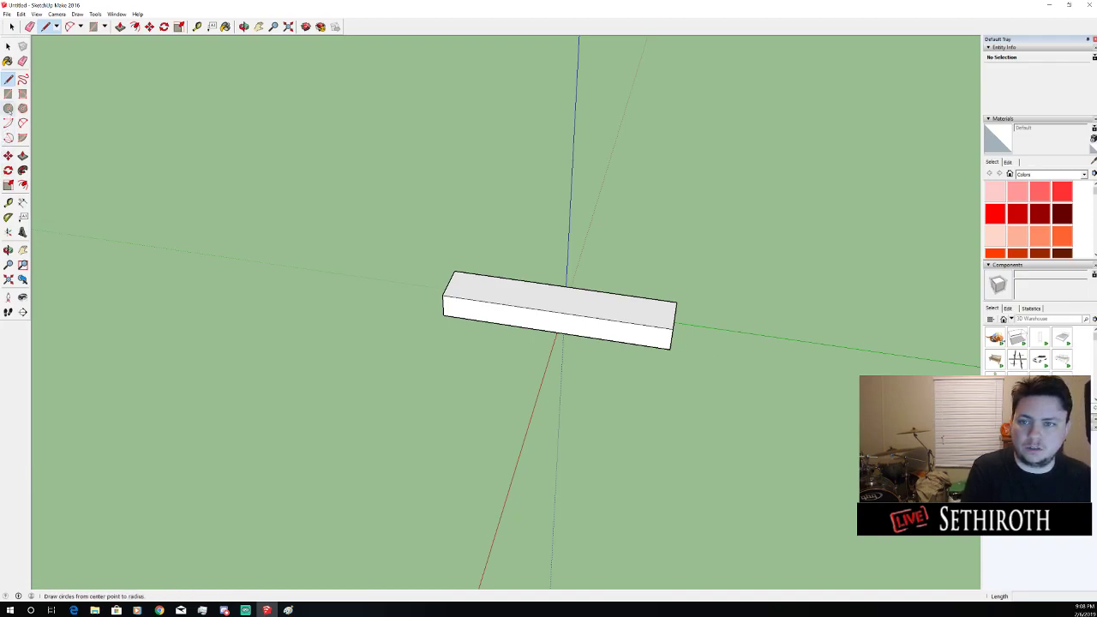
{"action": "left_click", "coordinate": [8, 94]}
{"action": "left_click", "coordinate": [702, 275]}
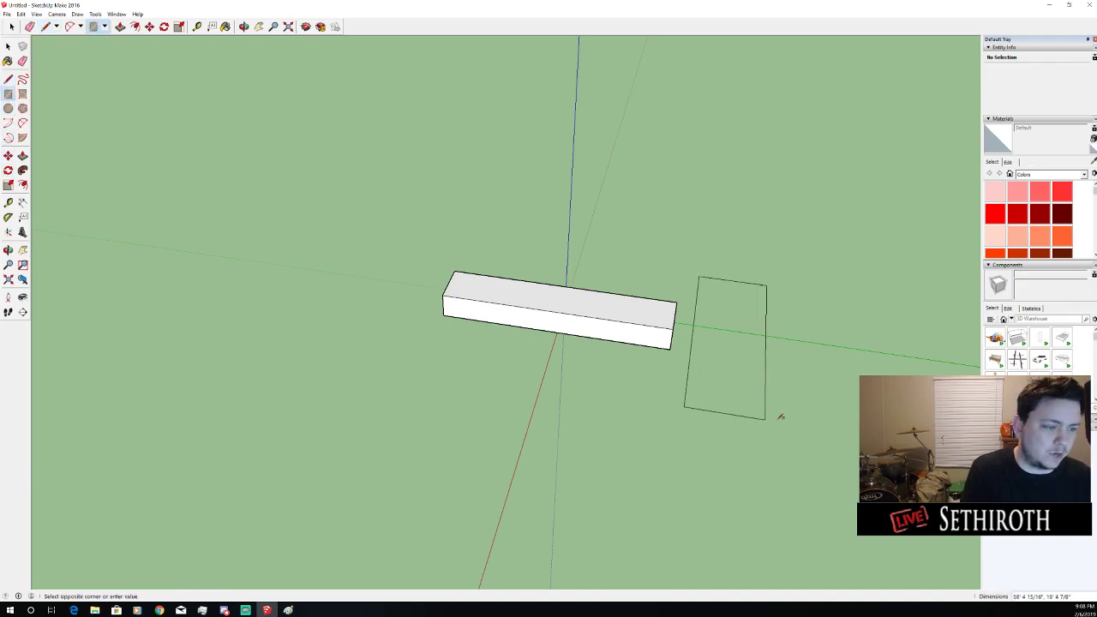
{"action": "left_click", "coordinate": [845, 463]}
Push/Pull the ground rectangle up into a tall block
{"action": "mouse_move", "coordinate": [845, 463]}
{"action": "left_mouse_down"}
{"action": "mouse_move", "coordinate": [770, 353]}
{"action": "mouse_move", "coordinate": [784, 326]}
{"action": "left_mouse_up"}
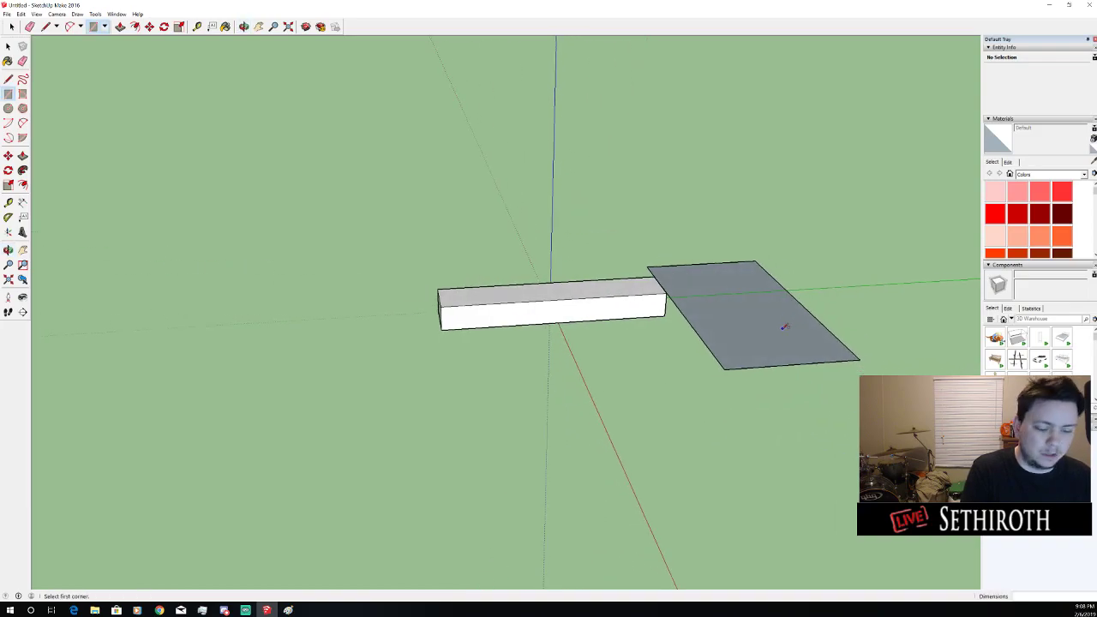
{"action": "key", "text": "p"}
{"action": "left_click", "coordinate": [782, 324]}
{"action": "left_click", "coordinate": [733, 99]}
{"action": "scroll", "coordinate": [669, 376], "scroll_direction": "down", "scroll_amount": 3}
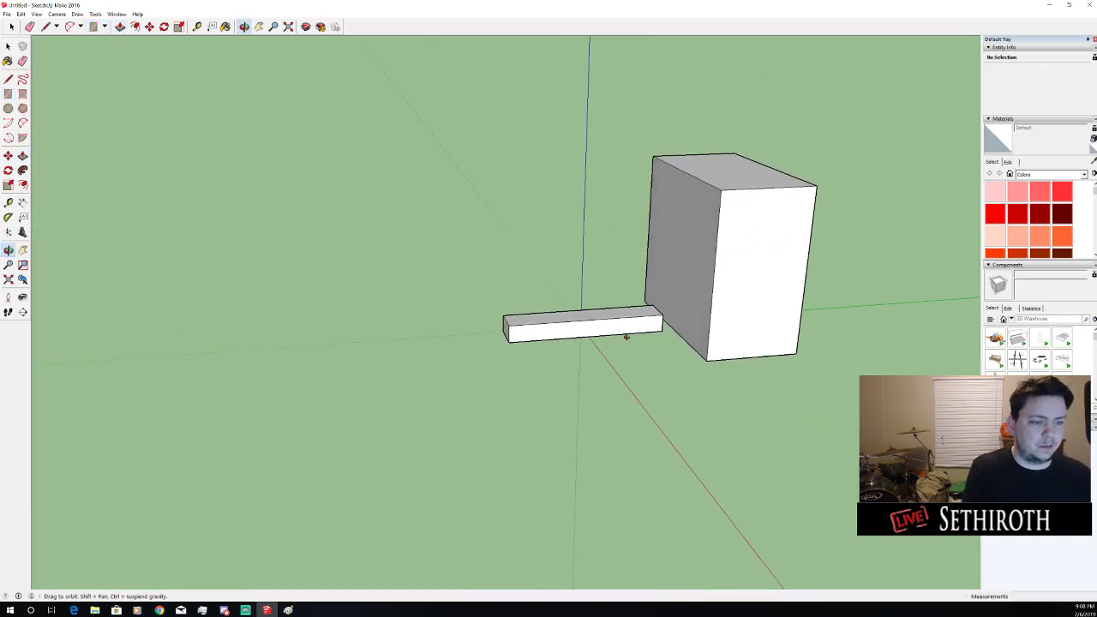
Try to copy the bar outward by moving its front face, and undo the changes
{"action": "key", "text": "space"}
{"action": "left_click", "coordinate": [565, 338]}
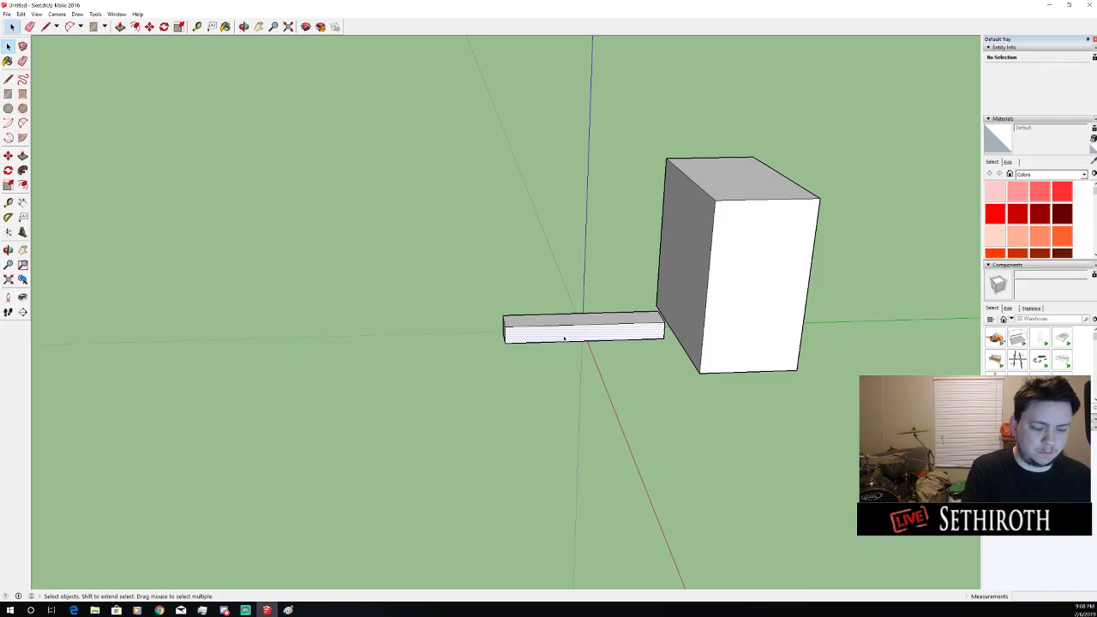
{"action": "key", "text": "m"}
{"action": "left_click", "coordinate": [591, 327]}
{"action": "key", "text": "Escape"}
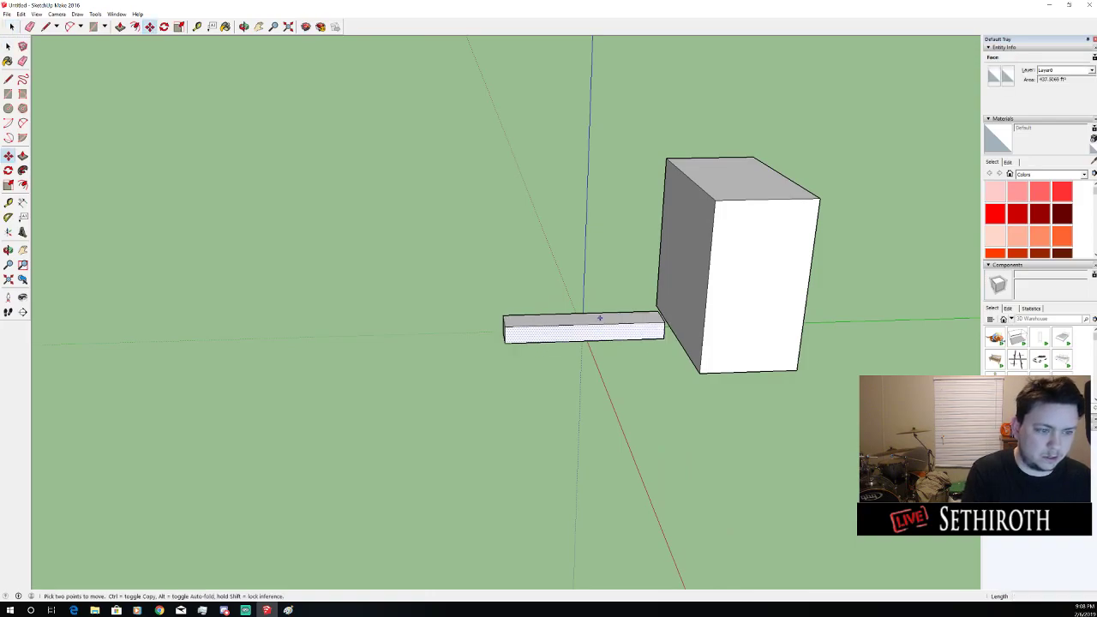
{"action": "left_click", "coordinate": [626, 321]}
{"action": "left_click_drag", "start_coordinate": [557, 326], "coordinate": [592, 341]}
{"action": "key", "text": "ctrl"}
{"action": "key", "text": "ctrl"}
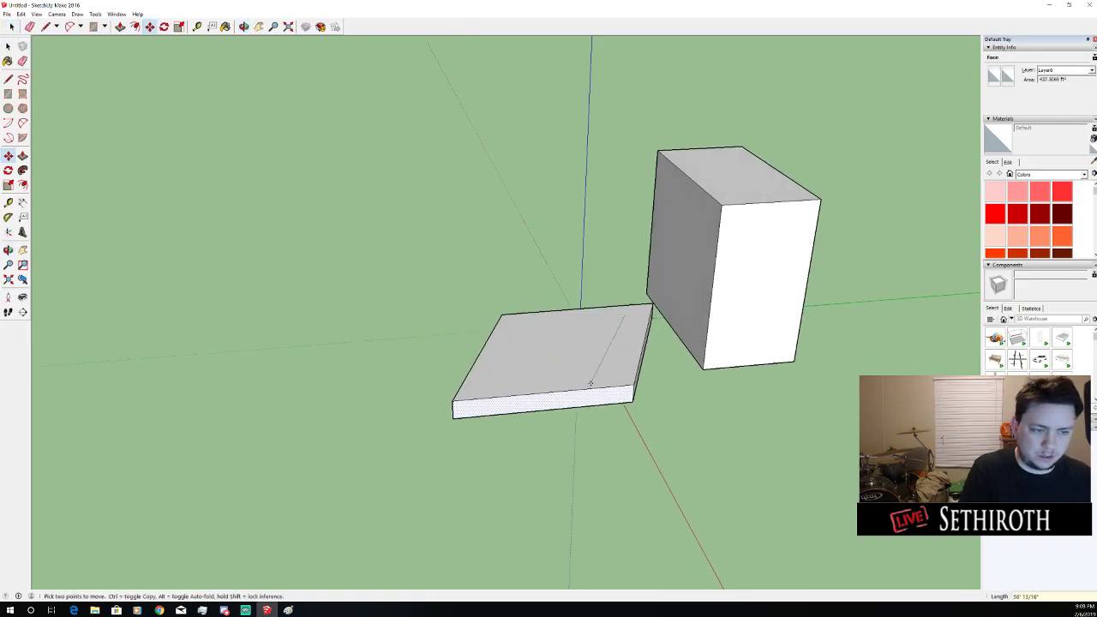
{"action": "key", "text": "space"}
{"action": "key", "text": "ctrl+z"}
{"action": "left_click", "coordinate": [585, 380]}
Extrude the rectangle at the bar's end upward into a tall block and clear the selection
{"action": "left_click", "coordinate": [720, 323]}
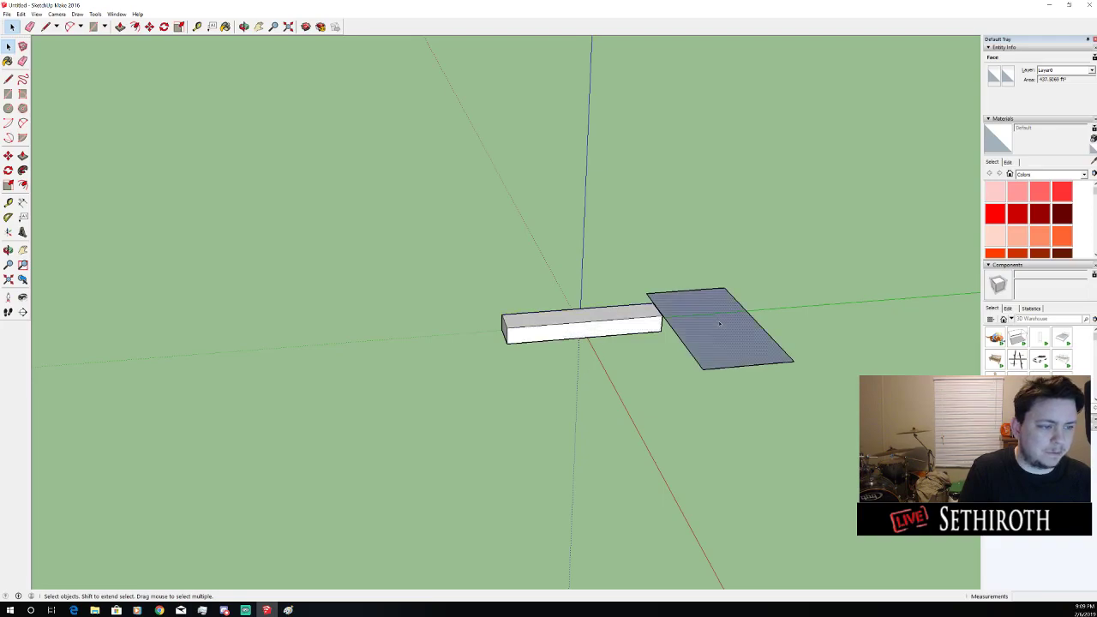
{"action": "key", "text": "p"}
{"action": "left_click", "coordinate": [722, 324]}
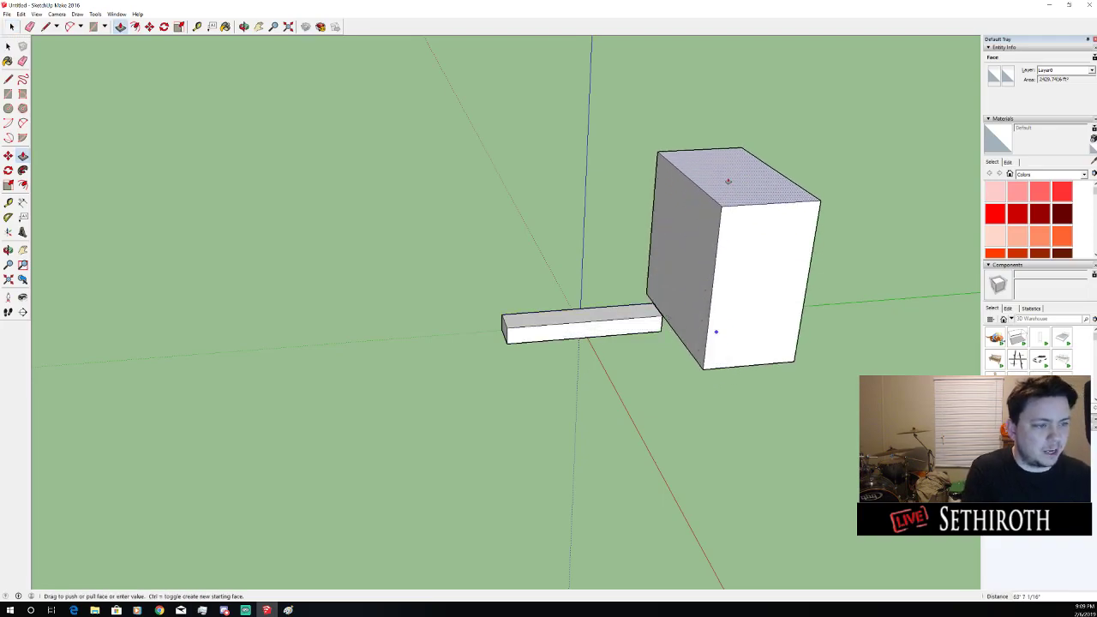
{"action": "left_click", "coordinate": [574, 314]}
{"action": "key", "text": "space"}
{"action": "left_click", "coordinate": [554, 257]}
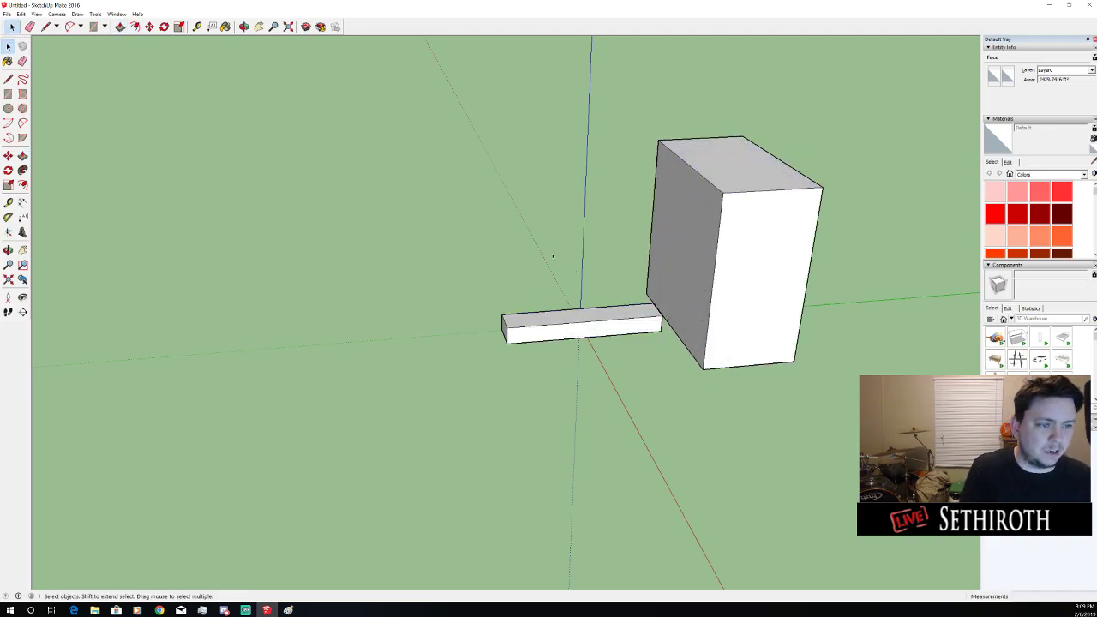
Try to move the low bar by its top face
{"action": "left_click_drag", "start_coordinate": [554, 257], "coordinate": [738, 266]}
{"action": "scroll", "coordinate": [534, 262], "scroll_direction": "up", "scroll_amount": 2}
{"action": "scroll", "coordinate": [583, 271], "scroll_direction": "down", "scroll_amount": 1}
{"action": "left_click_drag", "start_coordinate": [647, 284], "coordinate": [445, 297]}
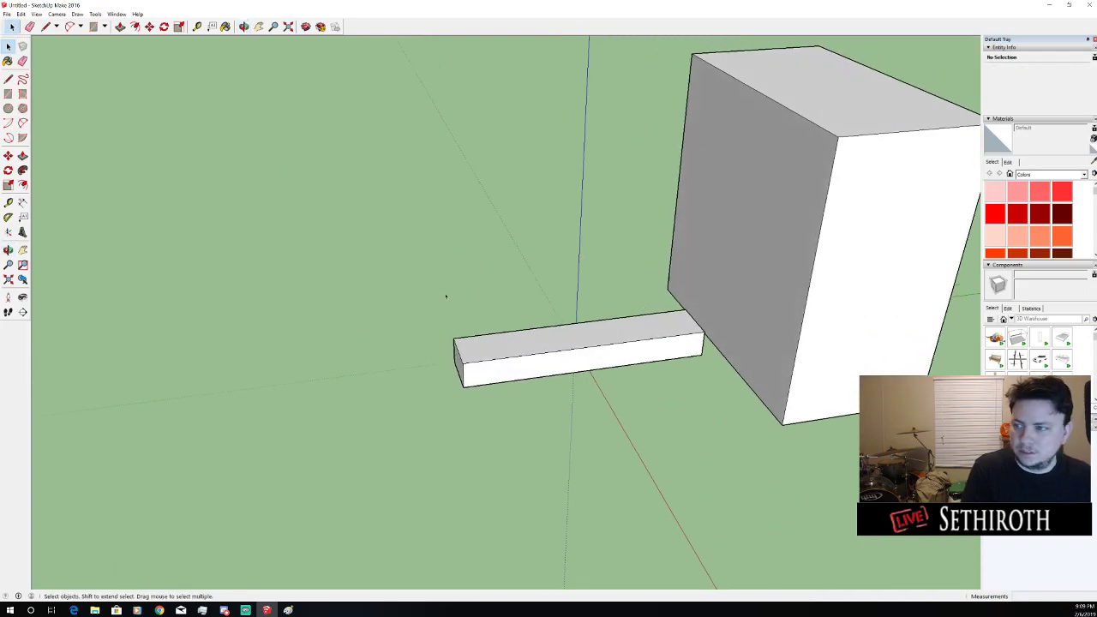
{"action": "scroll", "coordinate": [426, 307], "scroll_direction": "down", "scroll_amount": 1}
{"action": "left_click", "coordinate": [568, 330]}
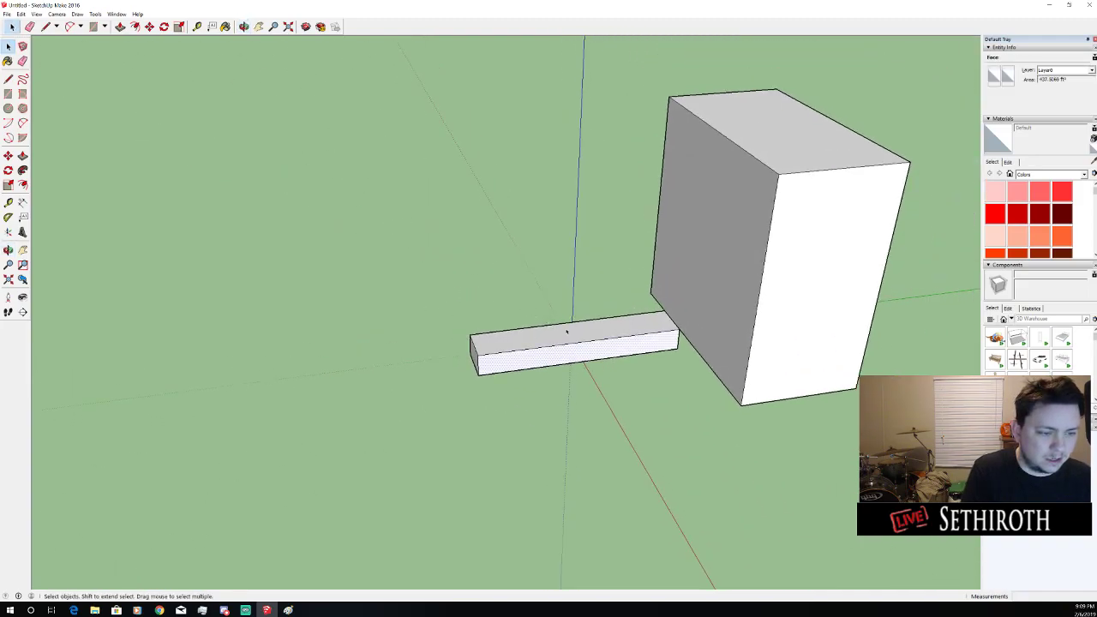
{"action": "key", "text": "m"}
{"action": "left_click", "coordinate": [580, 340]}
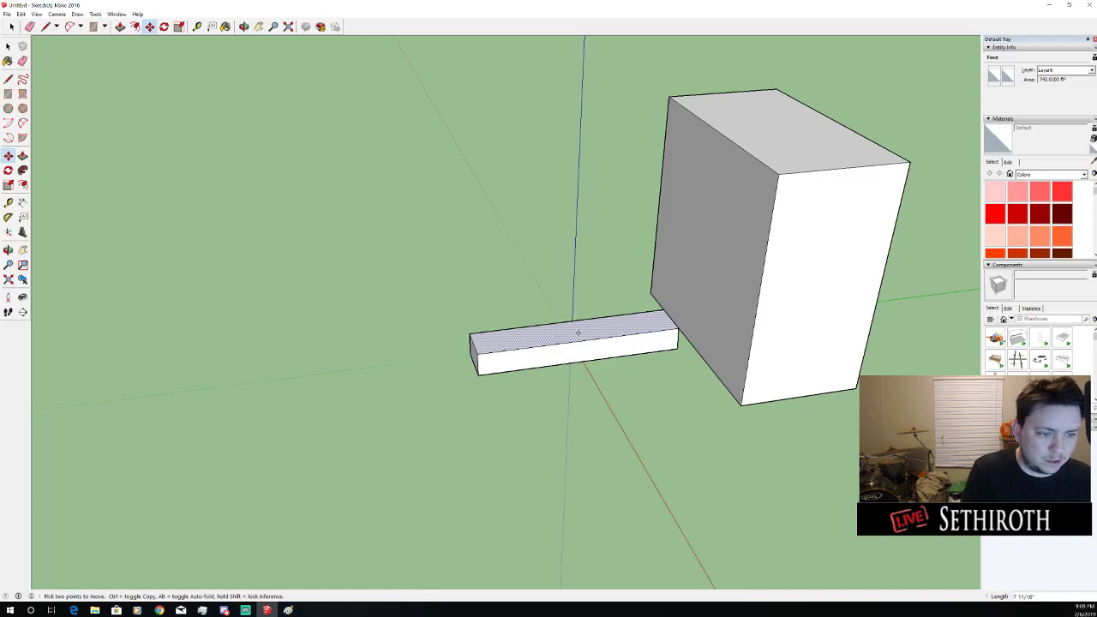
Make a component from the bar's selected top face and clear the selection
{"action": "key", "text": "space"}
{"action": "key", "text": "g"}
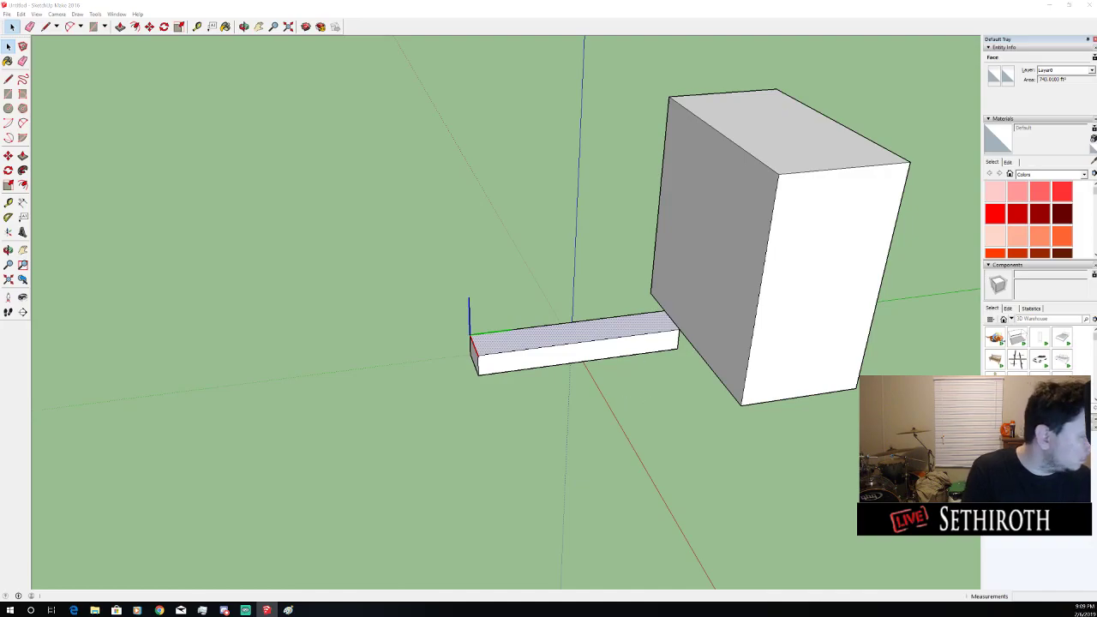
{"action": "left_click", "coordinate": [558, 397]}
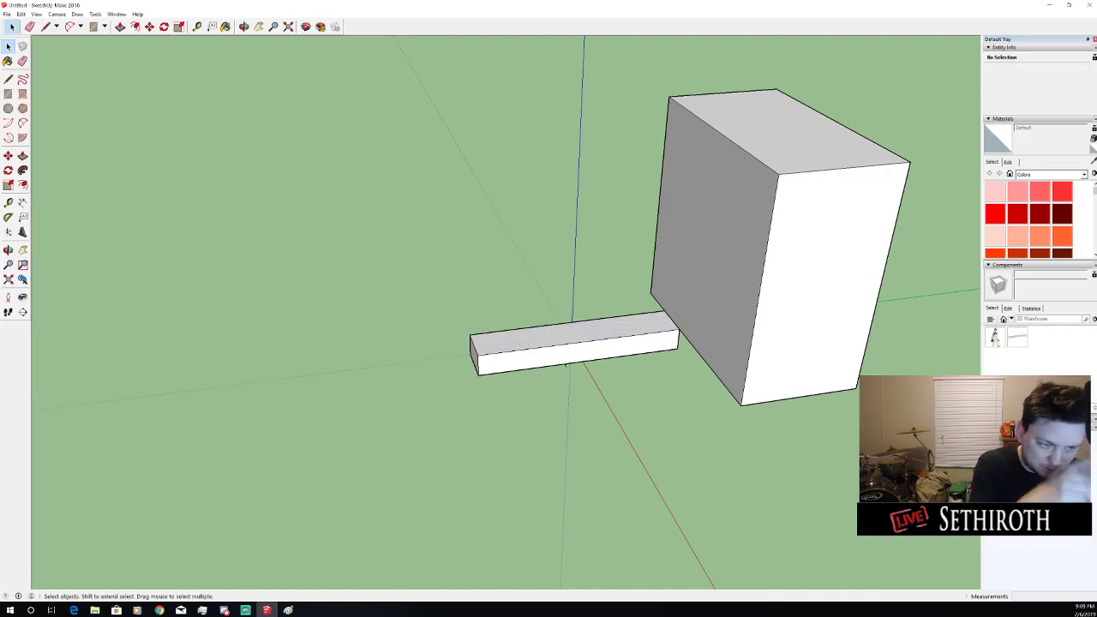
Remove the low bar's top face and try placing a copy of its component from the component library in front of the bar
{"action": "left_click", "coordinate": [573, 352]}
{"action": "left_click_drag", "start_coordinate": [573, 353], "coordinate": [561, 310]}
{"action": "left_click", "coordinate": [497, 341]}
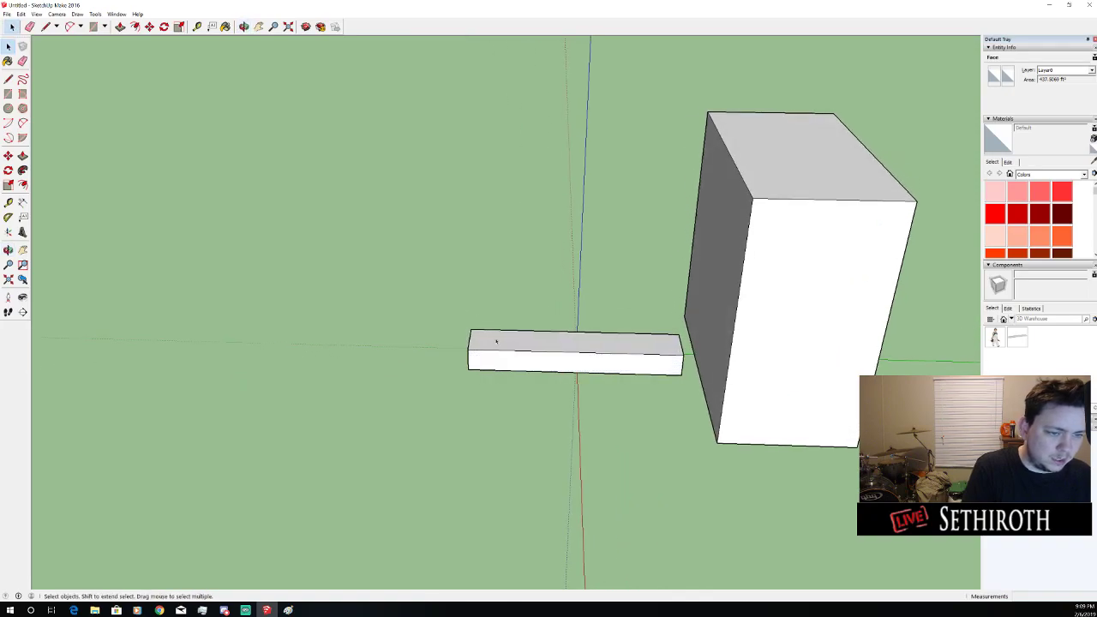
{"action": "left_click", "coordinate": [1017, 341]}
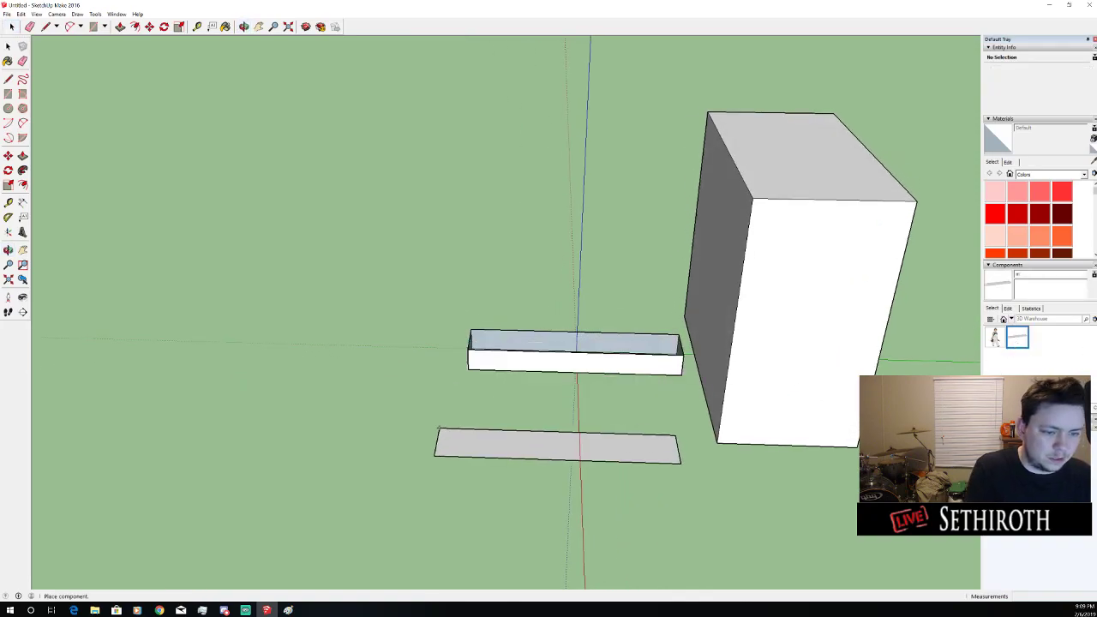
{"action": "left_click", "coordinate": [516, 432]}
{"action": "key", "text": "Delete"}
{"action": "left_click", "coordinate": [463, 332]}
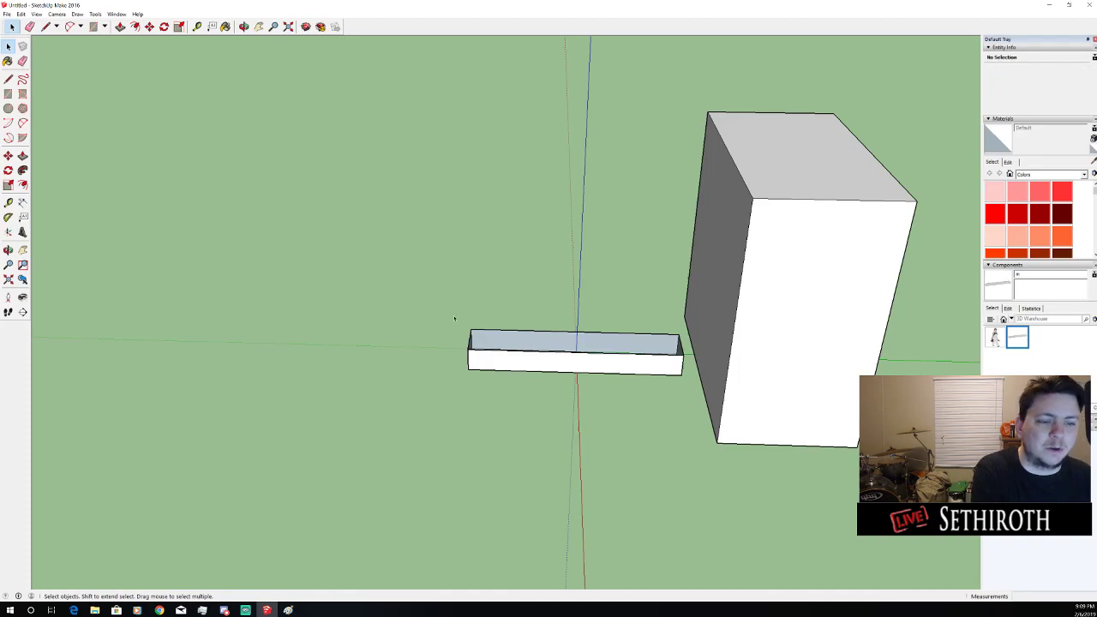
Delete the remaining open low bar beside the tall block
{"action": "left_click_drag", "start_coordinate": [451, 309], "coordinate": [687, 459]}
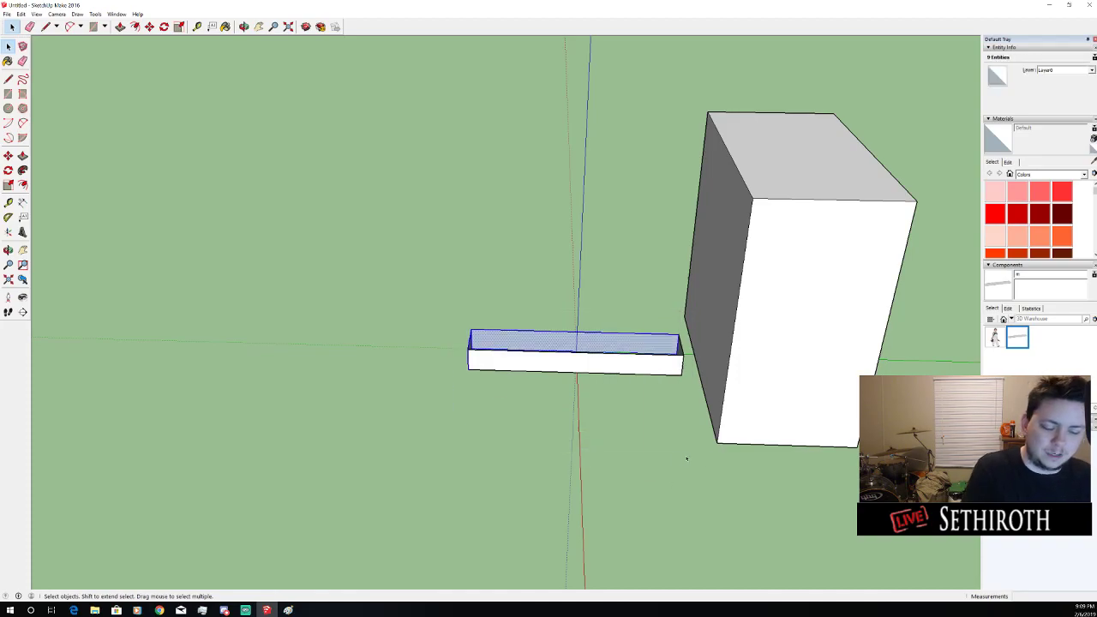
{"action": "left_click", "coordinate": [672, 375]}
{"action": "left_click_drag", "start_coordinate": [694, 392], "coordinate": [450, 306]}
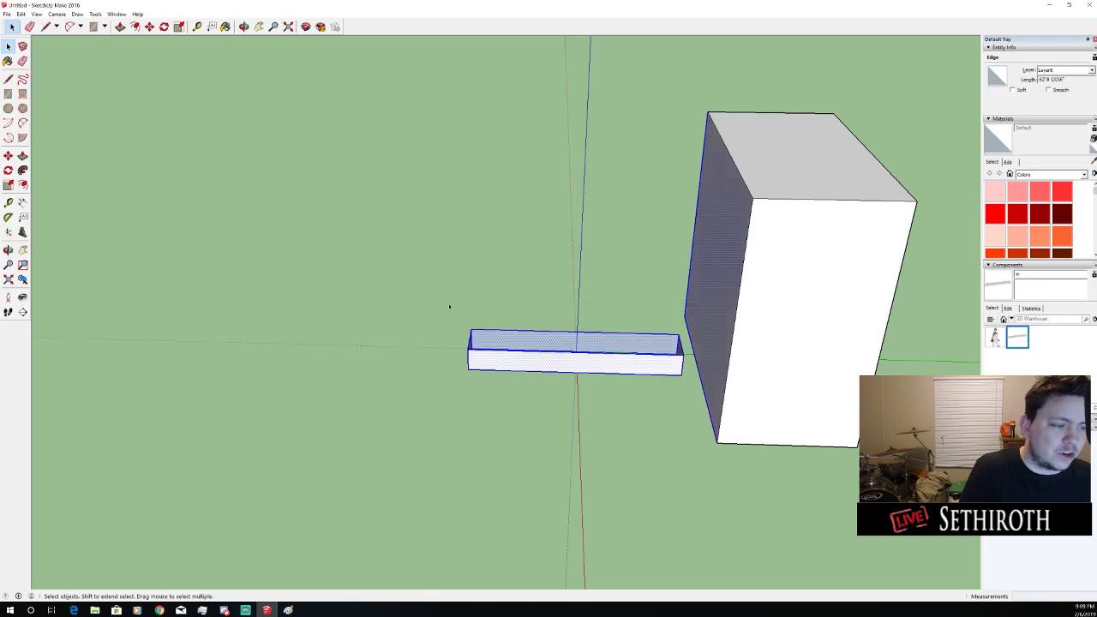
{"action": "left_click_drag", "start_coordinate": [653, 358], "coordinate": [619, 364]}
{"action": "left_click_drag", "start_coordinate": [687, 323], "coordinate": [392, 387]}
{"action": "key", "text": "Delete"}
{"action": "left_click_drag", "start_coordinate": [529, 387], "coordinate": [579, 365]}
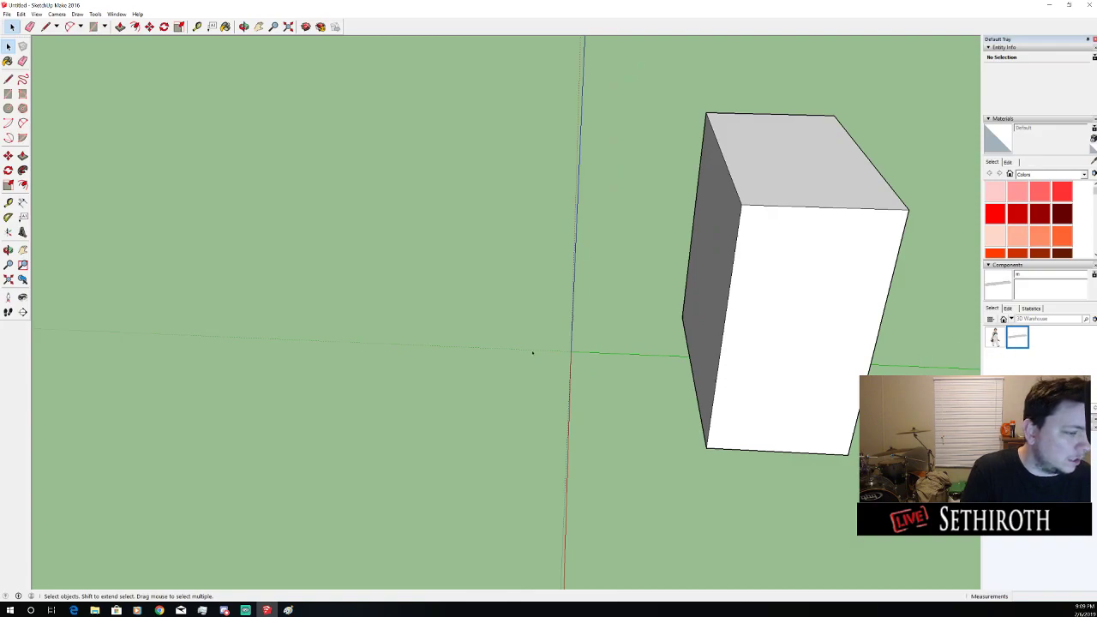
Draw a long rectangle on the ground beside the tall block and extrude it about 13' into a low bar
{"action": "key", "text": "r"}
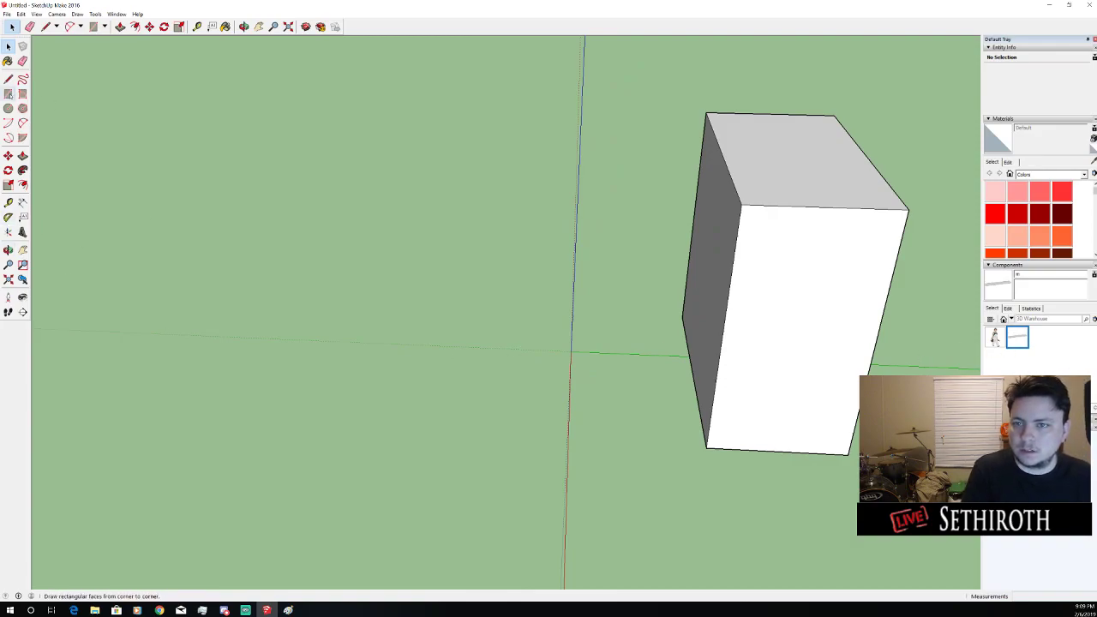
{"action": "left_click", "coordinate": [433, 302]}
{"action": "key", "text": "space"}
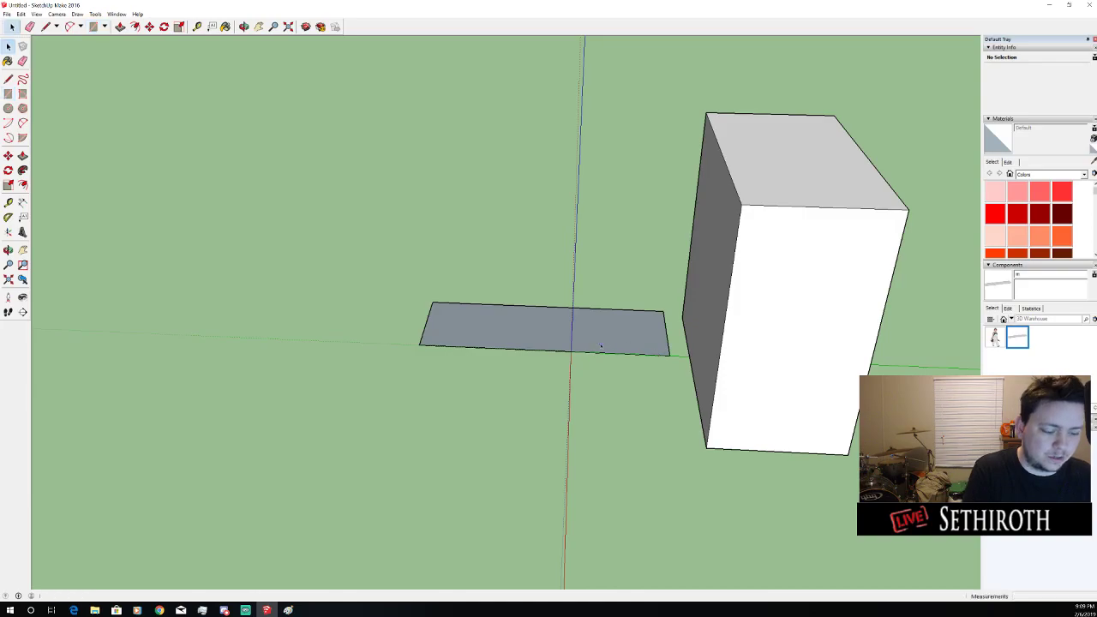
{"action": "key", "text": "p"}
{"action": "left_click", "coordinate": [601, 343]}
{"action": "left_click", "coordinate": [573, 299]}
Draw an L-shaped outline on the ground in front of the bar and extrude it about 16' upward
{"action": "left_click_drag", "start_coordinate": [537, 363], "coordinate": [620, 370]}
{"action": "scroll", "coordinate": [562, 352], "scroll_direction": "down", "scroll_amount": 3}
{"action": "key", "text": "p"}
{"action": "left_click_drag", "start_coordinate": [743, 420], "coordinate": [617, 484]}
{"action": "scroll", "coordinate": [603, 374], "scroll_direction": "down", "scroll_amount": 4}
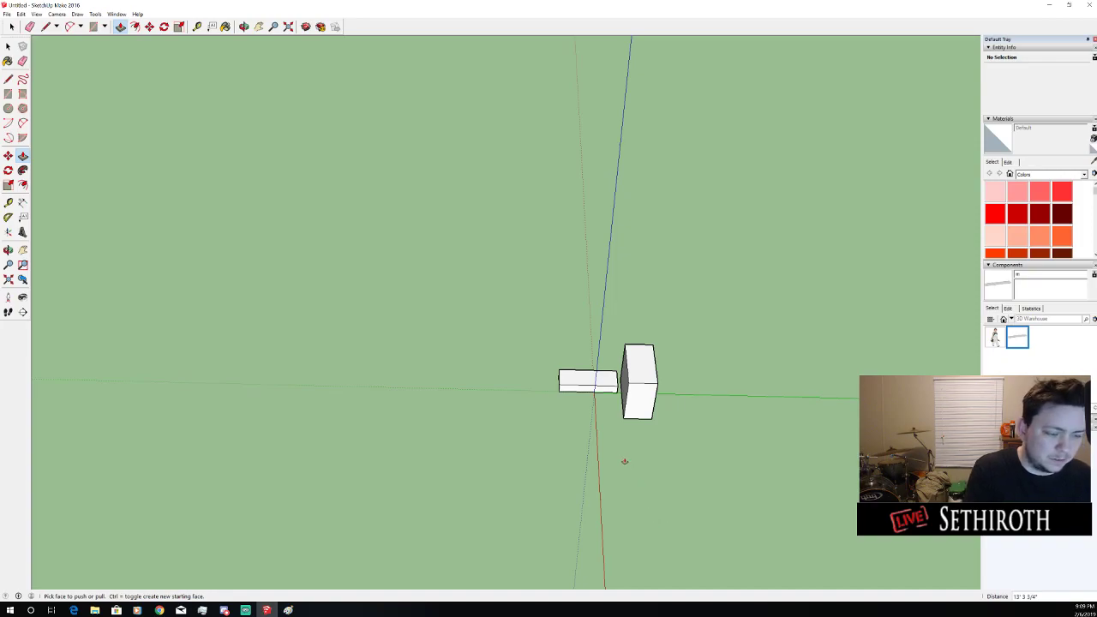
{"action": "key", "text": "l"}
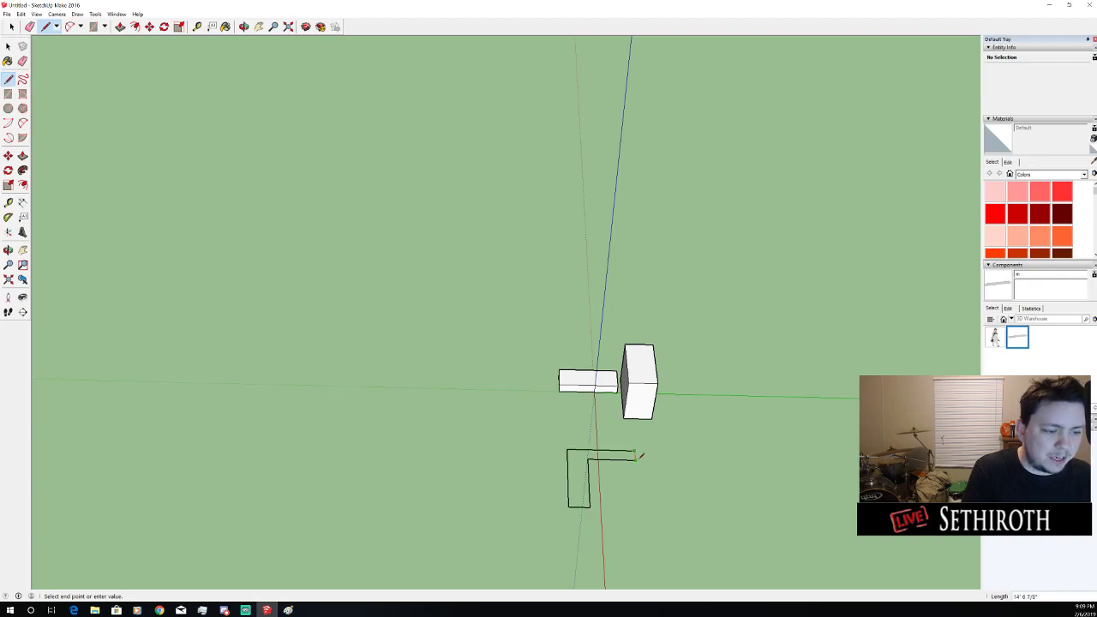
{"action": "left_click", "coordinate": [635, 453]}
{"action": "key", "text": "p"}
{"action": "left_click", "coordinate": [578, 480]}
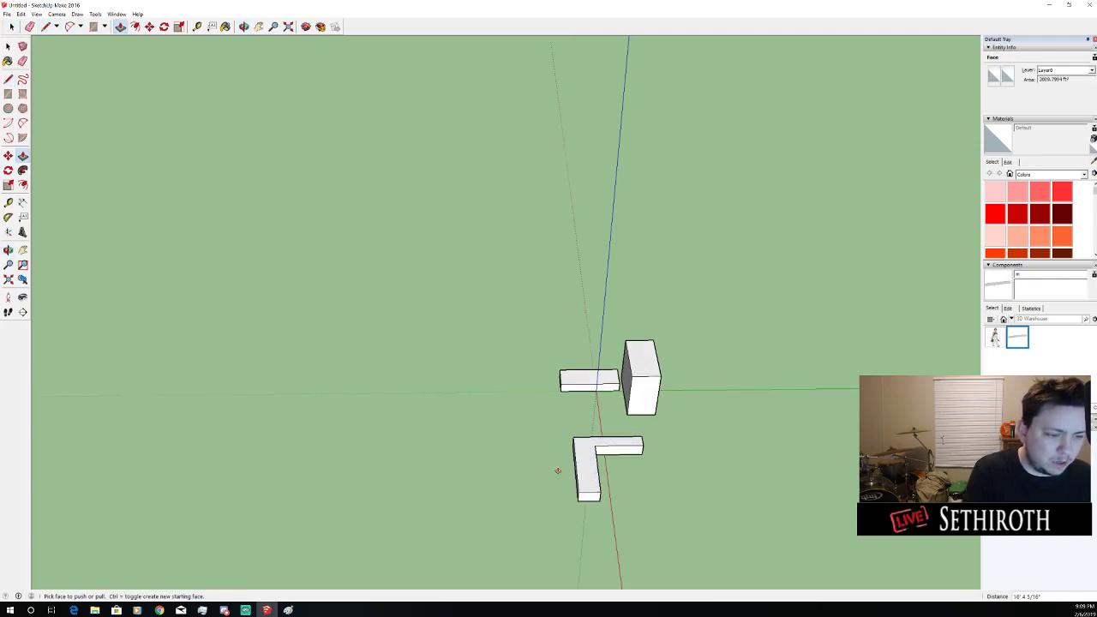
Draw a larger L-shaped face on the ground beside the L-shaped block, opening toward it
{"action": "left_click_drag", "start_coordinate": [558, 471], "coordinate": [488, 437]}
{"action": "key", "text": "l"}
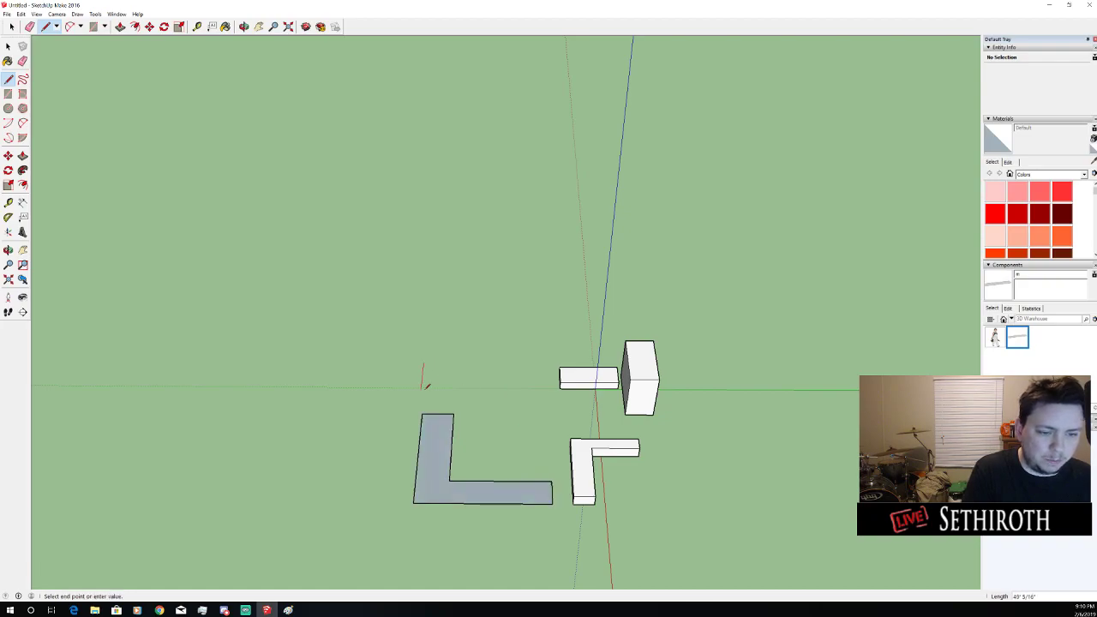
{"action": "key", "text": "space"}
Draw a rectangle on the ground behind the short arm of the large L-shaped face
{"action": "key", "text": "c"}
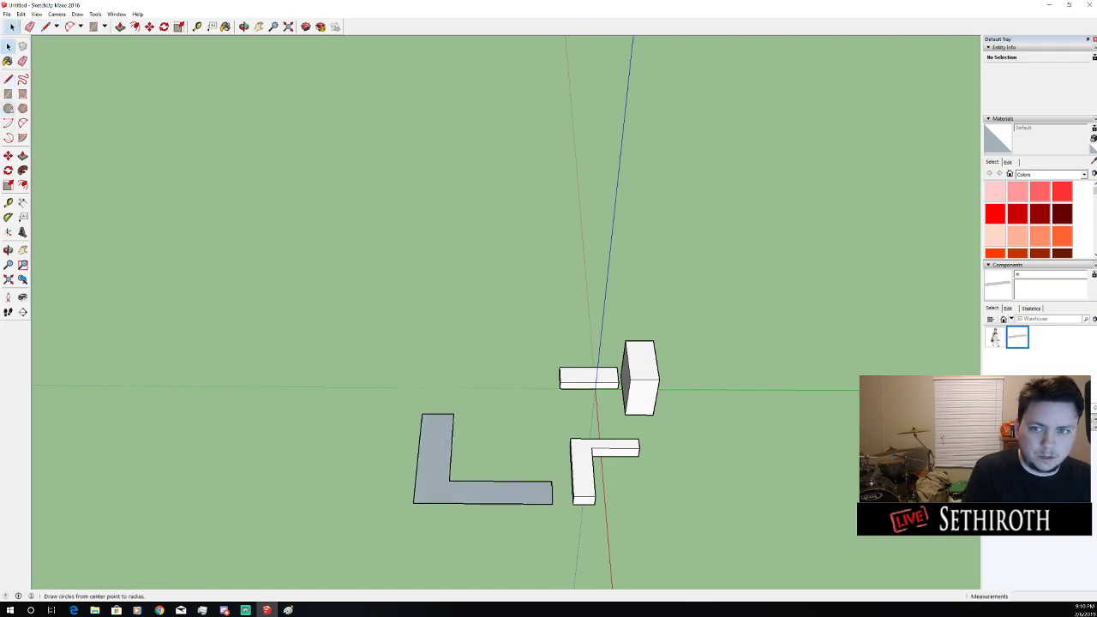
{"action": "left_click", "coordinate": [8, 93]}
{"action": "left_click", "coordinate": [426, 360]}
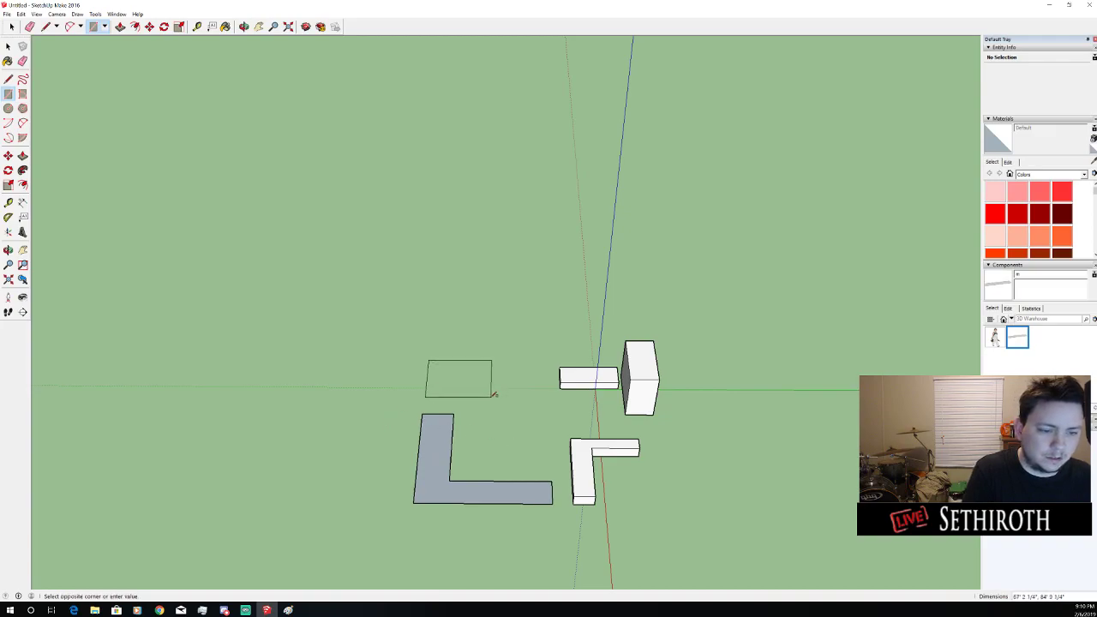
{"action": "left_click", "coordinate": [489, 398]}
{"action": "key", "text": "space"}
Draw a smaller L-shaped face on the ground between the large L-shaped face and the L-shaped block
{"action": "left_click_drag", "start_coordinate": [480, 407], "coordinate": [509, 463]}
{"action": "scroll", "coordinate": [552, 454], "scroll_direction": "up", "scroll_amount": 2}
{"action": "key", "text": "l"}
{"action": "left_click", "coordinate": [526, 481]}
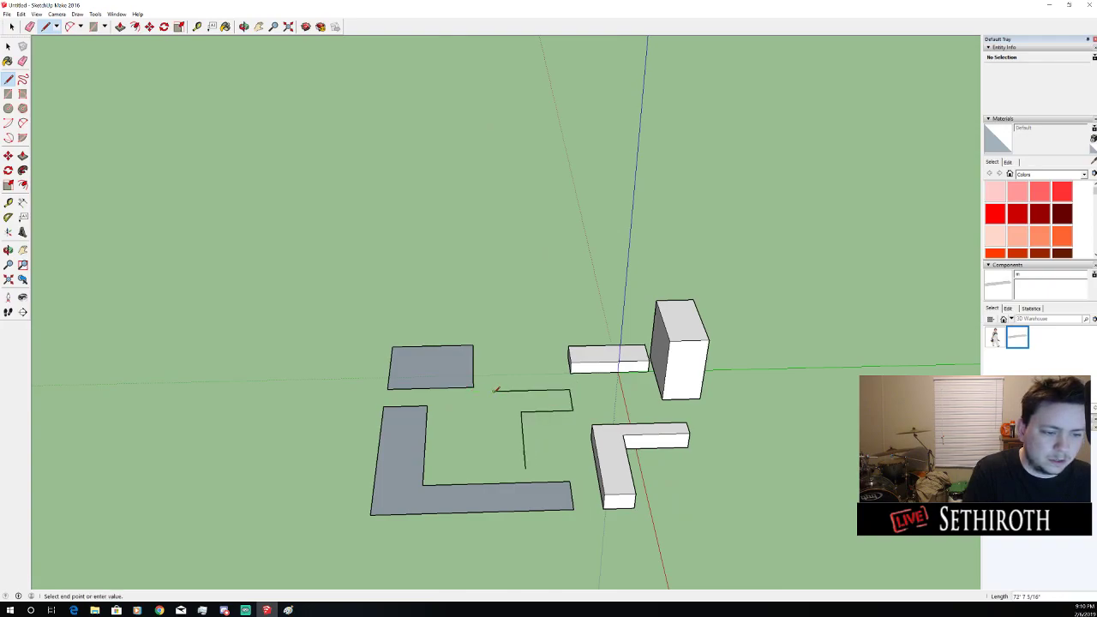
{"action": "left_click", "coordinate": [525, 469]}
{"action": "left_click_drag", "start_coordinate": [565, 429], "coordinate": [561, 407]}
{"action": "key", "text": "space"}
Extrude the small and the large L-shaped faces upward into low blocks of equal height
{"action": "key", "text": "p"}
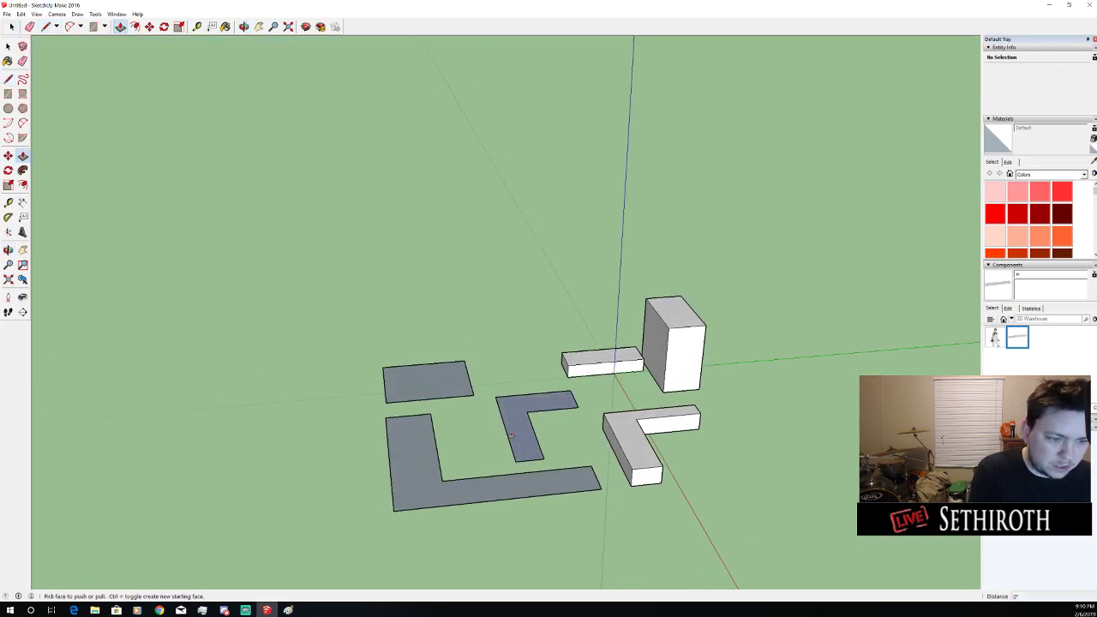
{"action": "left_click", "coordinate": [517, 433]}
{"action": "left_click", "coordinate": [515, 415]}
{"action": "double_click", "coordinate": [443, 496]}
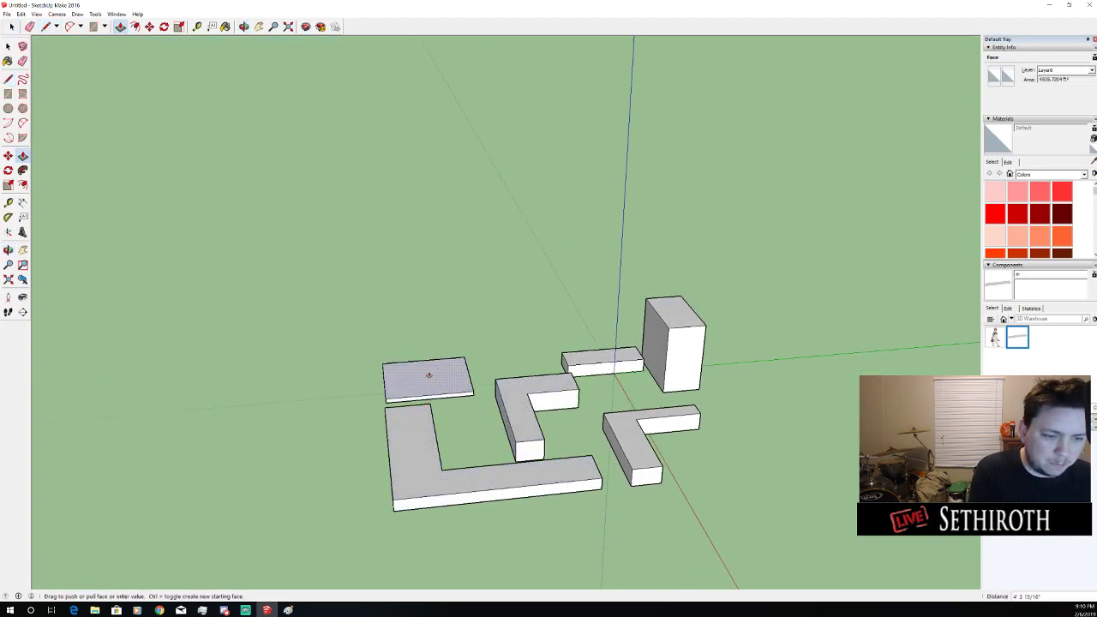
Extrude the rectangle into a second tall block and raise the top of the original tall block by about 37'
{"action": "double_click", "coordinate": [431, 374]}
{"action": "left_click_drag", "start_coordinate": [431, 375], "coordinate": [701, 326]}
{"action": "scroll", "coordinate": [700, 326], "scroll_direction": "up", "scroll_amount": 3}
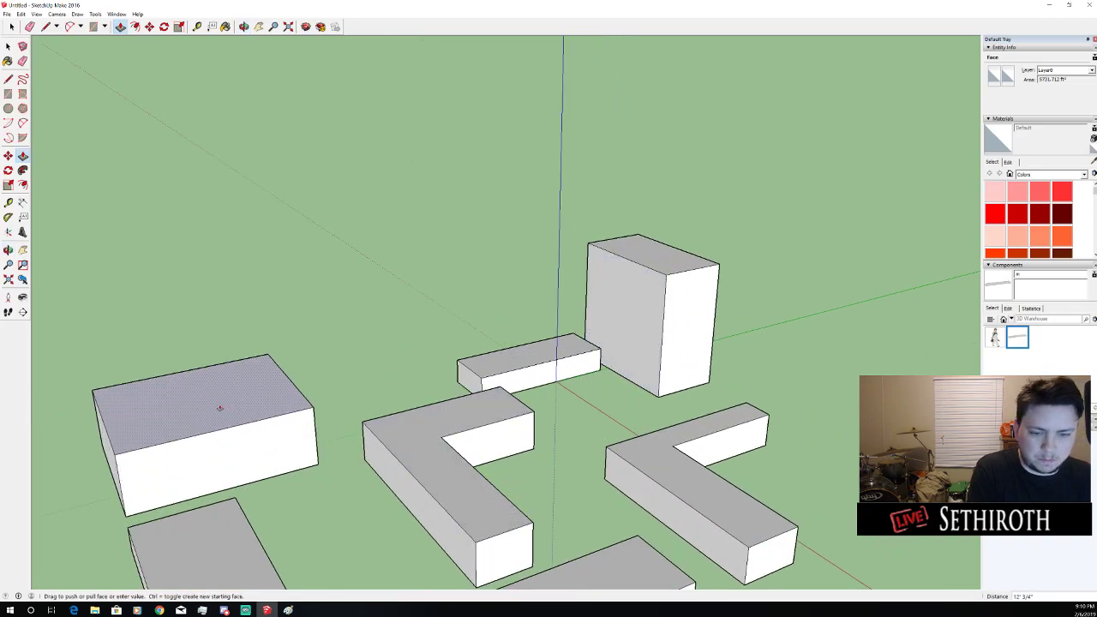
{"action": "left_click_drag", "start_coordinate": [220, 404], "coordinate": [564, 272]}
{"action": "scroll", "coordinate": [563, 272], "scroll_direction": "down", "scroll_amount": 2}
{"action": "left_click_drag", "start_coordinate": [641, 256], "coordinate": [639, 198]}
Switch to Paint to compare the blocks with the layout sketch, and return to SketchUp
{"action": "left_click_drag", "start_coordinate": [548, 343], "coordinate": [340, 553]}
{"action": "left_click", "coordinate": [287, 612]}
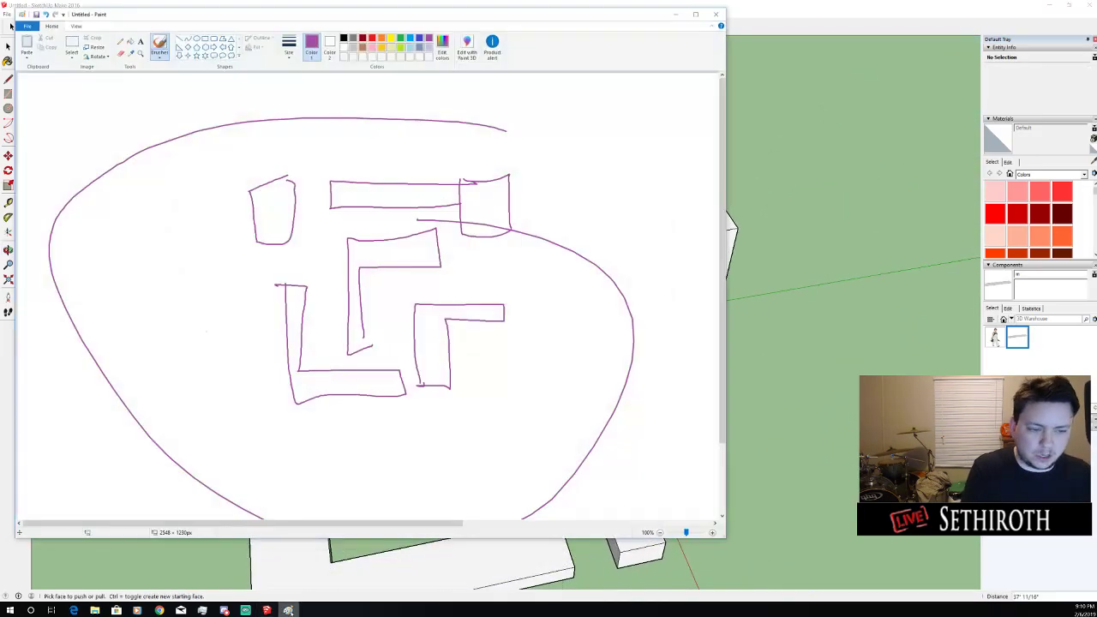
{"action": "left_click", "coordinate": [288, 611]}
{"action": "left_click", "coordinate": [288, 611]}
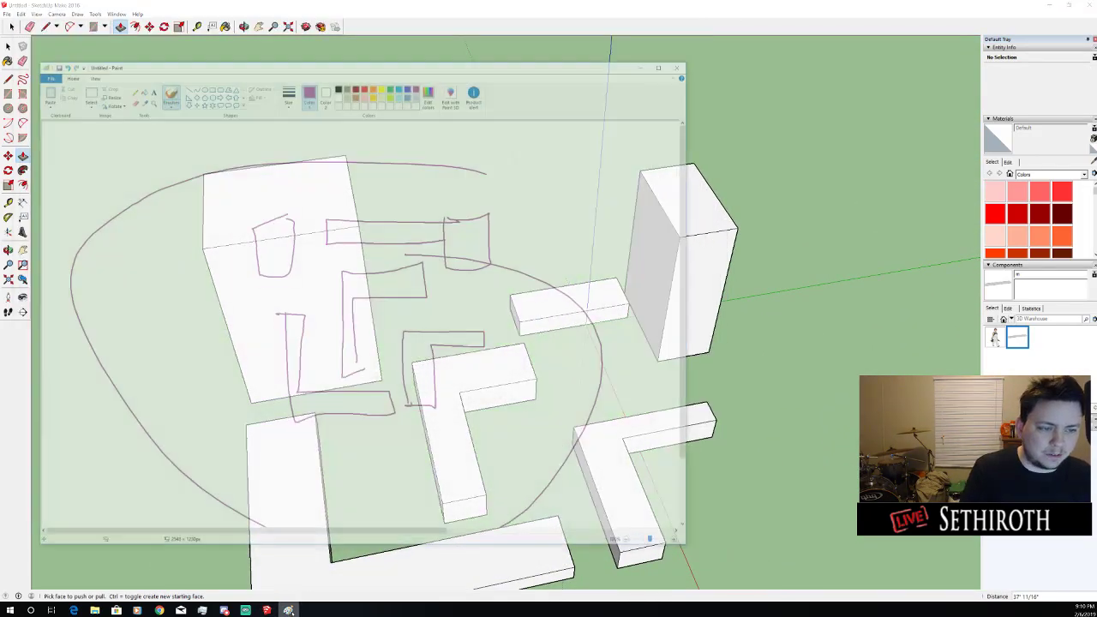
{"action": "left_click", "coordinate": [288, 611]}
Make a component from the whole low bar beside the original tall block
{"action": "mouse_move", "coordinate": [588, 375]}
{"action": "left_mouse_down"}
{"action": "mouse_move", "coordinate": [537, 216]}
{"action": "mouse_move", "coordinate": [568, 326]}
{"action": "mouse_move", "coordinate": [543, 363]}
{"action": "mouse_move", "coordinate": [551, 316]}
{"action": "mouse_move", "coordinate": [609, 339]}
{"action": "mouse_move", "coordinate": [588, 408]}
{"action": "left_mouse_up"}
{"action": "scroll", "coordinate": [561, 332], "scroll_direction": "down", "scroll_amount": 3}
{"action": "scroll", "coordinate": [550, 351], "scroll_direction": "up", "scroll_amount": 4}
{"action": "scroll", "coordinate": [635, 314], "scroll_direction": "up", "scroll_amount": 4}
{"action": "key", "text": "space"}
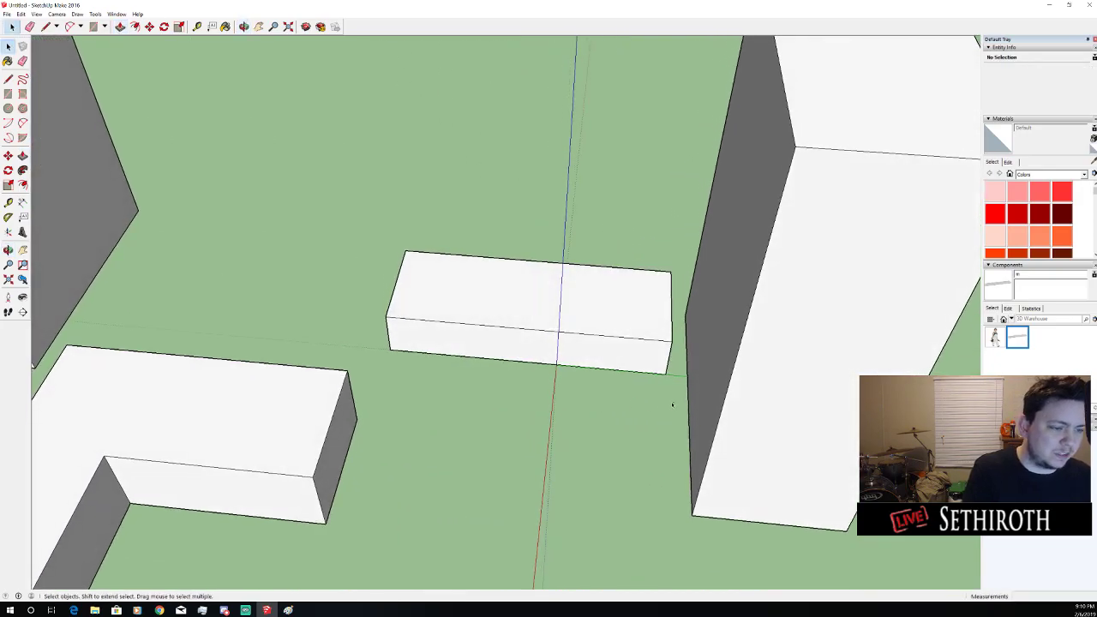
{"action": "left_click_drag", "start_coordinate": [383, 196], "coordinate": [382, 189]}
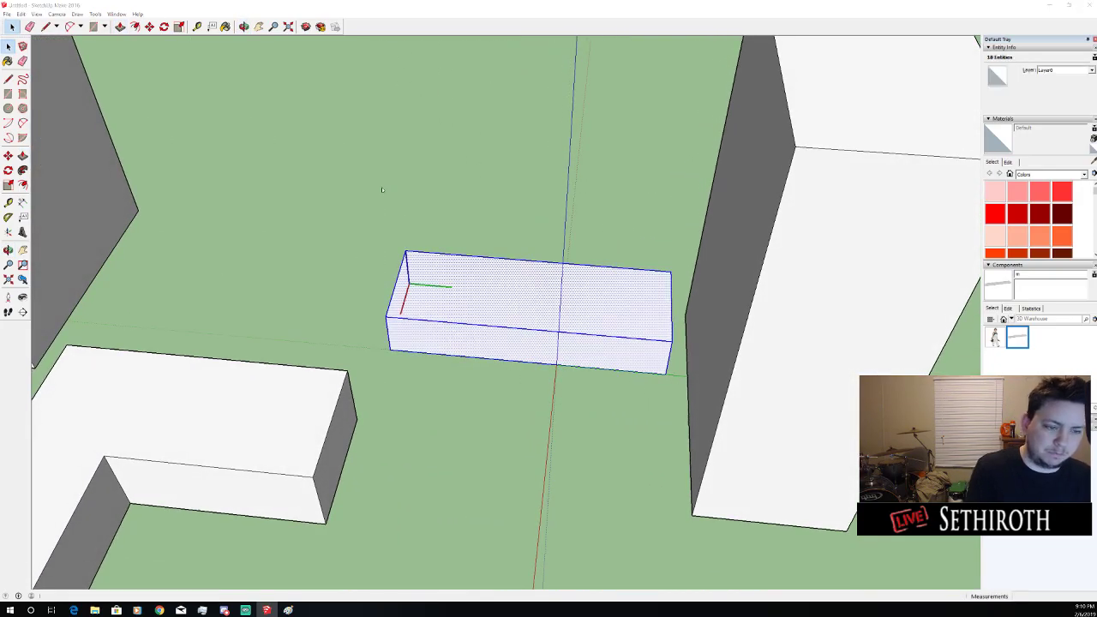
{"action": "key", "text": "Return"}
{"action": "left_click_drag", "start_coordinate": [519, 320], "coordinate": [612, 196]}
Move the bar component upward off the ground next to the original tall block
{"action": "key", "text": "m"}
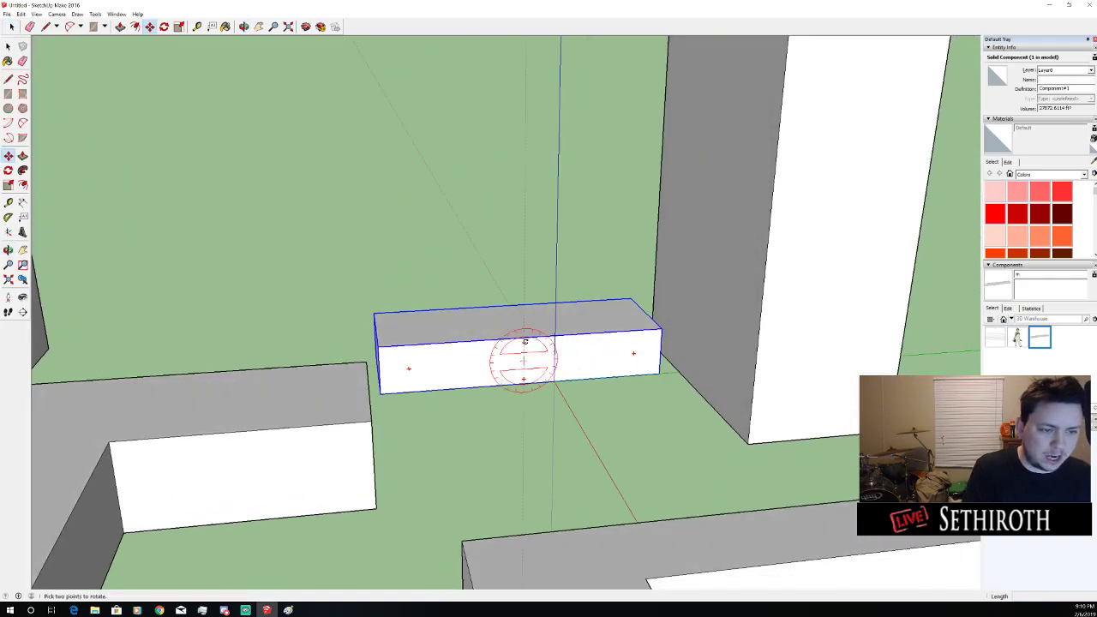
{"action": "key", "text": "h"}
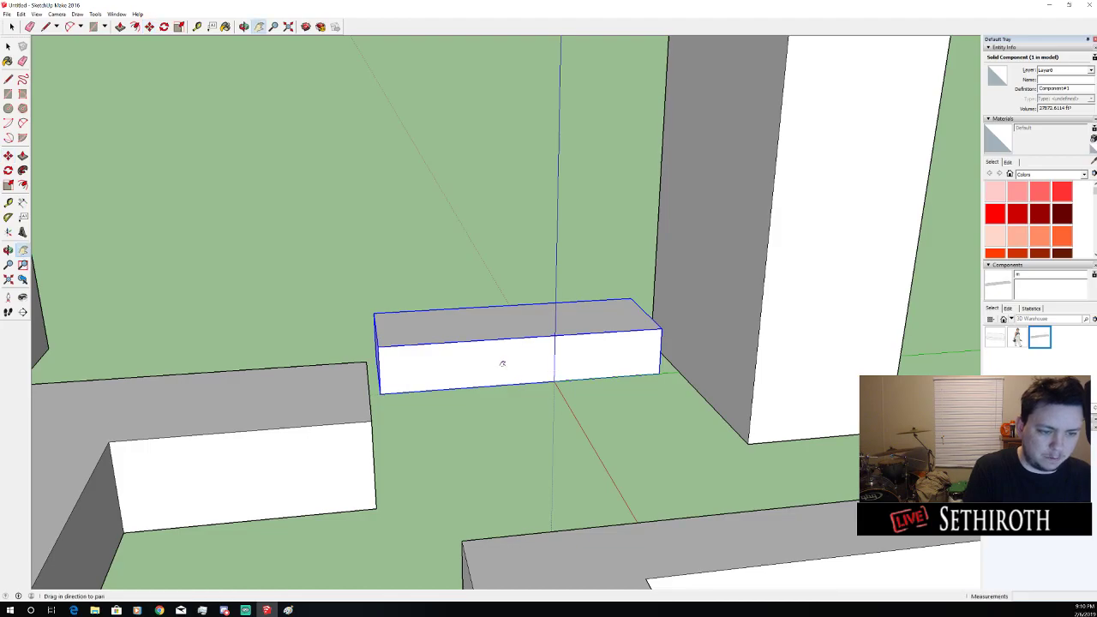
{"action": "key", "text": "space"}
{"action": "key", "text": "m"}
{"action": "left_click", "coordinate": [504, 364]}
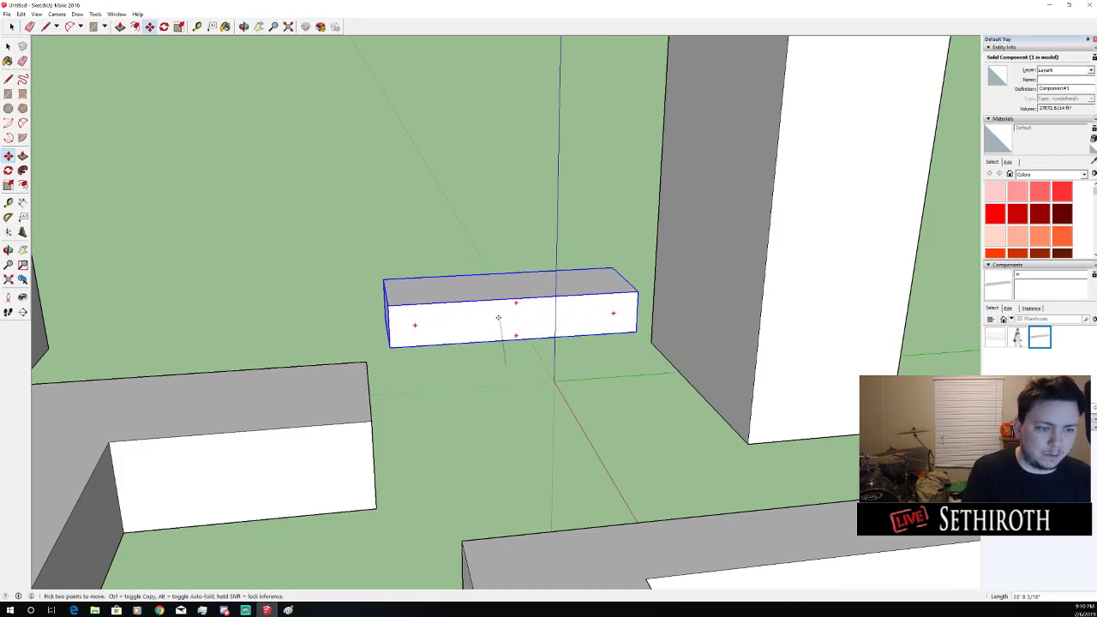
{"action": "left_click", "coordinate": [507, 230]}
Move the raised bar about 21' along the red axis to line it up with the side of the tall block
{"action": "key", "text": "o"}
{"action": "mouse_move", "coordinate": [507, 230]}
{"action": "left_mouse_down"}
{"action": "mouse_move", "coordinate": [723, 262]}
{"action": "mouse_move", "coordinate": [520, 243]}
{"action": "left_mouse_up"}
{"action": "left_click", "coordinate": [488, 210]}
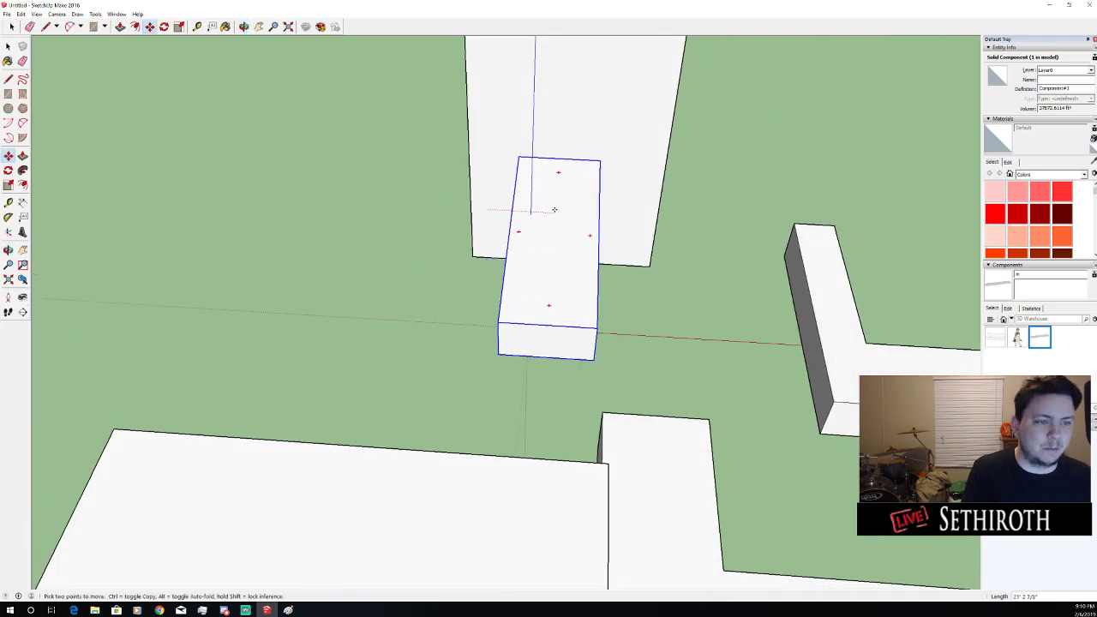
{"action": "left_click", "coordinate": [555, 210]}
{"action": "left_click_drag", "start_coordinate": [688, 272], "coordinate": [434, 177]}
{"action": "scroll", "coordinate": [572, 239], "scroll_direction": "down", "scroll_amount": 4}
{"action": "left_click_drag", "start_coordinate": [571, 239], "coordinate": [484, 290]}
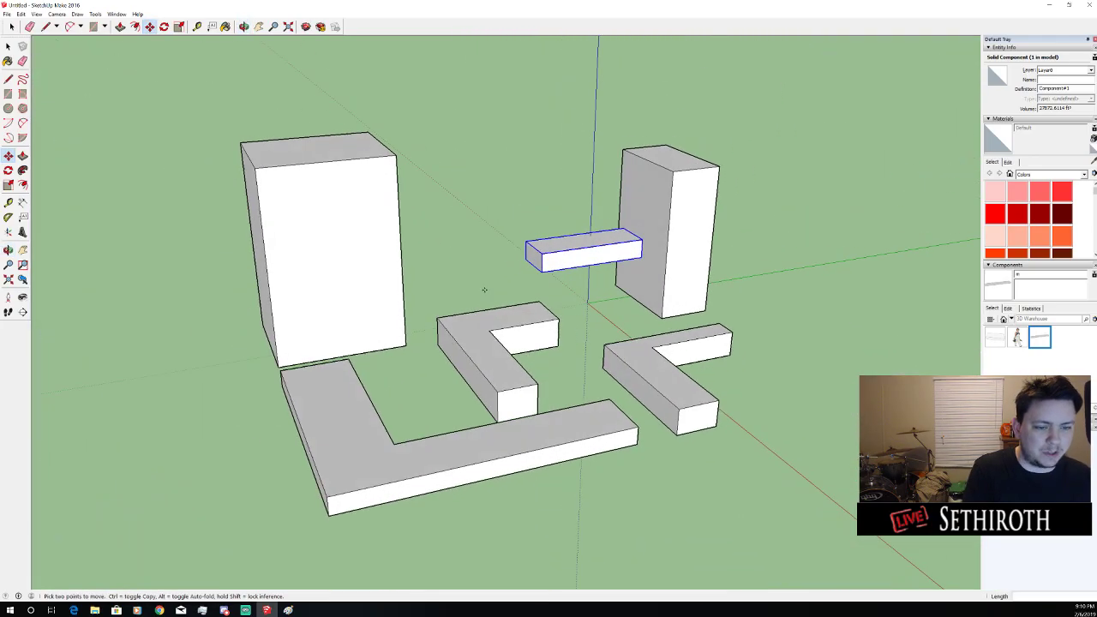
{"action": "key", "text": "space"}
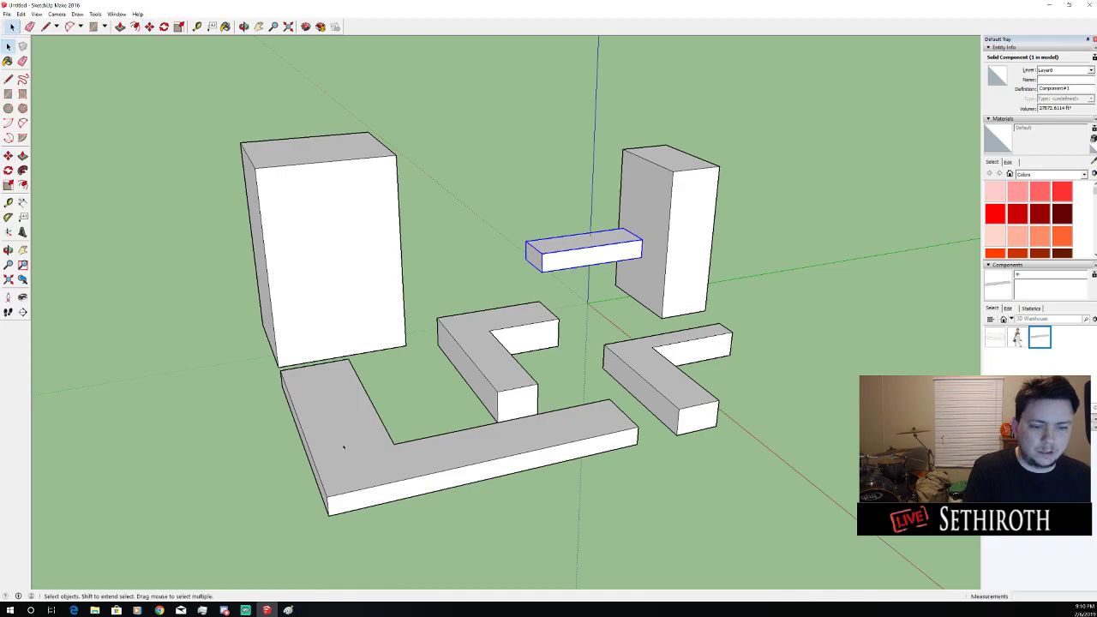
Make a component from the top and side faces of the large L-shaped block
{"action": "left_click", "coordinate": [343, 447]}
{"action": "left_click_drag", "start_coordinate": [348, 441], "coordinate": [666, 440]}
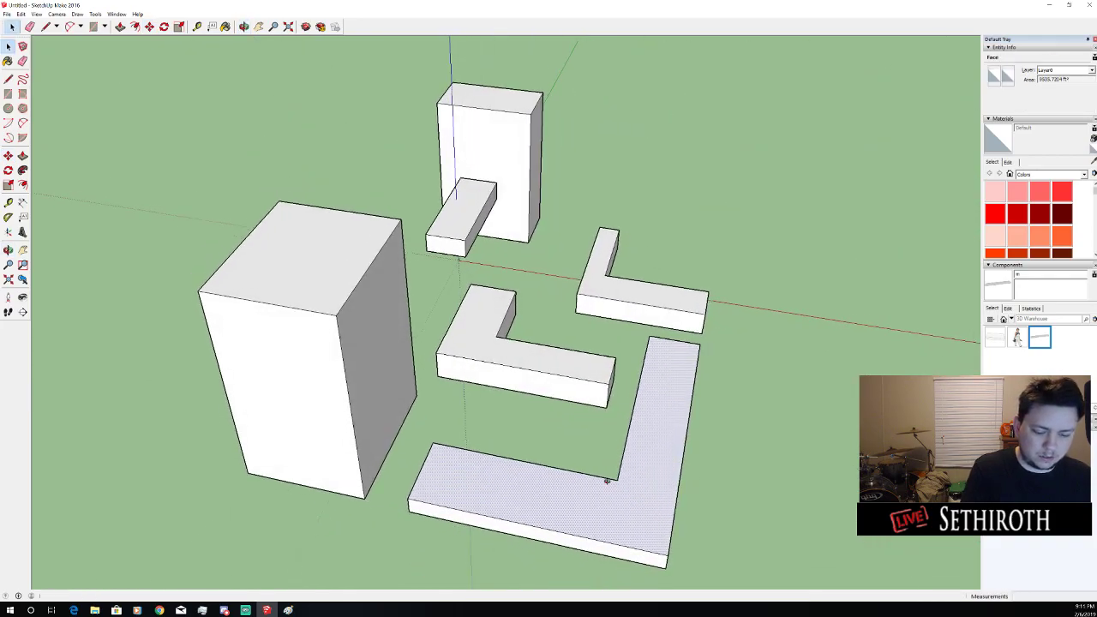
{"action": "left_click_drag", "start_coordinate": [607, 481], "coordinate": [558, 418]}
{"action": "scroll", "coordinate": [544, 398], "scroll_direction": "down", "scroll_amount": 1}
{"action": "scroll", "coordinate": [671, 503], "scroll_direction": "up", "scroll_amount": 3}
{"action": "left_click_drag", "start_coordinate": [671, 502], "coordinate": [698, 404]}
{"action": "left_click", "coordinate": [595, 447], "text": "shift"}
{"action": "left_click", "coordinate": [519, 211], "text": "shift"}
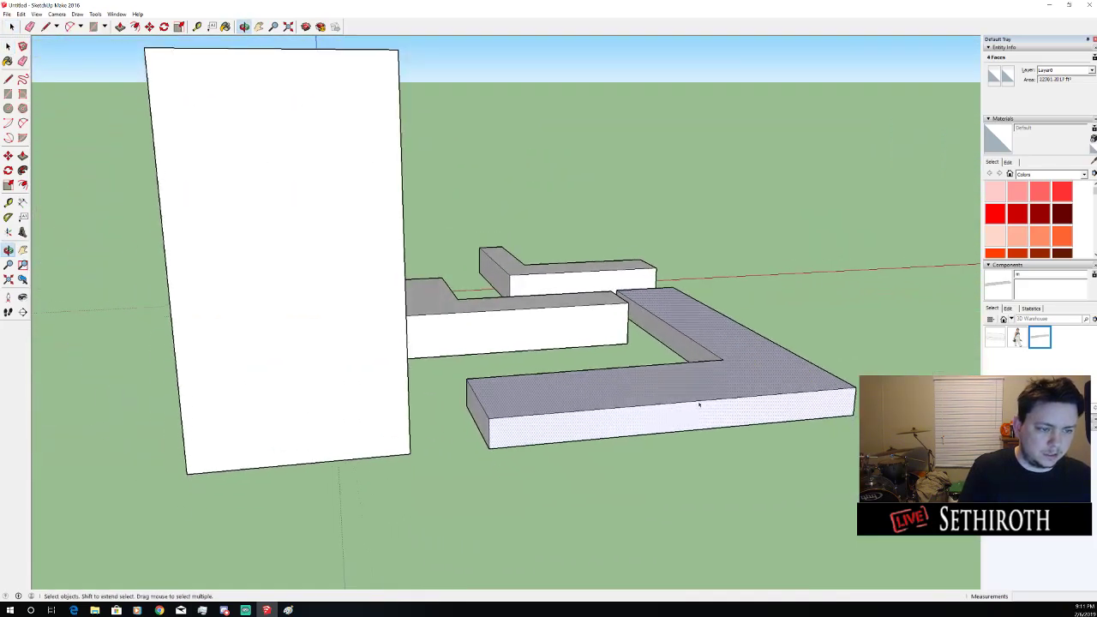
{"action": "left_click", "coordinate": [687, 347], "text": "shift"}
{"action": "left_click_drag", "start_coordinate": [641, 313], "coordinate": [805, 304]}
{"action": "key", "text": "space"}
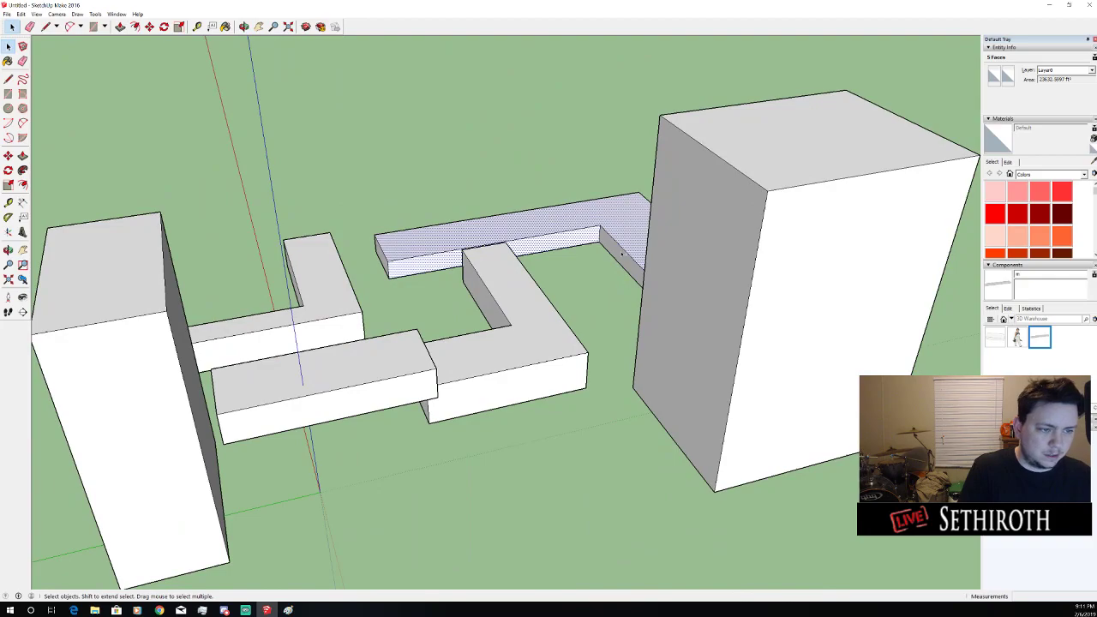
{"action": "left_click", "coordinate": [642, 271], "text": "shift"}
{"action": "left_click_drag", "start_coordinate": [641, 271], "coordinate": [468, 421]}
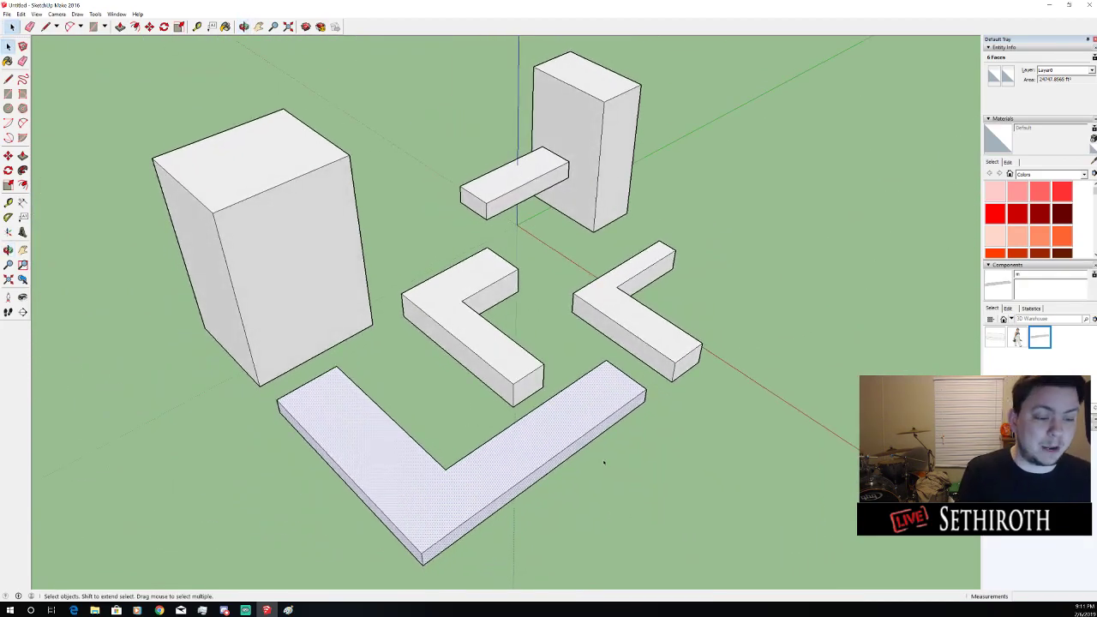
{"action": "key", "text": "g"}
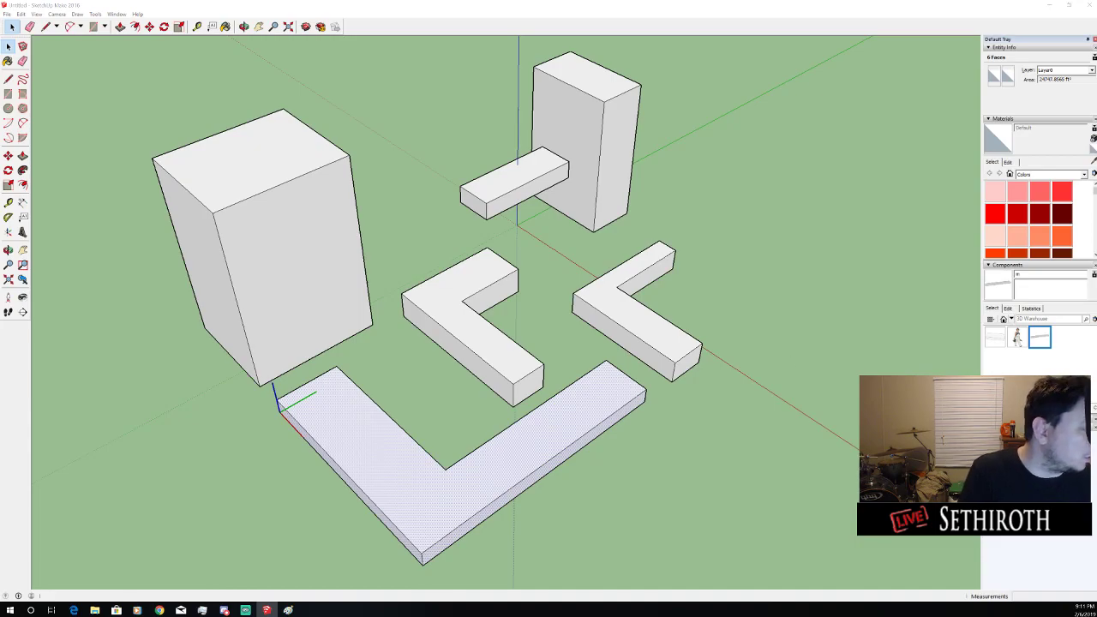
{"action": "left_click", "coordinate": [612, 445]}
{"action": "left_click", "coordinate": [498, 472]}
{"action": "left_click_drag", "start_coordinate": [497, 473], "coordinate": [504, 440]}
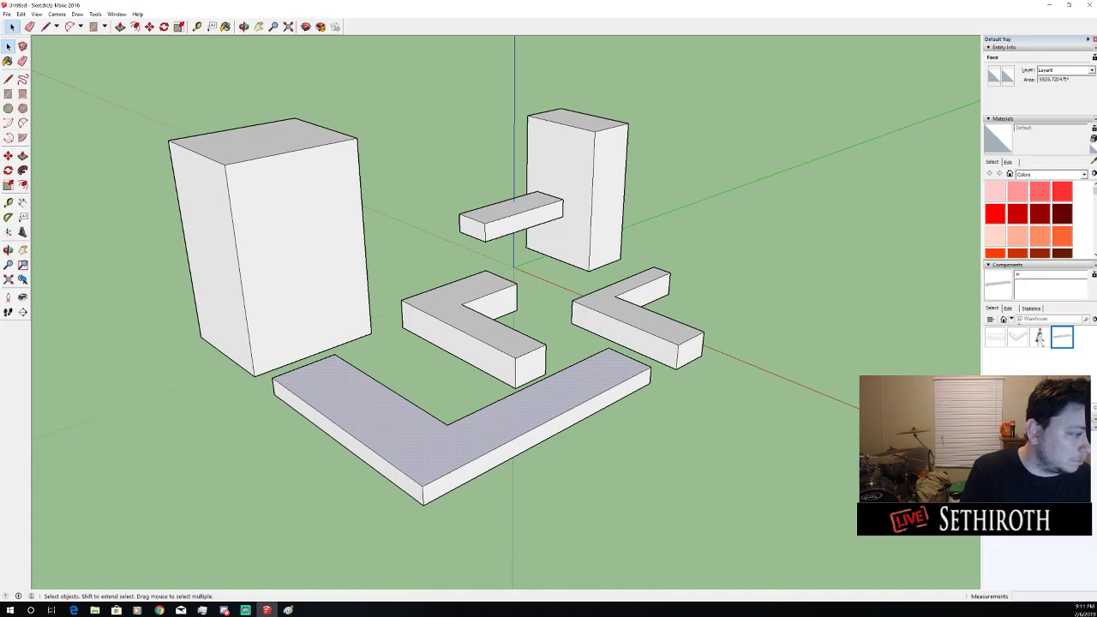
{"action": "left_click", "coordinate": [558, 428]}
{"action": "key", "text": "m"}
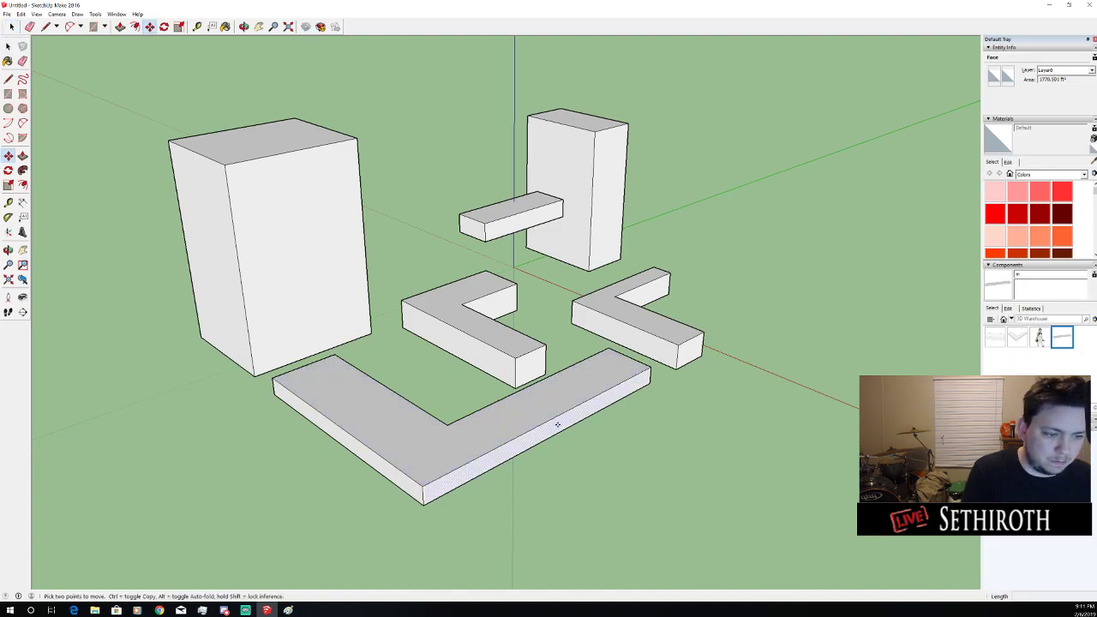
{"action": "left_click", "coordinate": [556, 424]}
{"action": "key", "text": "space"}
Insert a copy of the large L-shaped component from the component library and move it clear of the original L-shaped block
{"action": "left_click", "coordinate": [1018, 337]}
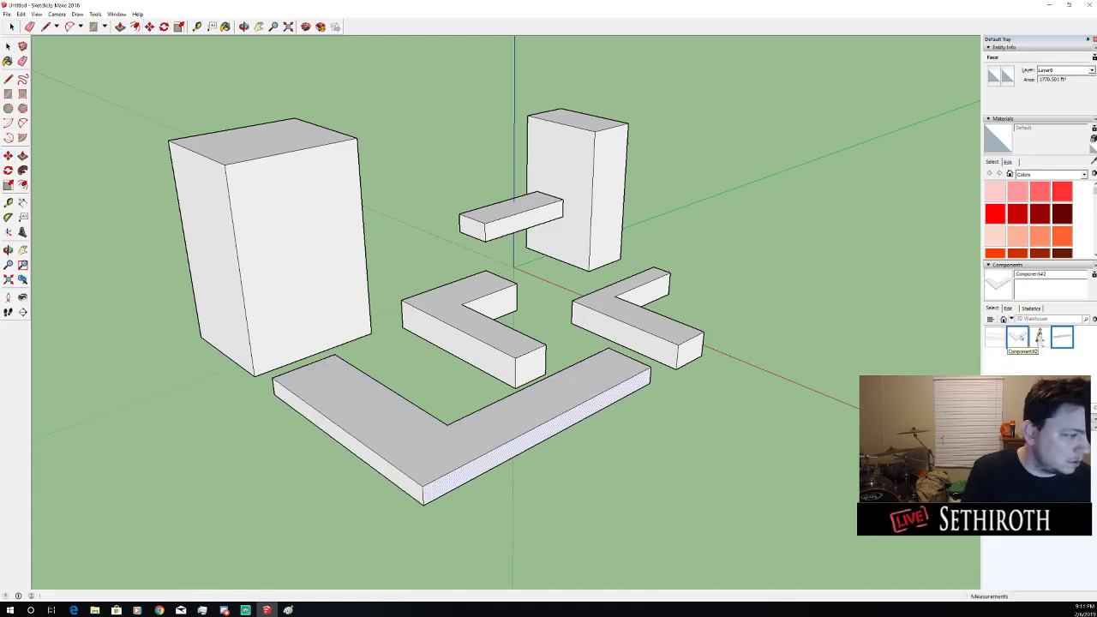
{"action": "left_click_drag", "start_coordinate": [557, 363], "coordinate": [725, 394]}
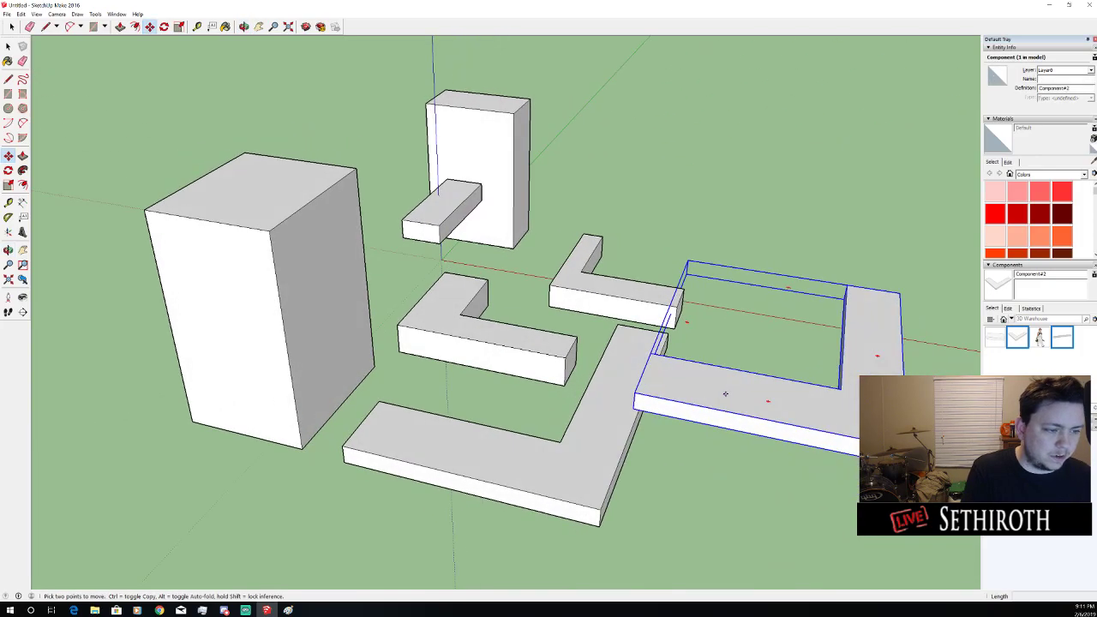
{"action": "key", "text": "space"}
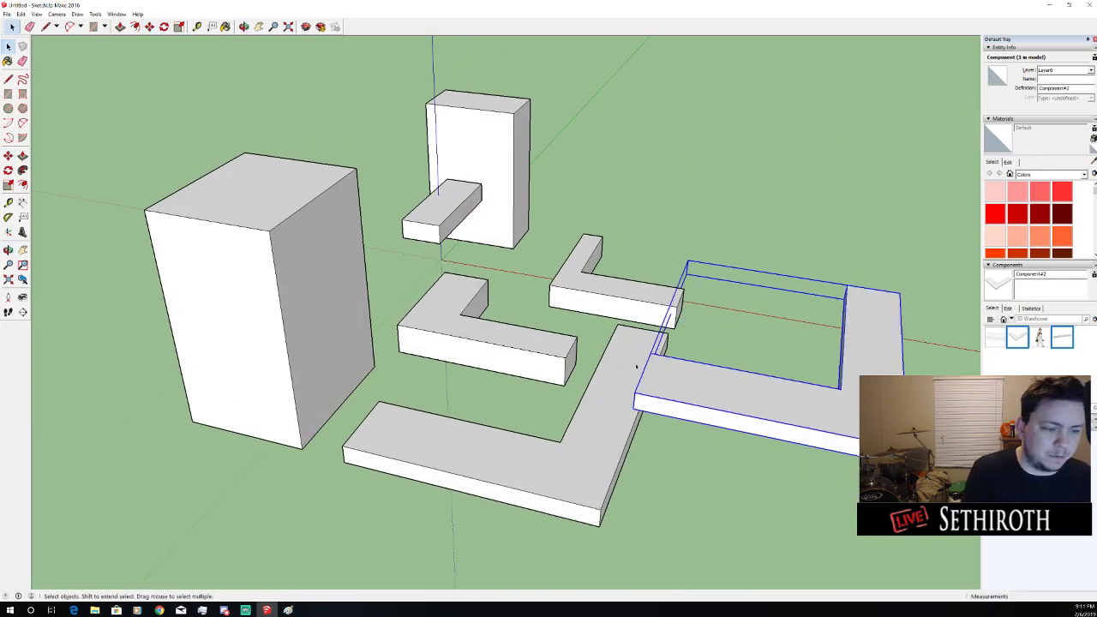
{"action": "left_click_drag", "start_coordinate": [760, 393], "coordinate": [761, 393]}
{"action": "key", "text": "m"}
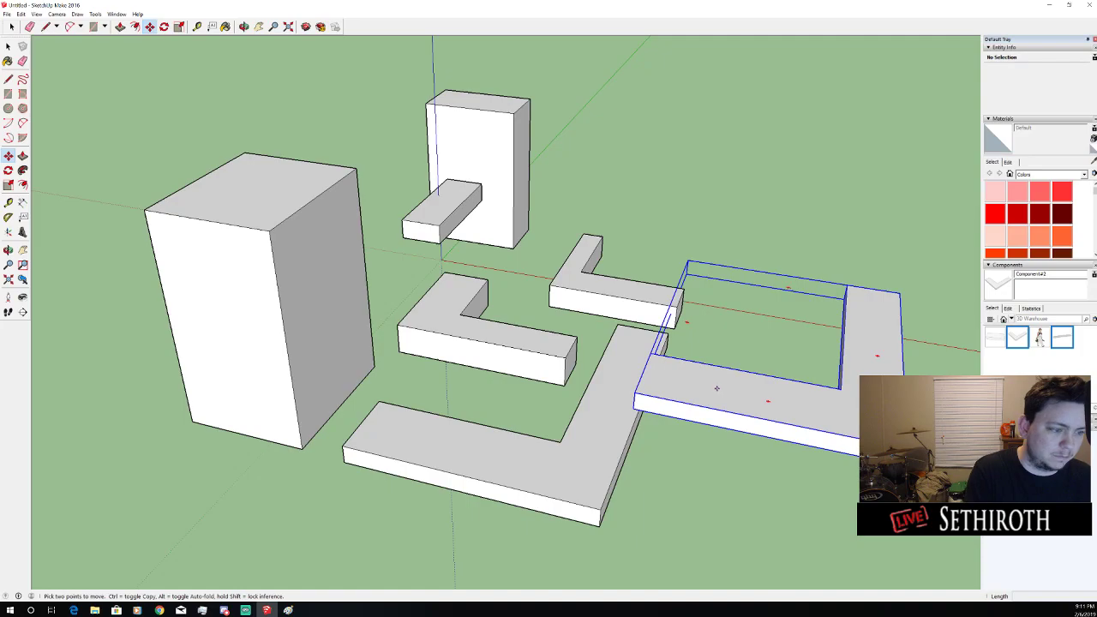
{"action": "left_click", "coordinate": [720, 392]}
{"action": "left_click_drag", "start_coordinate": [627, 360], "coordinate": [680, 330]}
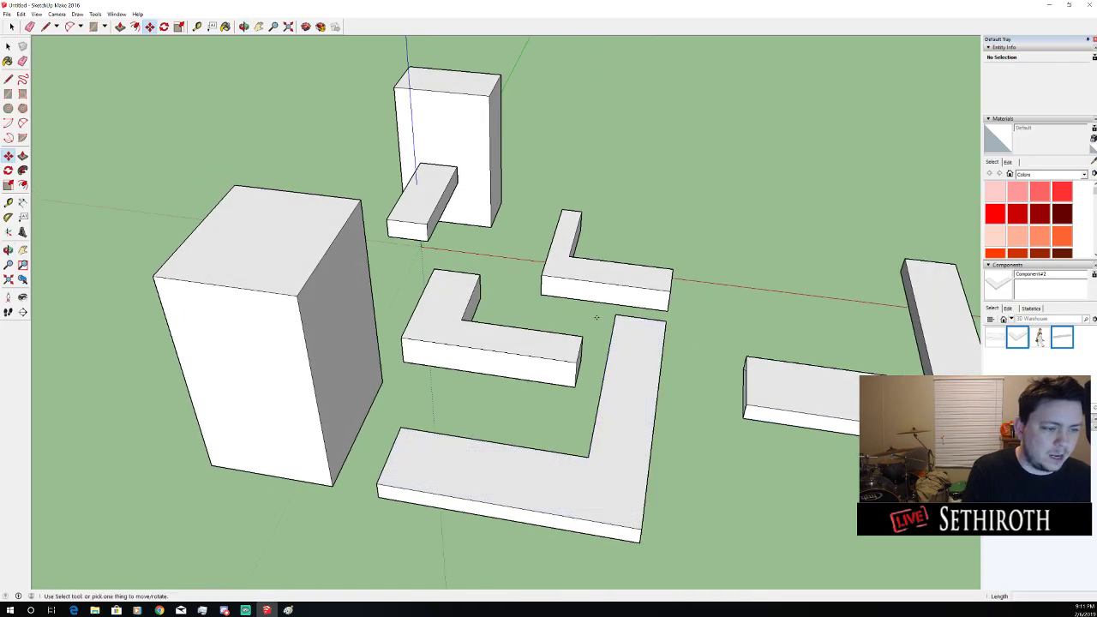
Delete the top face and the long side faces of the loose original large L-shaped block
{"action": "left_click_drag", "start_coordinate": [632, 523], "coordinate": [632, 440]}
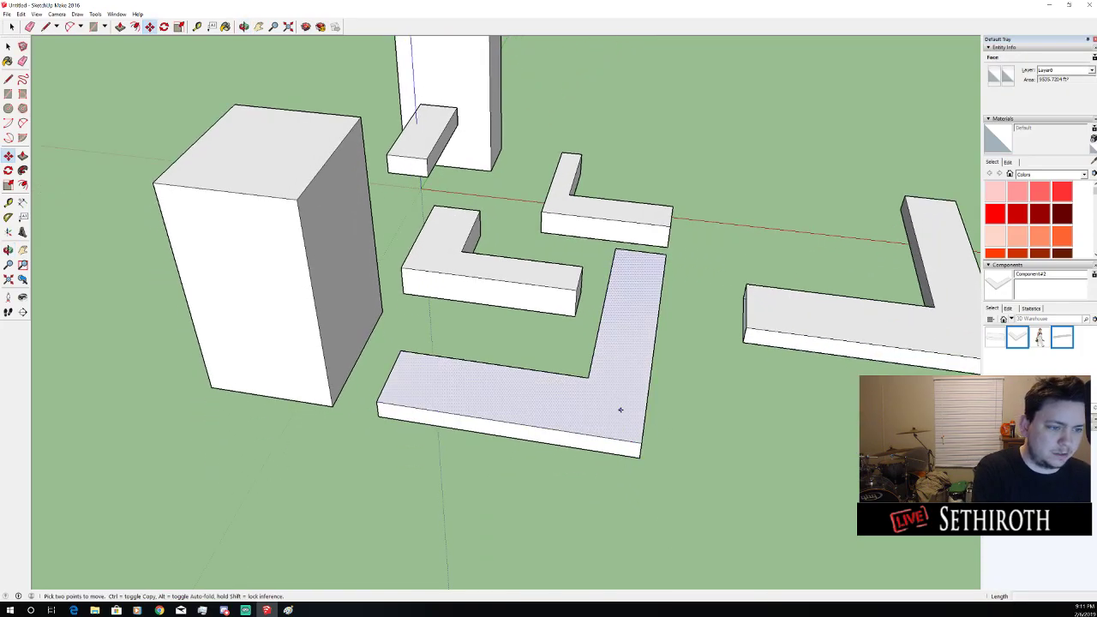
{"action": "key", "text": "space"}
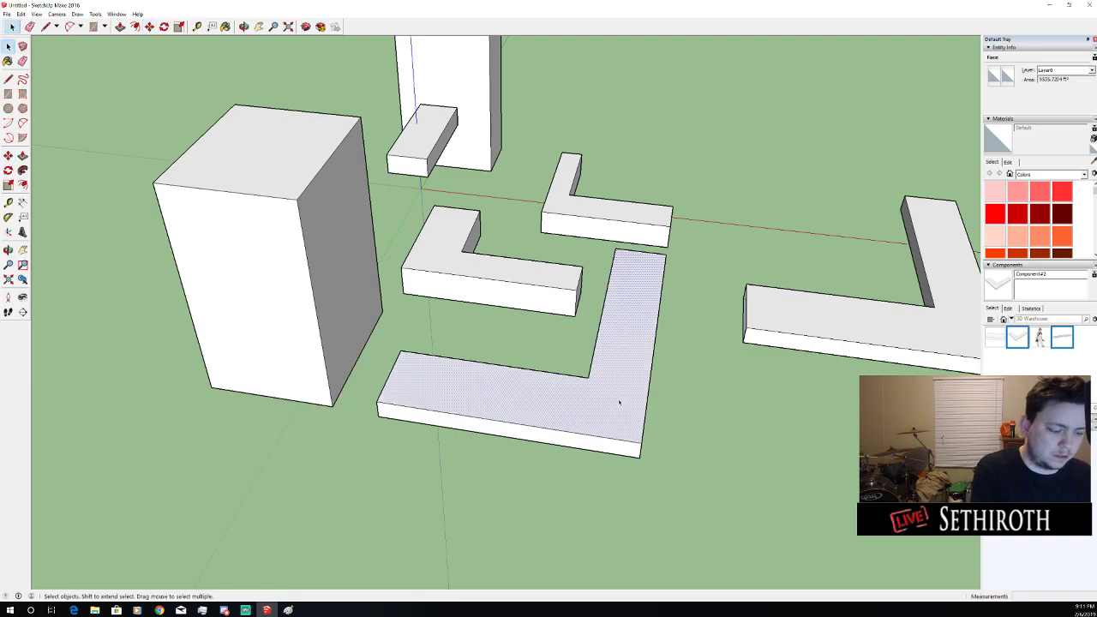
{"action": "key", "text": "Delete"}
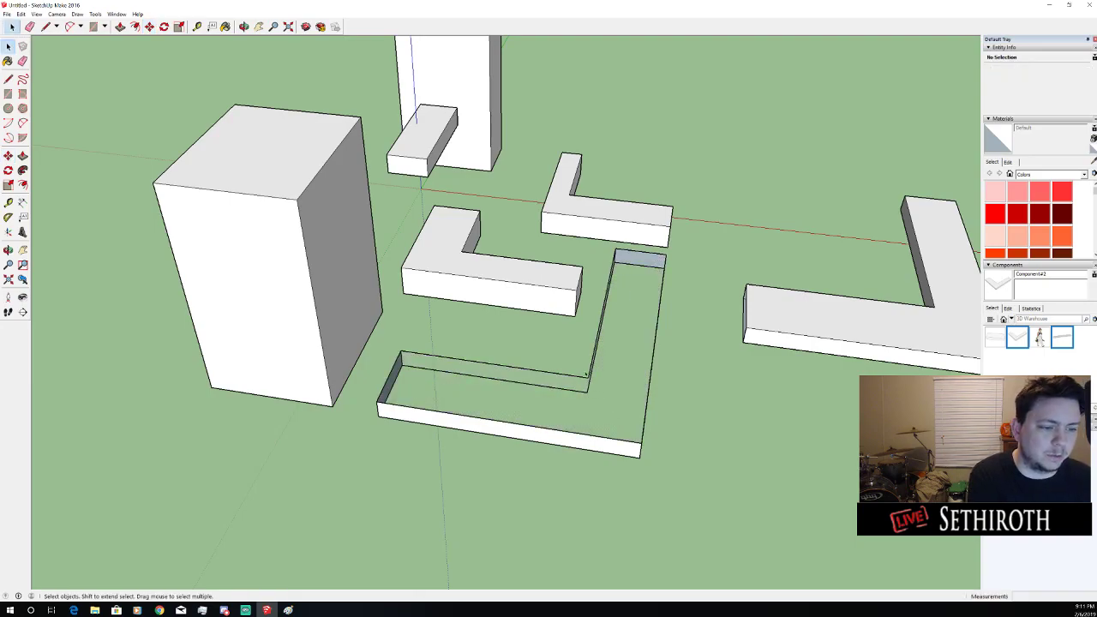
{"action": "left_click_drag", "start_coordinate": [626, 432], "coordinate": [626, 432]}
{"action": "key", "text": "Delete"}
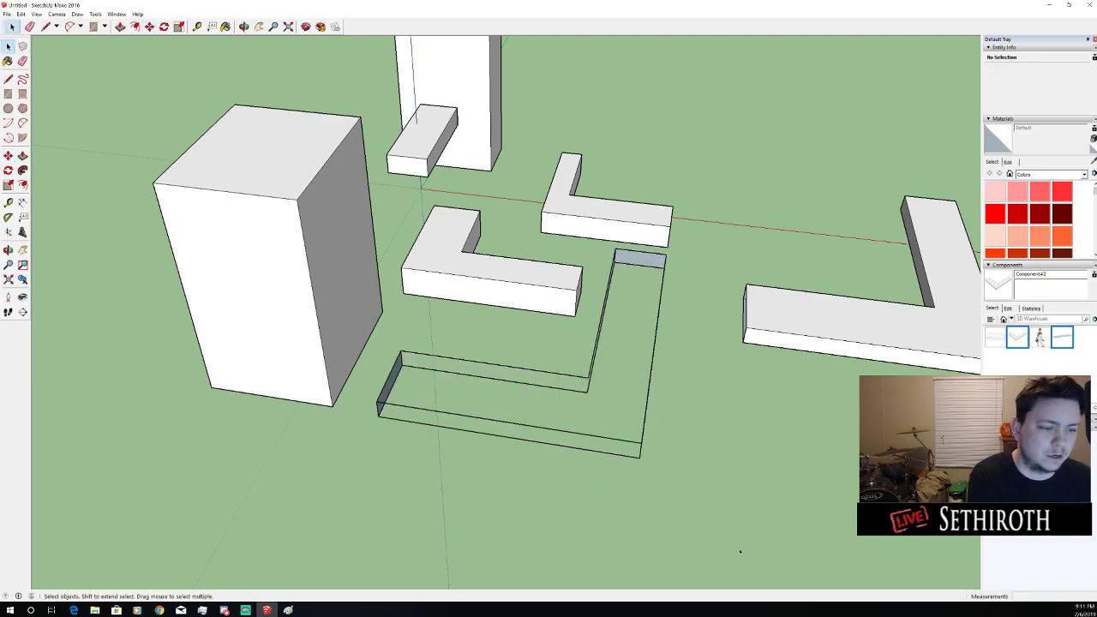
Delete the leftover edges and end faces of the original large L-shaped block
{"action": "left_click", "coordinate": [378, 403]}
{"action": "key", "text": "Delete"}
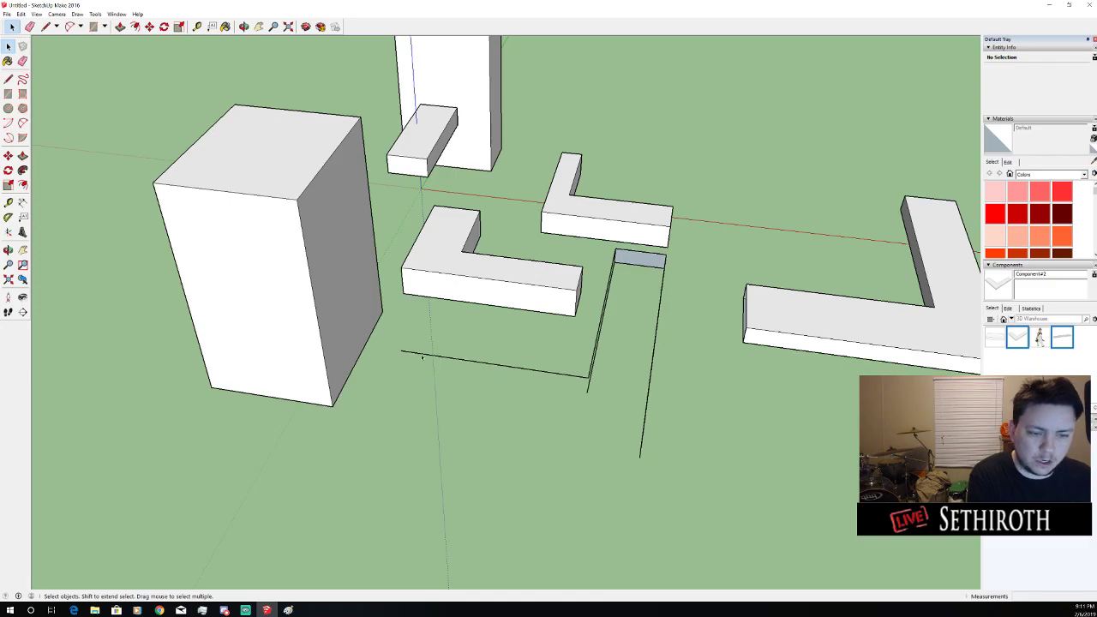
{"action": "key", "text": "Delete"}
{"action": "left_click_drag", "start_coordinate": [594, 381], "coordinate": [576, 374]}
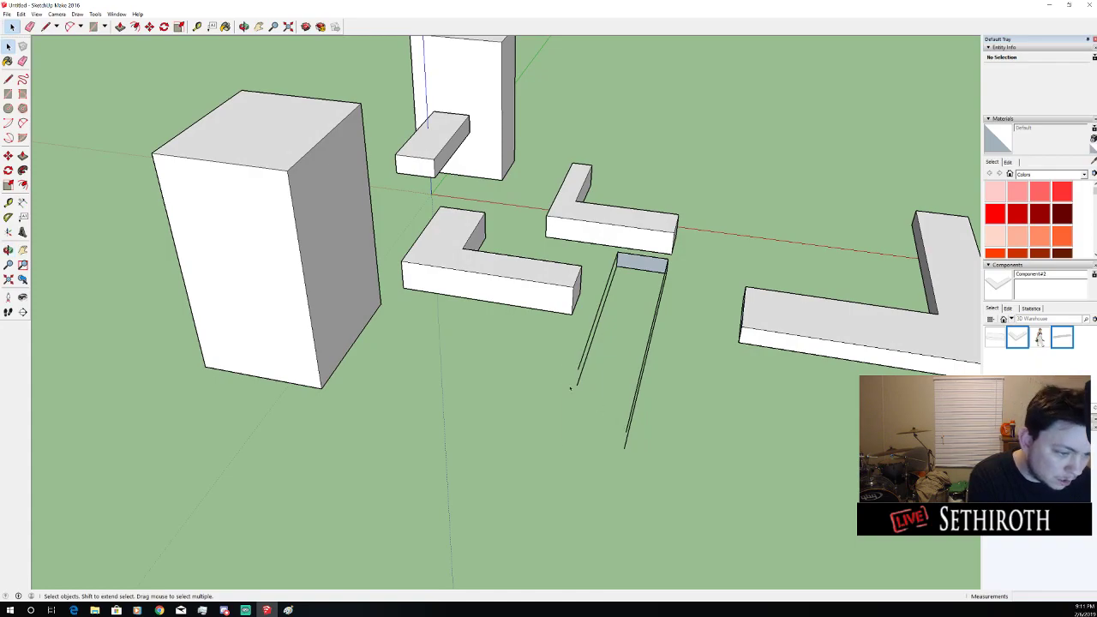
{"action": "left_click", "coordinate": [579, 383]}
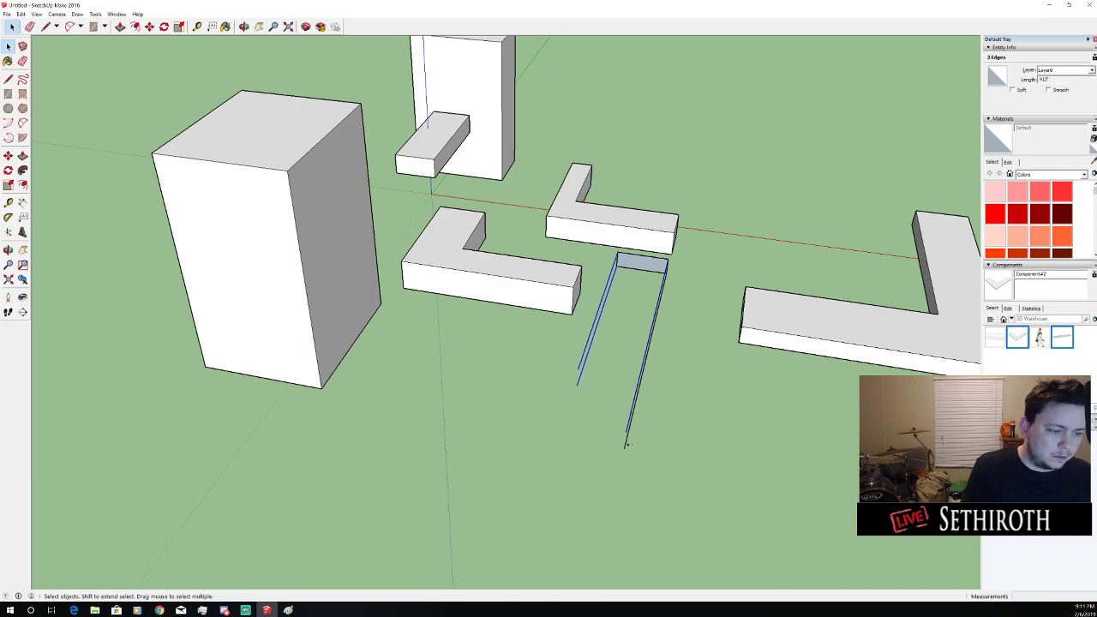
{"action": "left_click", "coordinate": [648, 266], "text": "shift"}
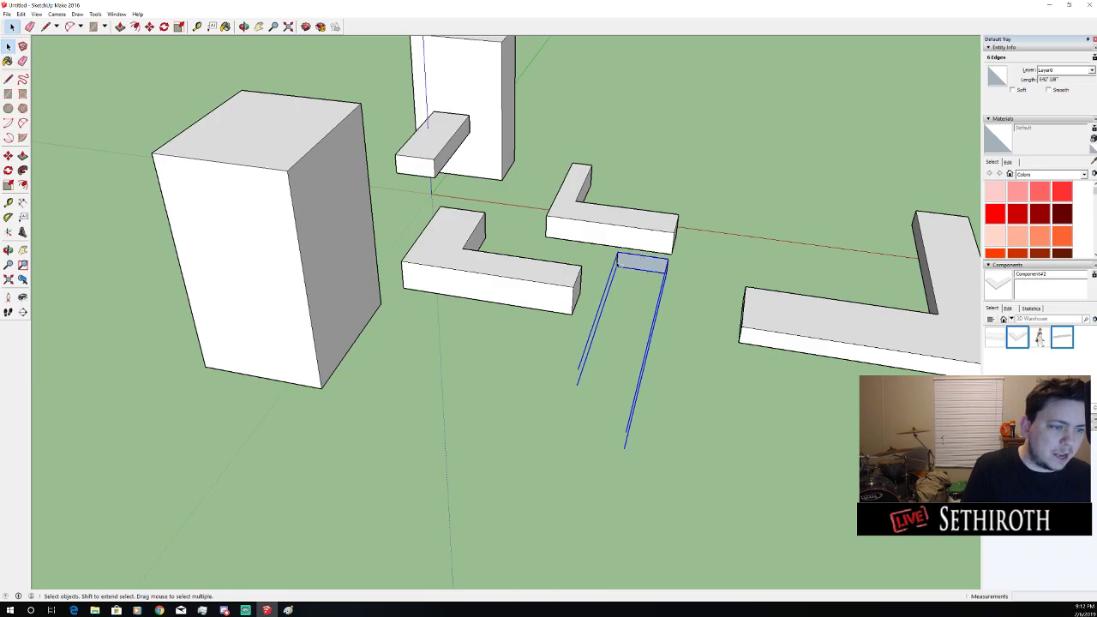
{"action": "left_click", "coordinate": [669, 269], "text": "shift"}
{"action": "left_click_drag", "start_coordinate": [676, 274], "coordinate": [712, 380]}
{"action": "left_click", "coordinate": [698, 328]}
Move the large L-shaped component back across the ground towards the smaller L-shaped blocks
{"action": "left_click", "coordinate": [800, 437]}
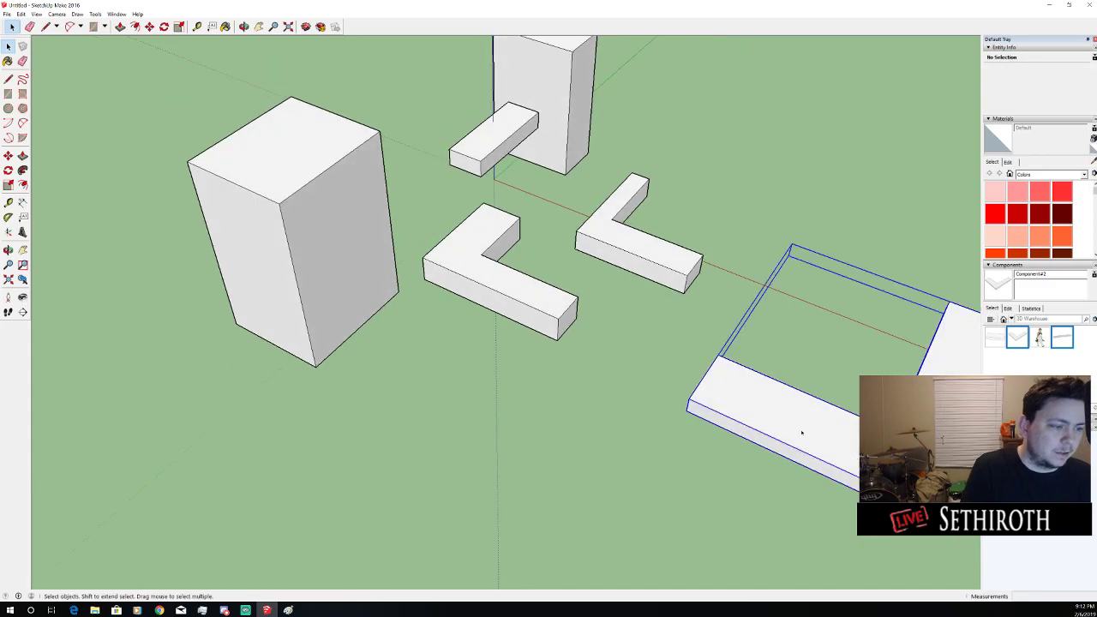
{"action": "key", "text": "m"}
{"action": "left_click", "coordinate": [808, 472]}
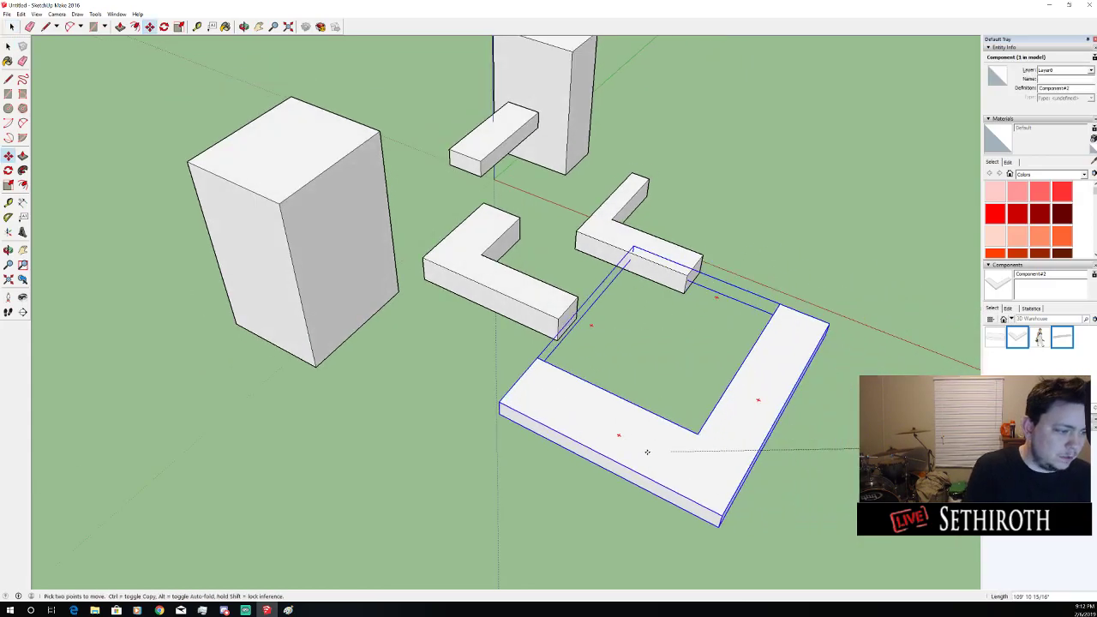
{"action": "left_click", "coordinate": [535, 434]}
Raise the large L-shaped component off the ground so it floats above the two smaller L-shaped blocks
{"action": "left_click_drag", "start_coordinate": [713, 407], "coordinate": [747, 252]}
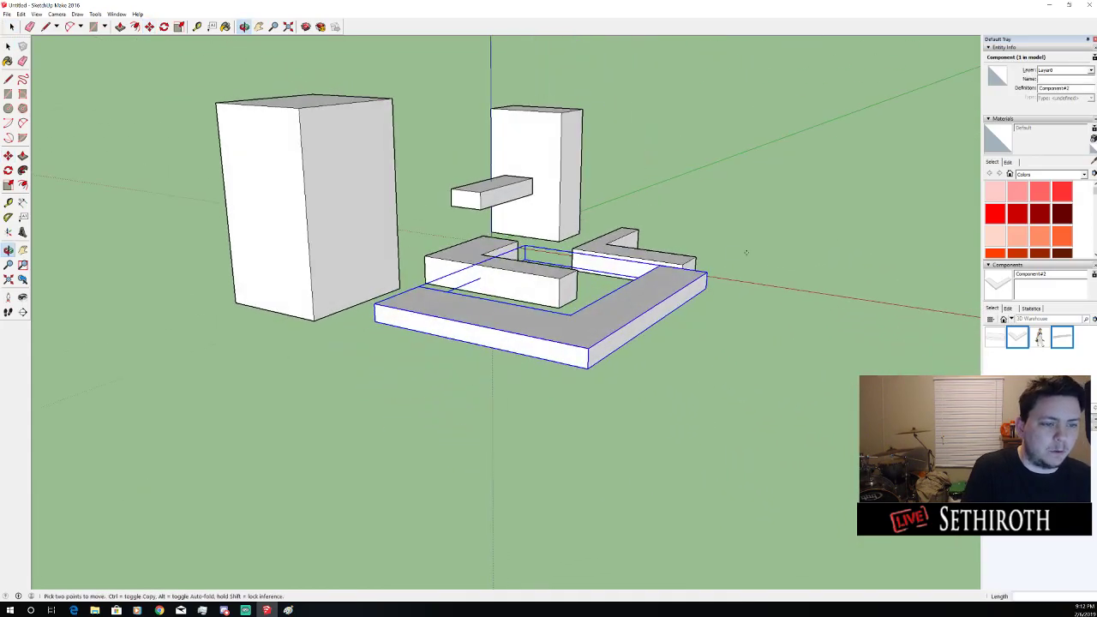
{"action": "left_click", "coordinate": [589, 330]}
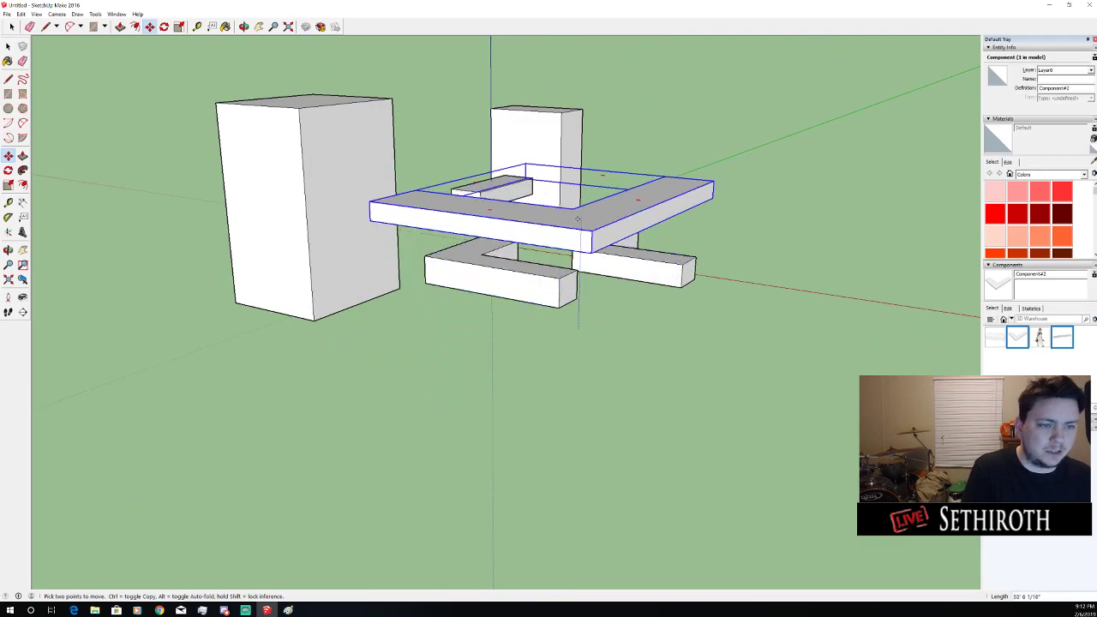
{"action": "left_click_drag", "start_coordinate": [665, 261], "coordinate": [455, 210]}
{"action": "left_click", "coordinate": [573, 198]}
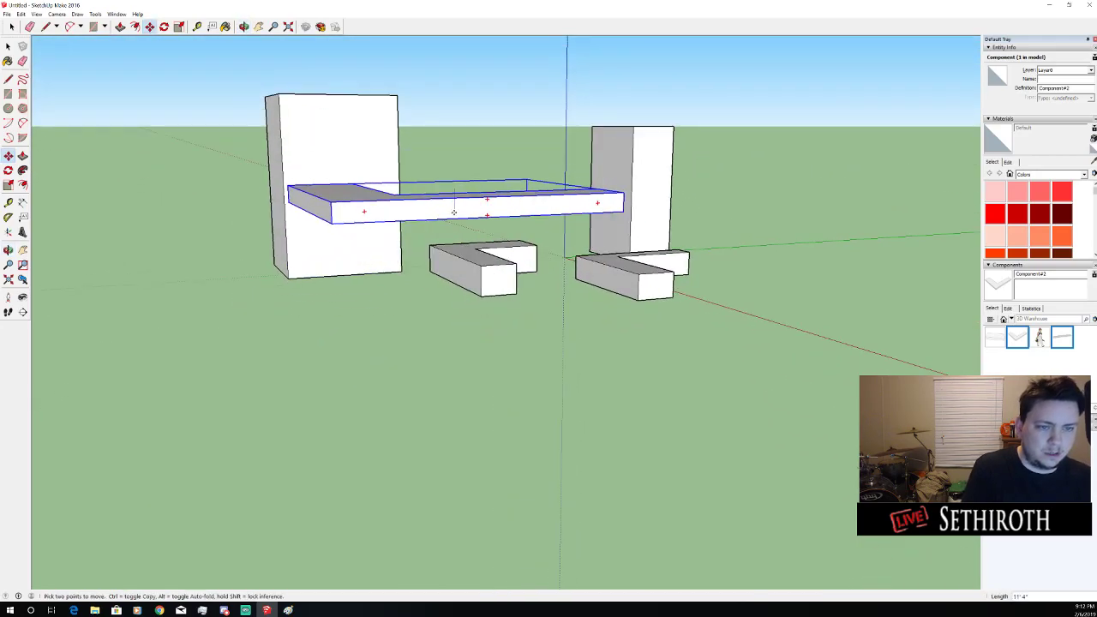
Slide the raised L-shaped component horizontally until one arm's end meets the side of the wider tall block
{"action": "left_click_drag", "start_coordinate": [572, 231], "coordinate": [449, 466]}
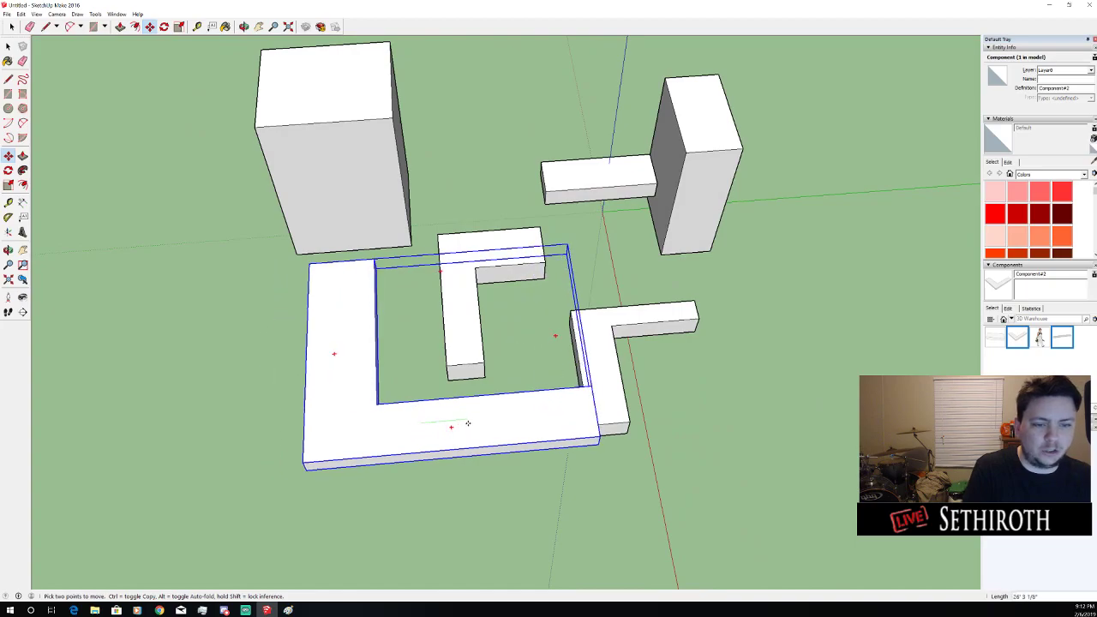
{"action": "left_click", "coordinate": [344, 260]}
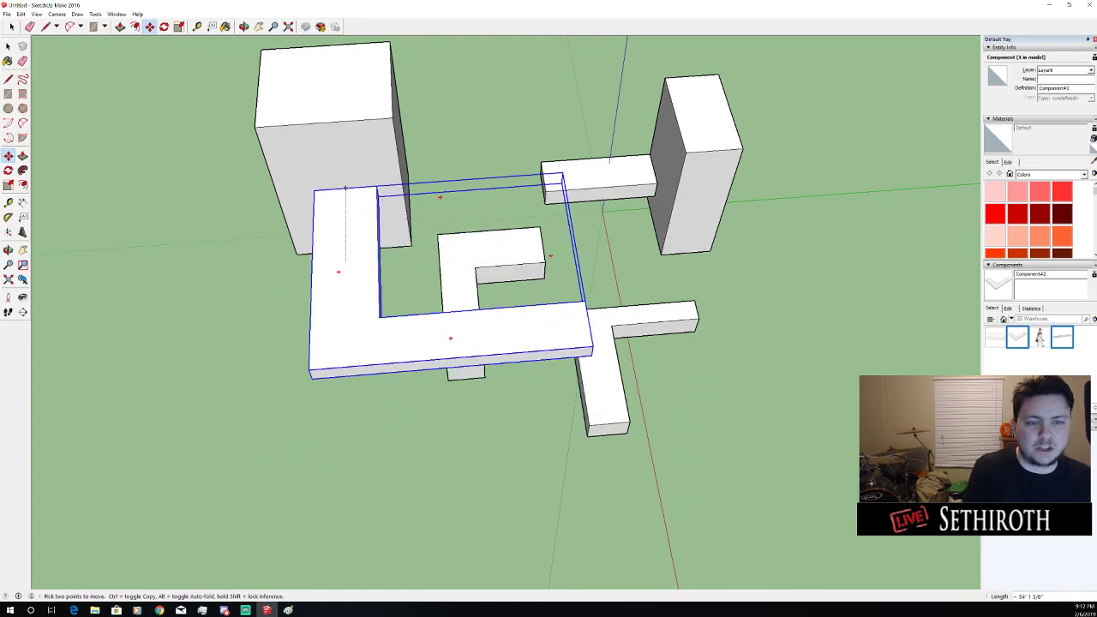
{"action": "left_click", "coordinate": [347, 197]}
Make a component from all eight faces of the narrow L-shaped block beside the red axis
{"action": "left_click_drag", "start_coordinate": [369, 394], "coordinate": [458, 410]}
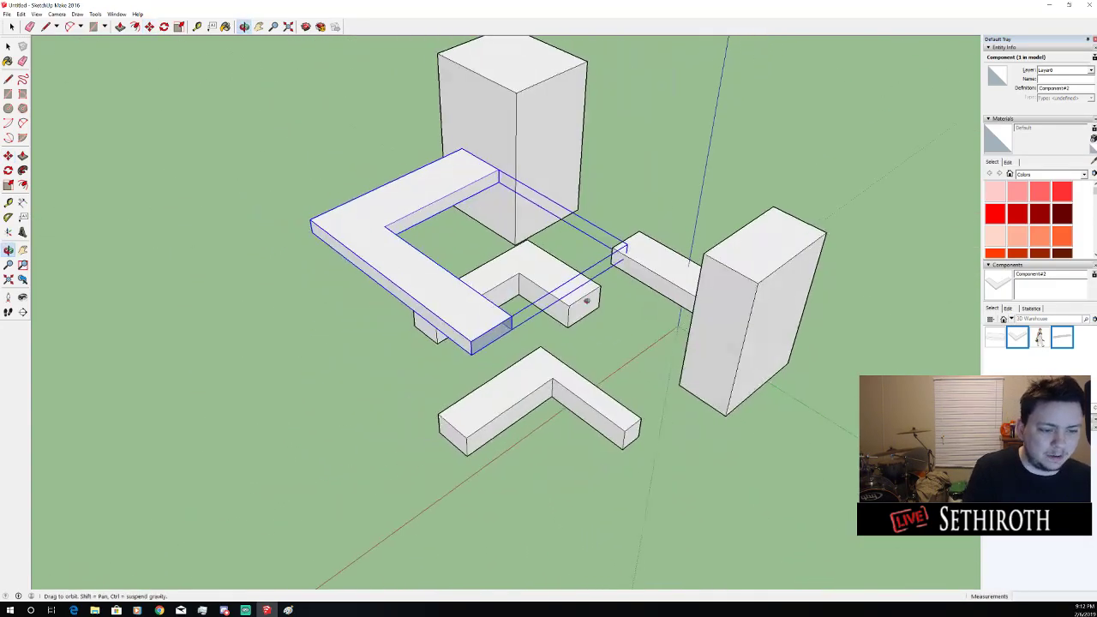
{"action": "key", "text": "space"}
{"action": "left_click_drag", "start_coordinate": [486, 355], "coordinate": [600, 321]}
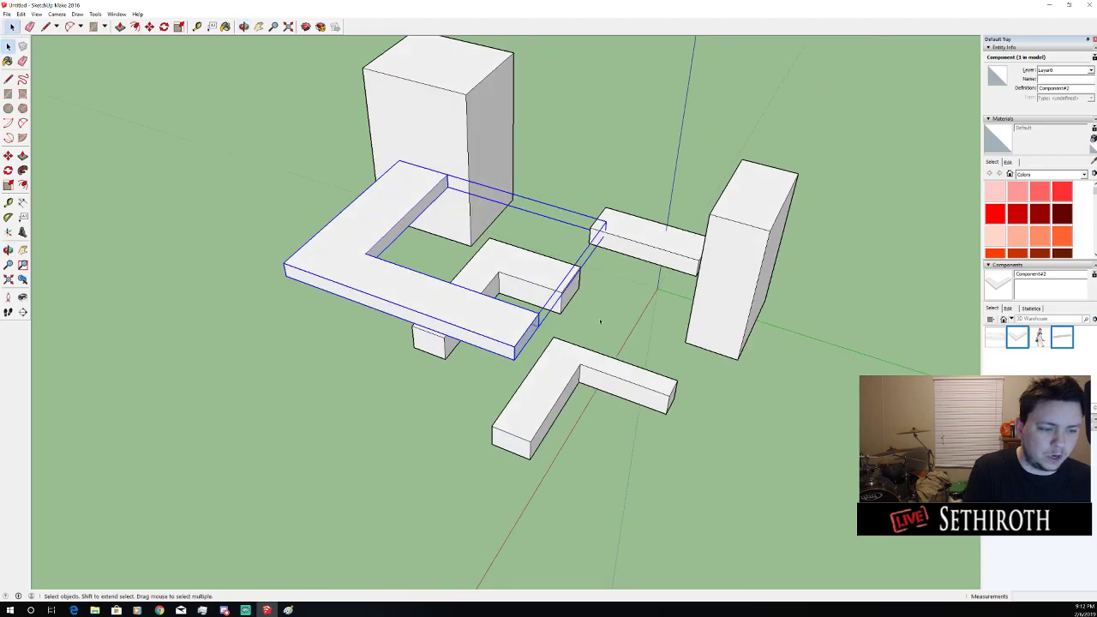
{"action": "left_click", "coordinate": [601, 320]}
{"action": "left_click", "coordinate": [551, 365]}
{"action": "left_click_drag", "start_coordinate": [551, 365], "coordinate": [601, 319]}
{"action": "left_click", "coordinate": [597, 355], "text": "shift"}
{"action": "left_click", "coordinate": [563, 380], "text": "shift"}
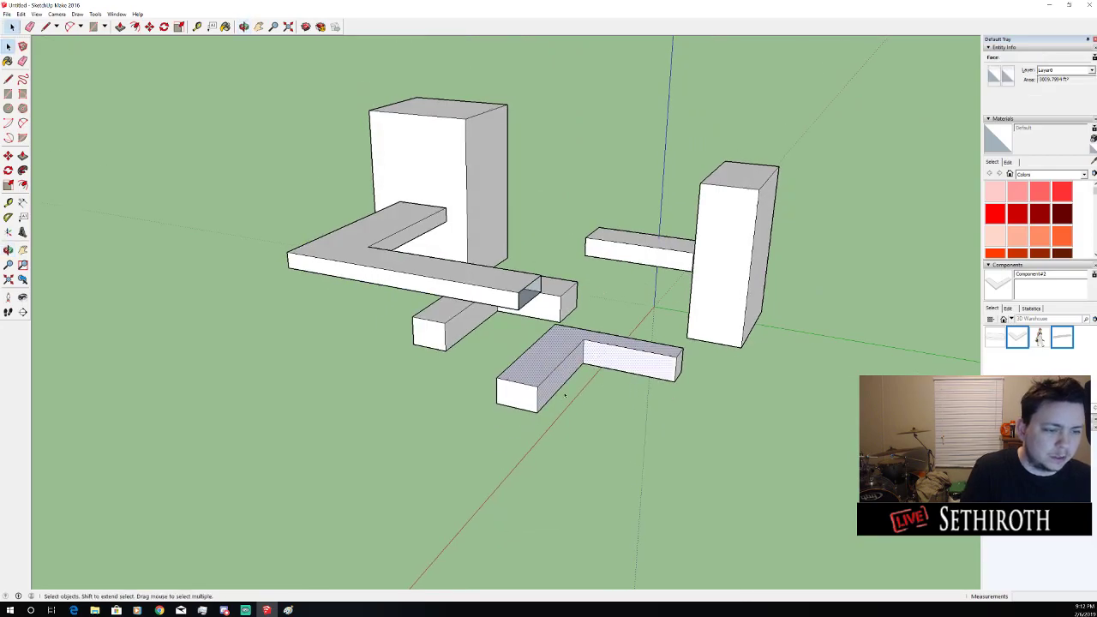
{"action": "left_click_drag", "start_coordinate": [562, 392], "coordinate": [590, 276]}
{"action": "left_click", "coordinate": [585, 279], "text": "shift"}
{"action": "left_click", "coordinate": [561, 241], "text": "shift"}
{"action": "left_click_drag", "start_coordinate": [561, 241], "coordinate": [521, 343]}
{"action": "left_click", "coordinate": [643, 302], "text": "shift"}
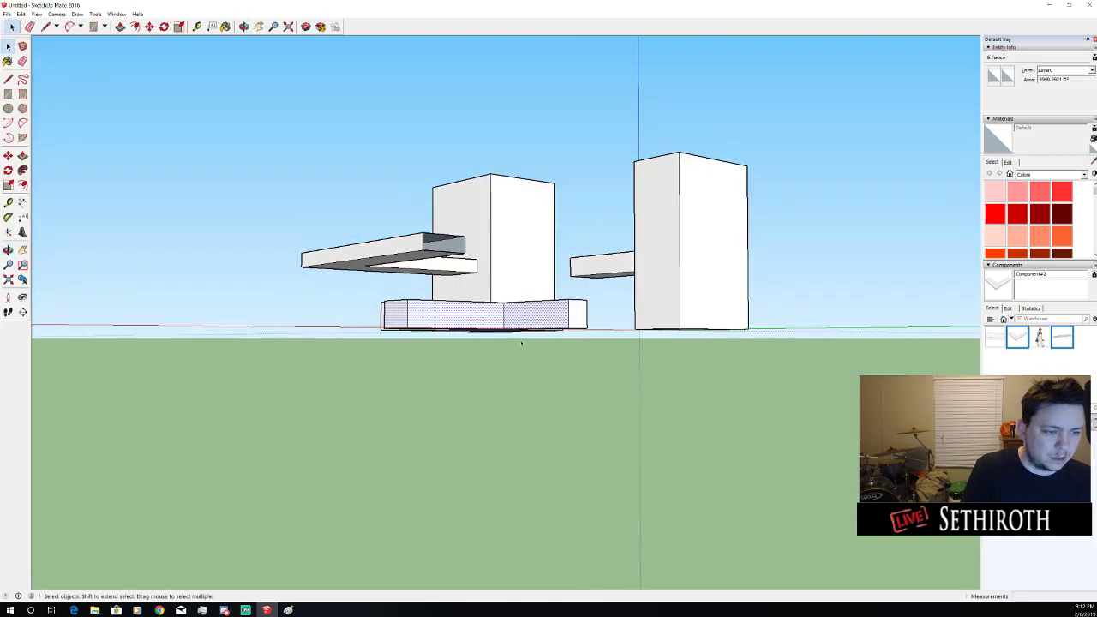
{"action": "left_click", "coordinate": [574, 317], "text": "shift"}
{"action": "left_click_drag", "start_coordinate": [573, 317], "coordinate": [663, 502]}
{"action": "left_click", "coordinate": [429, 321], "text": "shift"}
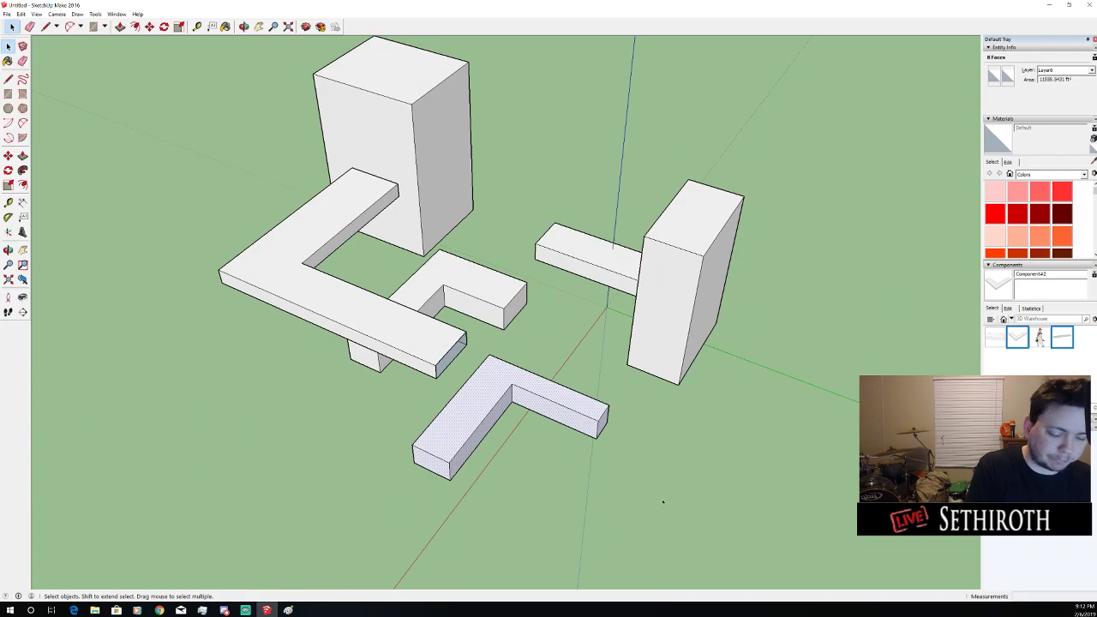
{"action": "key", "text": "g"}
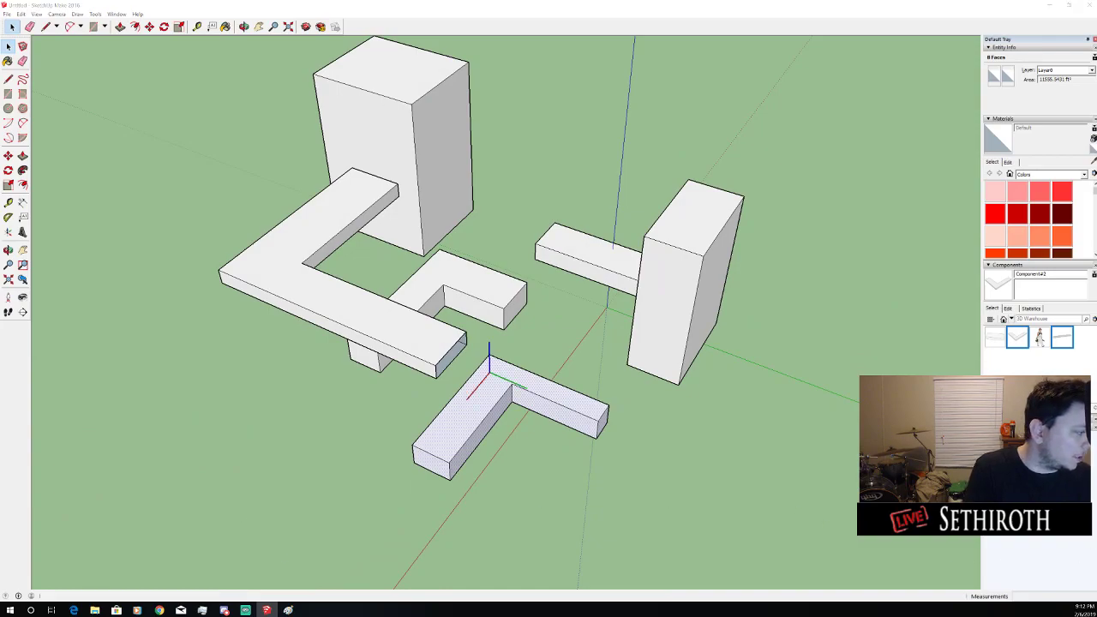
{"action": "key", "text": "Return"}
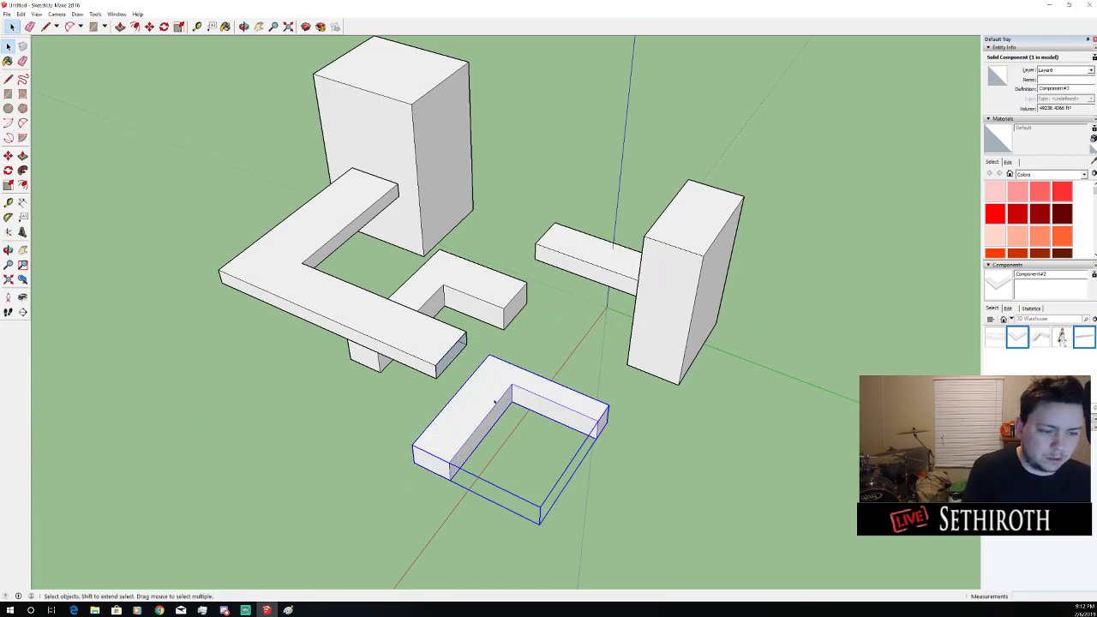
Move the narrow L-shaped component off the ground and across to the side of the original tall block
{"action": "key", "text": "m"}
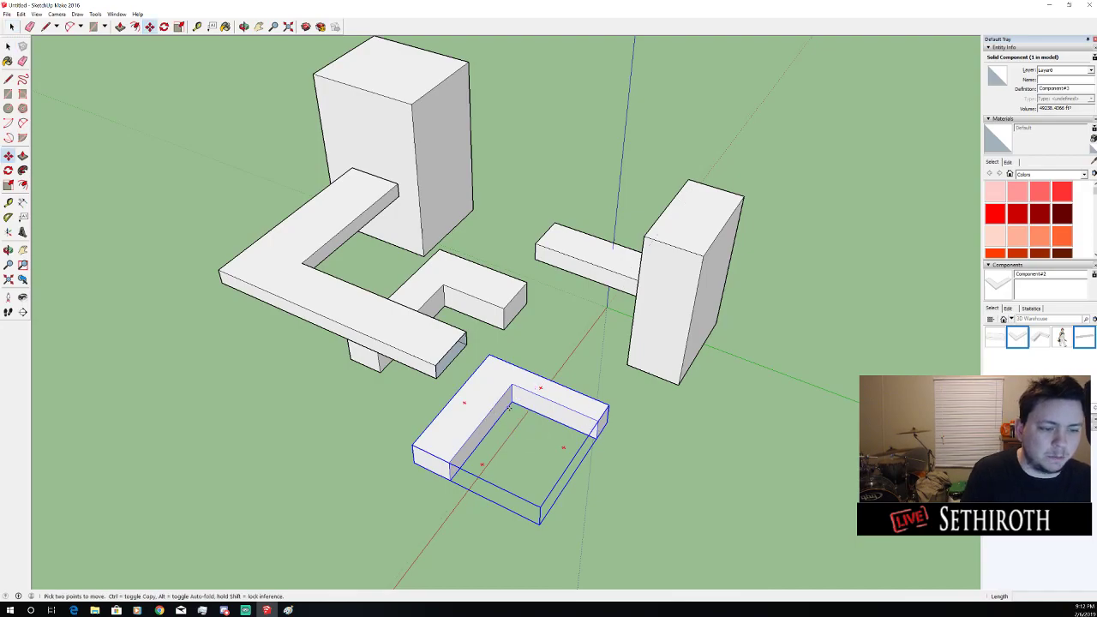
{"action": "left_click", "coordinate": [509, 407]}
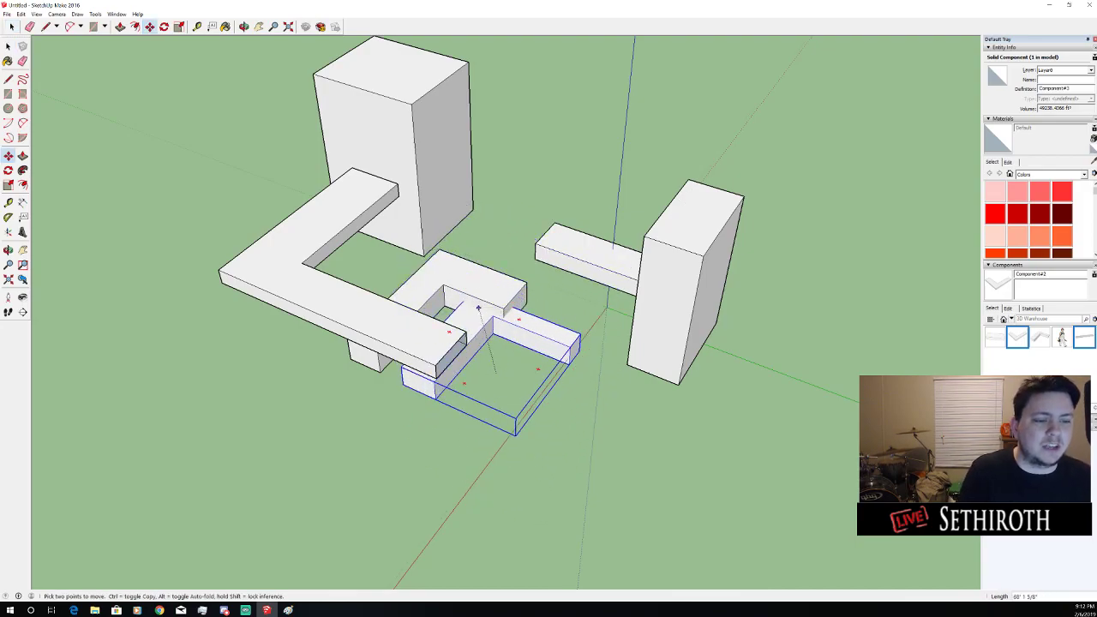
{"action": "left_click_drag", "start_coordinate": [506, 333], "coordinate": [595, 151]}
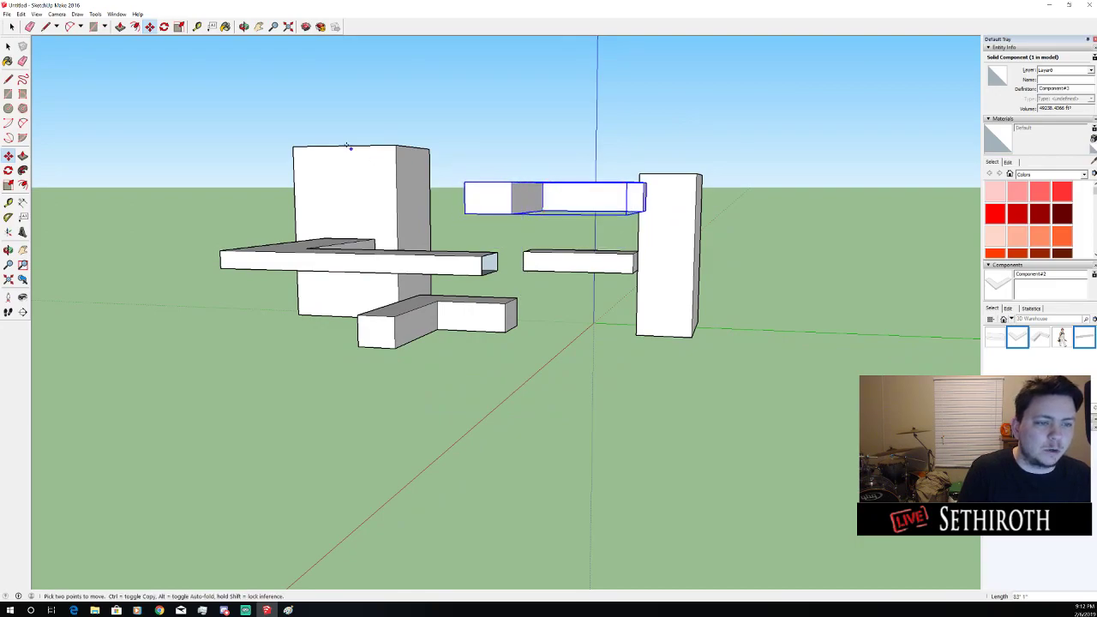
{"action": "left_click_drag", "start_coordinate": [347, 146], "coordinate": [656, 342]}
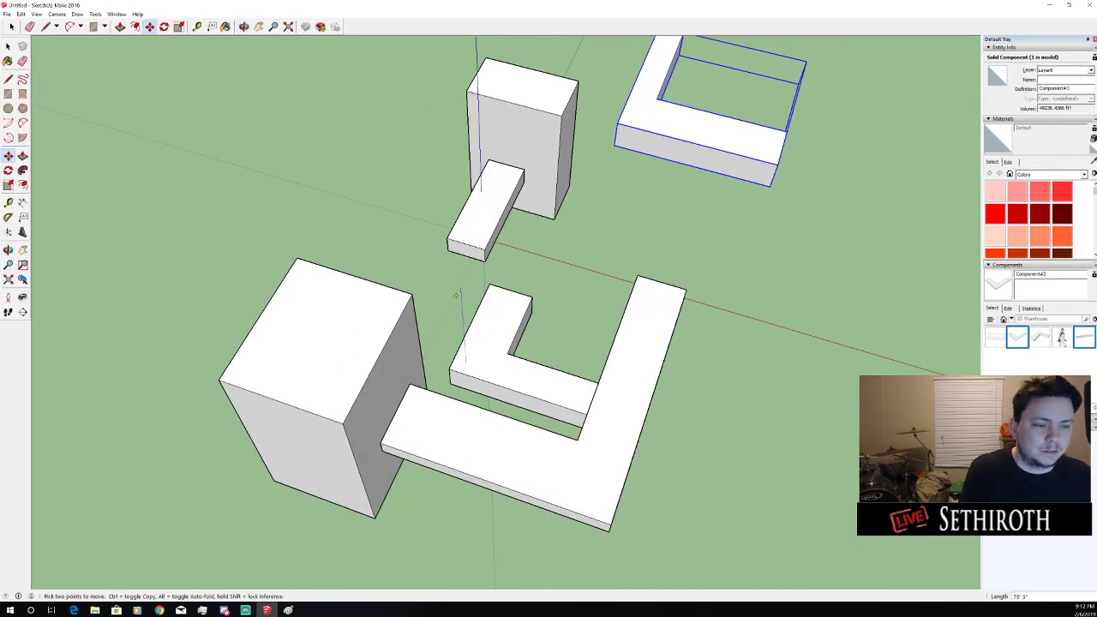
{"action": "middle_click", "coordinate": [456, 295]}
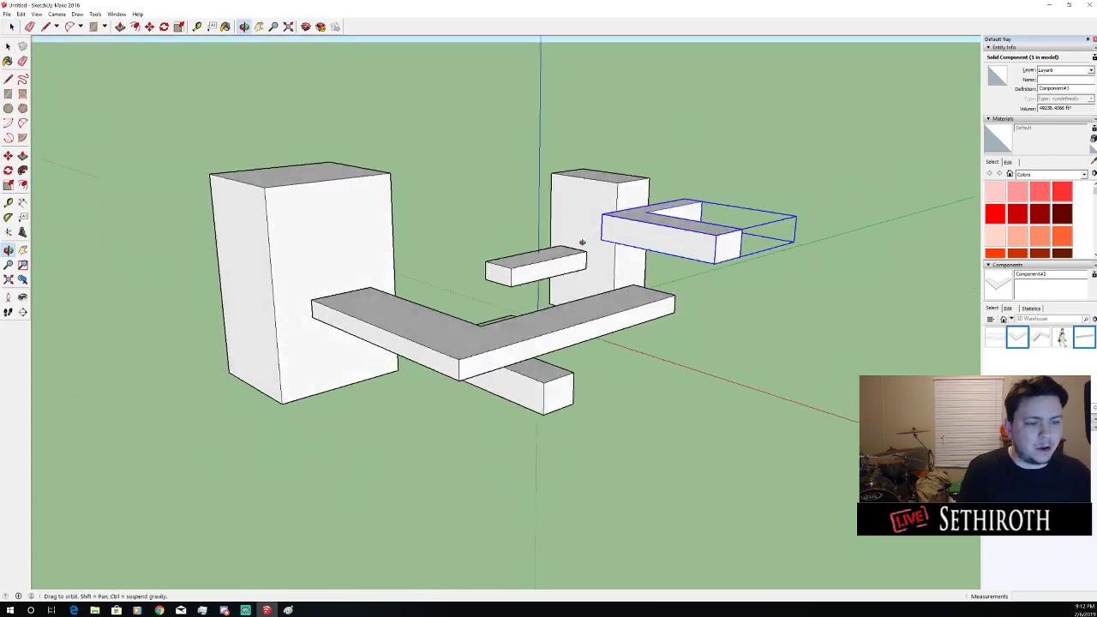
{"action": "left_click_drag", "start_coordinate": [582, 243], "coordinate": [639, 345]}
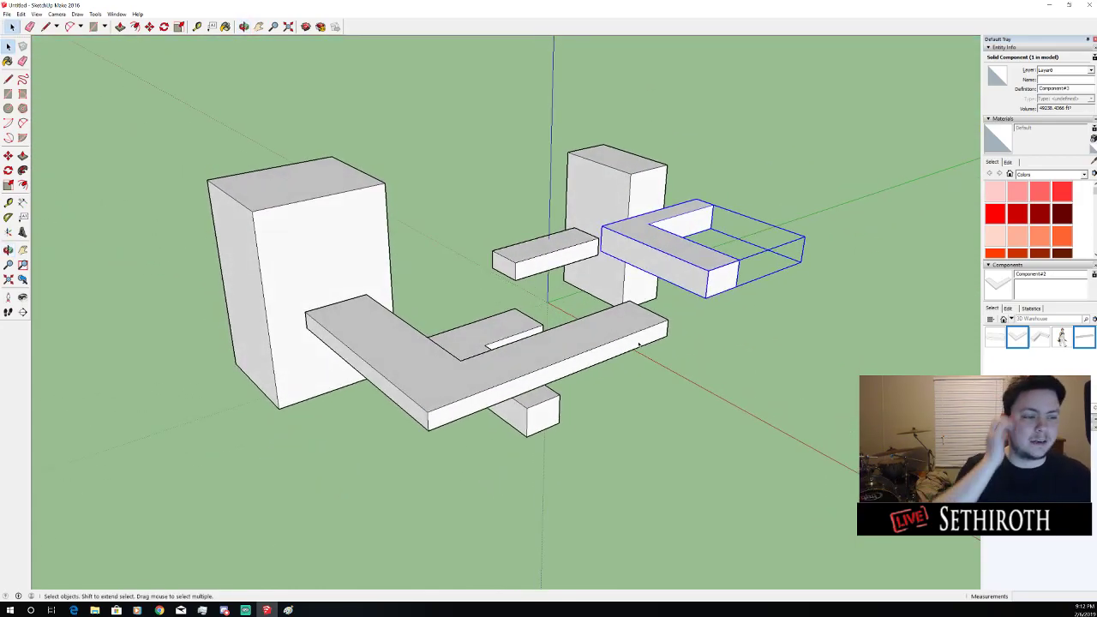
Edit the raised straight bar component and pull its free end face about 59' toward the wider tall block
{"action": "middle_click", "coordinate": [639, 345]}
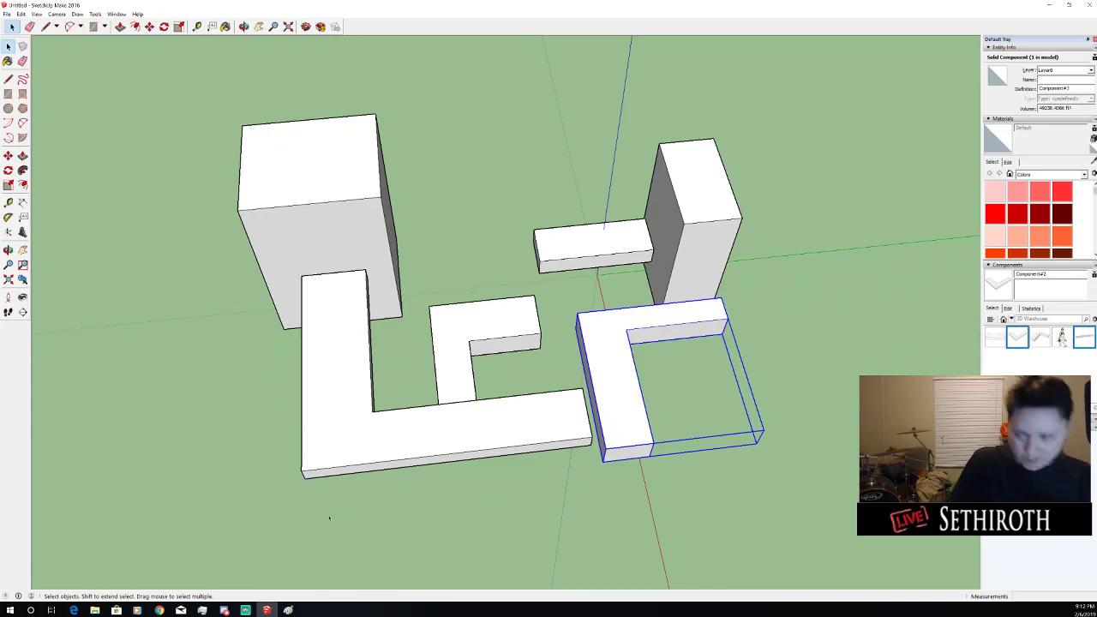
{"action": "middle_click", "coordinate": [314, 413]}
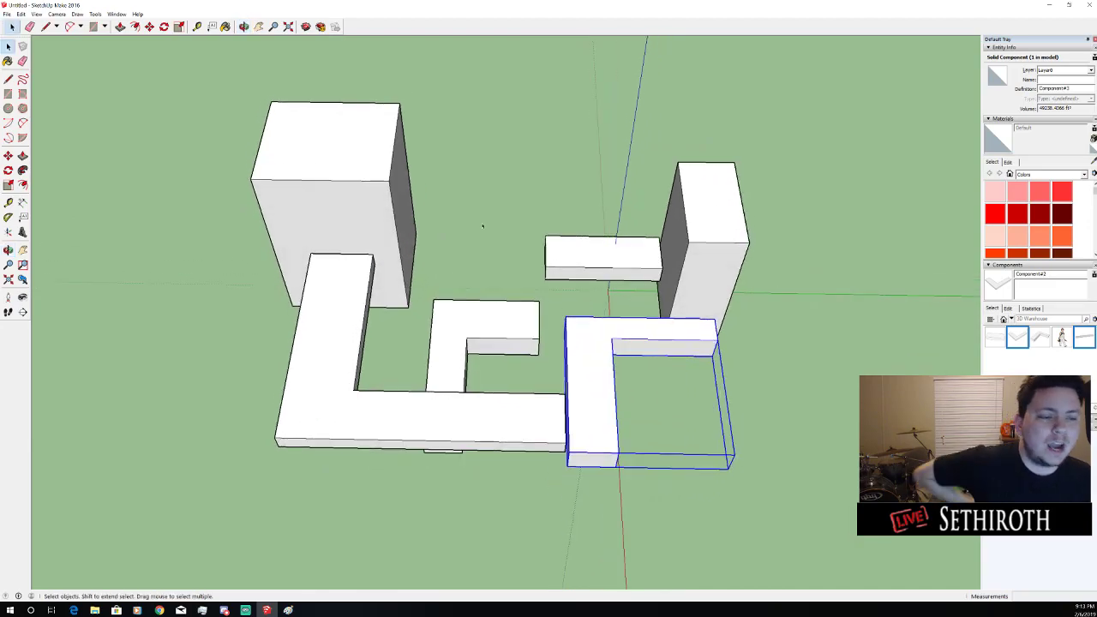
{"action": "middle_click", "coordinate": [483, 226]}
{"action": "left_click_drag", "start_coordinate": [628, 191], "coordinate": [568, 226]}
{"action": "left_click_drag", "start_coordinate": [513, 161], "coordinate": [501, 262]}
{"action": "left_click", "coordinate": [495, 268]}
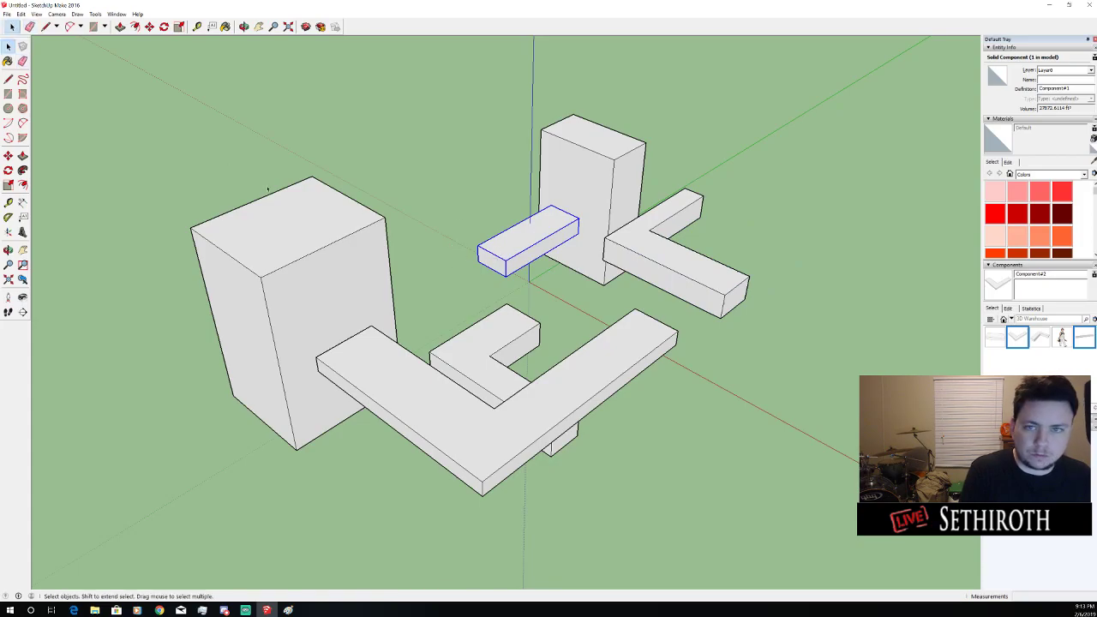
{"action": "right_click", "coordinate": [533, 235]}
{"action": "left_click", "coordinate": [553, 286]}
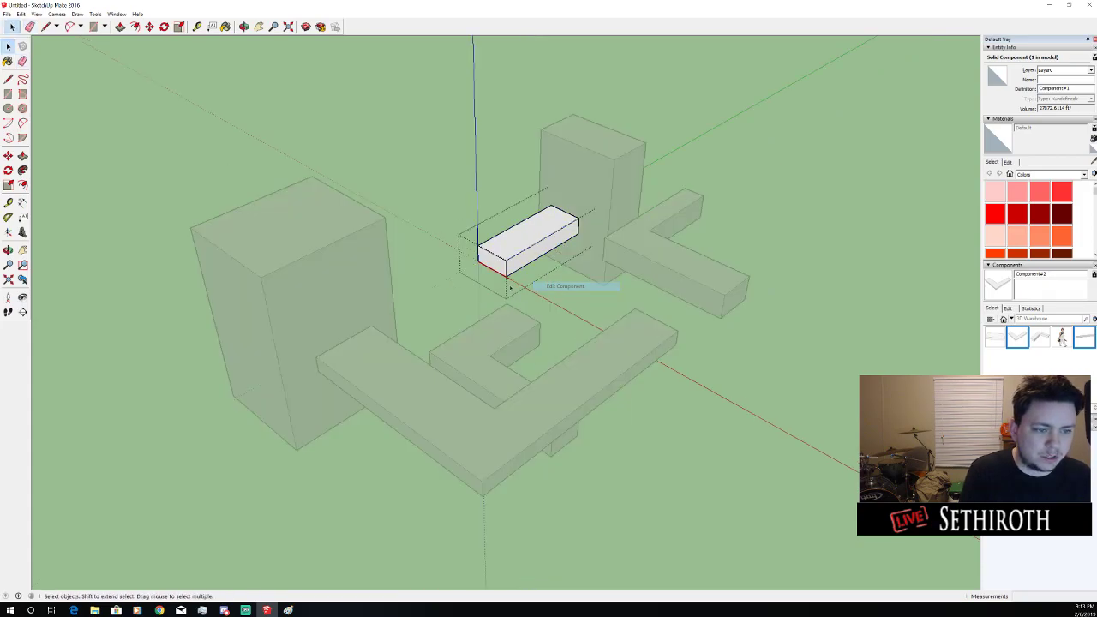
{"action": "key", "text": "p"}
{"action": "left_click_drag", "start_coordinate": [499, 265], "coordinate": [435, 302]}
{"action": "left_click_drag", "start_coordinate": [524, 251], "coordinate": [470, 273]}
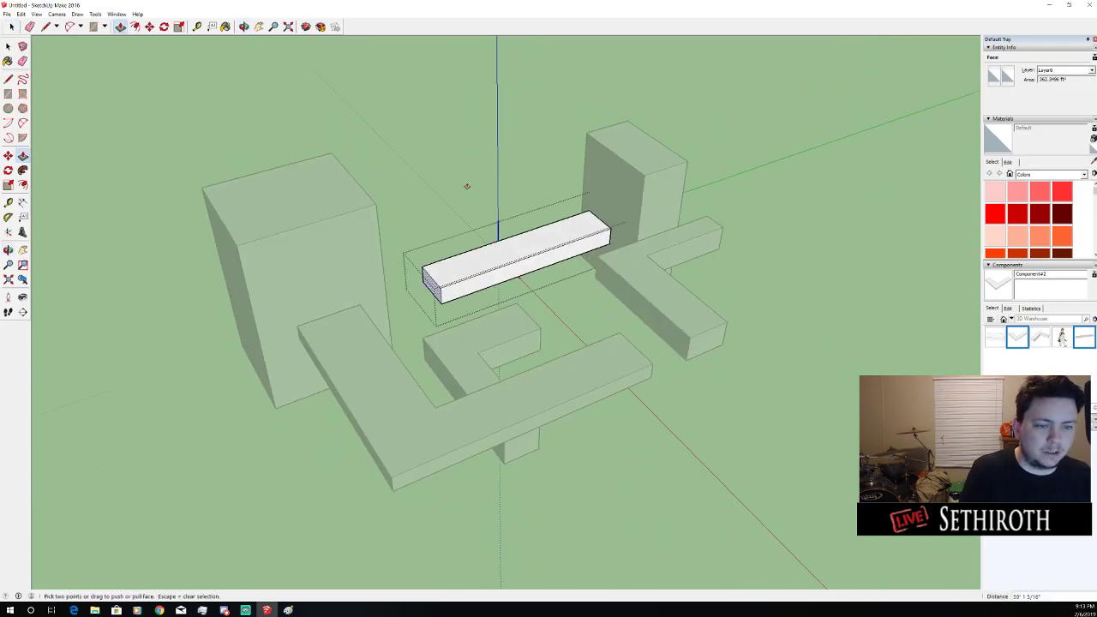
{"action": "key", "text": "space"}
{"action": "left_click", "coordinate": [473, 194]}
Move the lengthened bar about 27' sideways, away from the L-shaped blocks, and about 12' 6" toward the wider tall block
{"action": "left_click_drag", "start_coordinate": [469, 198], "coordinate": [321, 221]}
{"action": "left_click_drag", "start_coordinate": [505, 236], "coordinate": [569, 387]}
{"action": "left_click", "coordinate": [570, 390]}
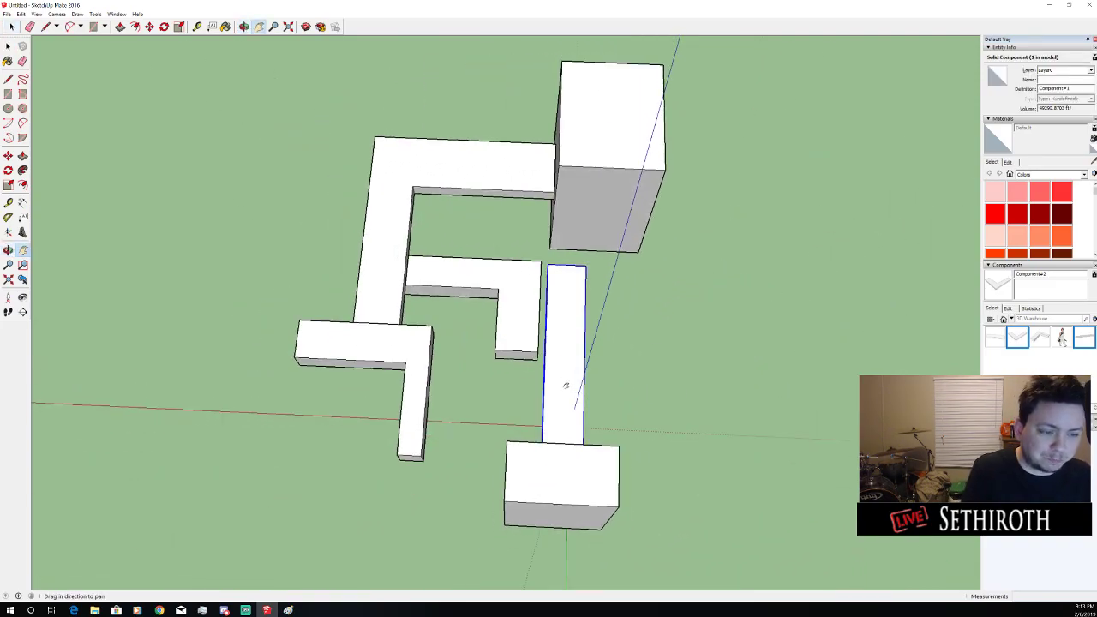
{"action": "key", "text": "m"}
{"action": "left_click", "coordinate": [569, 386]}
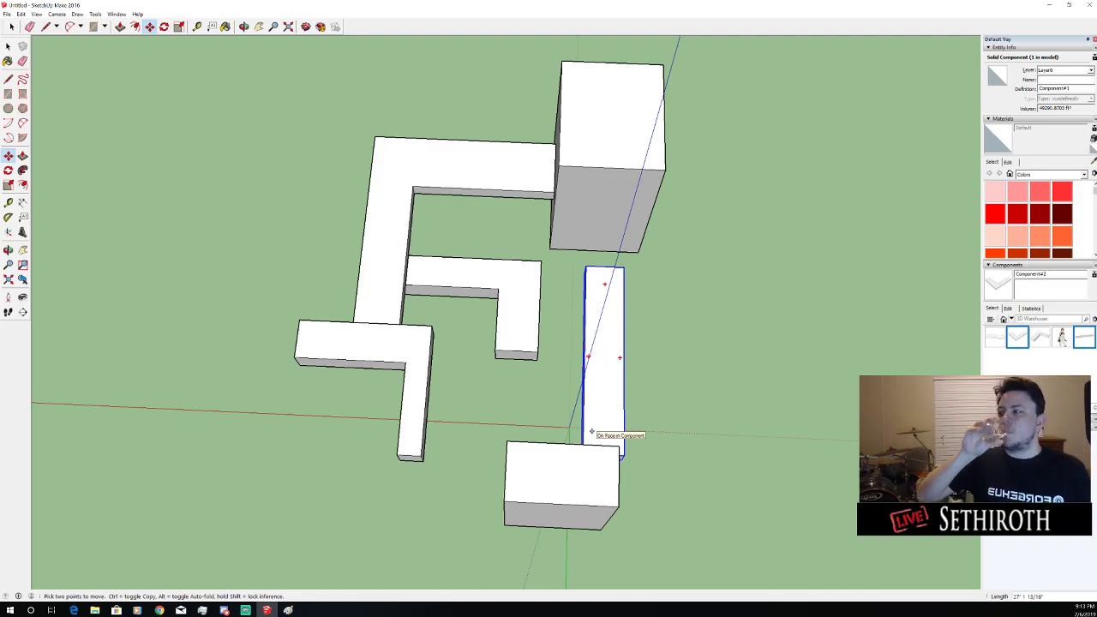
{"action": "left_click", "coordinate": [548, 485]}
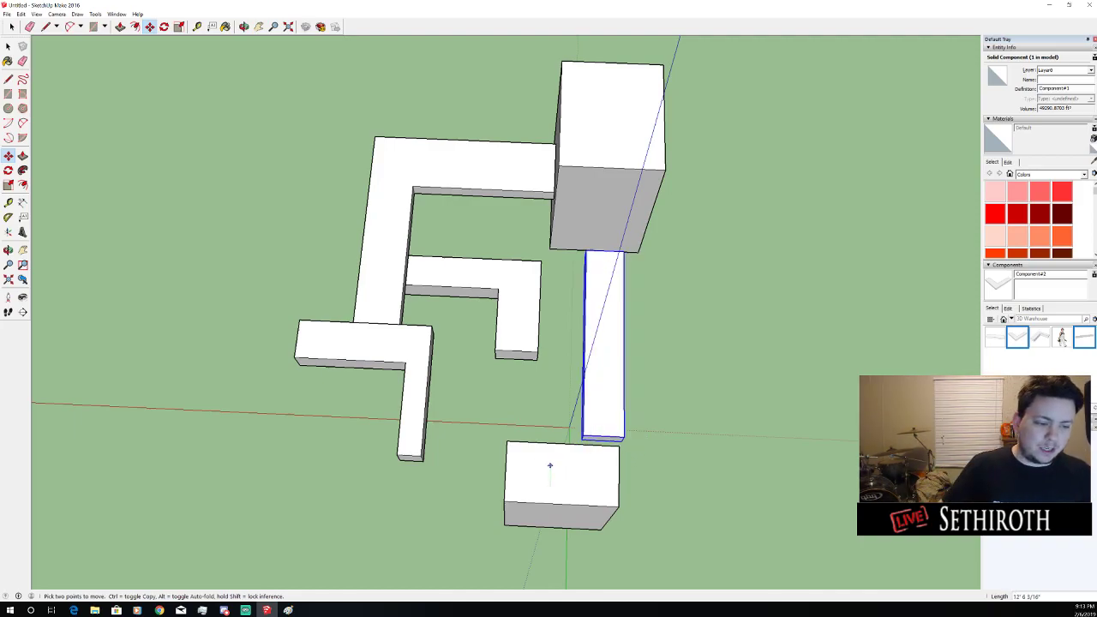
{"action": "key", "text": "space"}
Pull the end face of the narrower tall block out about 32', on the side away from the L-shaped pieces
{"action": "left_click_drag", "start_coordinate": [531, 390], "coordinate": [781, 301]}
{"action": "left_click_drag", "start_coordinate": [549, 317], "coordinate": [772, 317]}
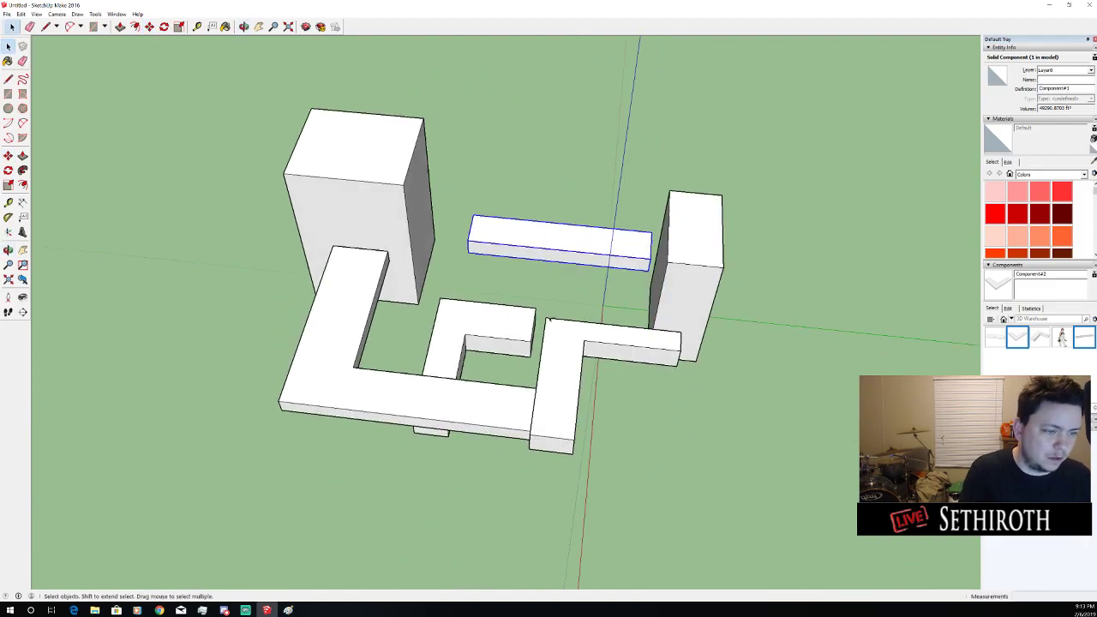
{"action": "left_click_drag", "start_coordinate": [292, 287], "coordinate": [541, 284]}
{"action": "scroll", "coordinate": [493, 227], "scroll_direction": "up", "scroll_amount": 4}
{"action": "left_click", "coordinate": [493, 227]}
{"action": "scroll", "coordinate": [493, 226], "scroll_direction": "down", "scroll_amount": 5}
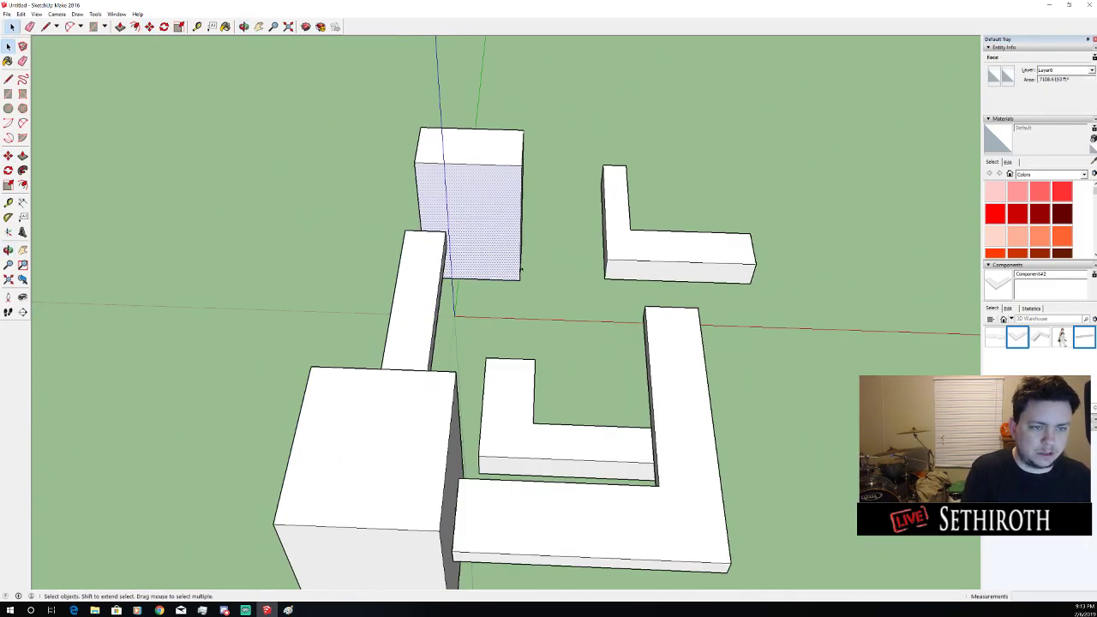
{"action": "left_click_drag", "start_coordinate": [493, 226], "coordinate": [358, 286]}
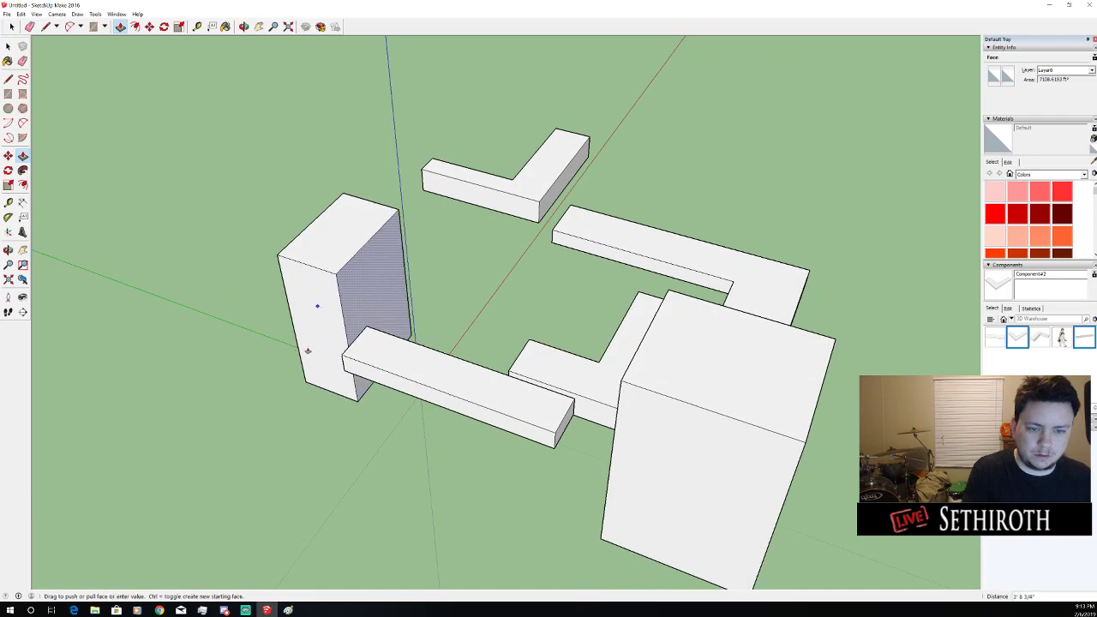
{"action": "left_click", "coordinate": [318, 312]}
{"action": "left_click_drag", "start_coordinate": [320, 310], "coordinate": [793, 364]}
{"action": "key", "text": "p"}
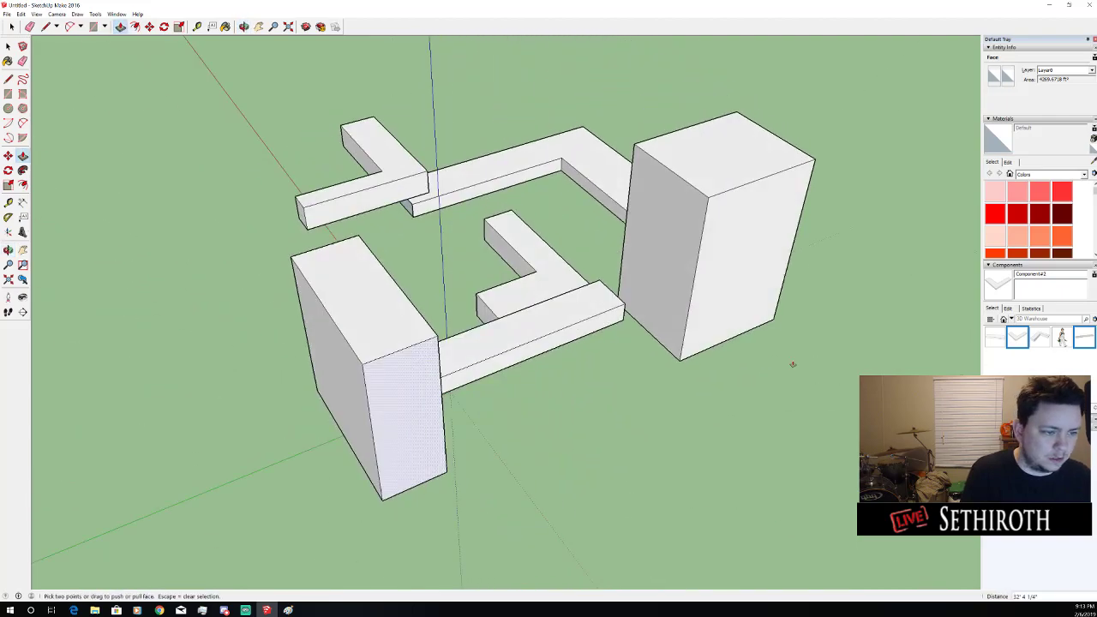
Extend the wider tall block by pulling out the side face that points away from the L-shaped pieces
{"action": "key", "text": "space"}
{"action": "left_click", "coordinate": [729, 285]}
{"action": "key", "text": "p"}
{"action": "left_click_drag", "start_coordinate": [726, 279], "coordinate": [771, 314]}
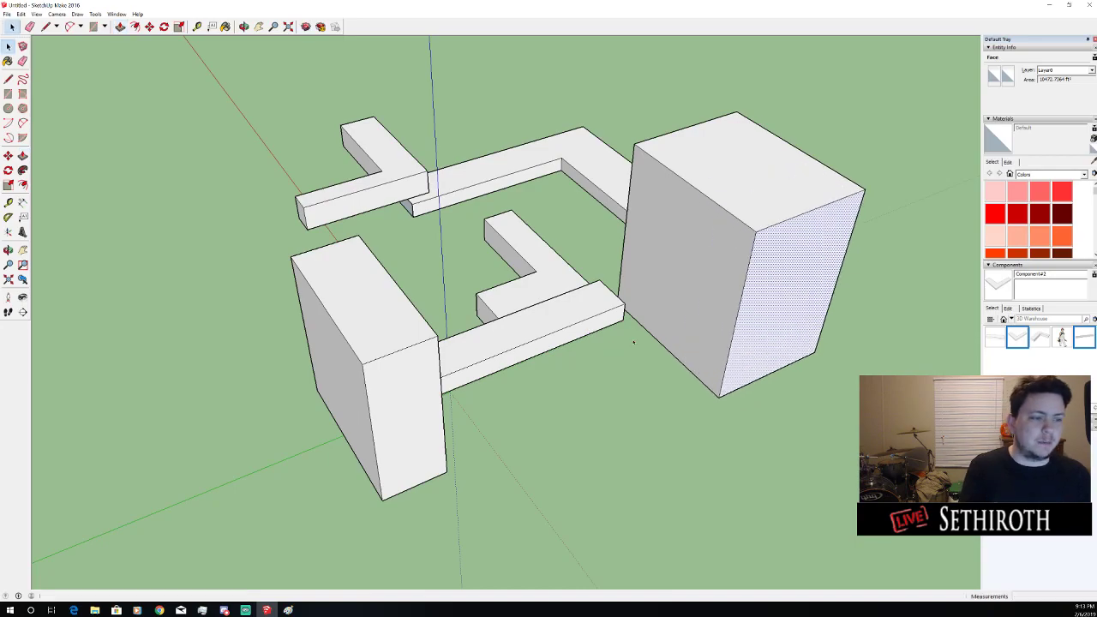
{"action": "key", "text": "space"}
{"action": "left_click", "coordinate": [633, 384]}
{"action": "left_click_drag", "start_coordinate": [633, 384], "coordinate": [527, 373]}
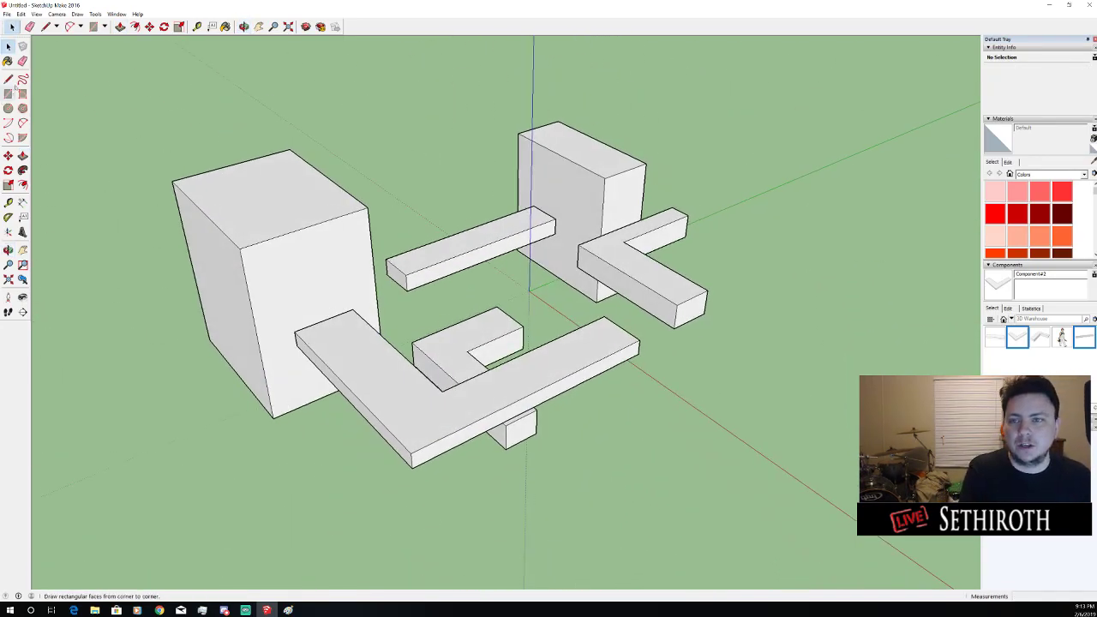
Draw a sloping four-sided ramp face with the Line tool from the raised narrow L-shaped component to the large L-shaped component
{"action": "left_click", "coordinate": [9, 80]}
{"action": "scroll", "coordinate": [638, 343], "scroll_direction": "up", "scroll_amount": 1}
{"action": "left_click_drag", "start_coordinate": [638, 342], "coordinate": [519, 373]}
{"action": "left_click", "coordinate": [483, 397]}
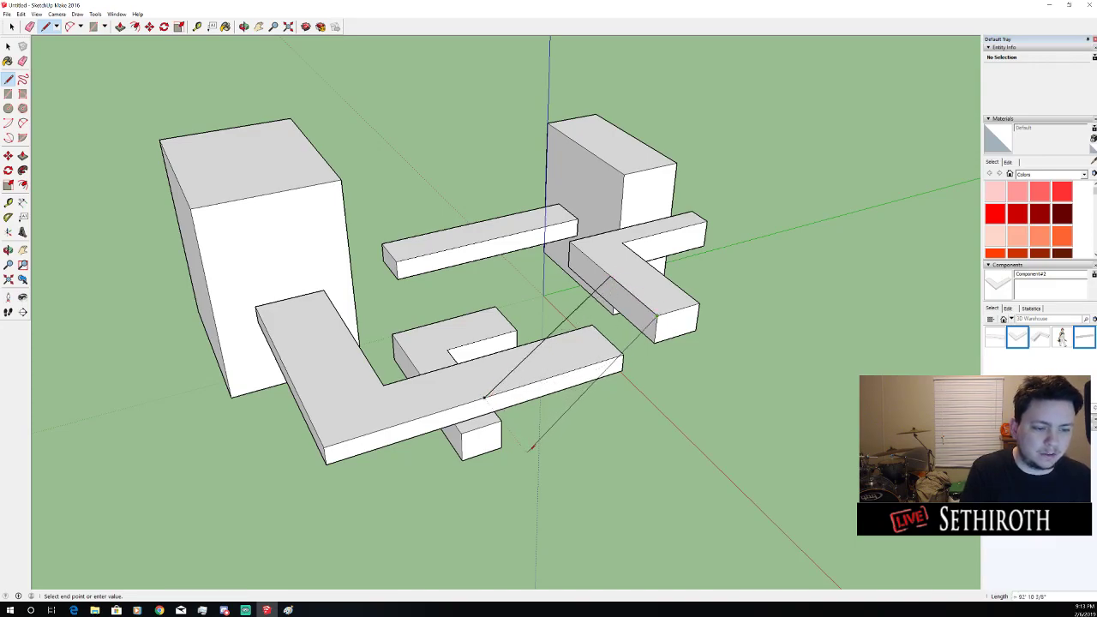
{"action": "left_click_drag", "start_coordinate": [486, 397], "coordinate": [720, 380]}
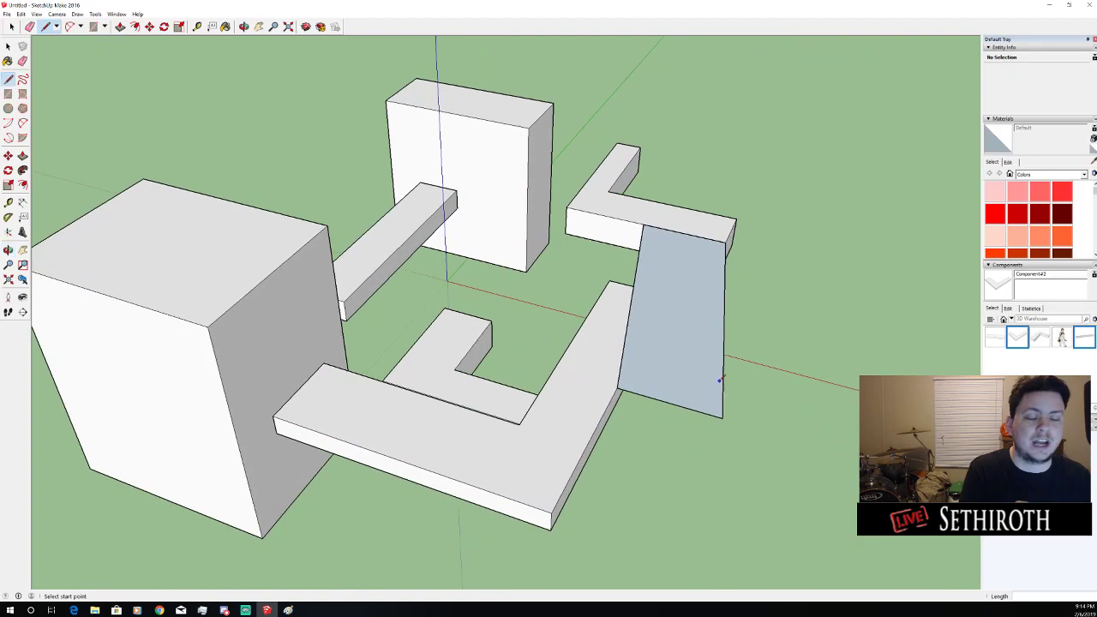
Split the long outer face of the low L-shaped block with a vertical line from its upper edge to its lower edge
{"action": "left_click_drag", "start_coordinate": [567, 311], "coordinate": [449, 417]}
{"action": "key", "text": "space"}
{"action": "left_click", "coordinate": [470, 400]}
{"action": "key", "text": "l"}
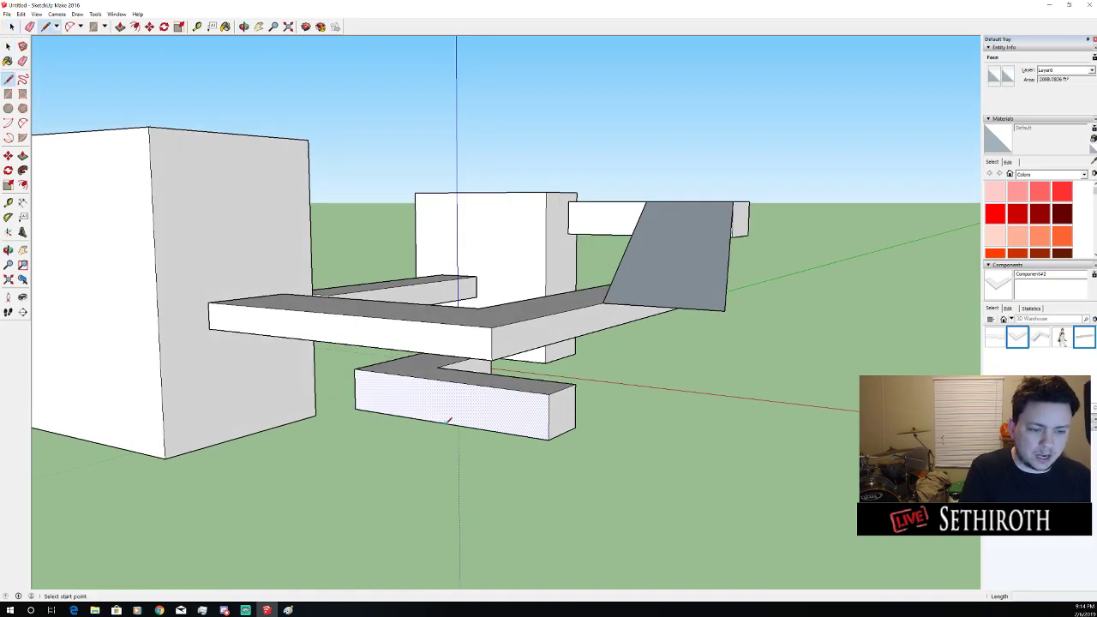
{"action": "left_click", "coordinate": [445, 382]}
{"action": "left_click", "coordinate": [445, 424]}
Pull the end portion of the split face outward so the low L-shaped block extends out beneath the large raised component
{"action": "key", "text": "space"}
{"action": "left_click", "coordinate": [485, 404]}
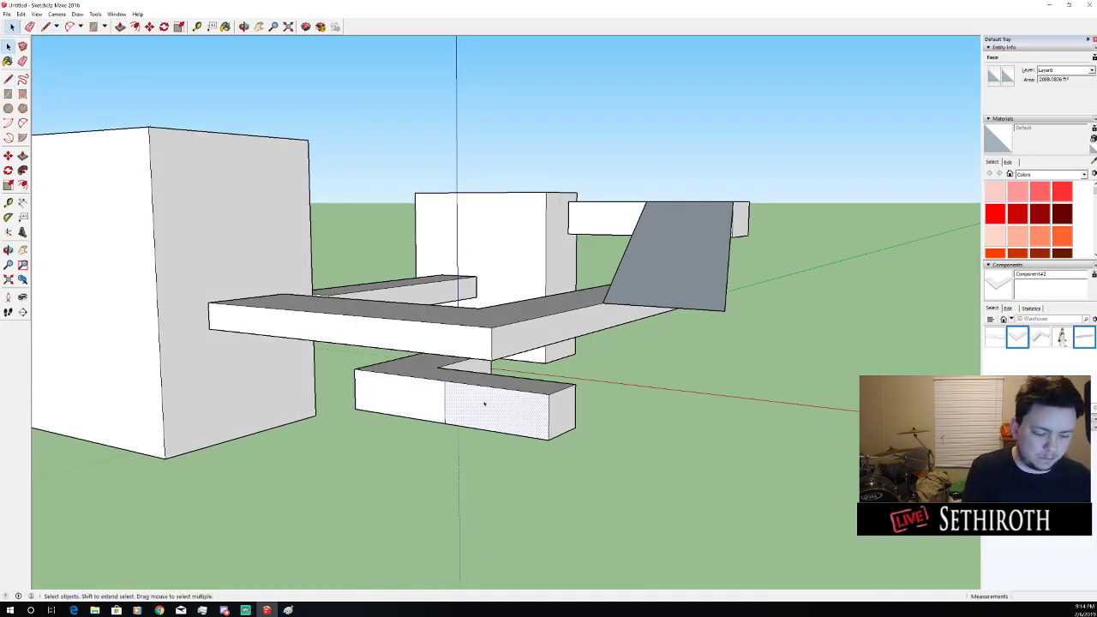
{"action": "left_click_drag", "start_coordinate": [485, 404], "coordinate": [497, 427]}
{"action": "key", "text": "p"}
{"action": "left_click", "coordinate": [497, 427]}
{"action": "left_click", "coordinate": [323, 501]}
{"action": "left_click_drag", "start_coordinate": [314, 417], "coordinate": [515, 403]}
{"action": "scroll", "coordinate": [515, 403], "scroll_direction": "down", "scroll_amount": 3}
{"action": "left_click", "coordinate": [543, 520]}
{"action": "left_click", "coordinate": [543, 519]}
Draw sloping connecting faces from the wider tall block and the large raised L down to the low block's pulled-out section
{"action": "key", "text": "l"}
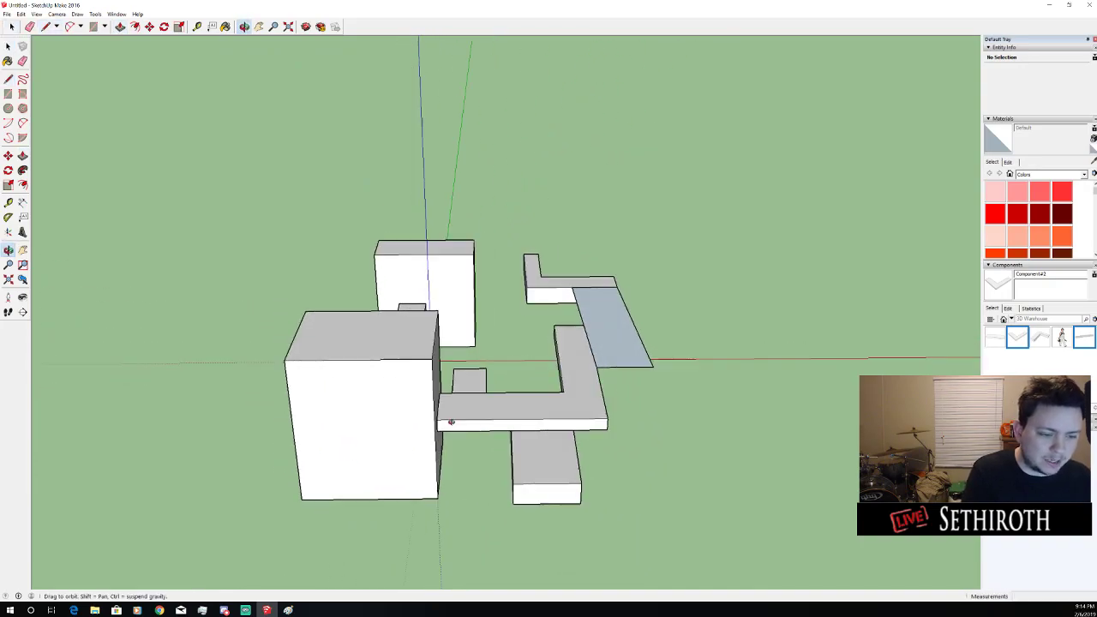
{"action": "left_click", "coordinate": [430, 418]}
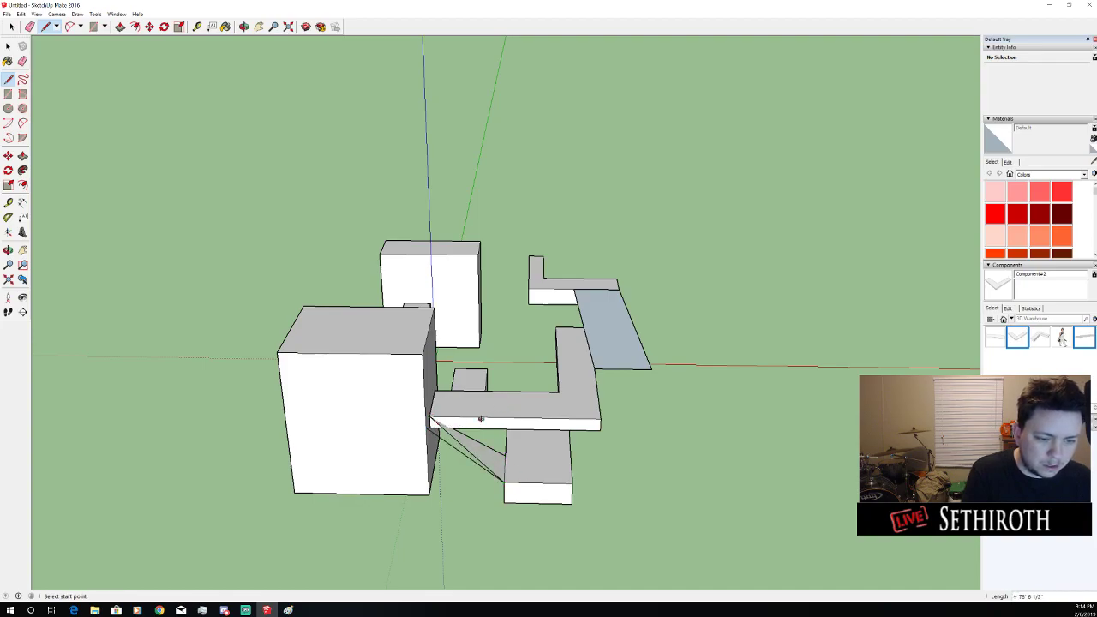
{"action": "left_click_drag", "start_coordinate": [481, 419], "coordinate": [295, 431]}
{"action": "left_click", "coordinate": [357, 403]}
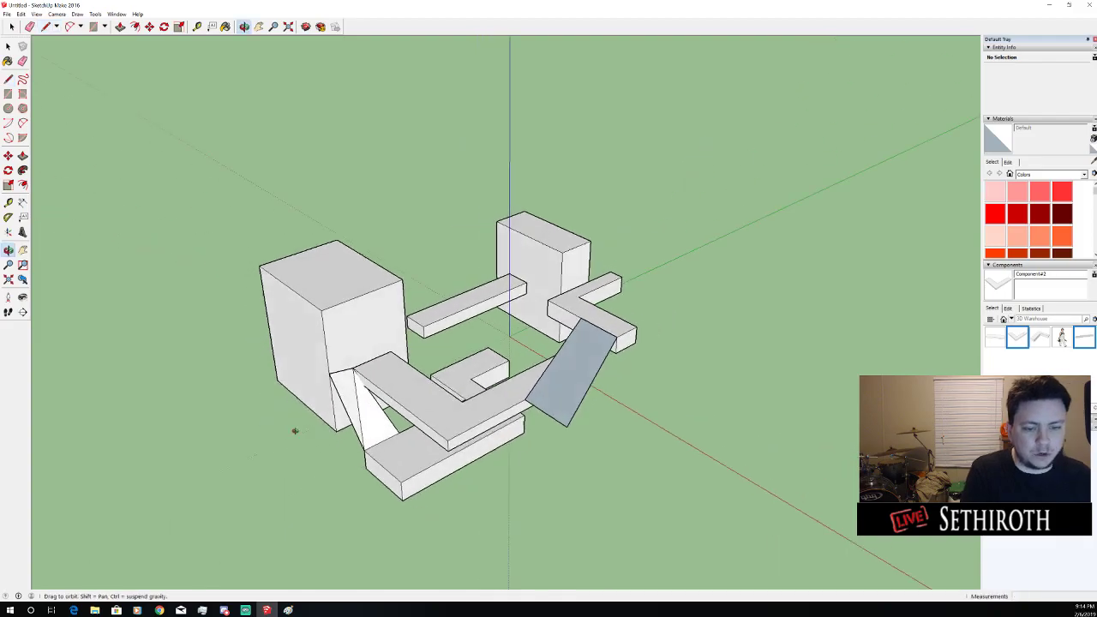
{"action": "scroll", "coordinate": [355, 412], "scroll_direction": "up", "scroll_amount": 7}
{"action": "left_click_drag", "start_coordinate": [355, 411], "coordinate": [372, 303]}
{"action": "scroll", "coordinate": [378, 294], "scroll_direction": "down", "scroll_amount": 3}
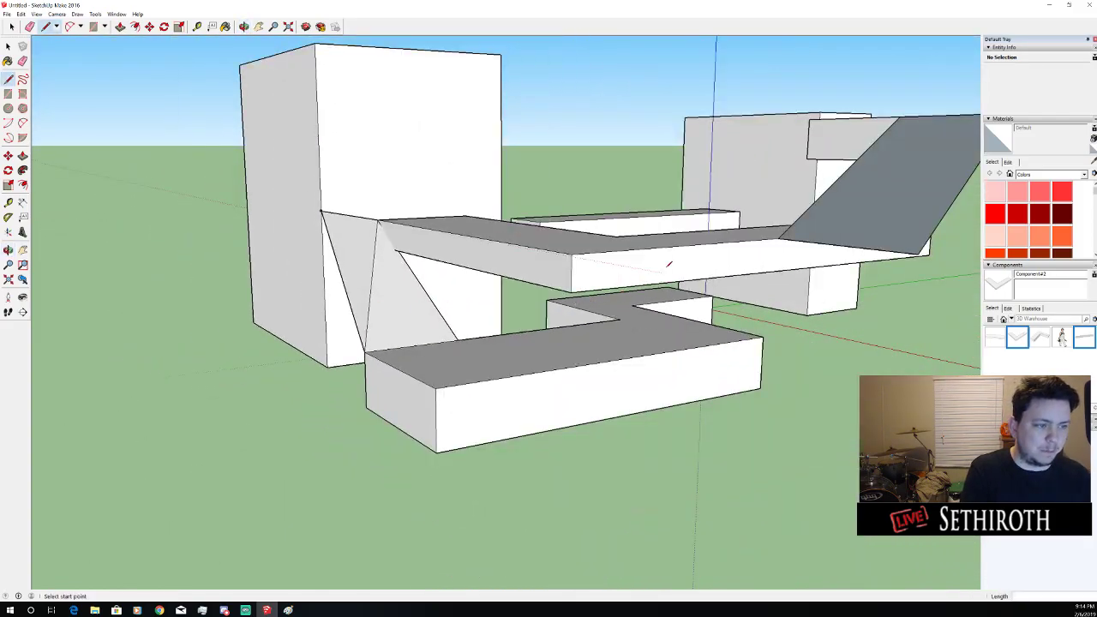
Raise the top face of the narrower tall block to make it taller
{"action": "left_click_drag", "start_coordinate": [665, 266], "coordinate": [483, 238]}
{"action": "scroll", "coordinate": [674, 230], "scroll_direction": "down", "scroll_amount": 3}
{"action": "left_click_drag", "start_coordinate": [823, 317], "coordinate": [723, 306]}
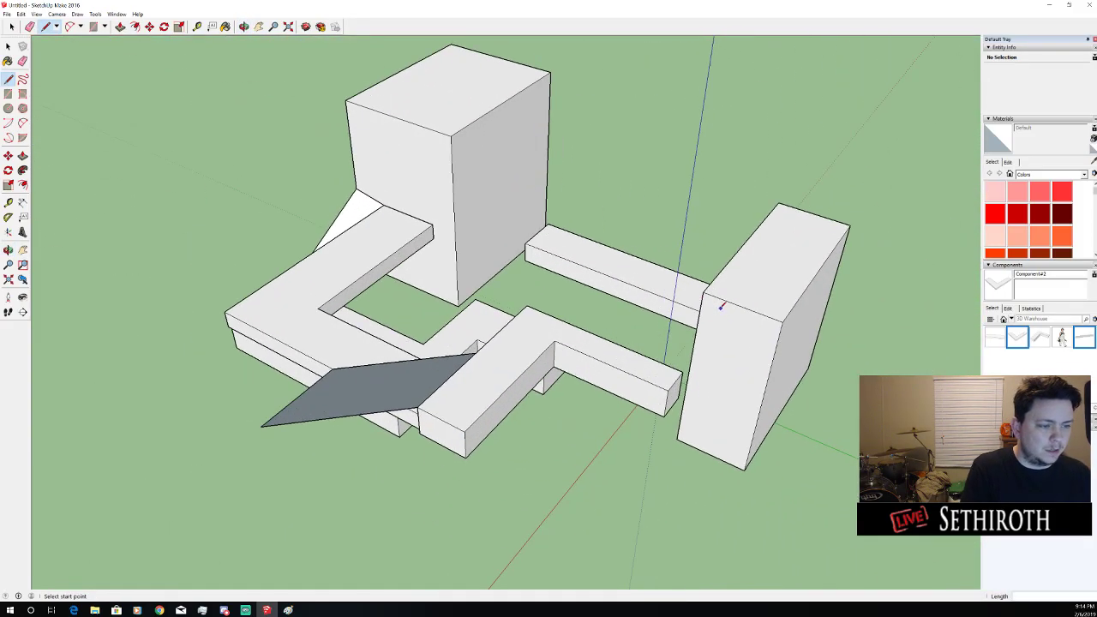
{"action": "left_click_drag", "start_coordinate": [728, 357], "coordinate": [715, 312]}
{"action": "key", "text": "space"}
{"action": "left_click", "coordinate": [725, 313]}
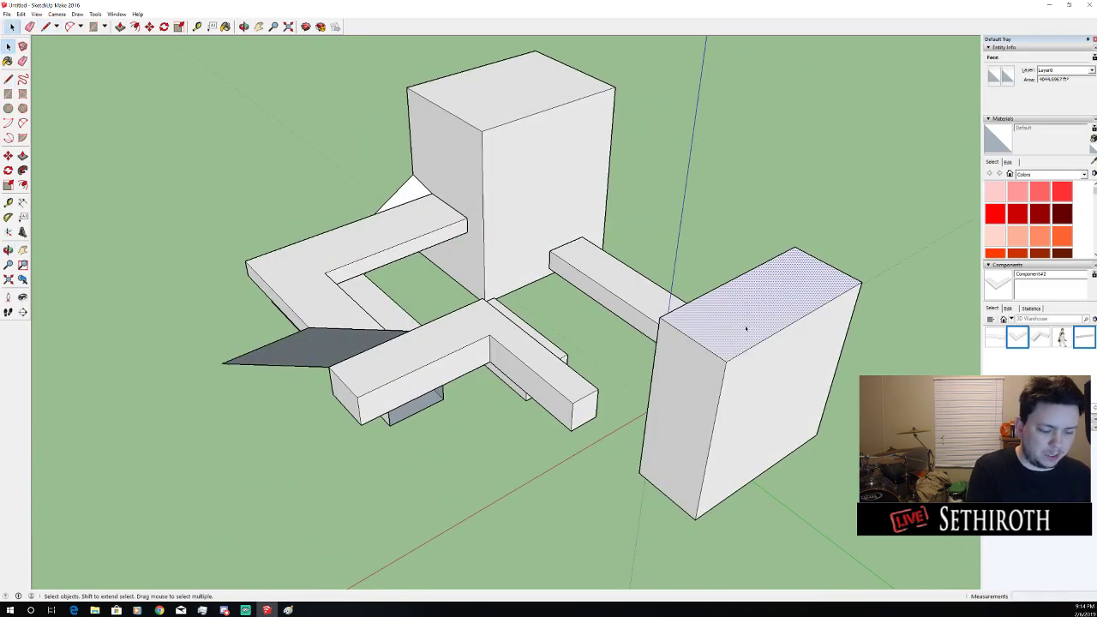
{"action": "key", "text": "p"}
{"action": "left_click", "coordinate": [737, 311]}
{"action": "left_click_drag", "start_coordinate": [669, 385], "coordinate": [750, 331]}
{"action": "left_click", "coordinate": [742, 331]}
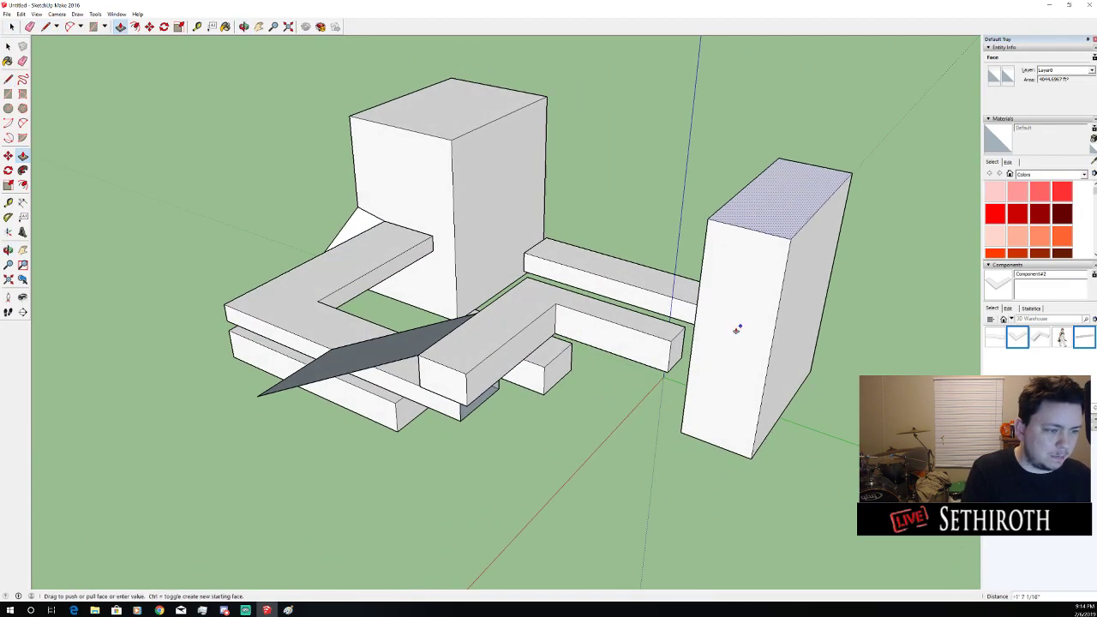
Outline a small upright rectangle on the narrower tall block's end face and erase the surplus guide lines around and inside it
{"action": "key", "text": "space"}
{"action": "key", "text": "l"}
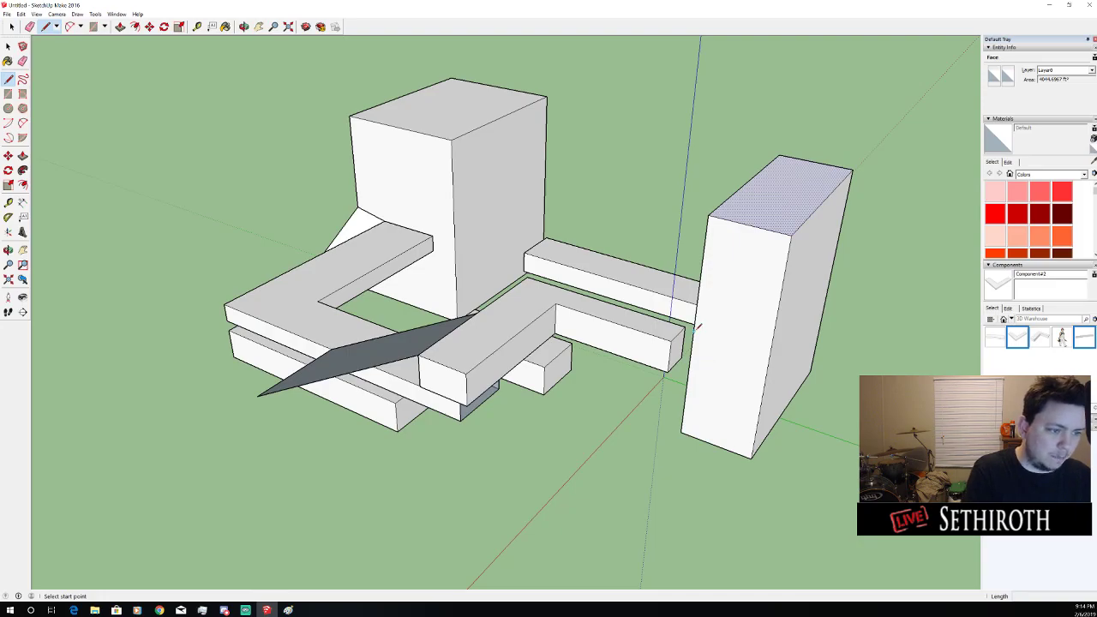
{"action": "left_click", "coordinate": [694, 333]}
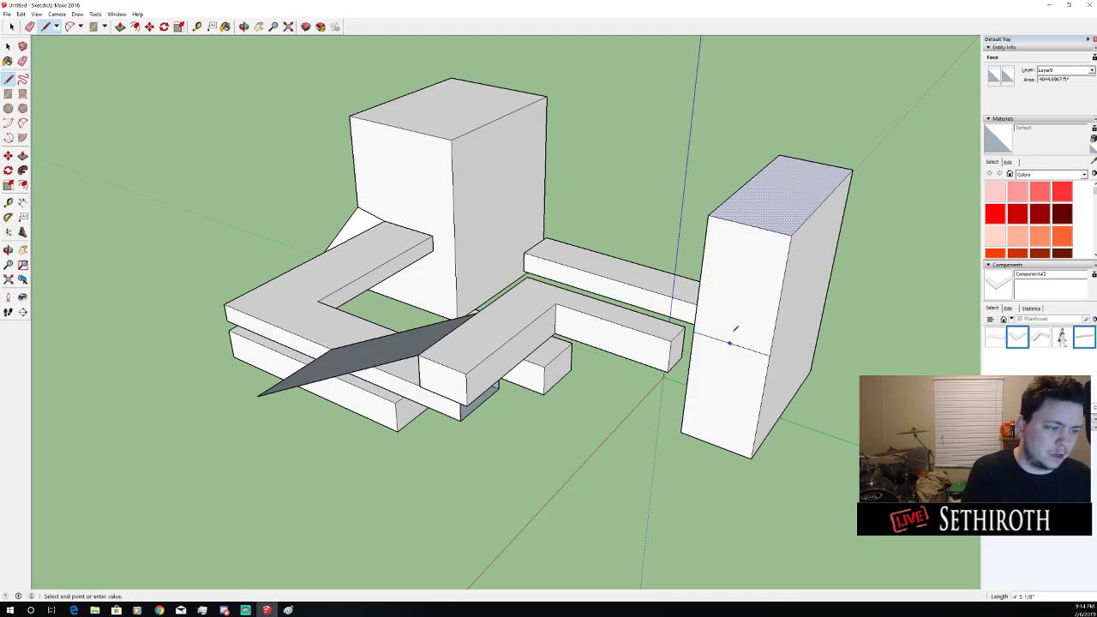
{"action": "key", "text": "space"}
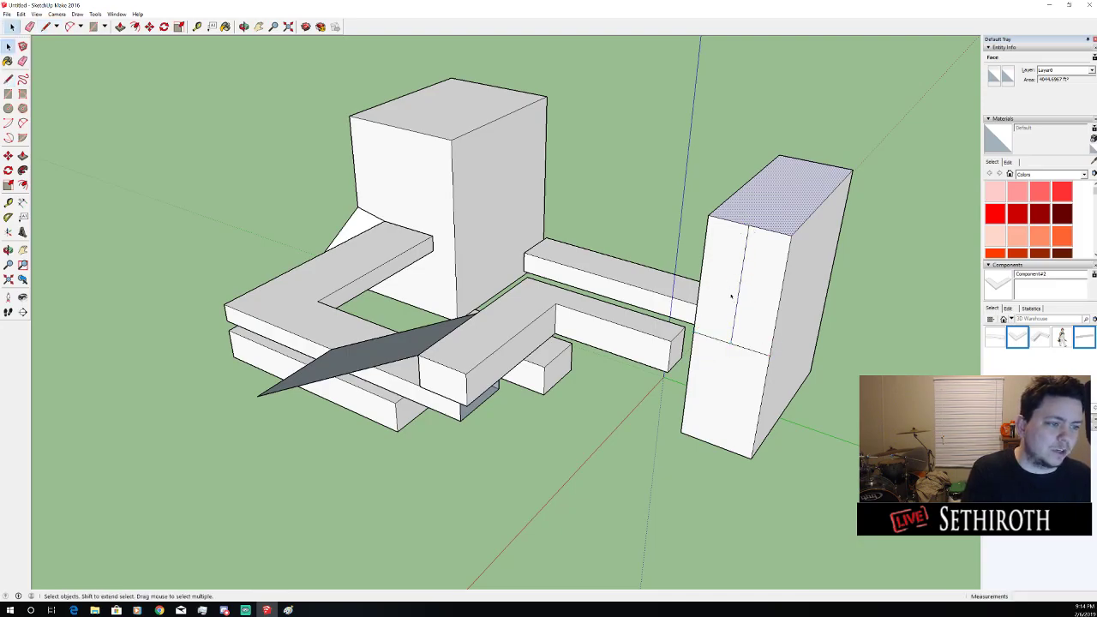
{"action": "key", "text": "l"}
{"action": "left_click", "coordinate": [703, 276]}
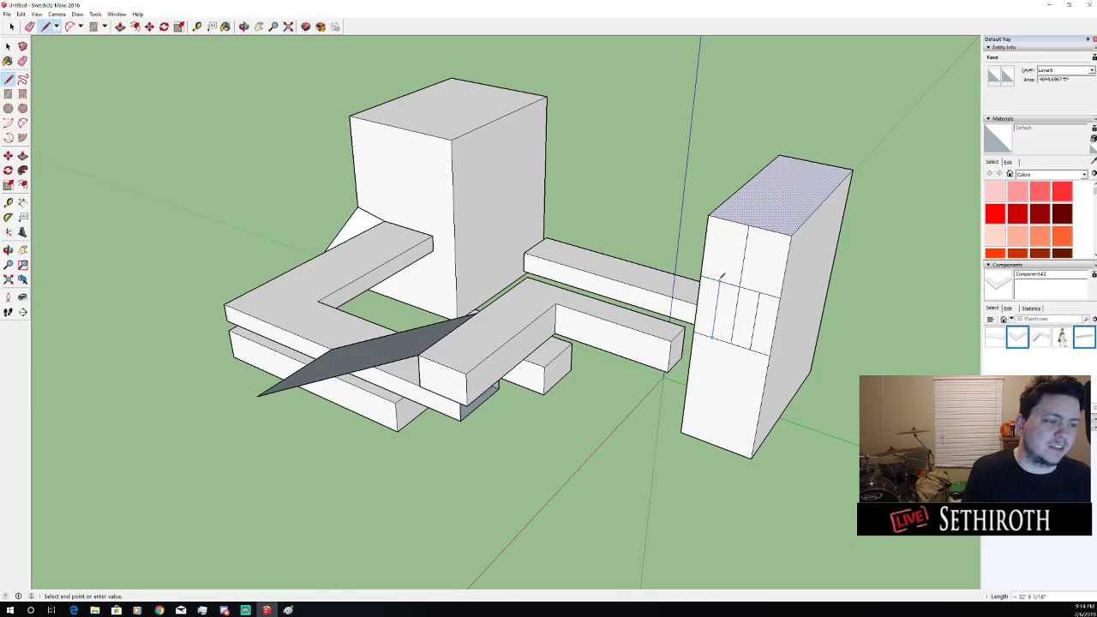
{"action": "left_click", "coordinate": [720, 280]}
{"action": "key", "text": "e"}
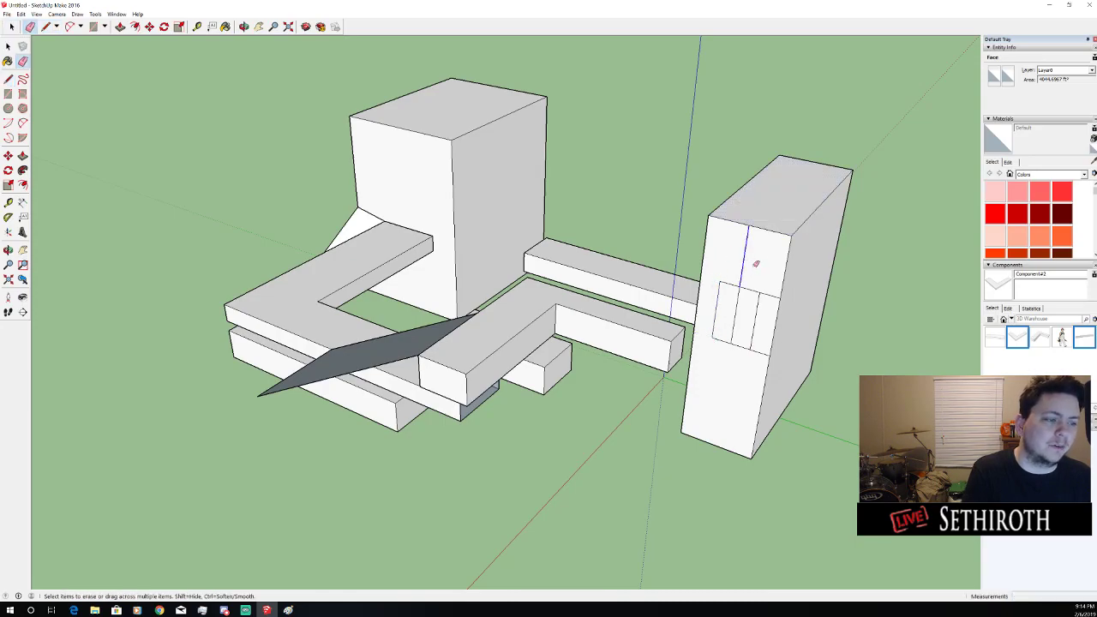
{"action": "left_click", "coordinate": [735, 305]}
{"action": "left_click_drag", "start_coordinate": [737, 300], "coordinate": [767, 235]}
Push the rectangle through the full depth of the narrower tall block to cut an open passage
{"action": "key", "text": "space"}
{"action": "key", "text": "p"}
{"action": "left_click", "coordinate": [745, 289]}
{"action": "left_click", "coordinate": [756, 274]}
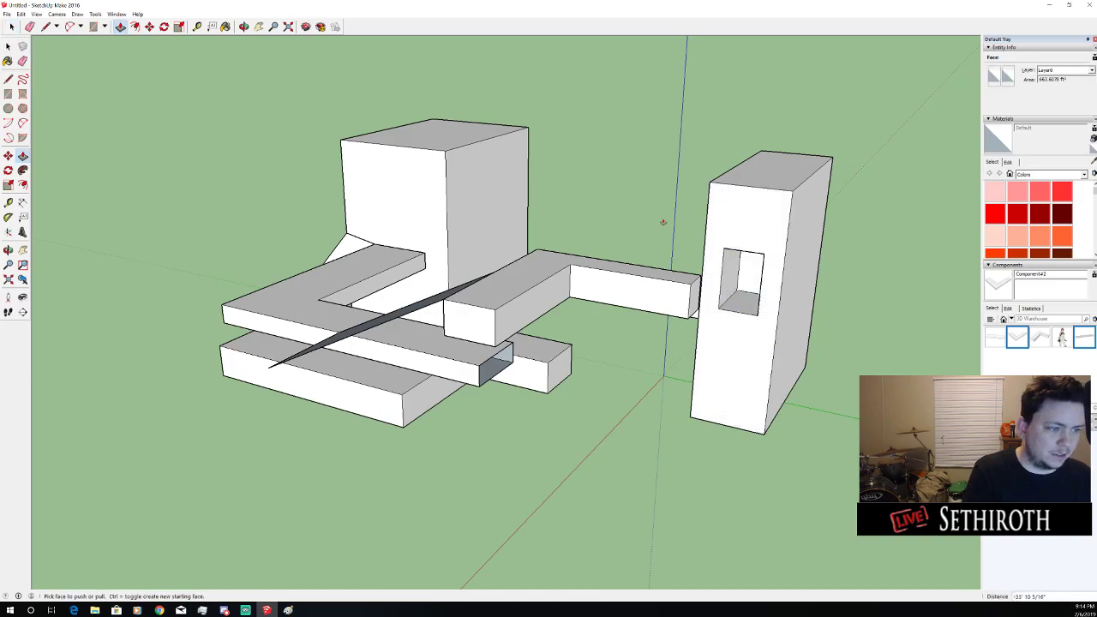
{"action": "left_click_drag", "start_coordinate": [661, 223], "coordinate": [761, 258]}
{"action": "scroll", "coordinate": [761, 257], "scroll_direction": "up", "scroll_amount": 6}
{"action": "left_click", "coordinate": [756, 283]}
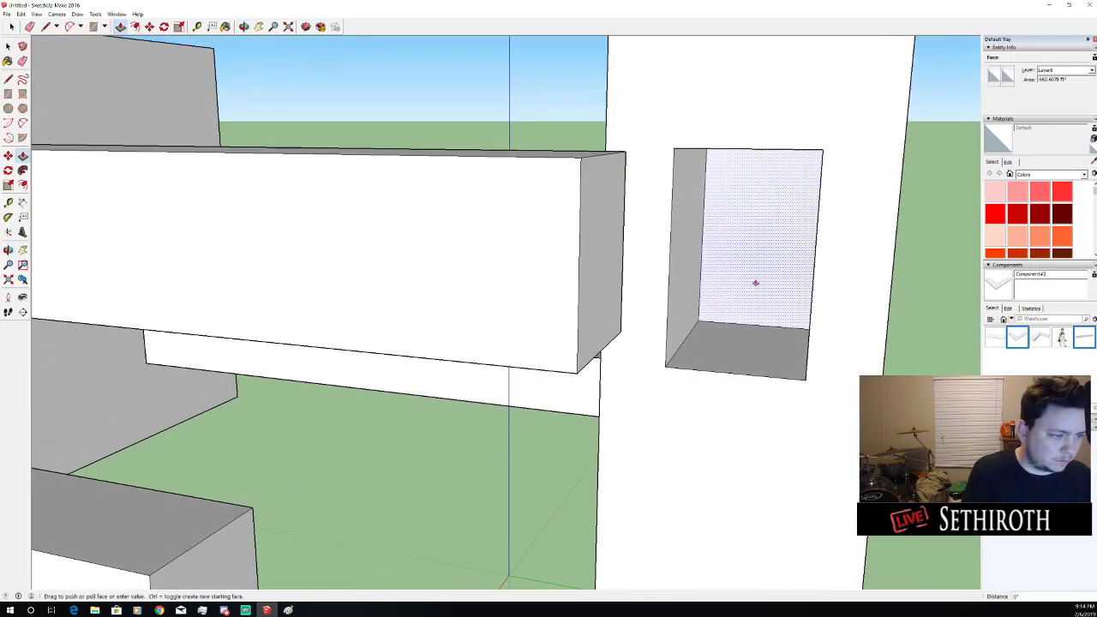
{"action": "left_click", "coordinate": [762, 211]}
{"action": "left_click_drag", "start_coordinate": [762, 211], "coordinate": [858, 313]}
{"action": "scroll", "coordinate": [752, 247], "scroll_direction": "down", "scroll_amount": 4}
{"action": "scroll", "coordinate": [751, 247], "scroll_direction": "down", "scroll_amount": 5}
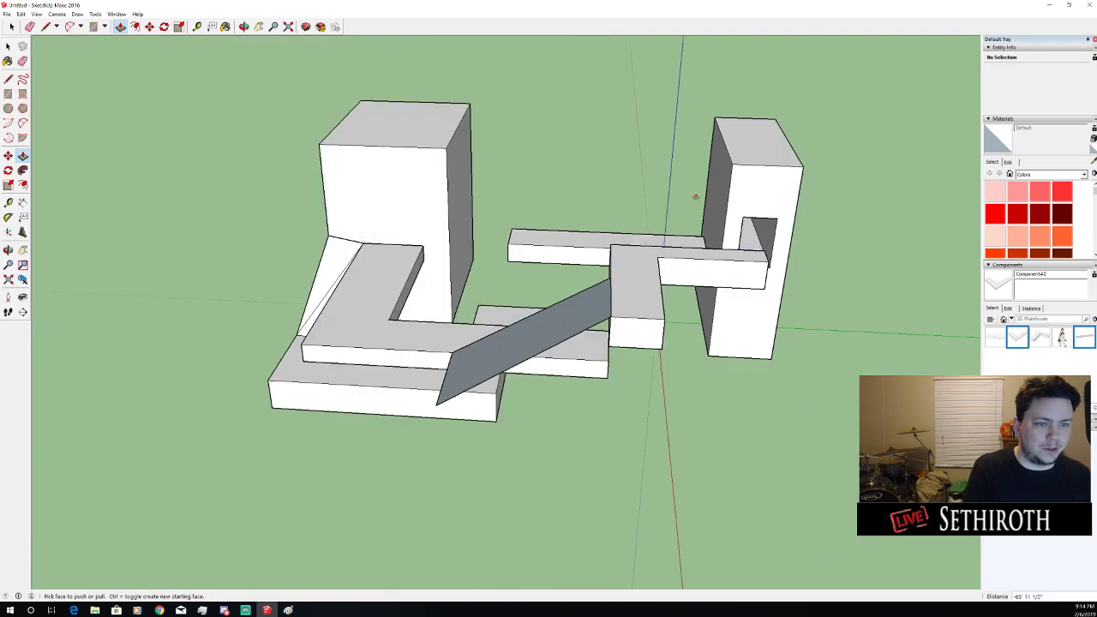
Push down the top face of the wider tall block to make it shorter
{"action": "left_click_drag", "start_coordinate": [696, 196], "coordinate": [463, 225]}
{"action": "scroll", "coordinate": [674, 289], "scroll_direction": "up", "scroll_amount": 4}
{"action": "scroll", "coordinate": [674, 290], "scroll_direction": "down", "scroll_amount": 4}
{"action": "left_click_drag", "start_coordinate": [673, 289], "coordinate": [586, 215]}
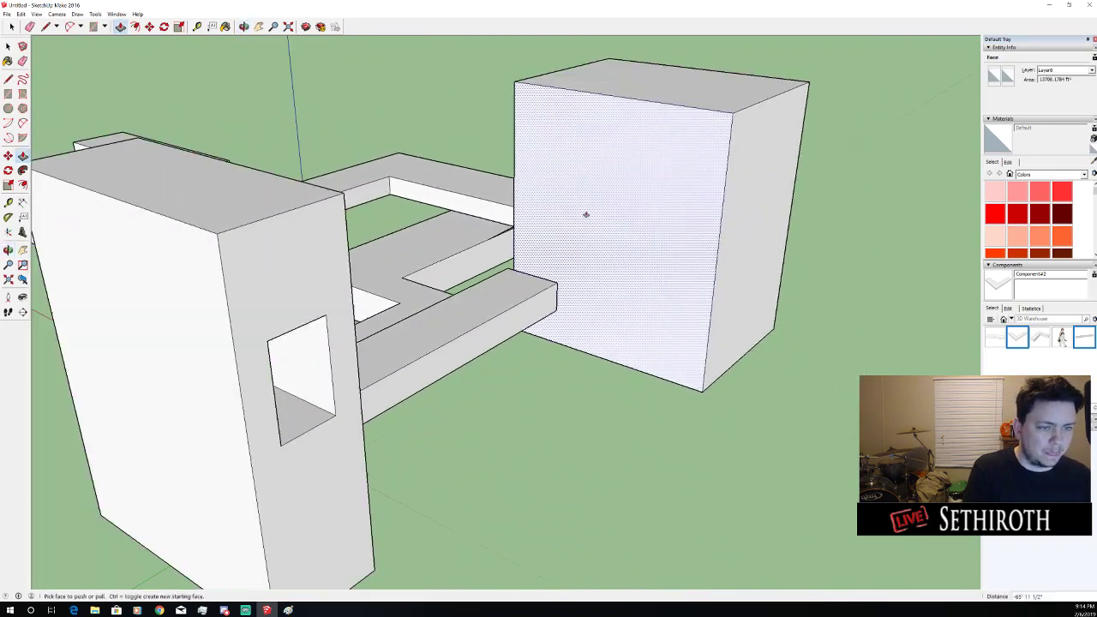
{"action": "left_click_drag", "start_coordinate": [648, 124], "coordinate": [350, 126]}
{"action": "left_click", "coordinate": [681, 123]}
{"action": "left_click", "coordinate": [659, 239]}
{"action": "scroll", "coordinate": [383, 265], "scroll_direction": "up", "scroll_amount": 1}
{"action": "key", "text": "space"}
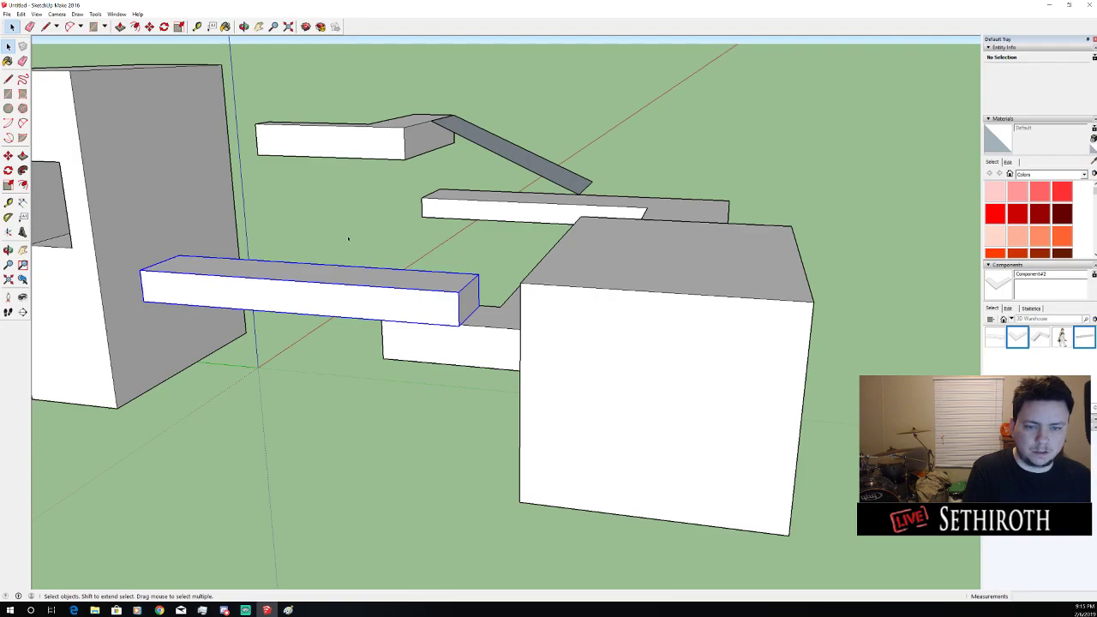
Move the selected straight bar lower beside the wide face of the narrower tall block
{"action": "left_click_drag", "start_coordinate": [348, 238], "coordinate": [414, 265]}
{"action": "key", "text": "m"}
{"action": "left_click", "coordinate": [347, 320]}
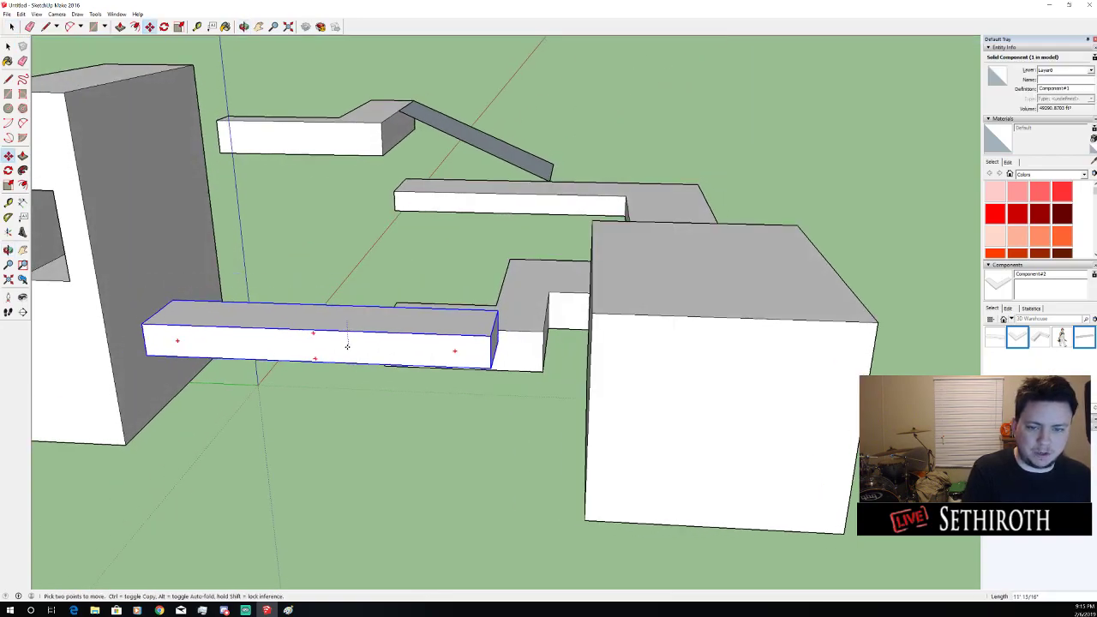
{"action": "left_click_drag", "start_coordinate": [332, 224], "coordinate": [443, 329]}
{"action": "left_click", "coordinate": [444, 328]}
{"action": "key", "text": "space"}
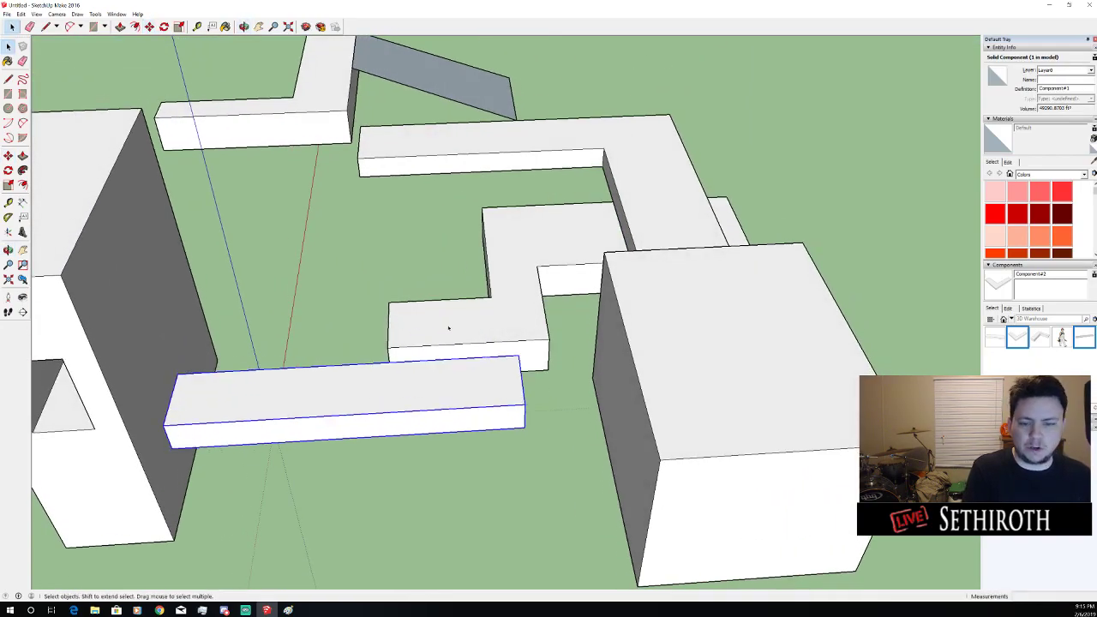
Pull out the end face of the lowest L-shaped walkway to extend it towards the narrower tall block
{"action": "left_click_drag", "start_coordinate": [306, 281], "coordinate": [590, 421]}
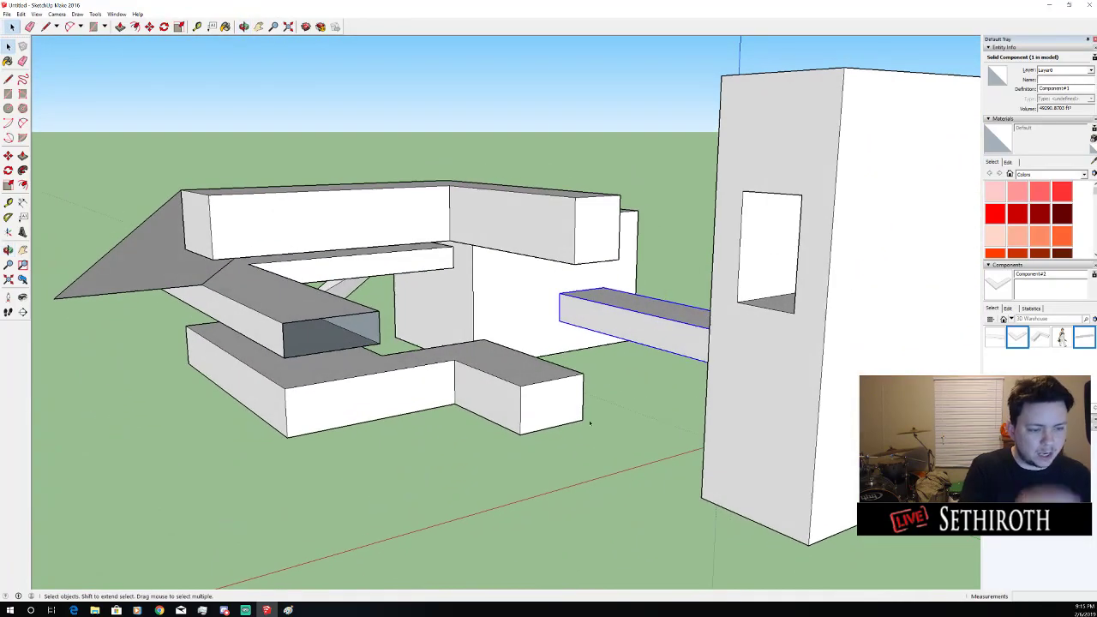
{"action": "left_click", "coordinate": [556, 426]}
{"action": "key", "text": "p"}
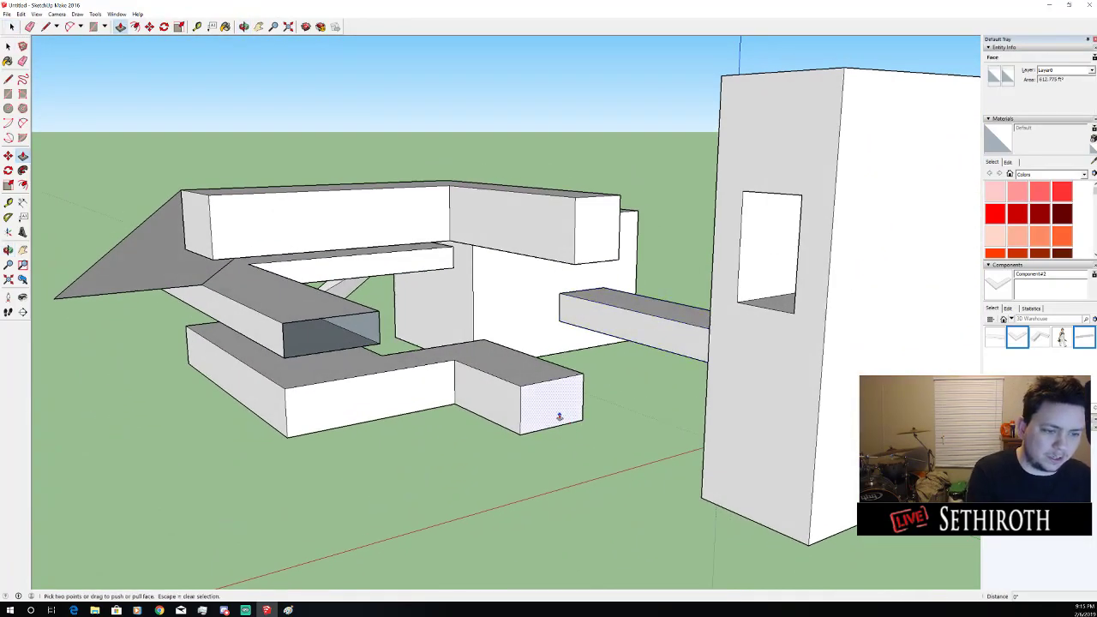
{"action": "left_click", "coordinate": [558, 417]}
{"action": "left_click", "coordinate": [693, 477]}
Draw connecting lines between the straight bar's edge and the extended walkway's end to form a short sloped ramp across the gap
{"action": "left_click_drag", "start_coordinate": [326, 232], "coordinate": [596, 279]}
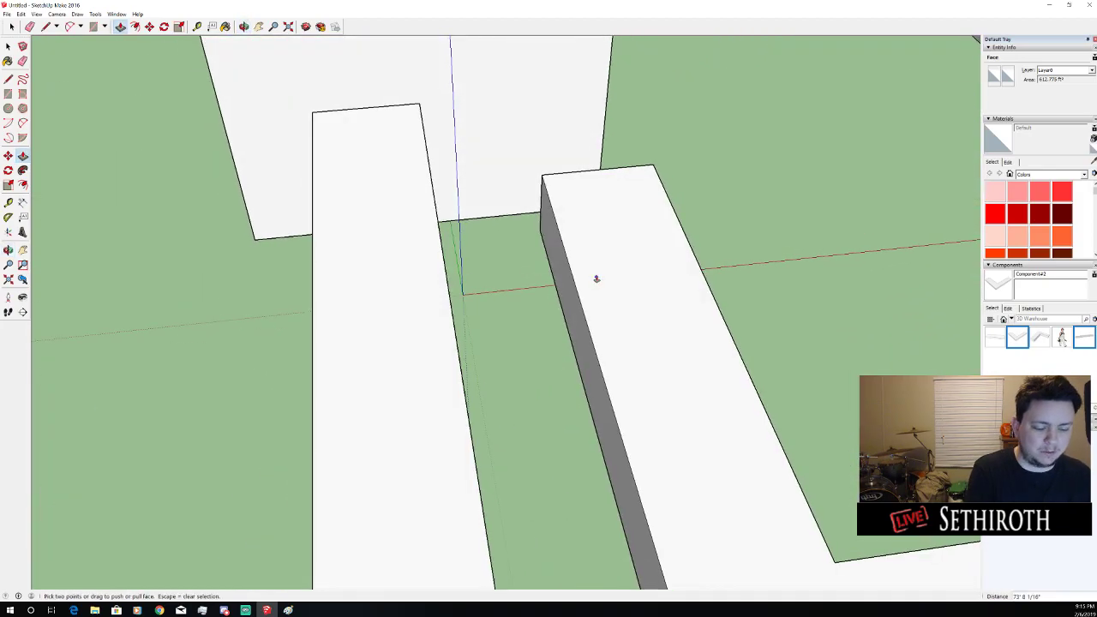
{"action": "left_click_drag", "start_coordinate": [569, 193], "coordinate": [529, 240]}
{"action": "left_click_drag", "start_coordinate": [447, 217], "coordinate": [490, 170]}
{"action": "left_click", "coordinate": [418, 206]}
{"action": "left_click", "coordinate": [411, 302]}
{"action": "mouse_move", "coordinate": [428, 193]}
{"action": "left_mouse_down"}
{"action": "mouse_move", "coordinate": [265, 211]}
{"action": "mouse_move", "coordinate": [437, 191]}
{"action": "left_mouse_up"}
{"action": "key", "text": "space"}
{"action": "key", "text": "l"}
{"action": "left_click", "coordinate": [527, 184]}
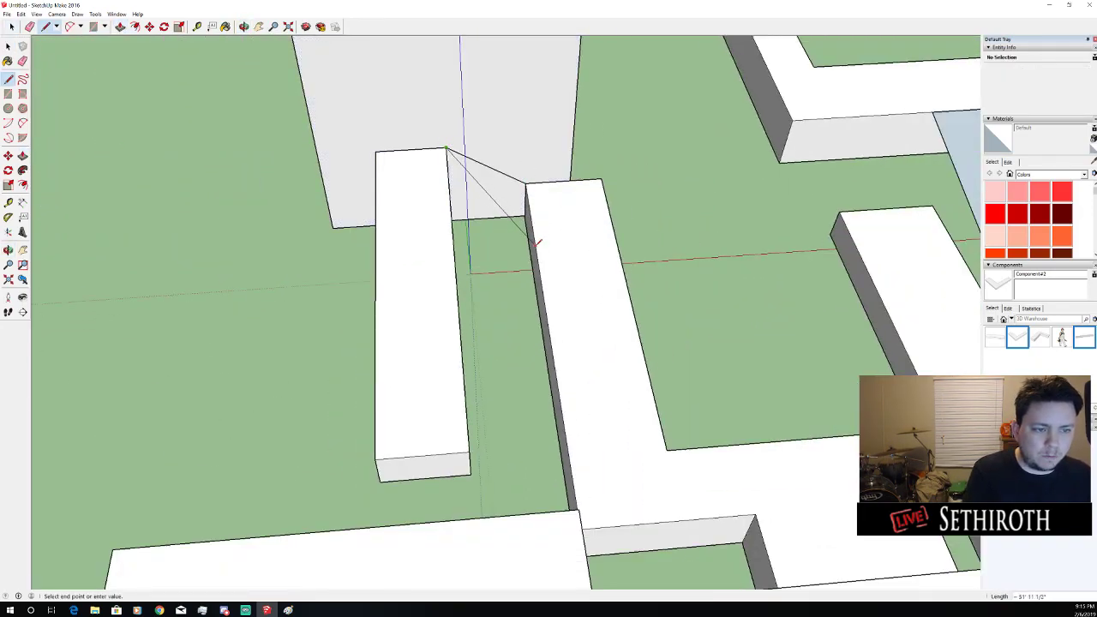
{"action": "left_click", "coordinate": [535, 243]}
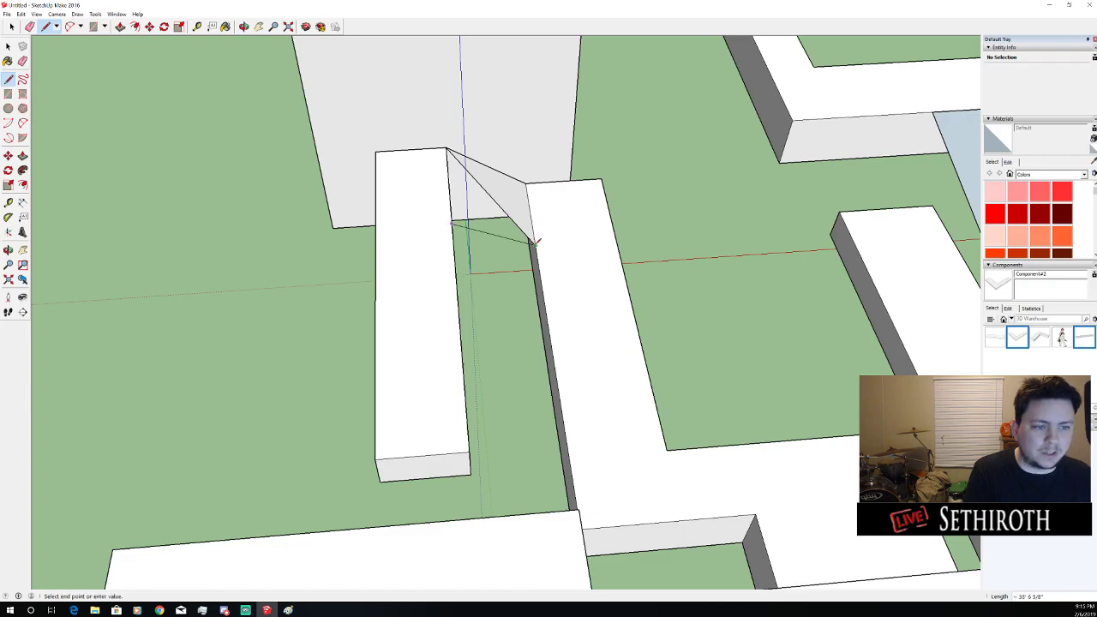
{"action": "left_click", "coordinate": [454, 221]}
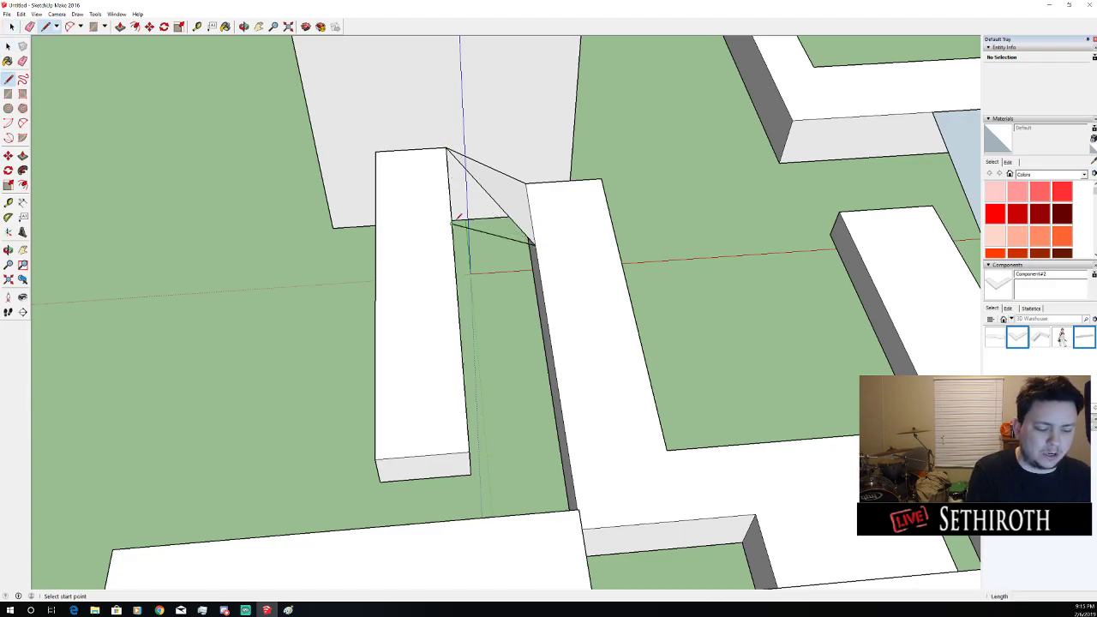
{"action": "left_click", "coordinate": [447, 149]}
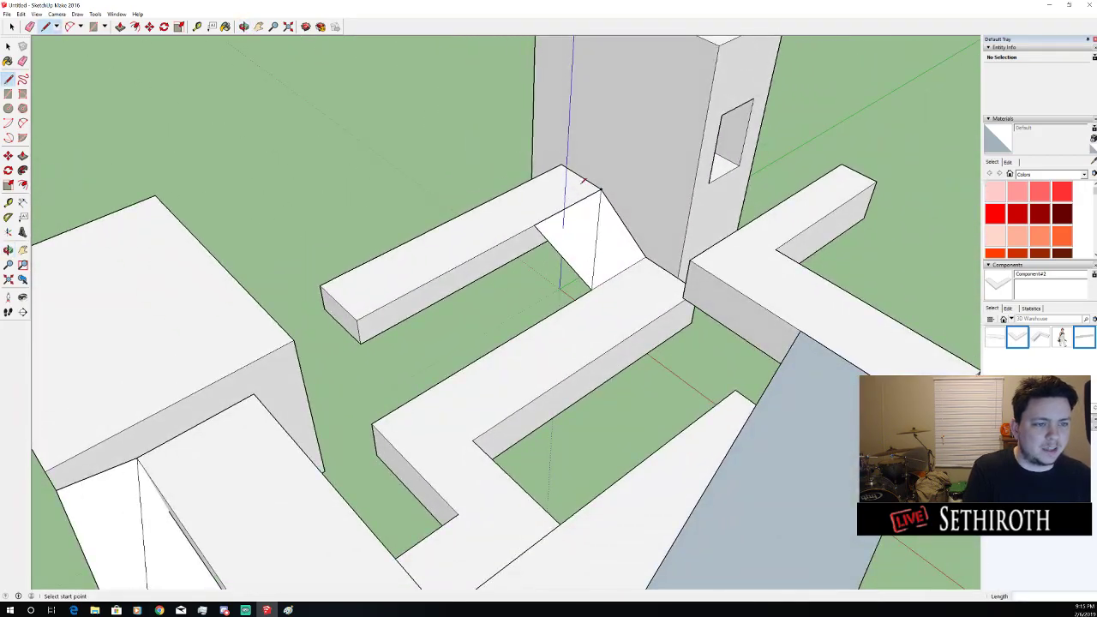
Outline an upright doorway rectangle on the narrower tall block's wide face, directly above the end of the straight bar
{"action": "left_click_drag", "start_coordinate": [582, 183], "coordinate": [665, 113]}
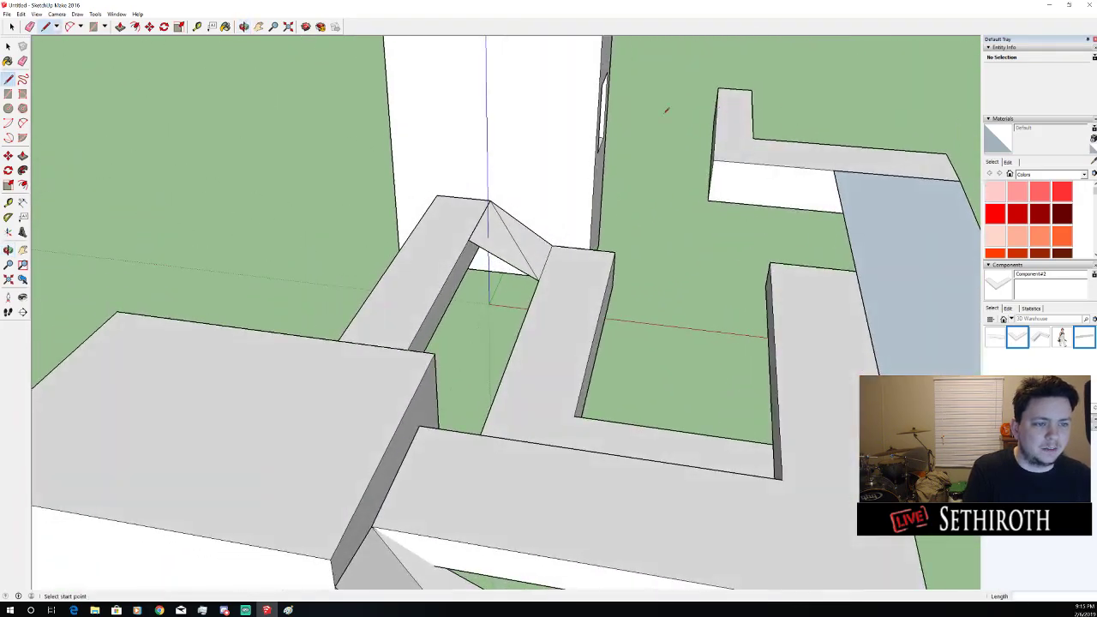
{"action": "left_click_drag", "start_coordinate": [495, 188], "coordinate": [394, 221]}
{"action": "key", "text": "space"}
{"action": "left_click", "coordinate": [478, 174]}
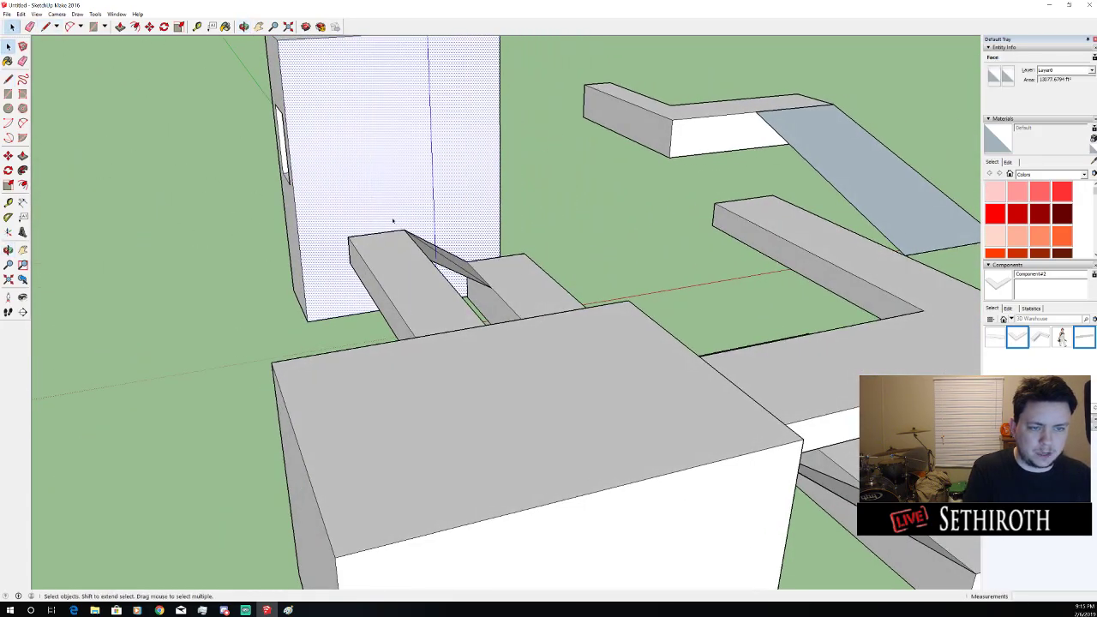
{"action": "key", "text": "l"}
{"action": "left_click", "coordinate": [344, 233]}
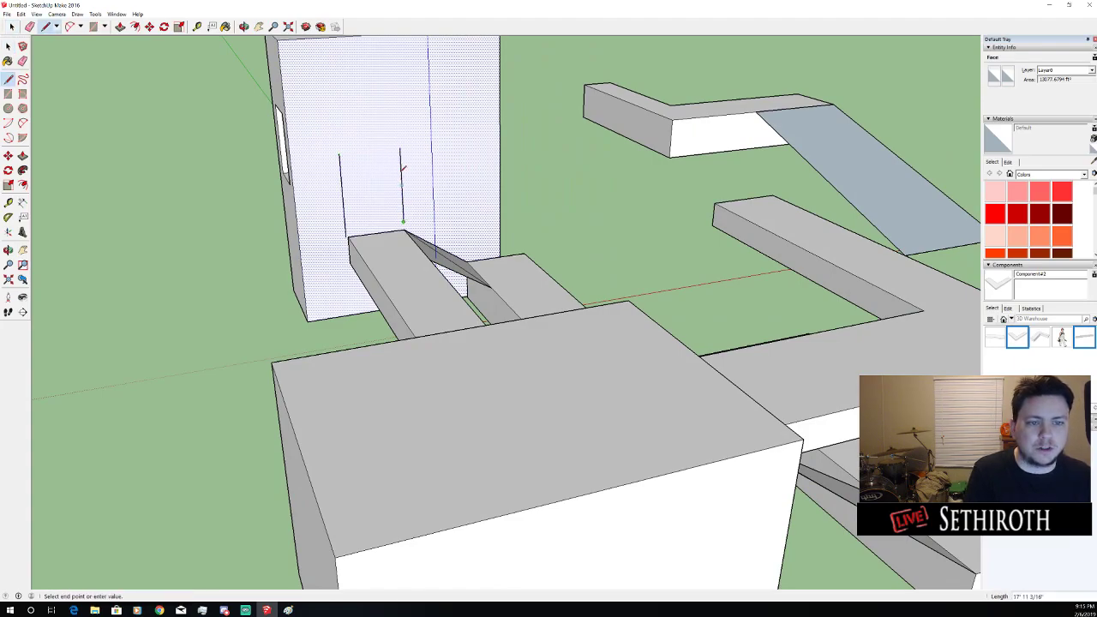
{"action": "key", "text": "space"}
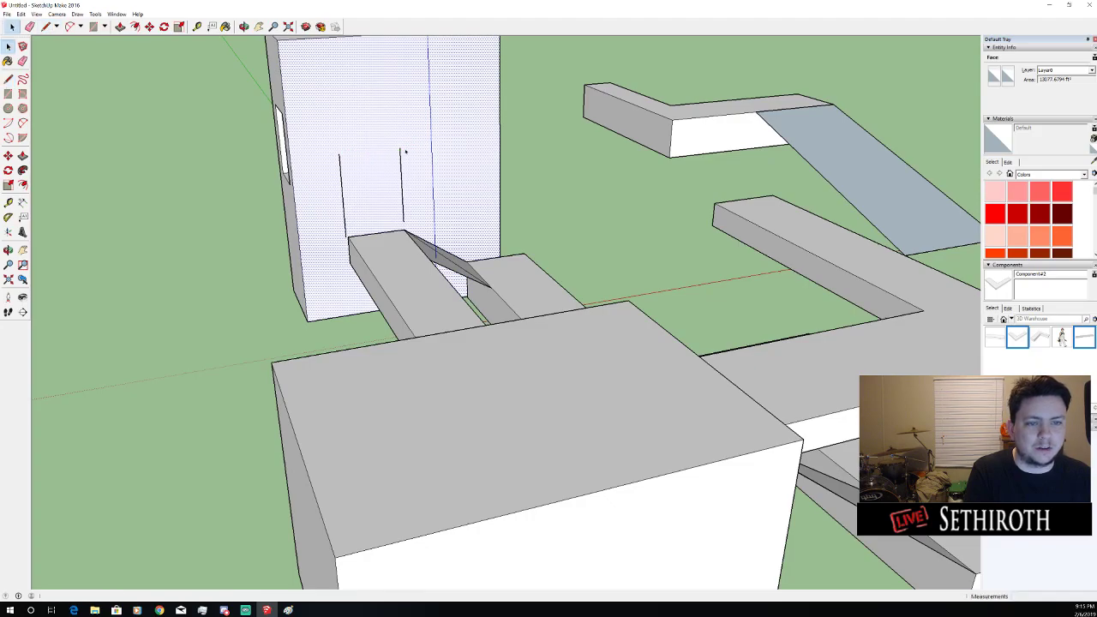
{"action": "key", "text": "l"}
{"action": "left_click", "coordinate": [399, 150]}
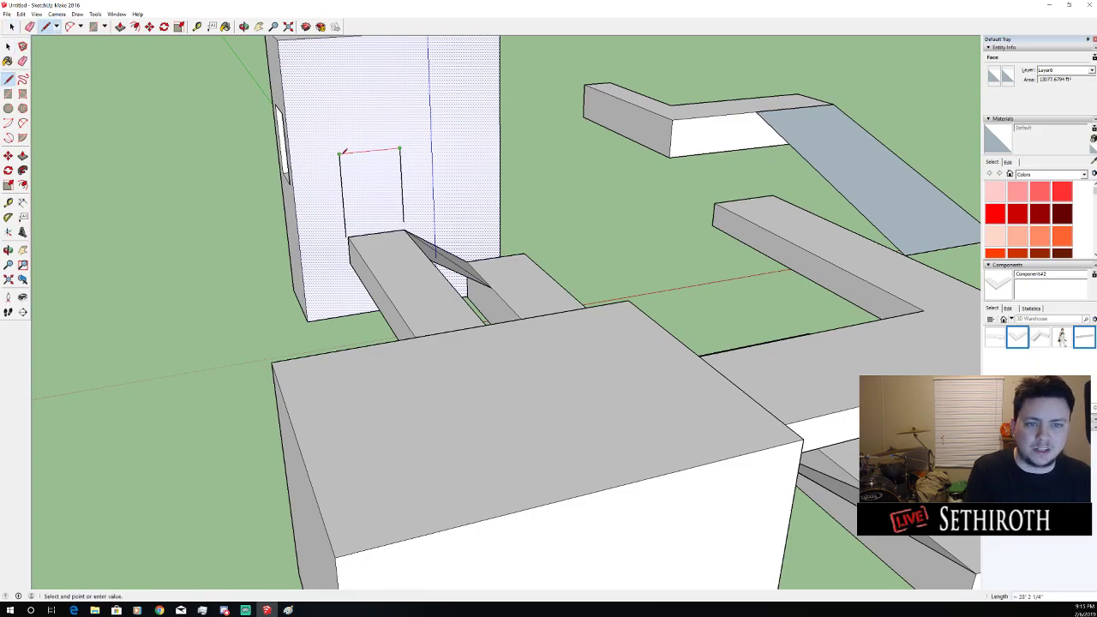
{"action": "left_click", "coordinate": [343, 153]}
{"action": "key", "text": "space"}
{"action": "key", "text": "l"}
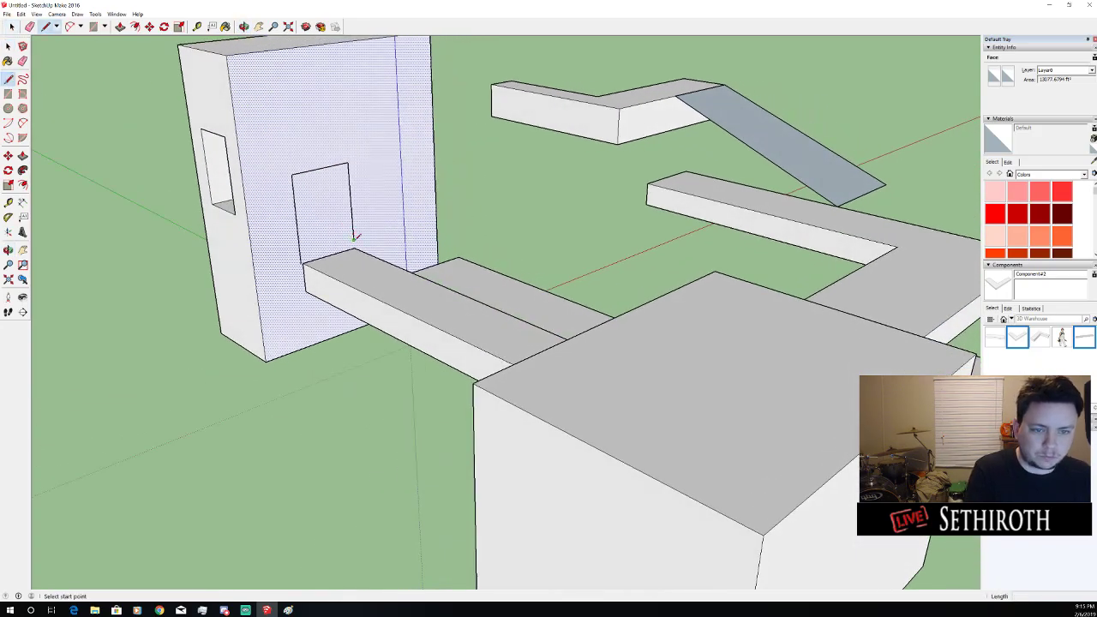
{"action": "left_click", "coordinate": [351, 241]}
{"action": "left_click", "coordinate": [301, 258]}
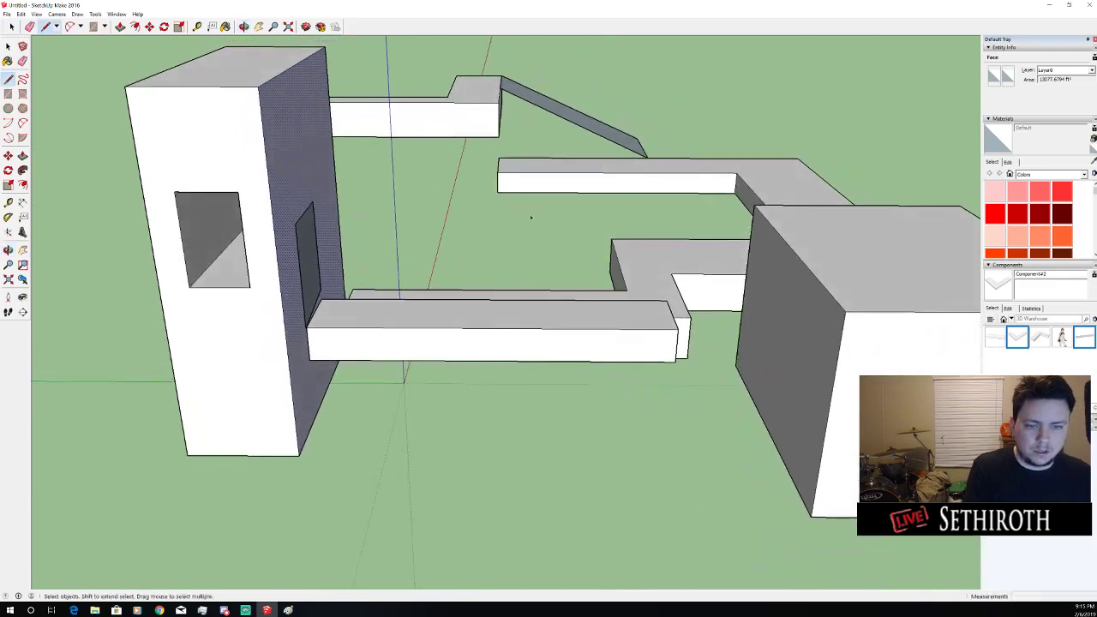
{"action": "key", "text": "space"}
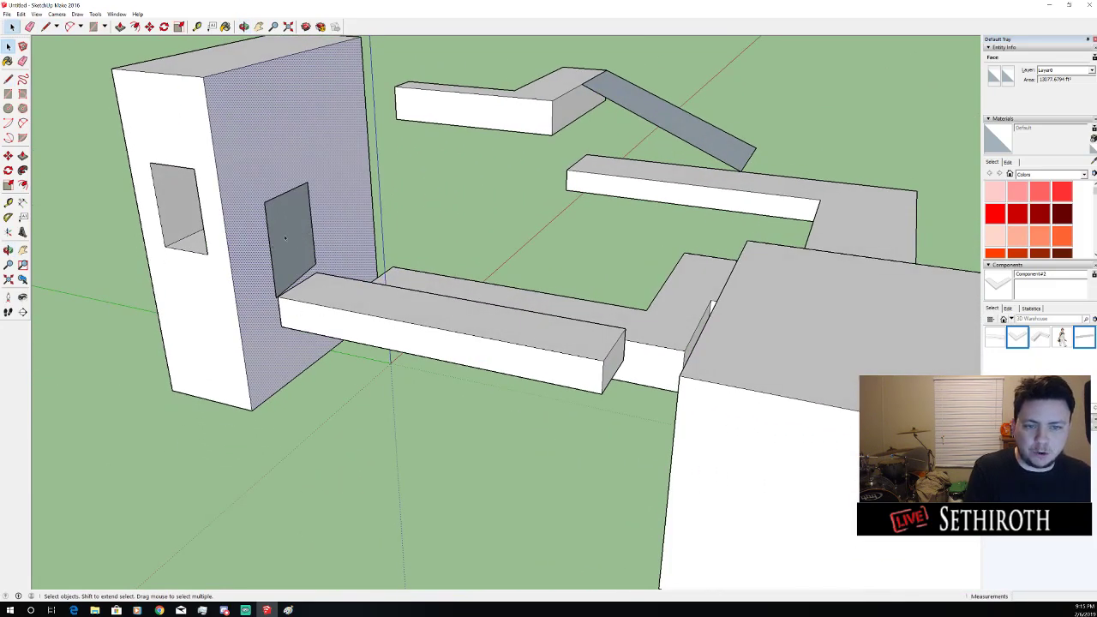
Examine the layout from several angles, checking how the walkways, ramps and openings connect the two blocks
{"action": "left_click_drag", "start_coordinate": [285, 238], "coordinate": [670, 242]}
{"action": "key", "text": "space"}
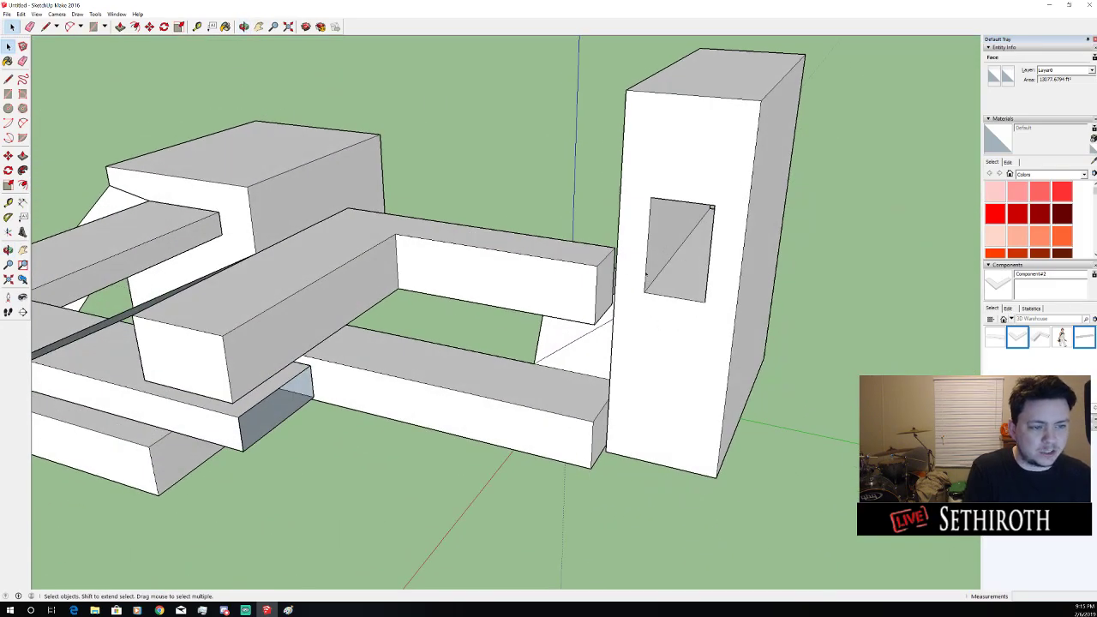
{"action": "left_click", "coordinate": [586, 289]}
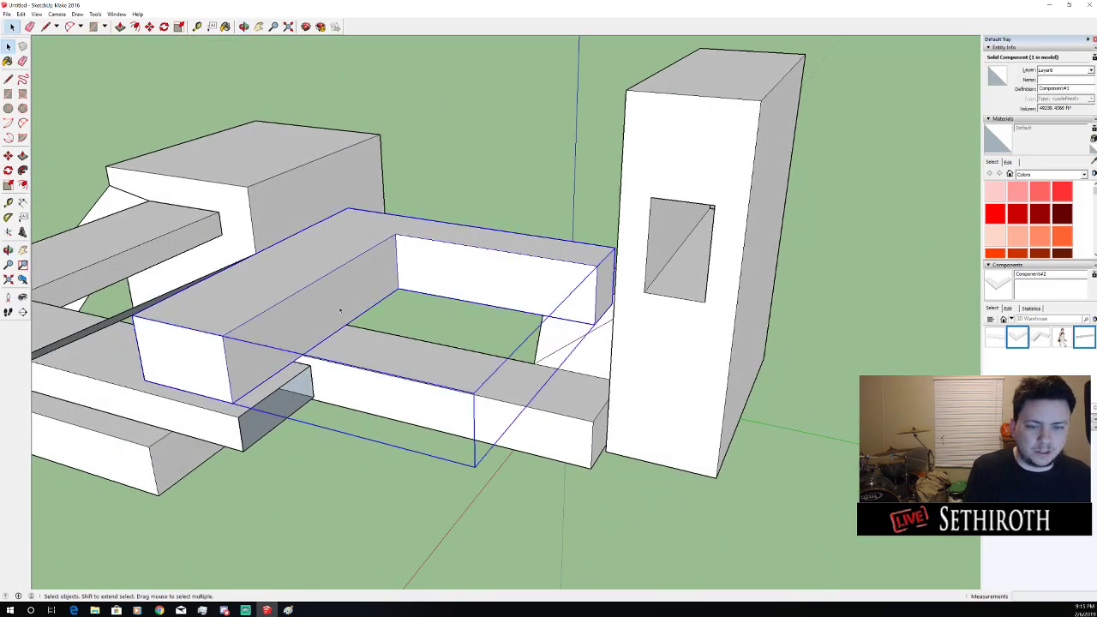
{"action": "key", "text": "o"}
{"action": "left_click_drag", "start_coordinate": [586, 290], "coordinate": [625, 249]}
{"action": "key", "text": "space"}
{"action": "key", "text": "o"}
{"action": "left_click_drag", "start_coordinate": [564, 354], "coordinate": [388, 356]}
{"action": "key", "text": "space"}
{"action": "left_click_drag", "start_coordinate": [199, 309], "coordinate": [712, 403]}
{"action": "scroll", "coordinate": [652, 299], "scroll_direction": "up", "scroll_amount": 3}
{"action": "scroll", "coordinate": [652, 298], "scroll_direction": "down", "scroll_amount": 3}
{"action": "left_click_drag", "start_coordinate": [651, 298], "coordinate": [358, 398]}
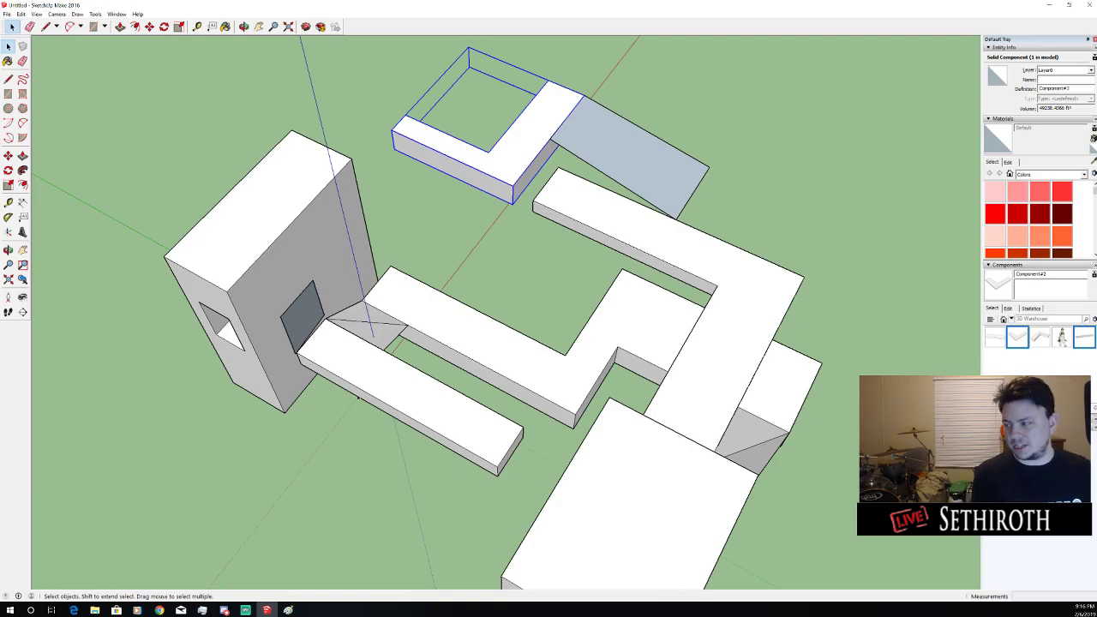
{"action": "scroll", "coordinate": [408, 382], "scroll_direction": "down", "scroll_amount": 5}
{"action": "scroll", "coordinate": [408, 383], "scroll_direction": "up", "scroll_amount": 6}
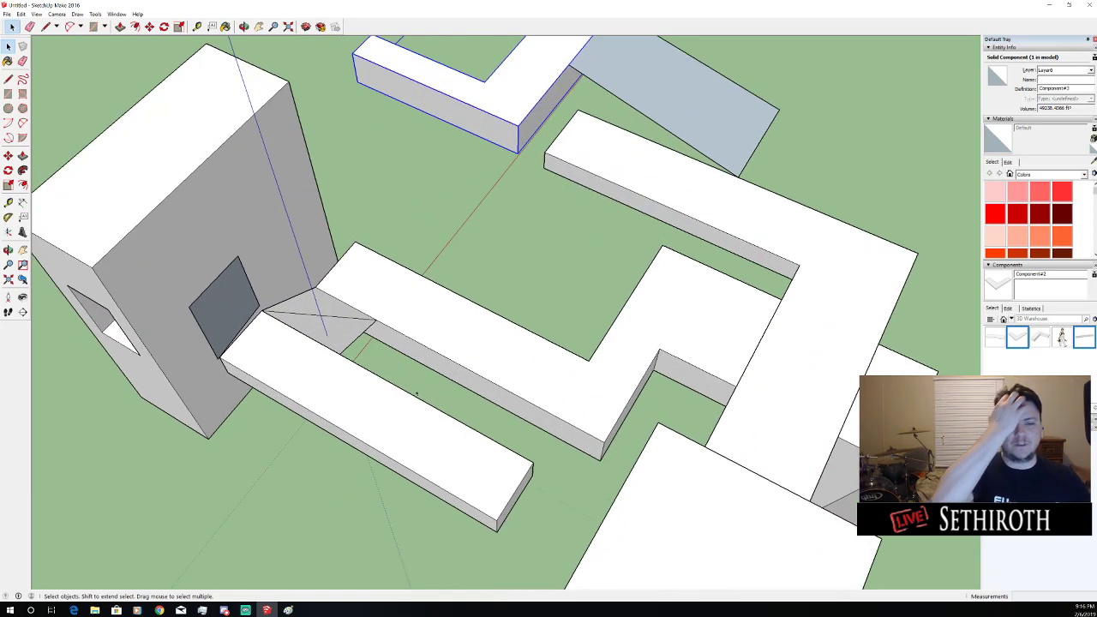
{"action": "key", "text": "o"}
{"action": "left_click_drag", "start_coordinate": [408, 383], "coordinate": [248, 283]}
{"action": "scroll", "coordinate": [467, 292], "scroll_direction": "down", "scroll_amount": 2}
{"action": "key", "text": "space"}
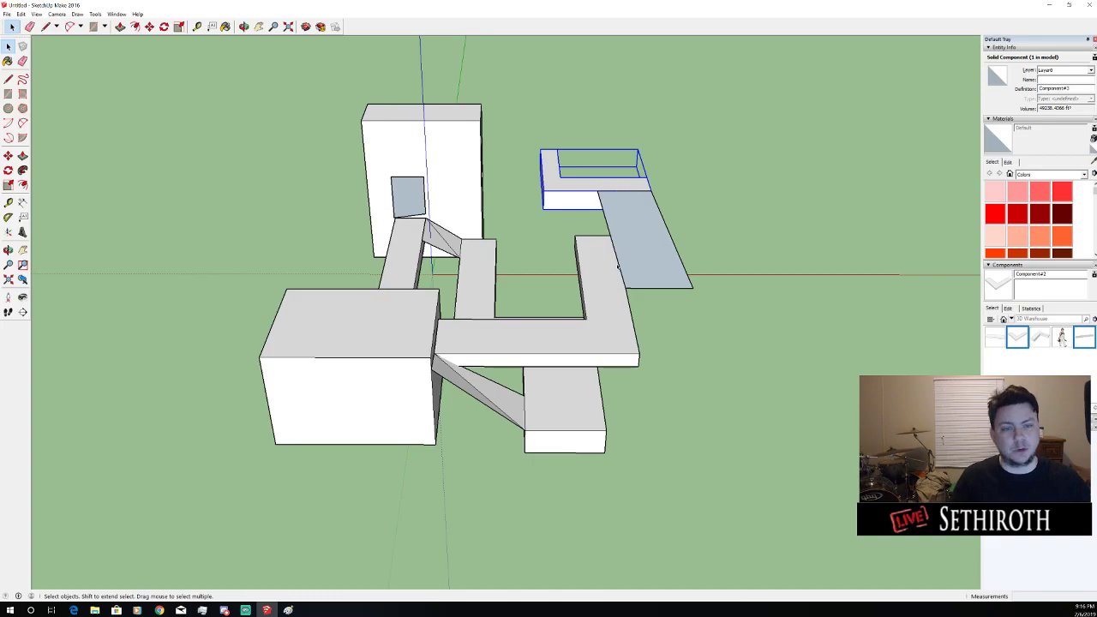
{"action": "left_click_drag", "start_coordinate": [255, 94], "coordinate": [875, 571]}
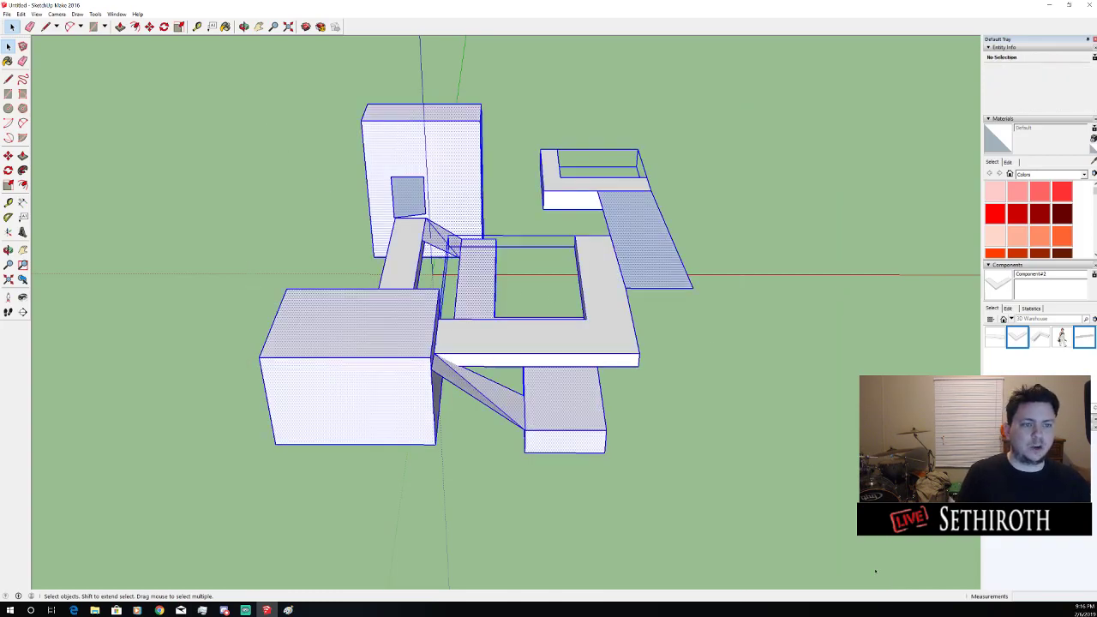
{"action": "left_click", "coordinate": [765, 430]}
{"action": "left_click_drag", "start_coordinate": [766, 431], "coordinate": [498, 281]}
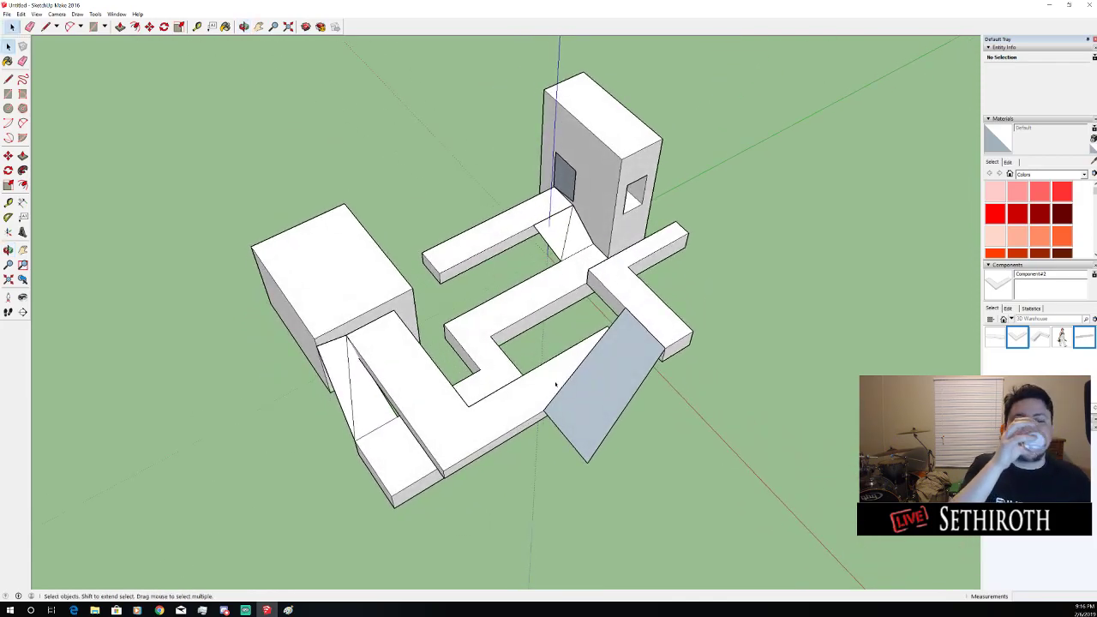
{"action": "left_click_drag", "start_coordinate": [575, 351], "coordinate": [631, 240]}
{"action": "left_click", "coordinate": [635, 230]}
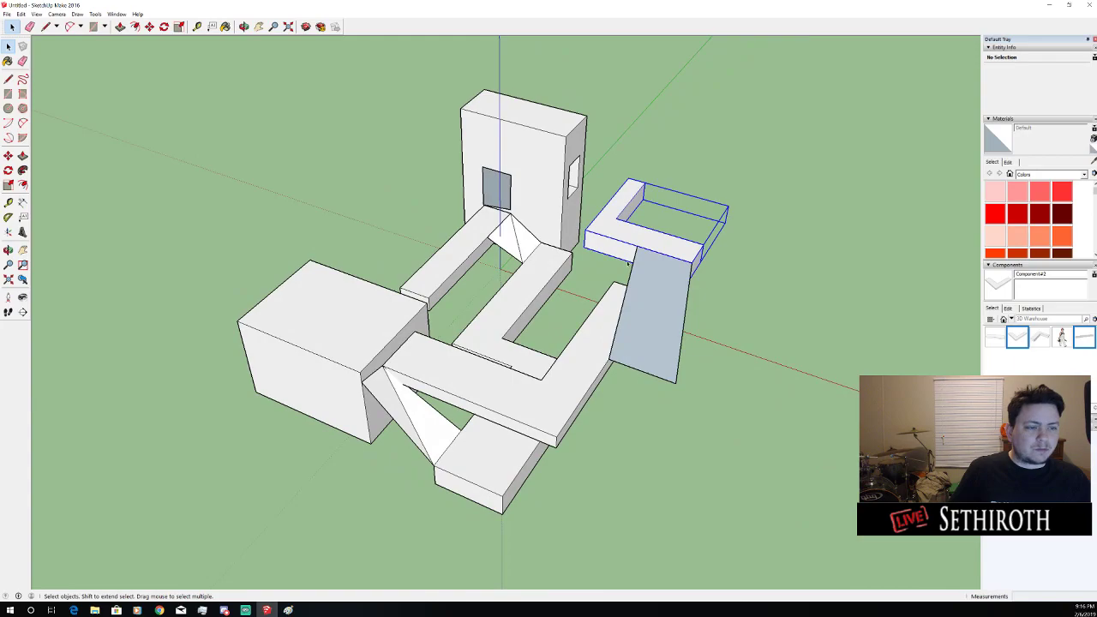
Raise the wider block's top face until it stands well above the narrower block
{"action": "left_click", "coordinate": [316, 322]}
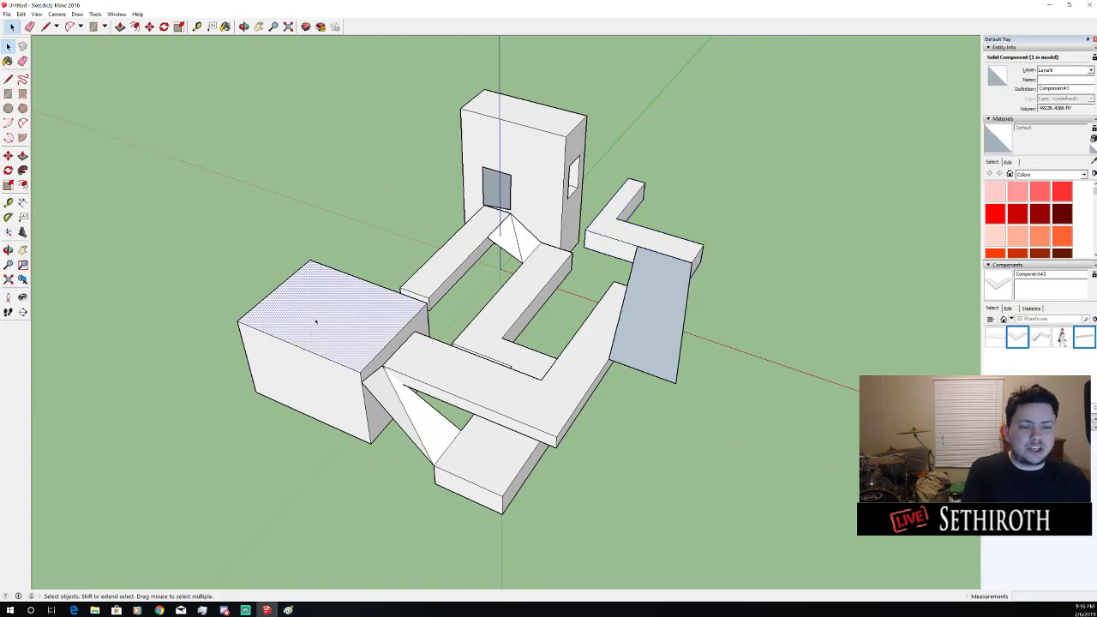
{"action": "key", "text": "p"}
{"action": "left_click_drag", "start_coordinate": [364, 344], "coordinate": [483, 189]}
{"action": "scroll", "coordinate": [525, 193], "scroll_direction": "up", "scroll_amount": 2}
{"action": "key", "text": "space"}
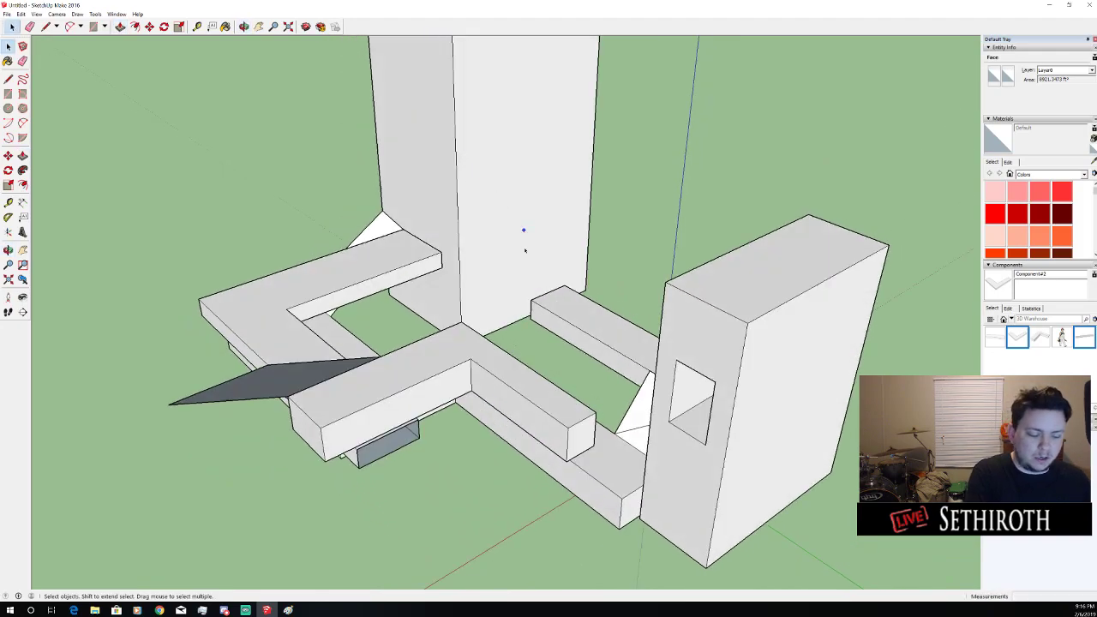
Outline an upright doorway rectangle on the wider block's side facing the narrower block, above the straight bar
{"action": "key", "text": "l"}
{"action": "left_click", "coordinate": [562, 267]}
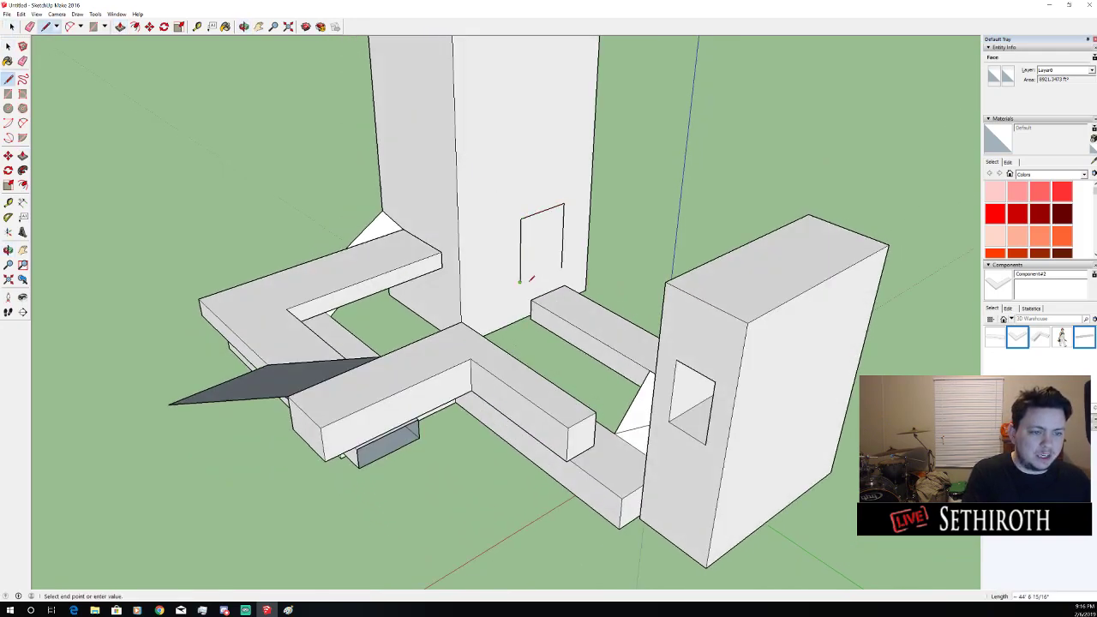
{"action": "left_click", "coordinate": [565, 268]}
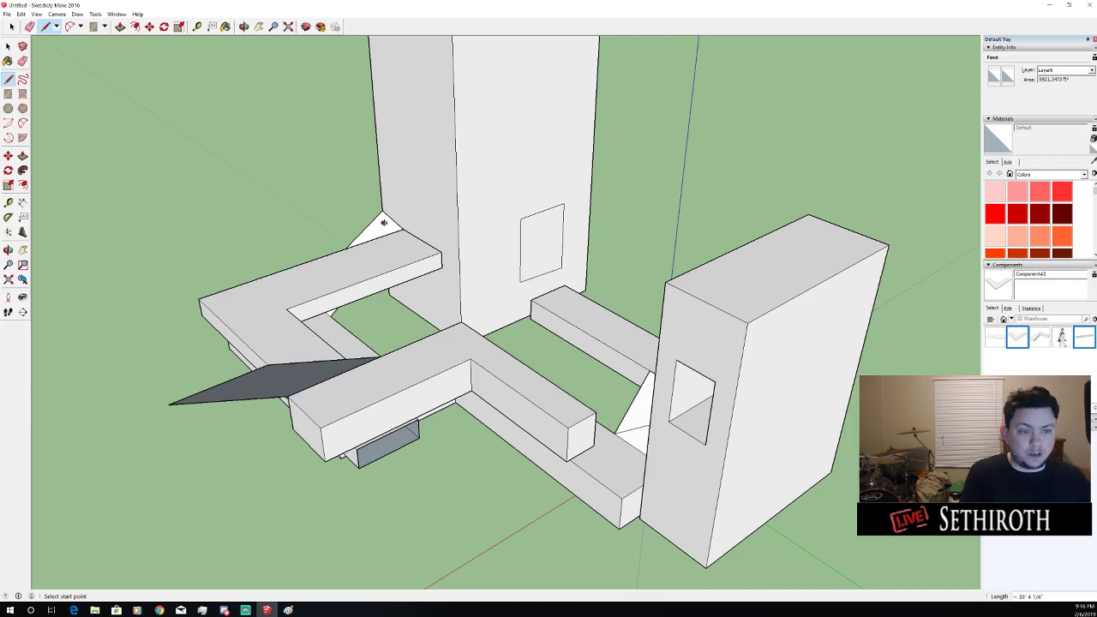
Outline a second doorway rectangle on the wider block's adjoining face, above the end of the L-shaped walkway
{"action": "left_click_drag", "start_coordinate": [383, 222], "coordinate": [404, 237]}
{"action": "left_click", "coordinate": [399, 247]}
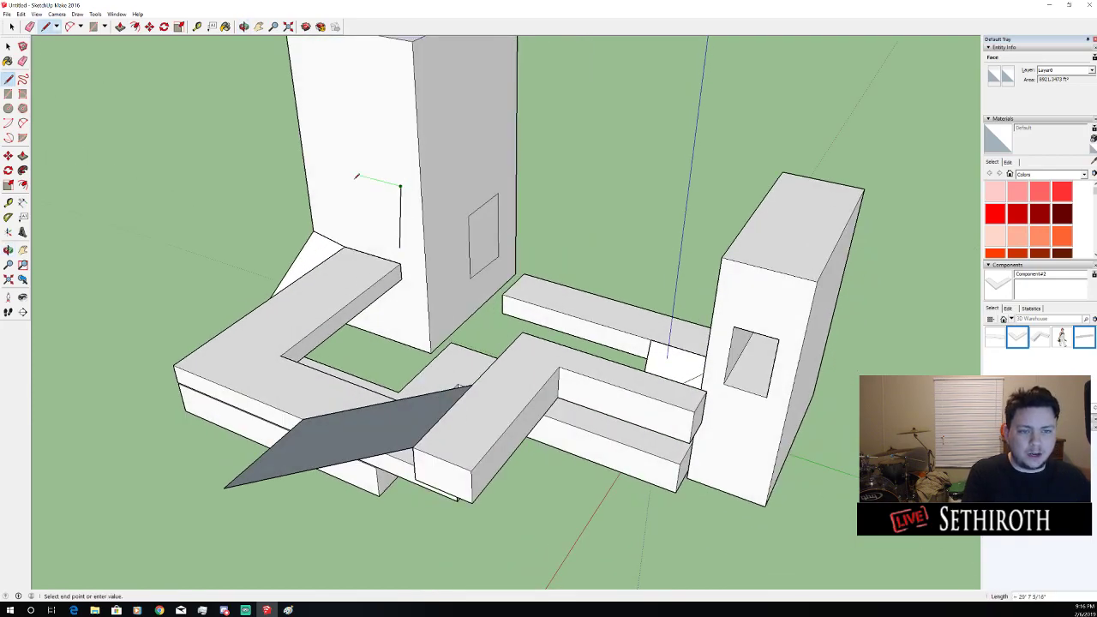
{"action": "left_click", "coordinate": [343, 172]}
{"action": "left_click", "coordinate": [349, 235]}
{"action": "left_click", "coordinate": [400, 248]}
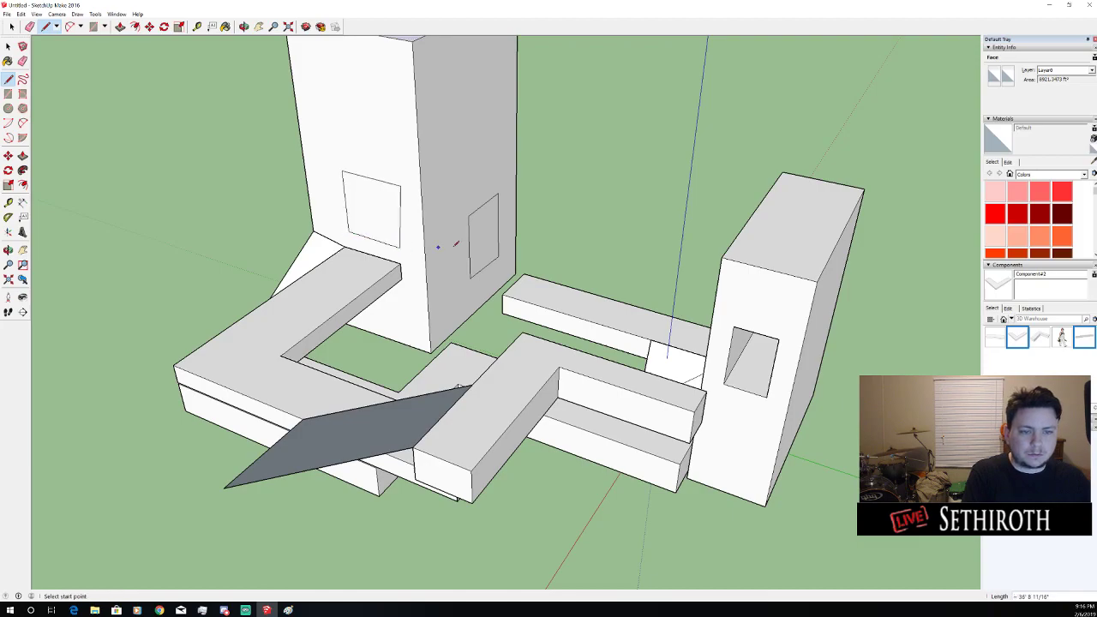
{"action": "left_click_drag", "start_coordinate": [438, 246], "coordinate": [420, 195]}
{"action": "key", "text": "space"}
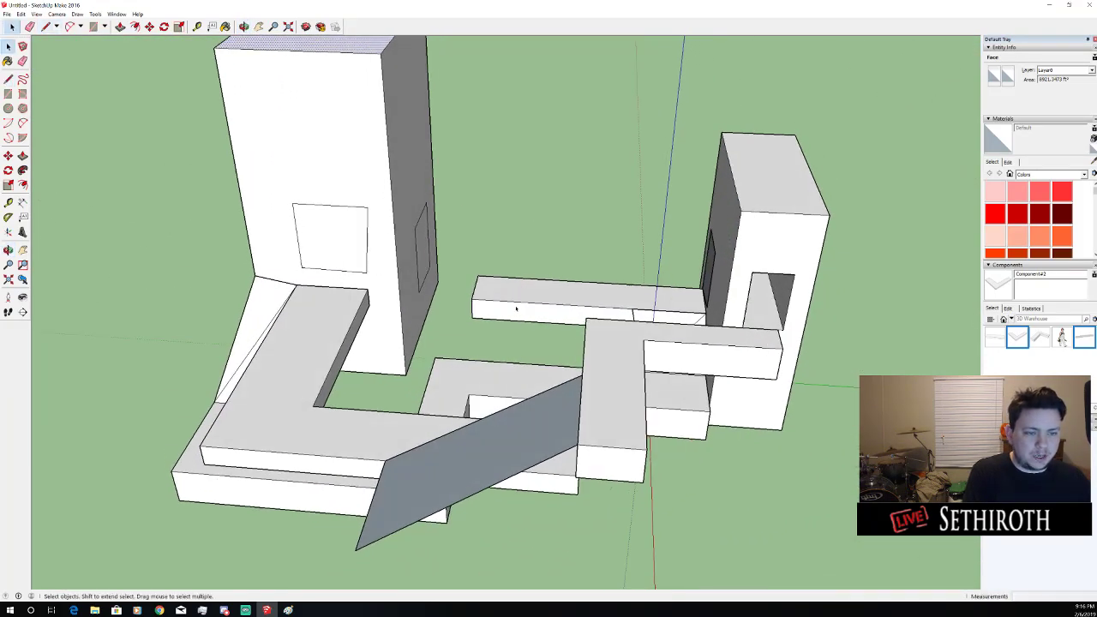
Duplicate the straight bar between the two blocks and place the copy higher up, beside the wider block and above its doorway outline
{"action": "left_click", "coordinate": [518, 291]}
{"action": "key", "text": "ctrl+c"}
{"action": "key", "text": "ctrl+v"}
{"action": "left_click", "coordinate": [473, 225]}
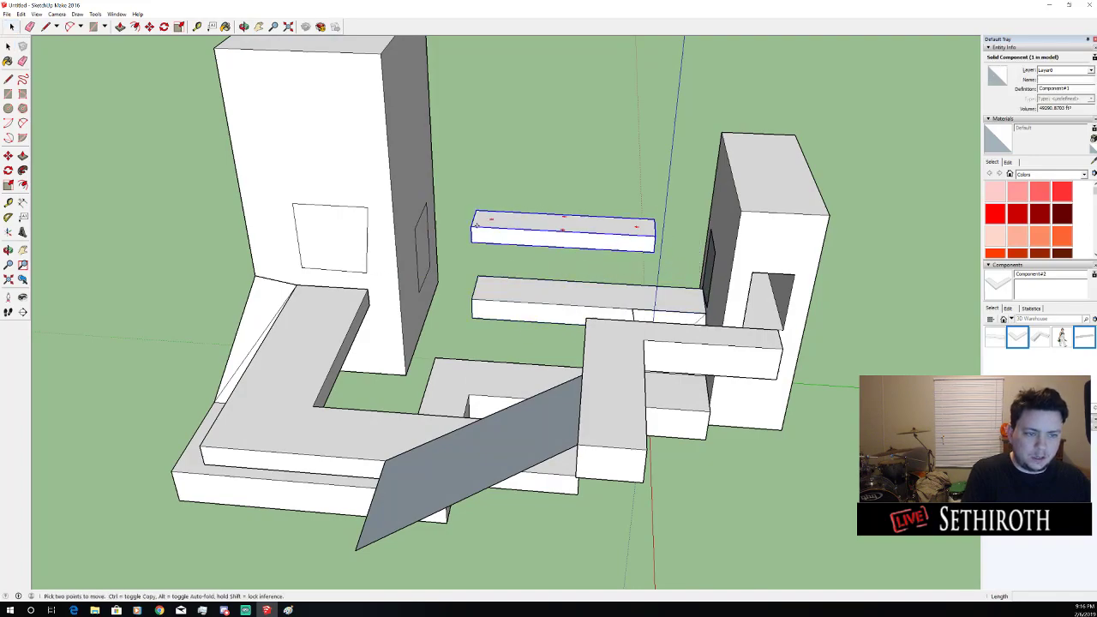
{"action": "key", "text": "m"}
{"action": "left_click", "coordinate": [470, 243]}
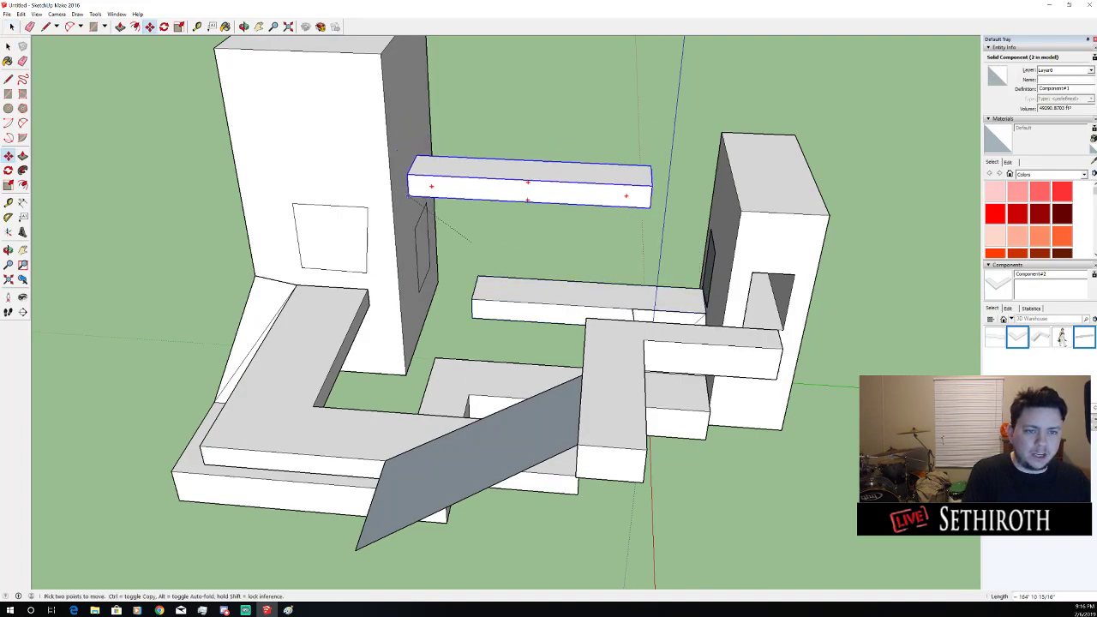
{"action": "left_click", "coordinate": [408, 197]}
{"action": "left_click_drag", "start_coordinate": [601, 196], "coordinate": [612, 194]}
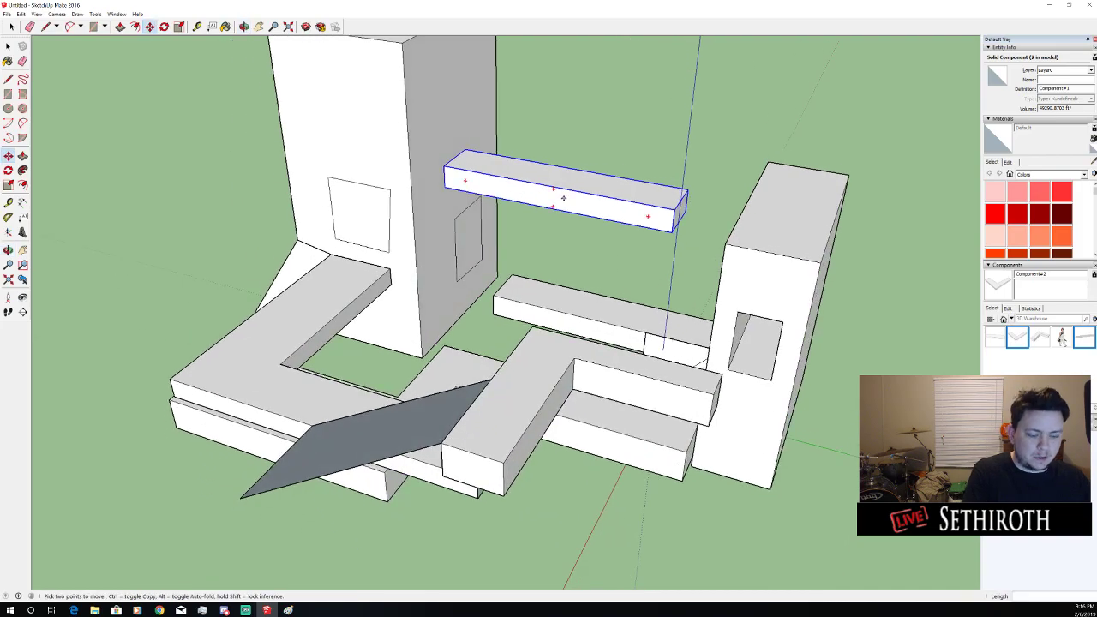
Edit the raised bar's component, shorten the bar to roughly half its length from its free end, and leave the component
{"action": "right_click", "coordinate": [567, 199]}
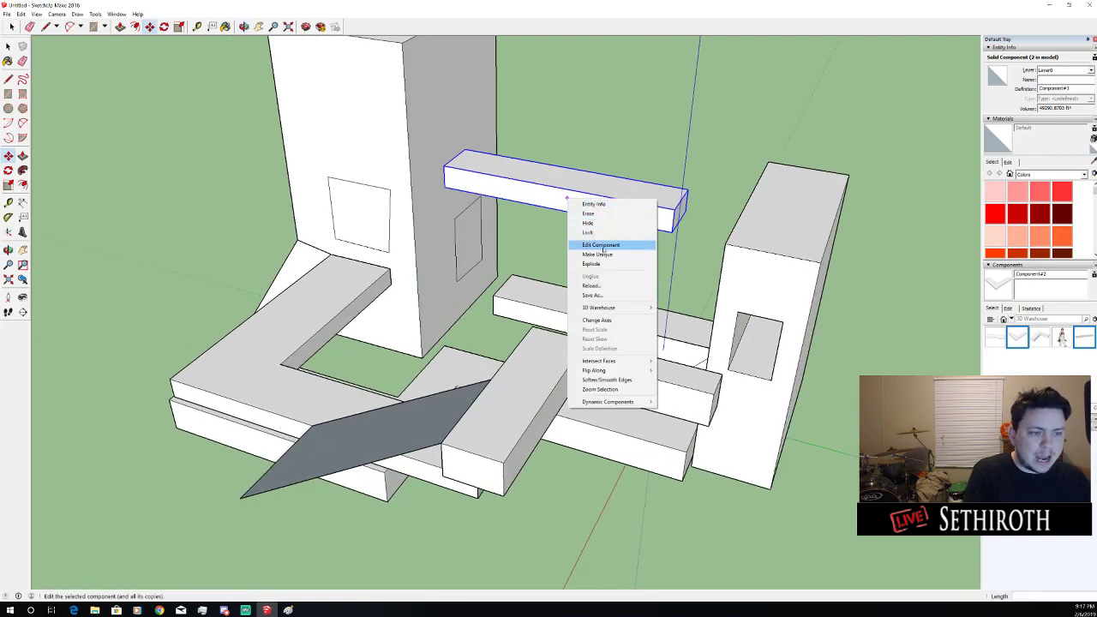
{"action": "left_click", "coordinate": [602, 246]}
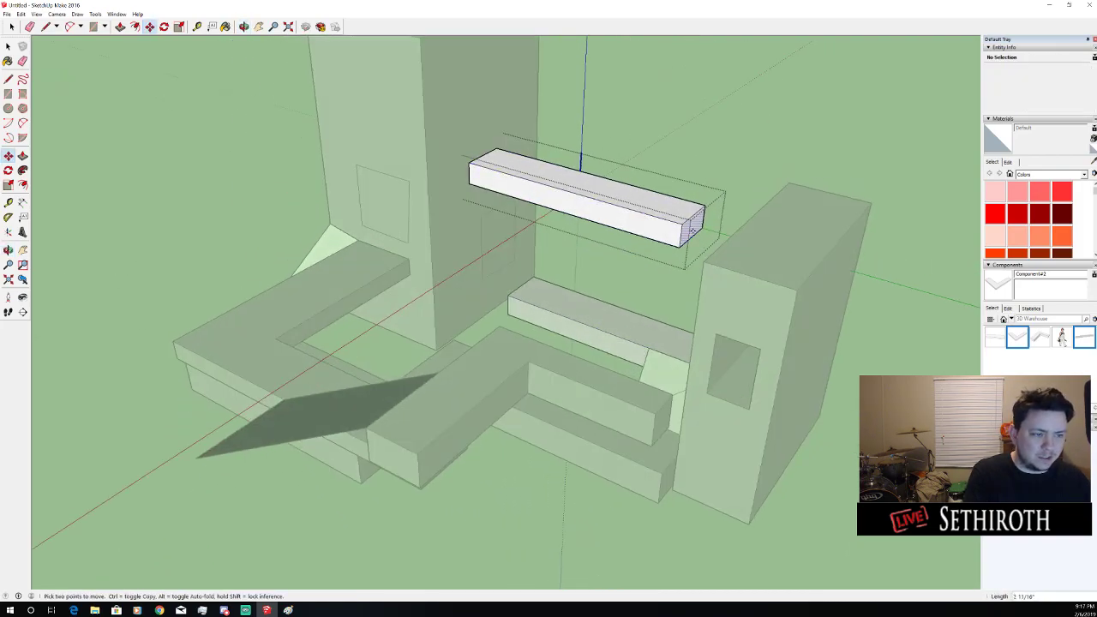
{"action": "key", "text": "p"}
{"action": "left_click_drag", "start_coordinate": [693, 231], "coordinate": [555, 212]}
{"action": "key", "text": "space"}
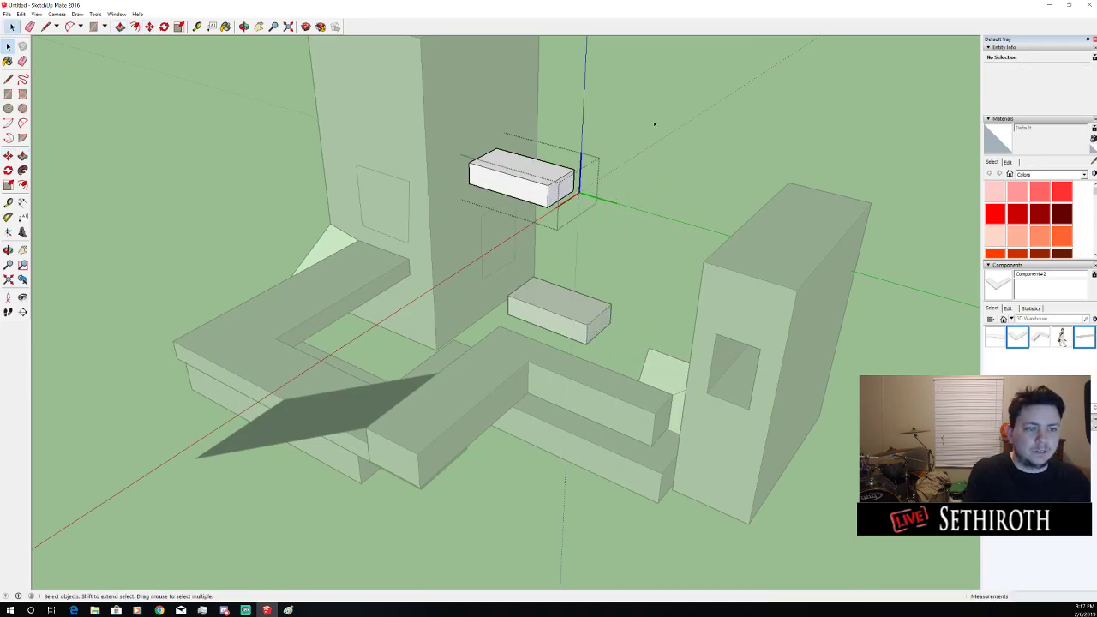
{"action": "left_click", "coordinate": [686, 151]}
Deepen the narrower block by pulling its side face with the doorway opening outward
{"action": "left_click_drag", "start_coordinate": [386, 257], "coordinate": [625, 360]}
{"action": "key", "text": "space"}
{"action": "left_click", "coordinate": [629, 378]}
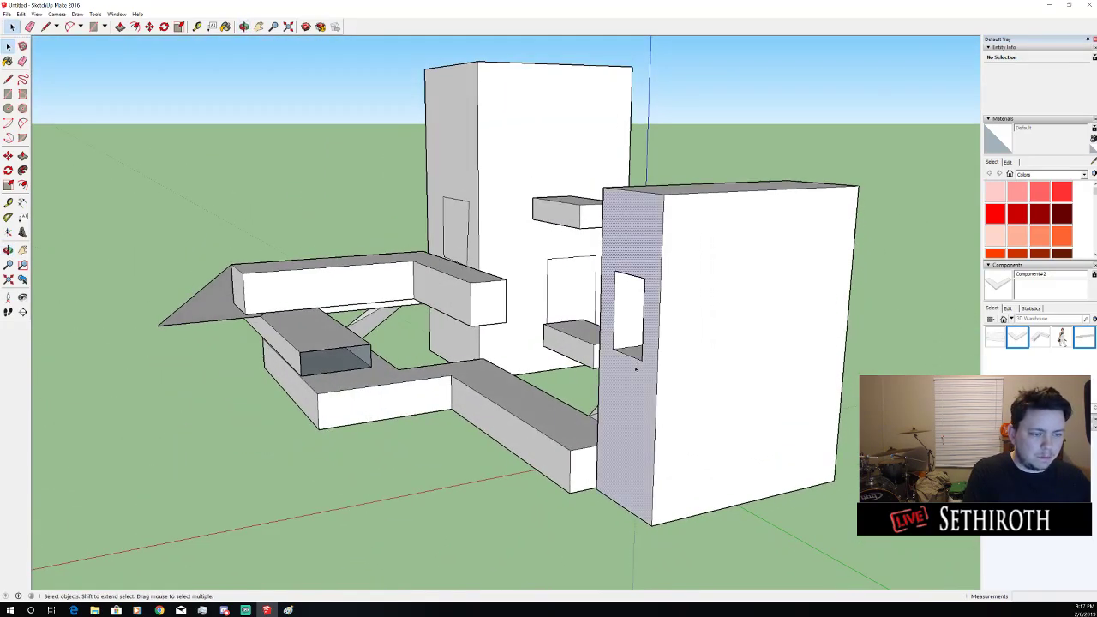
{"action": "key", "text": "p"}
{"action": "left_click_drag", "start_coordinate": [630, 423], "coordinate": [596, 433]}
{"action": "left_click_drag", "start_coordinate": [449, 267], "coordinate": [471, 223]}
{"action": "key", "text": "space"}
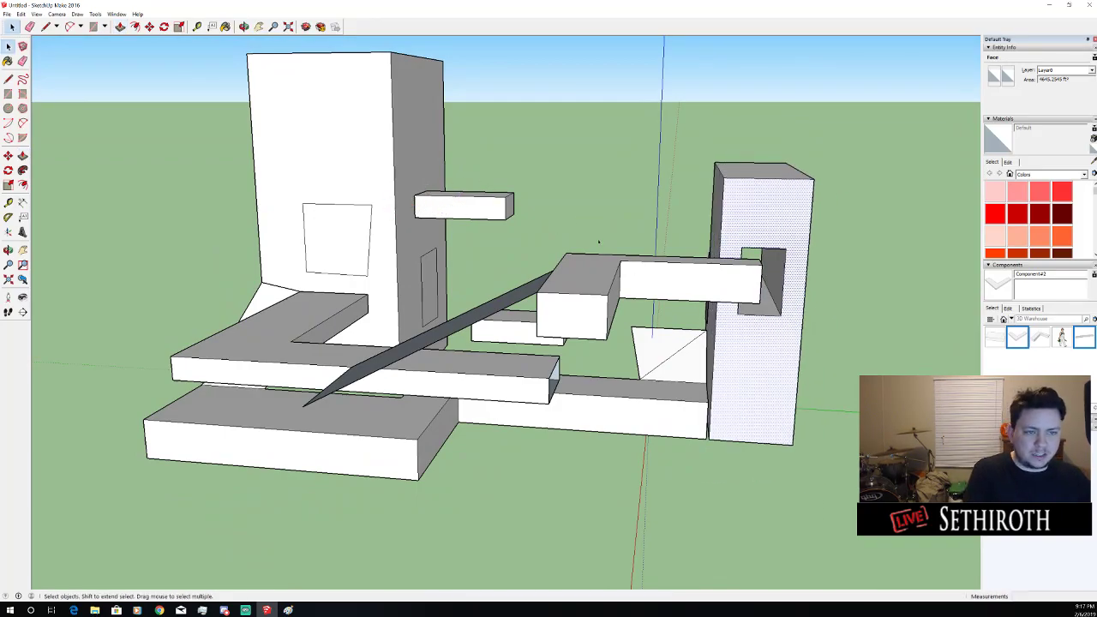
{"action": "left_click_drag", "start_coordinate": [624, 251], "coordinate": [450, 292]}
{"action": "left_click", "coordinate": [471, 265]}
{"action": "left_click_drag", "start_coordinate": [647, 257], "coordinate": [561, 242]}
{"action": "scroll", "coordinate": [561, 243], "scroll_direction": "up", "scroll_amount": 4}
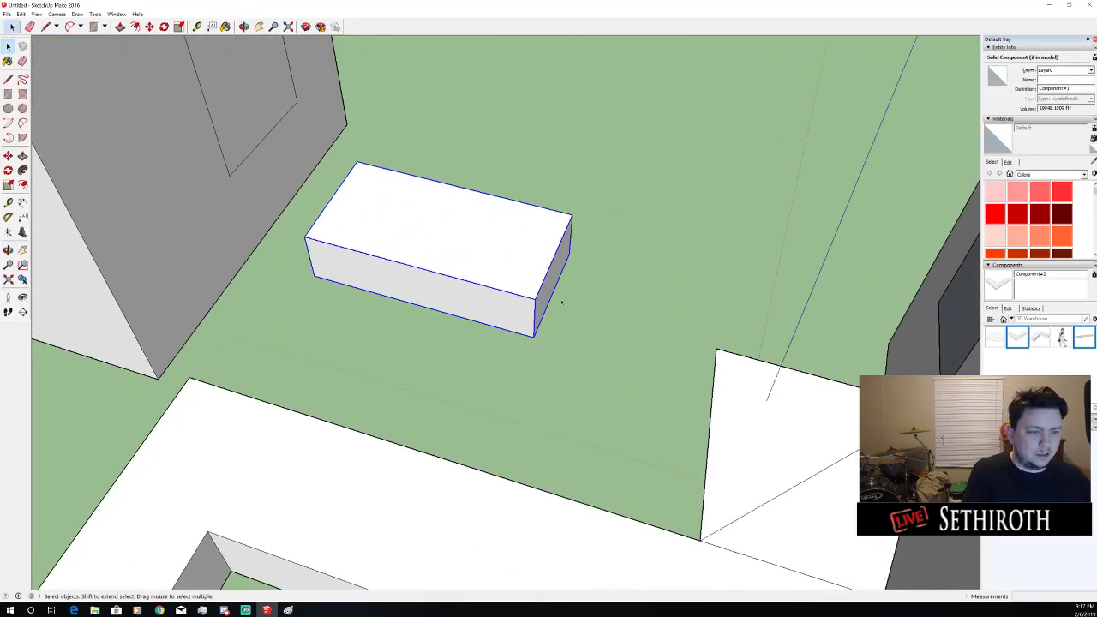
{"action": "scroll", "coordinate": [538, 287], "scroll_direction": "down", "scroll_amount": 3}
{"action": "scroll", "coordinate": [537, 289], "scroll_direction": "down", "scroll_amount": 5}
{"action": "scroll", "coordinate": [527, 300], "scroll_direction": "up", "scroll_amount": 3}
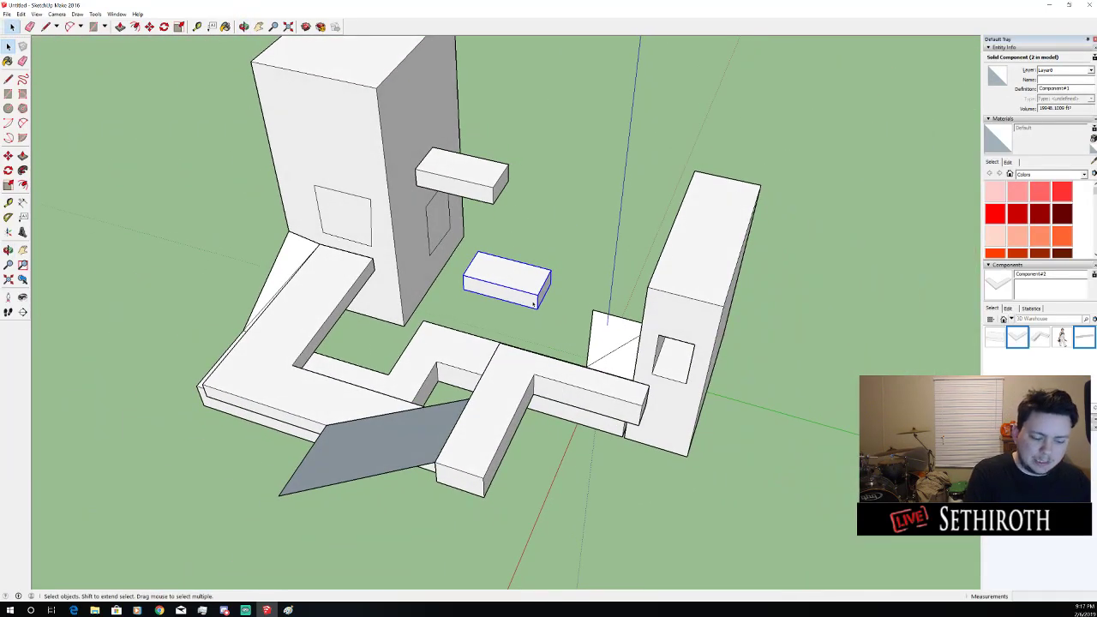
{"action": "key", "text": "e"}
{"action": "right_click", "coordinate": [533, 304]}
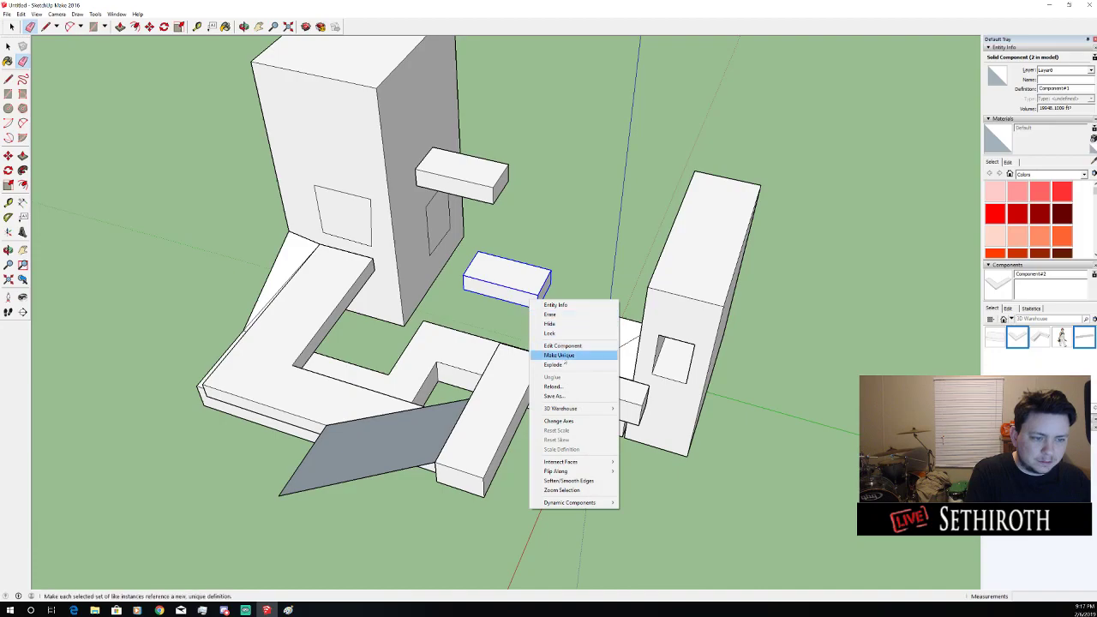
{"action": "left_click", "coordinate": [509, 274]}
{"action": "left_click_drag", "start_coordinate": [509, 275], "coordinate": [508, 295]}
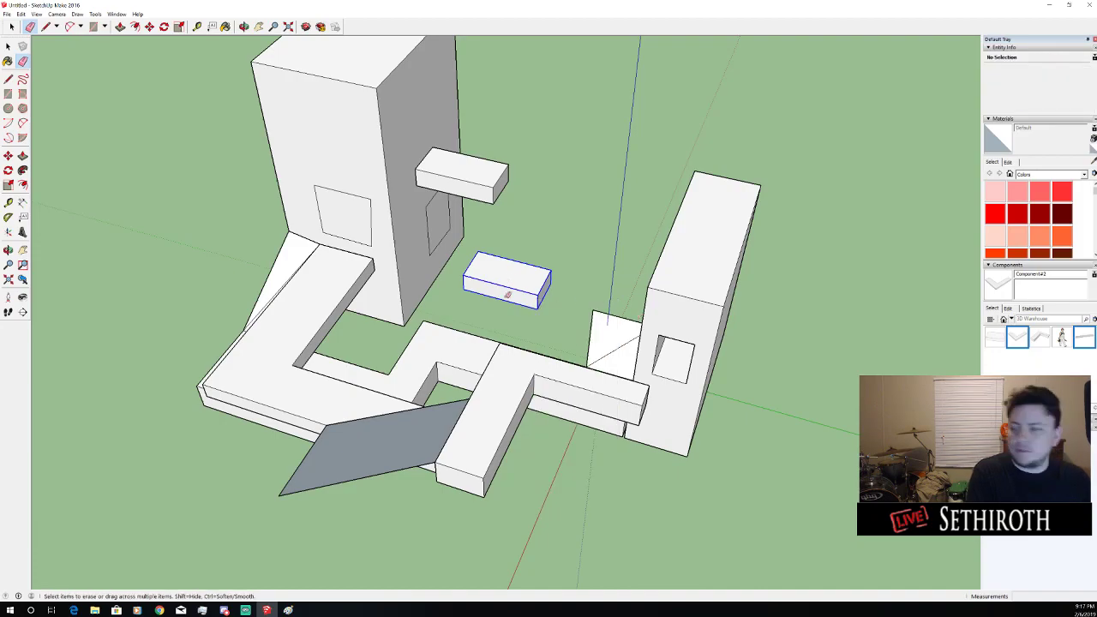
Move the lower short bar along the green axis until it meets the narrower block just below its doorway
{"action": "left_click_drag", "start_coordinate": [433, 264], "coordinate": [471, 277]}
{"action": "key", "text": "space"}
{"action": "left_click", "coordinate": [472, 280]}
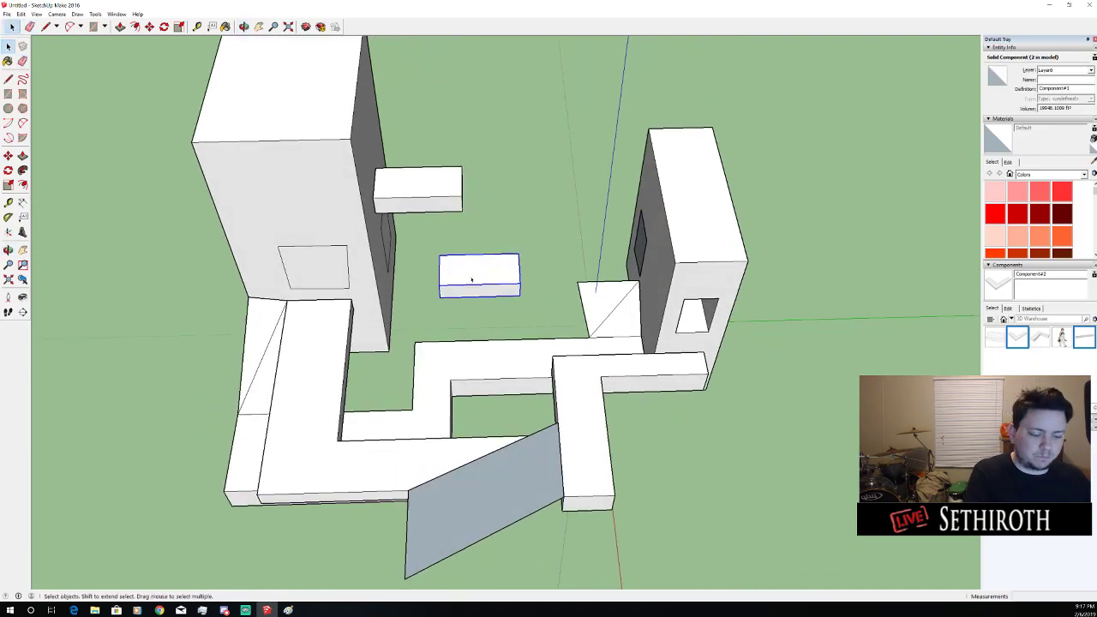
{"action": "key", "text": "m"}
{"action": "left_click", "coordinate": [475, 273]}
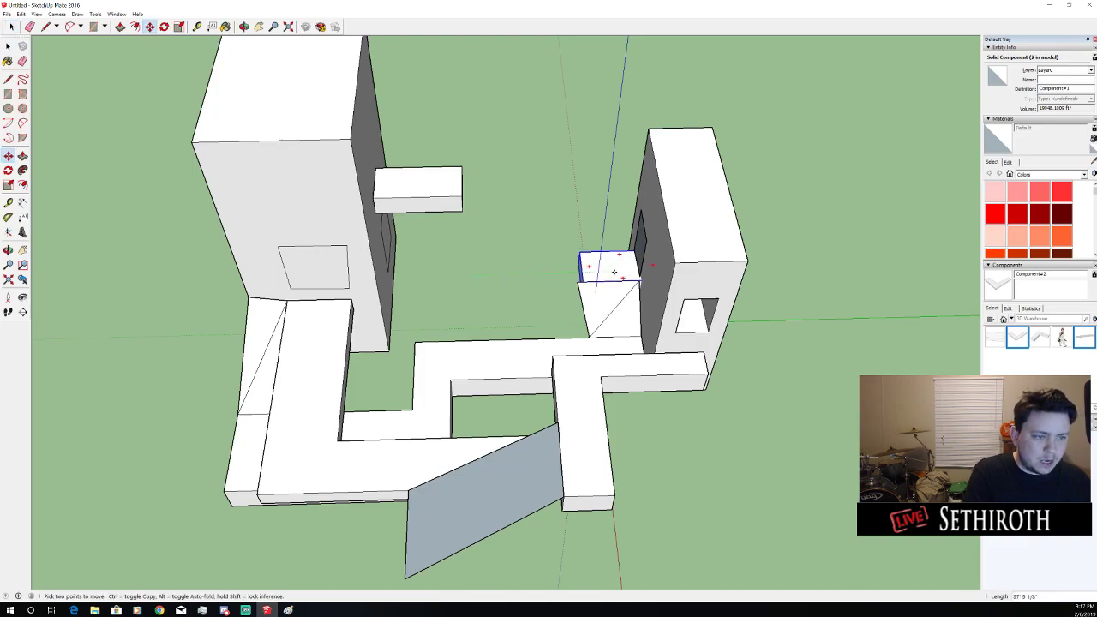
{"action": "left_click", "coordinate": [590, 269]}
{"action": "left_click_drag", "start_coordinate": [590, 269], "coordinate": [521, 281]}
{"action": "left_click", "coordinate": [522, 281]}
Copy the short bar at the narrower block and place the copy end to end with it, toward the wider block
{"action": "key", "text": "space"}
{"action": "key", "text": "ctrl+c"}
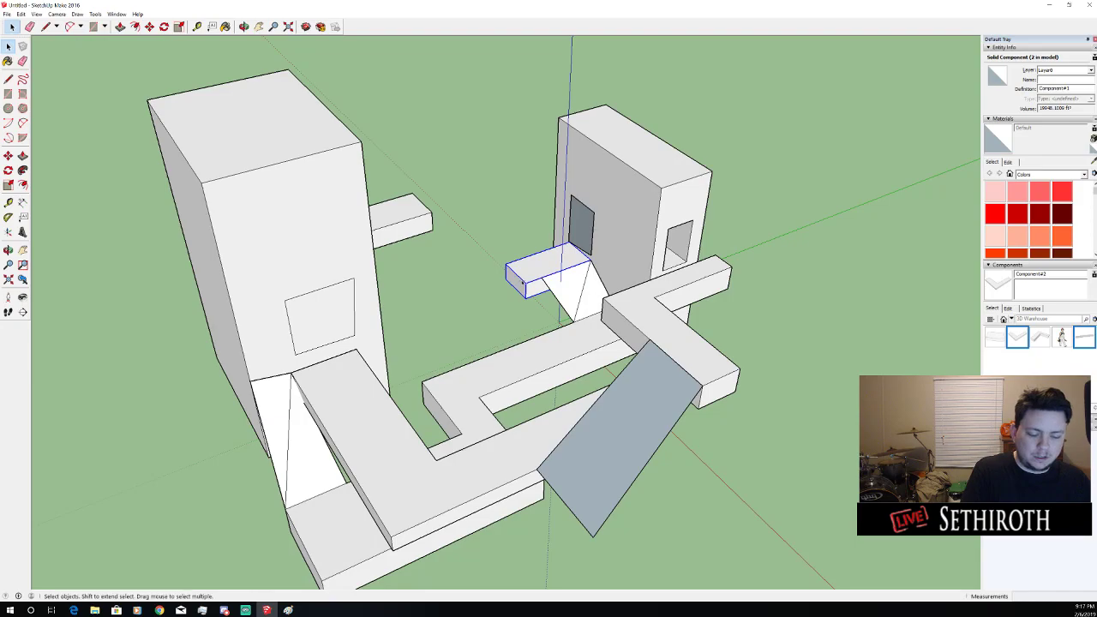
{"action": "key", "text": "ctrl+v"}
{"action": "left_click", "coordinate": [481, 299]}
{"action": "left_click_drag", "start_coordinate": [480, 298], "coordinate": [405, 289]}
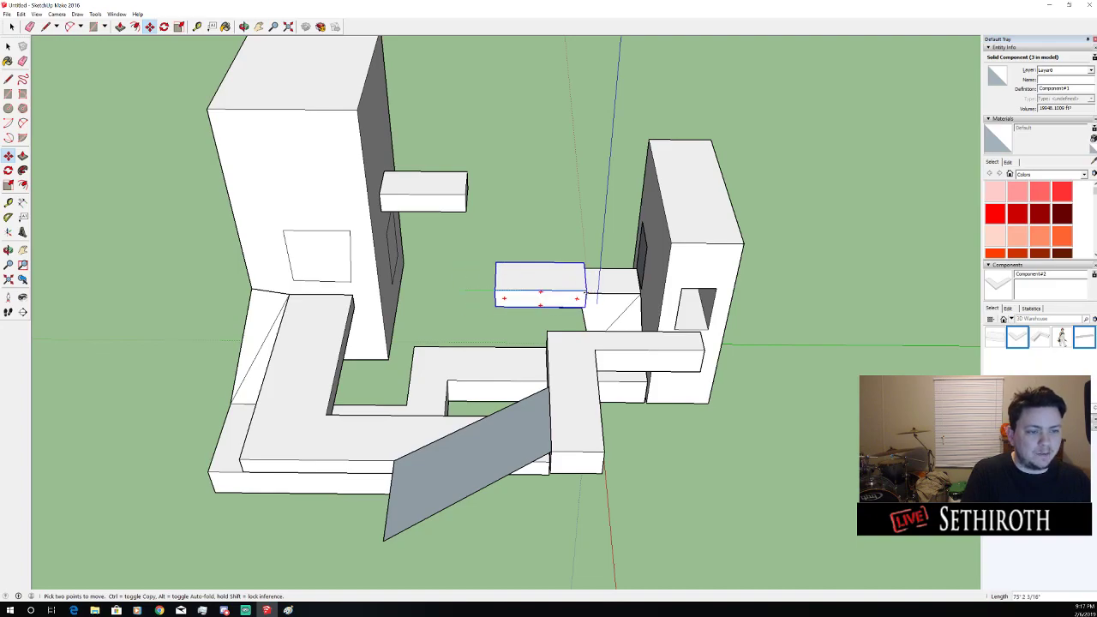
{"action": "left_click", "coordinate": [598, 284]}
{"action": "left_click_drag", "start_coordinate": [583, 283], "coordinate": [395, 302]}
{"action": "left_click", "coordinate": [408, 299]}
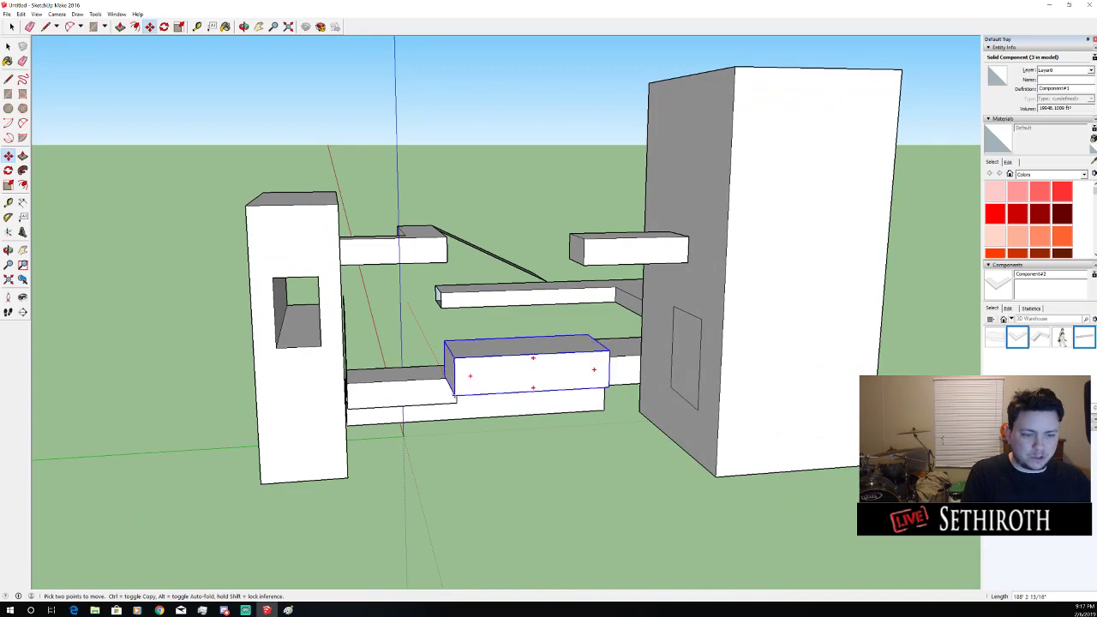
{"action": "left_click", "coordinate": [457, 403]}
{"action": "left_click_drag", "start_coordinate": [444, 308], "coordinate": [438, 367]}
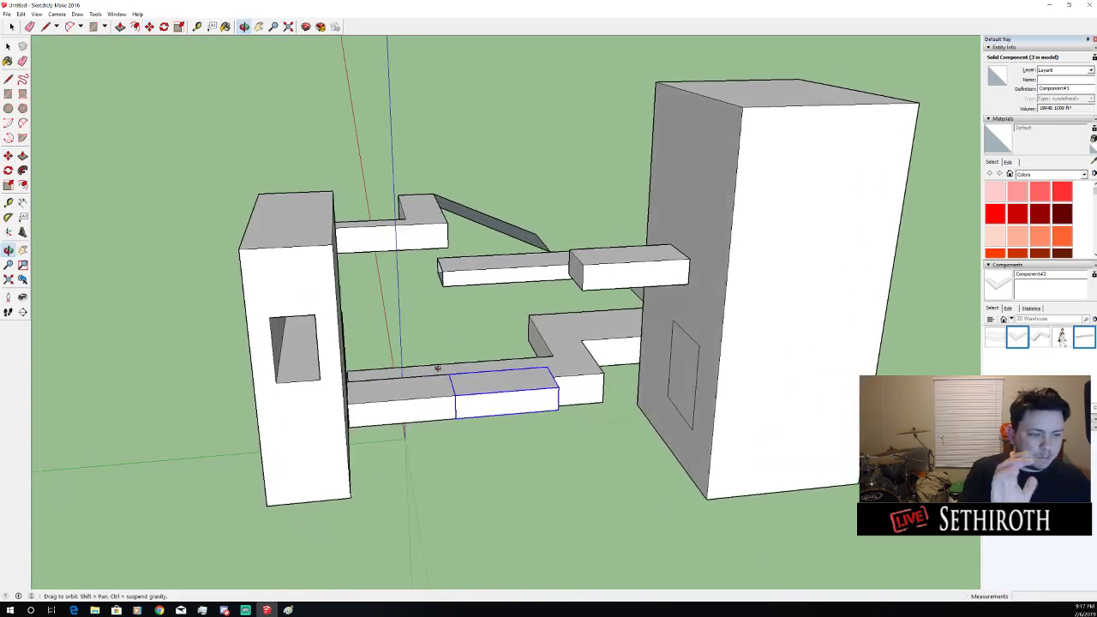
Add another copy of the short bar in the same row toward the wider block, partly overlapping the previous copy
{"action": "scroll", "coordinate": [439, 368], "scroll_direction": "up", "scroll_amount": 1}
{"action": "left_click_drag", "start_coordinate": [519, 416], "coordinate": [575, 441]}
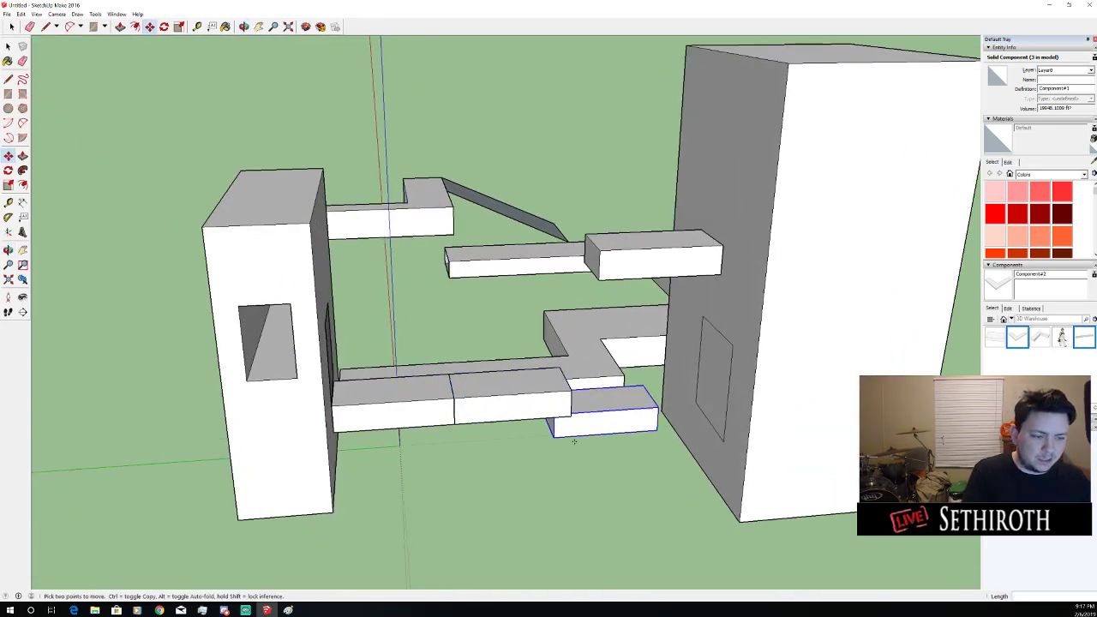
{"action": "left_click", "coordinate": [554, 436]}
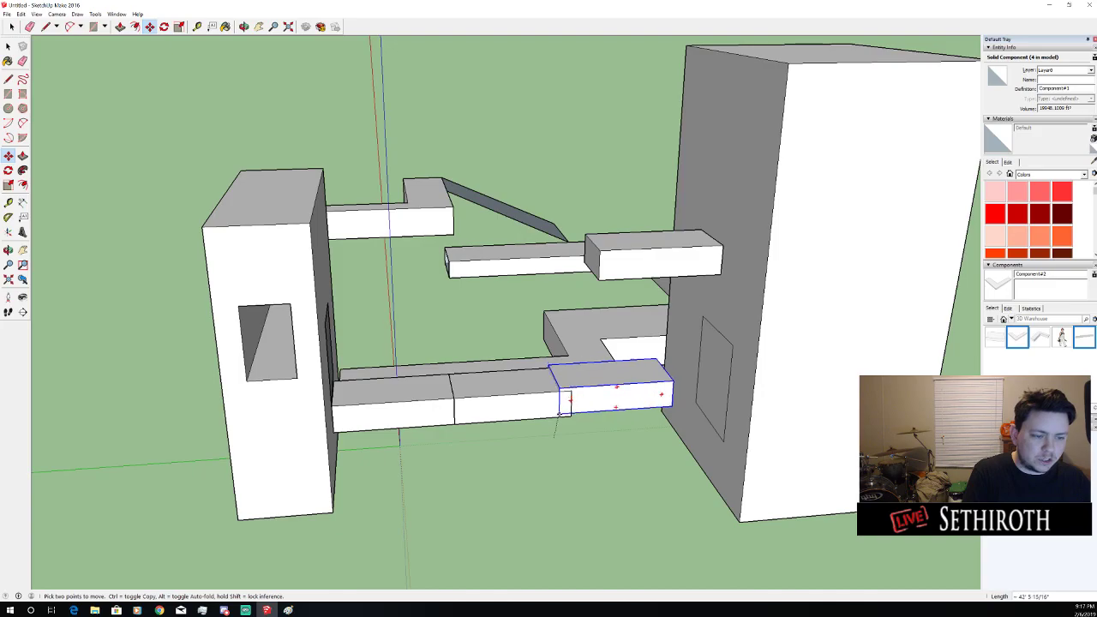
{"action": "left_click", "coordinate": [513, 421]}
{"action": "key", "text": "space"}
{"action": "left_click_drag", "start_coordinate": [451, 412], "coordinate": [590, 431]}
{"action": "scroll", "coordinate": [360, 421], "scroll_direction": "down", "scroll_amount": 2}
{"action": "left_click_drag", "start_coordinate": [343, 422], "coordinate": [588, 417]}
{"action": "scroll", "coordinate": [549, 343], "scroll_direction": "down", "scroll_amount": 3}
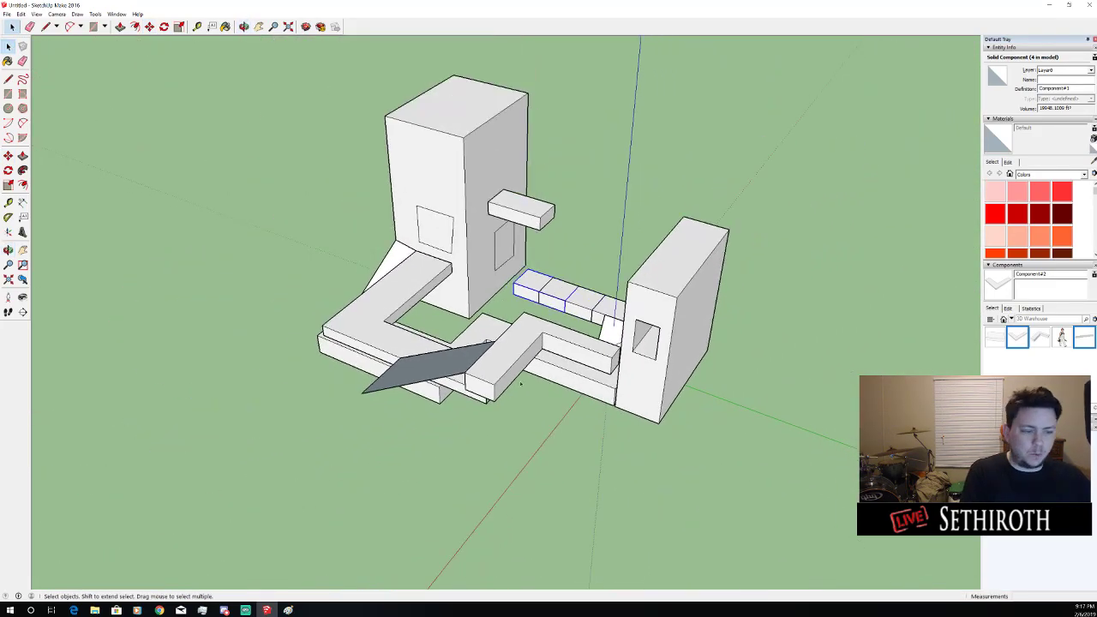
{"action": "left_click_drag", "start_coordinate": [486, 399], "coordinate": [604, 317]}
{"action": "scroll", "coordinate": [654, 502], "scroll_direction": "down", "scroll_amount": 3}
{"action": "scroll", "coordinate": [603, 446], "scroll_direction": "up", "scroll_amount": 4}
{"action": "key", "text": "l"}
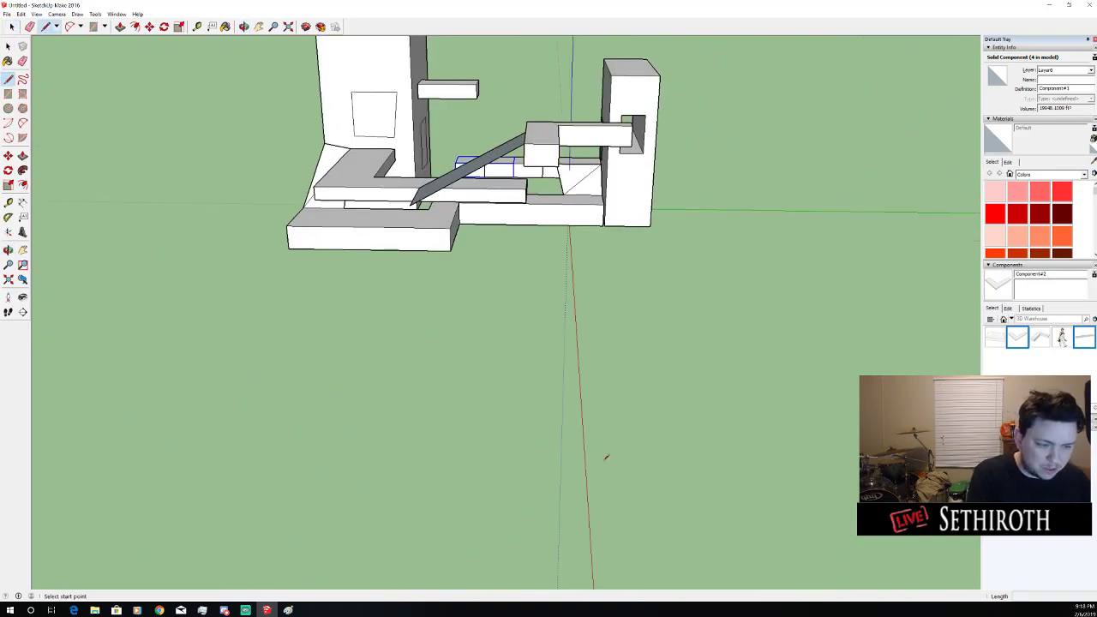
{"action": "left_click", "coordinate": [585, 452]}
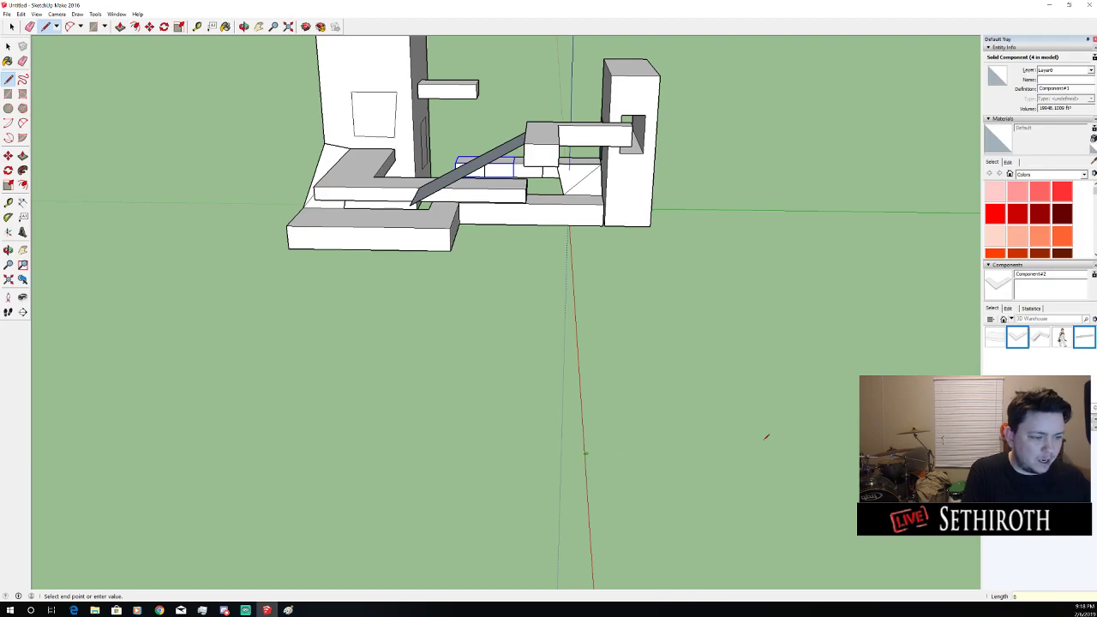
{"action": "key", "text": "space"}
{"action": "scroll", "coordinate": [610, 463], "scroll_direction": "up", "scroll_amount": 8}
{"action": "scroll", "coordinate": [392, 397], "scroll_direction": "down", "scroll_amount": 4}
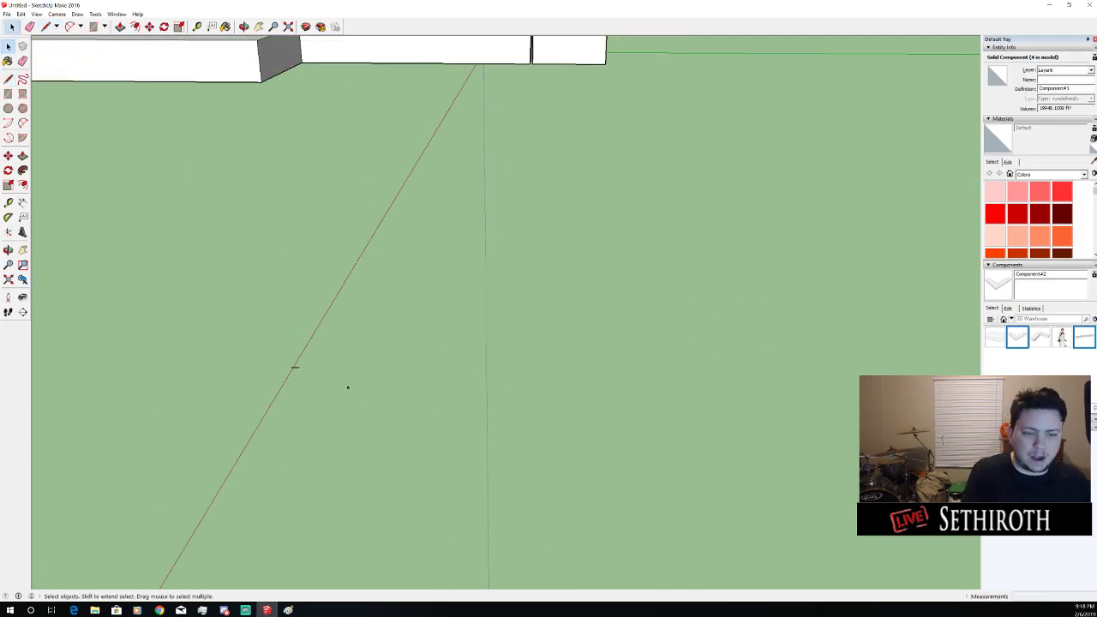
{"action": "key", "text": "e"}
{"action": "left_click", "coordinate": [296, 360]}
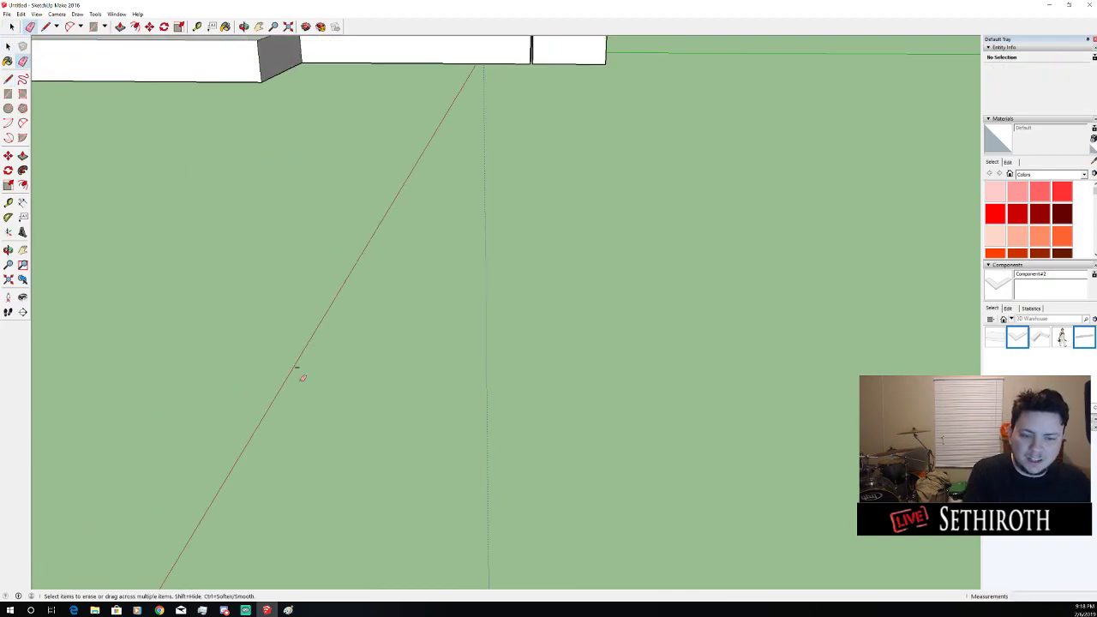
{"action": "scroll", "coordinate": [456, 335], "scroll_direction": "down", "scroll_amount": 5}
{"action": "scroll", "coordinate": [472, 368], "scroll_direction": "up", "scroll_amount": 5}
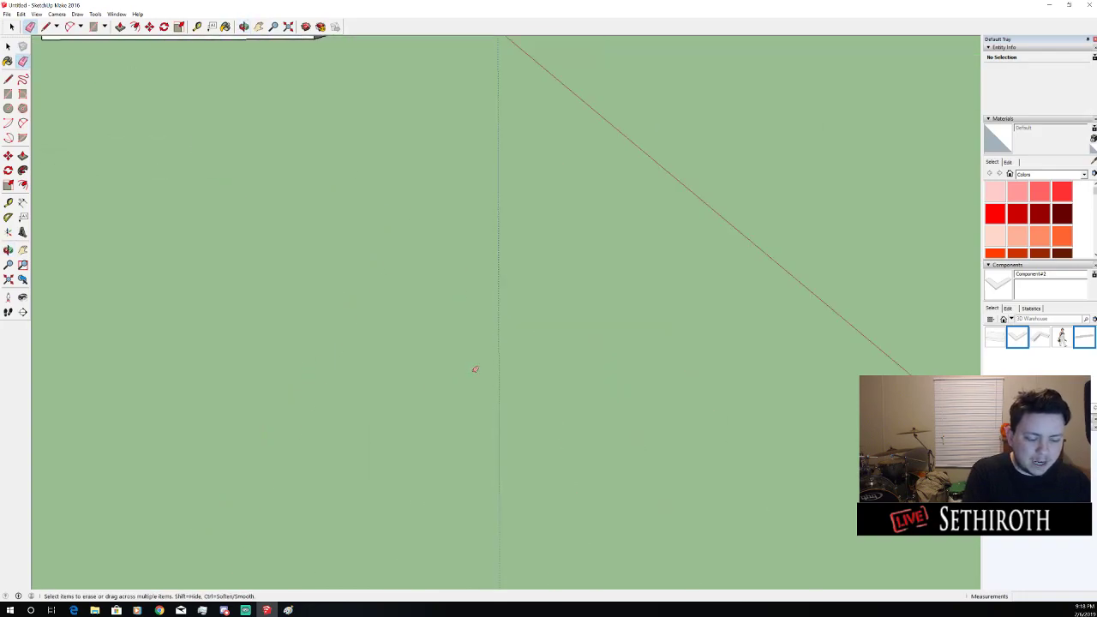
Draw a 2' 8" line parallel to the green axis on open ground in front of the buildings
{"action": "key", "text": "l"}
{"action": "scroll", "coordinate": [489, 351], "scroll_direction": "down", "scroll_amount": 4}
{"action": "scroll", "coordinate": [539, 334], "scroll_direction": "up", "scroll_amount": 2}
{"action": "left_click", "coordinate": [455, 325]}
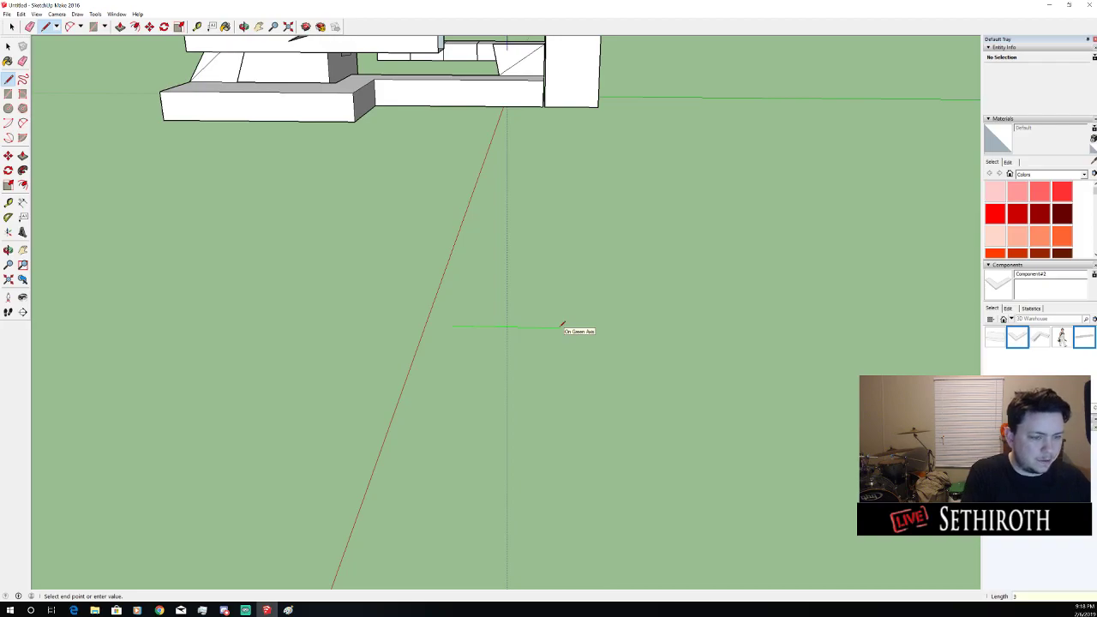
{"action": "scroll", "coordinate": [431, 348], "scroll_direction": "up", "scroll_amount": 8}
{"action": "scroll", "coordinate": [510, 294], "scroll_direction": "down", "scroll_amount": 4}
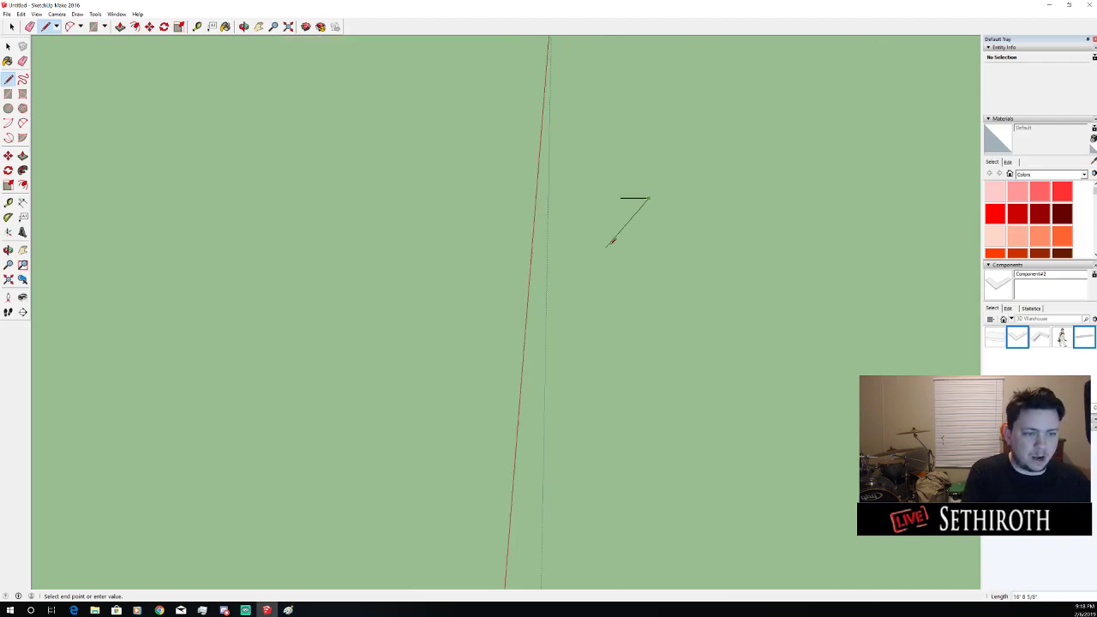
{"action": "left_click_drag", "start_coordinate": [609, 245], "coordinate": [730, 191]}
{"action": "scroll", "coordinate": [730, 192], "scroll_direction": "up", "scroll_amount": 3}
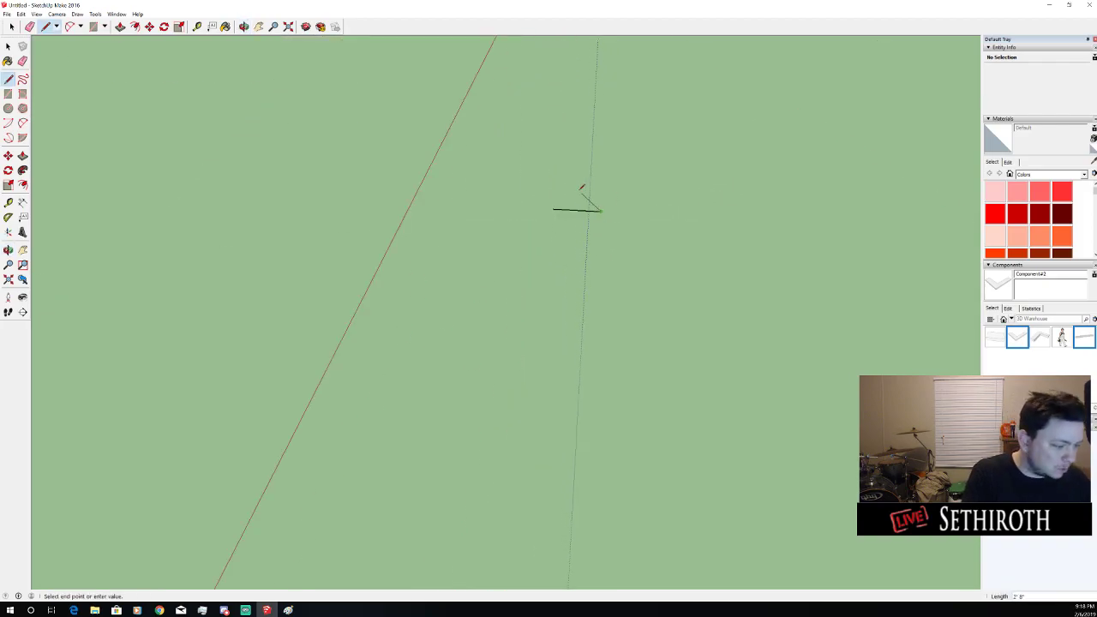
{"action": "left_click", "coordinate": [602, 211]}
{"action": "key", "text": "space"}
{"action": "scroll", "coordinate": [602, 198], "scroll_direction": "up", "scroll_amount": 2}
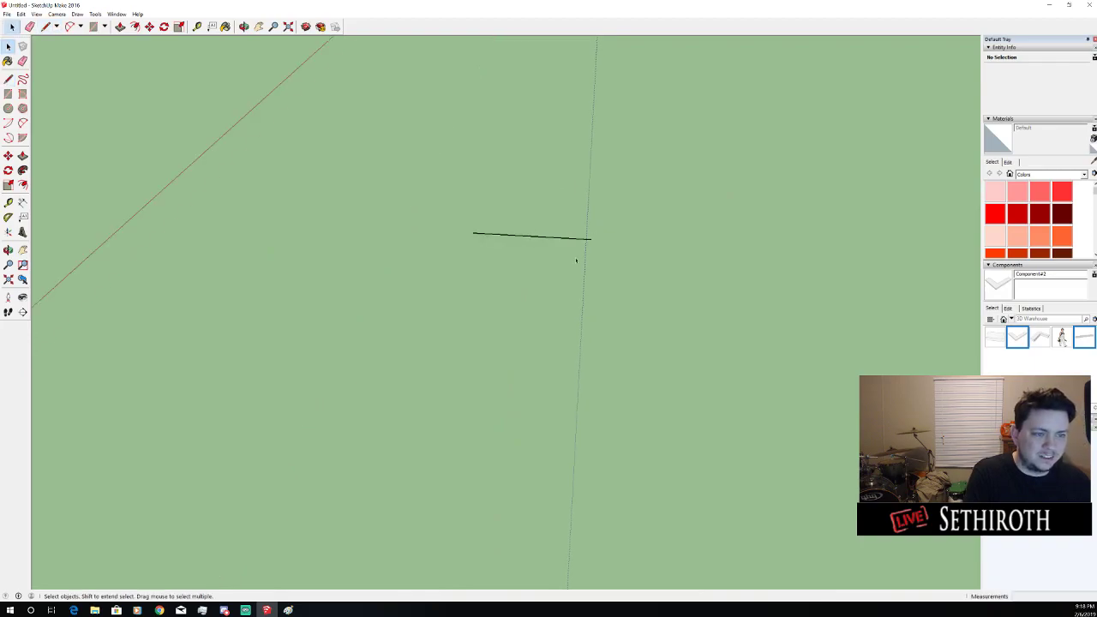
Complete the 2' 8" line into a closed rectangle with 8" sides on the ground
{"action": "key", "text": "l"}
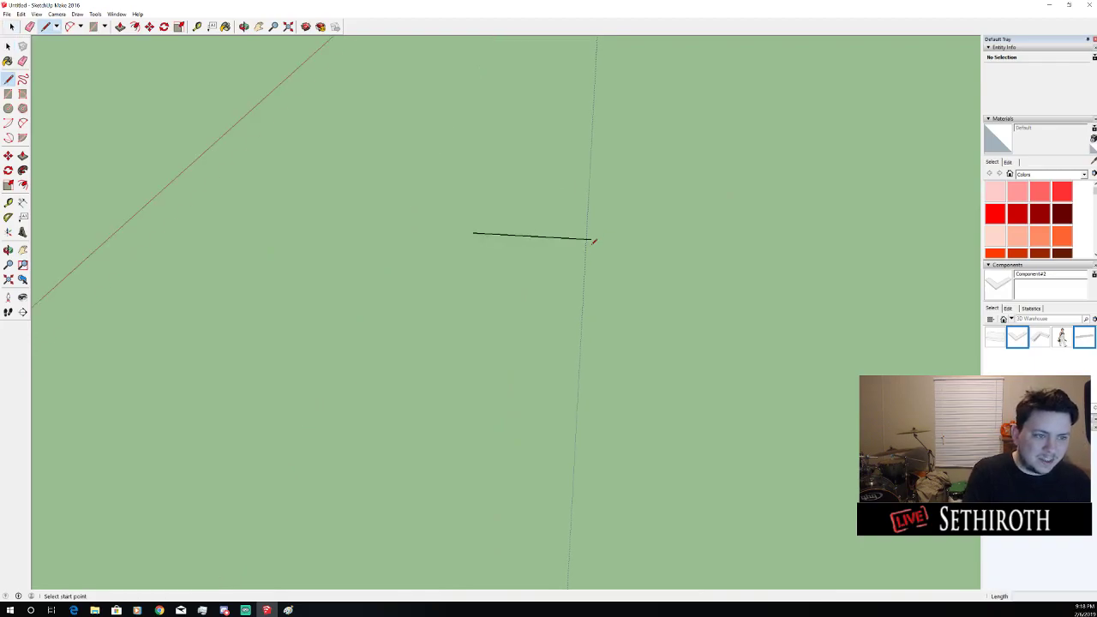
{"action": "left_click", "coordinate": [593, 238]}
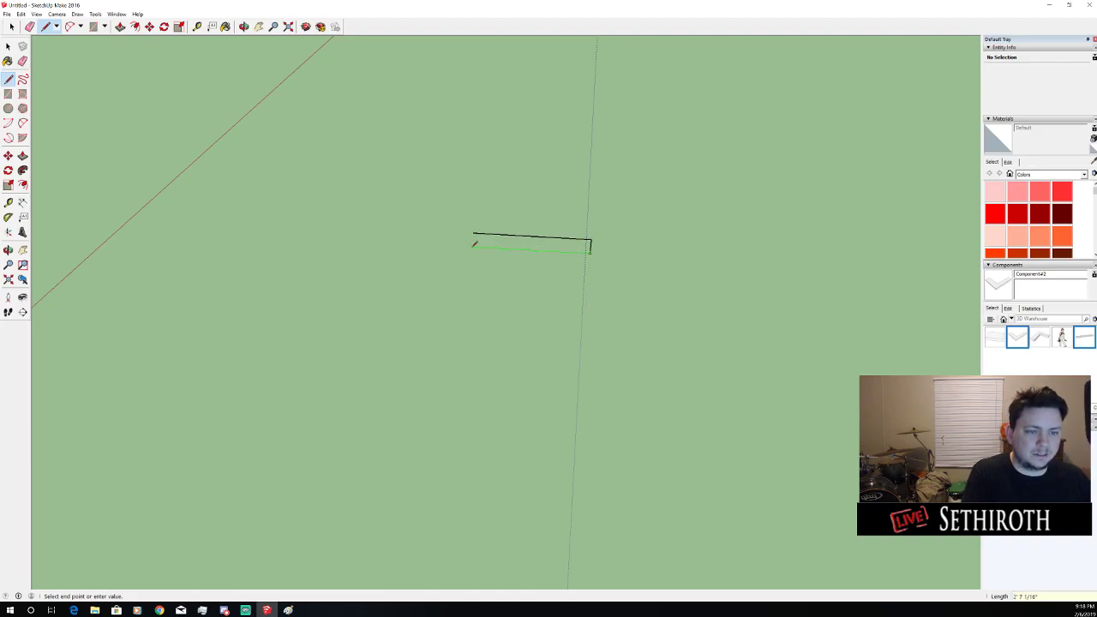
{"action": "left_click", "coordinate": [473, 233]}
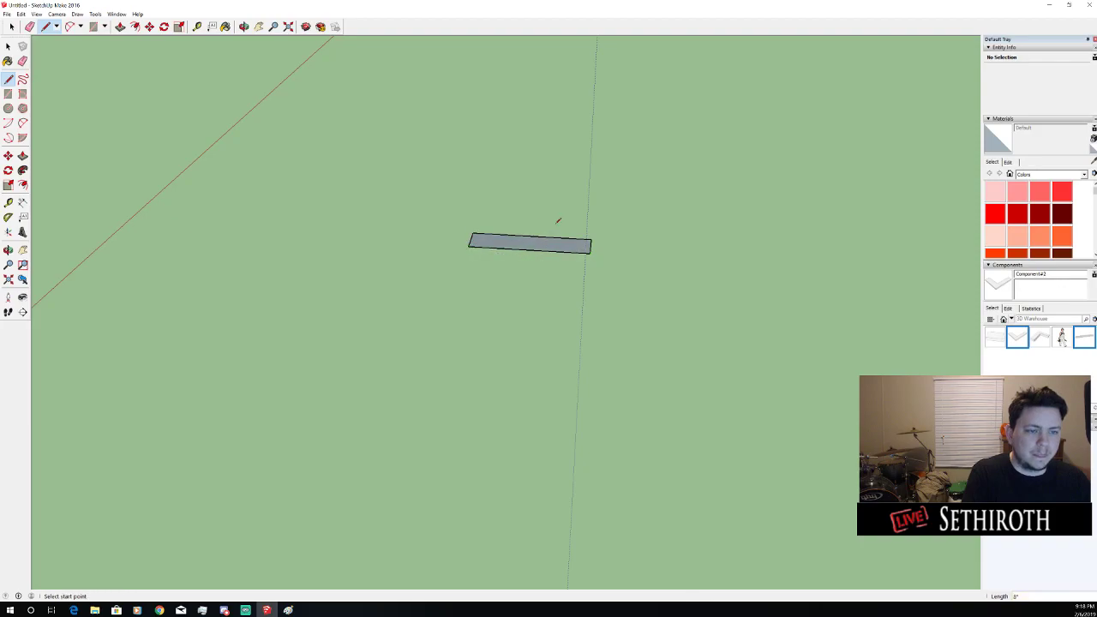
Push/Pull the small ground rectangle upward by 8" to form a block
{"action": "scroll", "coordinate": [549, 222], "scroll_direction": "up", "scroll_amount": 4}
{"action": "scroll", "coordinate": [525, 221], "scroll_direction": "down", "scroll_amount": 6}
{"action": "middle_click", "coordinate": [434, 196]}
{"action": "left_click_drag", "start_coordinate": [431, 195], "coordinate": [469, 303]}
{"action": "key", "text": "l"}
{"action": "scroll", "coordinate": [467, 307], "scroll_direction": "down", "scroll_amount": 5}
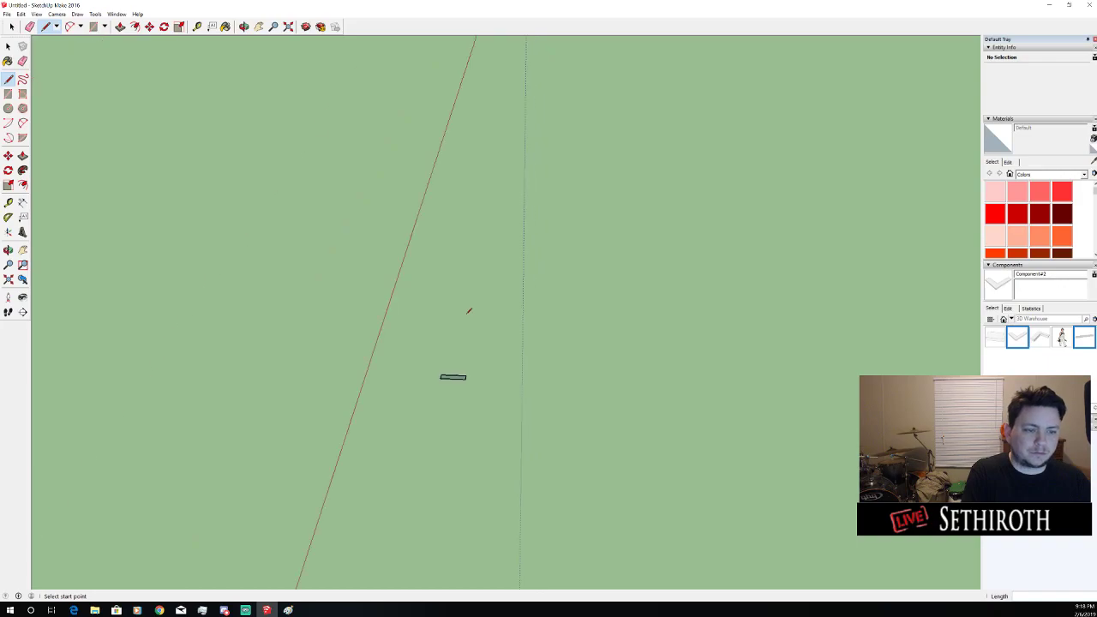
{"action": "left_click_drag", "start_coordinate": [463, 365], "coordinate": [453, 377]}
{"action": "scroll", "coordinate": [457, 375], "scroll_direction": "up", "scroll_amount": 10}
{"action": "scroll", "coordinate": [459, 375], "scroll_direction": "down", "scroll_amount": 5}
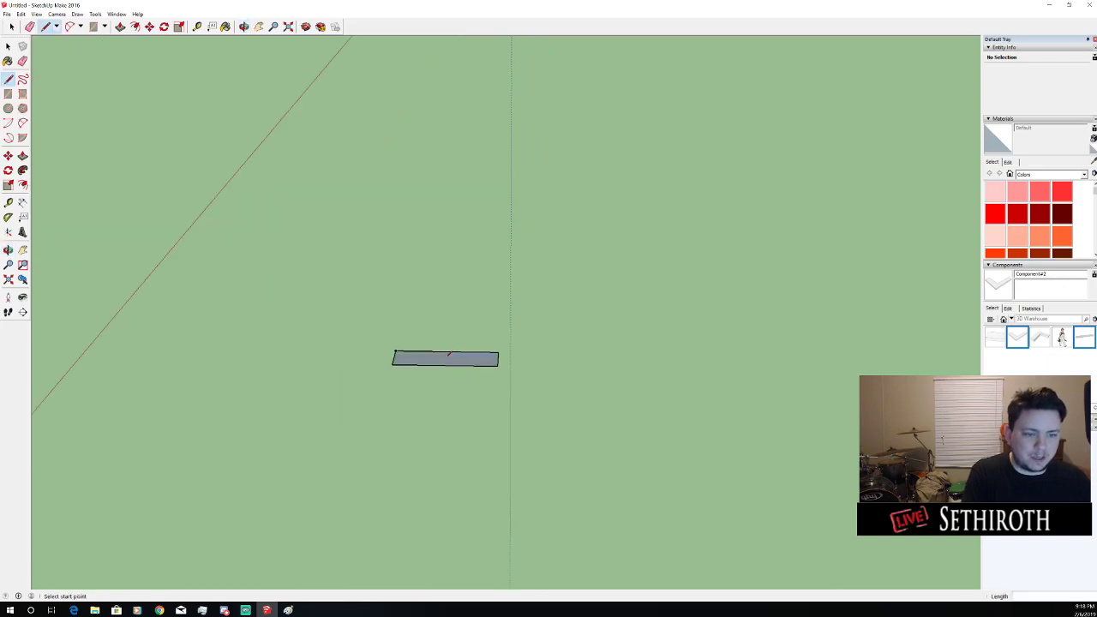
{"action": "key", "text": "space"}
{"action": "left_click", "coordinate": [447, 360]}
{"action": "key", "text": "p"}
{"action": "left_click", "coordinate": [448, 359]}
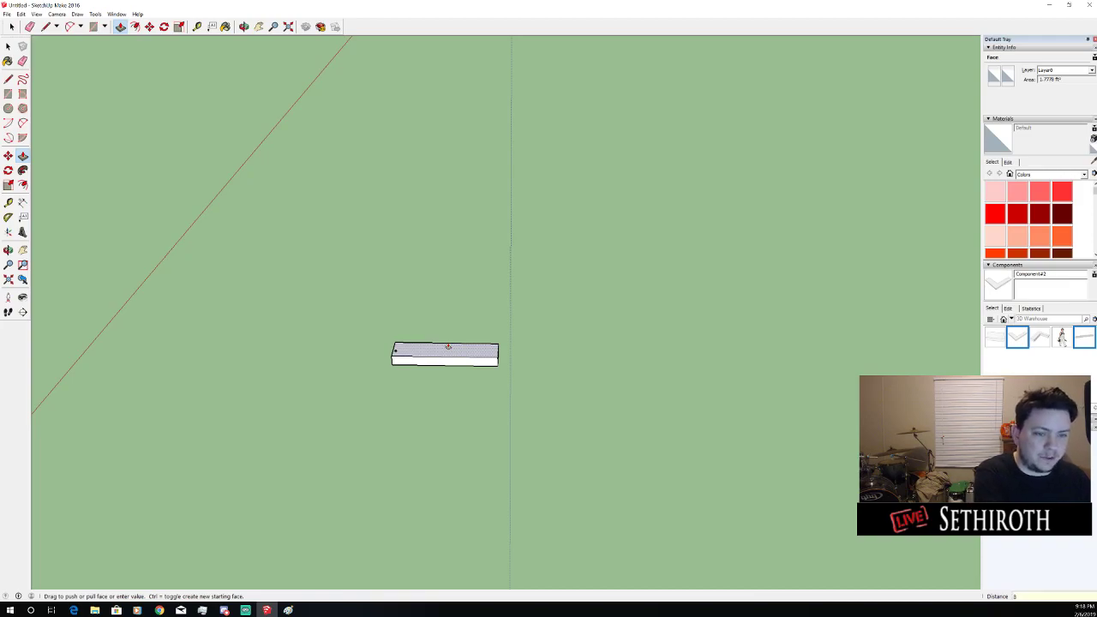
{"action": "key", "text": "Return"}
{"action": "left_click_drag", "start_coordinate": [453, 360], "coordinate": [503, 355]}
Turn the whole 2' 8" block on the ground into a component
{"action": "key", "text": "space"}
{"action": "left_click_drag", "start_coordinate": [348, 296], "coordinate": [574, 441]}
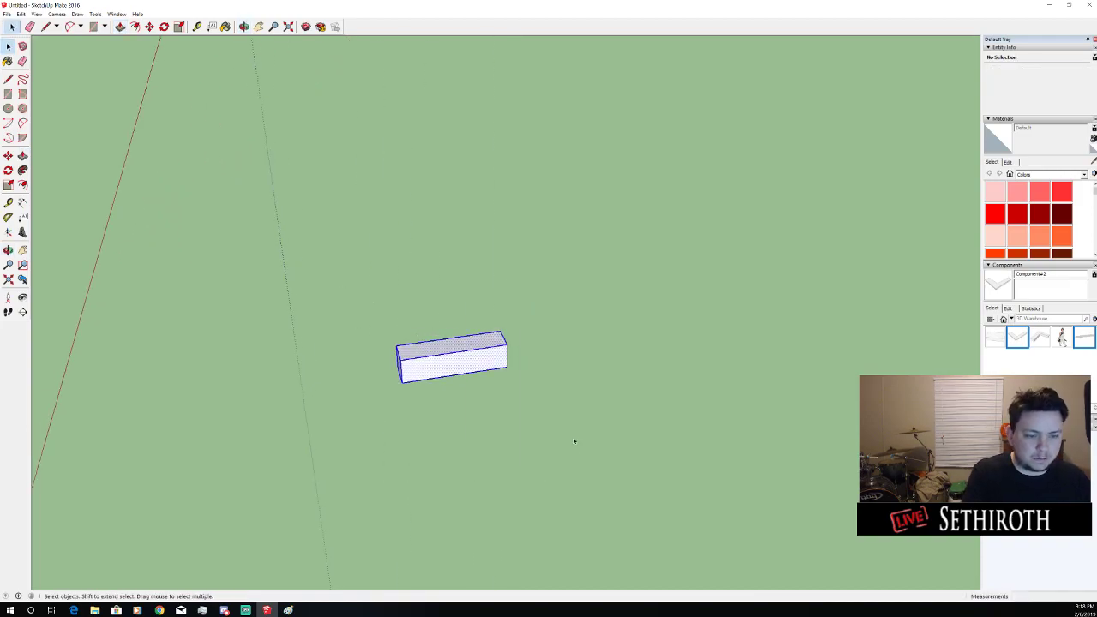
{"action": "right_click", "coordinate": [452, 372]}
{"action": "left_click", "coordinate": [470, 439]}
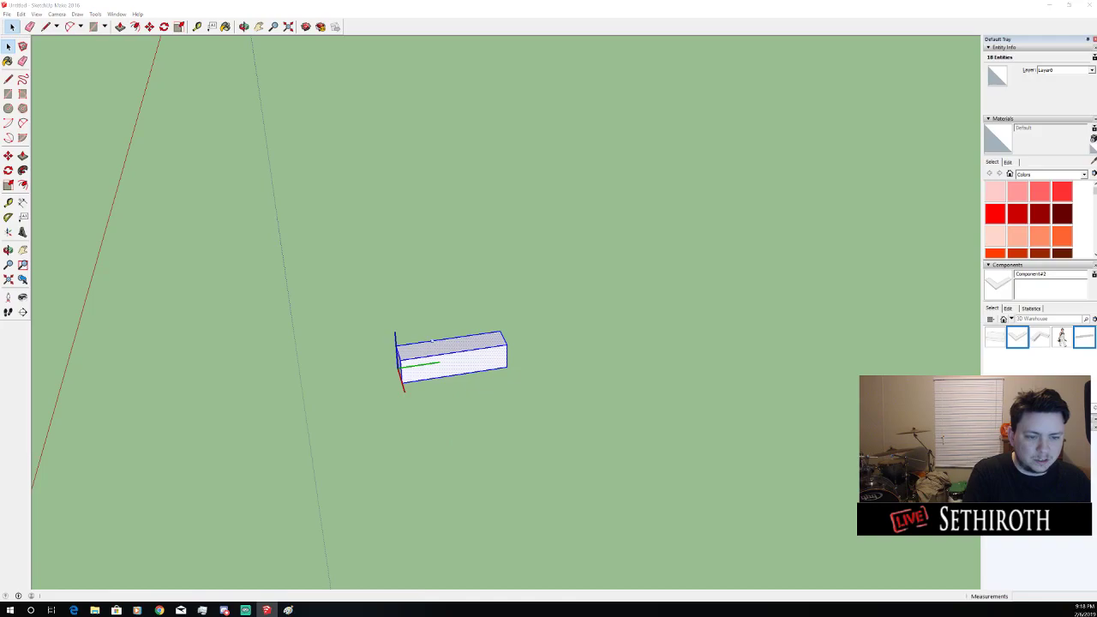
{"action": "key", "text": "Return"}
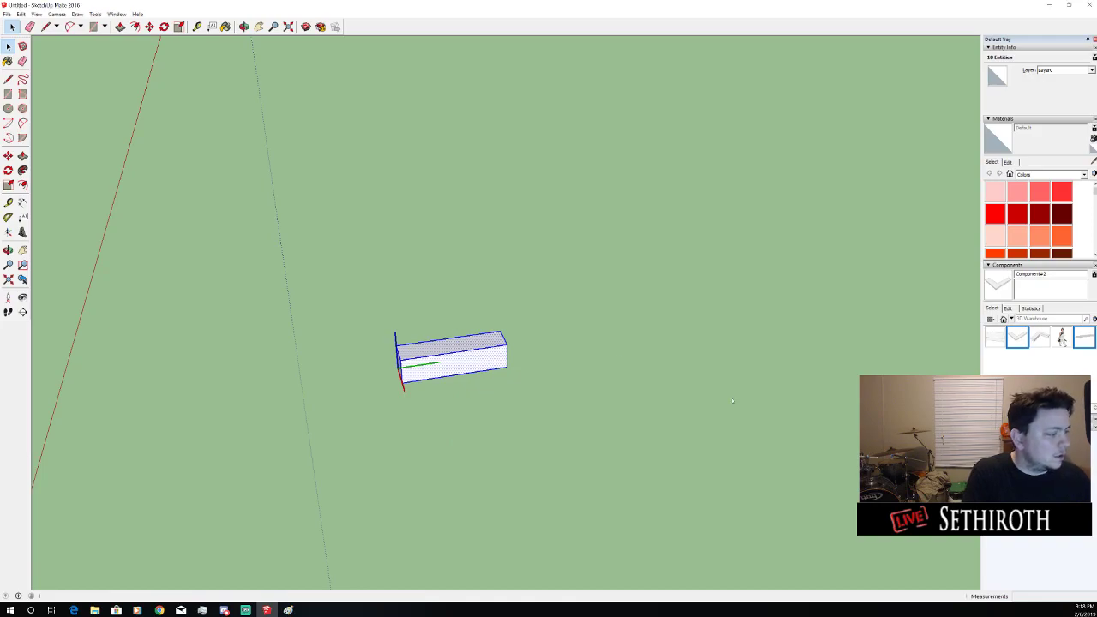
Place a copy of the block component against the original's end, rotated so the two meet at an angle
{"action": "key", "text": "ctrl+v"}
{"action": "left_click", "coordinate": [519, 360]}
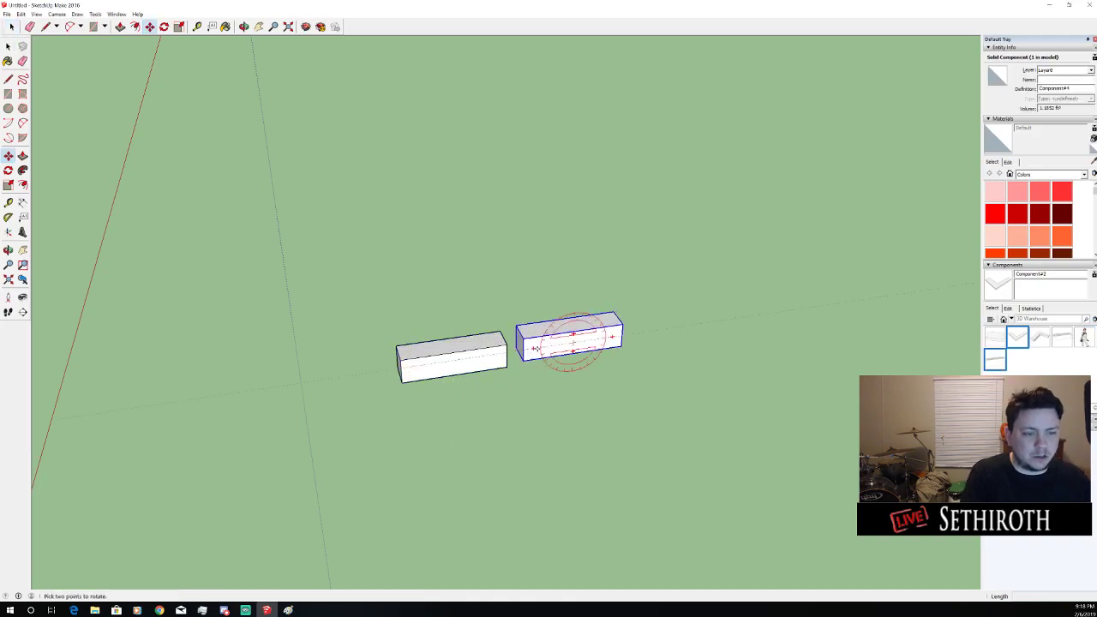
{"action": "mouse_move", "coordinate": [578, 334]}
{"action": "left_mouse_down"}
{"action": "mouse_move", "coordinate": [554, 338]}
{"action": "mouse_move", "coordinate": [578, 334]}
{"action": "mouse_move", "coordinate": [566, 335]}
{"action": "left_mouse_up"}
{"action": "left_click", "coordinate": [536, 377]}
{"action": "left_click", "coordinate": [507, 367]}
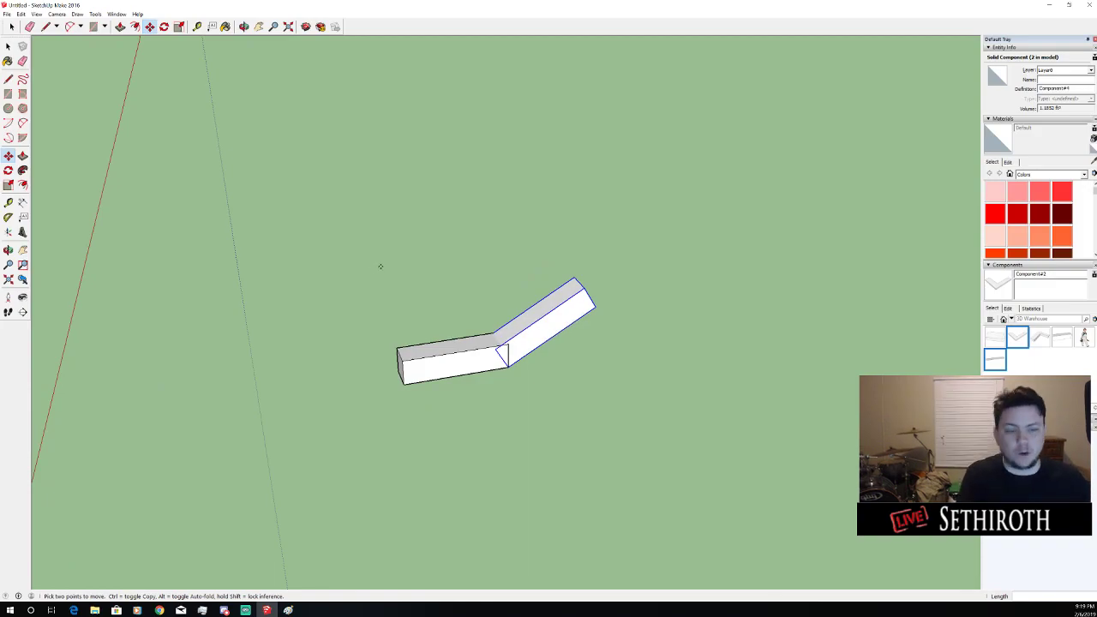
{"action": "left_click", "coordinate": [380, 265]}
Delete both joined block components from the open ground
{"action": "key", "text": "space"}
{"action": "scroll", "coordinate": [446, 257], "scroll_direction": "down", "scroll_amount": 15}
{"action": "scroll", "coordinate": [436, 272], "scroll_direction": "up", "scroll_amount": 5}
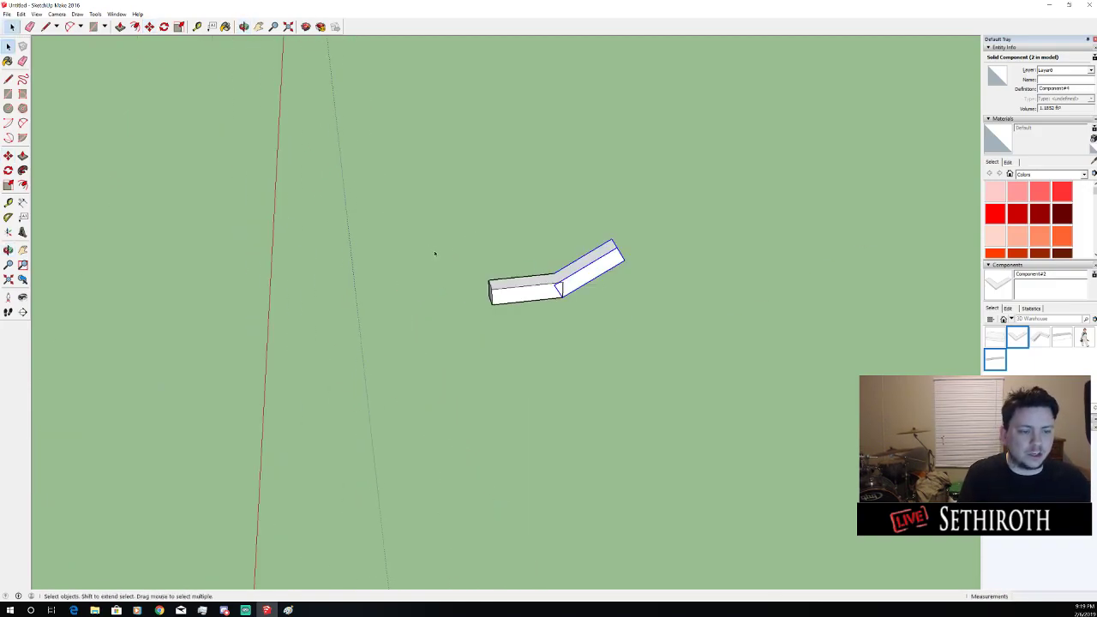
{"action": "left_click_drag", "start_coordinate": [550, 295], "coordinate": [711, 377]}
{"action": "key", "text": "Delete"}
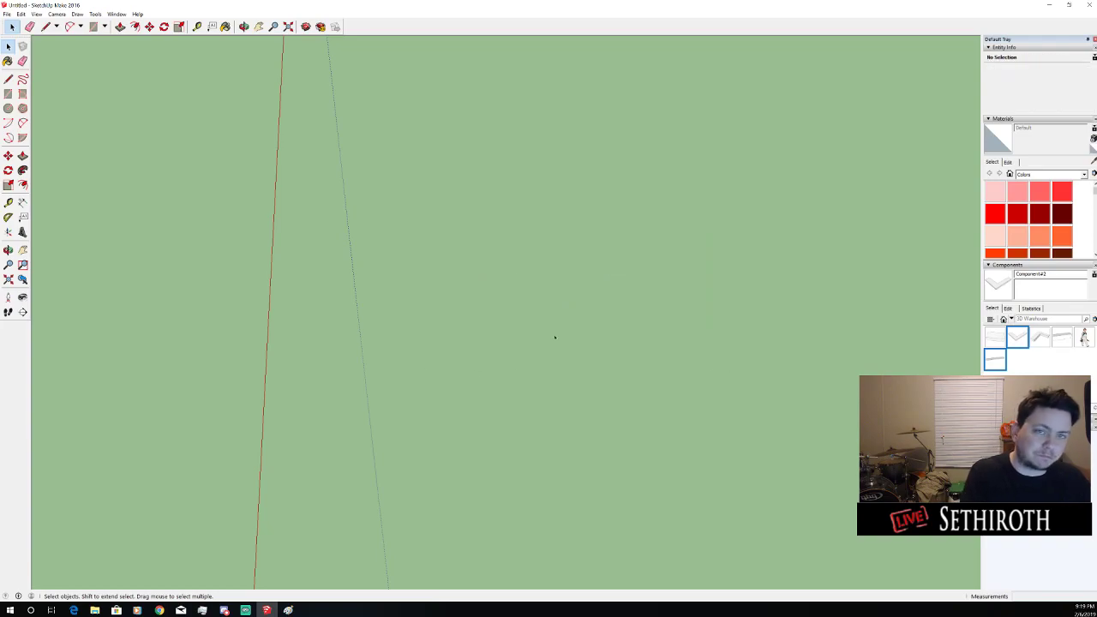
Examine the stronghold layout from several sides, including both tall blocks, the walkways, ramps and doorways
{"action": "scroll", "coordinate": [559, 281], "scroll_direction": "down", "scroll_amount": 5}
{"action": "scroll", "coordinate": [559, 281], "scroll_direction": "down", "scroll_amount": 5}
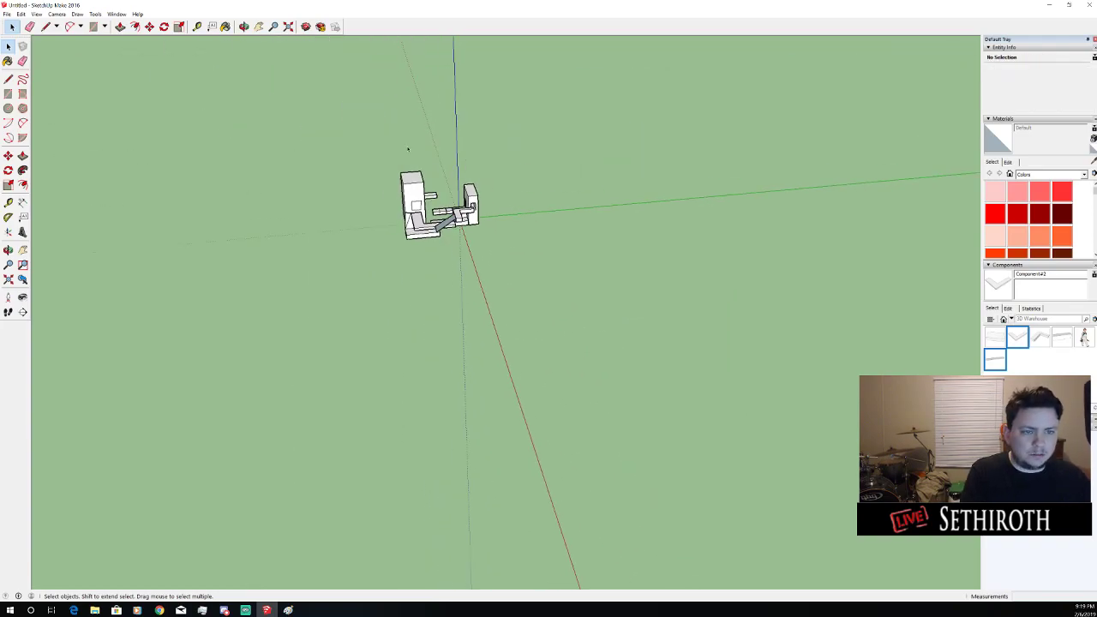
{"action": "scroll", "coordinate": [464, 235], "scroll_direction": "up", "scroll_amount": 8}
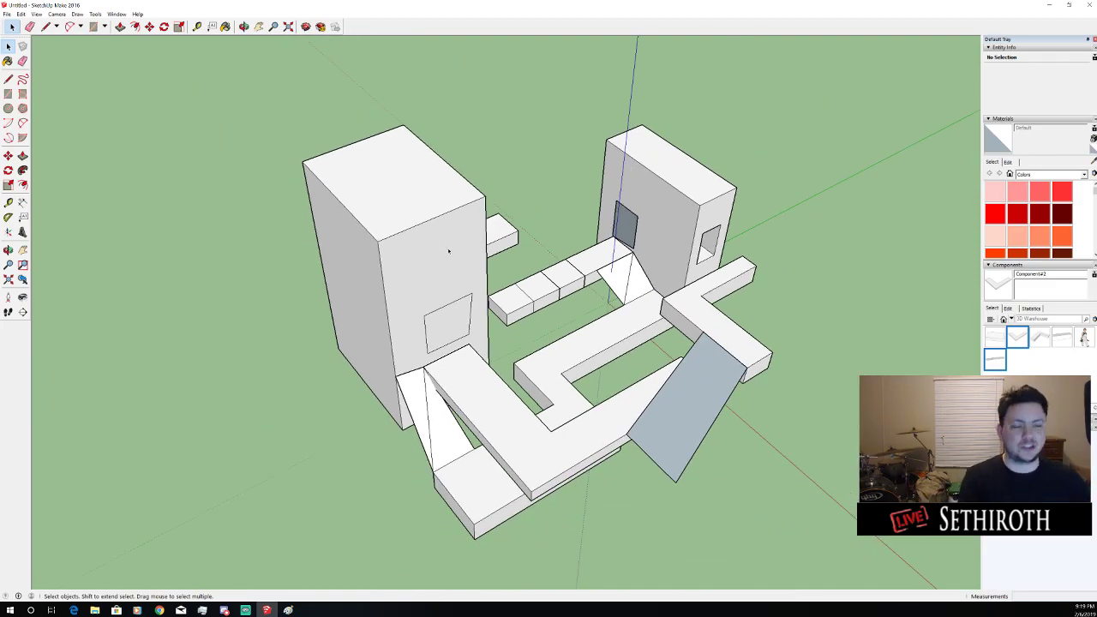
{"action": "scroll", "coordinate": [561, 230], "scroll_direction": "down", "scroll_amount": 3}
{"action": "scroll", "coordinate": [592, 257], "scroll_direction": "up", "scroll_amount": 5}
{"action": "scroll", "coordinate": [589, 262], "scroll_direction": "down", "scroll_amount": 4}
{"action": "left_click_drag", "start_coordinate": [588, 262], "coordinate": [494, 260]}
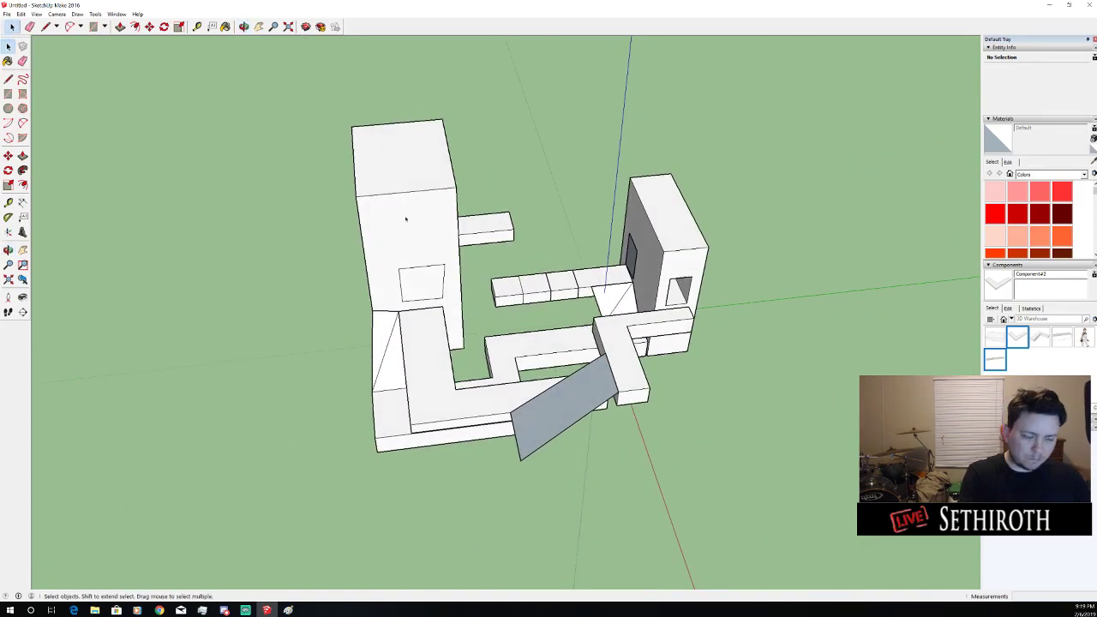
{"action": "scroll", "coordinate": [407, 218], "scroll_direction": "up", "scroll_amount": 6}
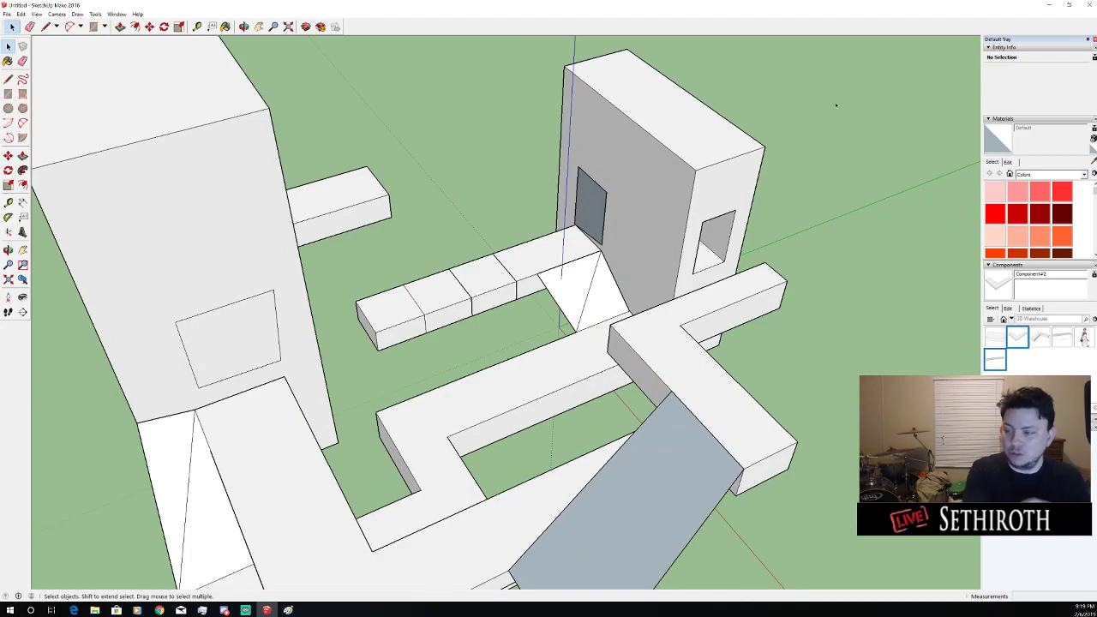
{"action": "scroll", "coordinate": [668, 201], "scroll_direction": "down", "scroll_amount": 3}
{"action": "left_click_drag", "start_coordinate": [668, 201], "coordinate": [767, 204]}
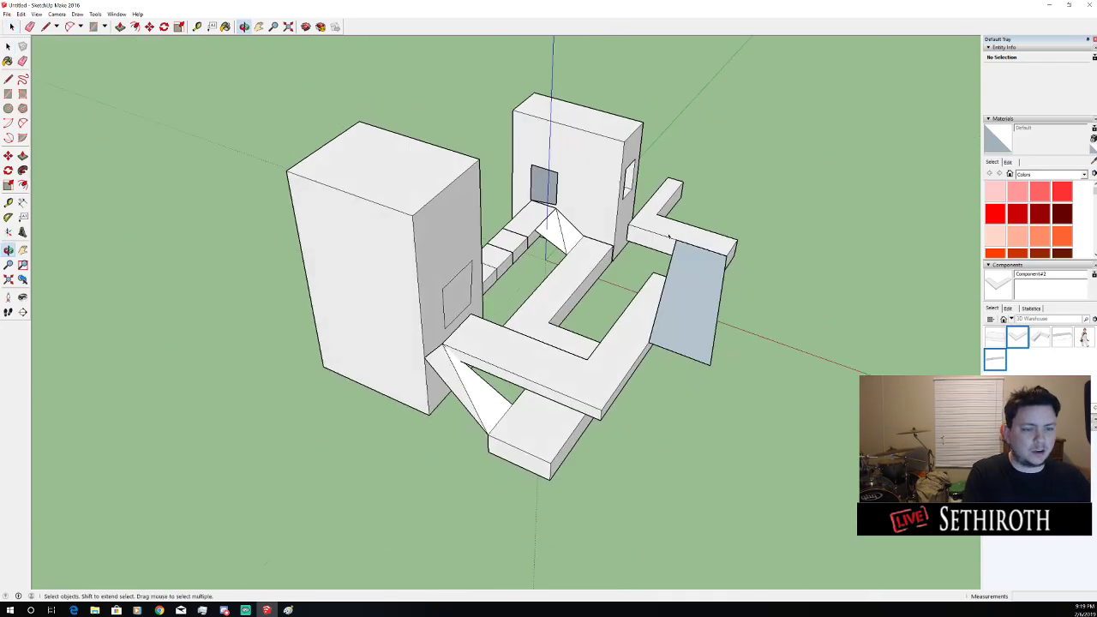
Close the untitled model and discard its changes
{"action": "left_click", "coordinate": [1089, 4]}
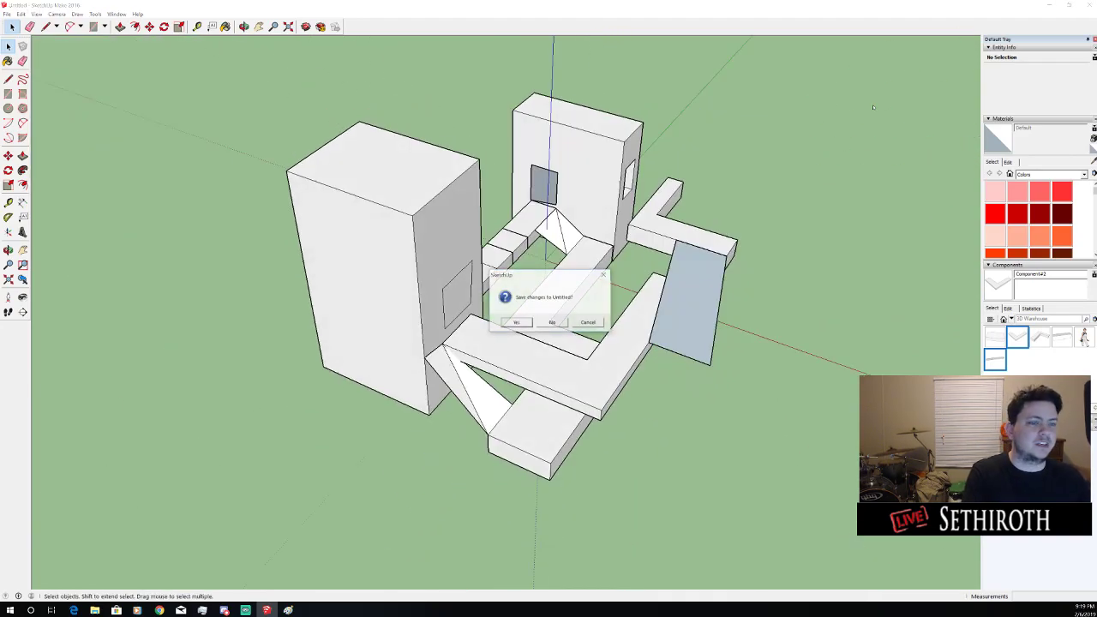
{"action": "left_click", "coordinate": [555, 323]}
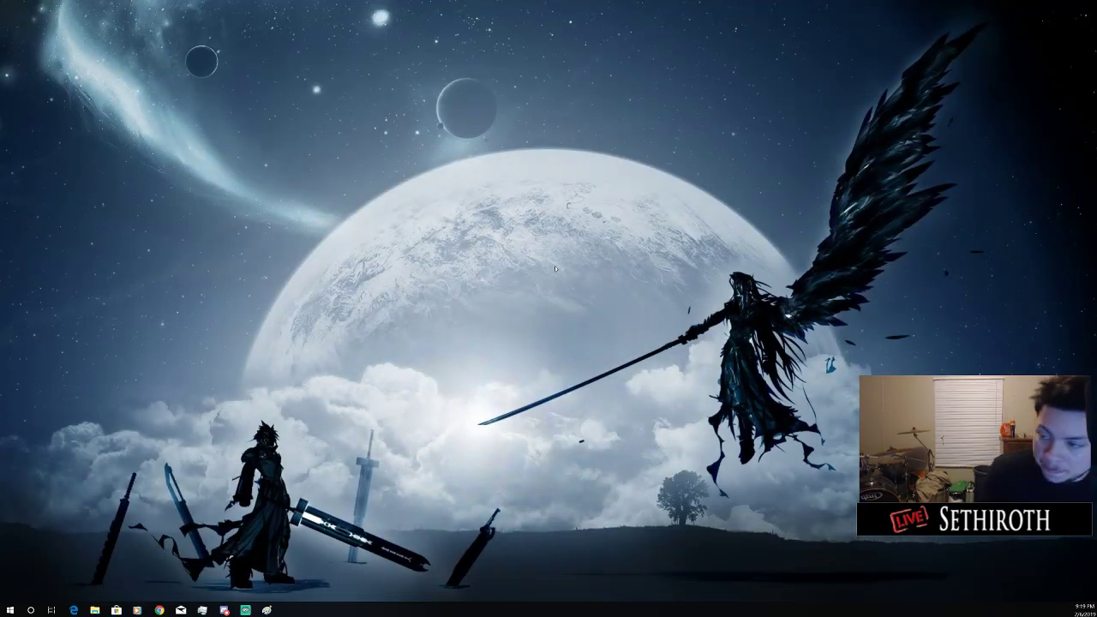
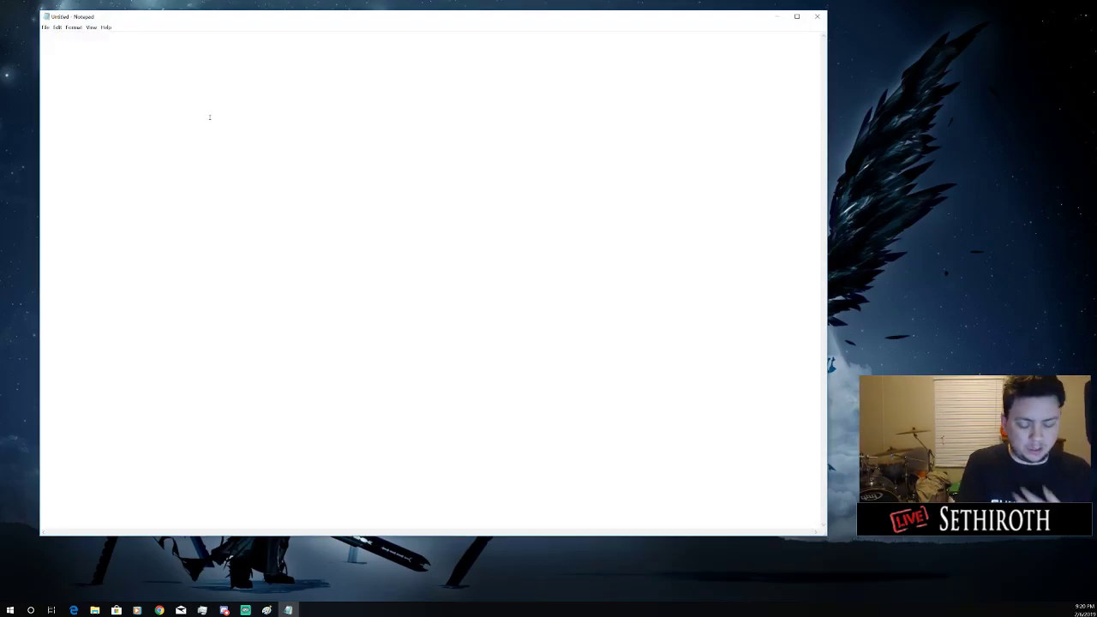
Write "Jap. Map" as the first line of the blank Notepad note
{"action": "type", "text": "Jap"}
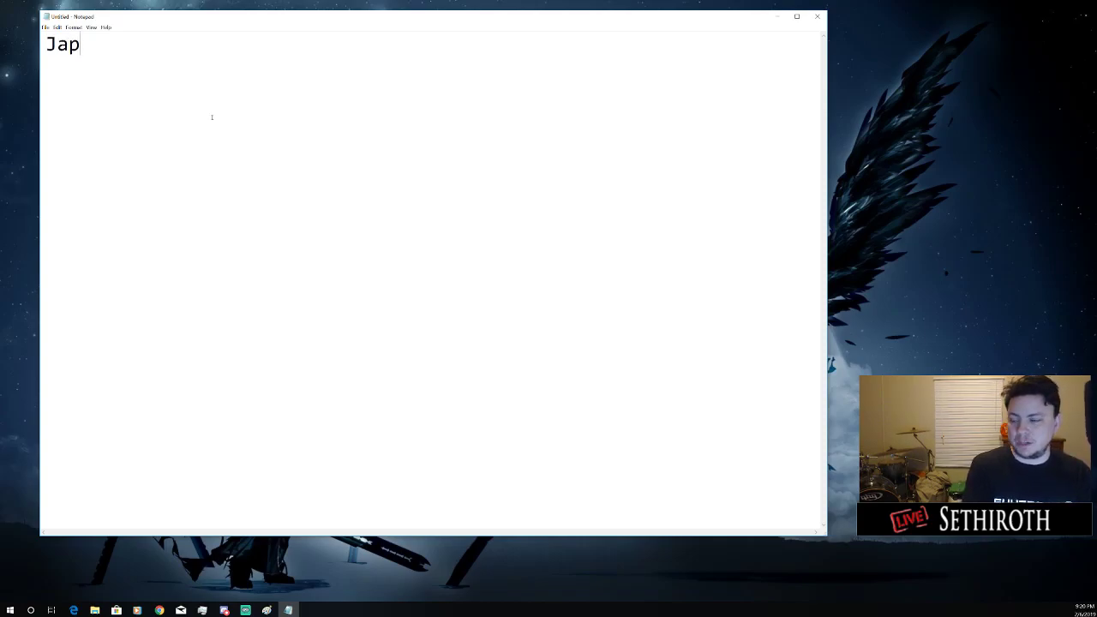
{"action": "type", "text": ". Mapo"}
{"action": "key", "text": "BackSpace"}
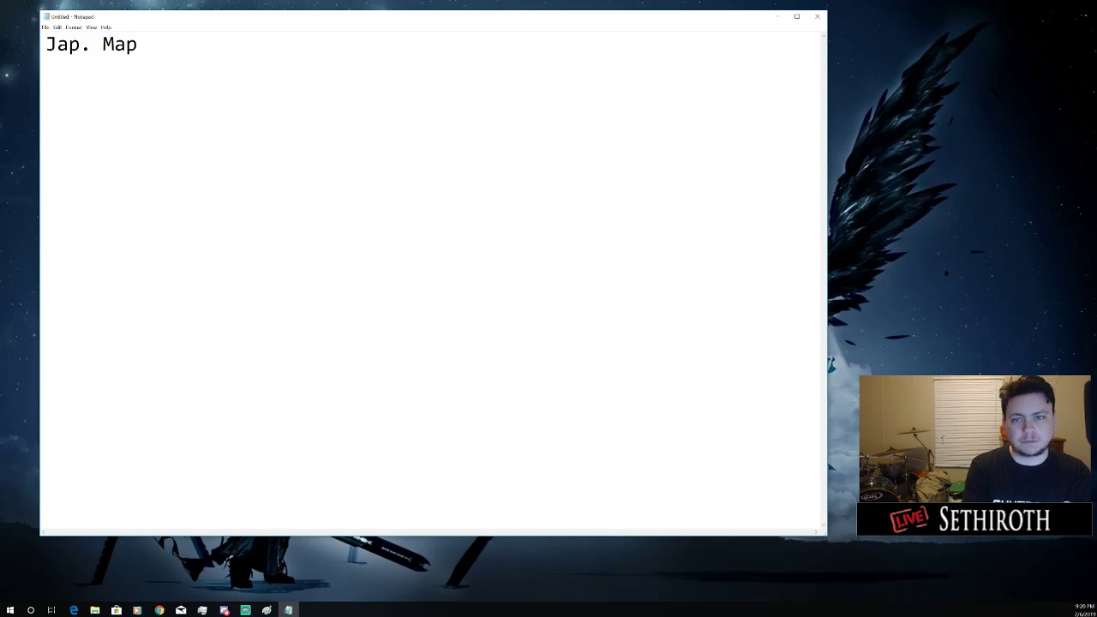
{"action": "key", "text": "Return"}
Write "Bioshocks Style map" as the second line of the note
{"action": "type", "text": "Bioshocks Syl"}
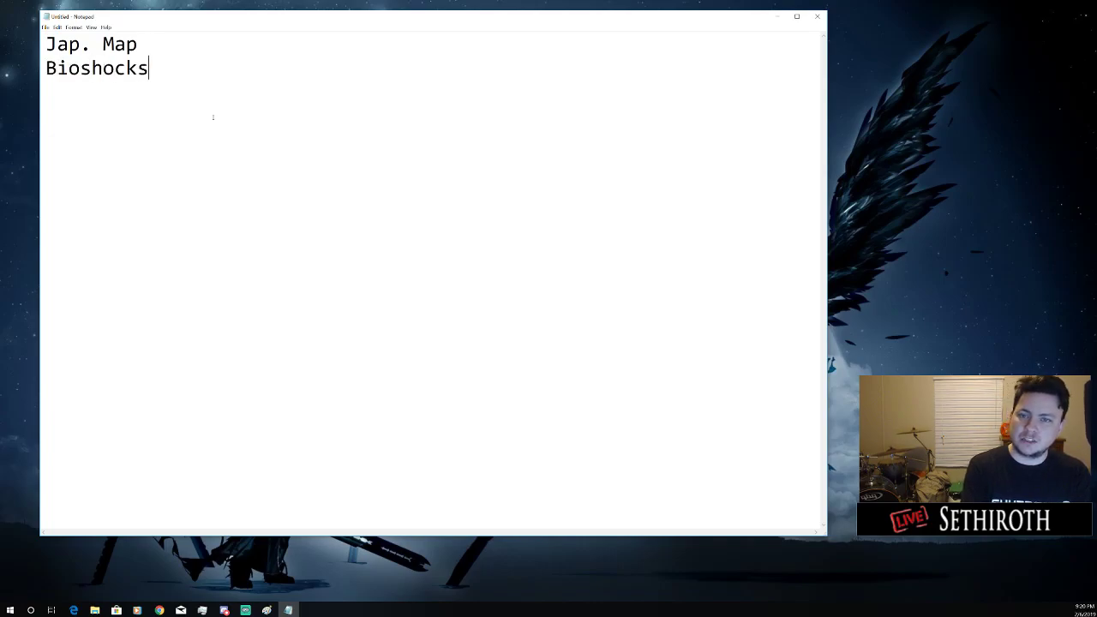
{"action": "key", "text": "BackSpace"}
{"action": "key", "text": "BackSpace"}
{"action": "type", "text": "tuy"}
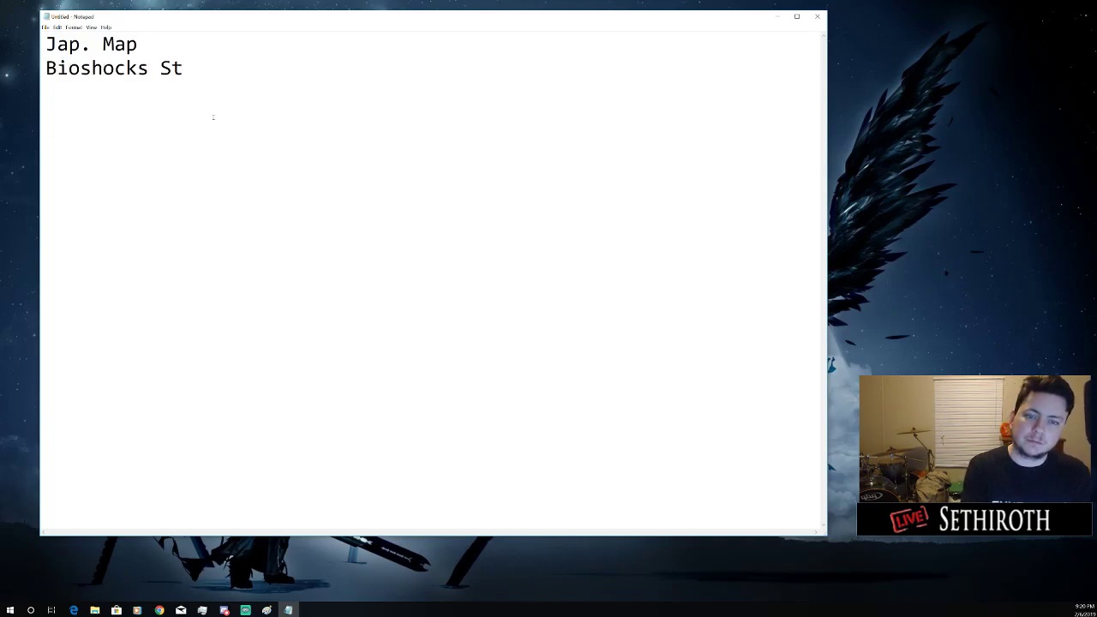
{"action": "key", "text": "BackSpace"}
{"action": "key", "text": "BackSpace"}
{"action": "type", "text": "yle mapo"}
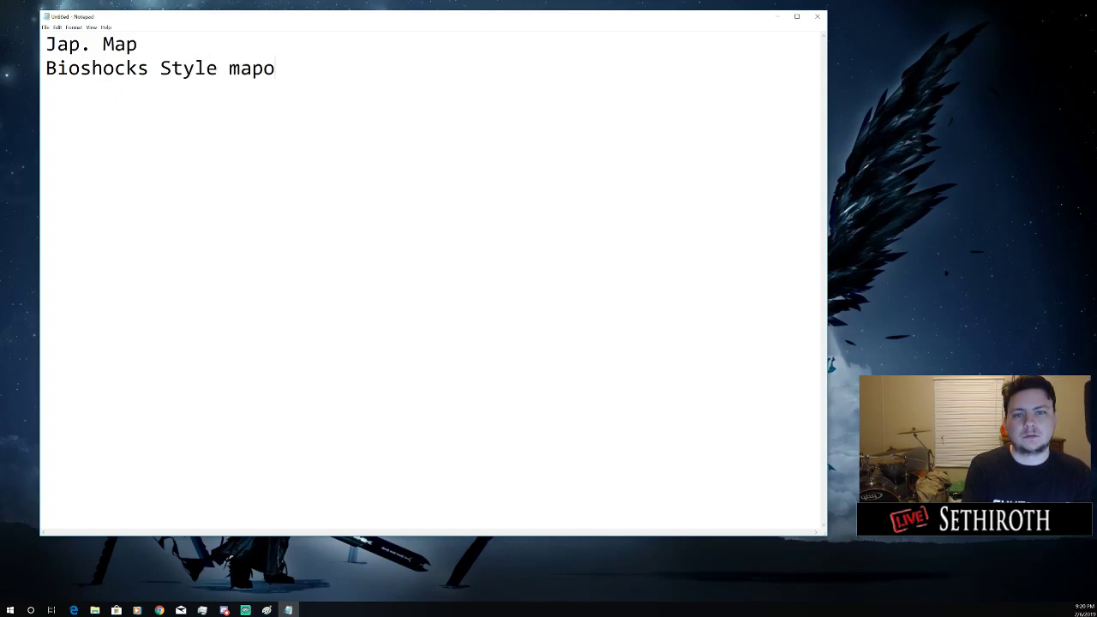
{"action": "key", "text": "BackSpace"}
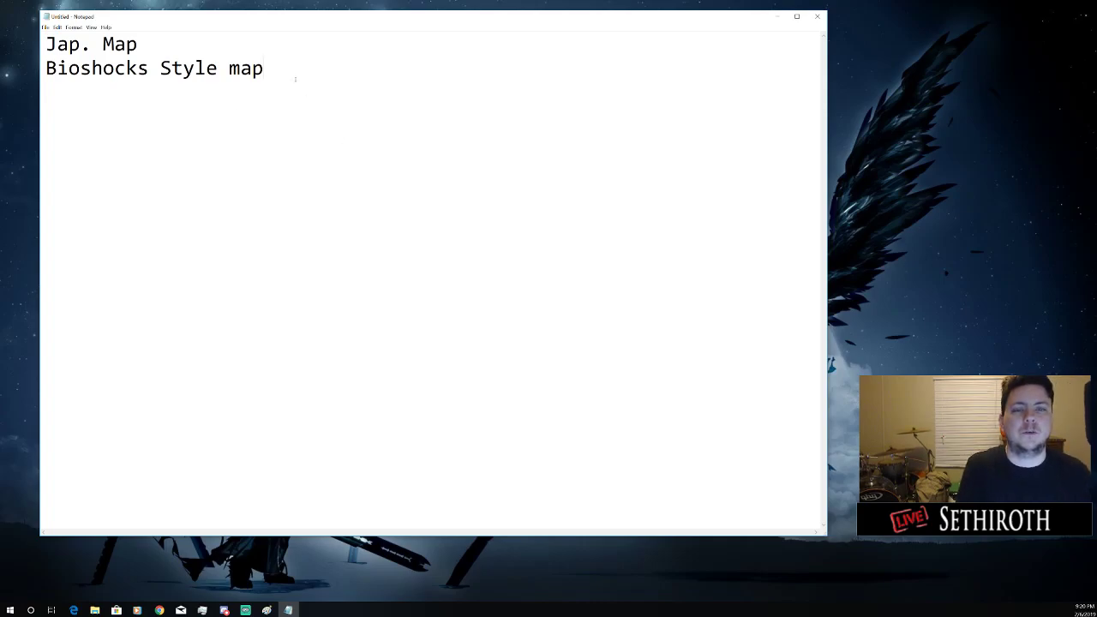
Append "(underwater city)" directly after the Bioshocks line's text
{"action": "type", "text": "(und"}
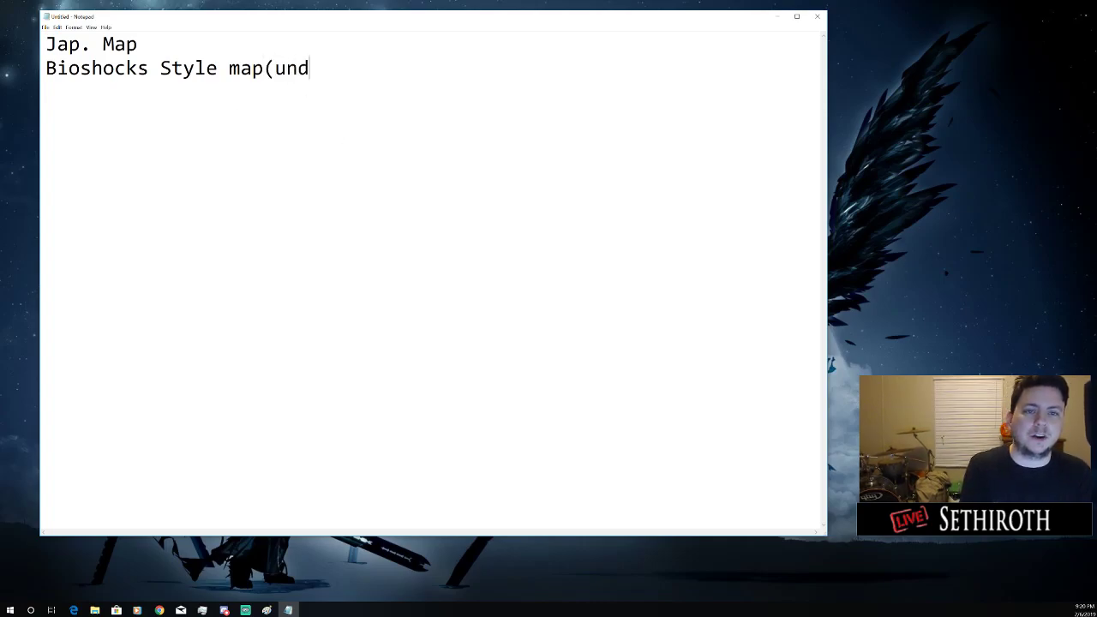
{"action": "type", "text": "erwat"}
{"action": "key", "text": "BackSpace"}
{"action": "type", "text": "ater "}
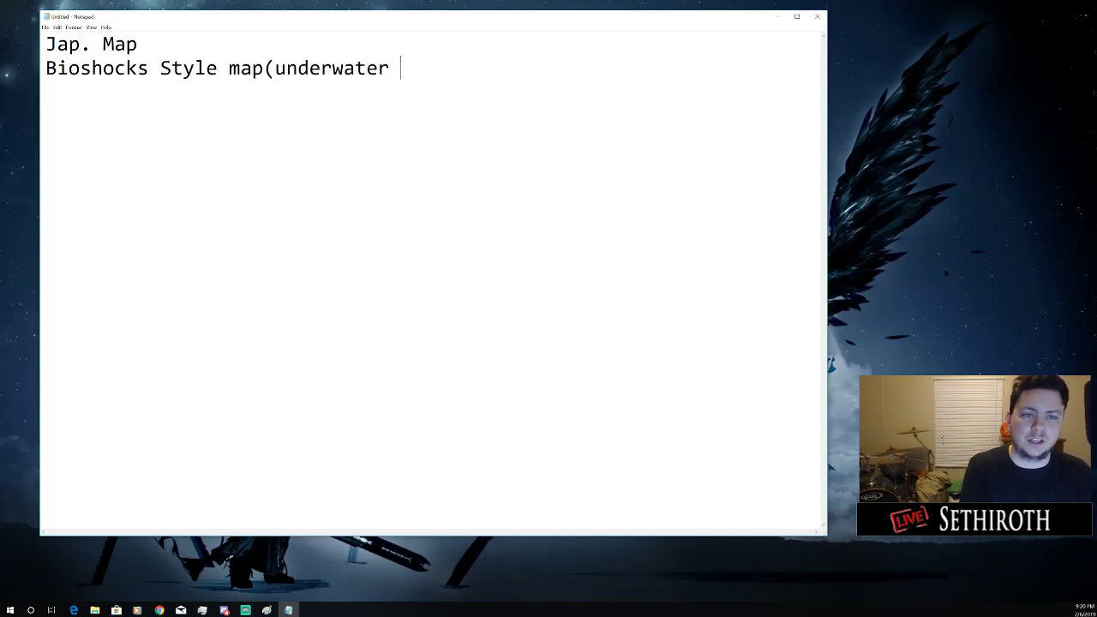
{"action": "type", "text": "city)"}
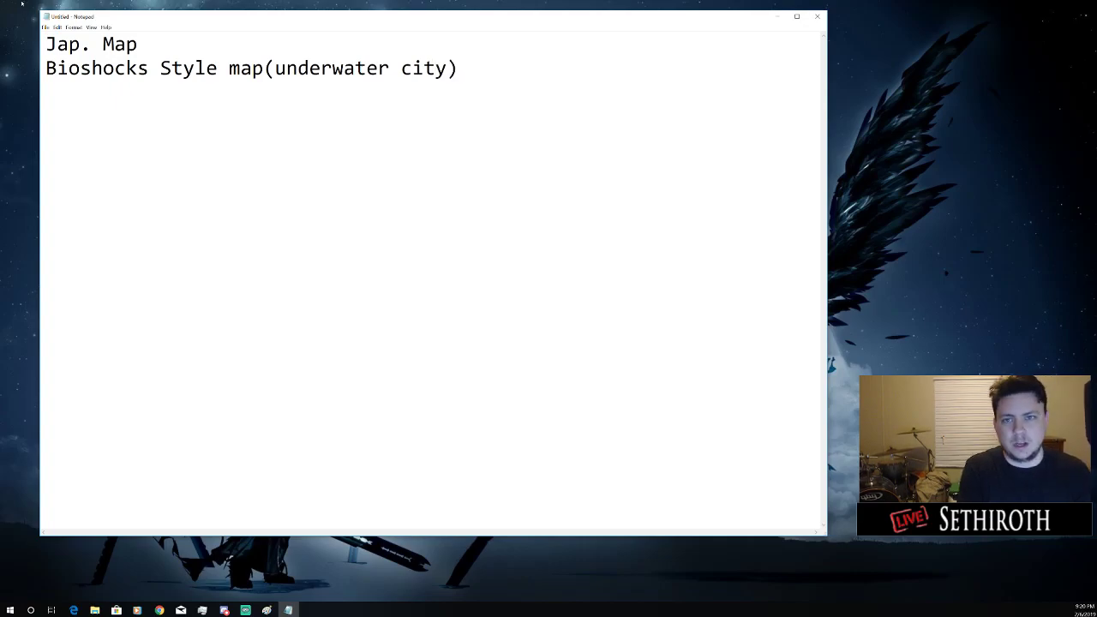
Append "(Mountain Base thing)" to the end of the Jap. Map line
{"action": "left_click", "coordinate": [160, 44]}
{"action": "type", "text": "("}
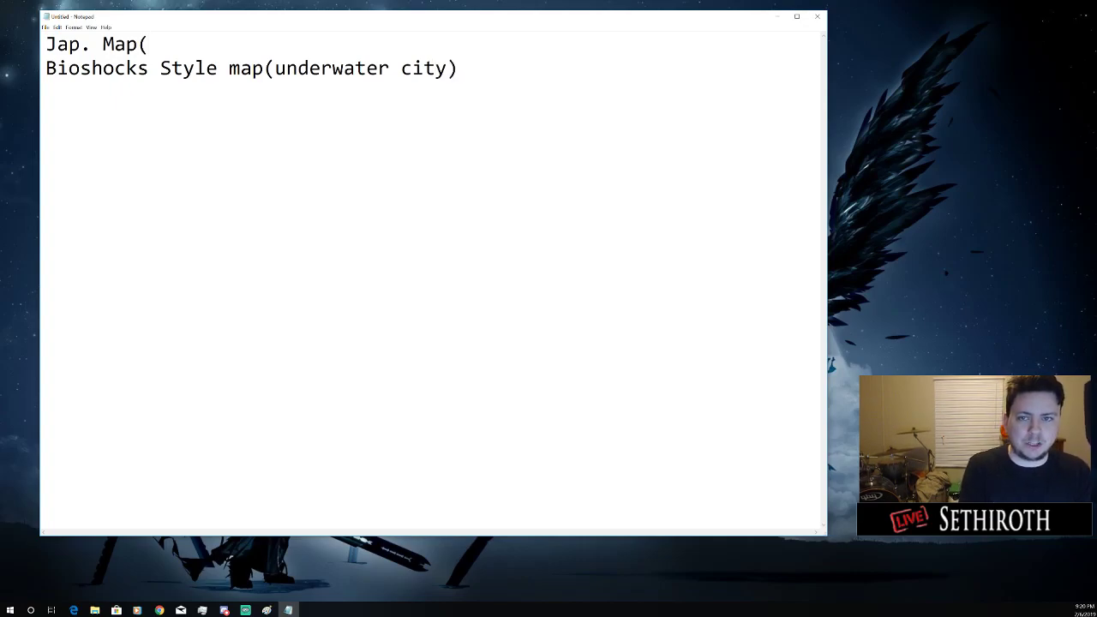
{"action": "type", "text": "Mountin"}
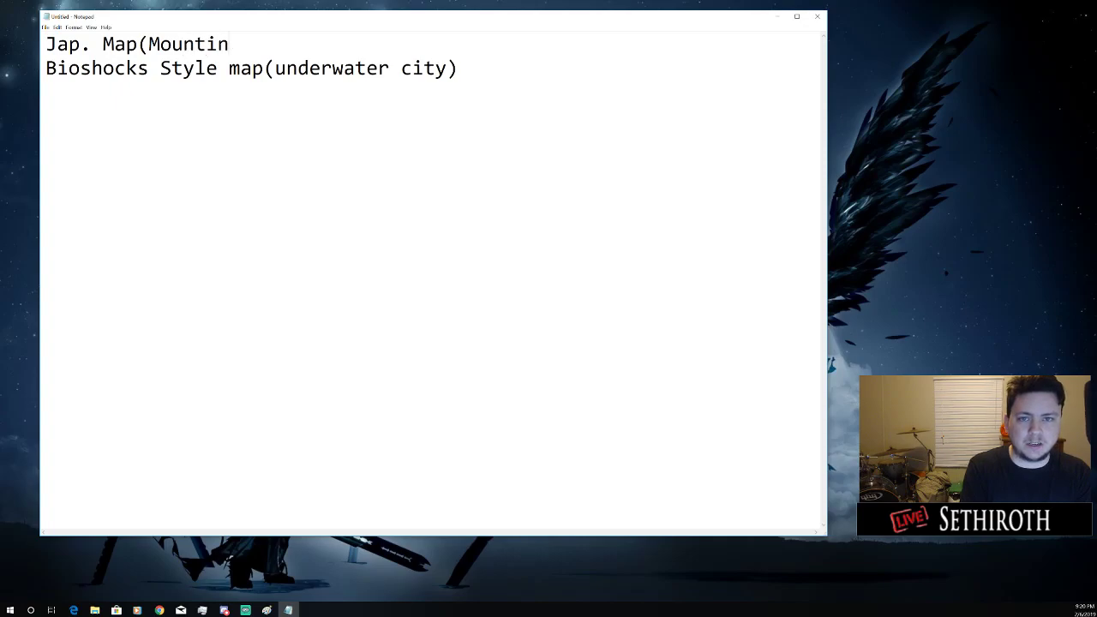
{"action": "key", "text": "BackSpace"}
{"action": "key", "text": "BackSpace"}
{"action": "type", "text": "ain"}
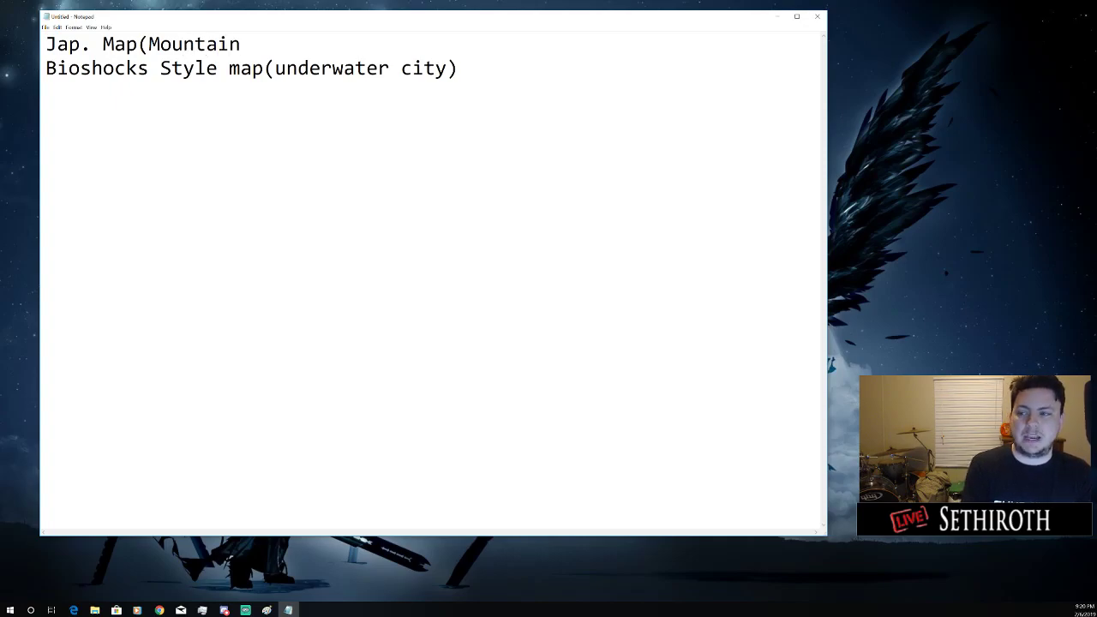
{"action": "type", "text": " Base thing)"}
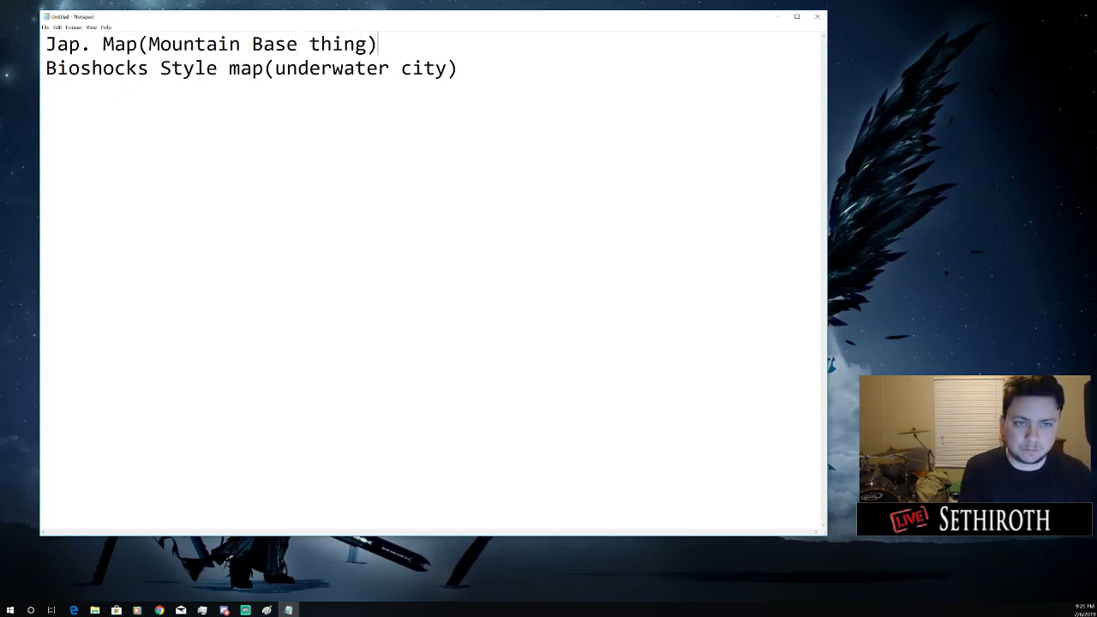
Below the two map ideas, after a blank line, list the sizes 2v2 and 4v4 on separate lines
{"action": "left_click_drag", "start_coordinate": [499, 71], "coordinate": [45, 42]}
{"action": "left_click", "coordinate": [265, 120]}
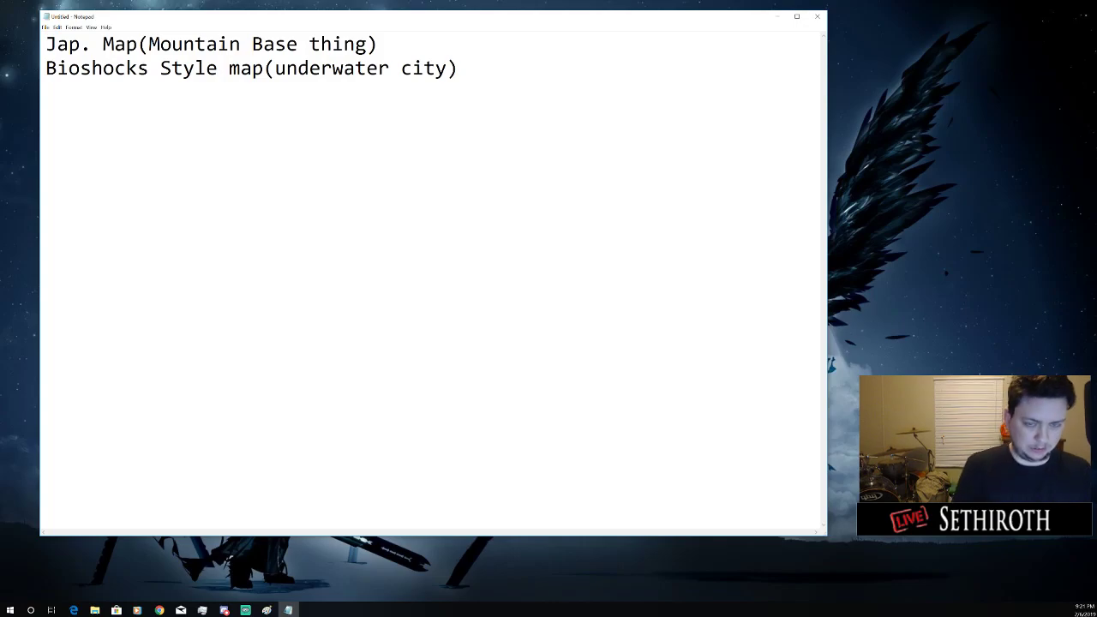
{"action": "type", "text": "2v2"}
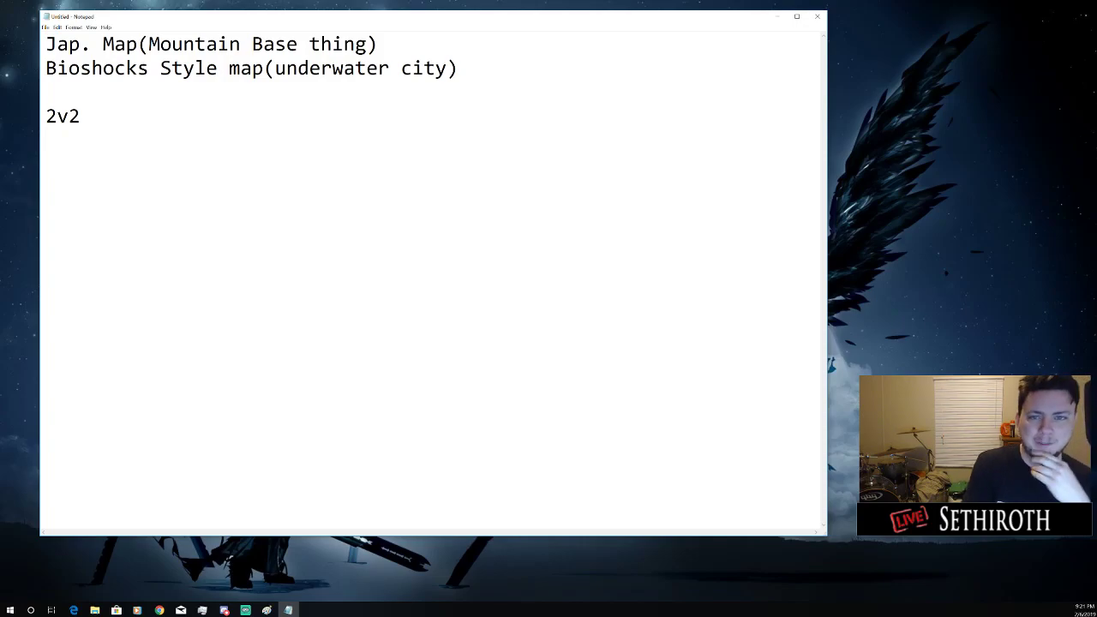
{"action": "left_click_drag", "start_coordinate": [459, 73], "coordinate": [46, 43]}
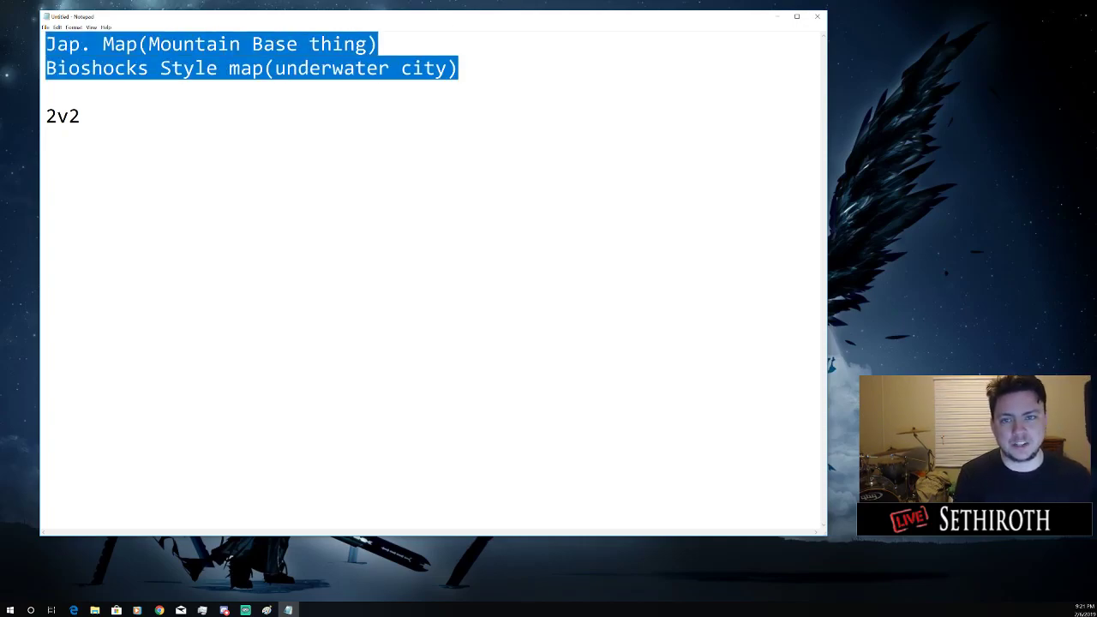
{"action": "left_click_drag", "start_coordinate": [46, 116], "coordinate": [80, 116]}
{"action": "left_click", "coordinate": [169, 112]}
{"action": "key", "text": "Return"}
{"action": "type", "text": "4v4"}
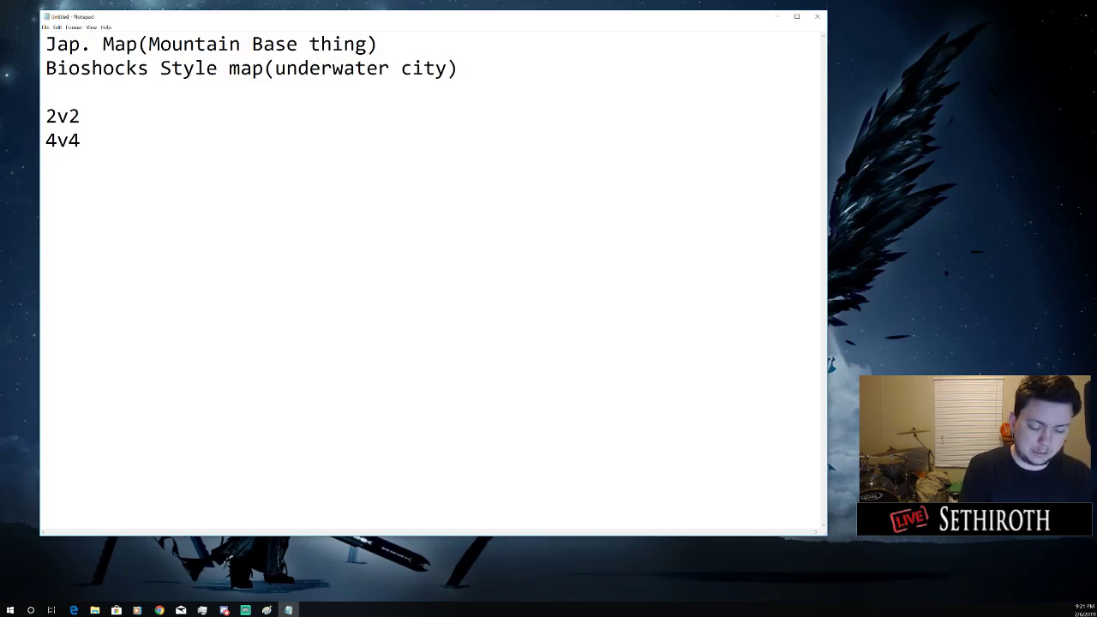
Add the line "Forunner 8v8" below 4v4, separated by a blank line
{"action": "type", "text": "8c"}
{"action": "key", "text": "BackSpace"}
{"action": "key", "text": "BackSpace"}
{"action": "type", "text": "Fo"}
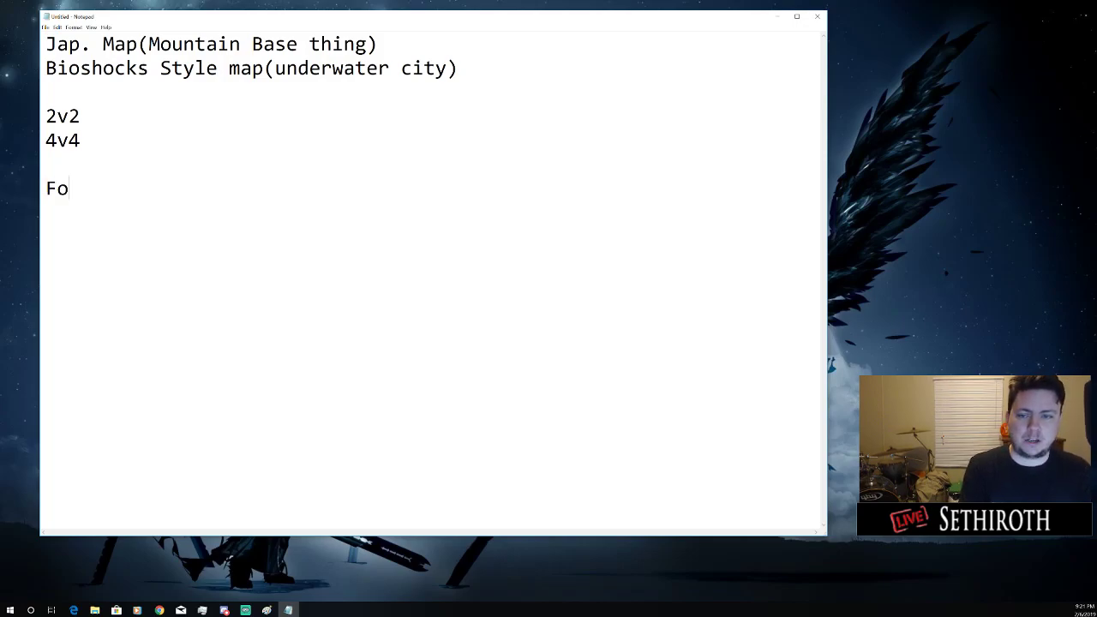
{"action": "type", "text": "ru"}
{"action": "key", "text": "BackSpace"}
{"action": "type", "text": "unner "}
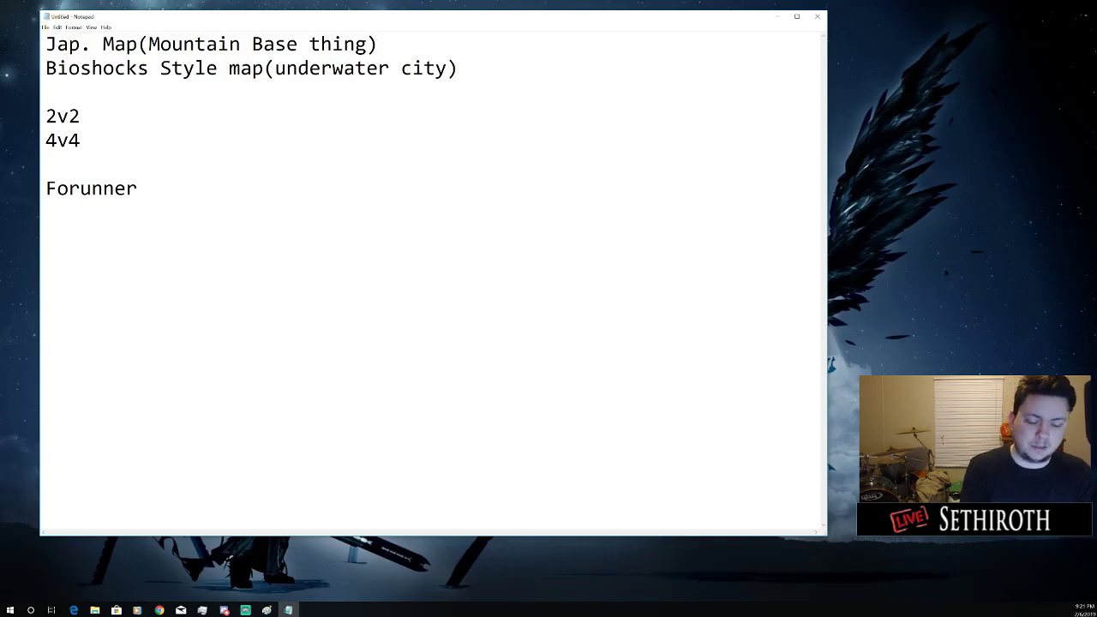
{"action": "type", "text": "8v8"}
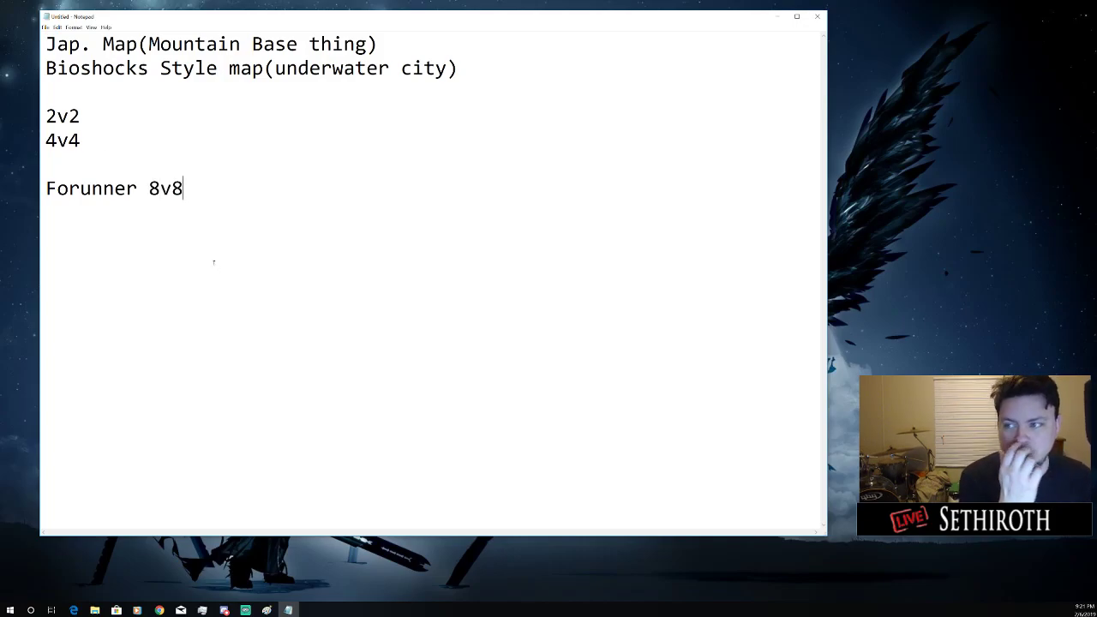
{"action": "double_click", "coordinate": [91, 189]}
{"action": "left_click_drag", "start_coordinate": [205, 189], "coordinate": [46, 188]}
{"action": "left_click_drag", "start_coordinate": [208, 193], "coordinate": [11, 198]}
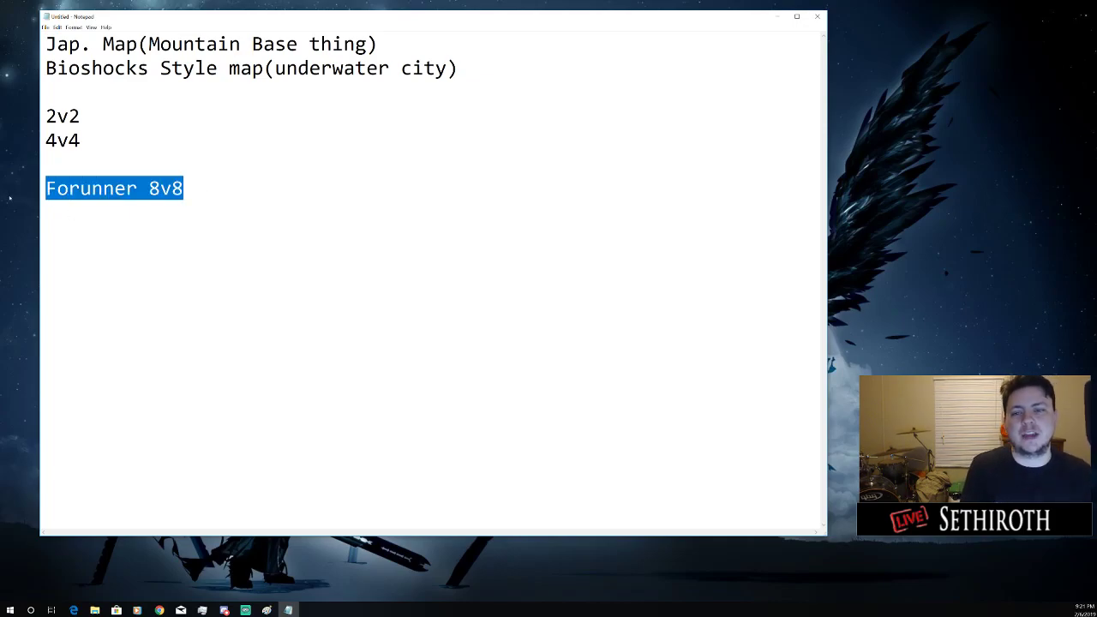
{"action": "key", "text": "End"}
{"action": "key", "text": "shift+Home"}
{"action": "key", "text": "End"}
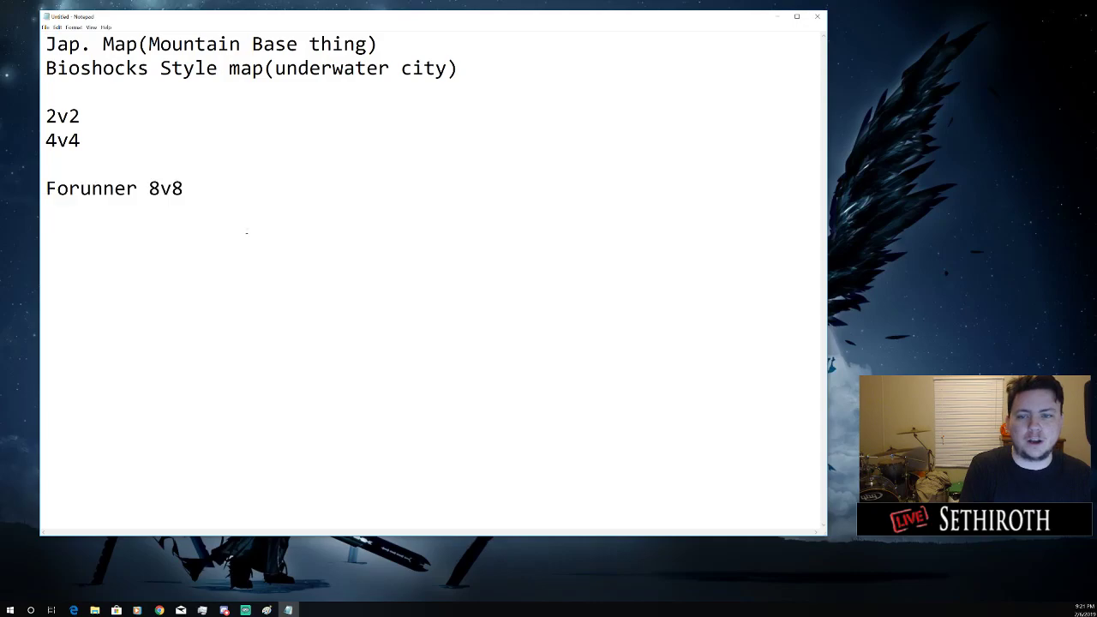
{"action": "key", "text": "shift+Home"}
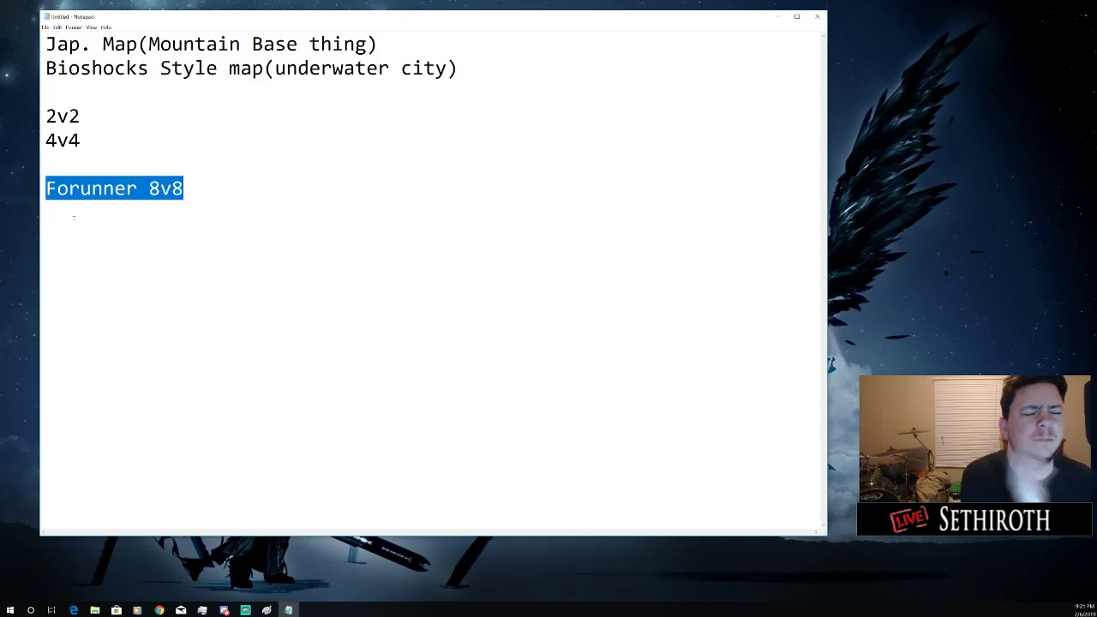
{"action": "key", "text": "End"}
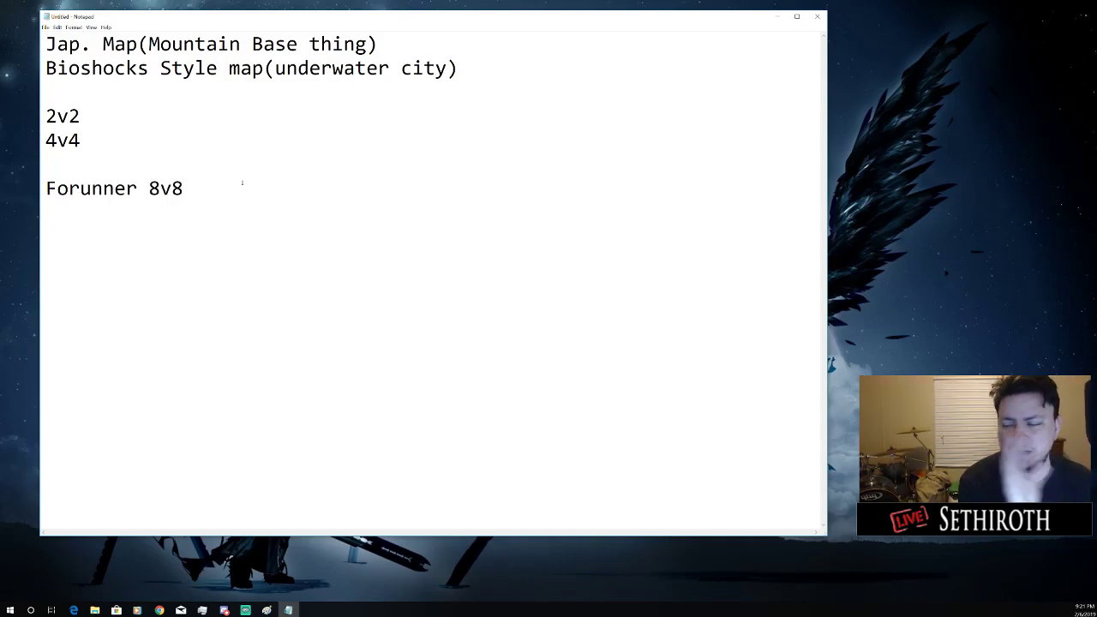
{"action": "key", "text": "shift+Home"}
{"action": "key", "text": "End"}
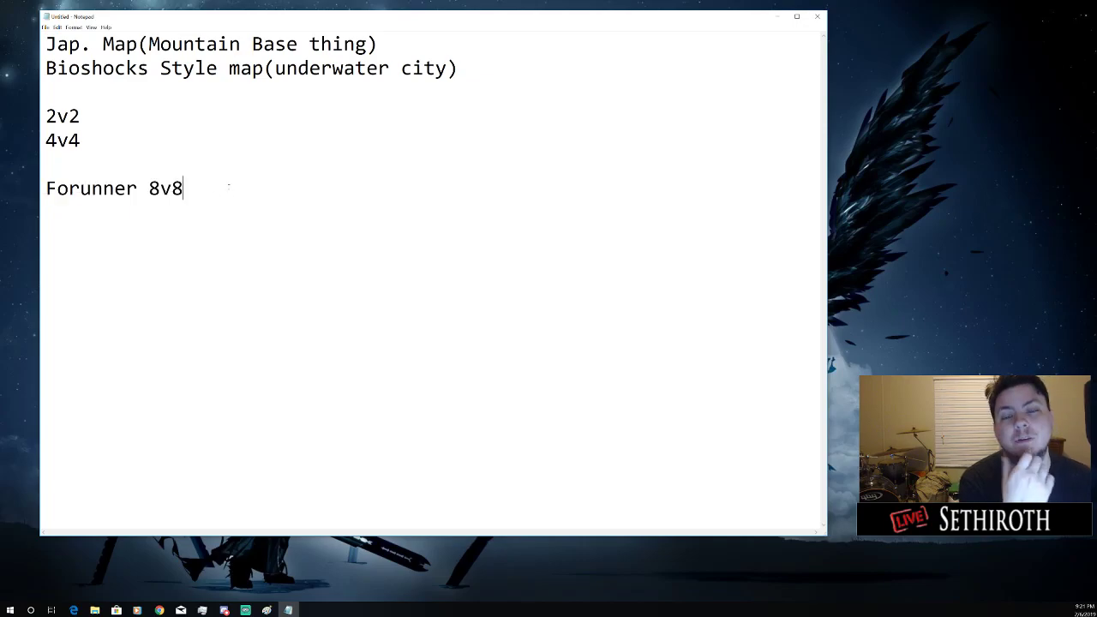
{"action": "key", "text": "shift+Home"}
{"action": "key", "text": "End"}
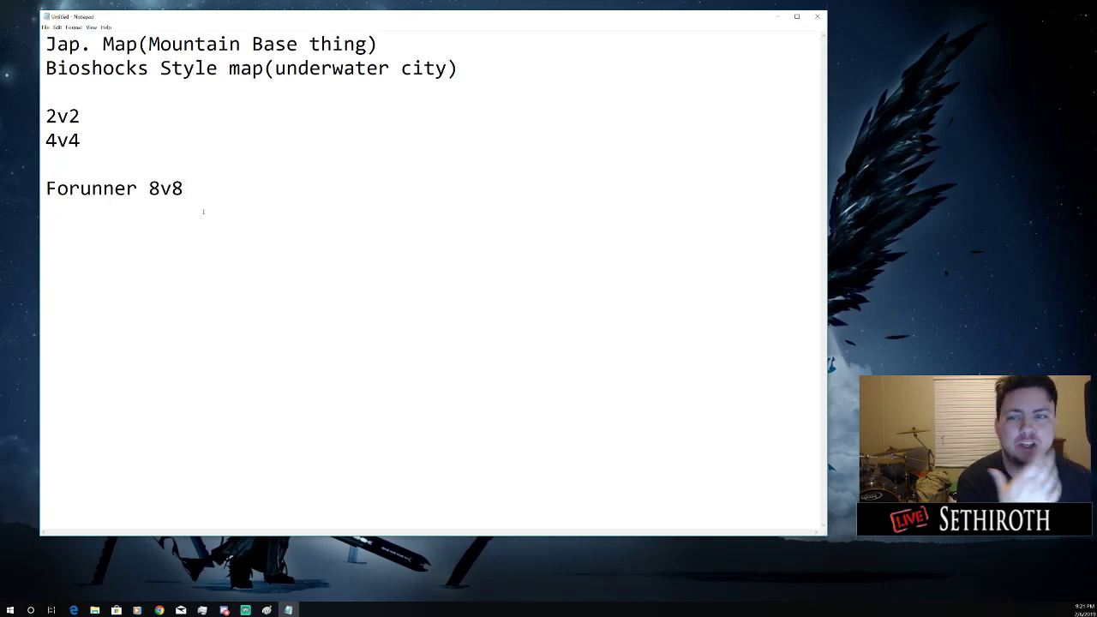
{"action": "key", "text": "shift+Up"}
{"action": "key", "text": "shift+Up"}
{"action": "key", "text": "shift+Up"}
{"action": "key", "text": "shift+Up"}
{"action": "key", "text": "ctrl+shift+Home"}
{"action": "left_click", "coordinate": [194, 128]}
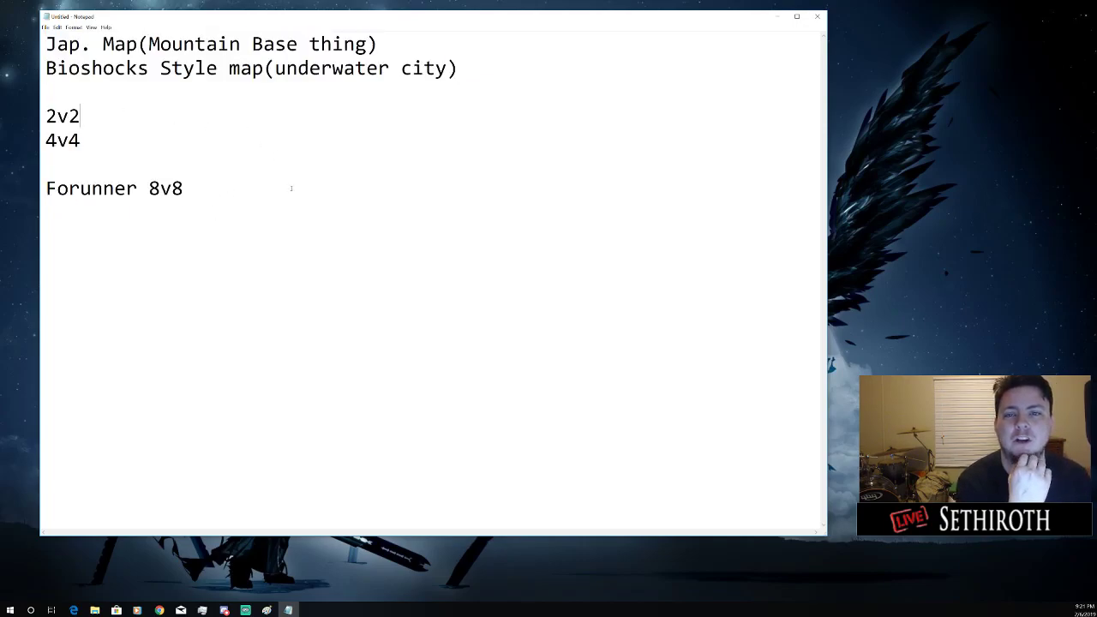
{"action": "left_click_drag", "start_coordinate": [235, 193], "coordinate": [28, 129]}
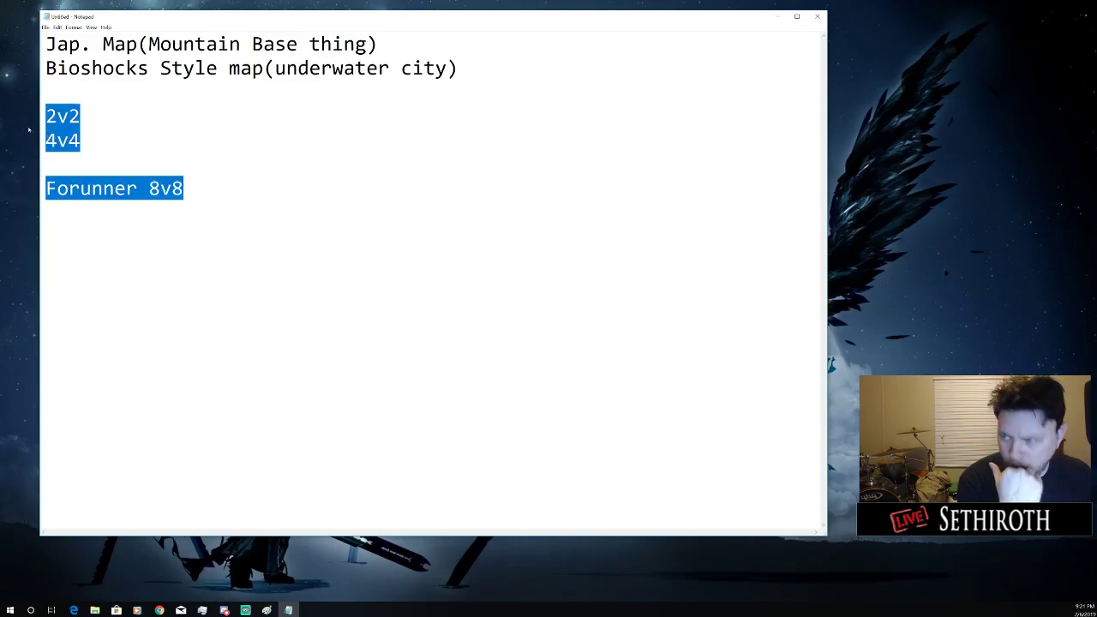
Delete the "Forunner 8v8" line and the blank line above it, leaving 4v4 as the last line
{"action": "left_click", "coordinate": [338, 213]}
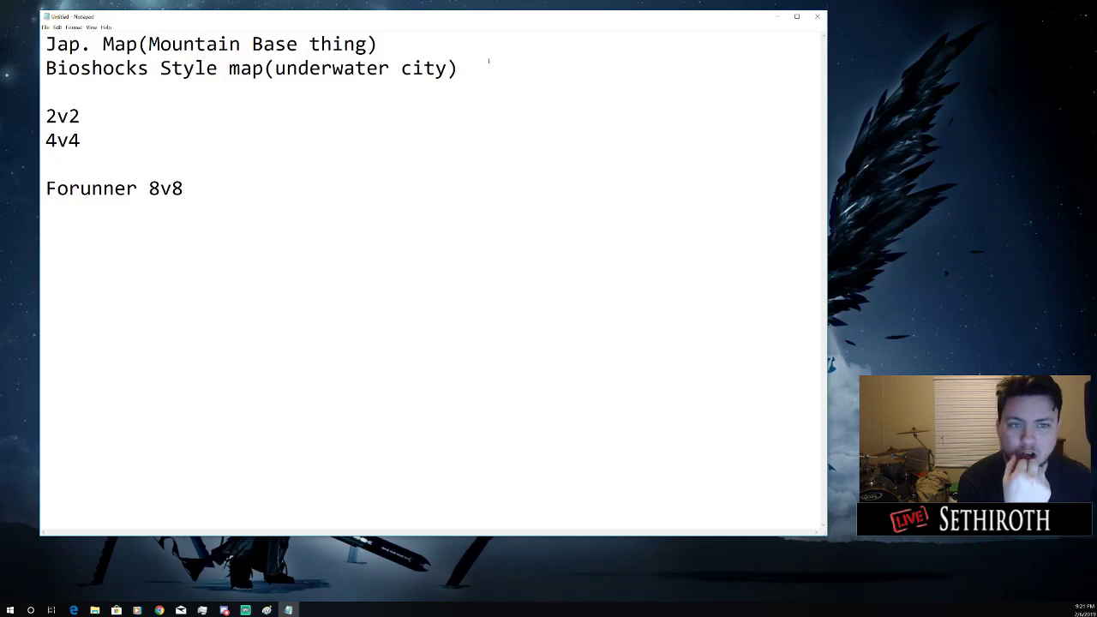
{"action": "key", "text": "shift+Home"}
{"action": "key", "text": "BackSpace"}
{"action": "key", "text": "BackSpace"}
{"action": "key", "text": "BackSpace"}
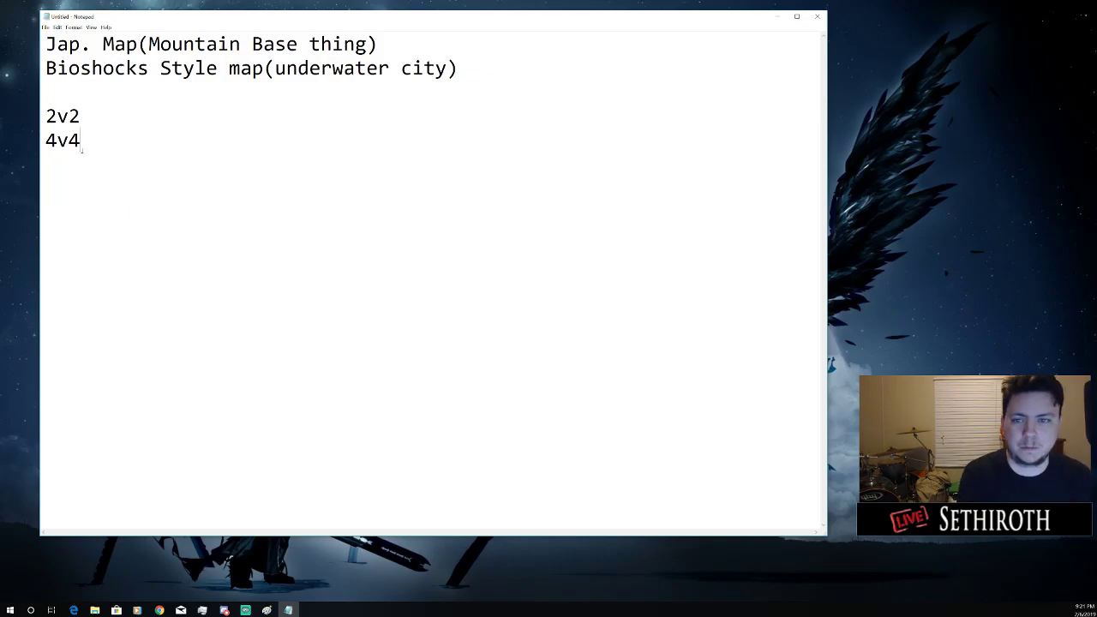
{"action": "key", "text": "ctrl+a"}
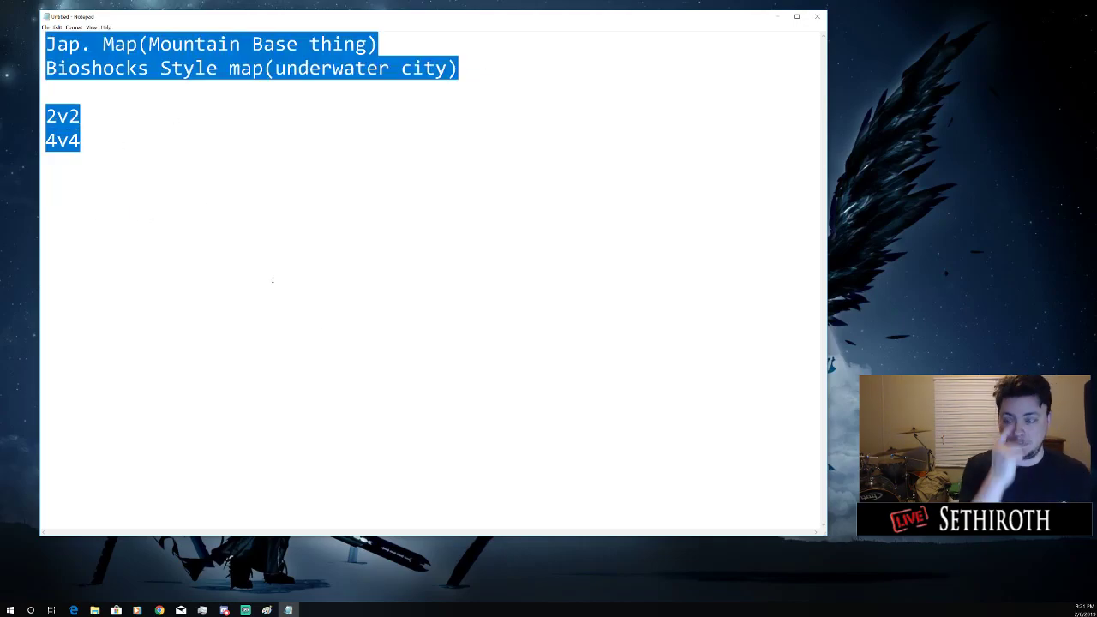
{"action": "left_click", "coordinate": [105, 115]}
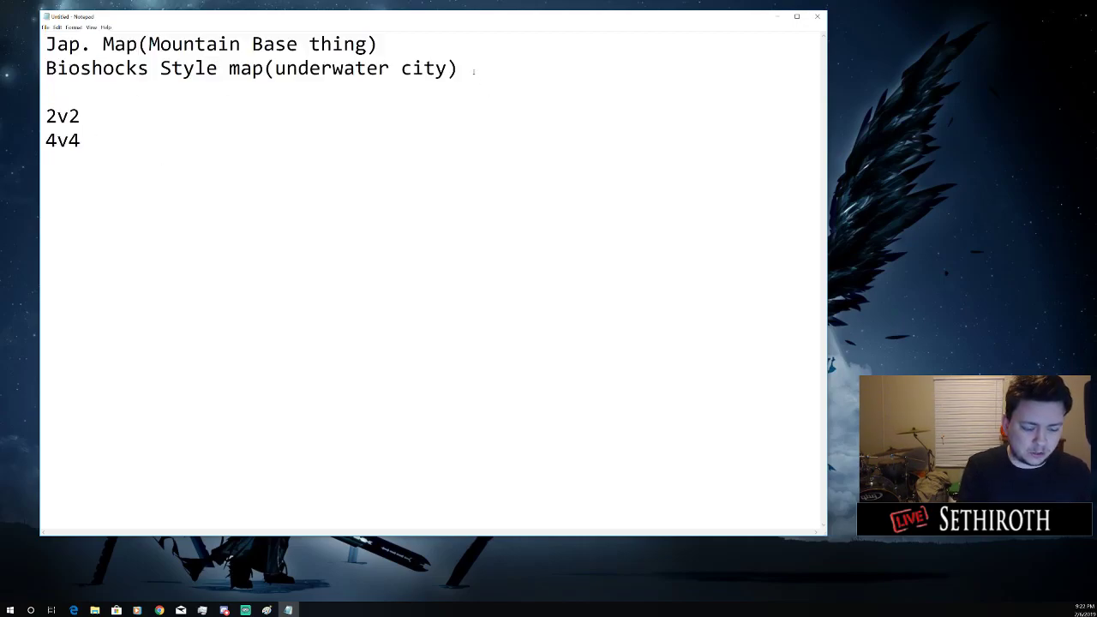
Append "(Room based map)" directly after "(underwater city)" on the Bioshocks line
{"action": "left_click", "coordinate": [474, 71]}
{"action": "type", "text": "("}
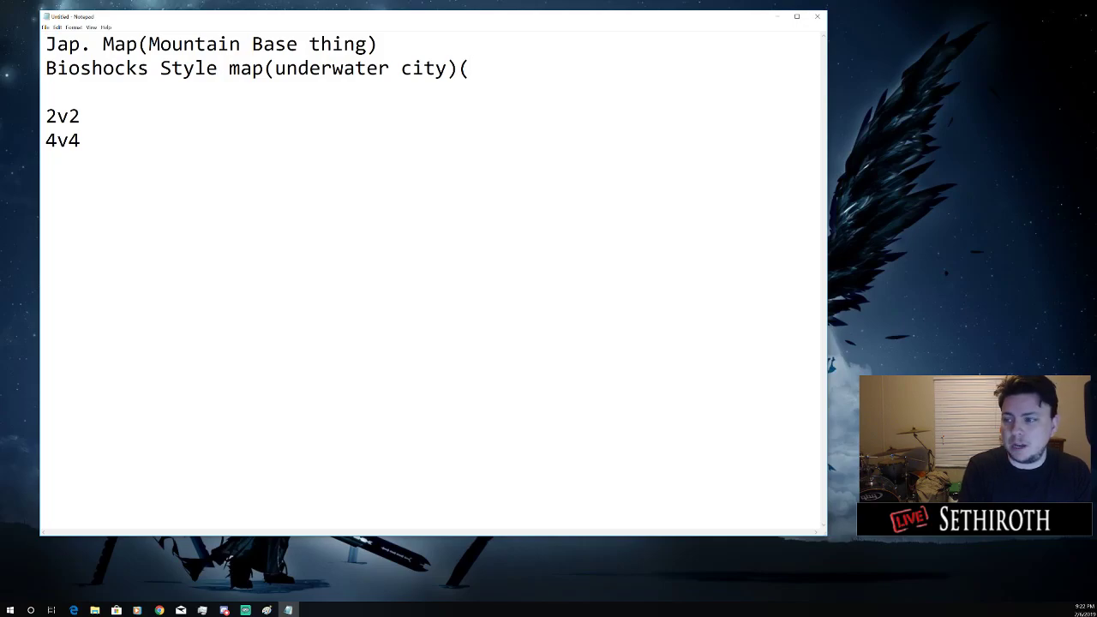
{"action": "type", "text": "Room base"}
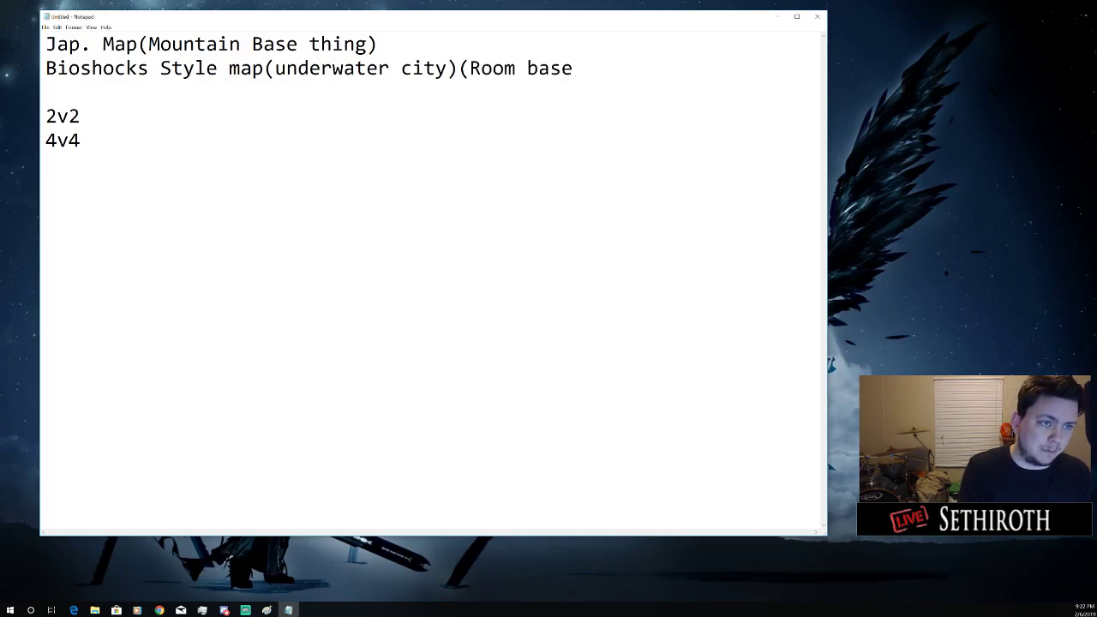
{"action": "type", "text": "d m"}
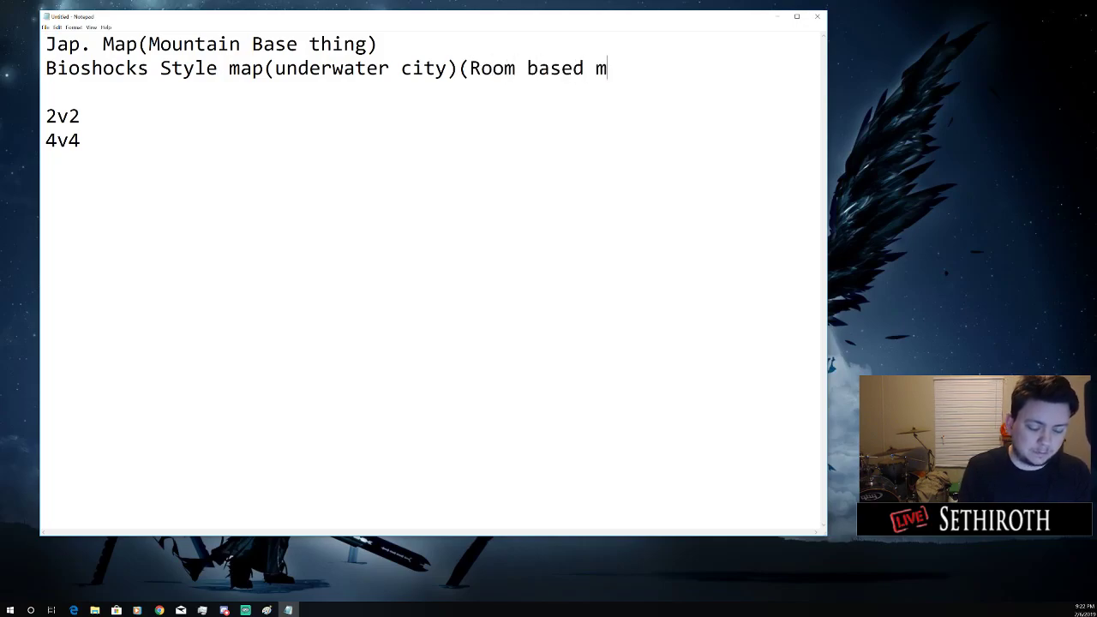
{"action": "type", "text": "ap)"}
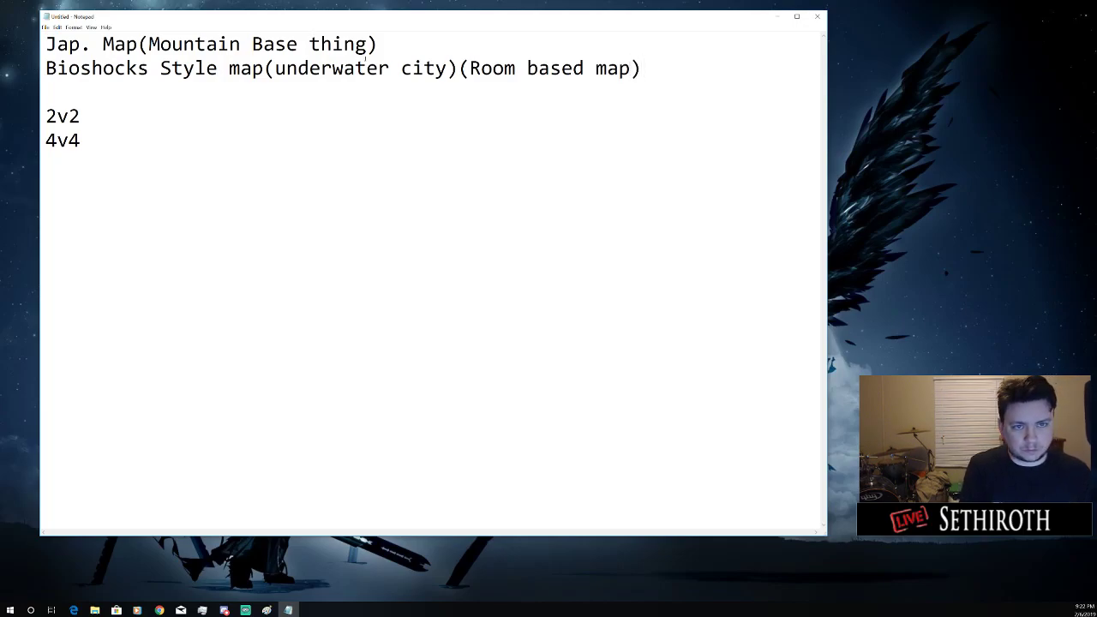
Add an opening parenthesis directly after "(Mountain Base thing)" on the Jap. Map line
{"action": "left_click", "coordinate": [417, 50]}
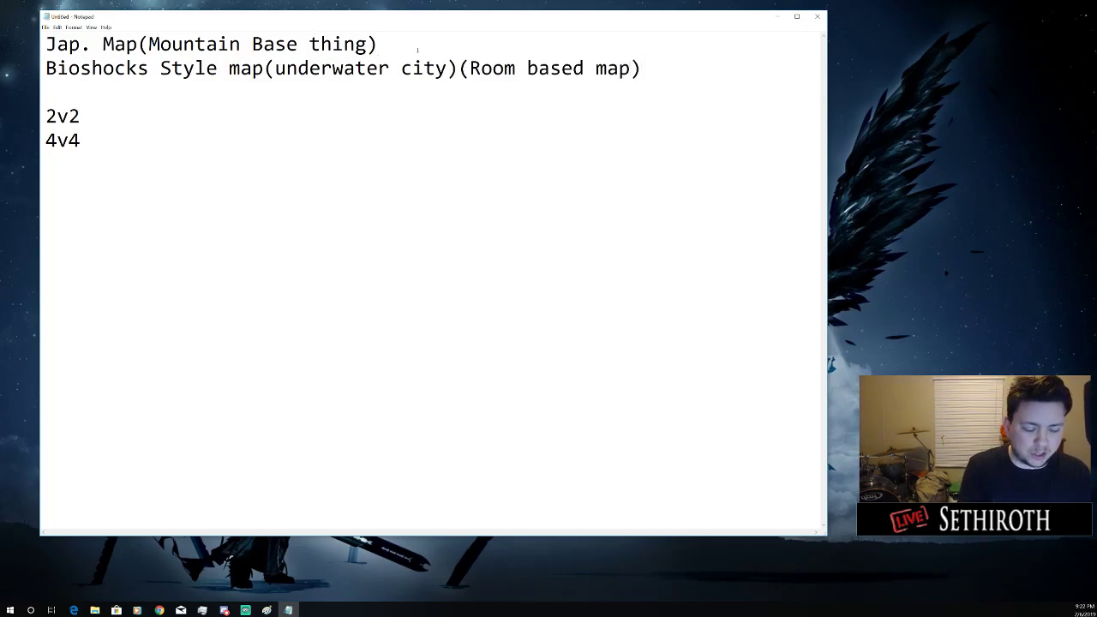
{"action": "type", "text": "("}
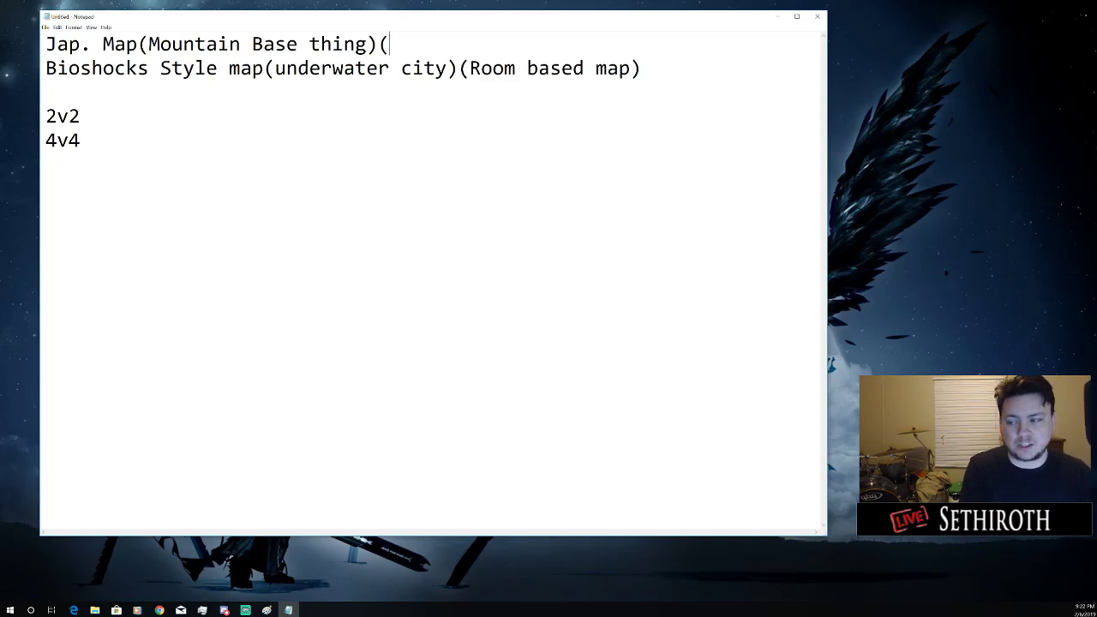
{"action": "type", "text": "Bridges"}
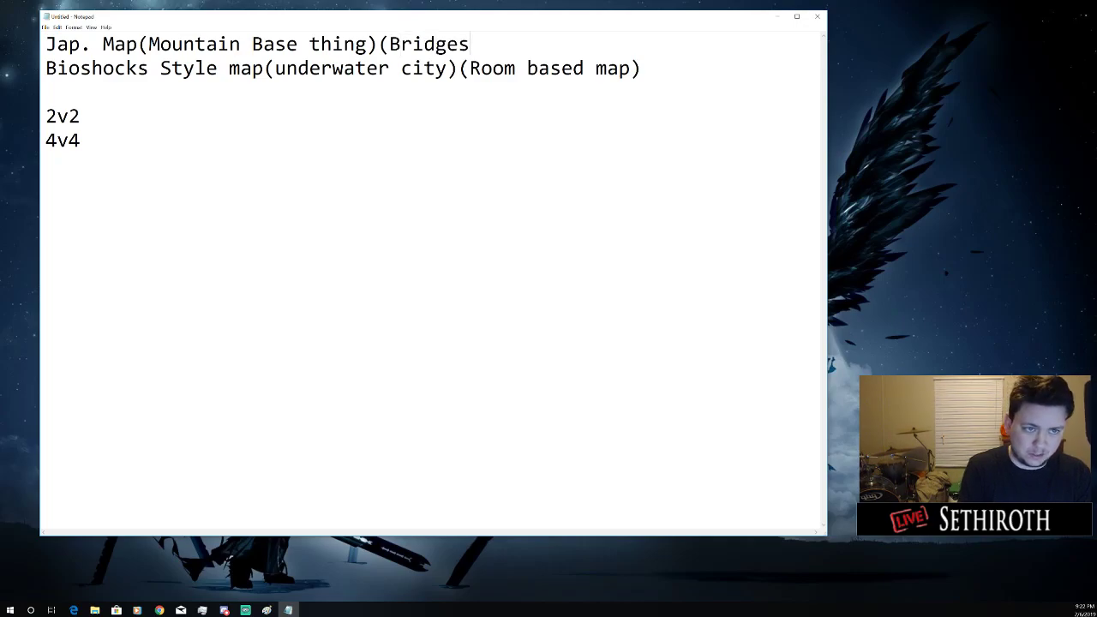
{"action": "key", "text": "BackSpace"}
{"action": "key", "text": "BackSpace"}
{"action": "key", "text": "BackSpace"}
{"action": "key", "text": "BackSpace"}
{"action": "key", "text": "BackSpace"}
{"action": "key", "text": "BackSpace"}
{"action": "key", "text": "BackSpace"}
Complete the second parenthetical on the Jap. Map line so that it reads "(Catwalks, Buildings, Natural)"
{"action": "type", "text": "Cat"}
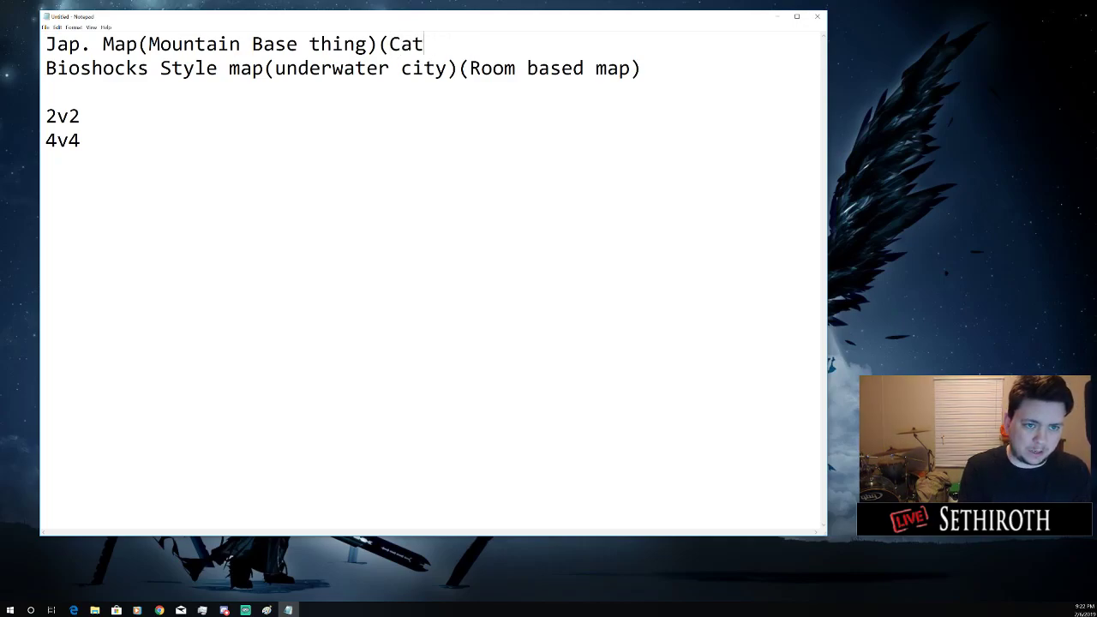
{"action": "type", "text": "walks"}
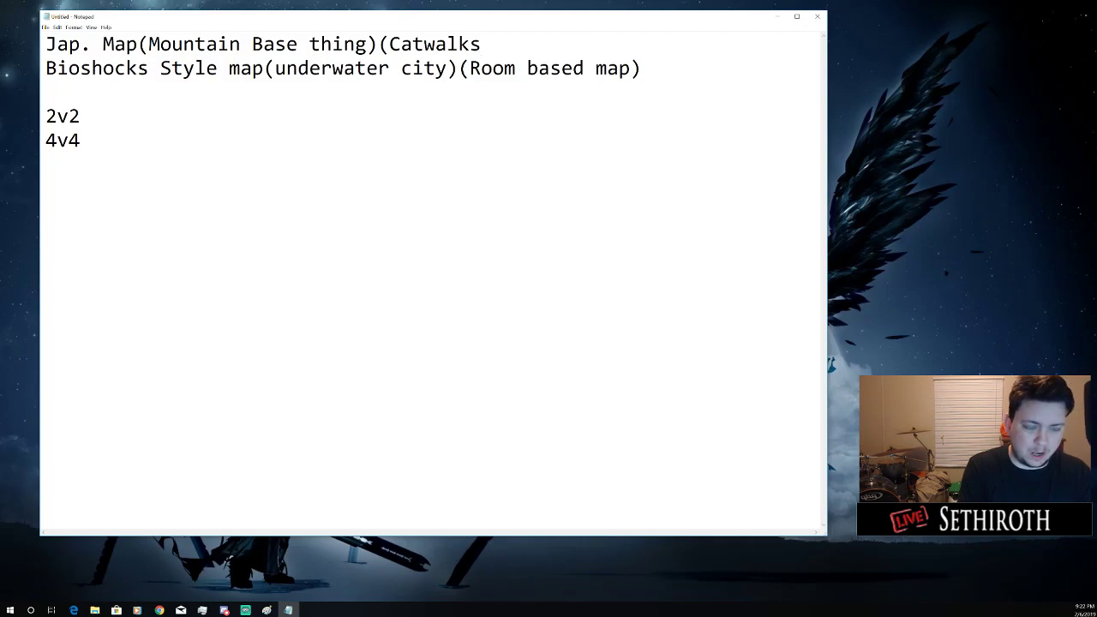
{"action": "type", "text": ", Buid"}
{"action": "key", "text": "BackSpace"}
{"action": "type", "text": "l"}
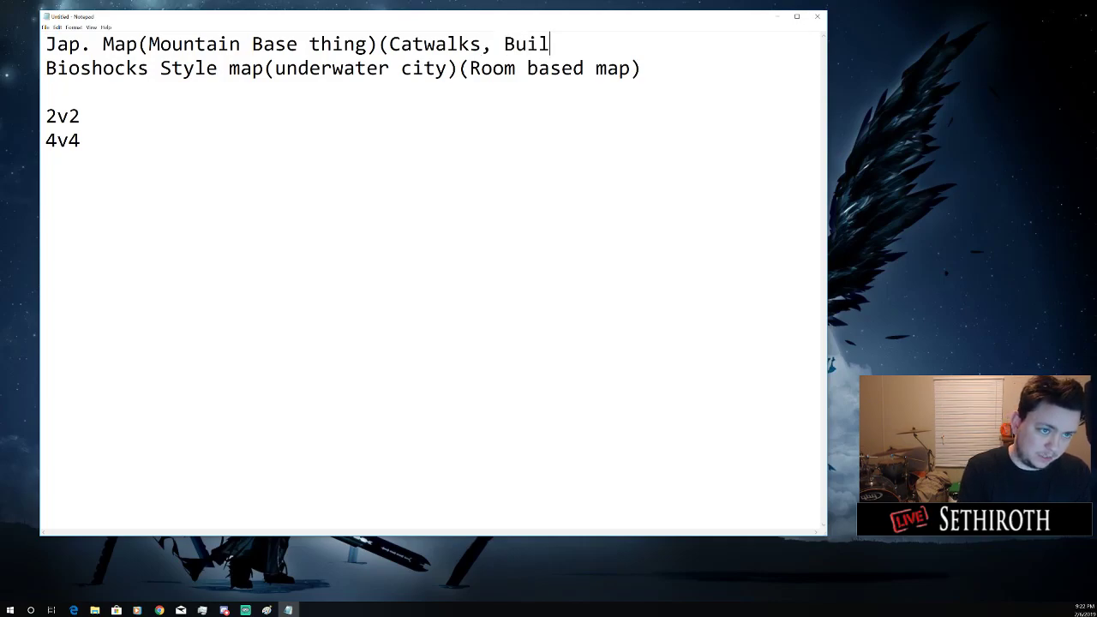
{"action": "key", "text": "BackSpace"}
{"action": "key", "text": "BackSpace"}
{"action": "type", "text": "oil"}
{"action": "key", "text": "BackSpace"}
{"action": "key", "text": "BackSpace"}
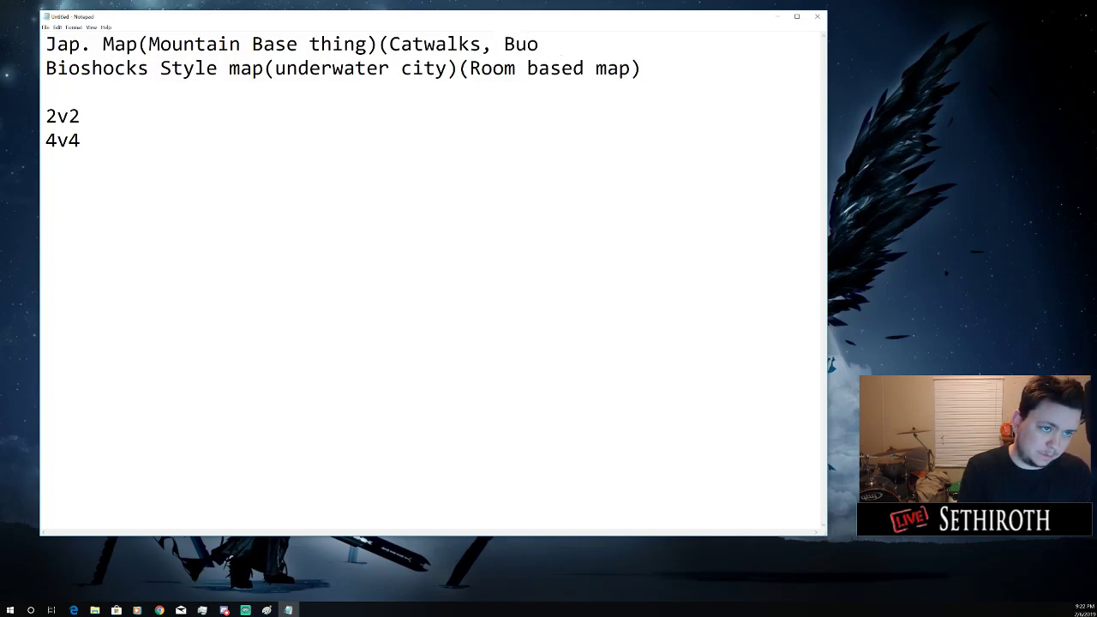
{"action": "key", "text": "BackSpace"}
{"action": "type", "text": "ildings, N"}
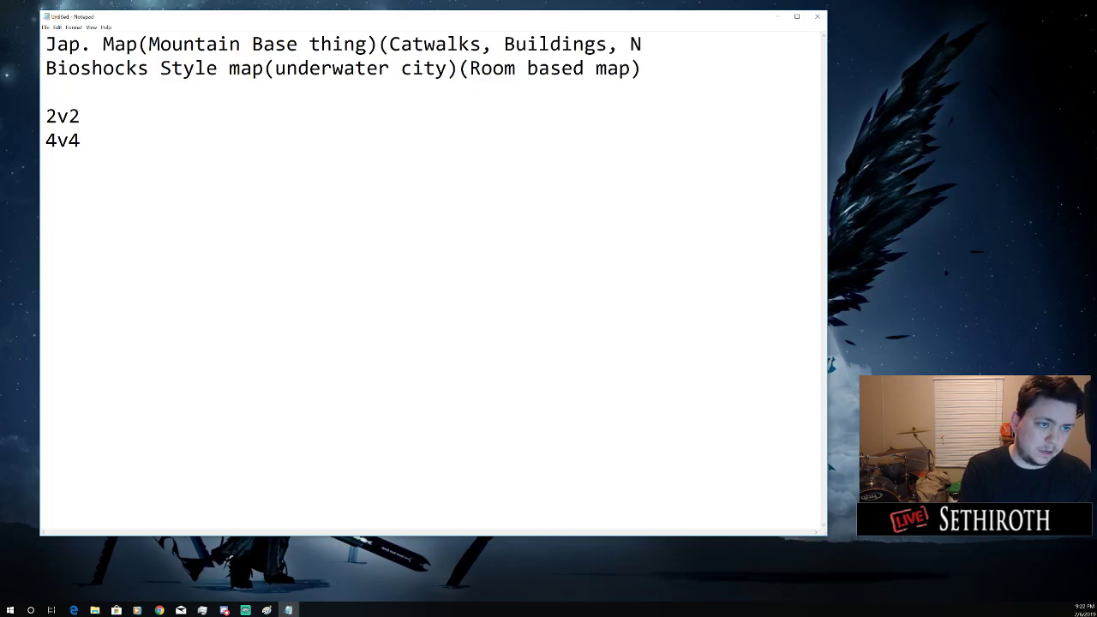
{"action": "type", "text": "atural"}
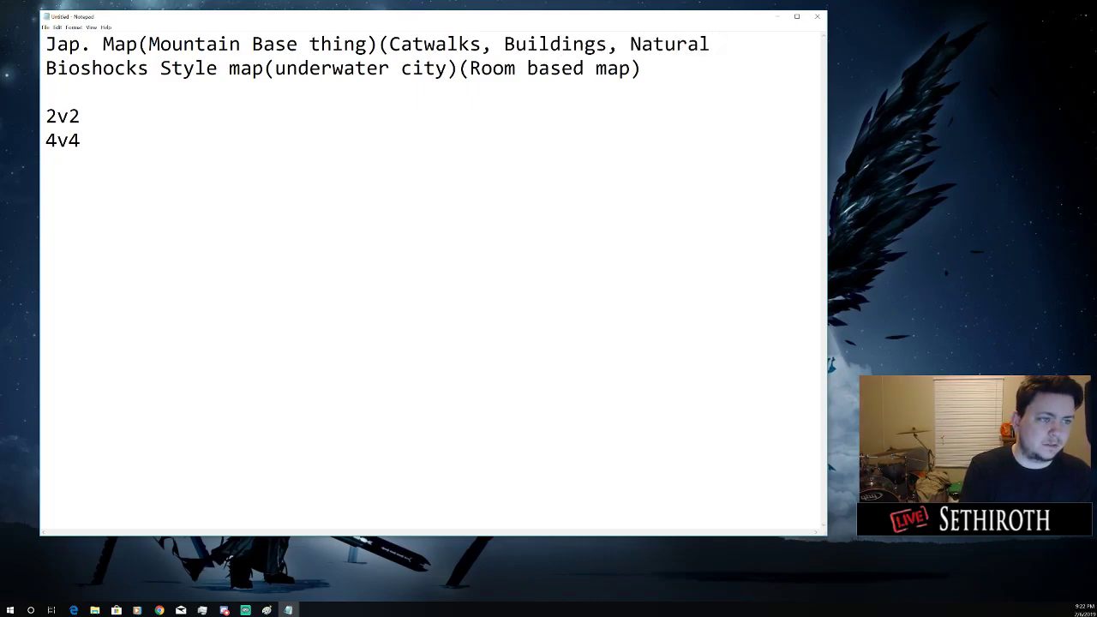
{"action": "type", "text": ")"}
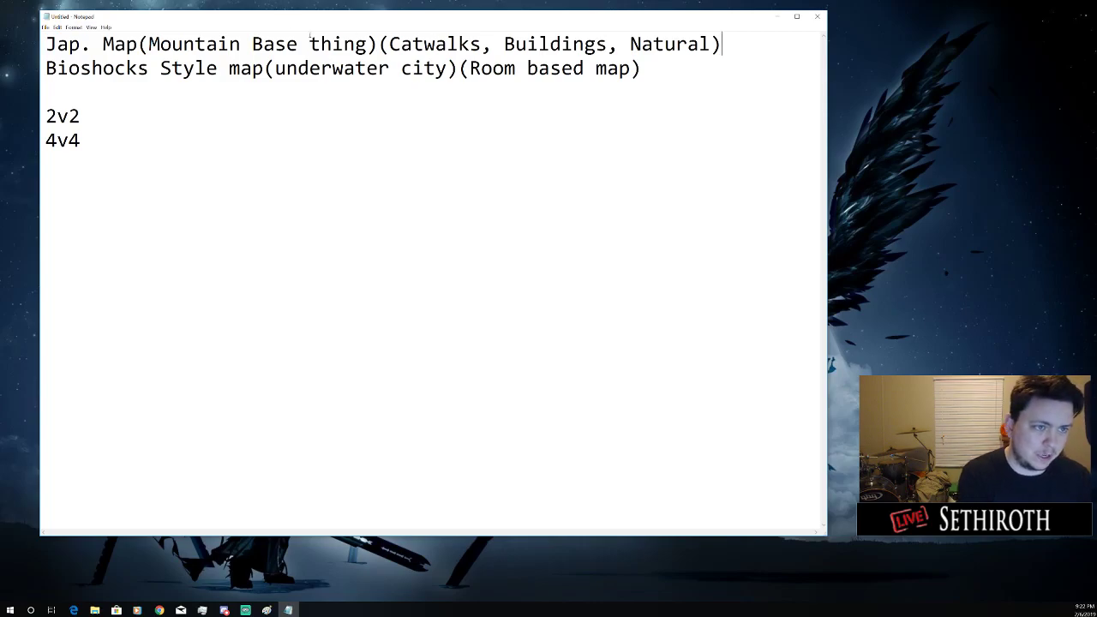
Delete the 2v2 and 4v4 lines and insert a blank line between the two map ideas
{"action": "left_click", "coordinate": [506, 120]}
{"action": "left_click_drag", "start_coordinate": [130, 150], "coordinate": [20, 122]}
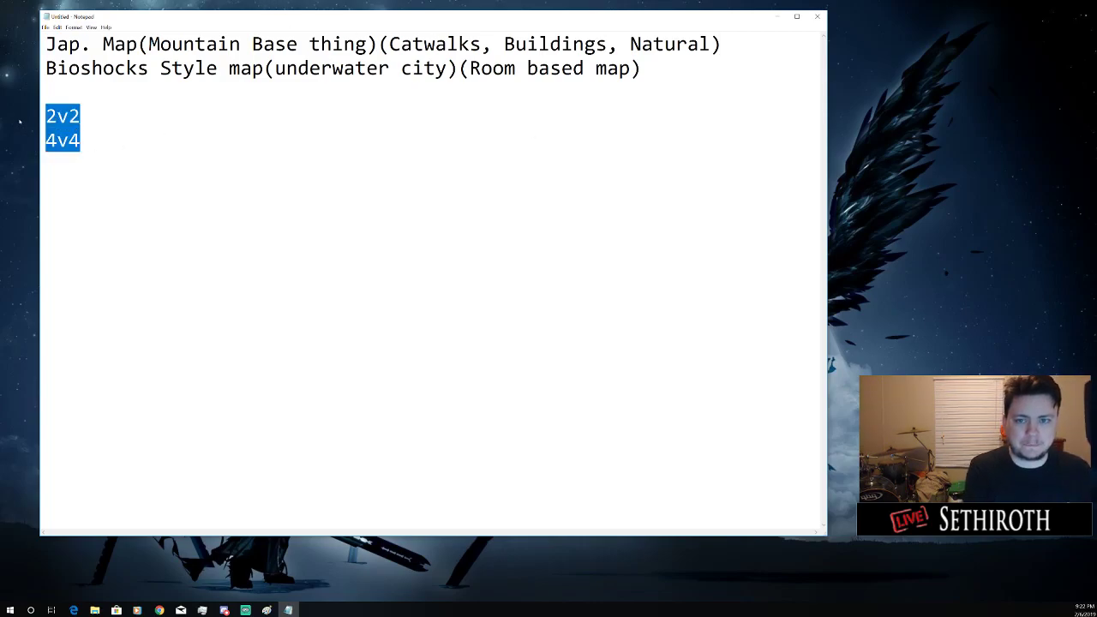
{"action": "key", "text": "BackSpace"}
{"action": "key", "text": "BackSpace"}
{"action": "key", "text": "BackSpace"}
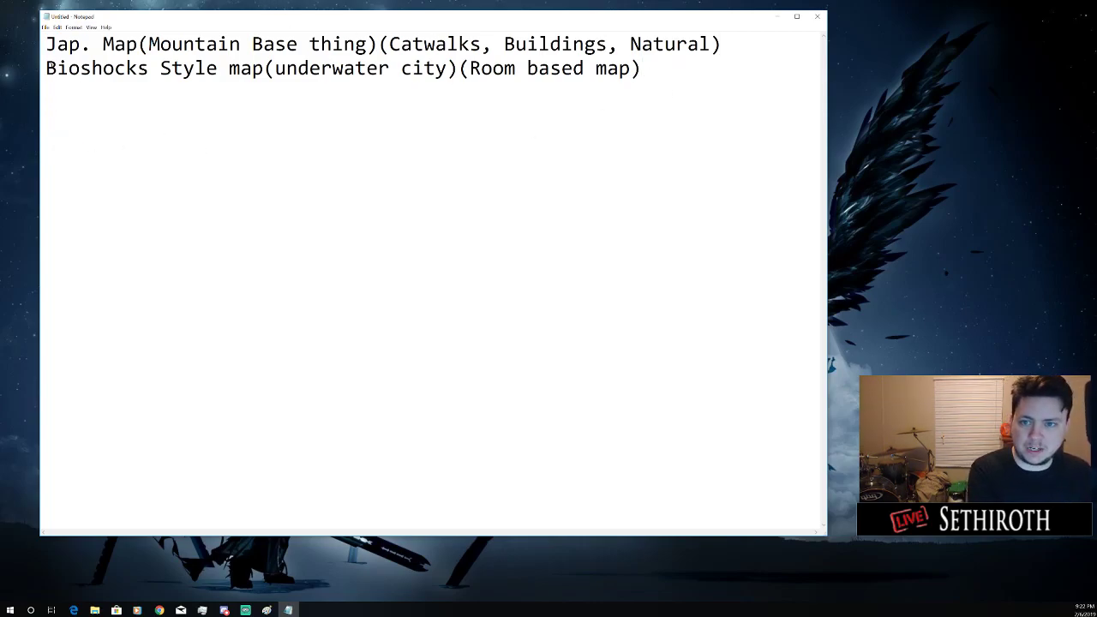
{"action": "key", "text": "Return"}
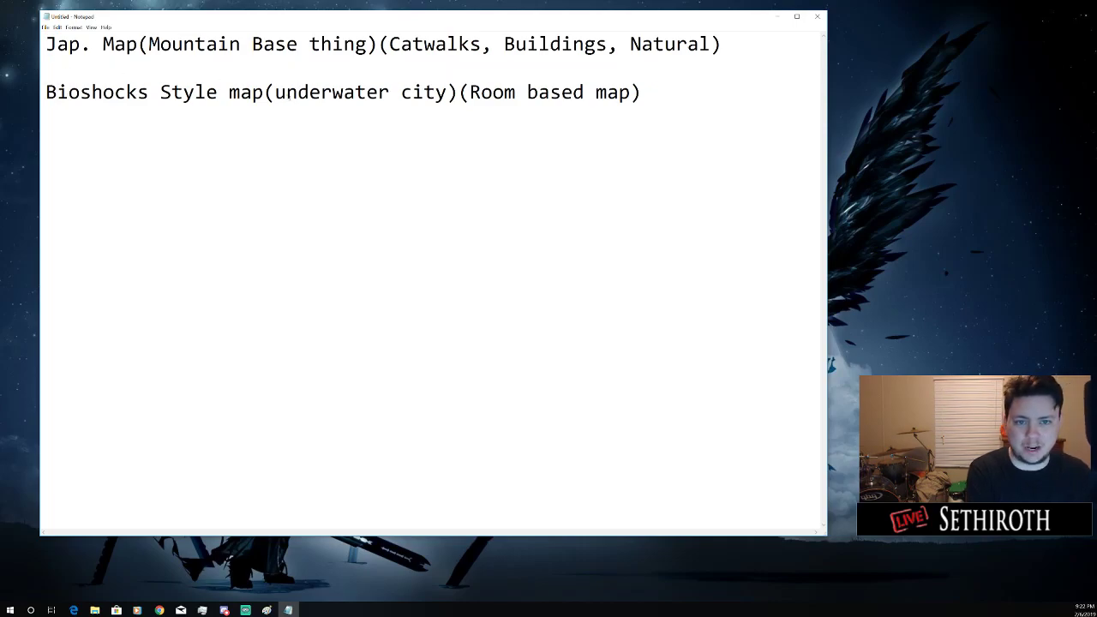
{"action": "key", "text": "ctrl+shift+Right"}
{"action": "key", "text": "ctrl+shift+Right"}
{"action": "key", "text": "ctrl+shift+Right"}
{"action": "key", "text": "ctrl+shift+Right"}
{"action": "left_click", "coordinate": [469, 92]}
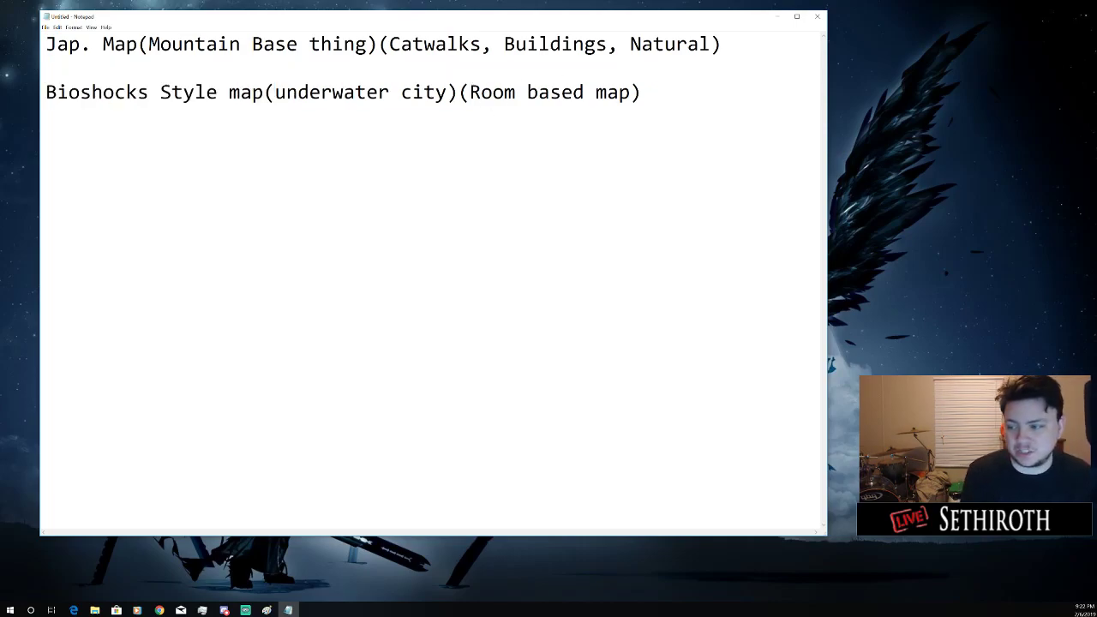
{"action": "left_click_drag", "start_coordinate": [460, 91], "coordinate": [674, 90]}
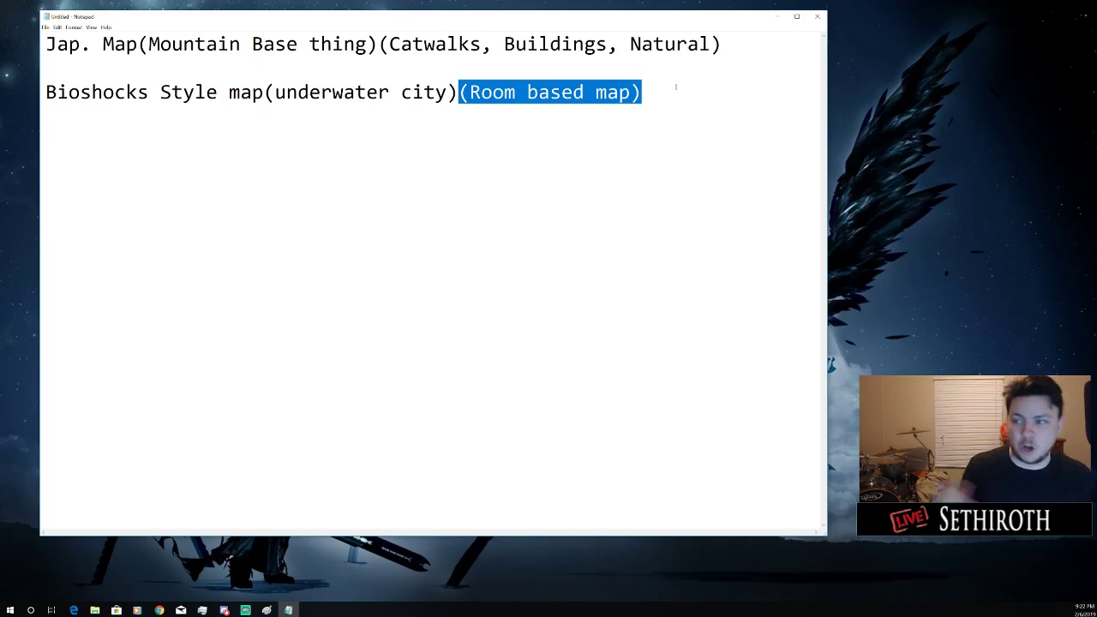
{"action": "left_click", "coordinate": [614, 117]}
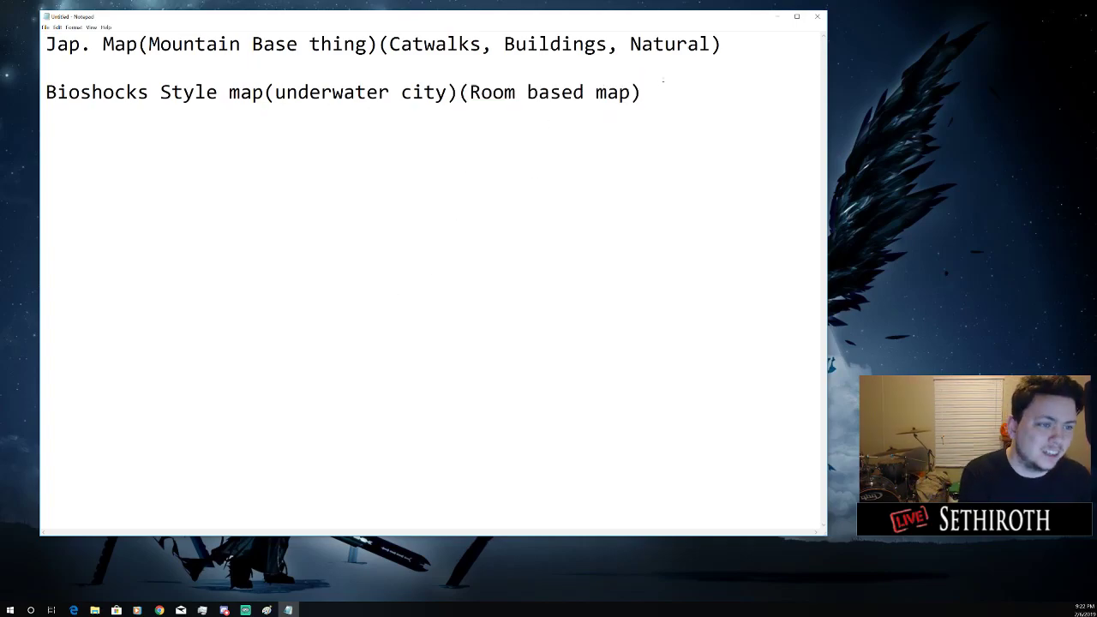
{"action": "left_click_drag", "start_coordinate": [740, 43], "coordinate": [56, 44]}
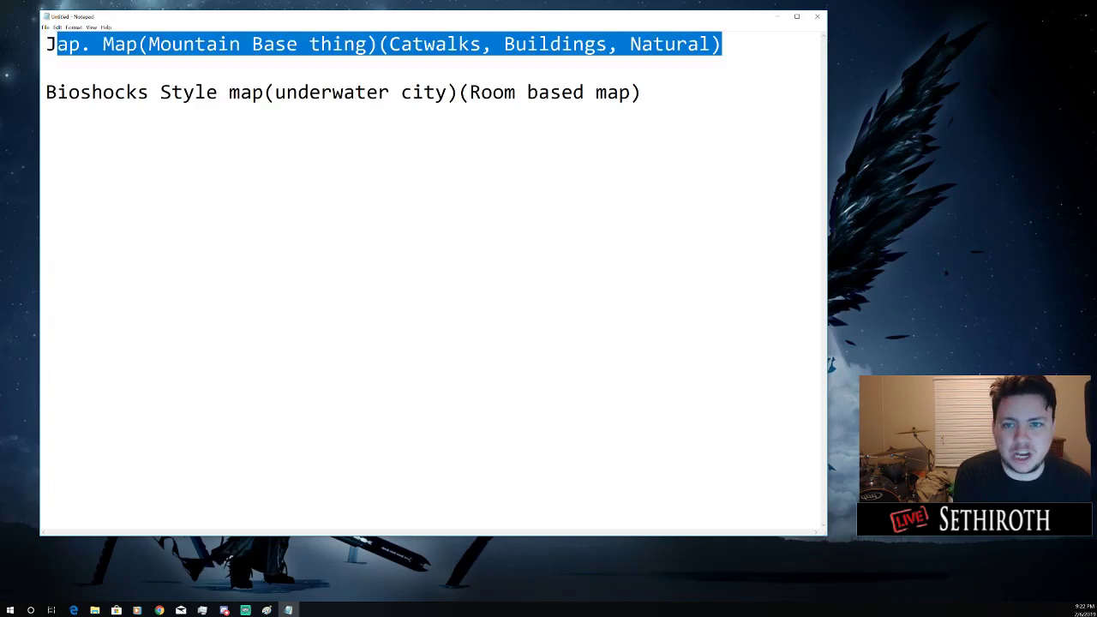
{"action": "left_click", "coordinate": [403, 110]}
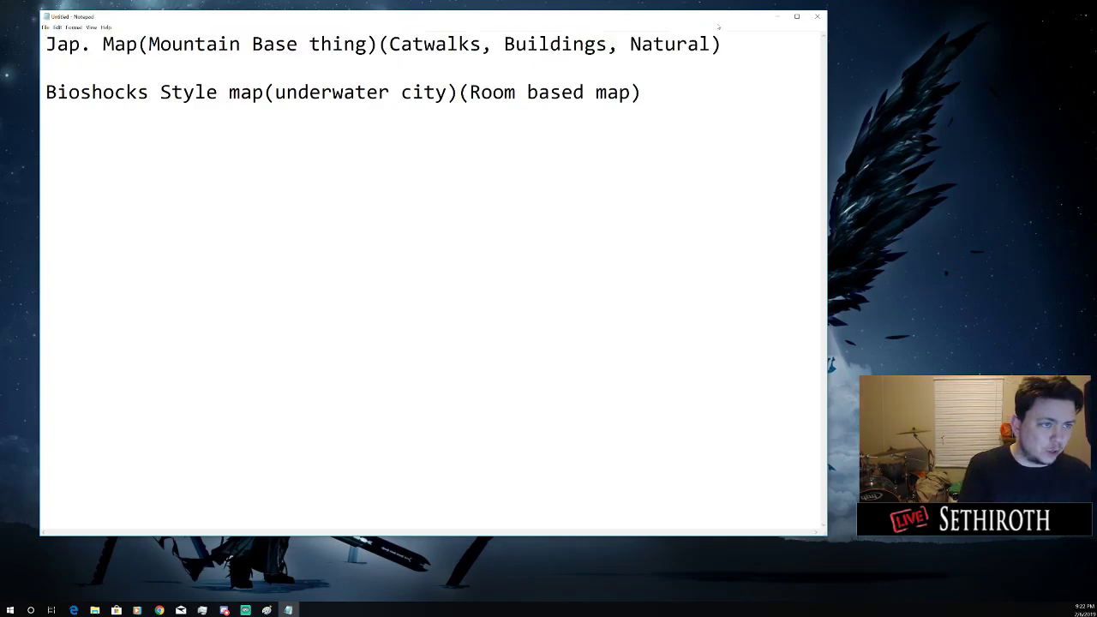
{"action": "left_click", "coordinate": [681, 90]}
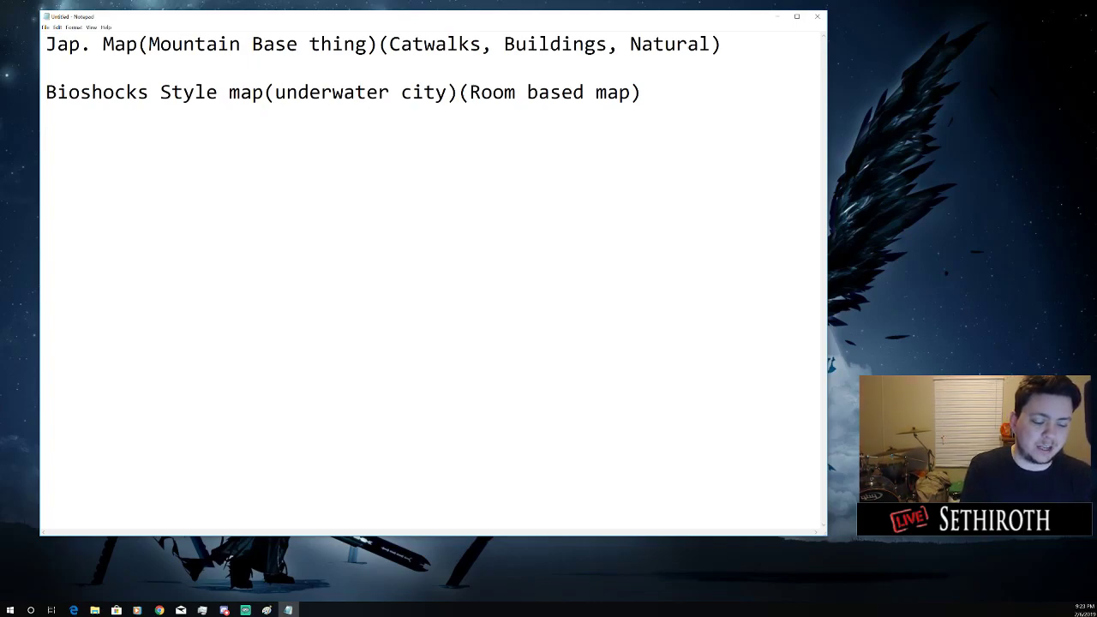
Add a third map idea below the Bioshocks line, separated by a blank line, reading "Hell bridge photo("
{"action": "type", "text": "Hell "}
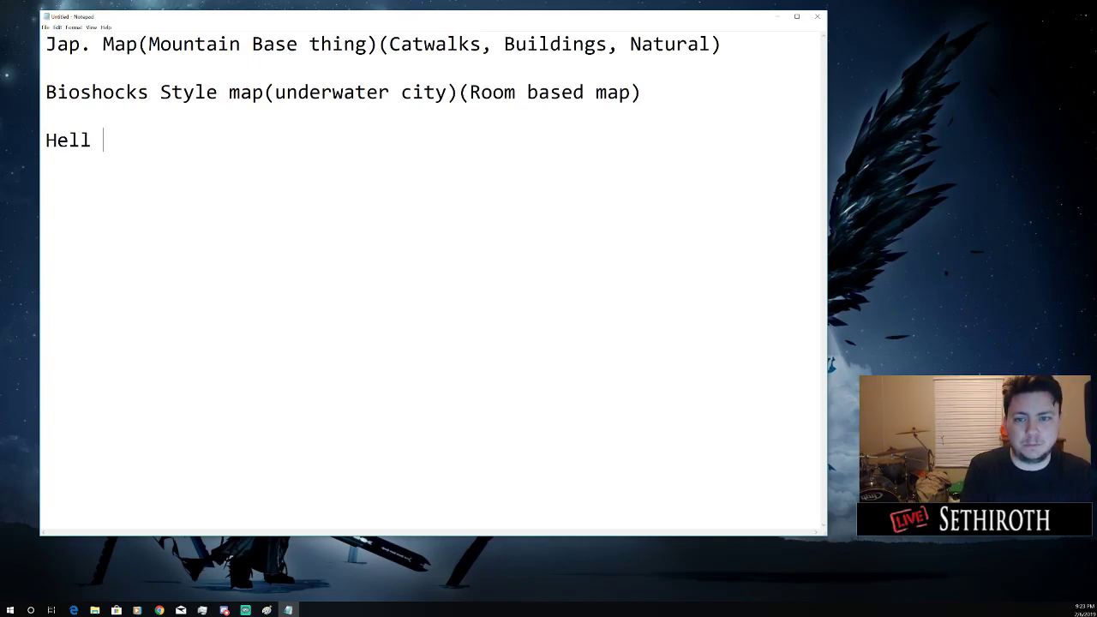
{"action": "type", "text": "bridge "}
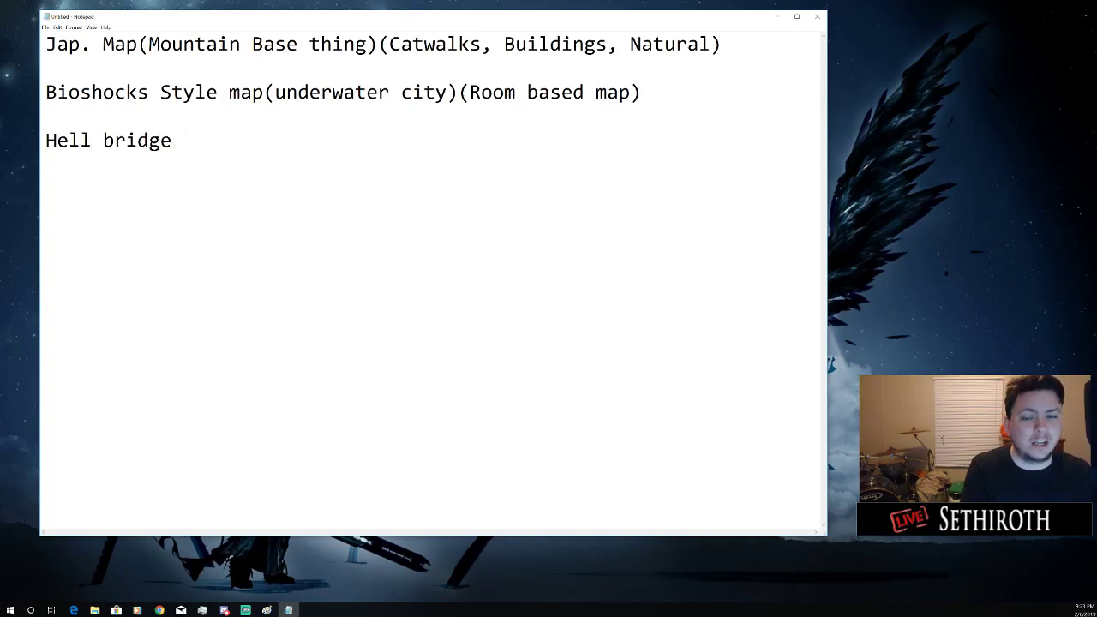
{"action": "type", "text": "photo"}
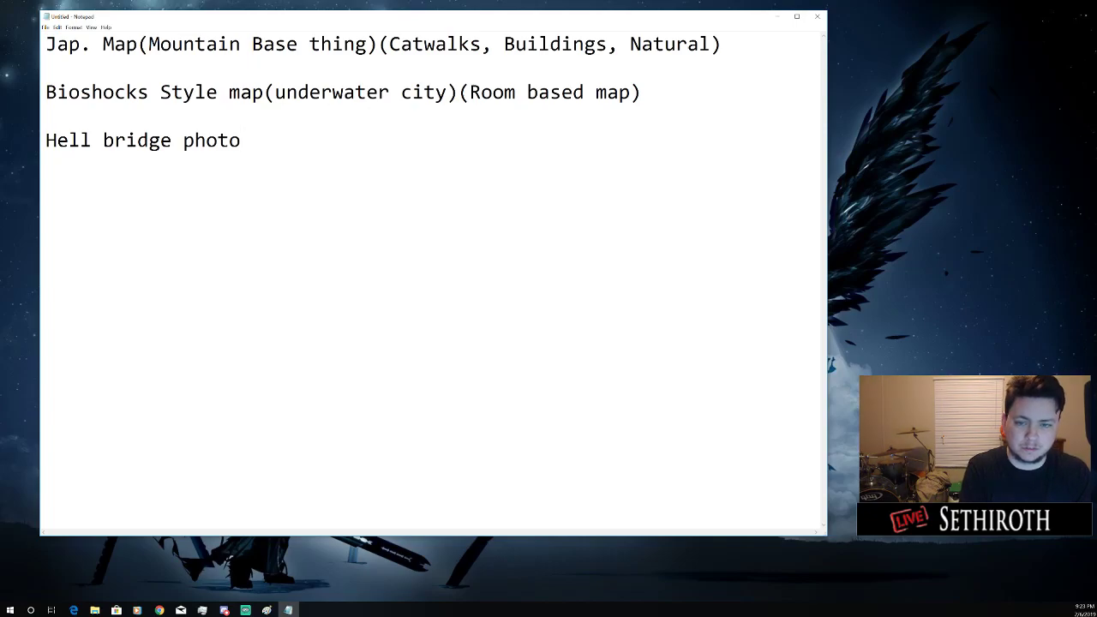
{"action": "type", "text": "("}
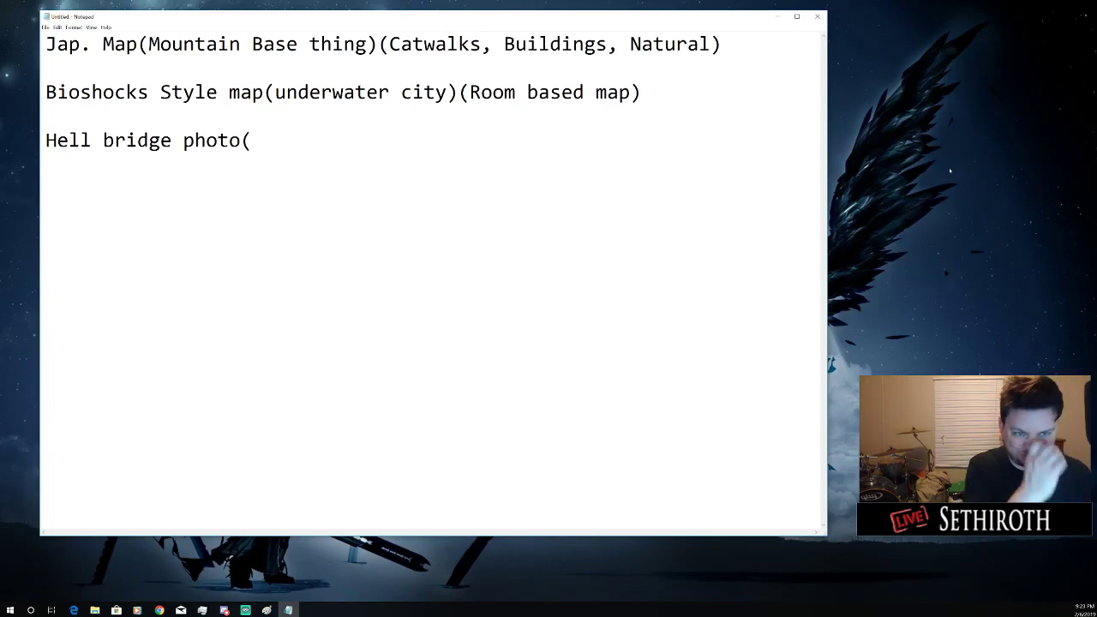
Switch to File Explorer and open the cliffside temple picture from the first Art subfolder in Paint
{"action": "key", "text": "alt+Tab"}
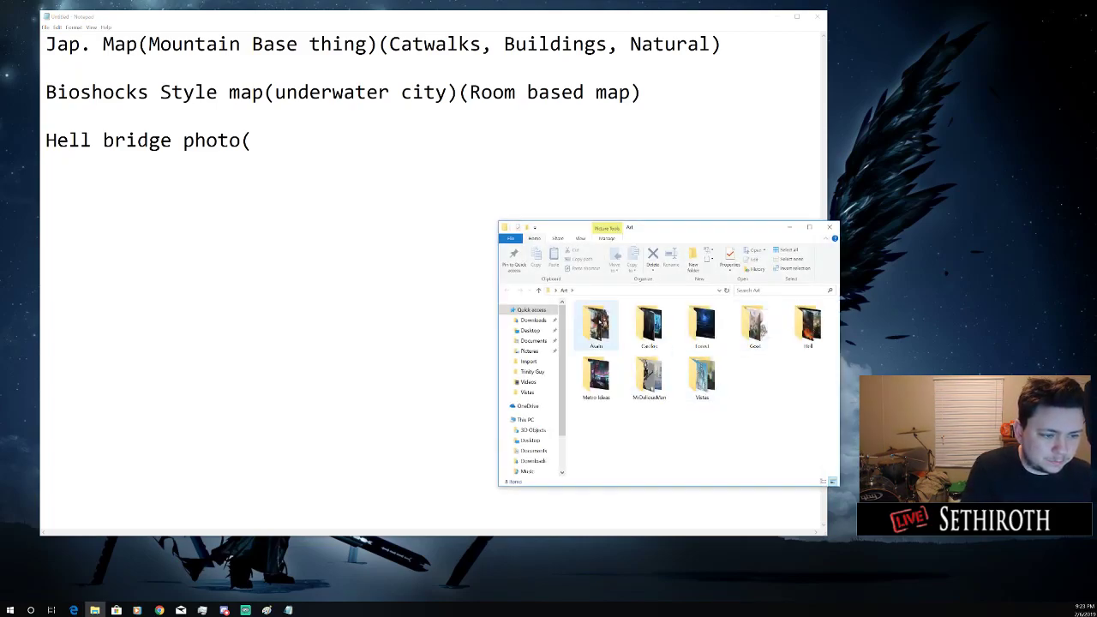
{"action": "double_click", "coordinate": [598, 324]}
{"action": "left_click", "coordinate": [655, 329]}
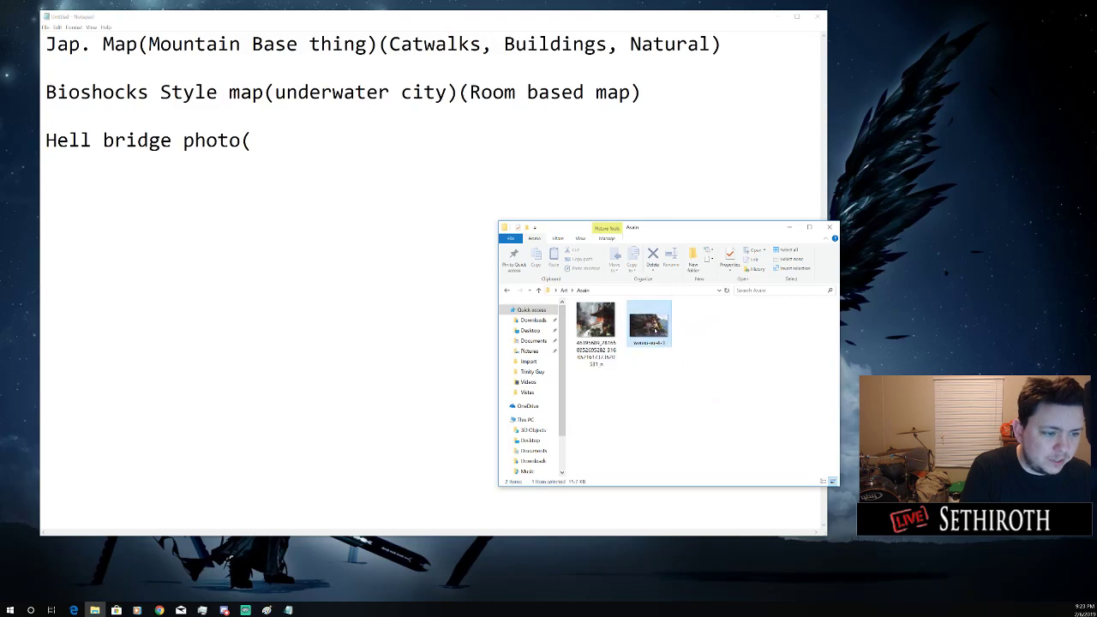
{"action": "right_click", "coordinate": [656, 329]}
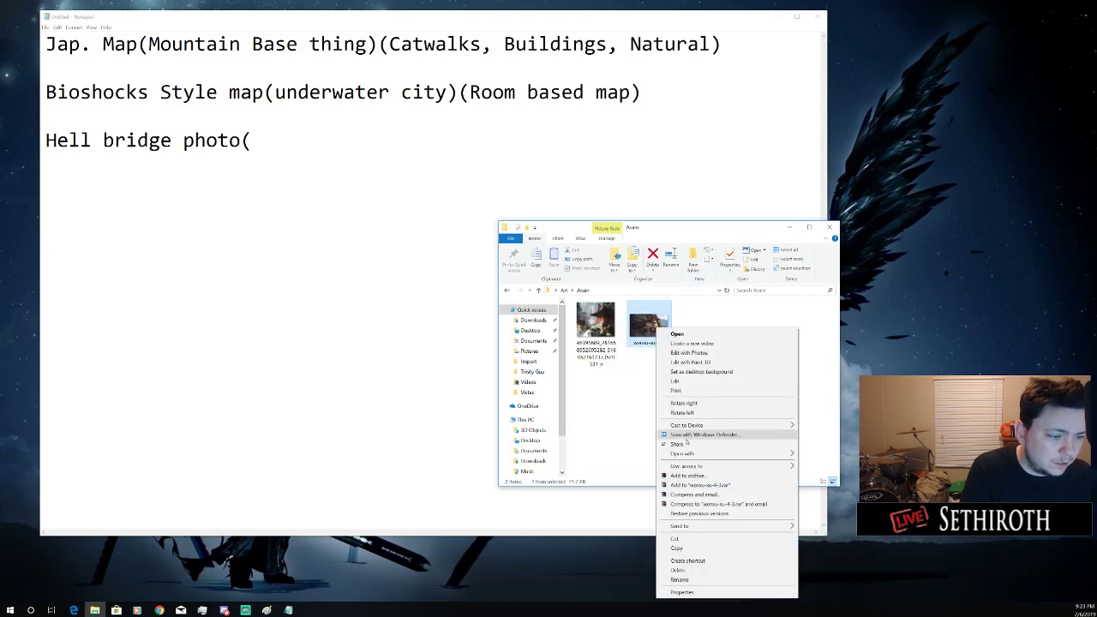
{"action": "mouse_move", "coordinate": [686, 453]}
{"action": "left_click", "coordinate": [827, 457]}
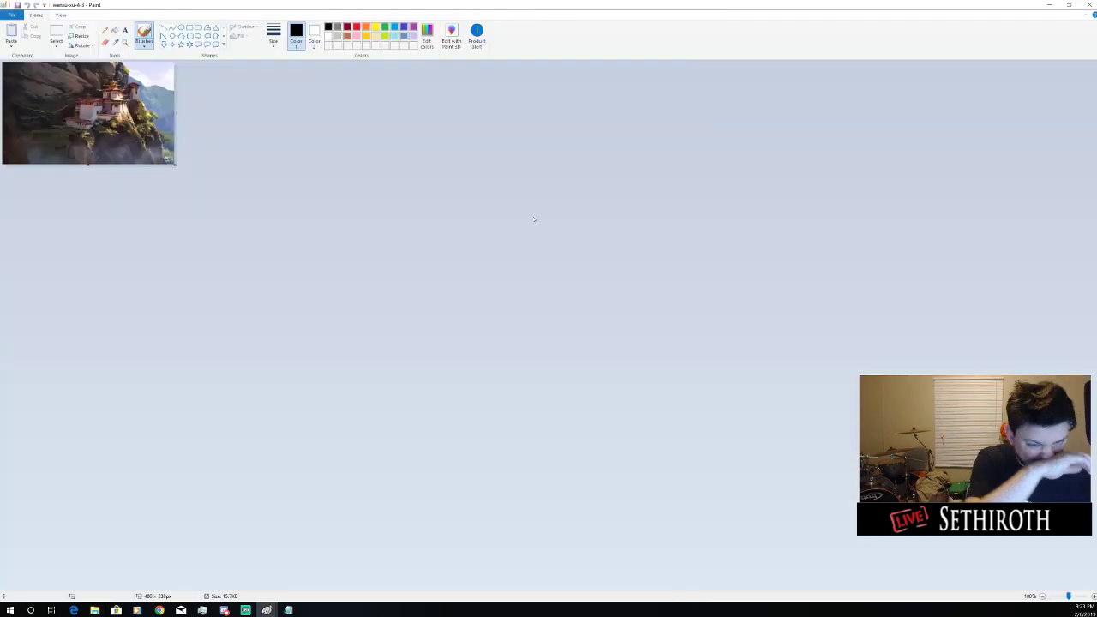
{"action": "left_click_drag", "start_coordinate": [174, 164], "coordinate": [879, 409]}
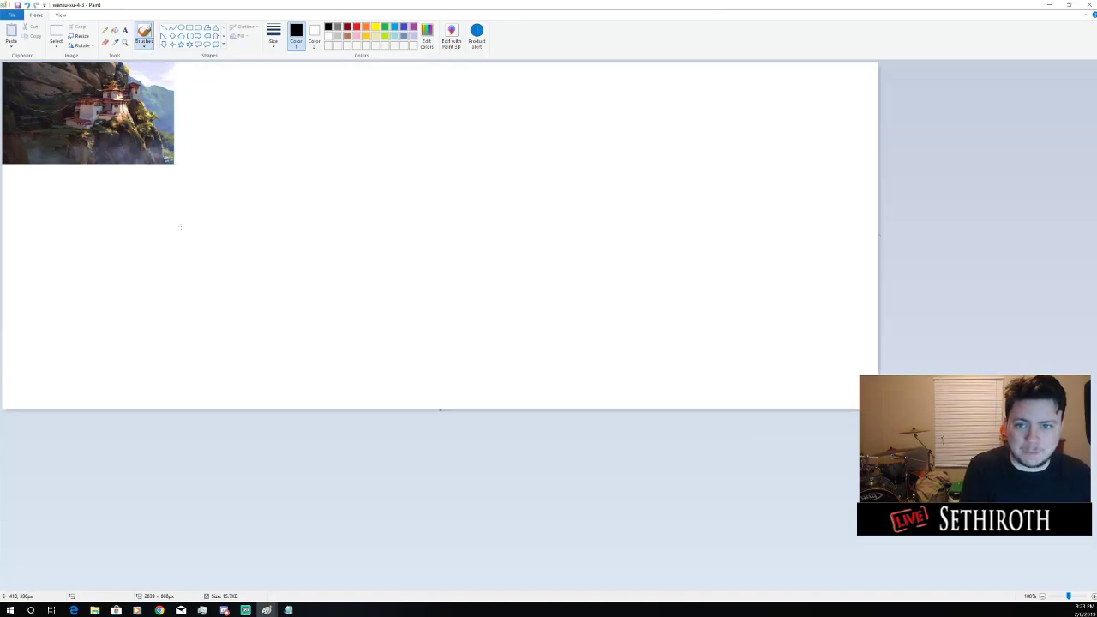
{"action": "mouse_move", "coordinate": [126, 105]}
{"action": "left_mouse_down"}
{"action": "mouse_move", "coordinate": [77, 160]}
{"action": "mouse_move", "coordinate": [141, 158]}
{"action": "left_mouse_up"}
{"action": "key", "text": "ctrl+z"}
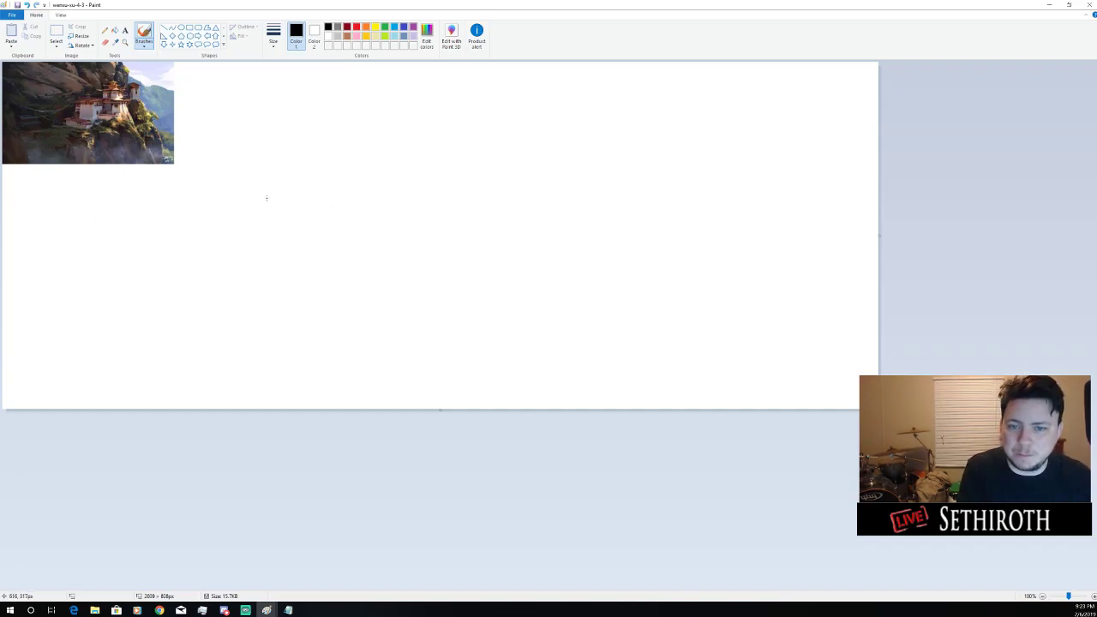
{"action": "key", "text": "ctrl+z"}
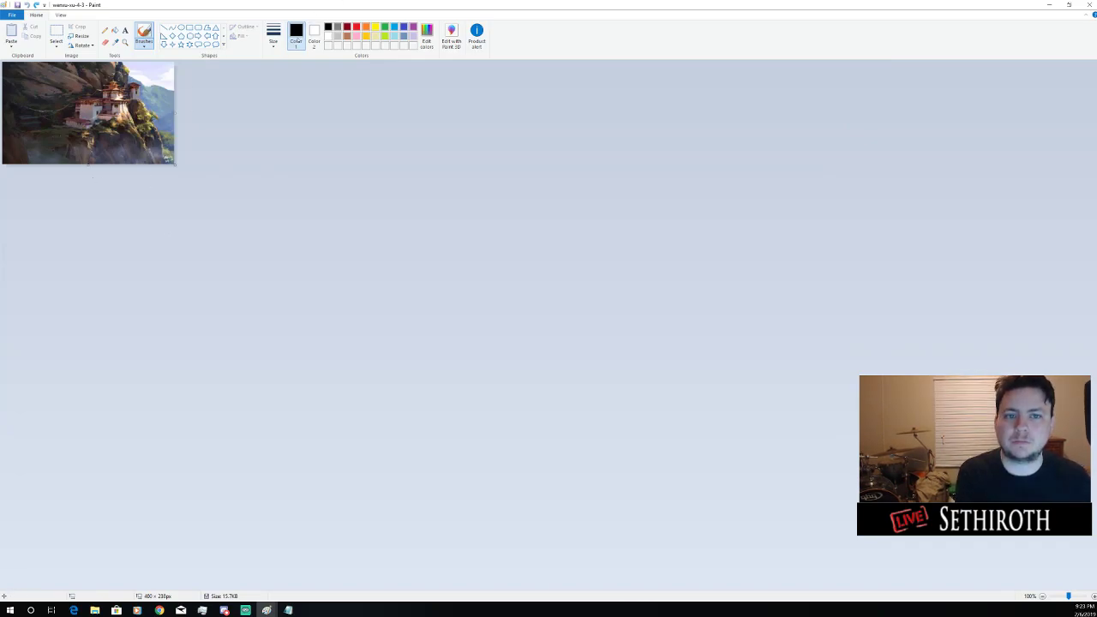
Extend the canvas to about 2406 × 1170 px and sketch a tall purple block with a narrow horizontal bar projecting from its right side
{"action": "left_click_drag", "start_coordinate": [176, 166], "coordinate": [1038, 568]}
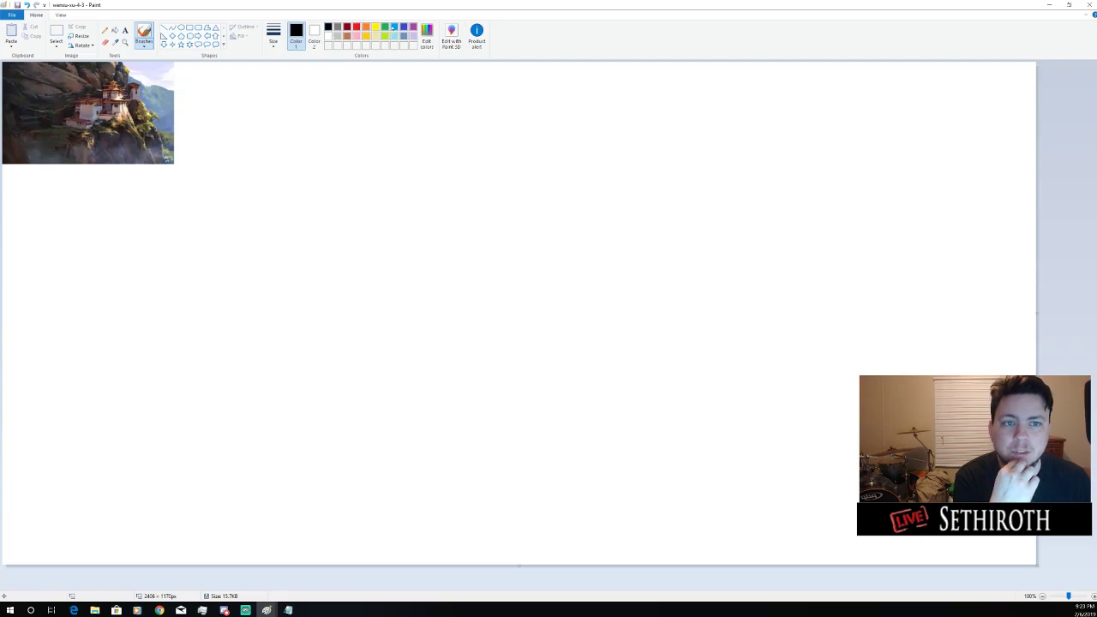
{"action": "left_click", "coordinate": [413, 27]}
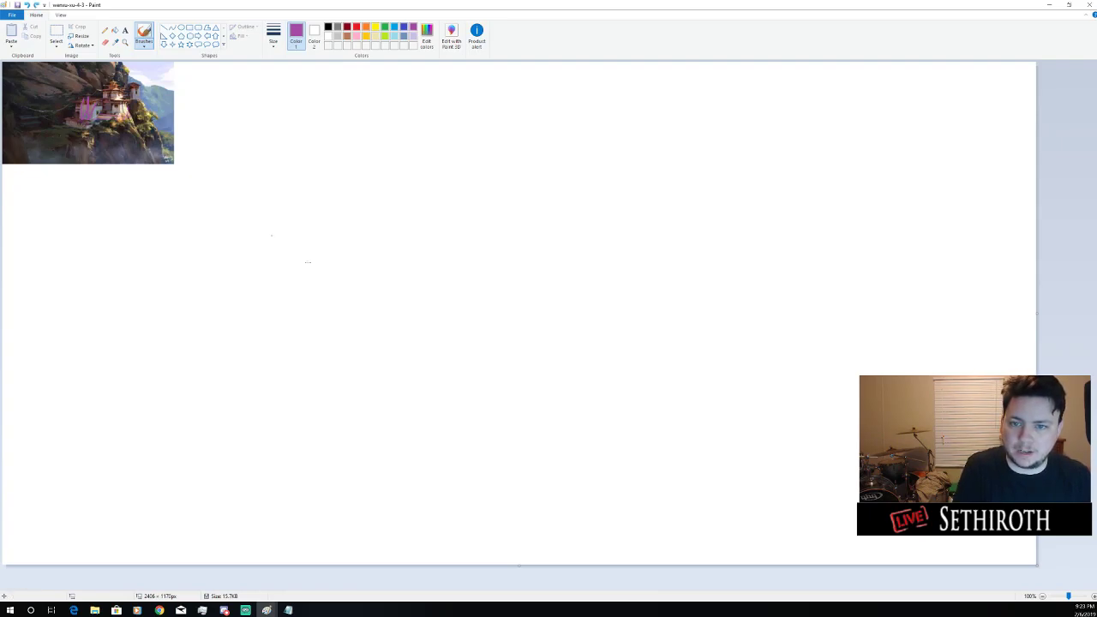
{"action": "mouse_move", "coordinate": [481, 221]}
{"action": "left_mouse_down"}
{"action": "mouse_move", "coordinate": [487, 412]}
{"action": "mouse_move", "coordinate": [404, 396]}
{"action": "mouse_move", "coordinate": [402, 217]}
{"action": "mouse_move", "coordinate": [495, 214]}
{"action": "left_mouse_up"}
{"action": "mouse_move", "coordinate": [484, 294]}
{"action": "left_mouse_down"}
{"action": "mouse_move", "coordinate": [692, 291]}
{"action": "mouse_move", "coordinate": [682, 331]}
{"action": "mouse_move", "coordinate": [479, 326]}
{"action": "left_mouse_up"}
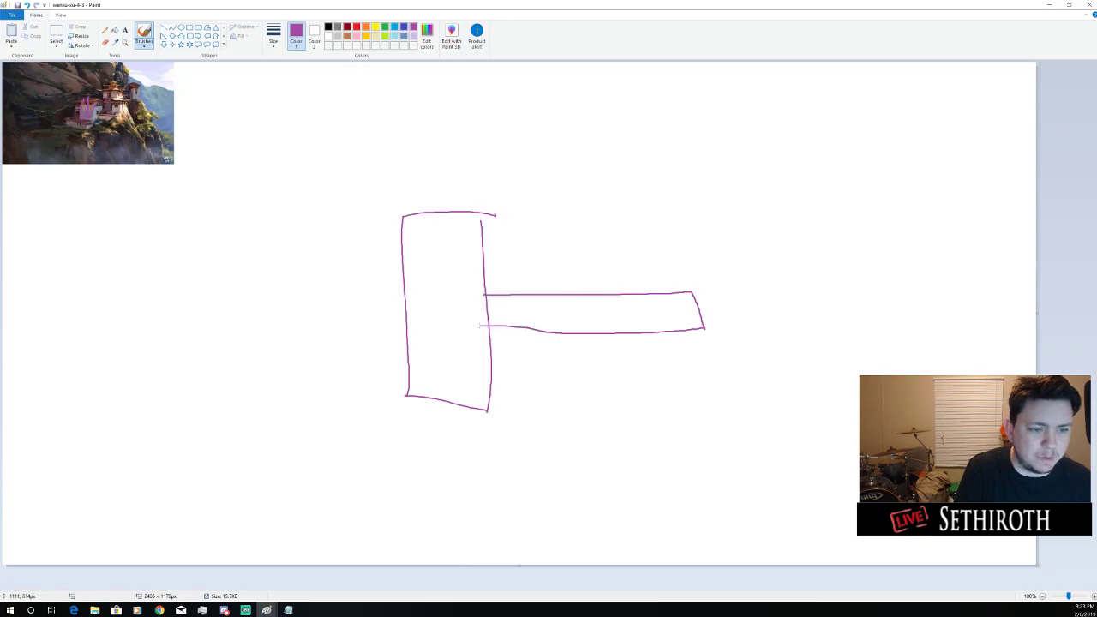
Draw a wide band of overlapping horizontal purple ground strokes beneath the block sketch
{"action": "mouse_move", "coordinate": [106, 127]}
{"action": "left_mouse_down"}
{"action": "mouse_move", "coordinate": [50, 137]}
{"action": "mouse_move", "coordinate": [94, 143]}
{"action": "mouse_move", "coordinate": [55, 136]}
{"action": "left_mouse_up"}
{"action": "key", "text": "ctrl+z"}
{"action": "mouse_move", "coordinate": [360, 436]}
{"action": "left_mouse_down"}
{"action": "mouse_move", "coordinate": [663, 434]}
{"action": "mouse_move", "coordinate": [690, 426]}
{"action": "mouse_move", "coordinate": [519, 426]}
{"action": "mouse_move", "coordinate": [743, 419]}
{"action": "left_mouse_up"}
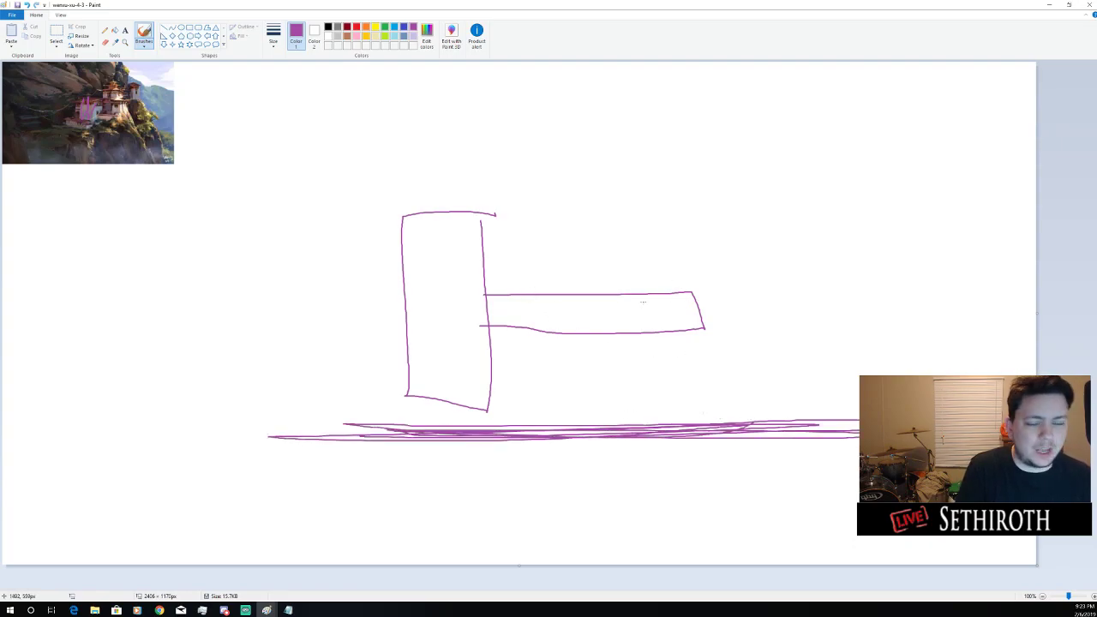
Sketch a stick figure standing on the horizontal platform, and thicken the platform's top edge and the ground line
{"action": "mouse_move", "coordinate": [587, 297]}
{"action": "left_mouse_down"}
{"action": "mouse_move", "coordinate": [539, 297]}
{"action": "mouse_move", "coordinate": [669, 296]}
{"action": "mouse_move", "coordinate": [476, 301]}
{"action": "mouse_move", "coordinate": [584, 276]}
{"action": "mouse_move", "coordinate": [603, 288]}
{"action": "mouse_move", "coordinate": [610, 276]}
{"action": "mouse_move", "coordinate": [619, 294]}
{"action": "mouse_move", "coordinate": [608, 262]}
{"action": "mouse_move", "coordinate": [595, 269]}
{"action": "mouse_move", "coordinate": [624, 264]}
{"action": "mouse_move", "coordinate": [610, 261]}
{"action": "left_mouse_up"}
{"action": "key", "text": "ctrl+z"}
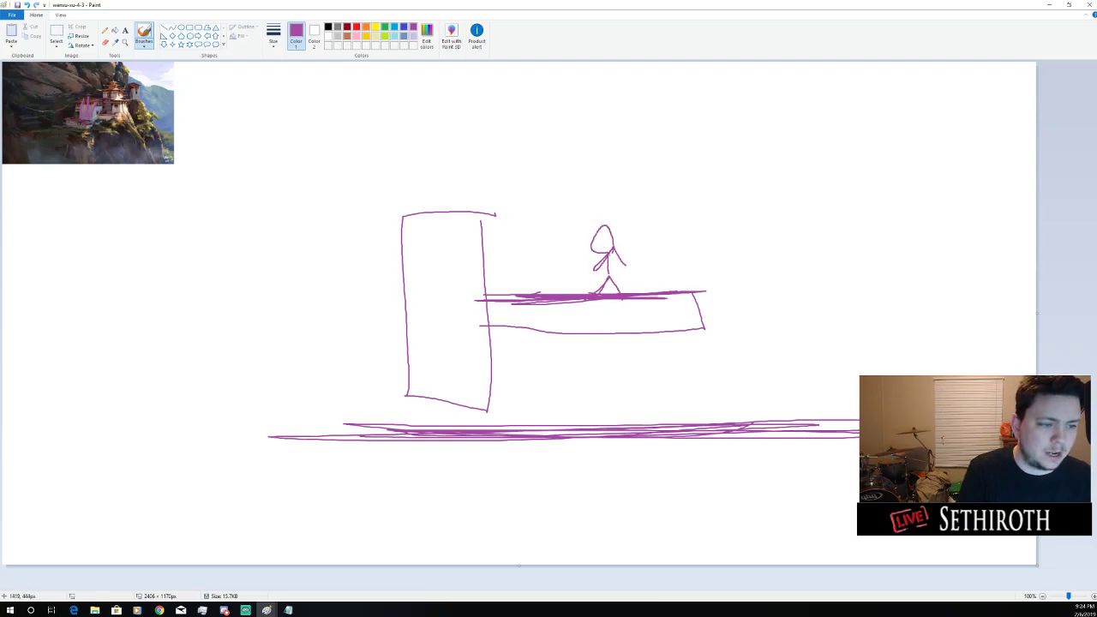
{"action": "mouse_move", "coordinate": [589, 452]}
{"action": "left_mouse_down"}
{"action": "mouse_move", "coordinate": [700, 440]}
{"action": "mouse_move", "coordinate": [601, 429]}
{"action": "left_mouse_up"}
{"action": "mouse_move", "coordinate": [581, 330]}
{"action": "left_mouse_down"}
{"action": "mouse_move", "coordinate": [626, 331]}
{"action": "mouse_move", "coordinate": [588, 333]}
{"action": "left_mouse_up"}
{"action": "key", "text": "ctrl+z"}
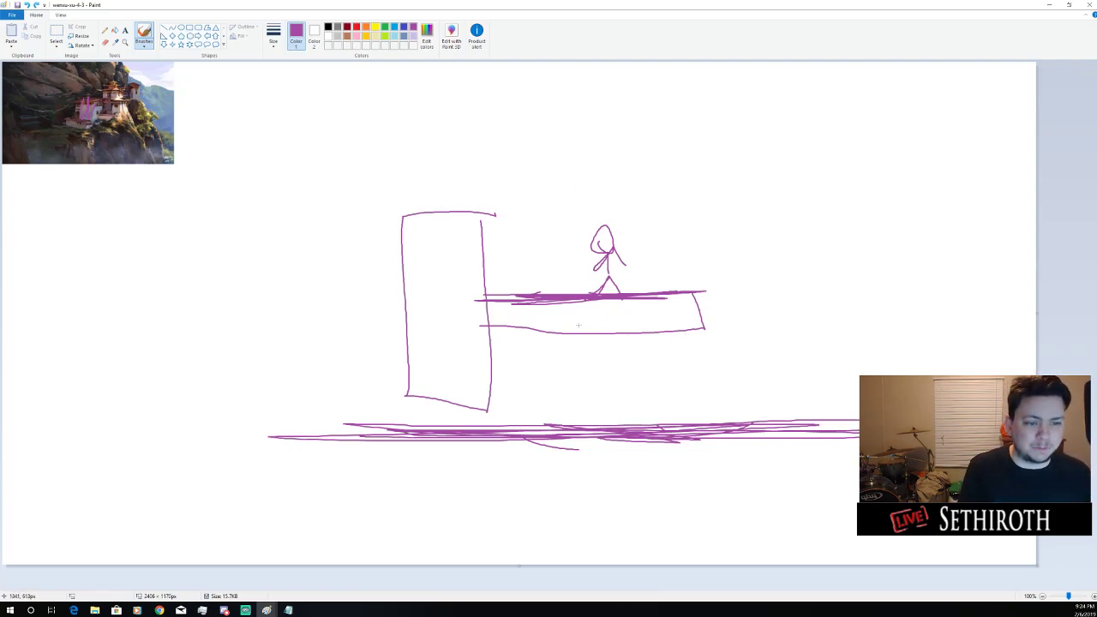
Undo all the strokes of the platform sketch until the white canvas and the reference picture are free of markings
{"action": "key", "text": "ctrl+z"}
{"action": "key", "text": "ctrl+z"}
{"action": "key", "text": "ctrl+z"}
{"action": "key", "text": "ctrl+z"}
{"action": "key", "text": "ctrl+z"}
{"action": "key", "text": "ctrl+z"}
{"action": "key", "text": "ctrl+z"}
{"action": "key", "text": "ctrl+z"}
{"action": "key", "text": "ctrl+z"}
{"action": "key", "text": "ctrl+z"}
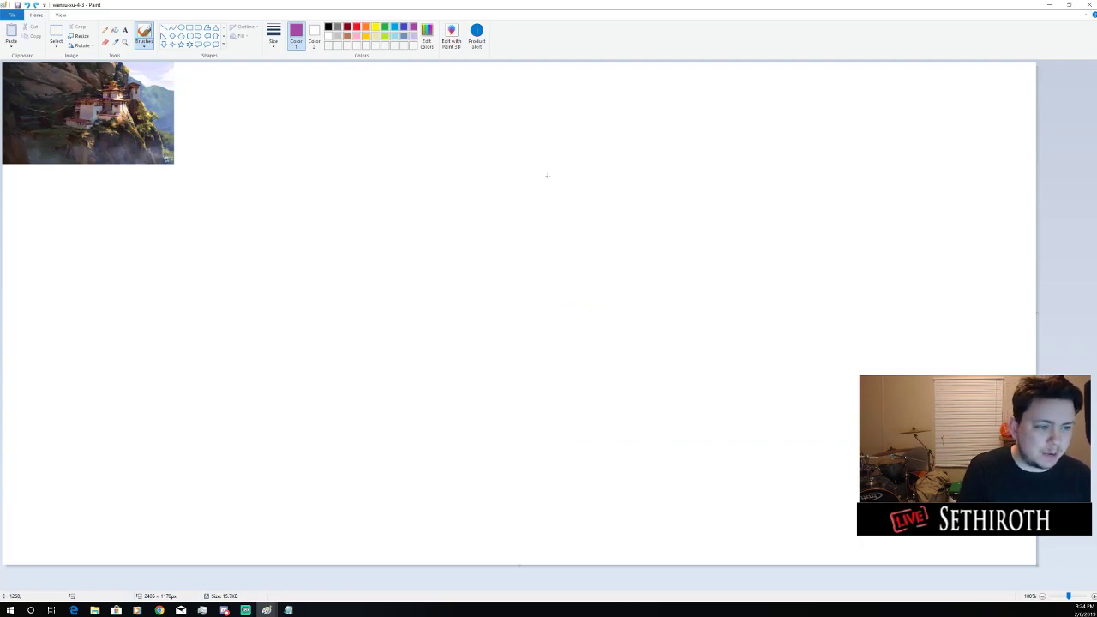
{"action": "mouse_move", "coordinate": [665, 206]}
{"action": "left_mouse_down"}
{"action": "mouse_move", "coordinate": [734, 257]}
{"action": "mouse_move", "coordinate": [655, 203]}
{"action": "left_mouse_up"}
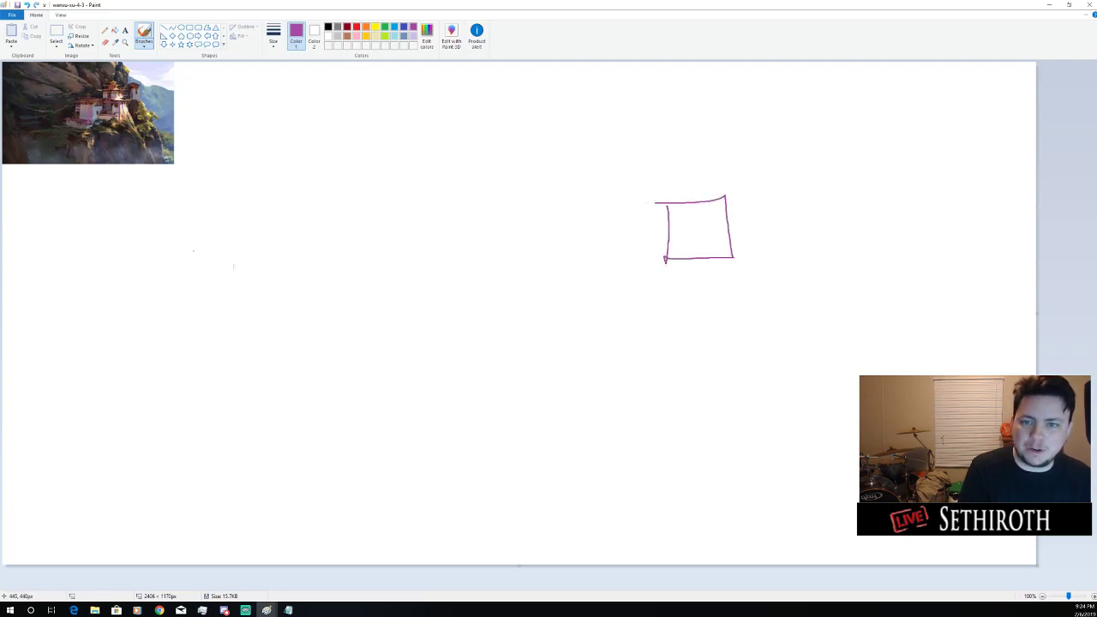
{"action": "mouse_move", "coordinate": [475, 295]}
{"action": "left_mouse_down"}
{"action": "mouse_move", "coordinate": [529, 331]}
{"action": "mouse_move", "coordinate": [460, 290]}
{"action": "left_mouse_up"}
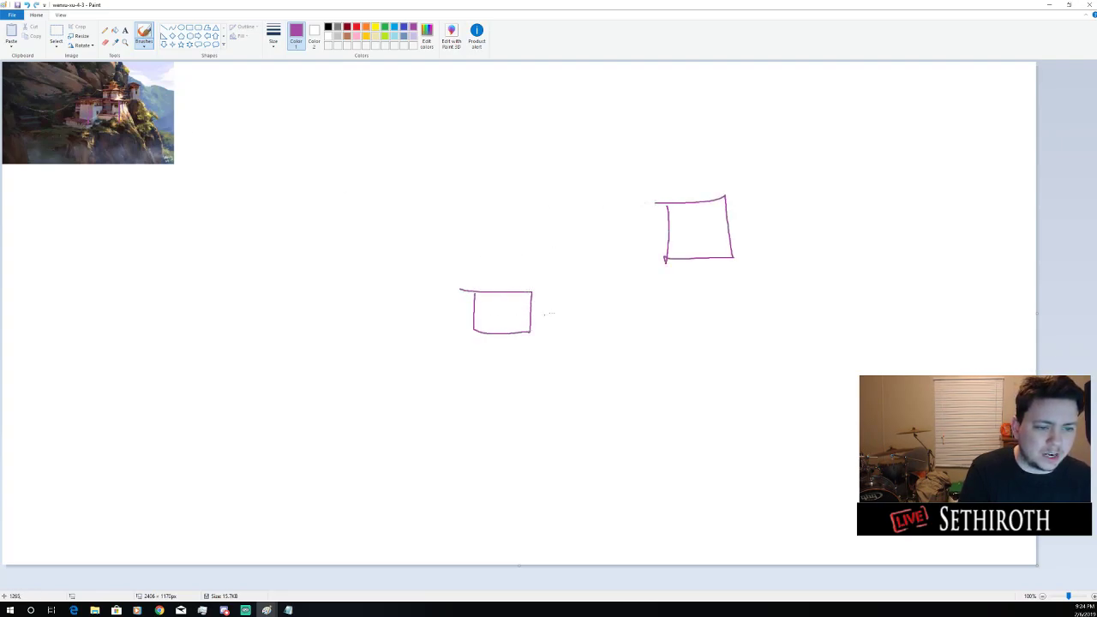
{"action": "mouse_move", "coordinate": [530, 306]}
{"action": "left_mouse_down"}
{"action": "mouse_move", "coordinate": [670, 306]}
{"action": "mouse_move", "coordinate": [687, 294]}
{"action": "mouse_move", "coordinate": [684, 258]}
{"action": "mouse_move", "coordinate": [714, 306]}
{"action": "mouse_move", "coordinate": [696, 329]}
{"action": "mouse_move", "coordinate": [518, 326]}
{"action": "left_mouse_up"}
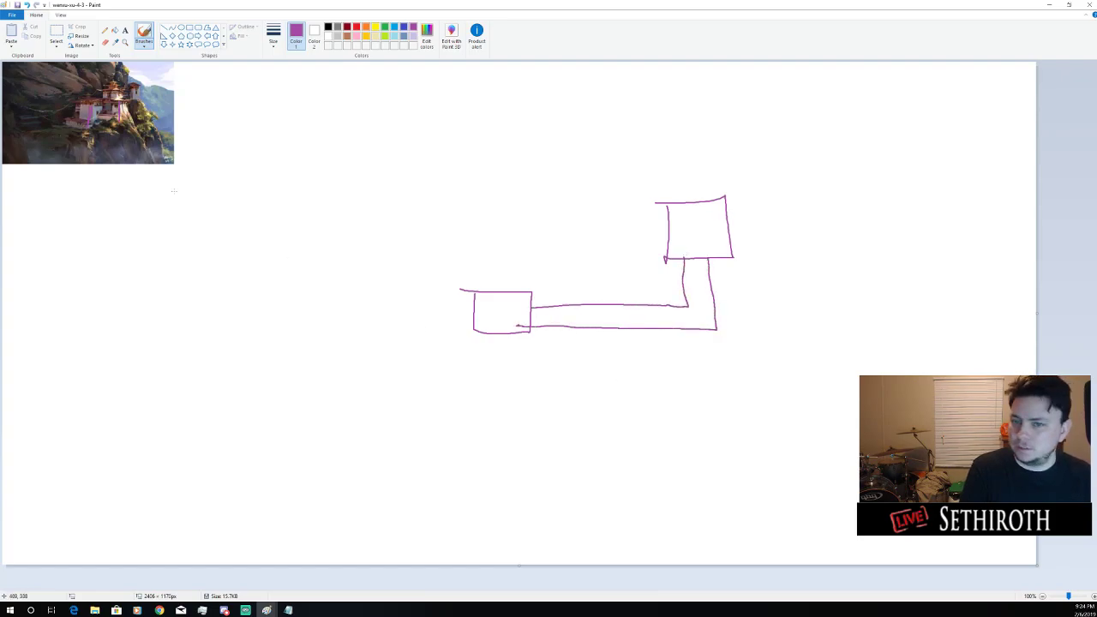
{"action": "key", "text": "ctrl+z"}
{"action": "key", "text": "ctrl+z"}
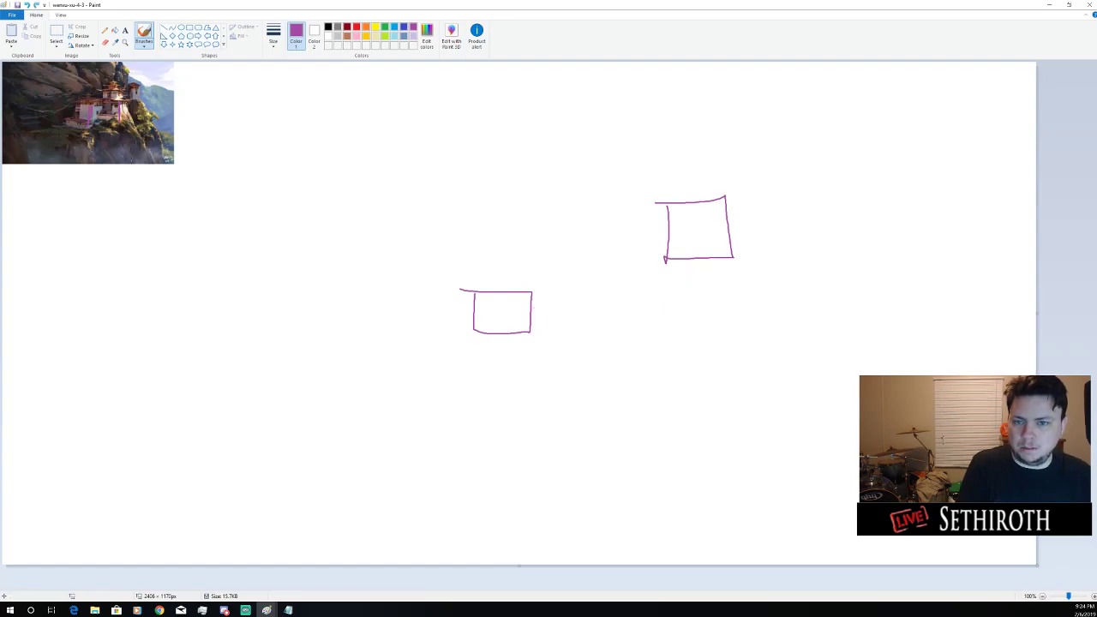
{"action": "key", "text": "ctrl+z"}
{"action": "key", "text": "ctrl+z"}
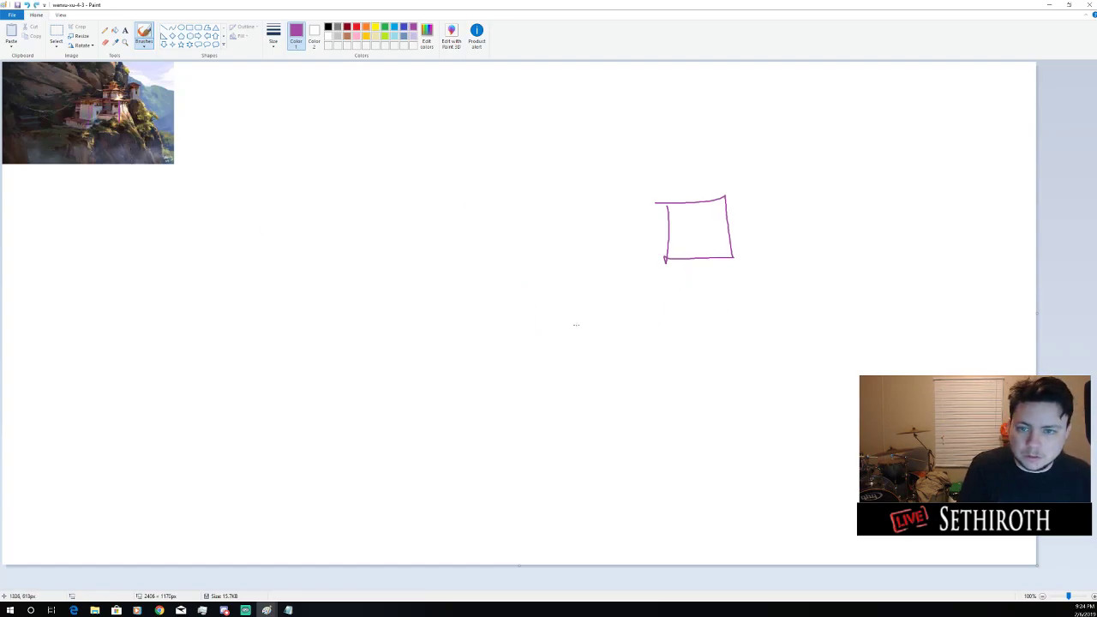
Draw a large box, a smaller box to its upper right, and a double-line L-shaped corridor connecting them
{"action": "mouse_move", "coordinate": [398, 244]}
{"action": "left_mouse_down"}
{"action": "mouse_move", "coordinate": [483, 318]}
{"action": "mouse_move", "coordinate": [501, 241]}
{"action": "mouse_move", "coordinate": [396, 241]}
{"action": "left_mouse_up"}
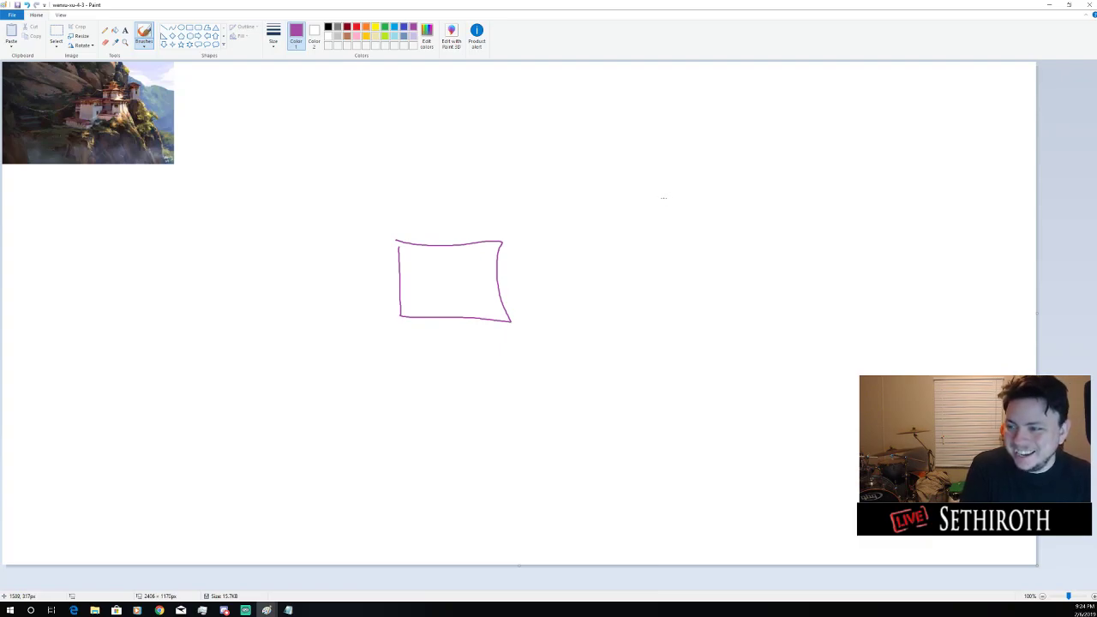
{"action": "mouse_move", "coordinate": [623, 208]}
{"action": "left_mouse_down"}
{"action": "mouse_move", "coordinate": [658, 259]}
{"action": "mouse_move", "coordinate": [695, 193]}
{"action": "mouse_move", "coordinate": [594, 204]}
{"action": "left_mouse_up"}
{"action": "left_click_drag", "start_coordinate": [648, 260], "coordinate": [504, 281]}
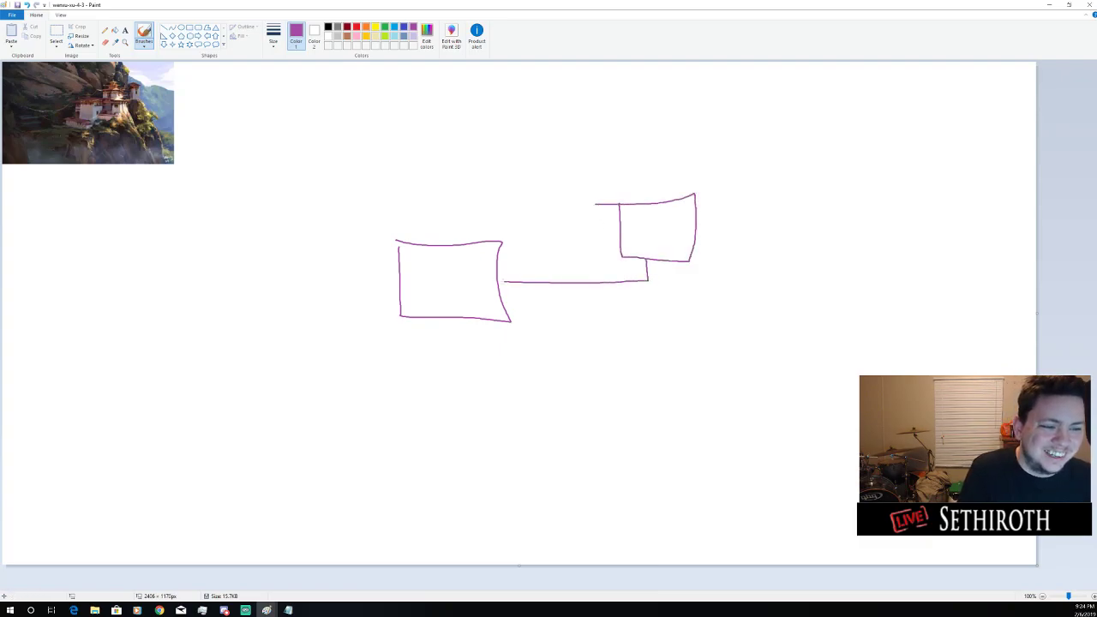
{"action": "mouse_move", "coordinate": [674, 260]}
{"action": "left_mouse_down"}
{"action": "mouse_move", "coordinate": [677, 310]}
{"action": "mouse_move", "coordinate": [494, 307]}
{"action": "left_mouse_up"}
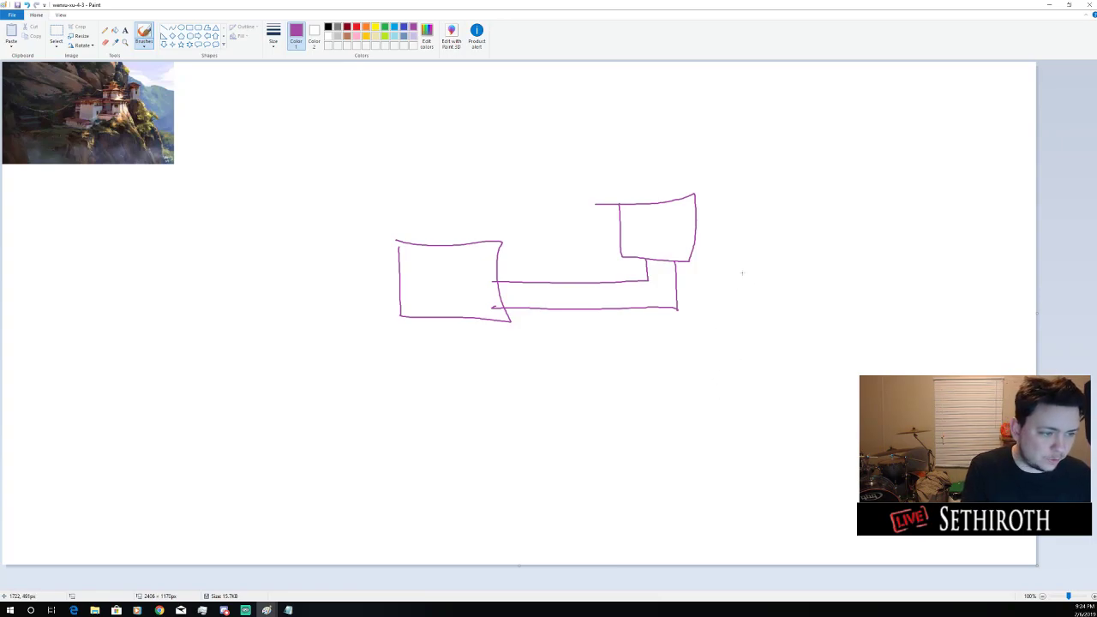
Draw a wide U-shaped curve around the underside of the layout and handwrite "High" beside its left end and "LOW" at its lower right
{"action": "mouse_move", "coordinate": [743, 273]}
{"action": "left_mouse_down"}
{"action": "mouse_move", "coordinate": [664, 423]}
{"action": "mouse_move", "coordinate": [384, 428]}
{"action": "mouse_move", "coordinate": [415, 424]}
{"action": "mouse_move", "coordinate": [380, 425]}
{"action": "mouse_move", "coordinate": [319, 266]}
{"action": "mouse_move", "coordinate": [319, 211]}
{"action": "left_mouse_up"}
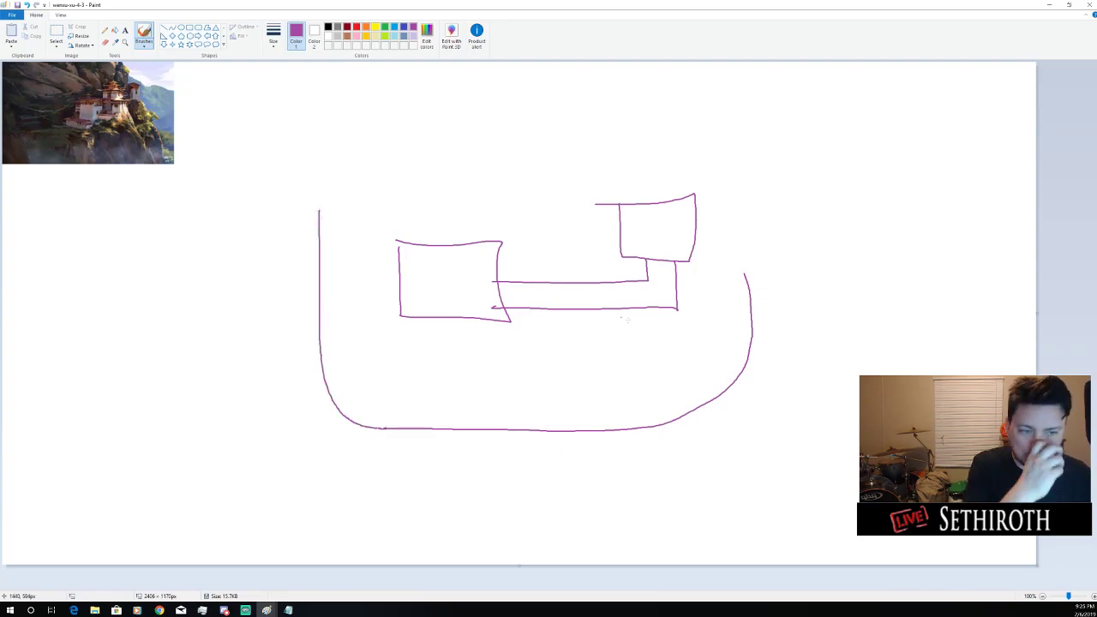
{"action": "left_click_drag", "start_coordinate": [713, 431], "coordinate": [771, 452]}
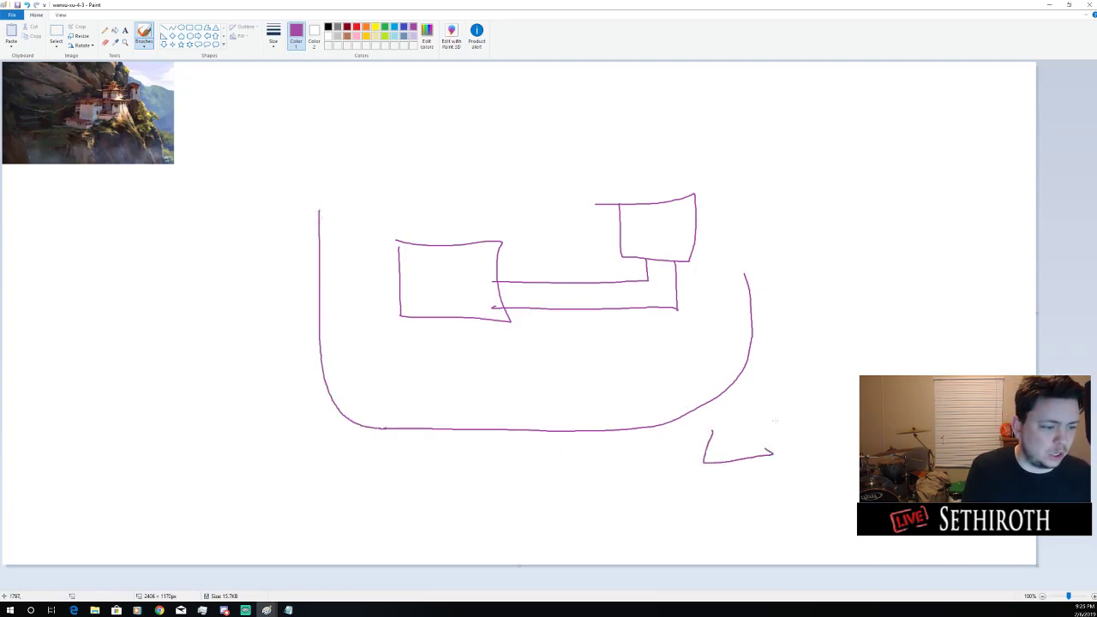
{"action": "mouse_move", "coordinate": [776, 411]}
{"action": "left_mouse_down"}
{"action": "mouse_move", "coordinate": [825, 428]}
{"action": "mouse_move", "coordinate": [858, 466]}
{"action": "left_mouse_up"}
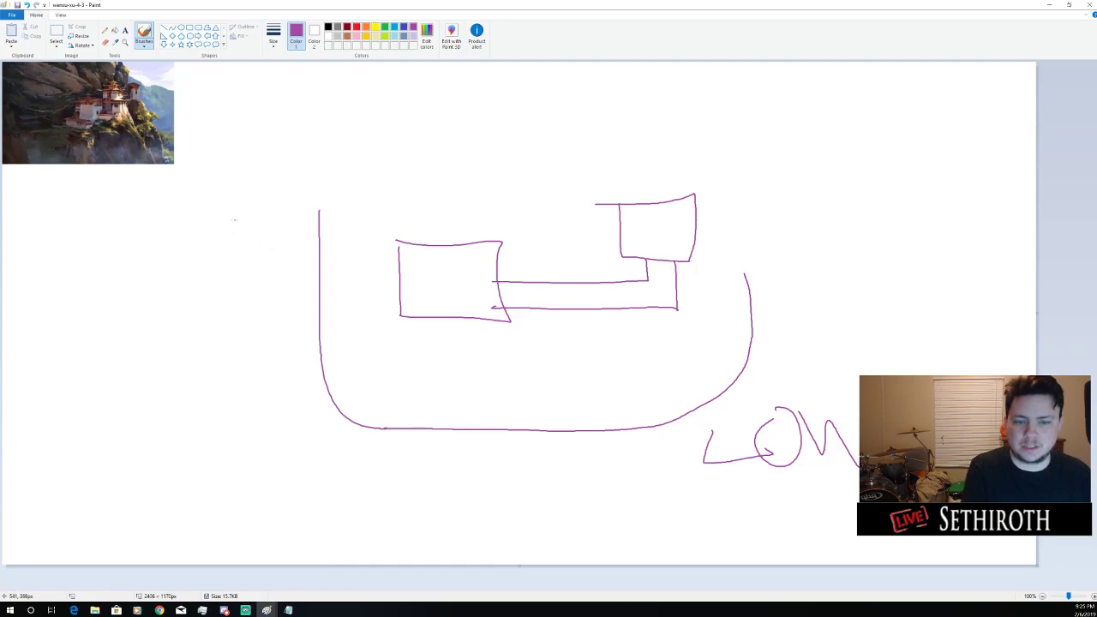
{"action": "mouse_move", "coordinate": [235, 219]}
{"action": "left_mouse_down"}
{"action": "mouse_move", "coordinate": [210, 265]}
{"action": "mouse_move", "coordinate": [274, 245]}
{"action": "mouse_move", "coordinate": [245, 262]}
{"action": "left_mouse_up"}
{"action": "mouse_move", "coordinate": [276, 223]}
{"action": "left_mouse_down"}
{"action": "mouse_move", "coordinate": [280, 250]}
{"action": "mouse_move", "coordinate": [296, 261]}
{"action": "left_mouse_up"}
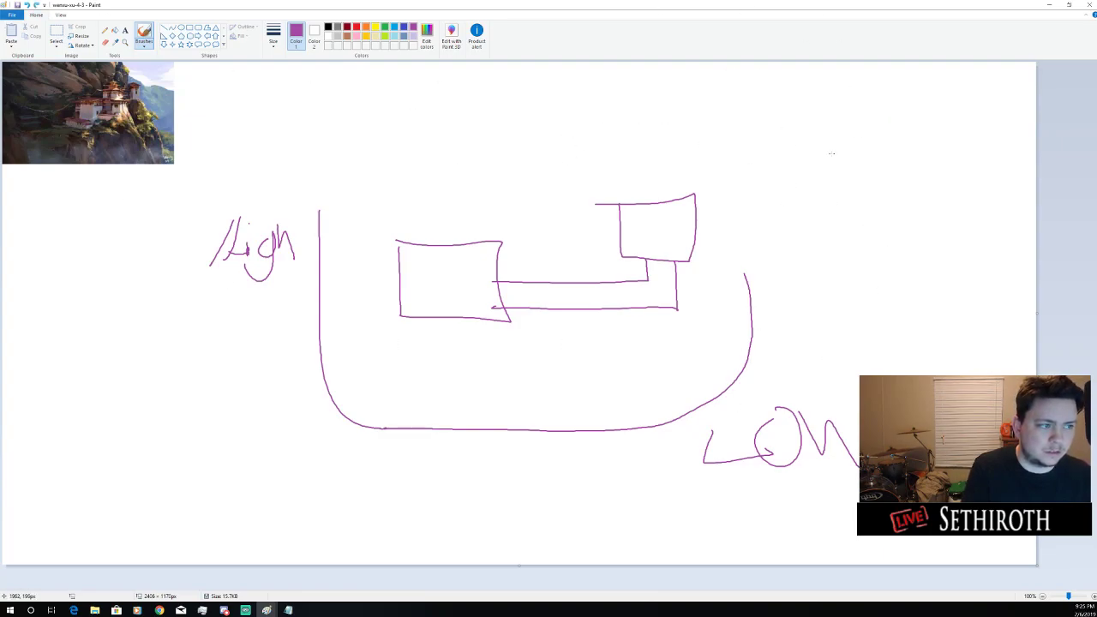
Draw a long slab above the two boxes and fill it with horizontal scribbles
{"action": "mouse_move", "coordinate": [400, 183]}
{"action": "left_mouse_down"}
{"action": "mouse_move", "coordinate": [549, 177]}
{"action": "mouse_move", "coordinate": [589, 117]}
{"action": "mouse_move", "coordinate": [603, 116]}
{"action": "left_mouse_up"}
{"action": "key", "text": "ctrl+z"}
{"action": "mouse_move", "coordinate": [695, 194]}
{"action": "left_mouse_down"}
{"action": "mouse_move", "coordinate": [448, 199]}
{"action": "mouse_move", "coordinate": [415, 141]}
{"action": "mouse_move", "coordinate": [653, 138]}
{"action": "mouse_move", "coordinate": [690, 195]}
{"action": "mouse_move", "coordinate": [557, 190]}
{"action": "mouse_move", "coordinate": [460, 167]}
{"action": "mouse_move", "coordinate": [643, 155]}
{"action": "mouse_move", "coordinate": [437, 147]}
{"action": "mouse_move", "coordinate": [703, 172]}
{"action": "mouse_move", "coordinate": [472, 188]}
{"action": "mouse_move", "coordinate": [531, 169]}
{"action": "mouse_move", "coordinate": [479, 153]}
{"action": "left_mouse_up"}
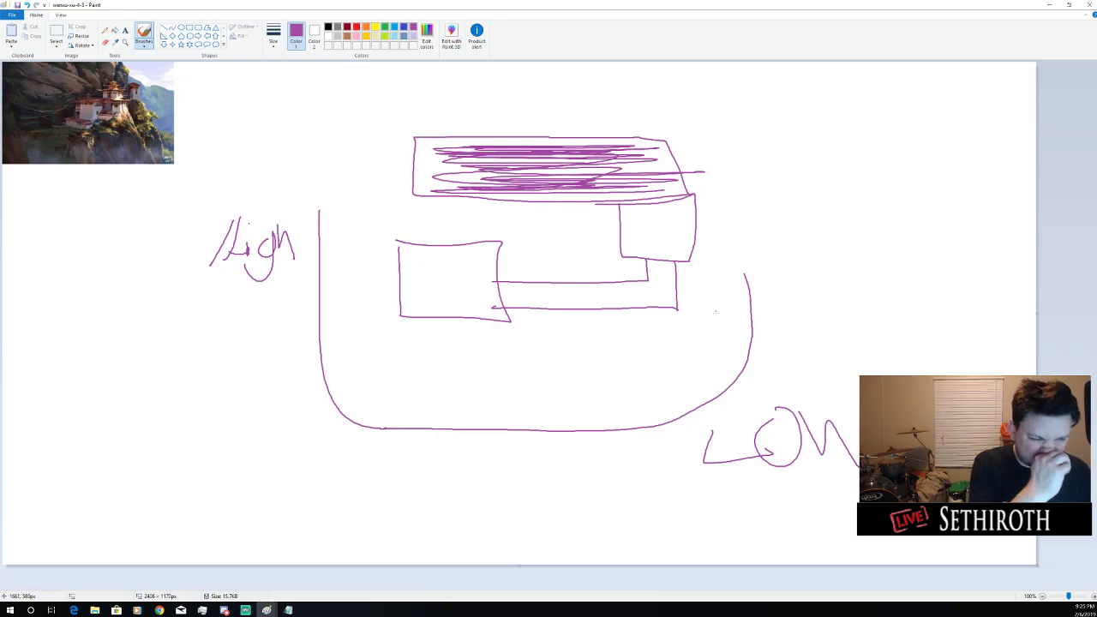
Draw one route arrow looping around the large box and another through the corridor, and circle the inside of both boxes
{"action": "mouse_move", "coordinate": [711, 305]}
{"action": "left_mouse_down"}
{"action": "mouse_move", "coordinate": [659, 372]}
{"action": "mouse_move", "coordinate": [431, 373]}
{"action": "mouse_move", "coordinate": [361, 252]}
{"action": "mouse_move", "coordinate": [479, 223]}
{"action": "mouse_move", "coordinate": [561, 225]}
{"action": "mouse_move", "coordinate": [570, 252]}
{"action": "left_mouse_up"}
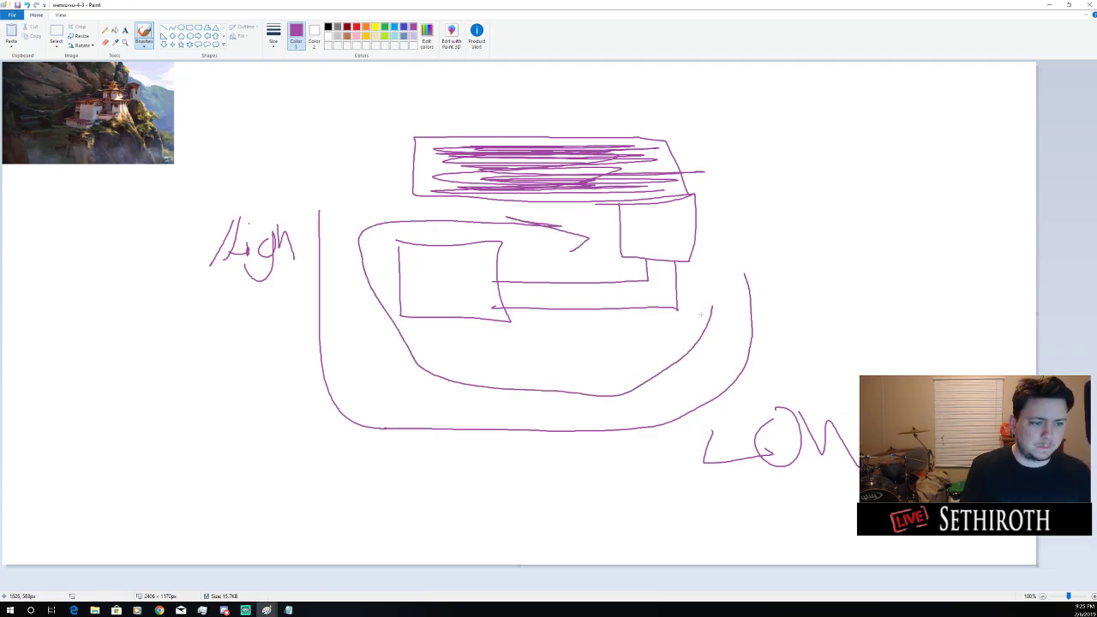
{"action": "mouse_move", "coordinate": [522, 298]}
{"action": "left_mouse_down"}
{"action": "mouse_move", "coordinate": [648, 297]}
{"action": "mouse_move", "coordinate": [660, 268]}
{"action": "mouse_move", "coordinate": [673, 279]}
{"action": "left_mouse_up"}
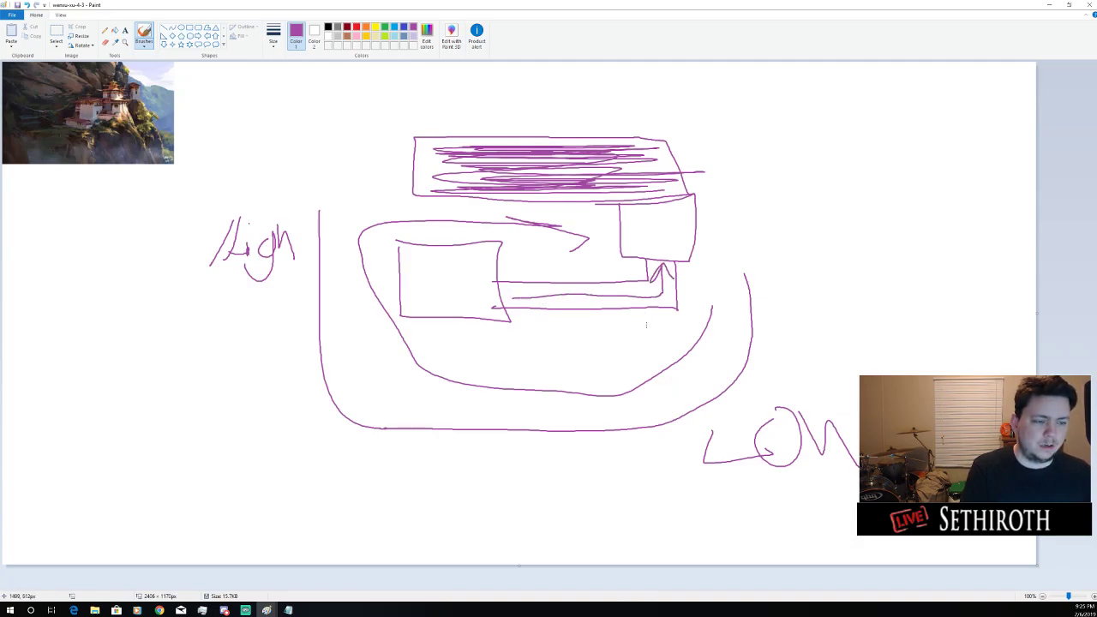
{"action": "mouse_move", "coordinate": [450, 259]}
{"action": "left_mouse_down"}
{"action": "mouse_move", "coordinate": [429, 305]}
{"action": "mouse_move", "coordinate": [443, 265]}
{"action": "left_mouse_up"}
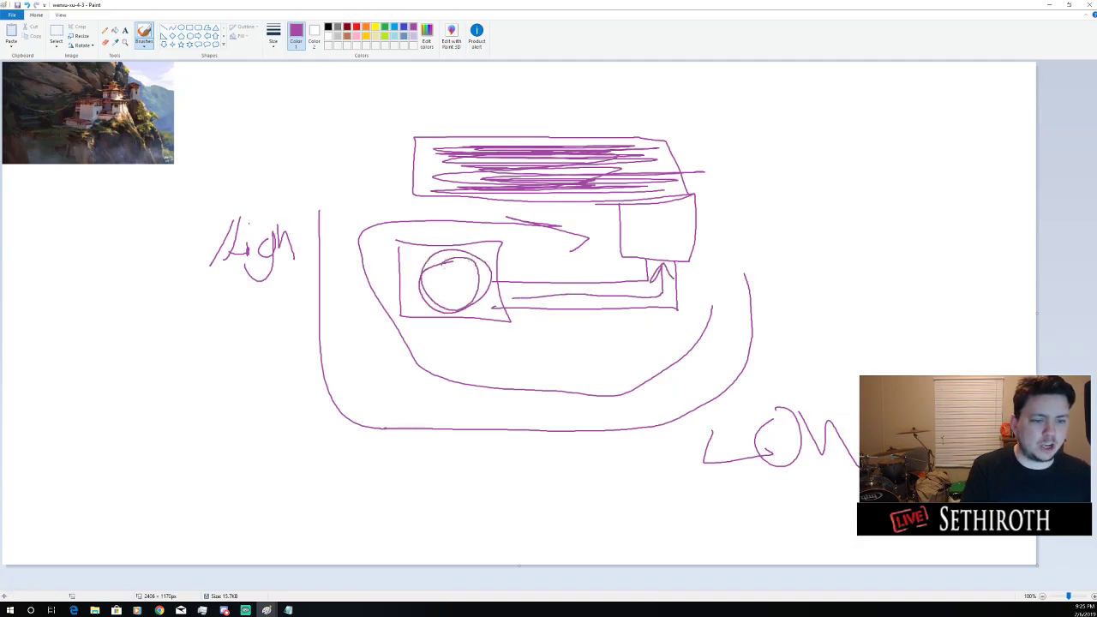
{"action": "left_click_drag", "start_coordinate": [670, 216], "coordinate": [685, 259]}
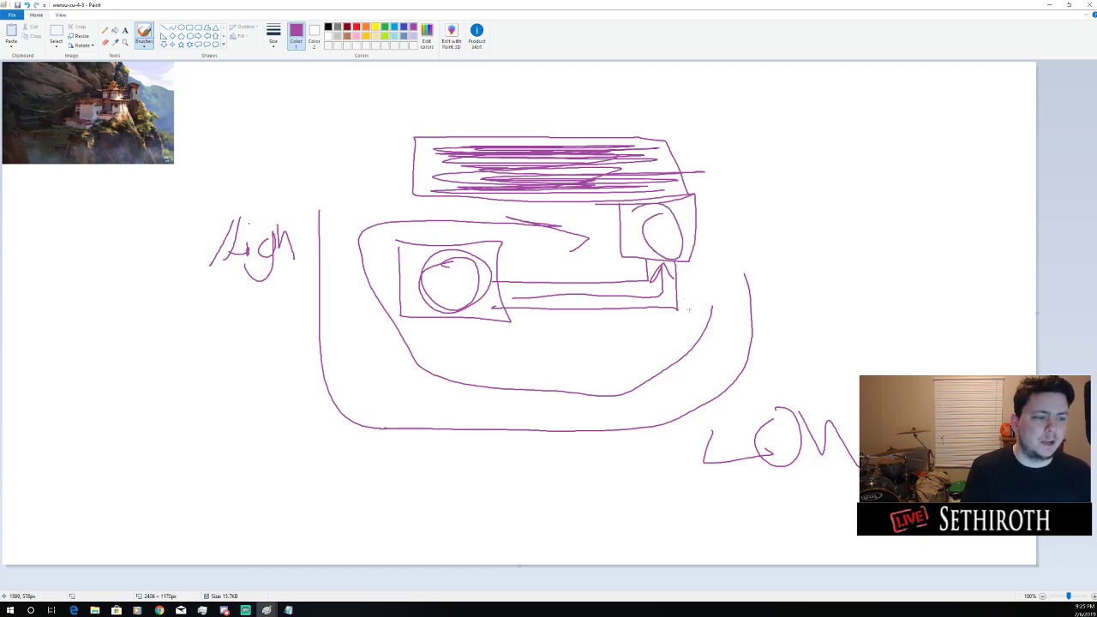
Outline an L-shaped strip along the corridor's outer corner, hatch it with short cross strokes like stairs, and extend its lower edge leftward
{"action": "mouse_move", "coordinate": [581, 310]}
{"action": "left_mouse_down"}
{"action": "mouse_move", "coordinate": [580, 327]}
{"action": "mouse_move", "coordinate": [705, 326]}
{"action": "mouse_move", "coordinate": [696, 255]}
{"action": "mouse_move", "coordinate": [689, 269]}
{"action": "mouse_move", "coordinate": [699, 269]}
{"action": "left_mouse_up"}
{"action": "mouse_move", "coordinate": [681, 288]}
{"action": "left_mouse_down"}
{"action": "mouse_move", "coordinate": [703, 286]}
{"action": "mouse_move", "coordinate": [693, 297]}
{"action": "left_mouse_up"}
{"action": "mouse_move", "coordinate": [671, 313]}
{"action": "left_mouse_down"}
{"action": "mouse_move", "coordinate": [693, 312]}
{"action": "mouse_move", "coordinate": [699, 278]}
{"action": "mouse_move", "coordinate": [673, 335]}
{"action": "mouse_move", "coordinate": [661, 335]}
{"action": "left_mouse_up"}
{"action": "left_click_drag", "start_coordinate": [649, 309], "coordinate": [649, 336]}
{"action": "mouse_move", "coordinate": [635, 308]}
{"action": "left_mouse_down"}
{"action": "mouse_move", "coordinate": [648, 334]}
{"action": "mouse_move", "coordinate": [612, 328]}
{"action": "left_mouse_up"}
{"action": "left_click_drag", "start_coordinate": [515, 346], "coordinate": [624, 325]}
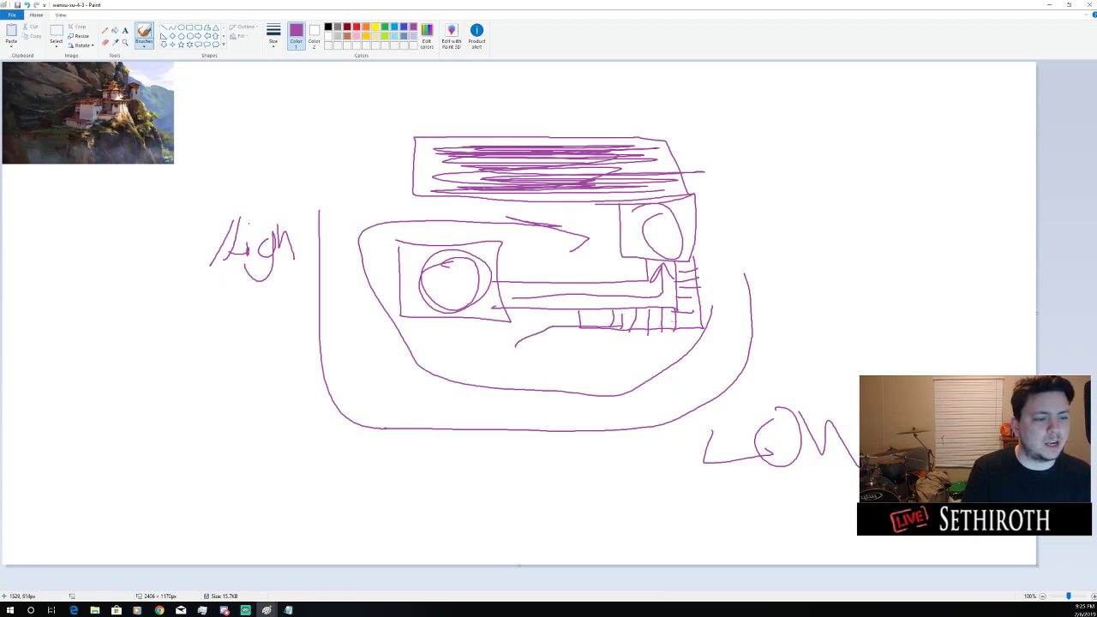
Add another circle inside the small upper-right box, and try an arrow leading from the corridor into it
{"action": "mouse_move", "coordinate": [679, 219]}
{"action": "left_mouse_down"}
{"action": "mouse_move", "coordinate": [643, 226]}
{"action": "mouse_move", "coordinate": [651, 235]}
{"action": "left_mouse_up"}
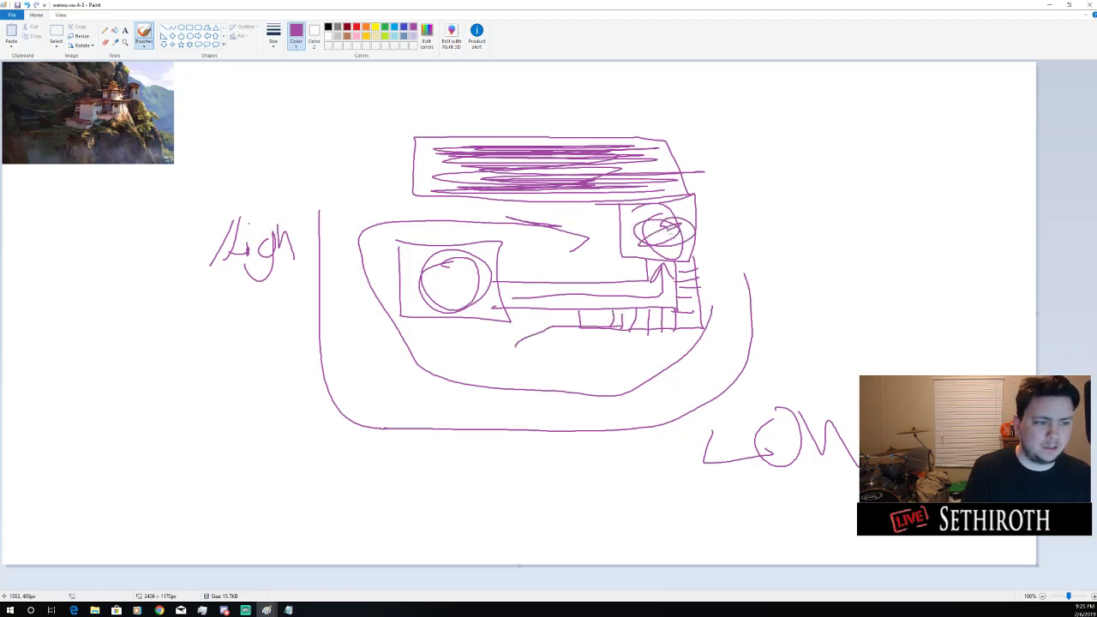
{"action": "key", "text": "ctrl+z"}
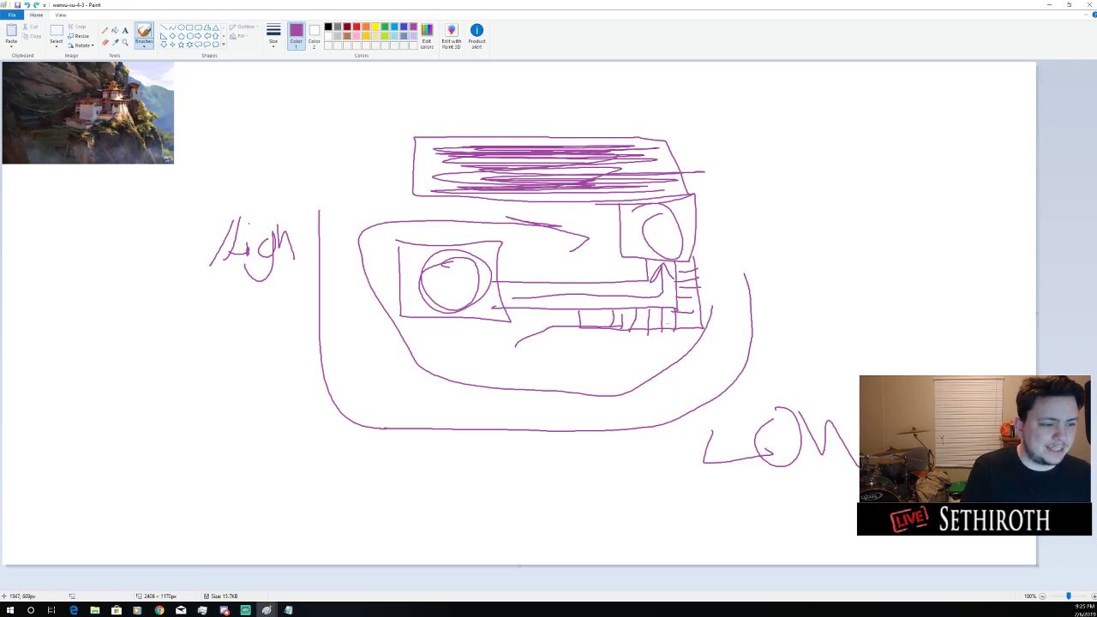
{"action": "mouse_move", "coordinate": [671, 209]}
{"action": "left_mouse_down"}
{"action": "mouse_move", "coordinate": [635, 207]}
{"action": "mouse_move", "coordinate": [669, 212]}
{"action": "left_mouse_up"}
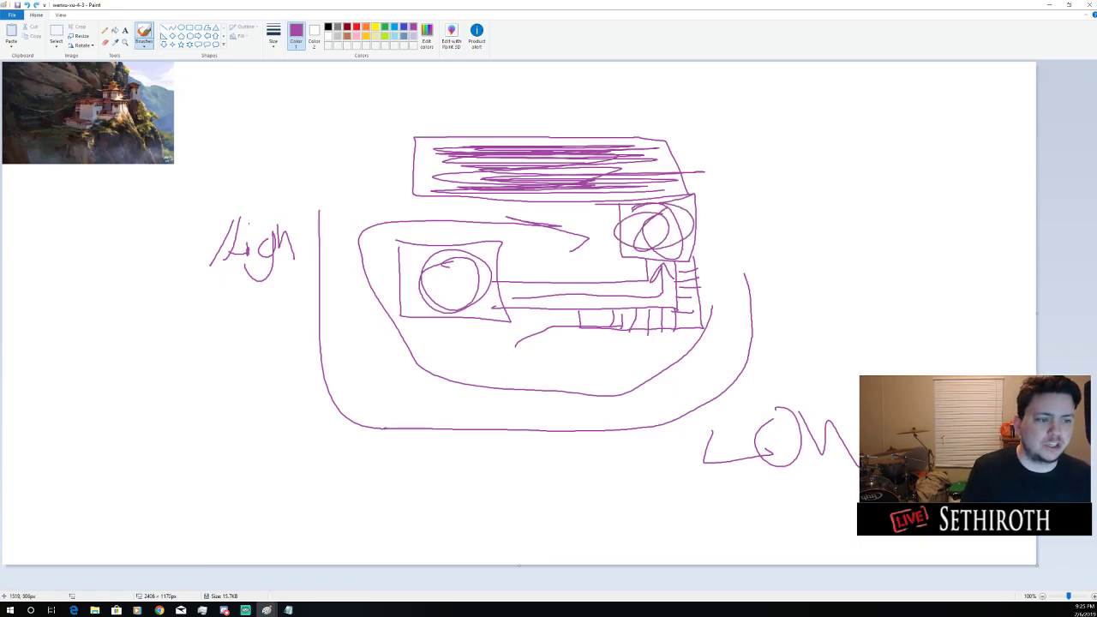
{"action": "mouse_move", "coordinate": [639, 291]}
{"action": "left_mouse_down"}
{"action": "mouse_move", "coordinate": [659, 226]}
{"action": "mouse_move", "coordinate": [670, 264]}
{"action": "left_mouse_up"}
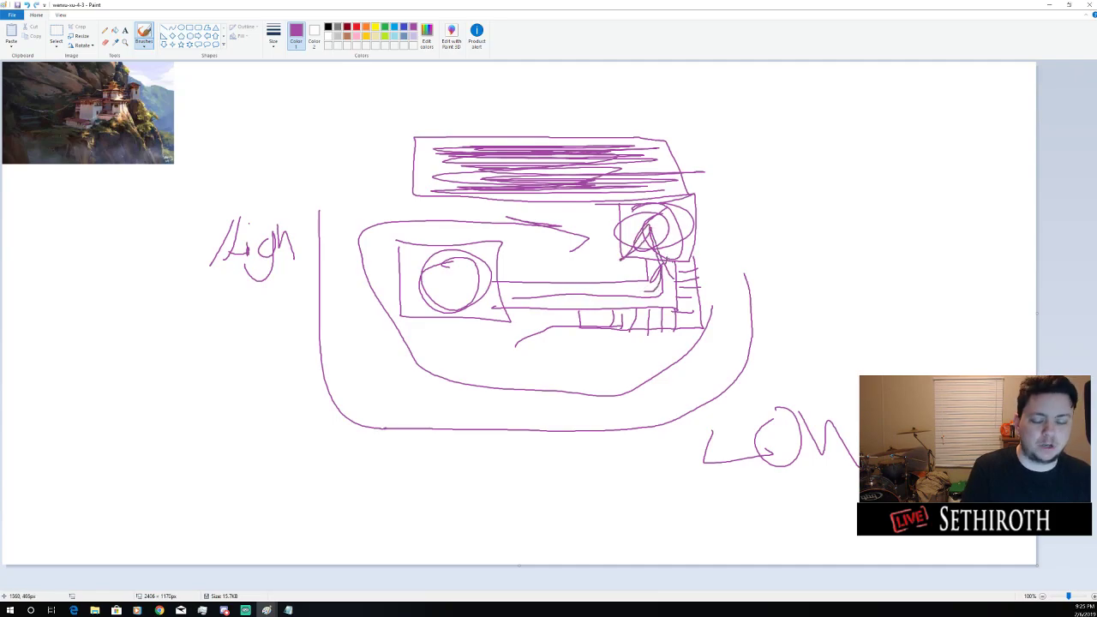
{"action": "key", "text": "ctrl+z"}
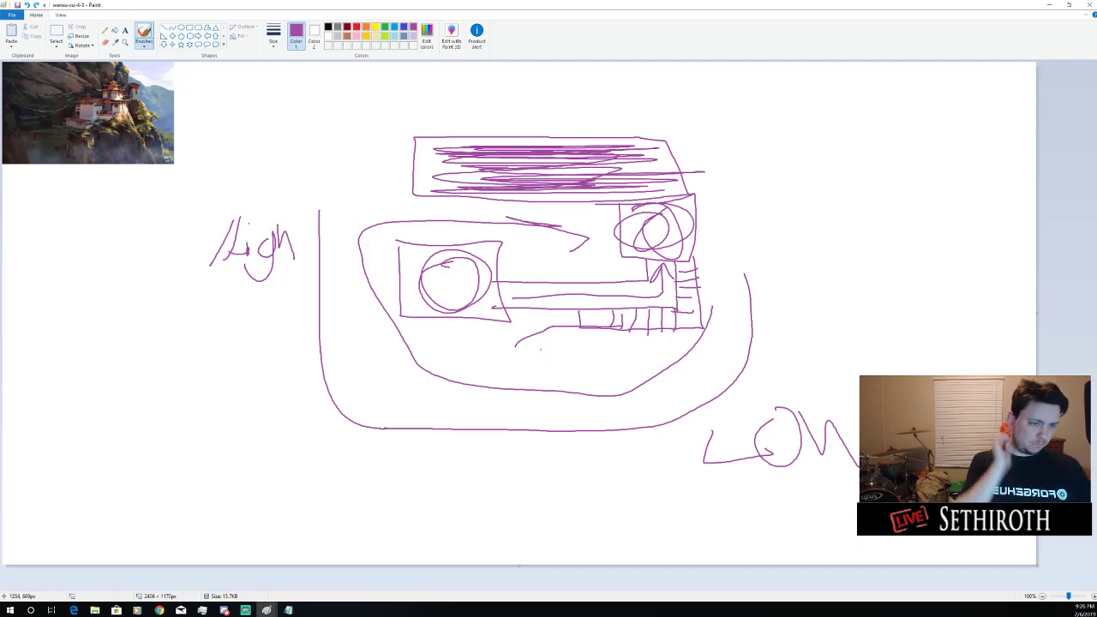
Undo every stroke of the High/Low layout sketch as well as the canvas enlargement around the reference picture
{"action": "key", "text": "ctrl+z"}
{"action": "key", "text": "ctrl+z"}
{"action": "key", "text": "ctrl+z"}
{"action": "key", "text": "ctrl+z"}
{"action": "key", "text": "ctrl+z"}
{"action": "key", "text": "ctrl+z"}
{"action": "key", "text": "ctrl+z"}
{"action": "key", "text": "ctrl+z"}
{"action": "key", "text": "ctrl+z"}
{"action": "key", "text": "ctrl+z"}
{"action": "key", "text": "ctrl+z"}
{"action": "key", "text": "ctrl+z"}
{"action": "key", "text": "ctrl+z"}
{"action": "key", "text": "ctrl+z"}
{"action": "key", "text": "ctrl+z"}
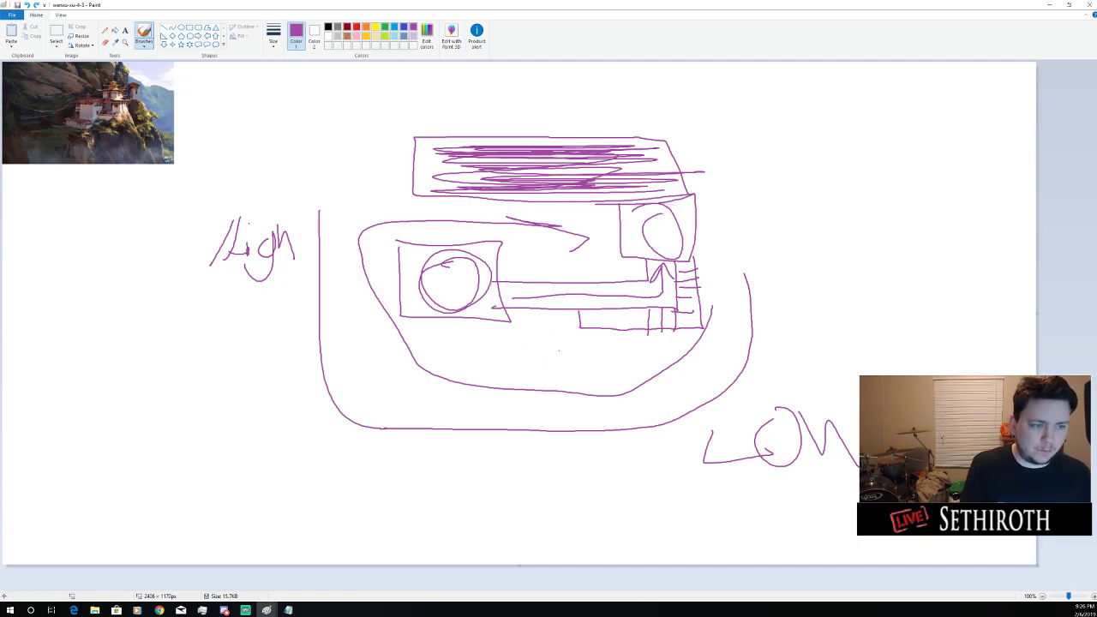
{"action": "key", "text": "ctrl+z"}
{"action": "key", "text": "ctrl+z"}
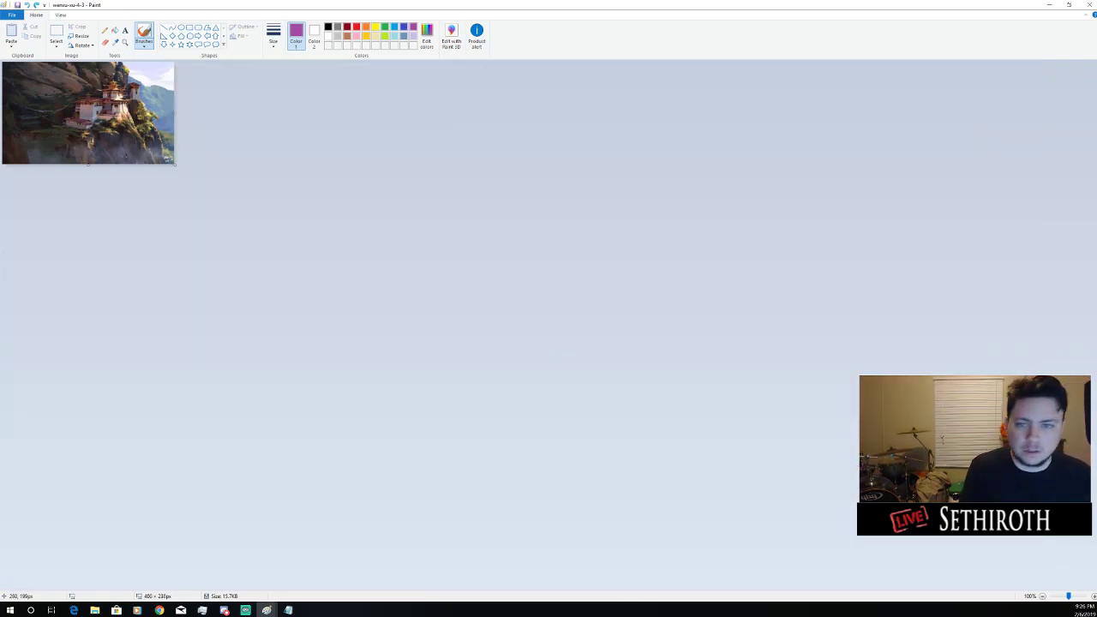
Enlarge the canvas to 2367 × 1127 px, and try circling the buildings in the reference picture
{"action": "left_click_drag", "start_coordinate": [175, 164], "coordinate": [1021, 546]}
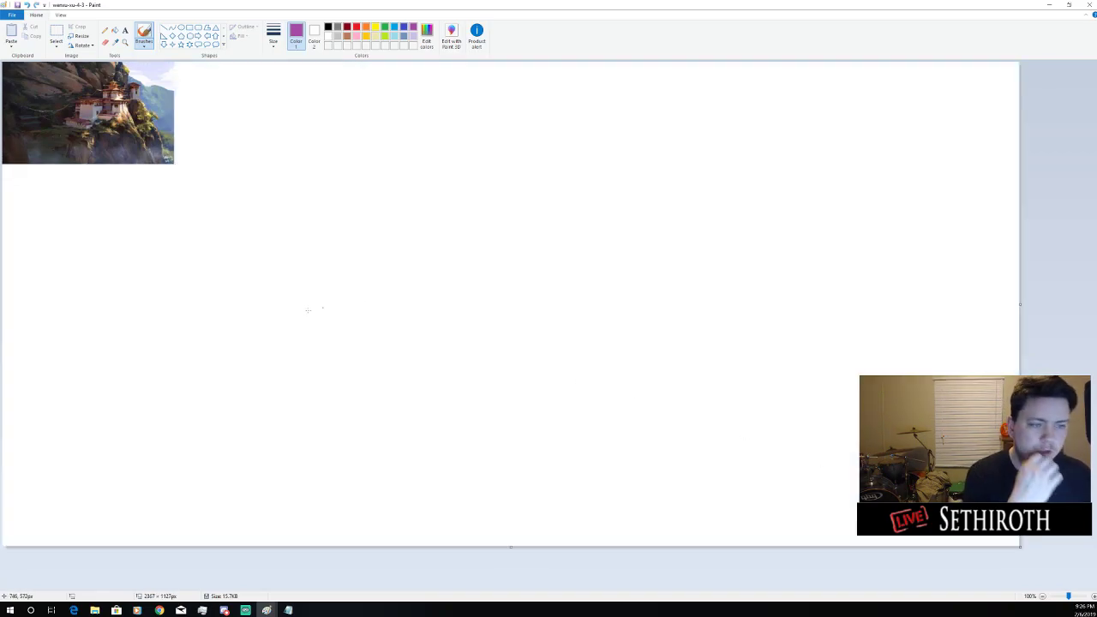
{"action": "mouse_move", "coordinate": [41, 86]}
{"action": "left_mouse_down"}
{"action": "mouse_move", "coordinate": [163, 110]}
{"action": "mouse_move", "coordinate": [50, 103]}
{"action": "left_mouse_up"}
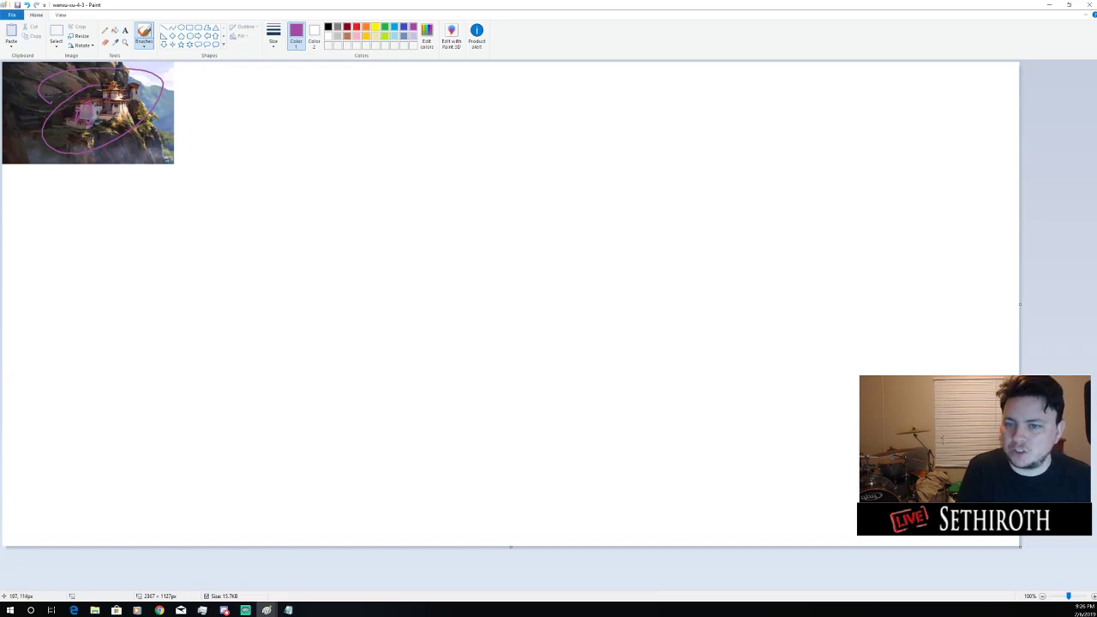
{"action": "key", "text": "ctrl+z"}
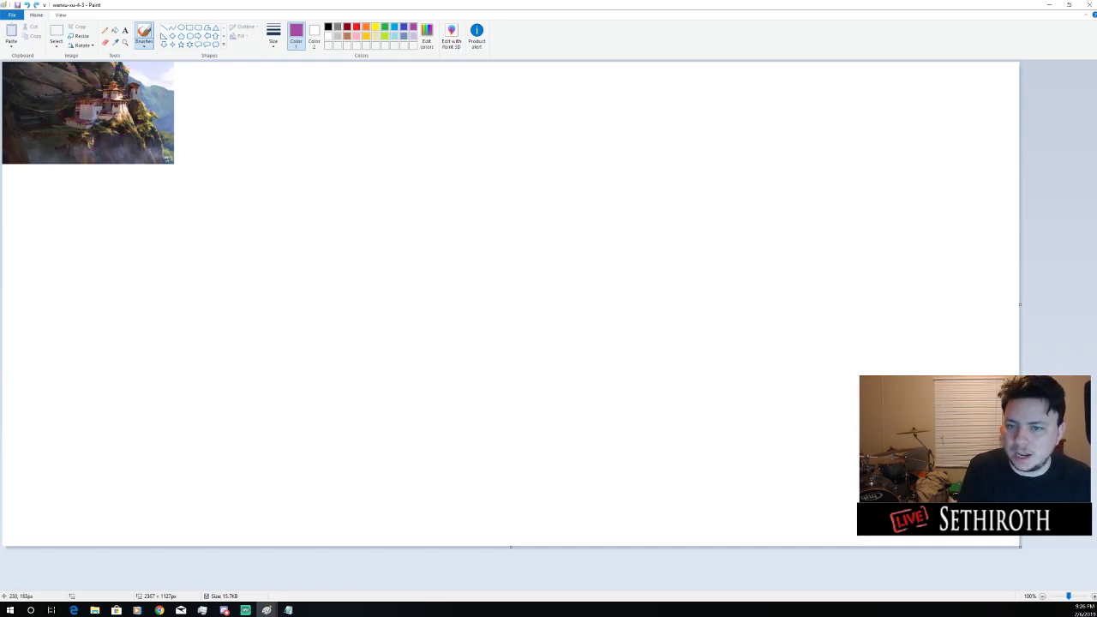
Draw a box on a flat base, an L-shaped corridor rising to a smaller box, and a left-pointing arrow from that box
{"action": "mouse_move", "coordinate": [424, 244]}
{"action": "left_mouse_down"}
{"action": "mouse_move", "coordinate": [426, 314]}
{"action": "mouse_move", "coordinate": [503, 230]}
{"action": "mouse_move", "coordinate": [406, 233]}
{"action": "left_mouse_up"}
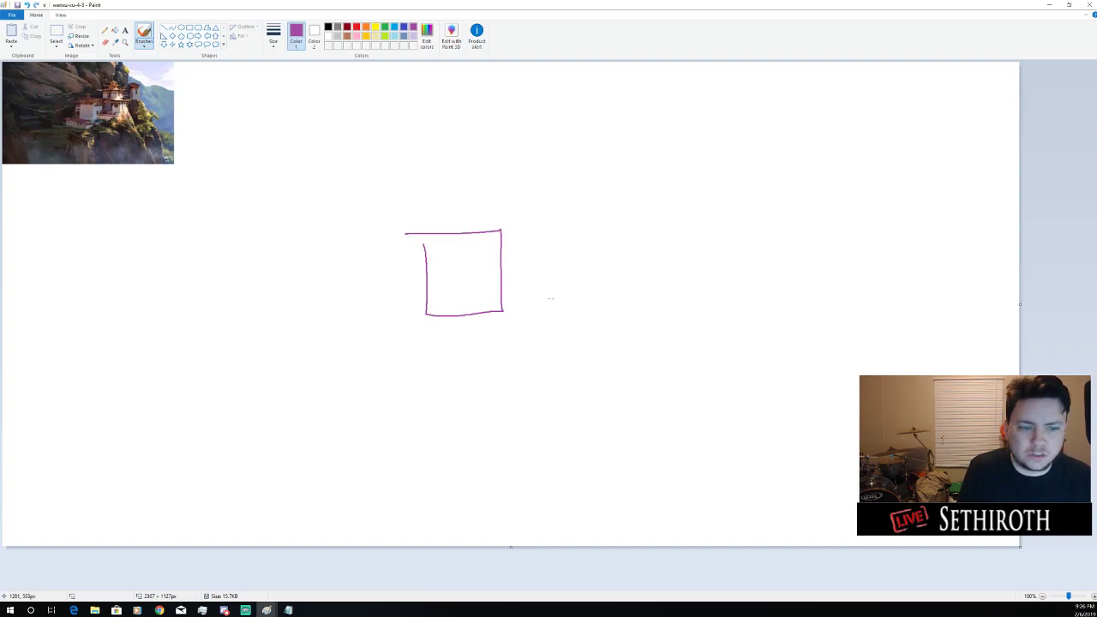
{"action": "mouse_move", "coordinate": [502, 313]}
{"action": "left_mouse_down"}
{"action": "mouse_move", "coordinate": [503, 334]}
{"action": "mouse_move", "coordinate": [416, 340]}
{"action": "mouse_move", "coordinate": [377, 316]}
{"action": "mouse_move", "coordinate": [489, 314]}
{"action": "mouse_move", "coordinate": [556, 280]}
{"action": "left_mouse_up"}
{"action": "mouse_move", "coordinate": [637, 281]}
{"action": "left_mouse_down"}
{"action": "mouse_move", "coordinate": [657, 281]}
{"action": "mouse_move", "coordinate": [655, 231]}
{"action": "mouse_move", "coordinate": [629, 218]}
{"action": "mouse_move", "coordinate": [632, 257]}
{"action": "mouse_move", "coordinate": [507, 259]}
{"action": "left_mouse_up"}
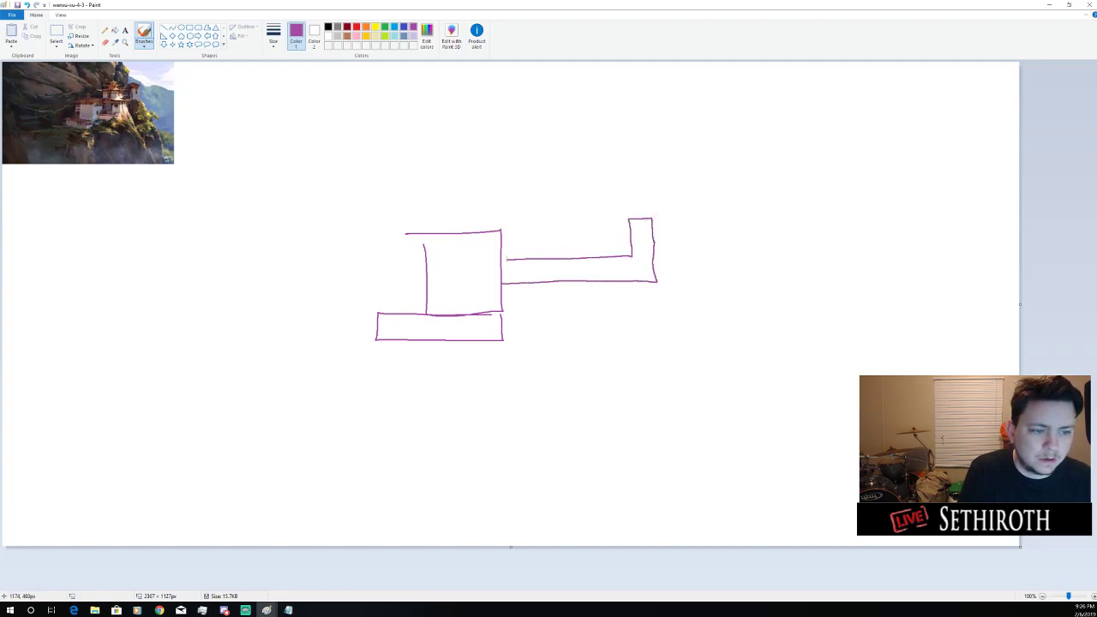
{"action": "mouse_move", "coordinate": [616, 218]}
{"action": "left_mouse_down"}
{"action": "mouse_move", "coordinate": [677, 216]}
{"action": "mouse_move", "coordinate": [678, 163]}
{"action": "mouse_move", "coordinate": [623, 161]}
{"action": "mouse_move", "coordinate": [630, 219]}
{"action": "mouse_move", "coordinate": [594, 191]}
{"action": "mouse_move", "coordinate": [618, 177]}
{"action": "mouse_move", "coordinate": [602, 194]}
{"action": "mouse_move", "coordinate": [360, 188]}
{"action": "mouse_move", "coordinate": [342, 227]}
{"action": "mouse_move", "coordinate": [382, 230]}
{"action": "mouse_move", "coordinate": [381, 296]}
{"action": "left_mouse_up"}
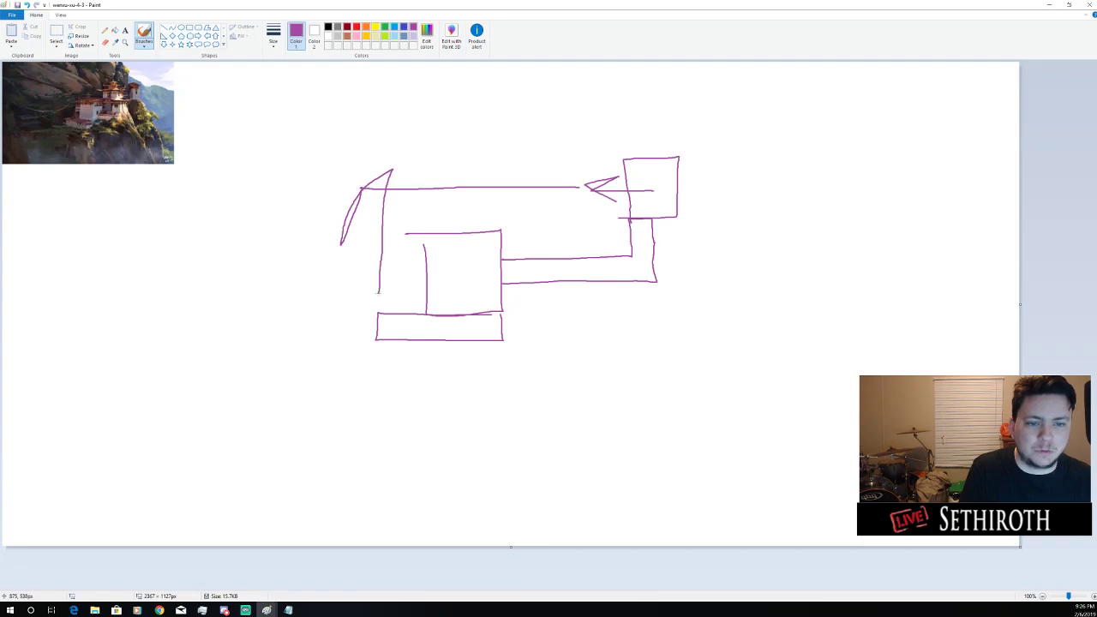
{"action": "key", "text": "ctrl+z"}
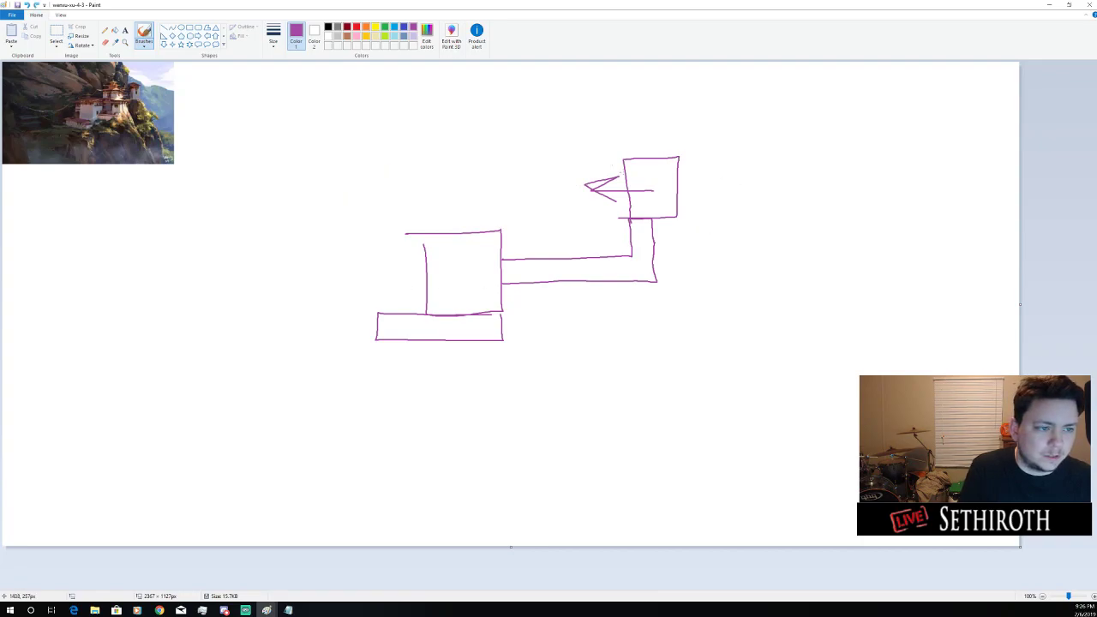
Try a long bar above the two buildings, a large circle in the open space between them, and a stroke below the corridor
{"action": "mouse_move", "coordinate": [679, 158]}
{"action": "left_mouse_down"}
{"action": "mouse_move", "coordinate": [395, 163]}
{"action": "mouse_move", "coordinate": [386, 132]}
{"action": "mouse_move", "coordinate": [441, 120]}
{"action": "mouse_move", "coordinate": [670, 124]}
{"action": "mouse_move", "coordinate": [679, 157]}
{"action": "mouse_move", "coordinate": [558, 266]}
{"action": "mouse_move", "coordinate": [363, 288]}
{"action": "mouse_move", "coordinate": [695, 184]}
{"action": "mouse_move", "coordinate": [686, 150]}
{"action": "left_mouse_up"}
{"action": "key", "text": "ctrl+z"}
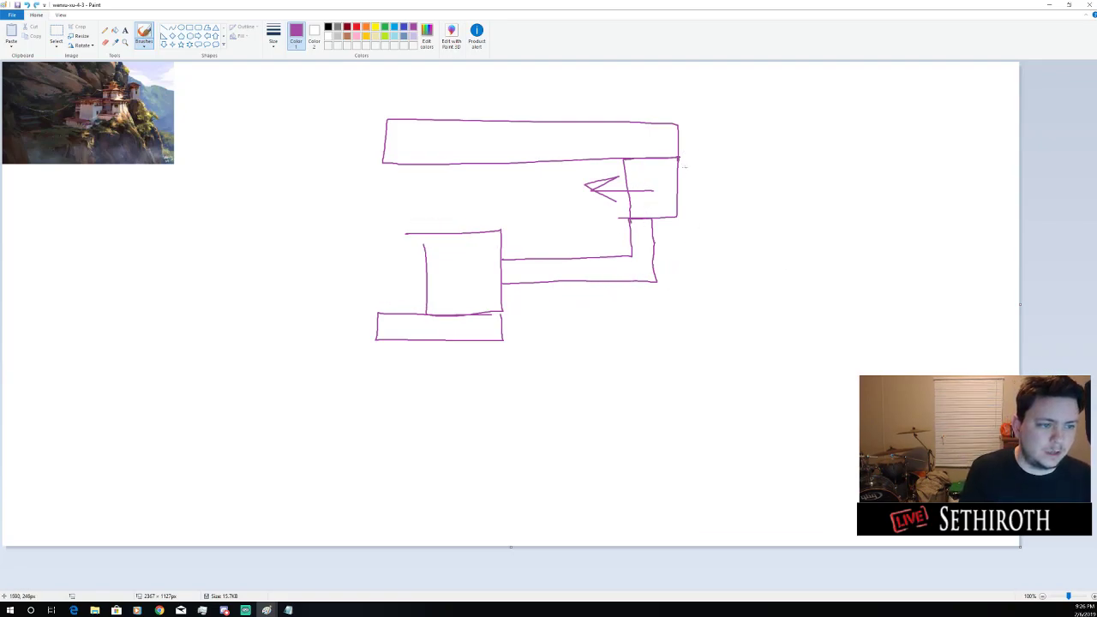
{"action": "mouse_move", "coordinate": [566, 205]}
{"action": "left_mouse_down"}
{"action": "mouse_move", "coordinate": [603, 213]}
{"action": "mouse_move", "coordinate": [610, 259]}
{"action": "mouse_move", "coordinate": [559, 184]}
{"action": "left_mouse_up"}
{"action": "key", "text": "ctrl+z"}
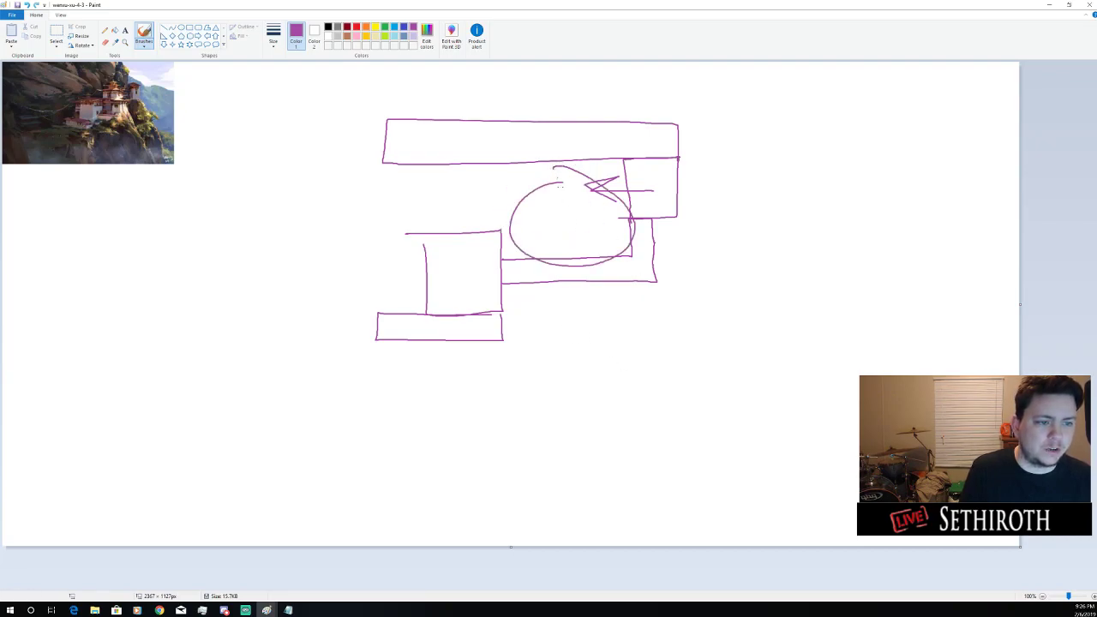
{"action": "mouse_move", "coordinate": [600, 297]}
{"action": "left_mouse_down"}
{"action": "mouse_move", "coordinate": [608, 404]}
{"action": "mouse_move", "coordinate": [592, 289]}
{"action": "left_mouse_up"}
{"action": "key", "text": "ctrl+z"}
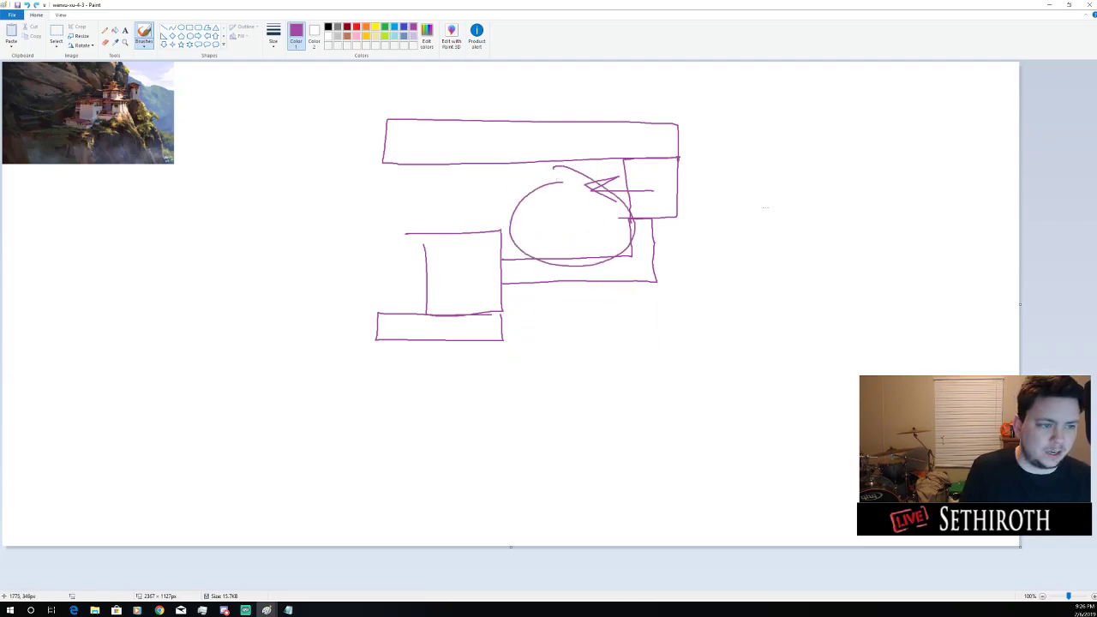
{"action": "key", "text": "ctrl+z"}
{"action": "key", "text": "ctrl+z"}
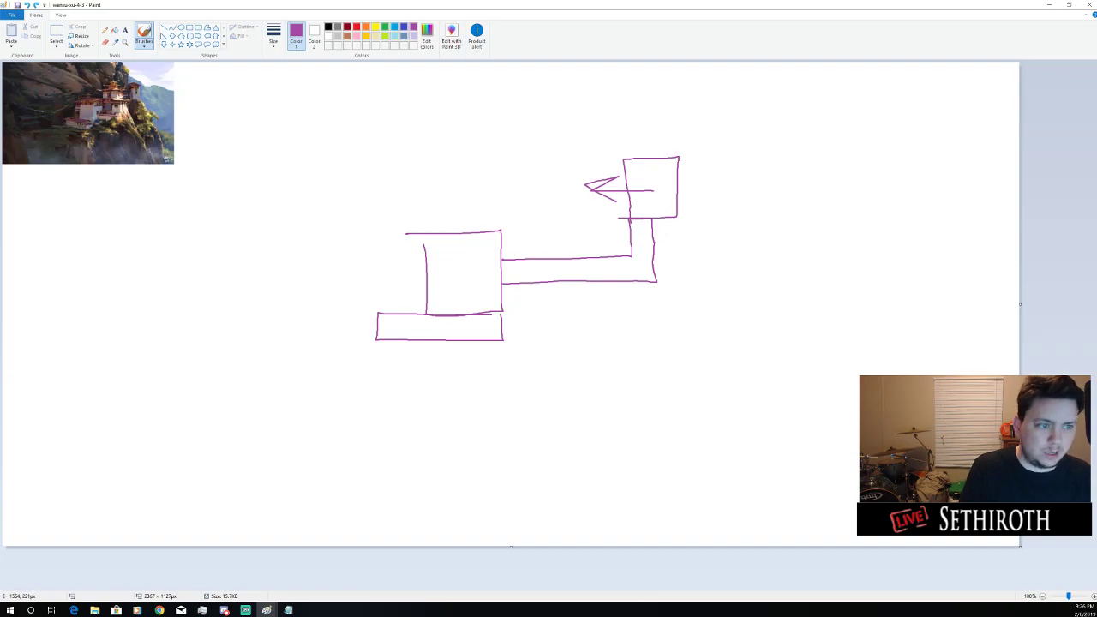
Draw an outer L-shaped passage along the corridor up to the smaller box, with right-pointing and upward arrows inside it
{"action": "mouse_move", "coordinate": [679, 221]}
{"action": "left_mouse_down"}
{"action": "mouse_move", "coordinate": [684, 311]}
{"action": "mouse_move", "coordinate": [577, 319]}
{"action": "mouse_move", "coordinate": [576, 283]}
{"action": "left_mouse_up"}
{"action": "mouse_move", "coordinate": [657, 282]}
{"action": "left_mouse_down"}
{"action": "mouse_move", "coordinate": [682, 281]}
{"action": "mouse_move", "coordinate": [660, 322]}
{"action": "left_mouse_up"}
{"action": "left_click_drag", "start_coordinate": [669, 273], "coordinate": [670, 239]}
{"action": "mouse_move", "coordinate": [663, 251]}
{"action": "left_mouse_down"}
{"action": "mouse_move", "coordinate": [669, 239]}
{"action": "mouse_move", "coordinate": [677, 250]}
{"action": "left_mouse_up"}
{"action": "left_click_drag", "start_coordinate": [600, 303], "coordinate": [639, 299]}
{"action": "left_click_drag", "start_coordinate": [625, 293], "coordinate": [633, 306]}
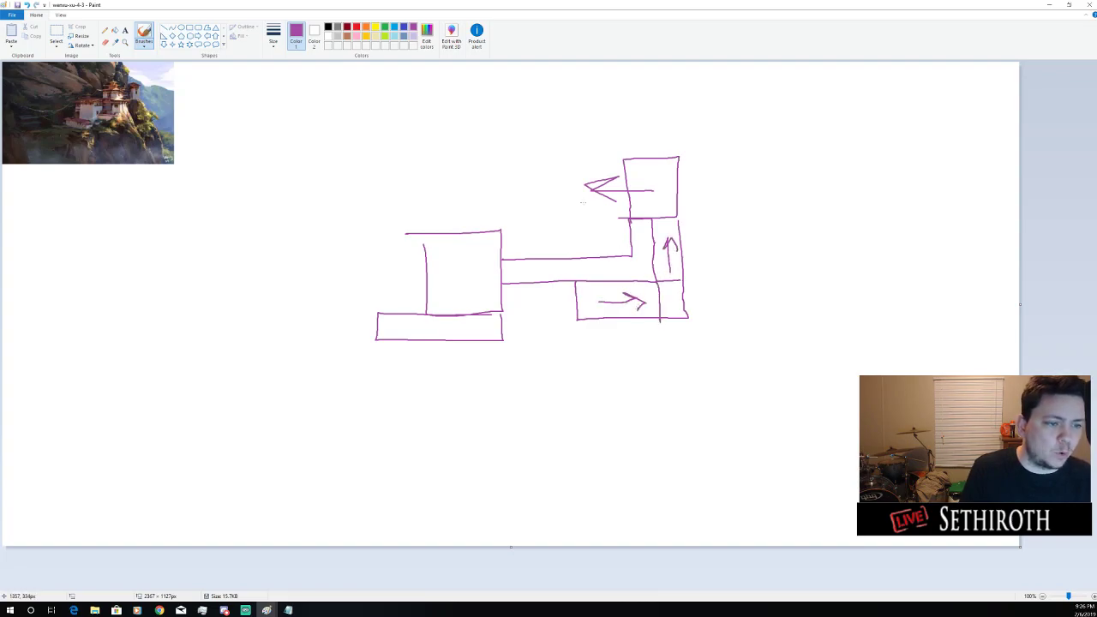
Undo the outer passage and its arrows as well as the left-pointing arrow from the smaller box
{"action": "key", "text": "ctrl+z"}
{"action": "key", "text": "ctrl+z"}
{"action": "key", "text": "ctrl+z"}
{"action": "key", "text": "ctrl+z"}
{"action": "key", "text": "ctrl+z"}
{"action": "key", "text": "ctrl+z"}
{"action": "key", "text": "ctrl+z"}
{"action": "key", "text": "ctrl+z"}
{"action": "key", "text": "ctrl+z"}
{"action": "key", "text": "ctrl+z"}
{"action": "key", "text": "ctrl+z"}
{"action": "key", "text": "ctrl+z"}
{"action": "key", "text": "ctrl+z"}
{"action": "key", "text": "ctrl+z"}
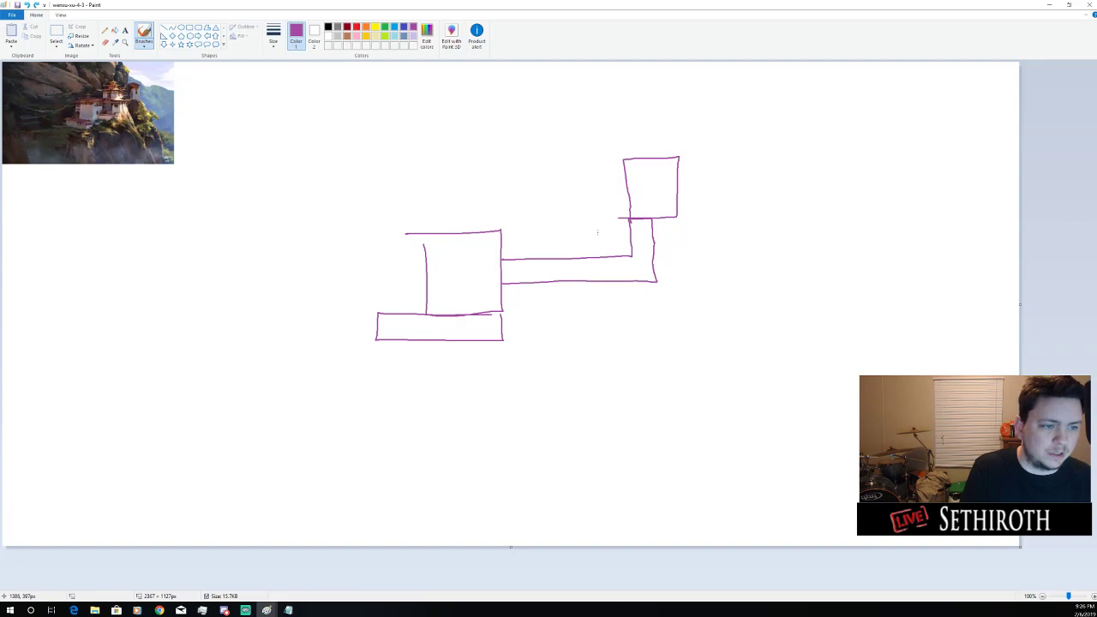
Redraw the outer L-shaped passage with right-pointing and upward arrows, and run a boundary line from its corner down and leftward below the base
{"action": "mouse_move", "coordinate": [679, 217]}
{"action": "left_mouse_down"}
{"action": "mouse_move", "coordinate": [684, 289]}
{"action": "mouse_move", "coordinate": [657, 281]}
{"action": "left_mouse_up"}
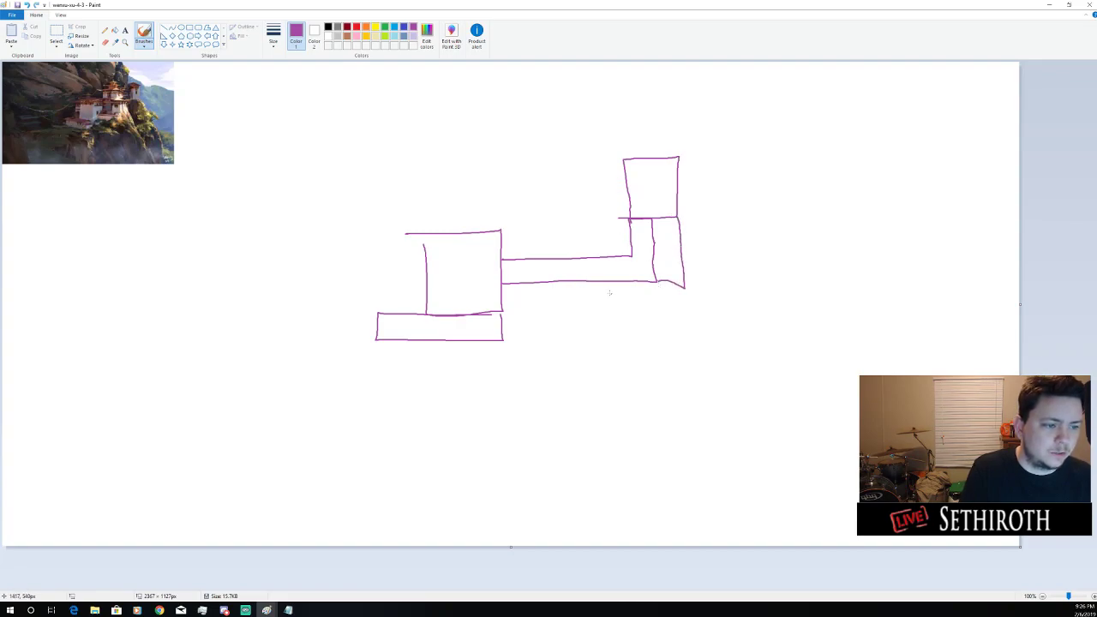
{"action": "mouse_move", "coordinate": [563, 283]}
{"action": "left_mouse_down"}
{"action": "mouse_move", "coordinate": [565, 313]}
{"action": "mouse_move", "coordinate": [658, 309]}
{"action": "mouse_move", "coordinate": [654, 278]}
{"action": "mouse_move", "coordinate": [661, 306]}
{"action": "mouse_move", "coordinate": [684, 301]}
{"action": "mouse_move", "coordinate": [676, 252]}
{"action": "left_mouse_up"}
{"action": "left_click_drag", "start_coordinate": [578, 300], "coordinate": [625, 300]}
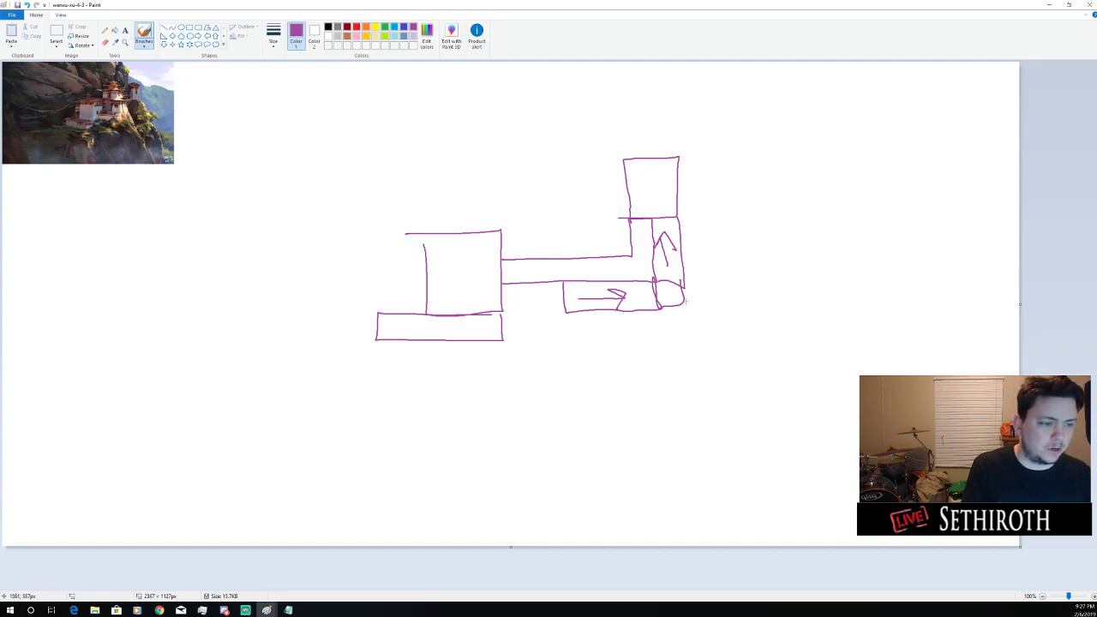
{"action": "mouse_move", "coordinate": [686, 301]}
{"action": "left_mouse_down"}
{"action": "mouse_move", "coordinate": [691, 417]}
{"action": "mouse_move", "coordinate": [354, 413]}
{"action": "left_mouse_up"}
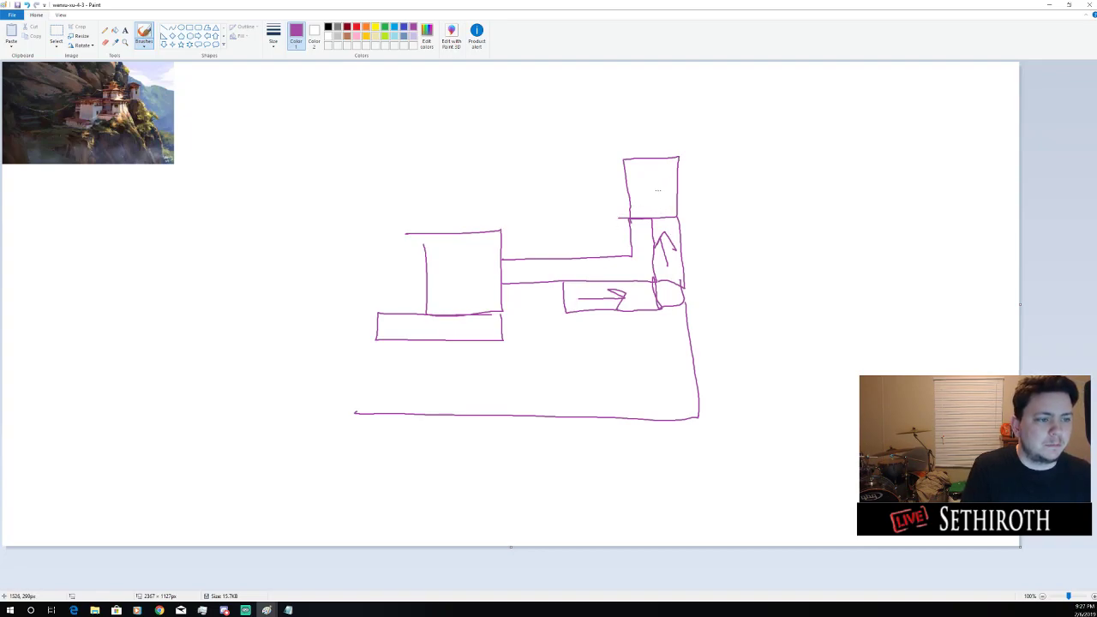
Sketch an inner route with up, left and down arrows in the smaller box, and mark a doorway between the main box and its base
{"action": "mouse_move", "coordinate": [658, 190]}
{"action": "left_mouse_down"}
{"action": "mouse_move", "coordinate": [677, 189]}
{"action": "mouse_move", "coordinate": [641, 170]}
{"action": "mouse_move", "coordinate": [653, 208]}
{"action": "mouse_move", "coordinate": [674, 179]}
{"action": "mouse_move", "coordinate": [642, 165]}
{"action": "mouse_move", "coordinate": [645, 260]}
{"action": "mouse_move", "coordinate": [507, 273]}
{"action": "left_mouse_up"}
{"action": "key", "text": "ctrl+z"}
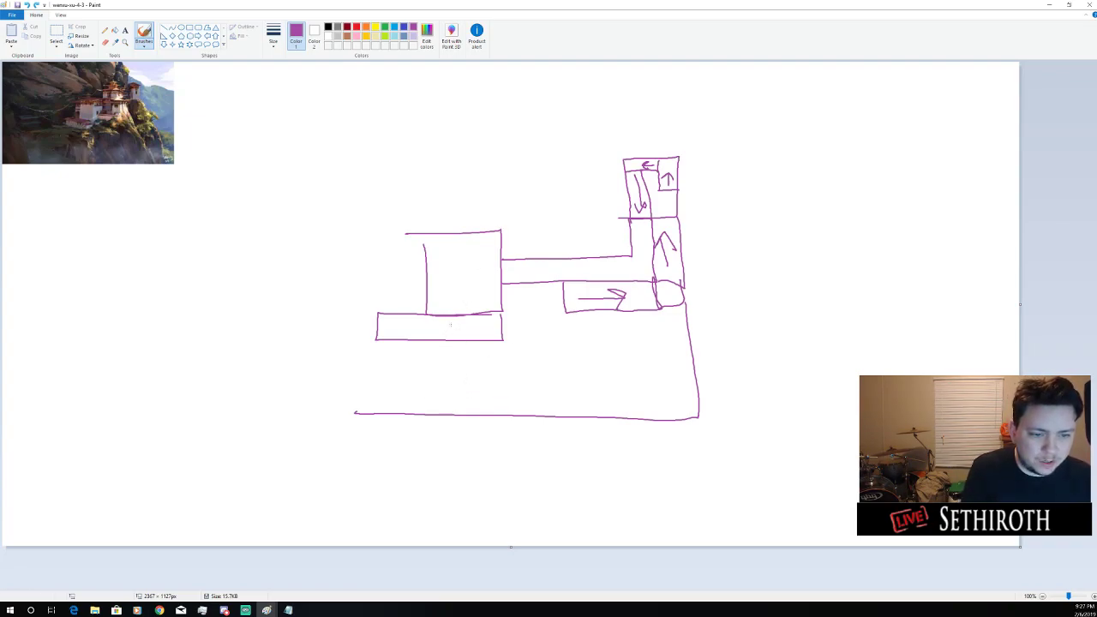
{"action": "mouse_move", "coordinate": [447, 322]}
{"action": "left_mouse_down"}
{"action": "mouse_move", "coordinate": [447, 336]}
{"action": "mouse_move", "coordinate": [460, 321]}
{"action": "left_mouse_up"}
{"action": "key", "text": "ctrl+z"}
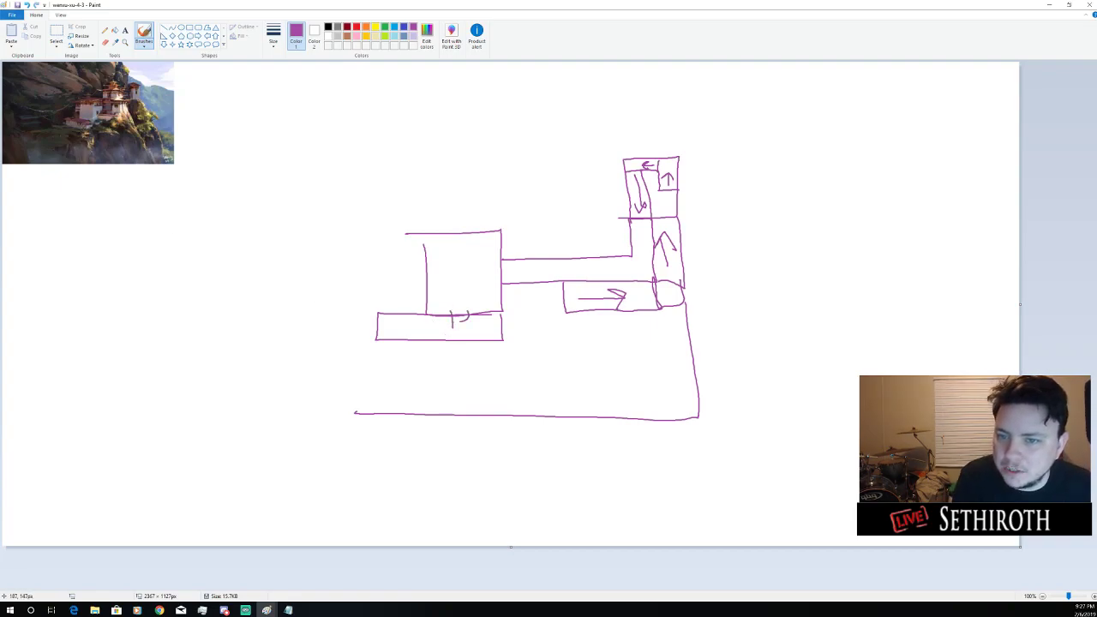
Try outlining the leftmost temple building in the reference picture
{"action": "mouse_move", "coordinate": [83, 124]}
{"action": "left_mouse_down"}
{"action": "mouse_move", "coordinate": [56, 120]}
{"action": "mouse_move", "coordinate": [90, 130]}
{"action": "left_mouse_up"}
{"action": "key", "text": "ctrl+z"}
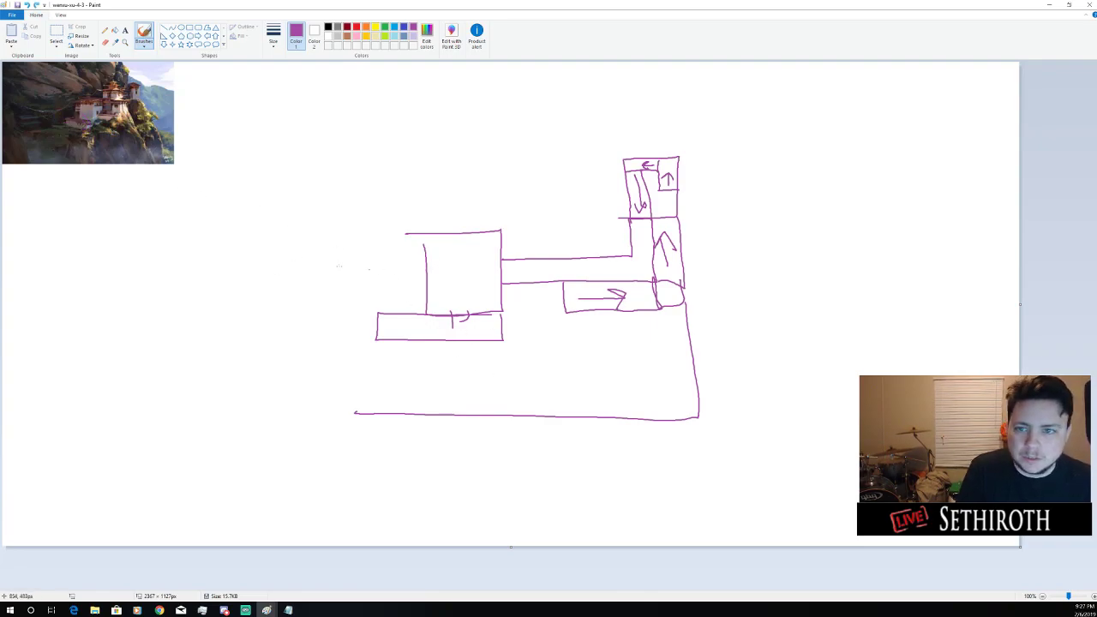
{"action": "mouse_move", "coordinate": [72, 96]}
{"action": "left_mouse_down"}
{"action": "mouse_move", "coordinate": [71, 121]}
{"action": "mouse_move", "coordinate": [87, 103]}
{"action": "mouse_move", "coordinate": [72, 94]}
{"action": "left_mouse_up"}
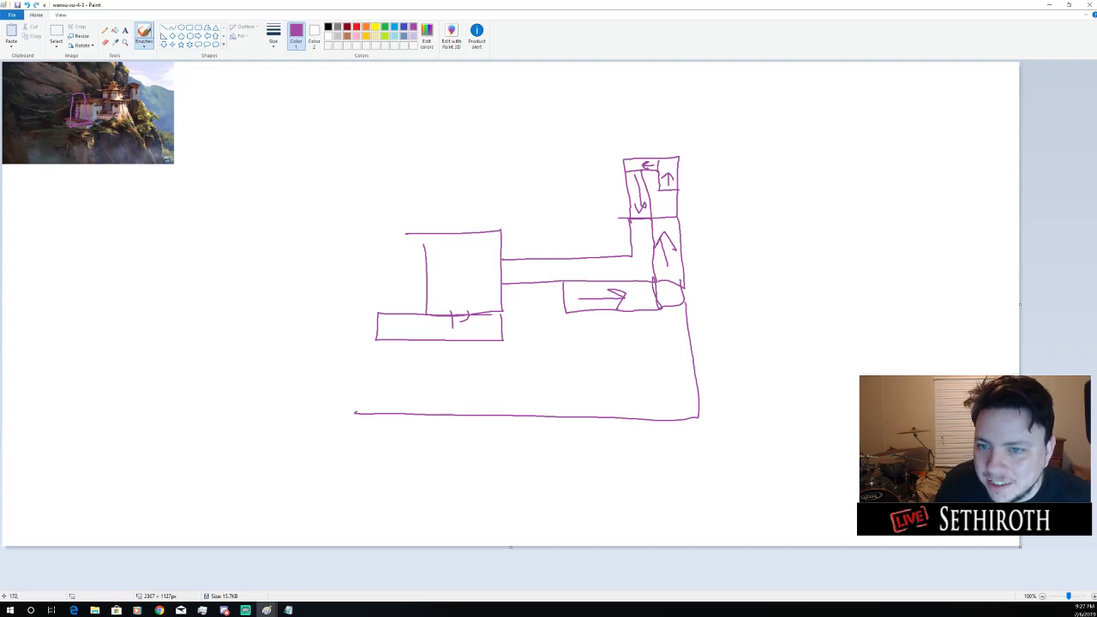
{"action": "key", "text": "ctrl+z"}
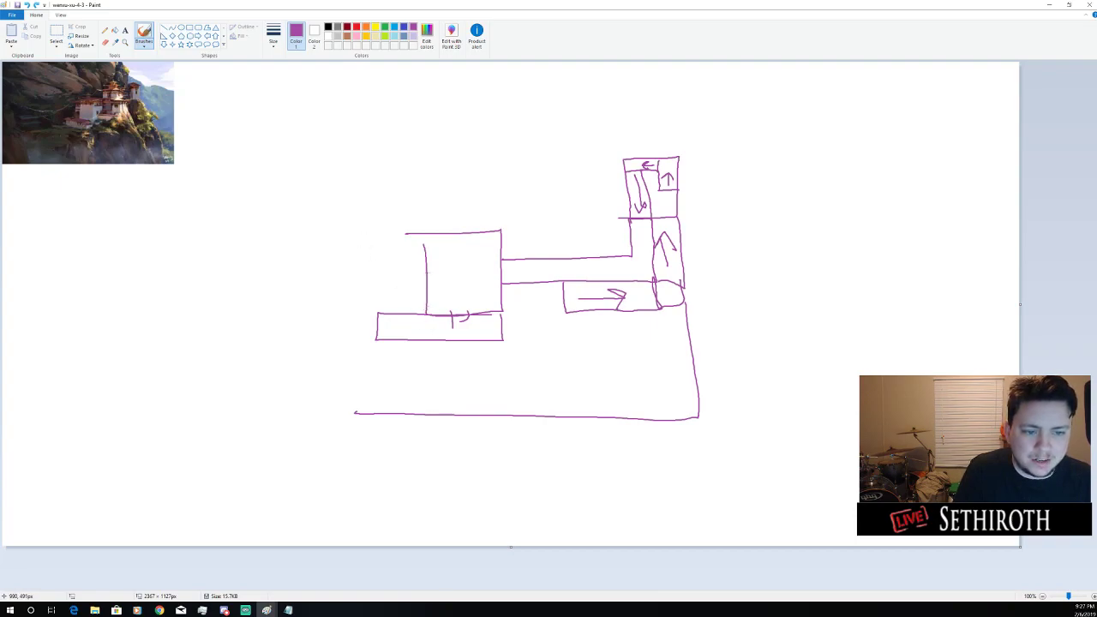
Add a wing with two dividers to the left of the main box, and reinforce the doorway mark above the base
{"action": "mouse_move", "coordinate": [429, 273]}
{"action": "left_mouse_down"}
{"action": "mouse_move", "coordinate": [334, 264]}
{"action": "mouse_move", "coordinate": [433, 233]}
{"action": "mouse_move", "coordinate": [369, 267]}
{"action": "mouse_move", "coordinate": [399, 274]}
{"action": "left_mouse_up"}
{"action": "mouse_move", "coordinate": [369, 235]}
{"action": "left_mouse_down"}
{"action": "mouse_move", "coordinate": [371, 274]}
{"action": "mouse_move", "coordinate": [377, 205]}
{"action": "mouse_move", "coordinate": [394, 225]}
{"action": "left_mouse_up"}
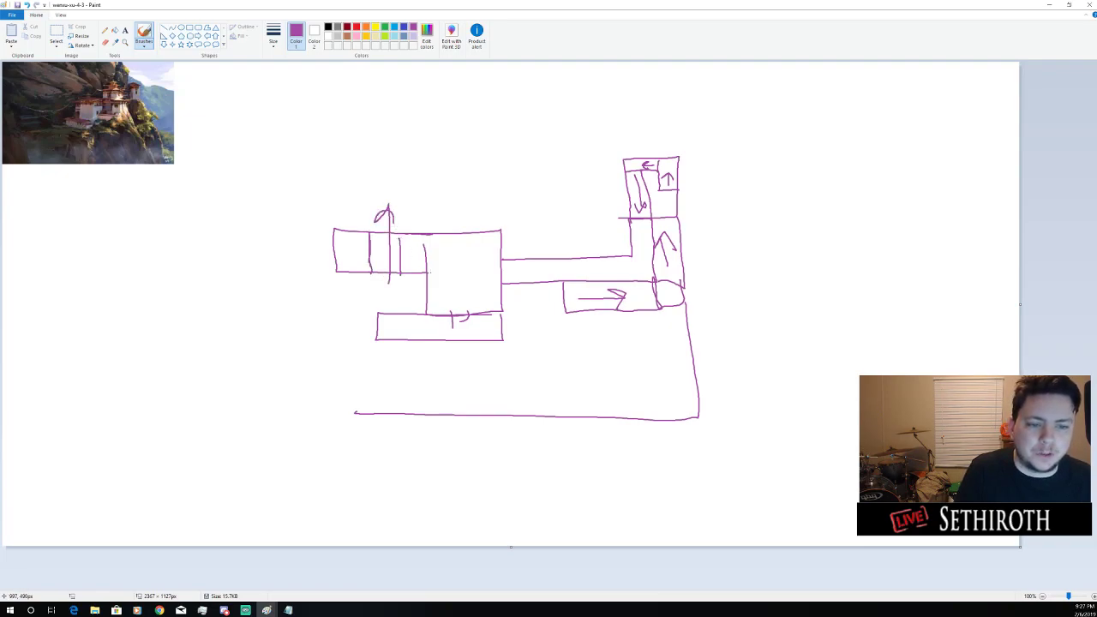
{"action": "key", "text": "ctrl+z"}
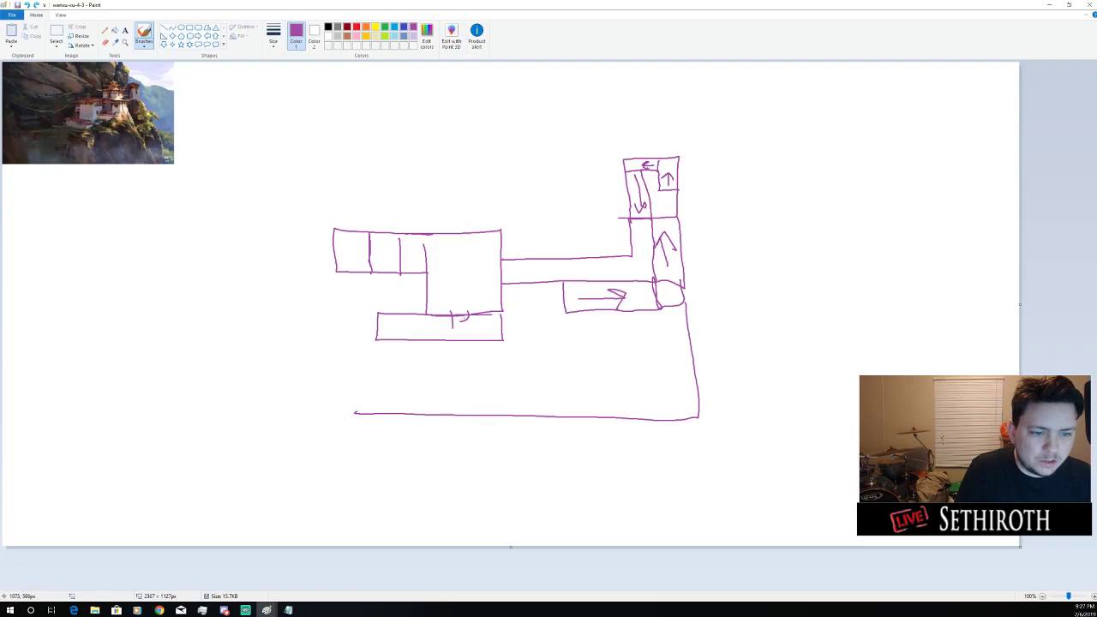
{"action": "left_click_drag", "start_coordinate": [467, 311], "coordinate": [467, 324]}
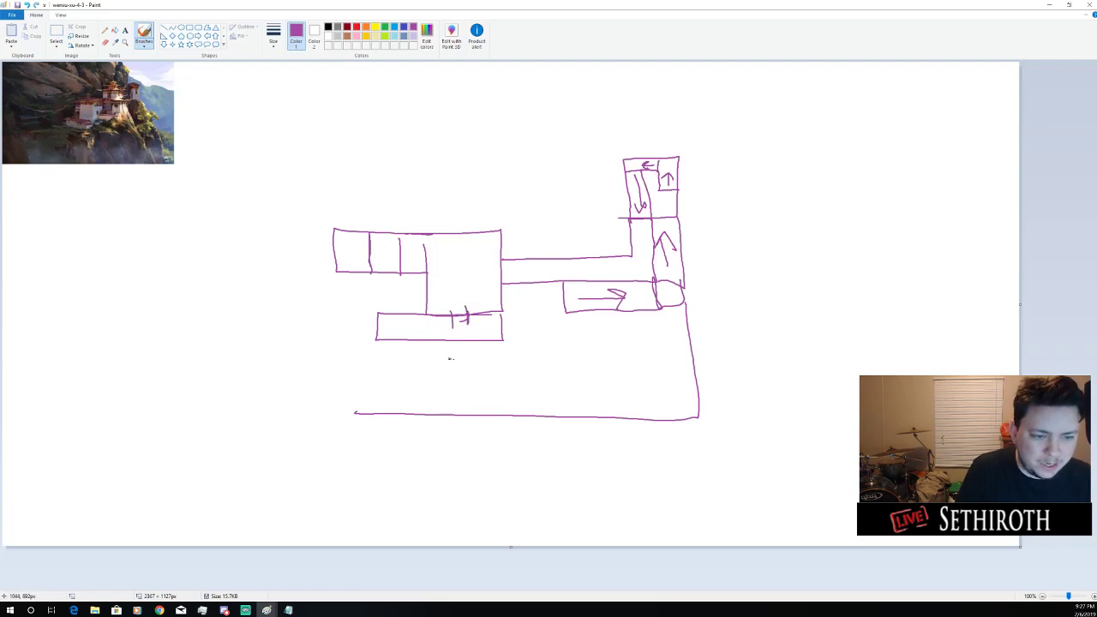
Try a route stroke from below the base up to the doorway
{"action": "mouse_move", "coordinate": [451, 360]}
{"action": "left_mouse_down"}
{"action": "mouse_move", "coordinate": [455, 304]}
{"action": "mouse_move", "coordinate": [466, 315]}
{"action": "left_mouse_up"}
{"action": "key", "text": "ctrl+z"}
{"action": "key", "text": "ctrl+z"}
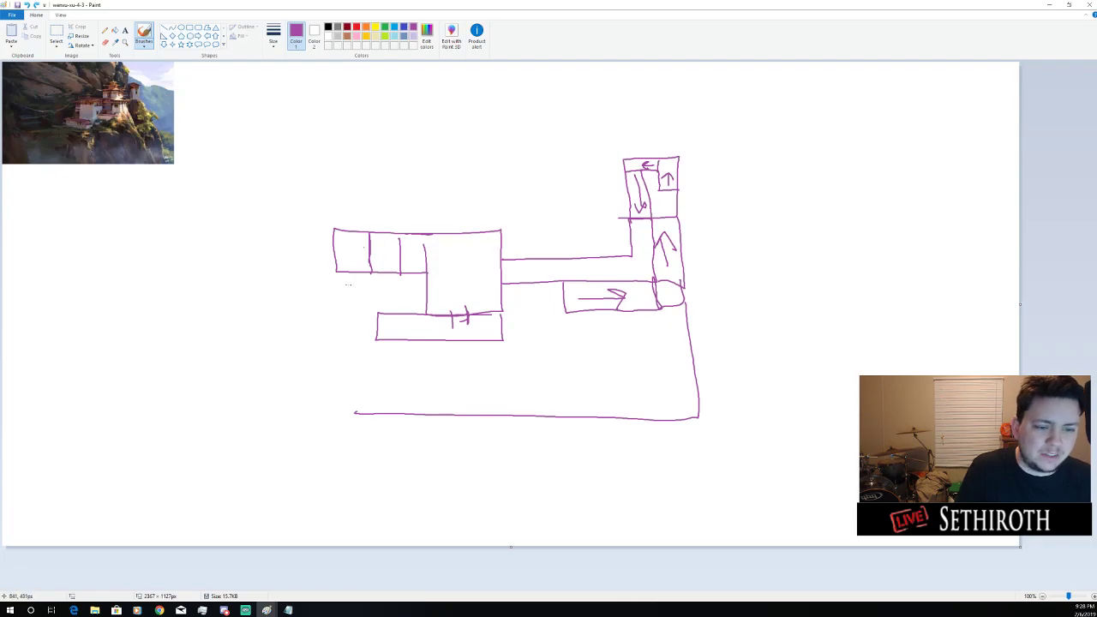
Close the outer boundary up to the left wing, and draw a small inner square inside the main box
{"action": "mouse_move", "coordinate": [357, 412]}
{"action": "left_mouse_down"}
{"action": "mouse_move", "coordinate": [324, 398]}
{"action": "mouse_move", "coordinate": [335, 228]}
{"action": "left_mouse_up"}
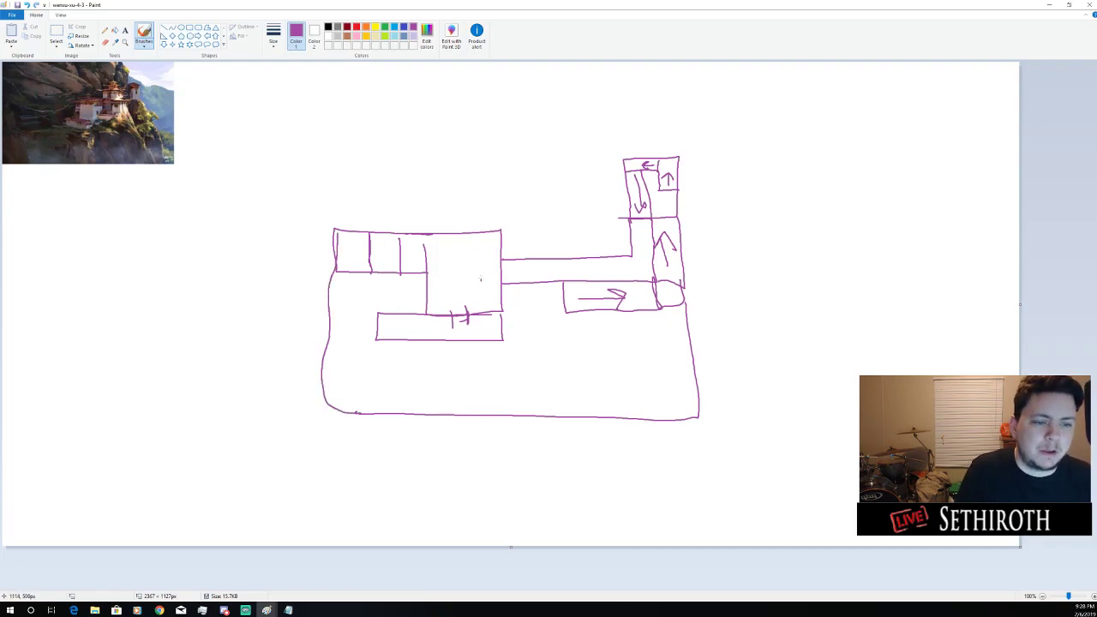
{"action": "mouse_move", "coordinate": [481, 279]}
{"action": "left_mouse_down"}
{"action": "mouse_move", "coordinate": [482, 257]}
{"action": "mouse_move", "coordinate": [443, 258]}
{"action": "mouse_move", "coordinate": [441, 288]}
{"action": "mouse_move", "coordinate": [500, 288]}
{"action": "left_mouse_up"}
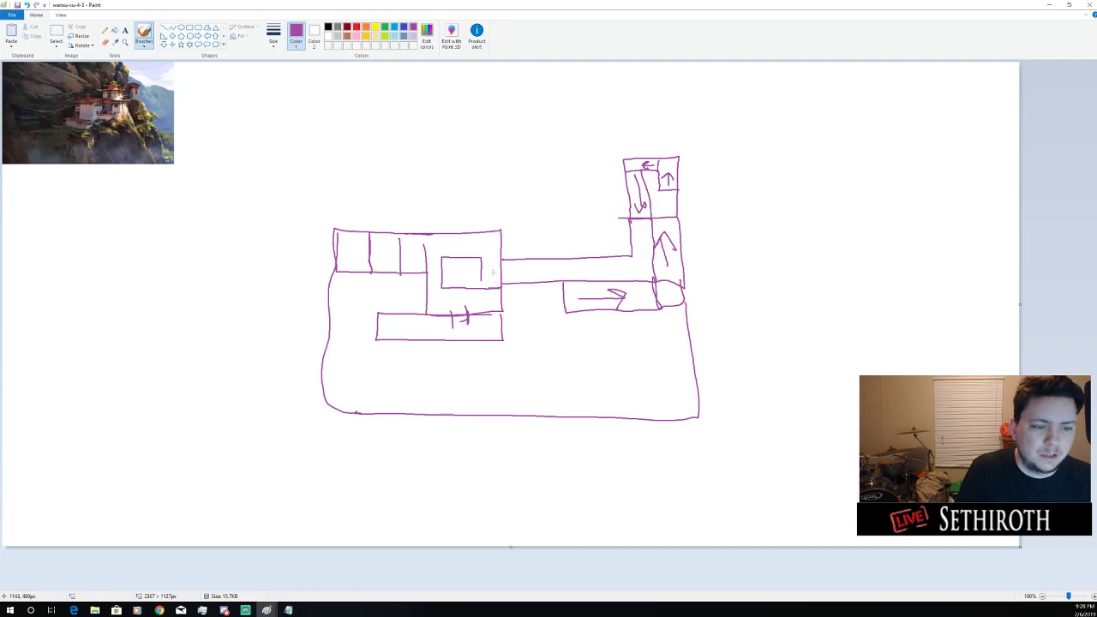
Draw arrows circling the inner square counterclockwise, and mark an opening in the main box's upper wall
{"action": "left_click_drag", "start_coordinate": [493, 276], "coordinate": [492, 258]}
{"action": "mouse_move", "coordinate": [484, 267]}
{"action": "left_mouse_down"}
{"action": "mouse_move", "coordinate": [489, 257]}
{"action": "mouse_move", "coordinate": [496, 265]}
{"action": "mouse_move", "coordinate": [446, 245]}
{"action": "mouse_move", "coordinate": [460, 252]}
{"action": "mouse_move", "coordinate": [438, 276]}
{"action": "mouse_move", "coordinate": [443, 266]}
{"action": "mouse_move", "coordinate": [468, 300]}
{"action": "mouse_move", "coordinate": [455, 307]}
{"action": "left_mouse_up"}
{"action": "mouse_move", "coordinate": [499, 216]}
{"action": "left_mouse_down"}
{"action": "mouse_move", "coordinate": [540, 198]}
{"action": "mouse_move", "coordinate": [565, 211]}
{"action": "mouse_move", "coordinate": [462, 209]}
{"action": "left_mouse_up"}
{"action": "key", "text": "ctrl+z"}
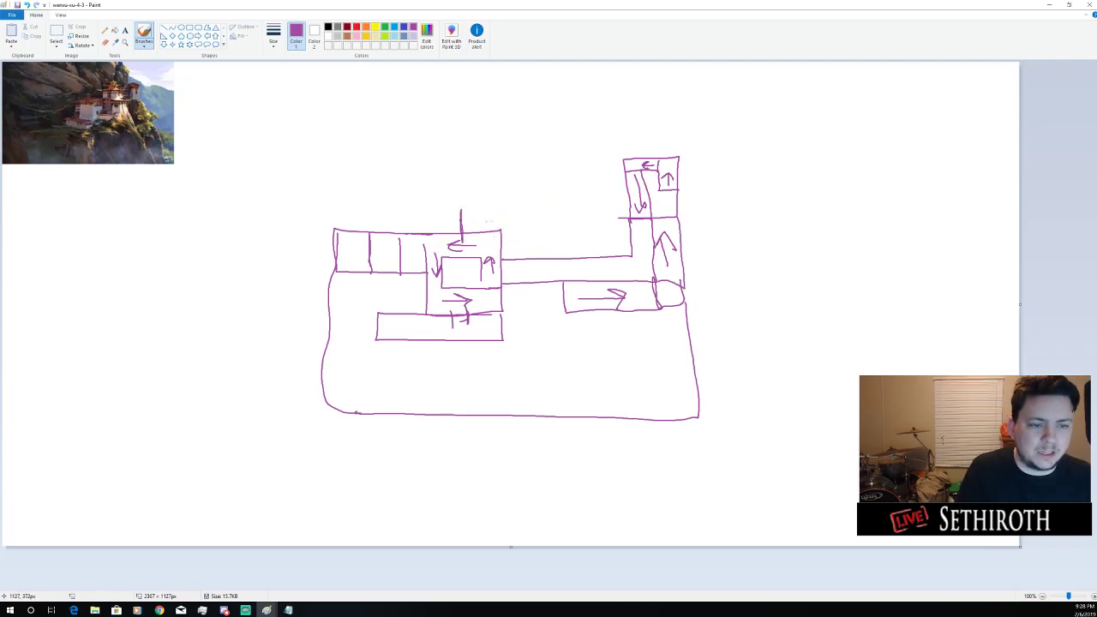
{"action": "key", "text": "ctrl+z"}
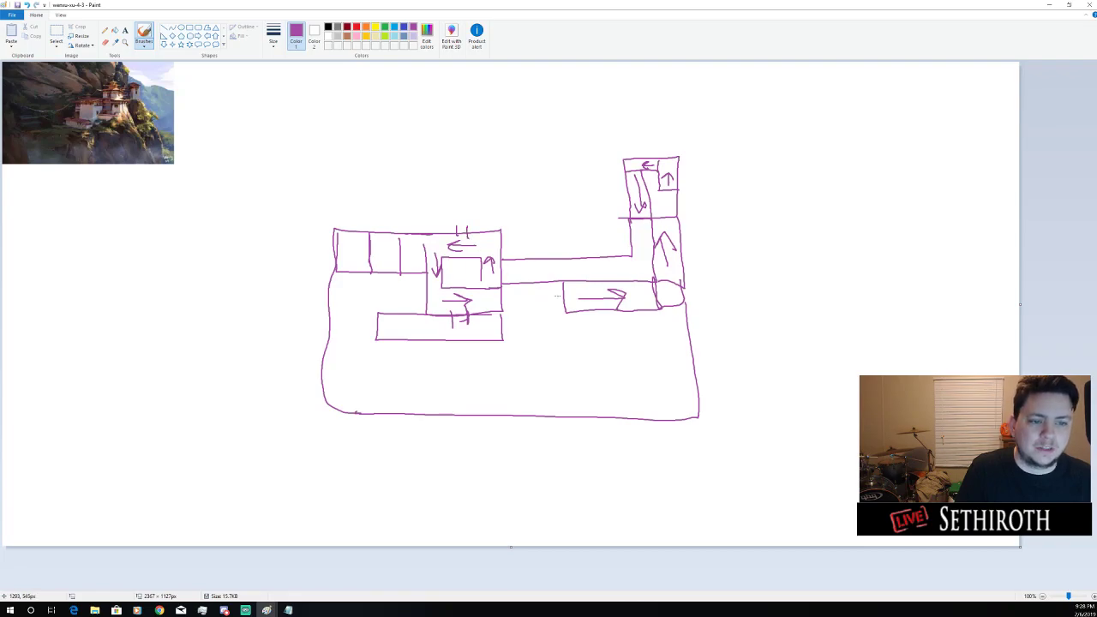
Undo the arrows around the inner square and the opening marks in the upper wall
{"action": "key", "text": "ctrl+z"}
{"action": "key", "text": "ctrl+z"}
{"action": "key", "text": "ctrl+z"}
{"action": "key", "text": "ctrl+z"}
{"action": "key", "text": "ctrl+z"}
{"action": "key", "text": "ctrl+z"}
{"action": "key", "text": "ctrl+z"}
{"action": "key", "text": "ctrl+z"}
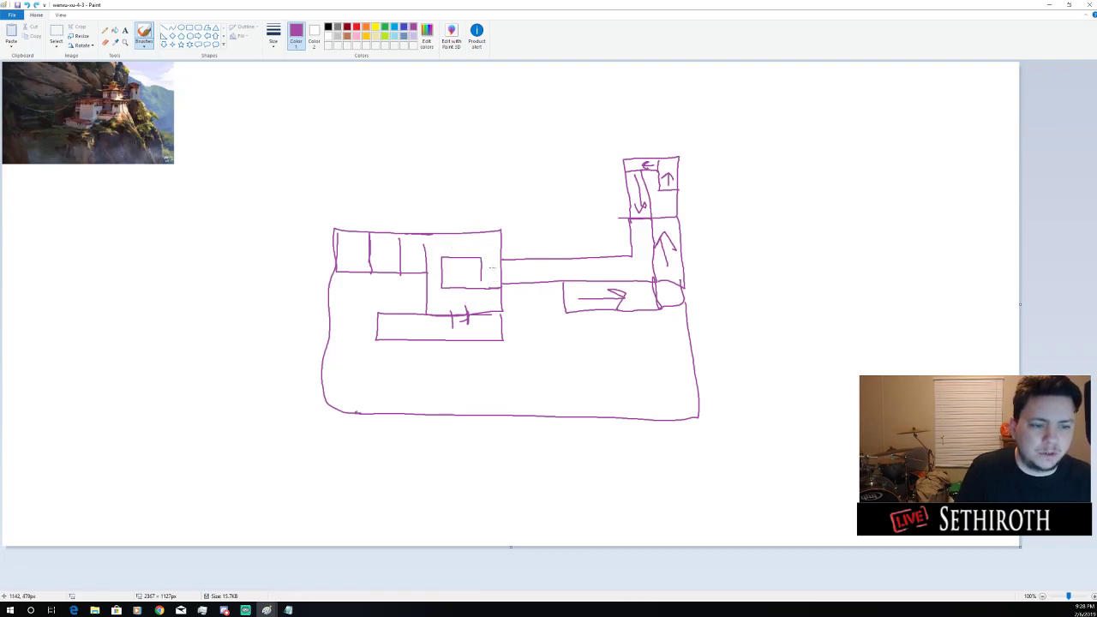
Redraw the route arrows and opening marks around the inner square, and try a circular scribble in the space between the buildings
{"action": "mouse_move", "coordinate": [492, 284]}
{"action": "left_mouse_down"}
{"action": "mouse_move", "coordinate": [490, 260]}
{"action": "mouse_move", "coordinate": [499, 268]}
{"action": "mouse_move", "coordinate": [434, 286]}
{"action": "mouse_move", "coordinate": [430, 277]}
{"action": "mouse_move", "coordinate": [471, 298]}
{"action": "mouse_move", "coordinate": [461, 304]}
{"action": "left_mouse_up"}
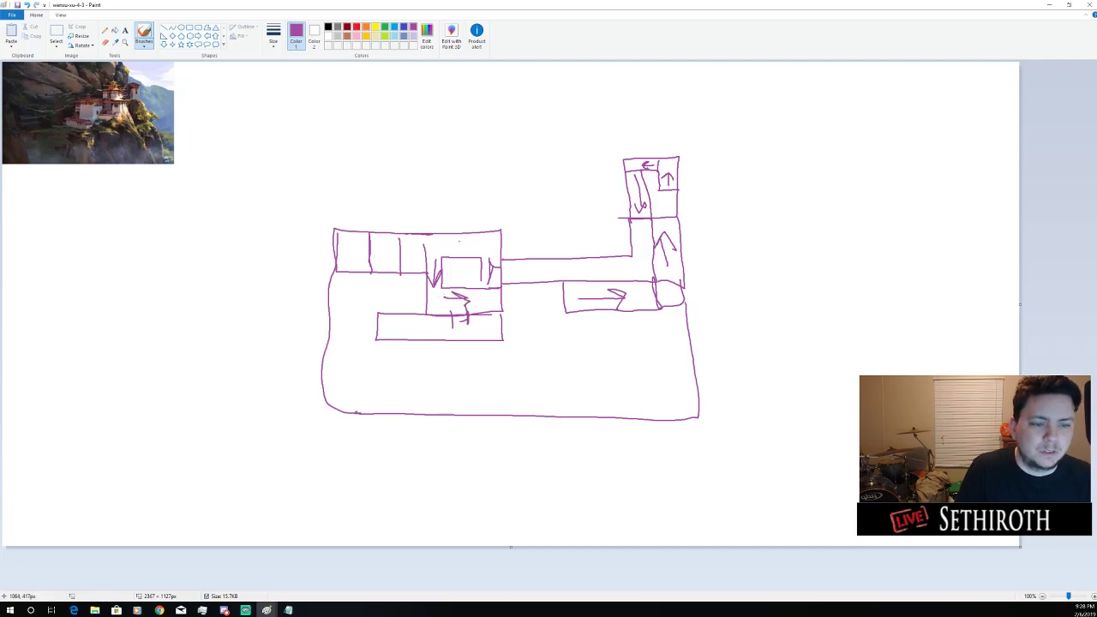
{"action": "mouse_move", "coordinate": [449, 231]}
{"action": "left_mouse_down"}
{"action": "mouse_move", "coordinate": [450, 244]}
{"action": "mouse_move", "coordinate": [467, 245]}
{"action": "left_mouse_up"}
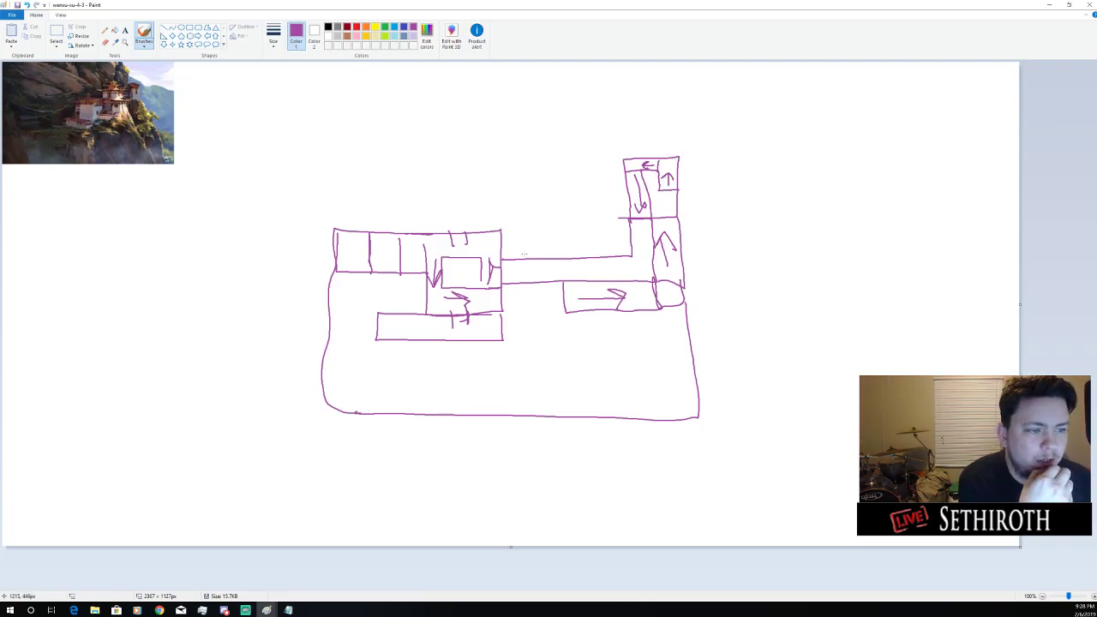
{"action": "mouse_move", "coordinate": [567, 199]}
{"action": "left_mouse_down"}
{"action": "mouse_move", "coordinate": [596, 219]}
{"action": "mouse_move", "coordinate": [548, 215]}
{"action": "mouse_move", "coordinate": [559, 200]}
{"action": "left_mouse_up"}
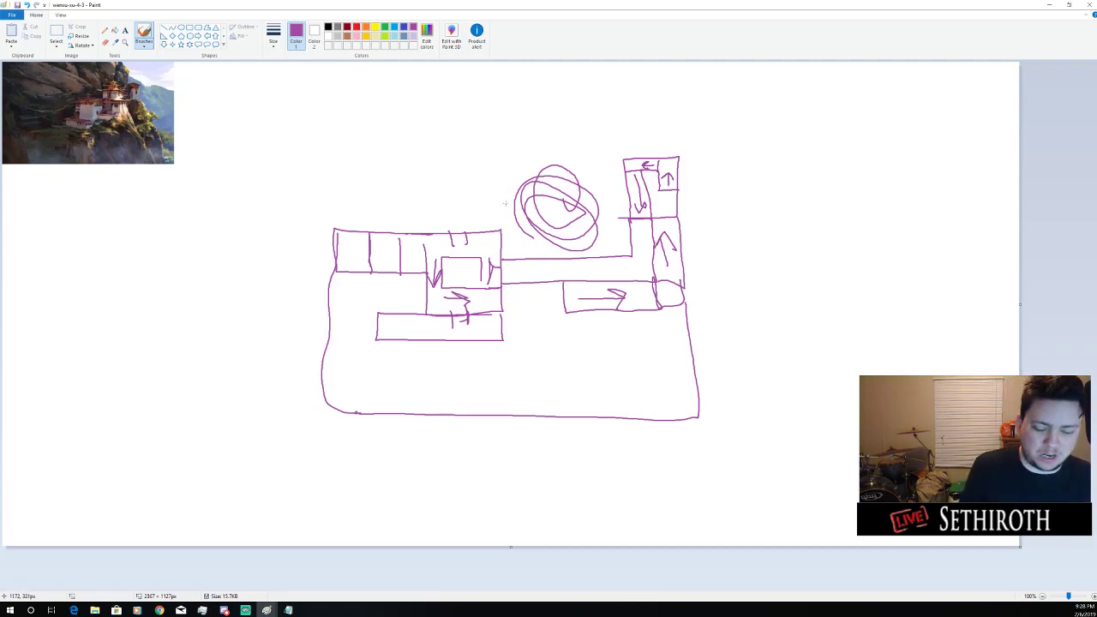
{"action": "key", "text": "ctrl+z"}
Draw a long bar across the top of the layout, hatch it in, and join its left end to the left wing
{"action": "mouse_move", "coordinate": [682, 156]}
{"action": "left_mouse_down"}
{"action": "mouse_move", "coordinate": [340, 157]}
{"action": "mouse_move", "coordinate": [334, 112]}
{"action": "mouse_move", "coordinate": [680, 116]}
{"action": "mouse_move", "coordinate": [690, 157]}
{"action": "left_mouse_up"}
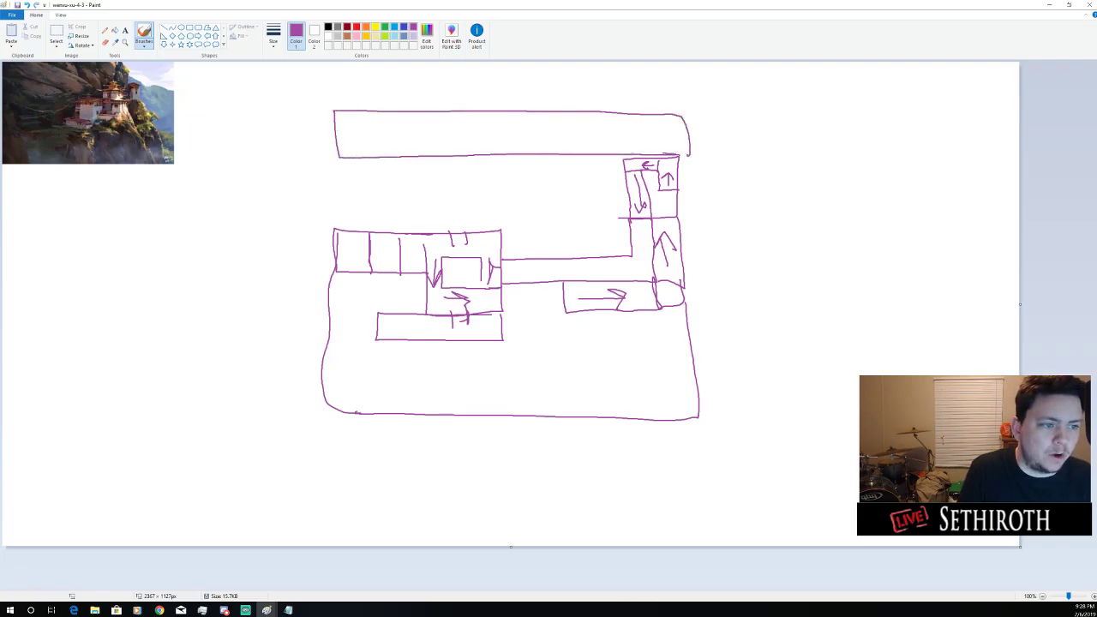
{"action": "mouse_move", "coordinate": [360, 153]}
{"action": "left_mouse_down"}
{"action": "mouse_move", "coordinate": [651, 142]}
{"action": "mouse_move", "coordinate": [377, 131]}
{"action": "mouse_move", "coordinate": [698, 117]}
{"action": "mouse_move", "coordinate": [391, 126]}
{"action": "mouse_move", "coordinate": [598, 137]}
{"action": "mouse_move", "coordinate": [377, 149]}
{"action": "mouse_move", "coordinate": [612, 126]}
{"action": "left_mouse_up"}
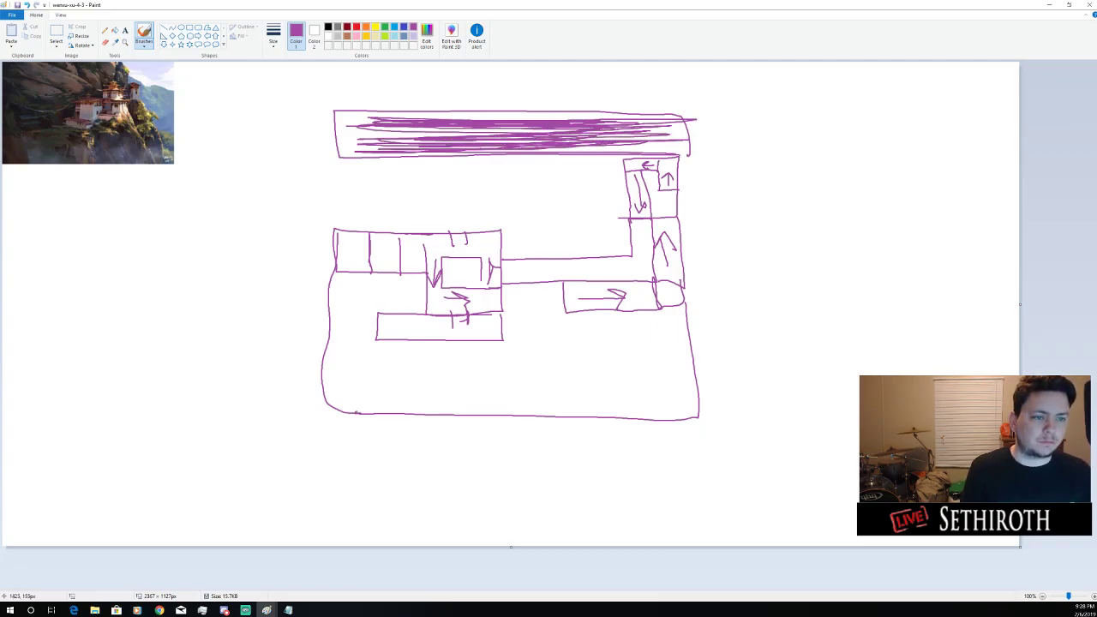
{"action": "left_click_drag", "start_coordinate": [341, 157], "coordinate": [331, 273]}
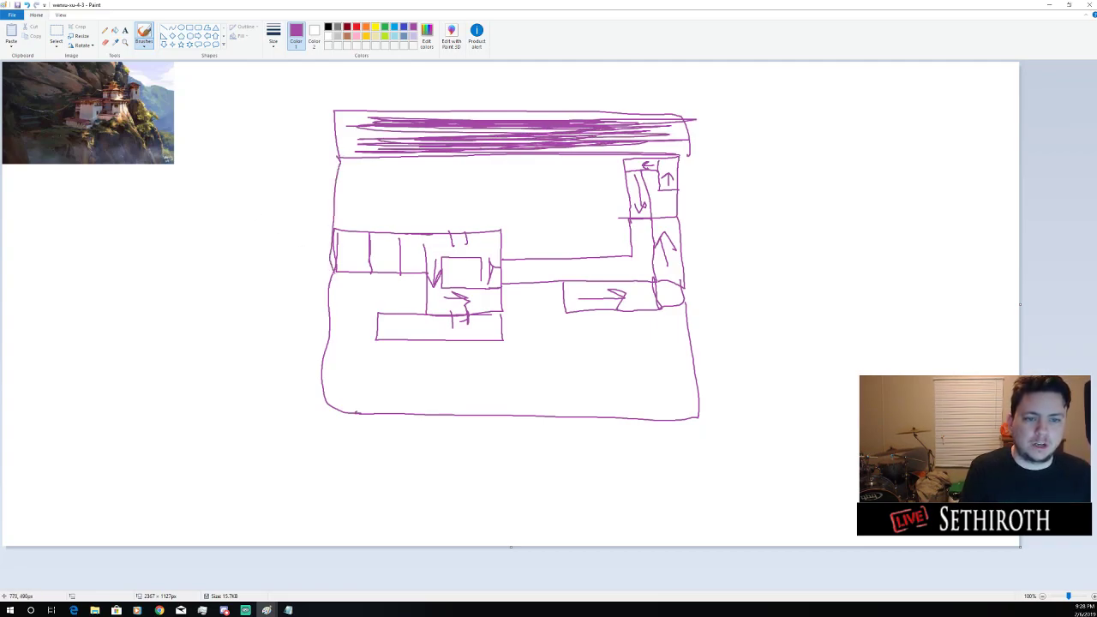
Try a route stroke up through the left wing, and another from the corridor's corner into the open space
{"action": "mouse_move", "coordinate": [385, 310]}
{"action": "left_mouse_down"}
{"action": "mouse_move", "coordinate": [382, 225]}
{"action": "mouse_move", "coordinate": [364, 249]}
{"action": "mouse_move", "coordinate": [393, 221]}
{"action": "left_mouse_up"}
{"action": "key", "text": "ctrl+z"}
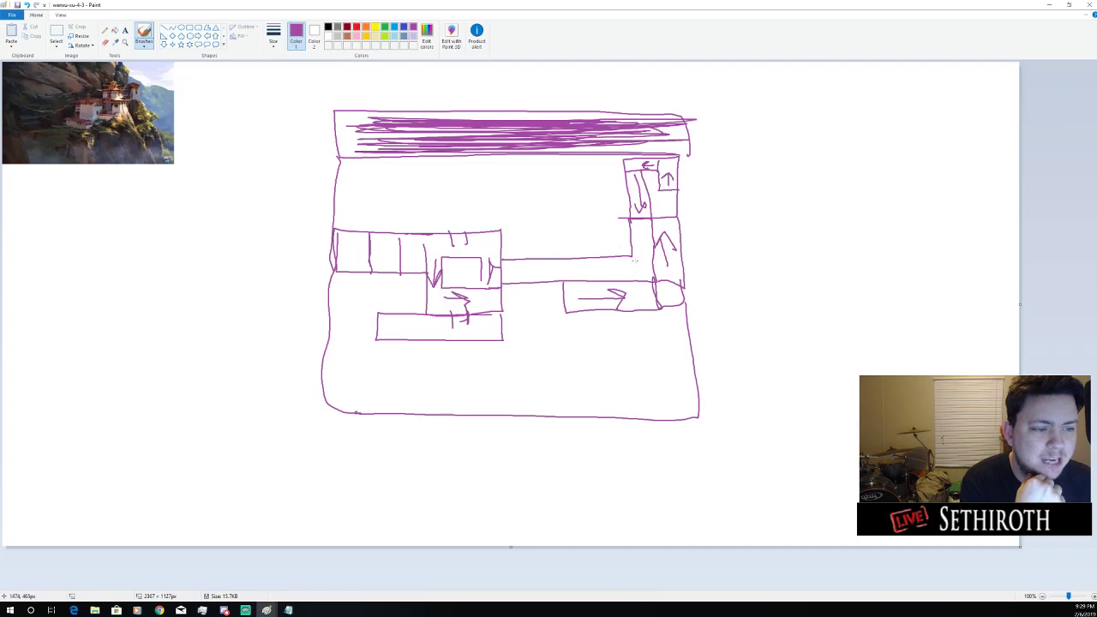
{"action": "mouse_move", "coordinate": [635, 260]}
{"action": "left_mouse_down"}
{"action": "mouse_move", "coordinate": [542, 204]}
{"action": "mouse_move", "coordinate": [529, 215]}
{"action": "mouse_move", "coordinate": [586, 225]}
{"action": "left_mouse_up"}
{"action": "key", "text": "ctrl+z"}
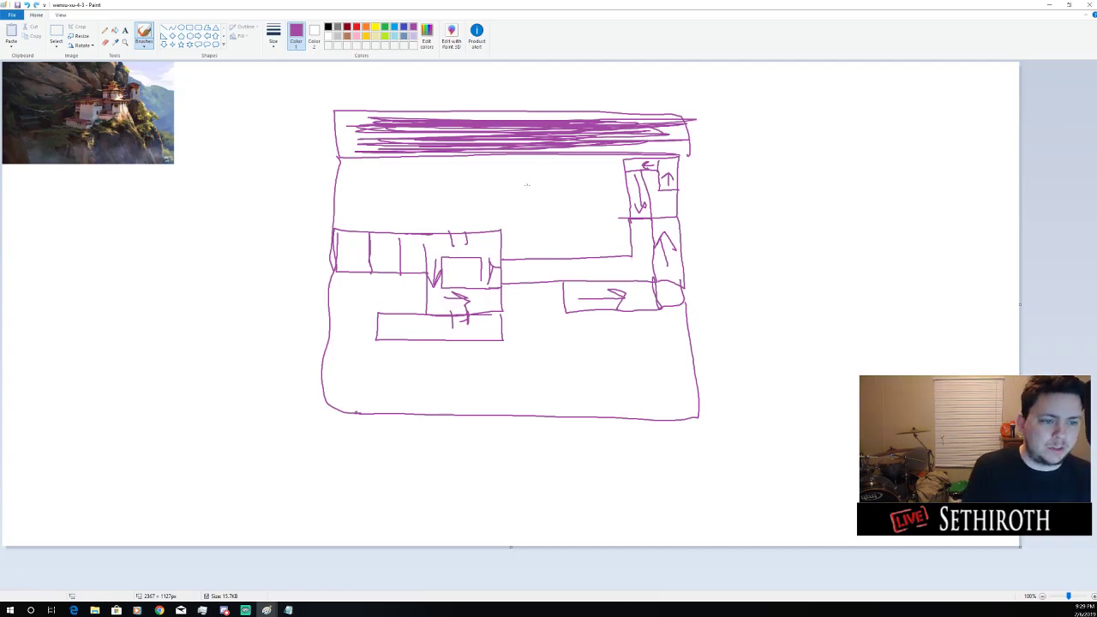
Handwrite the label "Court Yard" in the open space between the main box and the smaller box
{"action": "mouse_move", "coordinate": [533, 187]}
{"action": "left_mouse_down"}
{"action": "mouse_move", "coordinate": [565, 185]}
{"action": "mouse_move", "coordinate": [564, 198]}
{"action": "mouse_move", "coordinate": [571, 183]}
{"action": "mouse_move", "coordinate": [548, 212]}
{"action": "left_mouse_up"}
{"action": "mouse_move", "coordinate": [553, 202]}
{"action": "left_mouse_down"}
{"action": "mouse_move", "coordinate": [550, 230]}
{"action": "mouse_move", "coordinate": [565, 214]}
{"action": "mouse_move", "coordinate": [575, 221]}
{"action": "mouse_move", "coordinate": [587, 190]}
{"action": "left_mouse_up"}
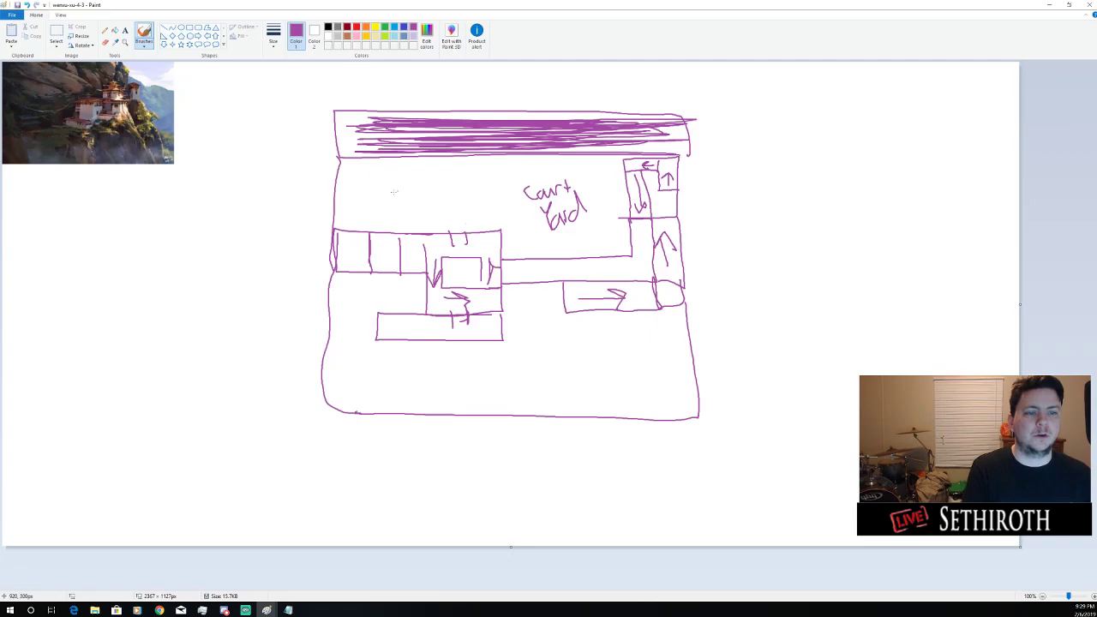
Try a curved arrow from below the left wing up through it and toward the courtyard
{"action": "mouse_move", "coordinate": [383, 287]}
{"action": "left_mouse_down"}
{"action": "mouse_move", "coordinate": [443, 186]}
{"action": "mouse_move", "coordinate": [435, 220]}
{"action": "left_mouse_up"}
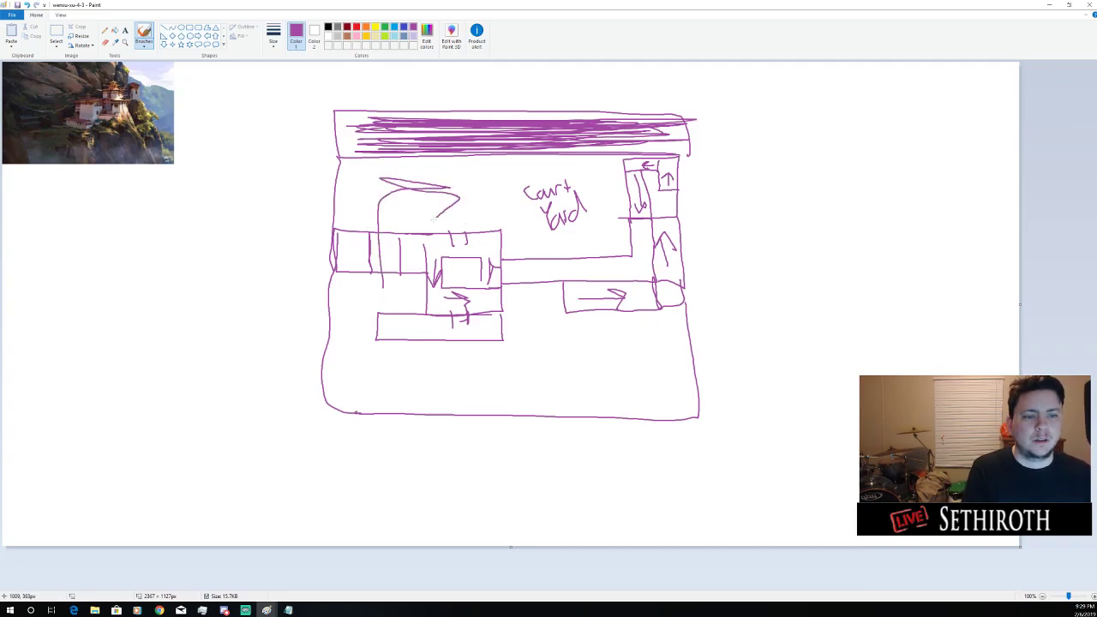
{"action": "key", "text": "ctrl+z"}
{"action": "key", "text": "ctrl+z"}
{"action": "key", "text": "ctrl+z"}
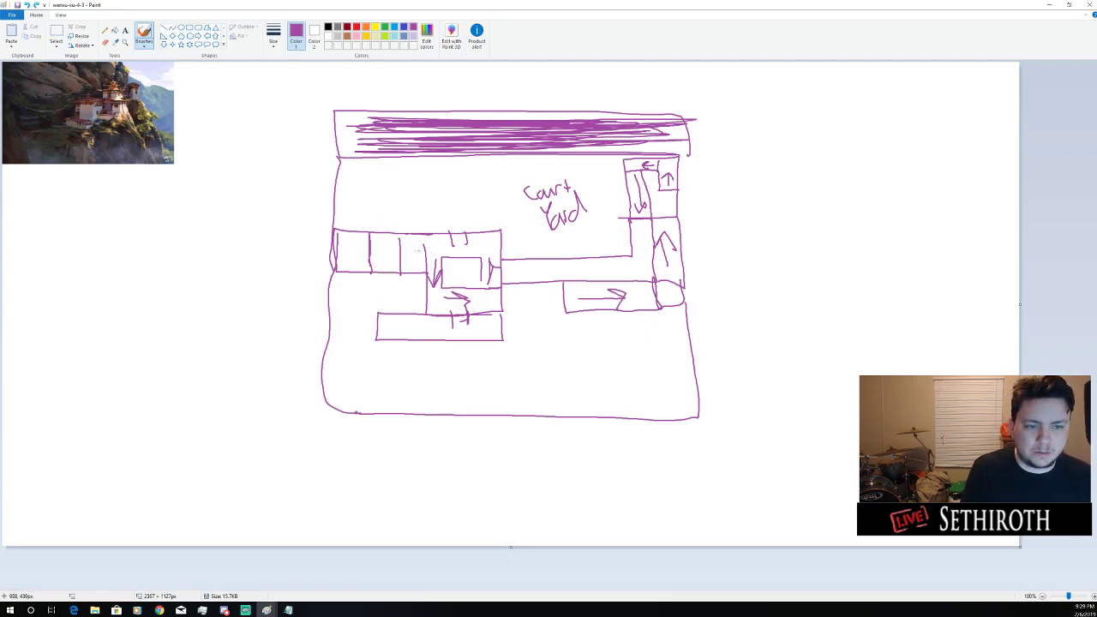
Erase the two dividers inside the left wing
{"action": "left_click", "coordinate": [105, 41]}
{"action": "mouse_move", "coordinate": [370, 230]}
{"action": "left_mouse_down"}
{"action": "mouse_move", "coordinate": [371, 274]}
{"action": "mouse_move", "coordinate": [399, 256]}
{"action": "mouse_move", "coordinate": [399, 275]}
{"action": "left_mouse_up"}
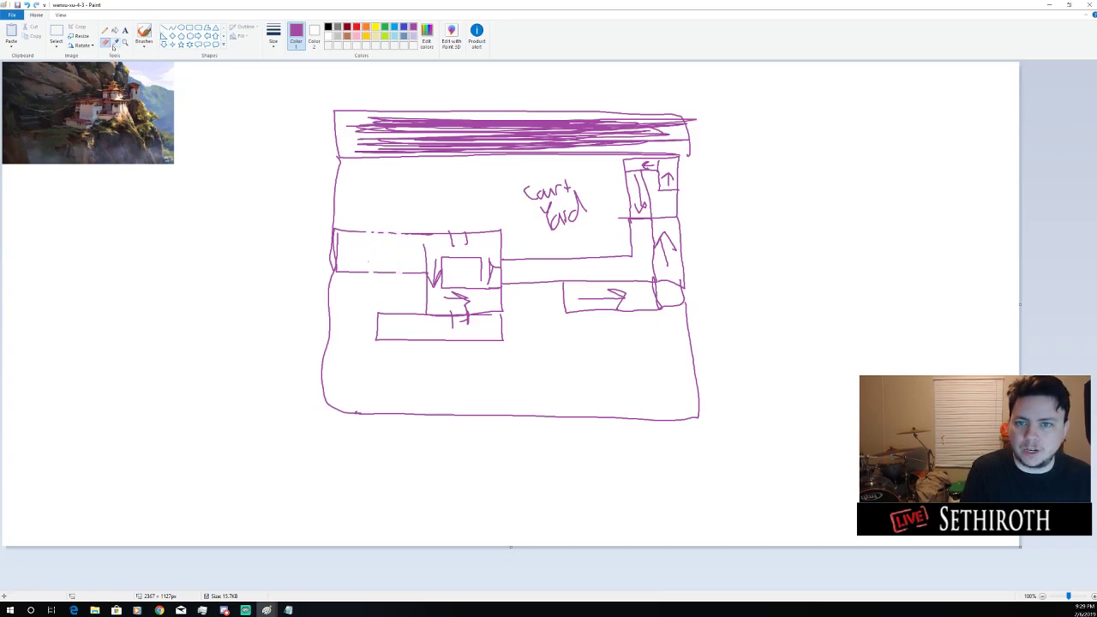
Try replacing the left wing's walls with a crossed diagonal passage from the main box to the outline's upper-left corner
{"action": "left_click_drag", "start_coordinate": [422, 273], "coordinate": [339, 271]}
{"action": "left_click_drag", "start_coordinate": [342, 230], "coordinate": [423, 234]}
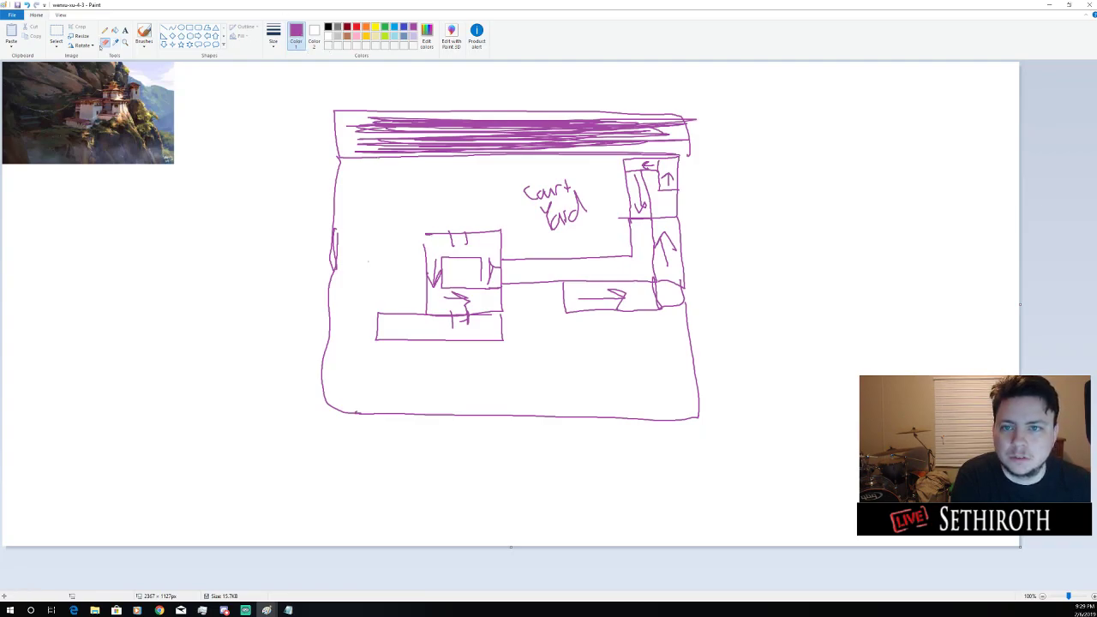
{"action": "left_click", "coordinate": [144, 34]}
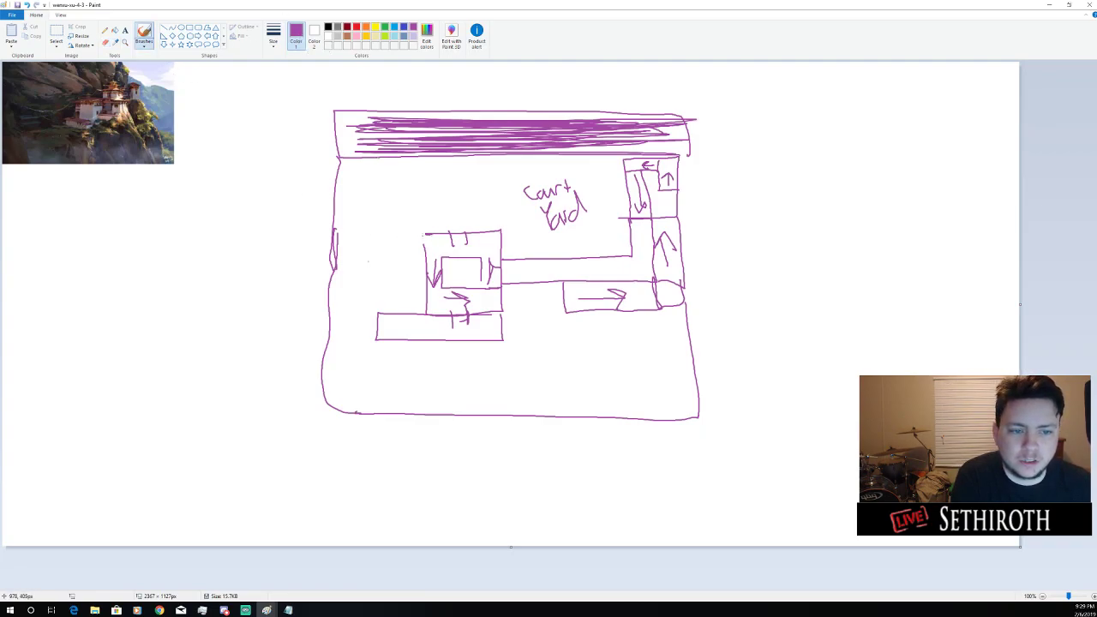
{"action": "mouse_move", "coordinate": [422, 235]}
{"action": "left_mouse_down"}
{"action": "mouse_move", "coordinate": [360, 151]}
{"action": "mouse_move", "coordinate": [402, 224]}
{"action": "mouse_move", "coordinate": [402, 170]}
{"action": "left_mouse_up"}
{"action": "left_click_drag", "start_coordinate": [377, 235], "coordinate": [417, 194]}
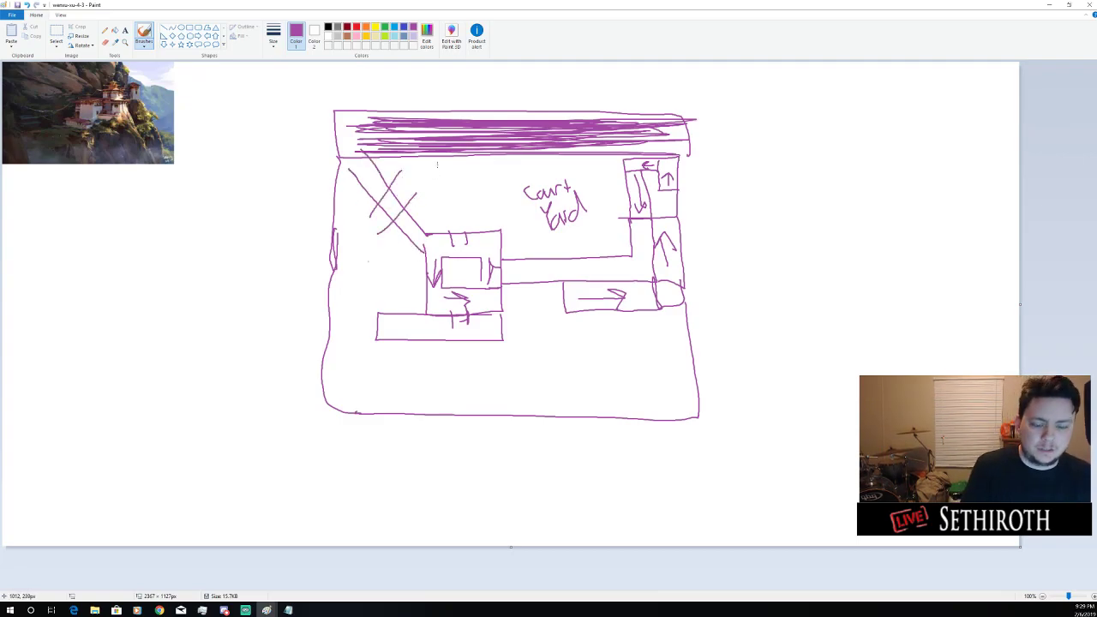
Try erasing the layout's upper-left corner, and undo the edits back to the complete left wing with its dividers
{"action": "left_click", "coordinate": [105, 41]}
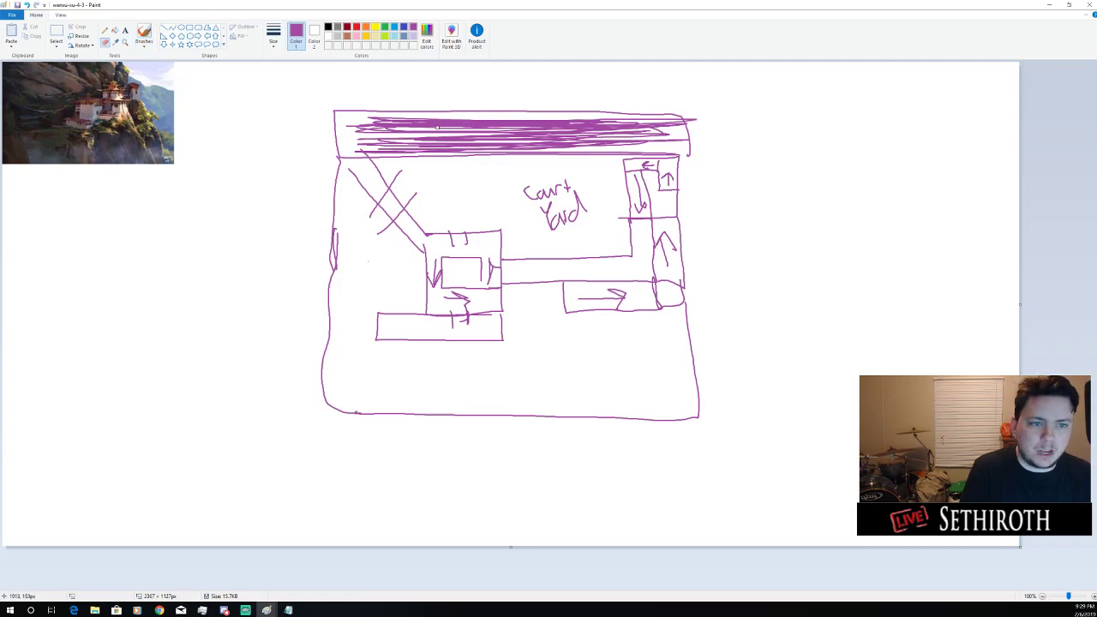
{"action": "mouse_move", "coordinate": [371, 157]}
{"action": "left_mouse_down"}
{"action": "mouse_move", "coordinate": [442, 119]}
{"action": "mouse_move", "coordinate": [377, 128]}
{"action": "mouse_move", "coordinate": [340, 163]}
{"action": "mouse_move", "coordinate": [419, 123]}
{"action": "mouse_move", "coordinate": [367, 129]}
{"action": "mouse_move", "coordinate": [362, 114]}
{"action": "mouse_move", "coordinate": [342, 130]}
{"action": "left_mouse_up"}
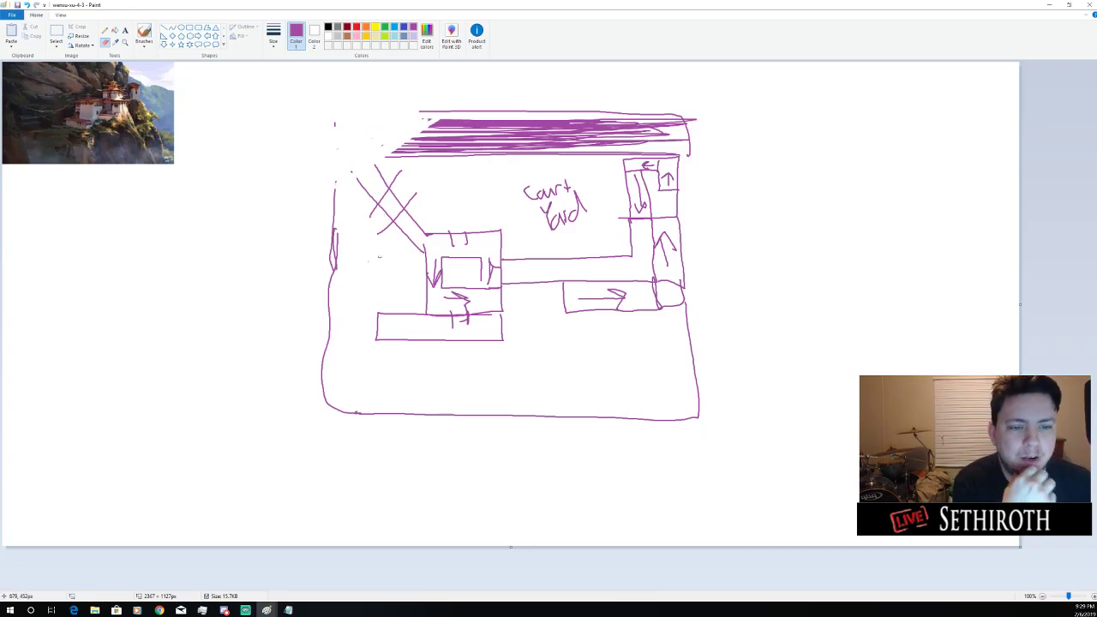
{"action": "key", "text": "ctrl+z"}
{"action": "key", "text": "ctrl+z"}
{"action": "key", "text": "ctrl+z"}
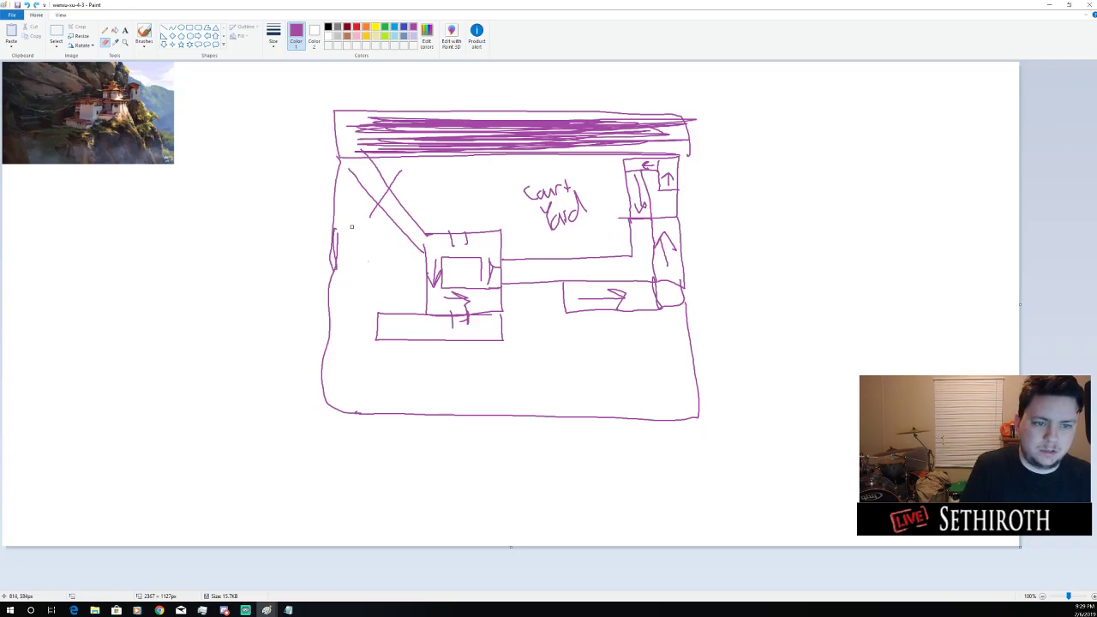
{"action": "key", "text": "ctrl+z"}
{"action": "key", "text": "ctrl+z"}
{"action": "key", "text": "ctrl+z"}
{"action": "key", "text": "ctrl+z"}
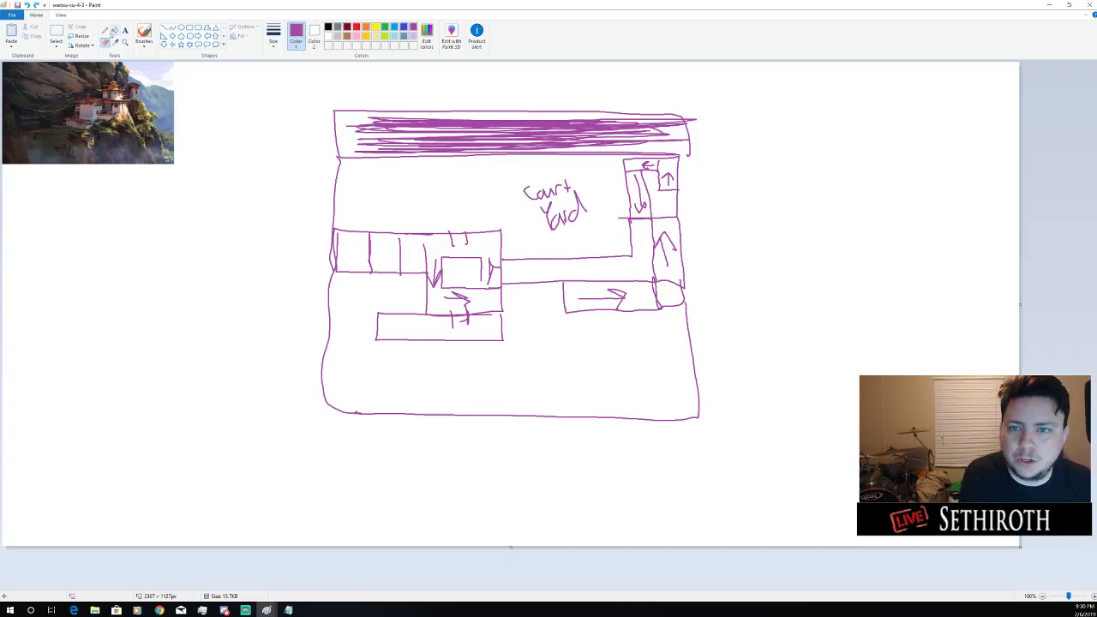
{"action": "left_click", "coordinate": [104, 30]}
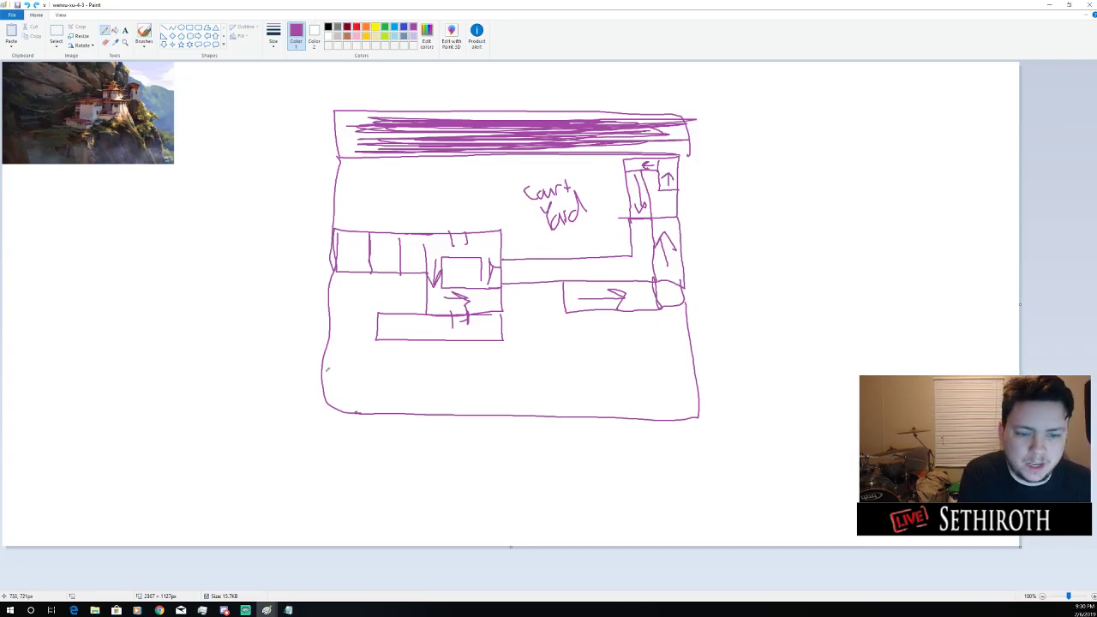
{"action": "mouse_move", "coordinate": [324, 365]}
{"action": "left_mouse_down"}
{"action": "mouse_move", "coordinate": [291, 364]}
{"action": "mouse_move", "coordinate": [293, 327]}
{"action": "left_mouse_up"}
{"action": "key", "text": "ctrl+z"}
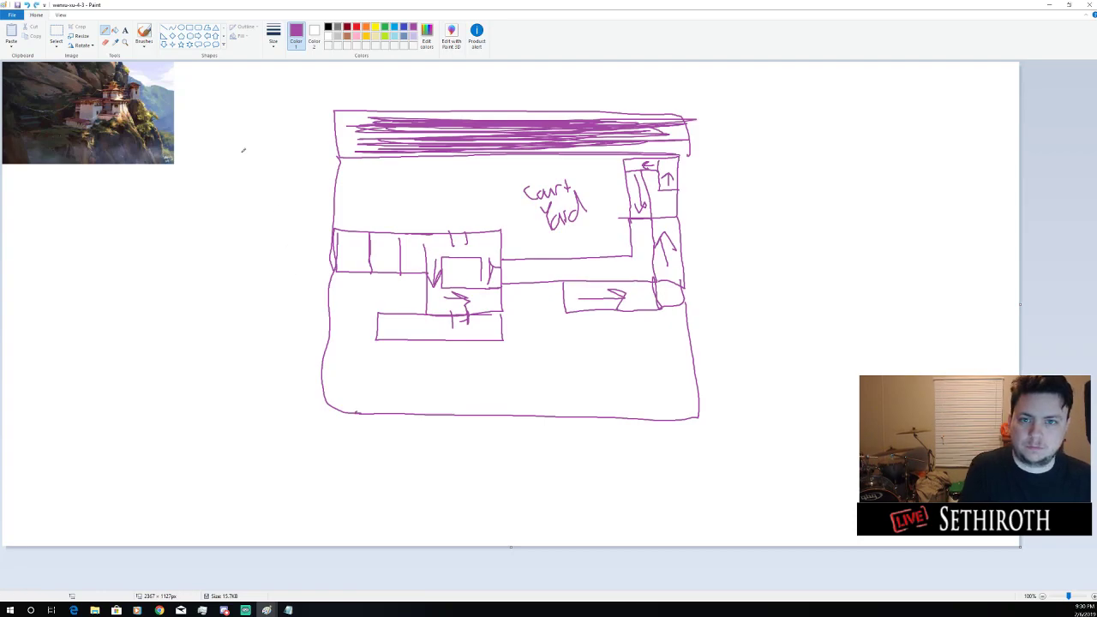
Draw a tall side passage along the outside of the outline's left wall, with a divider level with the left wing
{"action": "left_click", "coordinate": [144, 36]}
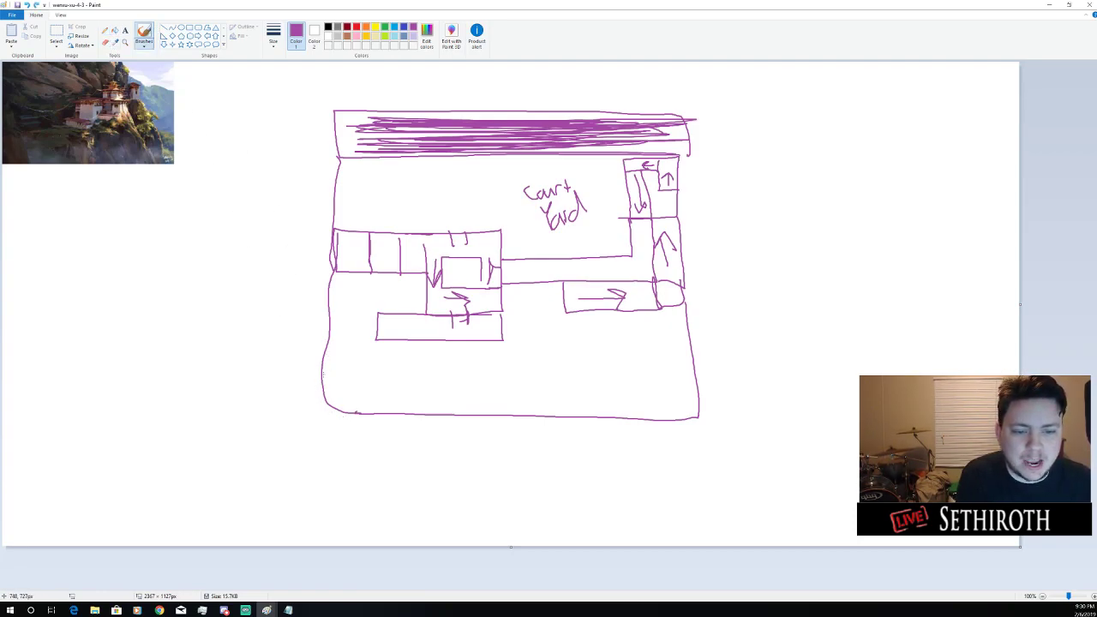
{"action": "mouse_move", "coordinate": [323, 373]}
{"action": "left_mouse_down"}
{"action": "mouse_move", "coordinate": [272, 372]}
{"action": "mouse_move", "coordinate": [279, 182]}
{"action": "mouse_move", "coordinate": [314, 156]}
{"action": "mouse_move", "coordinate": [338, 156]}
{"action": "left_mouse_up"}
{"action": "left_click_drag", "start_coordinate": [283, 221], "coordinate": [335, 228]}
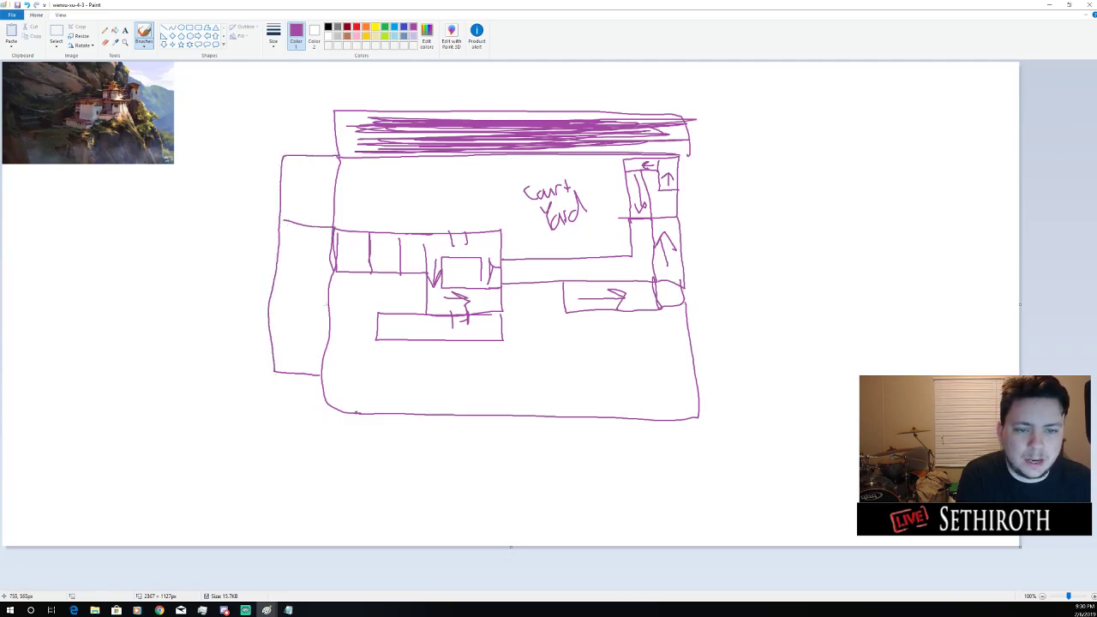
Draw a route arrow up the side passage, and try another from its upper section toward the courtyard
{"action": "mouse_move", "coordinate": [340, 360]}
{"action": "left_mouse_down"}
{"action": "mouse_move", "coordinate": [303, 314]}
{"action": "mouse_move", "coordinate": [307, 239]}
{"action": "mouse_move", "coordinate": [291, 260]}
{"action": "mouse_move", "coordinate": [319, 248]}
{"action": "left_mouse_up"}
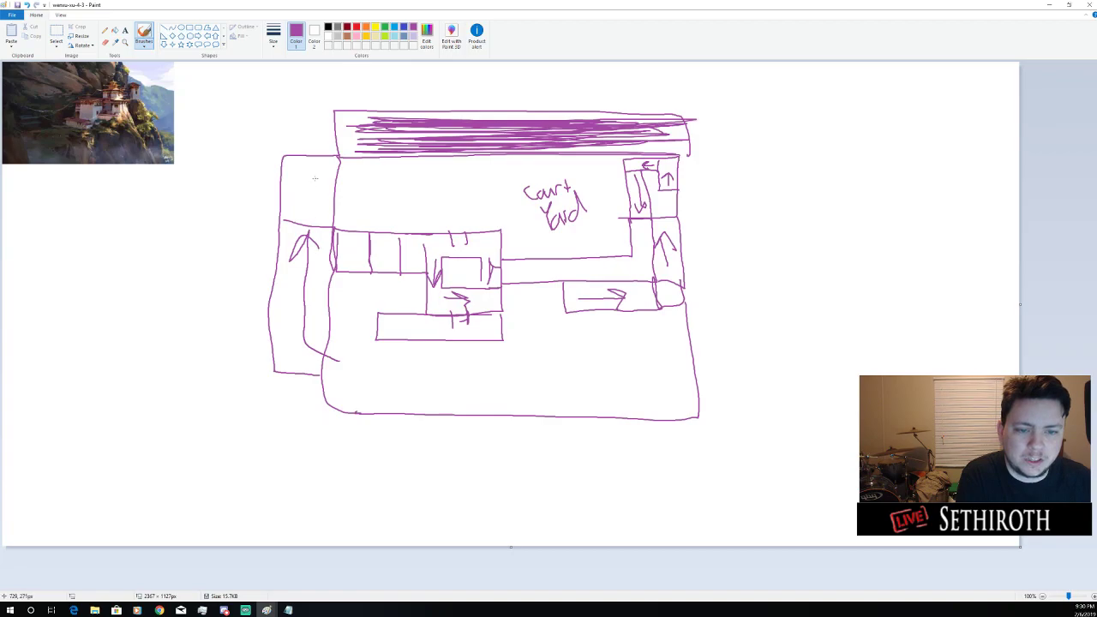
{"action": "mouse_move", "coordinate": [314, 178]}
{"action": "left_mouse_down"}
{"action": "mouse_move", "coordinate": [433, 178]}
{"action": "mouse_move", "coordinate": [395, 173]}
{"action": "mouse_move", "coordinate": [421, 209]}
{"action": "left_mouse_up"}
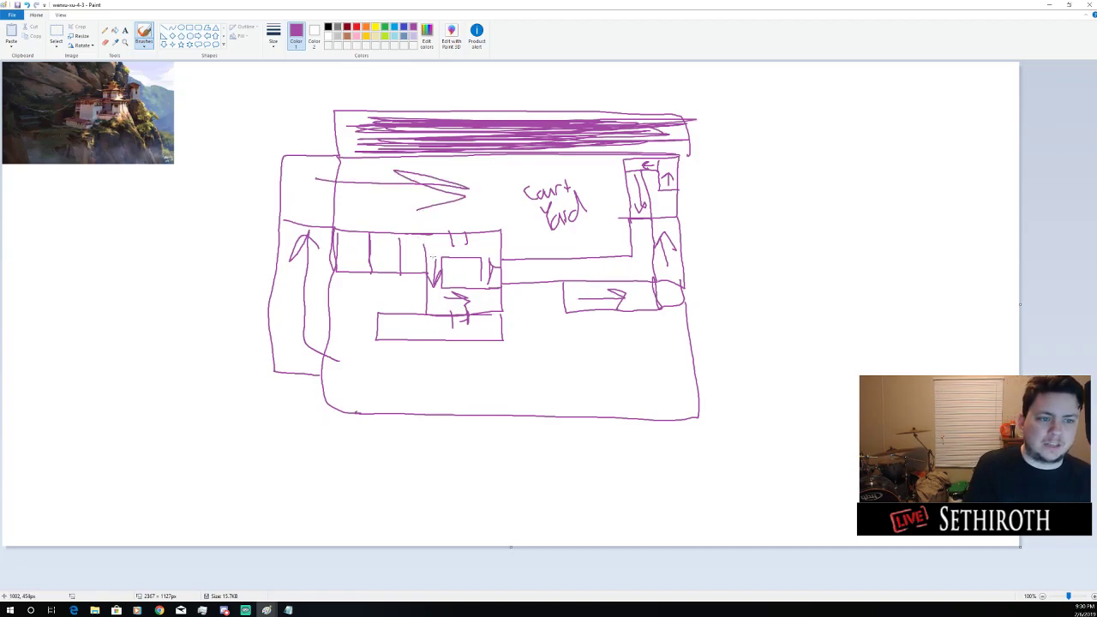
{"action": "key", "text": "ctrl+z"}
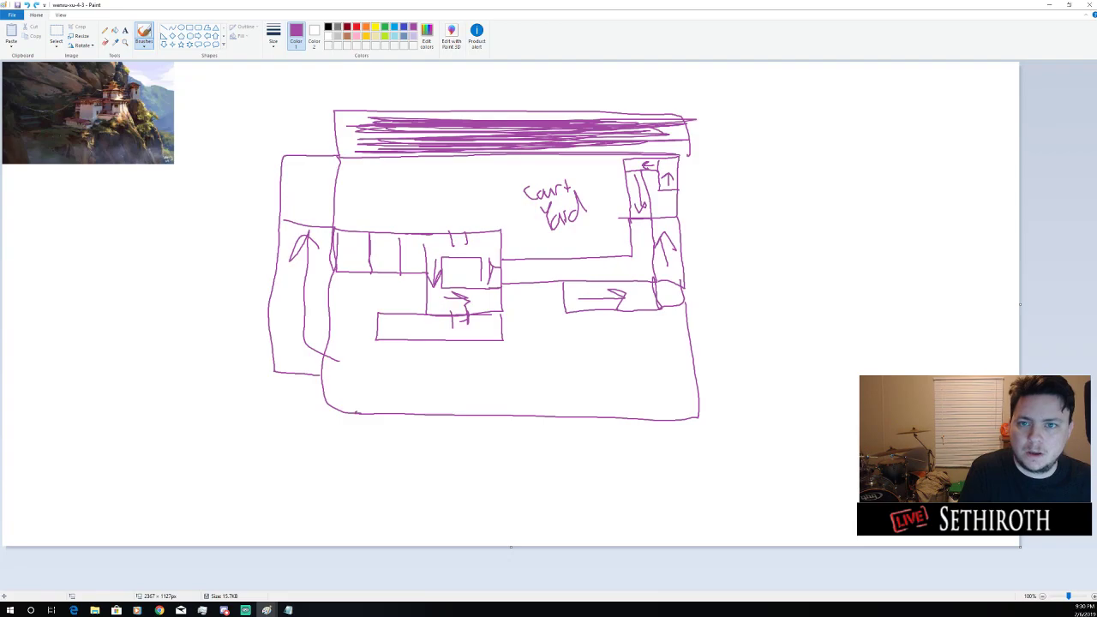
Erase the lower middle of the scribbled cliff band above the courtyard and outline a wide rectangular recess there
{"action": "mouse_move", "coordinate": [424, 154]}
{"action": "left_mouse_down"}
{"action": "mouse_move", "coordinate": [570, 150]}
{"action": "mouse_move", "coordinate": [446, 153]}
{"action": "mouse_move", "coordinate": [439, 145]}
{"action": "mouse_move", "coordinate": [480, 141]}
{"action": "mouse_move", "coordinate": [411, 135]}
{"action": "mouse_move", "coordinate": [597, 147]}
{"action": "mouse_move", "coordinate": [545, 131]}
{"action": "mouse_move", "coordinate": [408, 152]}
{"action": "left_mouse_up"}
{"action": "left_click", "coordinate": [105, 41]}
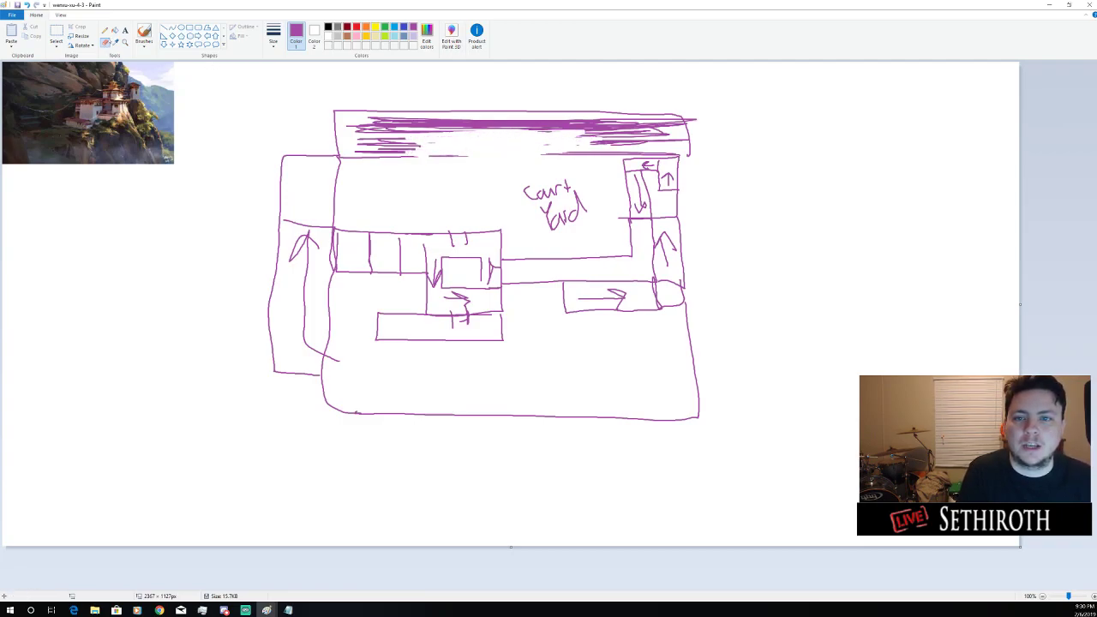
{"action": "left_click", "coordinate": [143, 34]}
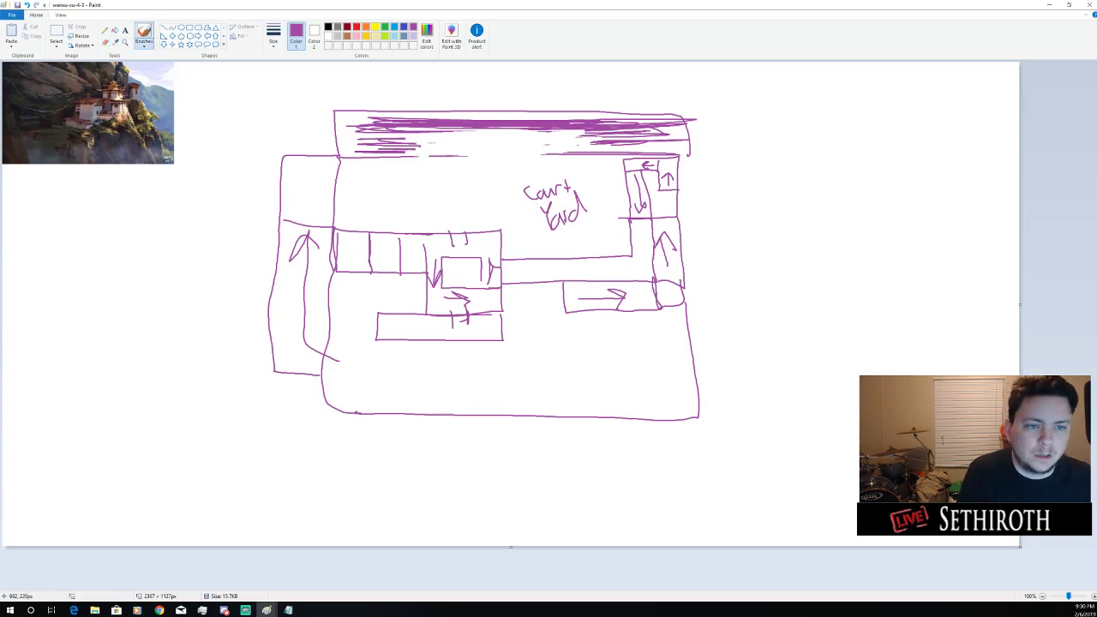
{"action": "mouse_move", "coordinate": [415, 158]}
{"action": "left_mouse_down"}
{"action": "mouse_move", "coordinate": [470, 132]}
{"action": "mouse_move", "coordinate": [573, 134]}
{"action": "mouse_move", "coordinate": [573, 157]}
{"action": "left_mouse_up"}
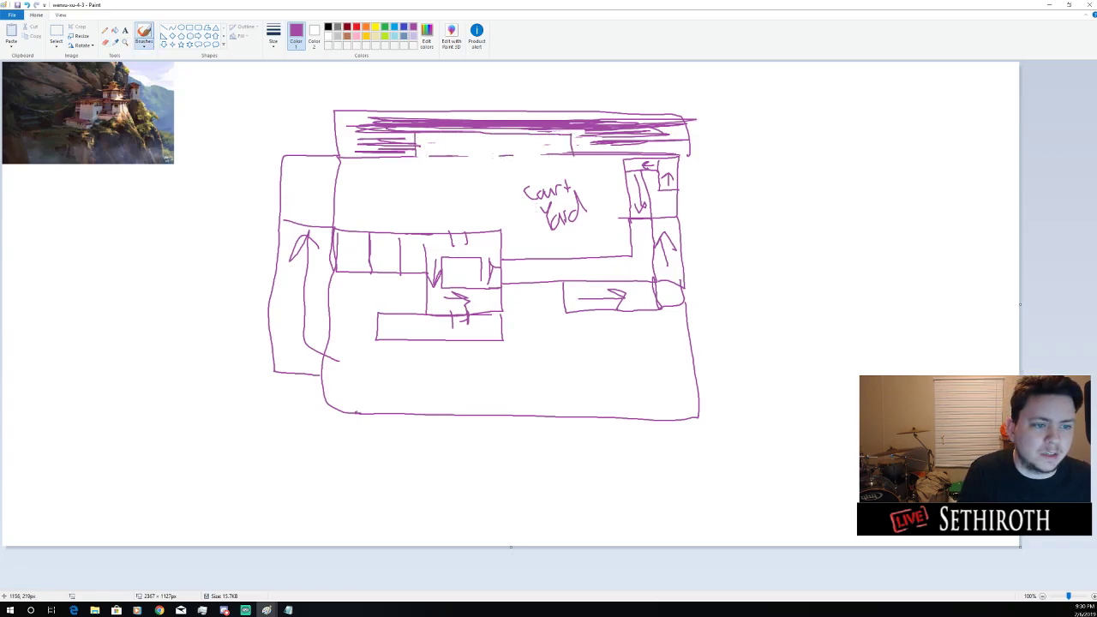
Scribble a short thick bar in the middle of the recess opening and erase stray line fragments around it
{"action": "left_click_drag", "start_coordinate": [500, 155], "coordinate": [437, 146]}
{"action": "left_click", "coordinate": [105, 42]}
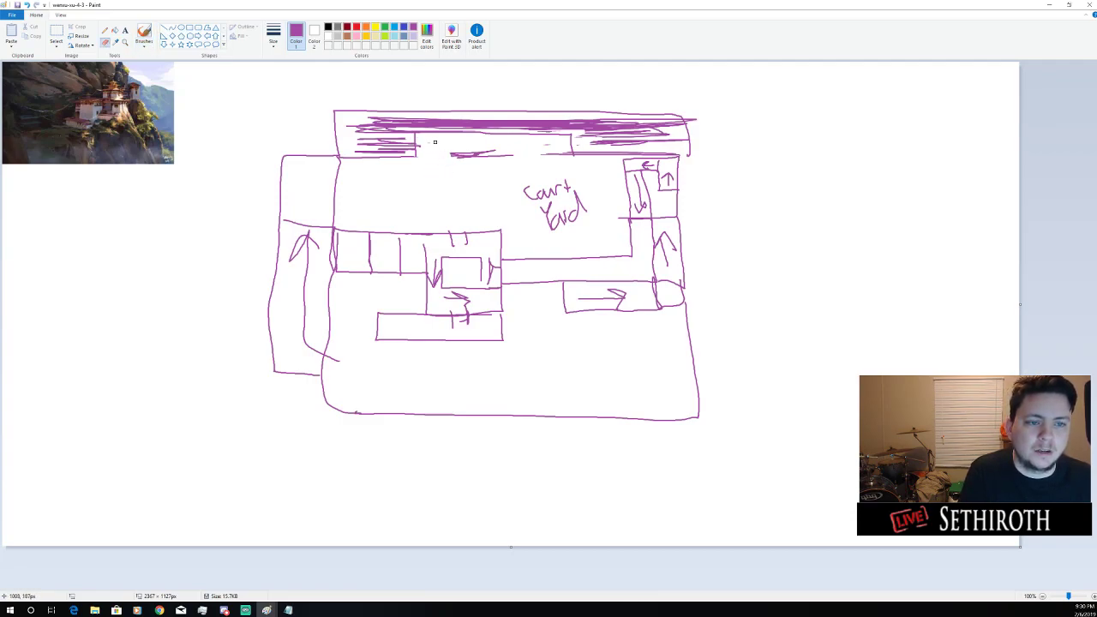
{"action": "mouse_move", "coordinate": [503, 154]}
{"action": "left_mouse_down"}
{"action": "mouse_move", "coordinate": [481, 152]}
{"action": "mouse_move", "coordinate": [493, 149]}
{"action": "left_mouse_up"}
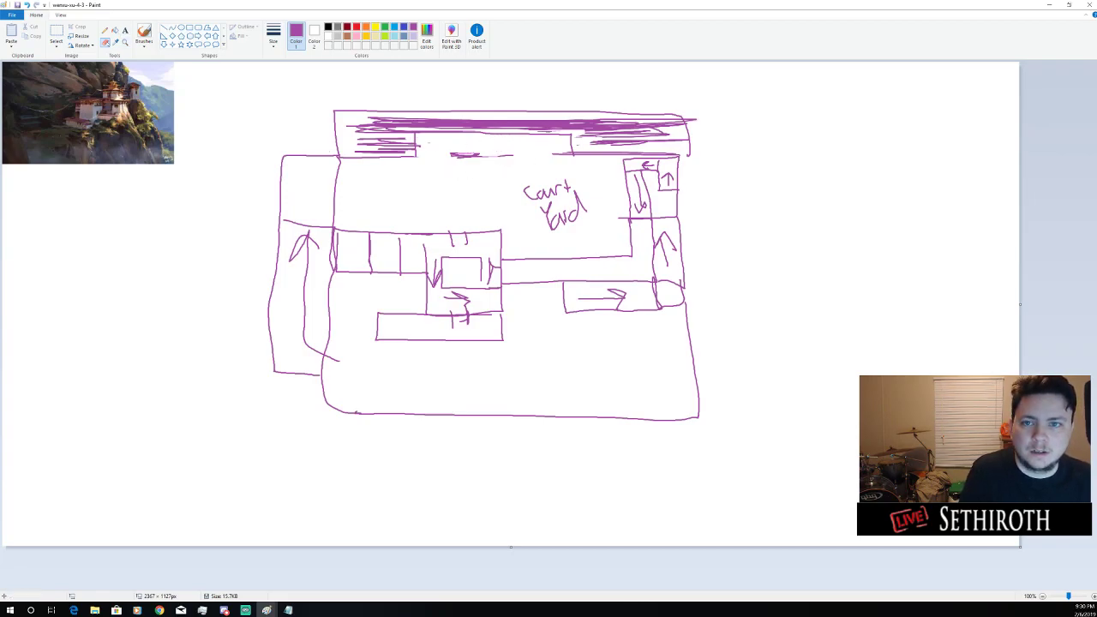
Clean up the recess by retracing its edges, erasing the leftover line in its opening, and thickening the short bar
{"action": "left_click", "coordinate": [143, 34]}
{"action": "mouse_move", "coordinate": [418, 133]}
{"action": "left_mouse_down"}
{"action": "mouse_move", "coordinate": [574, 134]}
{"action": "mouse_move", "coordinate": [574, 149]}
{"action": "left_mouse_up"}
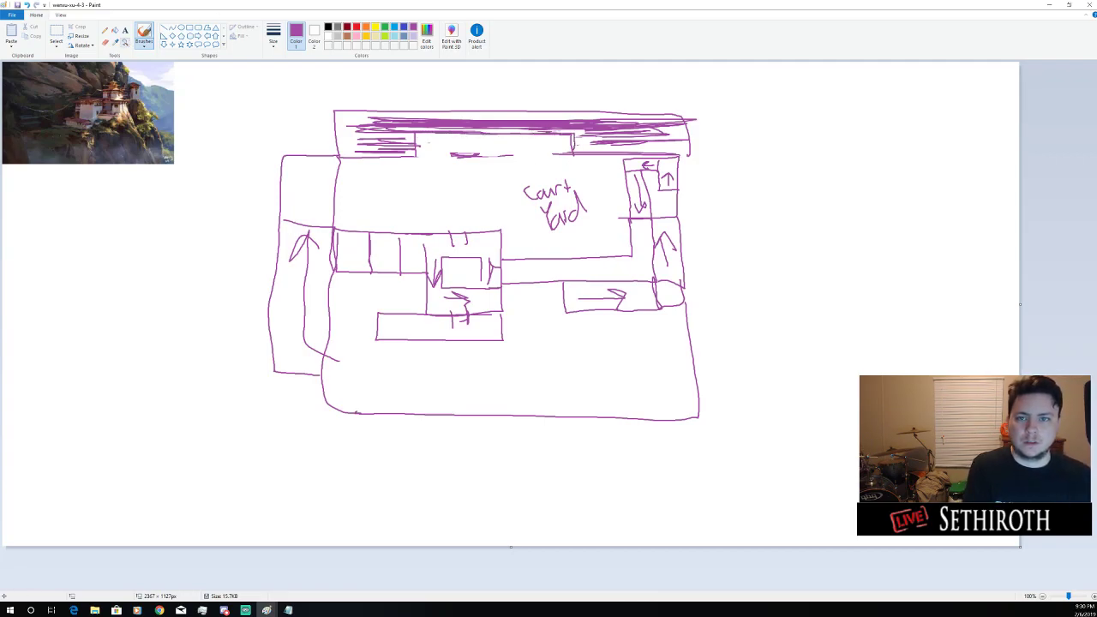
{"action": "left_click", "coordinate": [104, 42]}
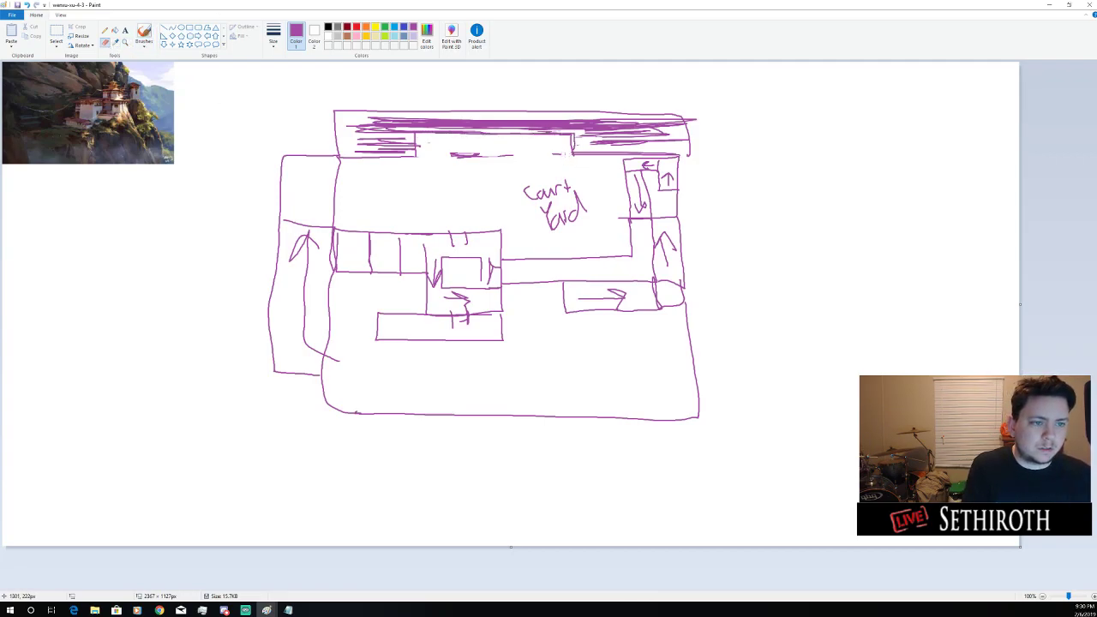
{"action": "left_click_drag", "start_coordinate": [563, 153], "coordinate": [553, 155]}
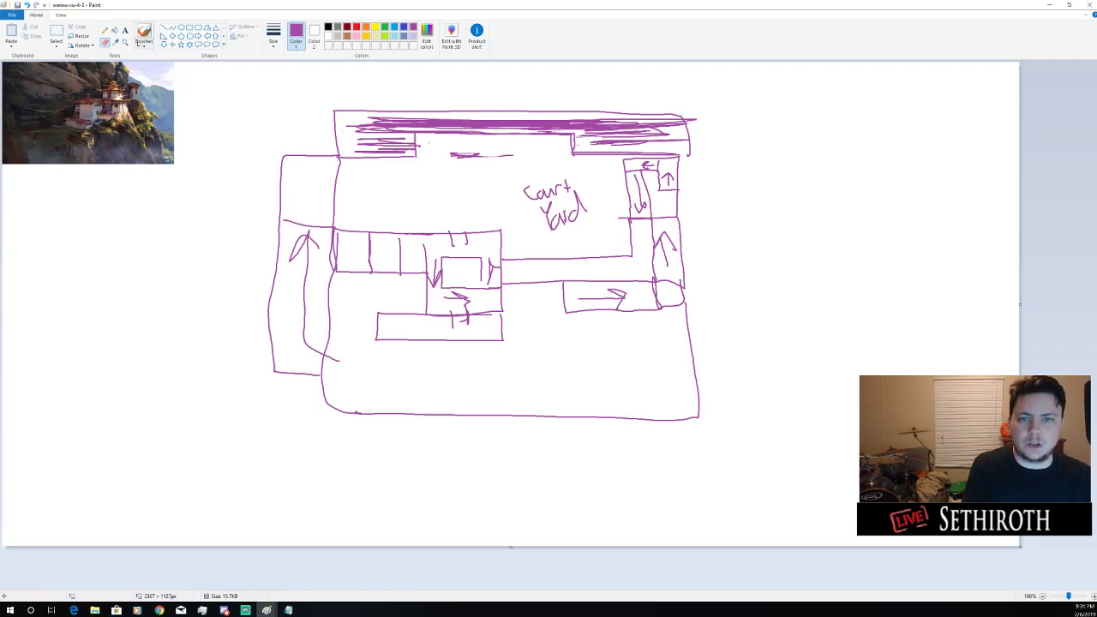
{"action": "left_click", "coordinate": [144, 36]}
{"action": "left_click_drag", "start_coordinate": [503, 156], "coordinate": [460, 152]}
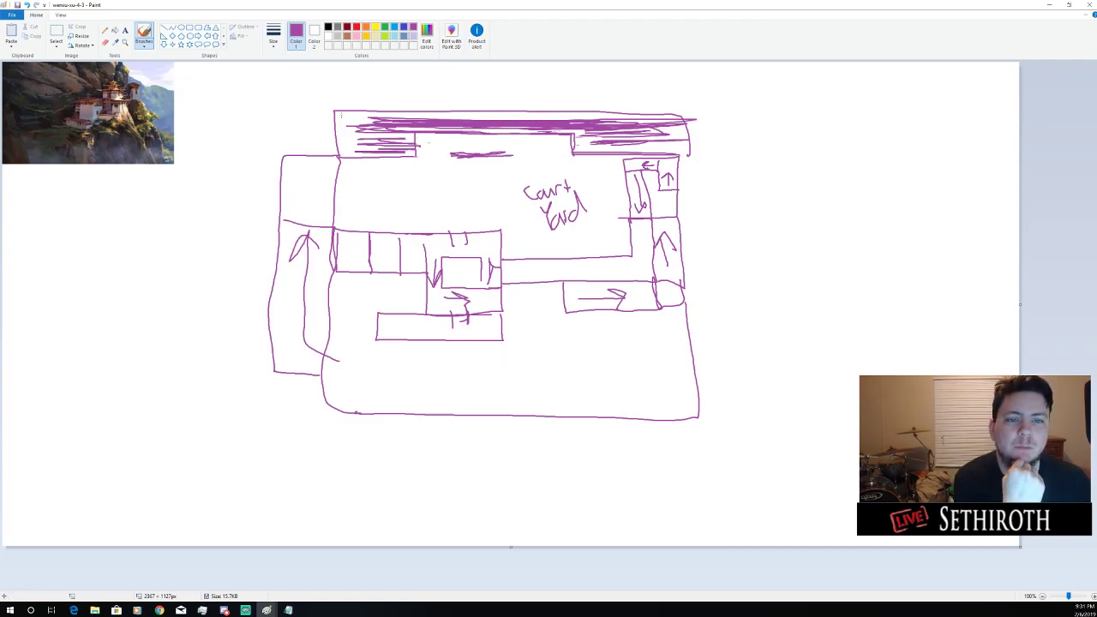
Extend the scribbled cliff band around the upper-left corner and down the left side, and mark the cliff below the temple in the reference picture
{"action": "mouse_move", "coordinate": [336, 112]}
{"action": "left_mouse_down"}
{"action": "mouse_move", "coordinate": [304, 111]}
{"action": "mouse_move", "coordinate": [323, 161]}
{"action": "mouse_move", "coordinate": [288, 149]}
{"action": "mouse_move", "coordinate": [378, 131]}
{"action": "mouse_move", "coordinate": [287, 123]}
{"action": "mouse_move", "coordinate": [276, 176]}
{"action": "mouse_move", "coordinate": [250, 112]}
{"action": "mouse_move", "coordinate": [278, 89]}
{"action": "mouse_move", "coordinate": [224, 360]}
{"action": "mouse_move", "coordinate": [257, 326]}
{"action": "mouse_move", "coordinate": [252, 258]}
{"action": "left_mouse_up"}
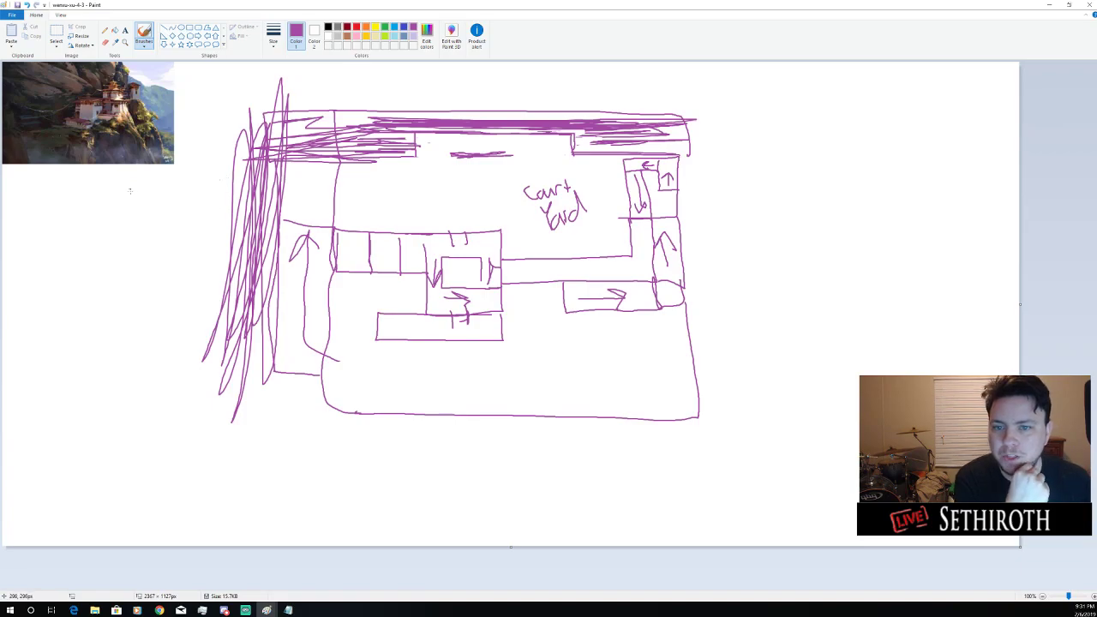
{"action": "mouse_move", "coordinate": [151, 112]}
{"action": "left_mouse_down"}
{"action": "mouse_move", "coordinate": [96, 173]}
{"action": "mouse_move", "coordinate": [130, 128]}
{"action": "mouse_move", "coordinate": [80, 164]}
{"action": "mouse_move", "coordinate": [169, 95]}
{"action": "mouse_move", "coordinate": [150, 132]}
{"action": "left_mouse_up"}
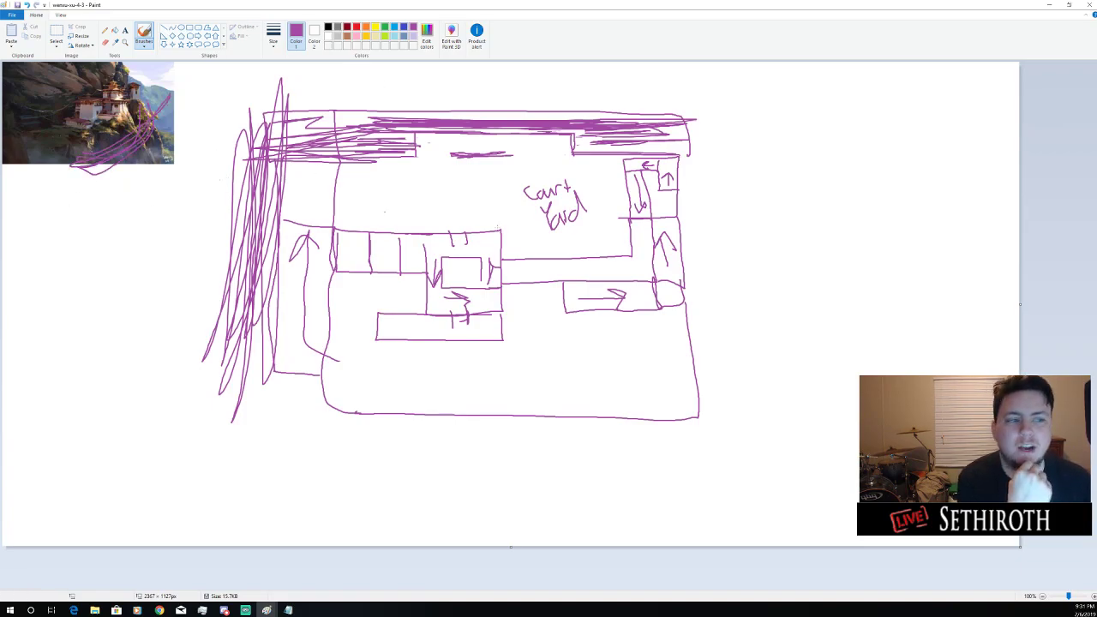
{"action": "mouse_move", "coordinate": [774, 105]}
{"action": "left_mouse_down"}
{"action": "mouse_move", "coordinate": [621, 583]}
{"action": "mouse_move", "coordinate": [755, 469]}
{"action": "left_mouse_up"}
{"action": "key", "text": "ctrl+z"}
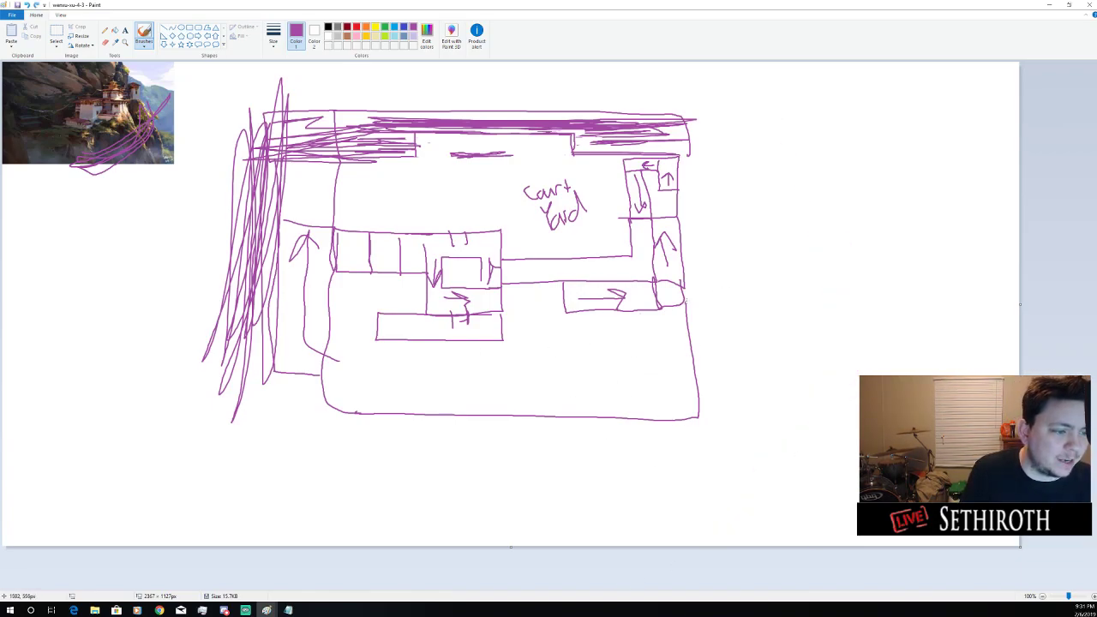
Round off the outline's lower-right corner with a curved line and erase the old square corner outside it
{"action": "mouse_move", "coordinate": [683, 300]}
{"action": "left_mouse_down"}
{"action": "mouse_move", "coordinate": [670, 360]}
{"action": "mouse_move", "coordinate": [604, 419]}
{"action": "left_mouse_up"}
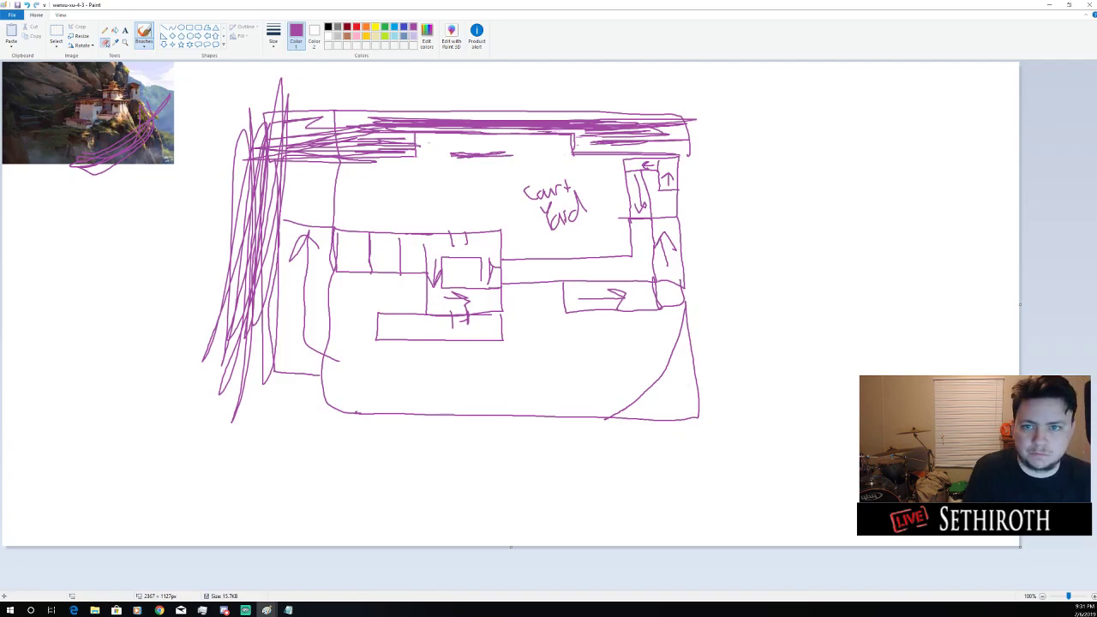
{"action": "left_click", "coordinate": [104, 41]}
{"action": "mouse_move", "coordinate": [699, 398]}
{"action": "left_mouse_down"}
{"action": "mouse_move", "coordinate": [686, 425]}
{"action": "mouse_move", "coordinate": [695, 418]}
{"action": "mouse_move", "coordinate": [704, 408]}
{"action": "mouse_move", "coordinate": [667, 425]}
{"action": "mouse_move", "coordinate": [708, 375]}
{"action": "mouse_move", "coordinate": [687, 376]}
{"action": "mouse_move", "coordinate": [673, 418]}
{"action": "mouse_move", "coordinate": [650, 423]}
{"action": "mouse_move", "coordinate": [671, 383]}
{"action": "left_mouse_up"}
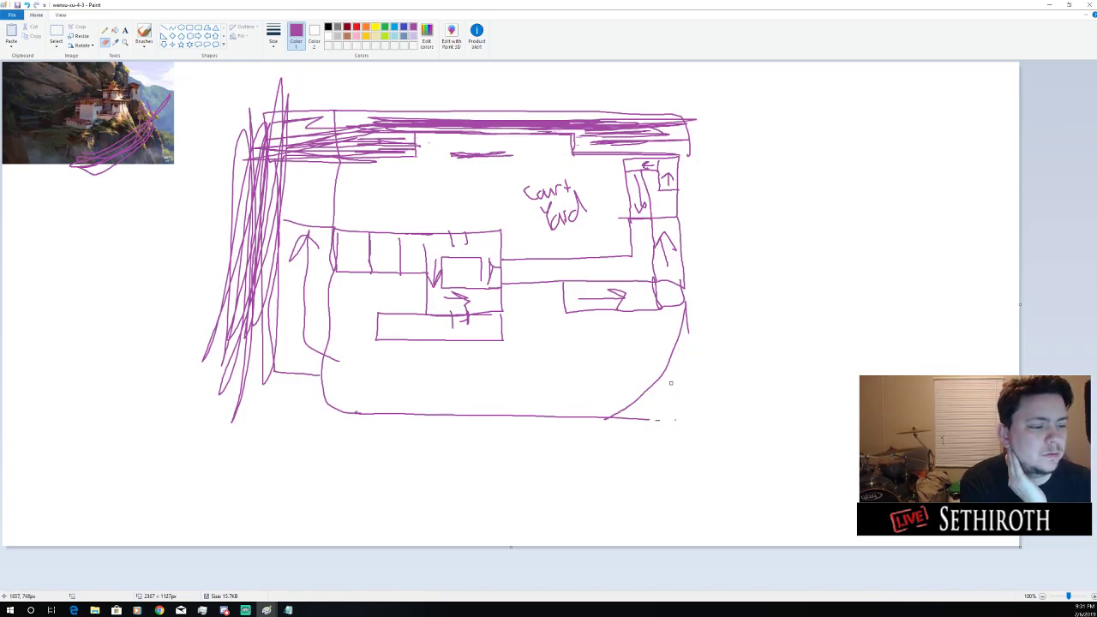
{"action": "mouse_move", "coordinate": [688, 316]}
{"action": "left_mouse_down"}
{"action": "mouse_move", "coordinate": [686, 405]}
{"action": "mouse_move", "coordinate": [655, 426]}
{"action": "mouse_move", "coordinate": [605, 418]}
{"action": "left_mouse_up"}
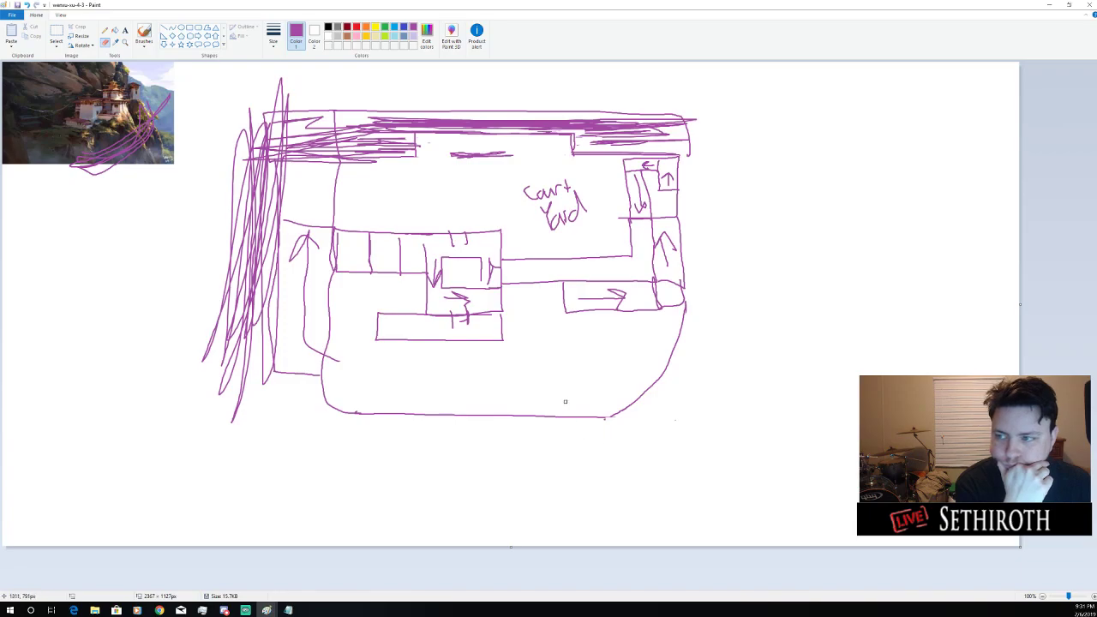
Shrink and minimize the drawing window, and minimize the picture folder to bring up the map idea notes in Notepad
{"action": "key", "text": "alt+Tab"}
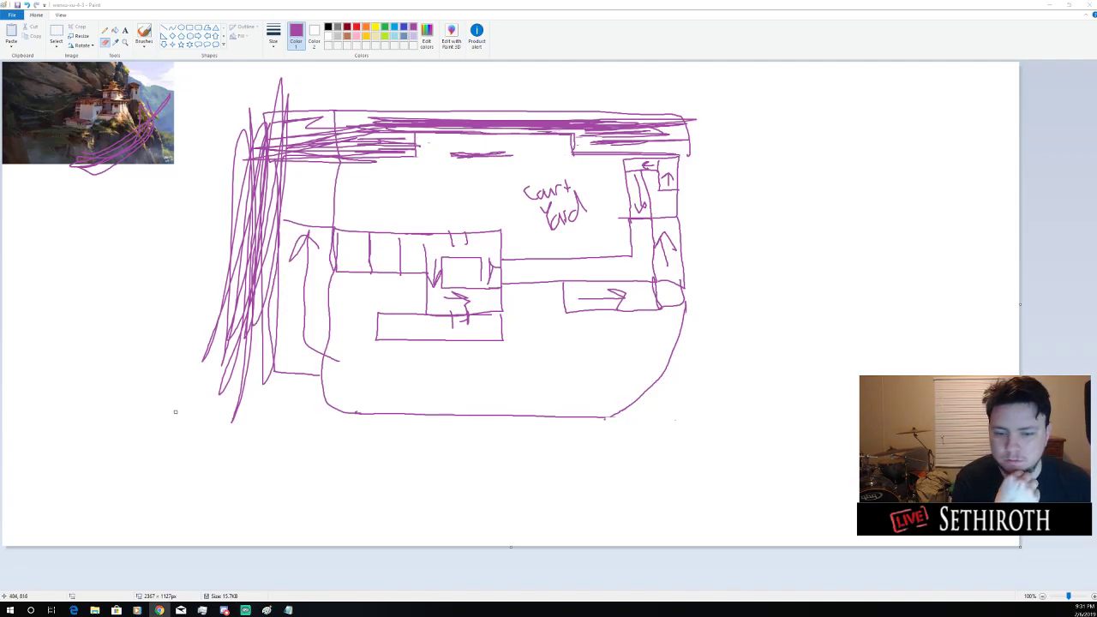
{"action": "left_click", "coordinate": [233, 419]}
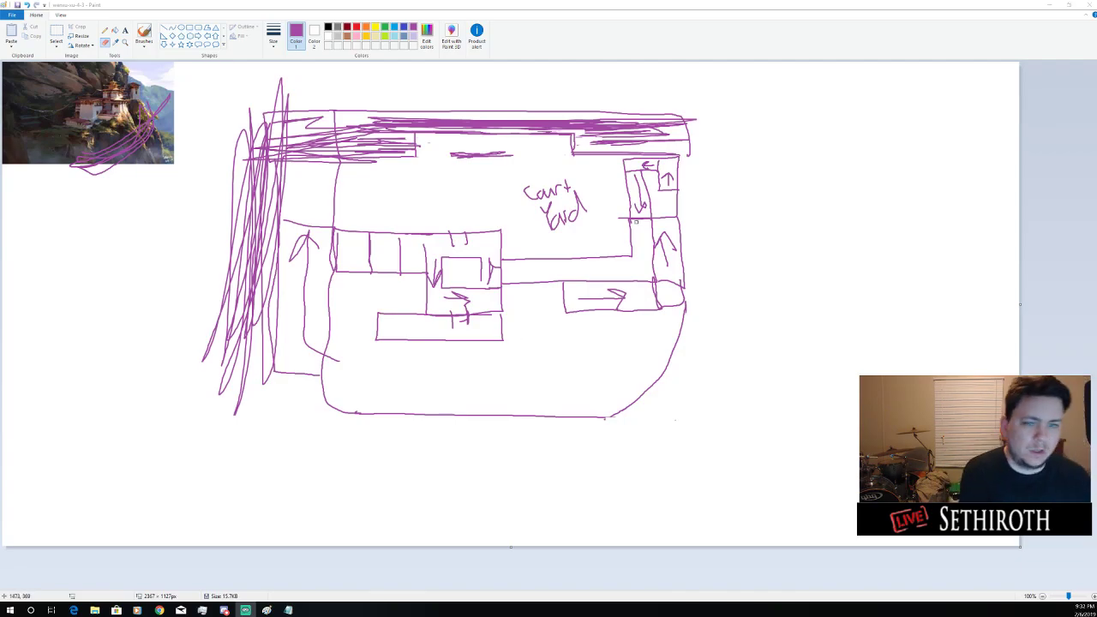
{"action": "left_click", "coordinate": [1069, 4]}
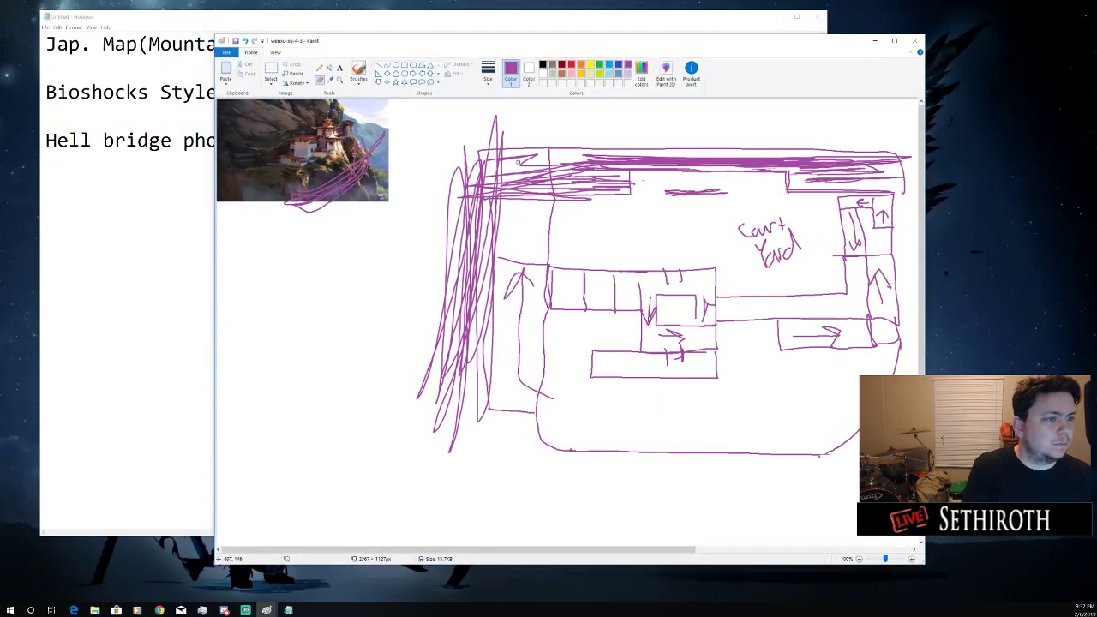
{"action": "left_click_drag", "start_coordinate": [691, 48], "coordinate": [818, 66]}
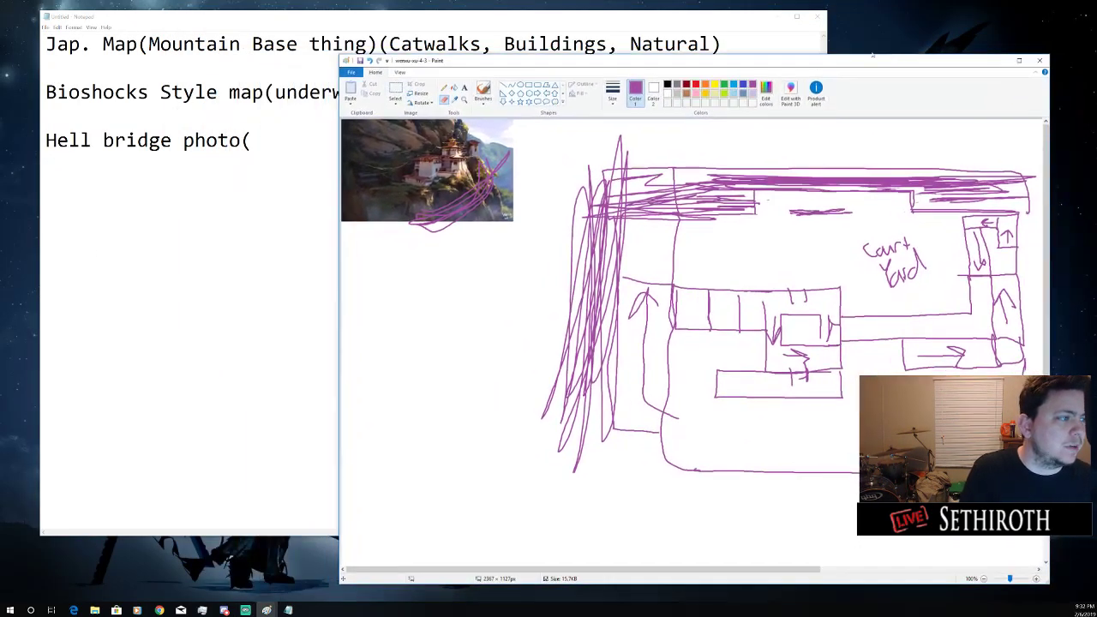
{"action": "left_click", "coordinate": [997, 61]}
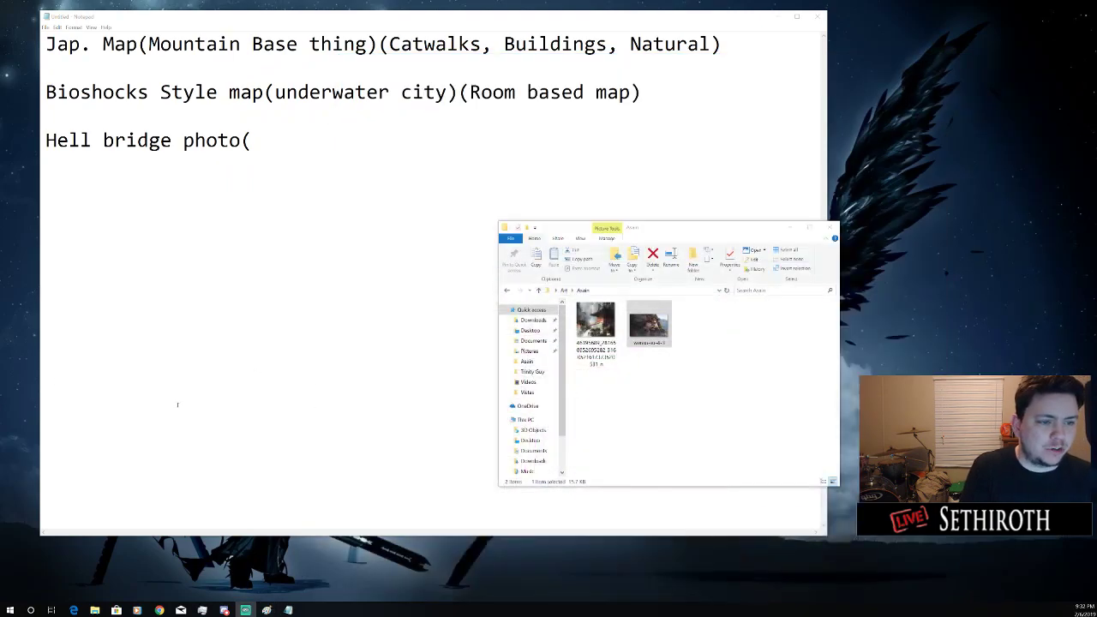
{"action": "left_click", "coordinate": [789, 227]}
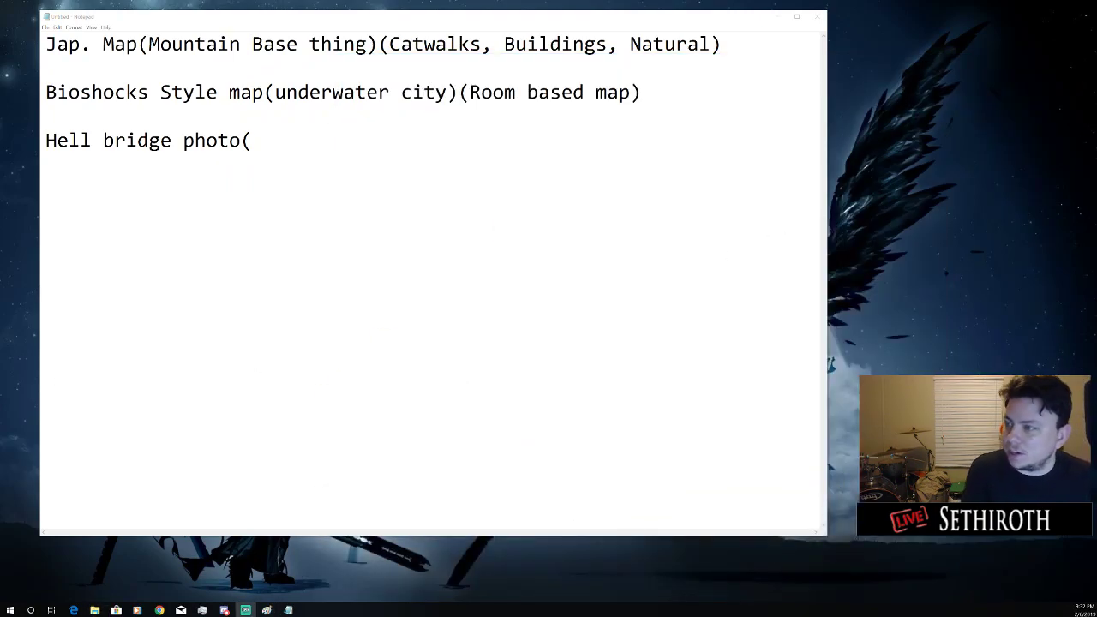
Switch to Chrome, enlarge its window to full screen and open Google in a new tab
{"action": "left_click", "coordinate": [159, 611]}
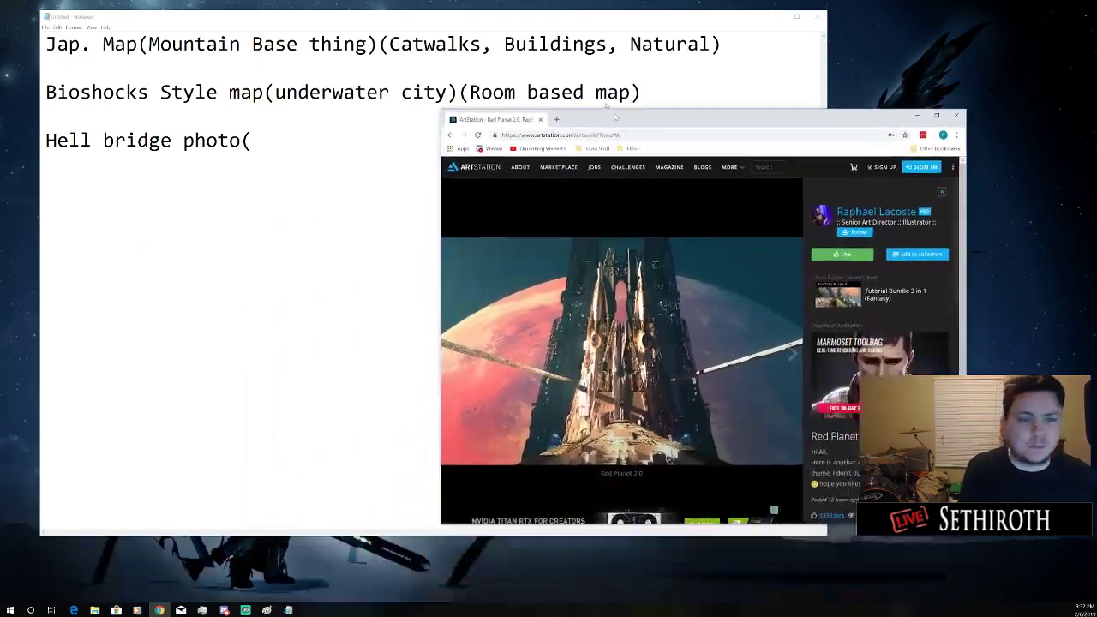
{"action": "left_click", "coordinate": [835, 93]}
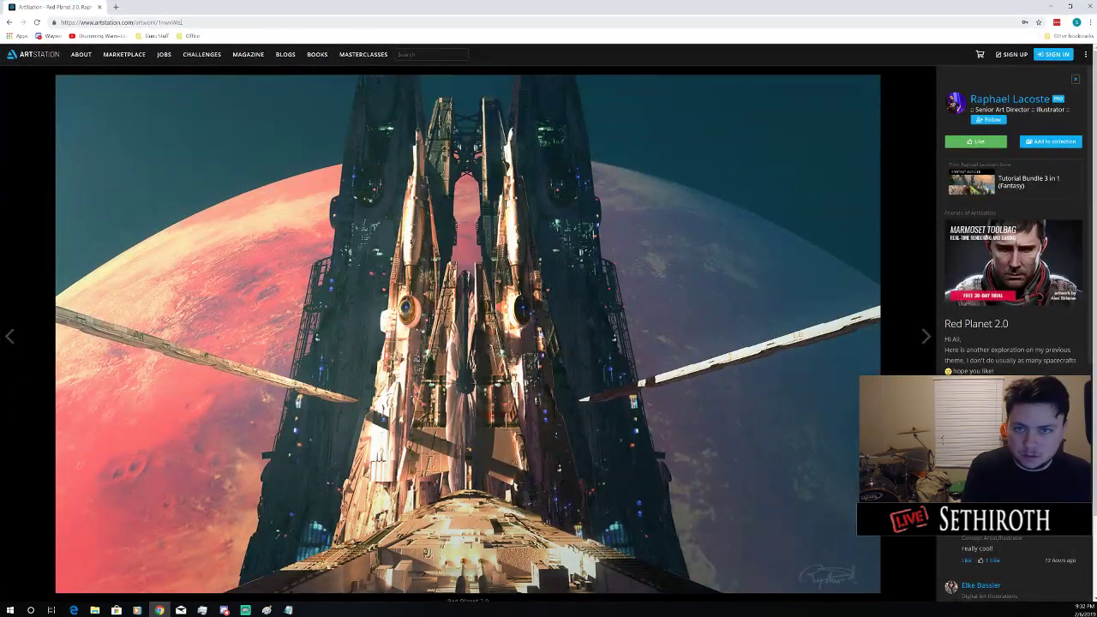
{"action": "key", "text": "ctrl+t"}
{"action": "type", "text": "google"}
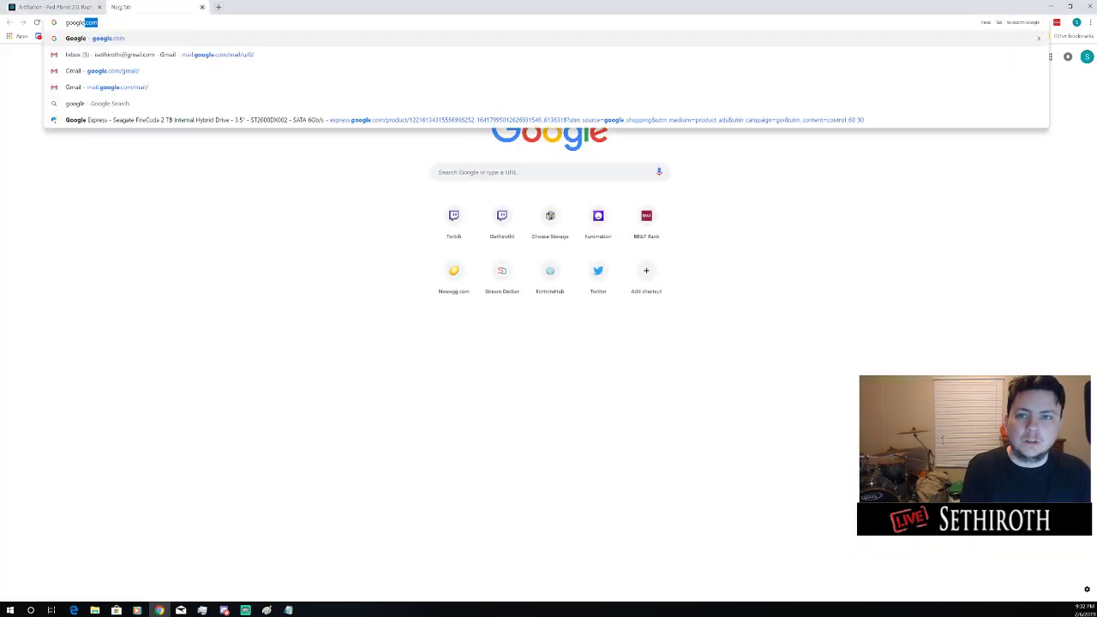
{"action": "key", "text": "Return"}
Search Google for "bioshock art" and show the image results
{"action": "type", "text": "biosho"}
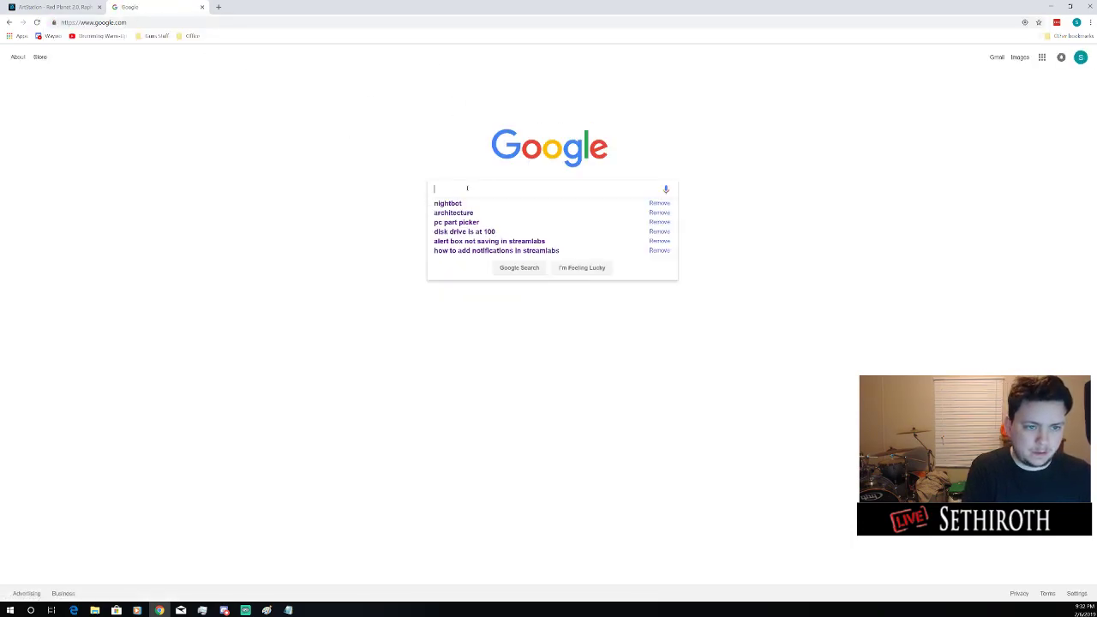
{"action": "type", "text": "ck"}
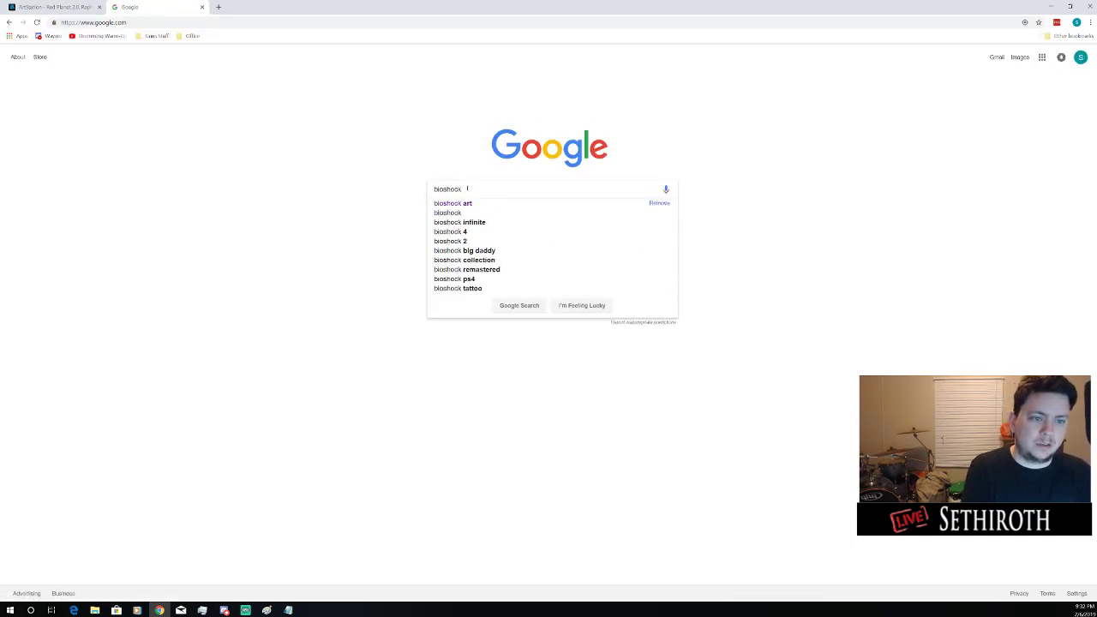
{"action": "type", "text": " art"}
{"action": "key", "text": "Return"}
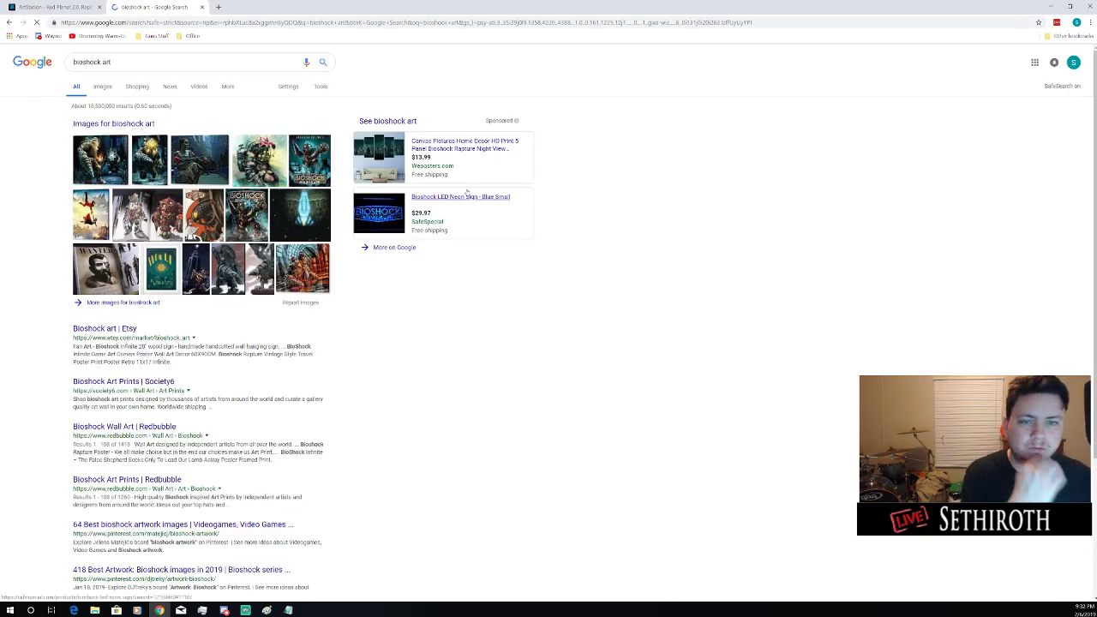
{"action": "left_click", "coordinate": [103, 87]}
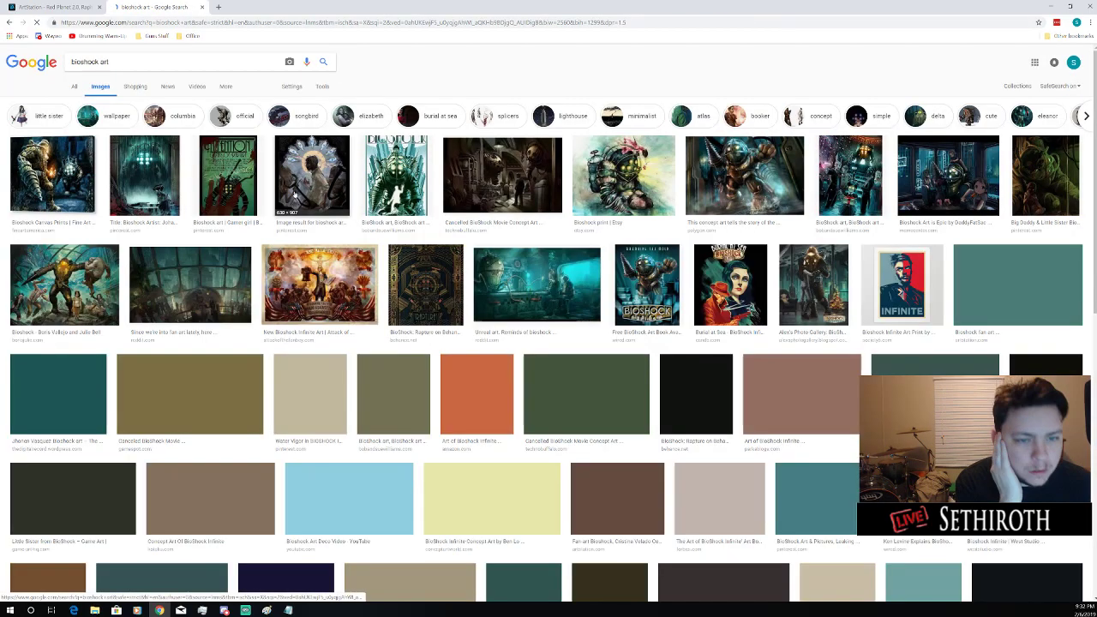
Change the image search to "bioshock environment art"
{"action": "left_click", "coordinate": [172, 61]}
{"action": "key", "text": "BackSpace"}
{"action": "key", "text": "BackSpace"}
{"action": "key", "text": "BackSpace"}
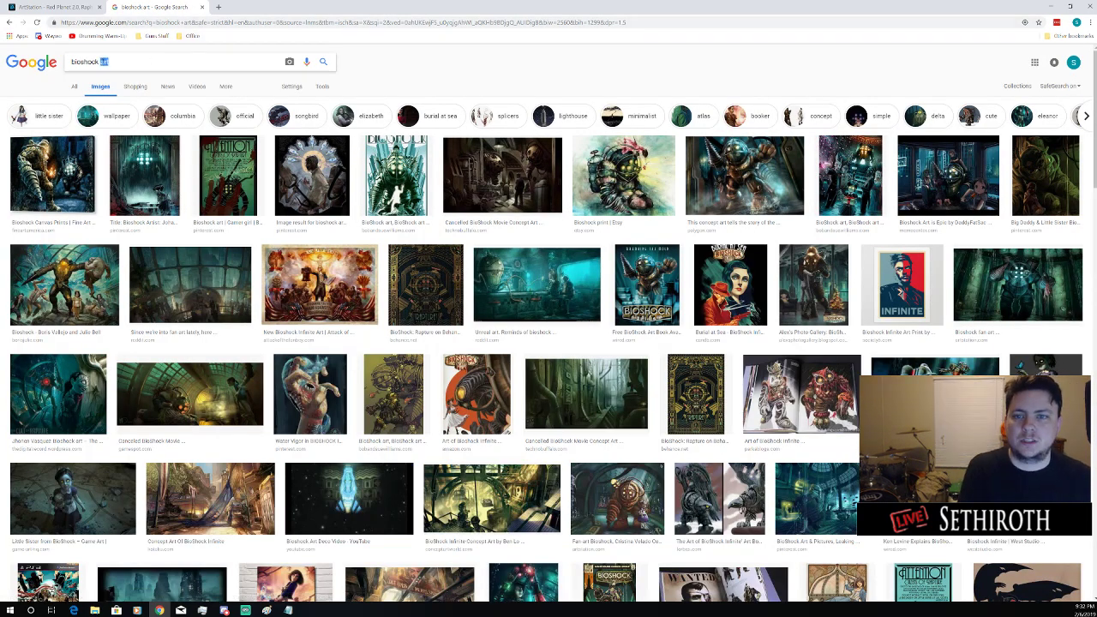
{"action": "type", "text": "envir"}
{"action": "key", "text": "Down"}
{"action": "key", "text": "Return"}
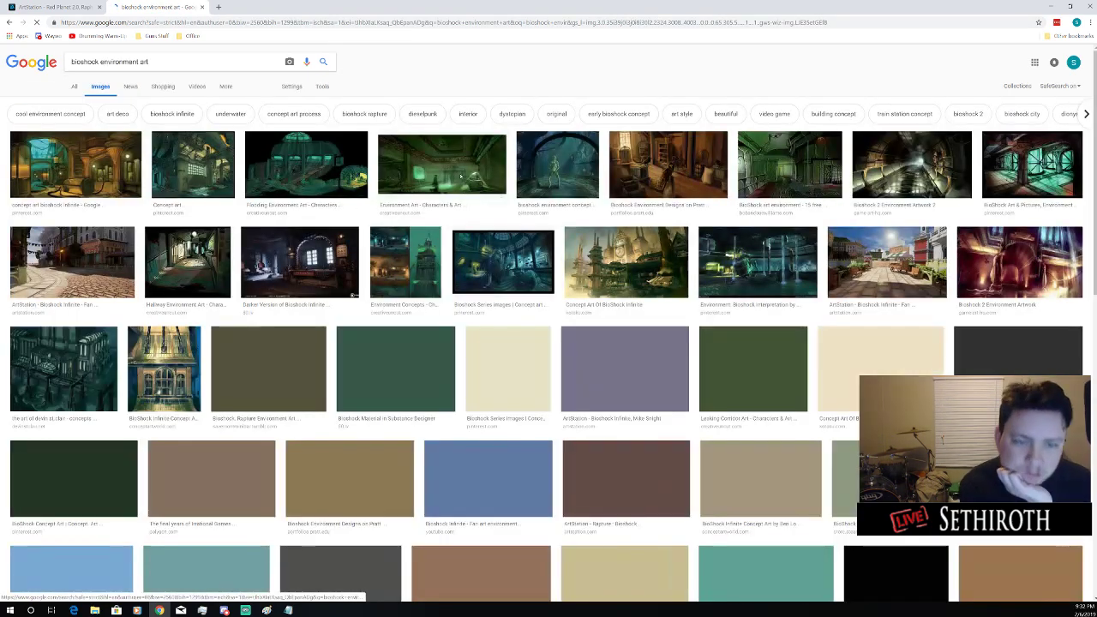
View the Flooding Environment Art result and its source page, and return to the image results
{"action": "left_click", "coordinate": [306, 168]}
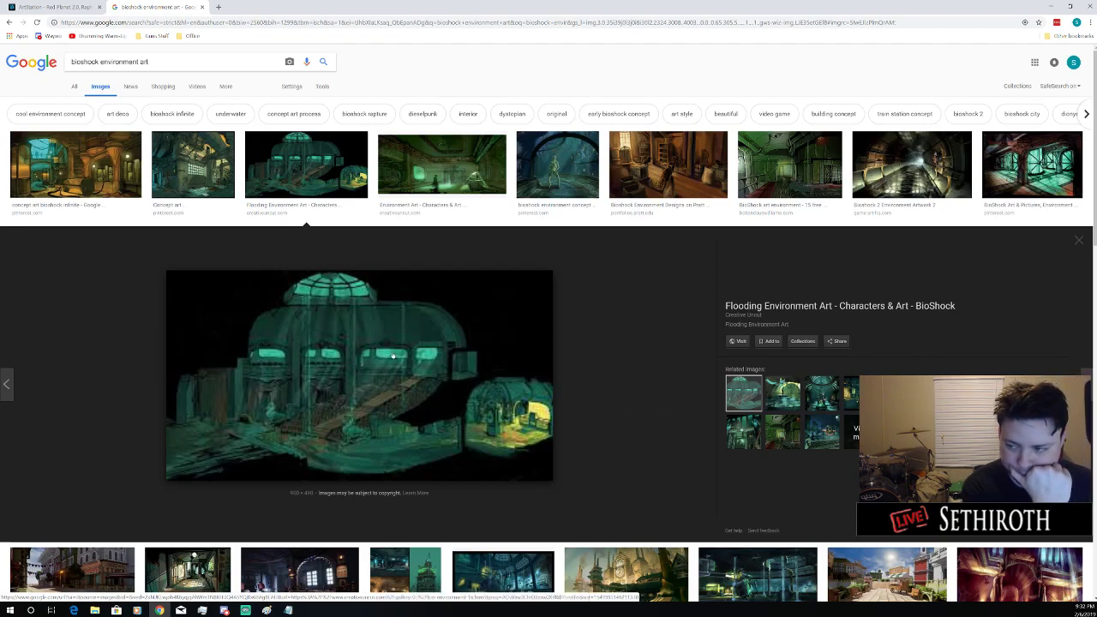
{"action": "left_click", "coordinate": [422, 343]}
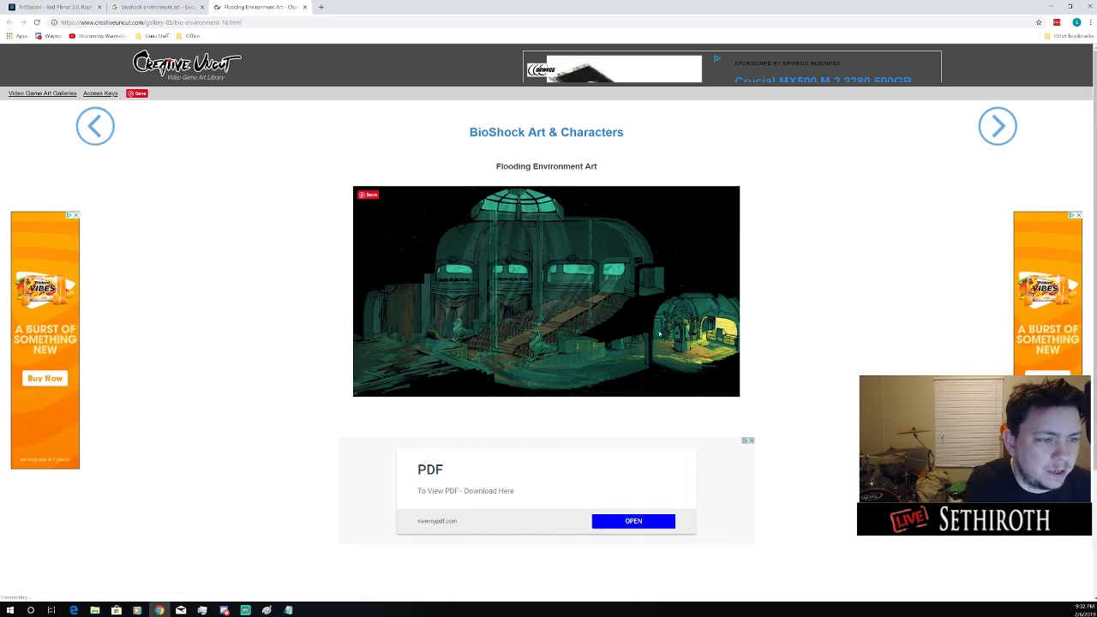
{"action": "key", "text": "ctrl+w"}
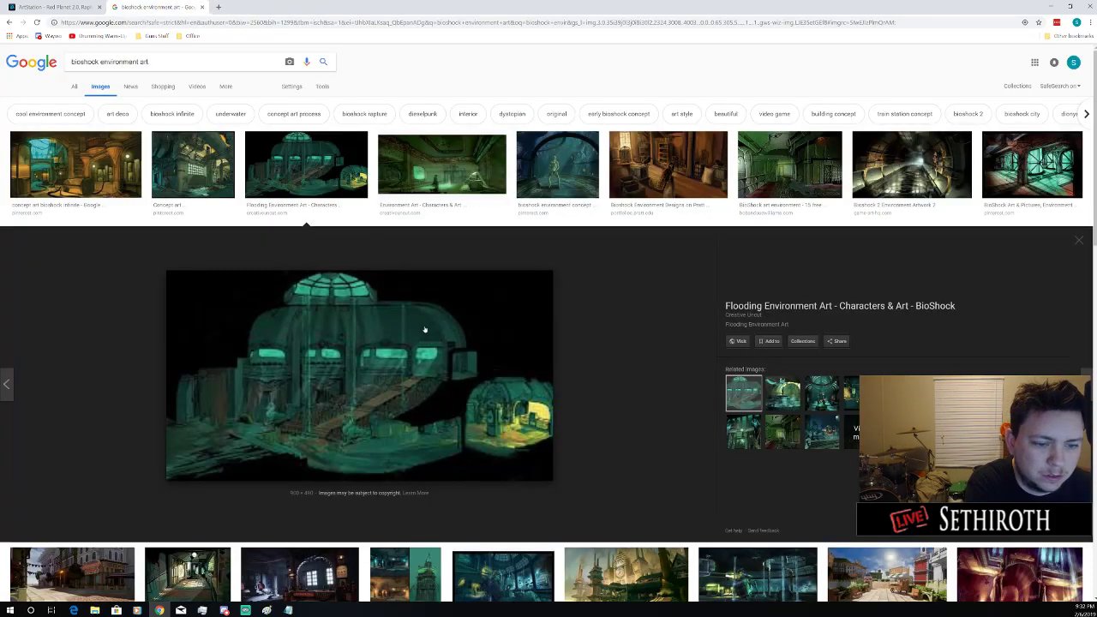
{"action": "left_click", "coordinate": [1079, 240]}
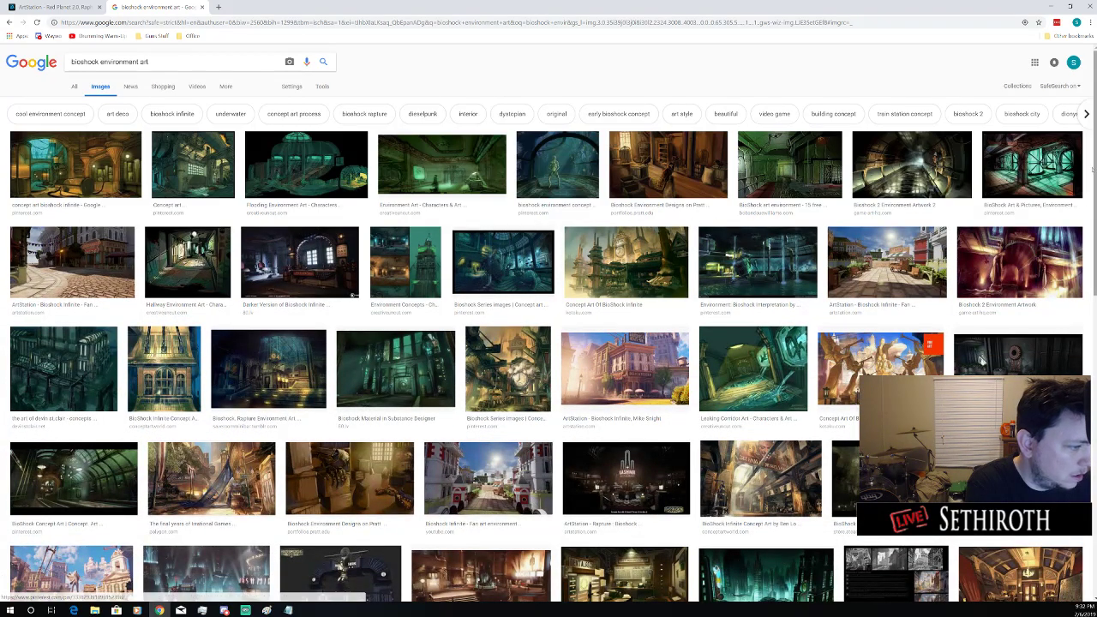
View the Bioshock Series concept art result and its Pinterest board, and close both
{"action": "left_click", "coordinate": [515, 271]}
{"action": "left_click", "coordinate": [376, 402]}
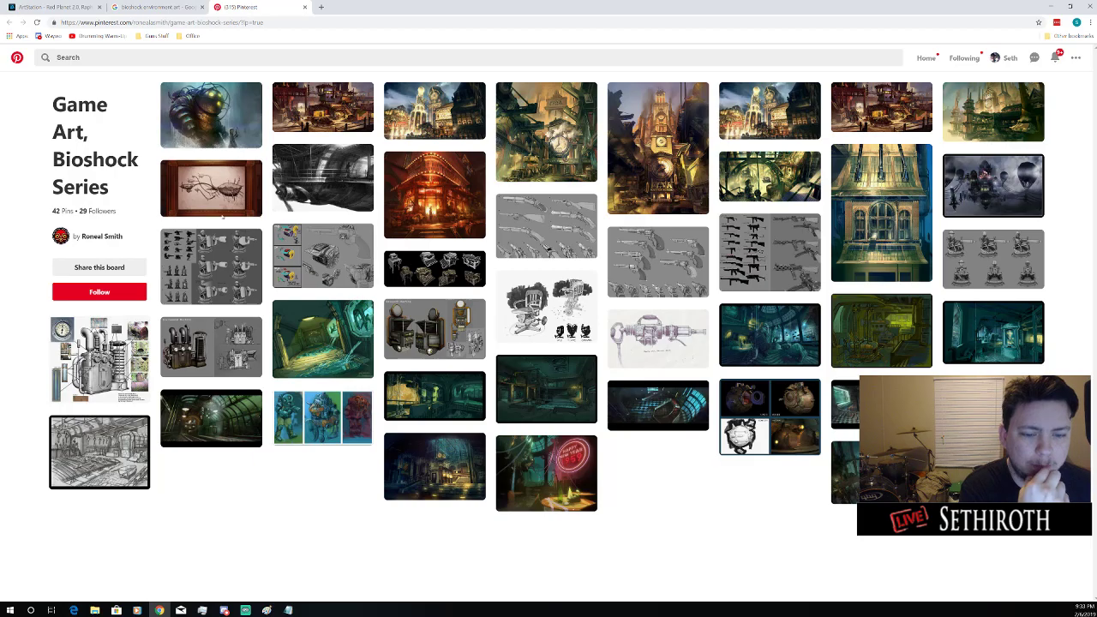
{"action": "key", "text": "ctrl+w"}
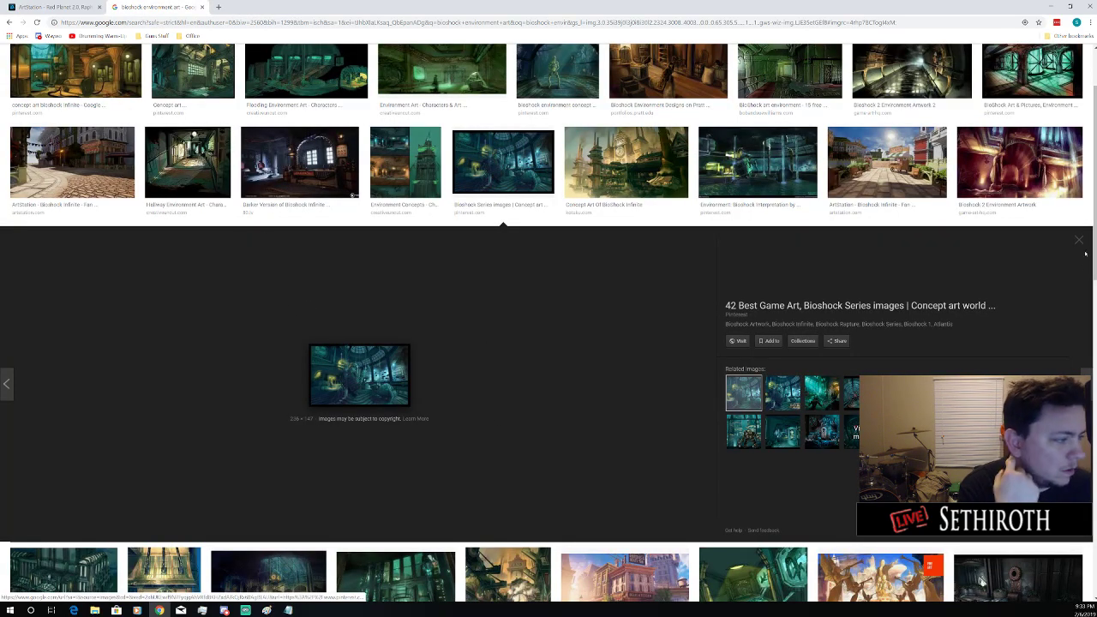
{"action": "left_click", "coordinate": [1080, 240]}
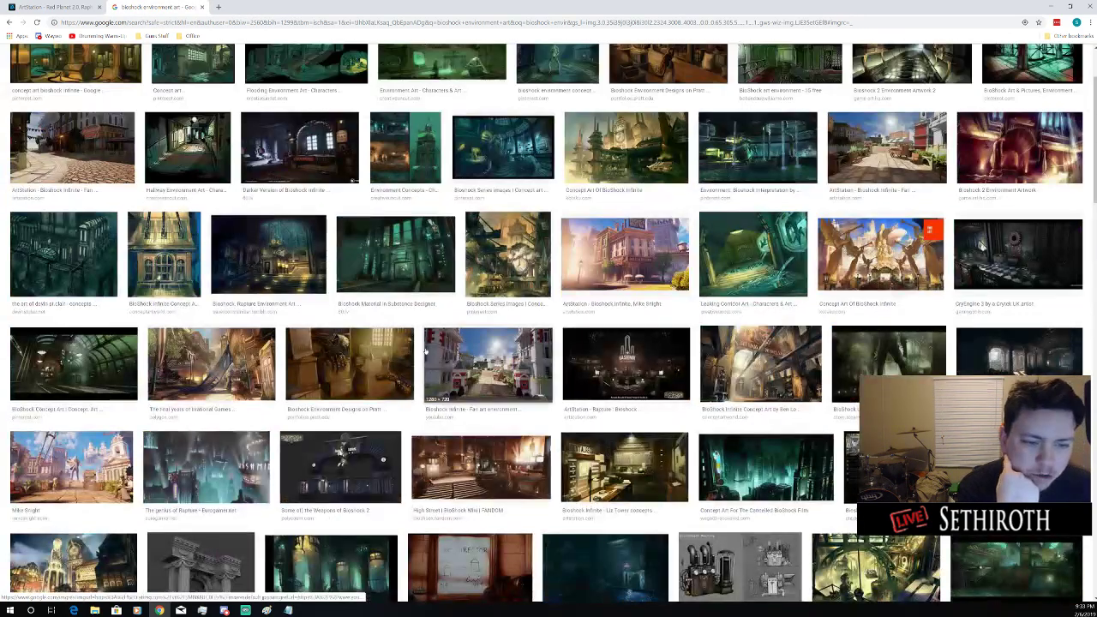
Look through the Bioshock Material in Substance Designer result and its source article, and close both
{"action": "left_click", "coordinate": [410, 287]}
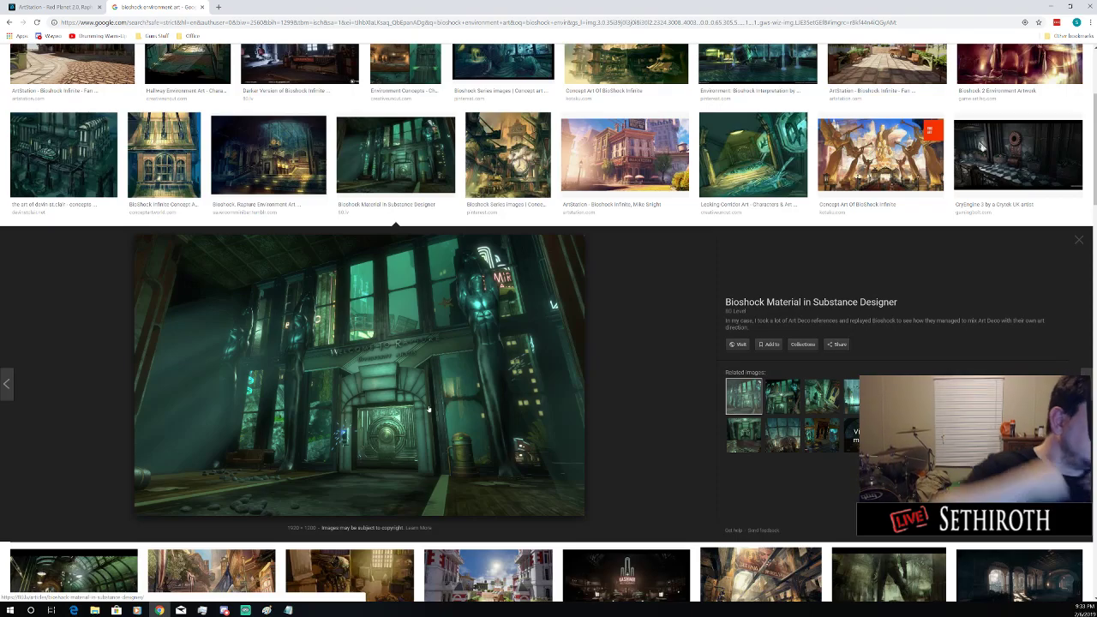
{"action": "left_click", "coordinate": [466, 404]}
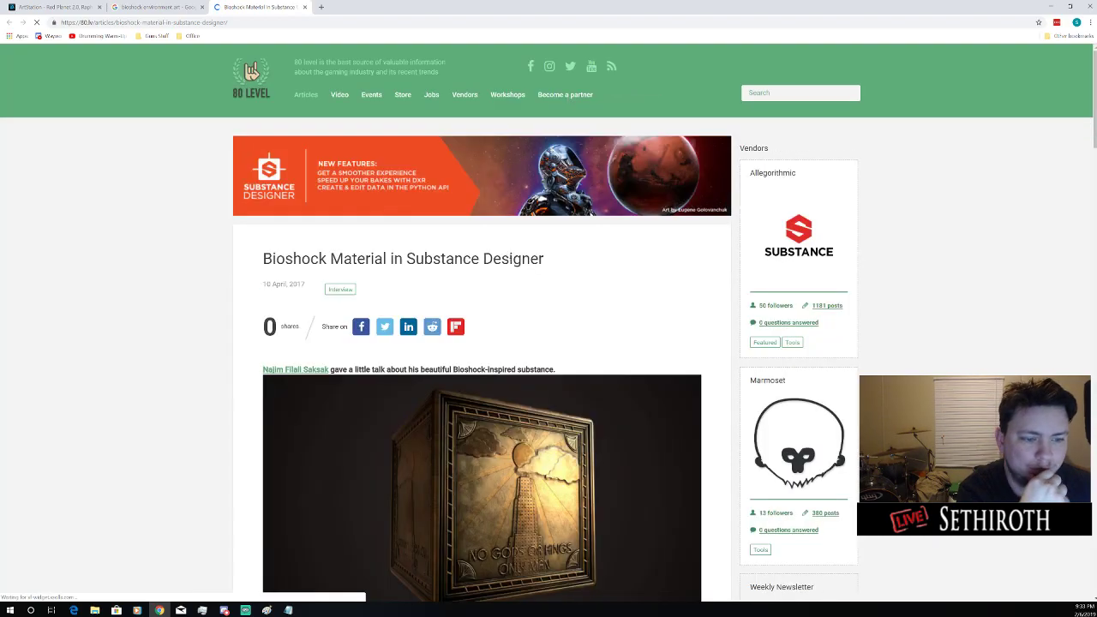
{"action": "scroll", "coordinate": [414, 257], "scroll_direction": "down", "scroll_amount": 5}
{"action": "scroll", "coordinate": [414, 257], "scroll_direction": "up", "scroll_amount": 3}
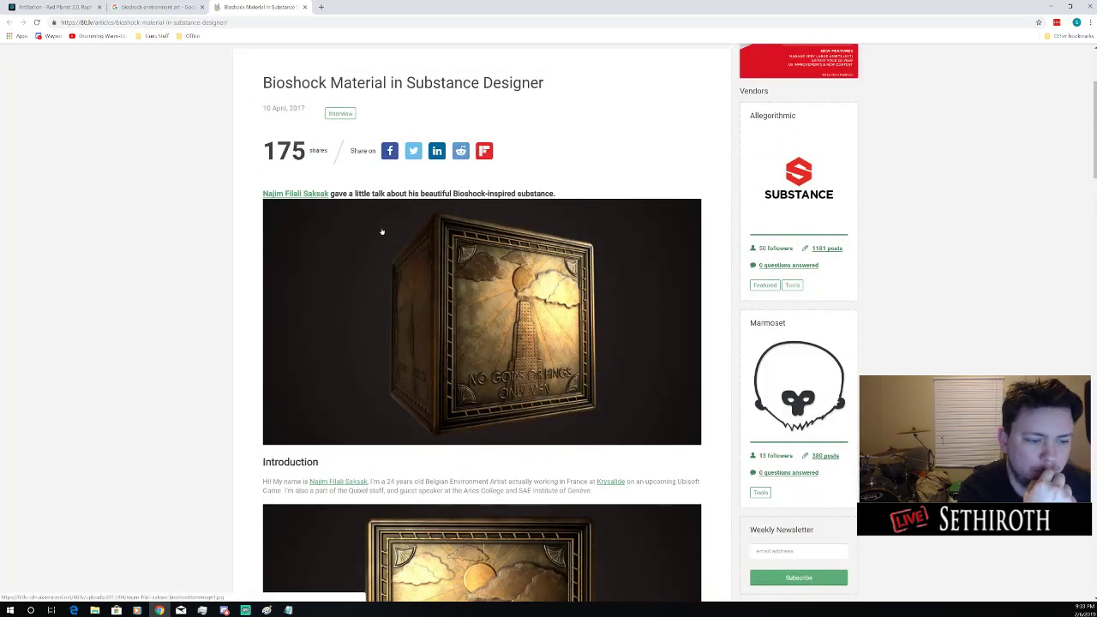
{"action": "left_click", "coordinate": [305, 7]}
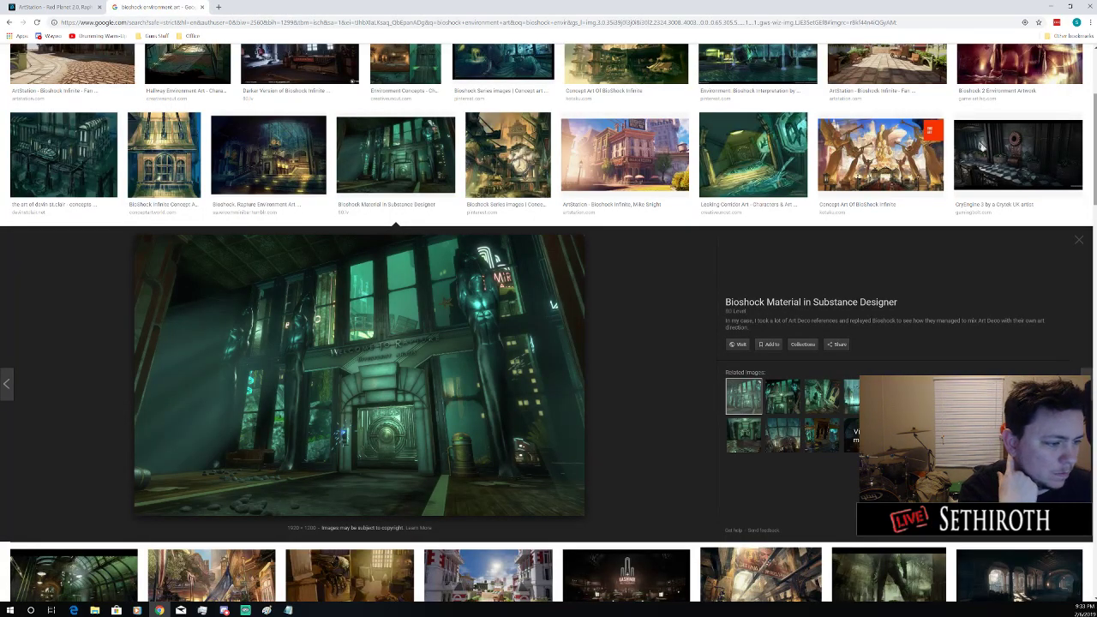
{"action": "key", "text": "Escape"}
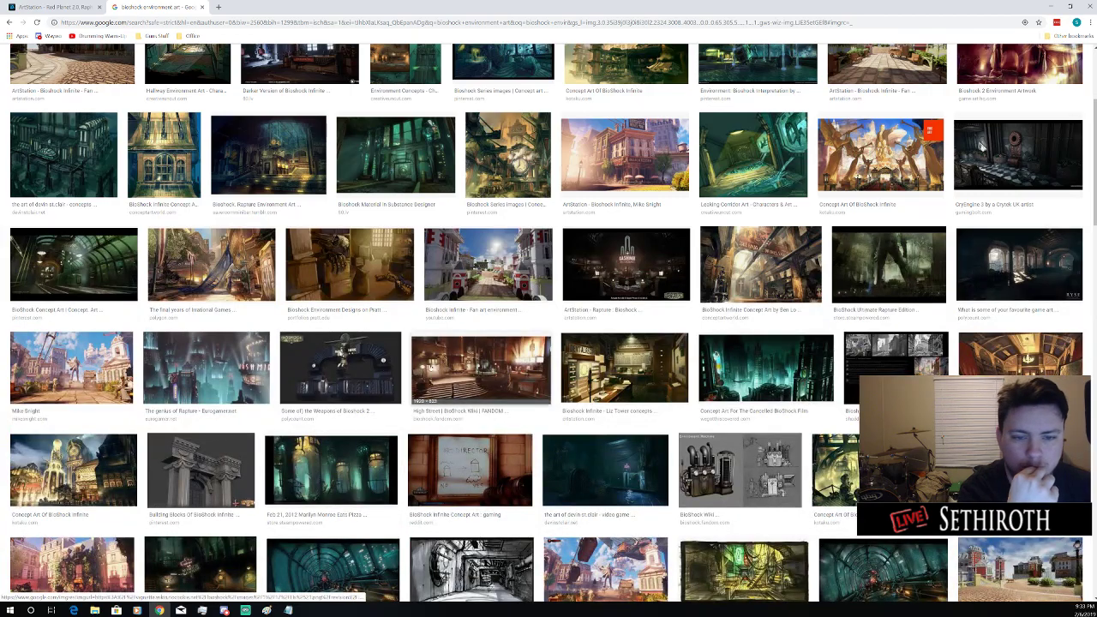
Preview the BioShock concept art of the metro hall, close it and skim the remaining image results
{"action": "scroll", "coordinate": [416, 369], "scroll_direction": "down", "scroll_amount": 4}
{"action": "scroll", "coordinate": [415, 369], "scroll_direction": "up", "scroll_amount": 4}
{"action": "left_click", "coordinate": [74, 247]}
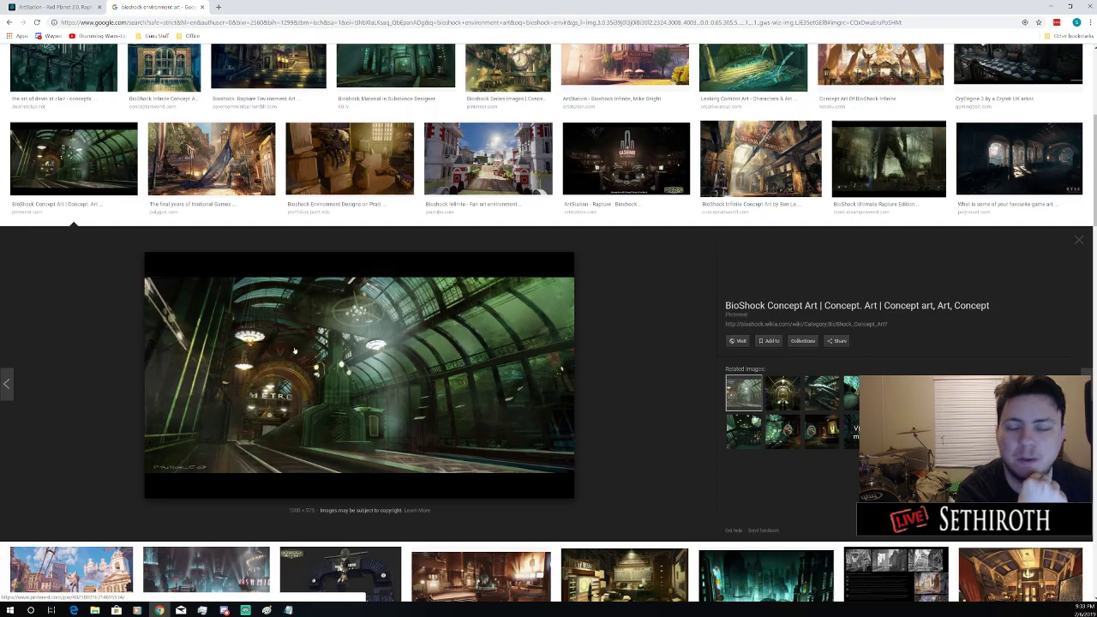
{"action": "left_click", "coordinate": [1079, 240]}
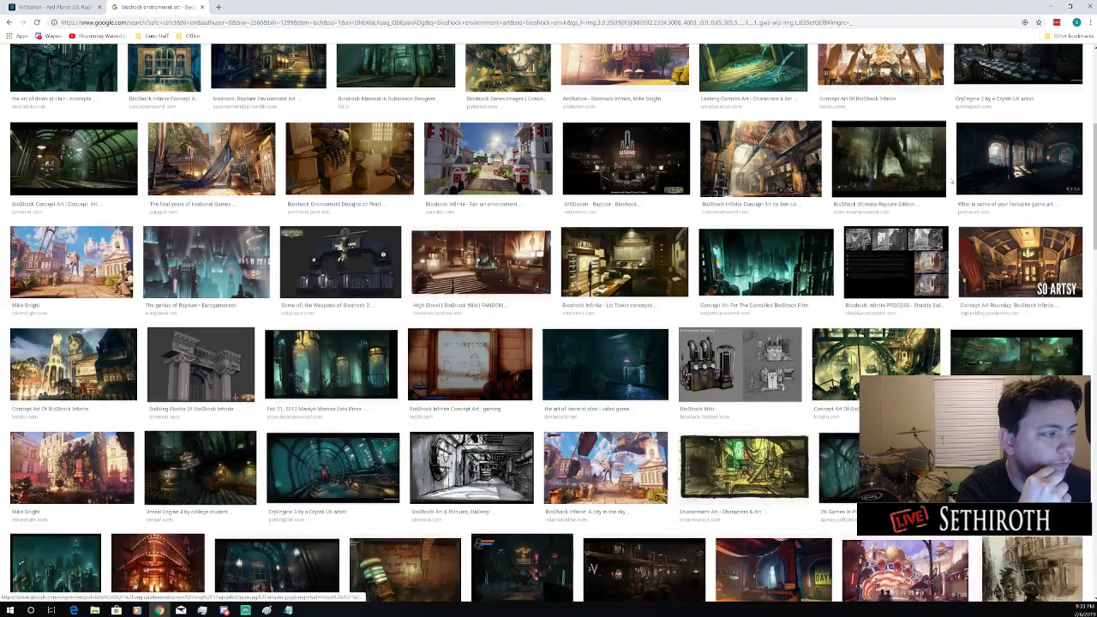
{"action": "scroll", "coordinate": [343, 369], "scroll_direction": "down", "scroll_amount": 6}
{"action": "scroll", "coordinate": [514, 394], "scroll_direction": "up", "scroll_amount": 12}
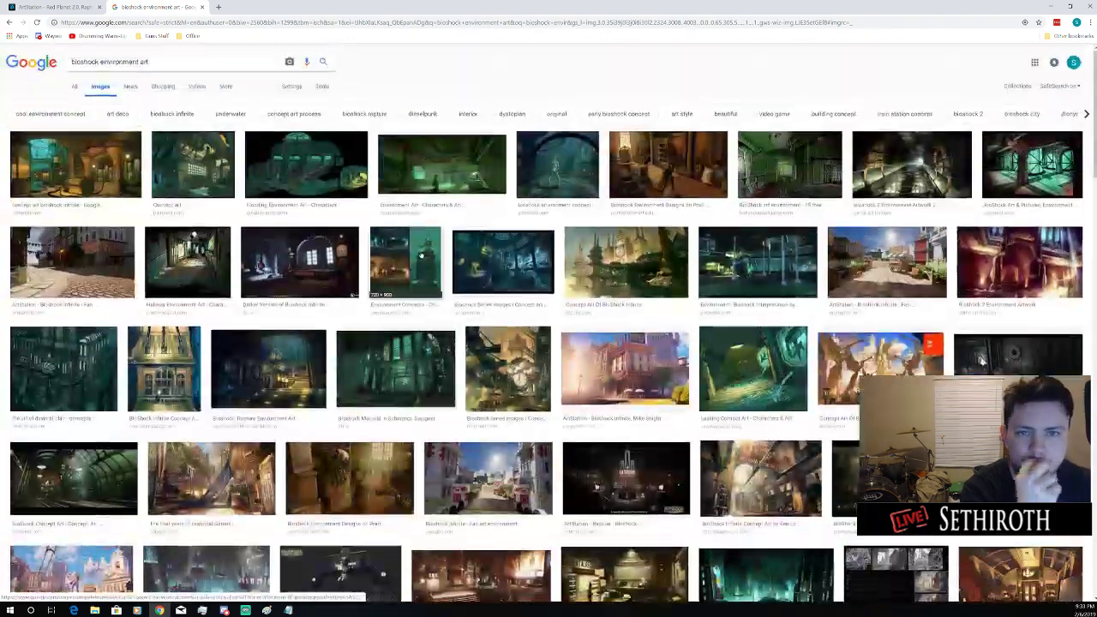
Leave the bioshock image search and return to the map idea notes in Notepad
{"action": "double_click", "coordinate": [143, 62]}
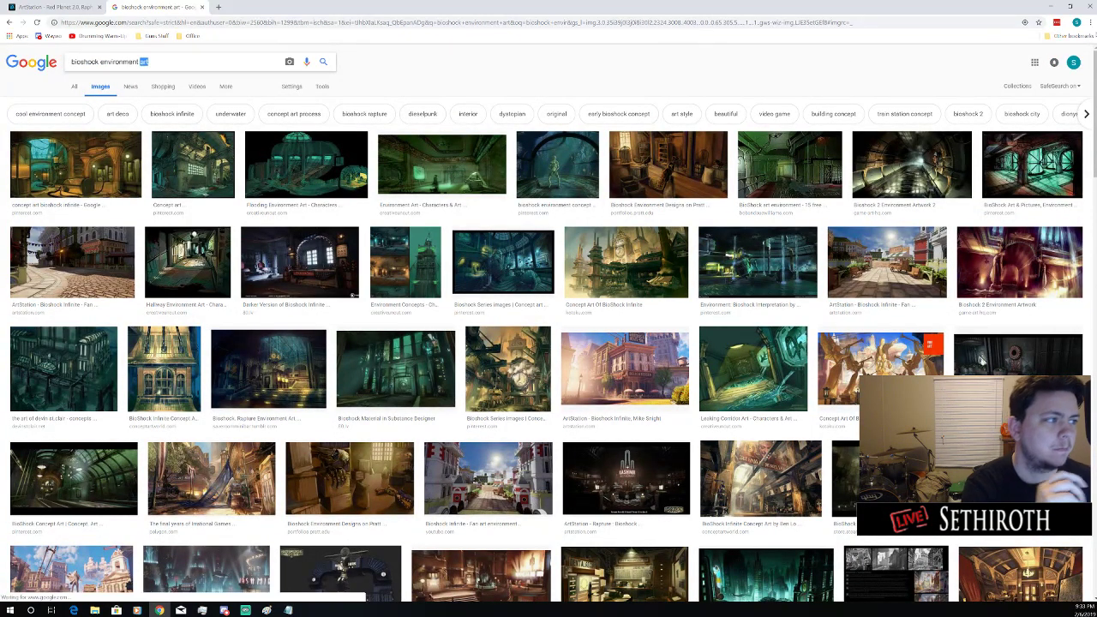
{"action": "left_click", "coordinate": [1070, 6]}
{"action": "left_click", "coordinate": [288, 385]}
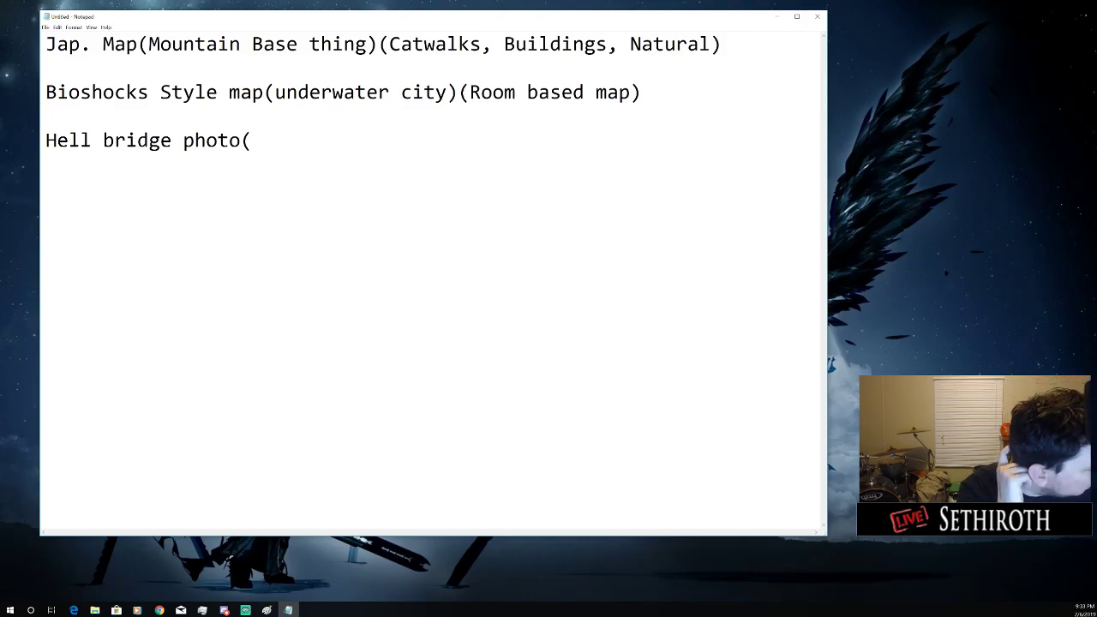
Open the cliffside temple picture from the Asain folder, zoom in on it and move its window over the notes
{"action": "left_click", "coordinate": [94, 610]}
{"action": "left_click", "coordinate": [604, 332]}
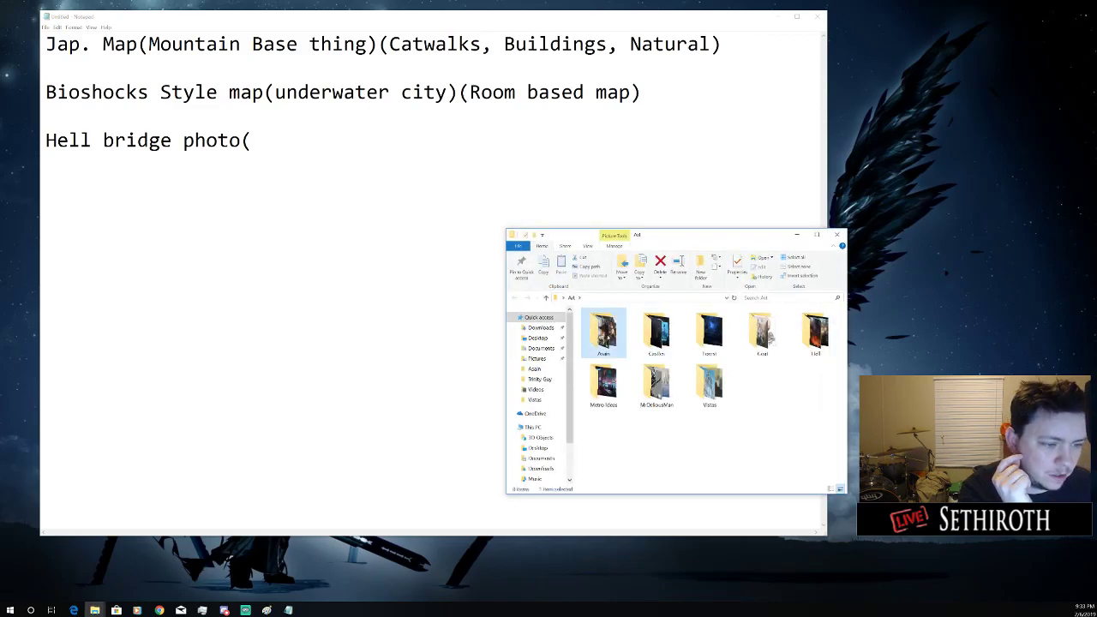
{"action": "double_click", "coordinate": [603, 332]}
{"action": "double_click", "coordinate": [657, 331]}
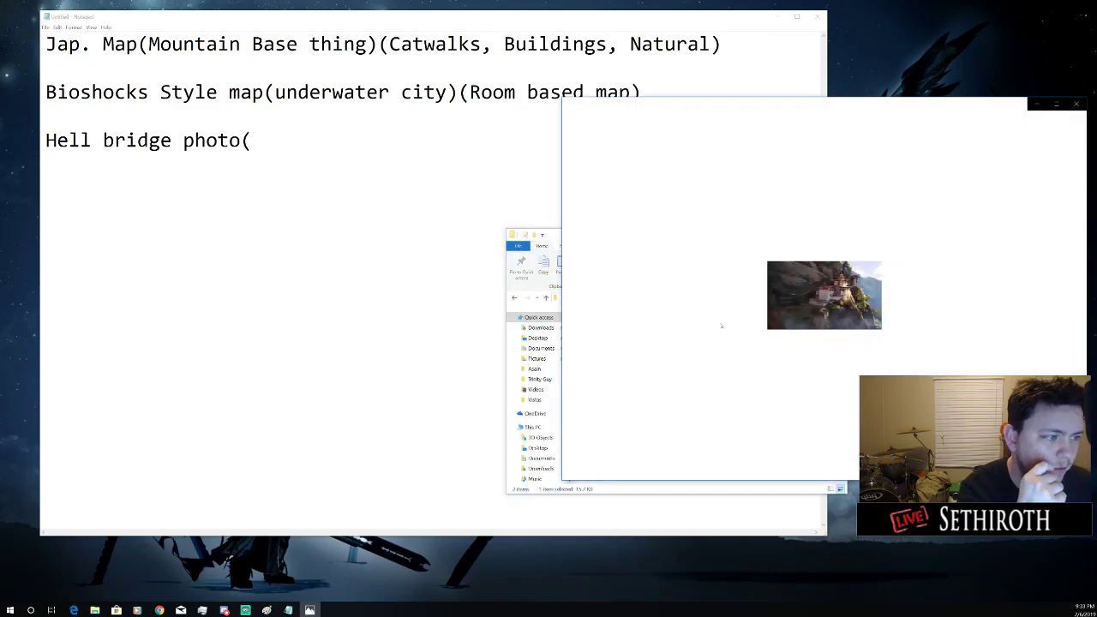
{"action": "left_click", "coordinate": [784, 121]}
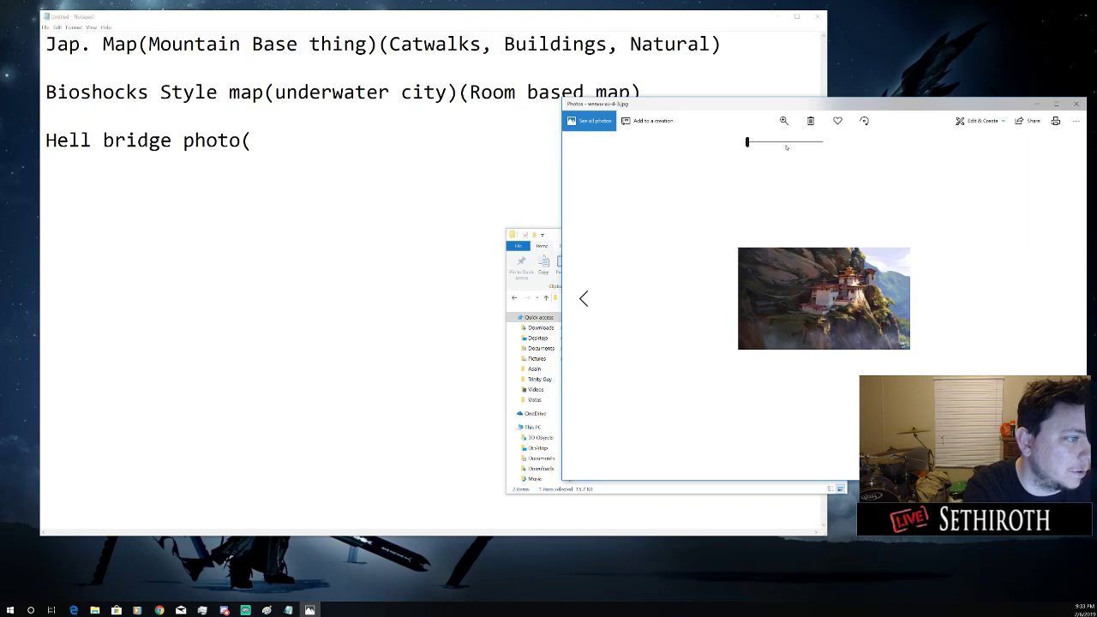
{"action": "left_click_drag", "start_coordinate": [786, 148], "coordinate": [823, 142]}
{"action": "left_click_drag", "start_coordinate": [935, 107], "coordinate": [698, 70]}
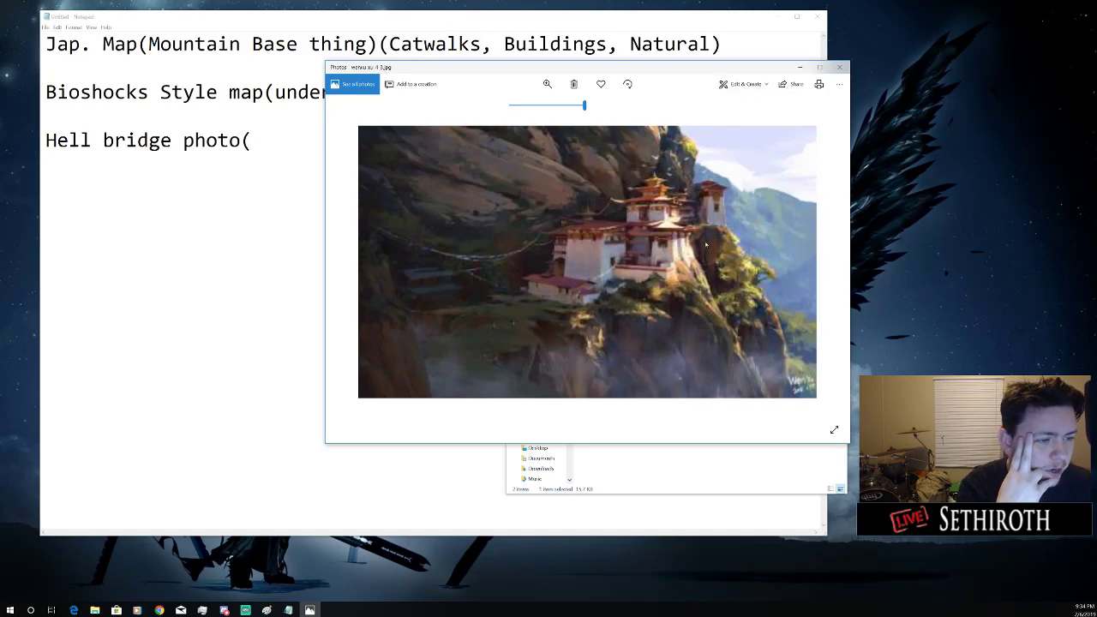
View the temple picture at full-screen size, close it and minimize the picture folder
{"action": "left_click", "coordinate": [820, 67]}
{"action": "left_click", "coordinate": [1070, 6]}
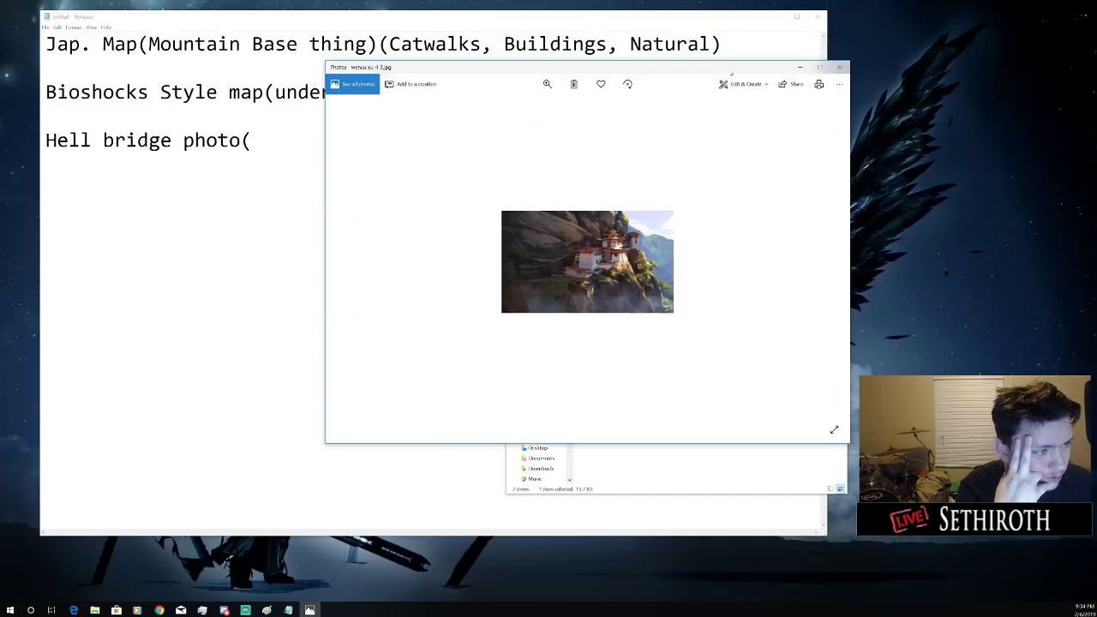
{"action": "left_click", "coordinate": [839, 67]}
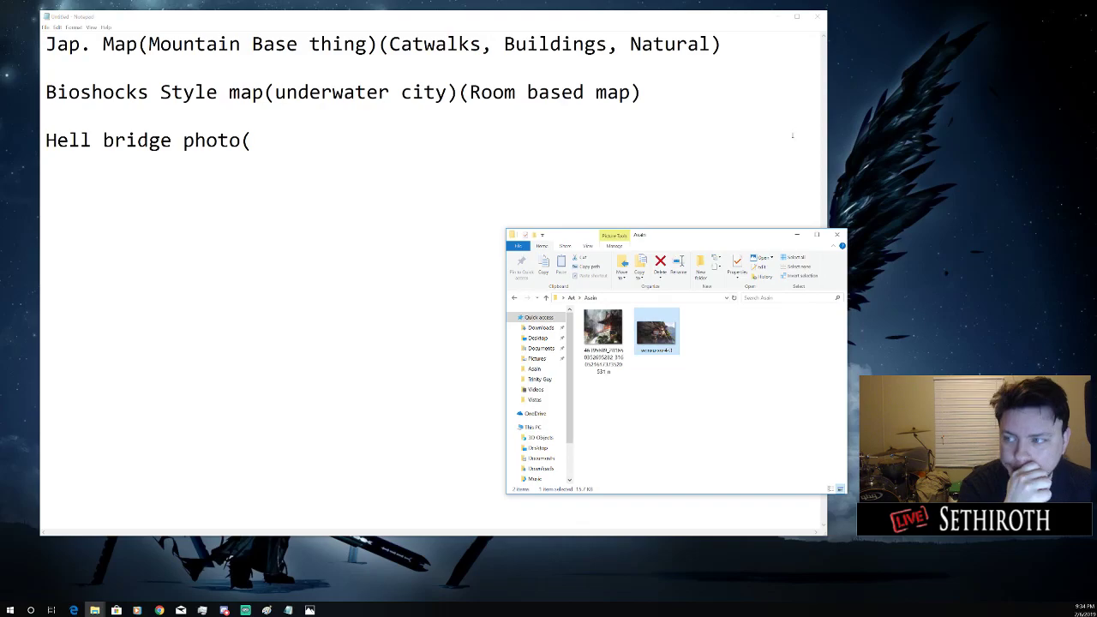
{"action": "left_click", "coordinate": [797, 235]}
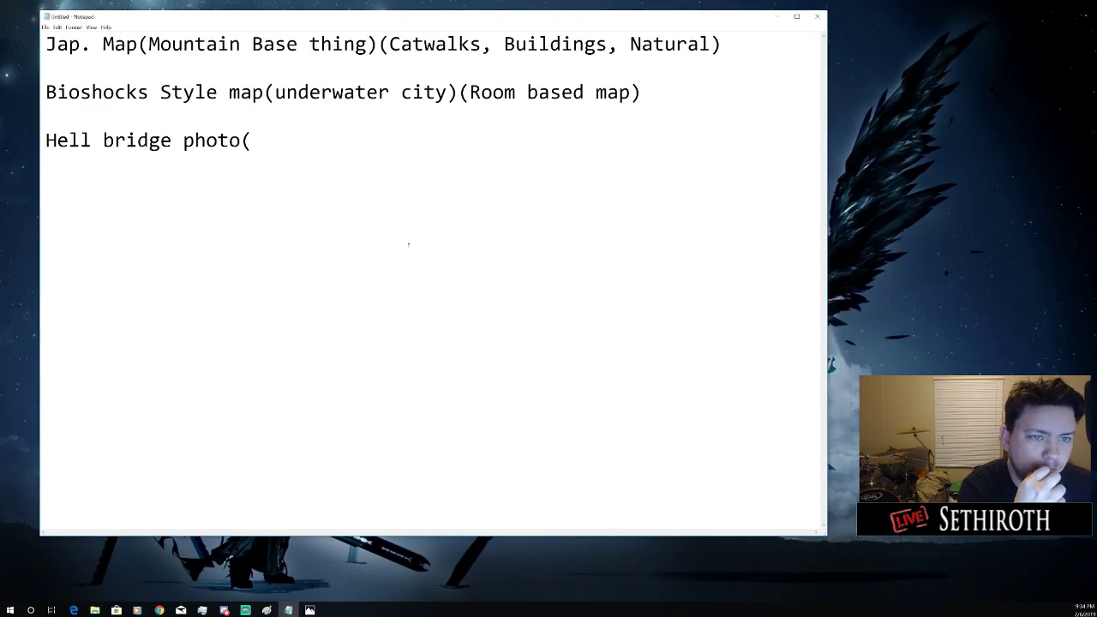
Delete the Bioshocks Style map and Hell bridge photo lines from the notes, leaving only the Jap. Map idea
{"action": "left_click_drag", "start_coordinate": [463, 135], "coordinate": [37, 97]}
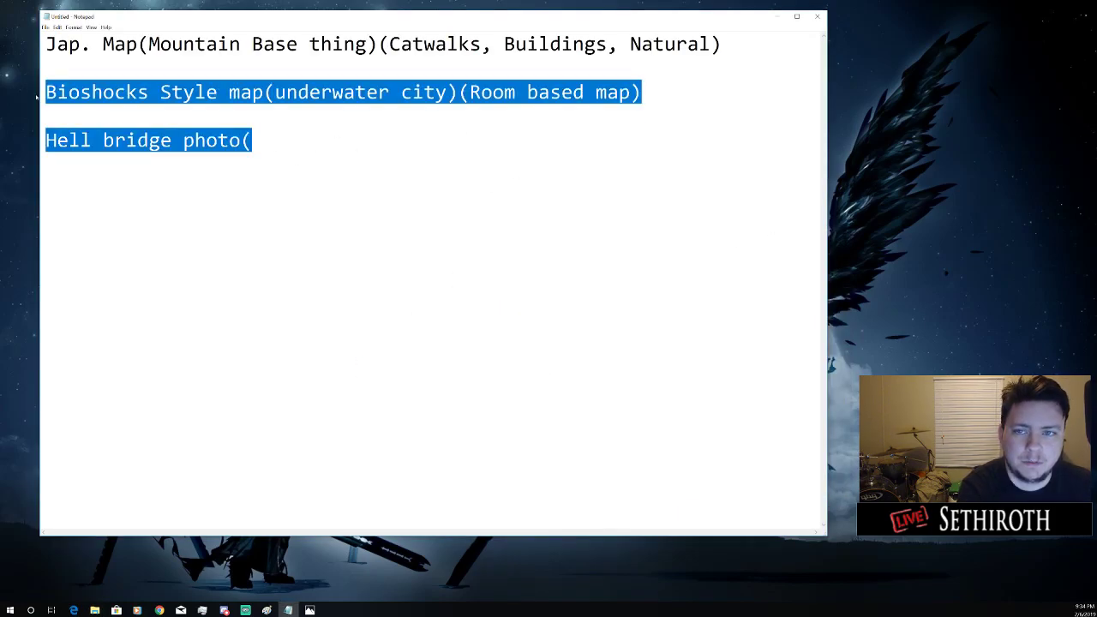
{"action": "key", "text": "BackSpace"}
{"action": "key", "text": "BackSpace"}
{"action": "key", "text": "BackSpace"}
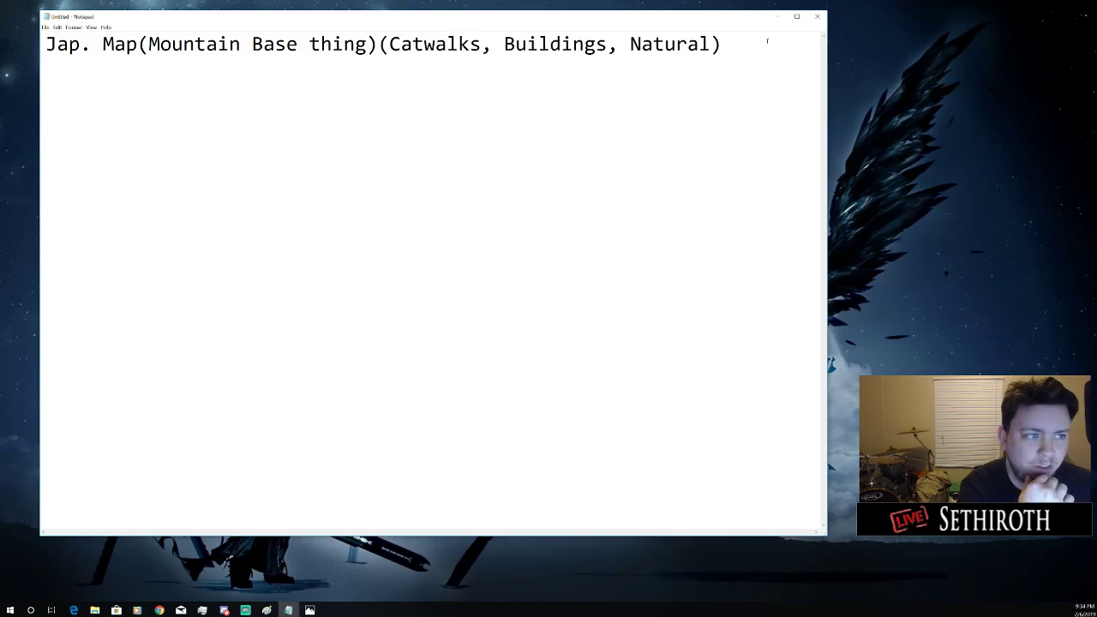
Add the entries 2v2 and, a few lines further down, Damnation below the Jap. Map idea in the notes
{"action": "left_click_drag", "start_coordinate": [767, 41], "coordinate": [45, 44]}
{"action": "left_click", "coordinate": [166, 206]}
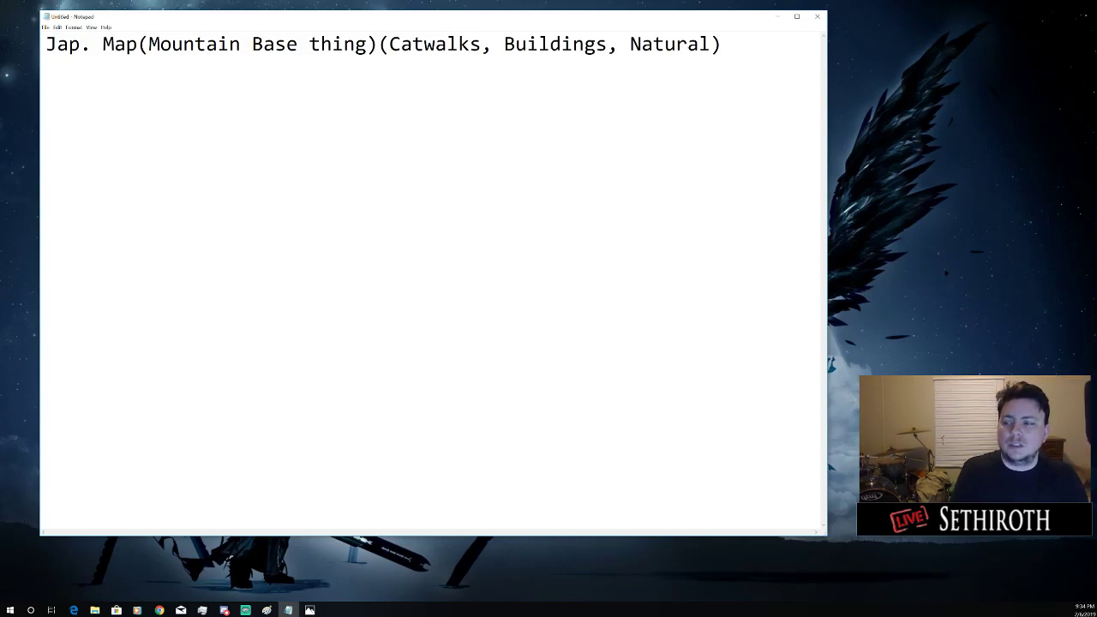
{"action": "key", "text": "Return"}
{"action": "key", "text": "Return"}
{"action": "type", "text": "2v2"}
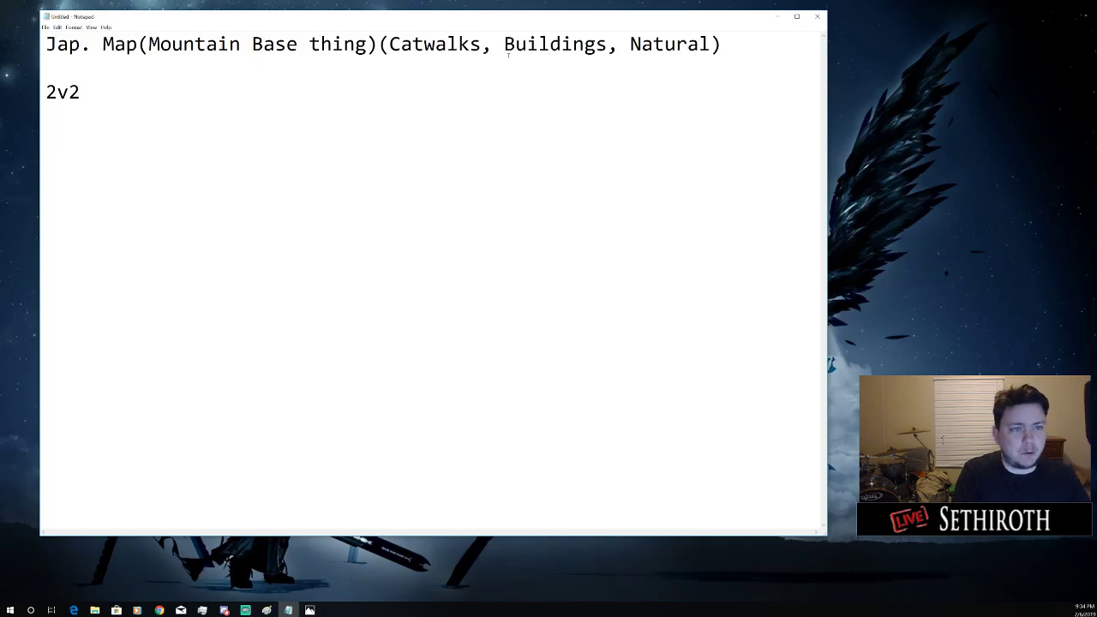
{"action": "left_click_drag", "start_coordinate": [505, 50], "coordinate": [631, 50]}
{"action": "left_click", "coordinate": [359, 140]}
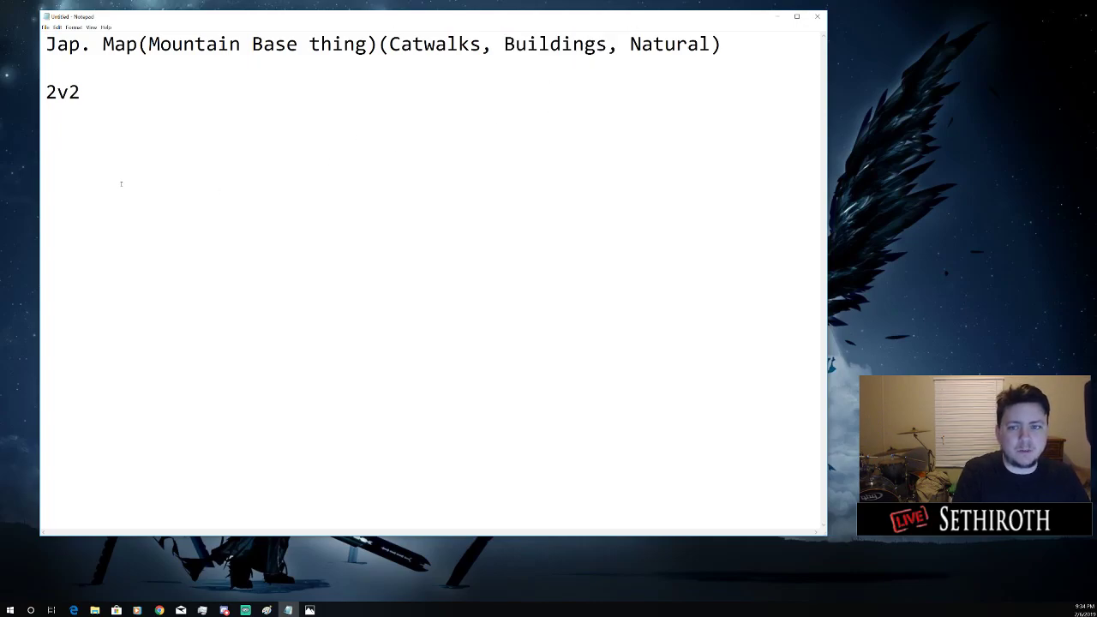
{"action": "type", "text": "Damnation"}
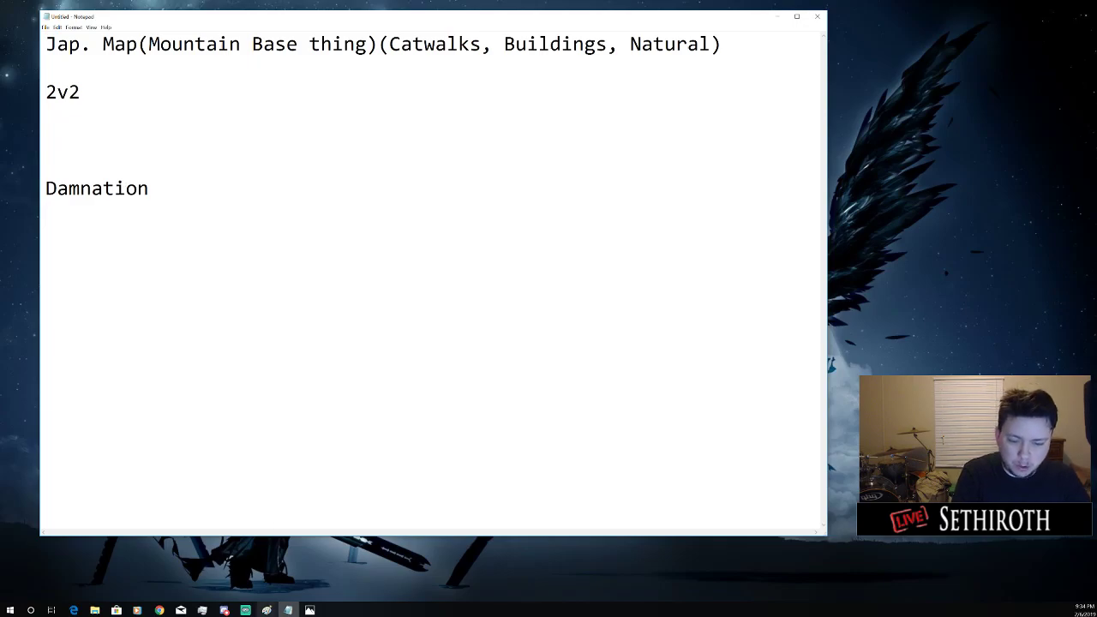
Switch to the temple map sketch in Paint, try brush strokes along the corridor east of the central building and undo them
{"action": "left_click", "coordinate": [266, 611]}
{"action": "left_click", "coordinate": [301, 573]}
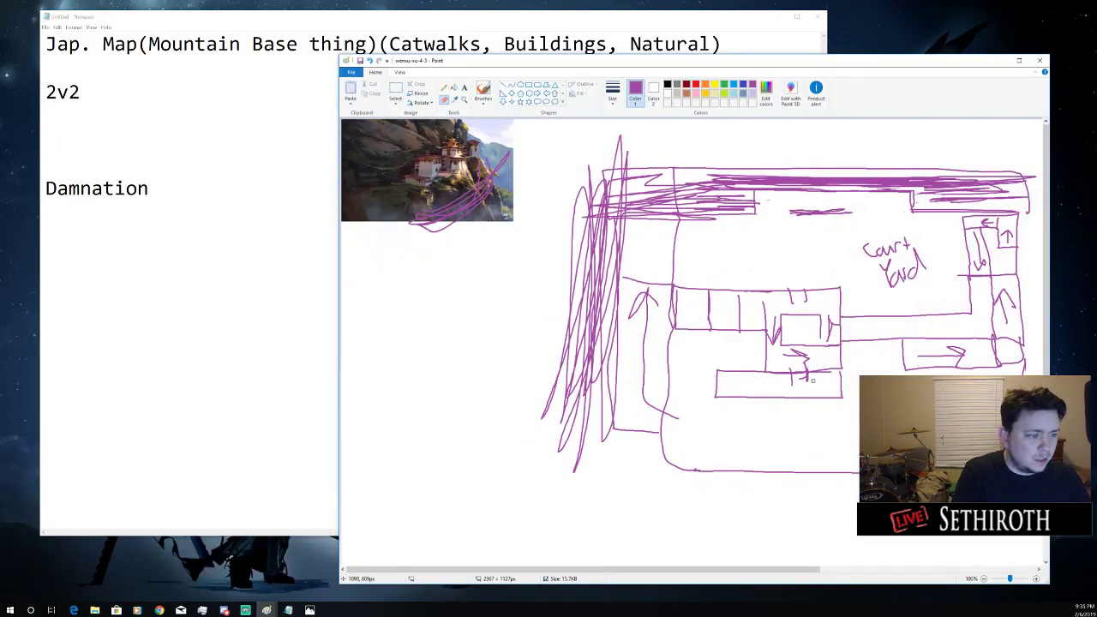
{"action": "scroll", "coordinate": [695, 343], "scroll_direction": "down", "scroll_amount": 1}
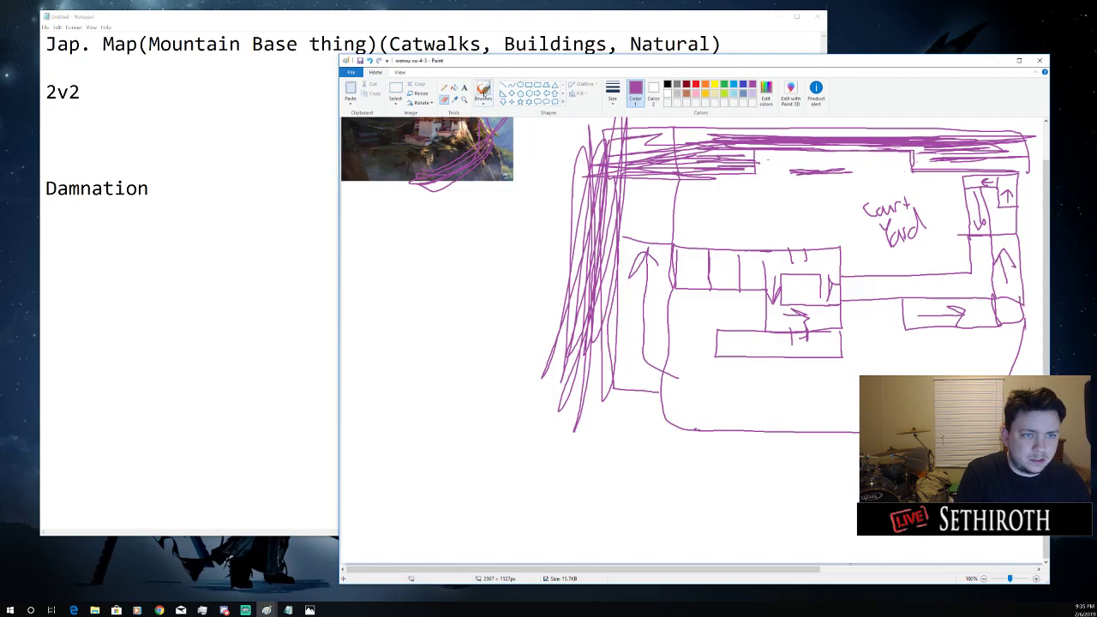
{"action": "left_click", "coordinate": [482, 91]}
{"action": "mouse_move", "coordinate": [855, 293]}
{"action": "left_mouse_down"}
{"action": "mouse_move", "coordinate": [976, 286]}
{"action": "mouse_move", "coordinate": [977, 253]}
{"action": "mouse_move", "coordinate": [986, 273]}
{"action": "left_mouse_up"}
{"action": "key", "text": "ctrl+z"}
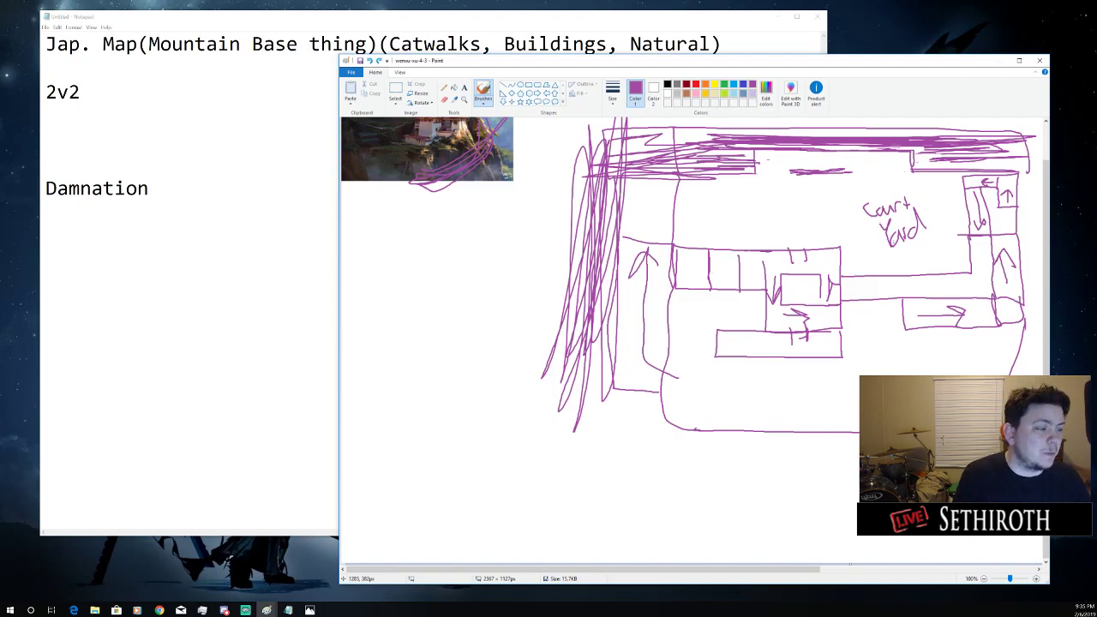
{"action": "mouse_move", "coordinate": [863, 288]}
{"action": "left_mouse_down"}
{"action": "mouse_move", "coordinate": [981, 285]}
{"action": "mouse_move", "coordinate": [986, 255]}
{"action": "mouse_move", "coordinate": [993, 262]}
{"action": "left_mouse_up"}
{"action": "key", "text": "ctrl+z"}
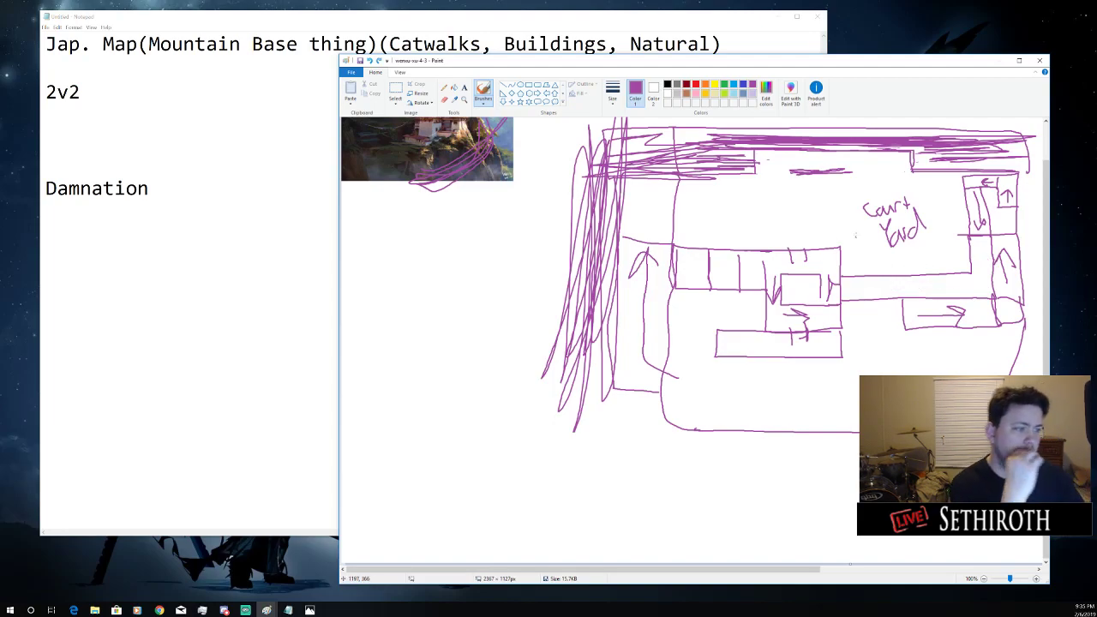
Try brush strokes across the court yard and beside the stair block, undoing each one
{"action": "mouse_move", "coordinate": [873, 226]}
{"action": "left_mouse_down"}
{"action": "mouse_move", "coordinate": [830, 230]}
{"action": "mouse_move", "coordinate": [933, 207]}
{"action": "mouse_move", "coordinate": [823, 221]}
{"action": "left_mouse_up"}
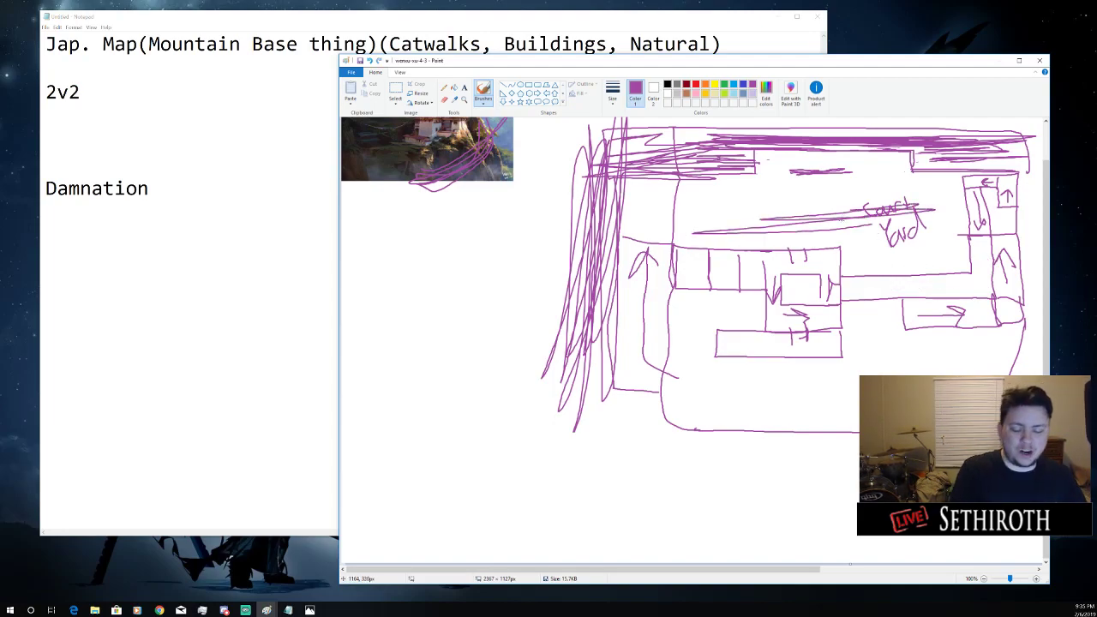
{"action": "key", "text": "ctrl+z"}
{"action": "left_click_drag", "start_coordinate": [905, 228], "coordinate": [784, 225]}
{"action": "key", "text": "ctrl+z"}
{"action": "mouse_move", "coordinate": [970, 178]}
{"action": "left_mouse_down"}
{"action": "mouse_move", "coordinate": [962, 206]}
{"action": "mouse_move", "coordinate": [986, 184]}
{"action": "mouse_move", "coordinate": [943, 187]}
{"action": "left_mouse_up"}
{"action": "key", "text": "ctrl+z"}
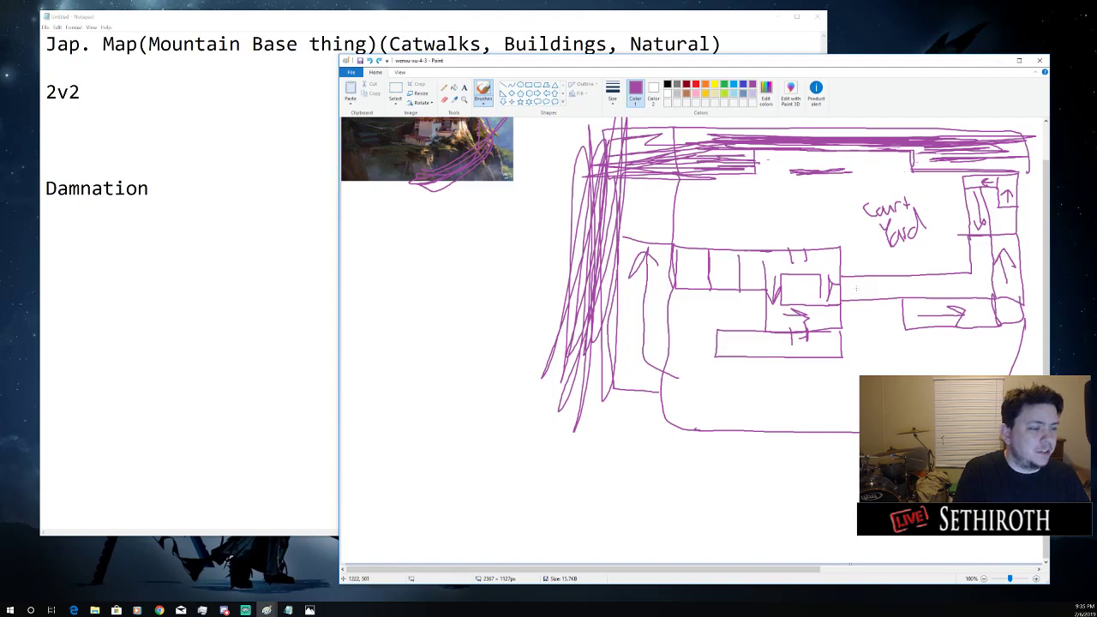
Try circling the central building with the brush, undo the marks and minimize the map sketch
{"action": "left_click_drag", "start_coordinate": [812, 229], "coordinate": [739, 257]}
{"action": "key", "text": "ctrl+z"}
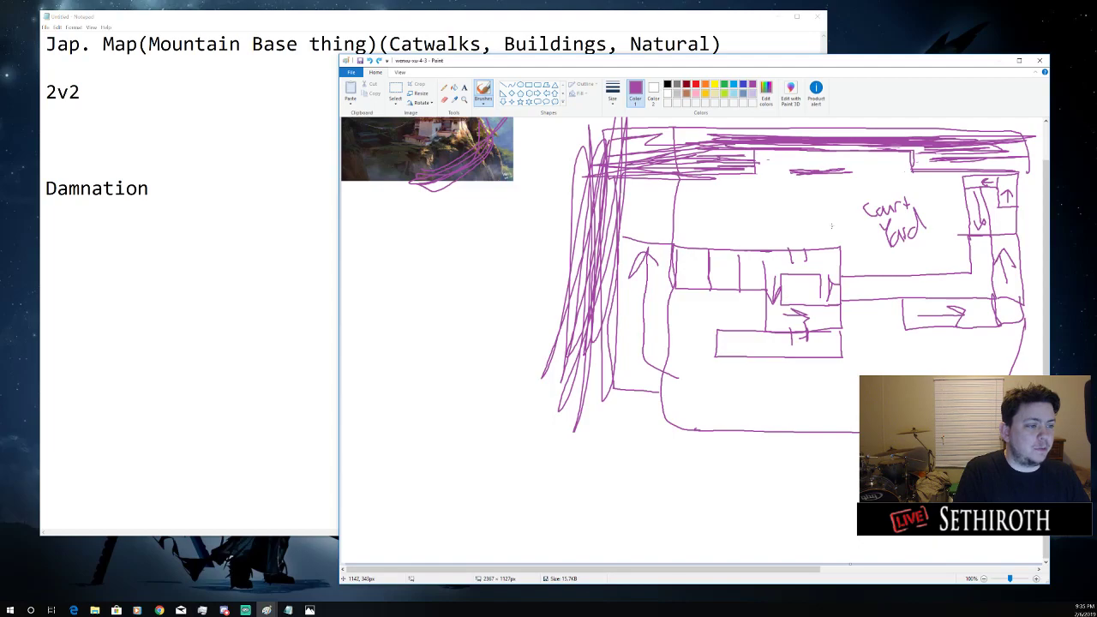
{"action": "mouse_move", "coordinate": [827, 224]}
{"action": "left_mouse_down"}
{"action": "mouse_move", "coordinate": [763, 341]}
{"action": "mouse_move", "coordinate": [801, 225]}
{"action": "left_mouse_up"}
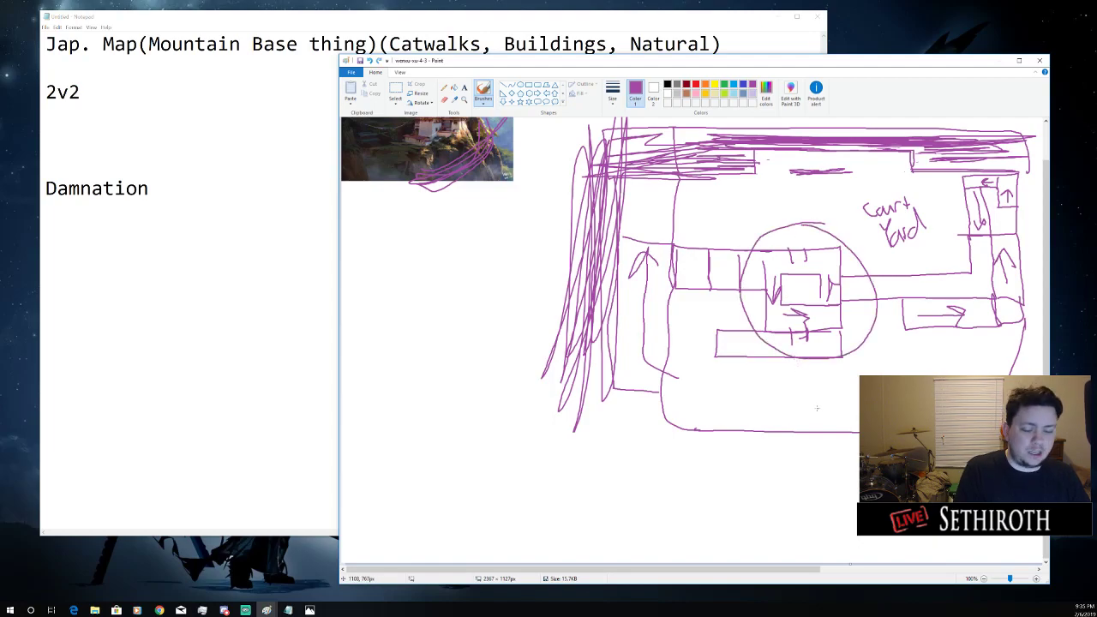
{"action": "key", "text": "ctrl+z"}
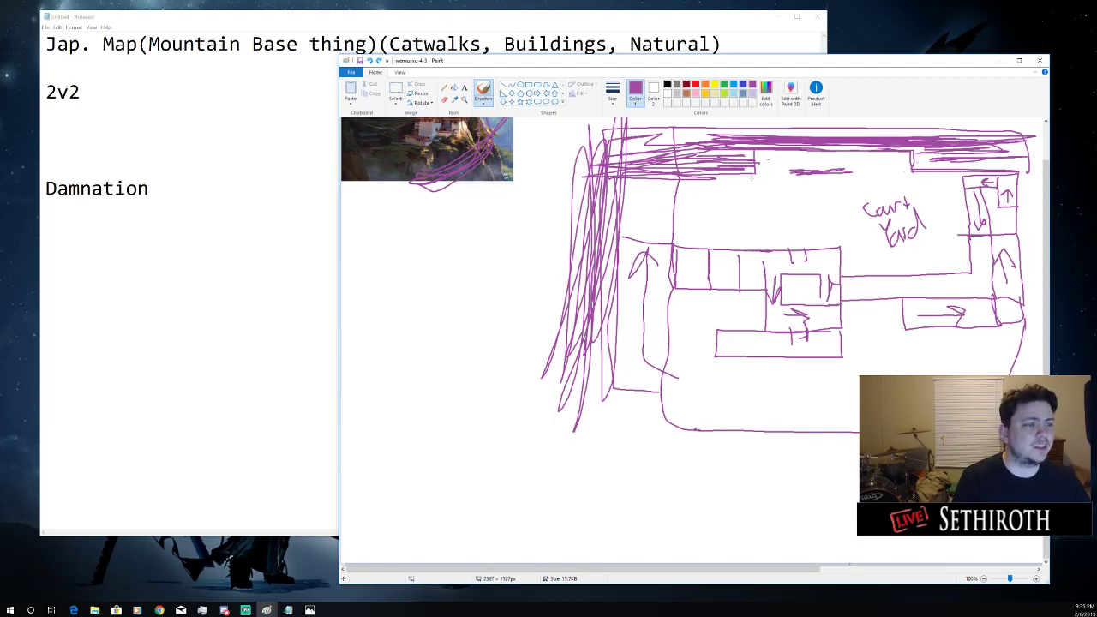
{"action": "mouse_move", "coordinate": [673, 128]}
{"action": "left_mouse_down"}
{"action": "mouse_move", "coordinate": [810, 179]}
{"action": "mouse_move", "coordinate": [1015, 173]}
{"action": "left_mouse_up"}
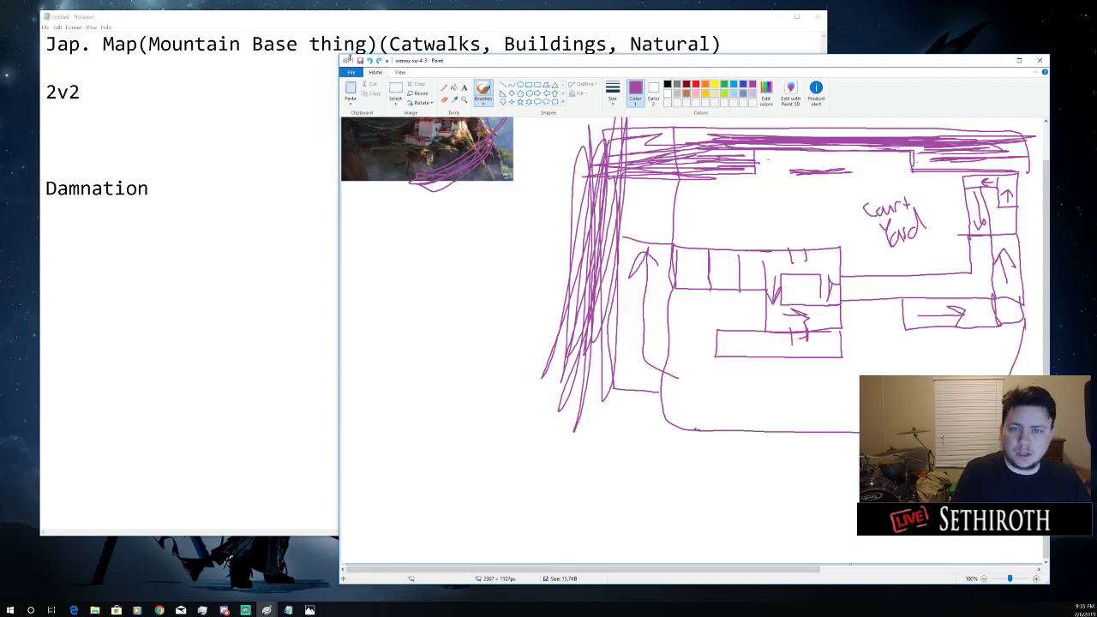
{"action": "left_click", "coordinate": [999, 60]}
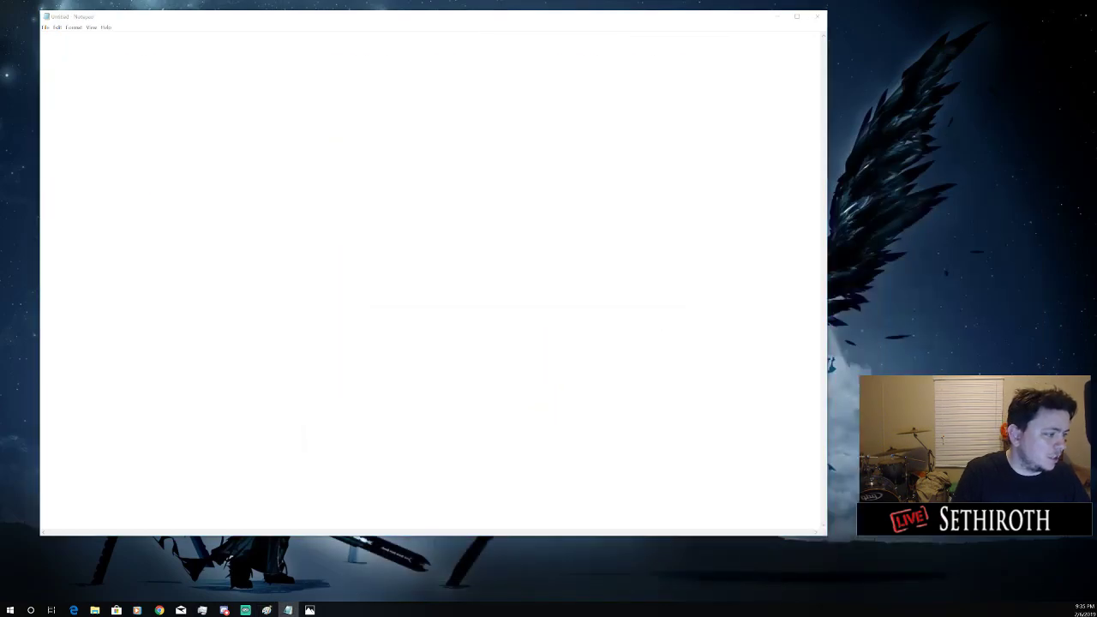
Open the red pagoda and waterfall picture from the Asain folder, zoom in on it and dismiss its window
{"action": "key", "text": "alt+Tab"}
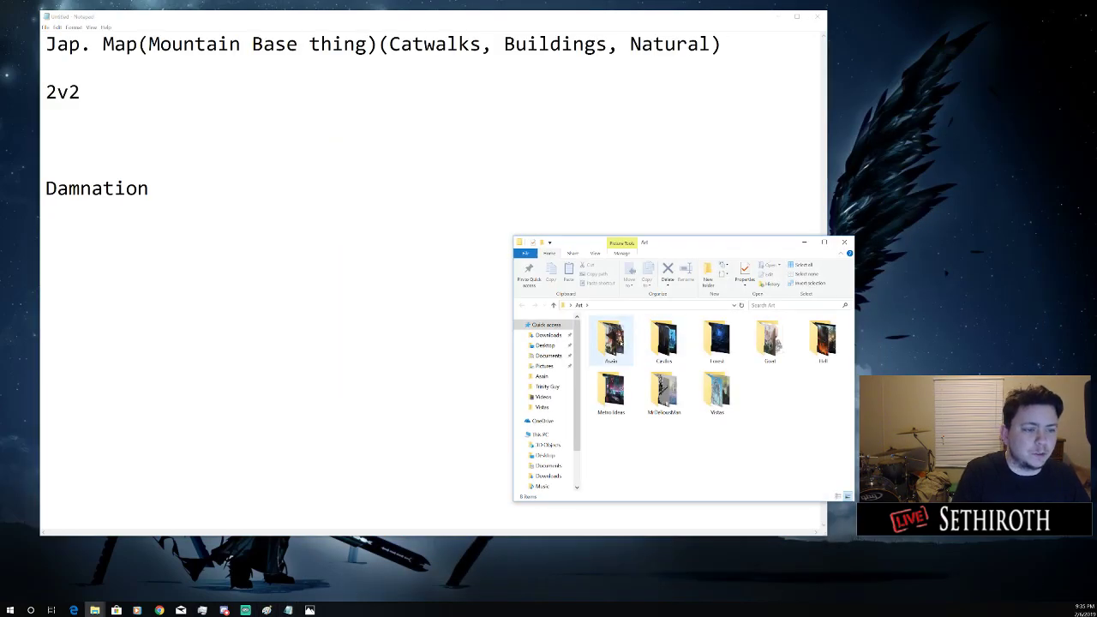
{"action": "double_click", "coordinate": [612, 342]}
{"action": "left_click", "coordinate": [612, 341]}
{"action": "double_click", "coordinate": [596, 332]}
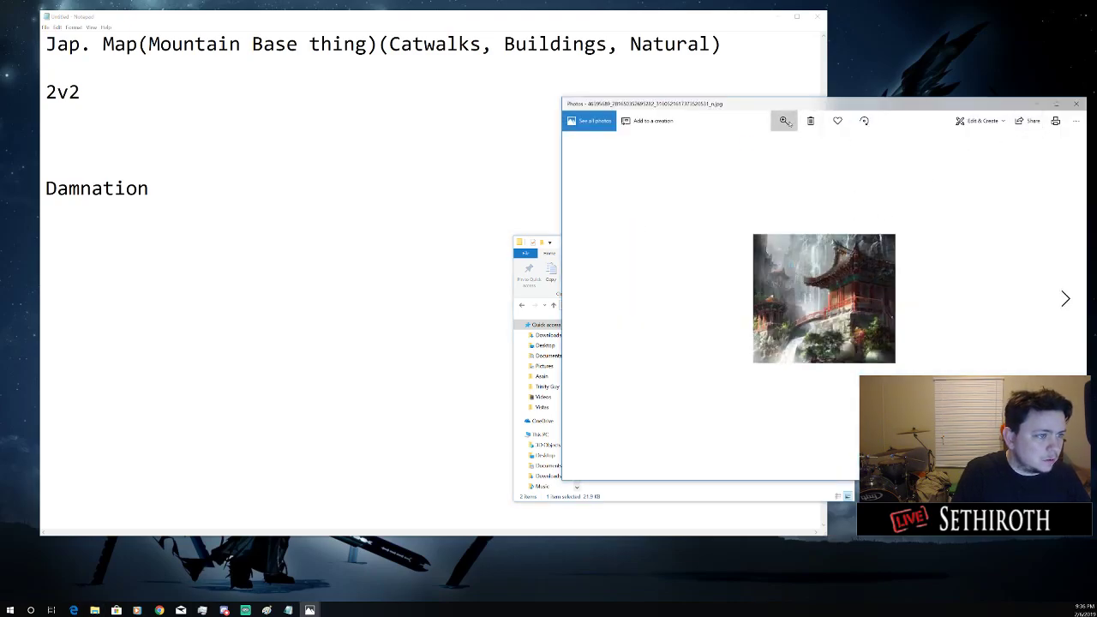
{"action": "left_click", "coordinate": [784, 120]}
{"action": "scroll", "coordinate": [853, 269], "scroll_direction": "up", "scroll_amount": 3}
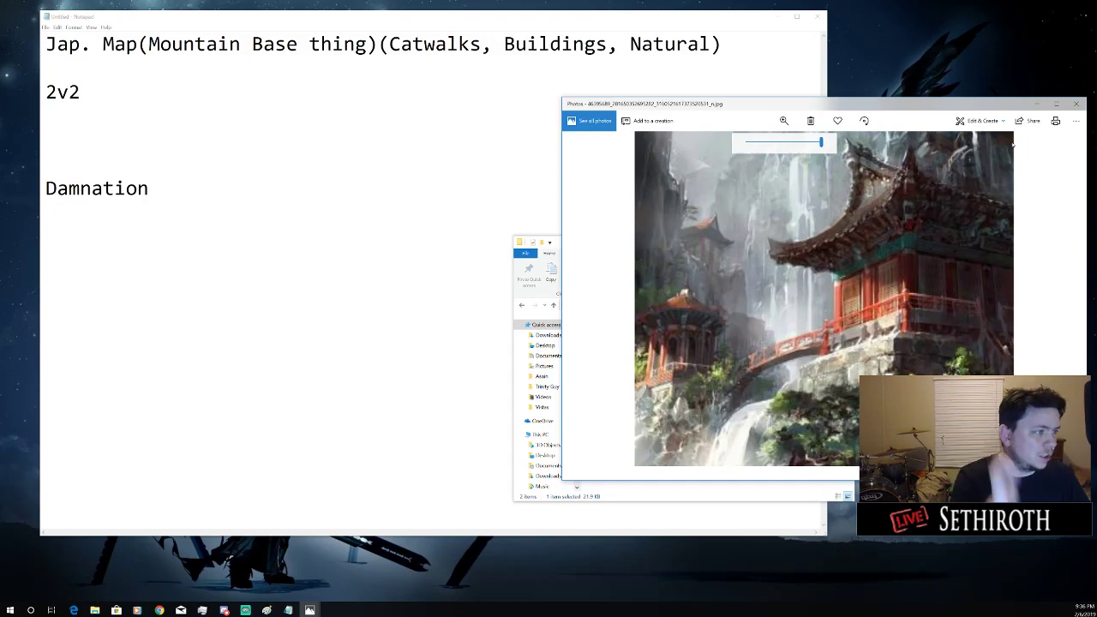
{"action": "left_click", "coordinate": [1043, 104]}
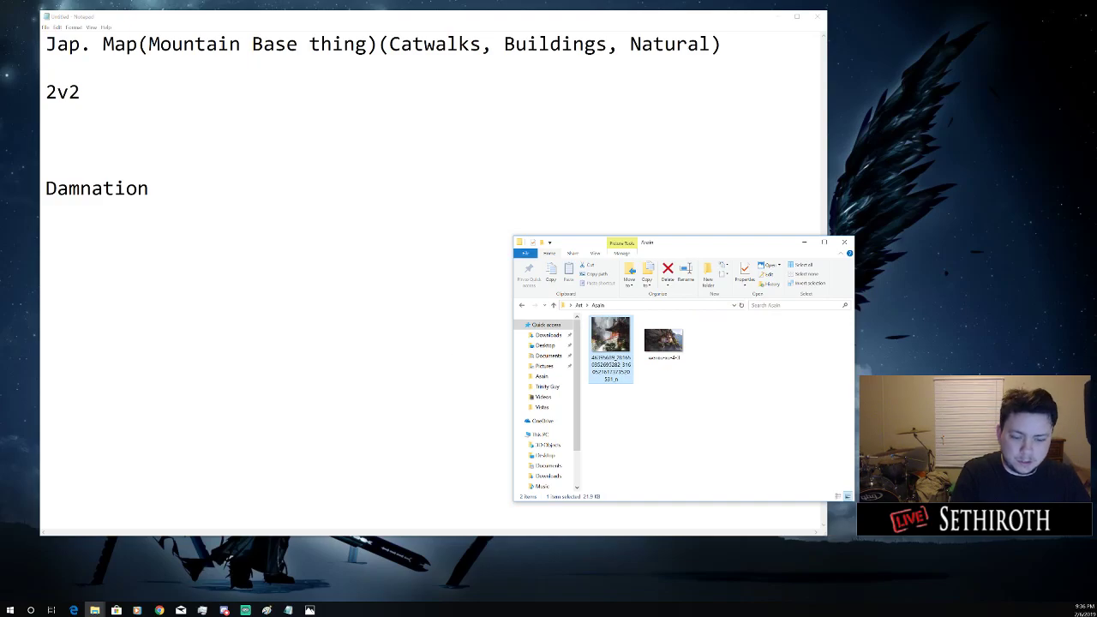
Return to the map sketch, try a path around the court yard and a small circle west of it, and undo both
{"action": "left_click", "coordinate": [267, 611]}
{"action": "left_click", "coordinate": [302, 572]}
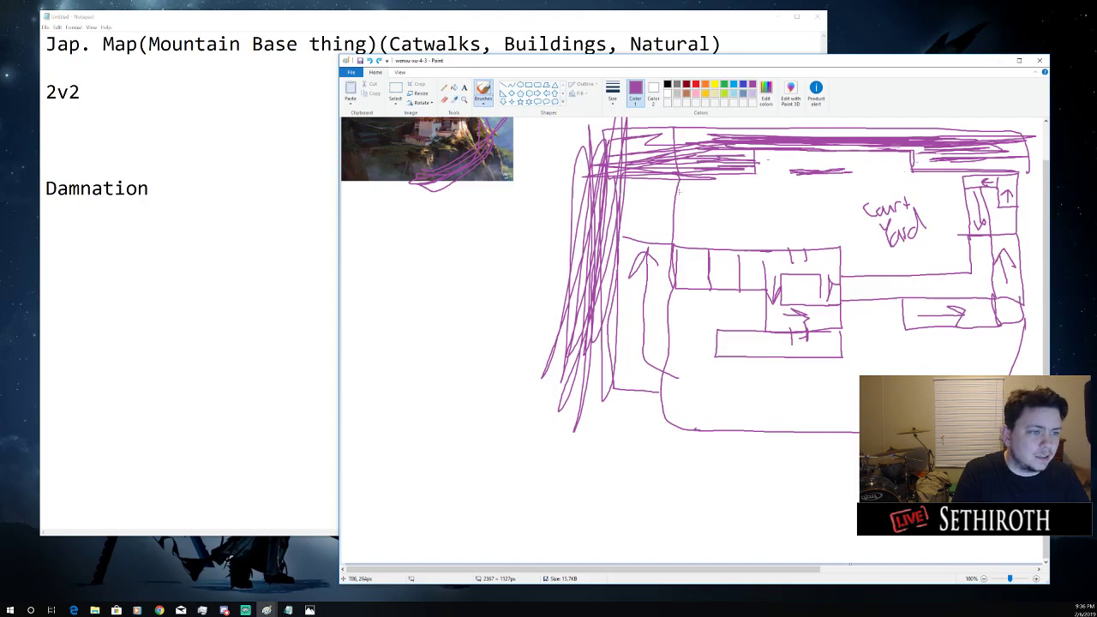
{"action": "mouse_move", "coordinate": [675, 192]}
{"action": "left_mouse_down"}
{"action": "mouse_move", "coordinate": [952, 190]}
{"action": "mouse_move", "coordinate": [971, 163]}
{"action": "mouse_move", "coordinate": [671, 167]}
{"action": "left_mouse_up"}
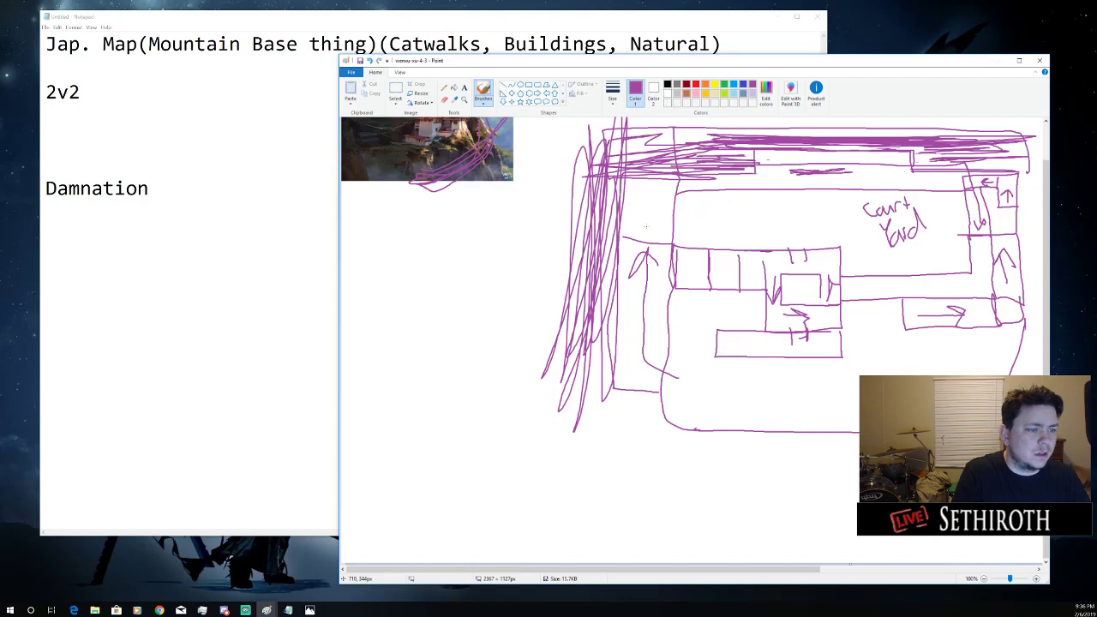
{"action": "mouse_move", "coordinate": [650, 209]}
{"action": "left_mouse_down"}
{"action": "mouse_move", "coordinate": [665, 219]}
{"action": "mouse_move", "coordinate": [658, 202]}
{"action": "left_mouse_up"}
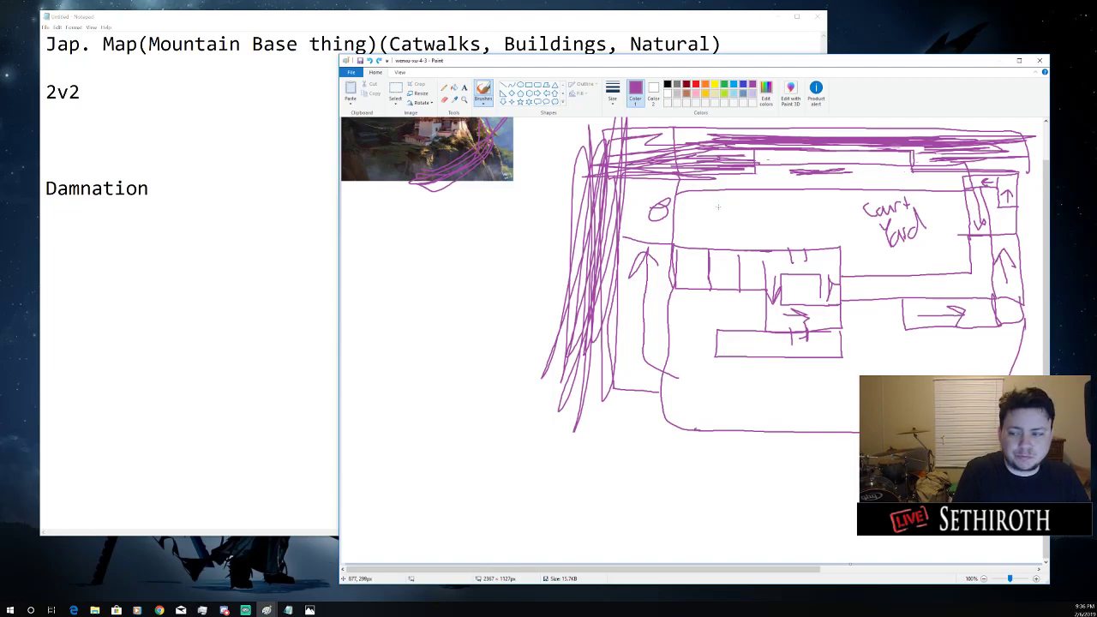
{"action": "key", "text": "ctrl+z"}
{"action": "key", "text": "ctrl+z"}
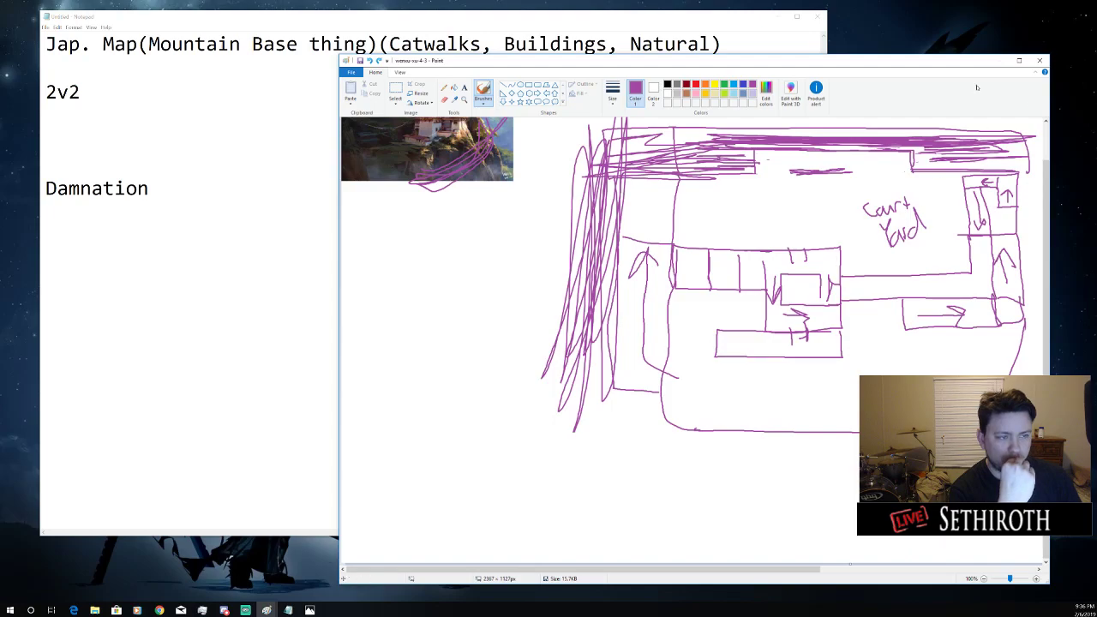
View the whole map sketch at full-screen size, restore its window and minimize it
{"action": "left_click", "coordinate": [1019, 60]}
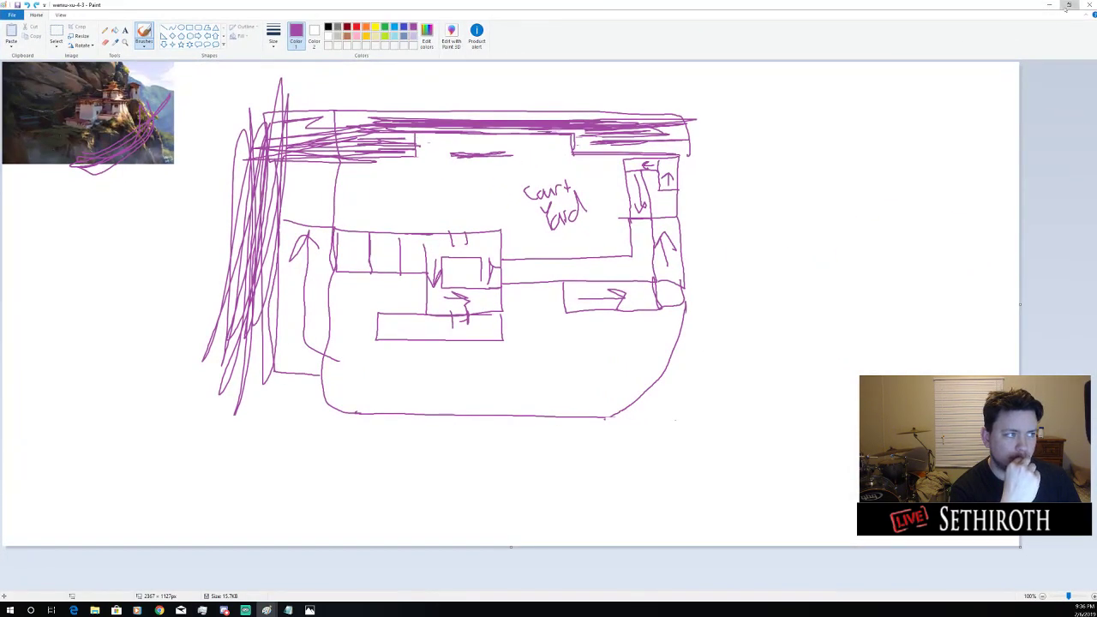
{"action": "left_click", "coordinate": [1069, 5]}
{"action": "left_click", "coordinate": [1000, 60]}
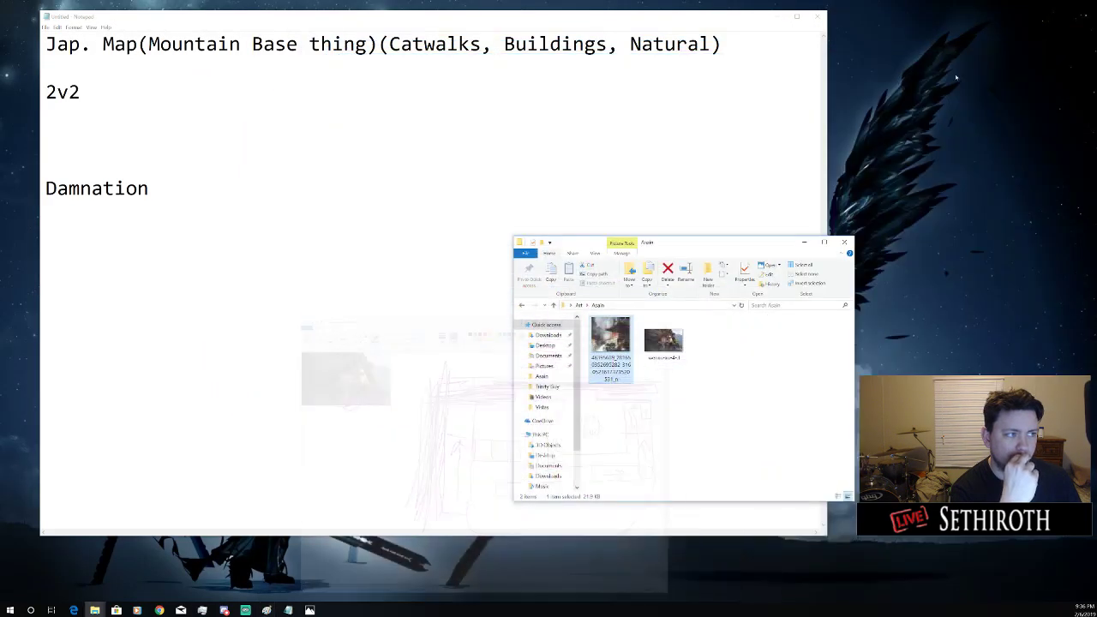
Clear the picture selection in the Asain folder, view the folder at full-screen size, restore it and minimize it
{"action": "left_click", "coordinate": [710, 370]}
{"action": "left_click_drag", "start_coordinate": [702, 378], "coordinate": [594, 341]}
{"action": "left_click", "coordinate": [738, 392]}
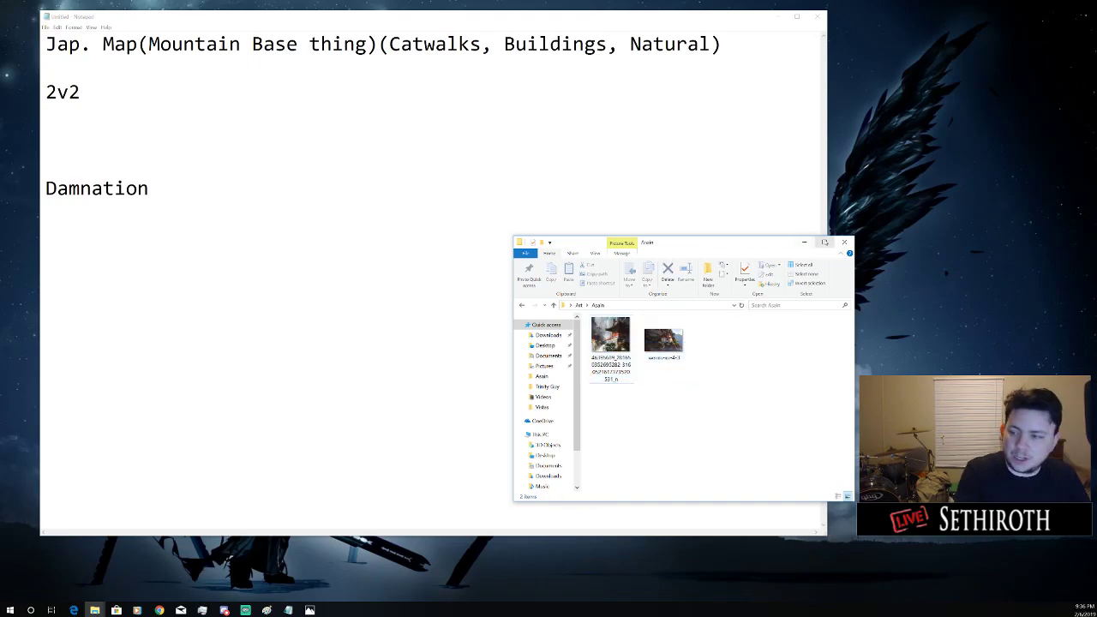
{"action": "left_click", "coordinate": [825, 243]}
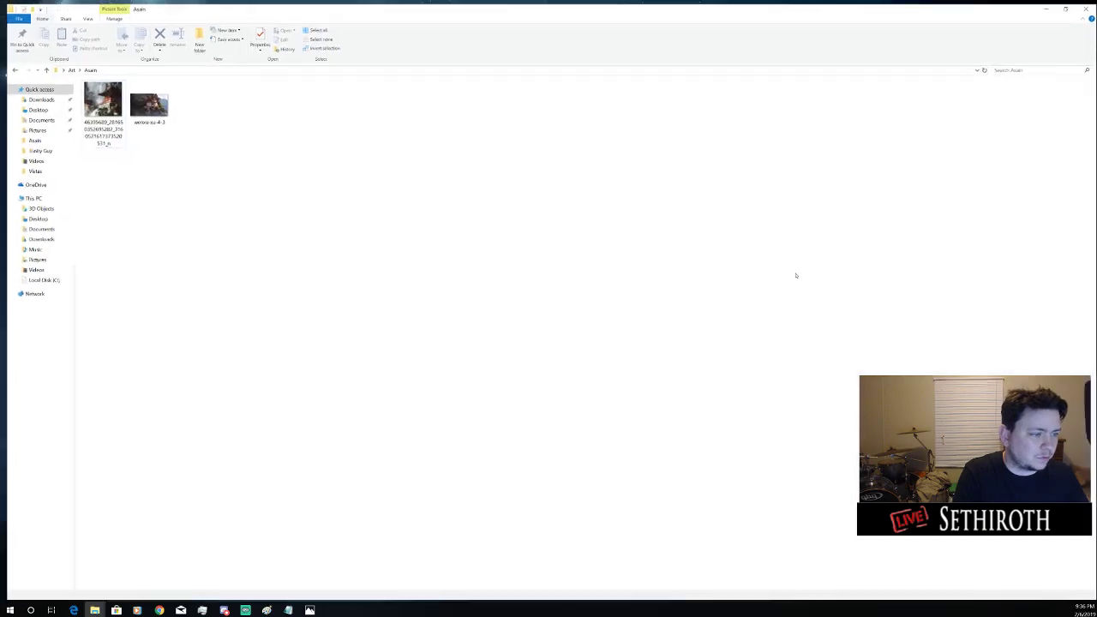
{"action": "left_click", "coordinate": [1069, 5]}
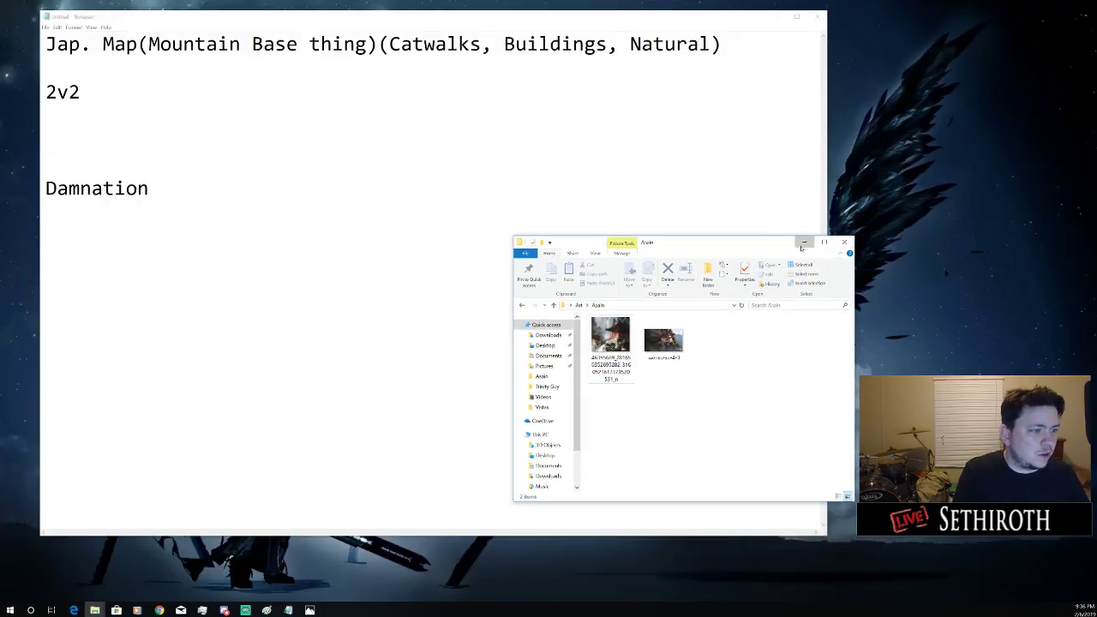
{"action": "left_click", "coordinate": [803, 242]}
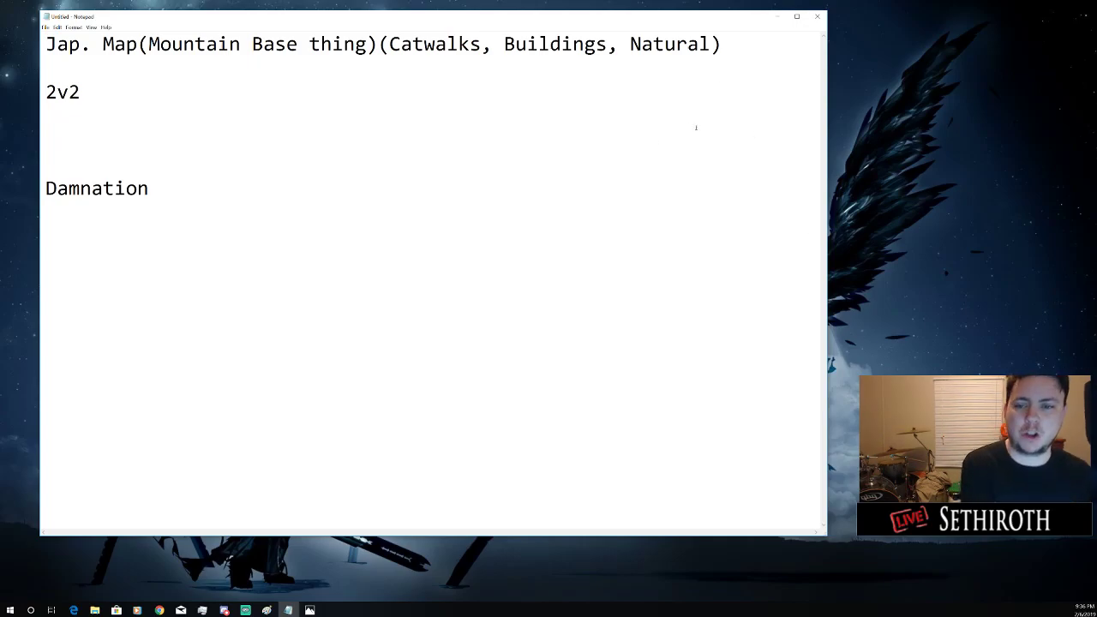
Highlight all of the map notes, clear that selection and highlight only the word Damnation
{"action": "left_click_drag", "start_coordinate": [205, 239], "coordinate": [45, 39]}
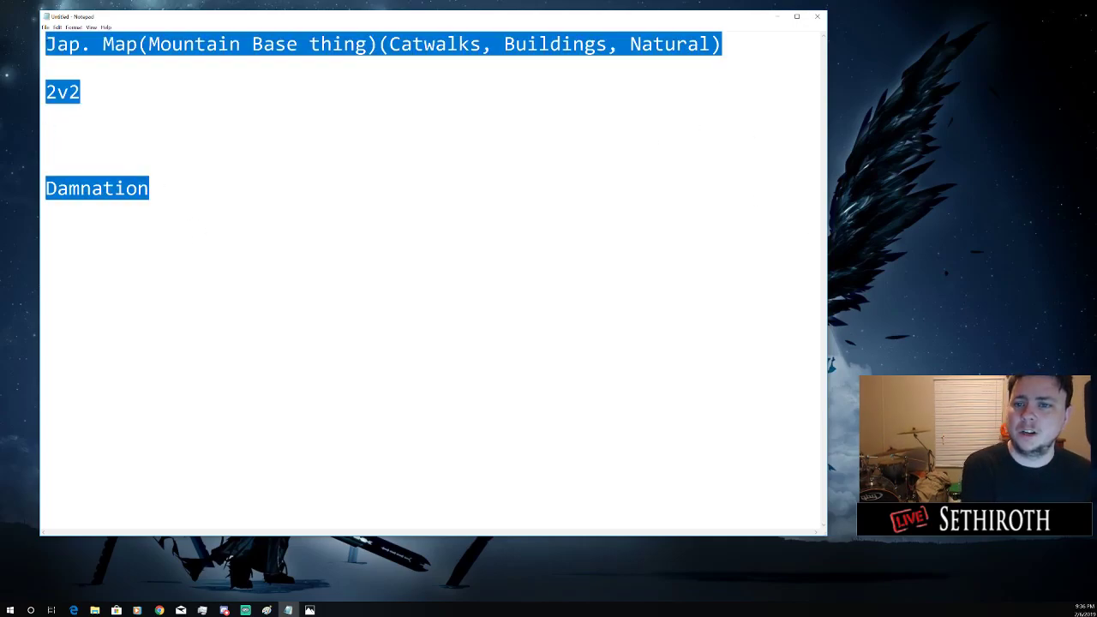
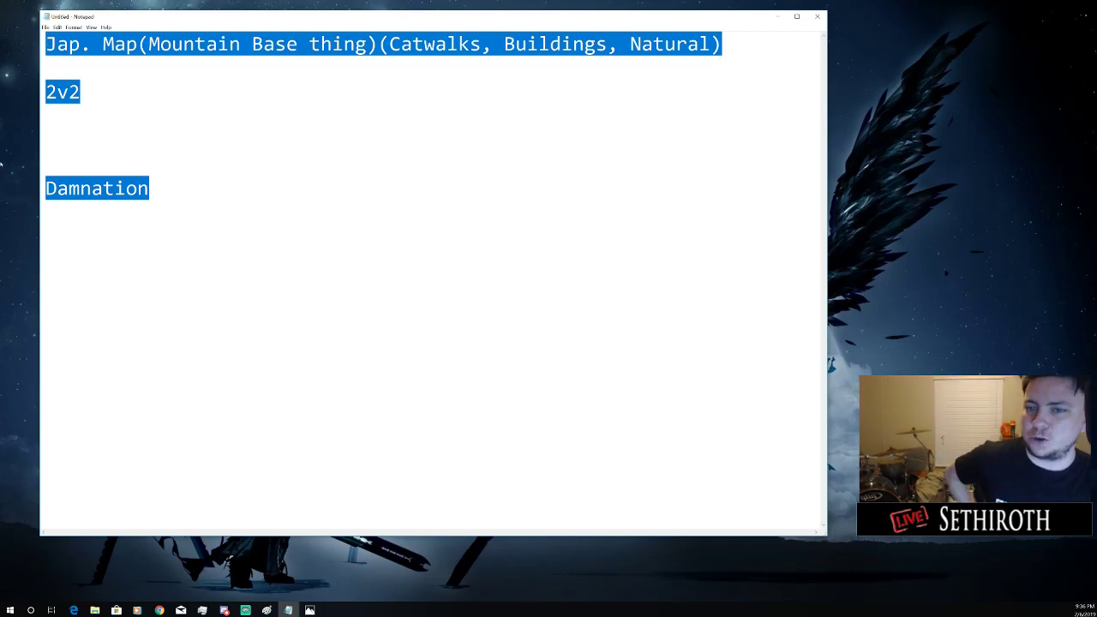
{"action": "left_click", "coordinate": [195, 200]}
{"action": "key", "text": "shift+Left"}
{"action": "key", "text": "shift+Left"}
{"action": "key", "text": "shift+Left"}
{"action": "key", "text": "shift+Left"}
{"action": "key", "text": "shift+Left"}
{"action": "key", "text": "shift+Left"}
{"action": "key", "text": "shift+Left"}
{"action": "key", "text": "shift+Left"}
{"action": "key", "text": "shift+Left"}
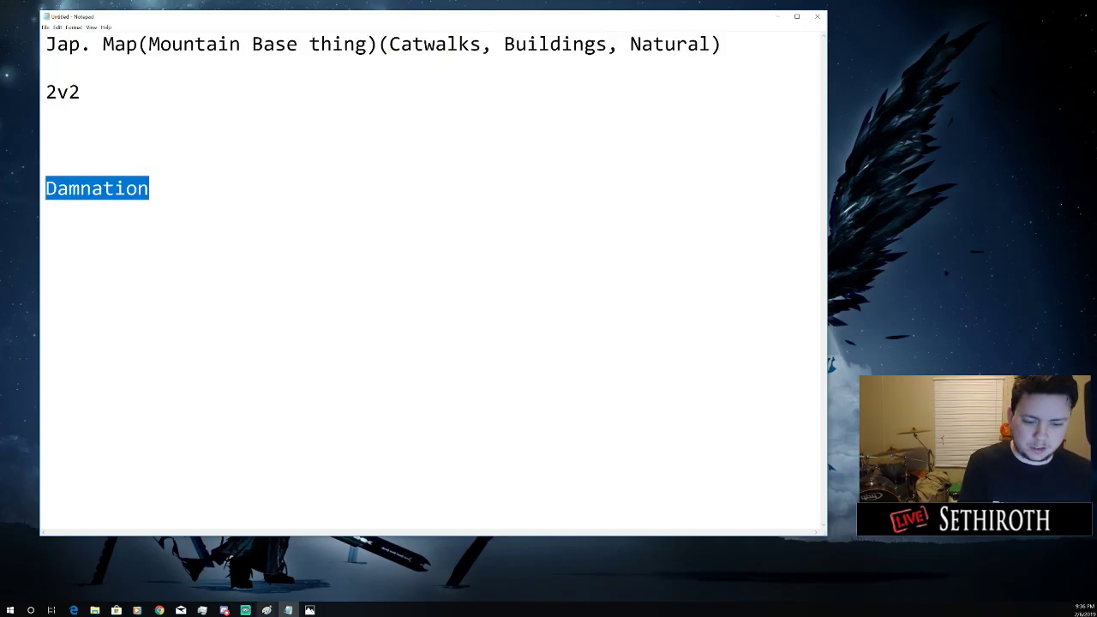
Bring the map sketch back up, shift its window off the Damnation note and keep it in front of the notes
{"action": "mouse_move", "coordinate": [267, 610]}
{"action": "left_click", "coordinate": [304, 571]}
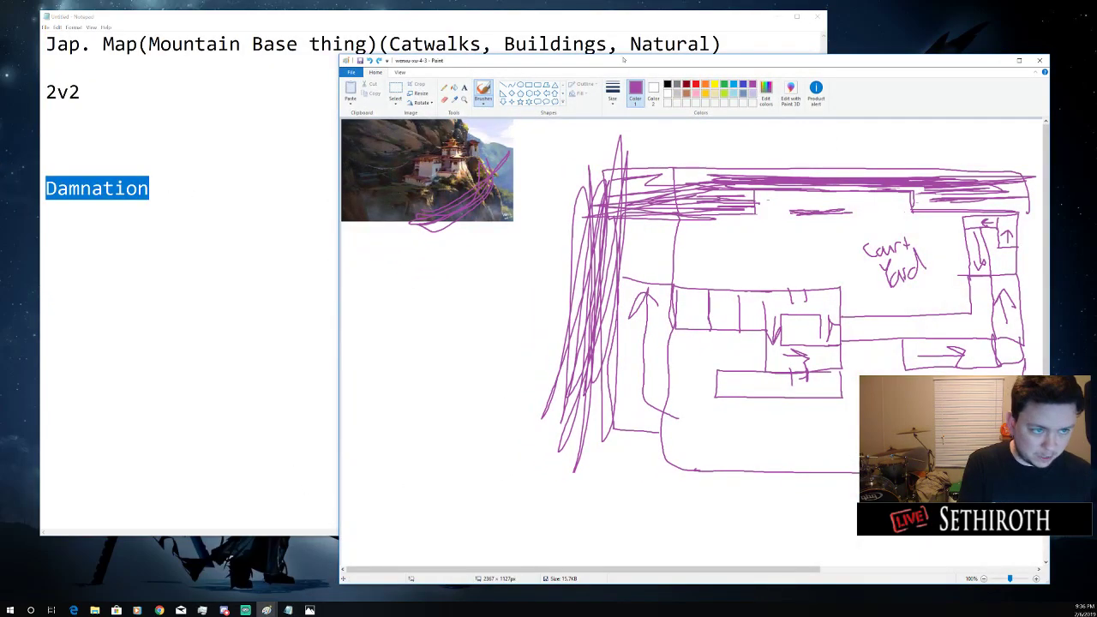
{"action": "left_click_drag", "start_coordinate": [624, 60], "coordinate": [697, 71]}
{"action": "left_click", "coordinate": [155, 191]}
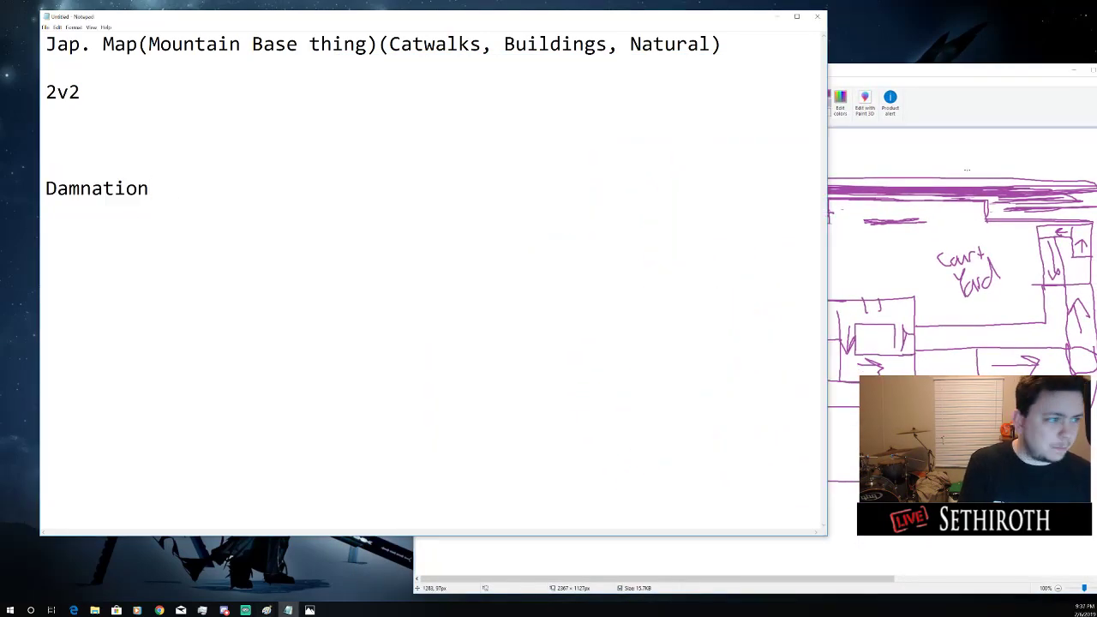
{"action": "left_click", "coordinate": [944, 74]}
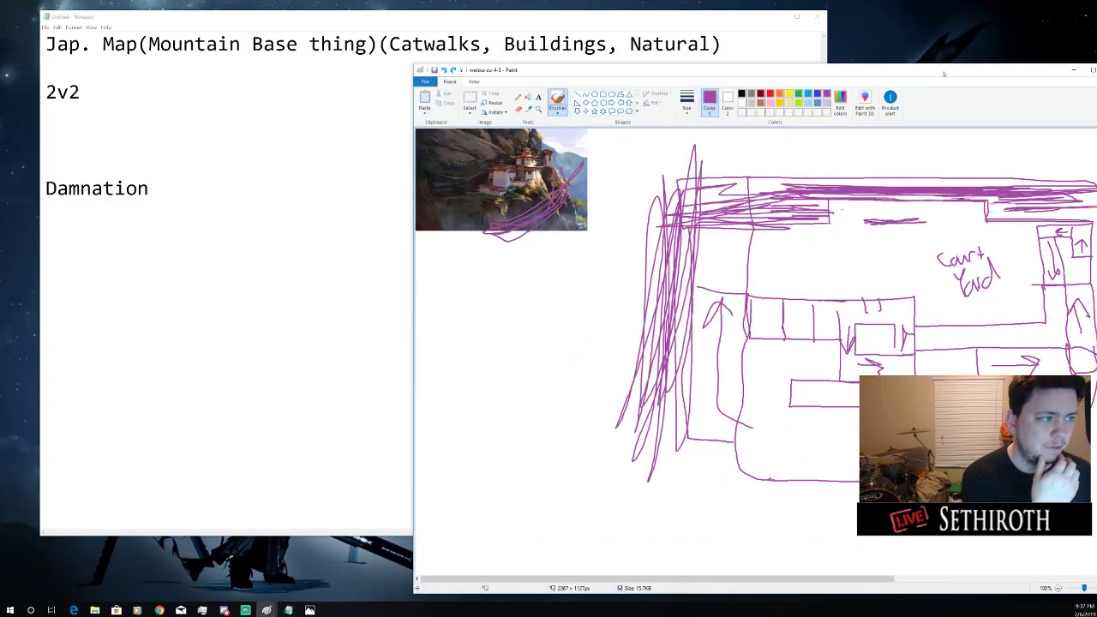
Shift the sketch window slightly aside and add a "Cliffside" line directly below Damnation in the notes
{"action": "left_click_drag", "start_coordinate": [944, 73], "coordinate": [904, 67]}
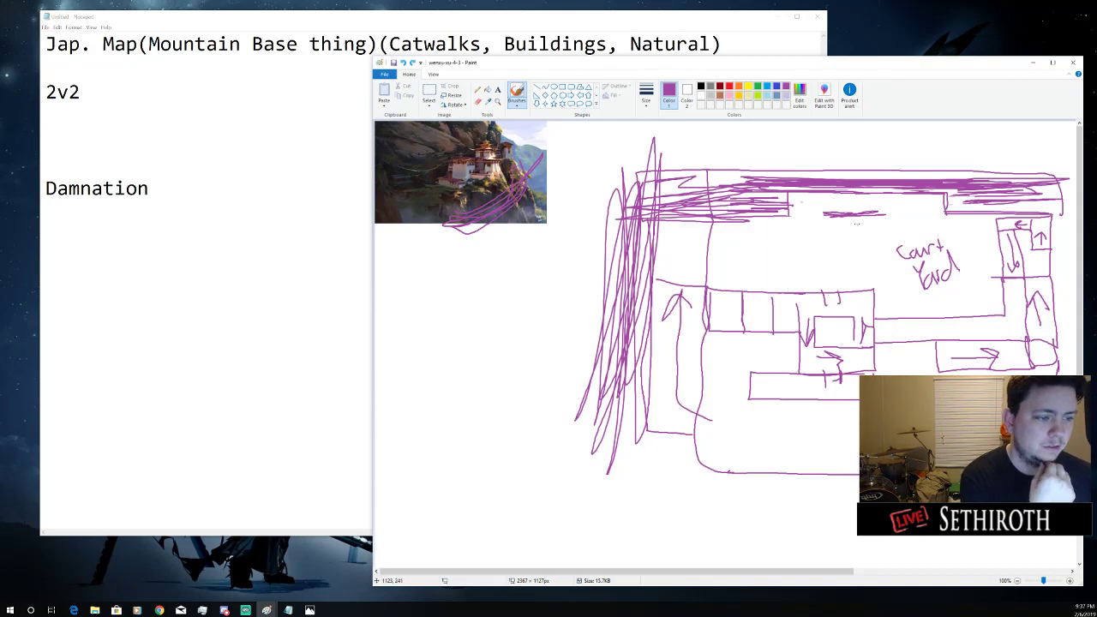
{"action": "left_click", "coordinate": [157, 232]}
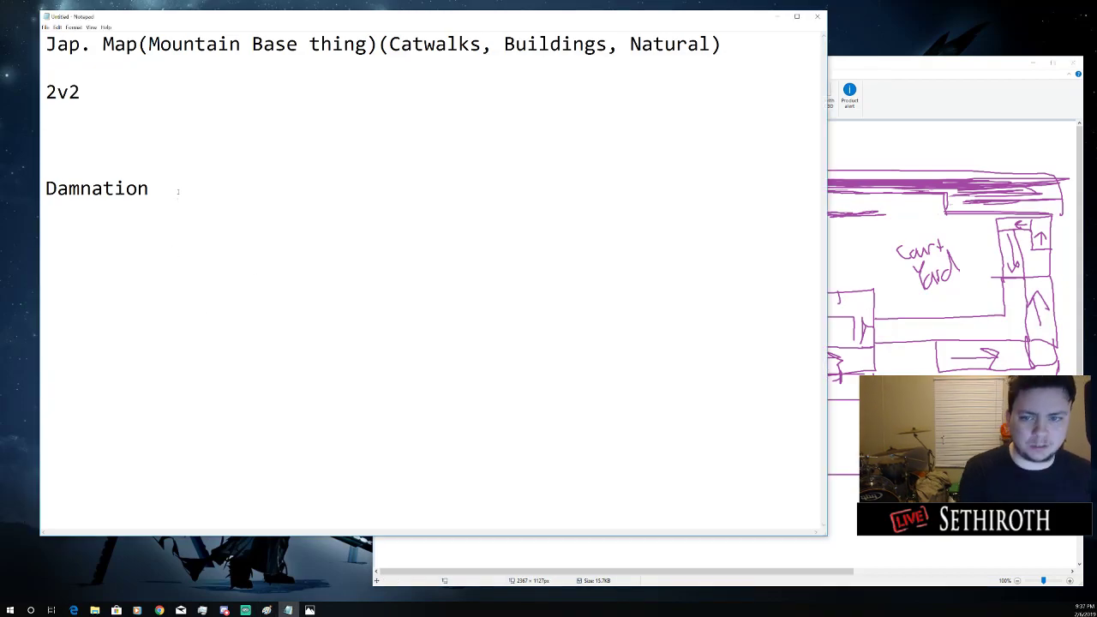
{"action": "key", "text": "Return"}
{"action": "type", "text": "Cliffside"}
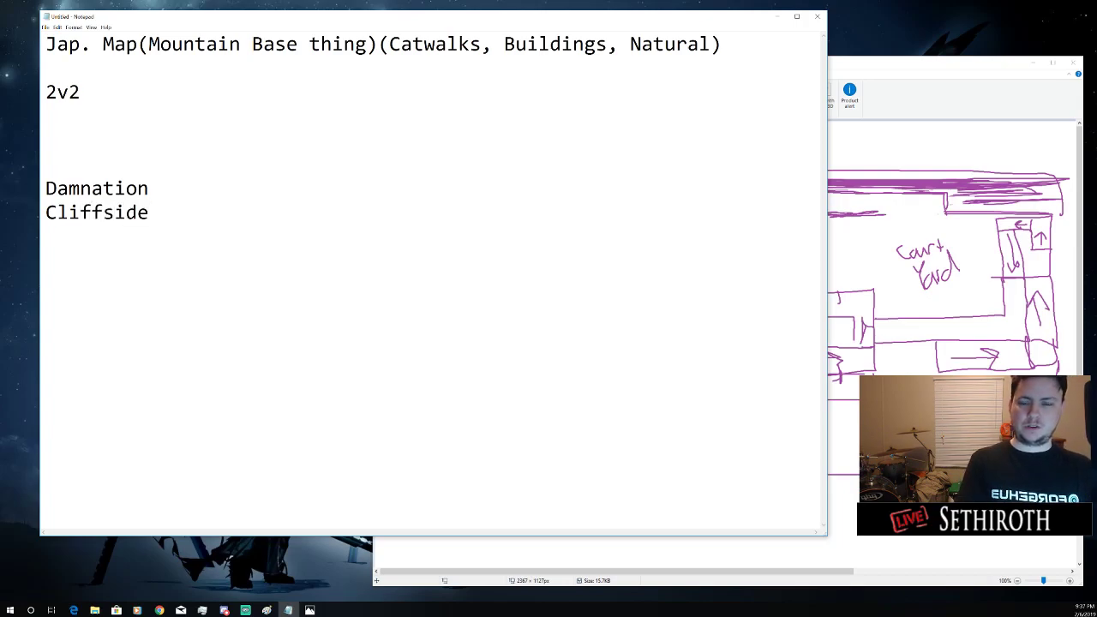
Add a note line below Cliffside reading "Use a more central buidling as a place to traverse"
{"action": "key", "text": "Return"}
{"action": "type", "text": "Use a more"}
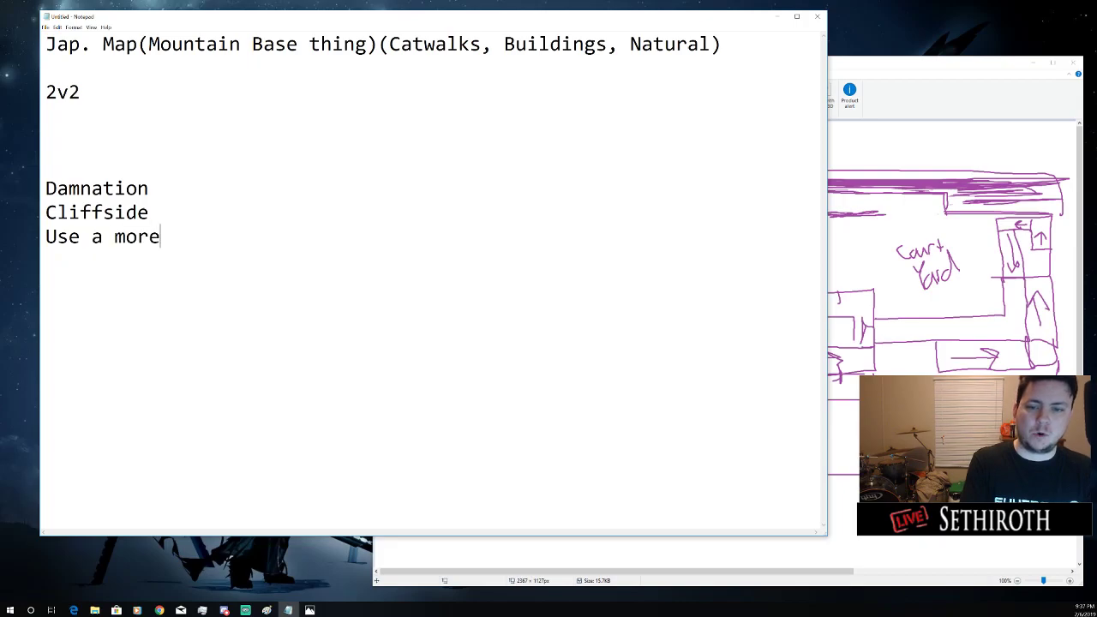
{"action": "type", "text": " central"}
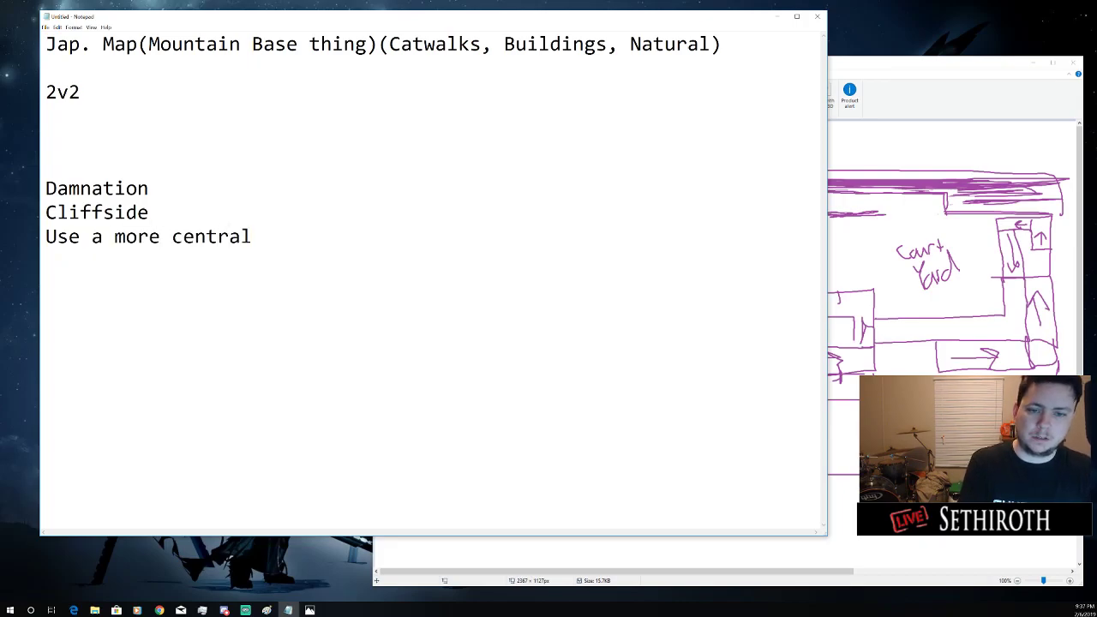
{"action": "key", "text": "BackSpace"}
{"action": "key", "text": "BackSpace"}
{"action": "key", "text": "BackSpace"}
{"action": "key", "text": "BackSpace"}
{"action": "type", "text": "ral"}
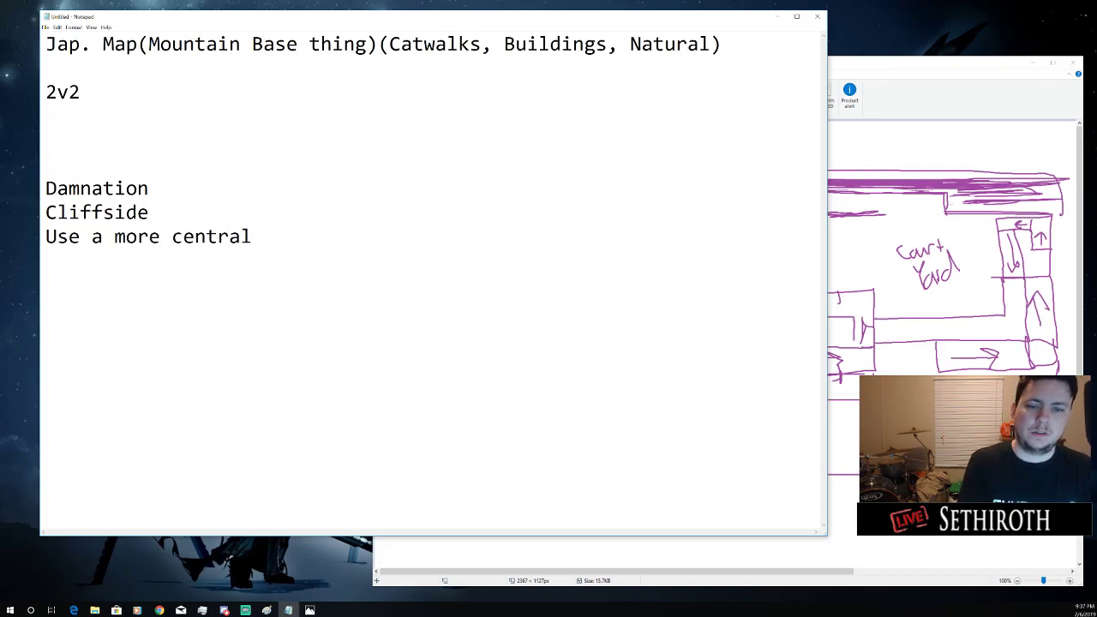
{"action": "type", "text": " buid"}
{"action": "key", "text": "BackSpace"}
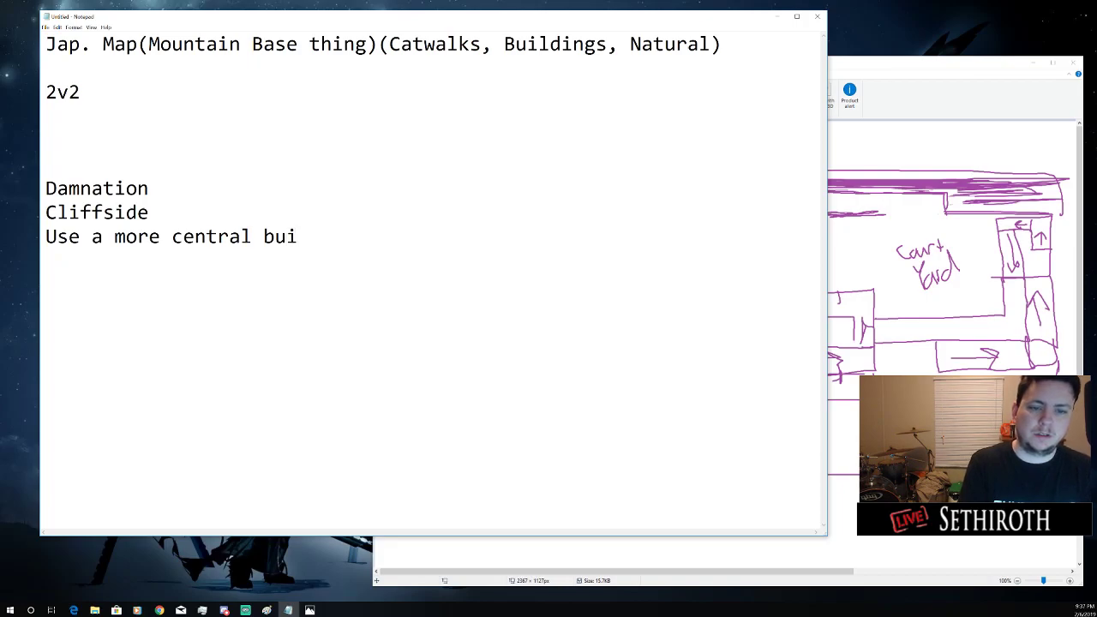
{"action": "type", "text": "dling to"}
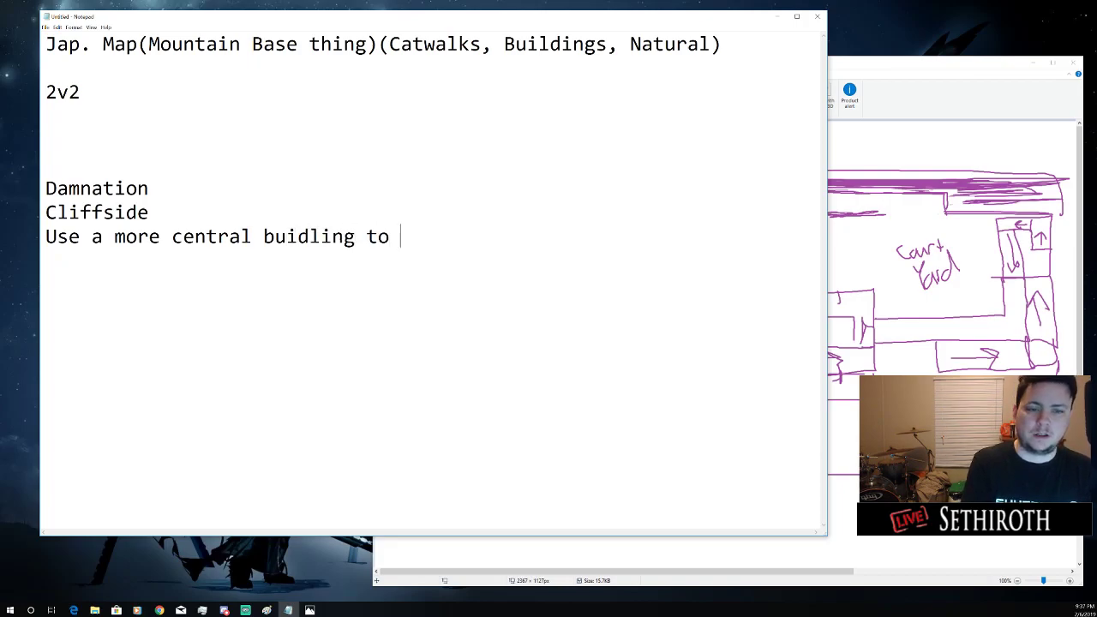
{"action": "key", "text": "BackSpace"}
{"action": "key", "text": "BackSpace"}
{"action": "type", "text": "as a "}
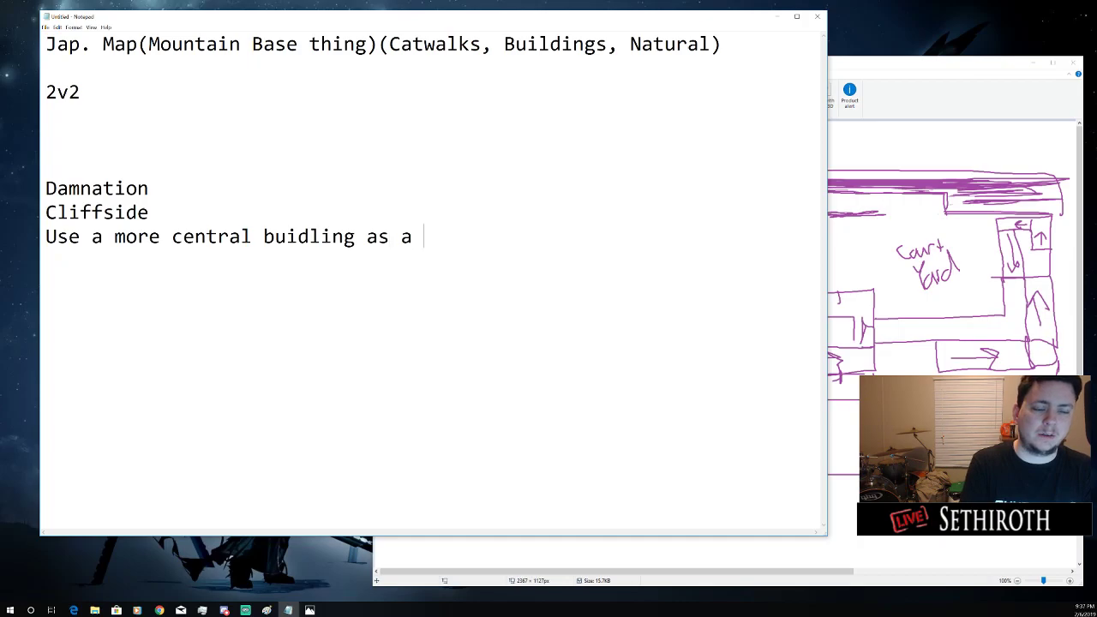
{"action": "type", "text": "place to traverse"}
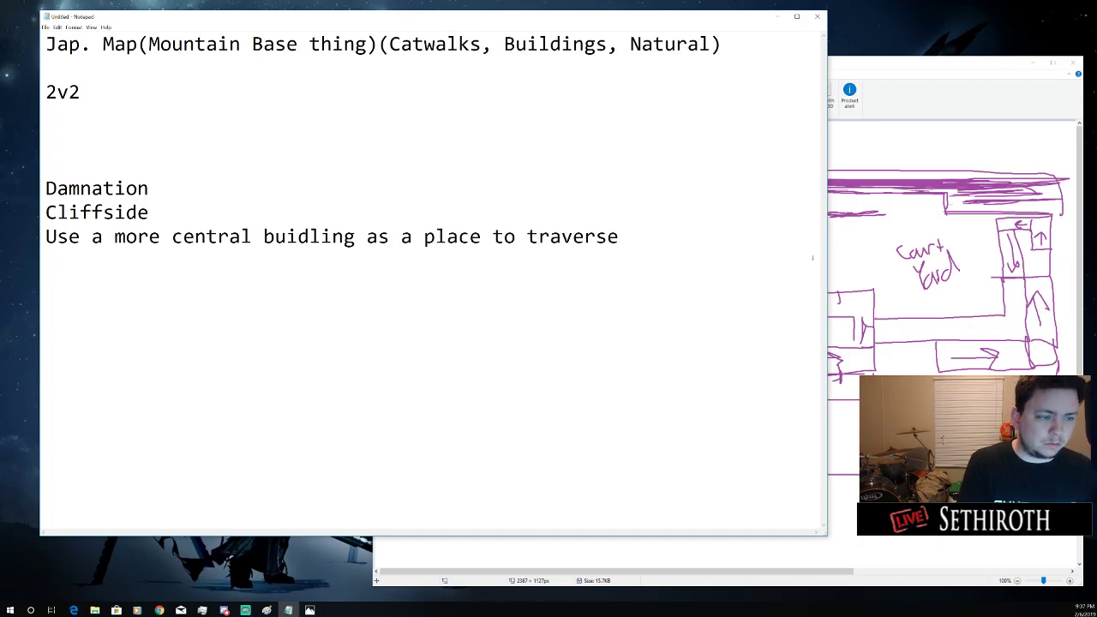
{"action": "left_click", "coordinate": [925, 75]}
{"action": "mouse_move", "coordinate": [798, 282]}
{"action": "left_mouse_down"}
{"action": "mouse_move", "coordinate": [837, 388]}
{"action": "mouse_move", "coordinate": [797, 255]}
{"action": "mouse_move", "coordinate": [768, 289]}
{"action": "left_mouse_up"}
{"action": "key", "text": "ctrl+z"}
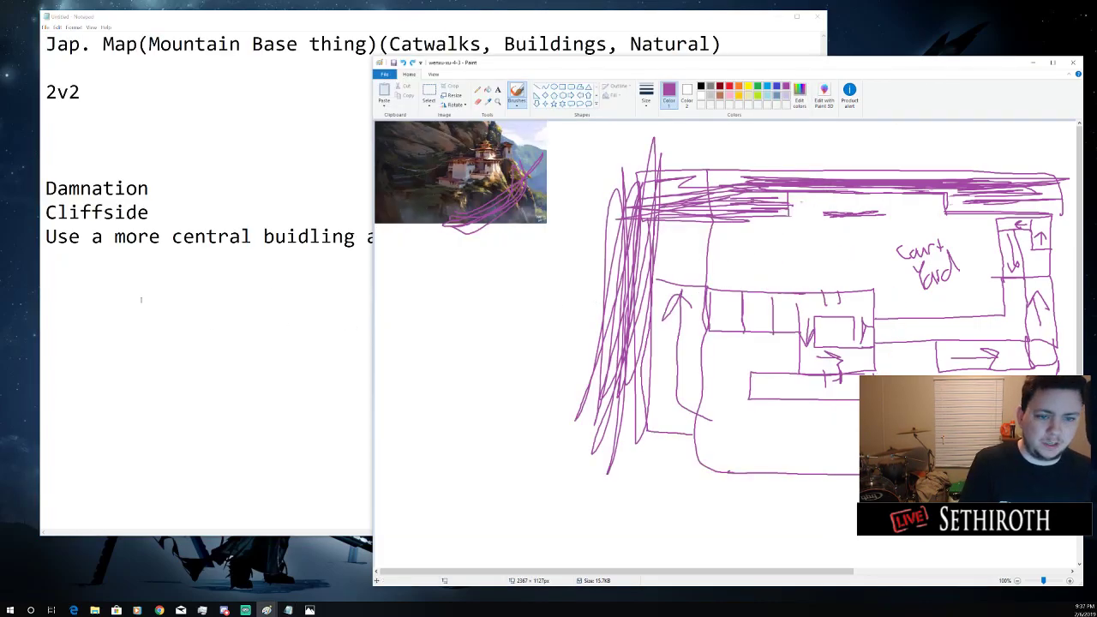
Append "/look into" to the end of the central building note, discarding the draft wording "Put wind"
{"action": "left_click", "coordinate": [139, 299]}
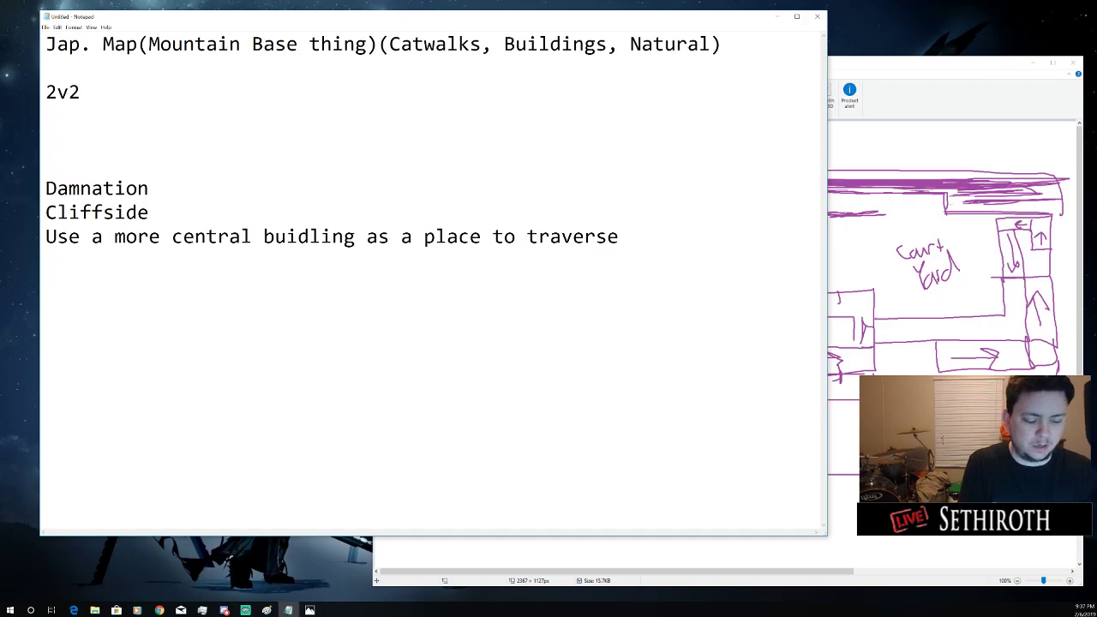
{"action": "type", "text": "/Put wind"}
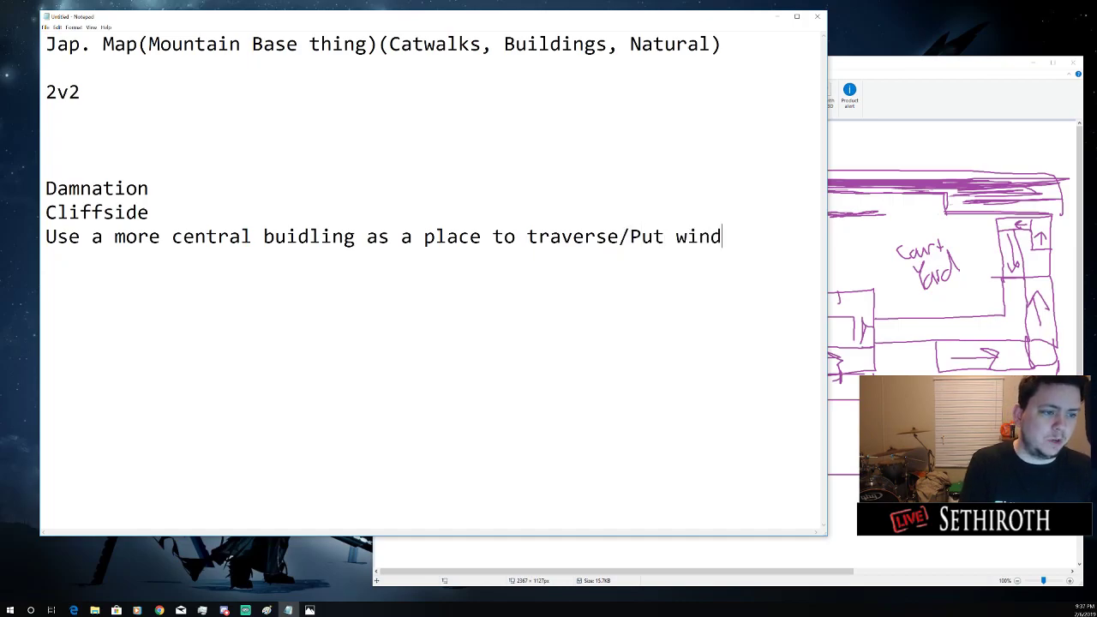
{"action": "key", "text": "BackSpace"}
{"action": "key", "text": "BackSpace"}
{"action": "key", "text": "BackSpace"}
{"action": "key", "text": "BackSpace"}
{"action": "key", "text": "BackSpace"}
{"action": "key", "text": "BackSpace"}
{"action": "key", "text": "BackSpace"}
{"action": "key", "text": "BackSpace"}
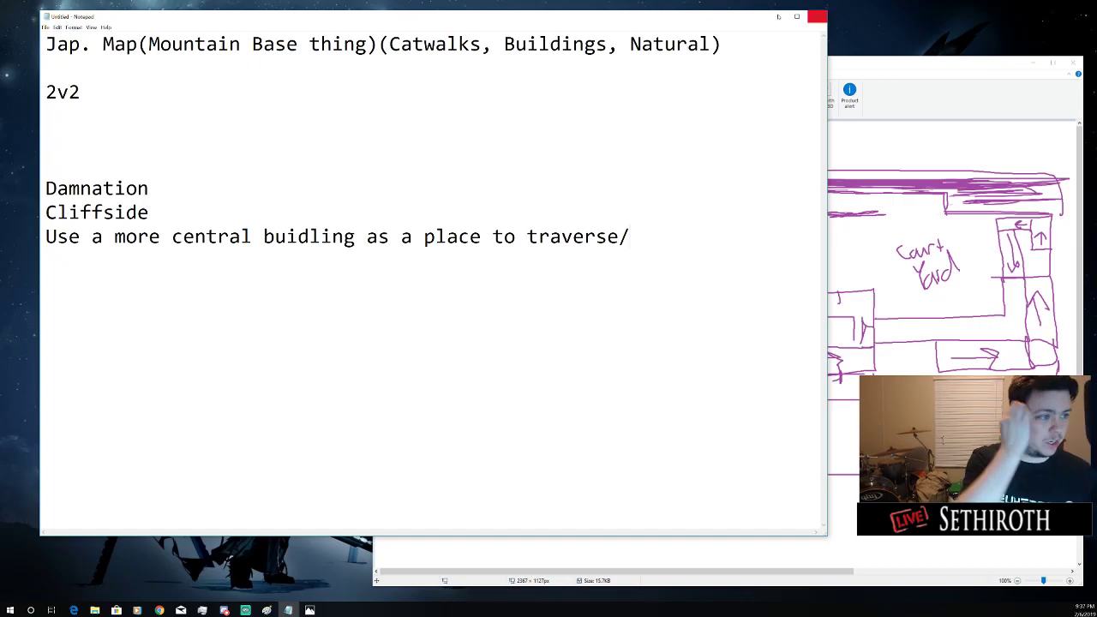
{"action": "left_click", "coordinate": [849, 95]}
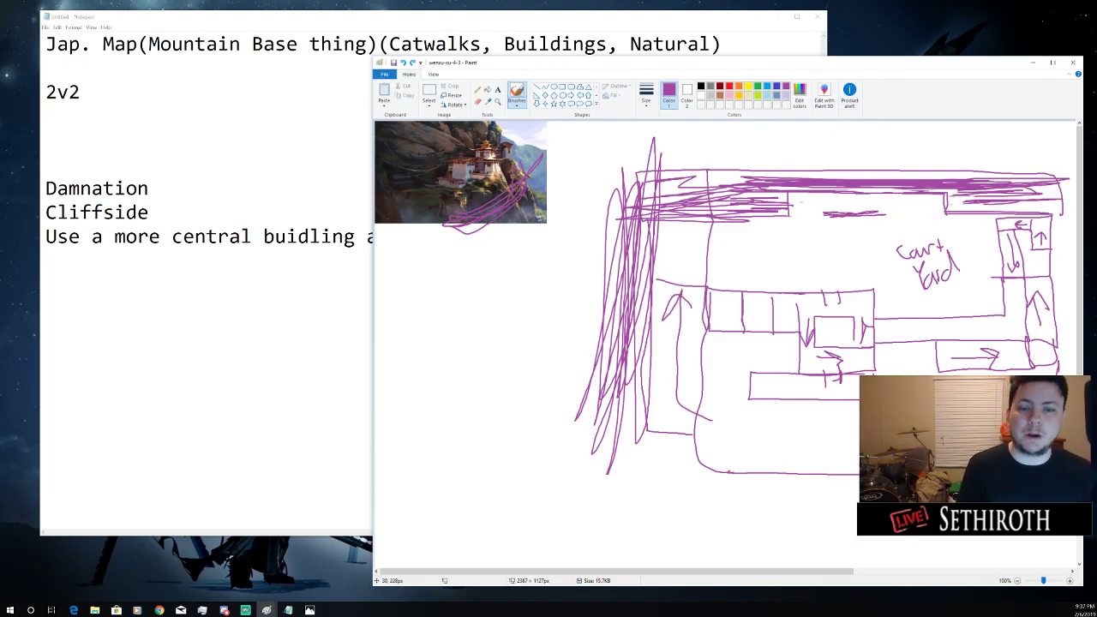
{"action": "key", "text": "alt+Tab"}
{"action": "type", "text": "look into"}
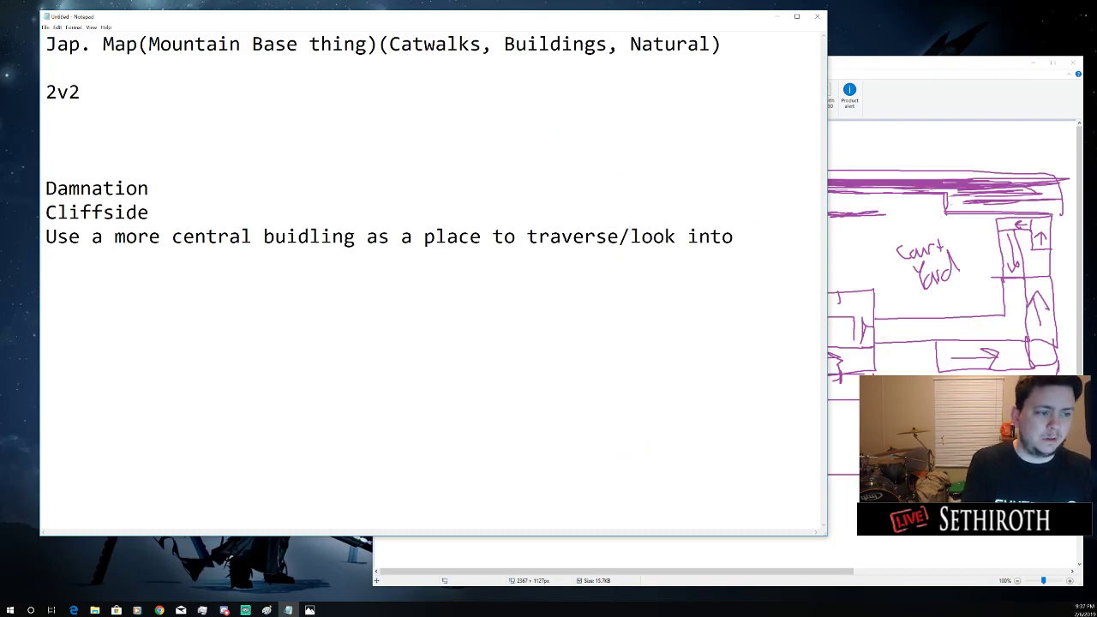
Continue the note on a new line with "making sure its not the Absolute power position of the map"
{"action": "key", "text": "Return"}
{"action": "type", "text": "mak"}
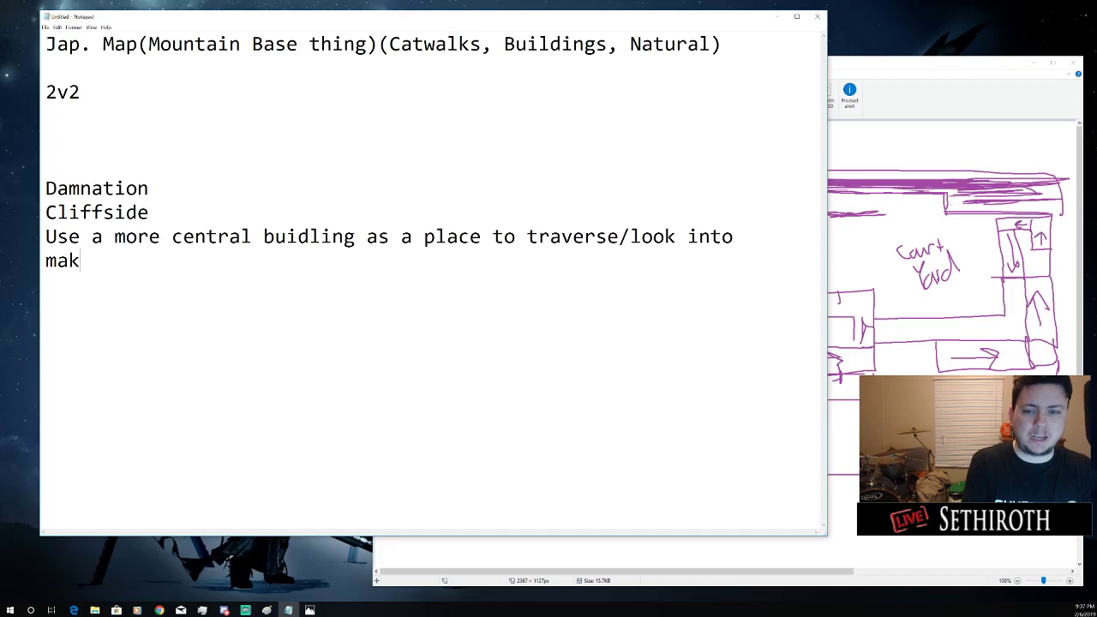
{"action": "type", "text": "ing sure its not t"}
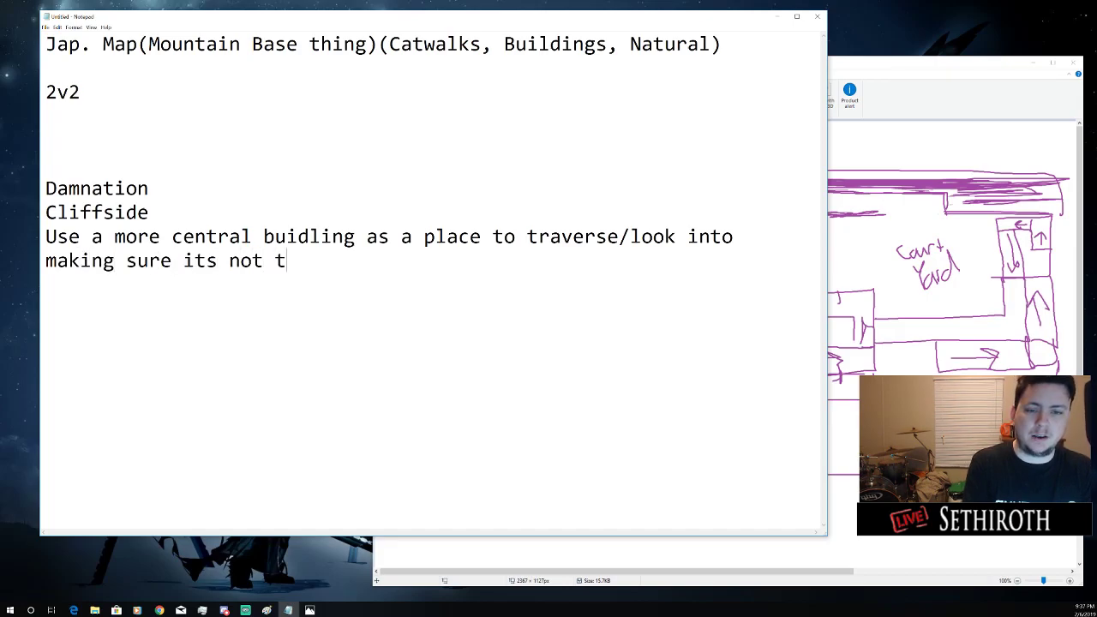
{"action": "type", "text": "he Absou"}
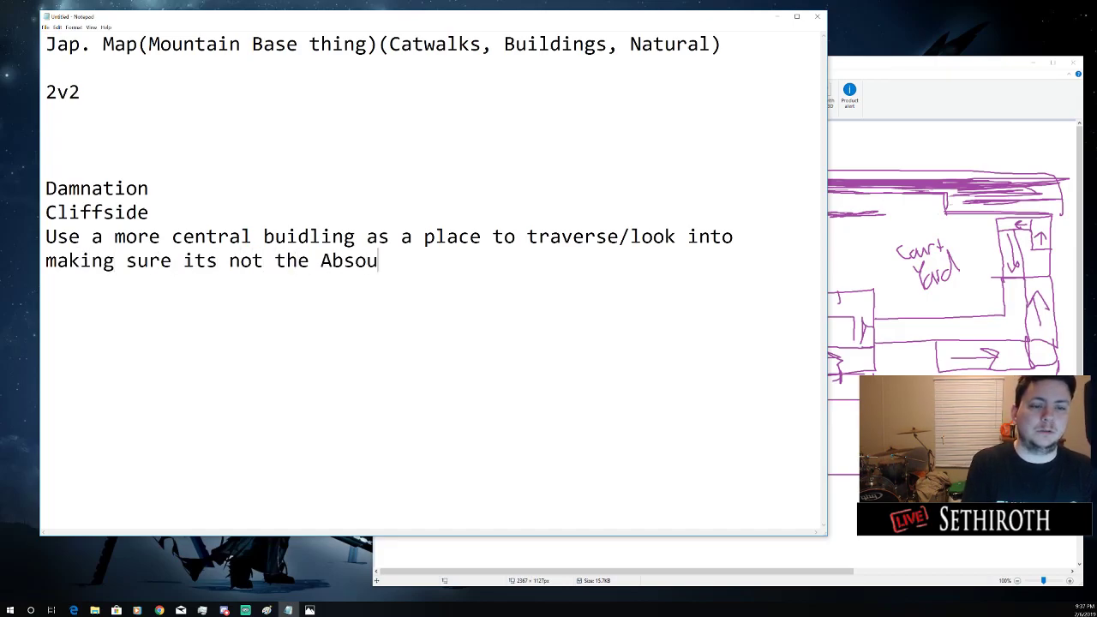
{"action": "key", "text": "BackSpace"}
{"action": "type", "text": "lute p"}
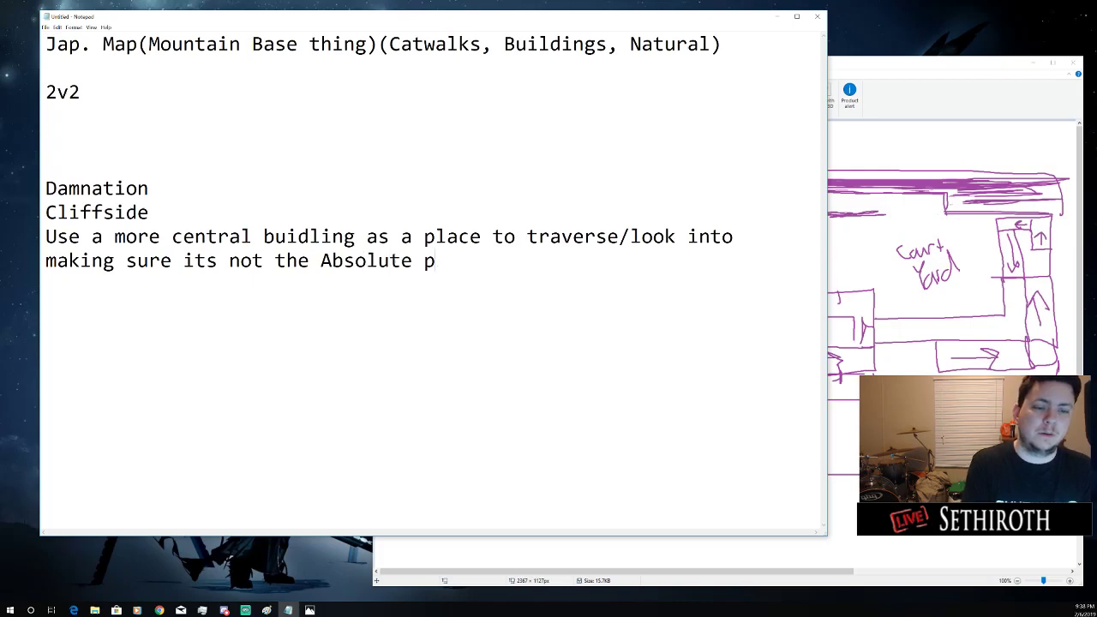
{"action": "type", "text": "ower post"}
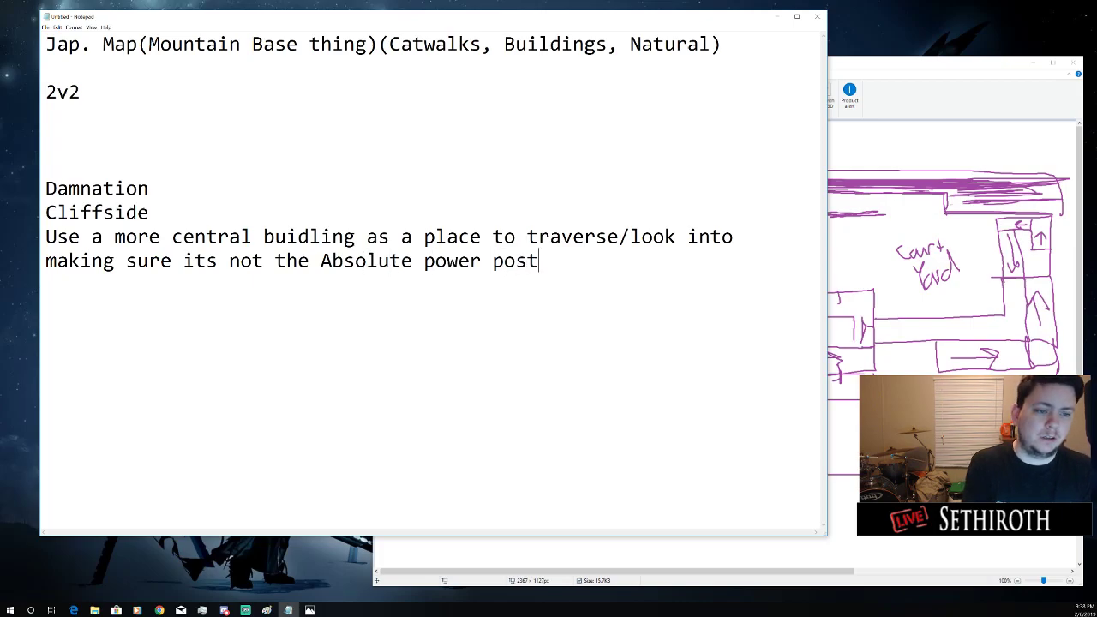
{"action": "key", "text": "BackSpace"}
{"action": "type", "text": "ition of the map"}
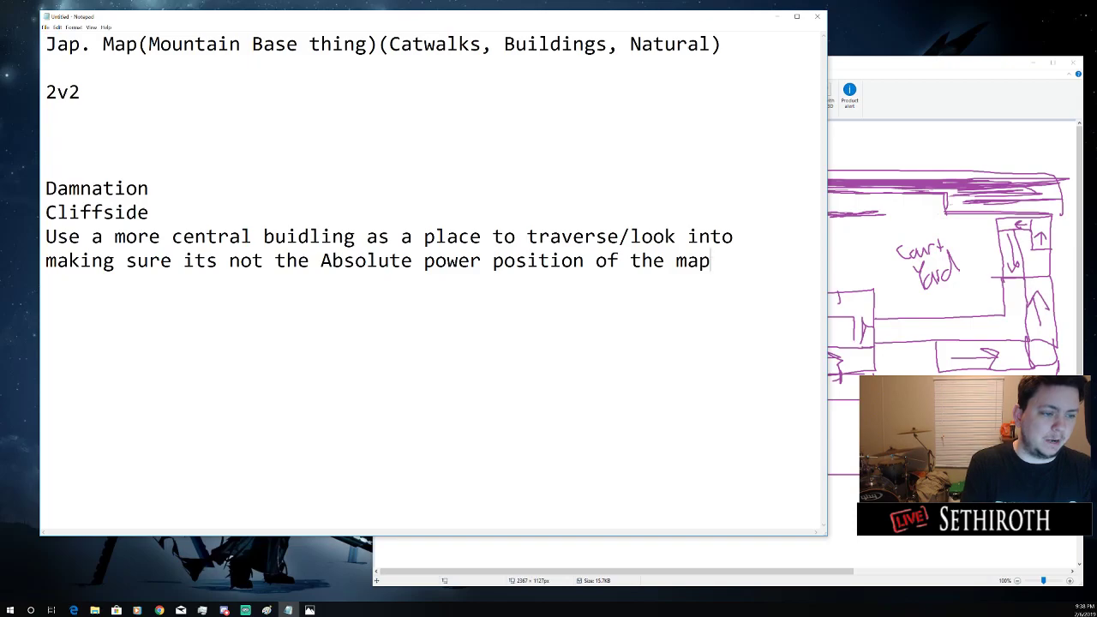
Glance at the map sketch, return to the notes, highlight the two-line central building note and clear the selection
{"action": "left_click", "coordinate": [267, 610]}
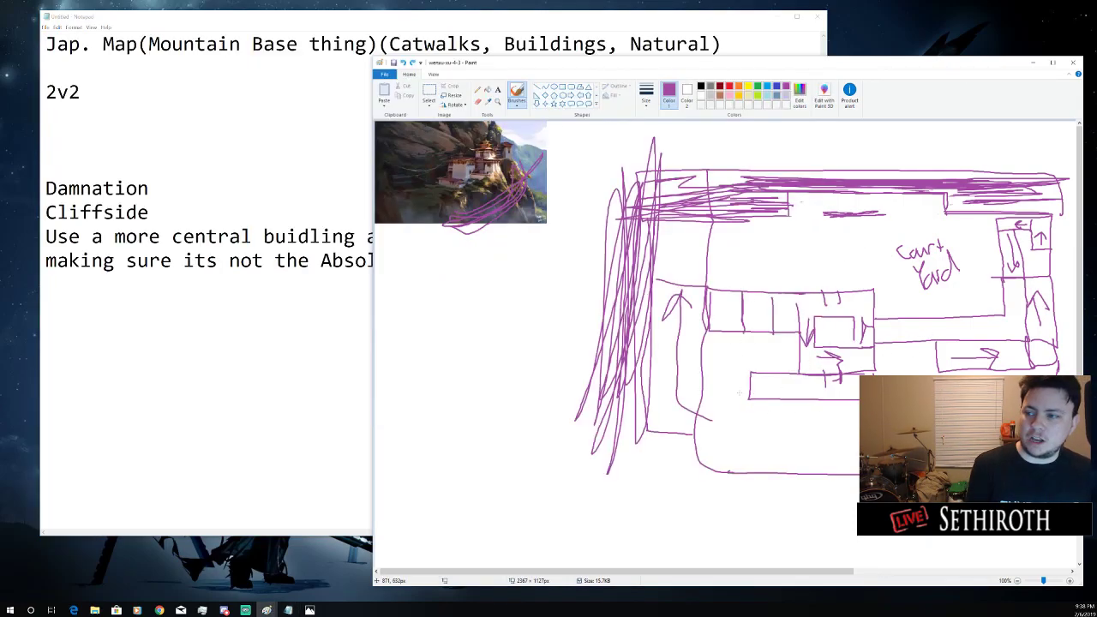
{"action": "left_click", "coordinate": [178, 310]}
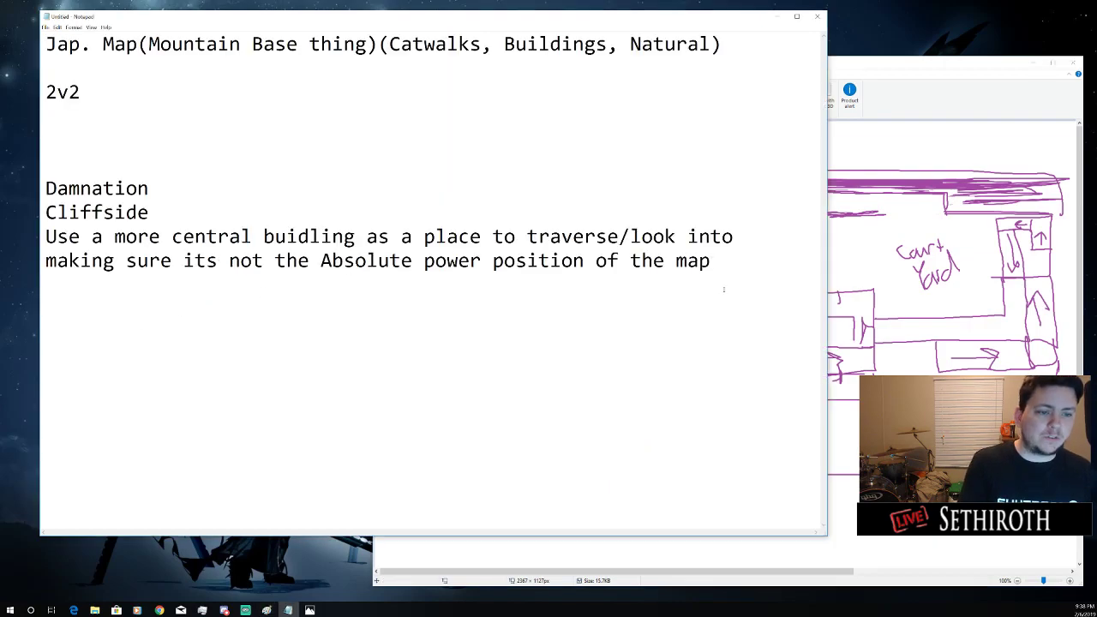
{"action": "left_click_drag", "start_coordinate": [711, 261], "coordinate": [45, 239]}
{"action": "left_click", "coordinate": [423, 388]}
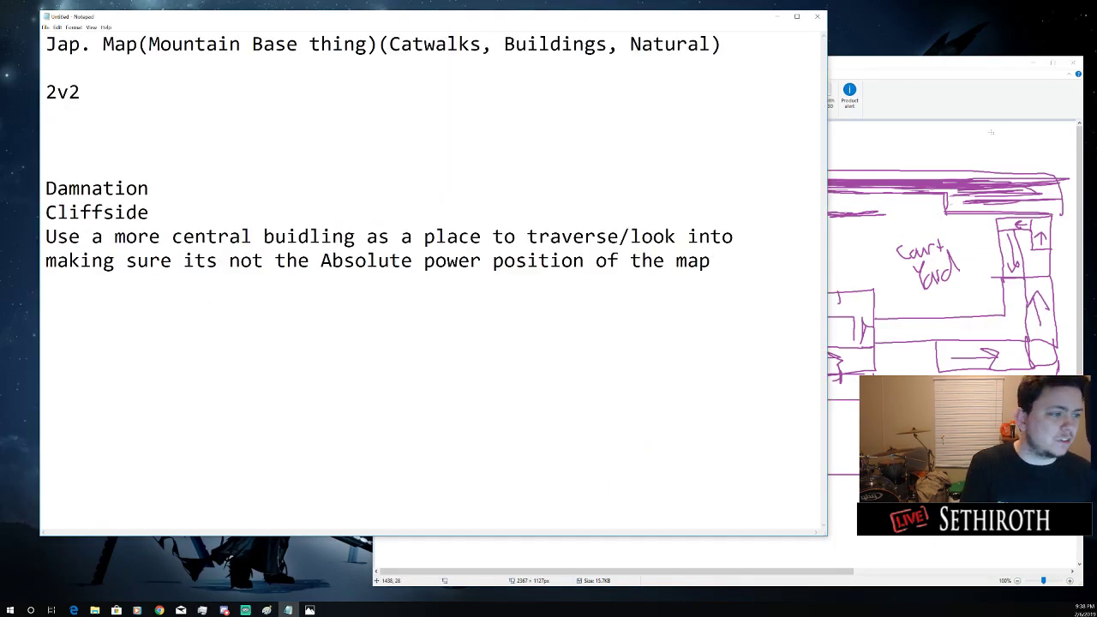
{"action": "left_click", "coordinate": [951, 72]}
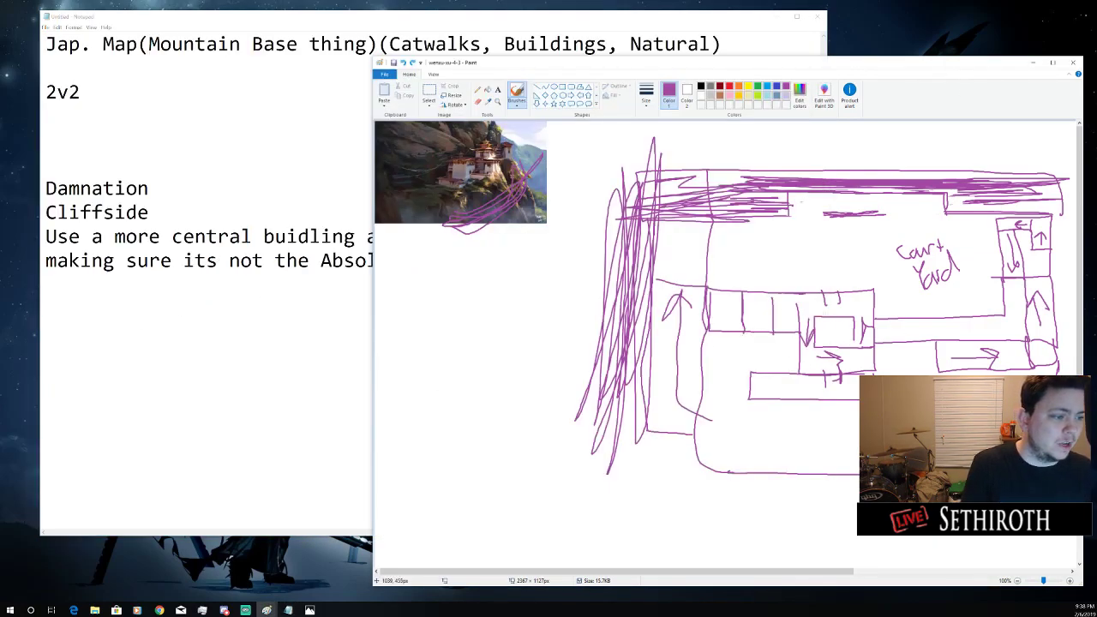
{"action": "mouse_move", "coordinate": [844, 291]}
{"action": "left_mouse_down"}
{"action": "mouse_move", "coordinate": [754, 368]}
{"action": "mouse_move", "coordinate": [739, 276]}
{"action": "left_mouse_up"}
{"action": "key", "text": "ctrl+z"}
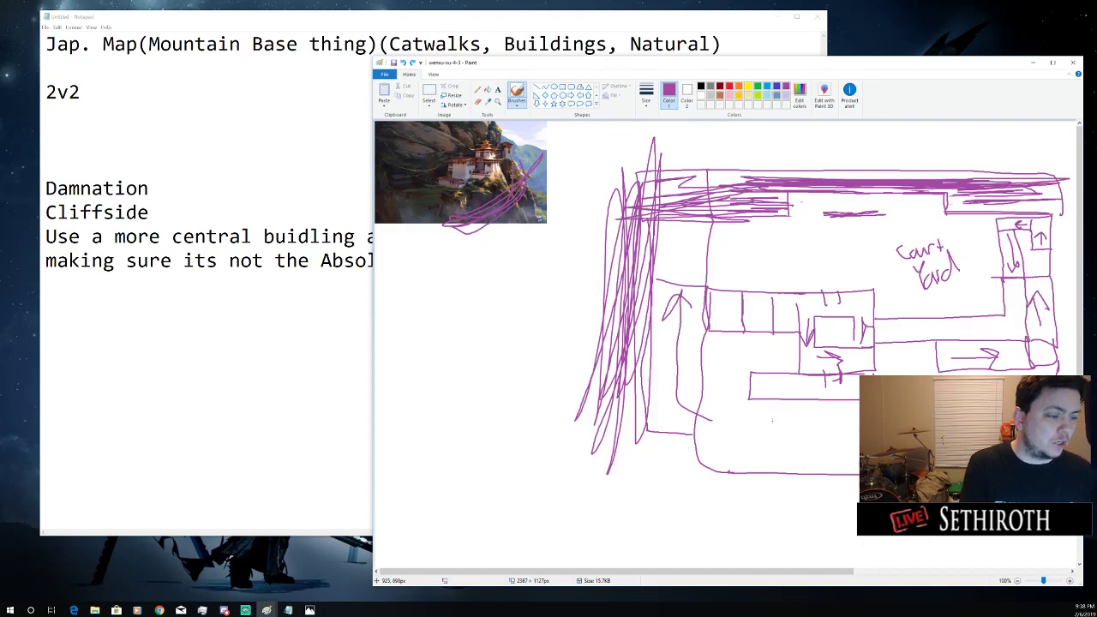
Draw an upward arrow below the long horizontal box in the lower part of the map sketch, undoing the stray strokes
{"action": "mouse_move", "coordinate": [795, 460]}
{"action": "left_mouse_down"}
{"action": "mouse_move", "coordinate": [840, 411]}
{"action": "mouse_move", "coordinate": [823, 407]}
{"action": "mouse_move", "coordinate": [852, 399]}
{"action": "mouse_move", "coordinate": [823, 414]}
{"action": "mouse_move", "coordinate": [805, 394]}
{"action": "mouse_move", "coordinate": [831, 448]}
{"action": "mouse_move", "coordinate": [806, 430]}
{"action": "mouse_move", "coordinate": [847, 439]}
{"action": "left_mouse_up"}
{"action": "key", "text": "ctrl+z"}
{"action": "key", "text": "ctrl+z"}
{"action": "key", "text": "ctrl+z"}
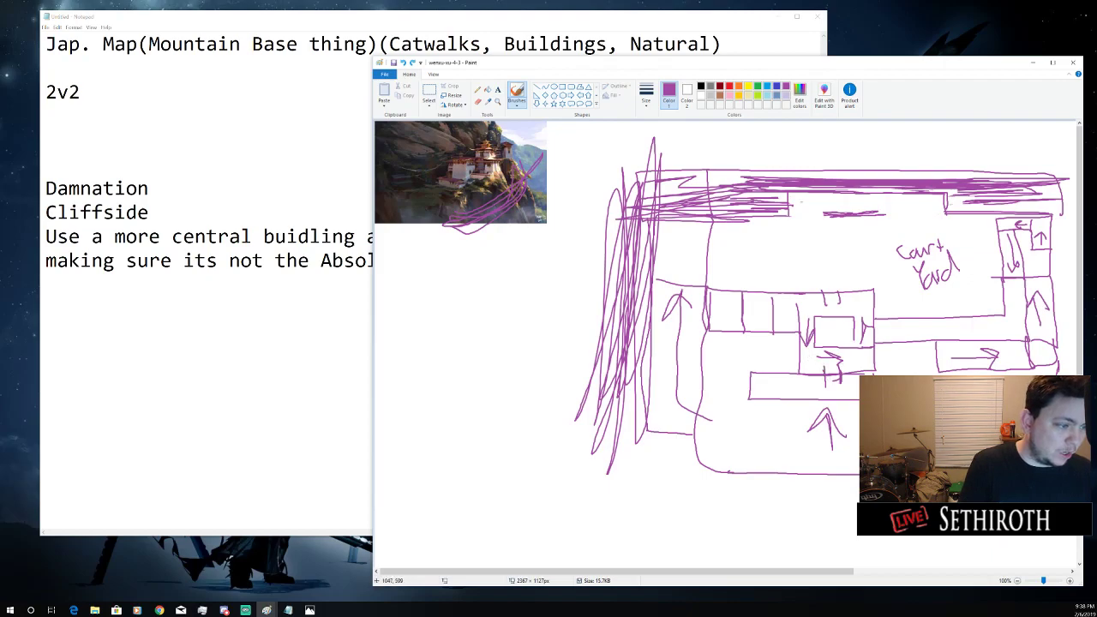
Trace the doorway above the long box and a path around the small inner square, and undo those strokes
{"action": "mouse_move", "coordinate": [824, 378]}
{"action": "left_mouse_down"}
{"action": "mouse_move", "coordinate": [845, 371]}
{"action": "mouse_move", "coordinate": [824, 371]}
{"action": "left_mouse_up"}
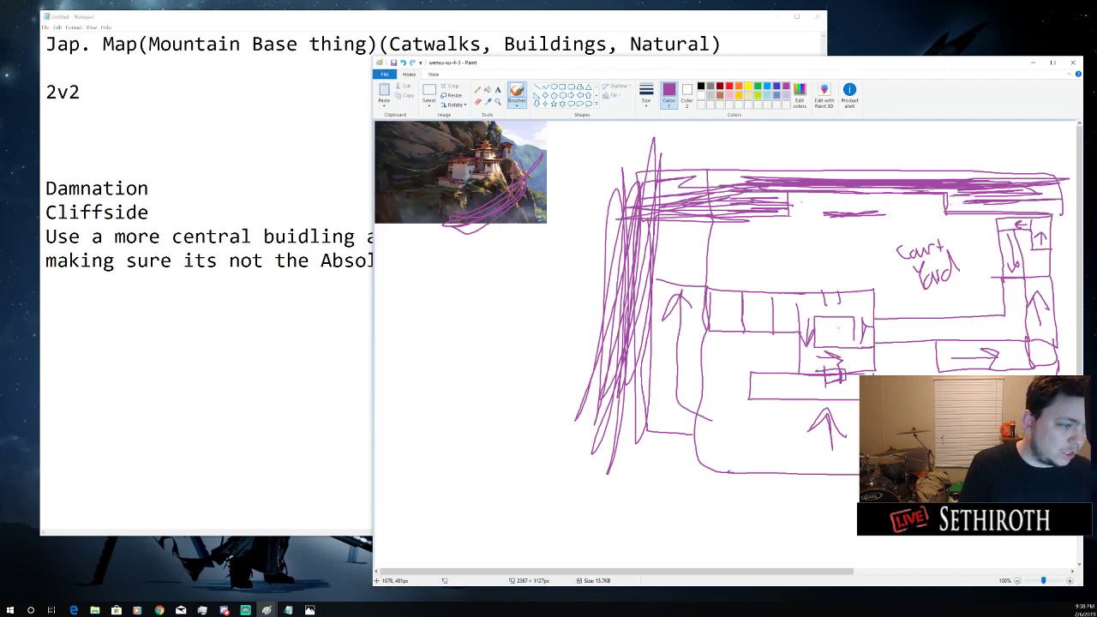
{"action": "mouse_move", "coordinate": [866, 326]}
{"action": "left_mouse_down"}
{"action": "mouse_move", "coordinate": [802, 305]}
{"action": "mouse_move", "coordinate": [806, 340]}
{"action": "mouse_move", "coordinate": [868, 325]}
{"action": "left_mouse_up"}
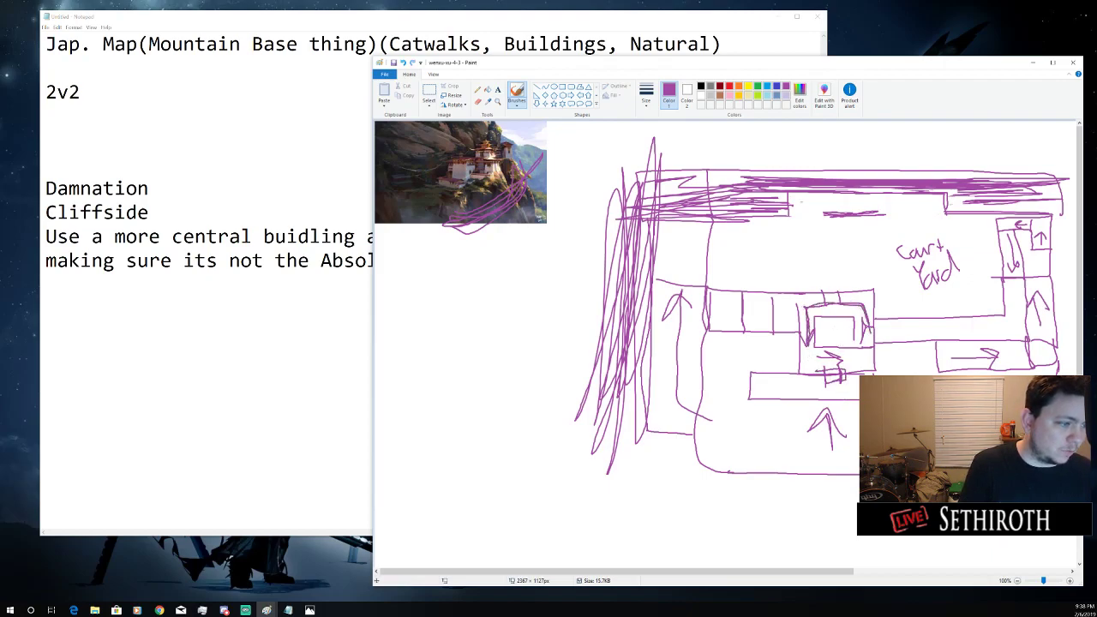
{"action": "key", "text": "ctrl+z"}
{"action": "key", "text": "ctrl+z"}
{"action": "key", "text": "ctrl+z"}
{"action": "key", "text": "ctrl+z"}
{"action": "key", "text": "ctrl+z"}
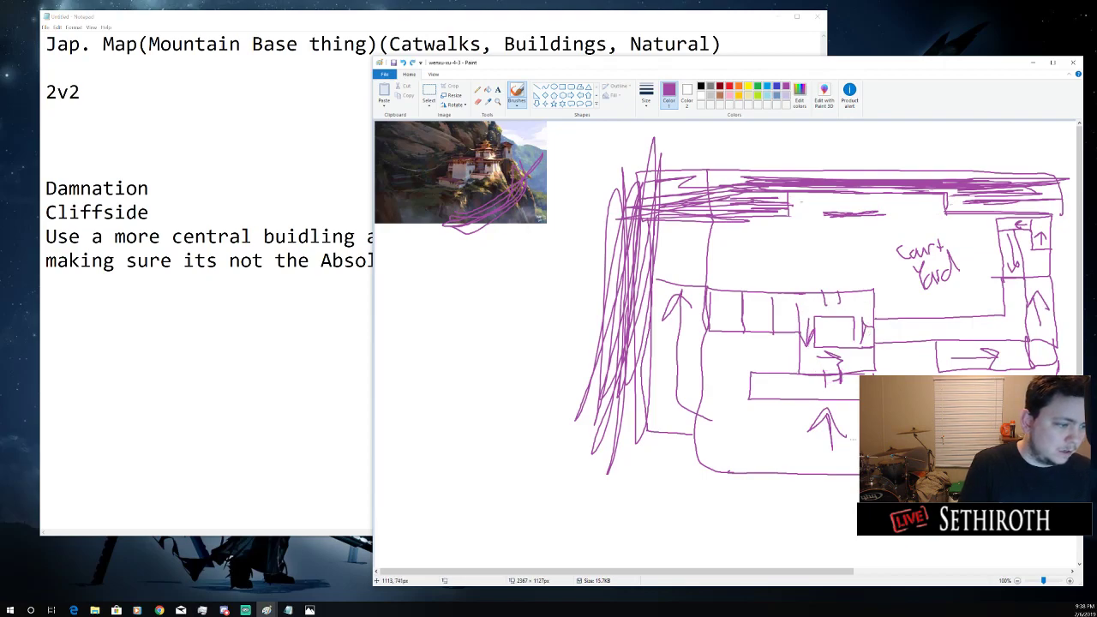
Return to the notes and start a new line with "have window from low roof that"
{"action": "key", "text": "alt+Tab"}
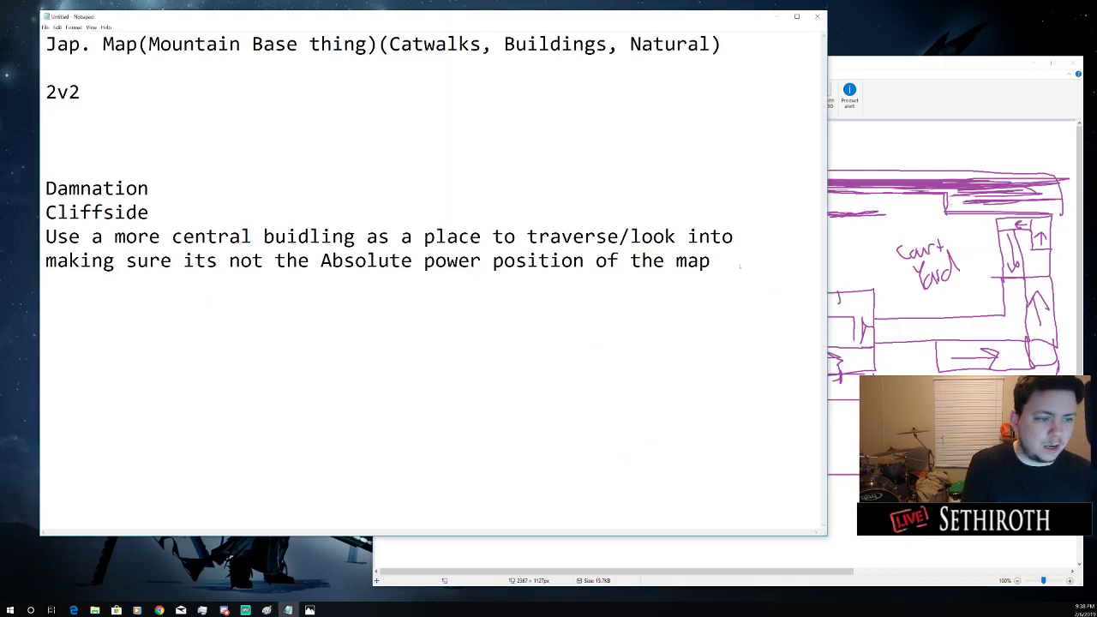
{"action": "key", "text": "Return"}
{"action": "type", "text": "have windom"}
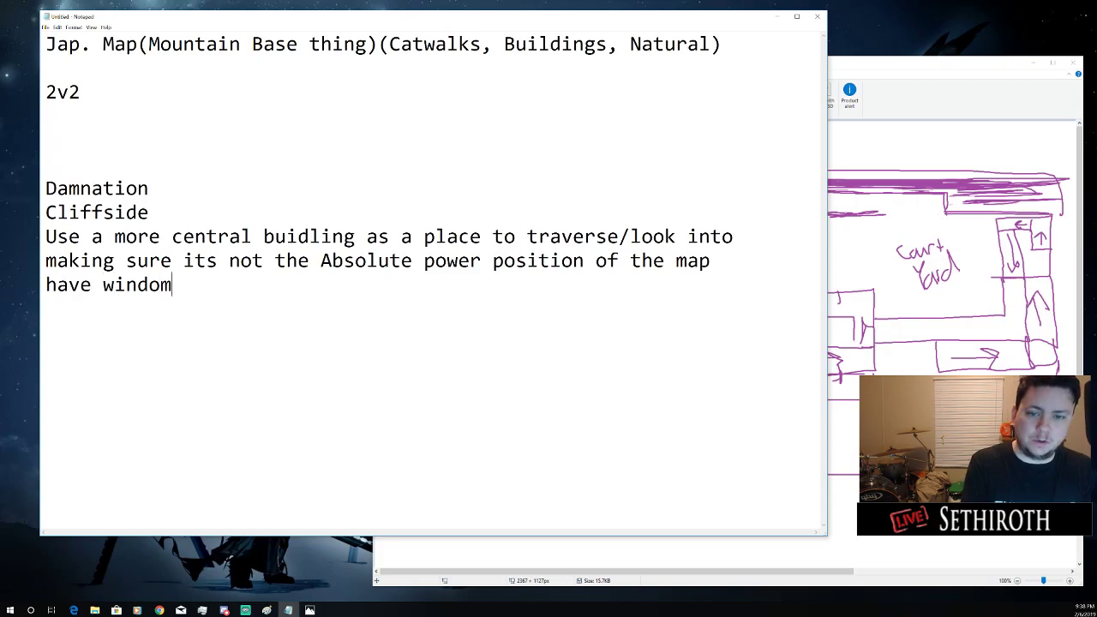
{"action": "key", "text": "BackSpace"}
{"action": "type", "text": "w from"}
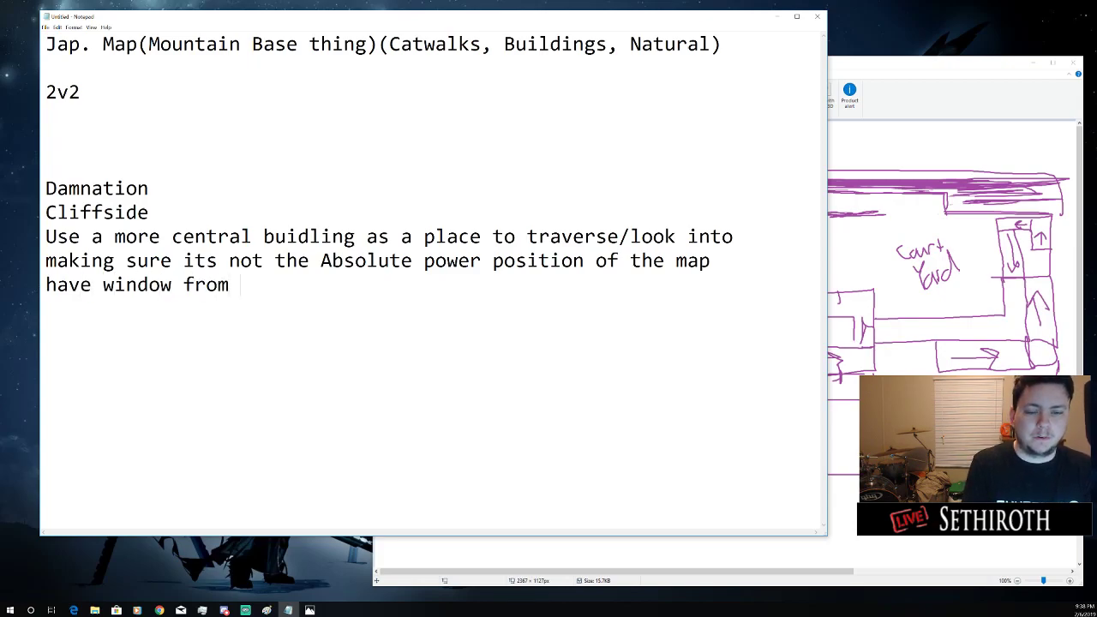
{"action": "type", "text": " low room"}
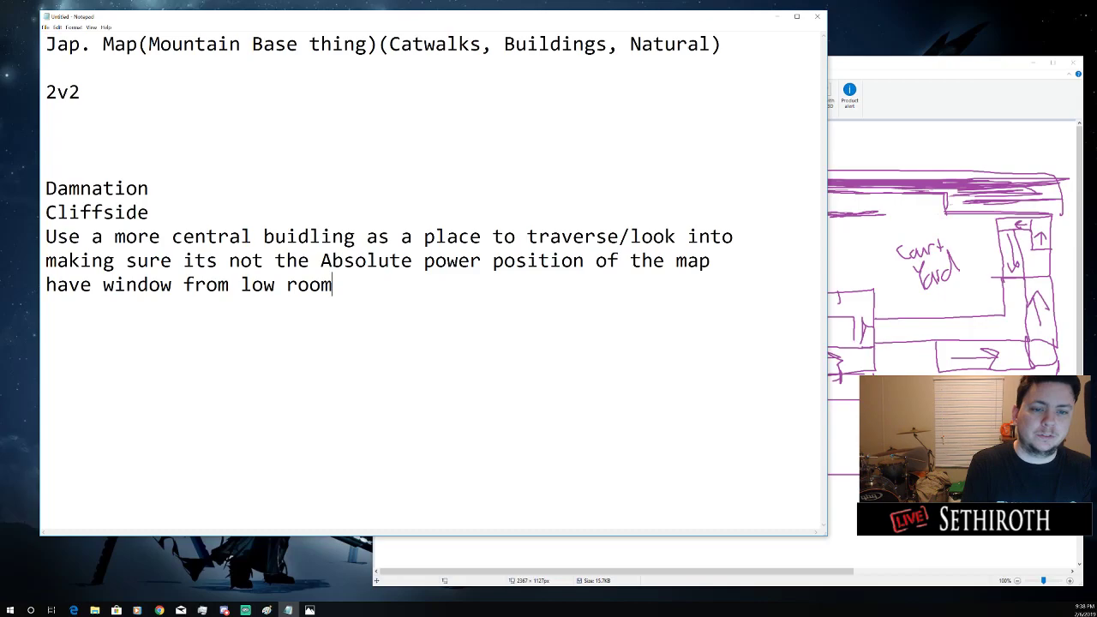
{"action": "key", "text": "BackSpace"}
{"action": "type", "text": "f that "}
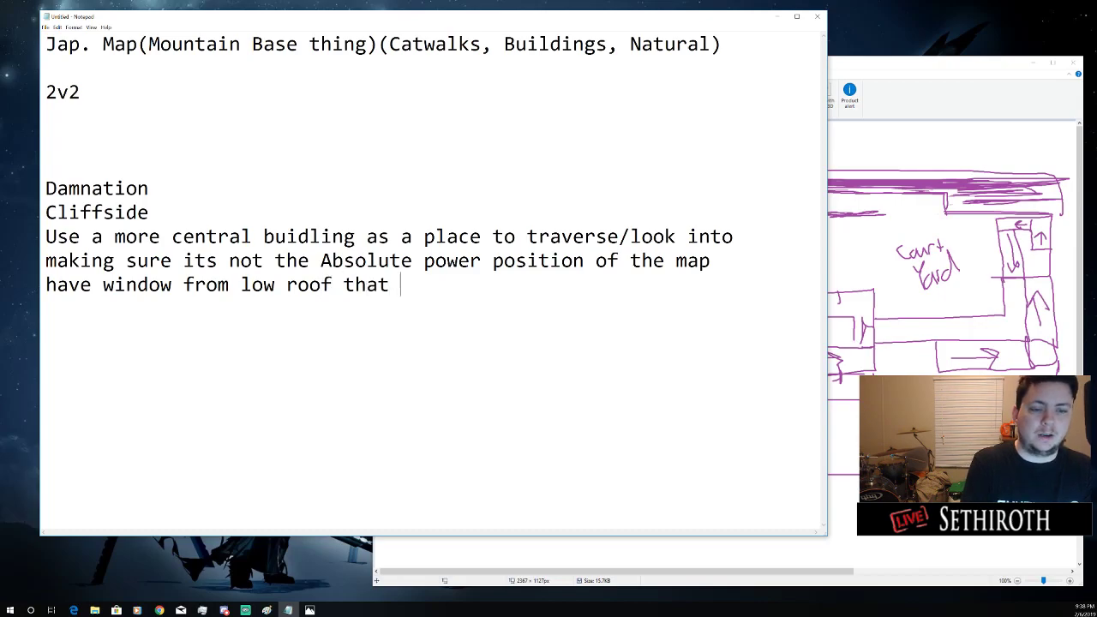
Continue the note with "looks into building and can see" and put "it all" on the following line
{"action": "type", "text": "looks into buil"}
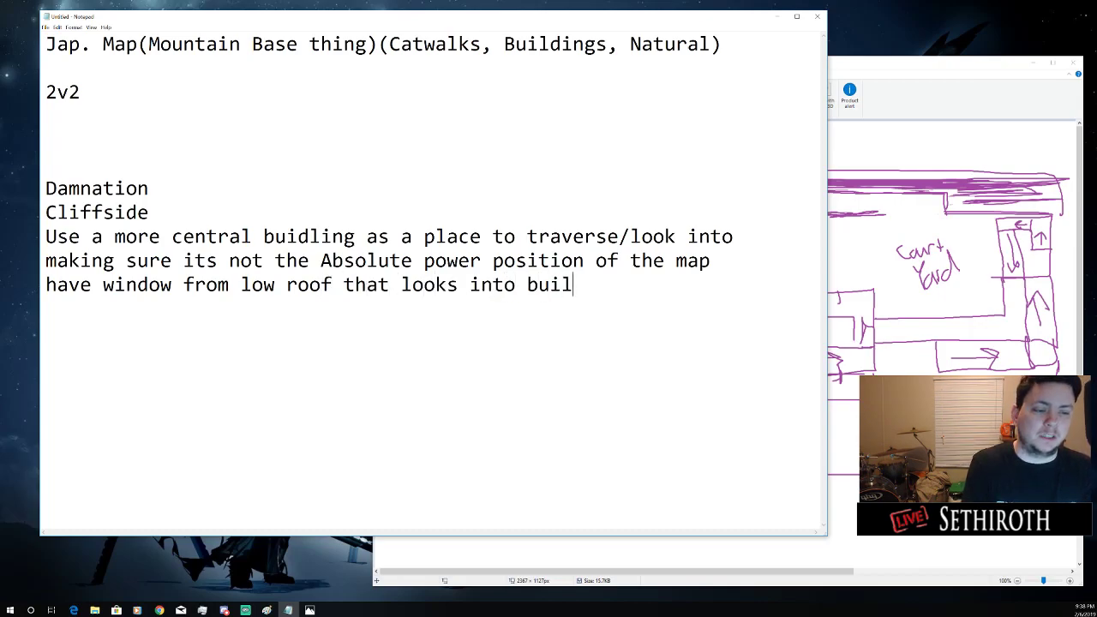
{"action": "key", "text": "BackSpace"}
{"action": "type", "text": "lding an"}
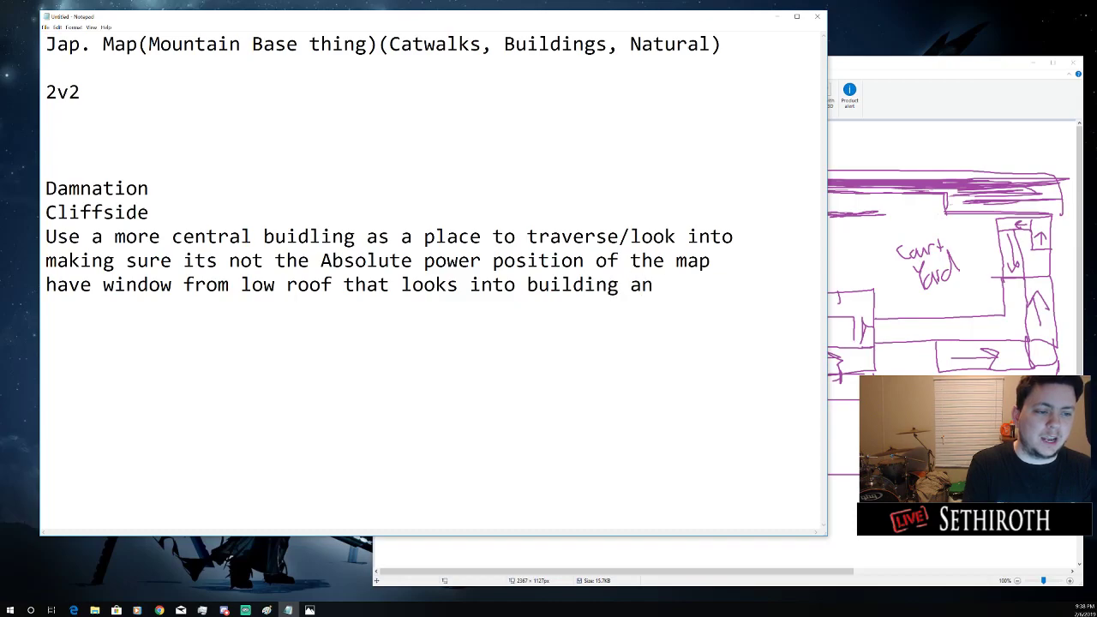
{"action": "type", "text": "d can see it all"}
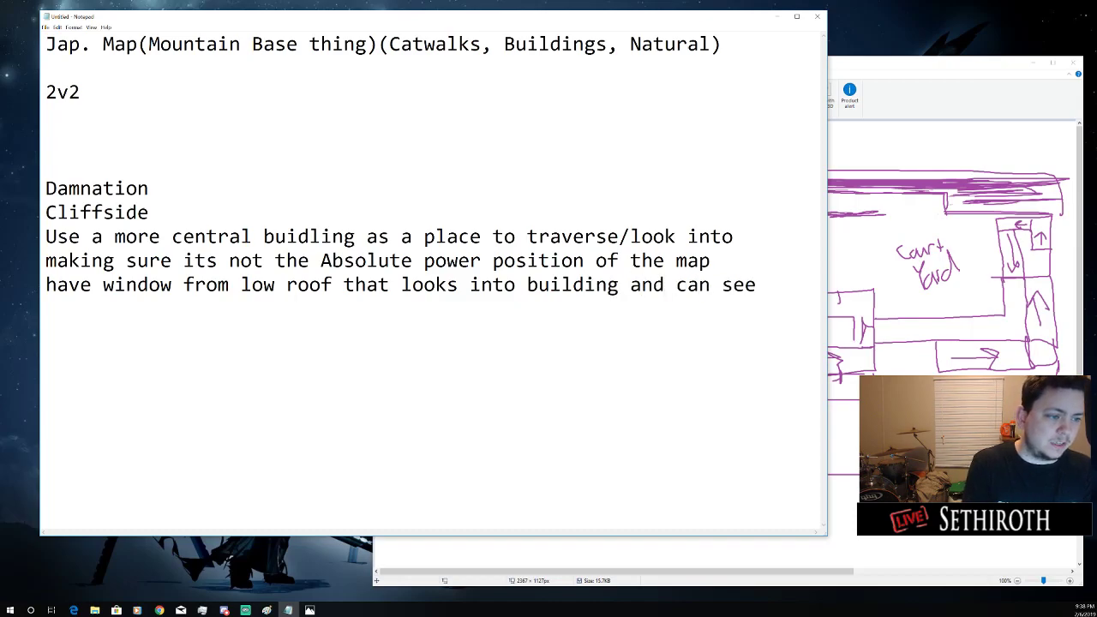
{"action": "key", "text": "BackSpace"}
{"action": "key", "text": "BackSpace"}
{"action": "key", "text": "BackSpace"}
{"action": "key", "text": "BackSpace"}
{"action": "key", "text": "BackSpace"}
{"action": "key", "text": "BackSpace"}
{"action": "key", "text": "BackSpace"}
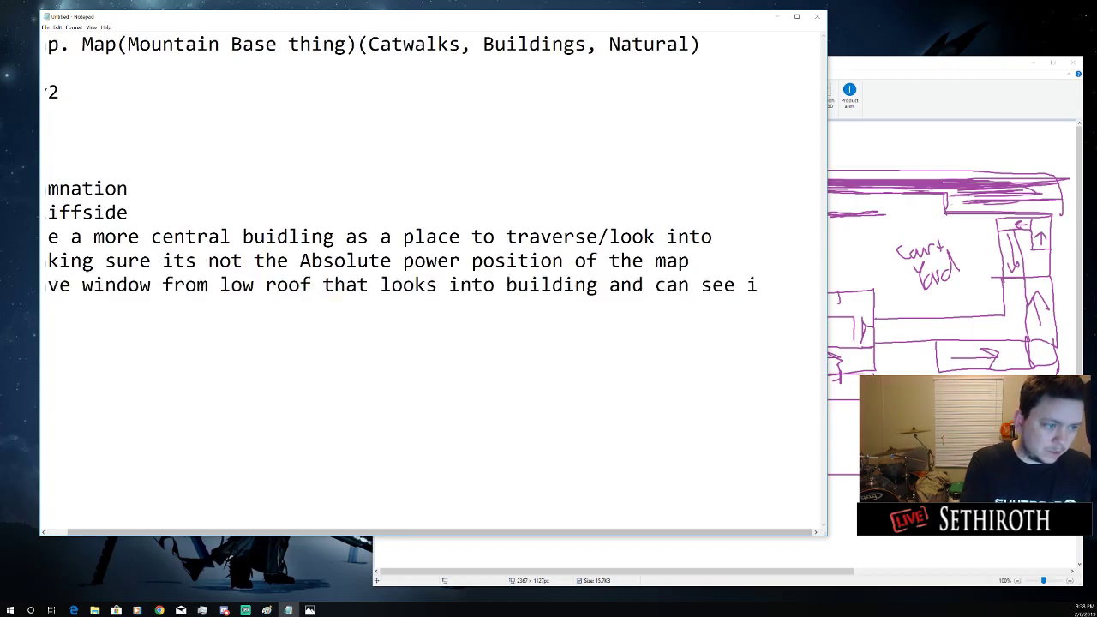
{"action": "key", "text": "Return"}
{"action": "type", "text": "it all"}
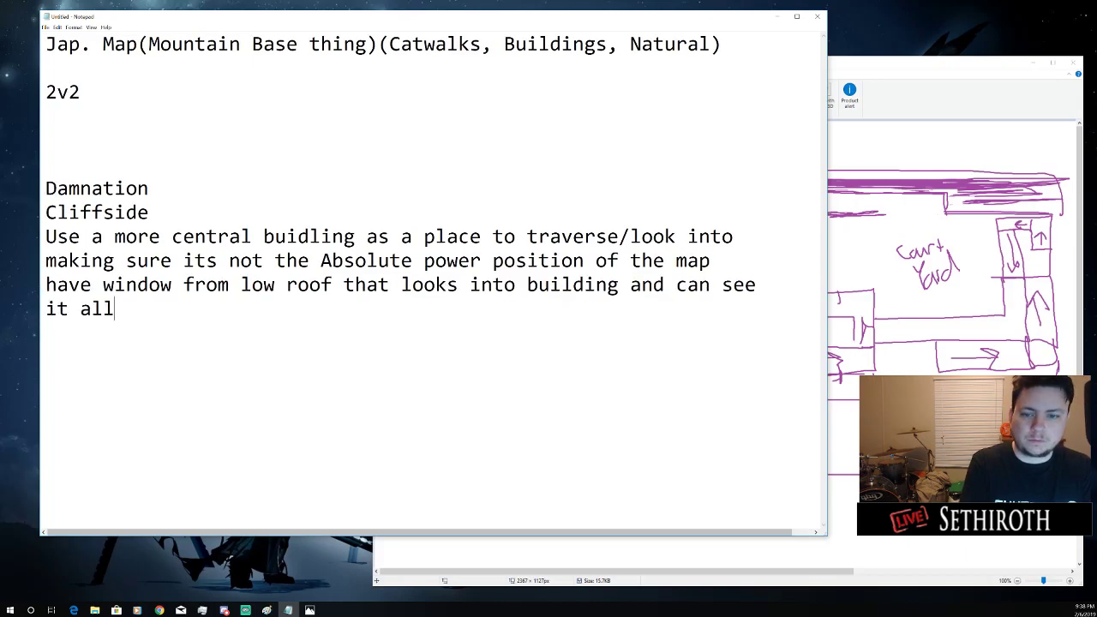
Insert a blank line after the Cliffside entry and another after the Damnation entry
{"action": "left_click", "coordinate": [150, 212]}
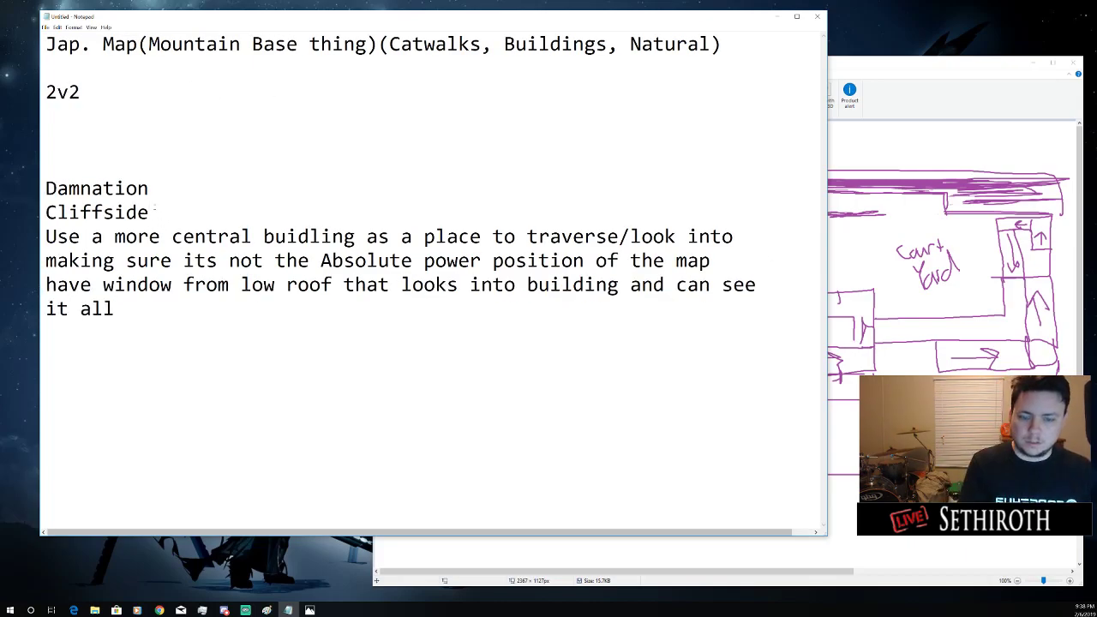
{"action": "key", "text": "Return"}
{"action": "left_click", "coordinate": [153, 188]}
{"action": "key", "text": "Return"}
Extend the Cliffside entry so that it reads "Cliffside/mountain wall"
{"action": "left_click", "coordinate": [165, 234]}
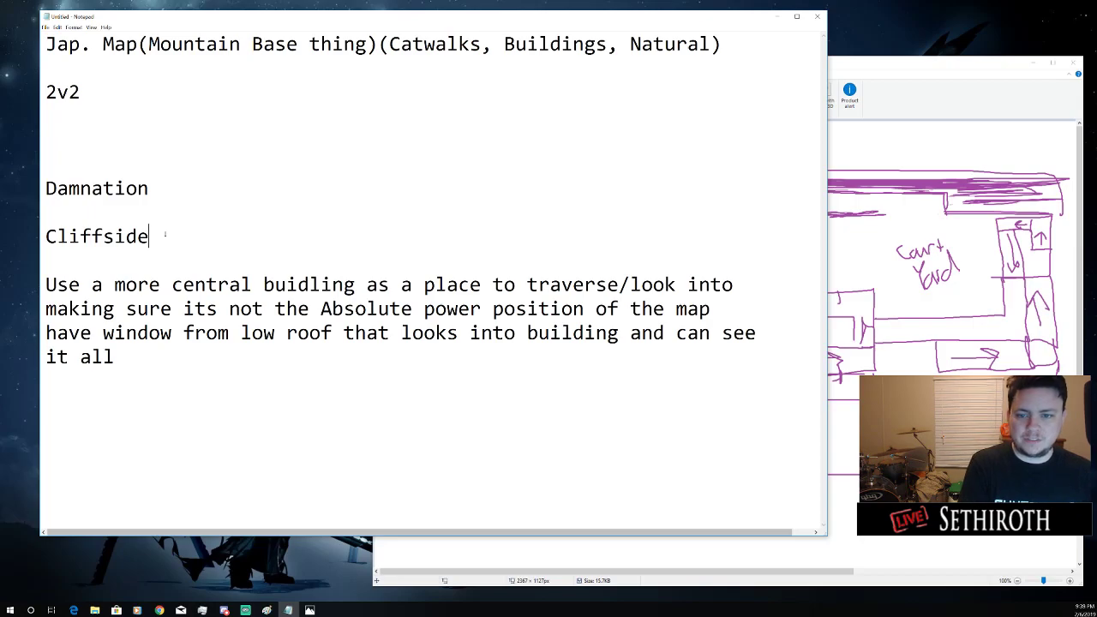
{"action": "left_click_drag", "start_coordinate": [150, 235], "coordinate": [45, 236]}
{"action": "left_click", "coordinate": [184, 232]}
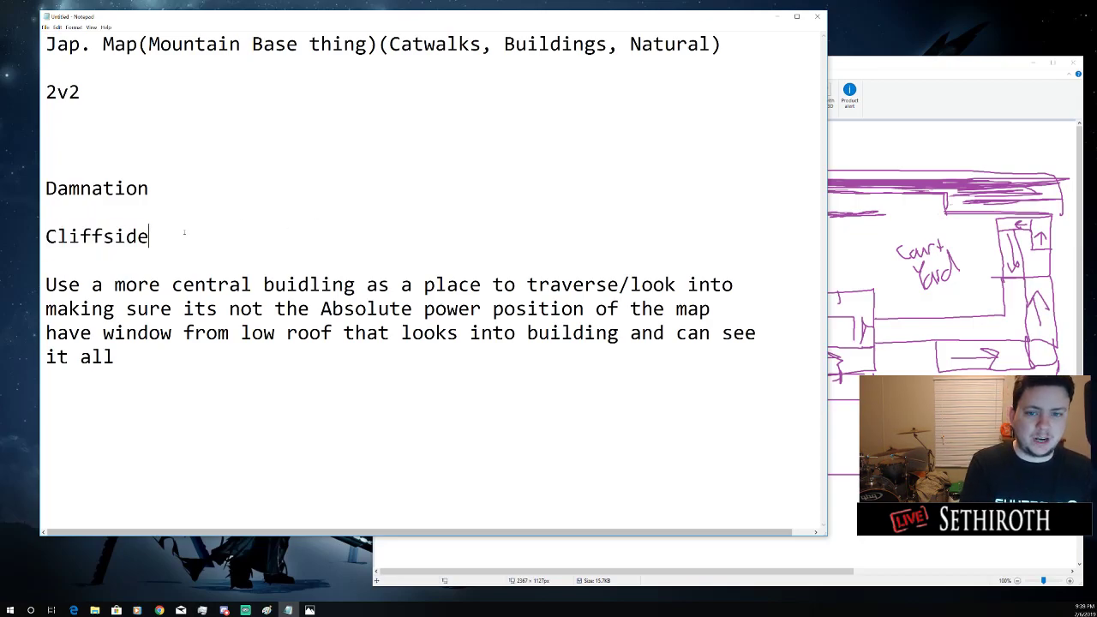
{"action": "type", "text": "/m"}
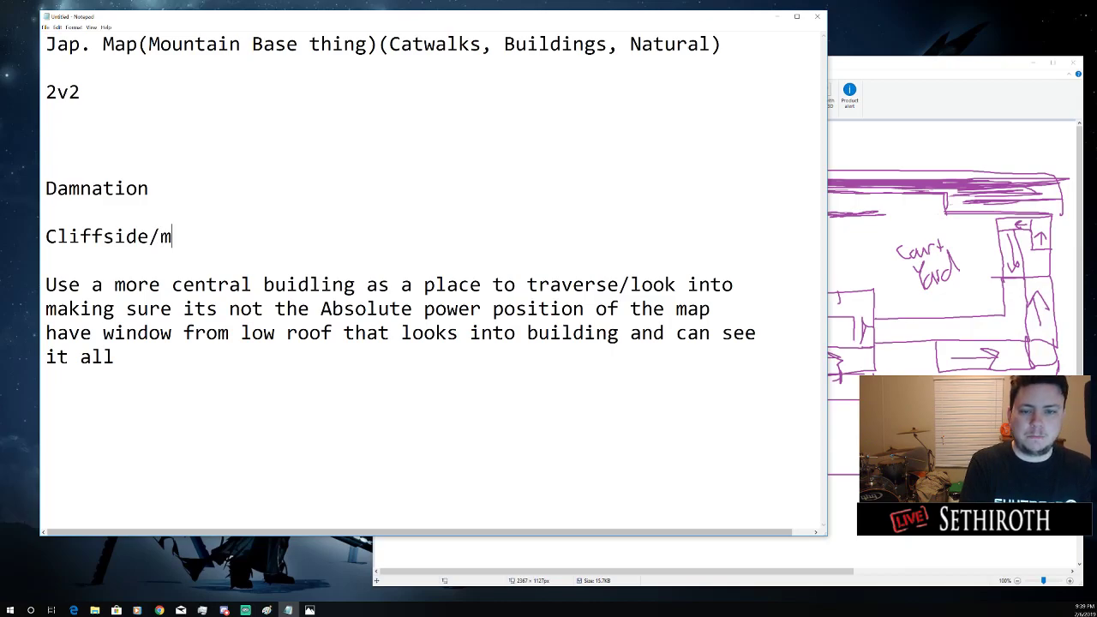
{"action": "type", "text": "ountain wall"}
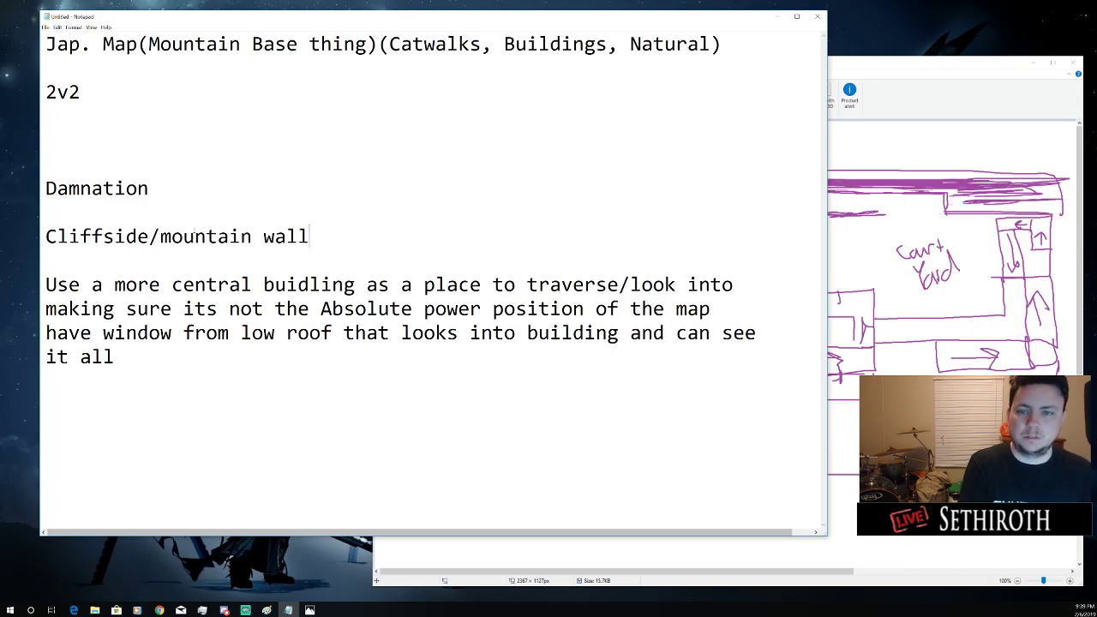
Try erasing the purple scribble under the temple picture and tracing the cliff with the Pencil, and undo these strokes
{"action": "left_click", "coordinate": [1000, 94]}
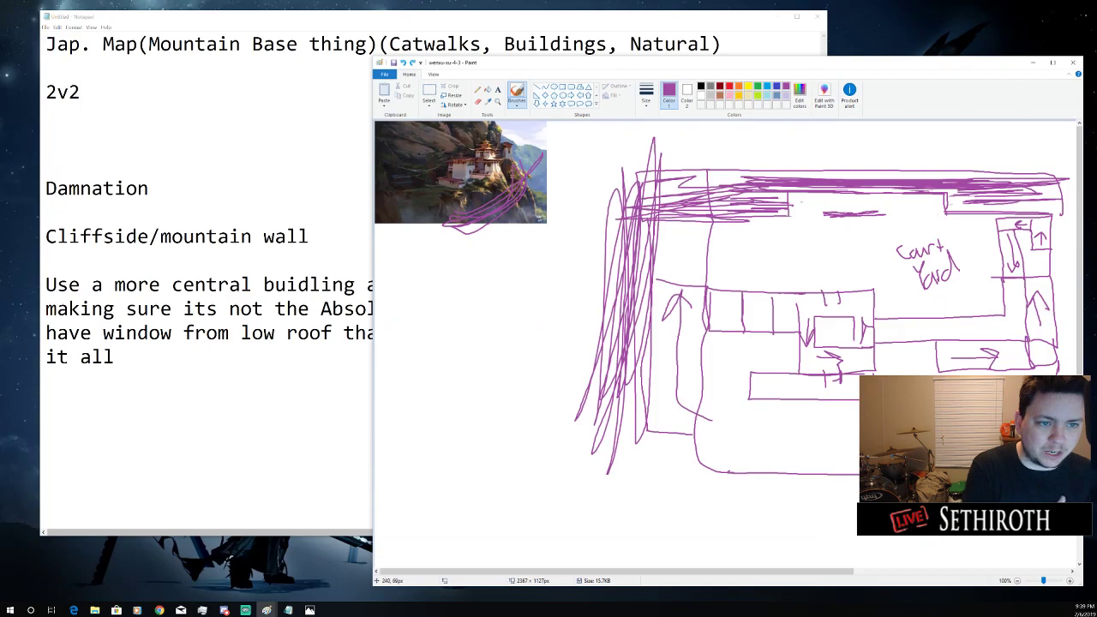
{"action": "left_click", "coordinate": [478, 102]}
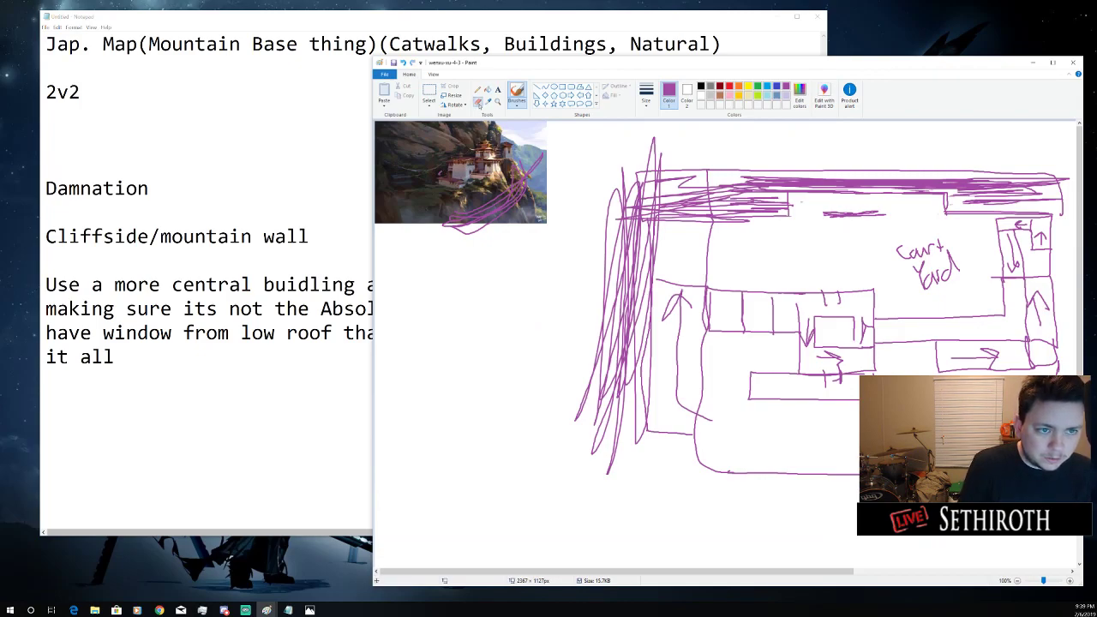
{"action": "left_click_drag", "start_coordinate": [508, 224], "coordinate": [452, 232]}
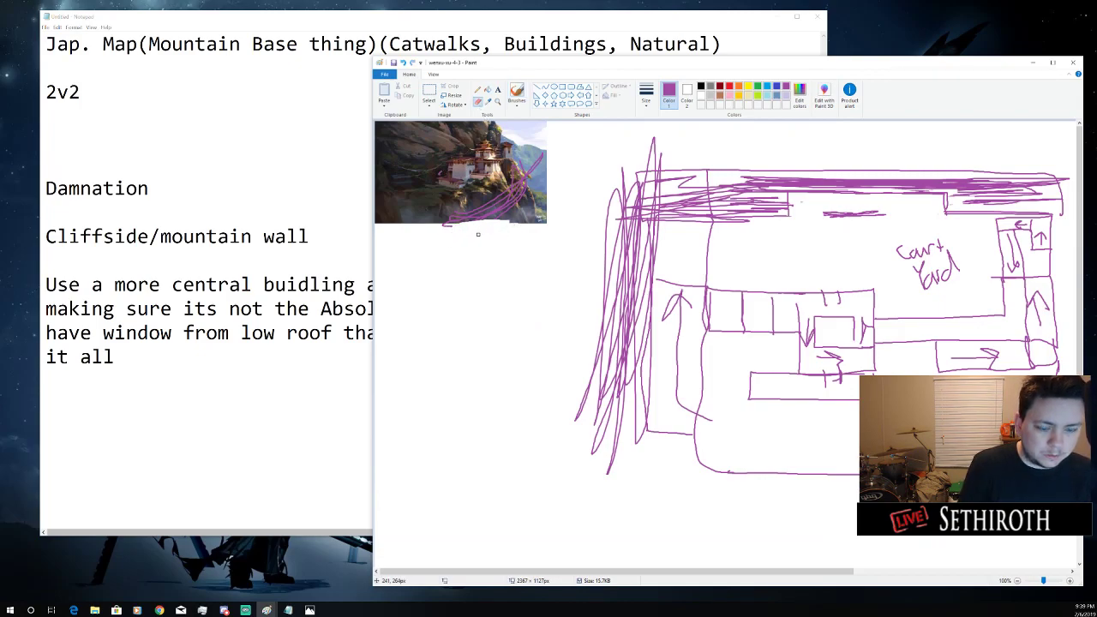
{"action": "key", "text": "ctrl+z"}
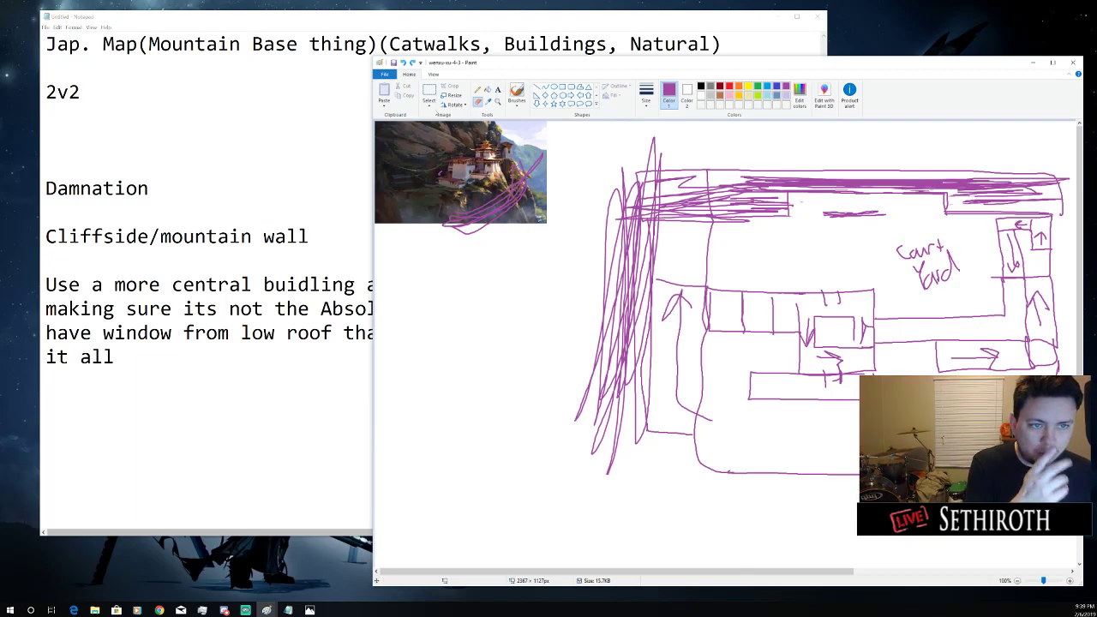
{"action": "left_click", "coordinate": [478, 90]}
{"action": "mouse_move", "coordinate": [446, 159]}
{"action": "left_mouse_down"}
{"action": "mouse_move", "coordinate": [422, 165]}
{"action": "mouse_move", "coordinate": [432, 140]}
{"action": "left_mouse_up"}
{"action": "key", "text": "ctrl+z"}
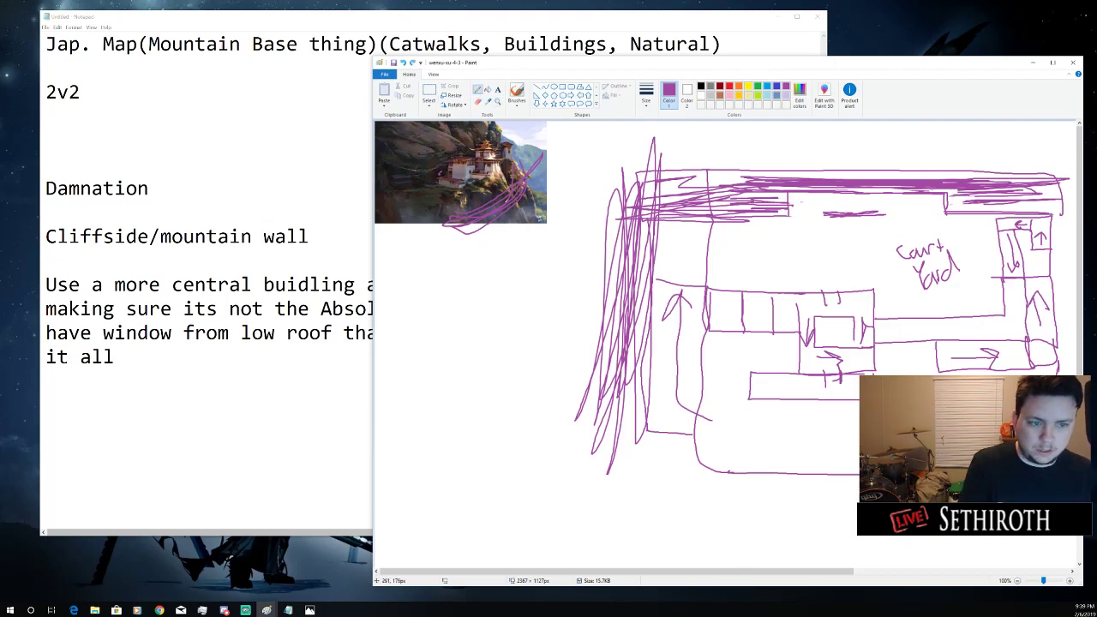
{"action": "mouse_move", "coordinate": [512, 225]}
{"action": "left_mouse_down"}
{"action": "mouse_move", "coordinate": [453, 235]}
{"action": "mouse_move", "coordinate": [474, 227]}
{"action": "left_mouse_up"}
{"action": "key", "text": "ctrl+z"}
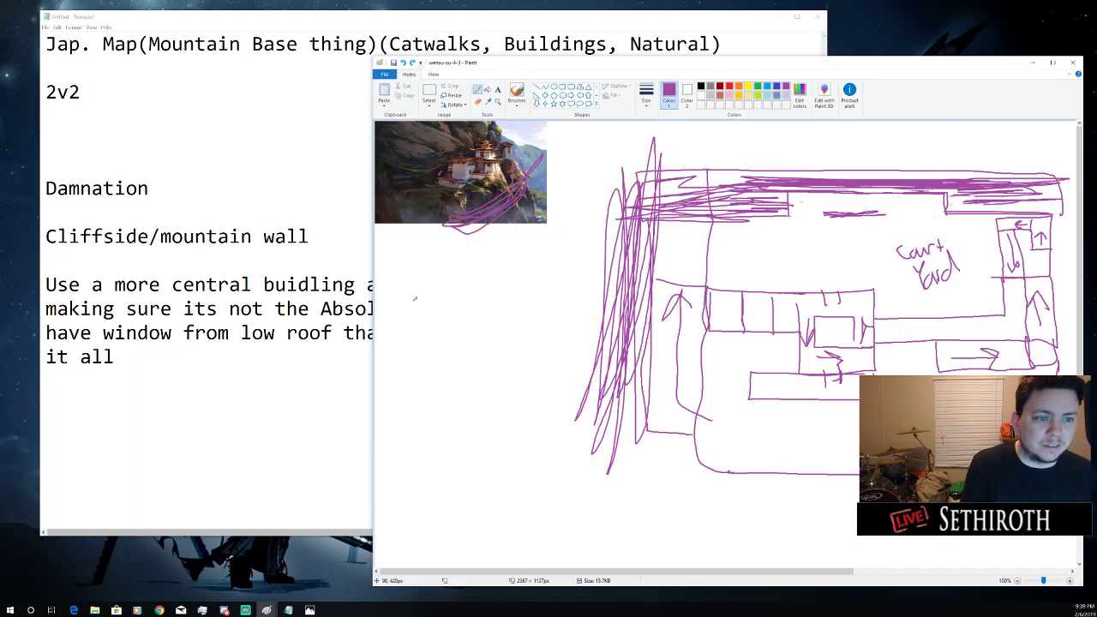
Highlight the opening words of the central building note and return to the map sketch
{"action": "left_click", "coordinate": [270, 183]}
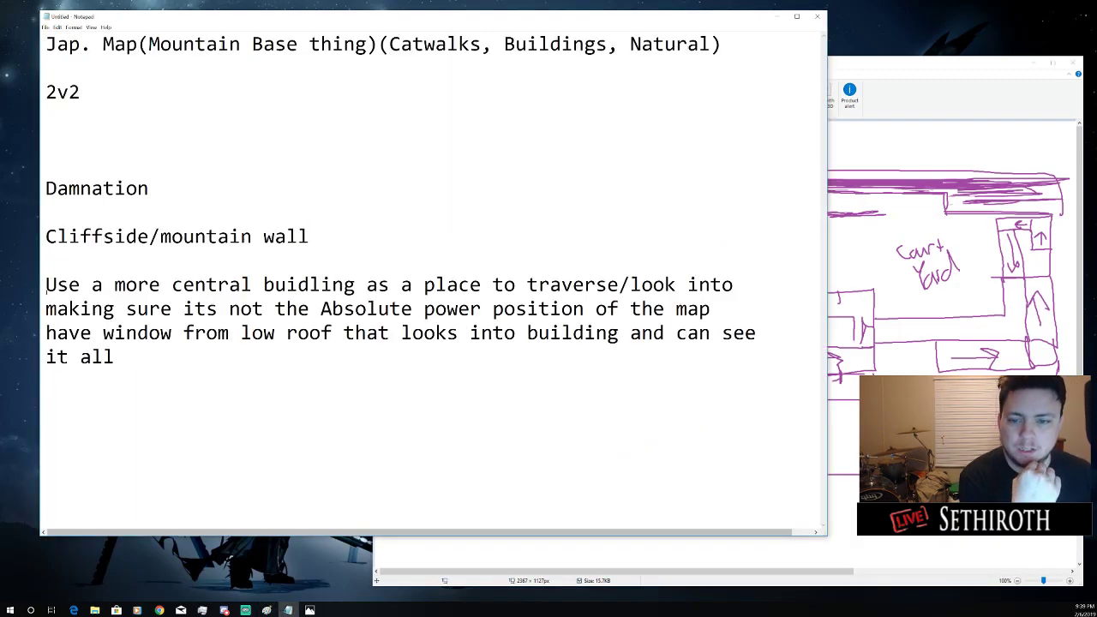
{"action": "left_click_drag", "start_coordinate": [46, 284], "coordinate": [470, 284]}
{"action": "left_click", "coordinate": [900, 105]}
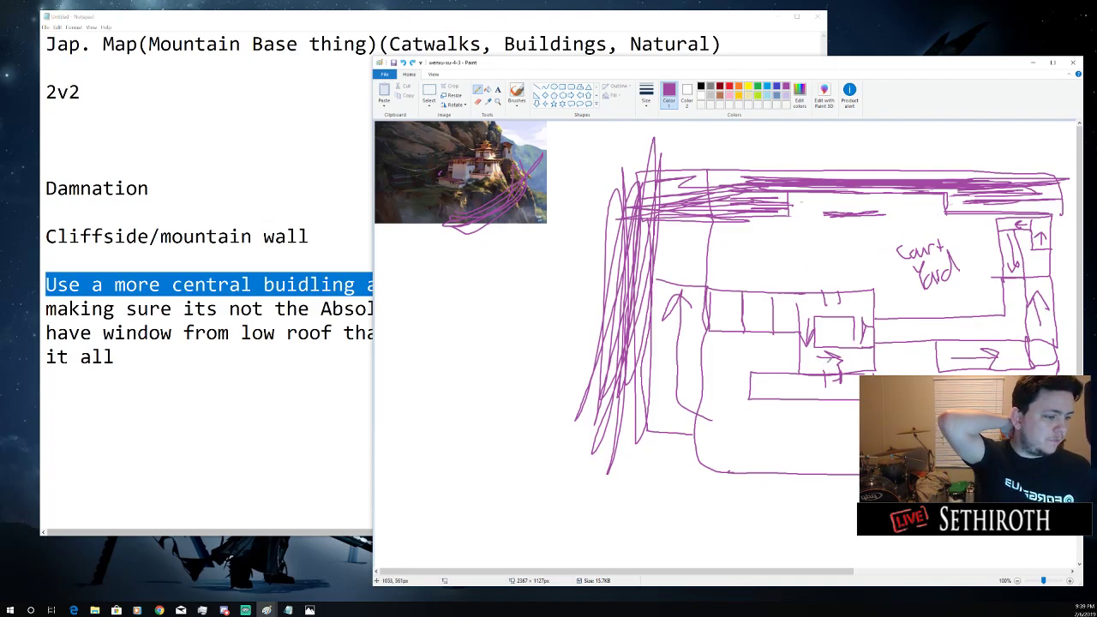
Trace the corridor beside the central building, circle the map's upper-left corner, and undo these strokes
{"action": "mouse_move", "coordinate": [866, 343]}
{"action": "left_mouse_down"}
{"action": "mouse_move", "coordinate": [869, 307]}
{"action": "mouse_move", "coordinate": [807, 302]}
{"action": "mouse_move", "coordinate": [814, 355]}
{"action": "mouse_move", "coordinate": [881, 353]}
{"action": "mouse_move", "coordinate": [878, 327]}
{"action": "mouse_move", "coordinate": [1005, 322]}
{"action": "mouse_move", "coordinate": [982, 333]}
{"action": "mouse_move", "coordinate": [894, 239]}
{"action": "left_mouse_up"}
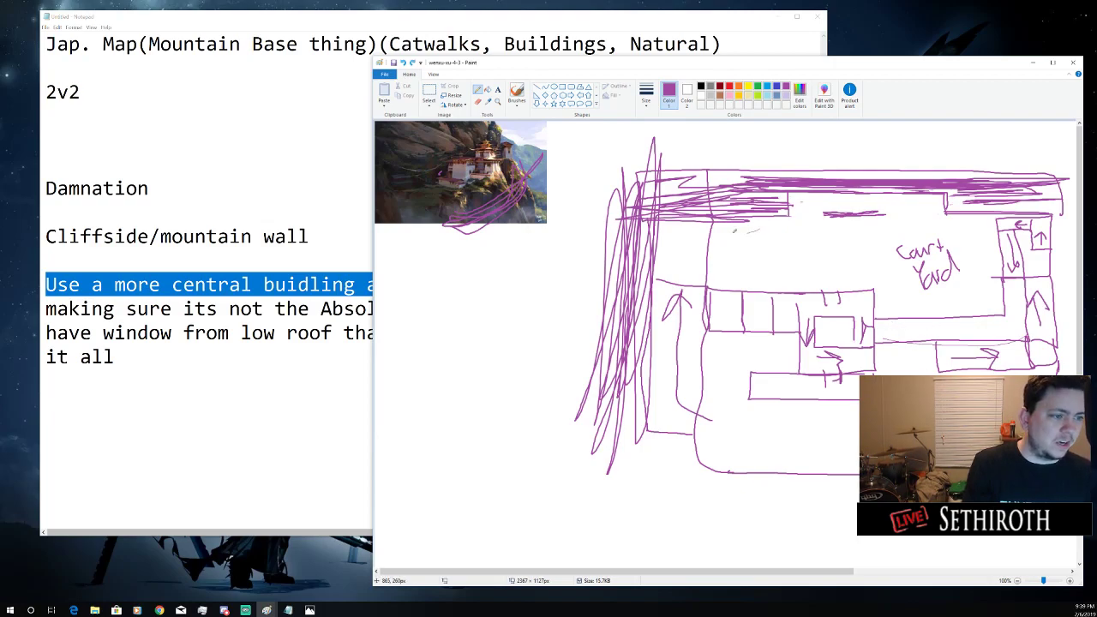
{"action": "mouse_move", "coordinate": [751, 177]}
{"action": "left_mouse_down"}
{"action": "mouse_move", "coordinate": [711, 185]}
{"action": "mouse_move", "coordinate": [806, 146]}
{"action": "mouse_move", "coordinate": [685, 257]}
{"action": "mouse_move", "coordinate": [756, 197]}
{"action": "left_mouse_up"}
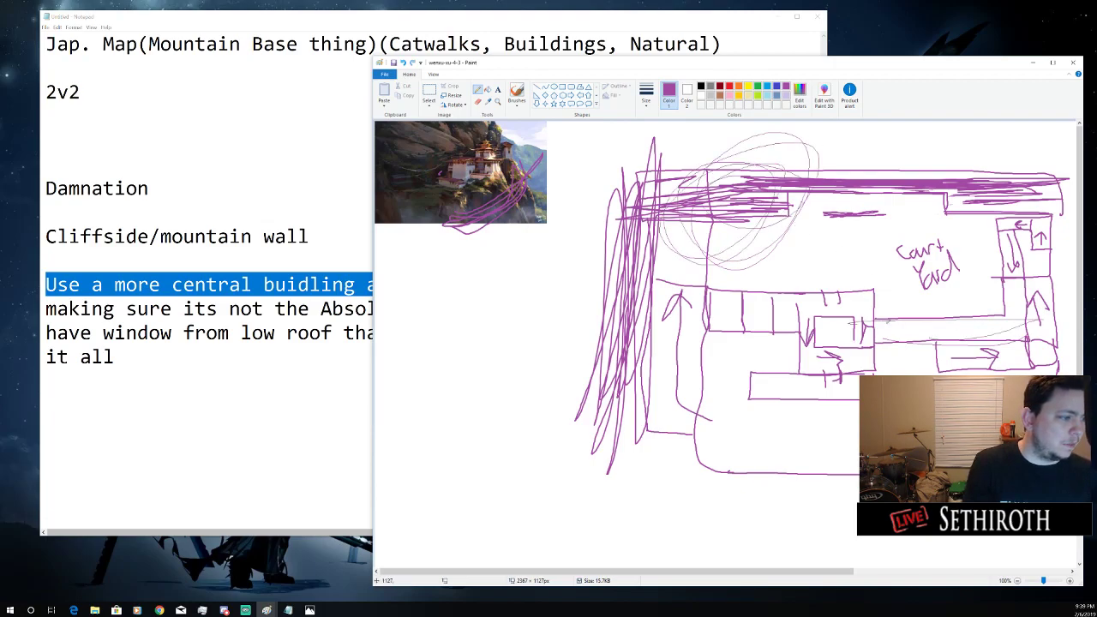
{"action": "key", "text": "ctrl+z"}
{"action": "key", "text": "ctrl+z"}
{"action": "key", "text": "ctrl+z"}
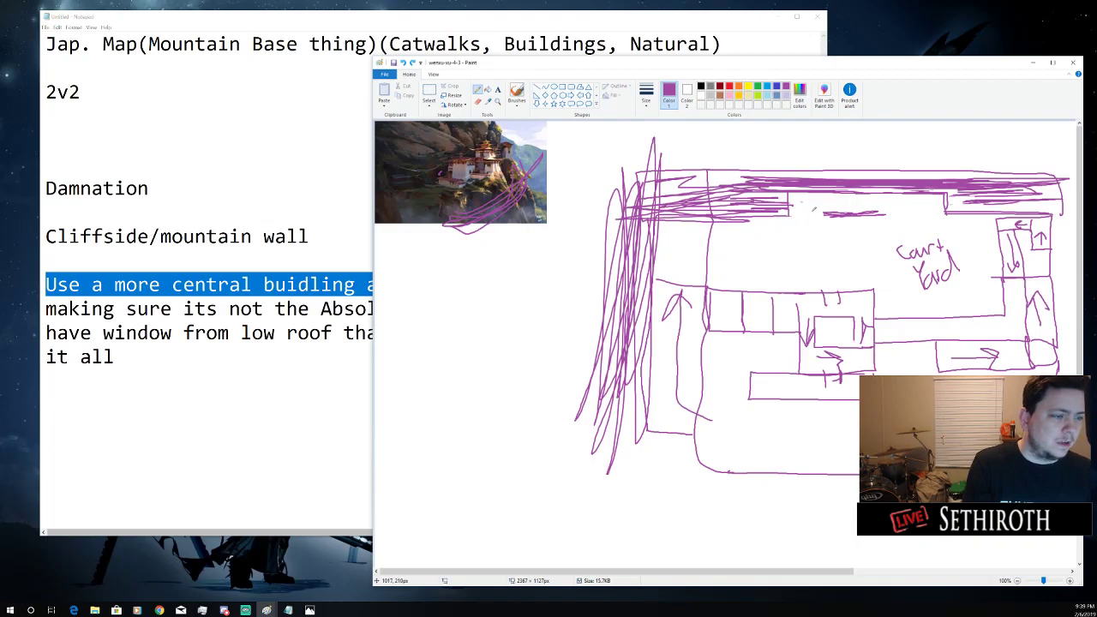
Trace the upper edge of the courtyard and the walkway along the left cliff, undoing each stroke
{"action": "mouse_move", "coordinate": [798, 207]}
{"action": "left_mouse_down"}
{"action": "mouse_move", "coordinate": [956, 194]}
{"action": "mouse_move", "coordinate": [899, 202]}
{"action": "mouse_move", "coordinate": [922, 206]}
{"action": "left_mouse_up"}
{"action": "key", "text": "ctrl+z"}
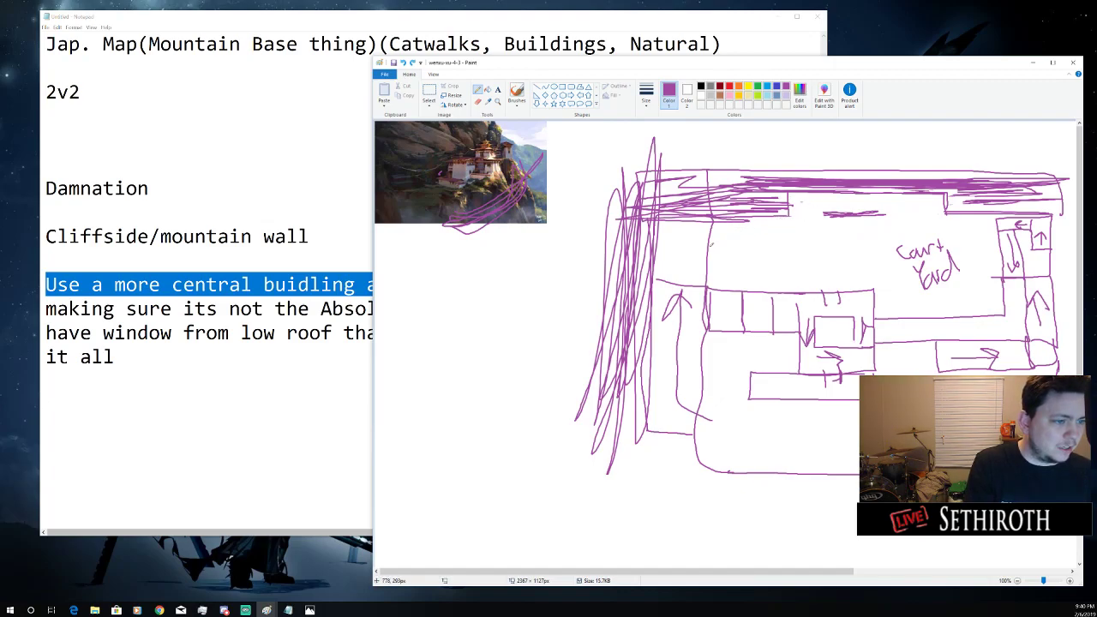
{"action": "left_click_drag", "start_coordinate": [691, 242], "coordinate": [677, 383]}
{"action": "key", "text": "ctrl+z"}
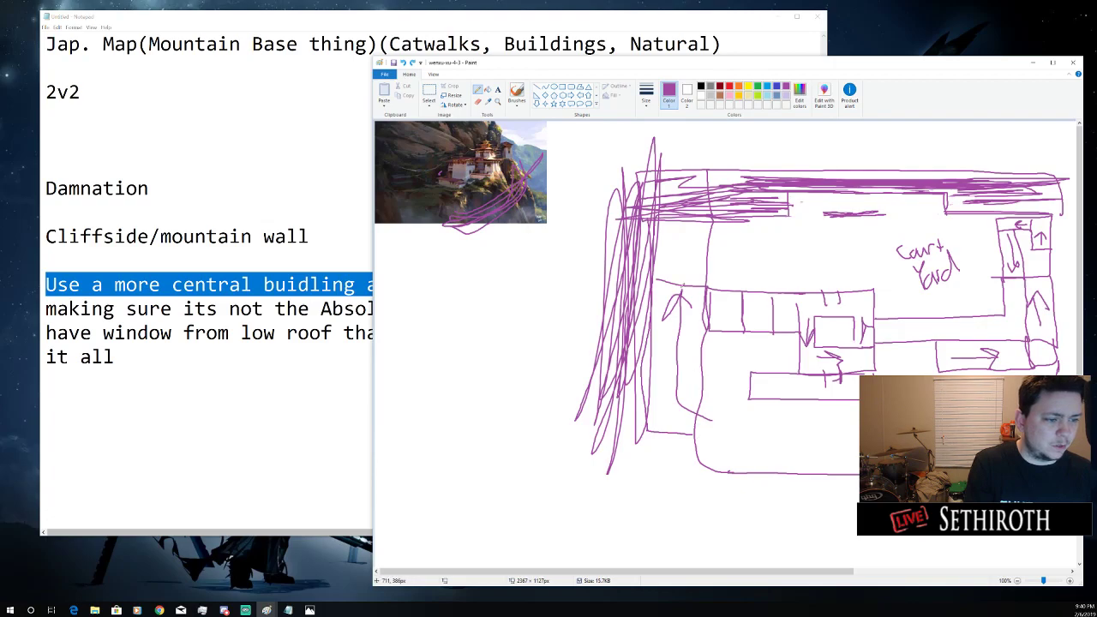
{"action": "mouse_move", "coordinate": [679, 317]}
{"action": "left_mouse_down"}
{"action": "mouse_move", "coordinate": [675, 243]}
{"action": "mouse_move", "coordinate": [687, 404]}
{"action": "mouse_move", "coordinate": [686, 261]}
{"action": "left_mouse_up"}
{"action": "key", "text": "ctrl+z"}
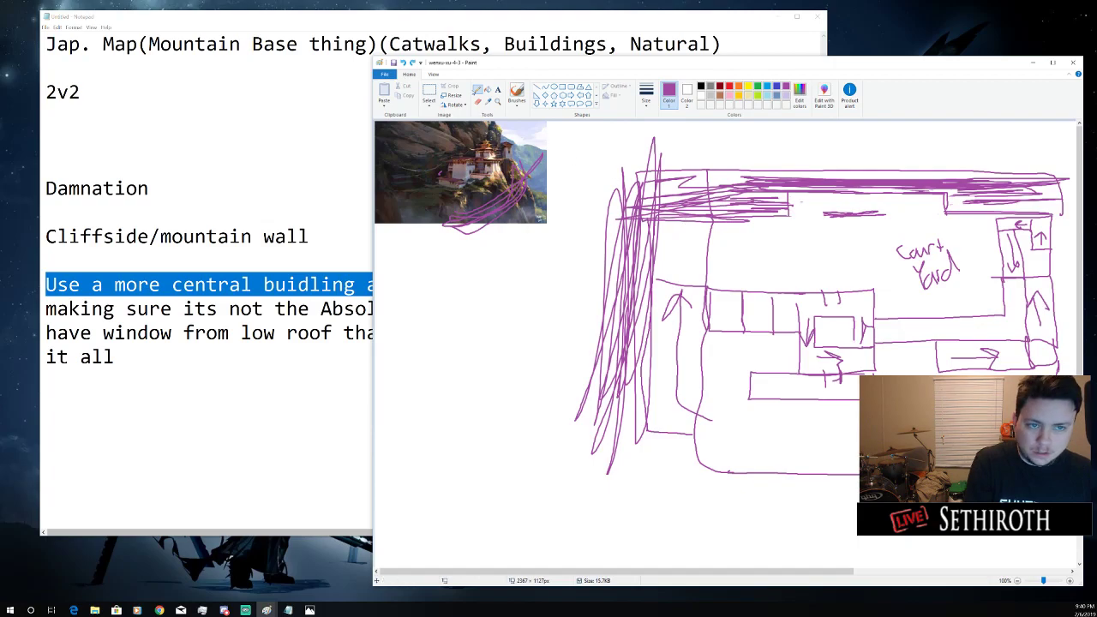
Erase the purple shading inside the left part of the map's upper wall band
{"action": "left_click", "coordinate": [478, 101]}
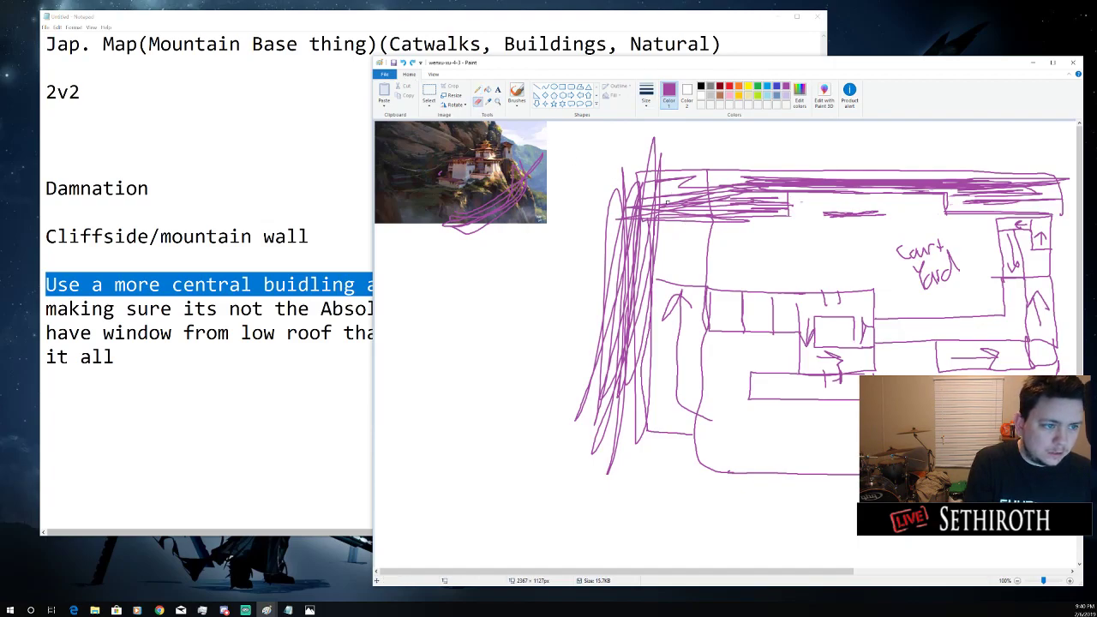
{"action": "mouse_move", "coordinate": [754, 205]}
{"action": "left_mouse_down"}
{"action": "mouse_move", "coordinate": [736, 187]}
{"action": "mouse_move", "coordinate": [754, 195]}
{"action": "mouse_move", "coordinate": [744, 207]}
{"action": "mouse_move", "coordinate": [715, 195]}
{"action": "mouse_move", "coordinate": [779, 207]}
{"action": "left_mouse_up"}
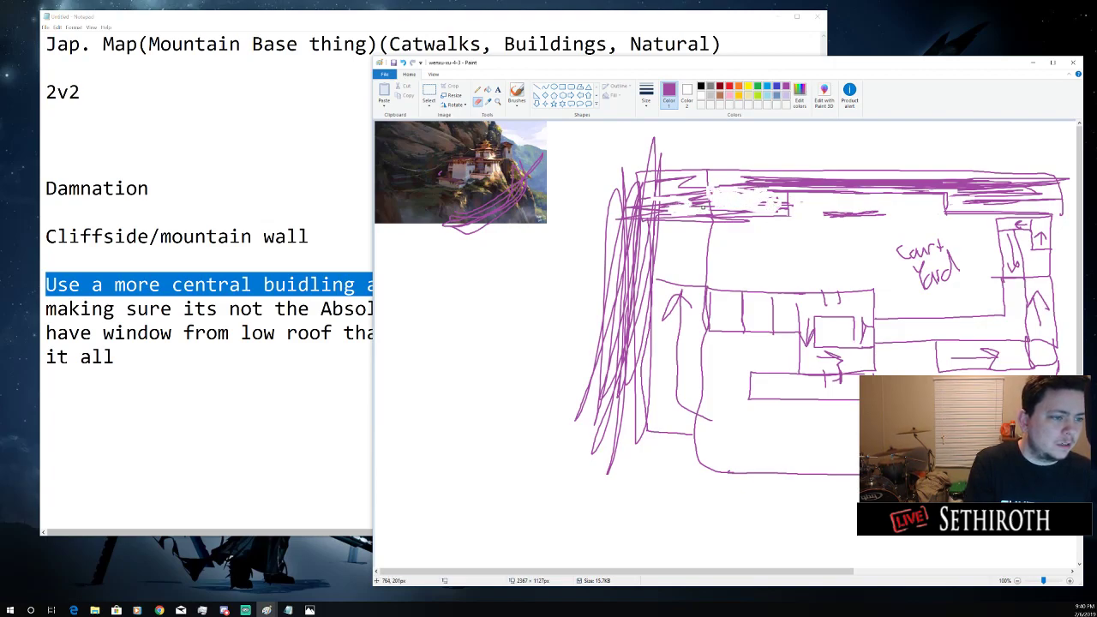
{"action": "mouse_move", "coordinate": [712, 218]}
{"action": "left_mouse_down"}
{"action": "mouse_move", "coordinate": [680, 201]}
{"action": "mouse_move", "coordinate": [737, 181]}
{"action": "mouse_move", "coordinate": [770, 202]}
{"action": "mouse_move", "coordinate": [656, 211]}
{"action": "mouse_move", "coordinate": [679, 194]}
{"action": "mouse_move", "coordinate": [662, 183]}
{"action": "mouse_move", "coordinate": [782, 200]}
{"action": "mouse_move", "coordinate": [781, 184]}
{"action": "mouse_move", "coordinate": [774, 196]}
{"action": "mouse_move", "coordinate": [758, 178]}
{"action": "mouse_move", "coordinate": [699, 206]}
{"action": "mouse_move", "coordinate": [727, 210]}
{"action": "mouse_move", "coordinate": [670, 199]}
{"action": "left_mouse_up"}
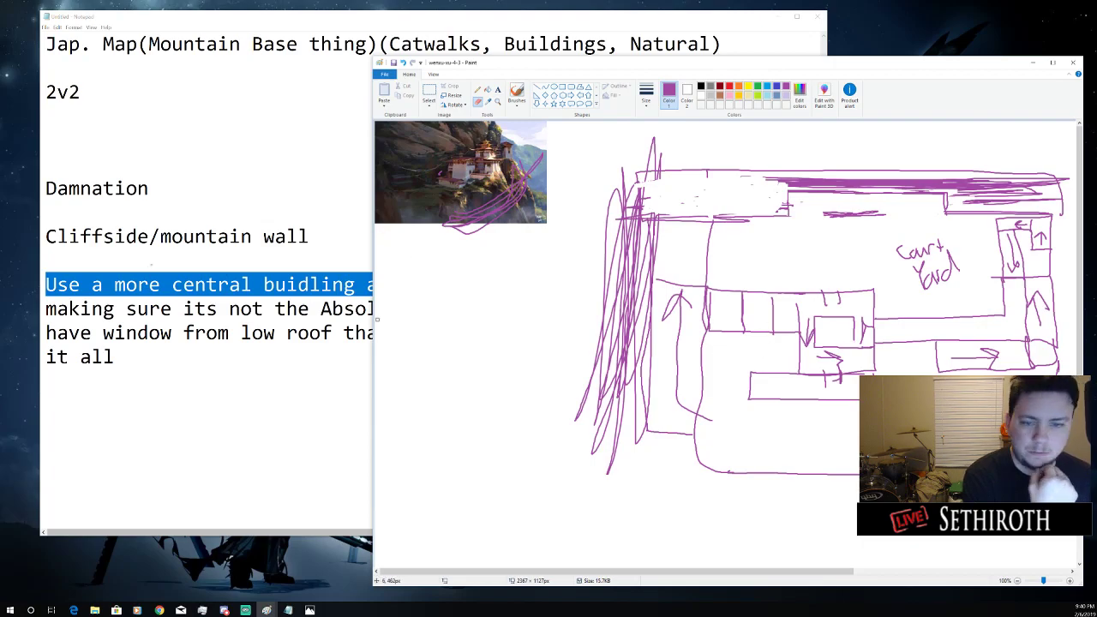
Trace routes from the lower area toward the central building and the left walkway with the brush, undoing each stroke
{"action": "left_click", "coordinate": [517, 95]}
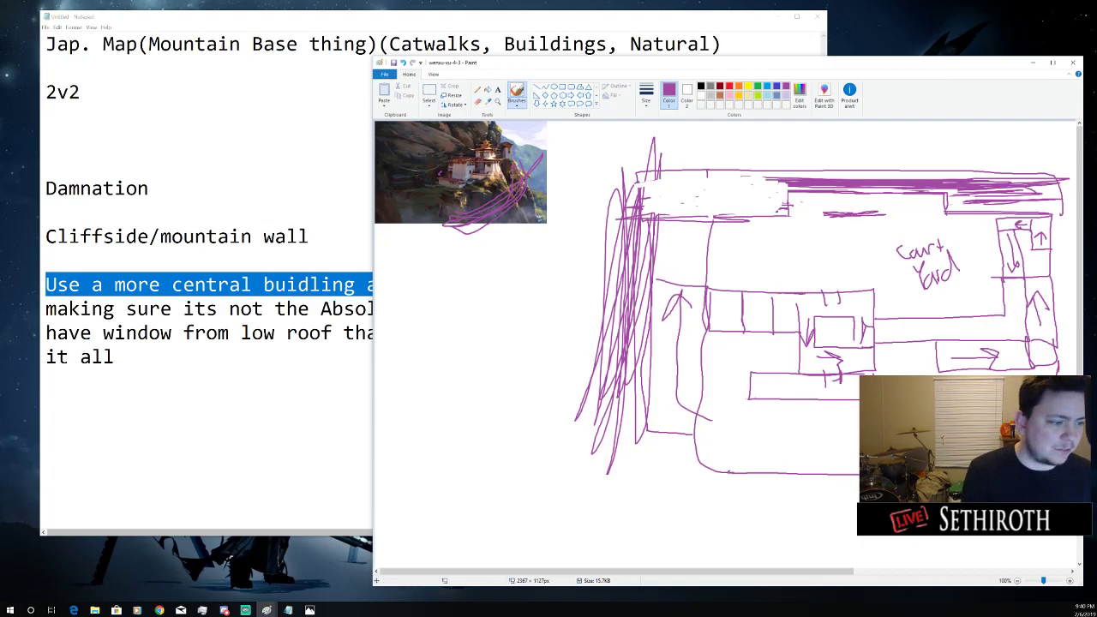
{"action": "mouse_move", "coordinate": [863, 429]}
{"action": "left_mouse_down"}
{"action": "mouse_move", "coordinate": [712, 370]}
{"action": "mouse_move", "coordinate": [769, 290]}
{"action": "mouse_move", "coordinate": [787, 306]}
{"action": "left_mouse_up"}
{"action": "key", "text": "ctrl+z"}
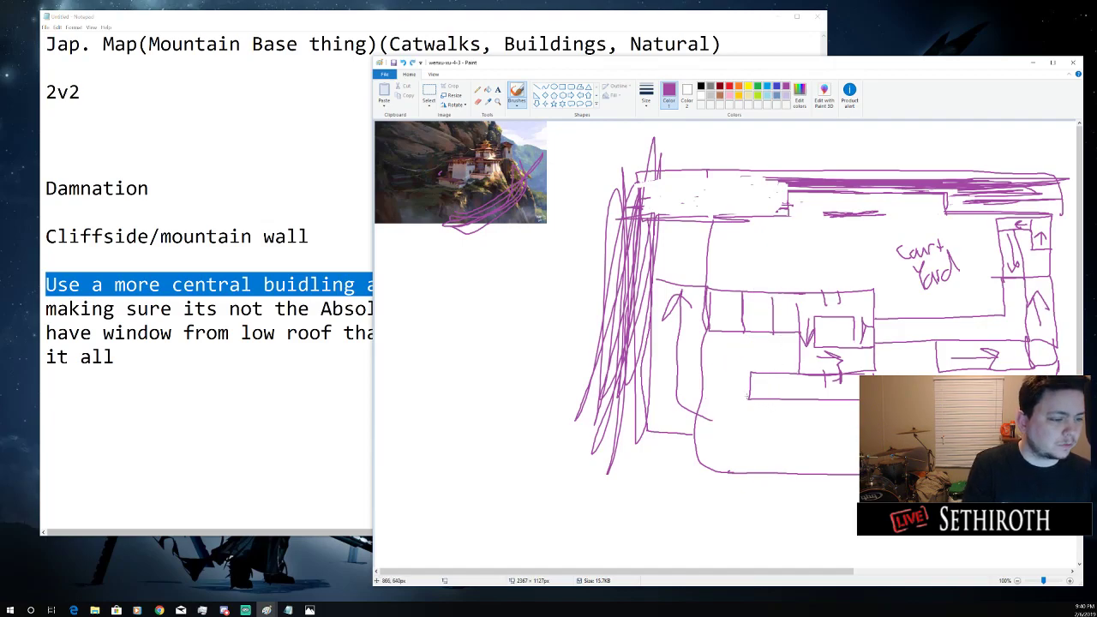
{"action": "mouse_move", "coordinate": [740, 434]}
{"action": "left_mouse_down"}
{"action": "mouse_move", "coordinate": [675, 213]}
{"action": "mouse_move", "coordinate": [666, 305]}
{"action": "left_mouse_up"}
{"action": "key", "text": "ctrl+z"}
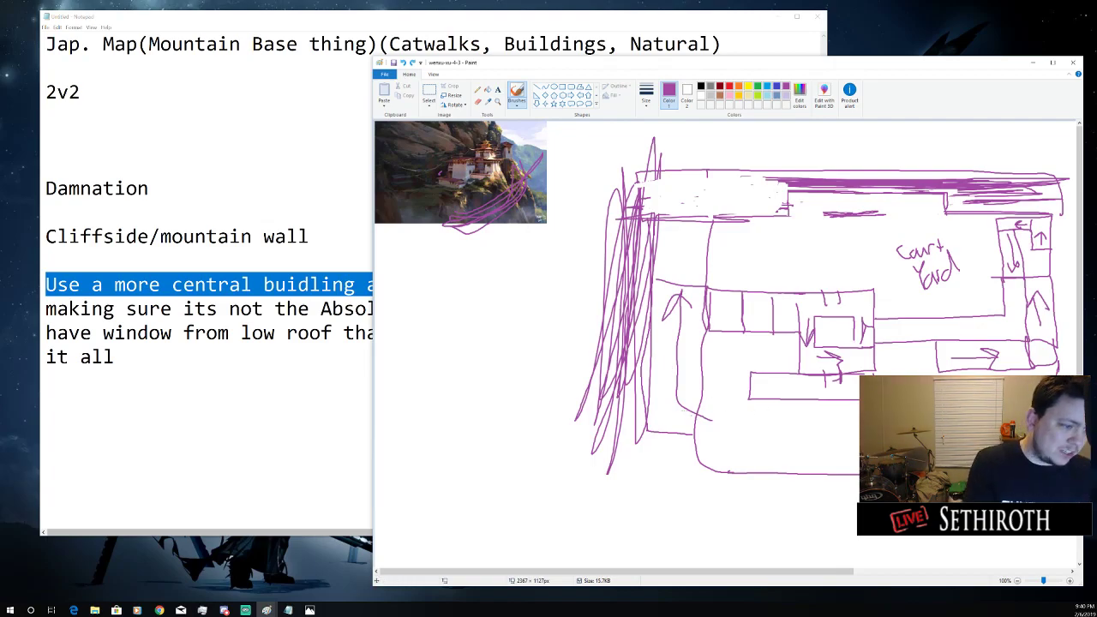
Trace routes around the central building, scribble over the open area below it, and retrace the left walkway arrow, undoing each stroke
{"action": "mouse_move", "coordinate": [748, 267]}
{"action": "left_mouse_down"}
{"action": "mouse_move", "coordinate": [766, 367]}
{"action": "mouse_move", "coordinate": [771, 331]}
{"action": "left_mouse_up"}
{"action": "key", "text": "ctrl+z"}
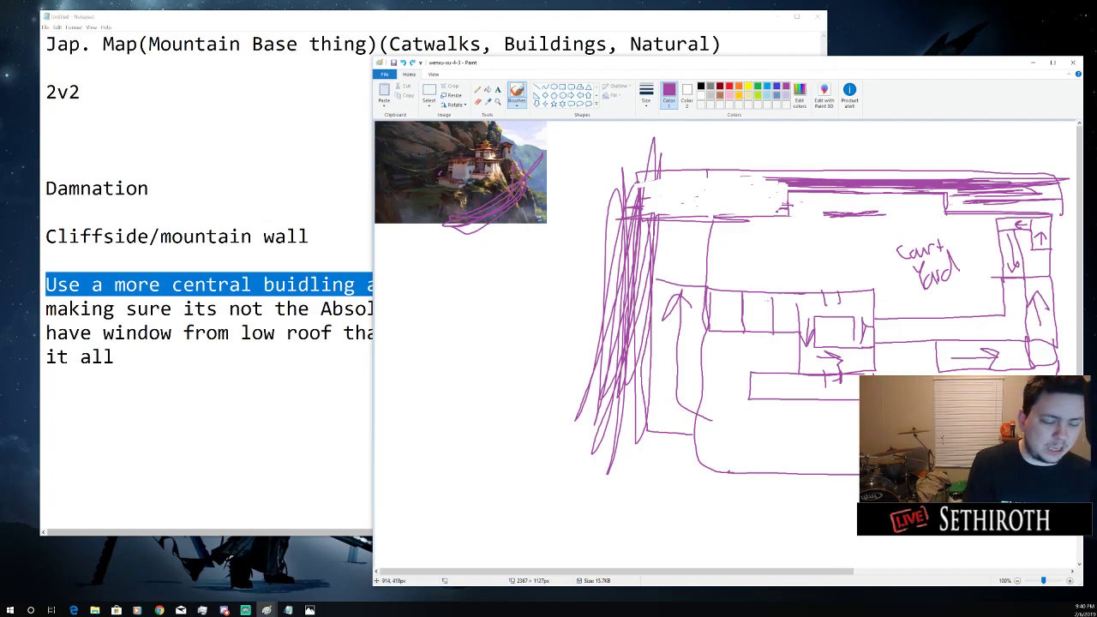
{"action": "mouse_move", "coordinate": [758, 283]}
{"action": "left_mouse_down"}
{"action": "mouse_move", "coordinate": [759, 366]}
{"action": "mouse_move", "coordinate": [782, 352]}
{"action": "mouse_move", "coordinate": [725, 364]}
{"action": "mouse_move", "coordinate": [777, 346]}
{"action": "mouse_move", "coordinate": [728, 370]}
{"action": "mouse_move", "coordinate": [776, 353]}
{"action": "mouse_move", "coordinate": [751, 369]}
{"action": "mouse_move", "coordinate": [735, 358]}
{"action": "mouse_move", "coordinate": [767, 353]}
{"action": "mouse_move", "coordinate": [772, 363]}
{"action": "left_mouse_up"}
{"action": "key", "text": "ctrl+z"}
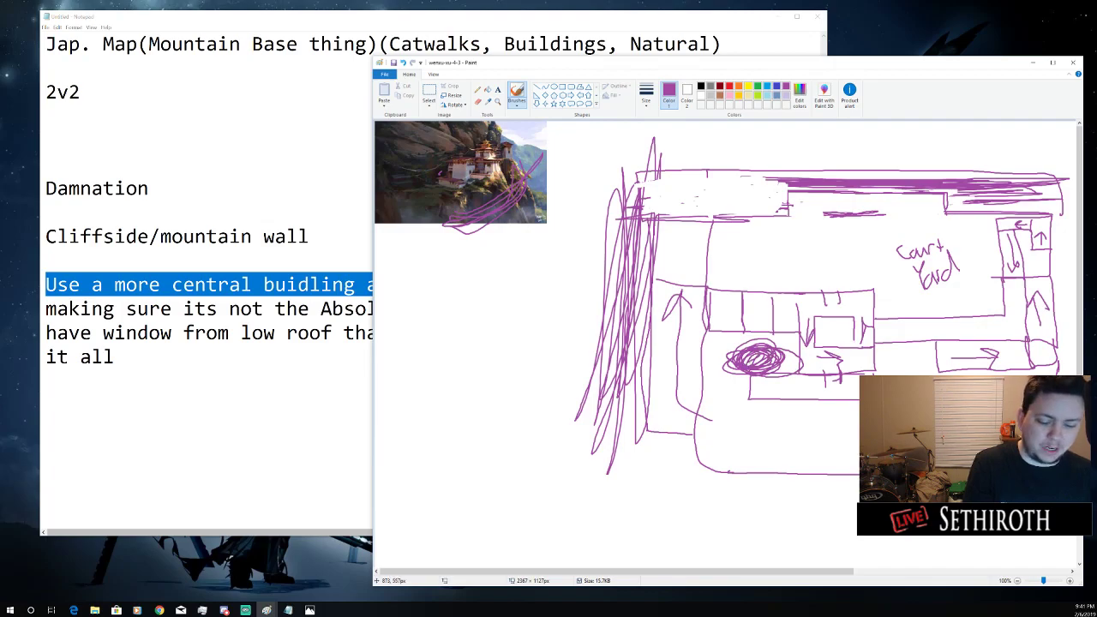
{"action": "key", "text": "ctrl+z"}
{"action": "key", "text": "ctrl+z"}
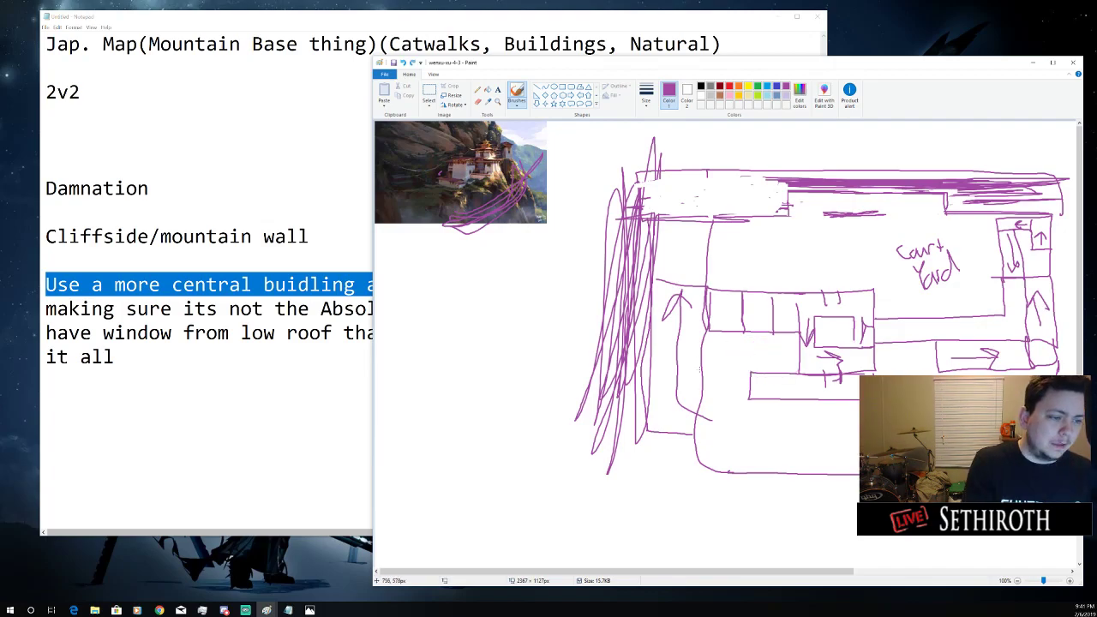
{"action": "mouse_move", "coordinate": [710, 422]}
{"action": "left_mouse_down"}
{"action": "mouse_move", "coordinate": [680, 407]}
{"action": "mouse_move", "coordinate": [683, 273]}
{"action": "left_mouse_up"}
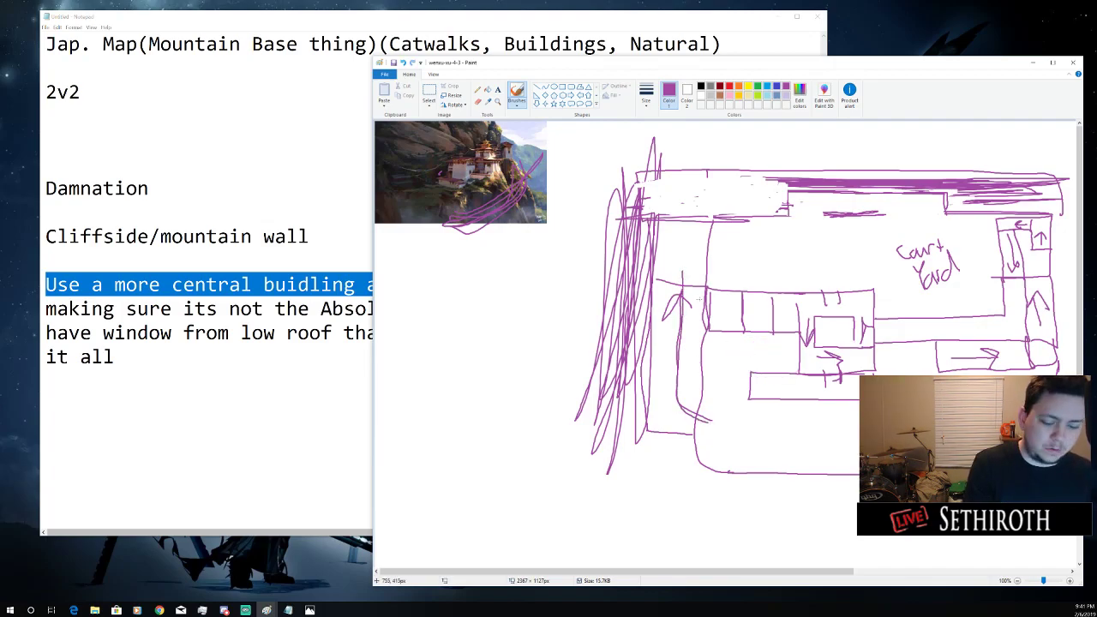
{"action": "key", "text": "ctrl+z"}
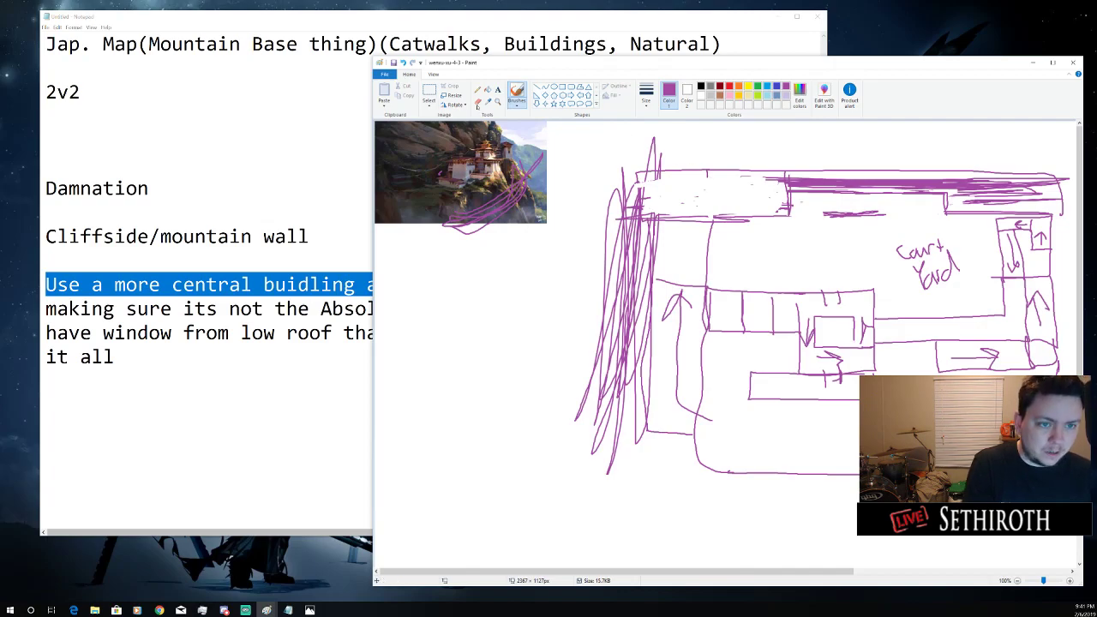
Erase the stray purple marks inside the left part of the upper wall band and redraw the shaded section's end line
{"action": "left_click", "coordinate": [478, 101]}
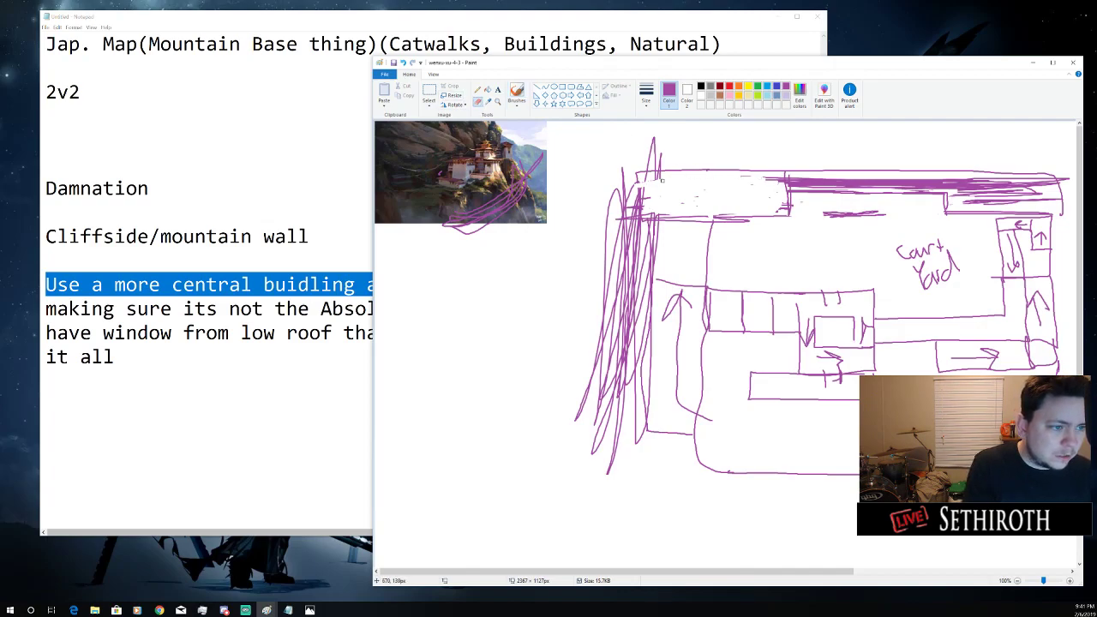
{"action": "mouse_move", "coordinate": [653, 211]}
{"action": "left_mouse_down"}
{"action": "mouse_move", "coordinate": [787, 206]}
{"action": "mouse_move", "coordinate": [772, 190]}
{"action": "left_mouse_up"}
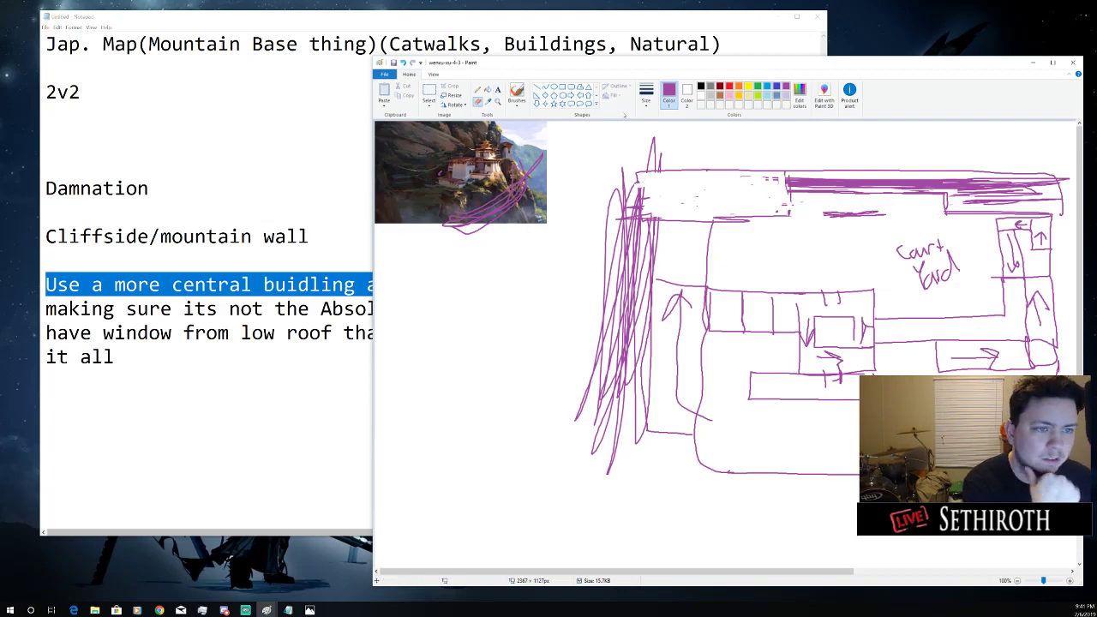
{"action": "left_click", "coordinate": [516, 94]}
{"action": "left_click_drag", "start_coordinate": [788, 193], "coordinate": [787, 182]}
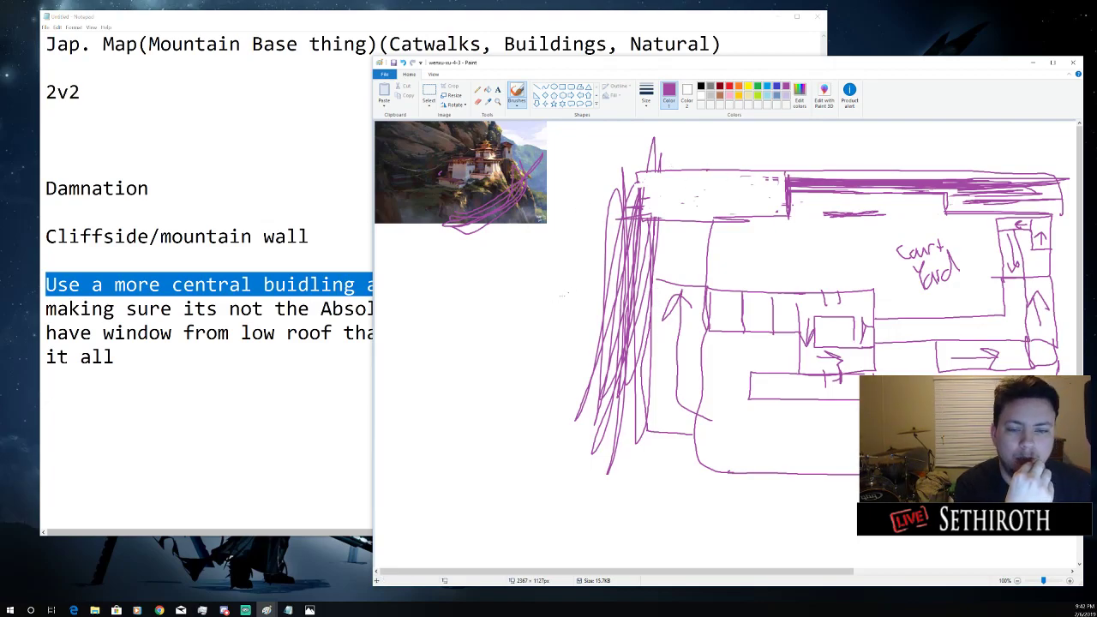
Switch to Notepad and add below the existing notes "Corner area that has a rooftop that you can get on opposite of catwalk"
{"action": "left_click", "coordinate": [301, 439]}
{"action": "left_click", "coordinate": [971, 78]}
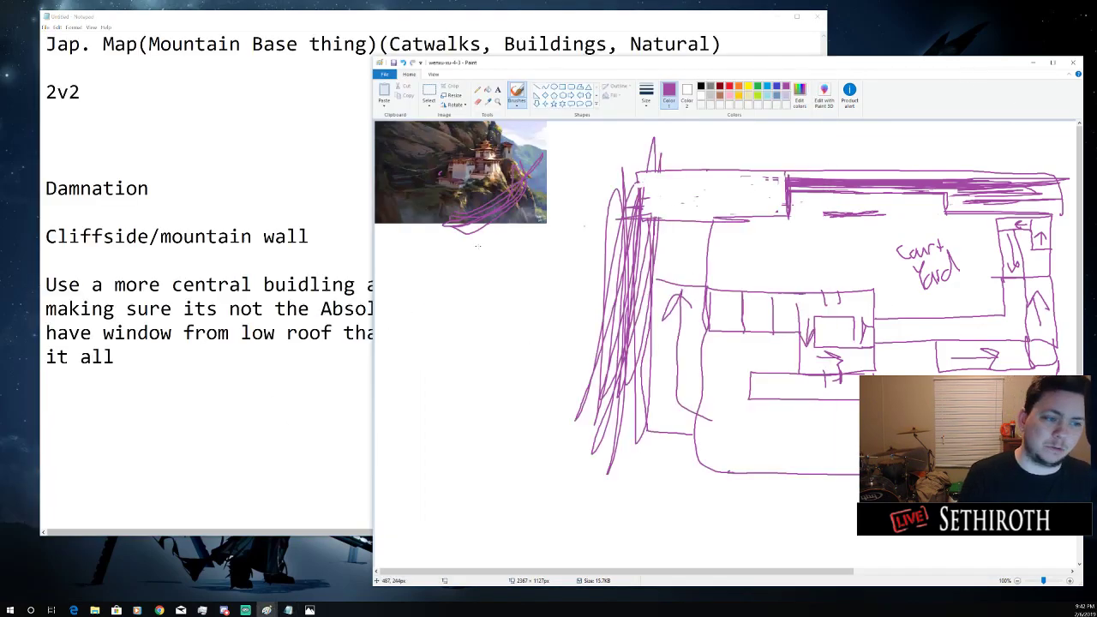
{"action": "left_click", "coordinate": [170, 381]}
{"action": "type", "text": "Corv"}
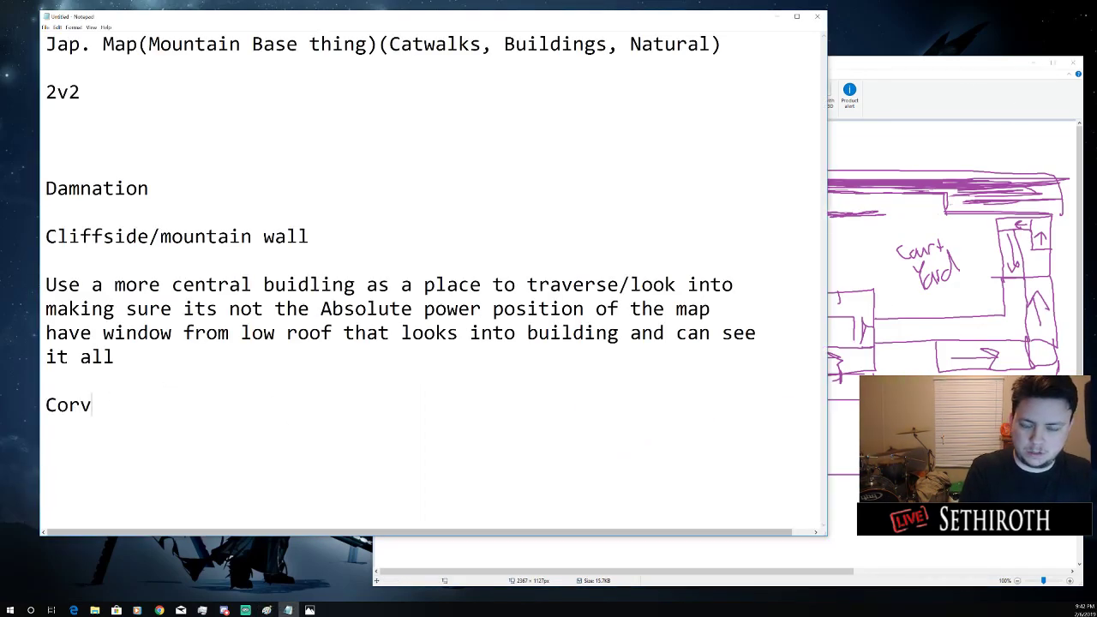
{"action": "key", "text": "BackSpace"}
{"action": "type", "text": "ner "}
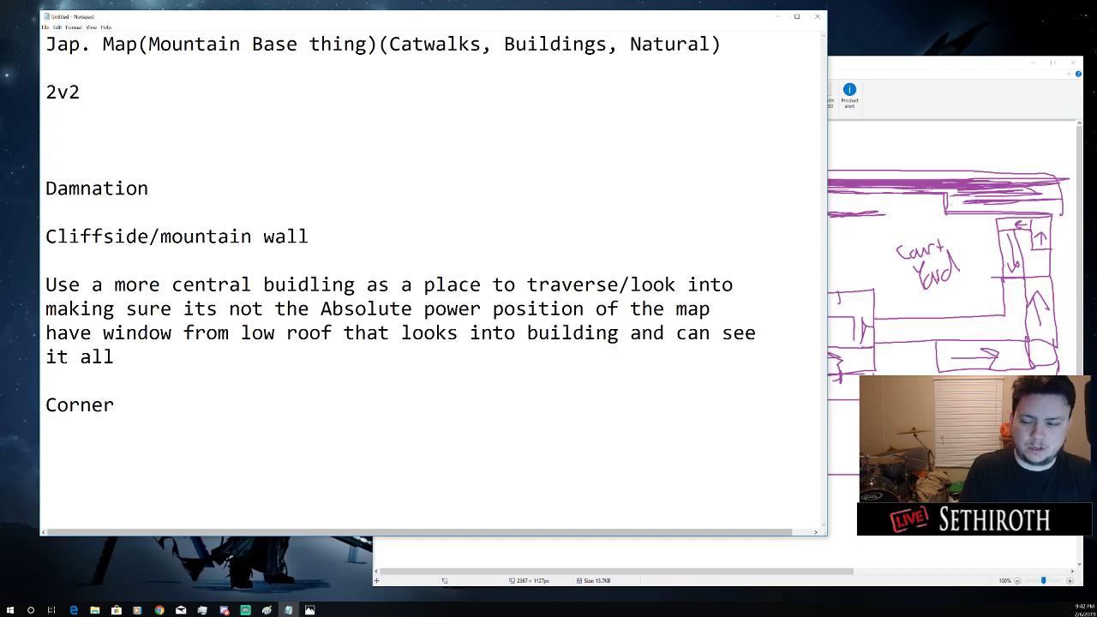
{"action": "type", "text": "area that has a "}
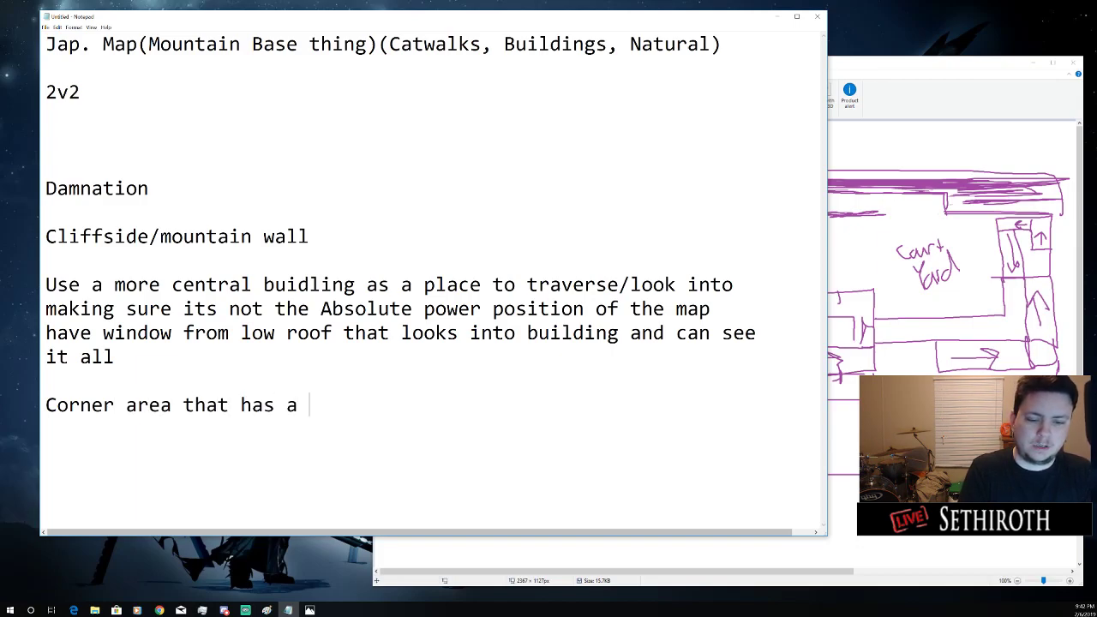
{"action": "type", "text": "rooftop tha"}
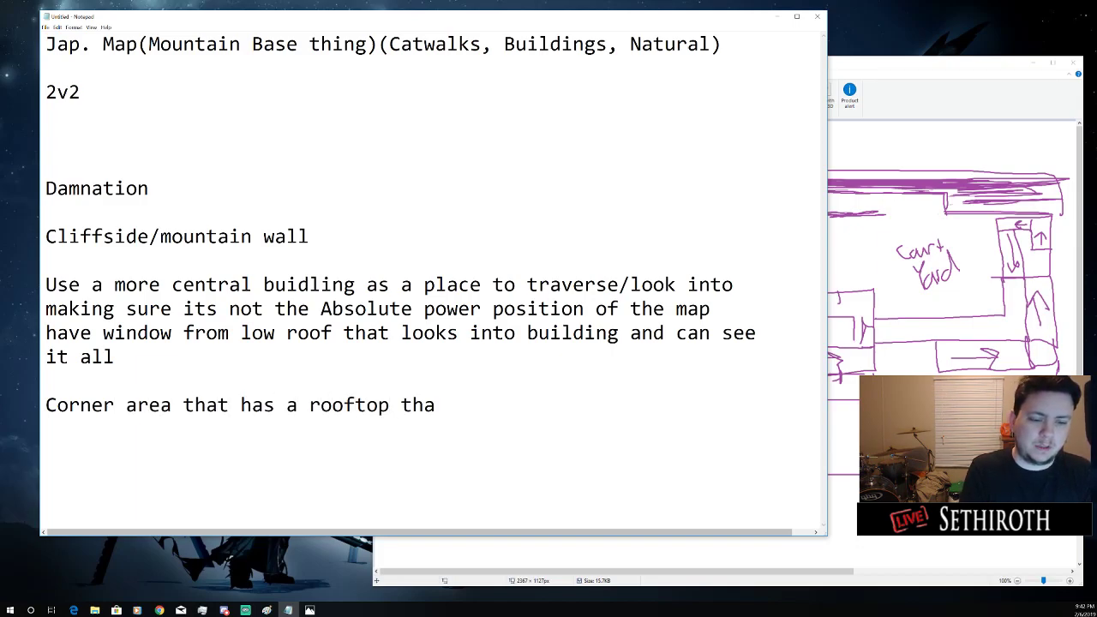
{"action": "type", "text": "t you can get on"}
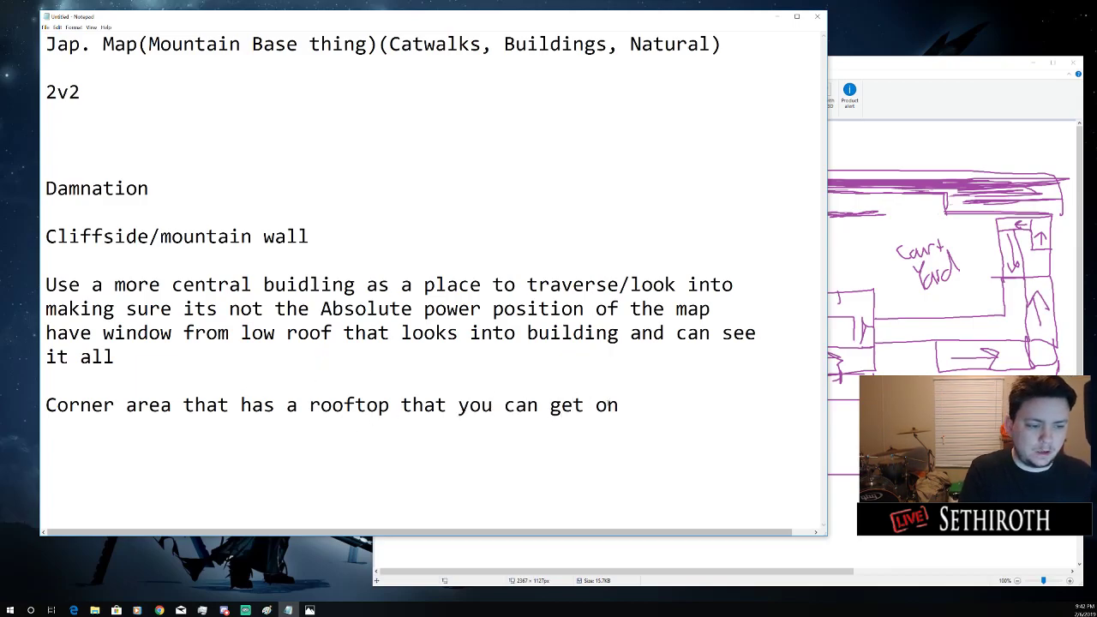
{"action": "type", "text": " opposti"}
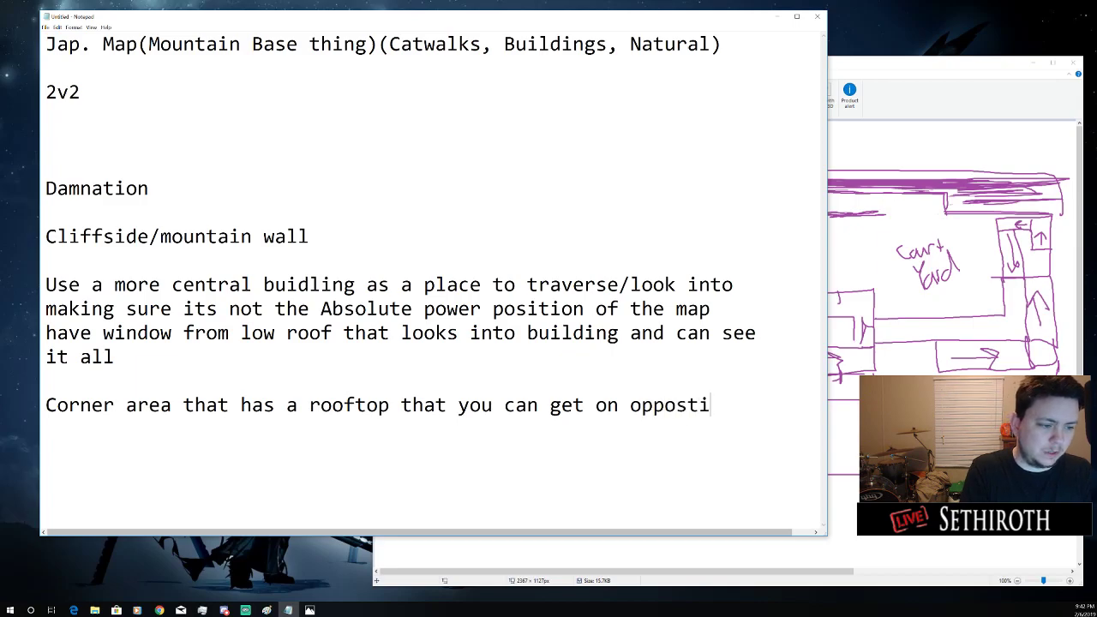
{"action": "key", "text": "BackSpace"}
{"action": "key", "text": "BackSpace"}
{"action": "type", "text": "ite of "}
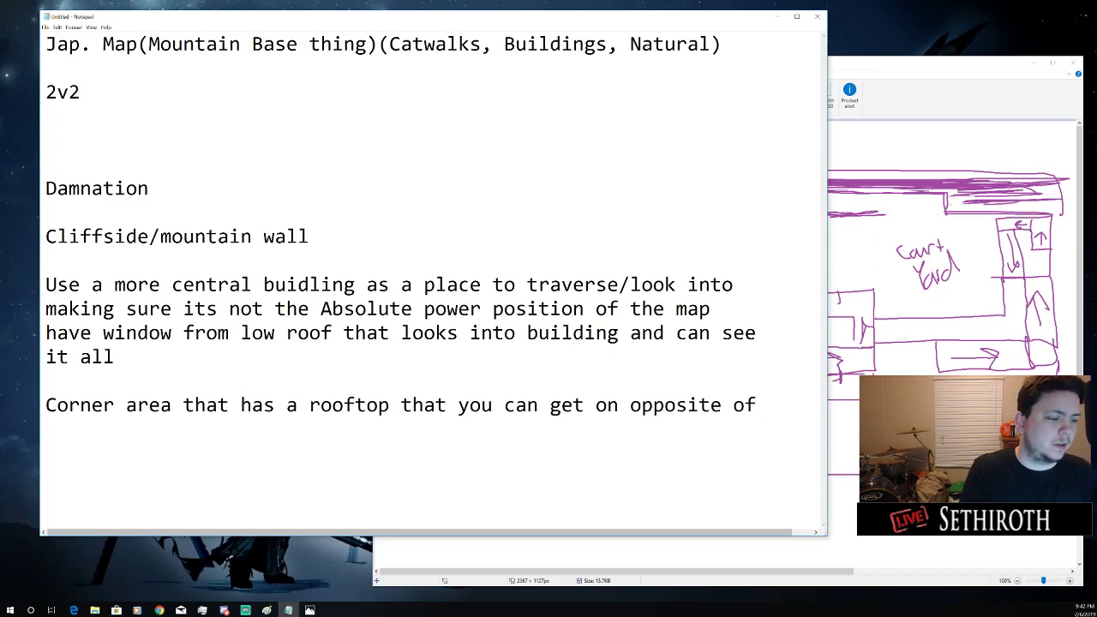
{"action": "type", "text": "catw"}
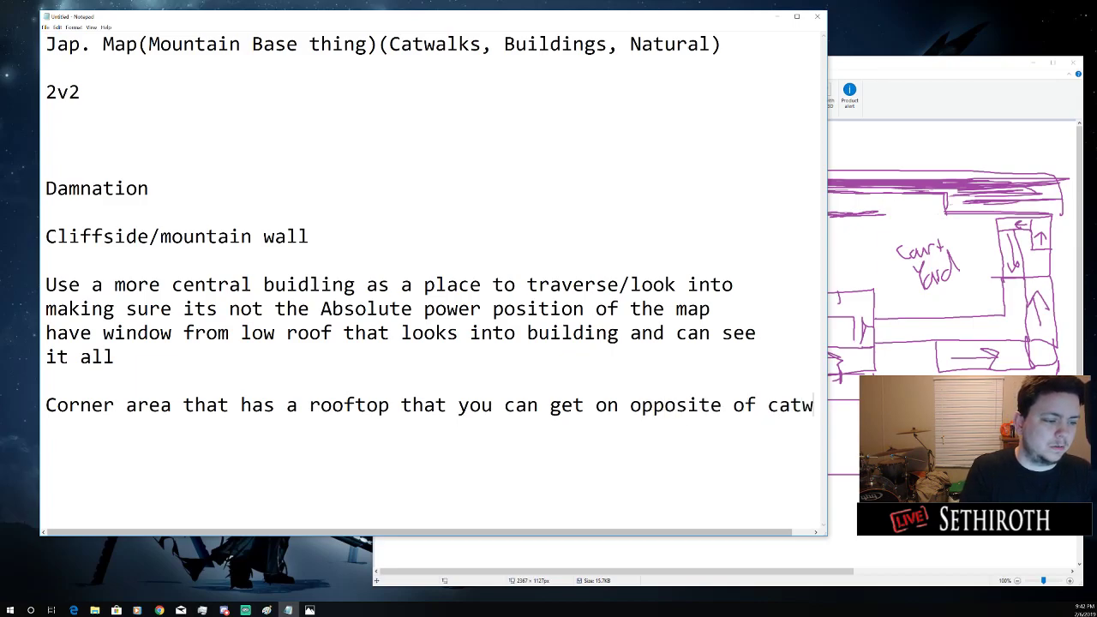
{"action": "type", "text": "alk"}
Move "of catwalk" onto its own line in the corner rooftop note
{"action": "key", "text": "BackSpace"}
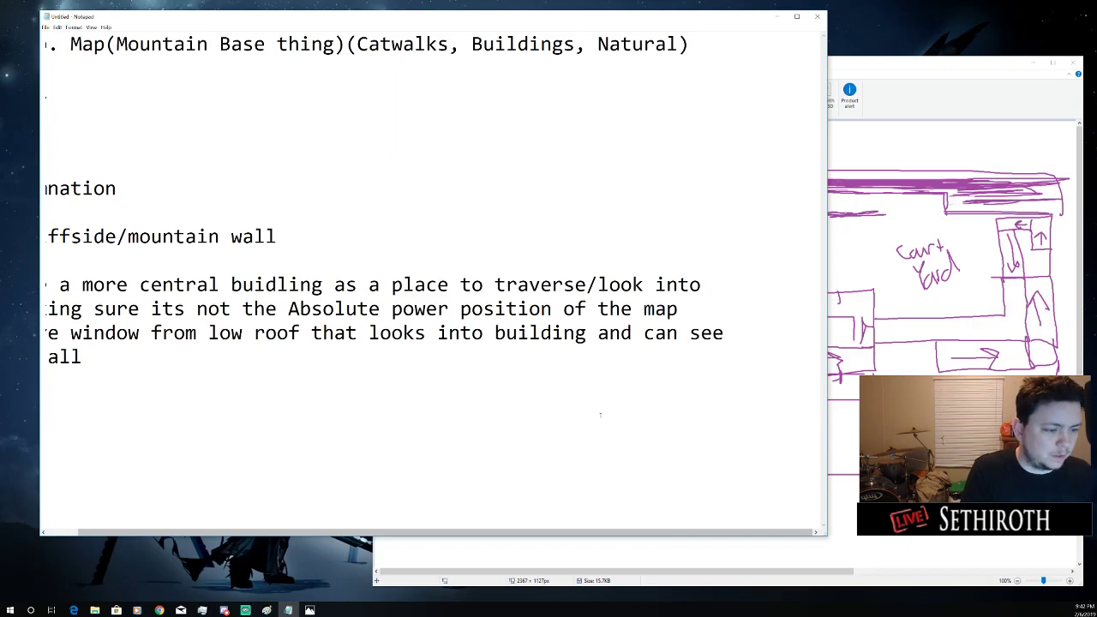
{"action": "key", "text": "BackSpace"}
{"action": "key", "text": "BackSpace"}
{"action": "key", "text": "BackSpace"}
{"action": "key", "text": "BackSpace"}
{"action": "key", "text": "BackSpace"}
{"action": "key", "text": "BackSpace"}
{"action": "key", "text": "BackSpace"}
{"action": "key", "text": "BackSpace"}
{"action": "key", "text": "BackSpace"}
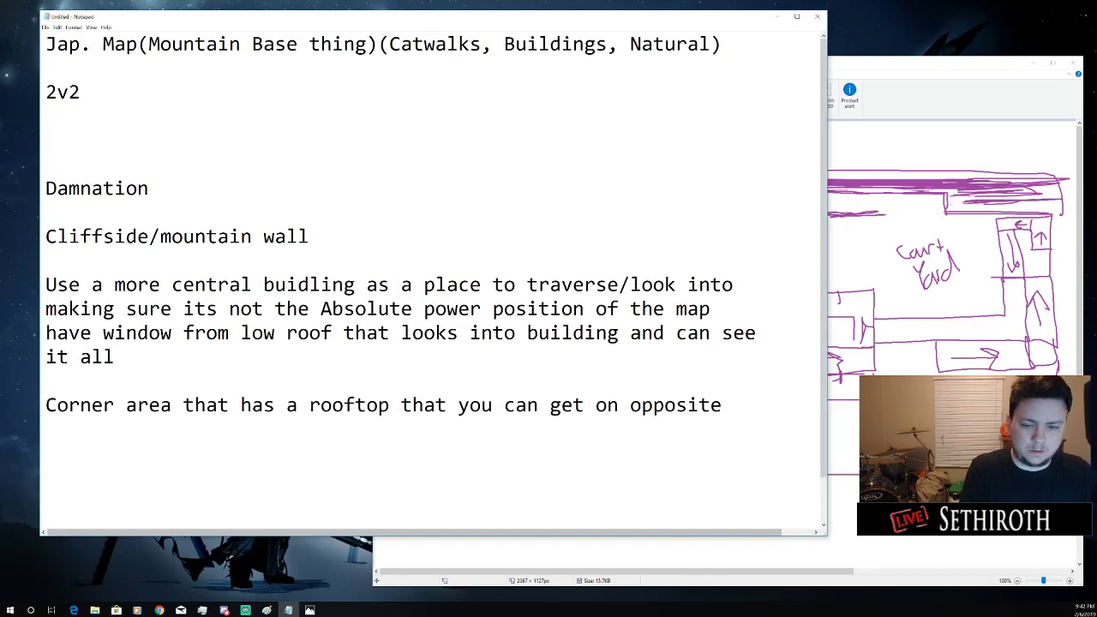
{"action": "type", "text": "of cat"}
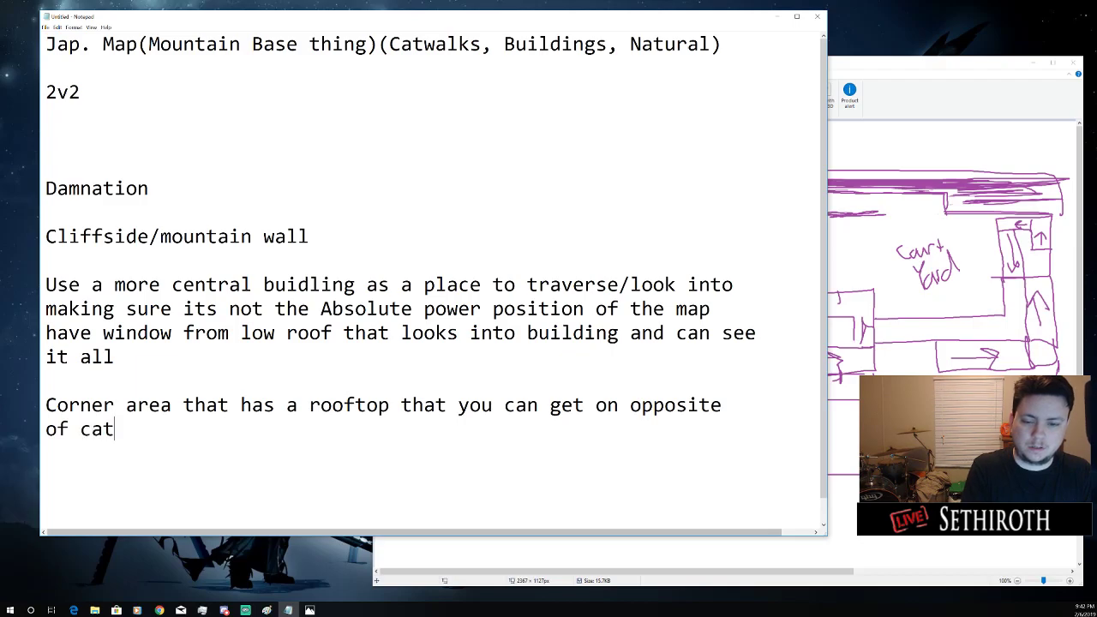
{"action": "type", "text": "walk"}
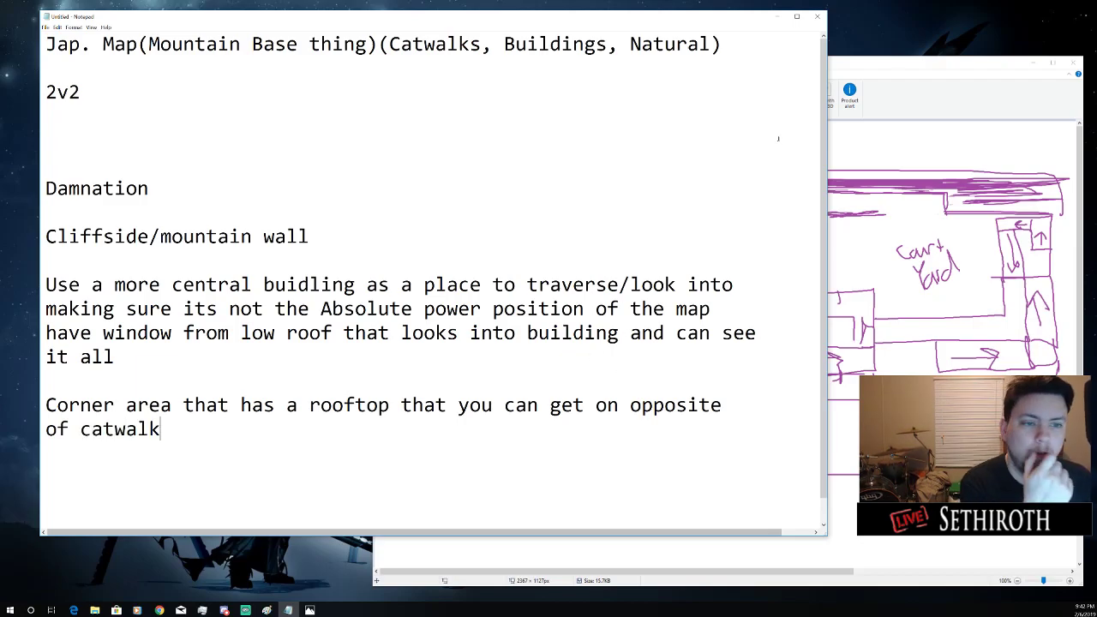
Return to Paint, try a box outline below the upper wall, and extend the vertical line at the shaded wall section's end
{"action": "left_click", "coordinate": [857, 146]}
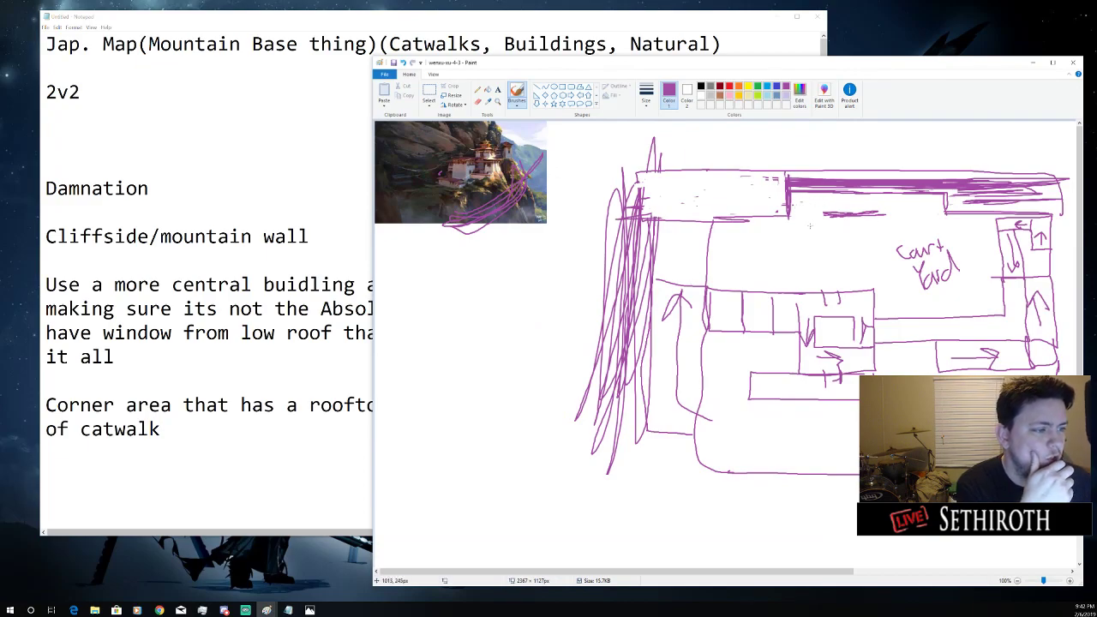
{"action": "mouse_move", "coordinate": [806, 232]}
{"action": "left_mouse_down"}
{"action": "mouse_move", "coordinate": [806, 197]}
{"action": "mouse_move", "coordinate": [906, 196]}
{"action": "mouse_move", "coordinate": [904, 223]}
{"action": "left_mouse_up"}
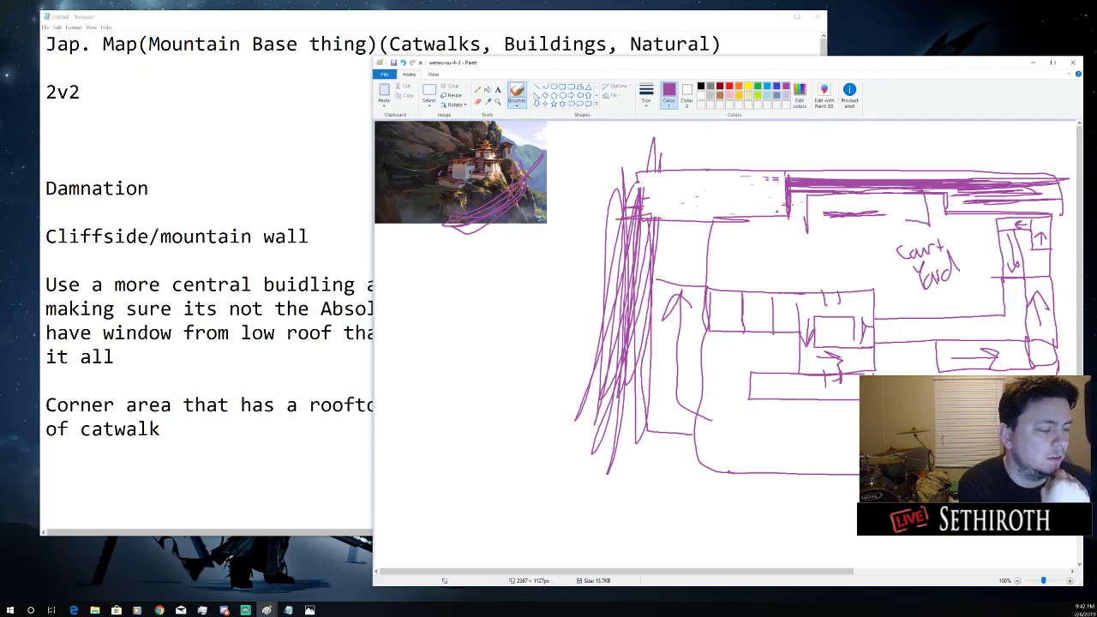
{"action": "key", "text": "ctrl+z"}
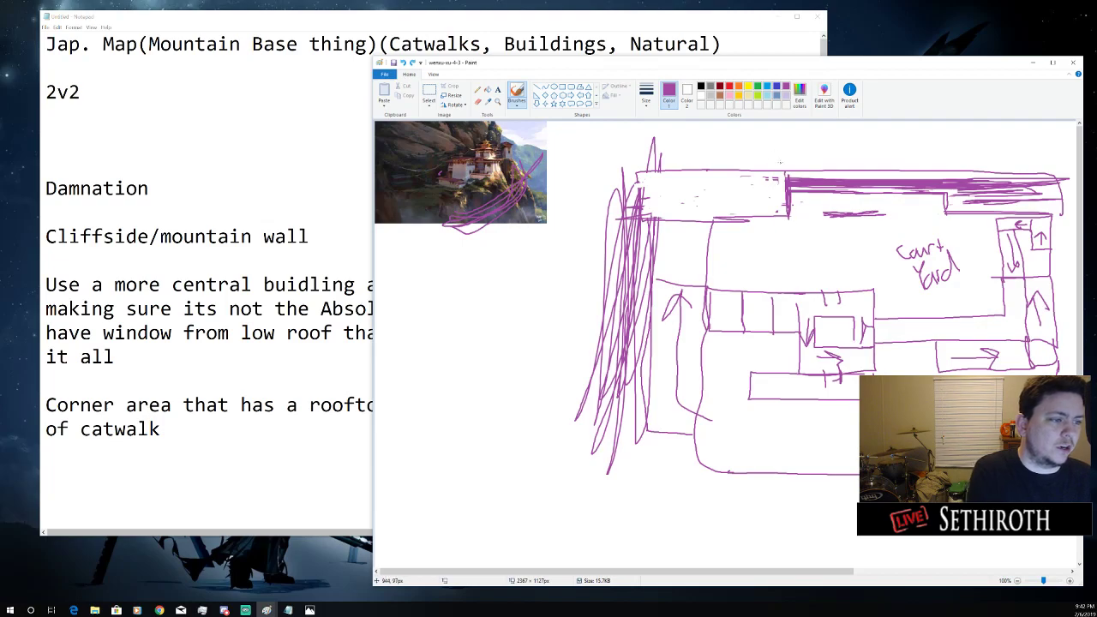
{"action": "mouse_move", "coordinate": [787, 159]}
{"action": "left_mouse_down"}
{"action": "mouse_move", "coordinate": [784, 224]}
{"action": "mouse_move", "coordinate": [781, 185]}
{"action": "left_mouse_up"}
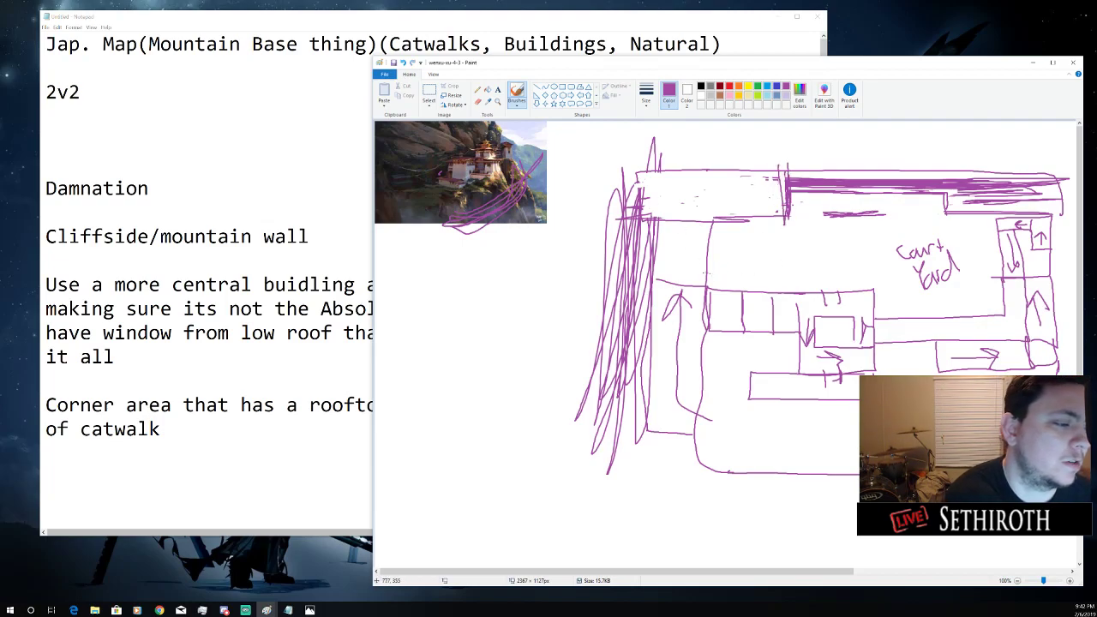
Circle the upper end of the left walkway and trace routes toward the upper wall band, undoing the strokes
{"action": "mouse_move", "coordinate": [686, 256]}
{"action": "left_mouse_down"}
{"action": "mouse_move", "coordinate": [696, 287]}
{"action": "mouse_move", "coordinate": [689, 243]}
{"action": "left_mouse_up"}
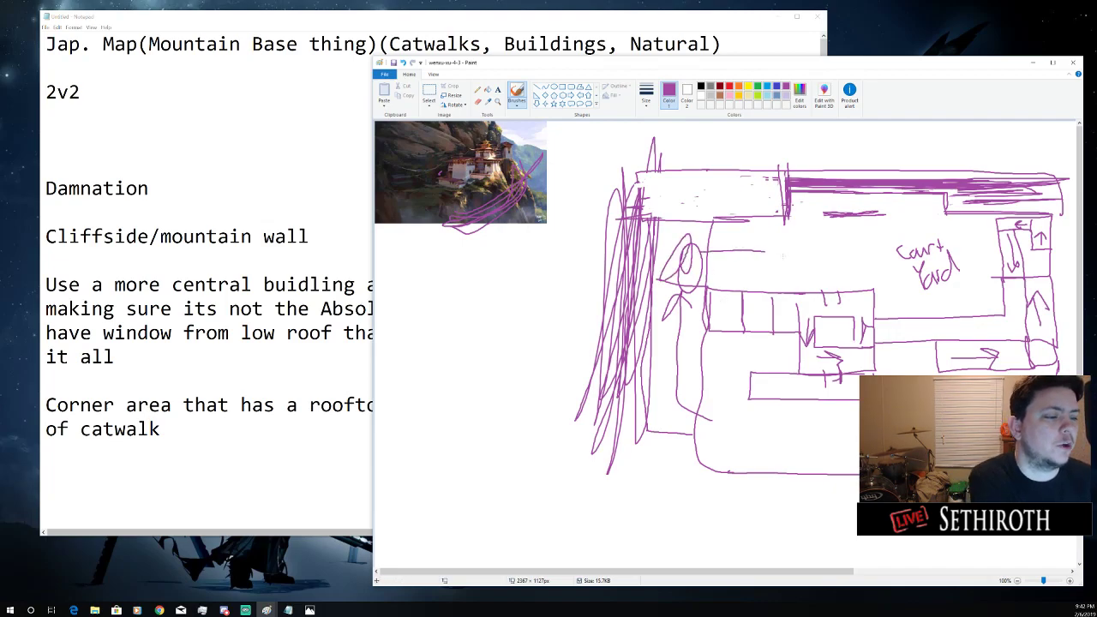
{"action": "key", "text": "ctrl+z"}
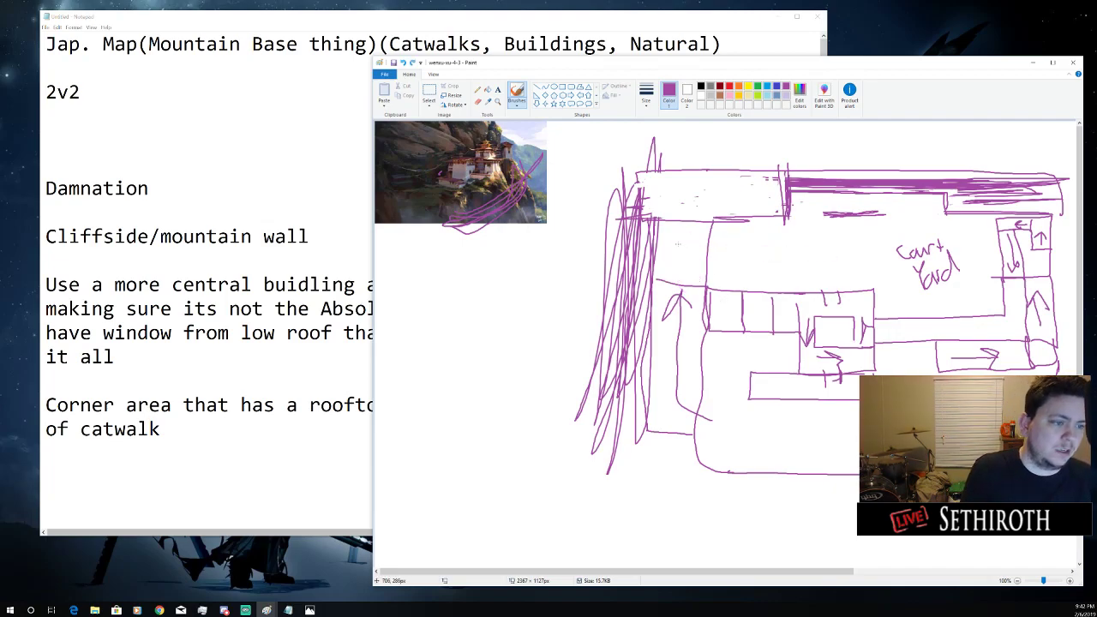
{"action": "mouse_move", "coordinate": [682, 263]}
{"action": "left_mouse_down"}
{"action": "mouse_move", "coordinate": [684, 275]}
{"action": "mouse_move", "coordinate": [680, 216]}
{"action": "mouse_move", "coordinate": [685, 225]}
{"action": "mouse_move", "coordinate": [760, 207]}
{"action": "mouse_move", "coordinate": [776, 195]}
{"action": "mouse_move", "coordinate": [775, 178]}
{"action": "left_mouse_up"}
{"action": "key", "text": "ctrl+z"}
{"action": "key", "text": "ctrl+z"}
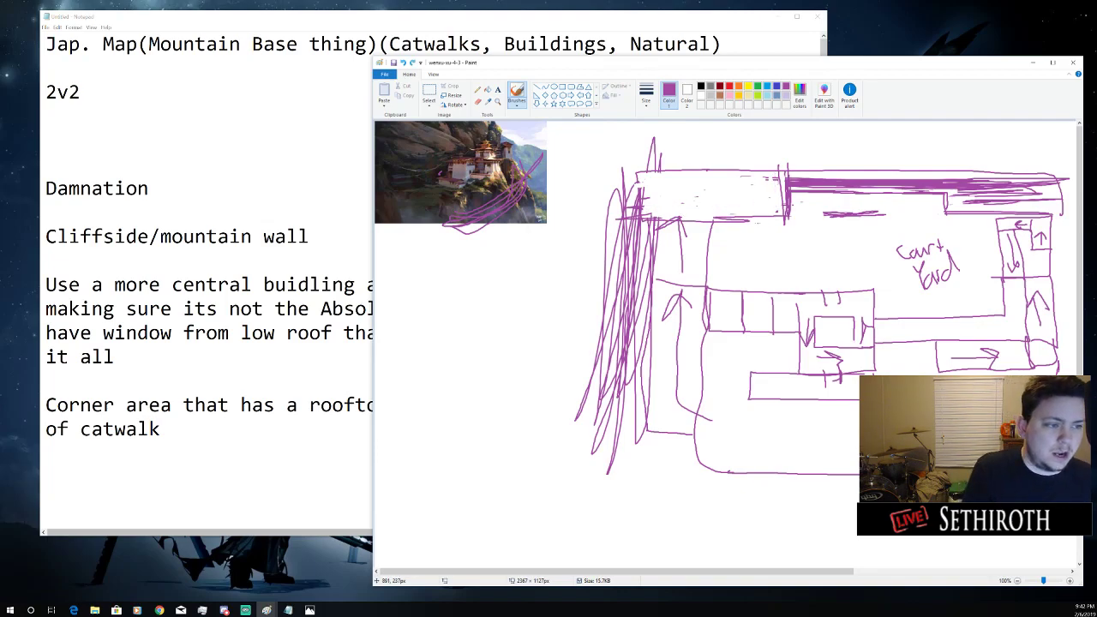
Outline a narrow box along the top of the upper wall band's left part and shade it in
{"action": "mouse_move", "coordinate": [755, 172]}
{"action": "left_mouse_down"}
{"action": "mouse_move", "coordinate": [760, 193]}
{"action": "mouse_move", "coordinate": [632, 197]}
{"action": "mouse_move", "coordinate": [667, 227]}
{"action": "mouse_move", "coordinate": [770, 222]}
{"action": "mouse_move", "coordinate": [786, 175]}
{"action": "left_mouse_up"}
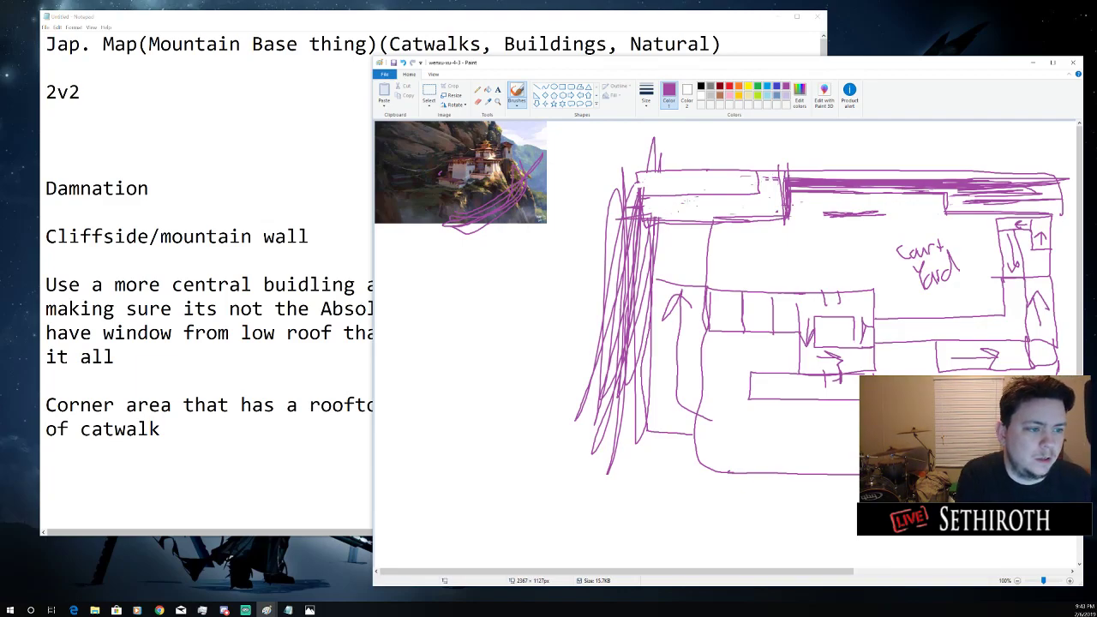
{"action": "mouse_move", "coordinate": [717, 189]}
{"action": "left_mouse_down"}
{"action": "mouse_move", "coordinate": [662, 180]}
{"action": "mouse_move", "coordinate": [739, 175]}
{"action": "left_mouse_up"}
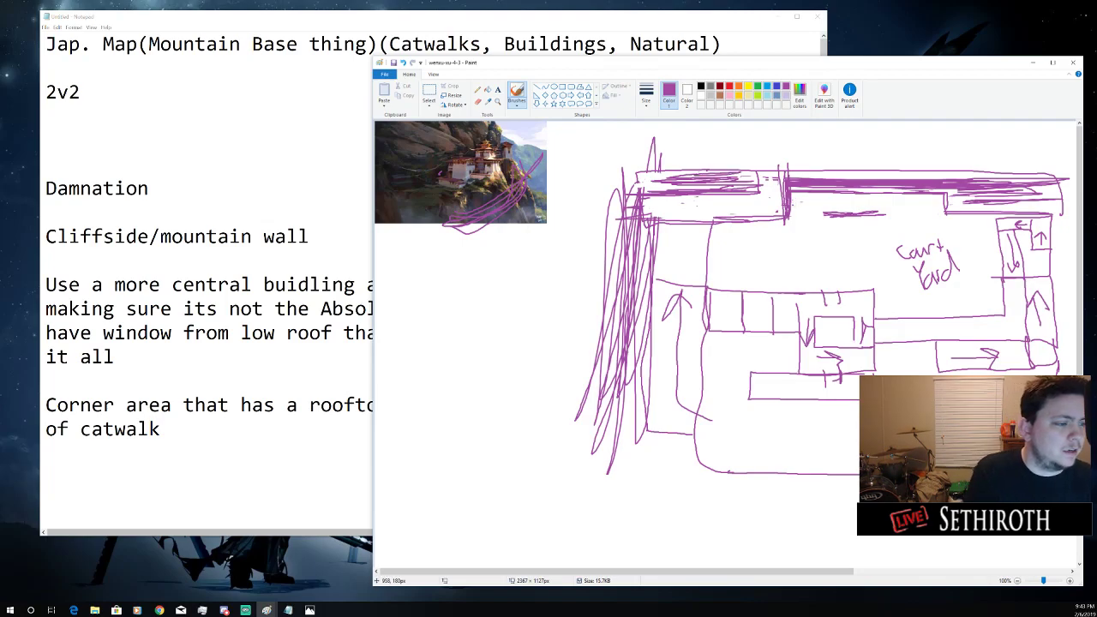
Trace a line closing the recess between the upper wall and the courtyard, undoing the strokes
{"action": "mouse_move", "coordinate": [792, 216]}
{"action": "left_mouse_down"}
{"action": "mouse_move", "coordinate": [922, 214]}
{"action": "mouse_move", "coordinate": [960, 214]}
{"action": "left_mouse_up"}
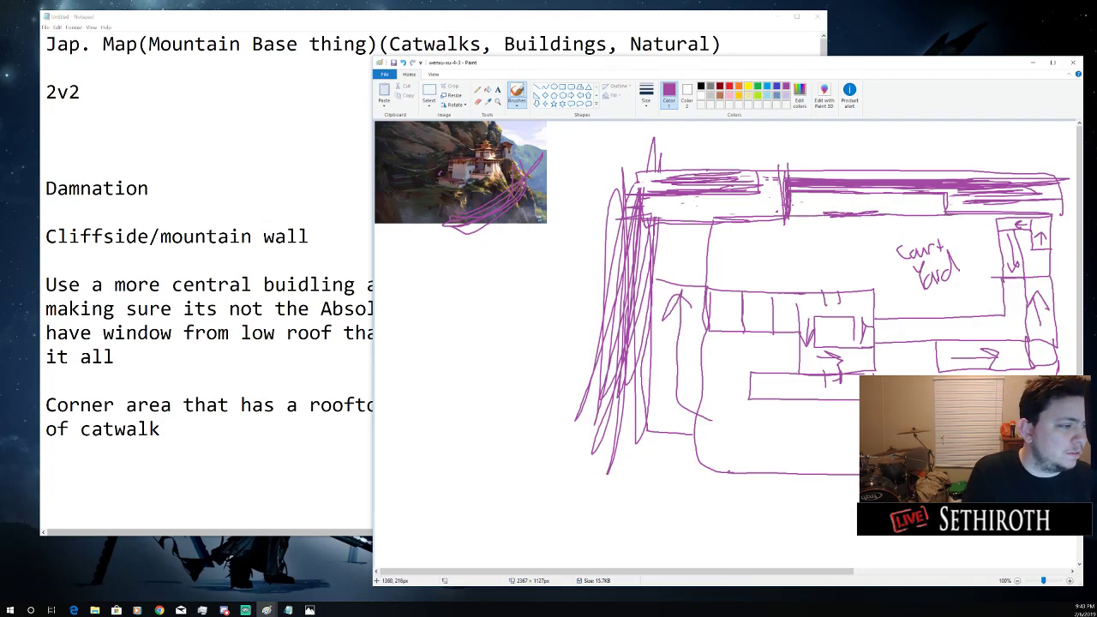
{"action": "key", "text": "ctrl+z"}
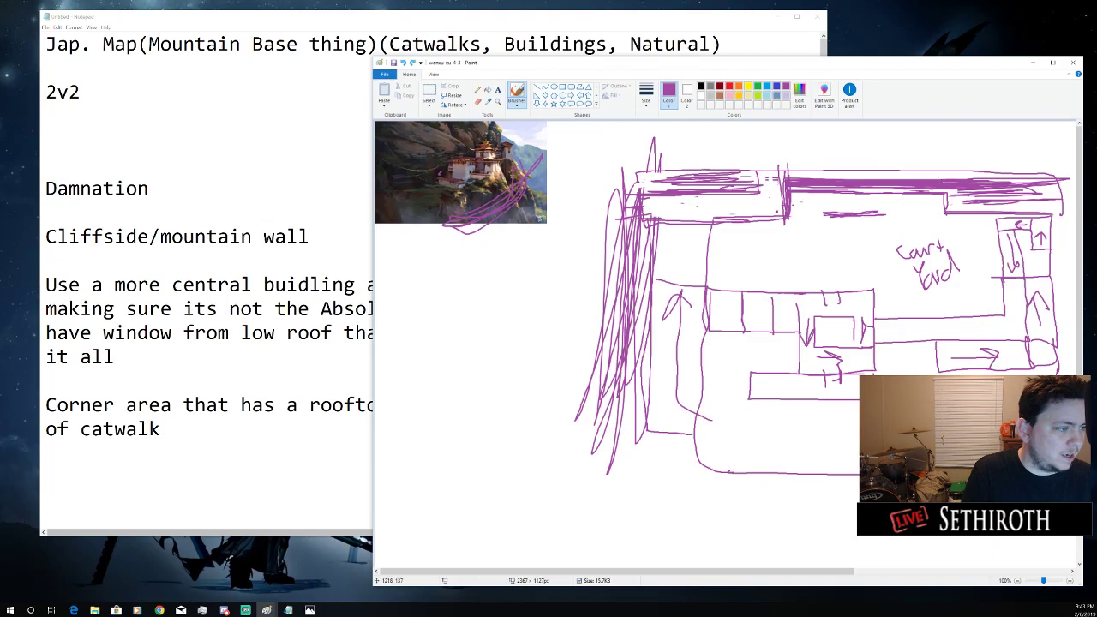
{"action": "mouse_move", "coordinate": [809, 214]}
{"action": "left_mouse_down"}
{"action": "mouse_move", "coordinate": [880, 207]}
{"action": "mouse_move", "coordinate": [840, 209]}
{"action": "mouse_move", "coordinate": [908, 228]}
{"action": "mouse_move", "coordinate": [823, 219]}
{"action": "left_mouse_up"}
{"action": "key", "text": "ctrl+z"}
{"action": "key", "text": "ctrl+z"}
{"action": "key", "text": "ctrl+z"}
{"action": "key", "text": "ctrl+z"}
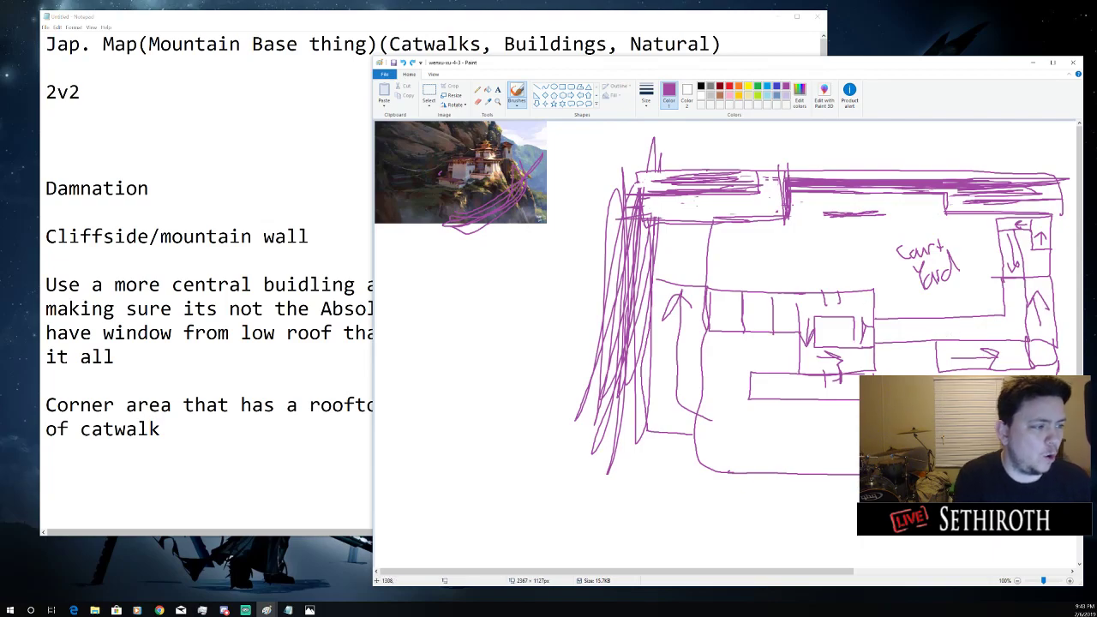
Draw an arrow along the corridor leading from the central building and thicken the short scribbled line below the upper wall
{"action": "left_click_drag", "start_coordinate": [902, 331], "coordinate": [1005, 333]}
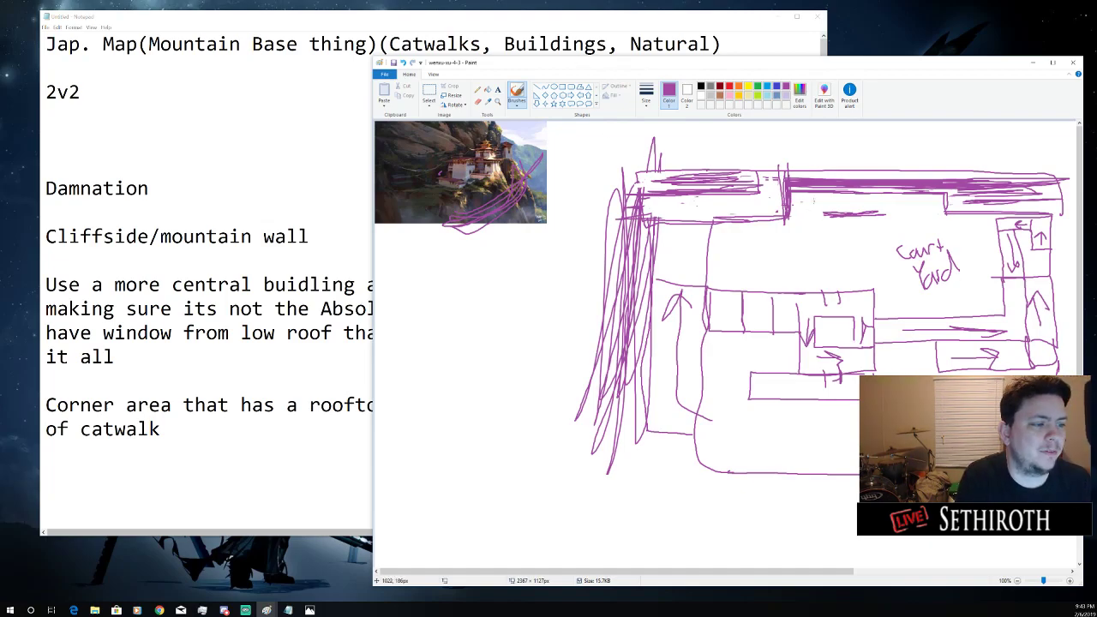
{"action": "left_click_drag", "start_coordinate": [812, 208], "coordinate": [734, 243]}
{"action": "mouse_move", "coordinate": [797, 209]}
{"action": "left_mouse_down"}
{"action": "mouse_move", "coordinate": [809, 194]}
{"action": "mouse_move", "coordinate": [916, 211]}
{"action": "mouse_move", "coordinate": [815, 211]}
{"action": "mouse_move", "coordinate": [892, 217]}
{"action": "mouse_move", "coordinate": [838, 211]}
{"action": "left_mouse_up"}
{"action": "key", "text": "ctrl+z"}
{"action": "key", "text": "ctrl+z"}
{"action": "key", "text": "ctrl+z"}
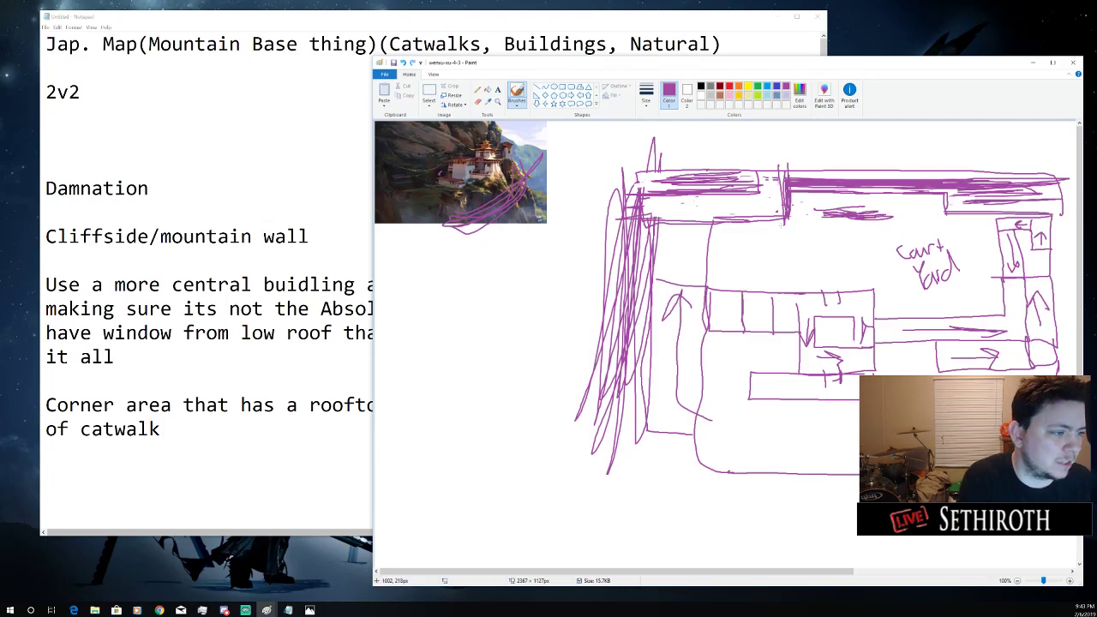
Switch to the Notepad notes and begin a new paragraph below the catwalk note with "make sure spawns in the"
{"action": "left_click", "coordinate": [244, 444]}
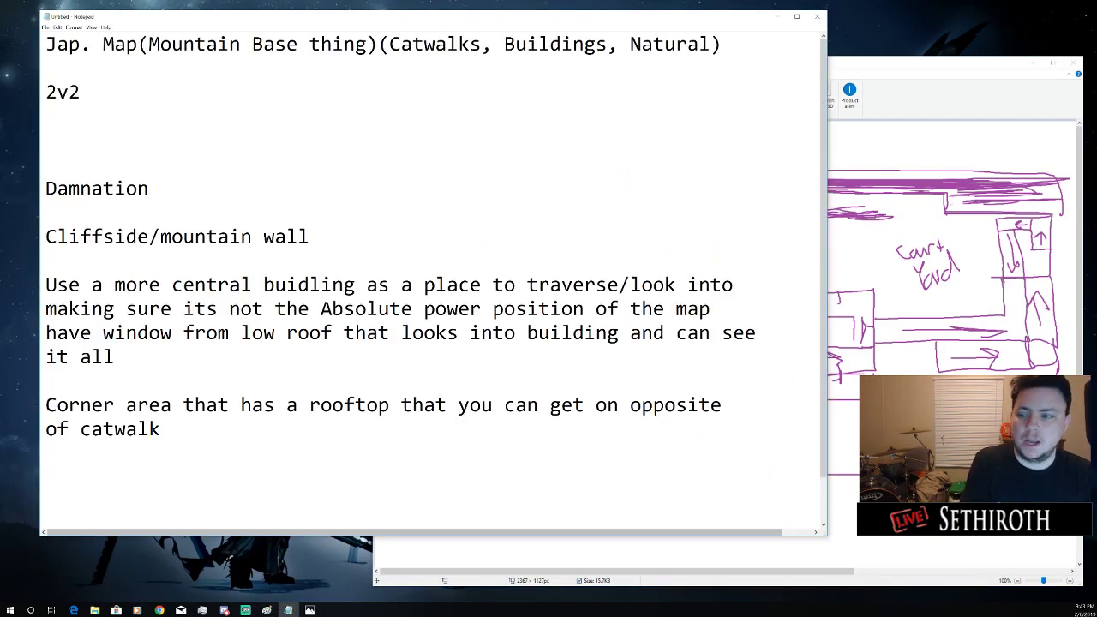
{"action": "scroll", "coordinate": [193, 441], "scroll_direction": "down", "scroll_amount": 1}
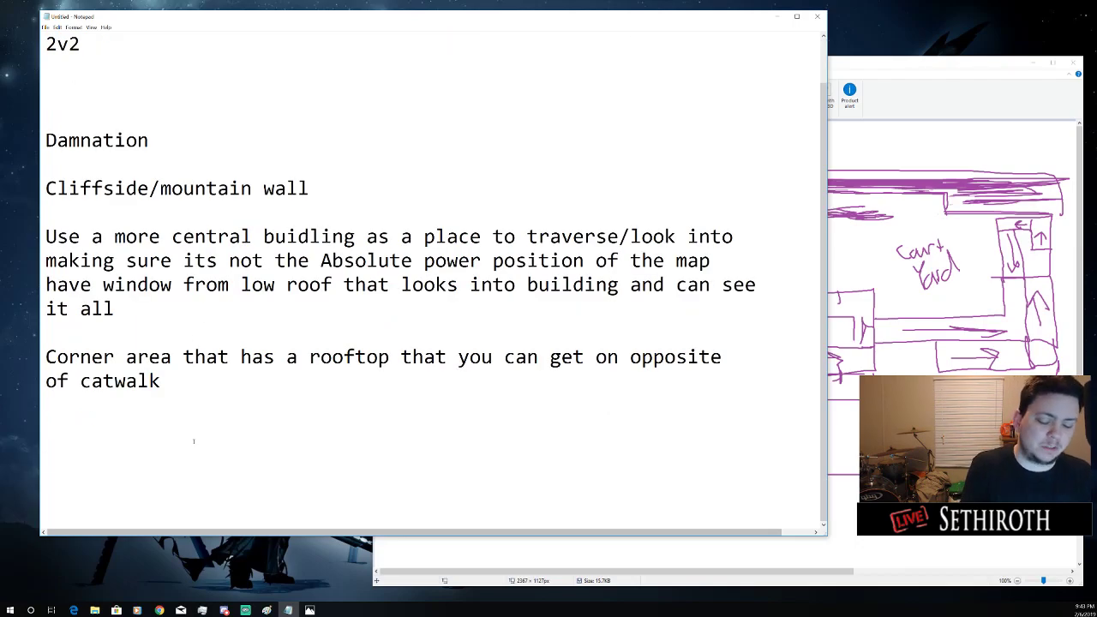
{"action": "type", "text": "make sure "}
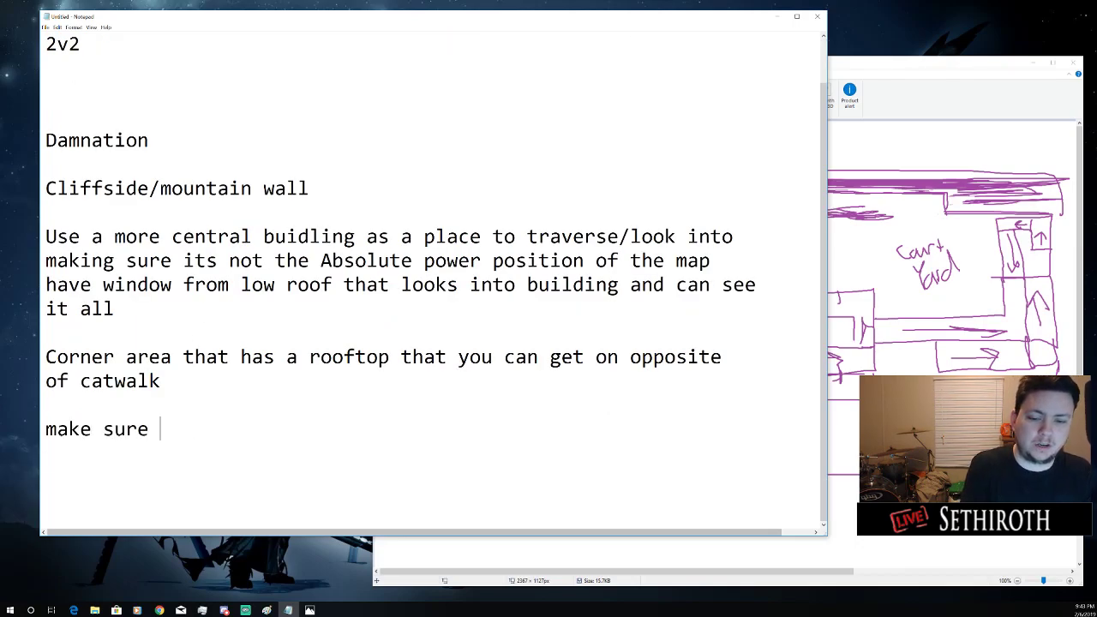
{"action": "type", "text": "spawsn"}
{"action": "key", "text": "BackSpace"}
{"action": "key", "text": "BackSpace"}
{"action": "key", "text": "BackSpace"}
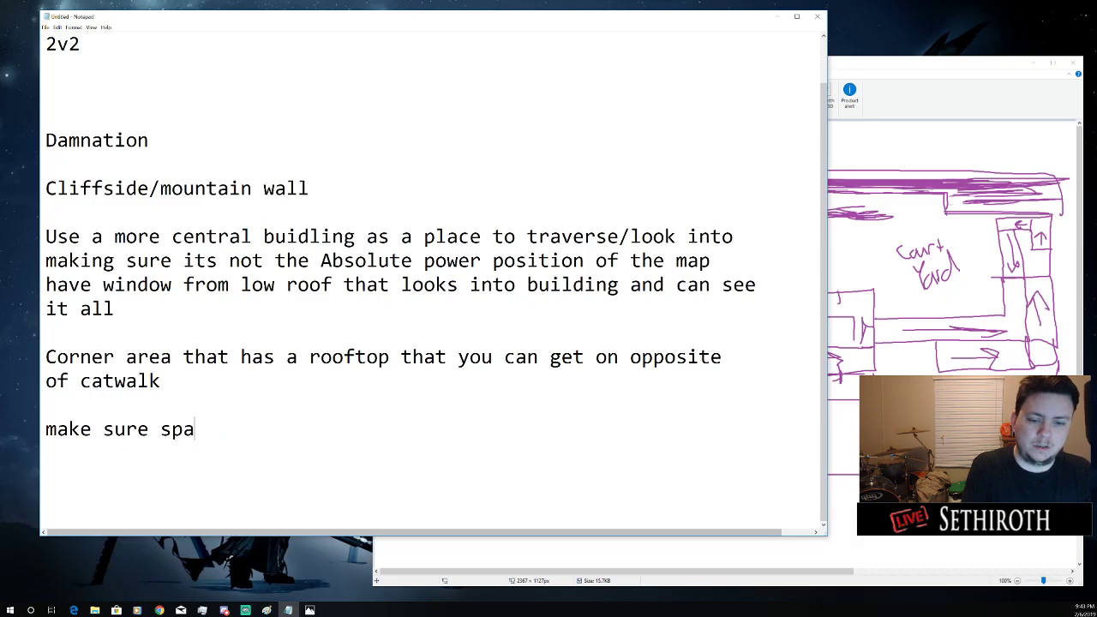
{"action": "type", "text": "wns in the "}
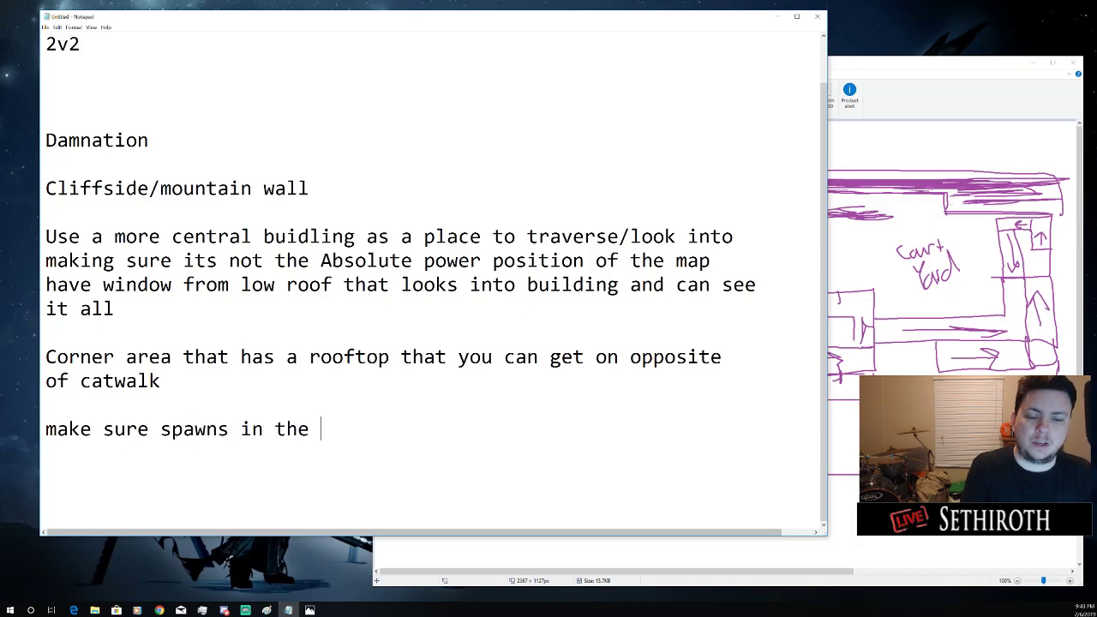
Continue the spawn note with "prisoner cubby have access to a good"
{"action": "type", "text": "prisoner "}
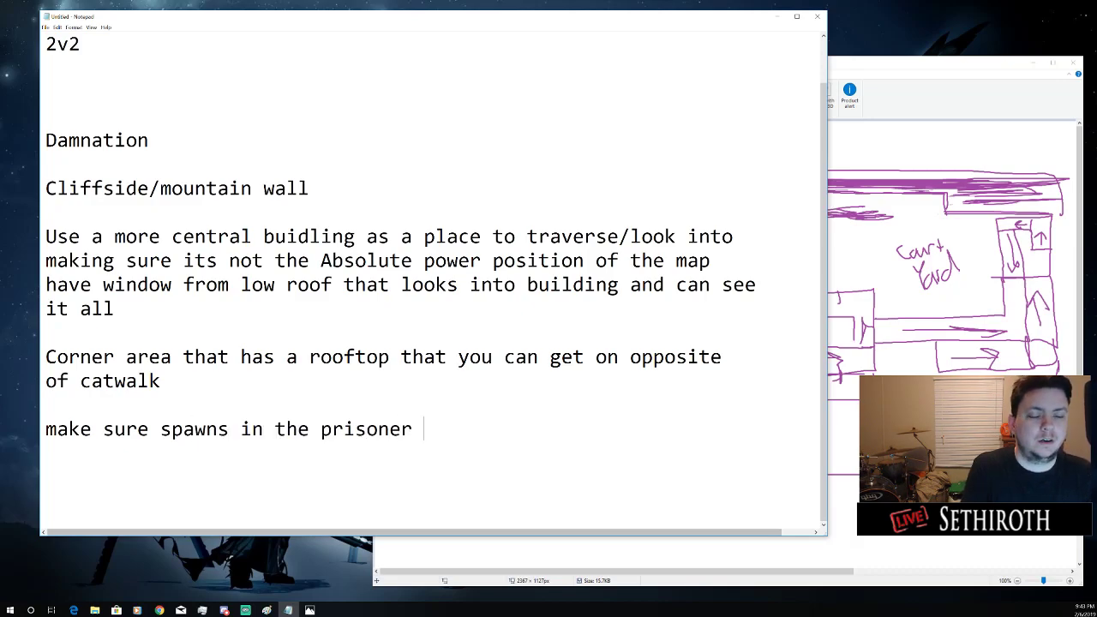
{"action": "type", "text": "cubby has"}
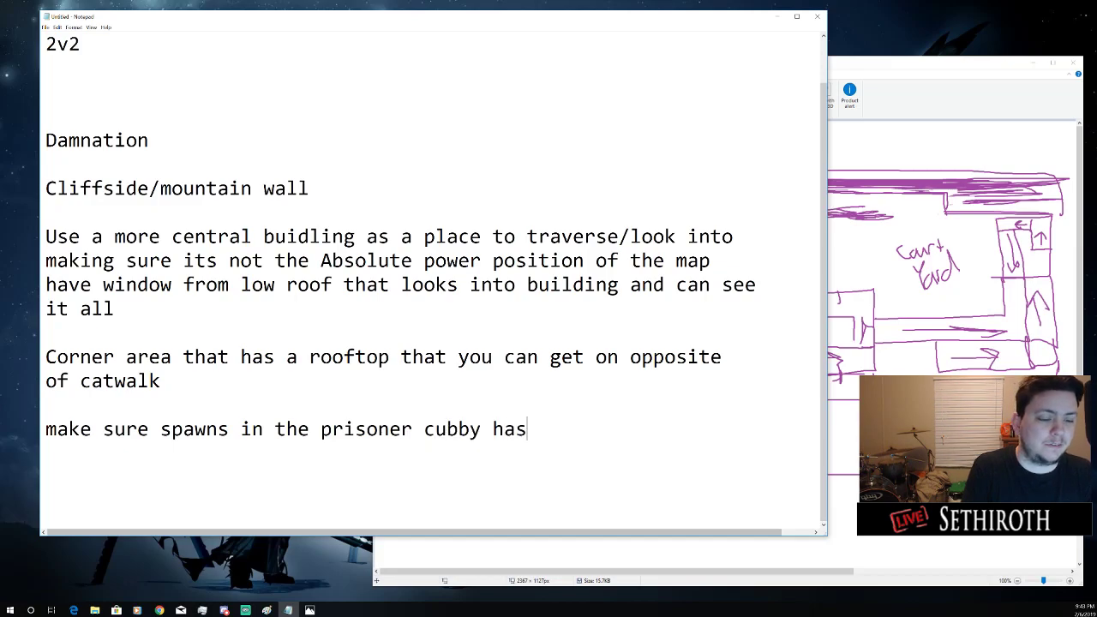
{"action": "key", "text": "BackSpace"}
{"action": "type", "text": "ve access to a "}
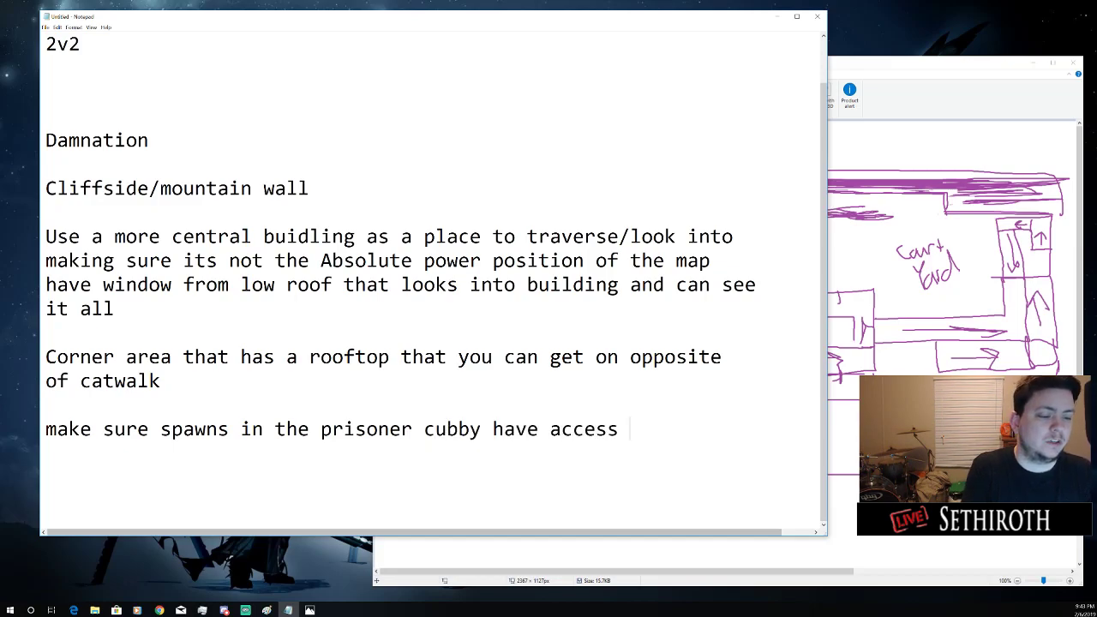
{"action": "type", "text": "good ro"}
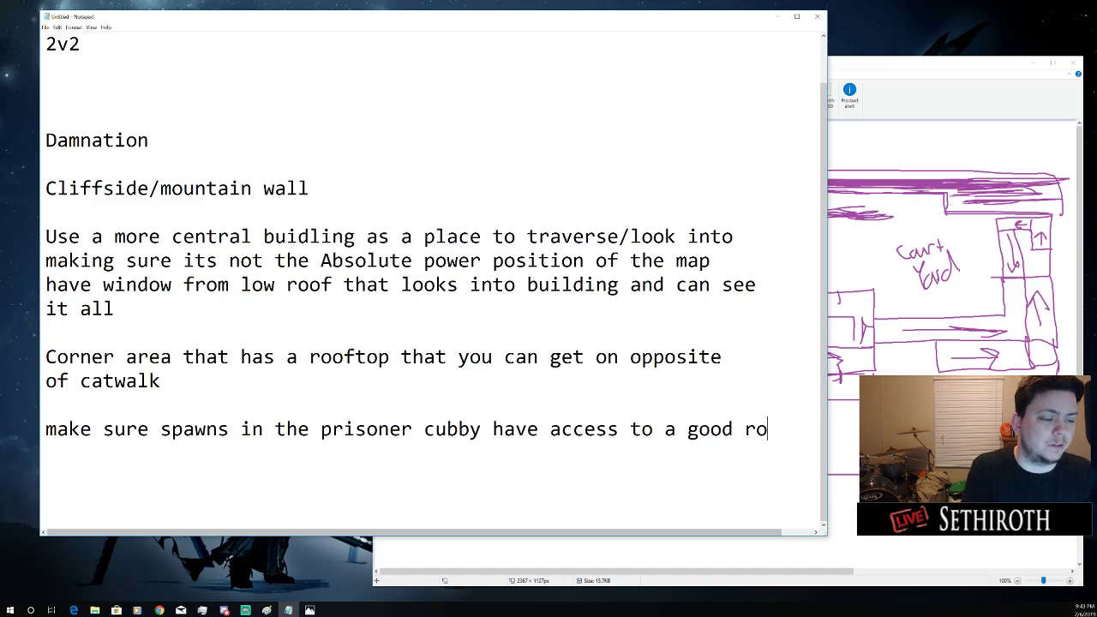
{"action": "key", "text": "BackSpace"}
{"action": "key", "text": "BackSpace"}
{"action": "key", "text": "BackSpace"}
{"action": "key", "text": "BackSpace"}
{"action": "type", "text": "d"}
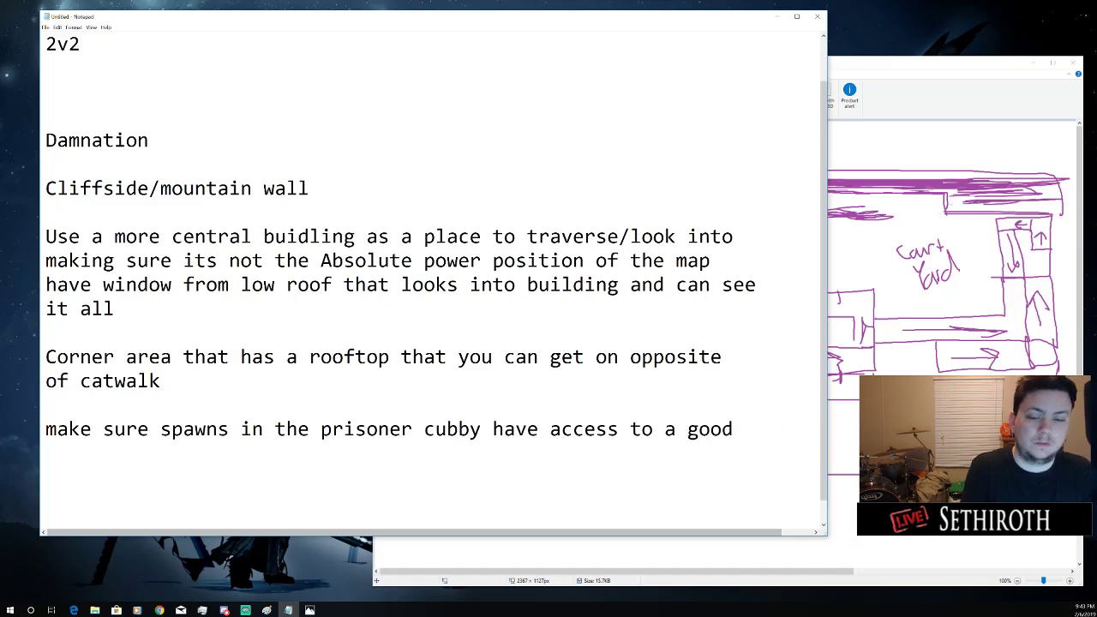
Finish the spawn note with "route semi safe from bridge"
{"action": "type", "text": " route sem"}
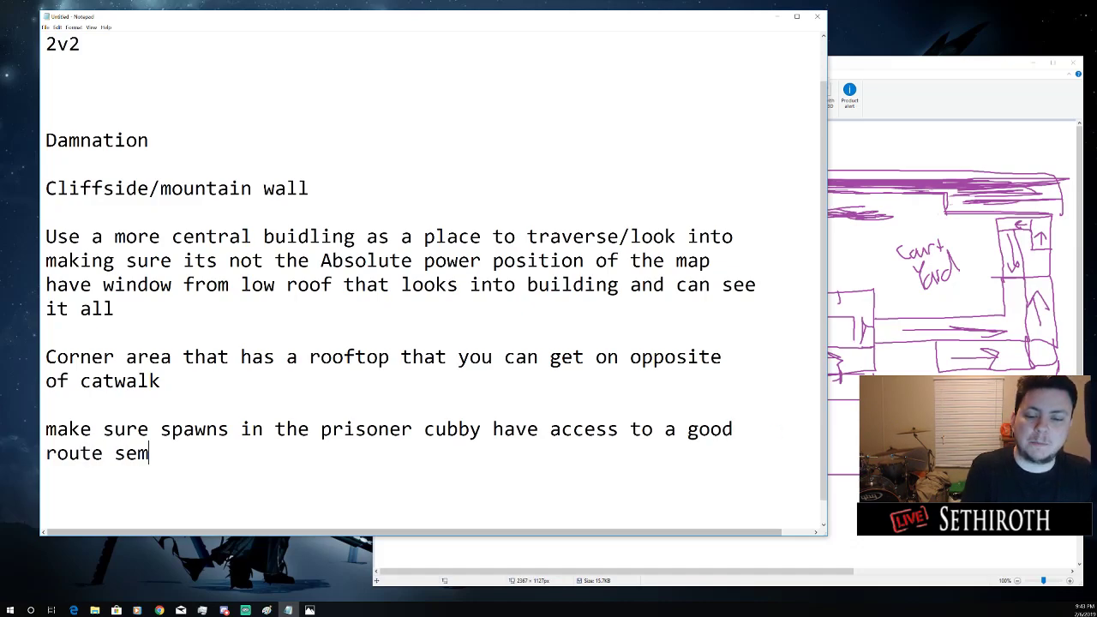
{"action": "type", "text": "i safe from "}
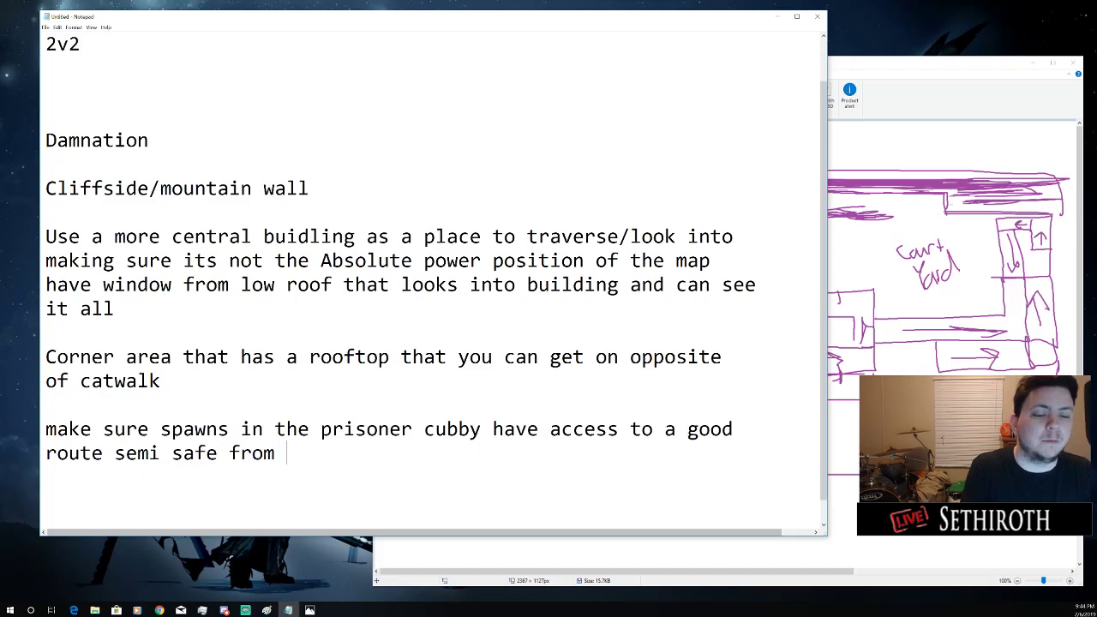
{"action": "type", "text": "bridge"}
{"action": "key", "text": "BackSpace"}
{"action": "key", "text": "BackSpace"}
{"action": "key", "text": "BackSpace"}
{"action": "type", "text": "d"}
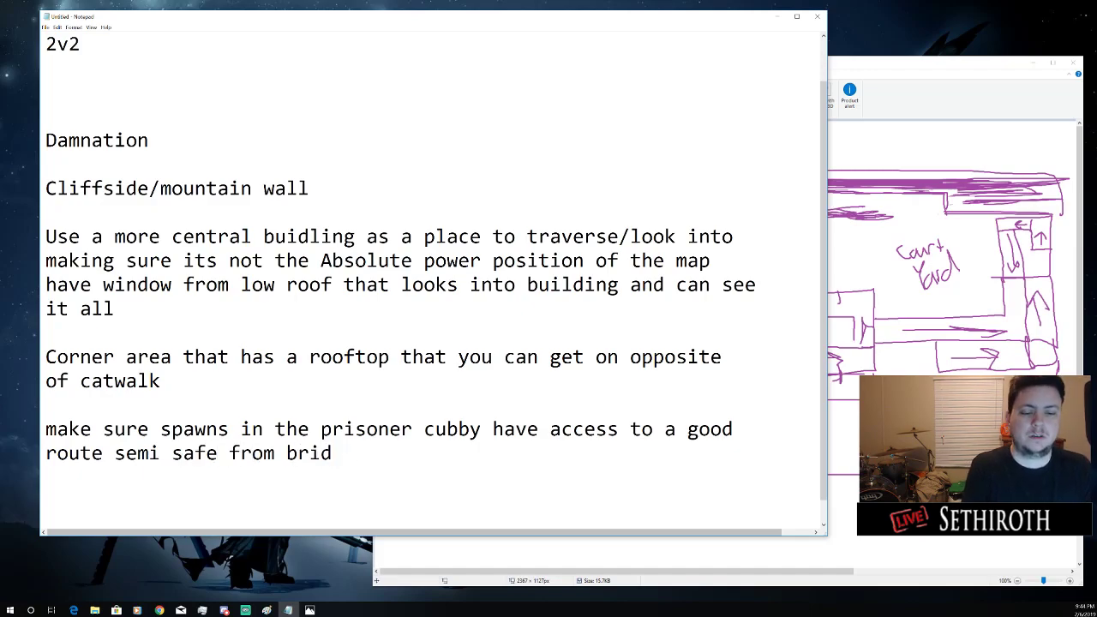
{"action": "type", "text": "ge"}
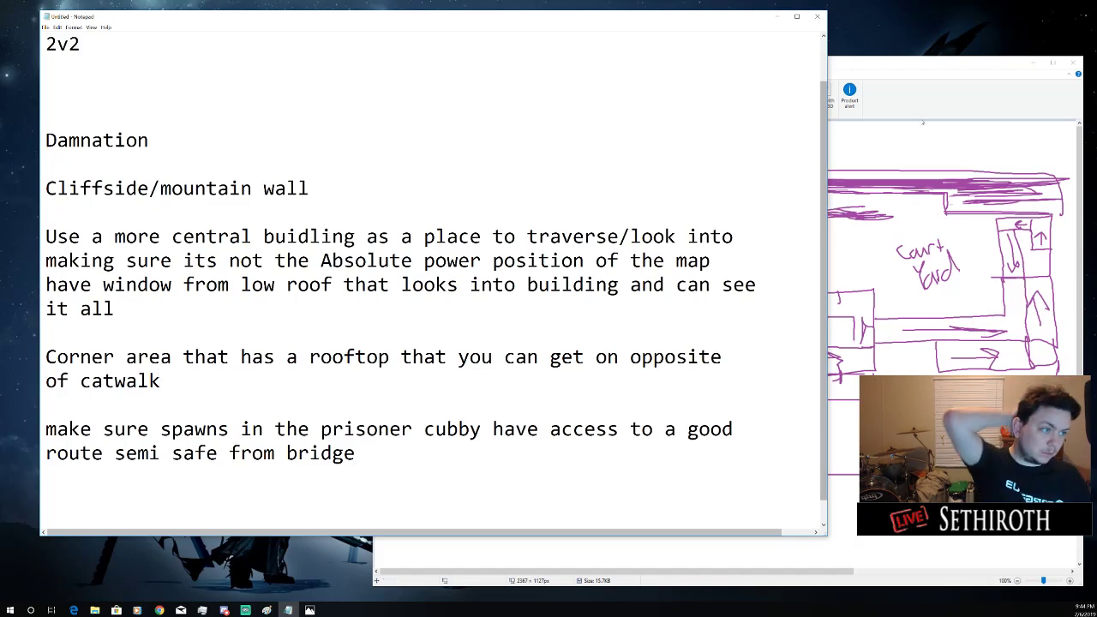
Switch to the Paint sketch and trace strokes below the upper wall, beside the central building and across the lower area, undoing them
{"action": "left_click", "coordinate": [926, 93]}
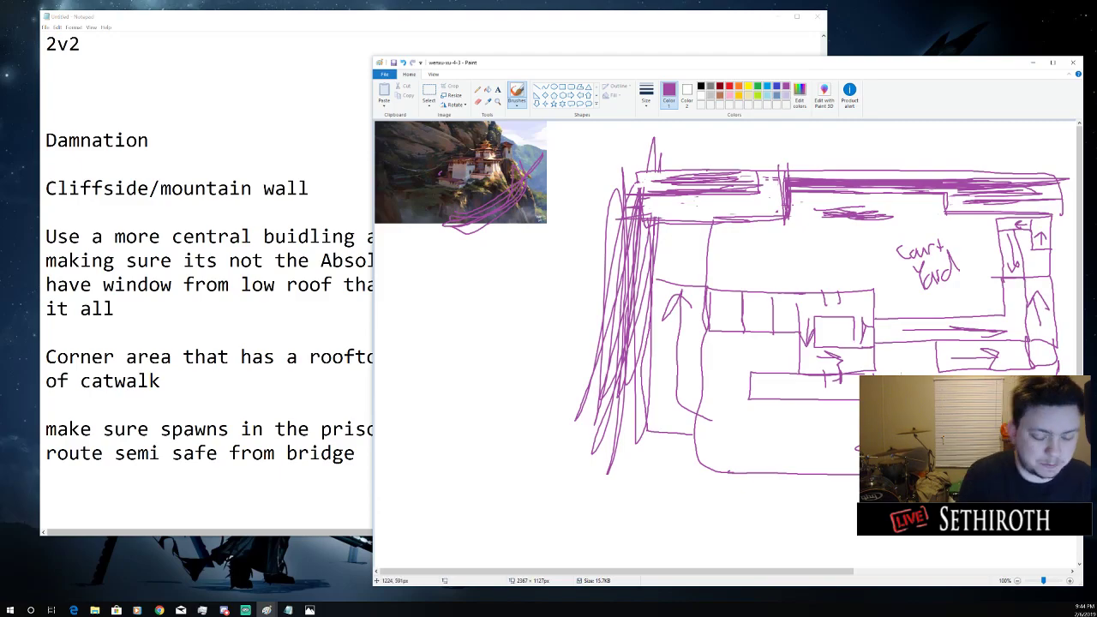
{"action": "mouse_move", "coordinate": [720, 187]}
{"action": "left_mouse_down"}
{"action": "mouse_move", "coordinate": [673, 249]}
{"action": "mouse_move", "coordinate": [776, 201]}
{"action": "left_mouse_up"}
{"action": "key", "text": "ctrl+z"}
{"action": "key", "text": "ctrl+z"}
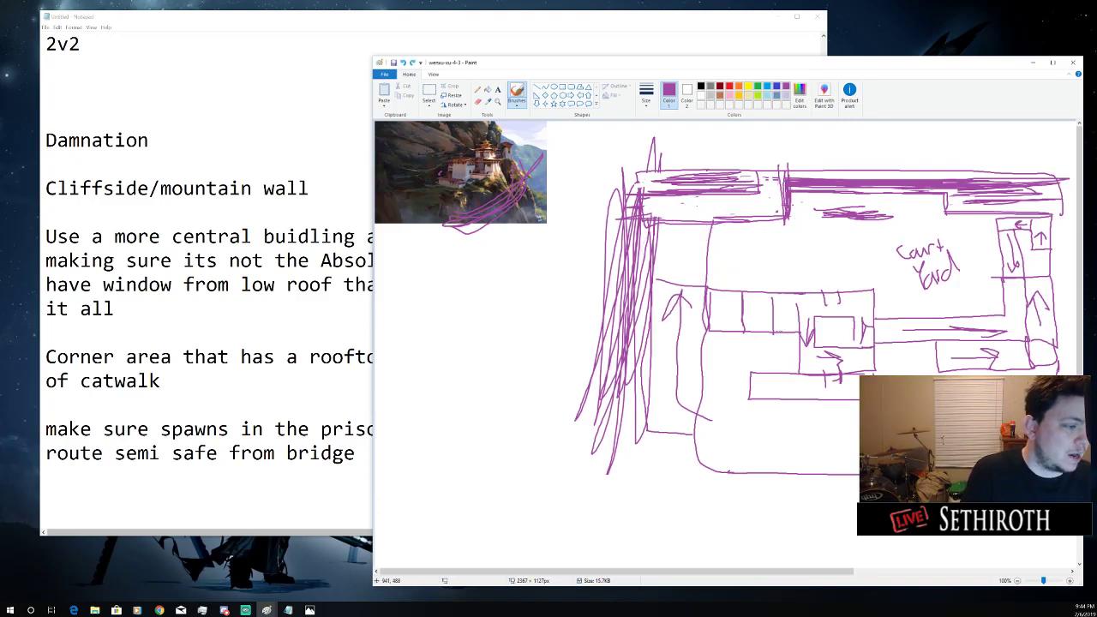
{"action": "mouse_move", "coordinate": [825, 338]}
{"action": "left_mouse_down"}
{"action": "mouse_move", "coordinate": [995, 329]}
{"action": "mouse_move", "coordinate": [784, 348]}
{"action": "left_mouse_up"}
{"action": "key", "text": "ctrl+z"}
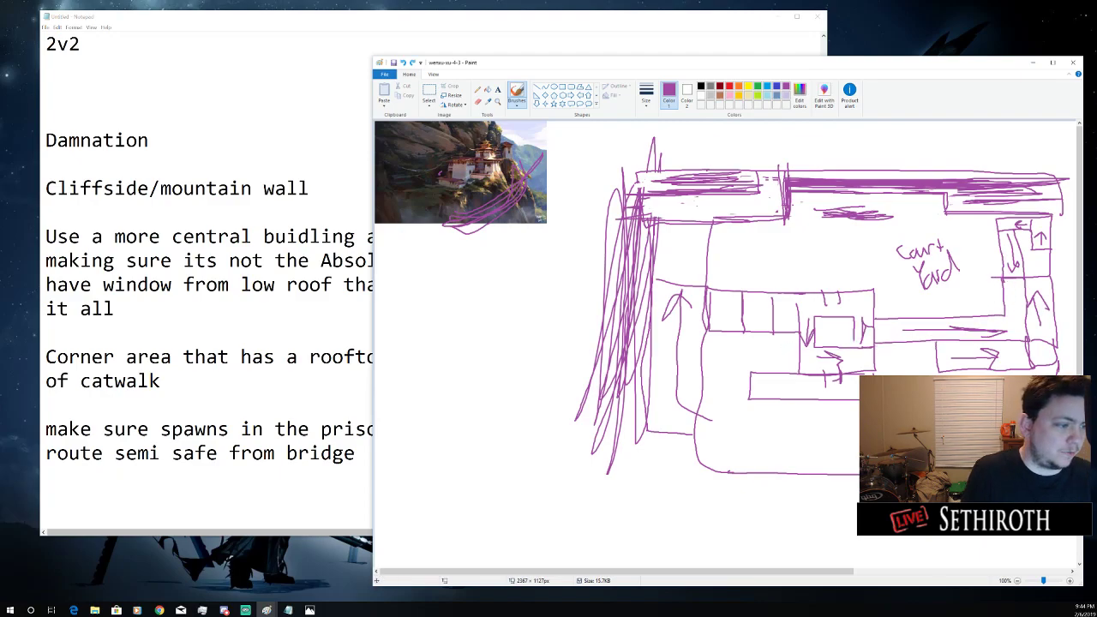
{"action": "mouse_move", "coordinate": [1003, 410]}
{"action": "left_mouse_down"}
{"action": "mouse_move", "coordinate": [861, 439]}
{"action": "mouse_move", "coordinate": [820, 422]}
{"action": "left_mouse_up"}
{"action": "key", "text": "ctrl+z"}
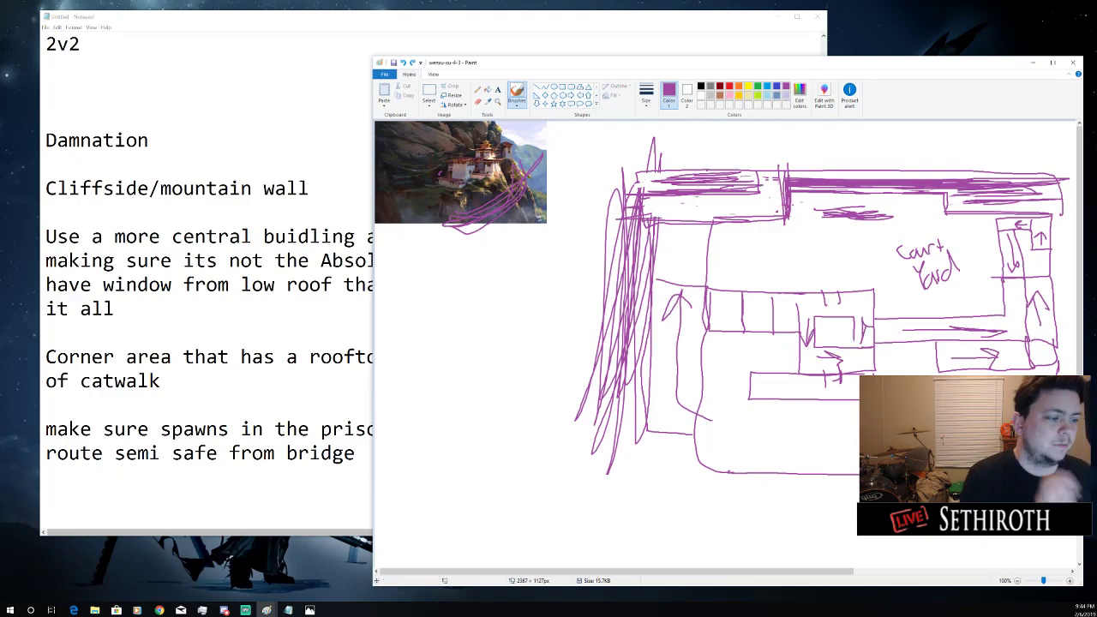
{"action": "mouse_move", "coordinate": [916, 453]}
{"action": "left_mouse_down"}
{"action": "mouse_move", "coordinate": [861, 464]}
{"action": "mouse_move", "coordinate": [841, 439]}
{"action": "left_mouse_up"}
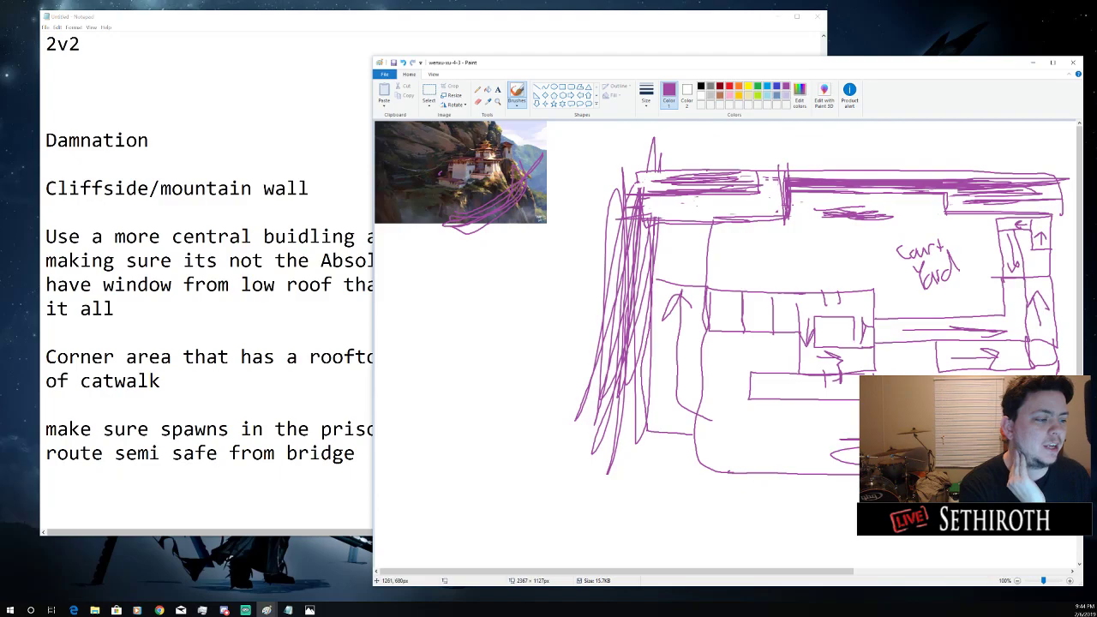
{"action": "key", "text": "ctrl+z"}
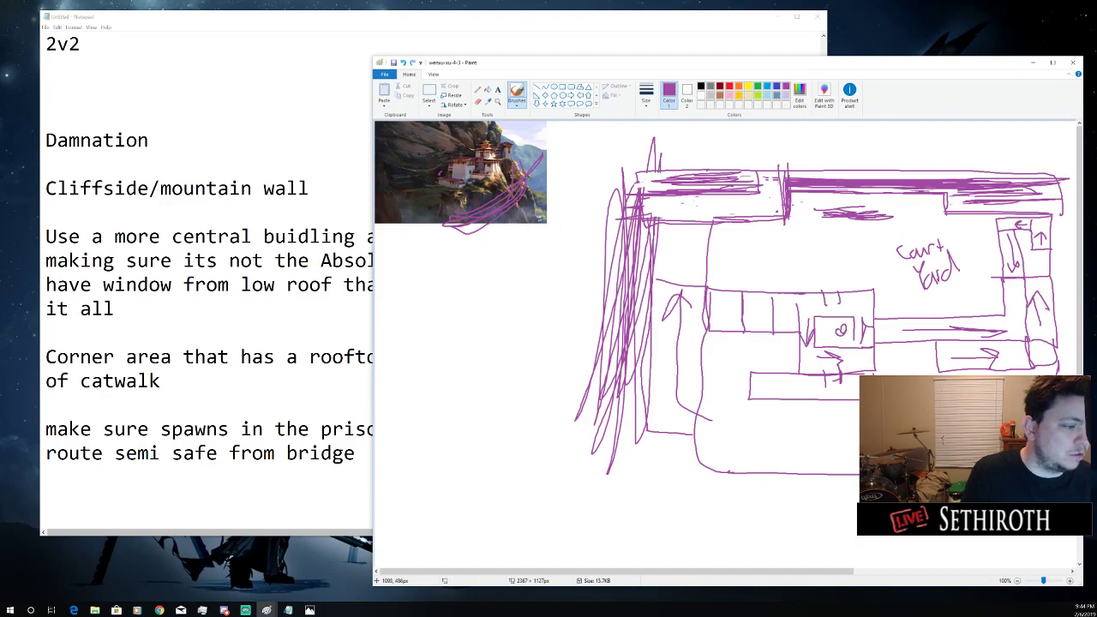
Circle the doorway inside the central building and a spot under the upper wall's left part, undoing both marks
{"action": "left_click_drag", "start_coordinate": [862, 322], "coordinate": [861, 346]}
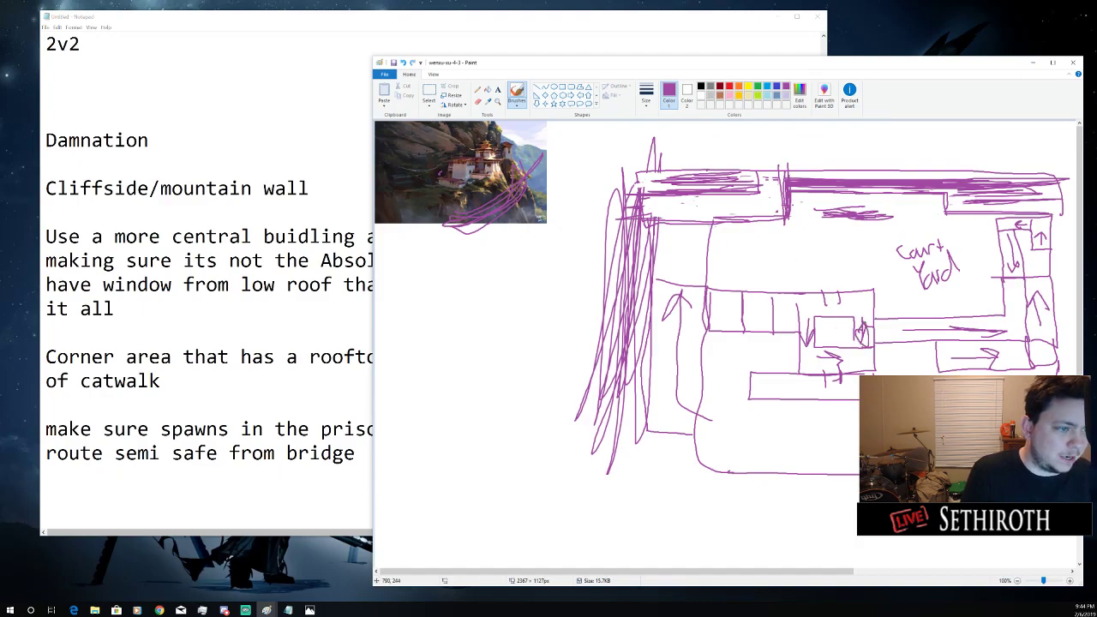
{"action": "mouse_move", "coordinate": [696, 204]}
{"action": "left_mouse_down"}
{"action": "mouse_move", "coordinate": [688, 218]}
{"action": "mouse_move", "coordinate": [696, 211]}
{"action": "left_mouse_up"}
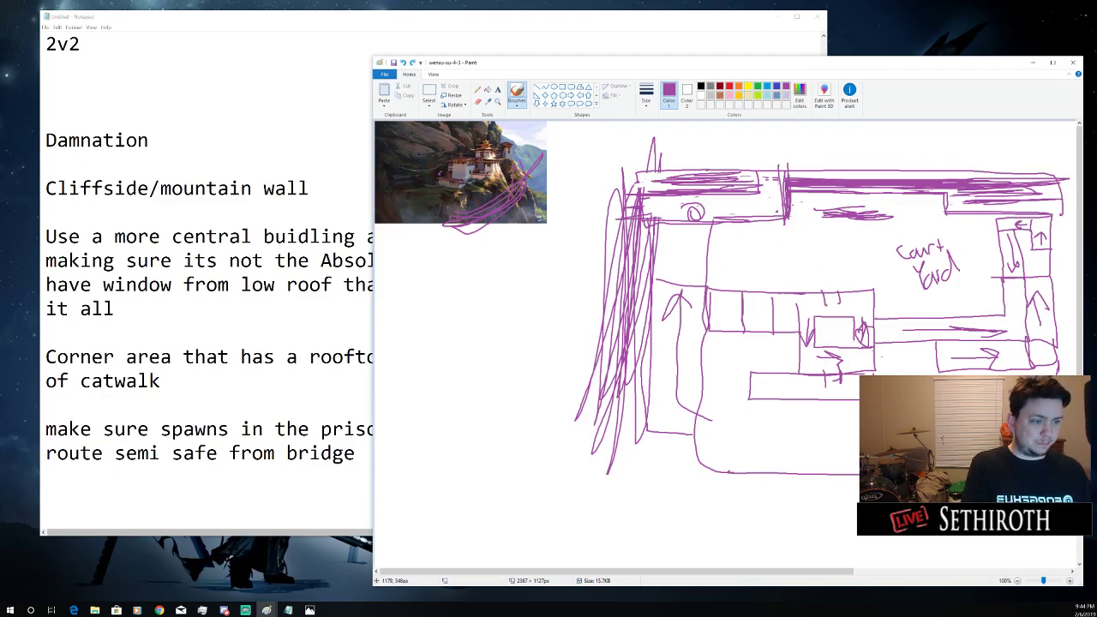
{"action": "key", "text": "ctrl+z"}
{"action": "key", "text": "ctrl+z"}
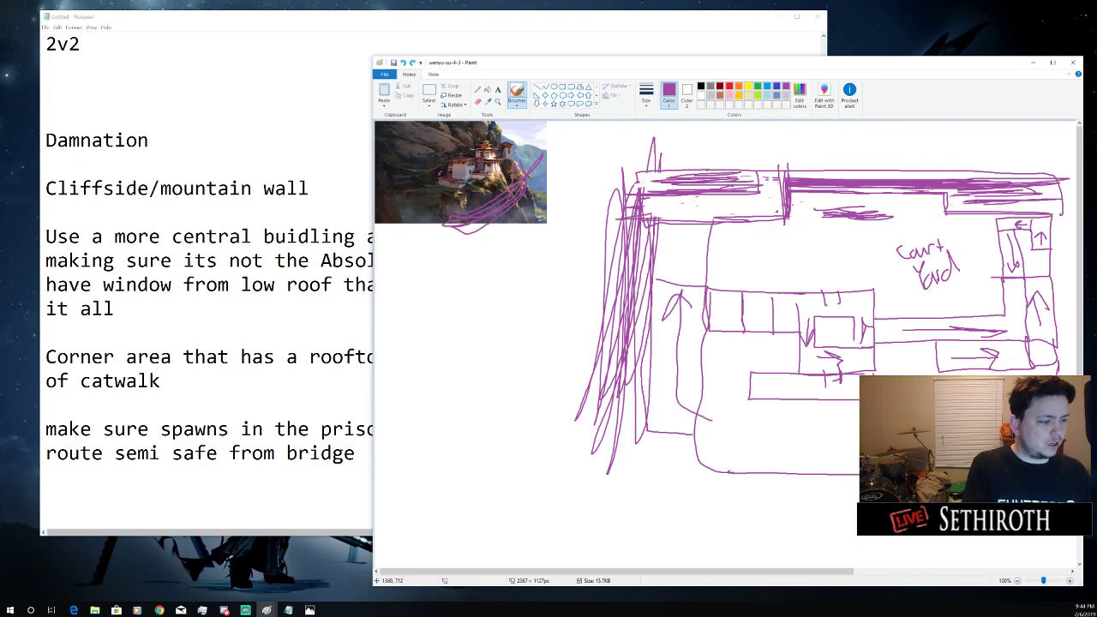
Trace routes from the lower area around the narrow box below the central building and along the corridor, undoing the strokes
{"action": "left_click_drag", "start_coordinate": [856, 426], "coordinate": [836, 409]}
{"action": "key", "text": "ctrl+z"}
{"action": "key", "text": "ctrl+z"}
{"action": "key", "text": "ctrl+z"}
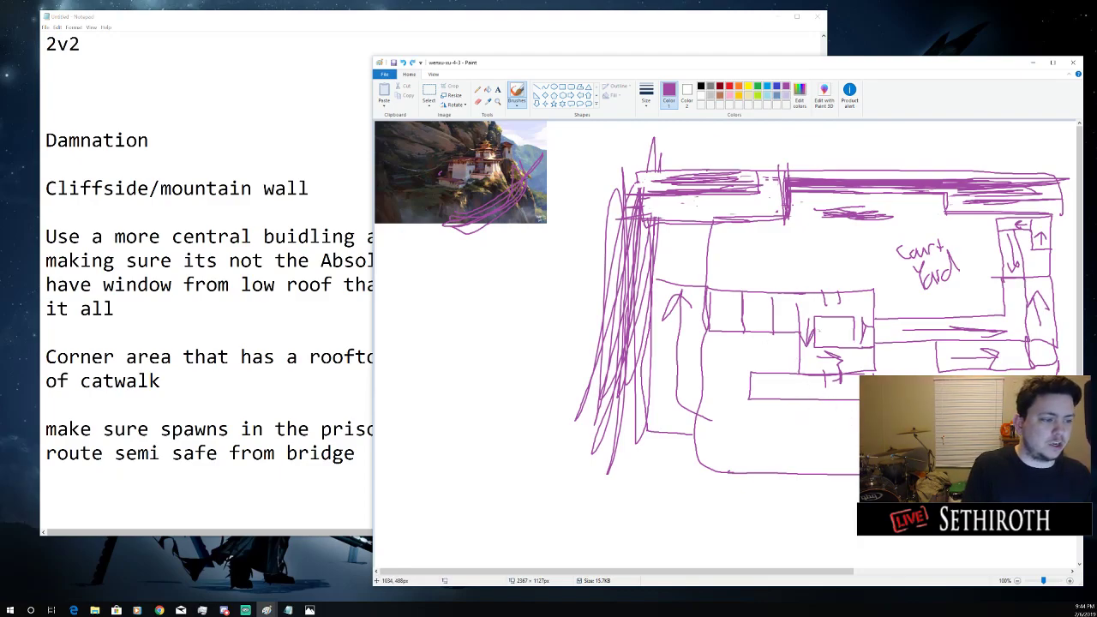
{"action": "mouse_move", "coordinate": [859, 441]}
{"action": "left_mouse_down"}
{"action": "mouse_move", "coordinate": [743, 398]}
{"action": "mouse_move", "coordinate": [761, 359]}
{"action": "left_mouse_up"}
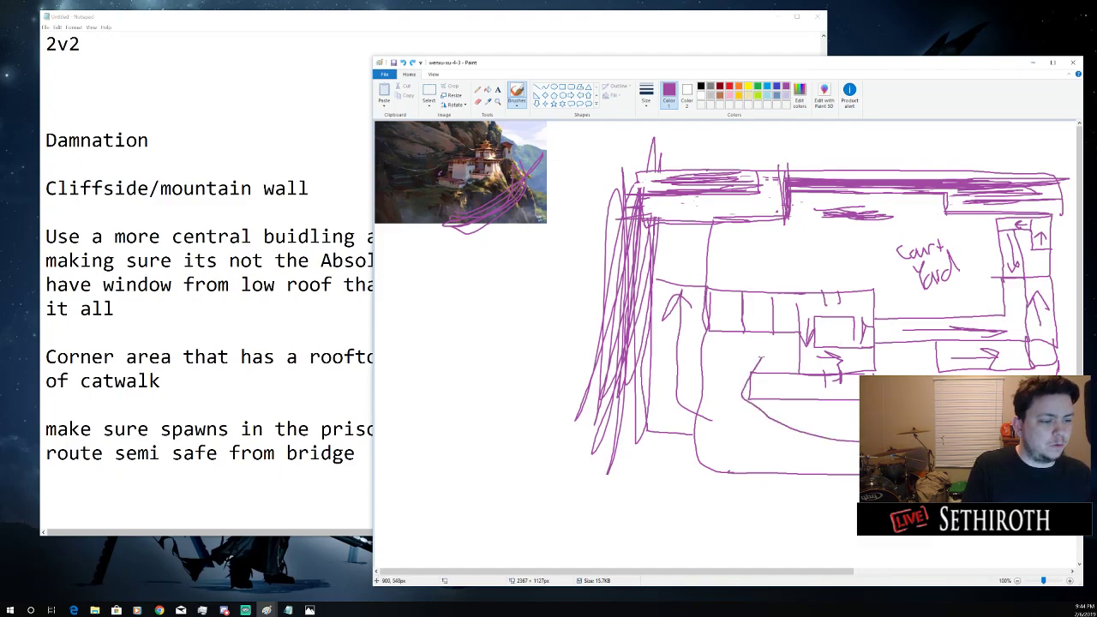
{"action": "left_click_drag", "start_coordinate": [914, 332], "coordinate": [896, 333]}
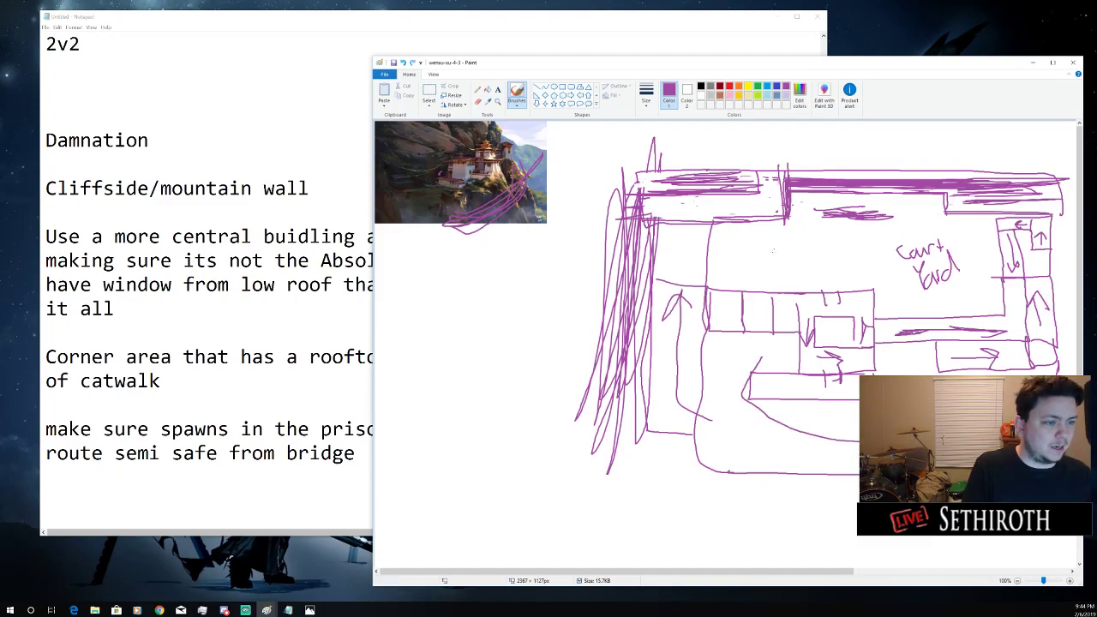
{"action": "left_click_drag", "start_coordinate": [753, 260], "coordinate": [759, 325]}
{"action": "key", "text": "ctrl+z"}
{"action": "key", "text": "ctrl+z"}
{"action": "key", "text": "ctrl+z"}
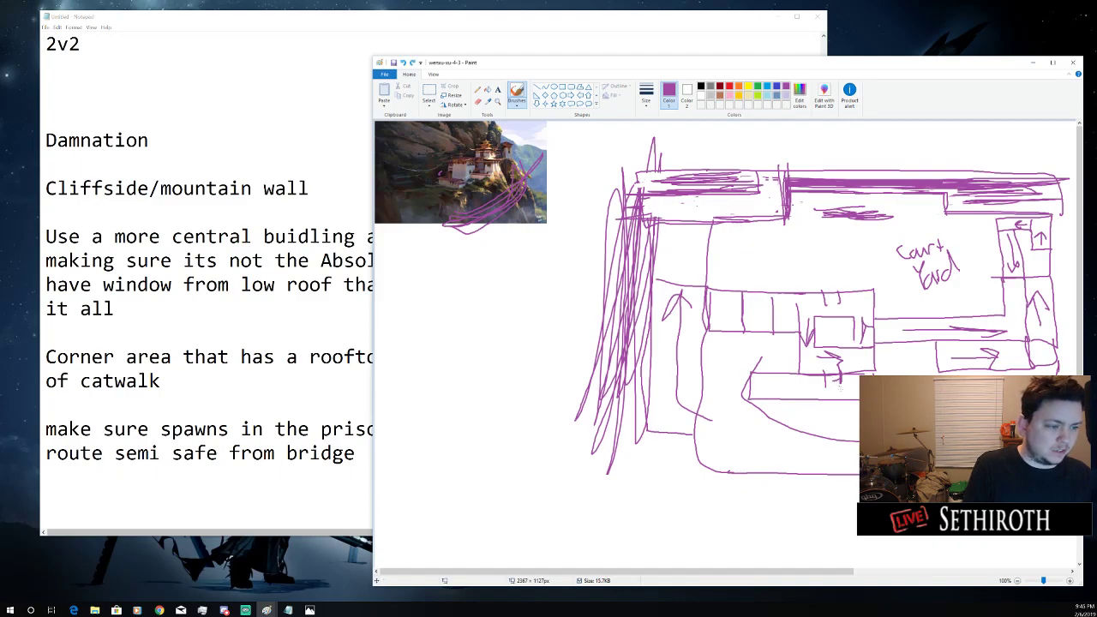
{"action": "mouse_move", "coordinate": [827, 407]}
{"action": "left_mouse_down"}
{"action": "mouse_move", "coordinate": [819, 420]}
{"action": "mouse_move", "coordinate": [856, 405]}
{"action": "left_mouse_up"}
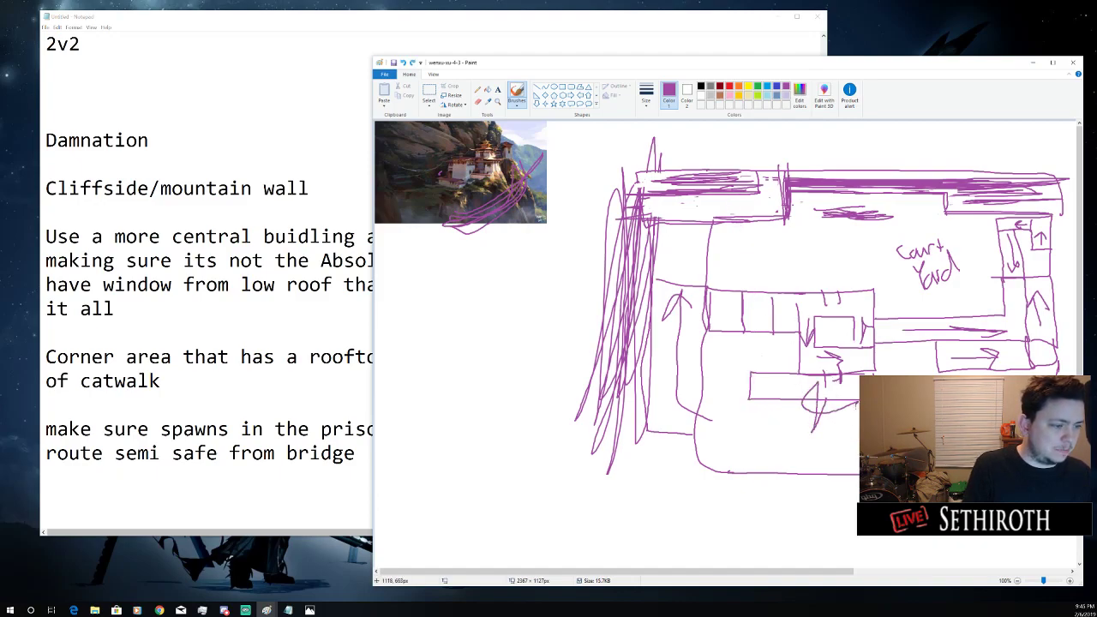
{"action": "key", "text": "ctrl+z"}
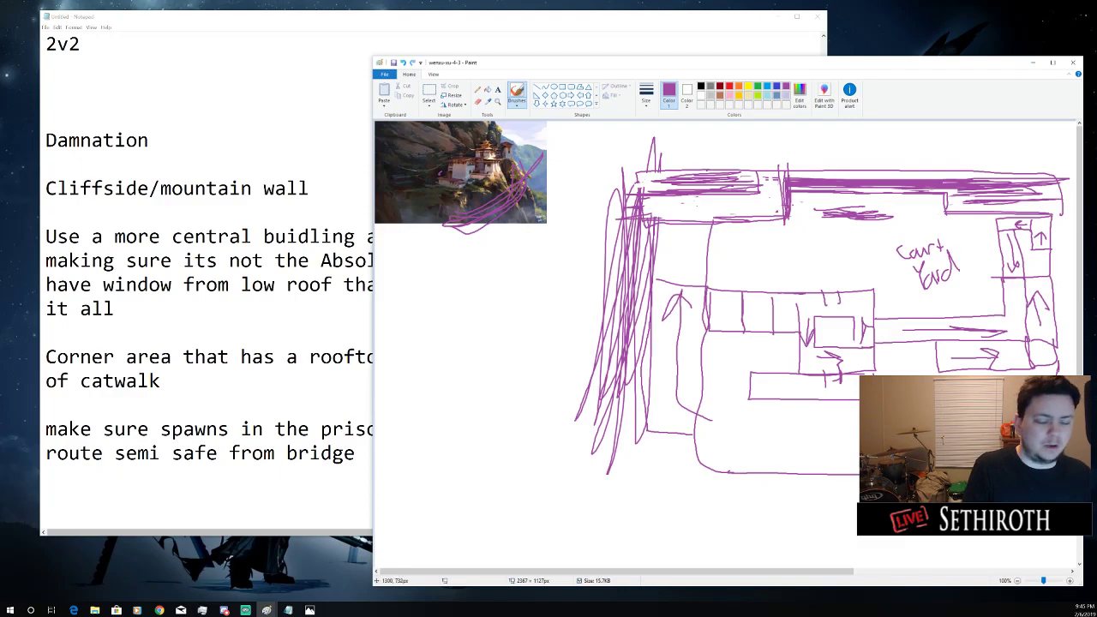
Switch back to the Notepad notes and start a new paragraph after the spawn note with "maybe"
{"action": "left_click", "coordinate": [355, 462]}
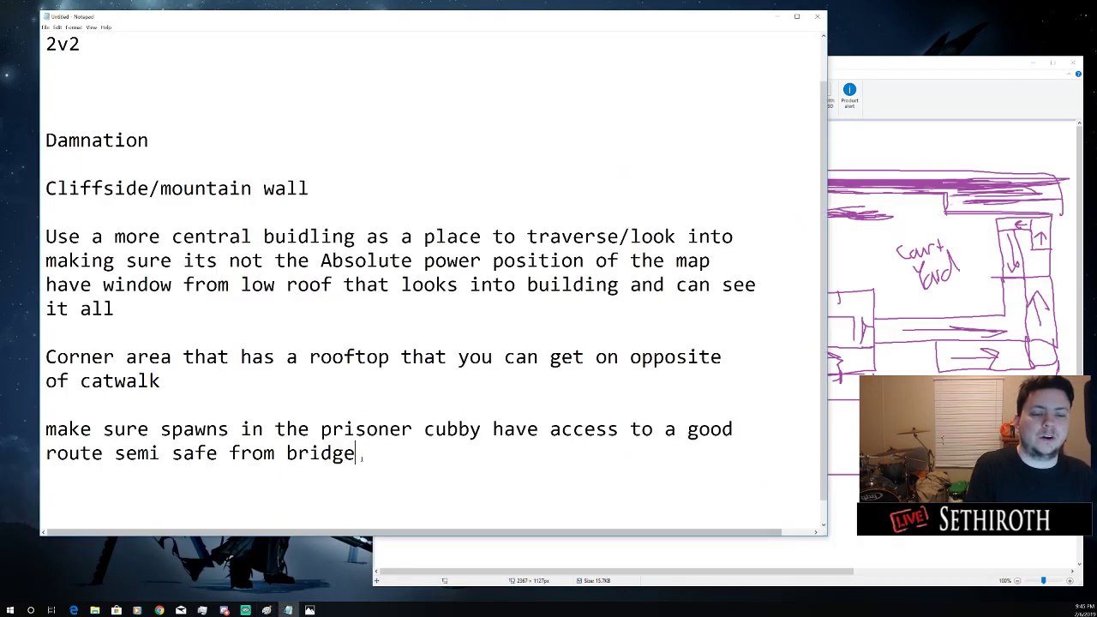
{"action": "key", "text": "Return"}
{"action": "key", "text": "Return"}
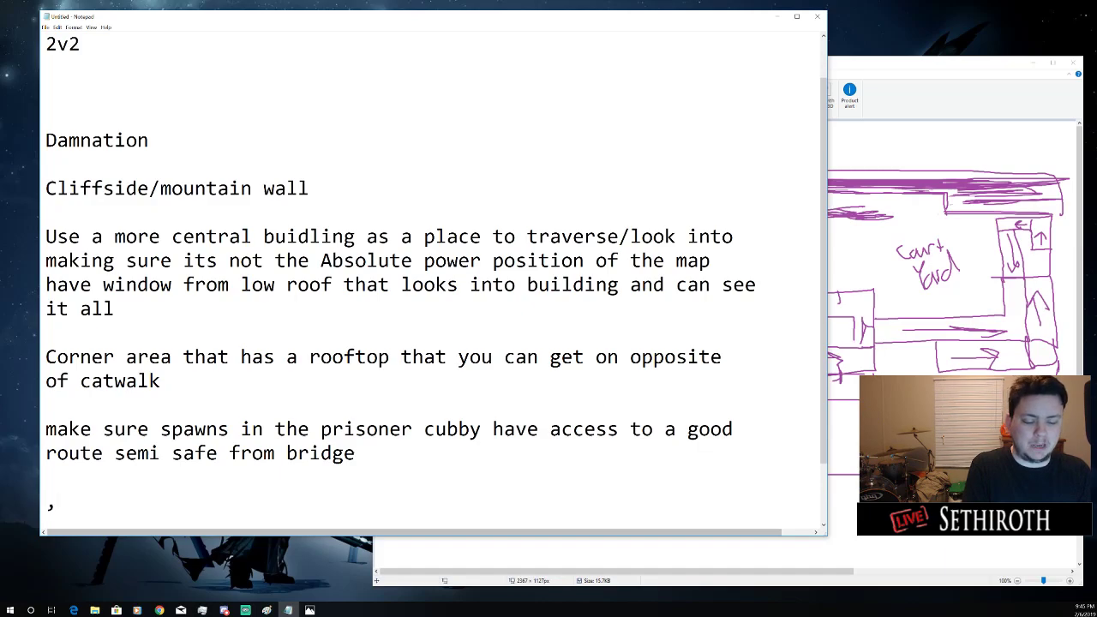
{"action": "type", "text": "myab"}
{"action": "key", "text": "BackSpace"}
{"action": "key", "text": "BackSpace"}
{"action": "key", "text": "BackSpace"}
{"action": "type", "text": "aybe"}
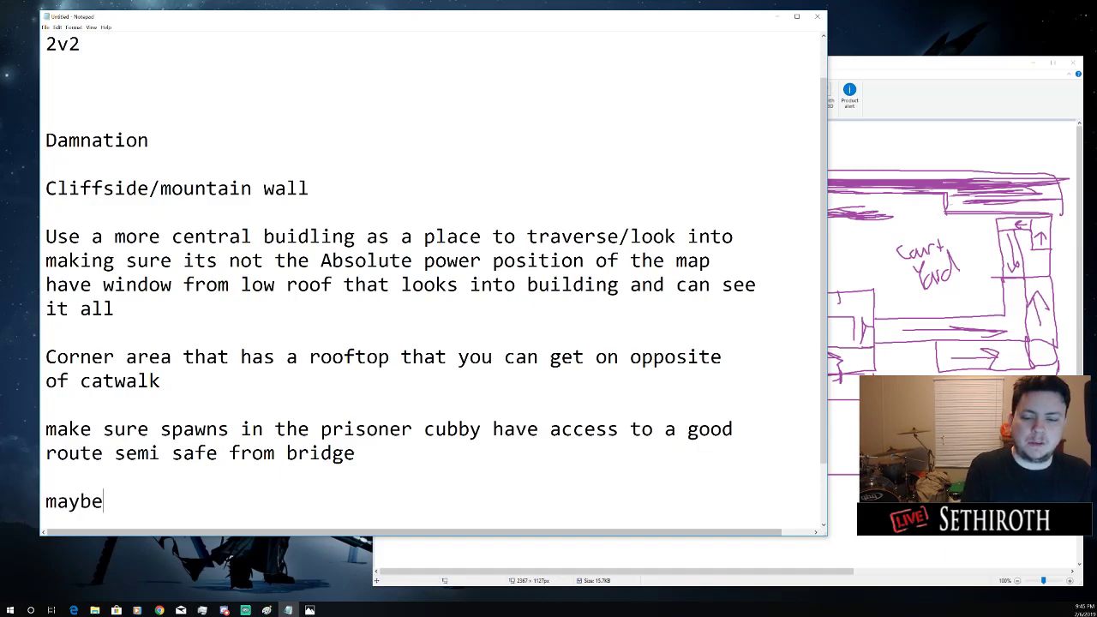
Continue the "maybe" note with "a statue", correcting the spelling
{"action": "type", "text": " a staru"}
{"action": "key", "text": "BackSpace"}
{"action": "key", "text": "BackSpace"}
{"action": "type", "text": "tu"}
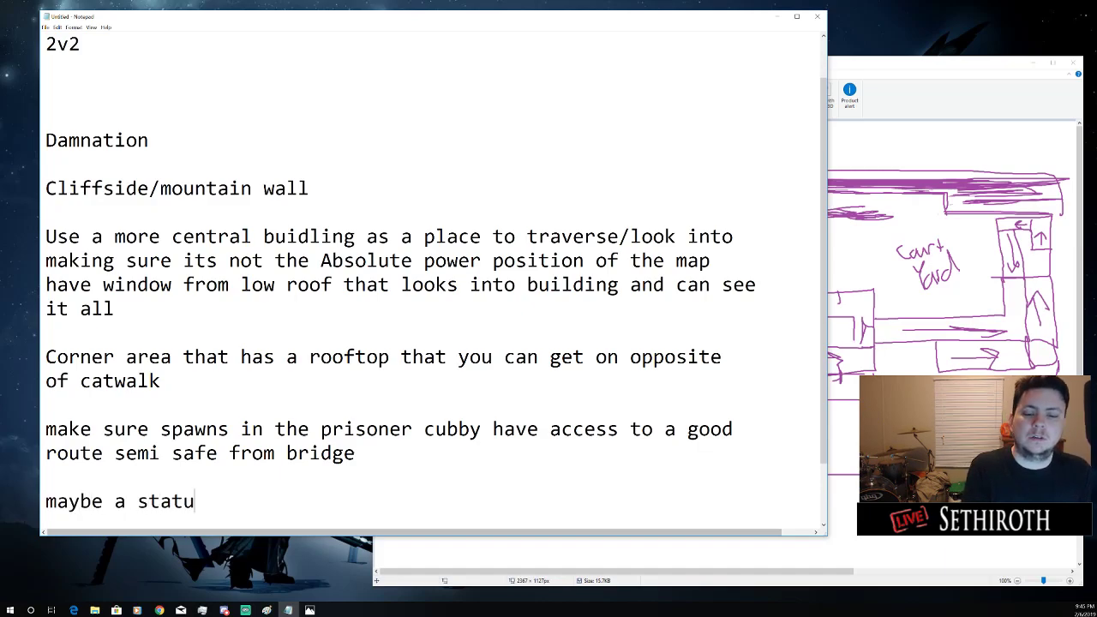
{"action": "type", "text": "re or"}
{"action": "key", "text": "BackSpace"}
{"action": "key", "text": "BackSpace"}
{"action": "key", "text": "BackSpace"}
{"action": "key", "text": "BackSpace"}
{"action": "key", "text": "BackSpace"}
{"action": "type", "text": "e "}
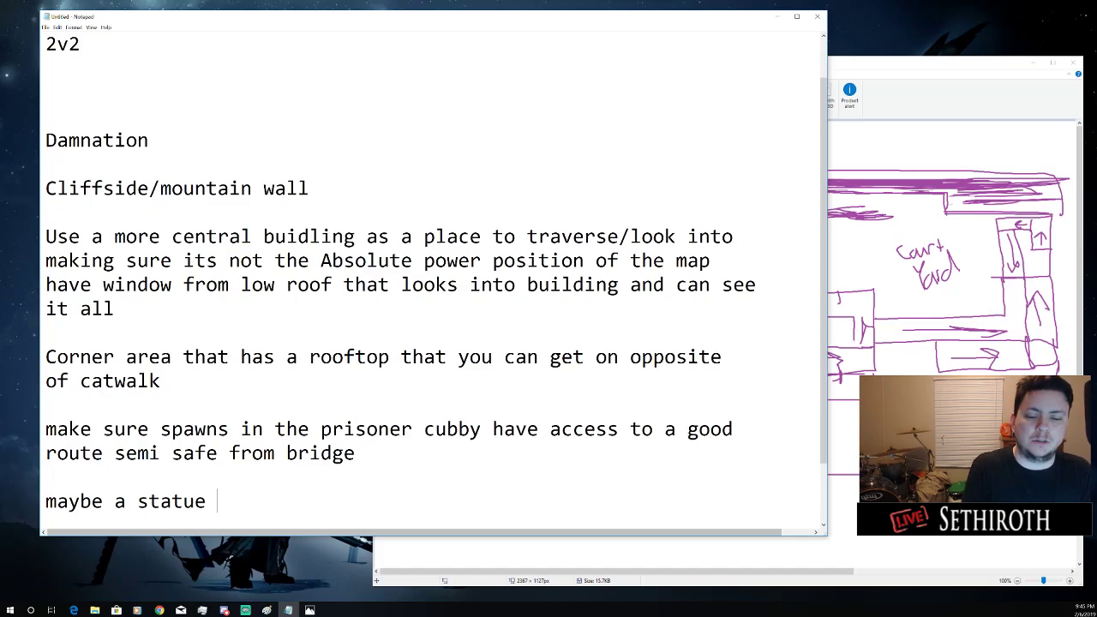
Finish the statue note with "or well in the middle of the outside ridge"
{"action": "type", "text": "or well in the mid"}
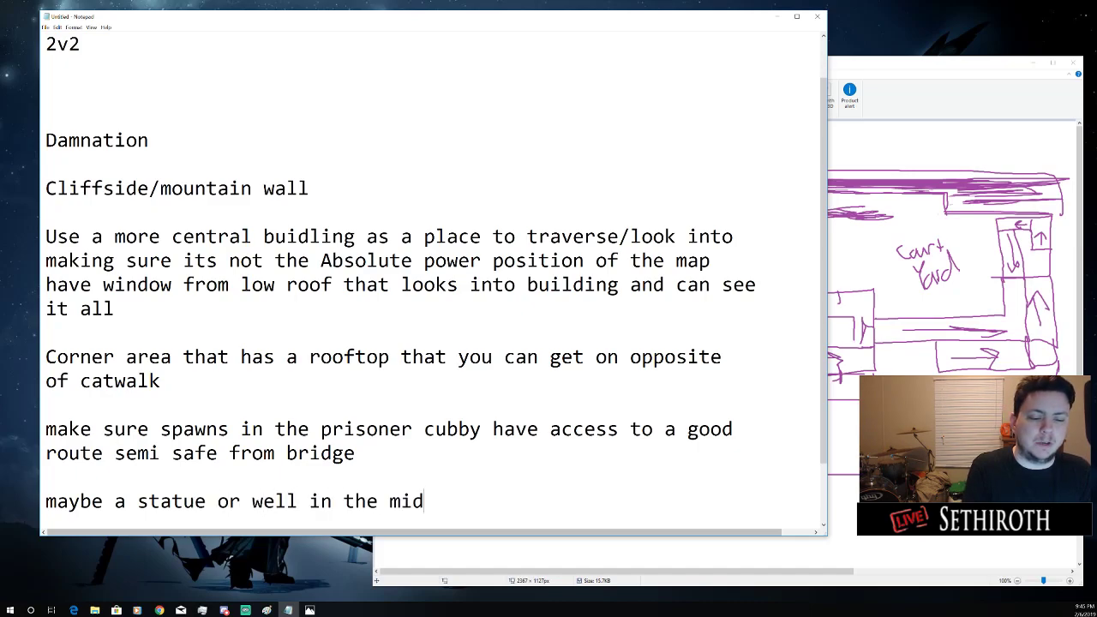
{"action": "type", "text": "dle of the "}
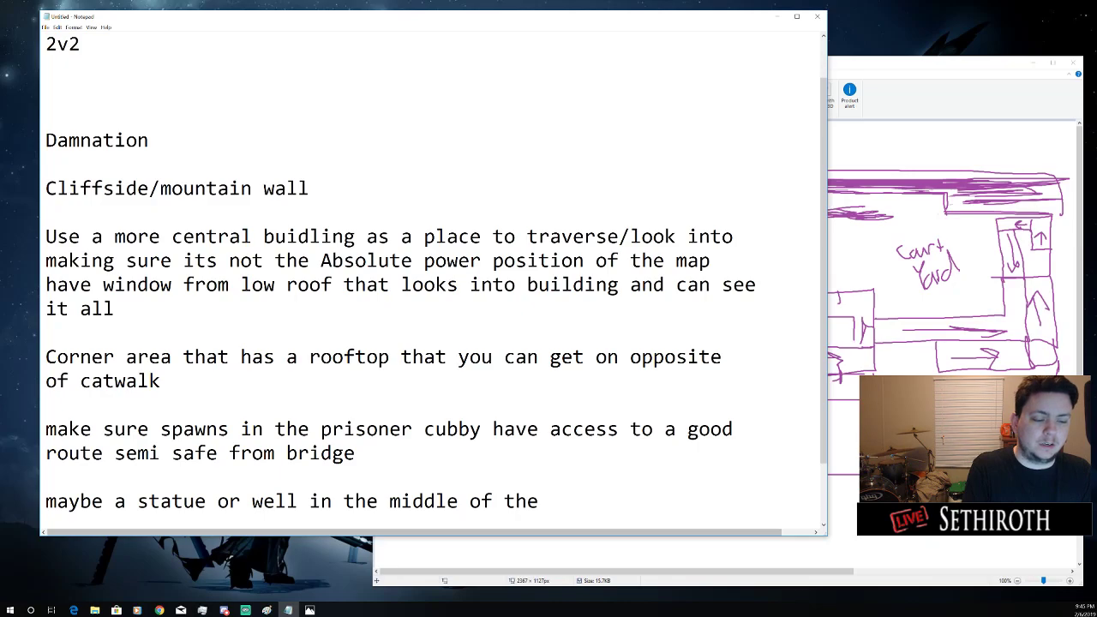
{"action": "type", "text": "outsi"}
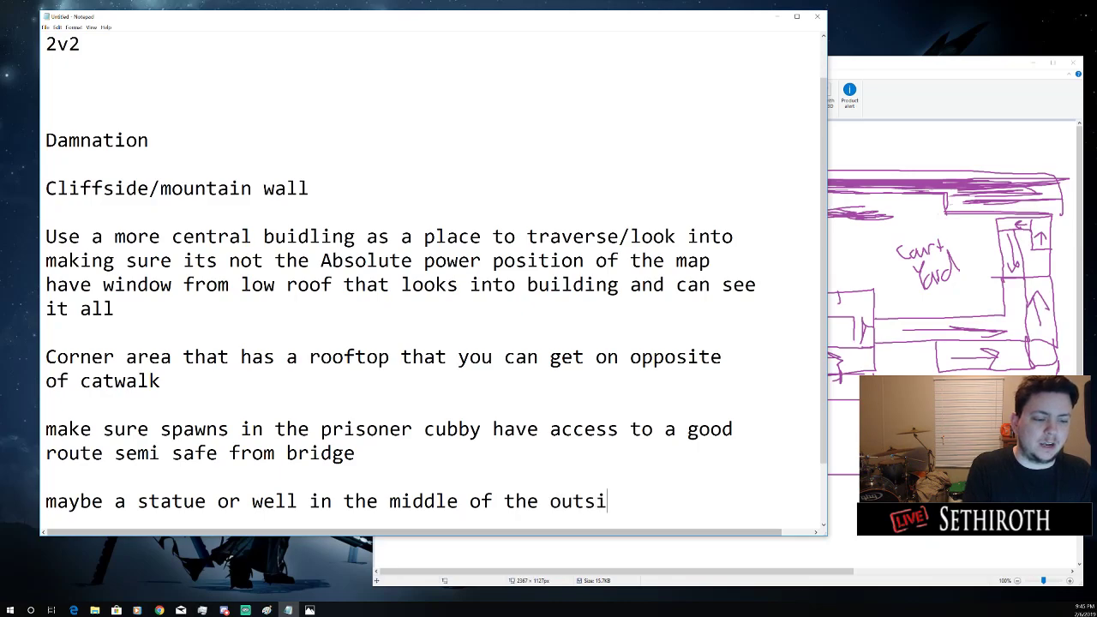
{"action": "type", "text": "de cour"}
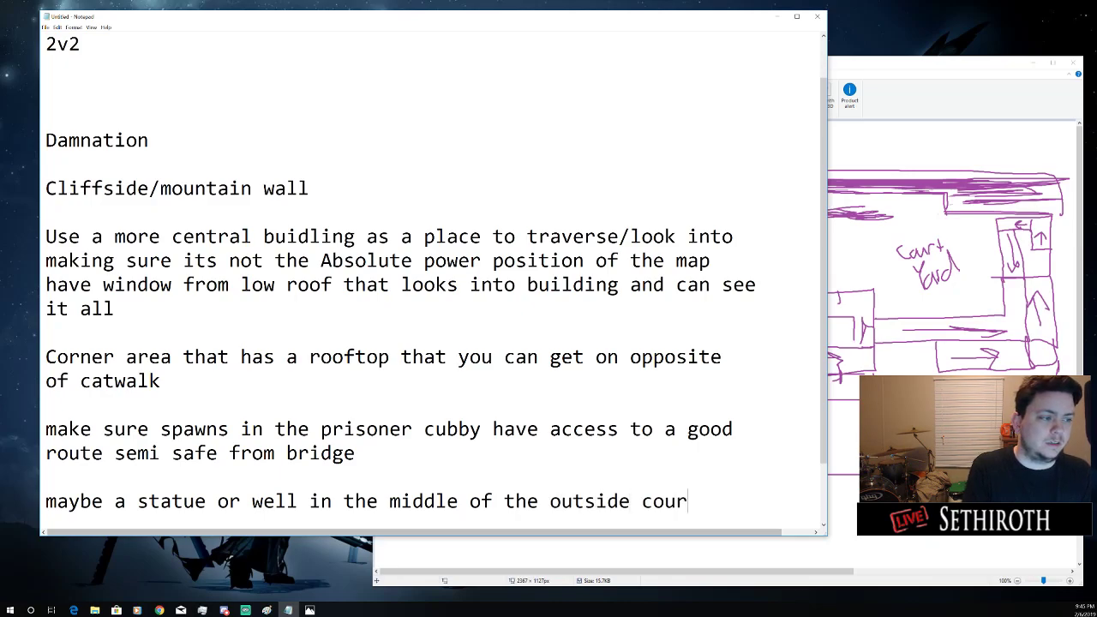
{"action": "key", "text": "BackSpace"}
{"action": "key", "text": "BackSpace"}
{"action": "key", "text": "BackSpace"}
{"action": "key", "text": "BackSpace"}
{"action": "type", "text": "rid"}
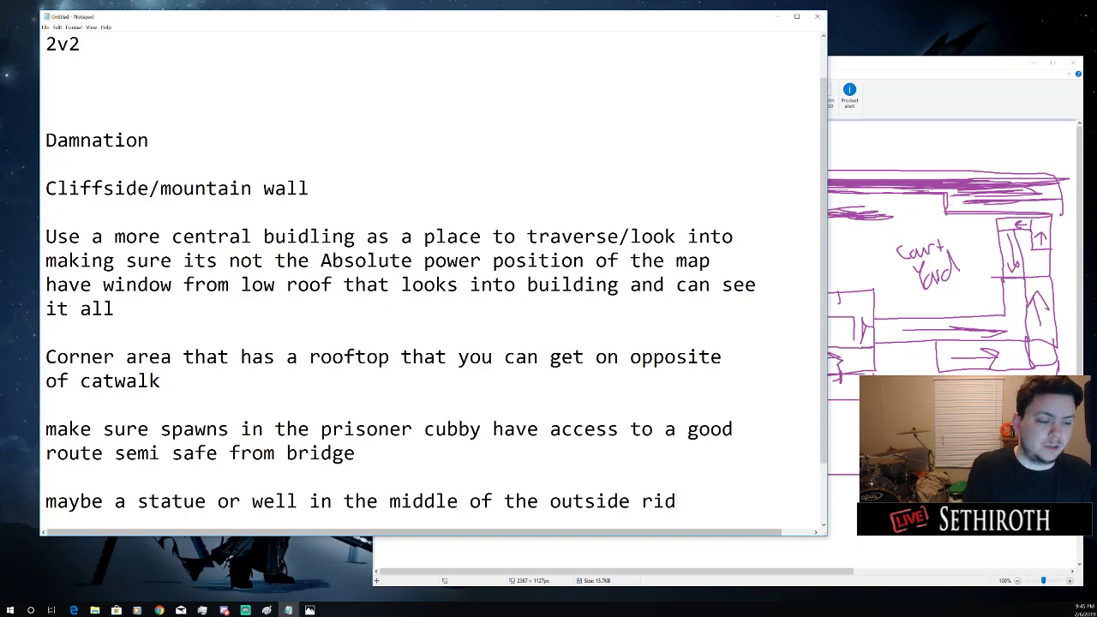
{"action": "type", "text": "ge"}
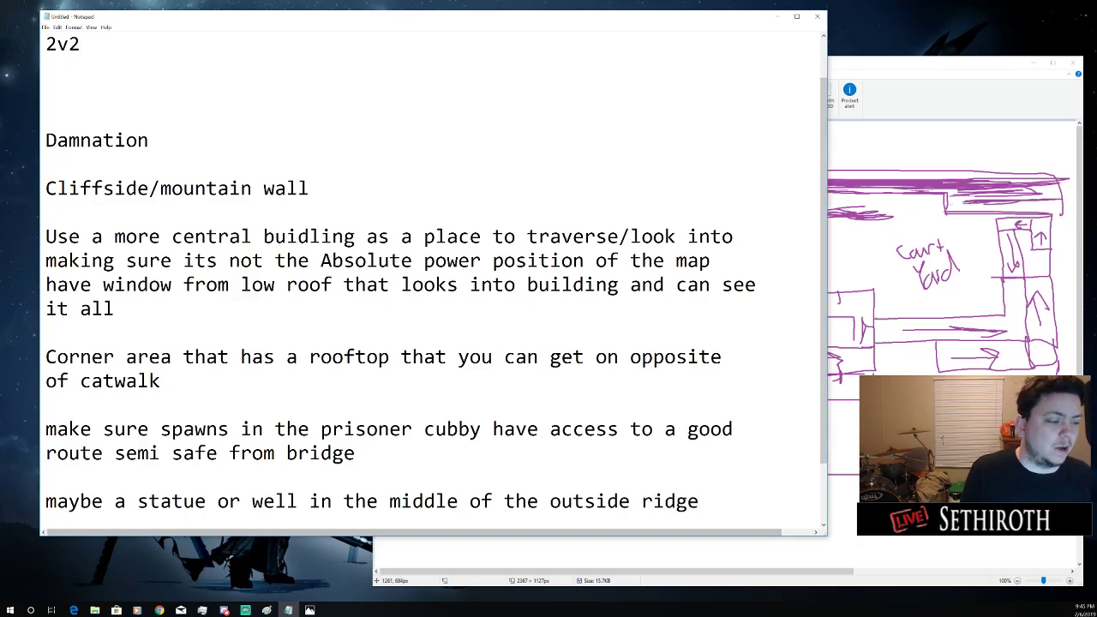
Switch to the Paint sketch and mark the central building's inner doorway and a spot under the upper wall, undoing both marks
{"action": "left_click", "coordinate": [915, 414]}
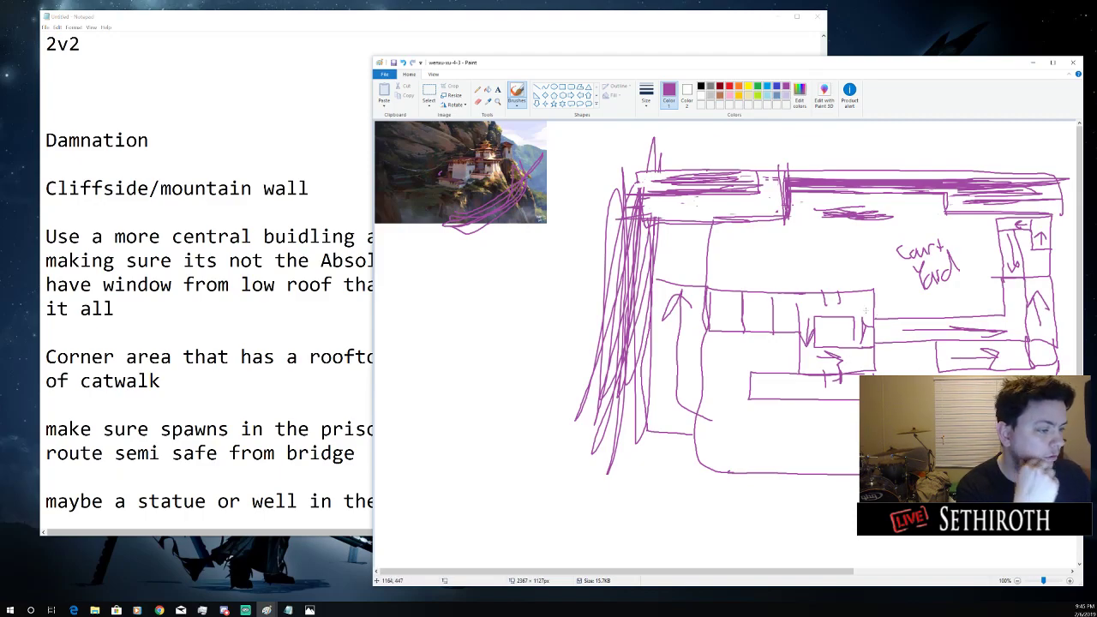
{"action": "left_click_drag", "start_coordinate": [864, 312], "coordinate": [866, 322]}
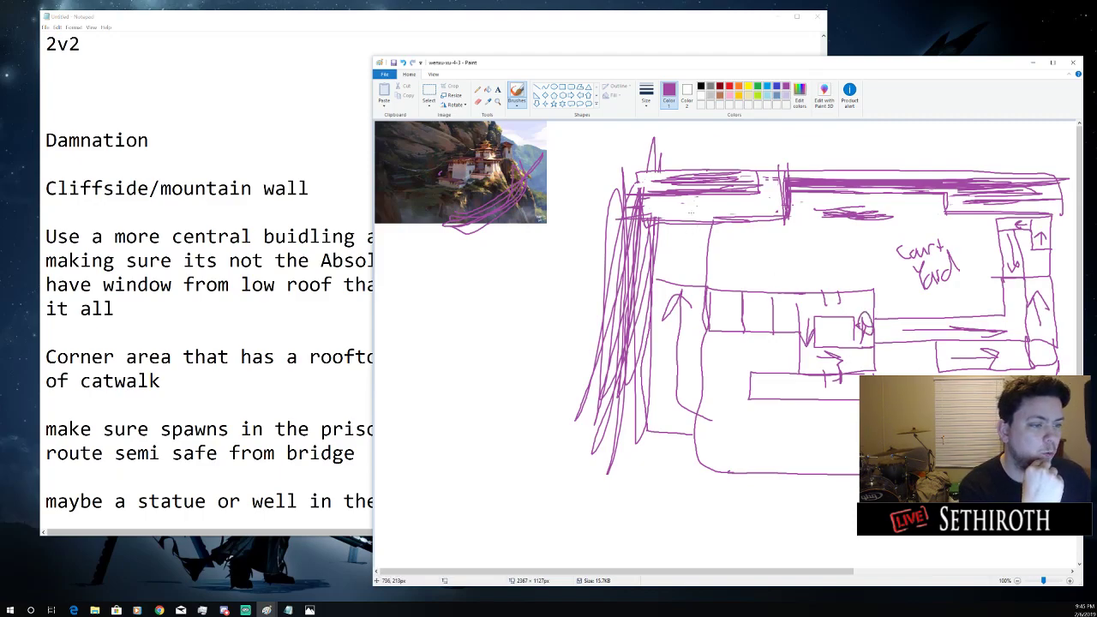
{"action": "left_click_drag", "start_coordinate": [692, 208], "coordinate": [715, 202]}
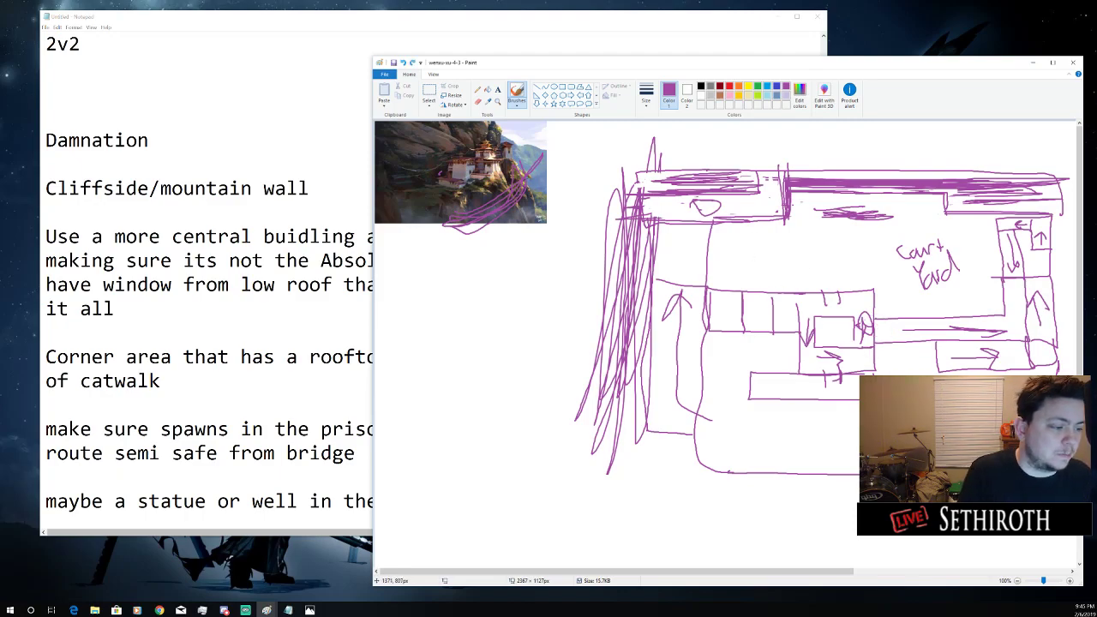
{"action": "left_click_drag", "start_coordinate": [876, 351], "coordinate": [911, 378]}
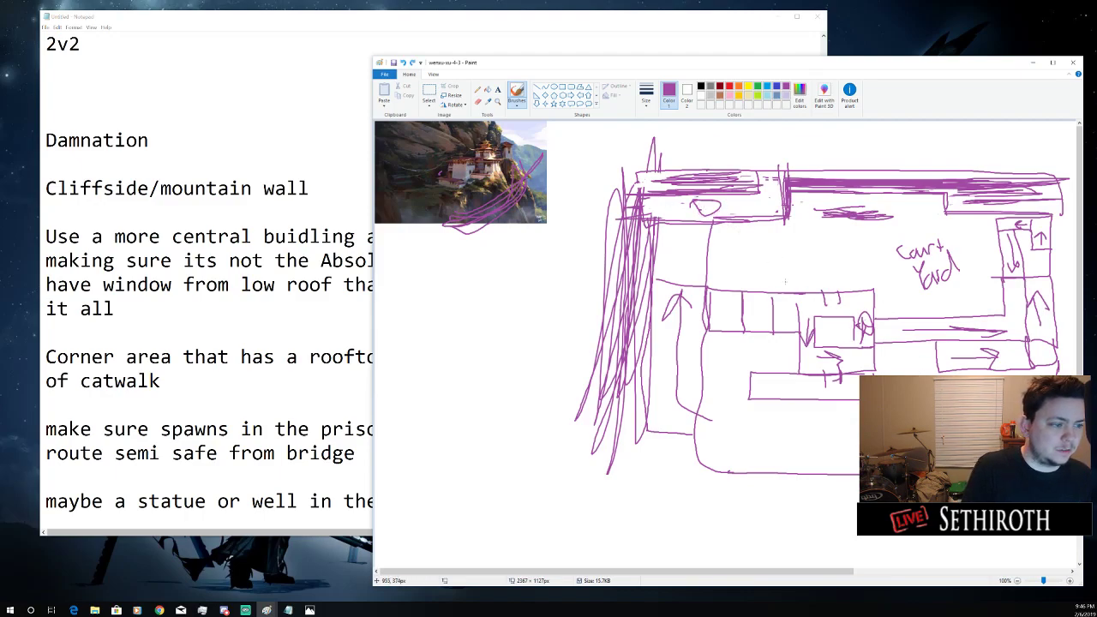
{"action": "key", "text": "ctrl+z"}
{"action": "key", "text": "ctrl+z"}
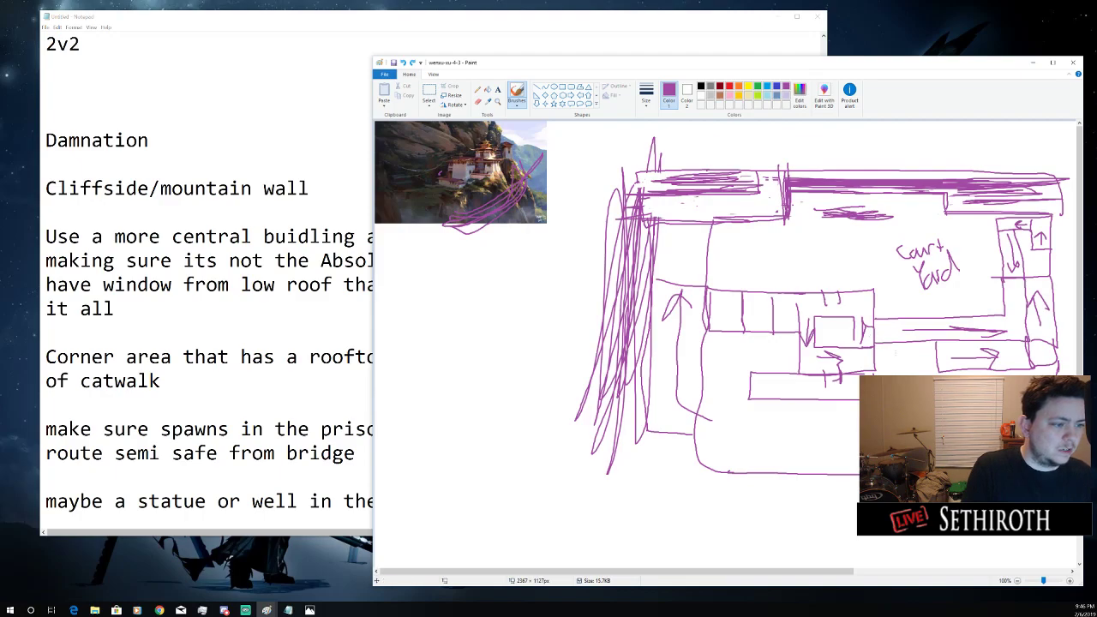
Circle spots beside the central building and under the upper wall, draw diagonal sight lines from them, and undo all the strokes
{"action": "left_click_drag", "start_coordinate": [887, 327], "coordinate": [888, 358]}
{"action": "mouse_move", "coordinate": [704, 199]}
{"action": "left_mouse_down"}
{"action": "mouse_move", "coordinate": [693, 212]}
{"action": "mouse_move", "coordinate": [707, 198]}
{"action": "left_mouse_up"}
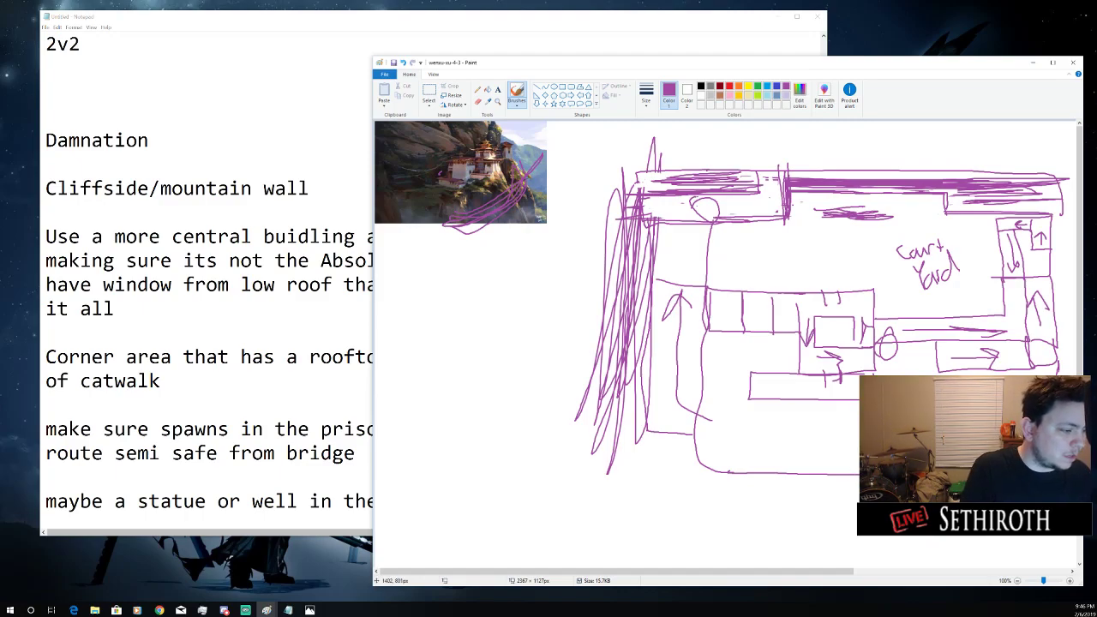
{"action": "left_click_drag", "start_coordinate": [883, 343], "coordinate": [916, 373]}
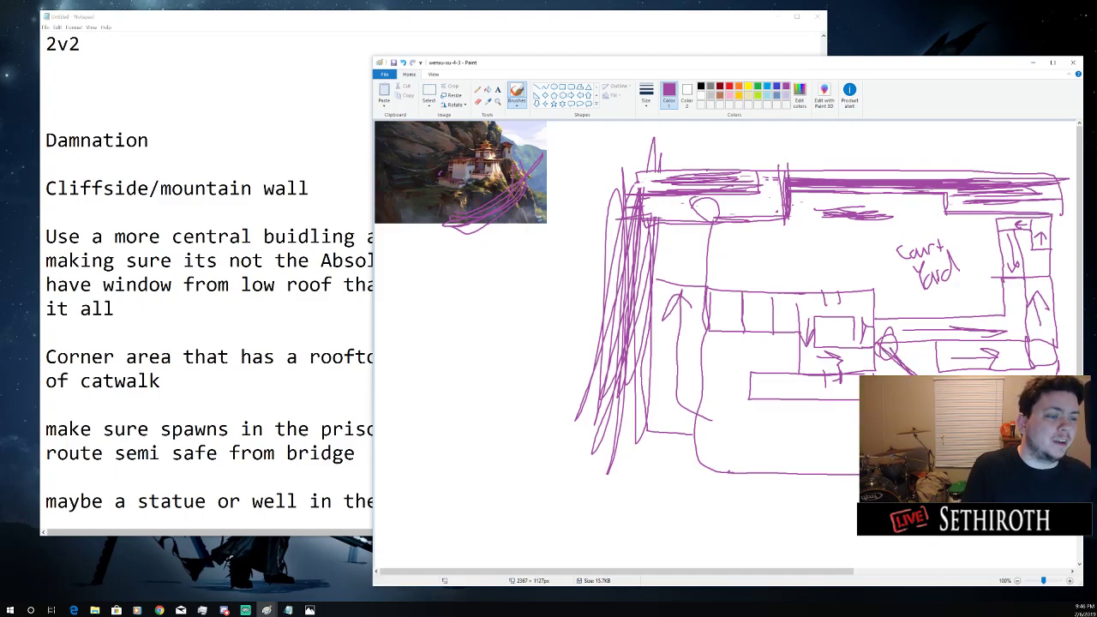
{"action": "mouse_move", "coordinate": [716, 210]}
{"action": "left_mouse_down"}
{"action": "mouse_move", "coordinate": [809, 279]}
{"action": "mouse_move", "coordinate": [852, 340]}
{"action": "mouse_move", "coordinate": [788, 267]}
{"action": "left_mouse_up"}
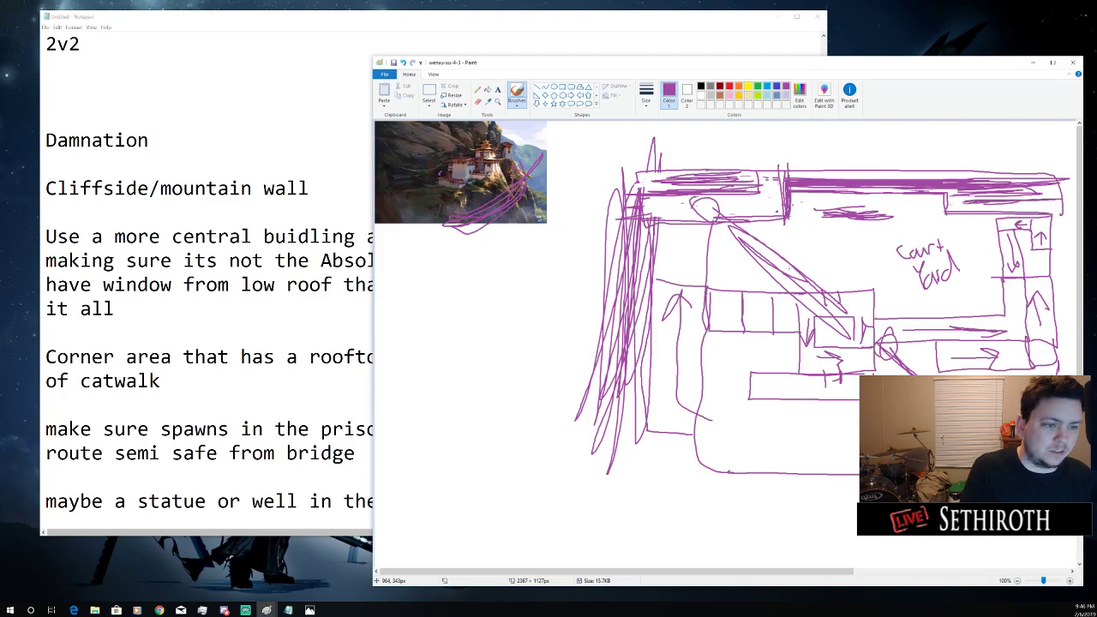
{"action": "key", "text": "ctrl+z"}
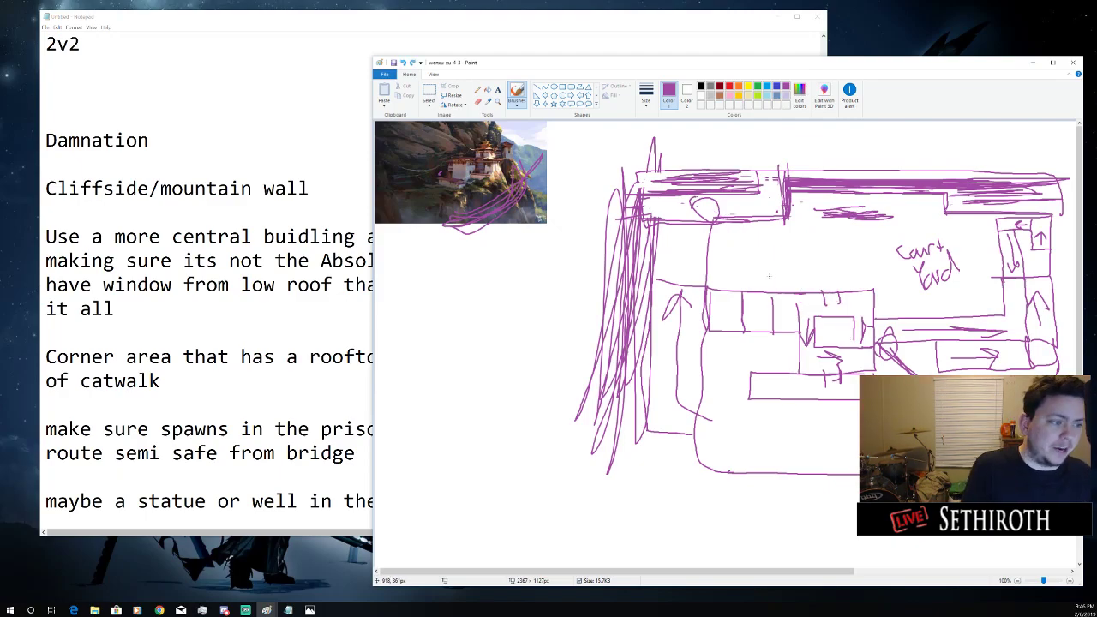
{"action": "key", "text": "ctrl+z"}
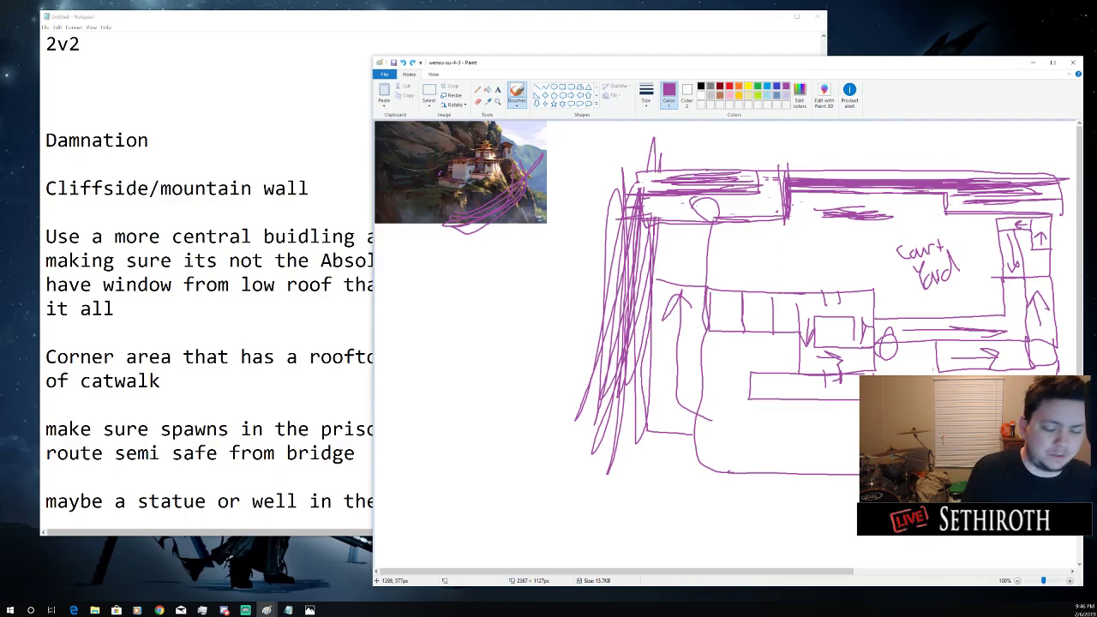
{"action": "key", "text": "ctrl+z"}
{"action": "key", "text": "ctrl+z"}
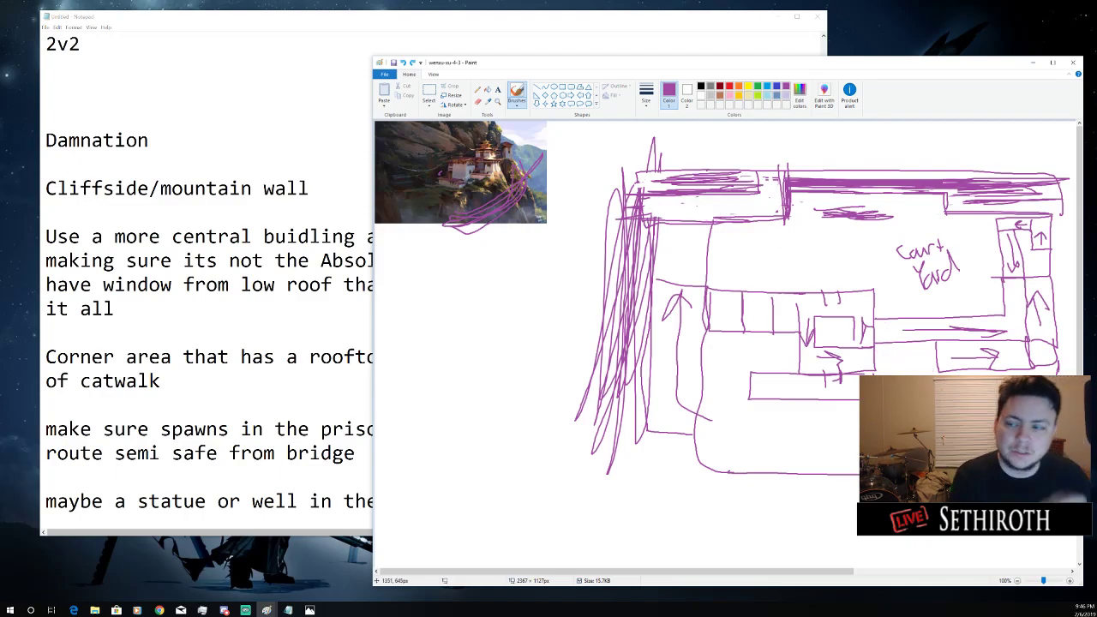
Draw trial strokes across the lower area and below the corridor beside the central building, undoing both
{"action": "left_click_drag", "start_coordinate": [803, 443], "coordinate": [859, 446]}
{"action": "left_click_drag", "start_coordinate": [883, 346], "coordinate": [902, 374]}
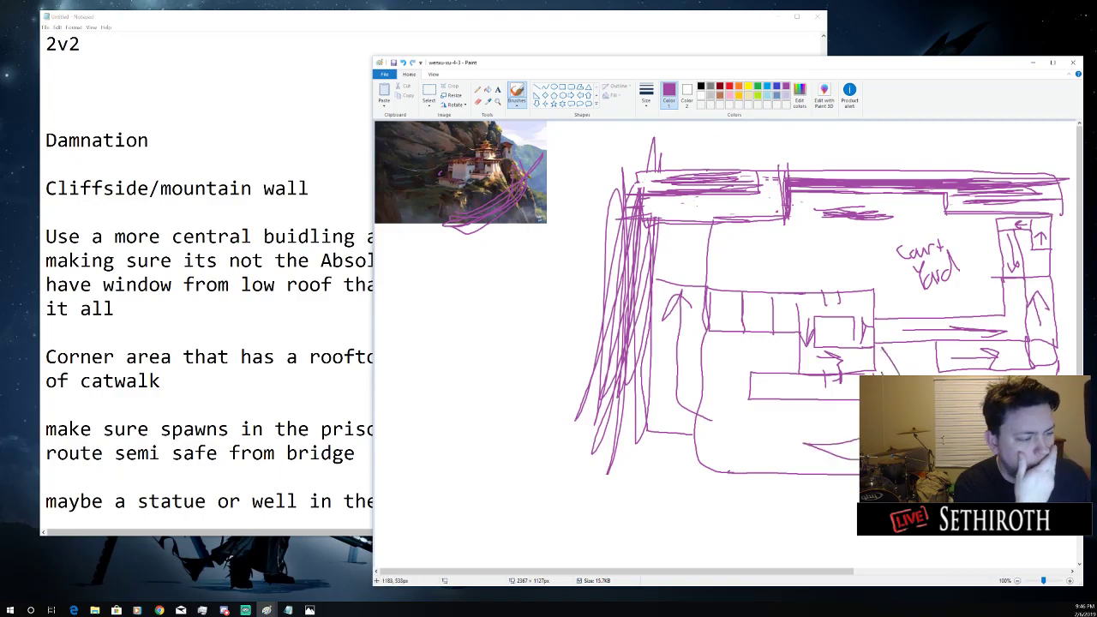
{"action": "key", "text": "ctrl+z"}
{"action": "key", "text": "ctrl+z"}
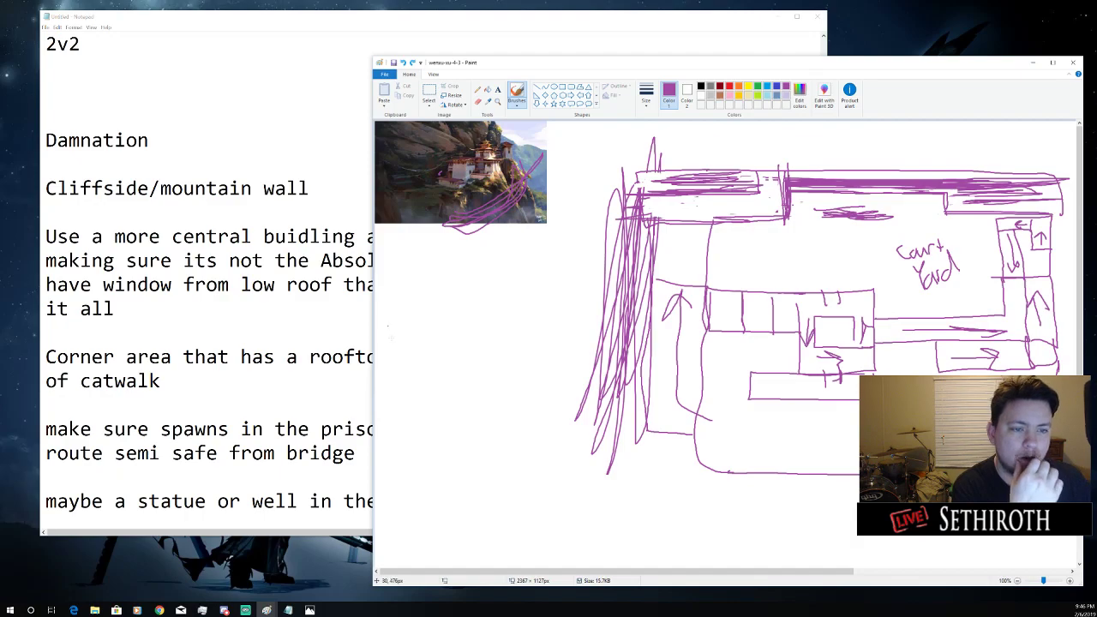
Move the Paint window up slightly, switch to the Notepad notes and remove the extra blank lines above "Damnation"
{"action": "key", "text": "alt+Tab"}
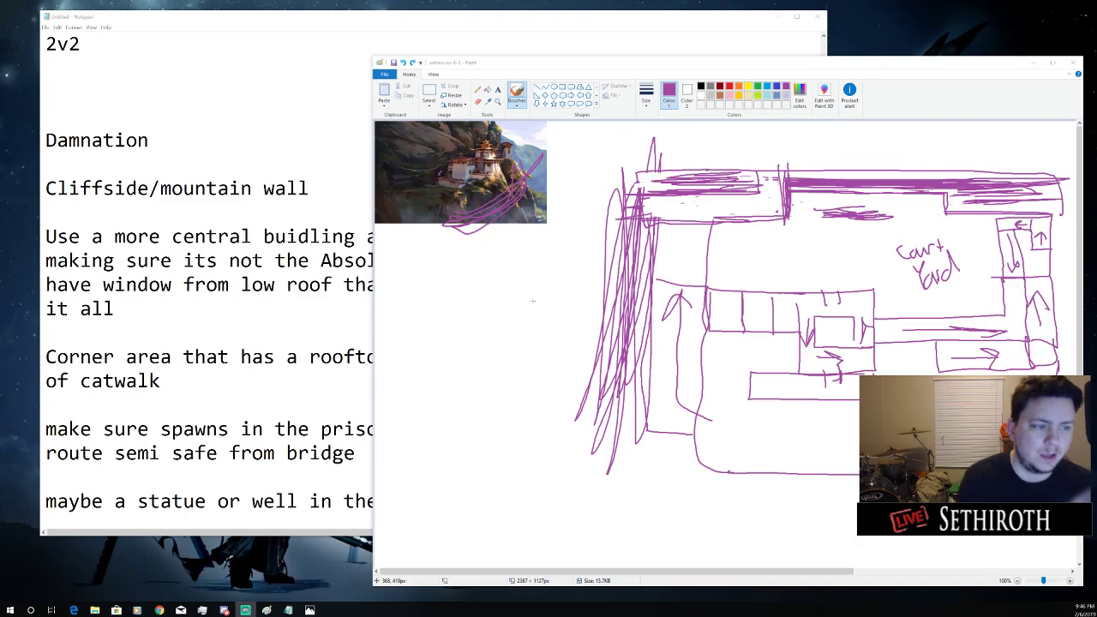
{"action": "left_click_drag", "start_coordinate": [748, 62], "coordinate": [747, 50]}
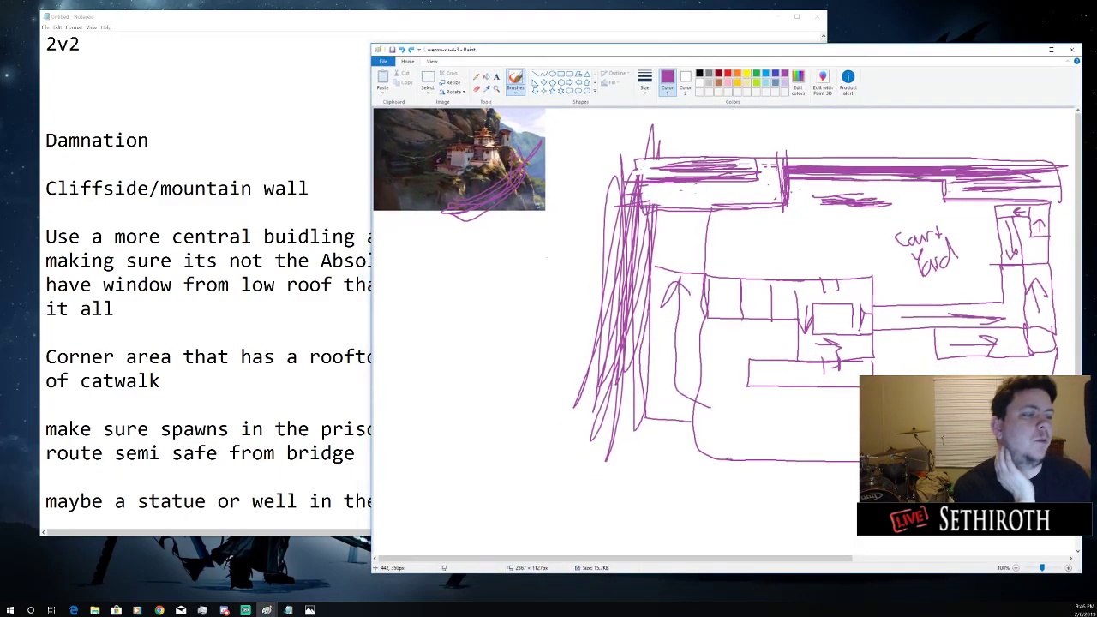
{"action": "left_click", "coordinate": [314, 172]}
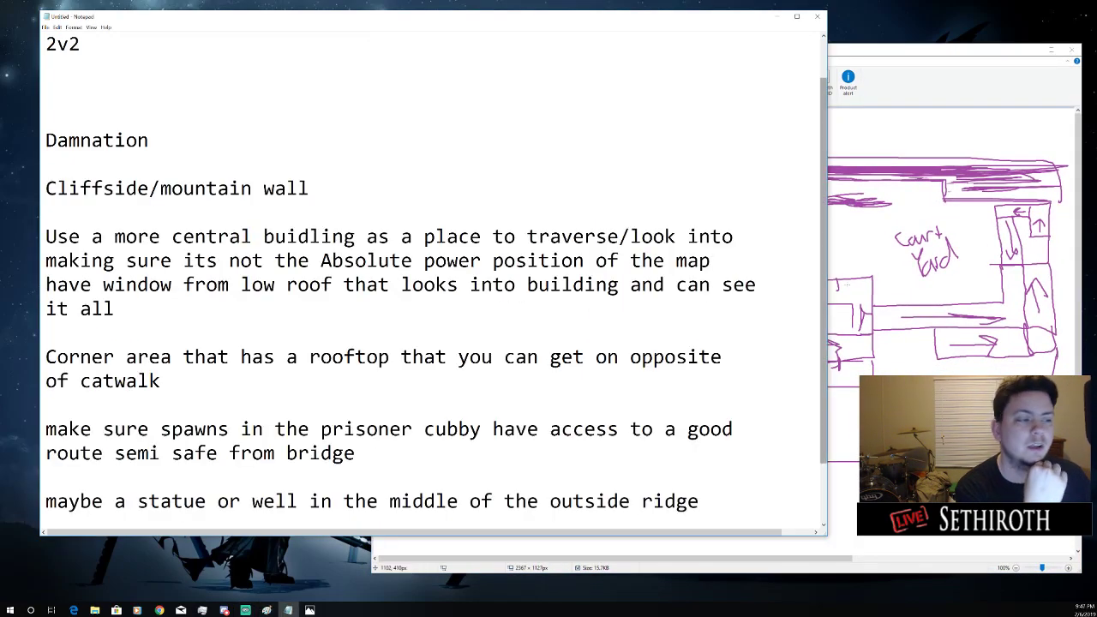
{"action": "key", "text": "alt+Tab"}
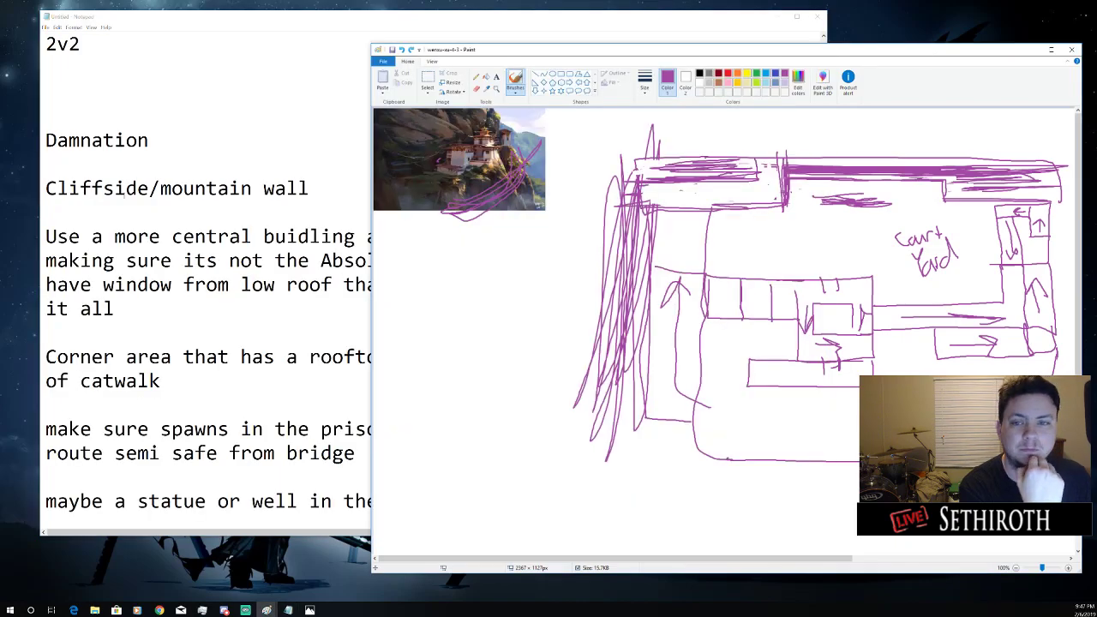
{"action": "key", "text": "alt+Tab"}
{"action": "key", "text": "BackSpace"}
{"action": "key", "text": "BackSpace"}
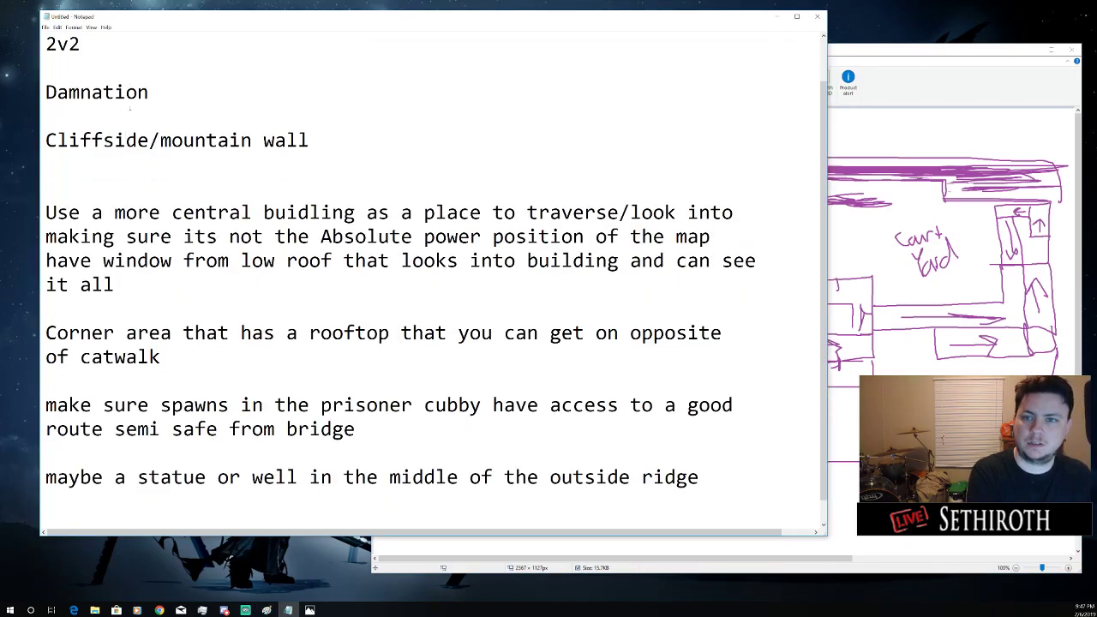
Extend the "Damnation" line to read "Damnation semi inspired"
{"action": "left_click", "coordinate": [169, 92]}
{"action": "type", "text": "semi ins"}
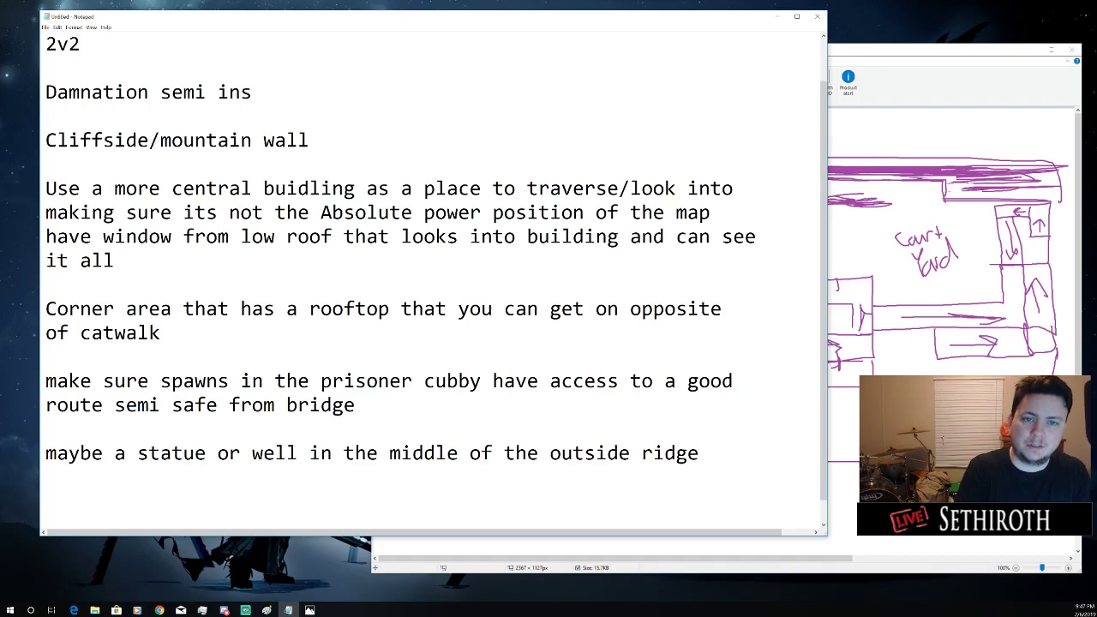
{"action": "type", "text": "pired"}
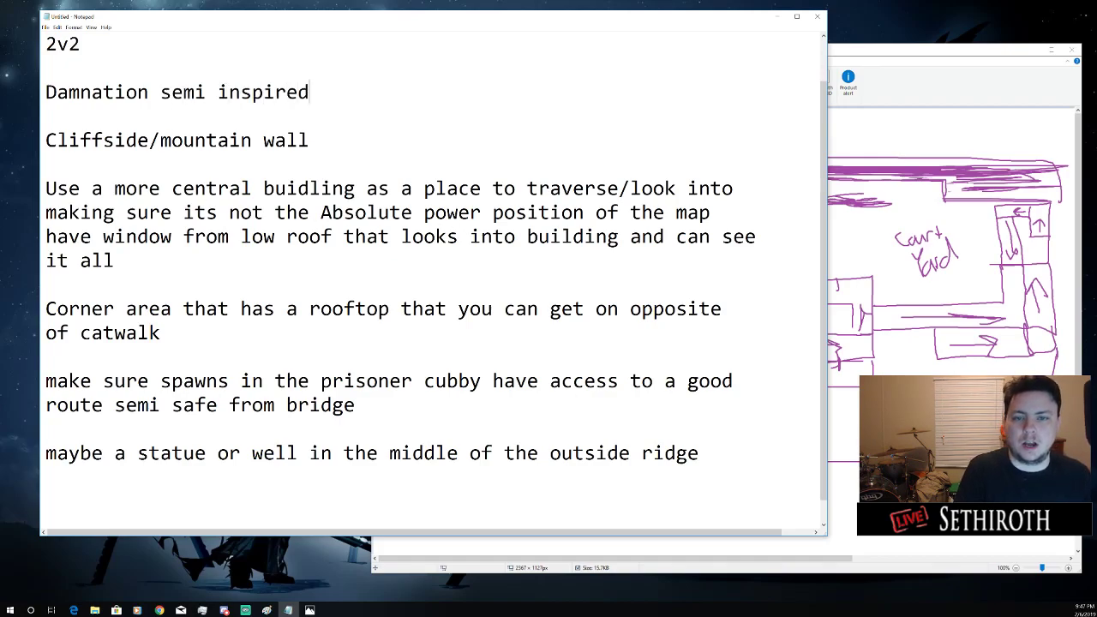
{"action": "left_click_drag", "start_coordinate": [171, 139], "coordinate": [182, 139]}
{"action": "left_click", "coordinate": [362, 134]}
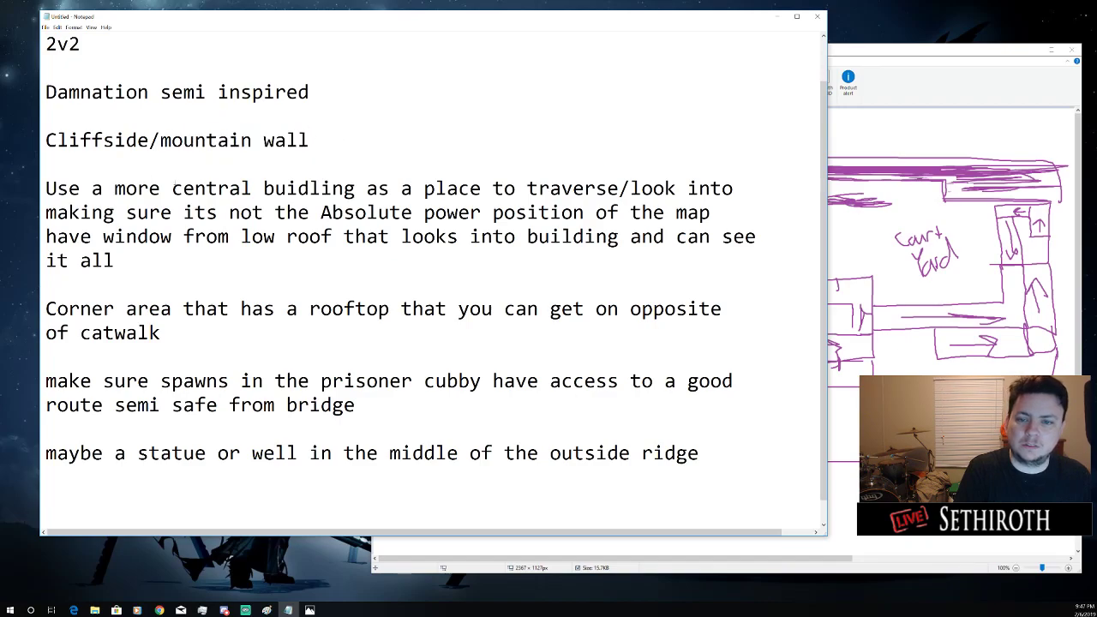
Review the central building note by highlighting its lines, switch to the Paint sketch and circle the central building, undoing the circles
{"action": "left_click_drag", "start_coordinate": [68, 188], "coordinate": [734, 187]}
{"action": "left_click_drag", "start_coordinate": [161, 211], "coordinate": [549, 212]}
{"action": "left_click_drag", "start_coordinate": [607, 212], "coordinate": [619, 214]}
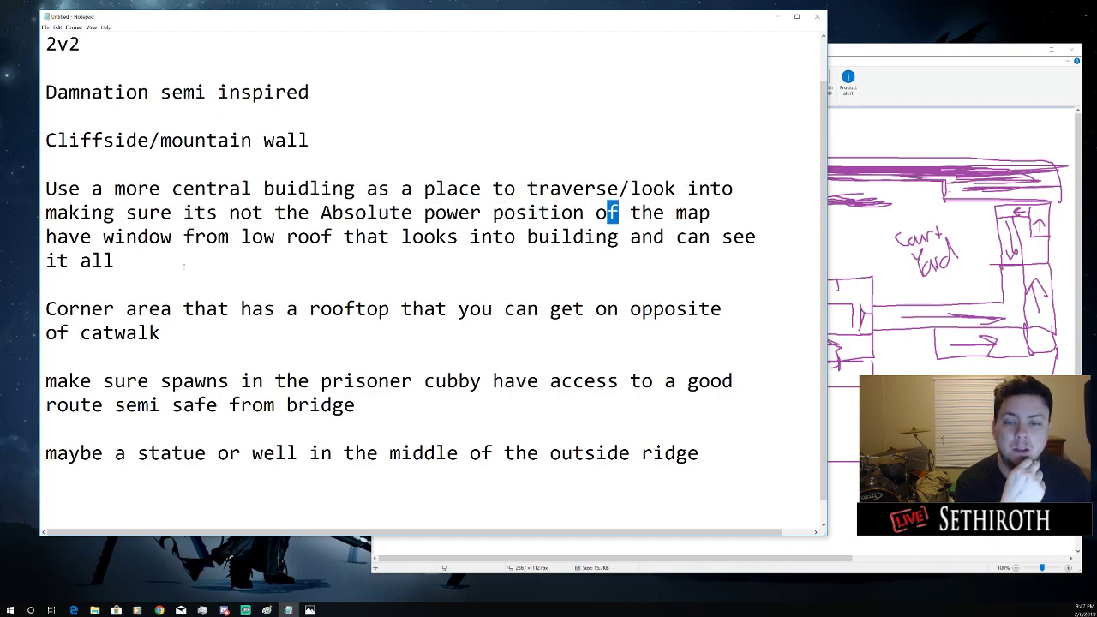
{"action": "left_click_drag", "start_coordinate": [126, 236], "coordinate": [425, 237]}
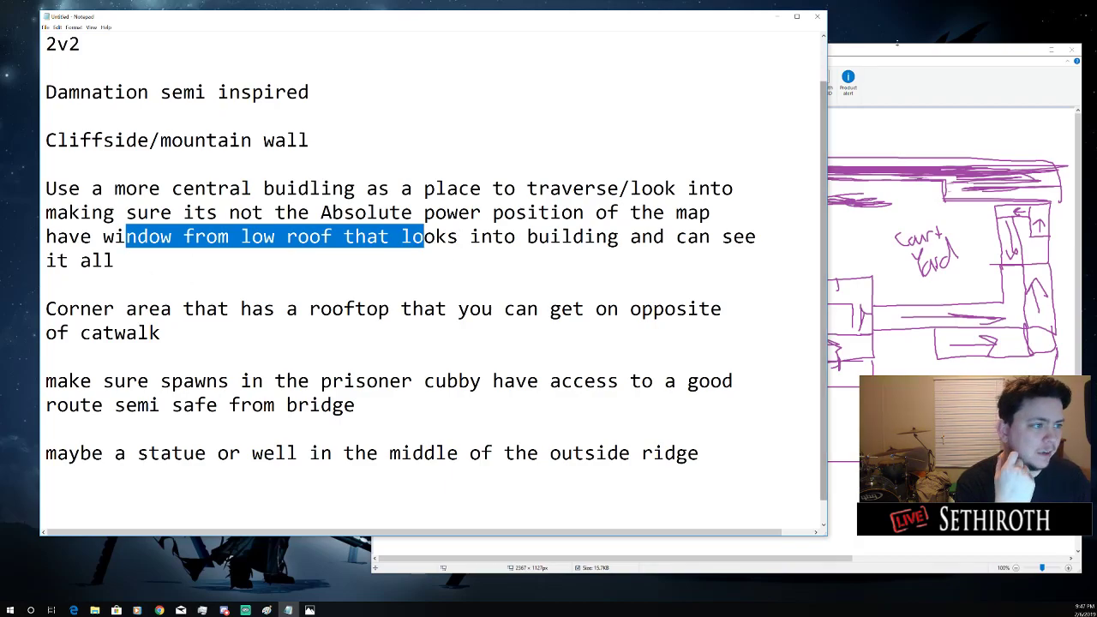
{"action": "left_click", "coordinate": [849, 257]}
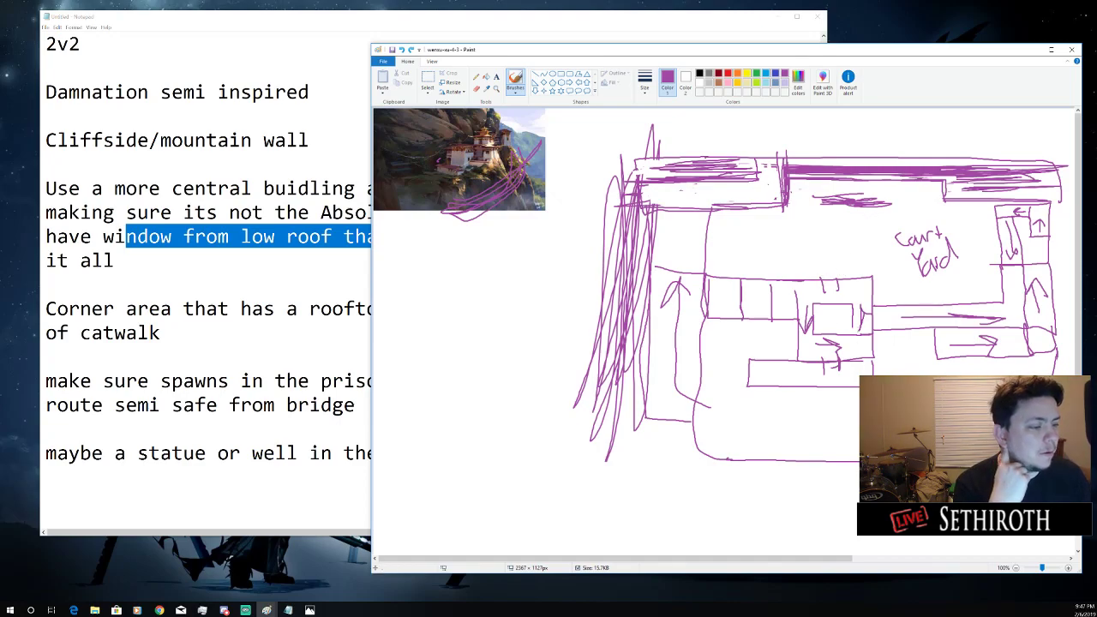
{"action": "mouse_move", "coordinate": [816, 277]}
{"action": "left_mouse_down"}
{"action": "mouse_move", "coordinate": [897, 292]}
{"action": "mouse_move", "coordinate": [782, 310]}
{"action": "left_mouse_up"}
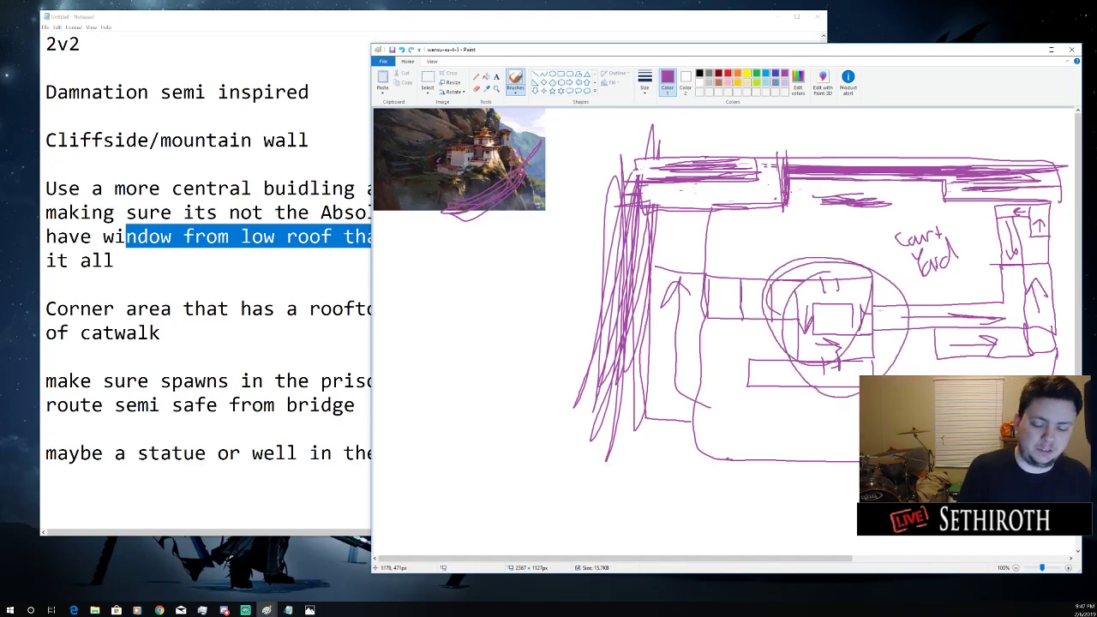
{"action": "key", "text": "ctrl+z"}
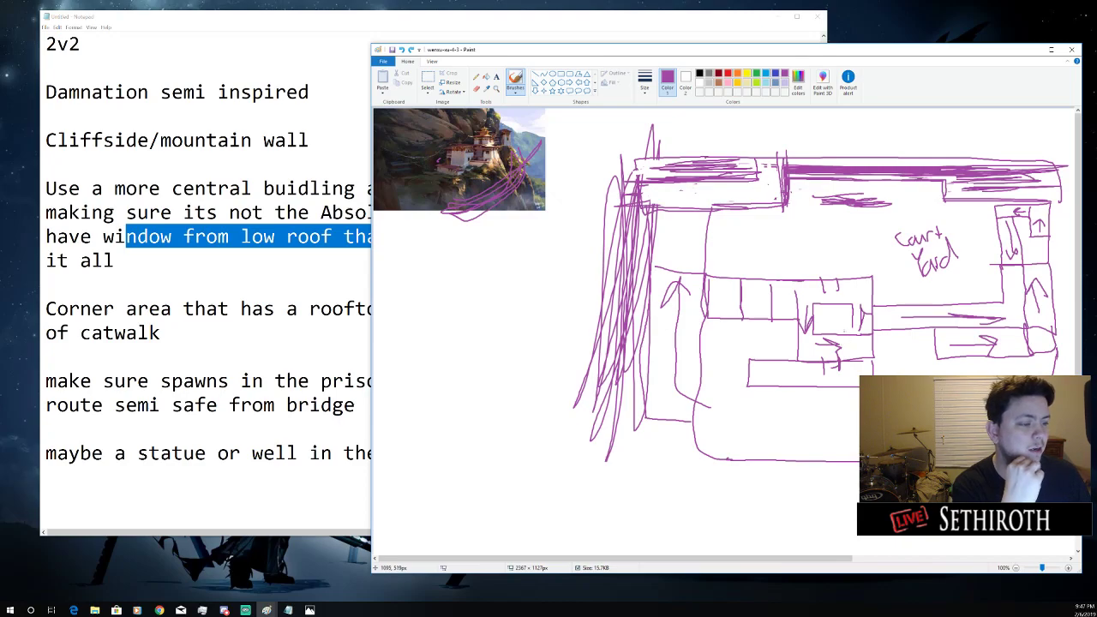
{"action": "mouse_move", "coordinate": [842, 287]}
{"action": "left_mouse_down"}
{"action": "mouse_move", "coordinate": [770, 319]}
{"action": "mouse_move", "coordinate": [848, 291]}
{"action": "mouse_move", "coordinate": [862, 265]}
{"action": "mouse_move", "coordinate": [772, 278]}
{"action": "left_mouse_up"}
{"action": "key", "text": "ctrl+z"}
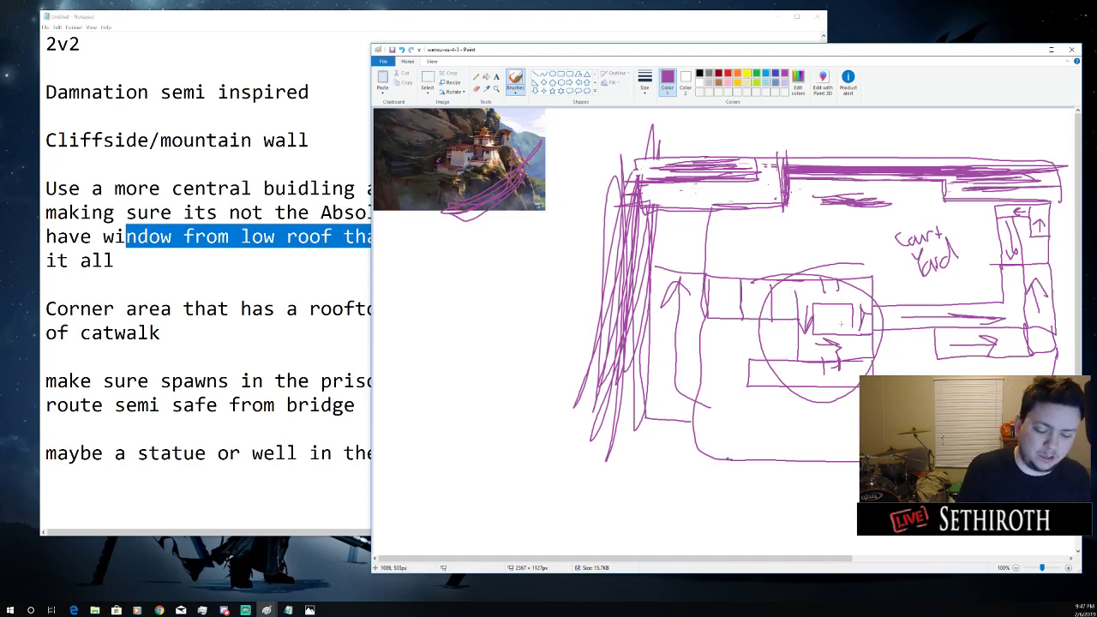
Undo the circle around the central building, then try a stroke from it toward the courtyard and undo that too
{"action": "key", "text": "ctrl+z"}
{"action": "mouse_move", "coordinate": [848, 275]}
{"action": "left_mouse_down"}
{"action": "mouse_move", "coordinate": [904, 196]}
{"action": "mouse_move", "coordinate": [946, 230]}
{"action": "left_mouse_up"}
{"action": "key", "text": "ctrl+z"}
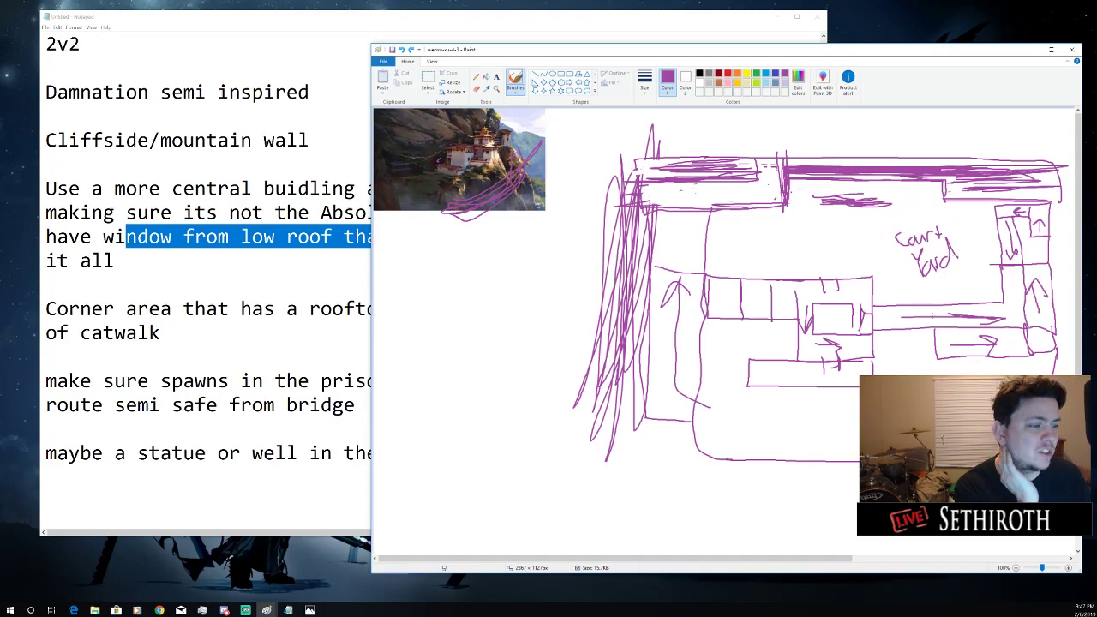
Switch to the Notepad notes, highlight the corner rooftop note to review it, and return to the Paint sketch
{"action": "left_click", "coordinate": [176, 263]}
{"action": "key", "text": "alt+Tab"}
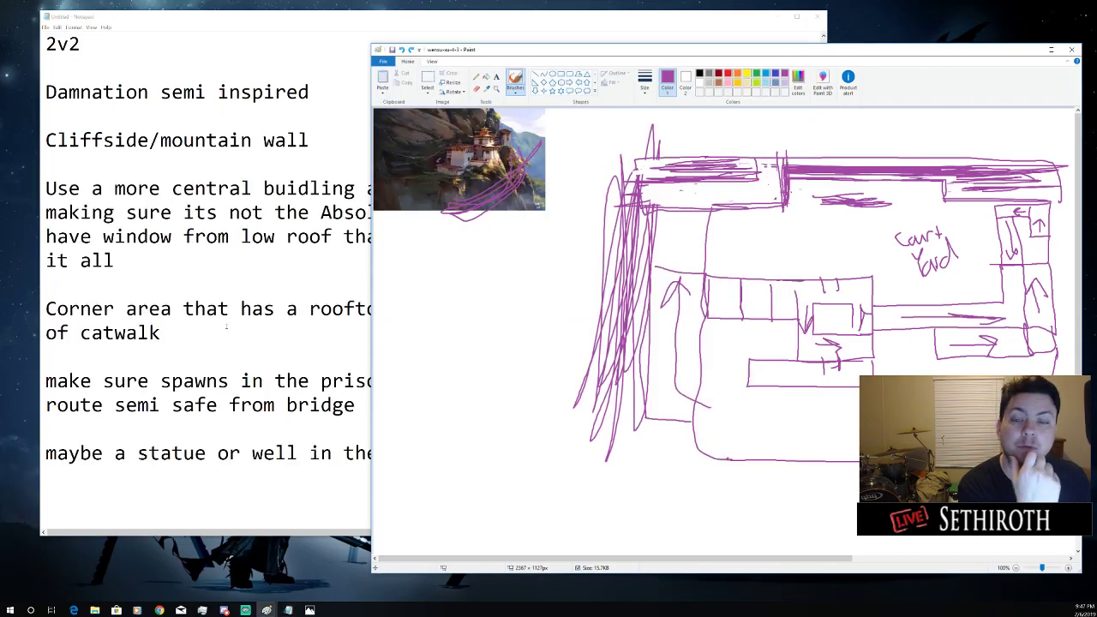
{"action": "left_click", "coordinate": [226, 327]}
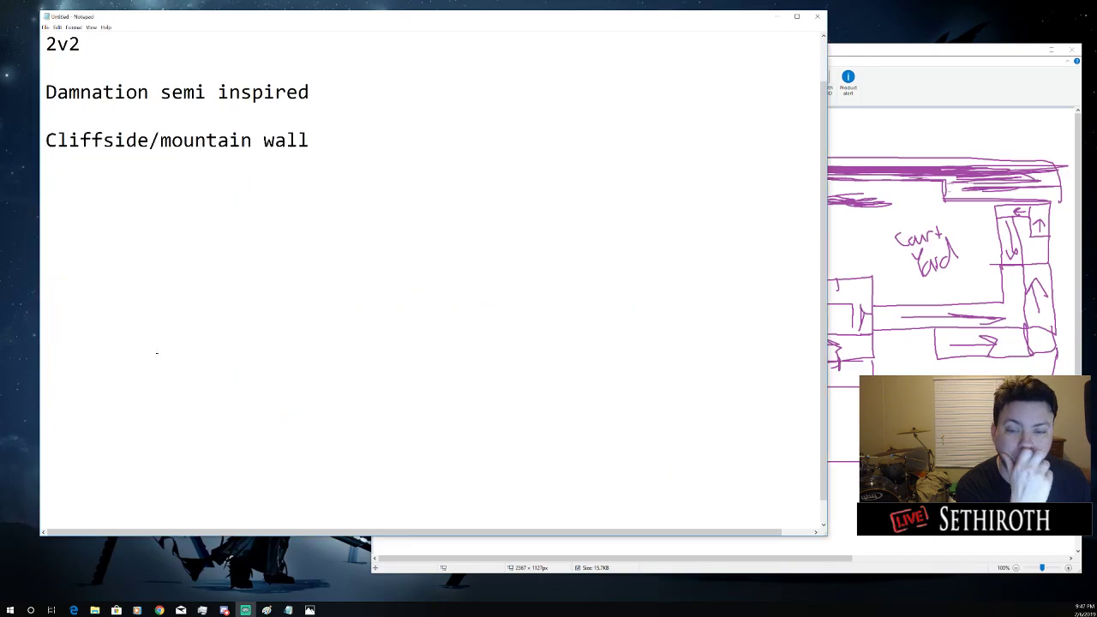
{"action": "left_click_drag", "start_coordinate": [160, 333], "coordinate": [91, 308]}
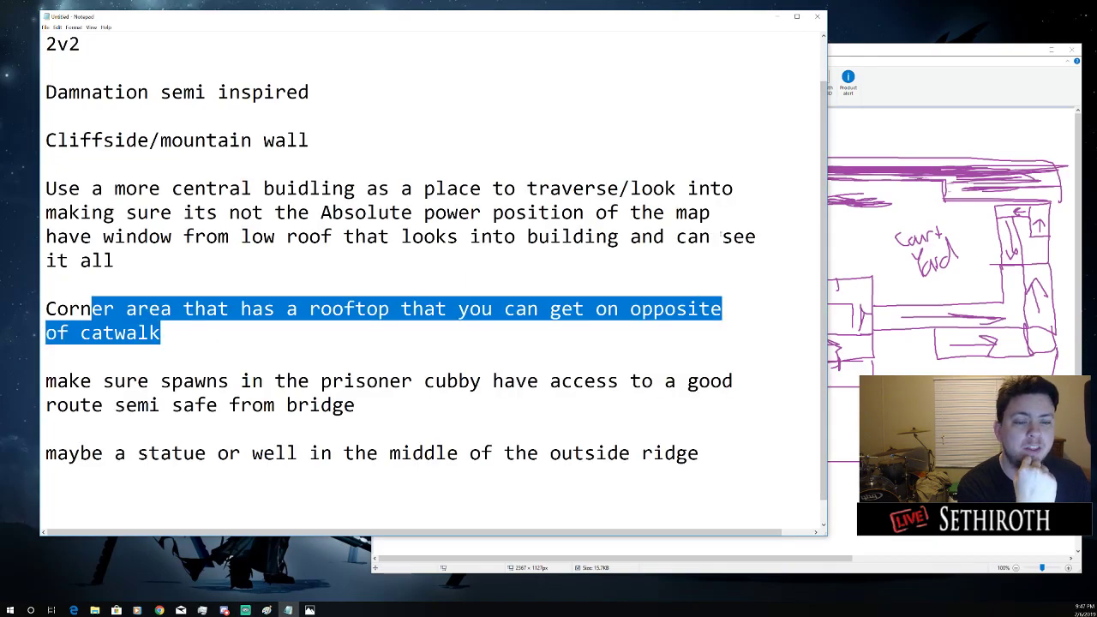
{"action": "left_click", "coordinate": [913, 112]}
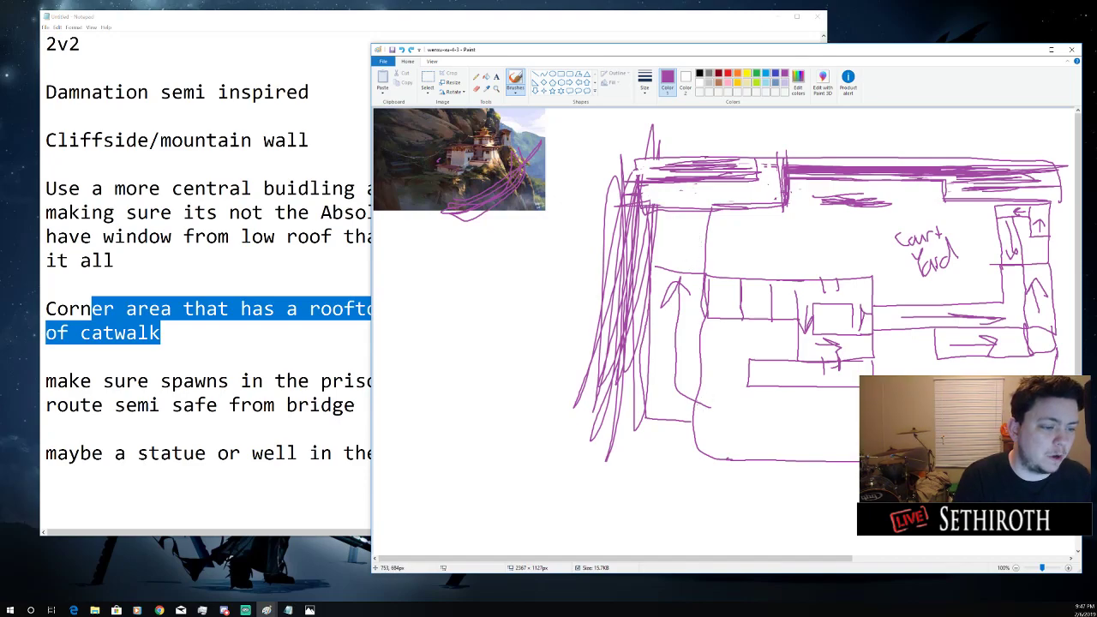
Draw trial strokes along and across the sketch's left corridor with the upward arrow, undoing them
{"action": "mouse_move", "coordinate": [694, 405]}
{"action": "left_mouse_down"}
{"action": "mouse_move", "coordinate": [666, 322]}
{"action": "mouse_move", "coordinate": [667, 272]}
{"action": "left_mouse_up"}
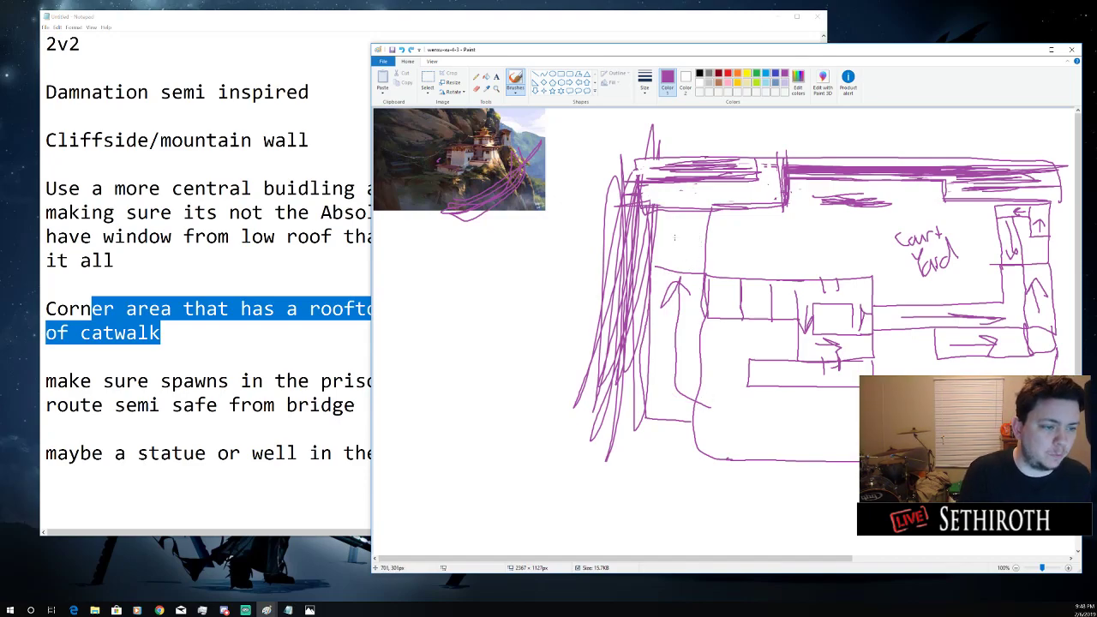
{"action": "mouse_move", "coordinate": [660, 310]}
{"action": "left_mouse_down"}
{"action": "mouse_move", "coordinate": [674, 231]}
{"action": "mouse_move", "coordinate": [701, 283]}
{"action": "left_mouse_up"}
{"action": "key", "text": "ctrl+z"}
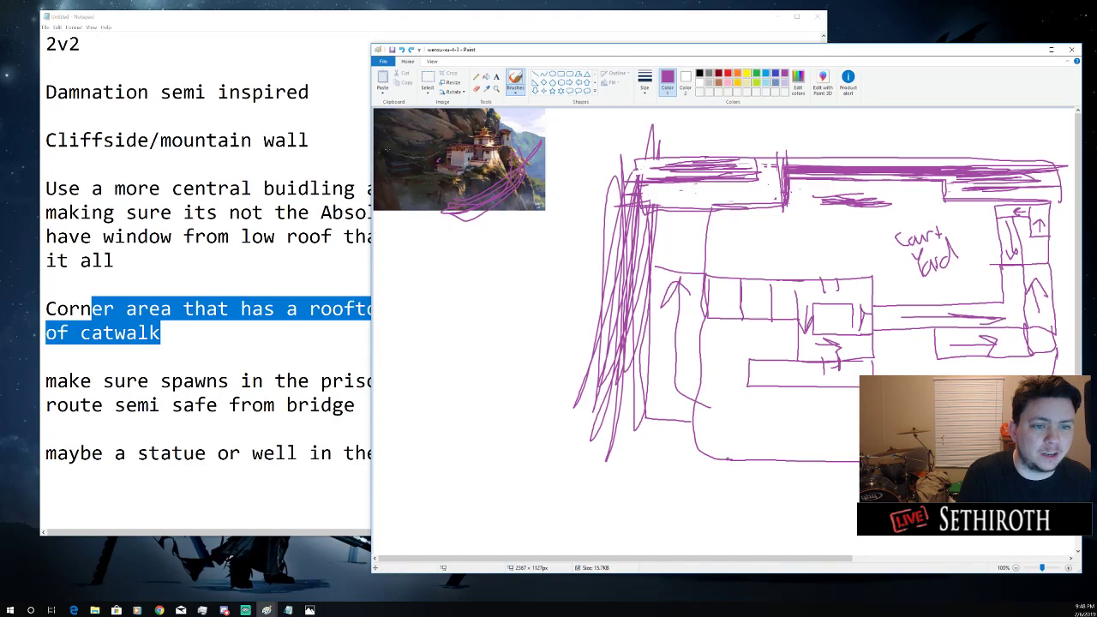
Draw a small arrow beside the temple in the reference picture, and undo a trial mark in the sketch's upper-left room
{"action": "left_click_drag", "start_coordinate": [425, 174], "coordinate": [448, 146]}
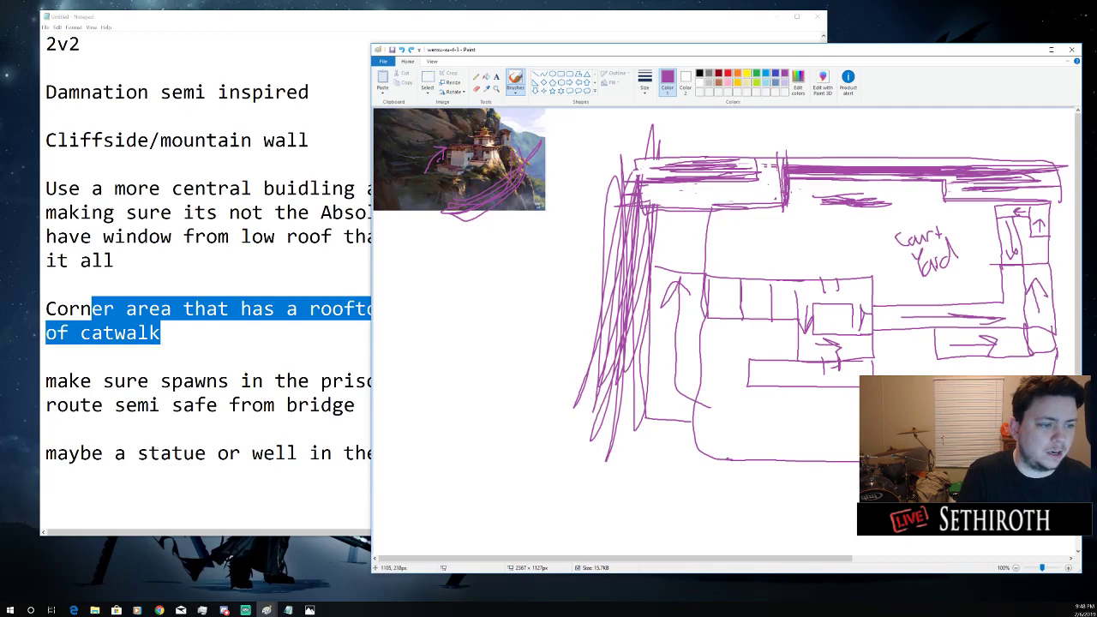
{"action": "mouse_move", "coordinate": [686, 233]}
{"action": "left_mouse_down"}
{"action": "mouse_move", "coordinate": [677, 245]}
{"action": "mouse_move", "coordinate": [684, 233]}
{"action": "left_mouse_up"}
{"action": "key", "text": "ctrl+z"}
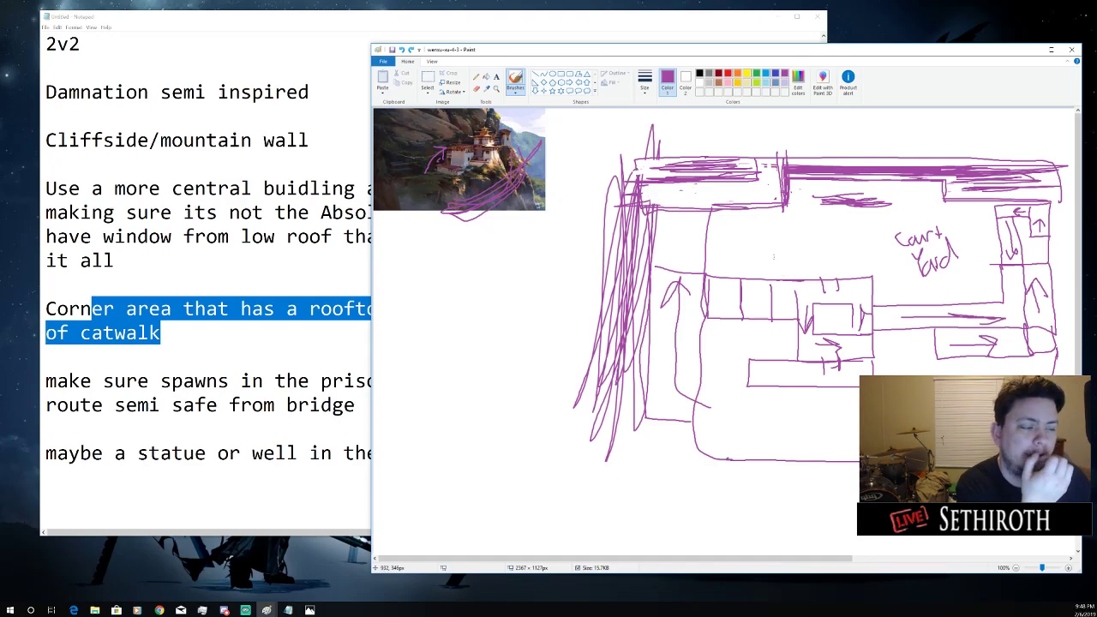
Switch to the Notepad notes to review the spawn and statue ideas, and compare them with the Paint sketch
{"action": "left_click", "coordinate": [137, 405]}
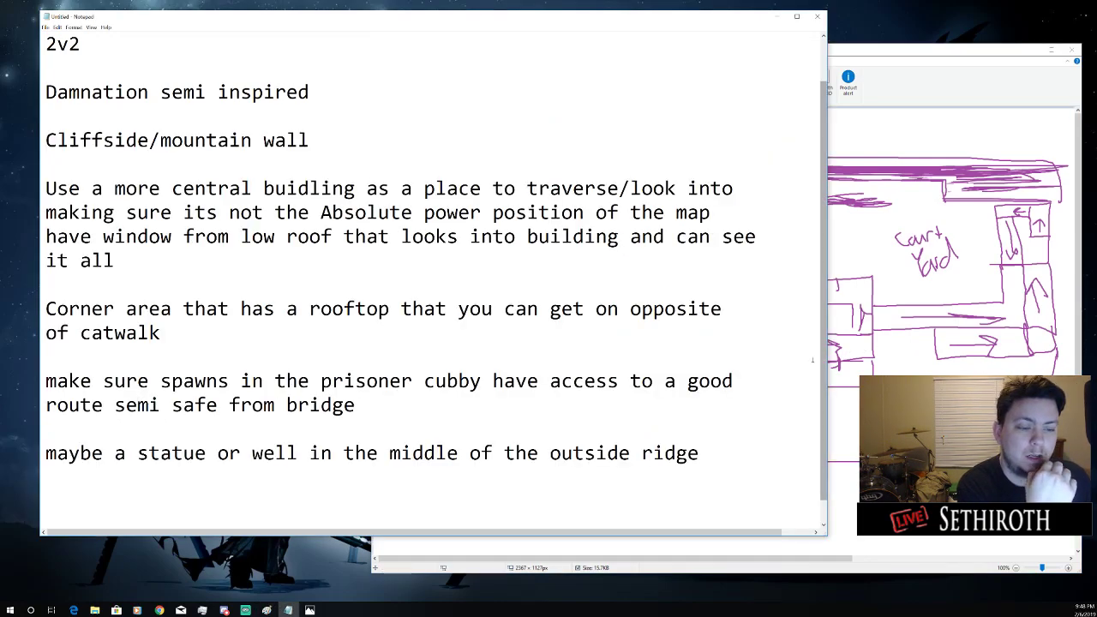
{"action": "scroll", "coordinate": [223, 426], "scroll_direction": "down", "scroll_amount": 1}
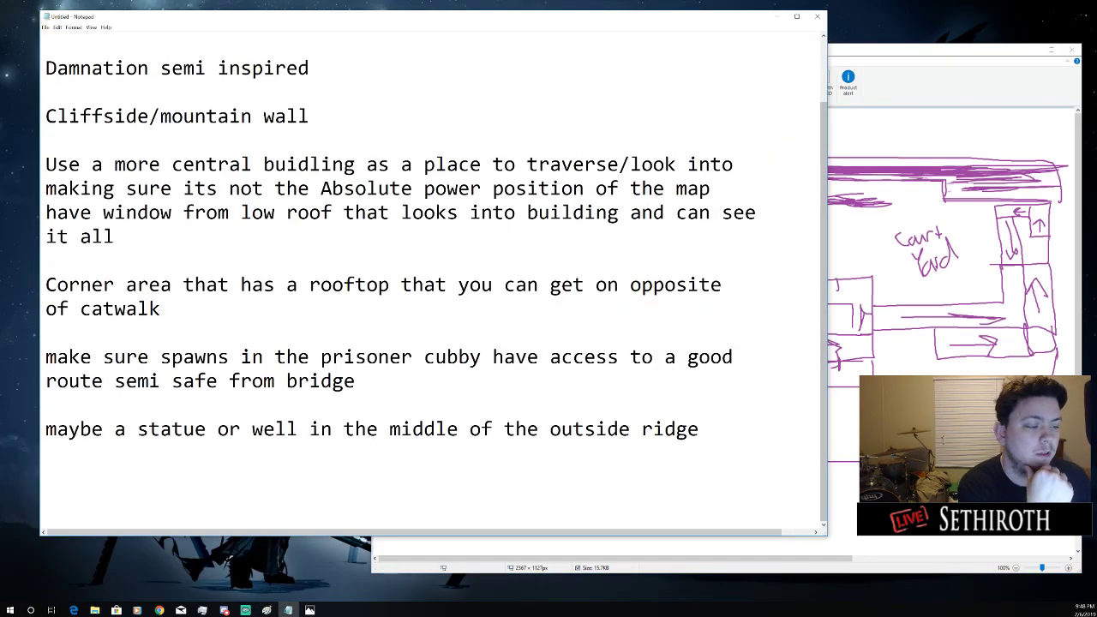
{"action": "left_click", "coordinate": [846, 435]}
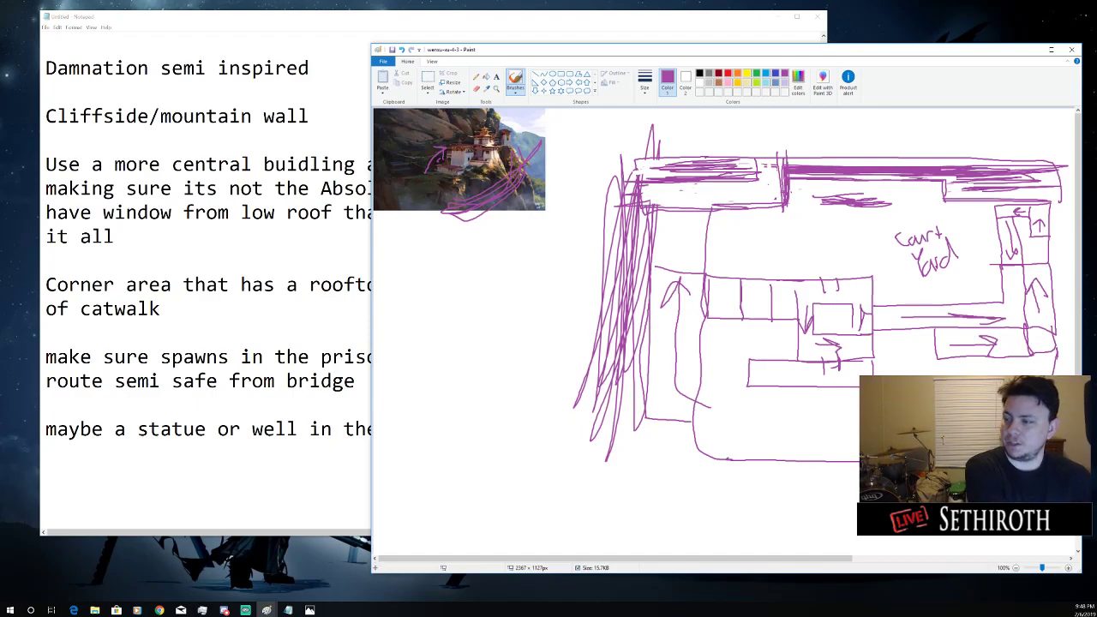
{"action": "key", "text": "alt+Tab"}
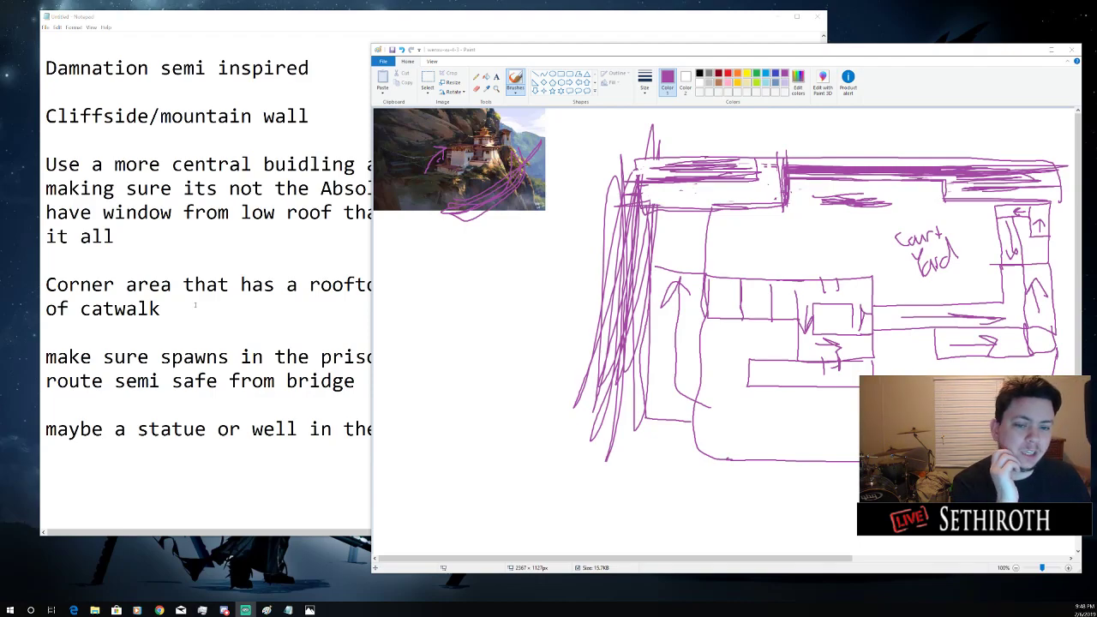
Draw a trial stroke in the blank canvas area below the reference picture and undo it
{"action": "mouse_move", "coordinate": [455, 279]}
{"action": "left_mouse_down"}
{"action": "mouse_move", "coordinate": [471, 309]}
{"action": "mouse_move", "coordinate": [435, 303]}
{"action": "left_mouse_up"}
{"action": "key", "text": "ctrl+z"}
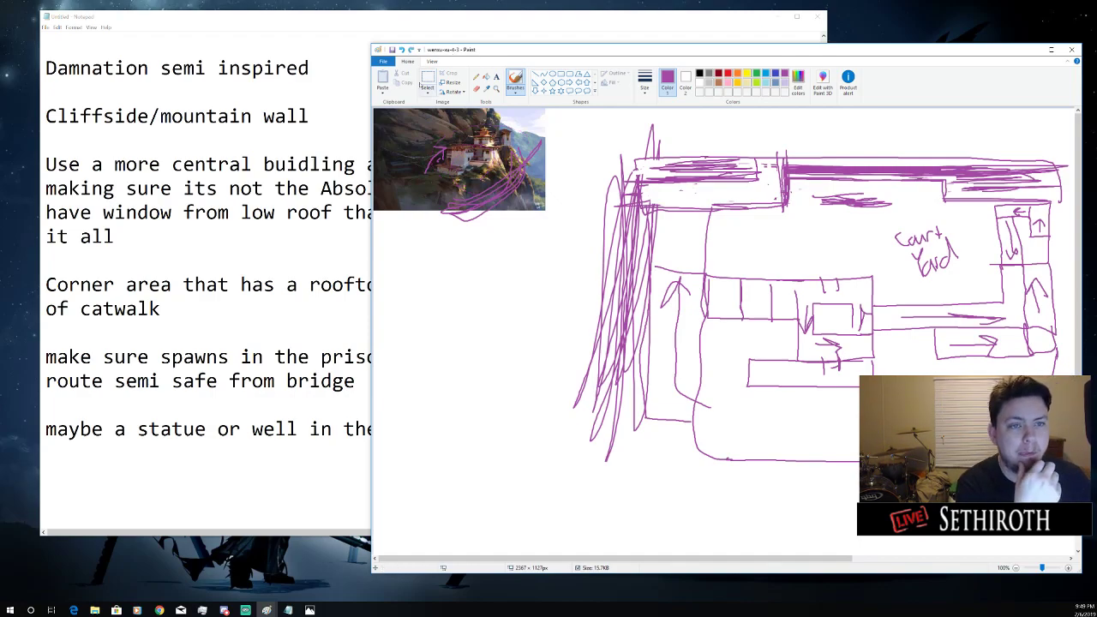
{"action": "left_click", "coordinate": [383, 61]}
{"action": "left_click", "coordinate": [662, 56]}
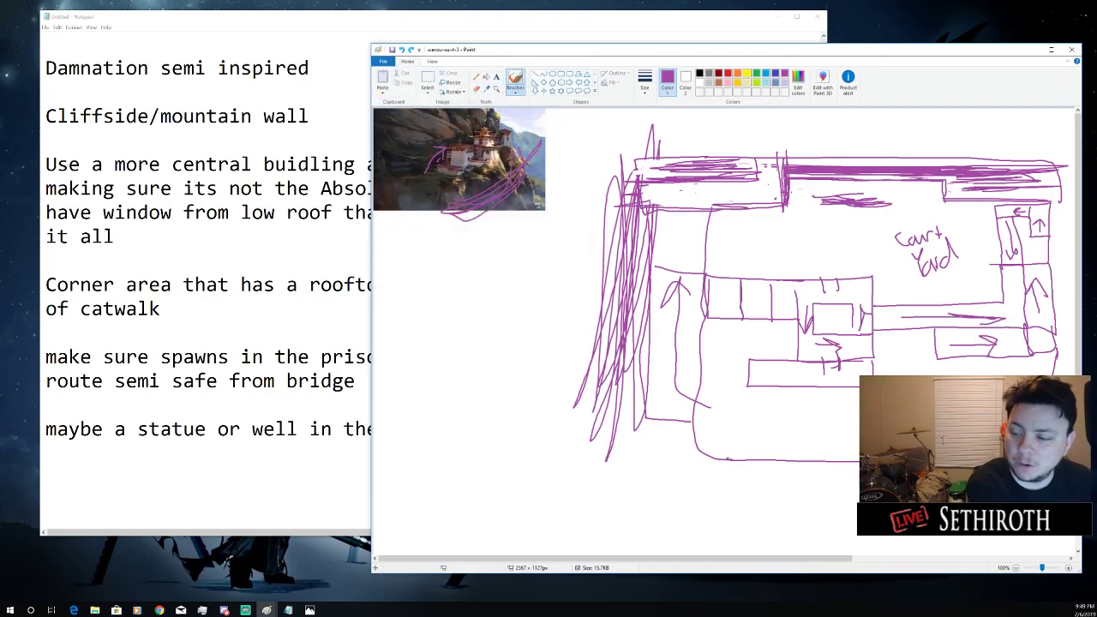
Sketch a flat loop in the blank area below the reference picture, partly erase it, and undo both the erasing and the loop
{"action": "left_click_drag", "start_coordinate": [410, 312], "coordinate": [449, 323]}
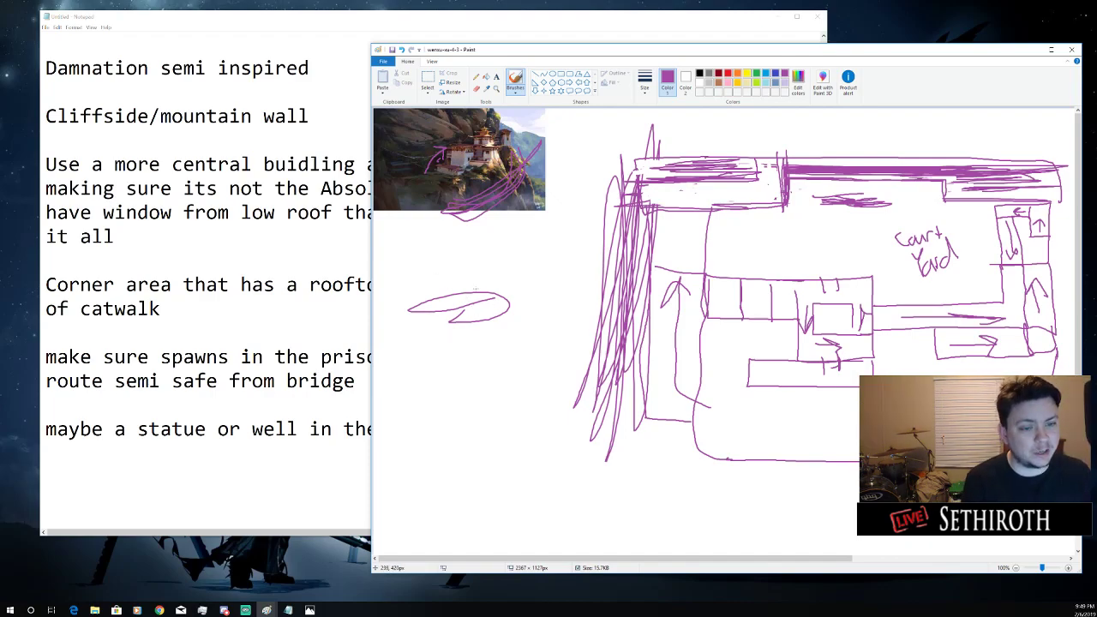
{"action": "left_click", "coordinate": [477, 89]}
{"action": "mouse_move", "coordinate": [446, 302]}
{"action": "left_mouse_down"}
{"action": "mouse_move", "coordinate": [410, 310]}
{"action": "mouse_move", "coordinate": [483, 296]}
{"action": "mouse_move", "coordinate": [434, 308]}
{"action": "mouse_move", "coordinate": [486, 318]}
{"action": "left_mouse_up"}
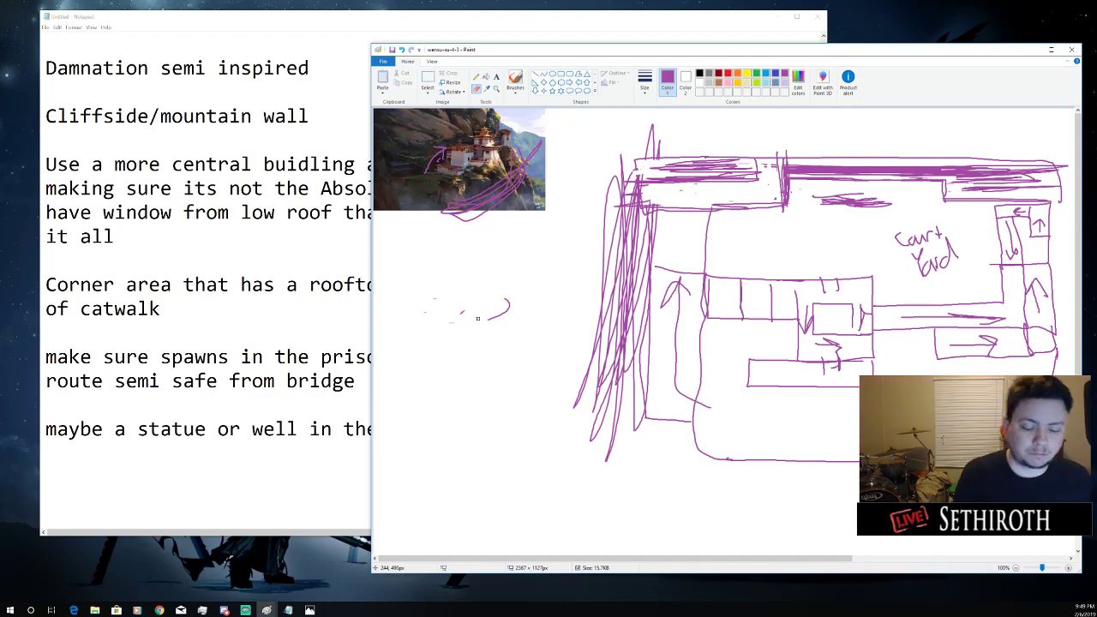
{"action": "key", "text": "ctrl+z"}
{"action": "key", "text": "ctrl+z"}
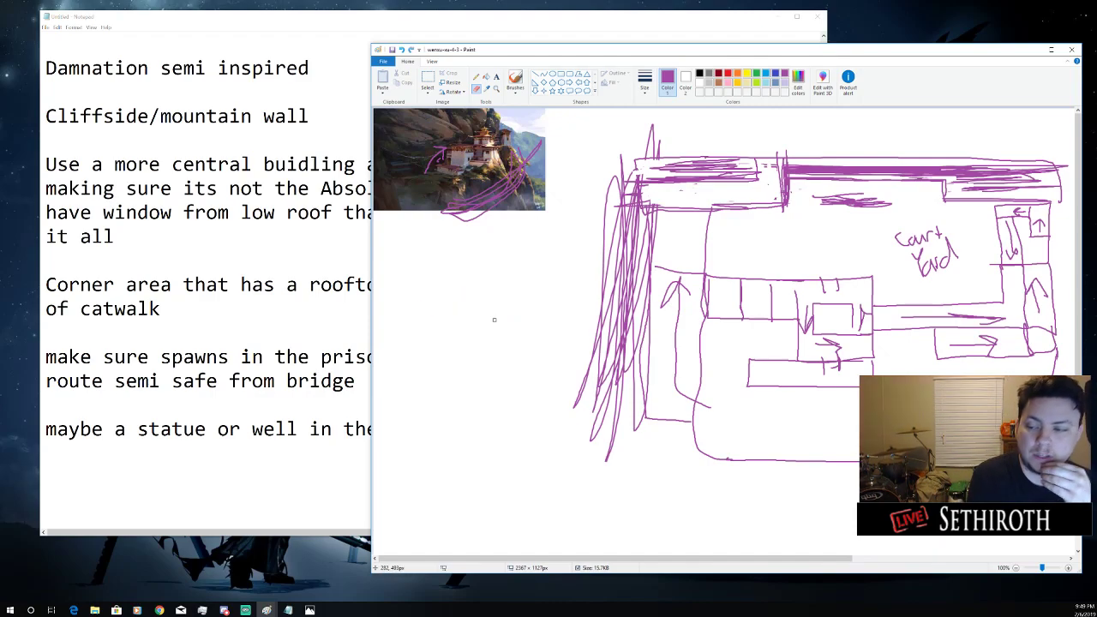